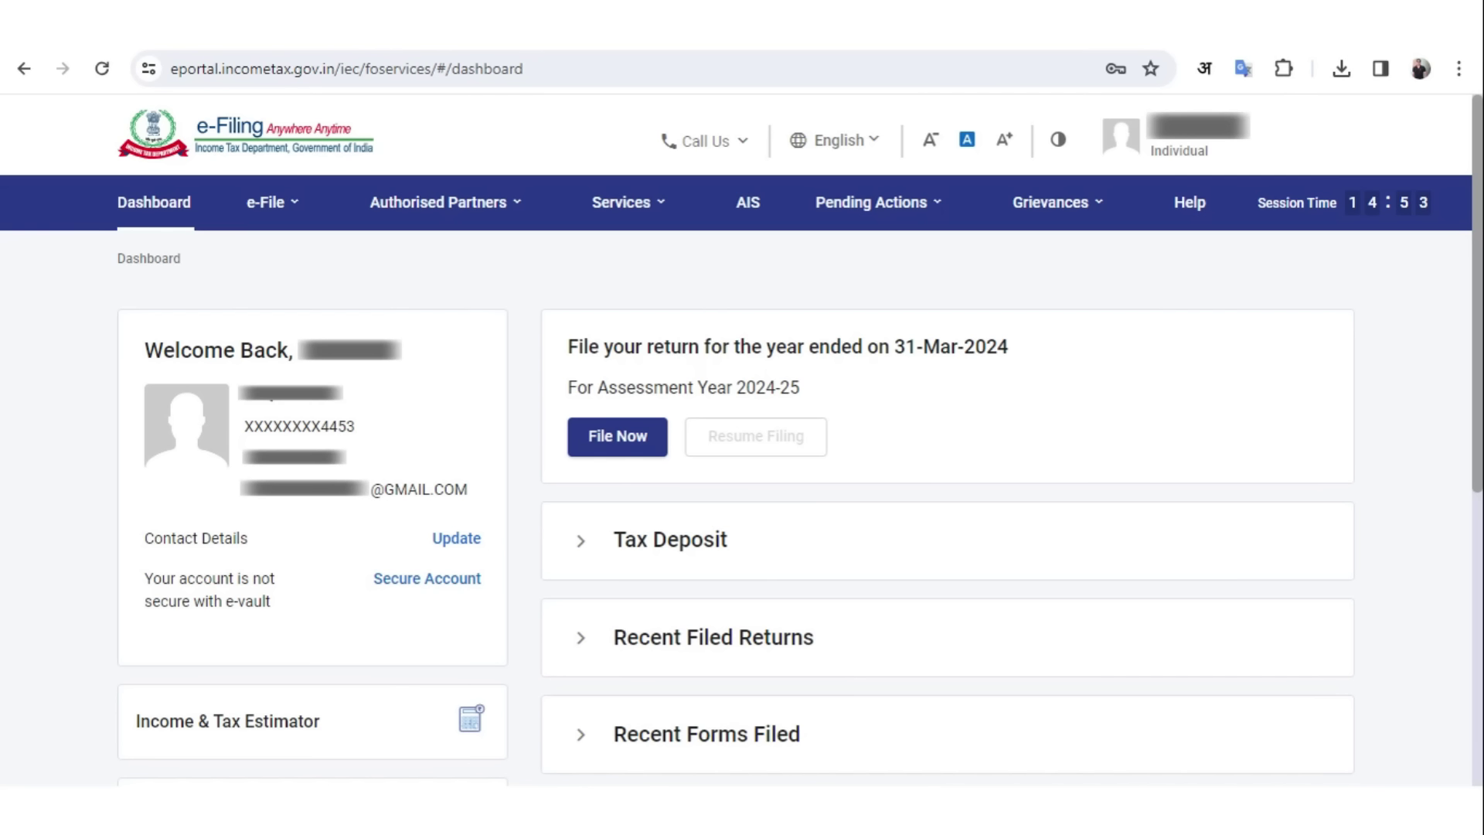
# - Open the page for filing an income tax return
pyautogui.click(298, 203)
pyautogui.click(341, 257)
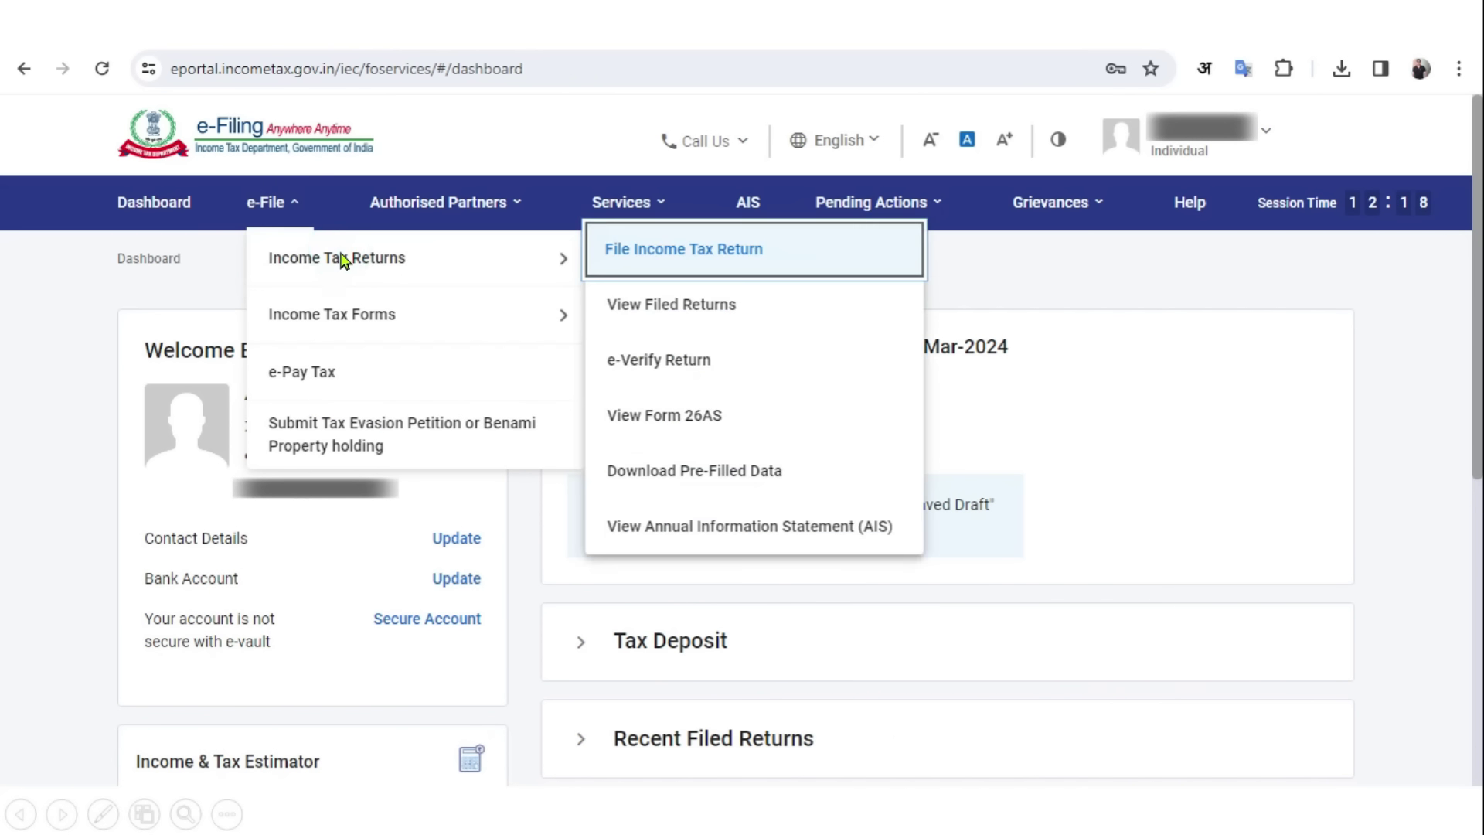
pyautogui.click(630, 259)
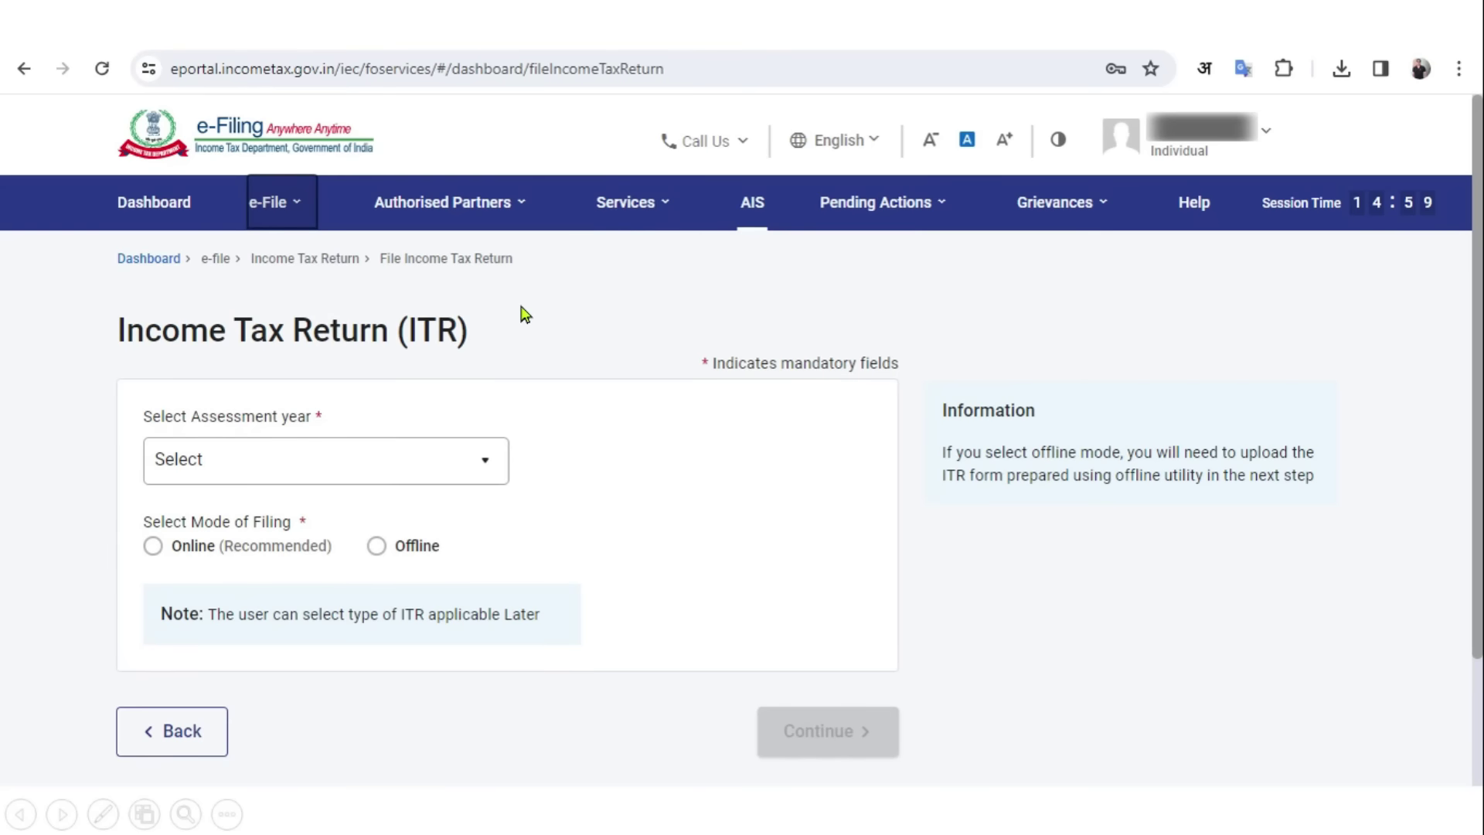
# - Set the assessment year to 2024-25 (Current A.Y.) and the filing mode to Online, and continue
pyautogui.click(381, 464)
pyautogui.click(294, 557)
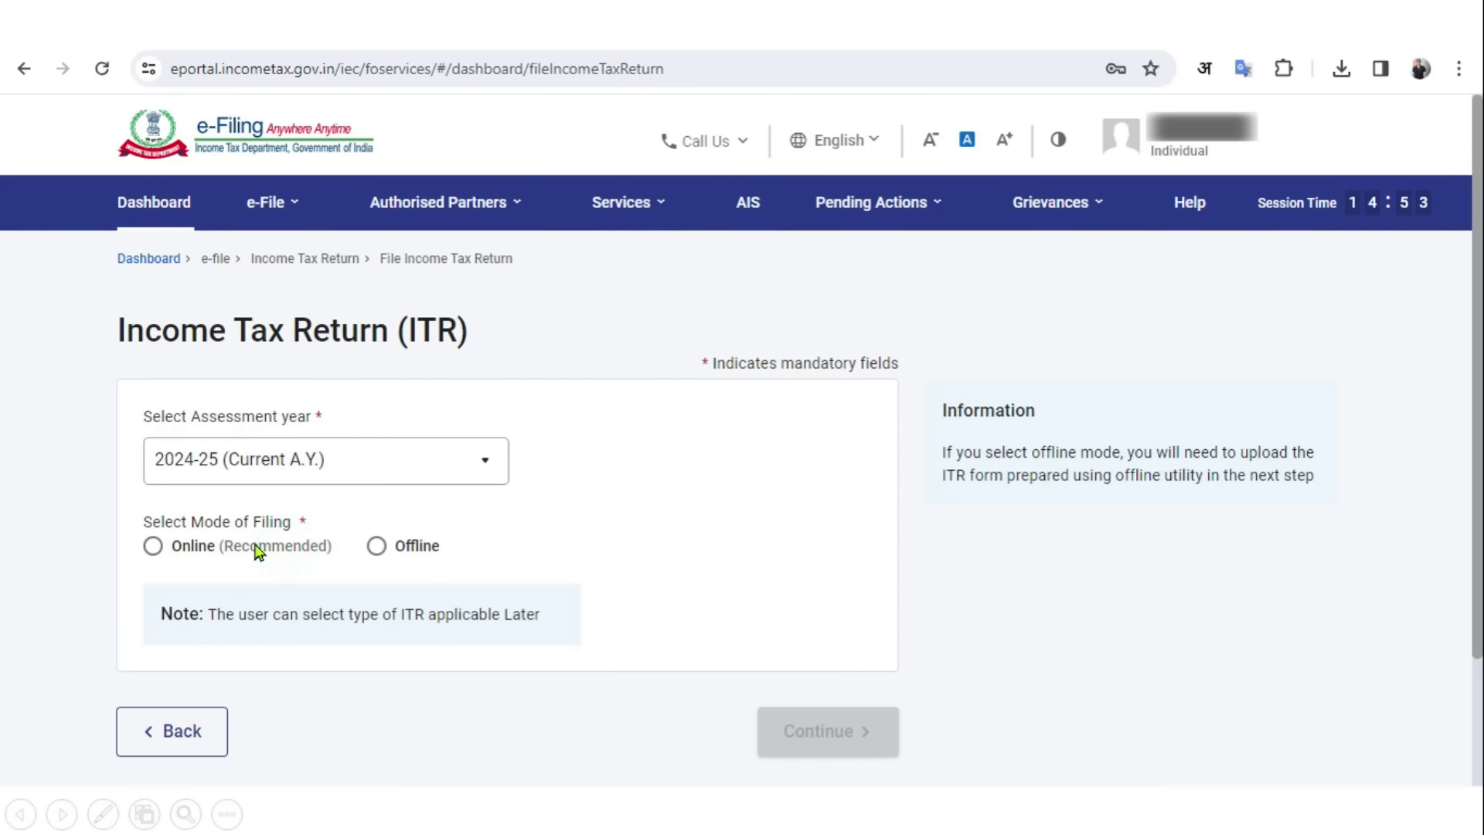
pyautogui.click(255, 547)
pyautogui.click(839, 734)
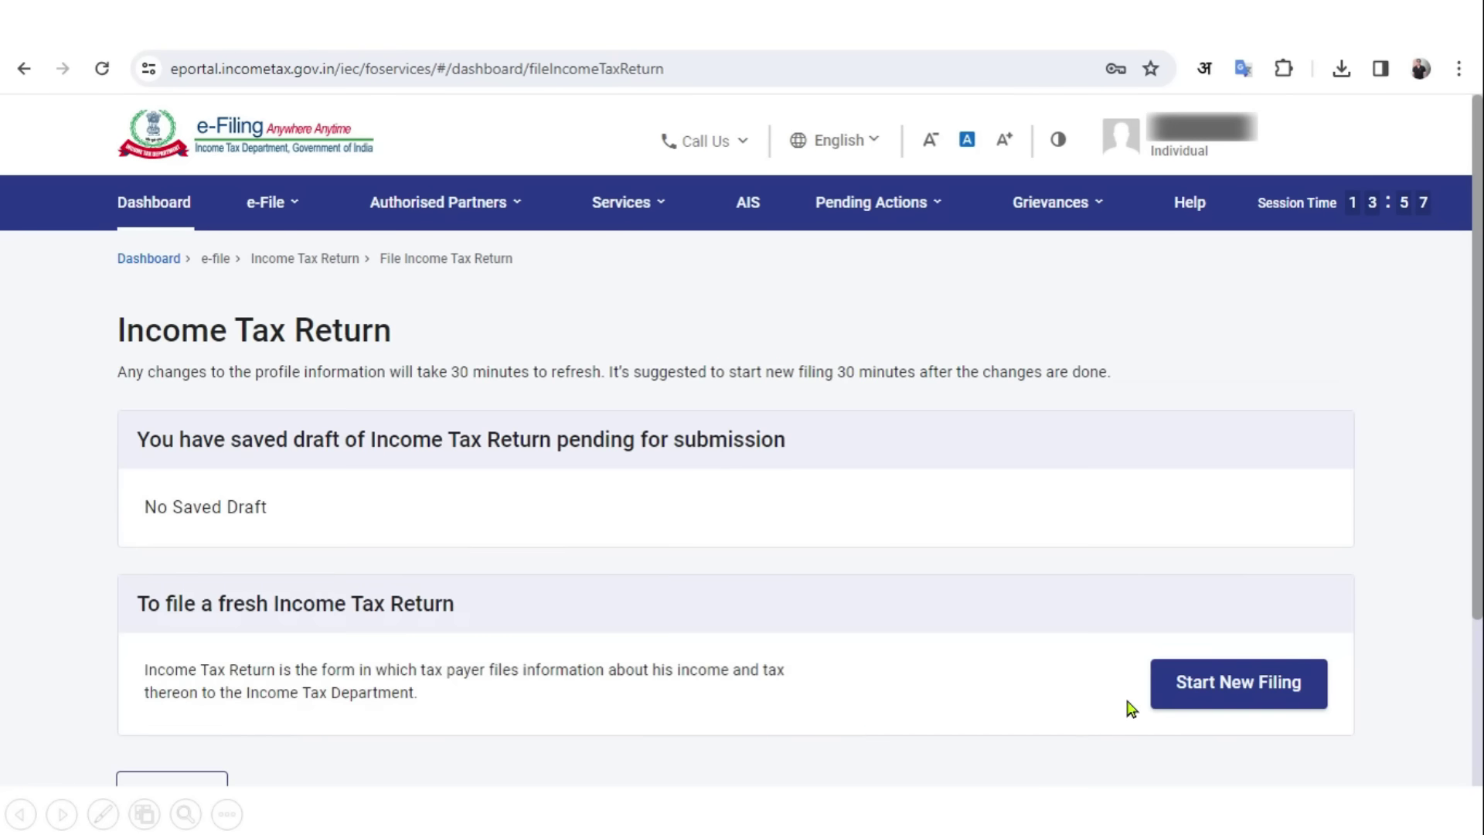
# - Start a new filing with the Individual status and proceed with form ITR - 3
pyautogui.click(1190, 704)
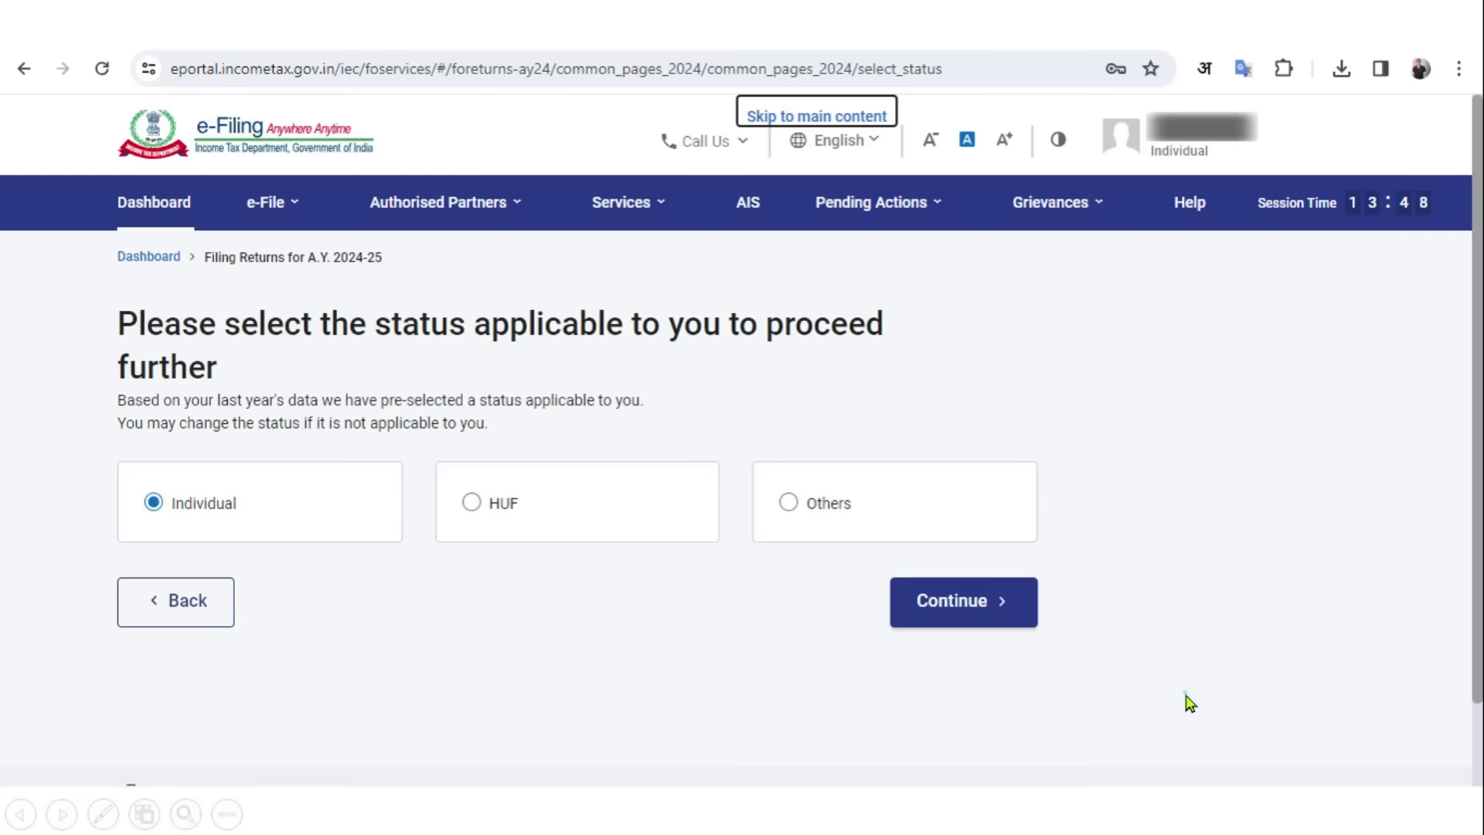
pyautogui.click(940, 614)
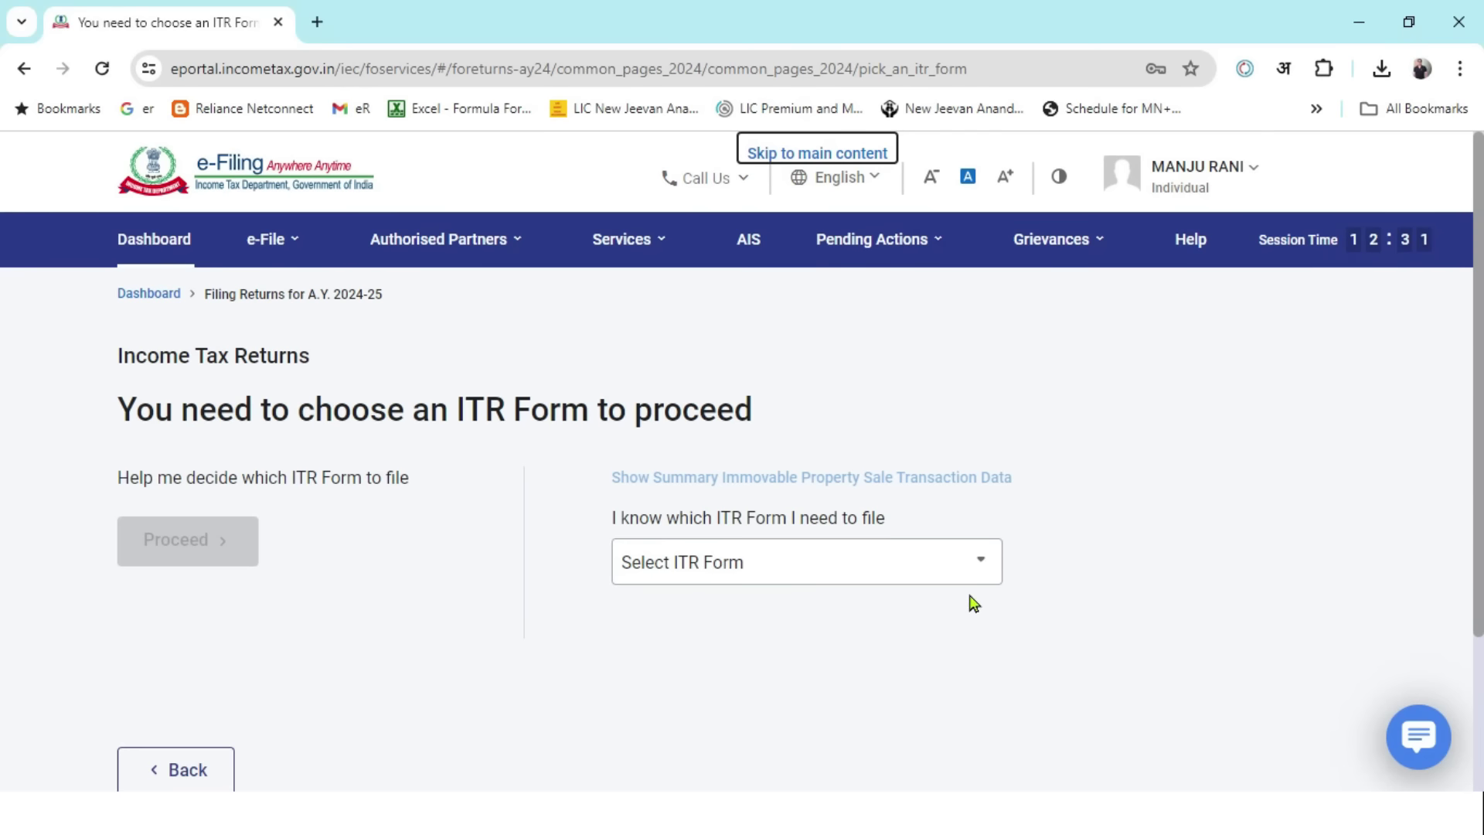
pyautogui.click(975, 574)
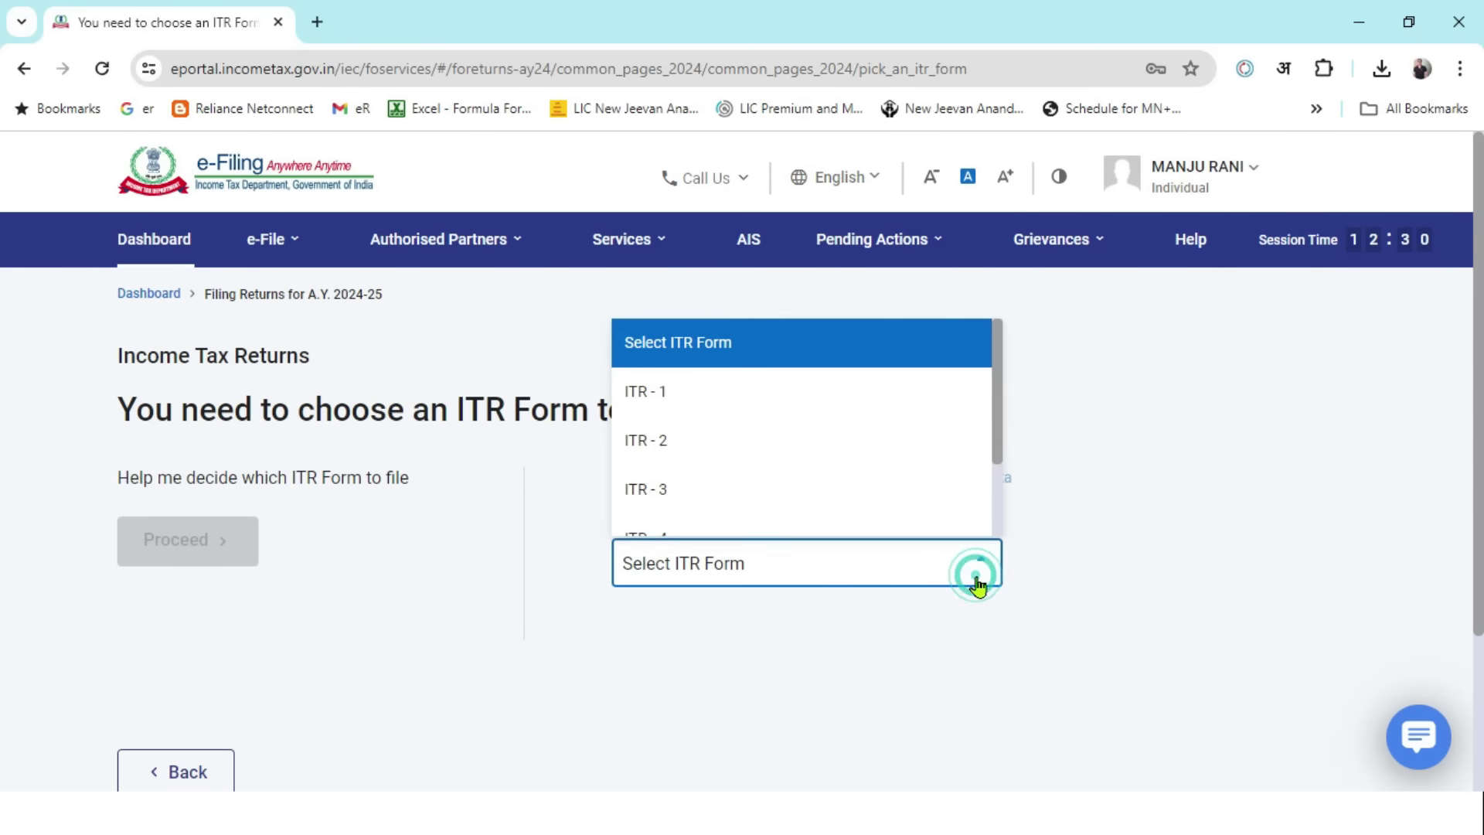
pyautogui.click(711, 507)
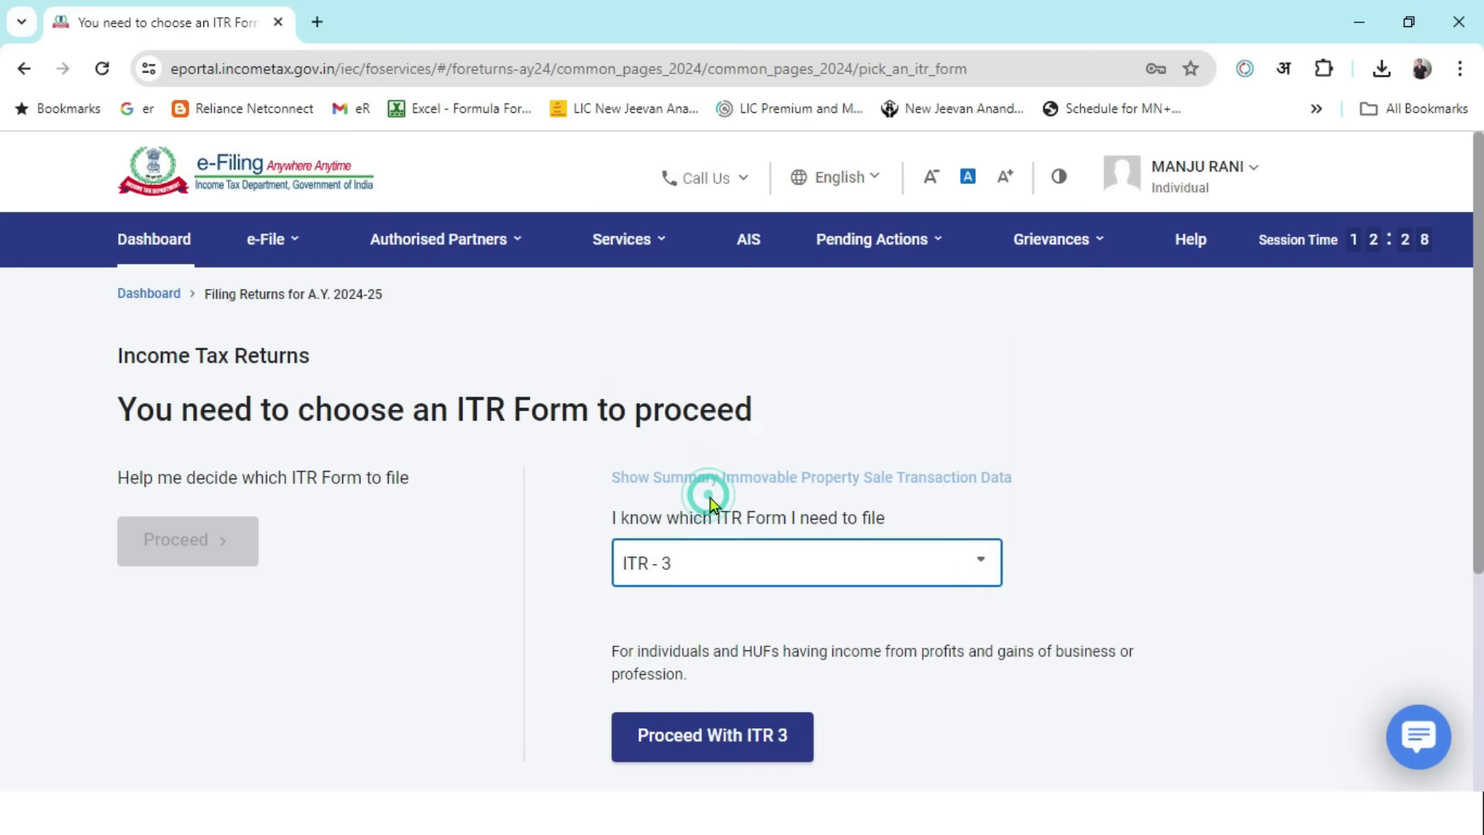
pyautogui.click(761, 748)
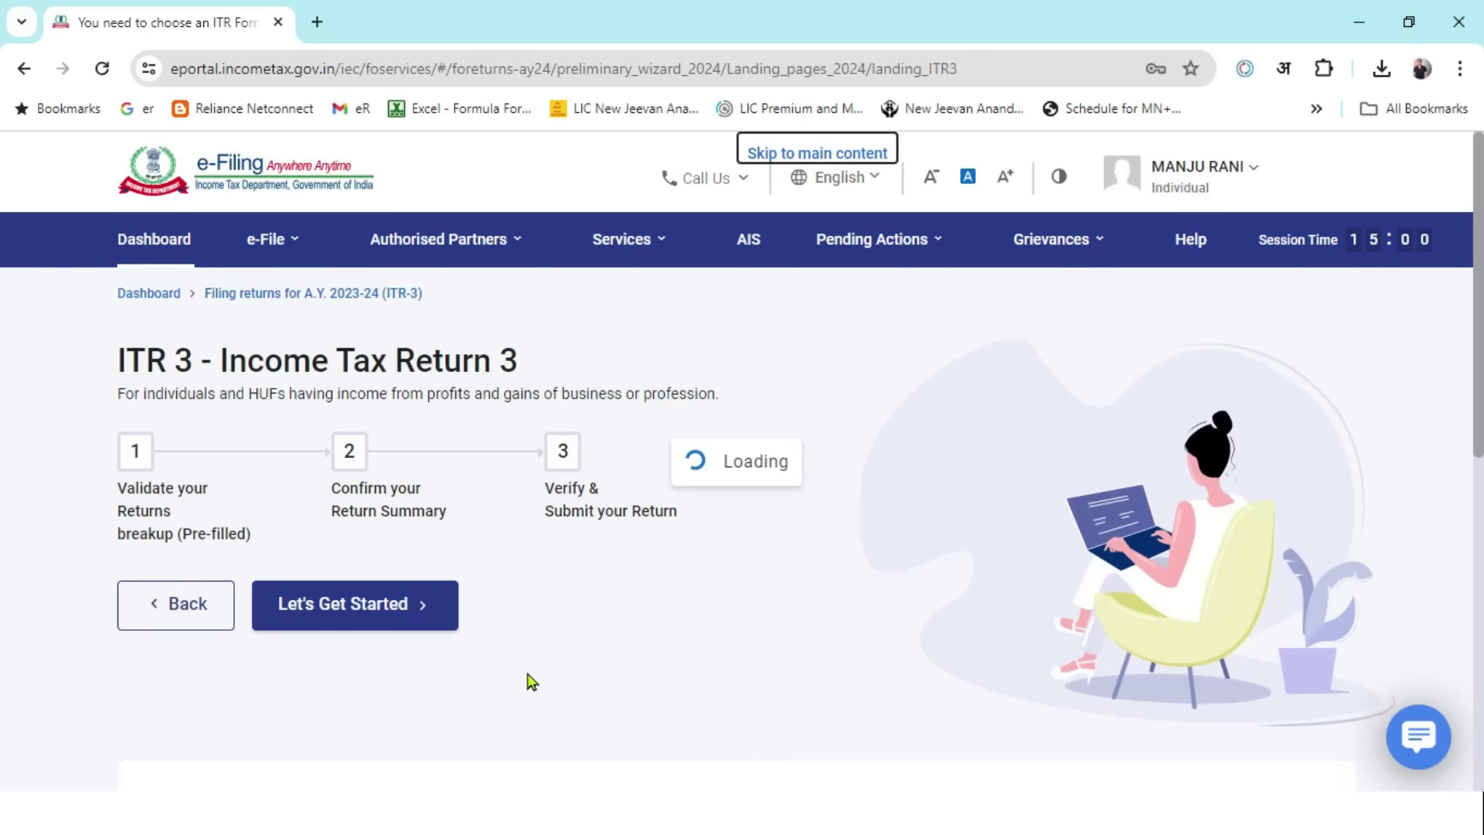
# - Get started with the ITR 3 return and continue with Others as the reason for filing
pyautogui.click(440, 631)
pyautogui.moveTo(1476, 348); pyautogui.dragTo(1479, 409)
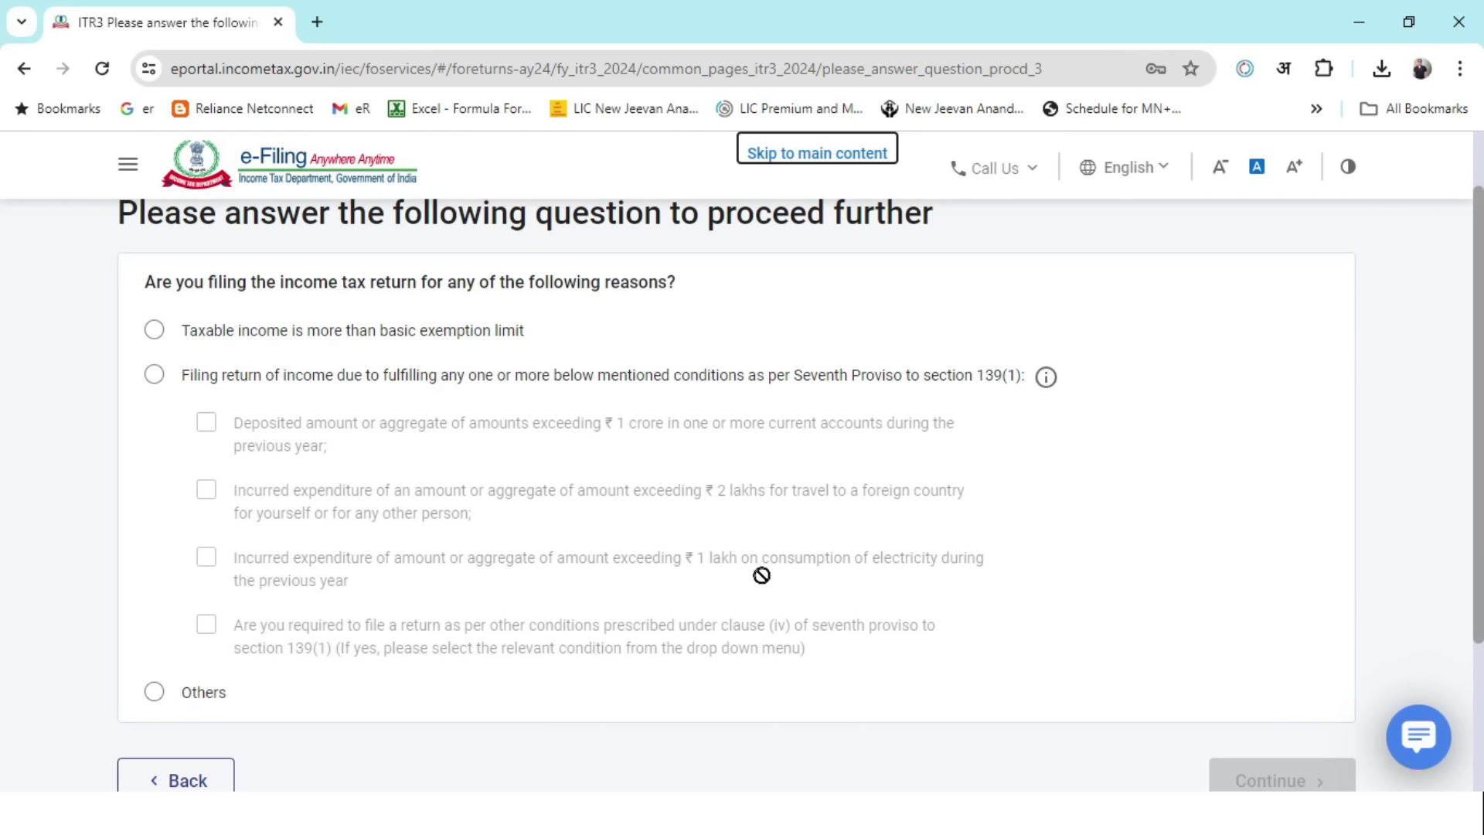
pyautogui.click(210, 694)
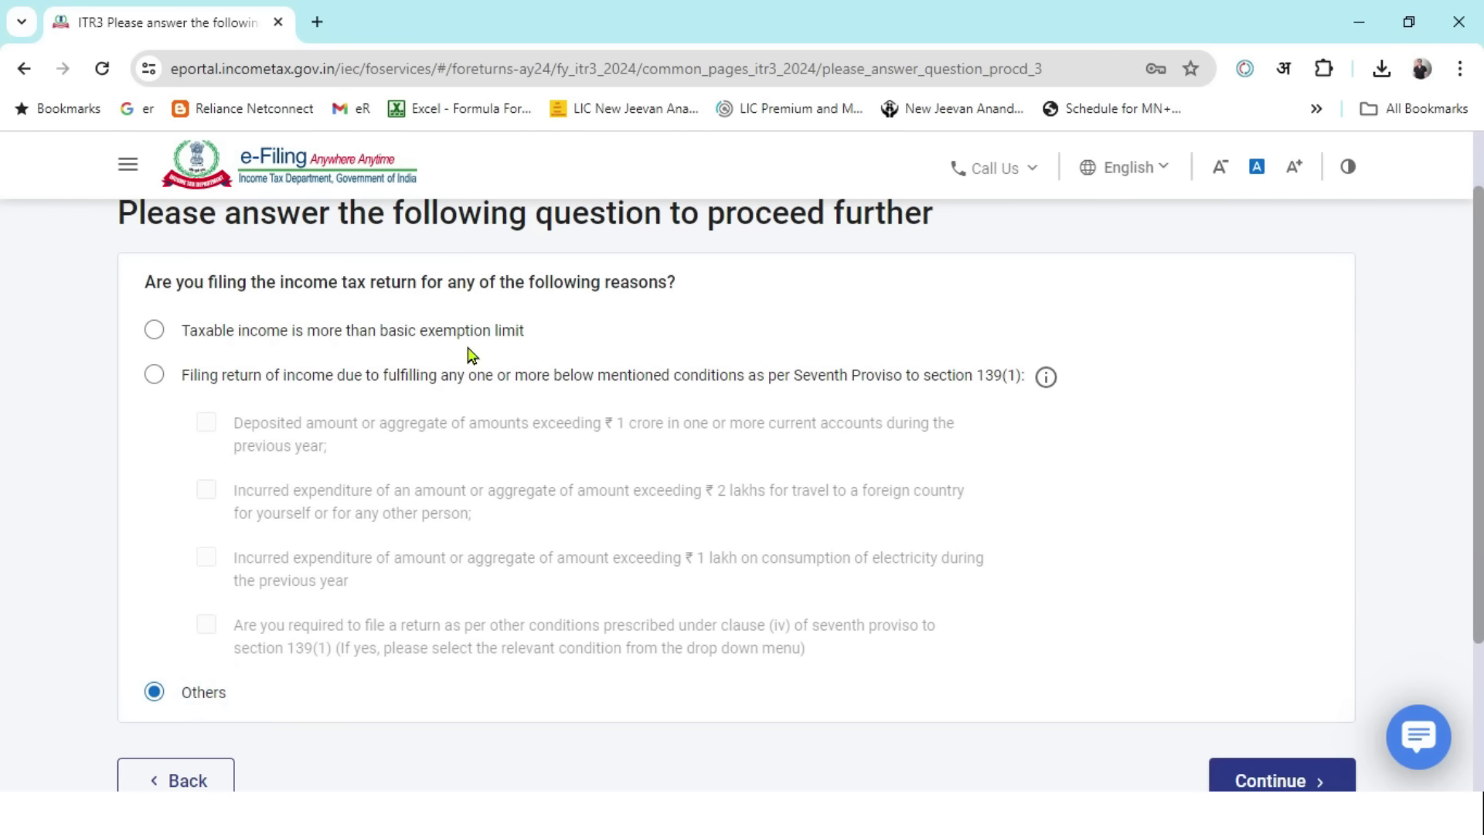
pyautogui.click(1263, 781)
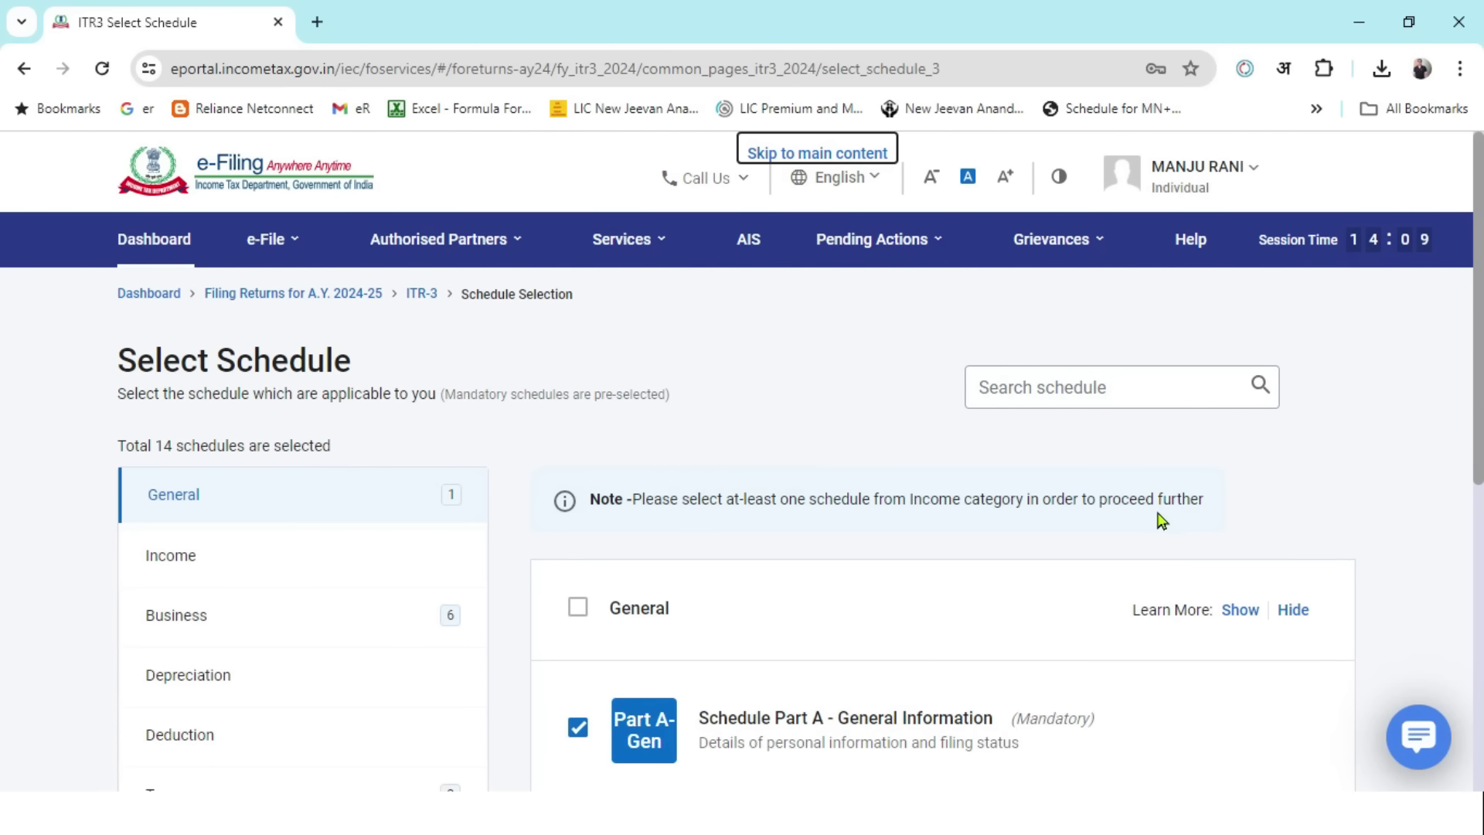
# - Show the Income schedules and include Schedule 112A for long-term capital gains on specified securities
pyautogui.moveTo(1478, 415); pyautogui.dragTo(1480, 499)
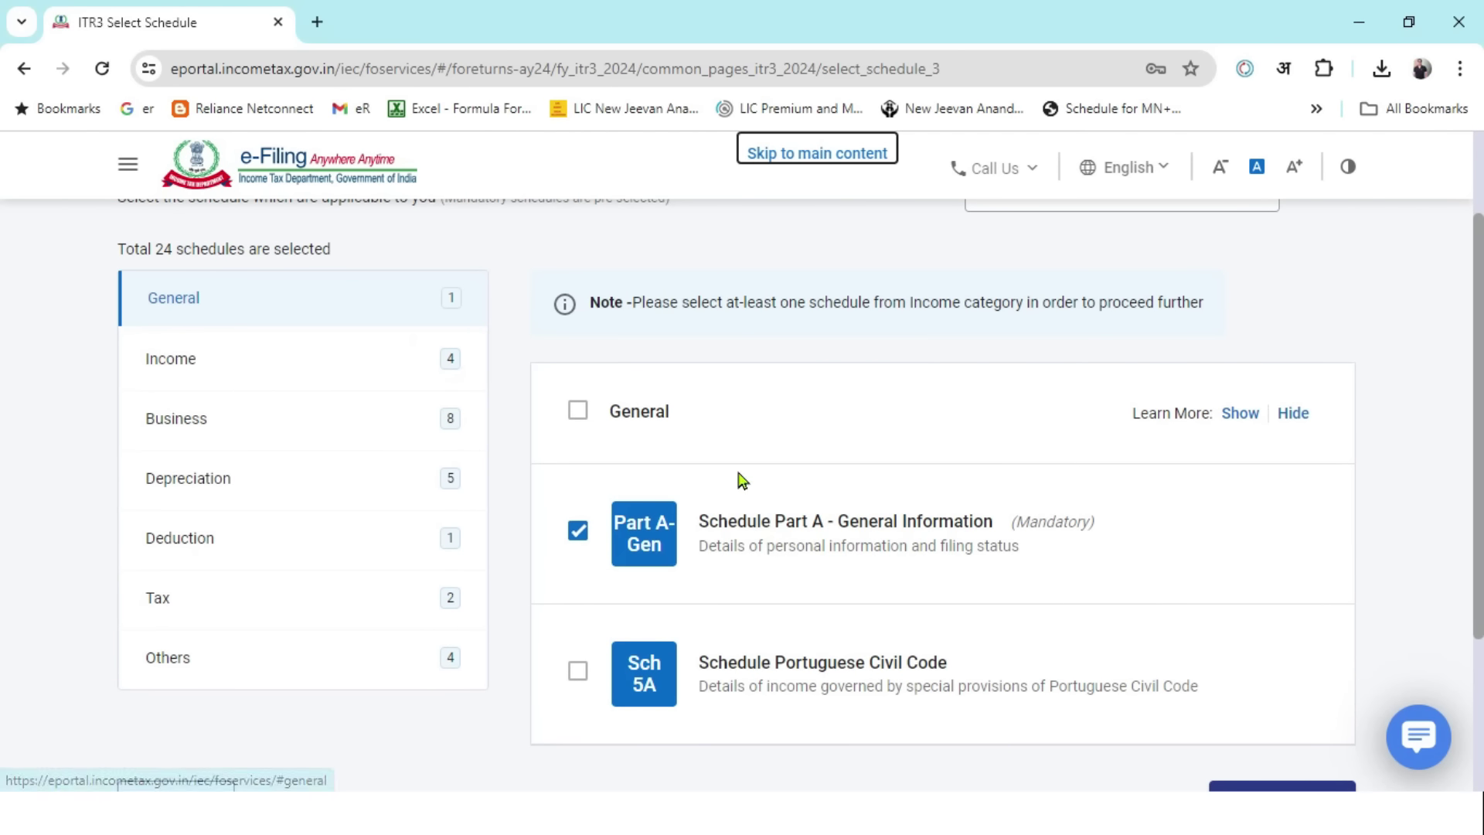
pyautogui.click(395, 367)
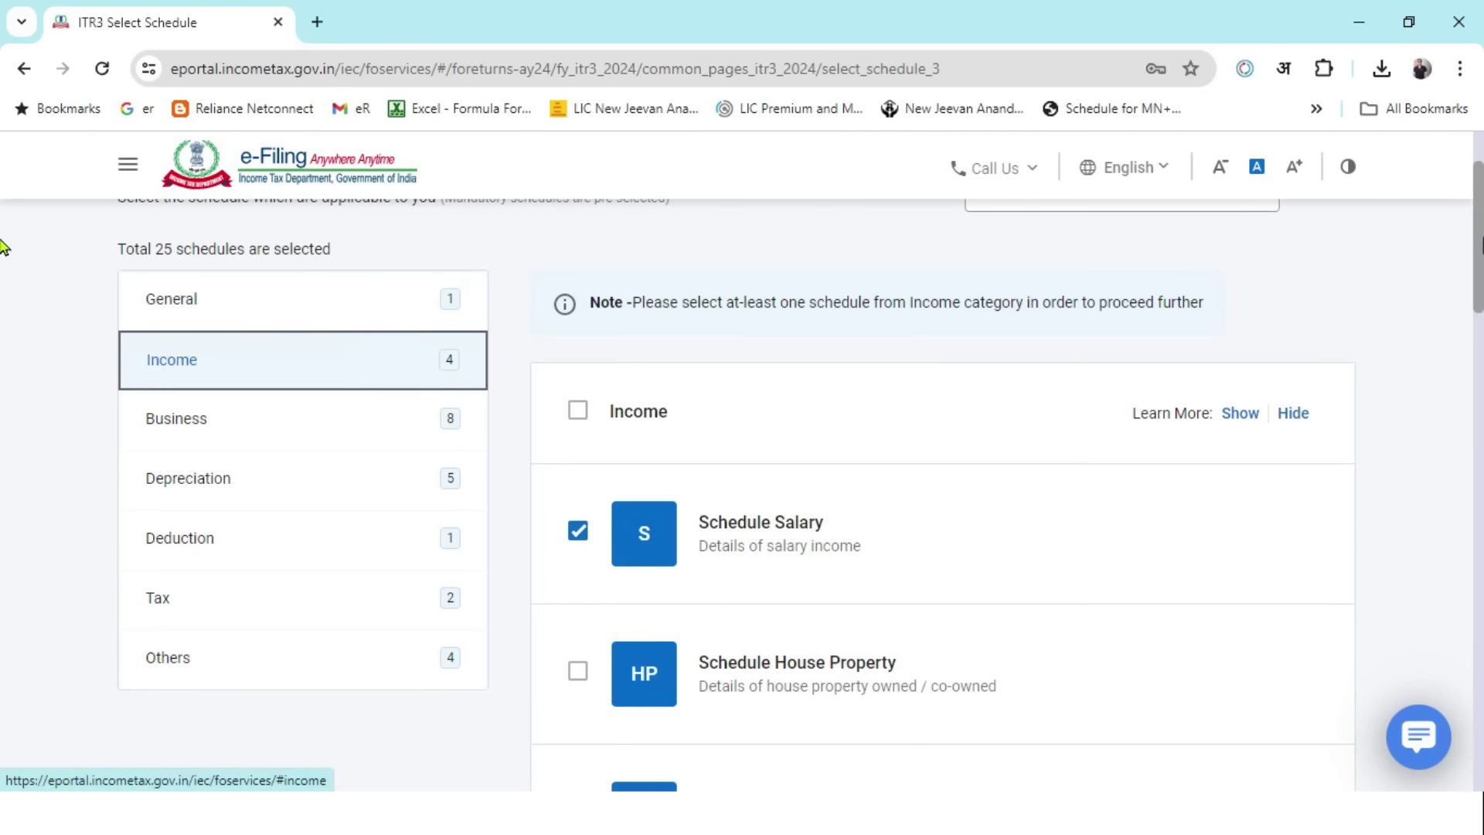
pyautogui.scroll(-3, 0, 248)
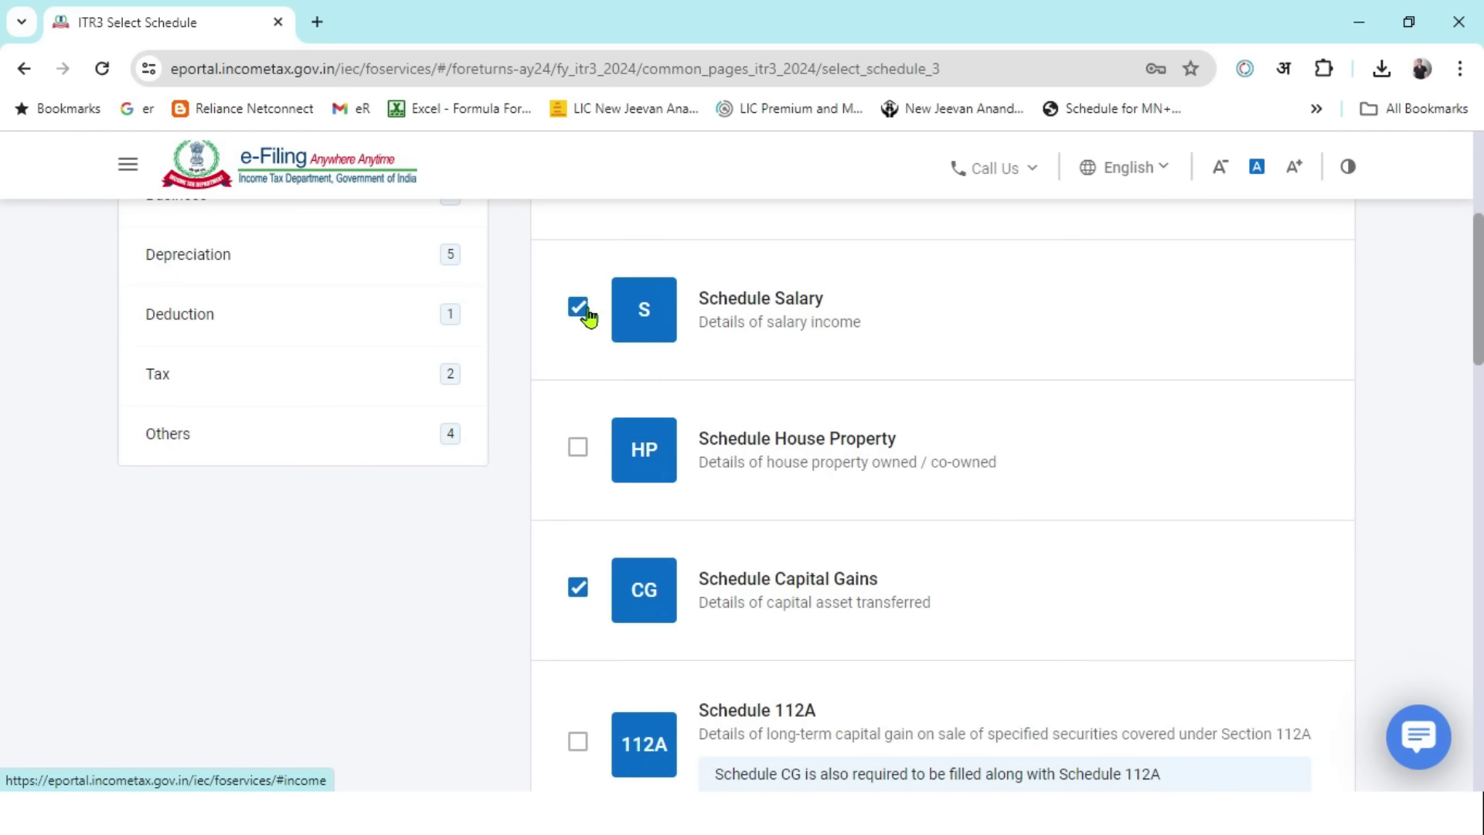
pyautogui.click(579, 448)
pyautogui.click(581, 452)
pyautogui.scroll(-1, 634, 483)
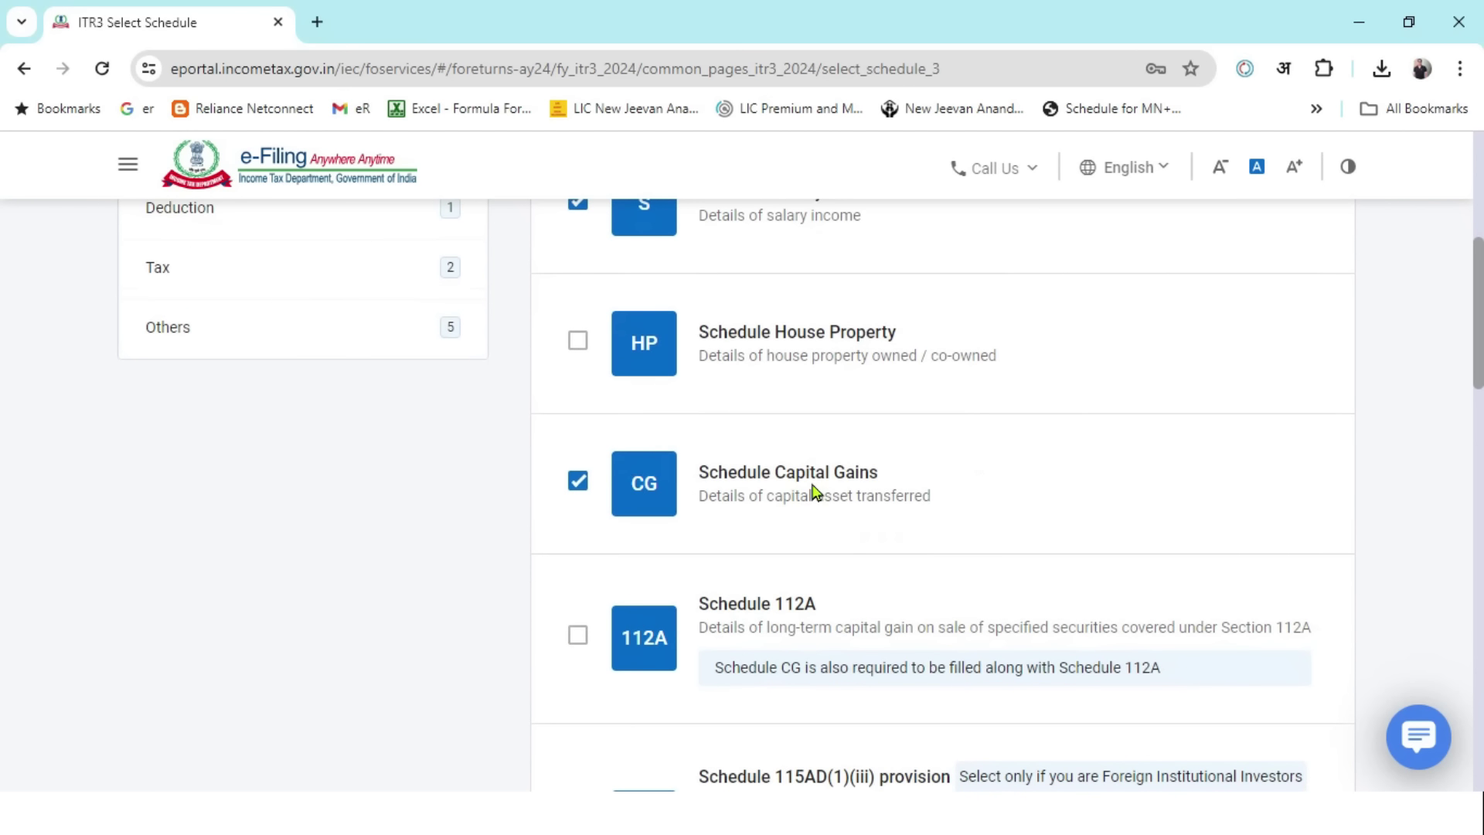
pyautogui.moveTo(750, 477); pyautogui.dragTo(831, 483)
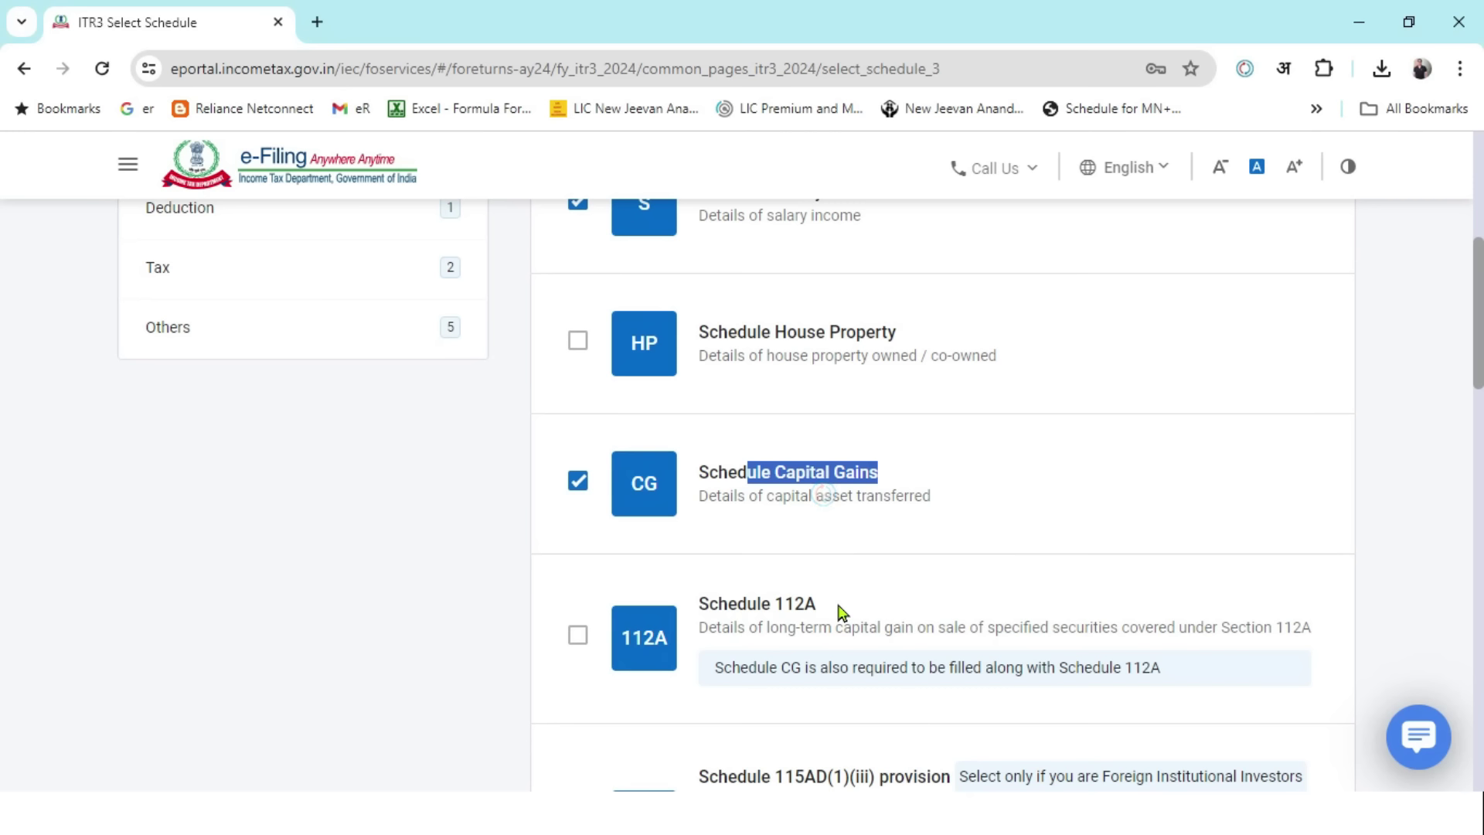
pyautogui.click(579, 640)
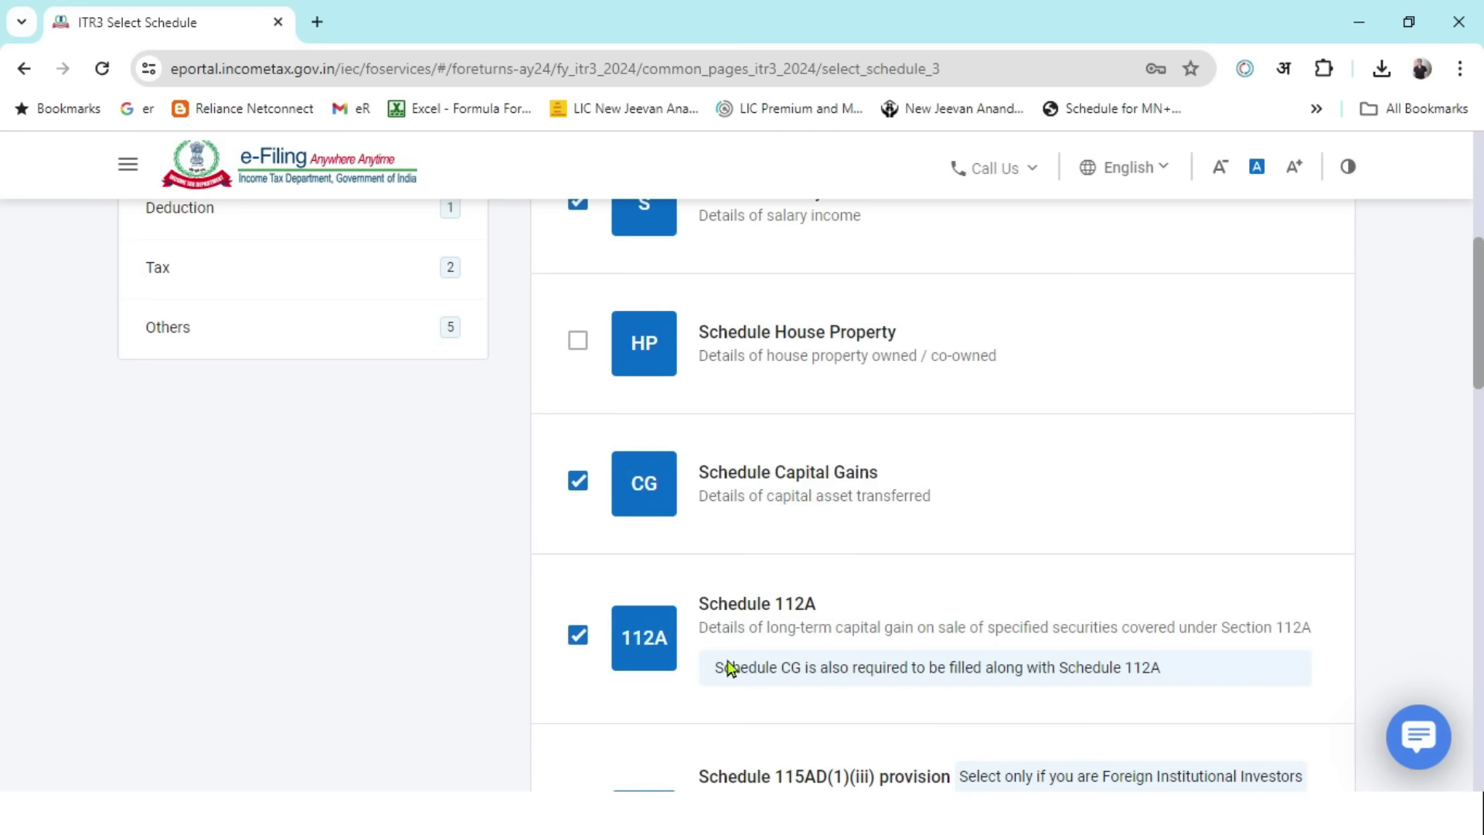
# - Review the remaining Income schedules after Schedule 112A, trying the Schedule Exempt Income selection on and off
pyautogui.scroll(-4, 1119, 534)
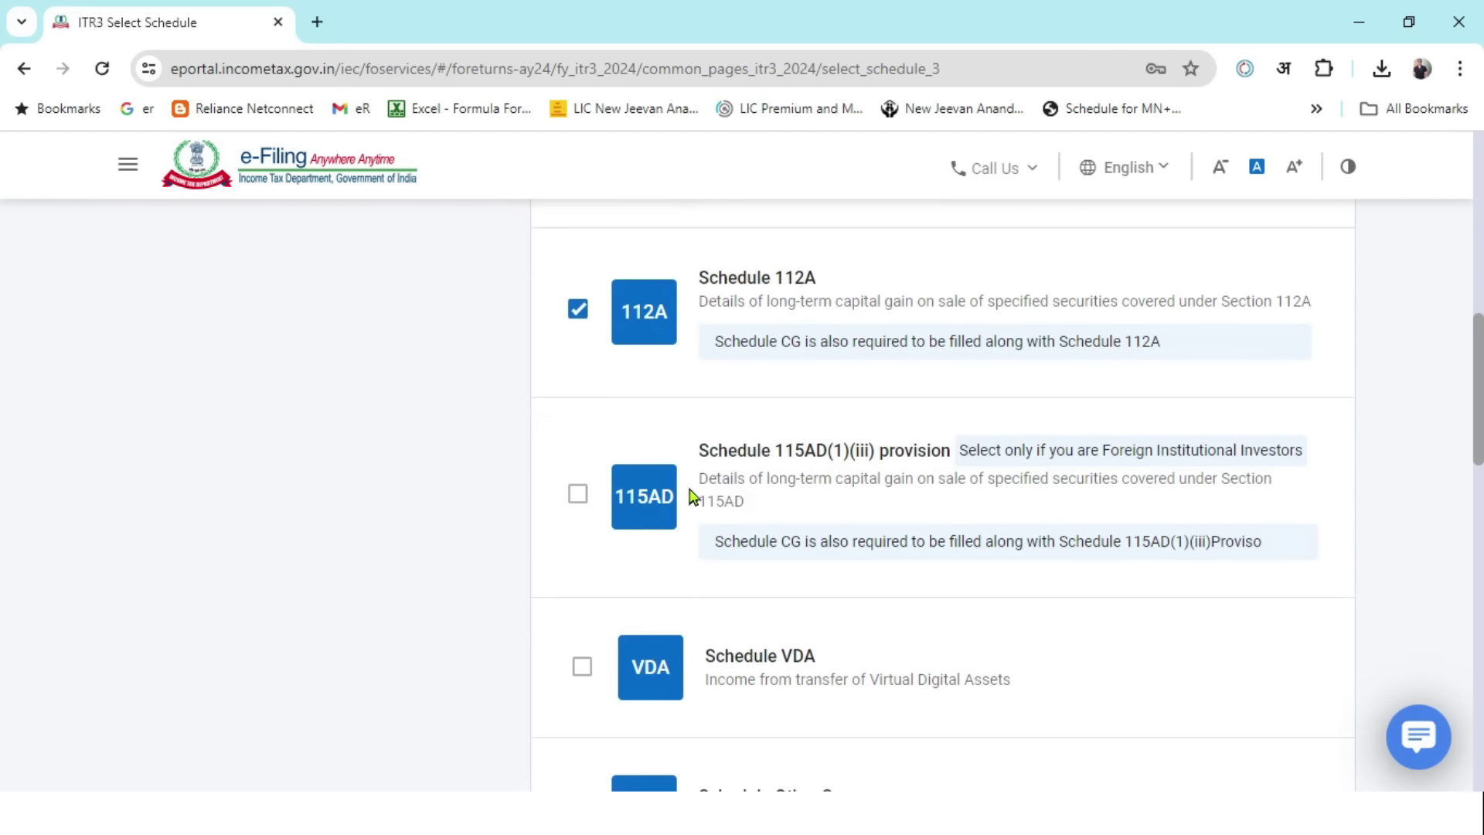
pyautogui.scroll(-1, 690, 494)
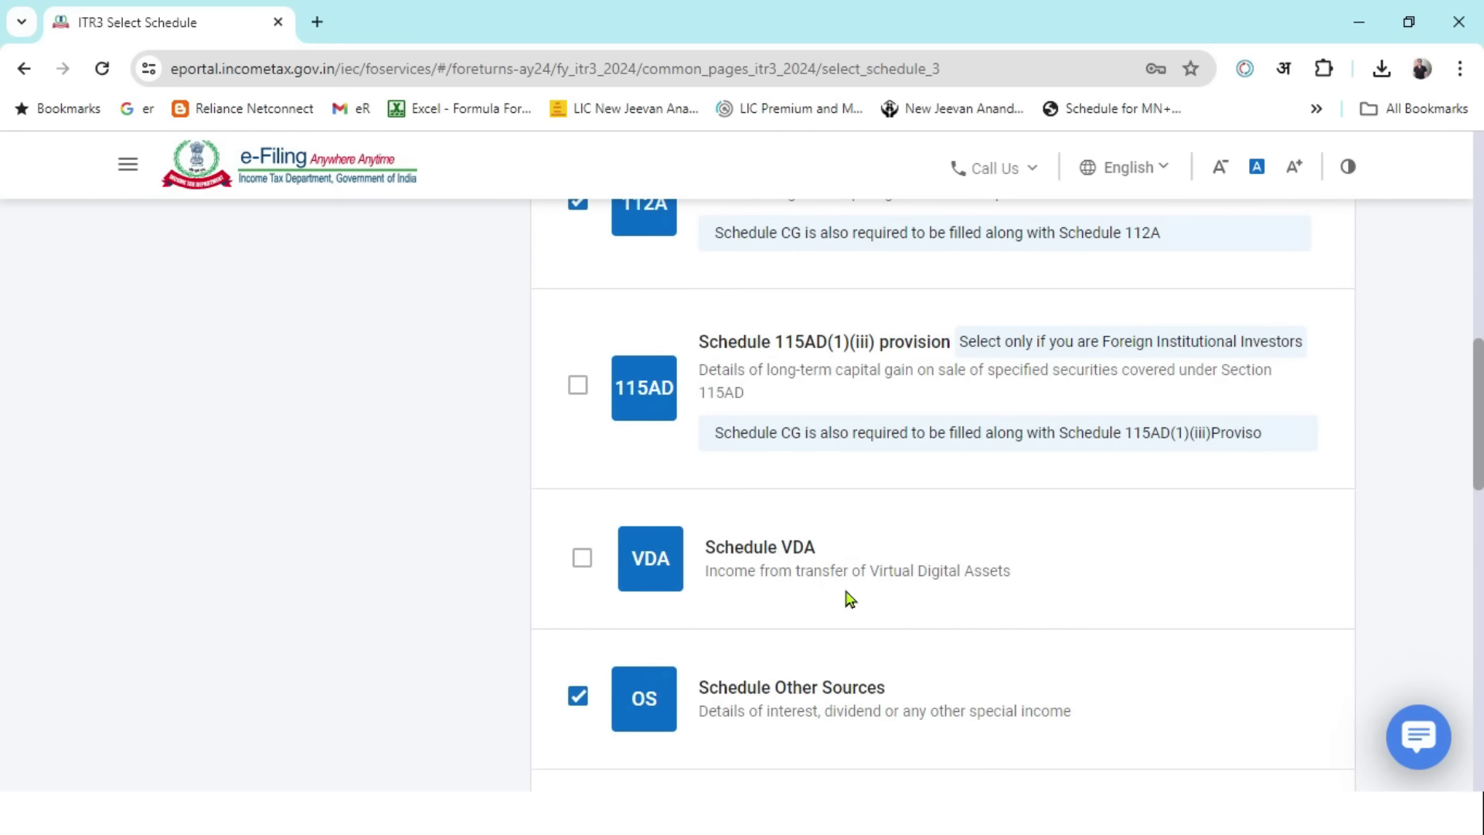
pyautogui.scroll(-3, 848, 597)
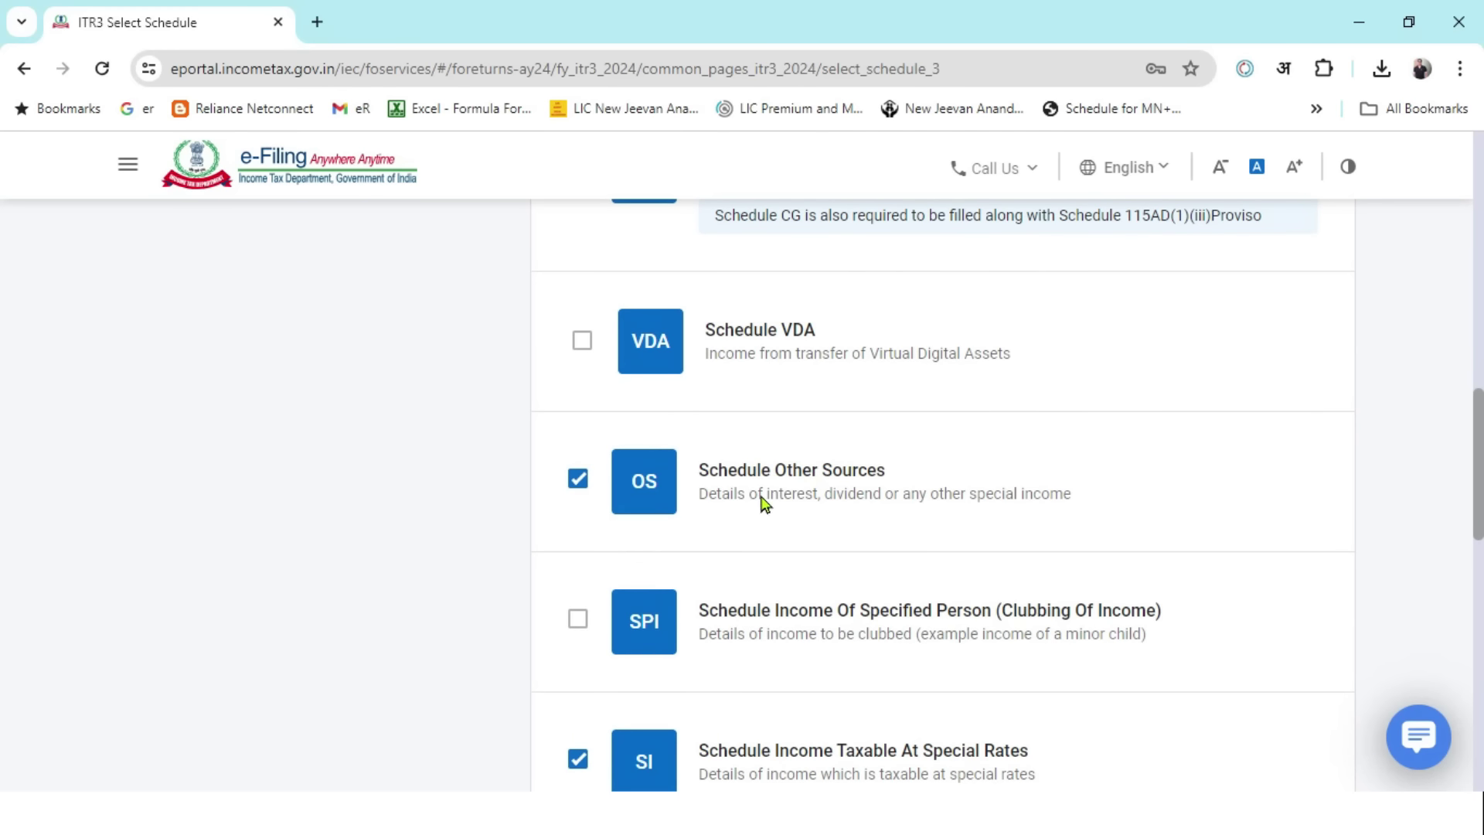
pyautogui.scroll(-1, 890, 475)
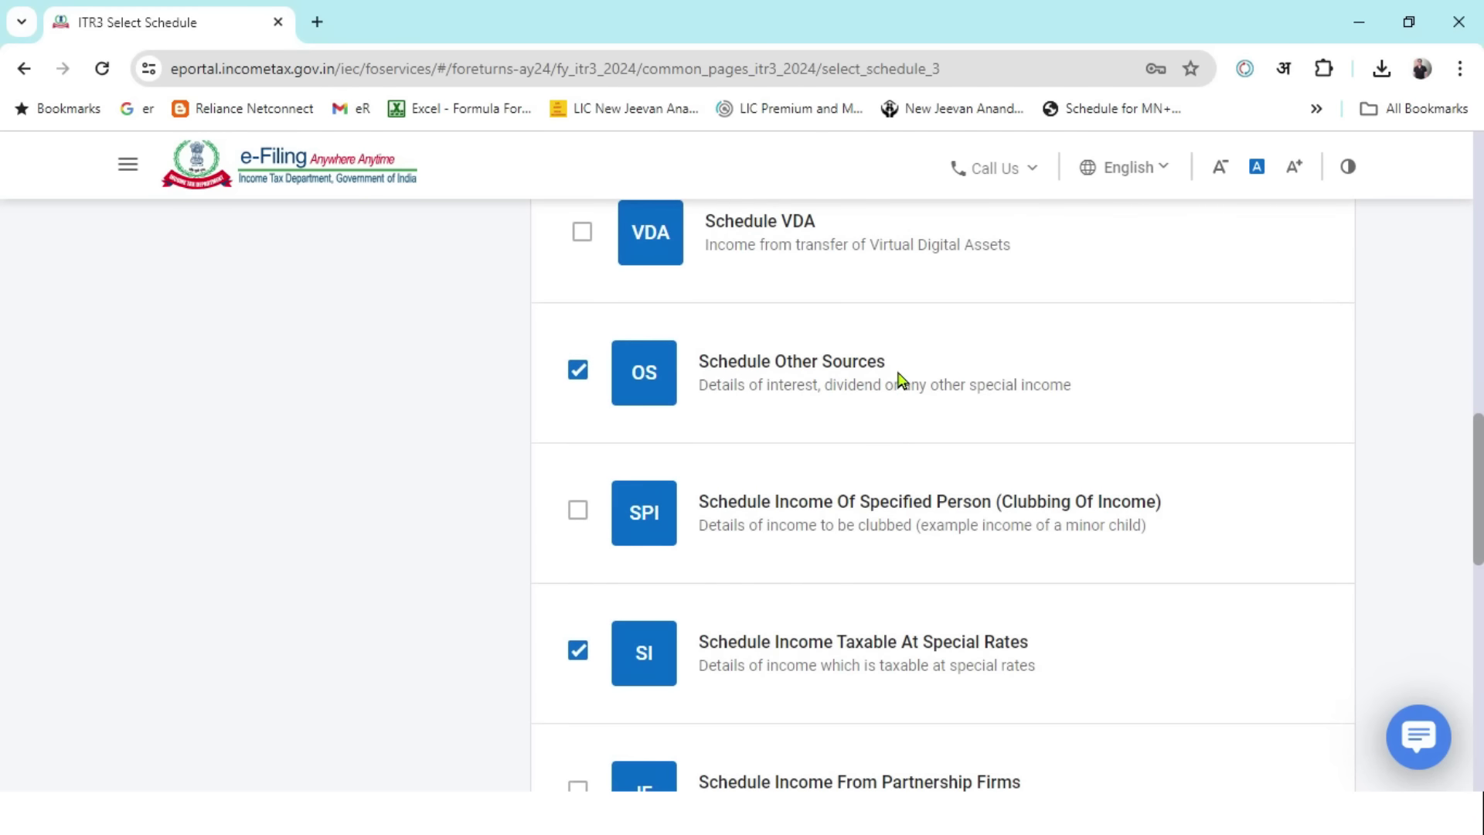
pyautogui.scroll(-1, 898, 378)
pyautogui.scroll(-1, 873, 533)
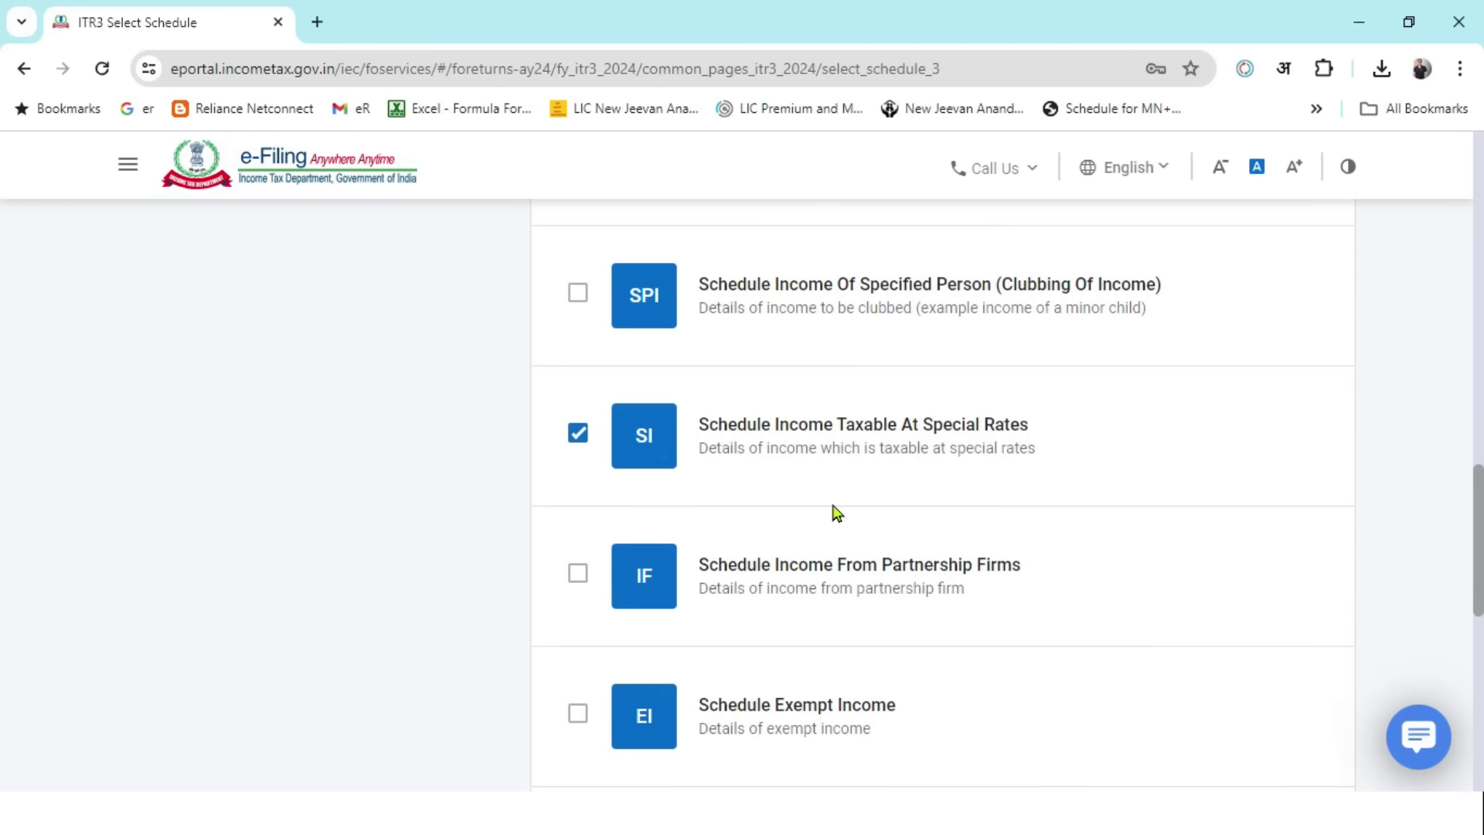
pyautogui.scroll(-2, 947, 450)
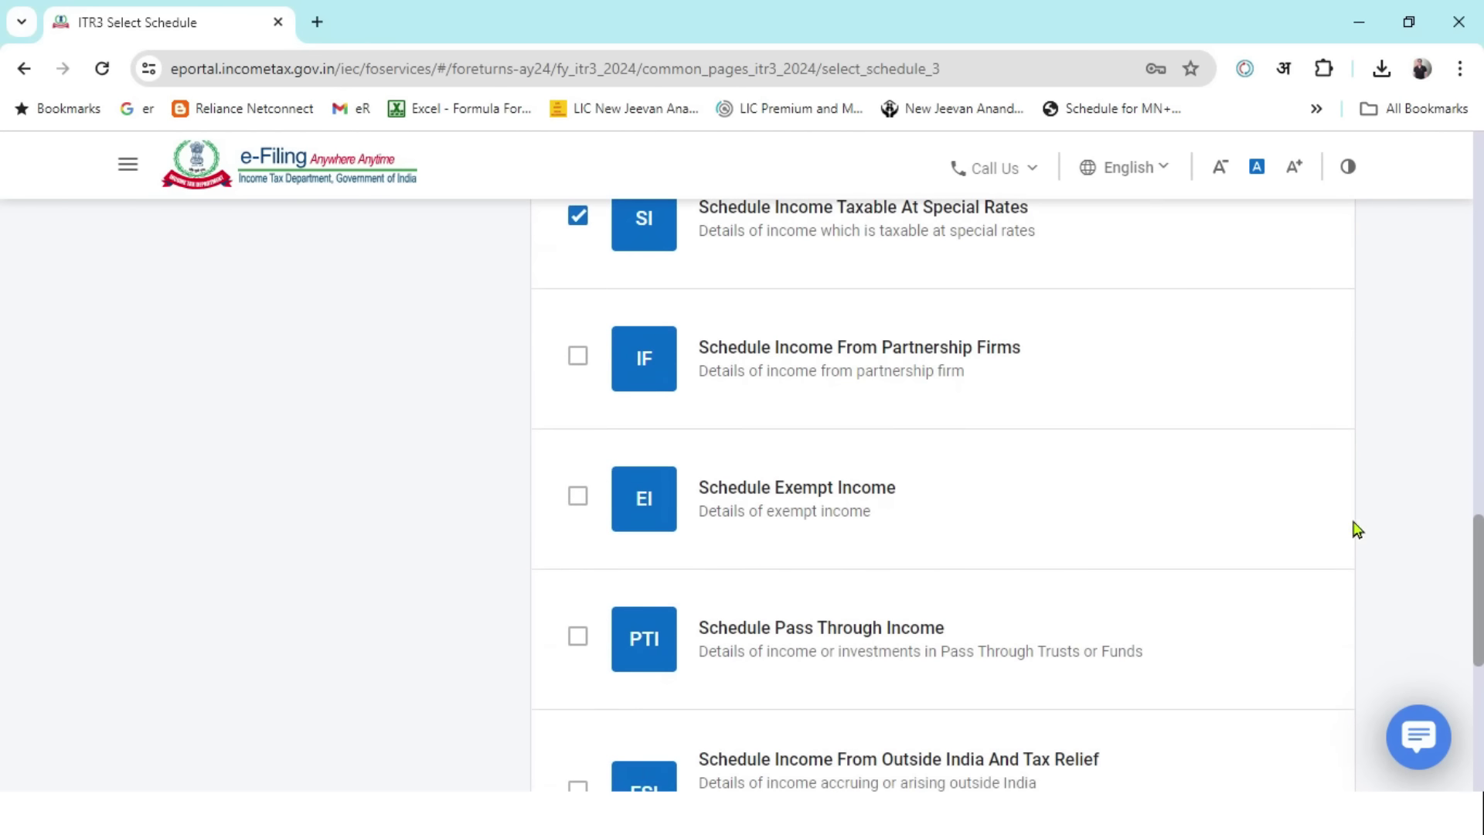
pyautogui.scroll(-2, 819, 501)
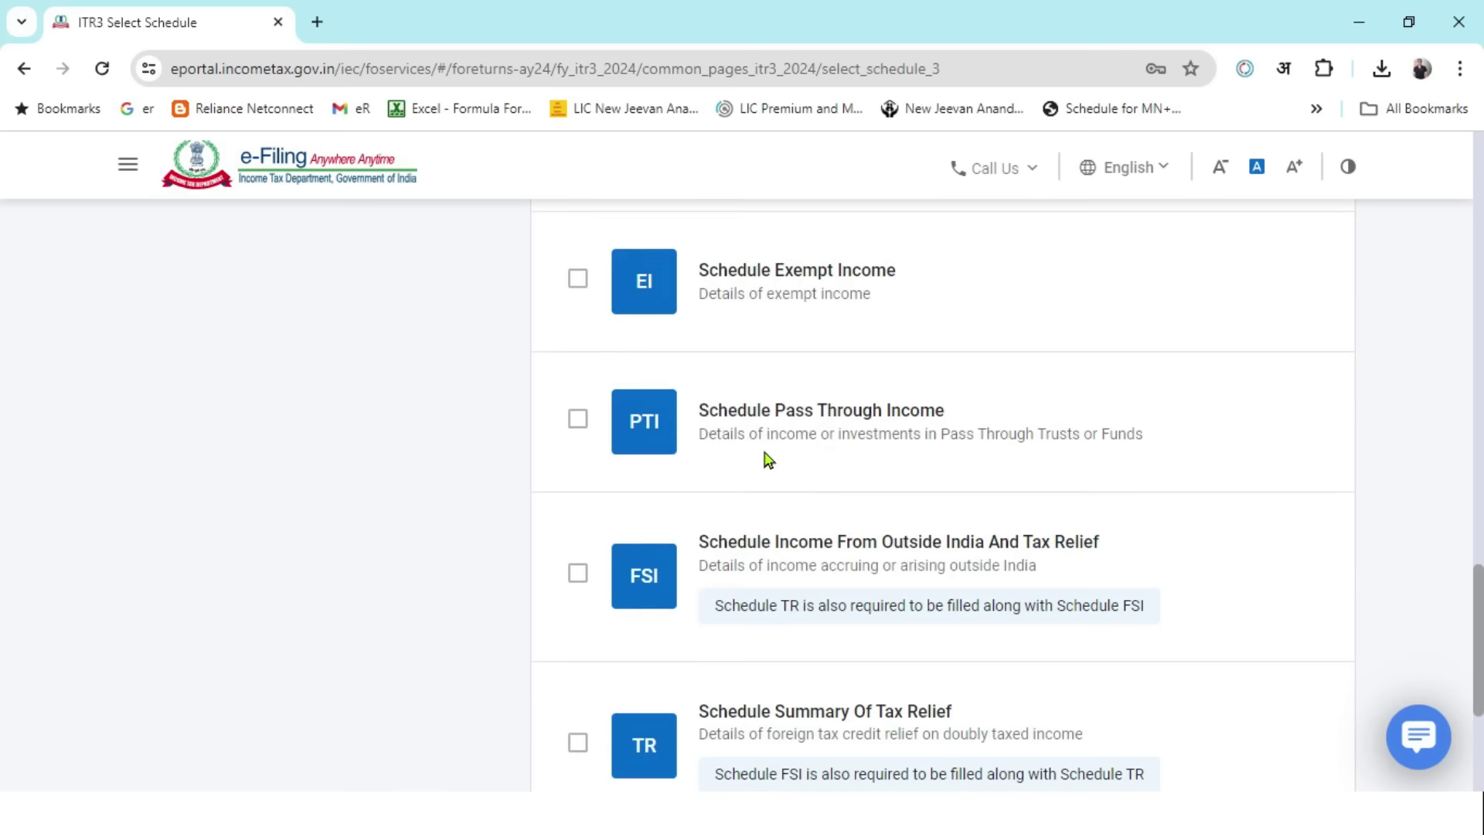
pyautogui.click(577, 280)
pyautogui.click(577, 280)
pyautogui.scroll(-3, 966, 433)
pyautogui.scroll(15, 959, 554)
pyautogui.scroll(4, 958, 554)
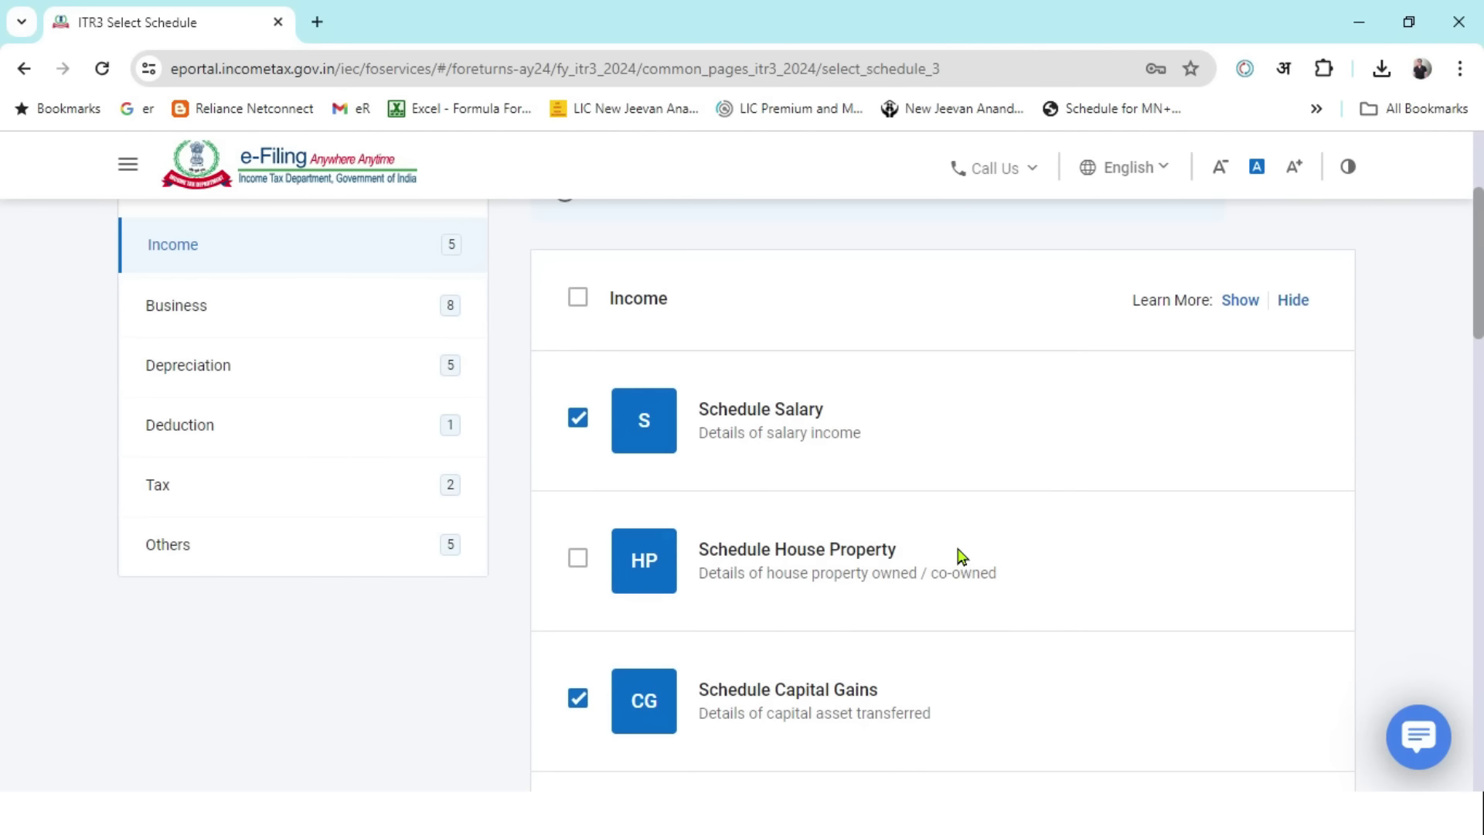
# - Review the Business schedules from Nature Of Business through Schedule GST
pyautogui.click(391, 322)
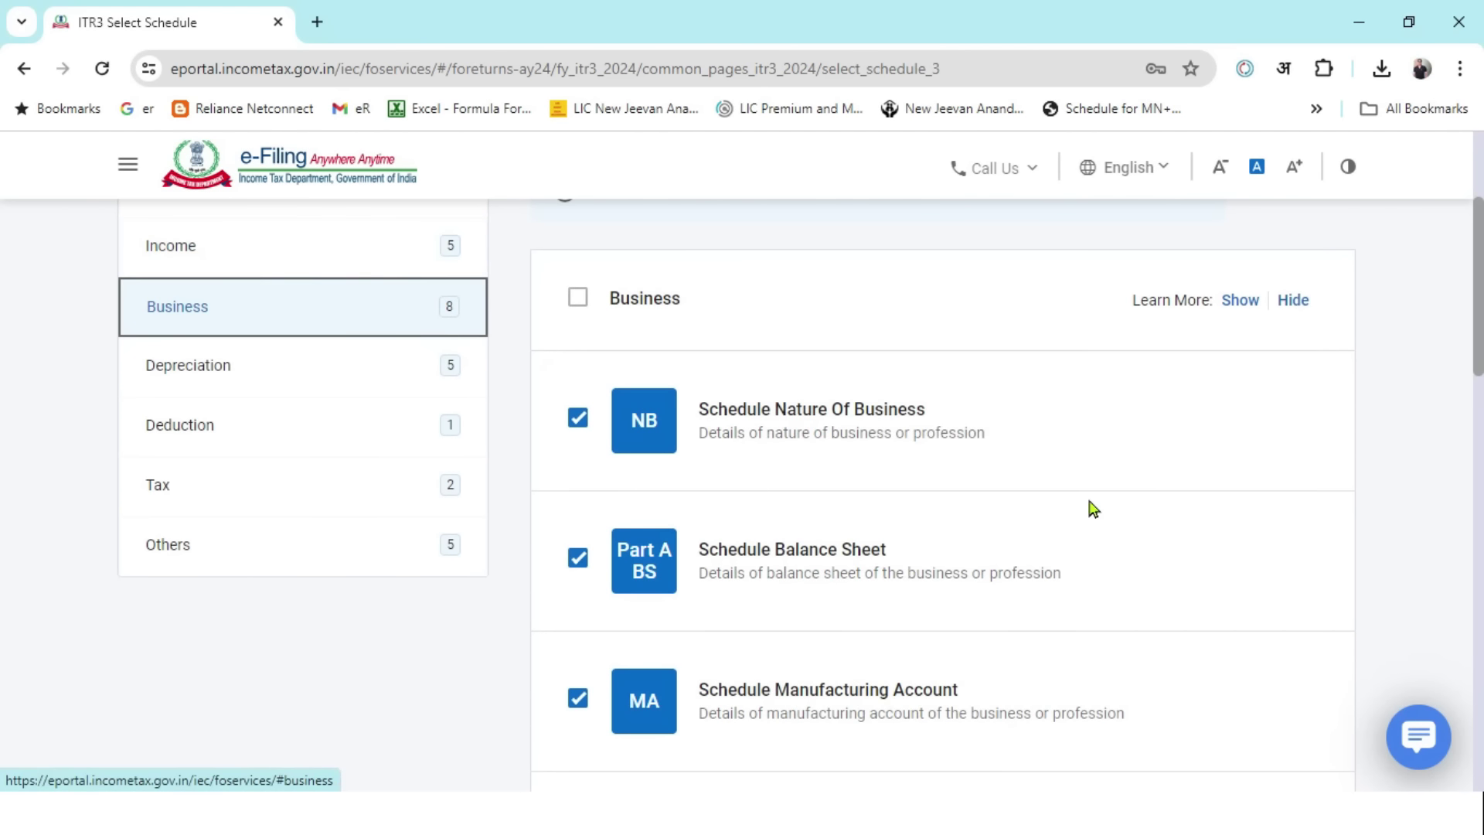
pyautogui.scroll(-7, 929, 398)
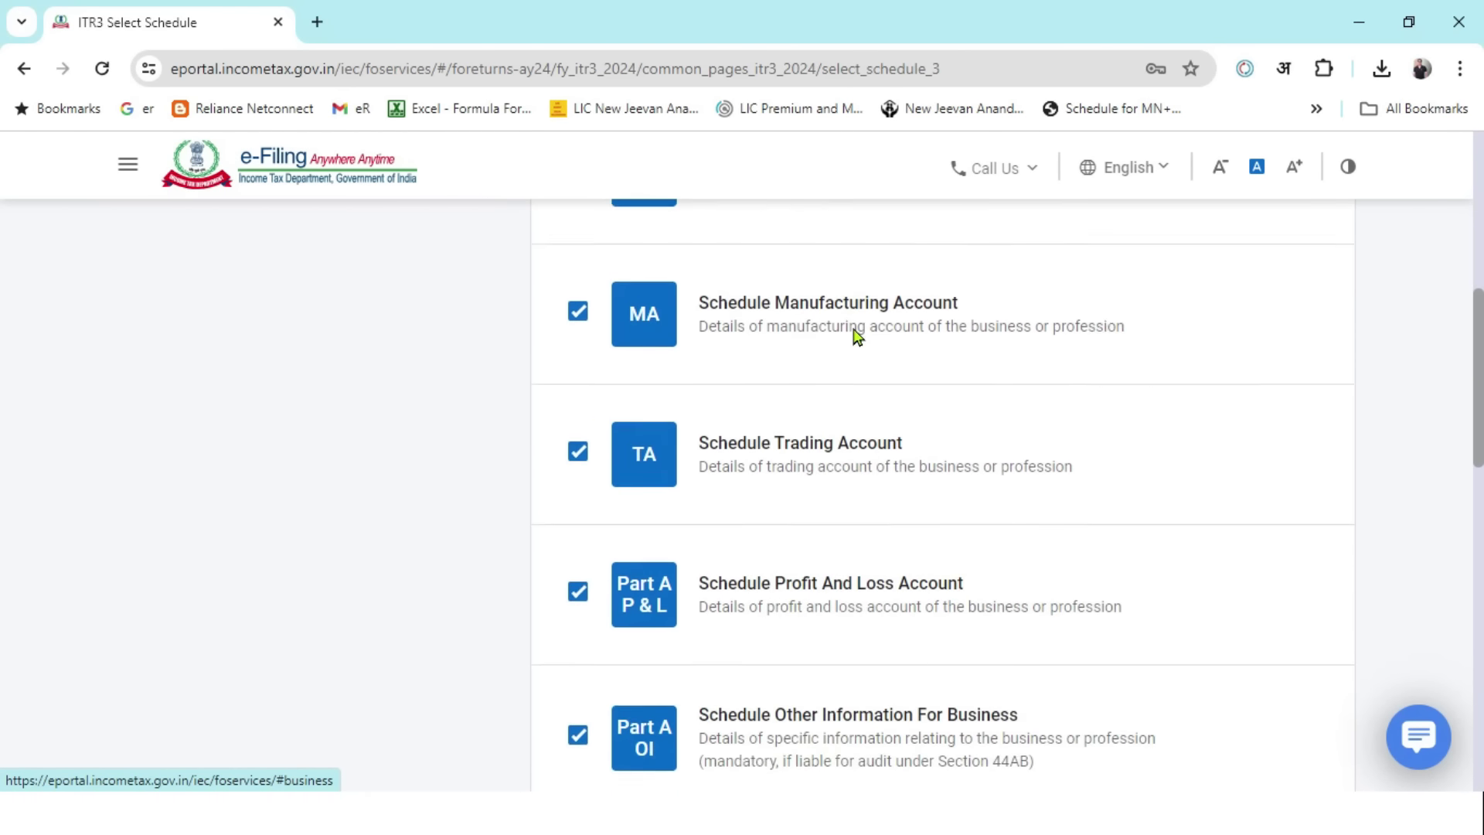
pyautogui.scroll(-6, 863, 334)
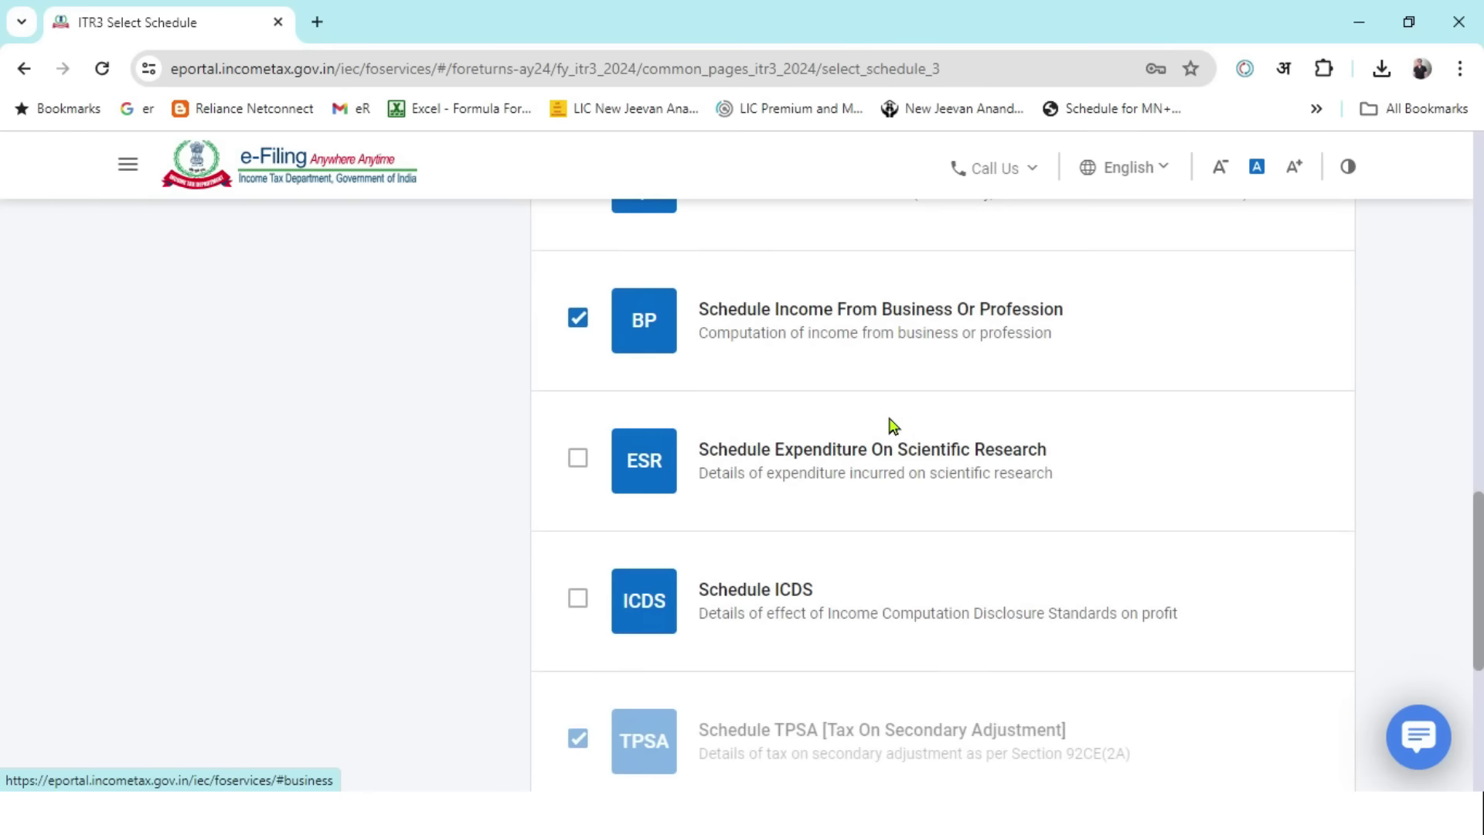
pyautogui.scroll(-4, 895, 427)
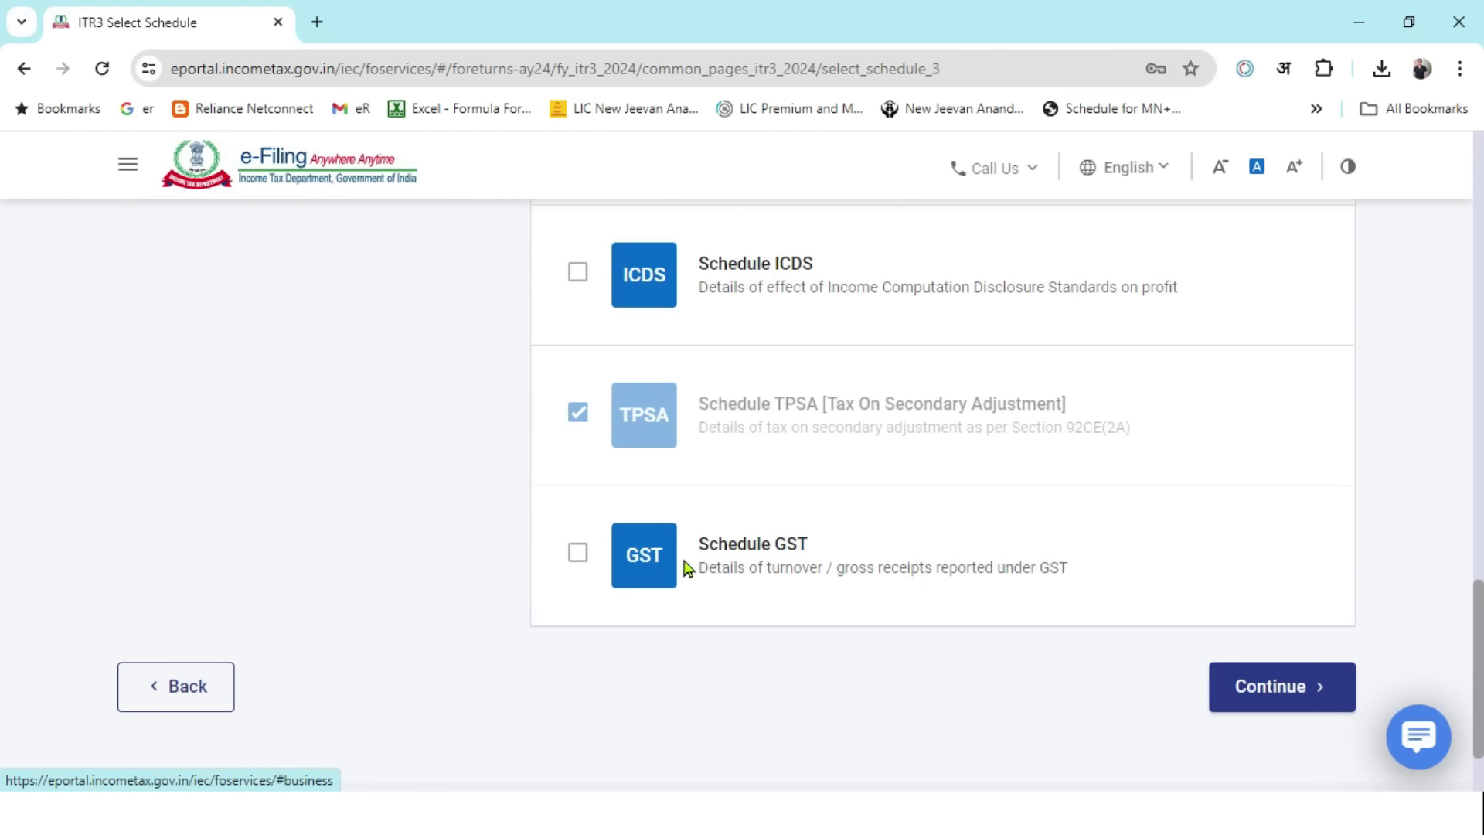
pyautogui.moveTo(698, 559); pyautogui.dragTo(828, 563)
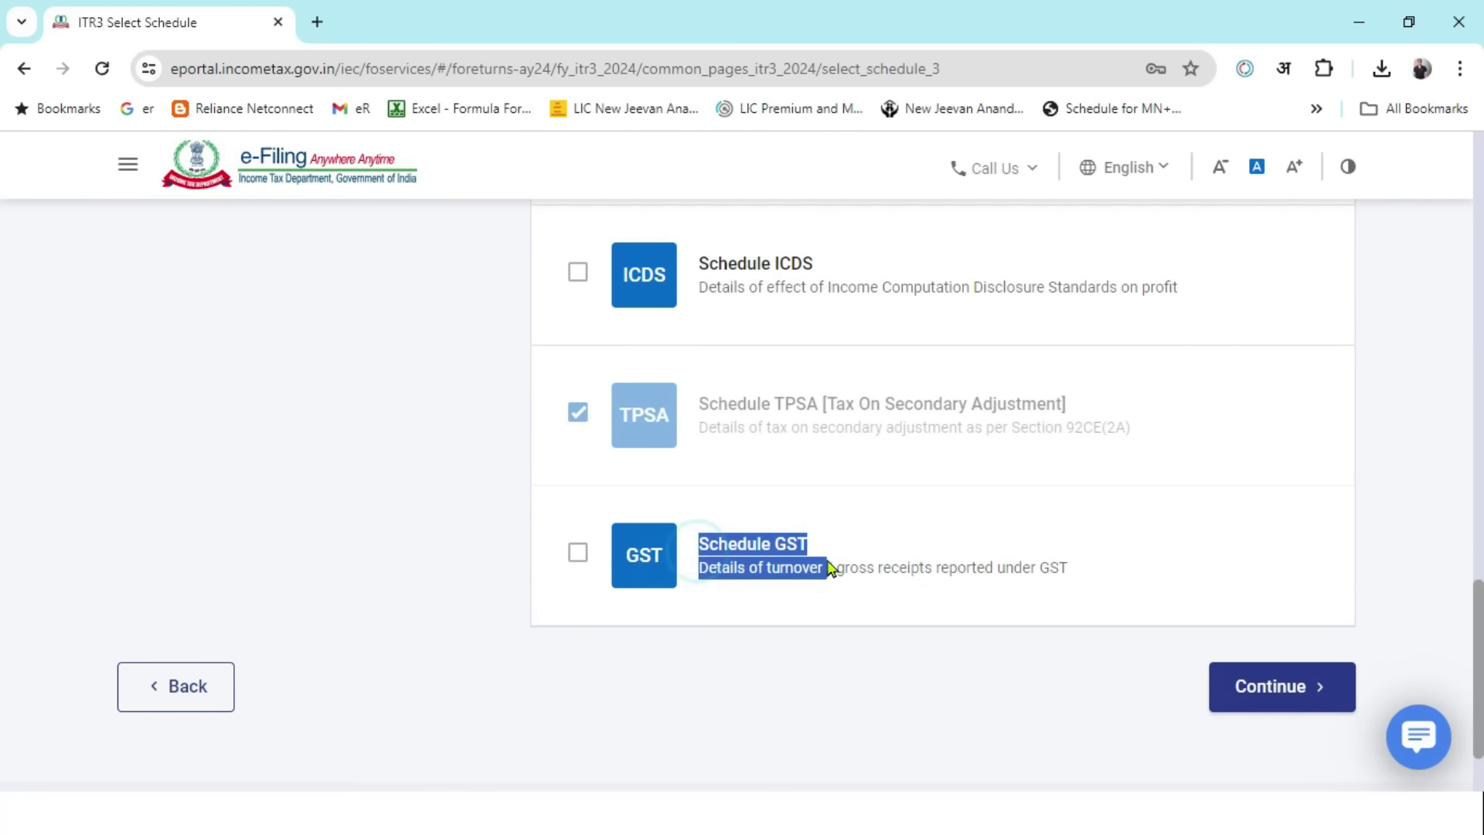
pyautogui.click(917, 519)
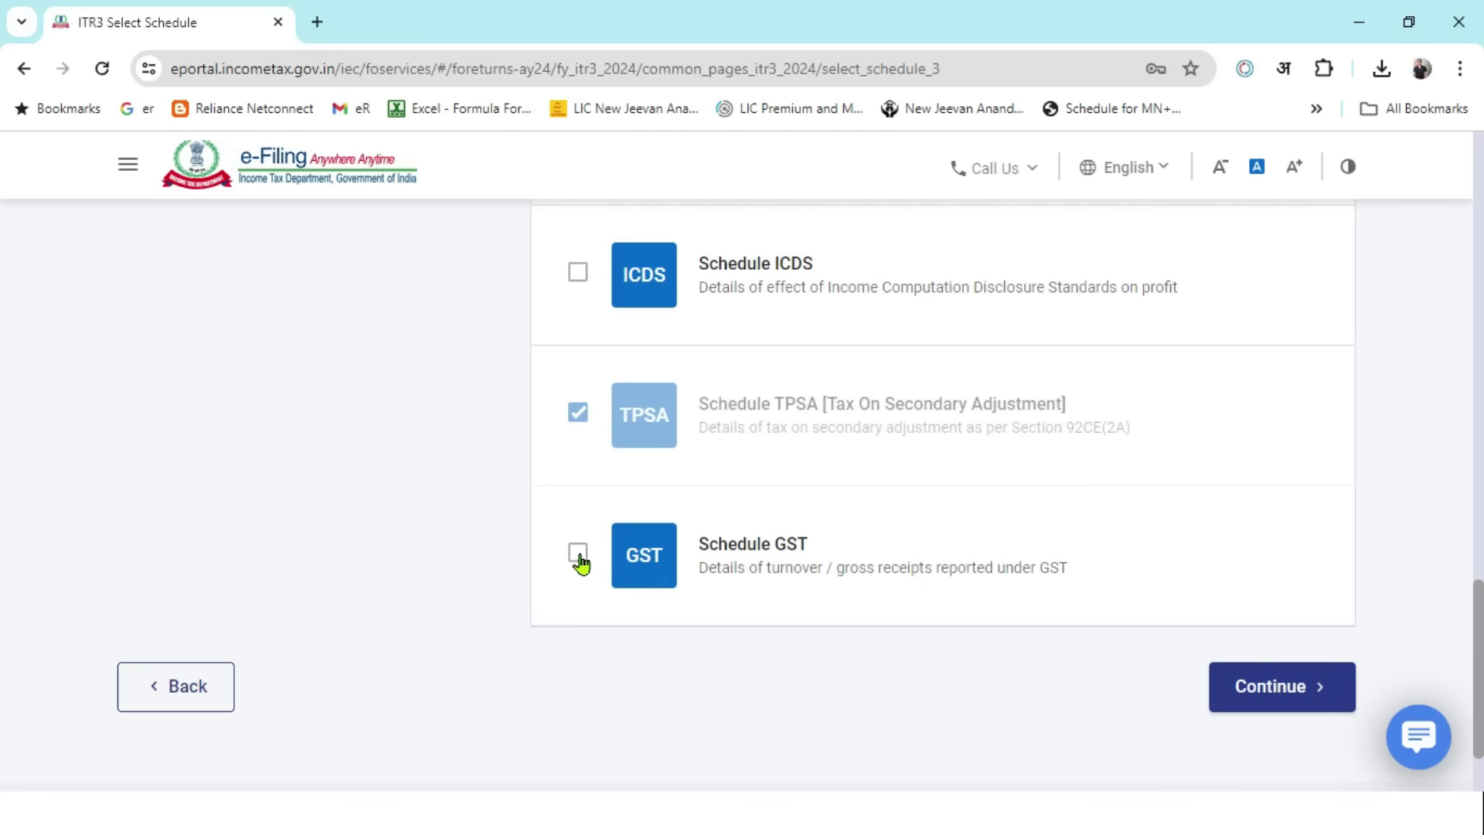
pyautogui.scroll(15, 304, 513)
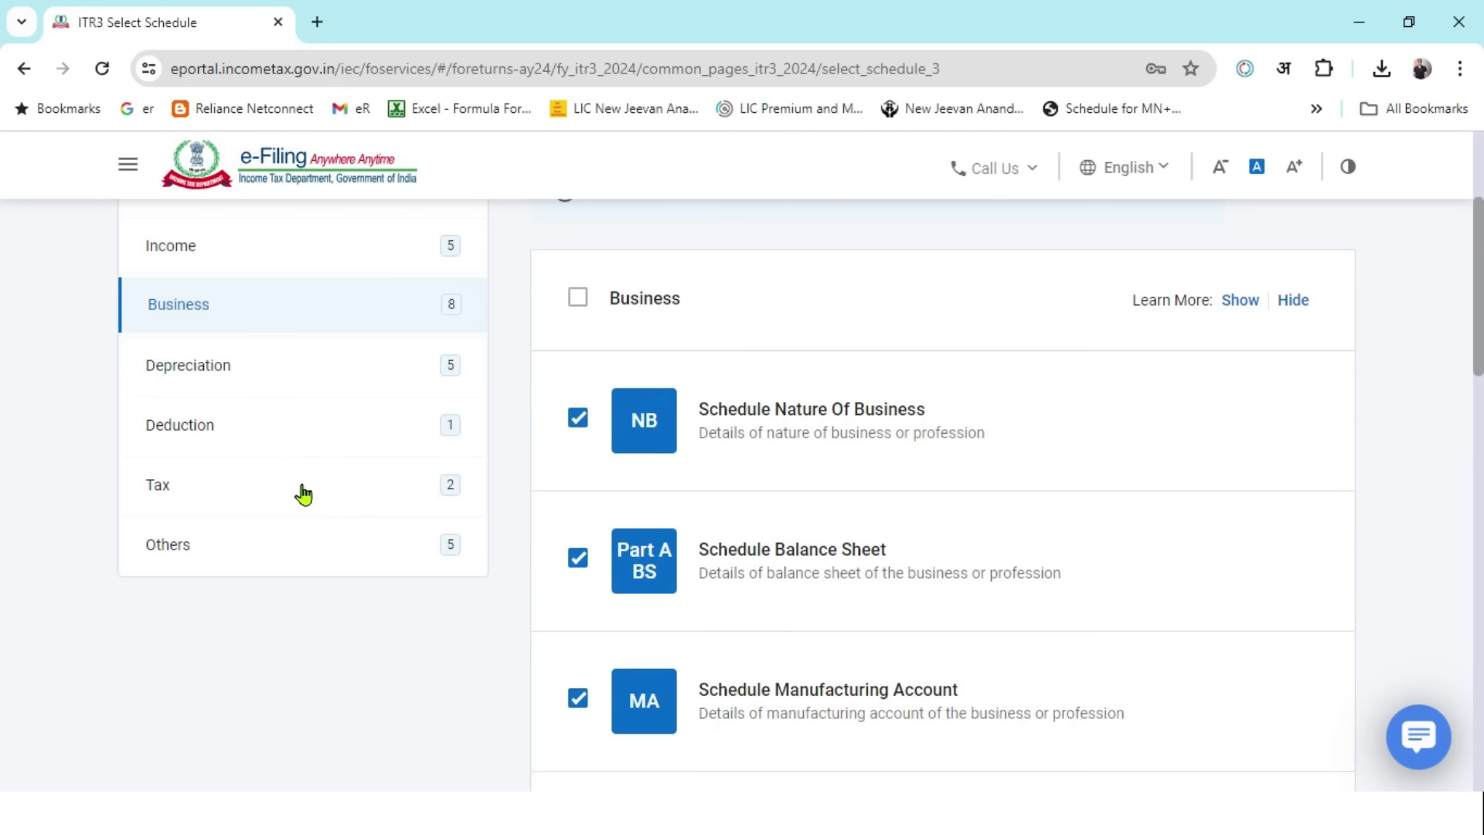
# - Review the Depreciation schedules and the Deduction schedules through Schedule Deductions under Chapter VI-A
pyautogui.click(346, 368)
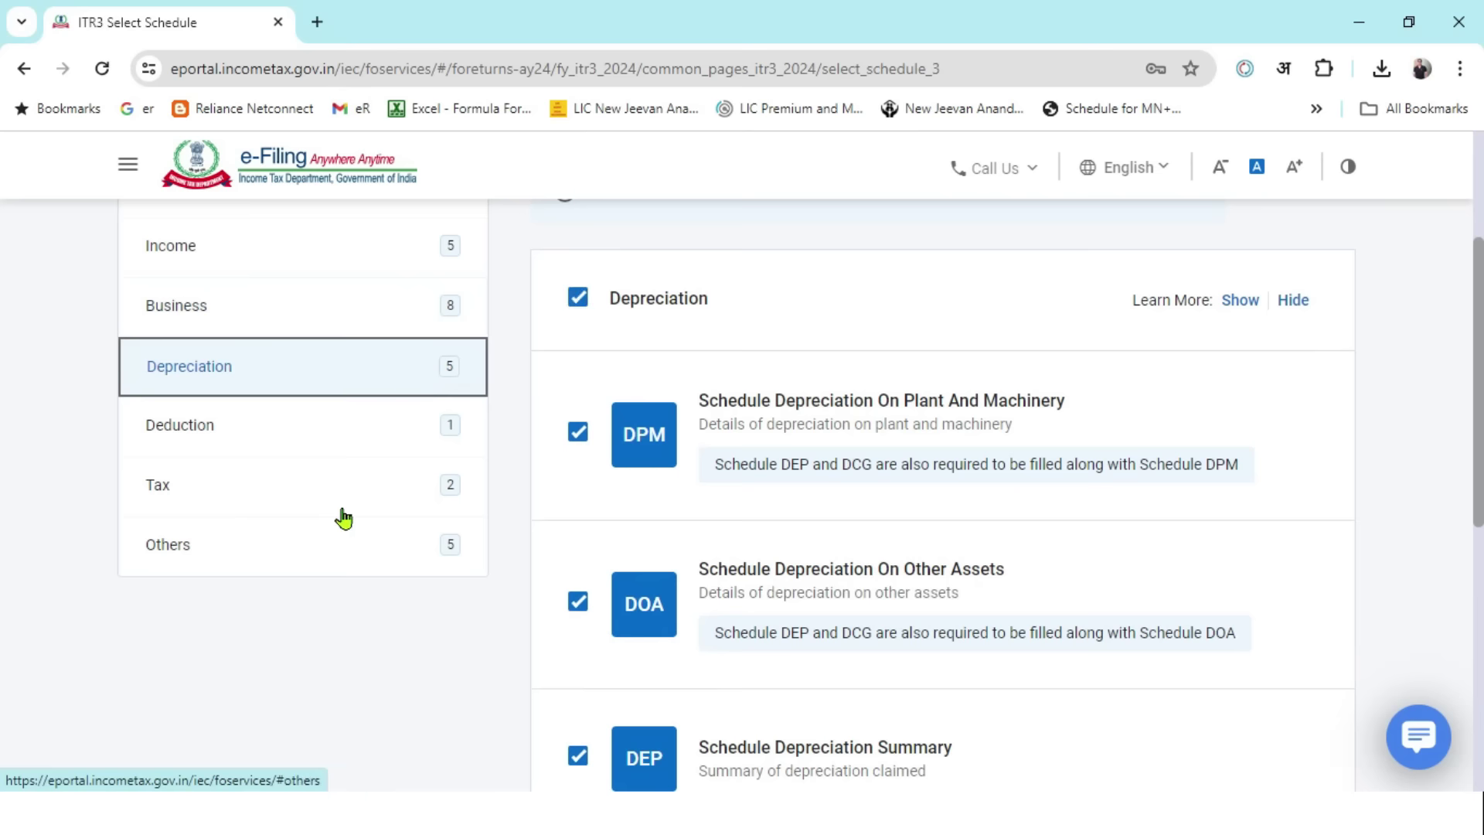
pyautogui.click(305, 436)
pyautogui.scroll(-8, 773, 444)
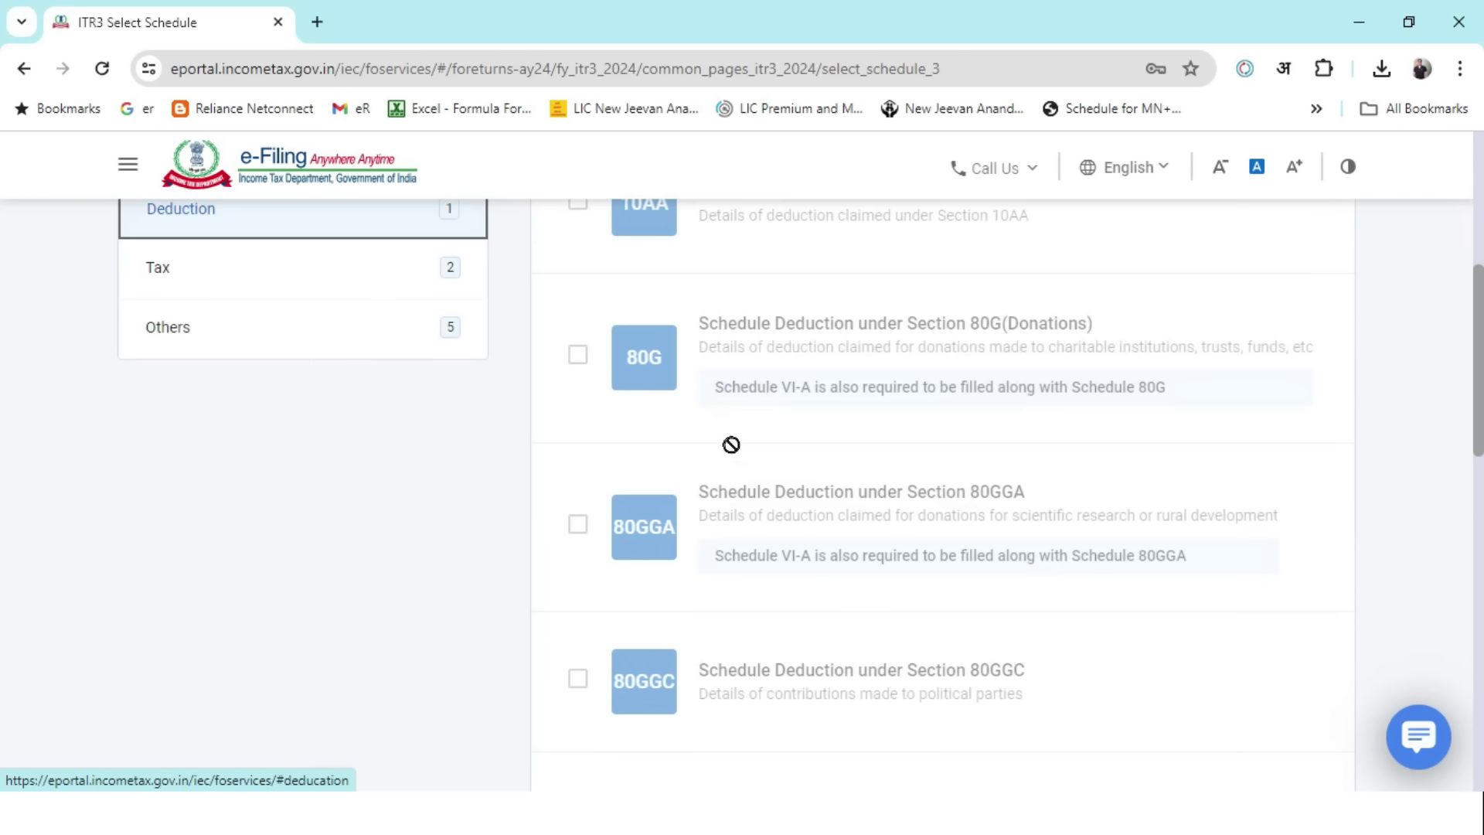
pyautogui.scroll(-7, 730, 446)
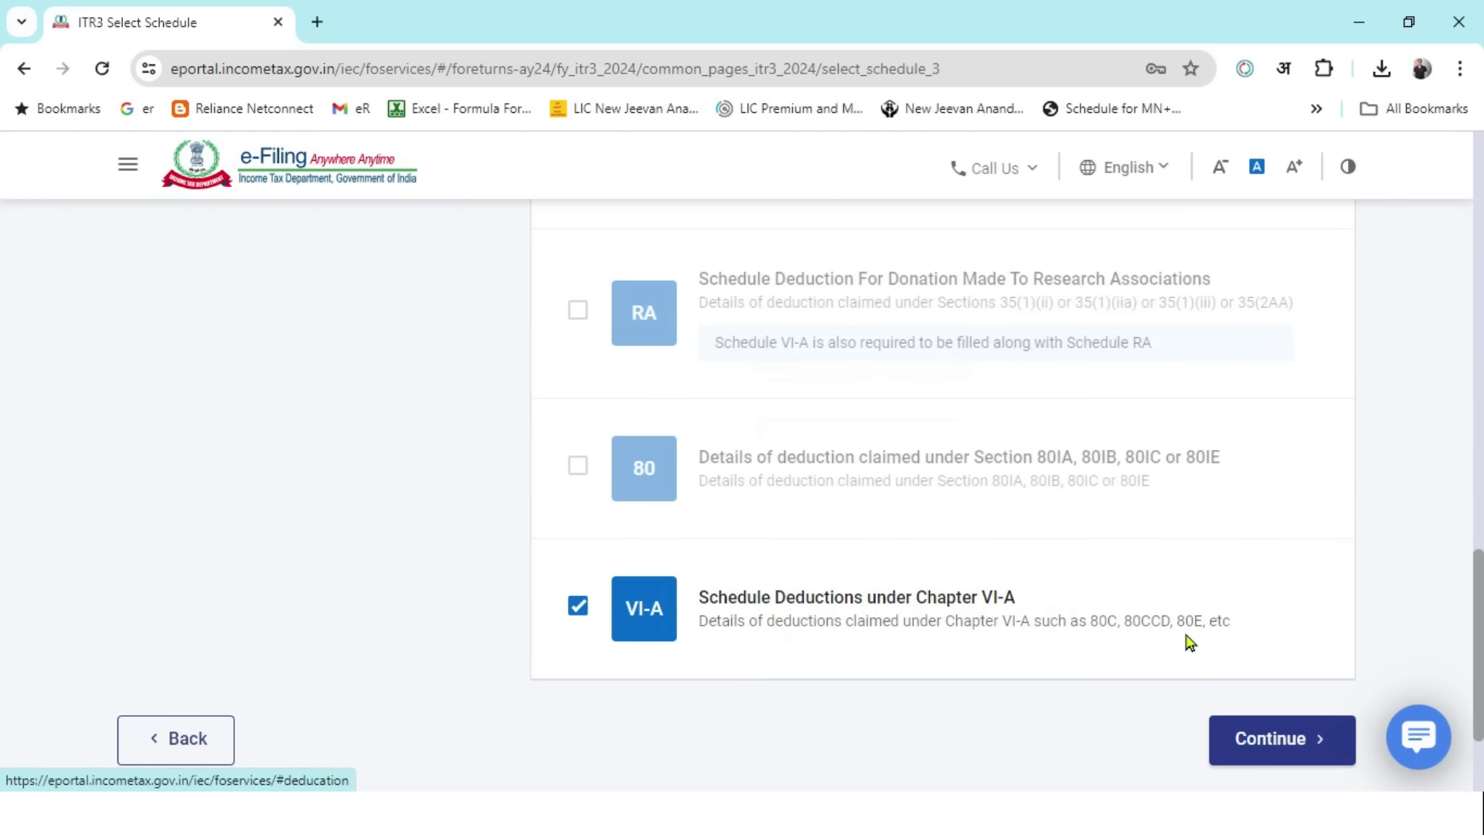
pyautogui.scroll(4, 765, 618)
pyautogui.scroll(-6, 838, 525)
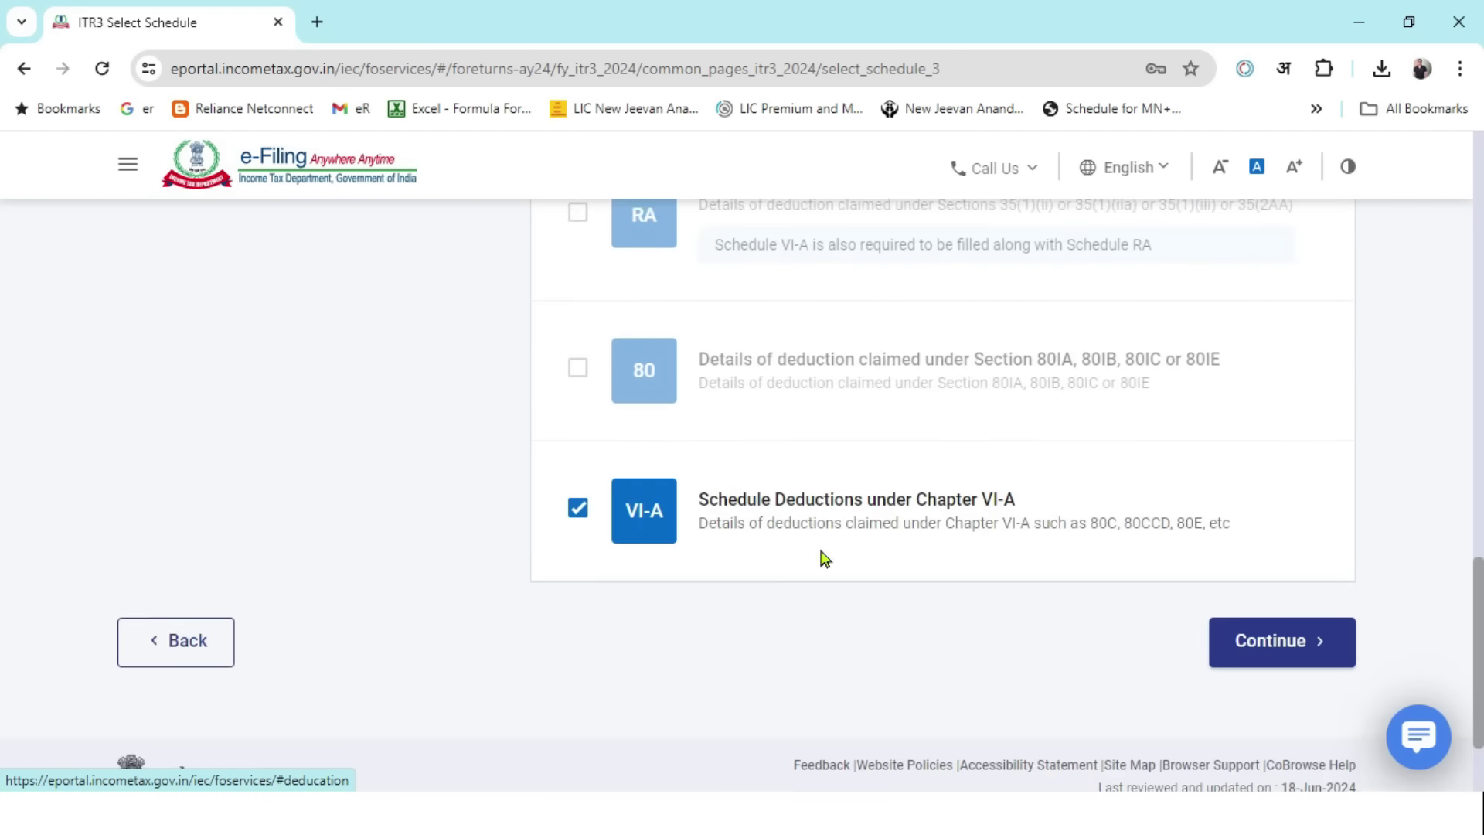
pyautogui.scroll(14, 570, 523)
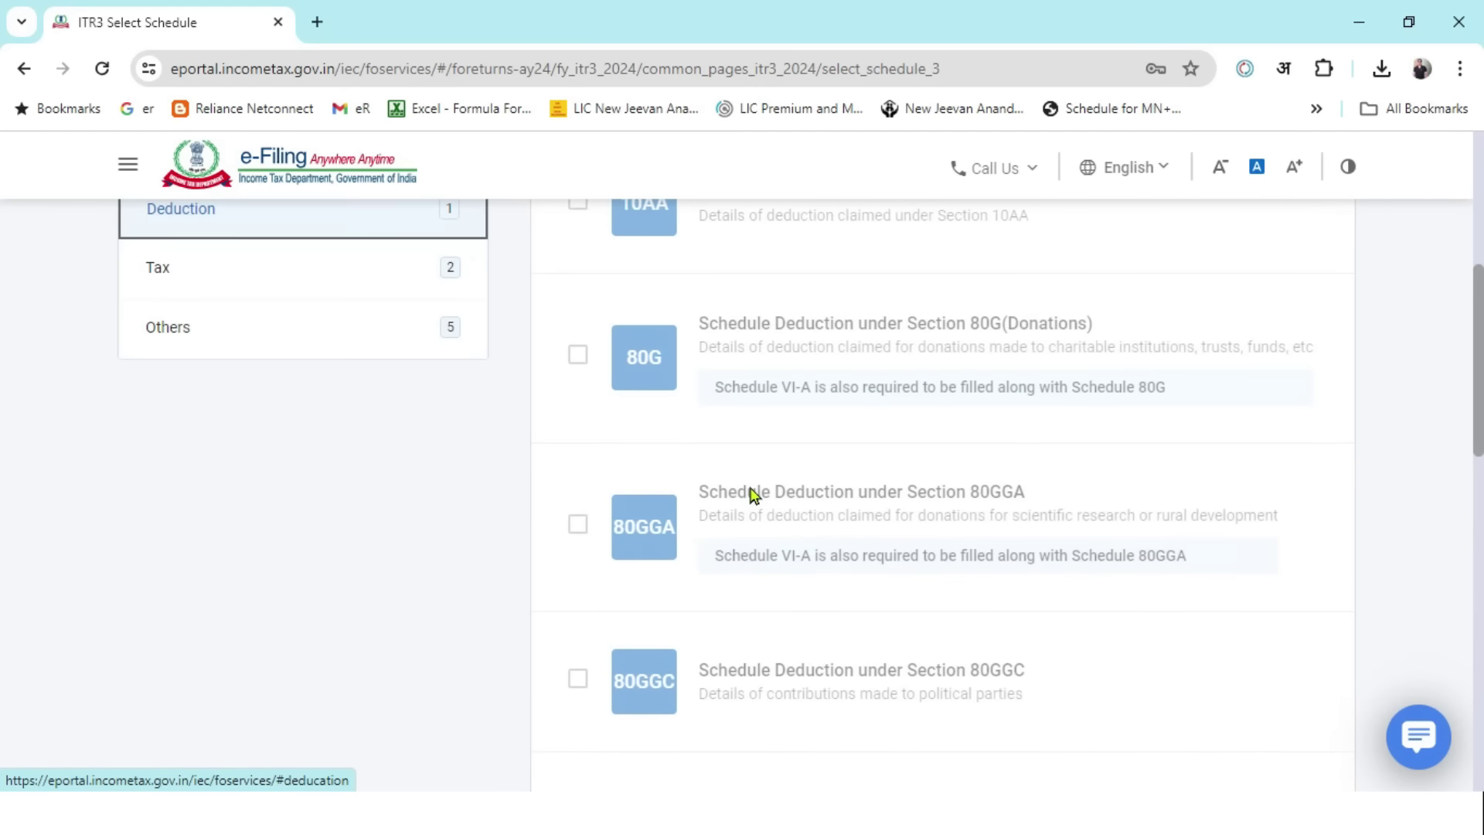
# - Include the Tax schedules for Details Of Tax Payments, Tax Deducted At Source and Tax Collected At Source
pyautogui.scroll(3, 543, 495)
pyautogui.click(255, 485)
pyautogui.scroll(-4, 768, 430)
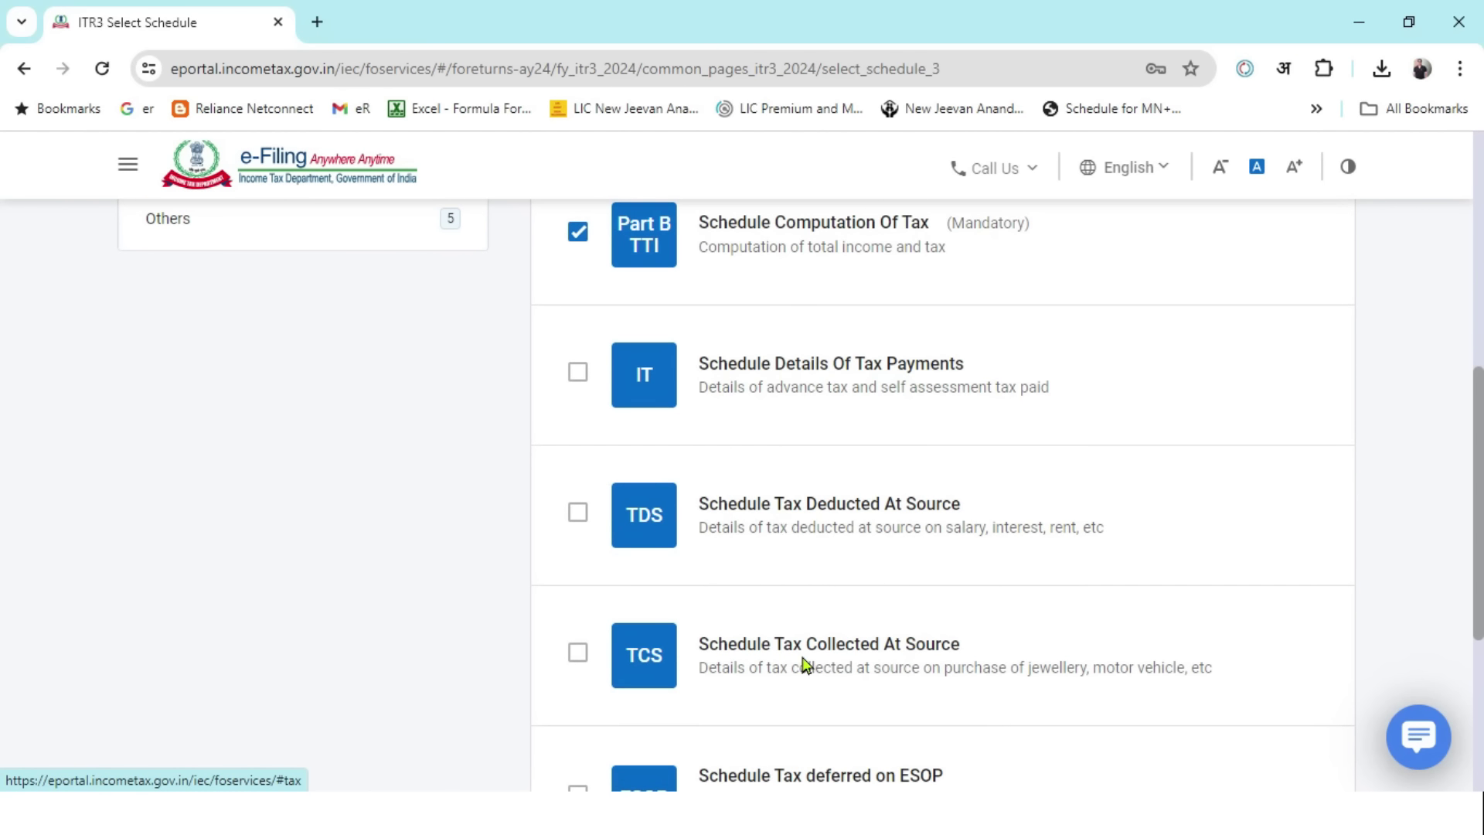
pyautogui.click(578, 372)
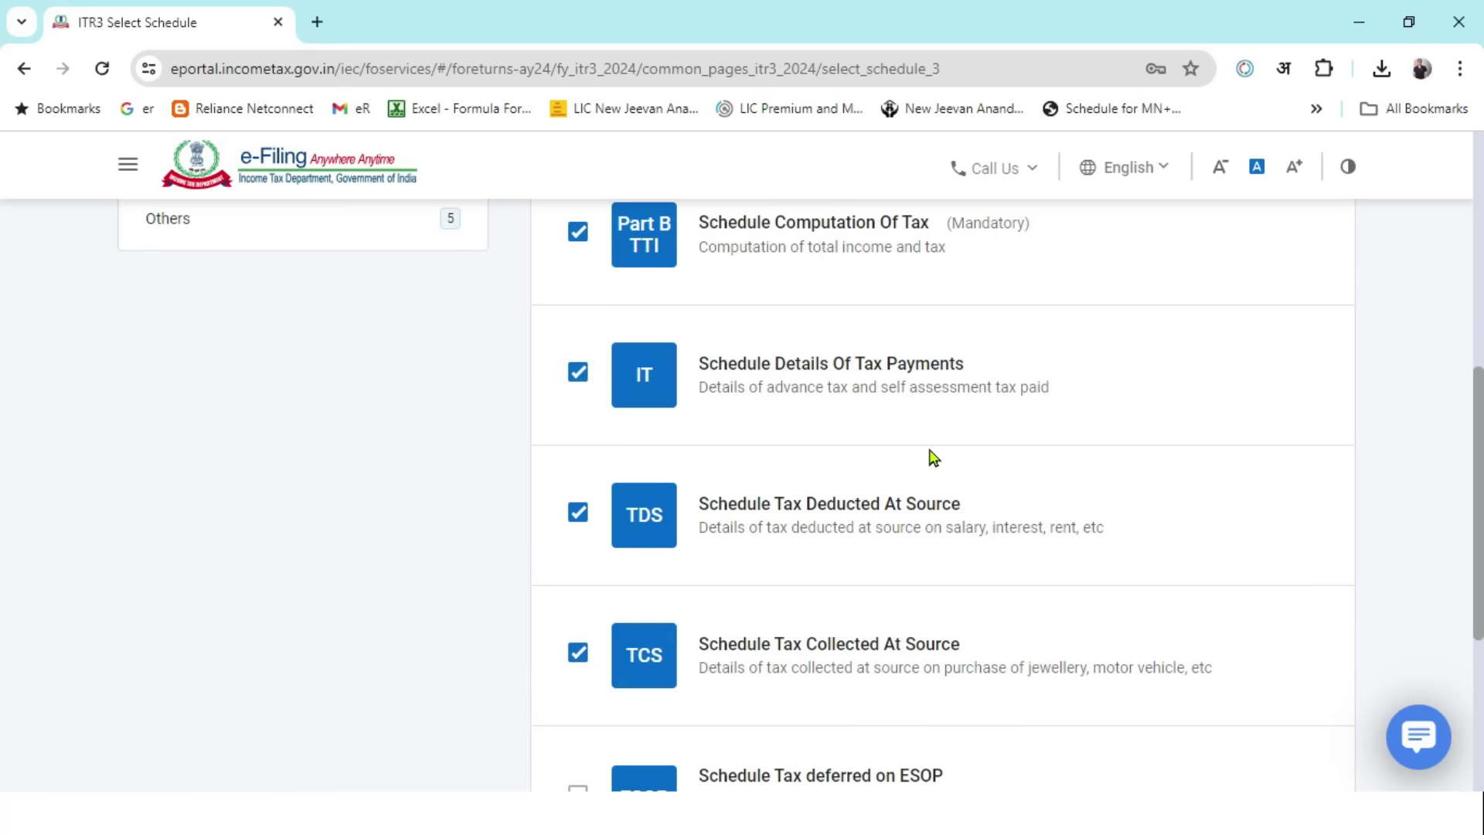
pyautogui.scroll(-3, 933, 457)
# - Review the Others schedules, from Current Year Losses and Brought Forward Losses down to Alternate Minimum Tax
pyautogui.scroll(5, 193, 443)
pyautogui.click(222, 443)
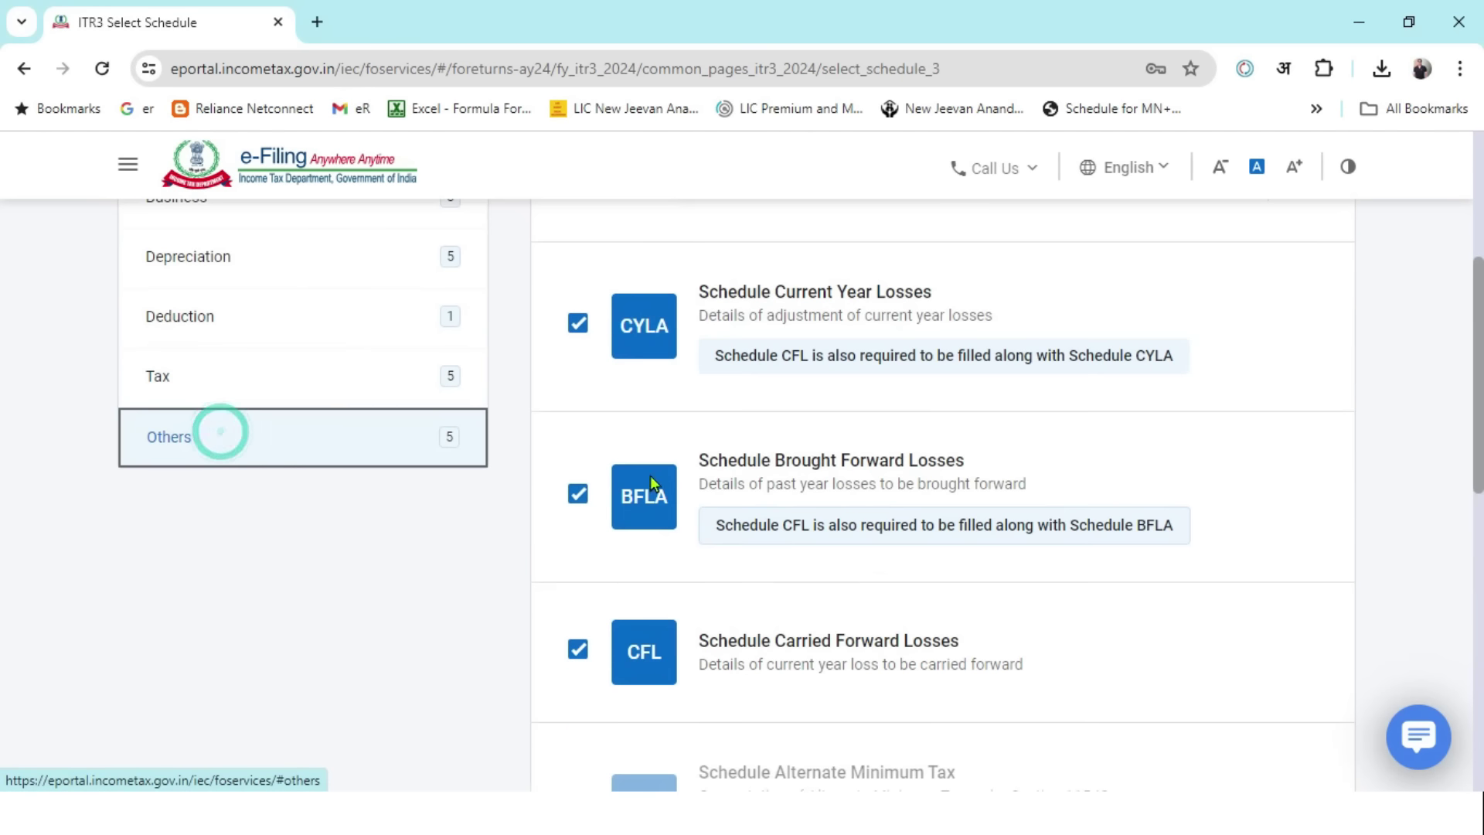
pyautogui.scroll(4, 761, 386)
pyautogui.scroll(-3, 845, 484)
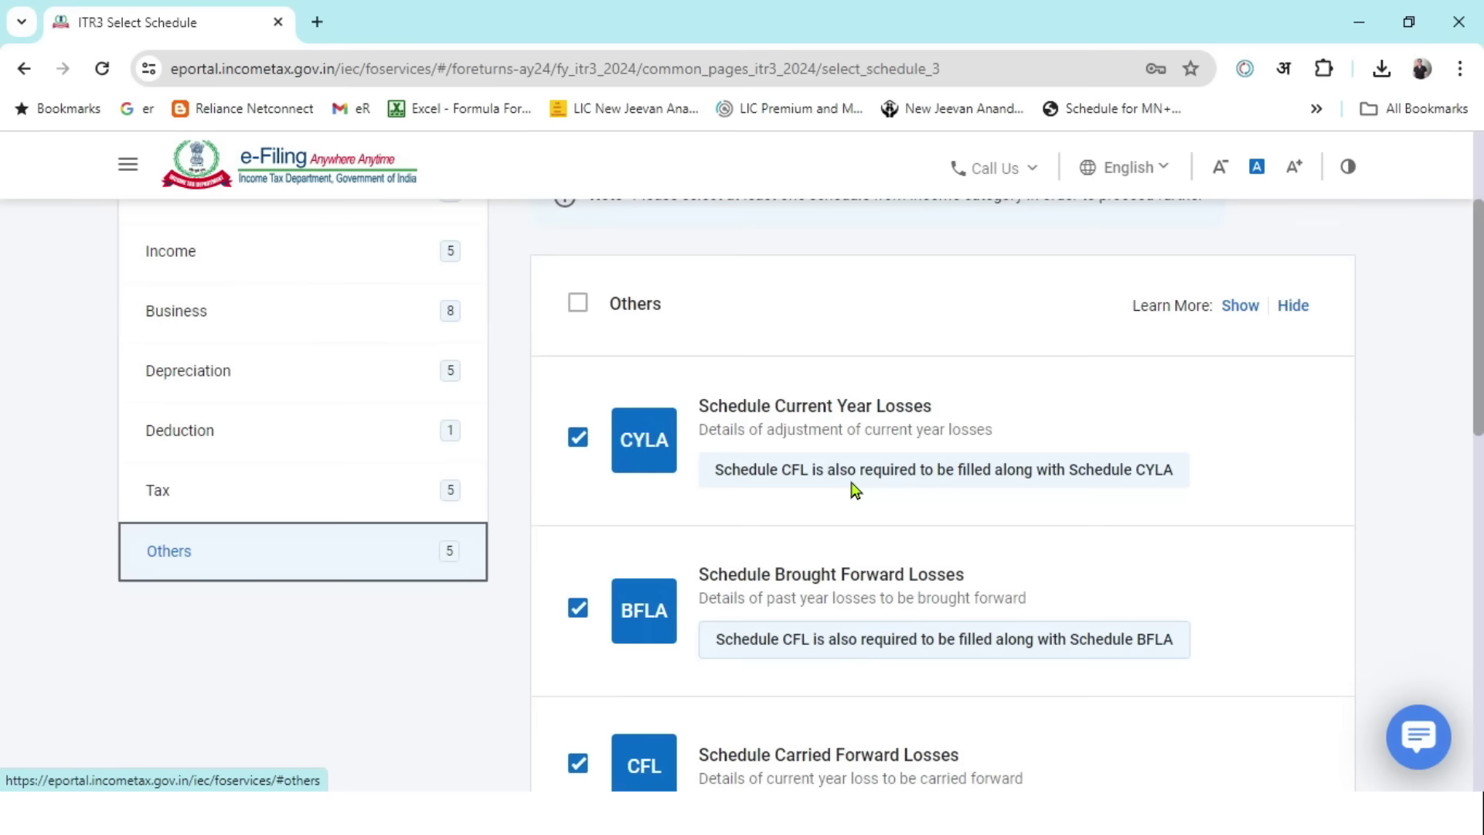
pyautogui.scroll(-8, 996, 487)
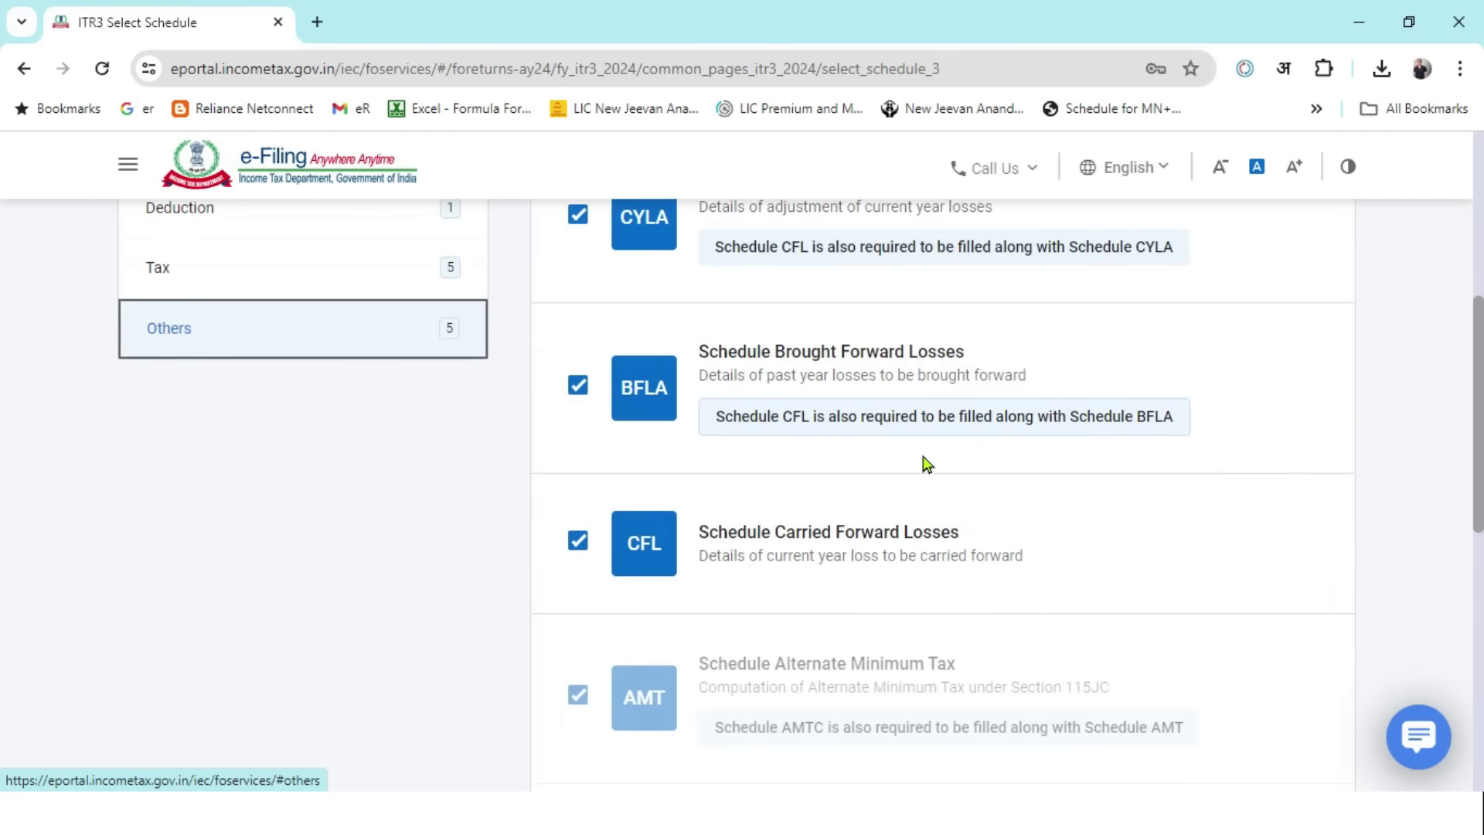
# - Continue with the selected schedules, accepting the disclaimer, skipping the schedule questions and acknowledging the pre-filled data notice
pyautogui.scroll(-4, 1016, 442)
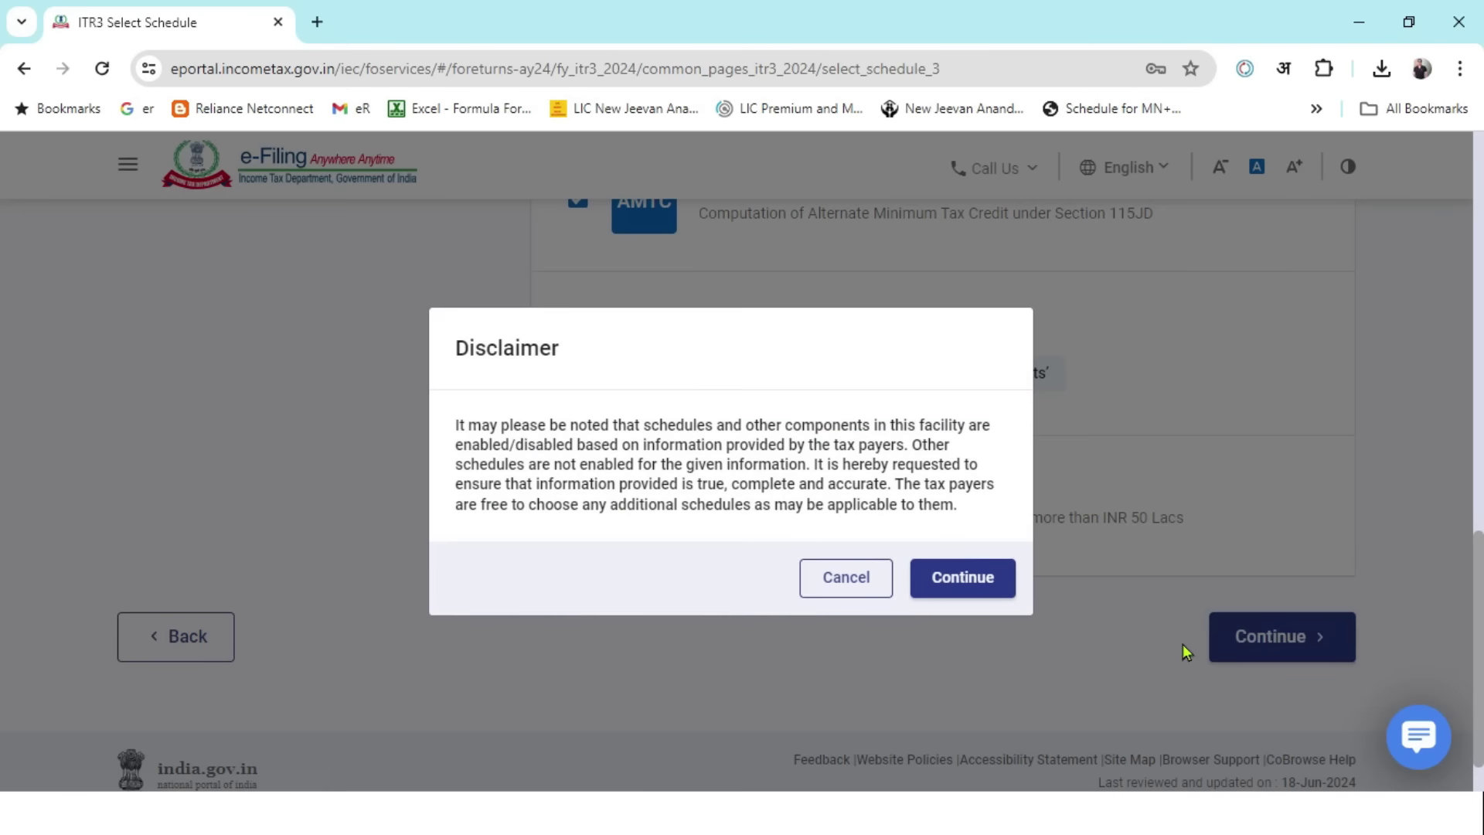
pyautogui.click(993, 583)
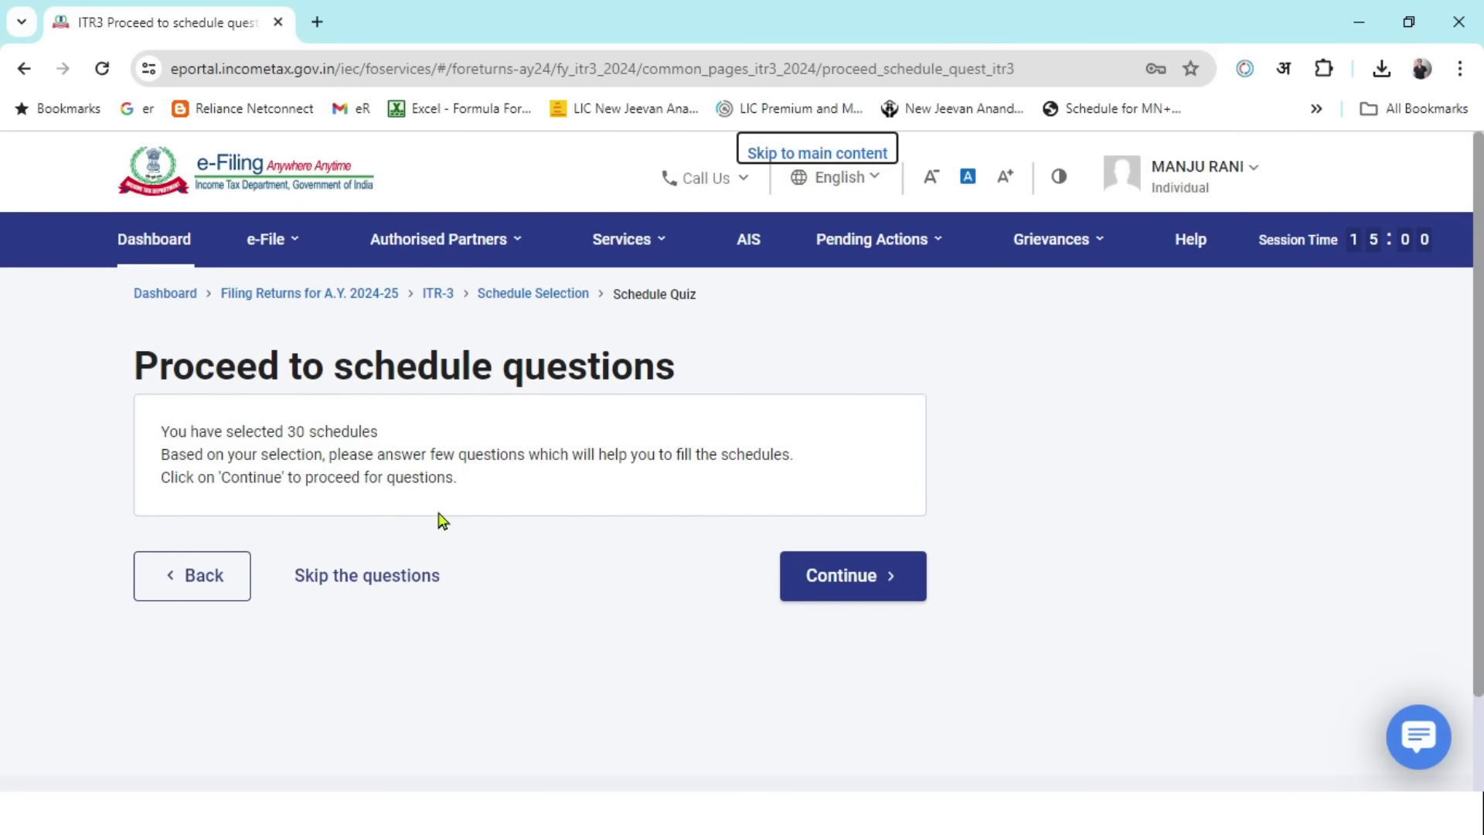
pyautogui.click(403, 591)
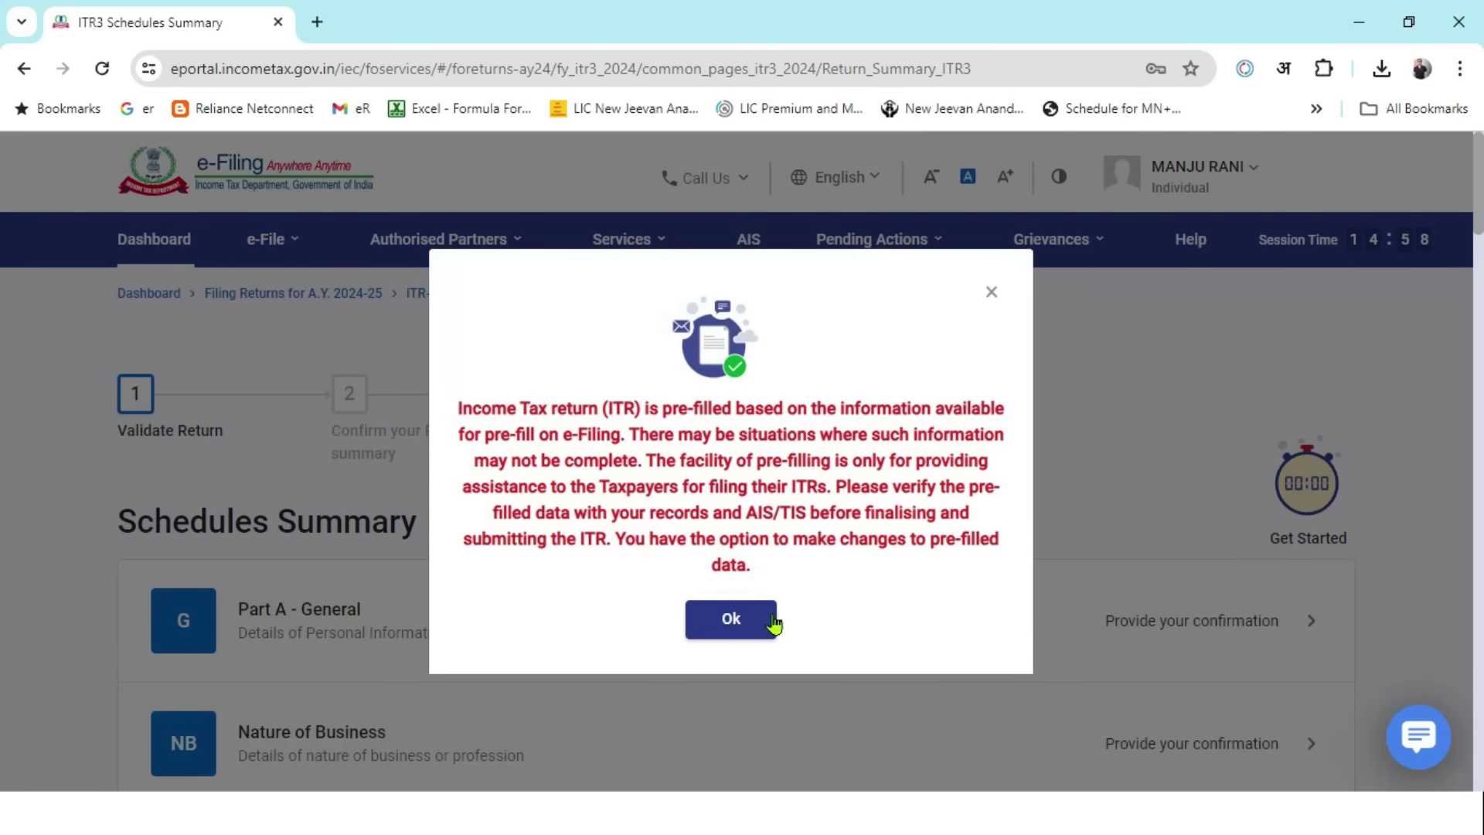
pyautogui.click(737, 620)
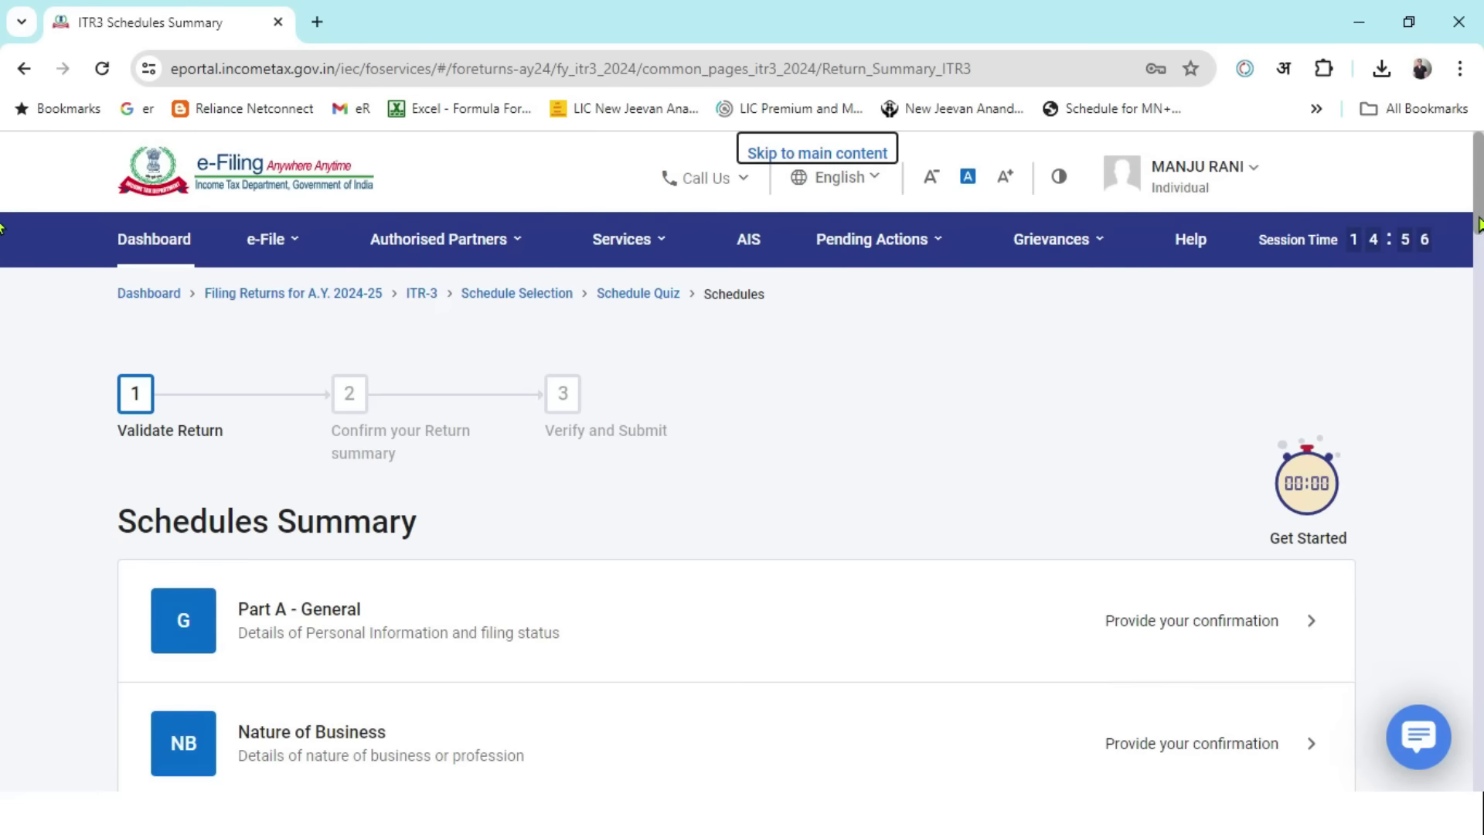
# - Look through the Schedules Summary to see which schedules require confirmation, from Part A - General to Schedule AMTC
pyautogui.scroll(-4, 1, 226)
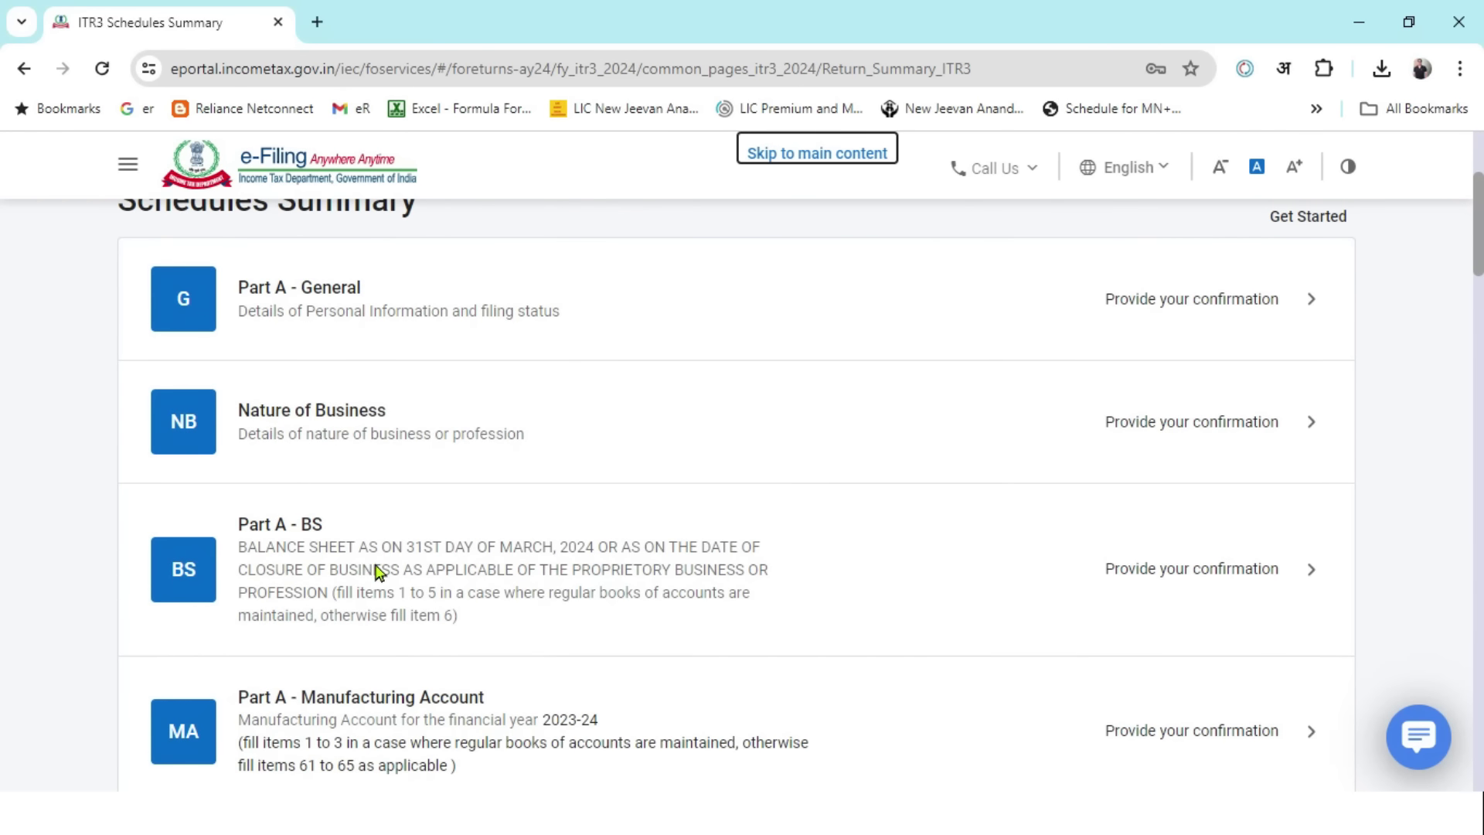
pyautogui.scroll(-4, 612, 533)
pyautogui.scroll(-9, 456, 576)
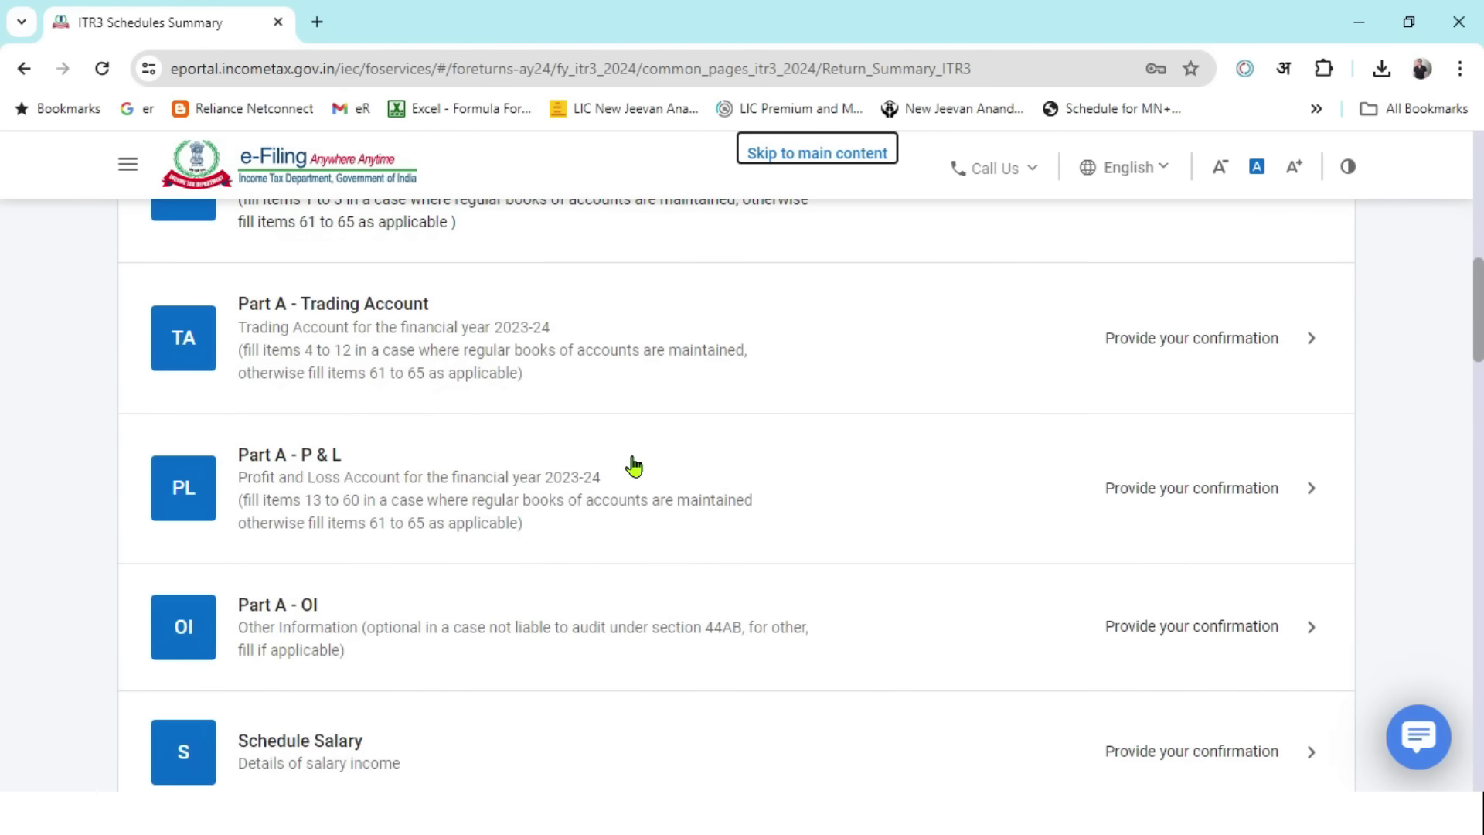
pyautogui.scroll(-18, 569, 410)
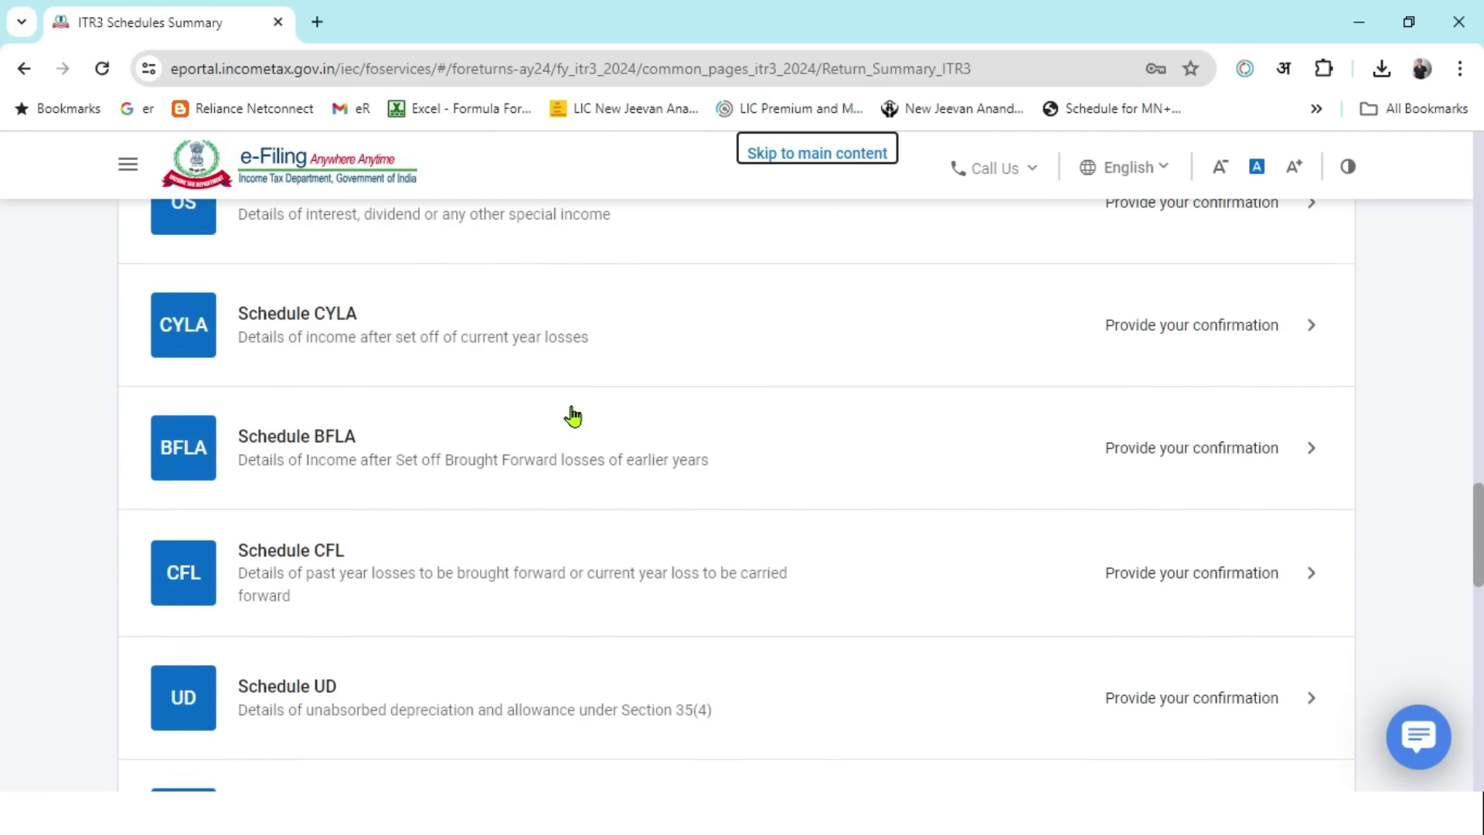
pyautogui.scroll(3, 604, 528)
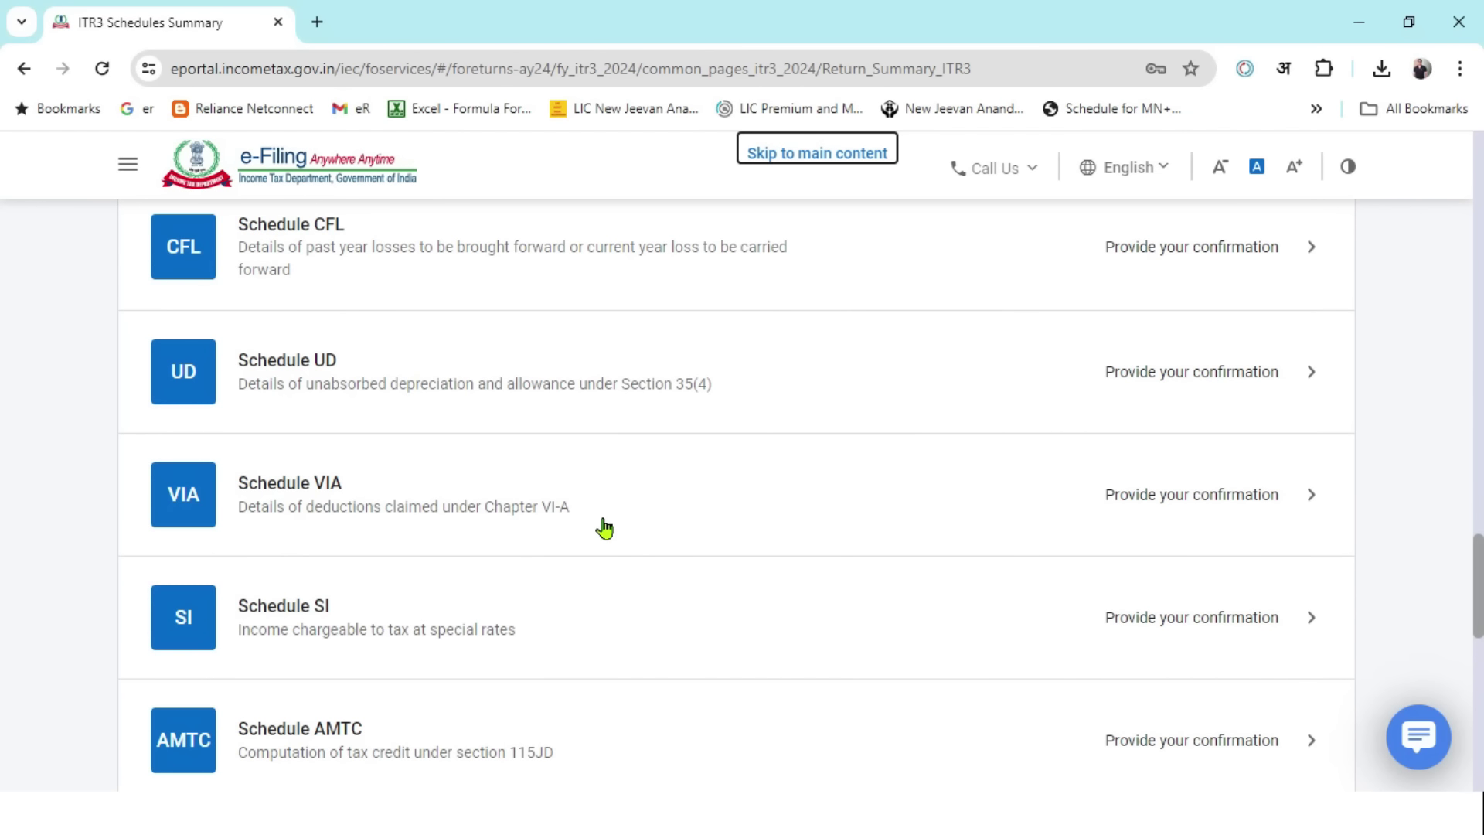
pyautogui.scroll(19, 605, 528)
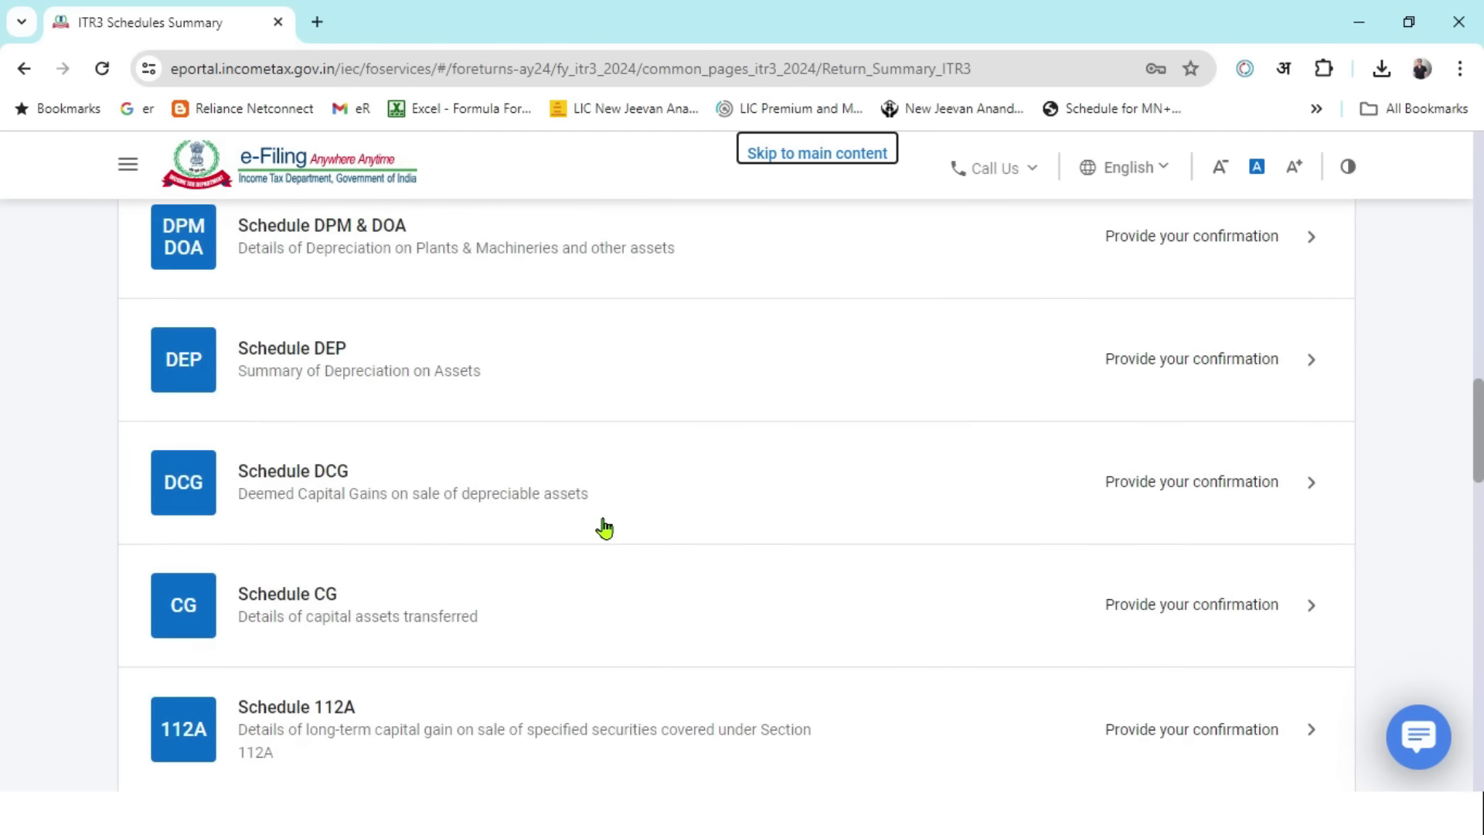
pyautogui.moveTo(1477, 374); pyautogui.dragTo(1478, 249)
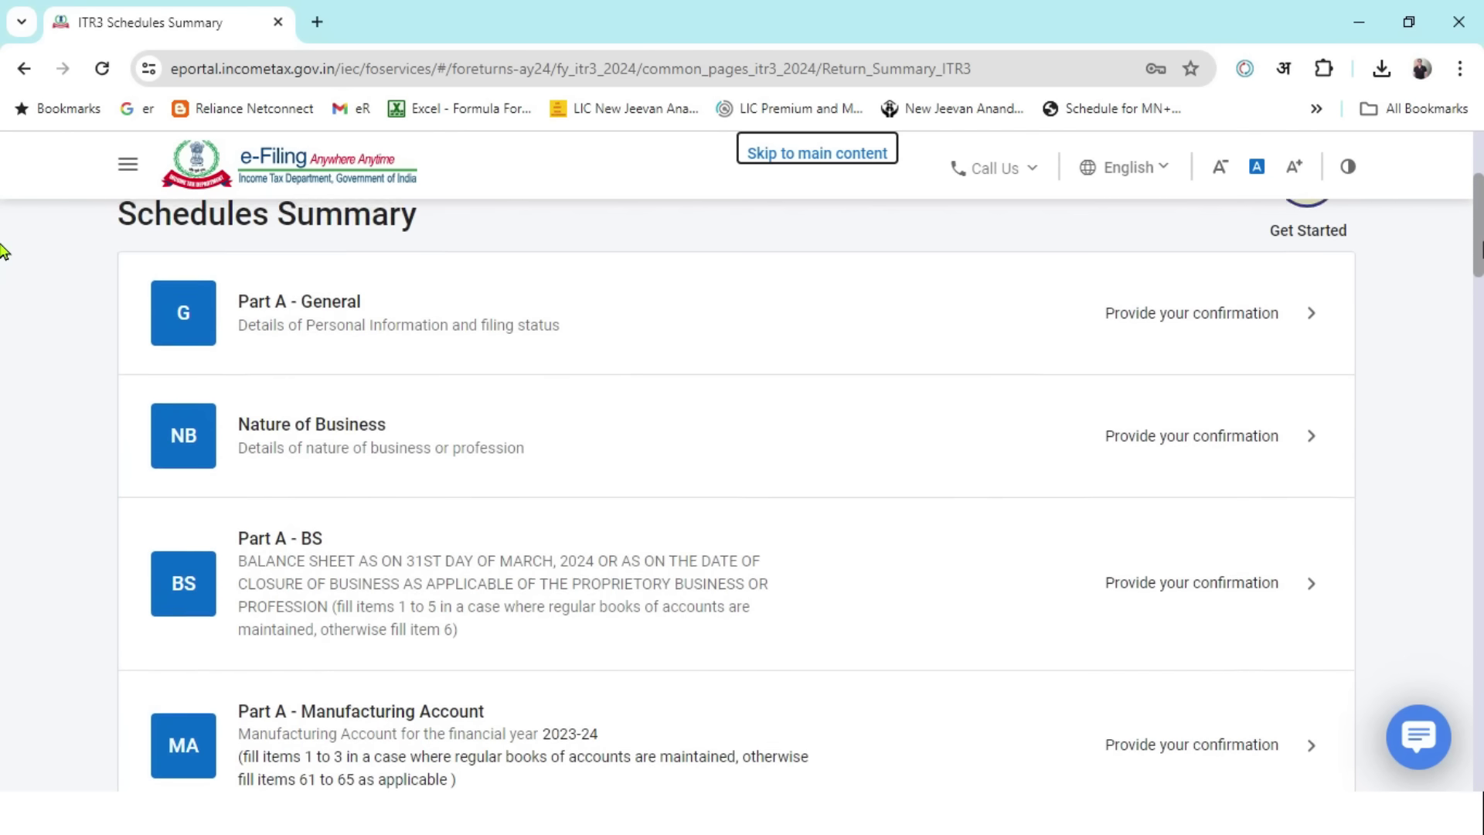
pyautogui.scroll(-1, 3, 251)
pyautogui.scroll(2, 2, 259)
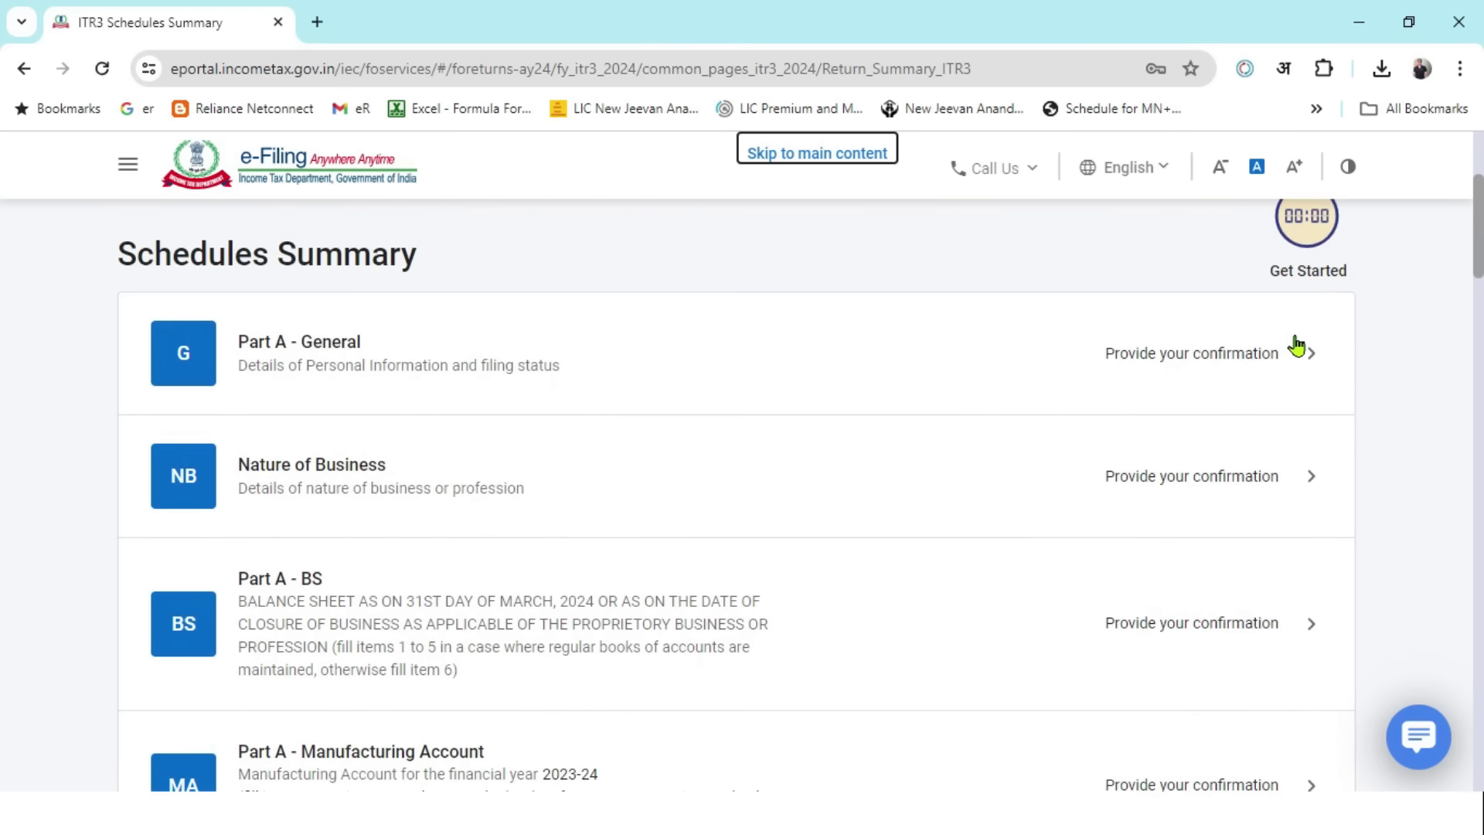
# - Open Part A - General and set the due date for filing the return to 31st July in the Filing Section
pyautogui.click(1194, 382)
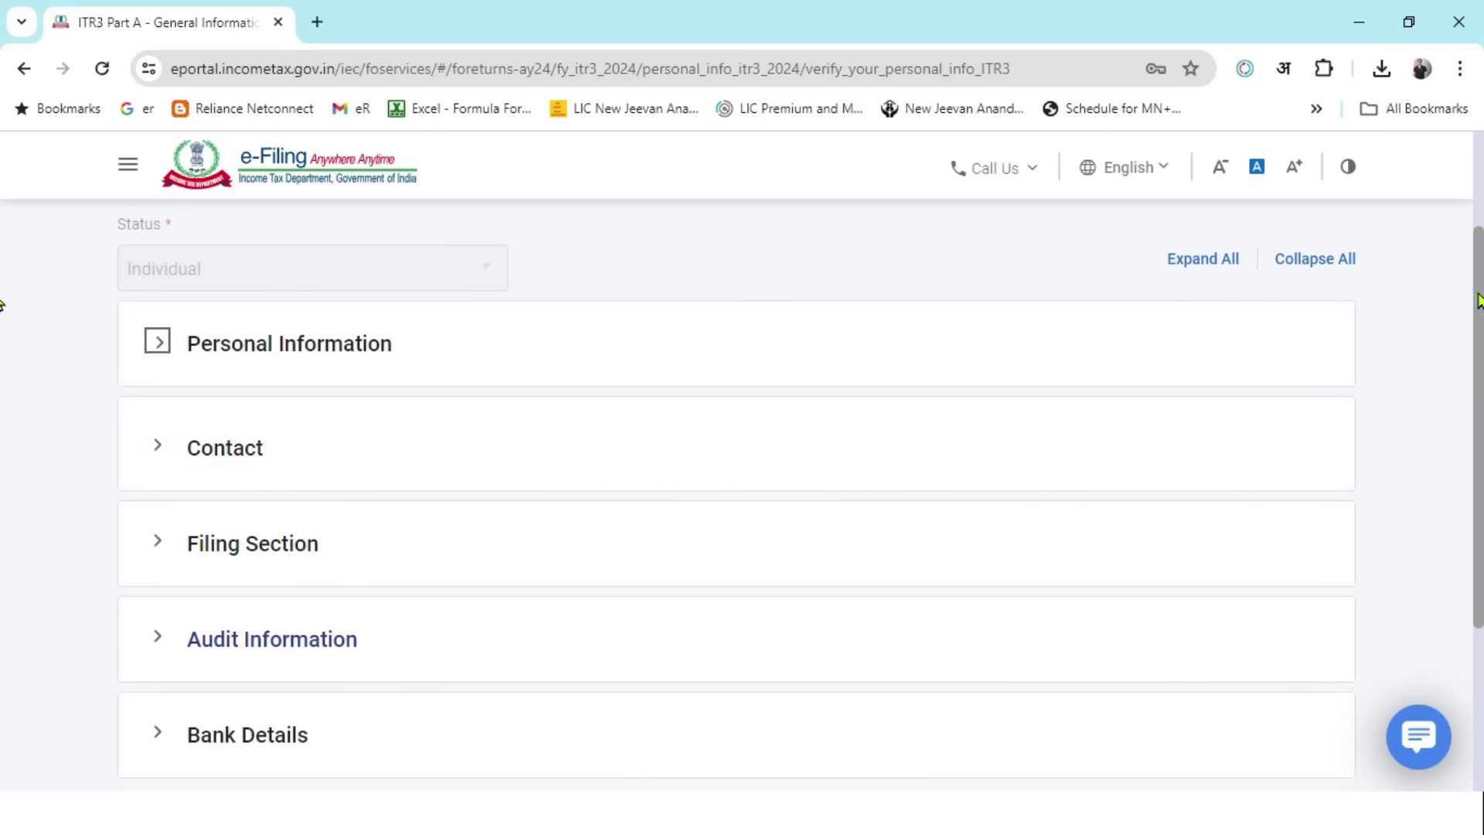
pyautogui.scroll(-2, 2, 304)
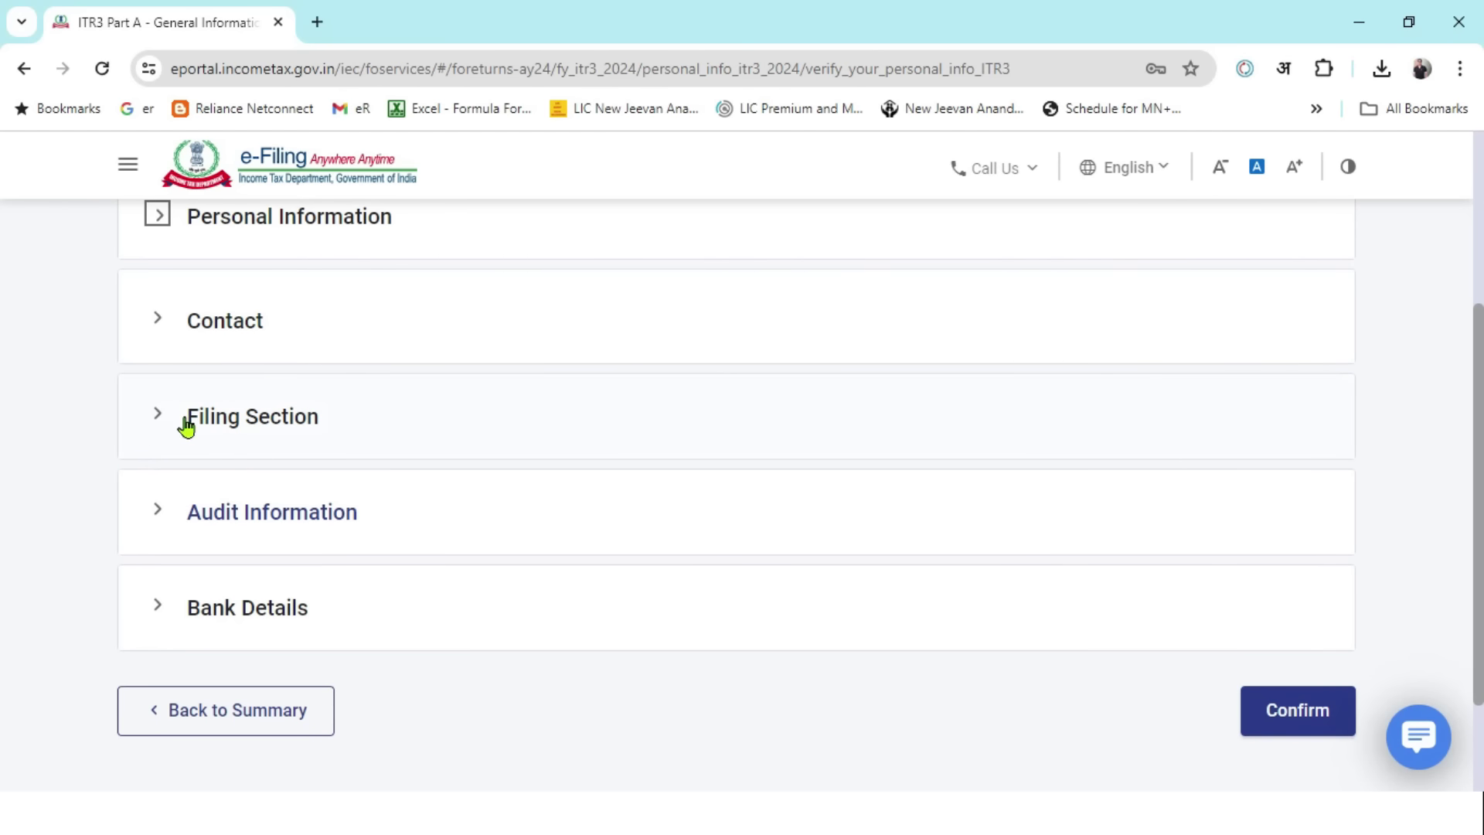
pyautogui.click(152, 419)
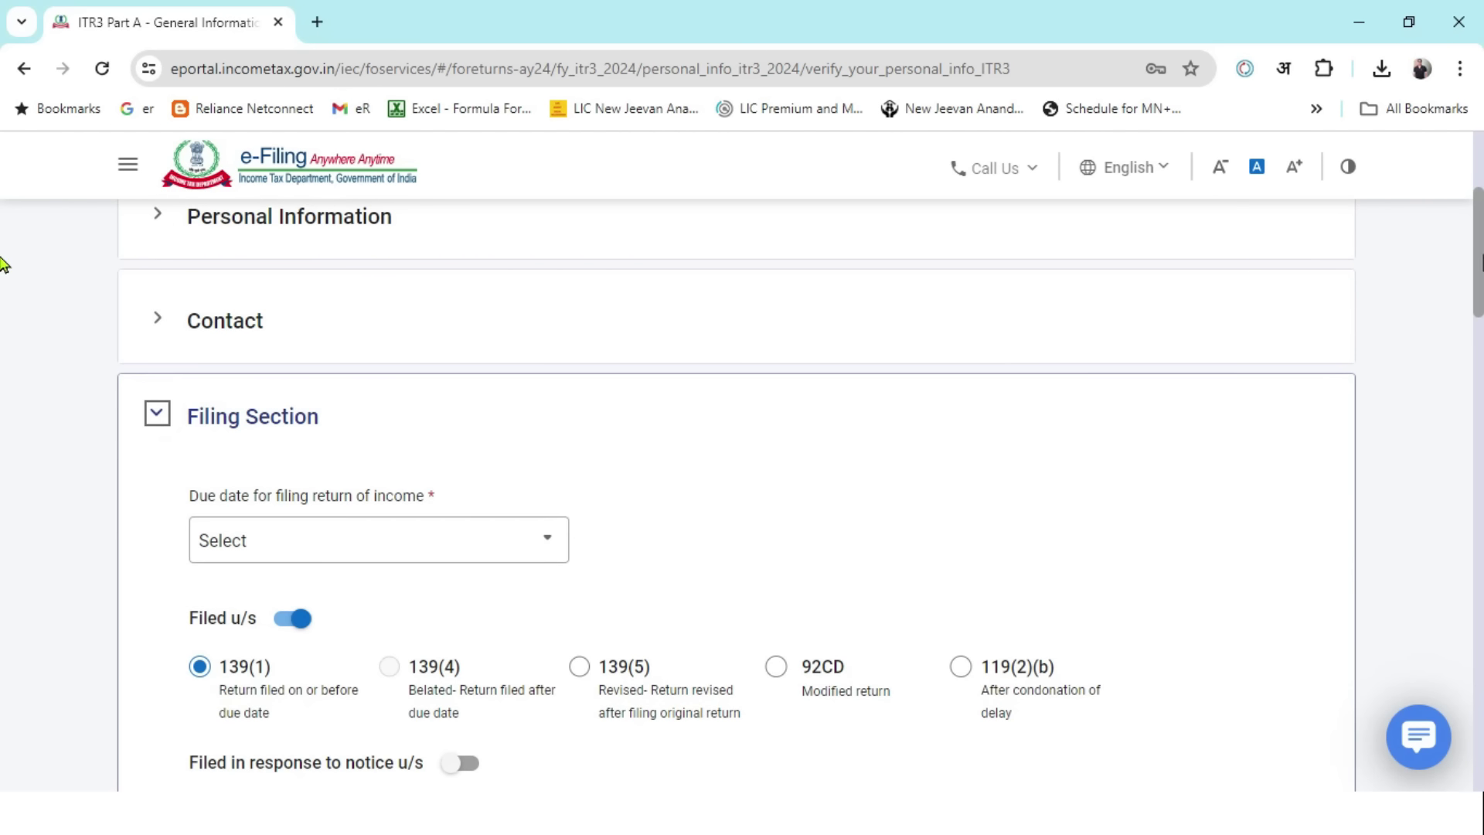
pyautogui.scroll(-3, 3, 255)
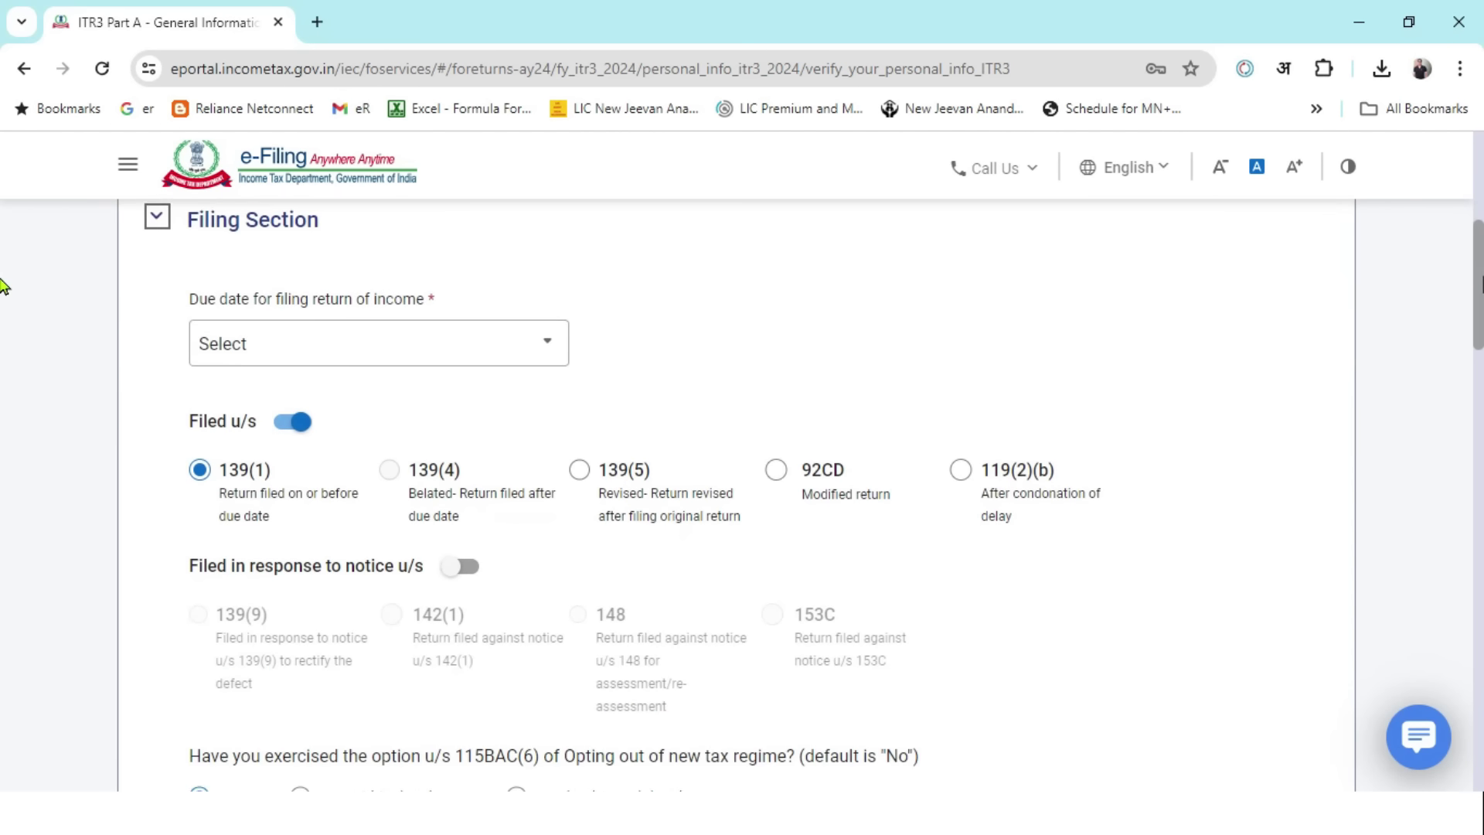
pyautogui.click(438, 344)
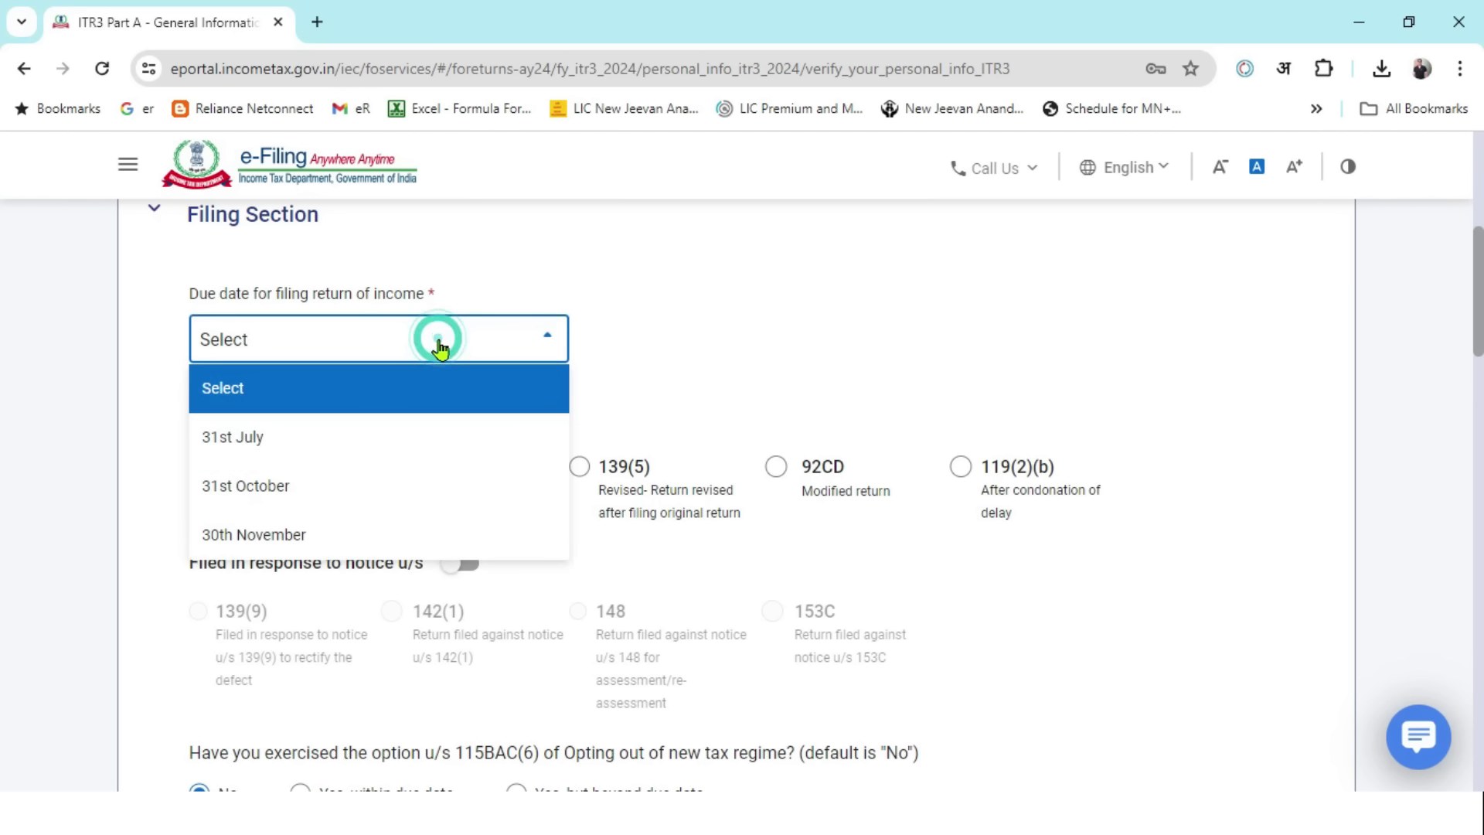
pyautogui.click(293, 433)
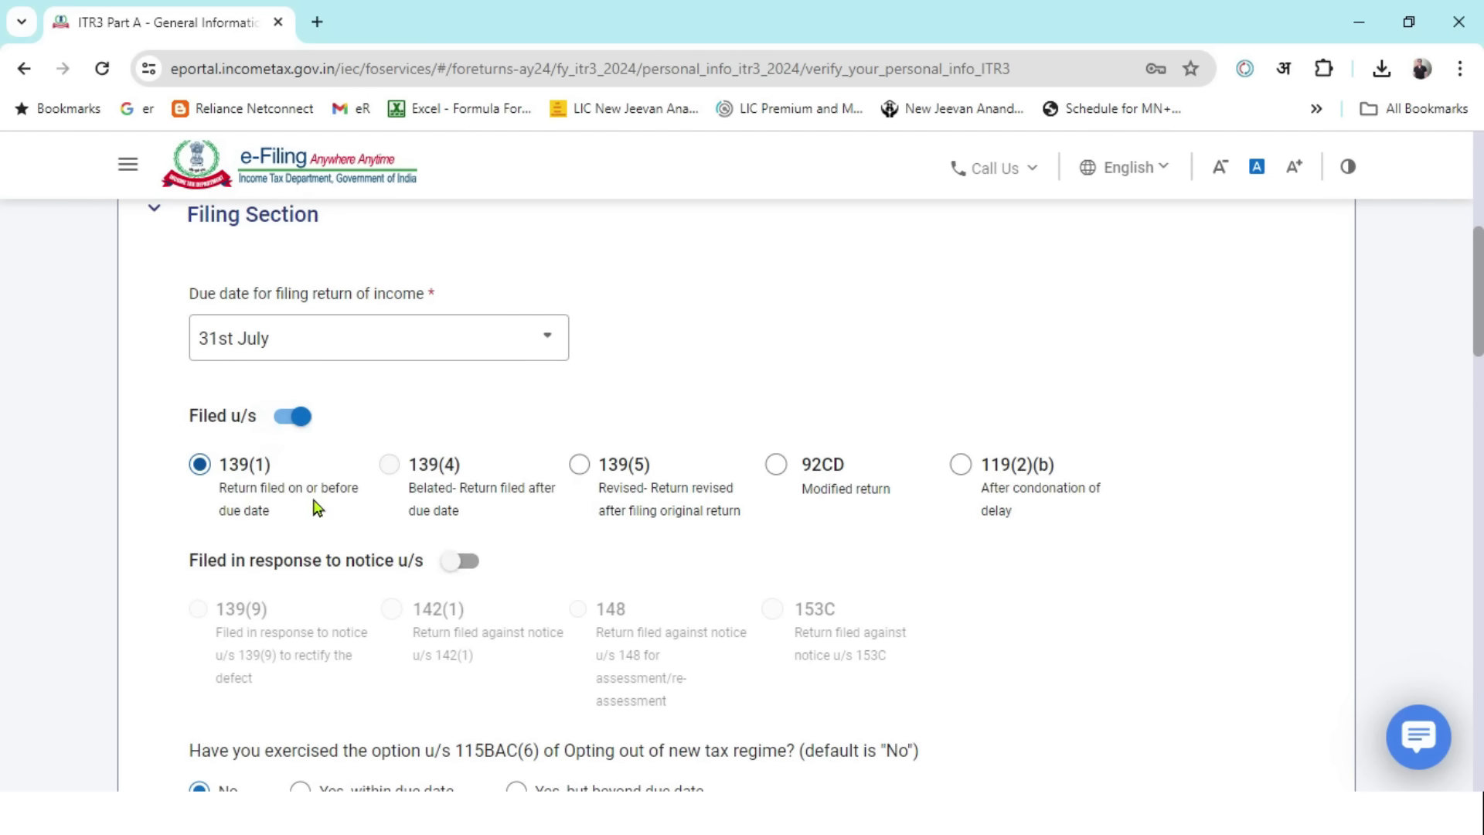
# - Examine the section 115BAC(6) opt-out question and its Form 10-IEA fields by trying "Yes, within due date", and return the answer to No
pyautogui.scroll(-3, 1252, 468)
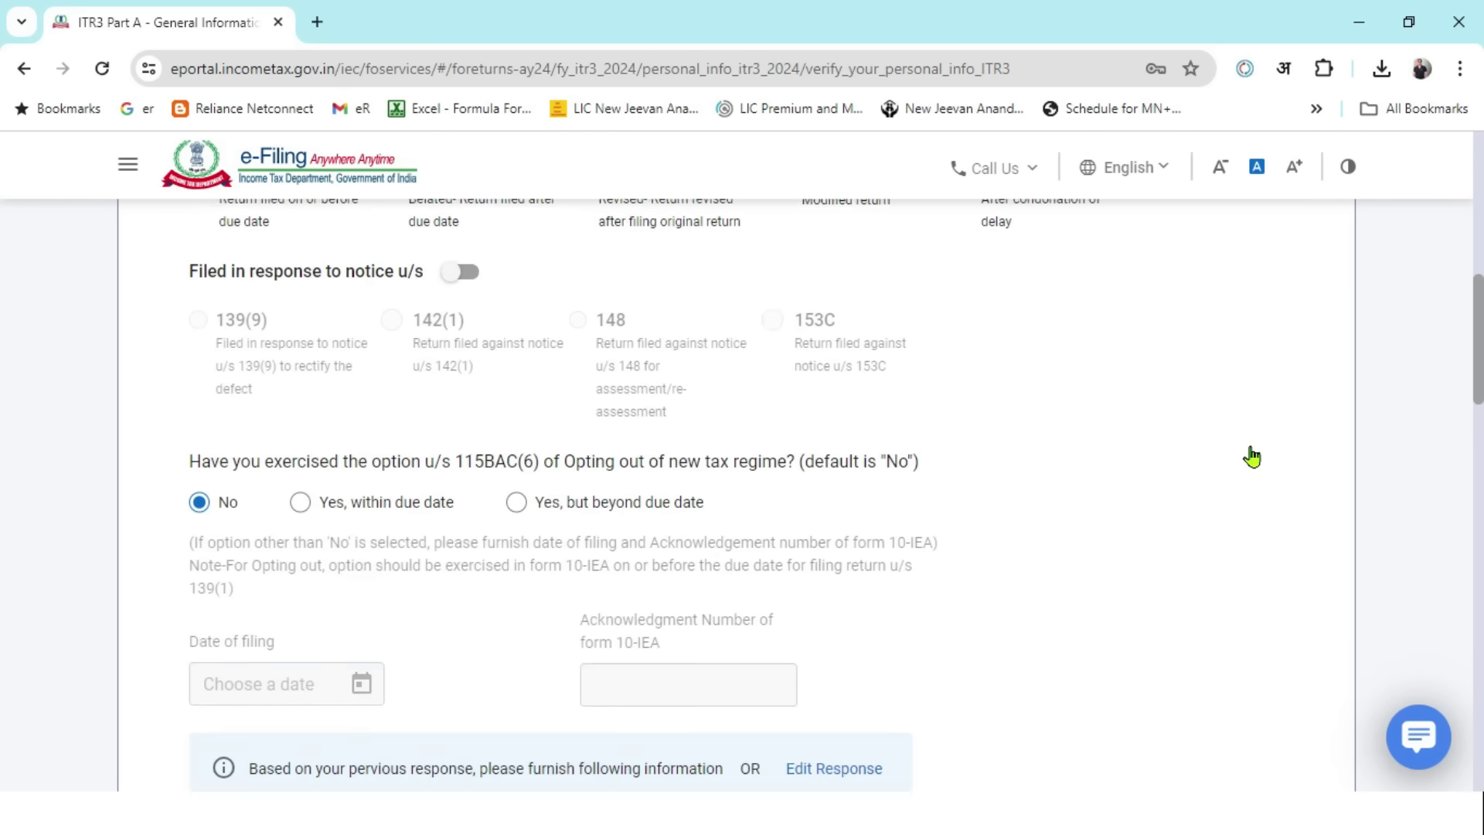
pyautogui.scroll(-2, 1252, 457)
pyautogui.moveTo(183, 313); pyautogui.dragTo(900, 320)
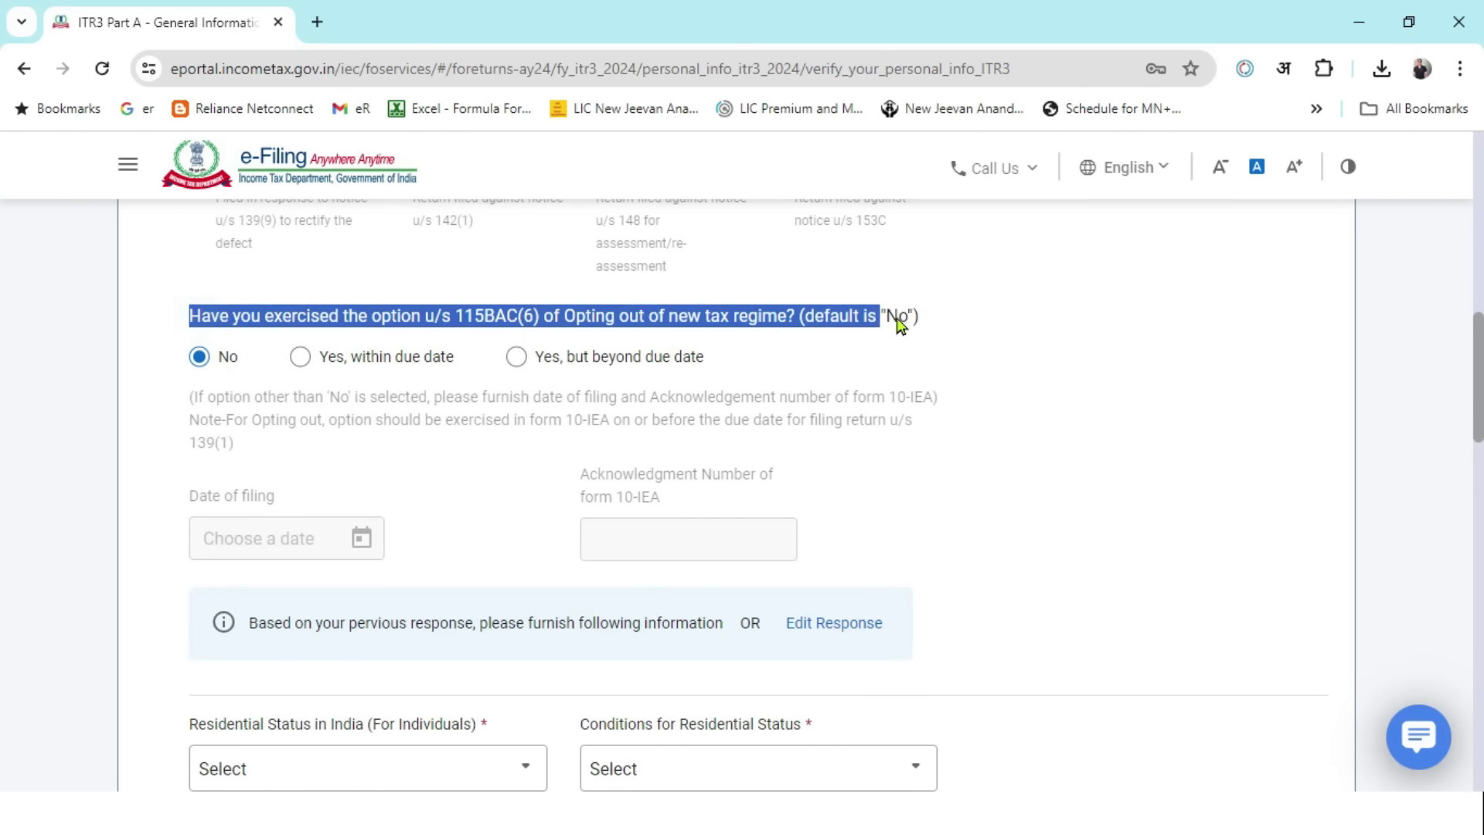
pyautogui.click(69, 385)
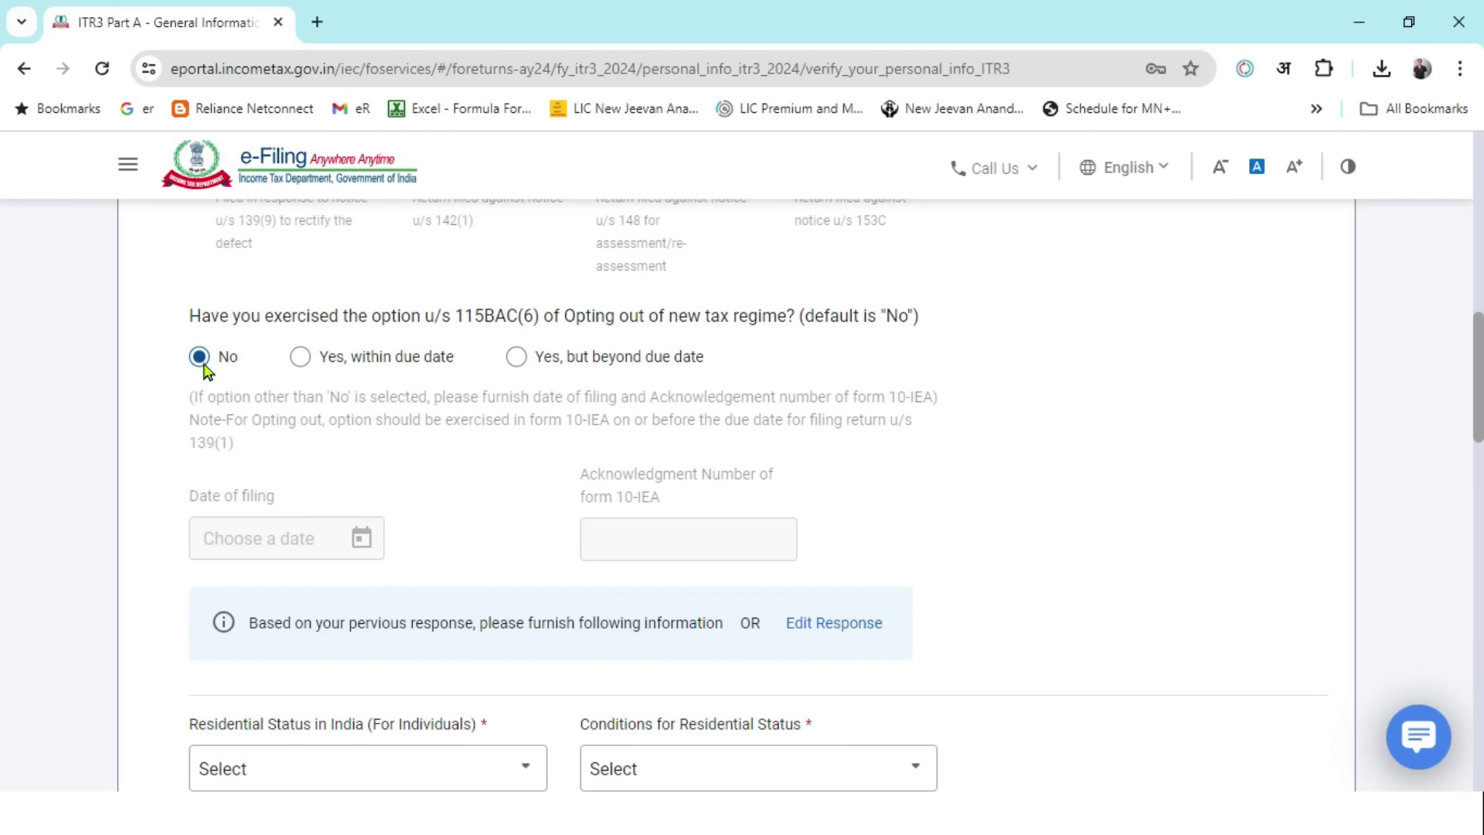
pyautogui.click(300, 360)
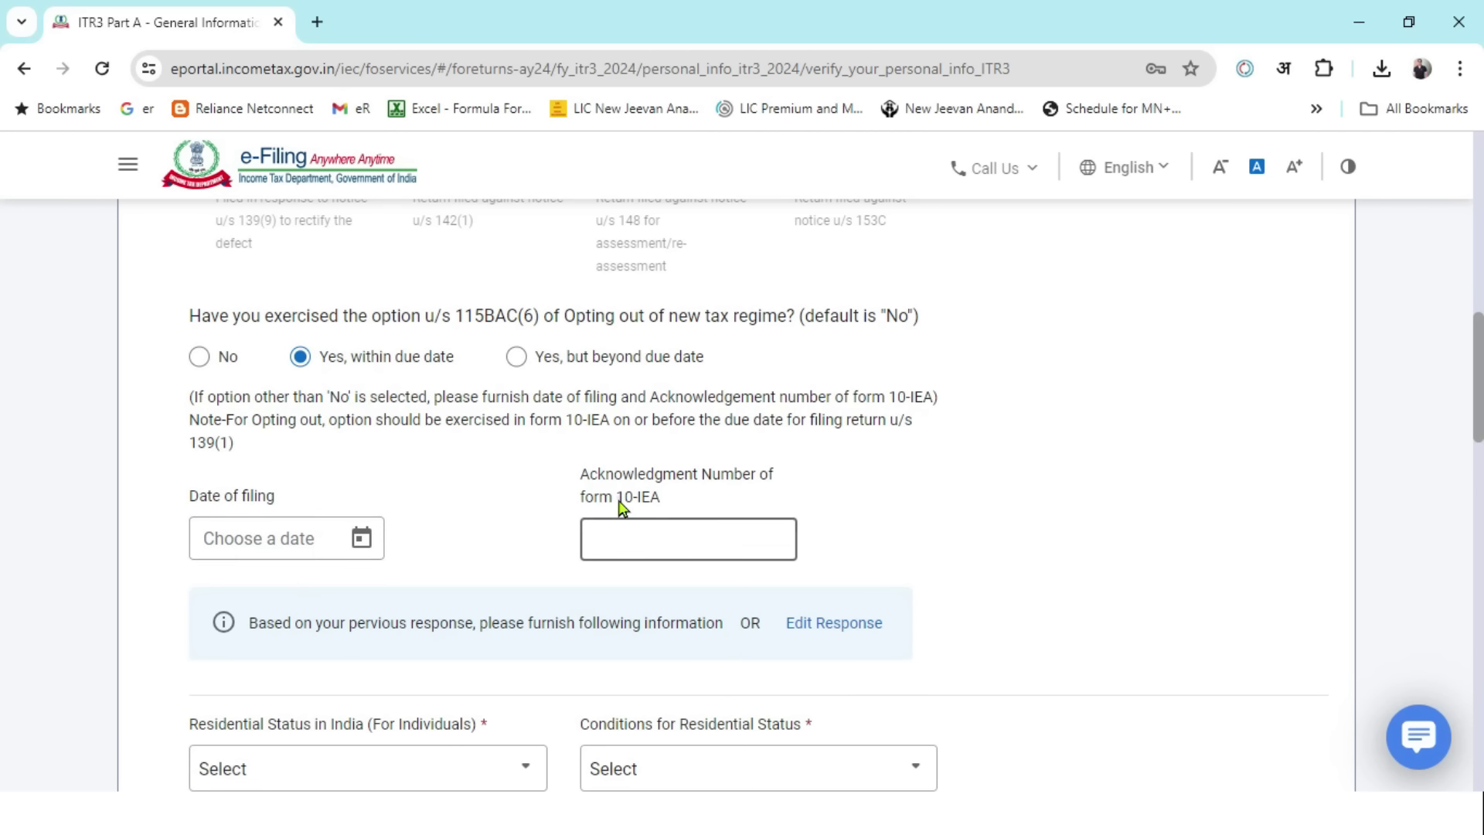
pyautogui.moveTo(619, 501); pyautogui.dragTo(663, 504)
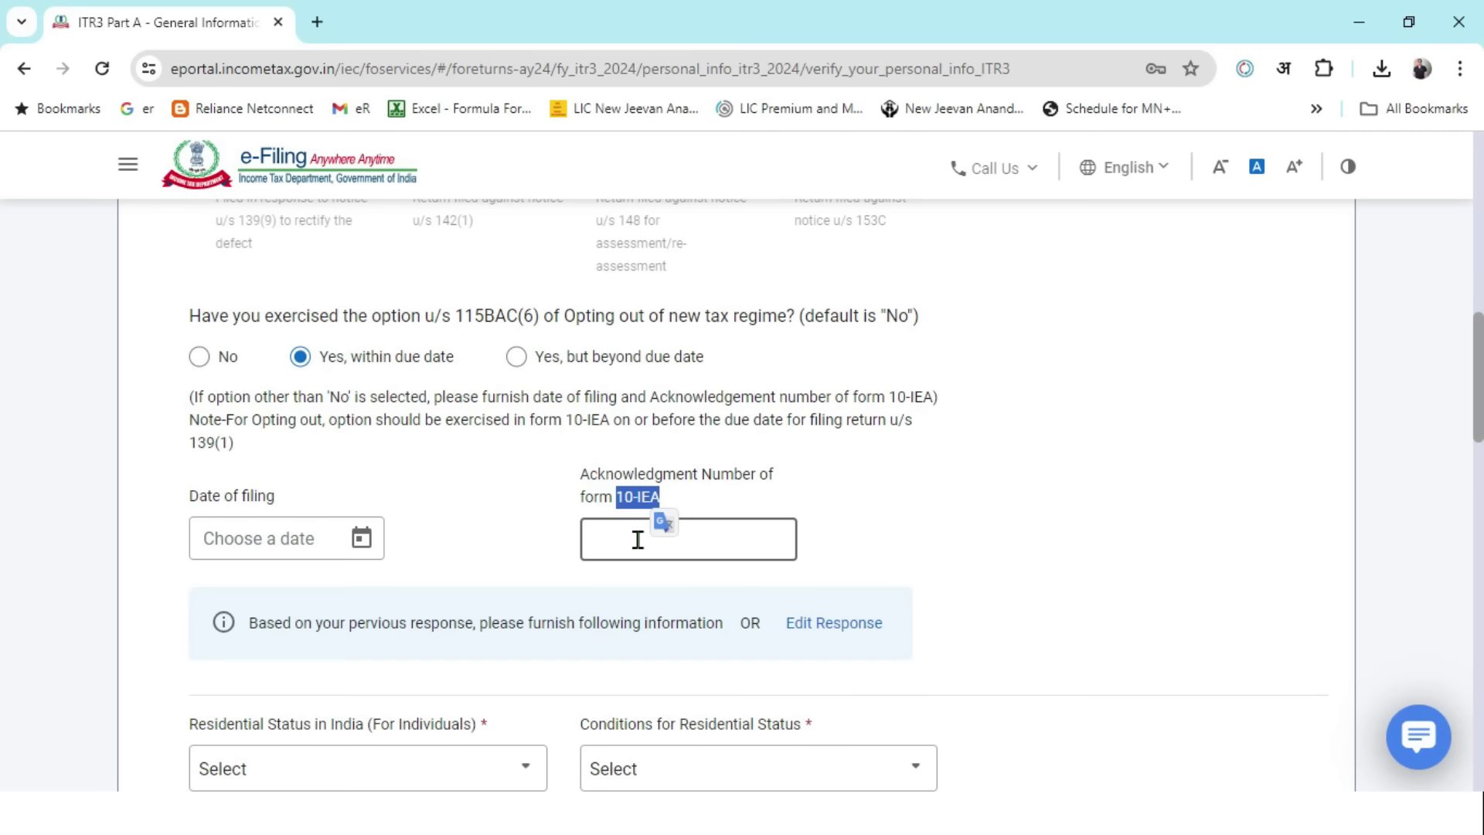
pyautogui.click(198, 356)
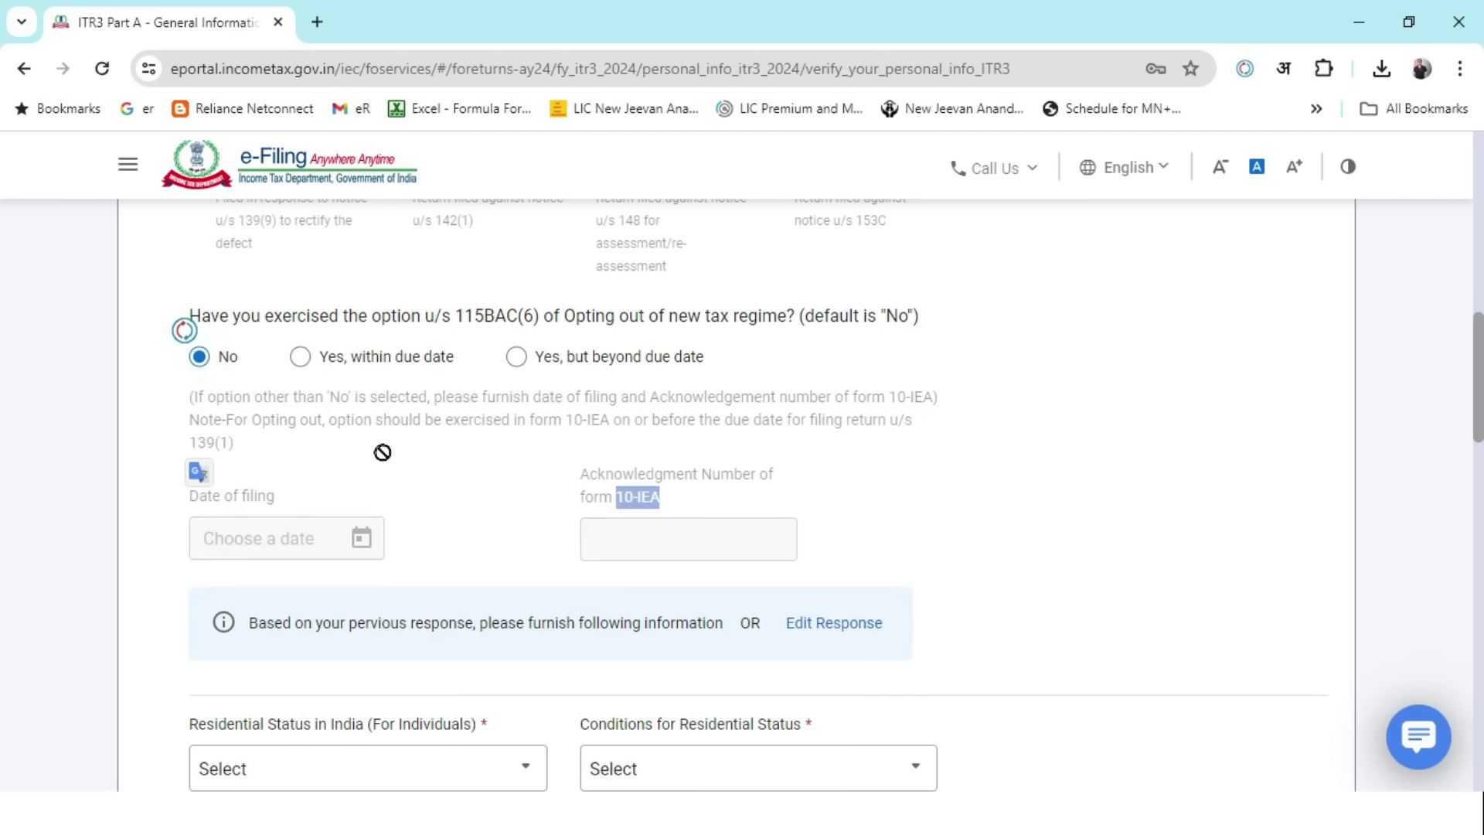
# - Answer the section 115BAC(6) opt-out question with "Yes, within due date" and set the Form 10-IEA filing date to 10-Jun-2024
pyautogui.click(301, 357)
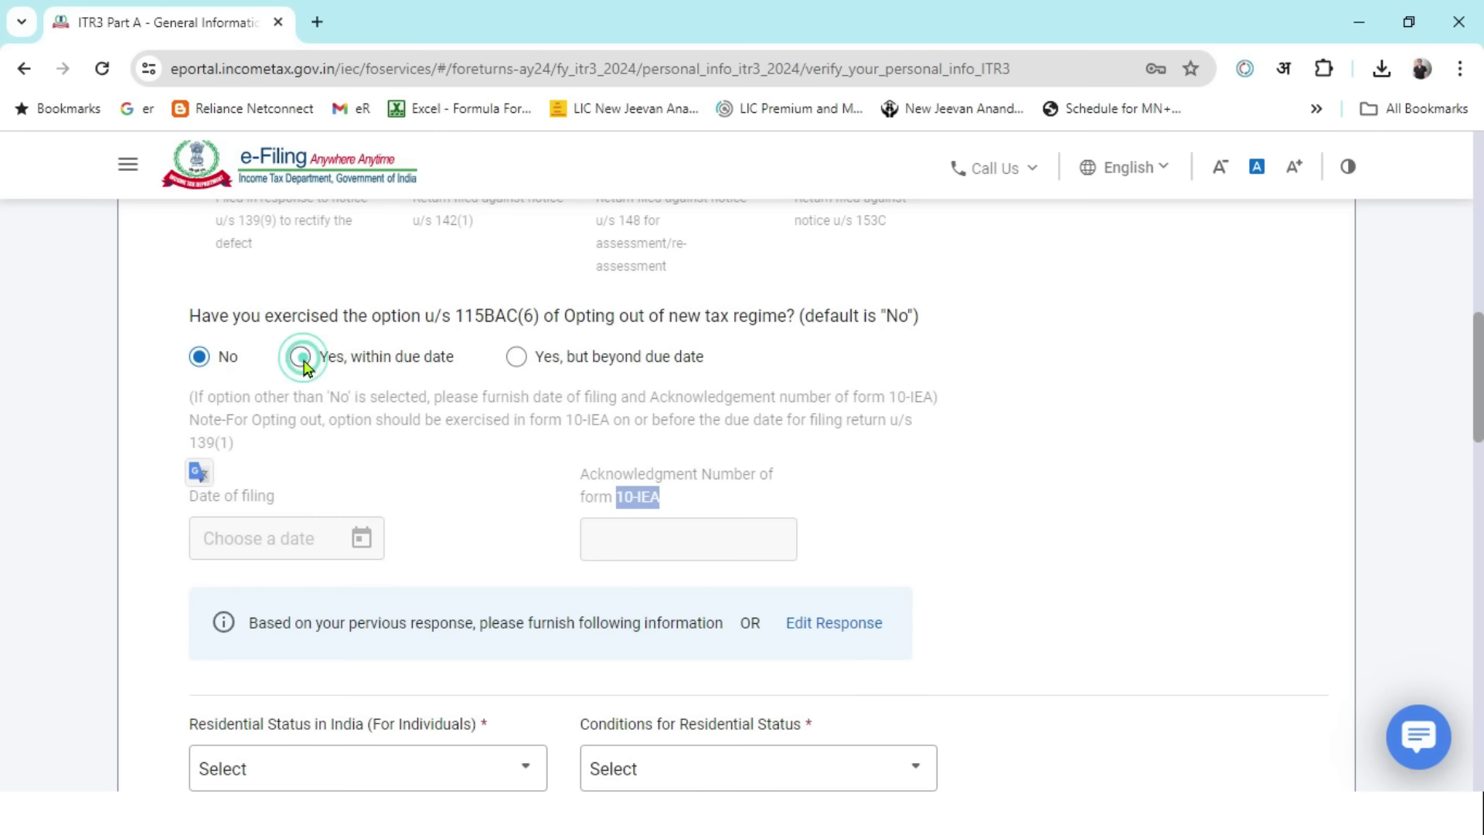
pyautogui.click(360, 541)
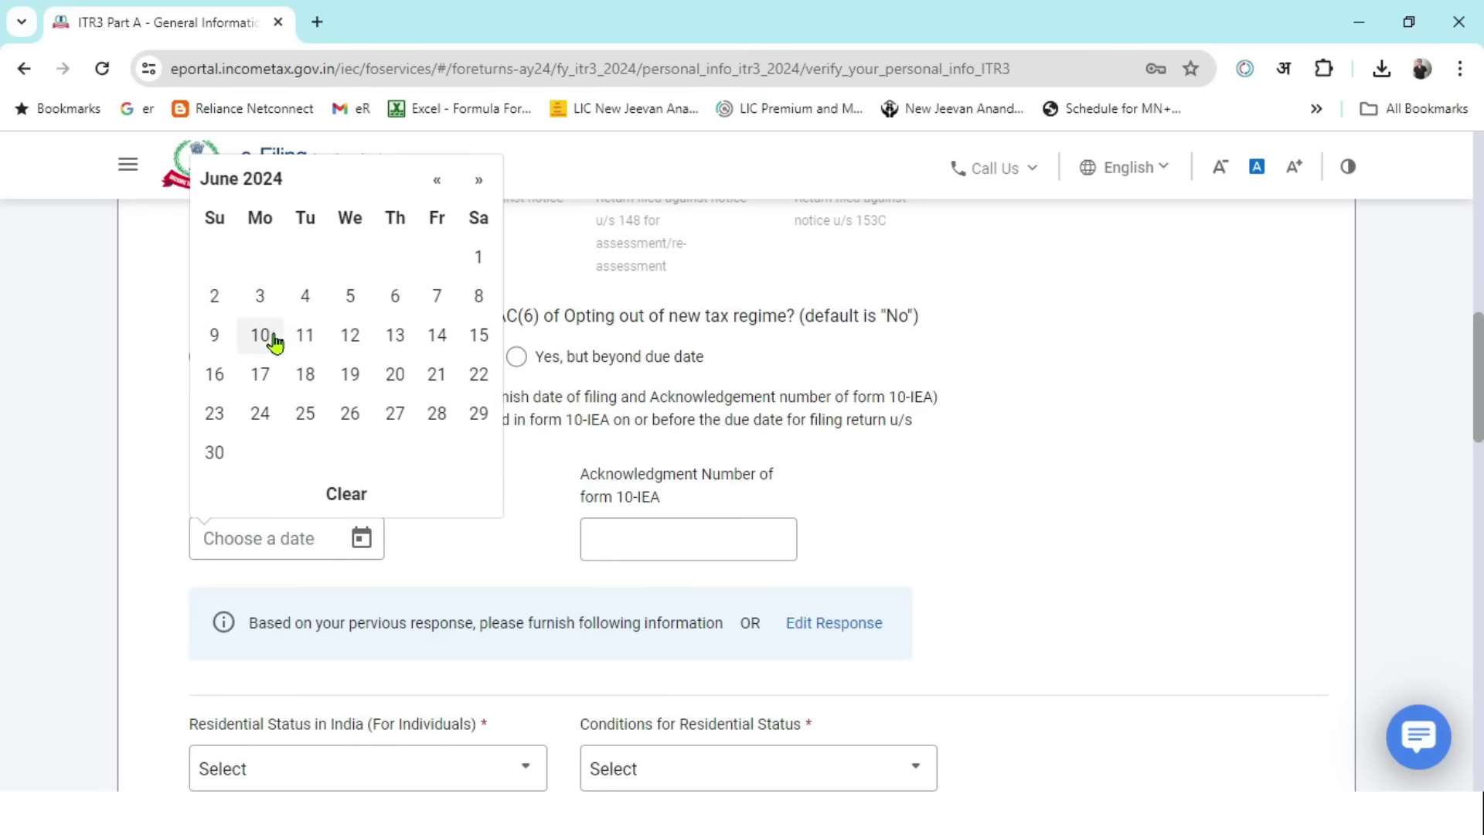
pyautogui.click(260, 335)
# - Copy the Form 10-IEA acknowledgment number from the Summary sheet of the Excel workbook into its field in the return in Chrome
pyautogui.click(714, 538)
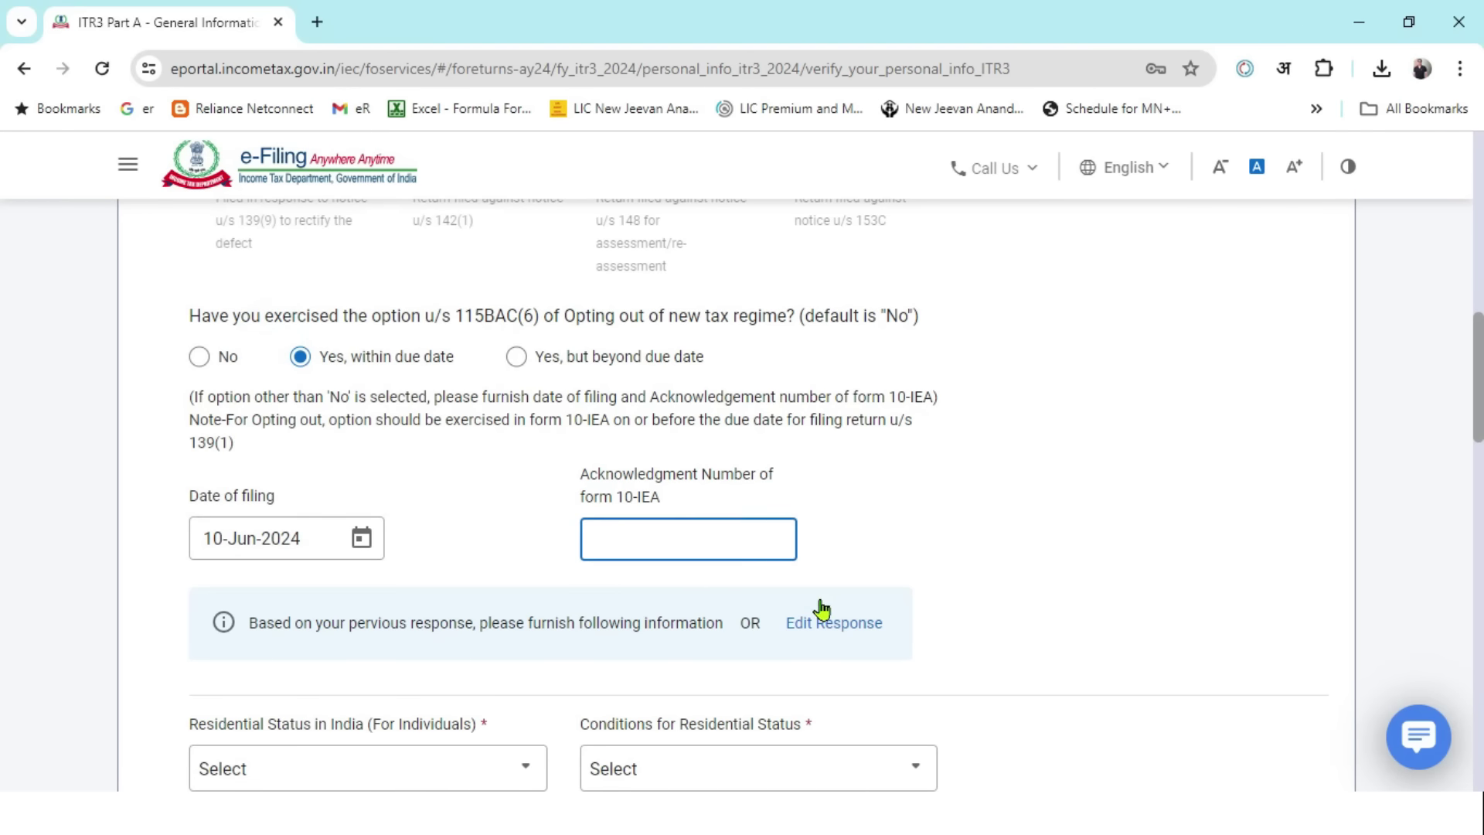
pyautogui.hotkey('alt', 'Tab')
pyautogui.hotkey('alt', 'Tab')
pyautogui.hotkey('alt', 'Tab')
pyautogui.hotkey('alt', 'Tab')
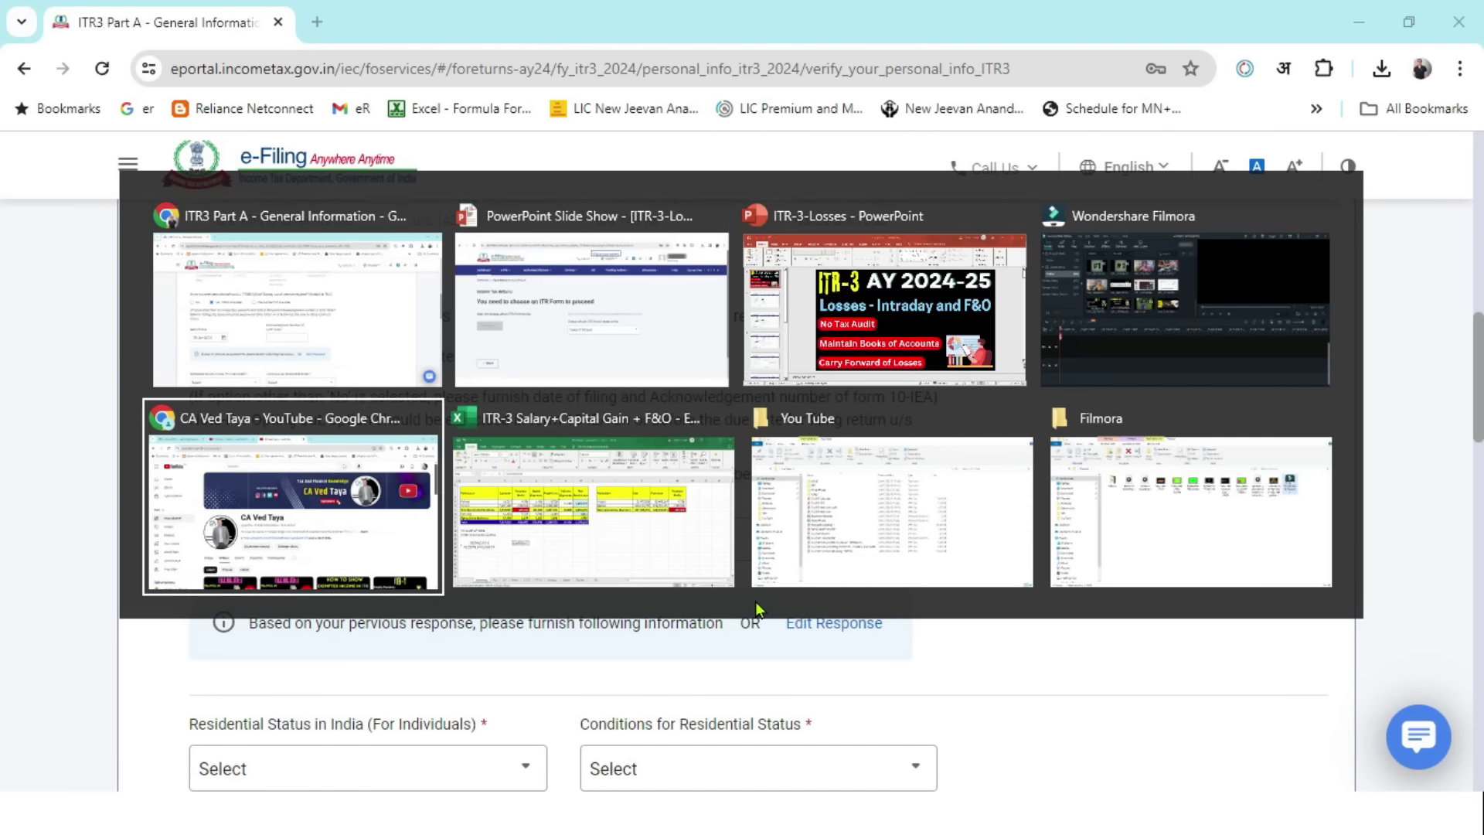
pyautogui.hotkey('alt', 'Tab')
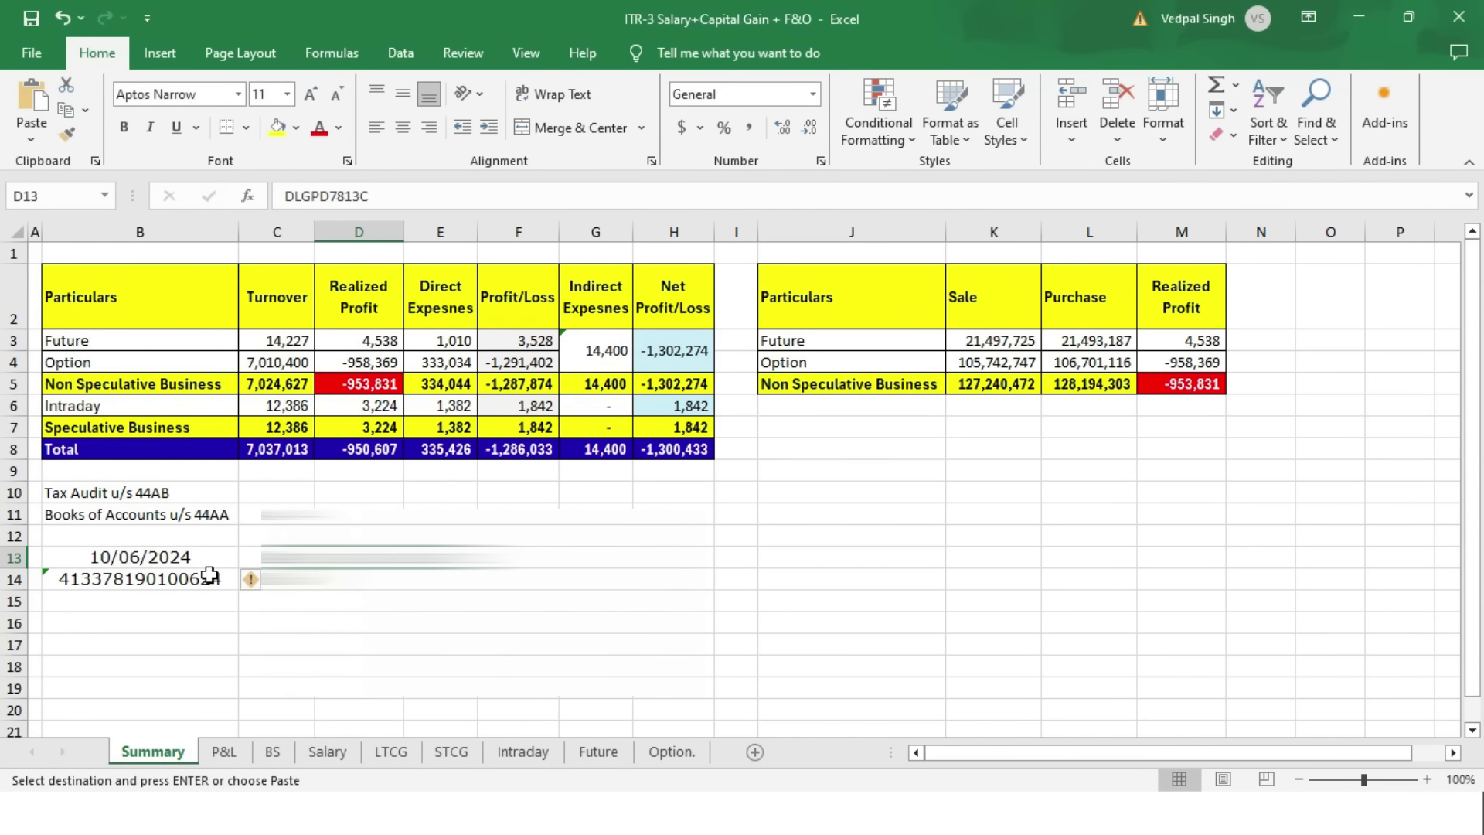
pyautogui.click(219, 578)
pyautogui.hotkey('ctrl', 'c')
pyautogui.hotkey('alt', 'Tab')
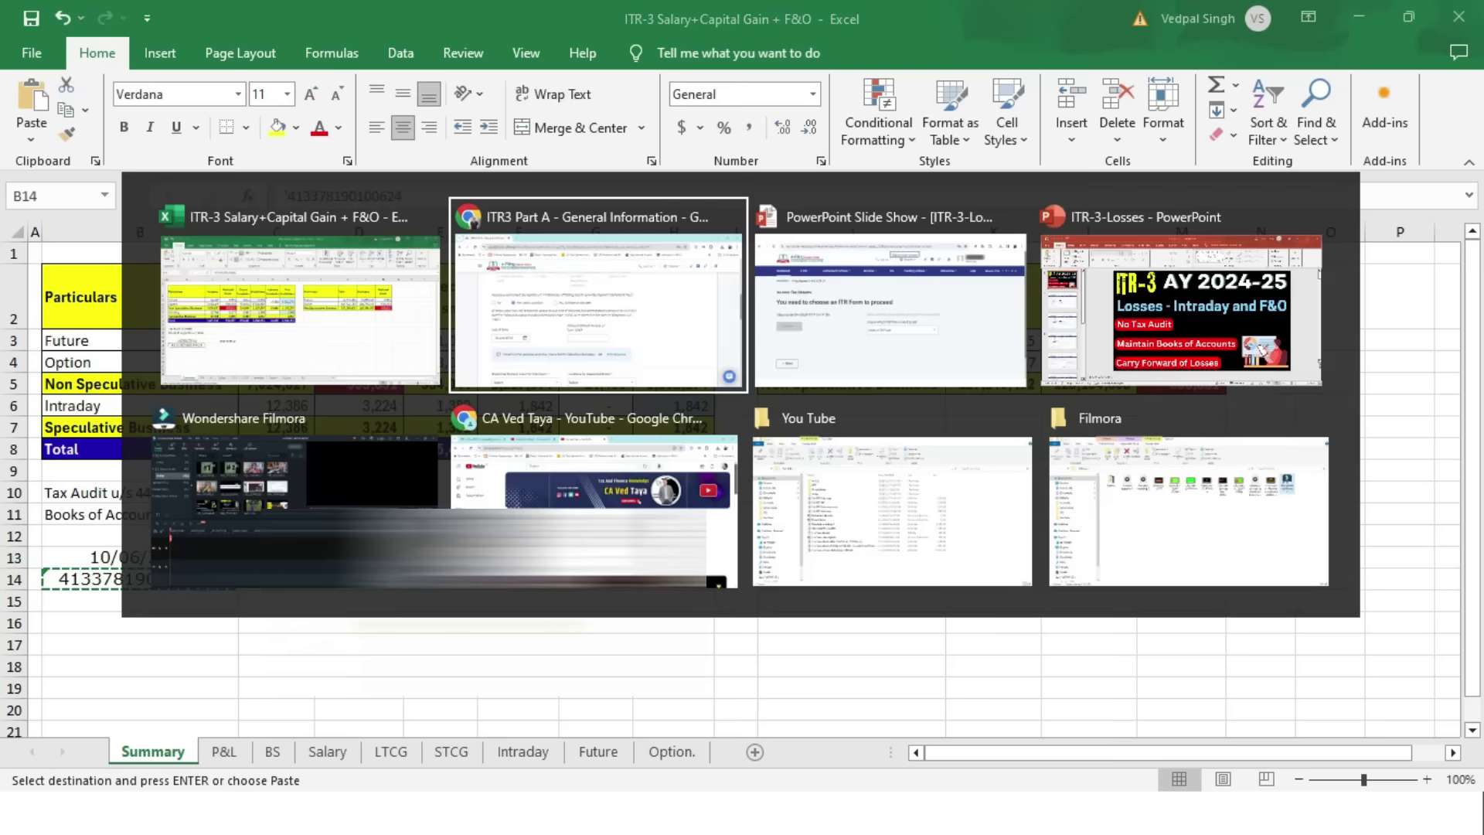
pyautogui.hotkey('ctrl', 'v')
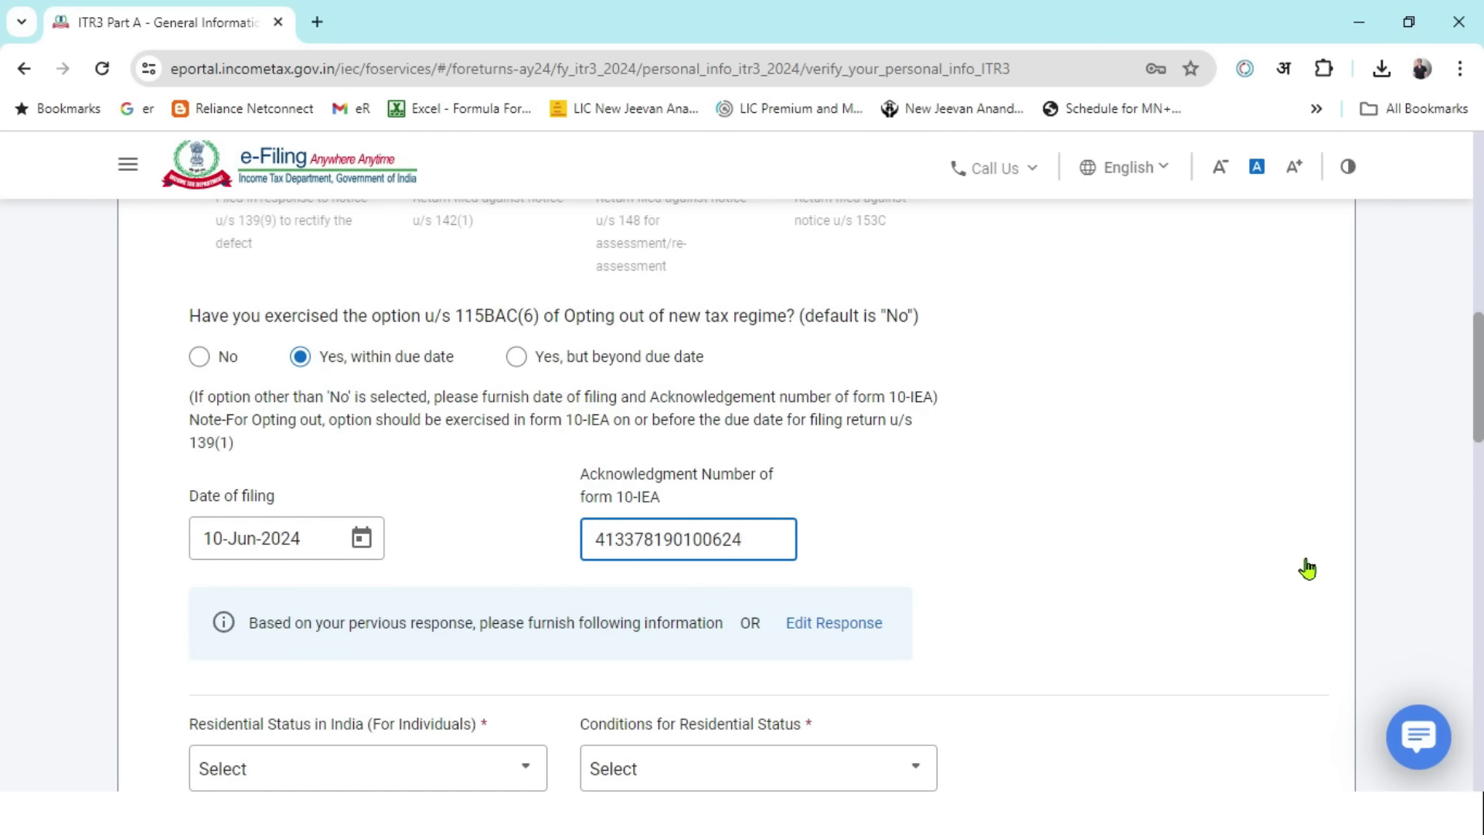
pyautogui.click(1380, 519)
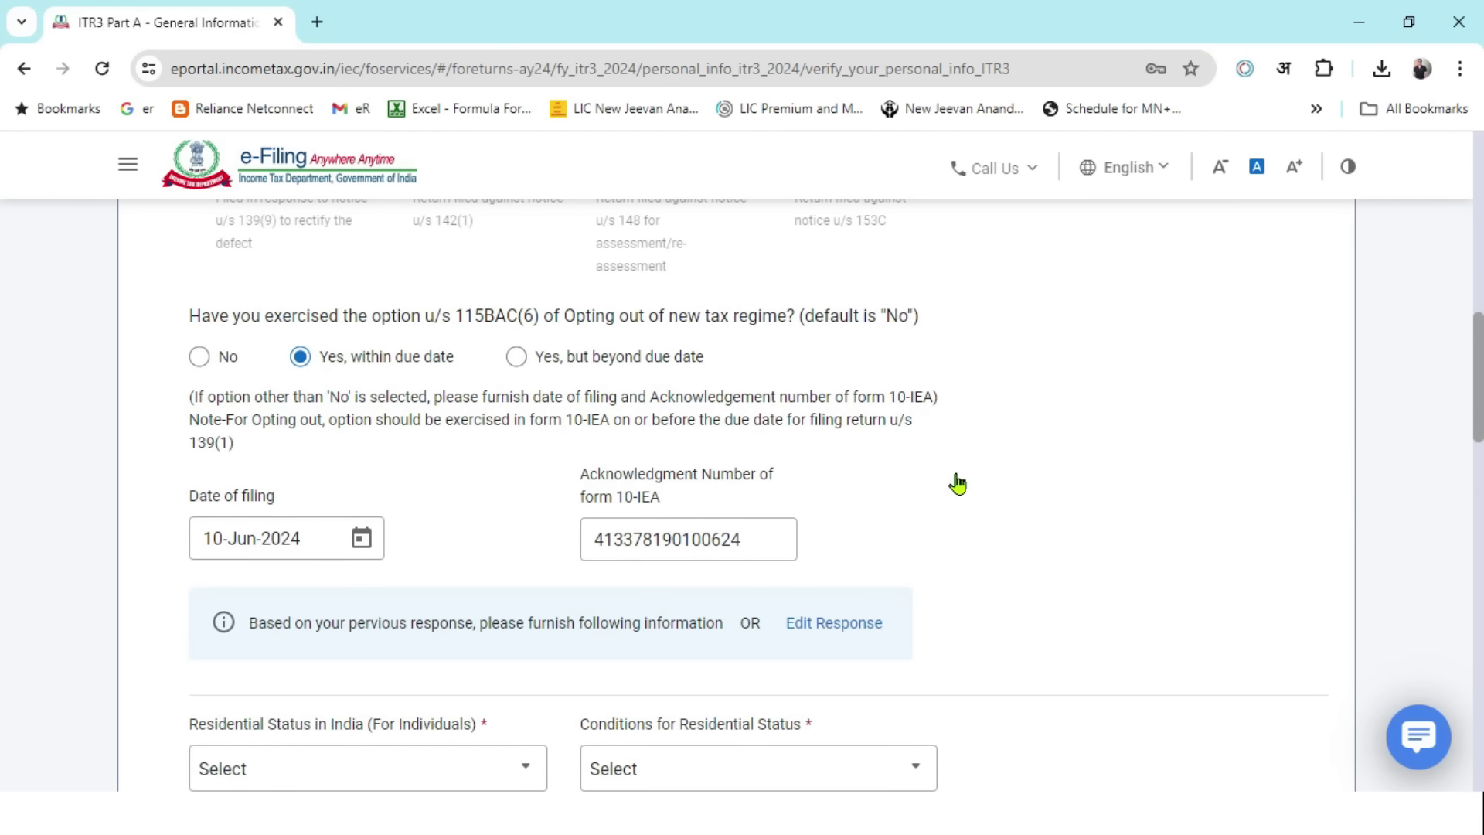
# - Set the residential status to Resident, with the condition of being in India for 182 days or more during the previous year [section 6(1)(a)]
pyautogui.scroll(-1, 955, 487)
pyautogui.scroll(-1, 646, 503)
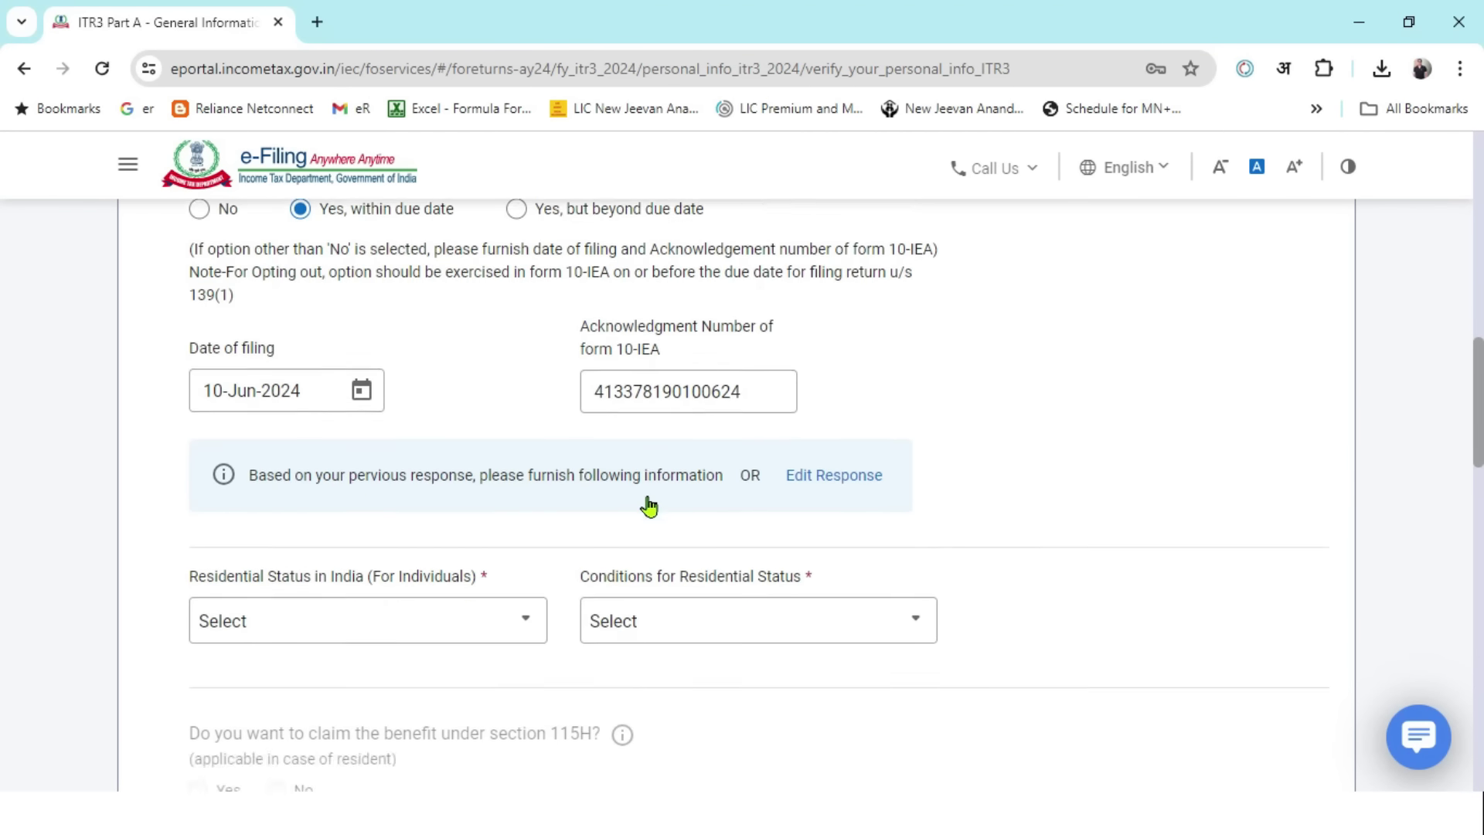
pyautogui.click(484, 554)
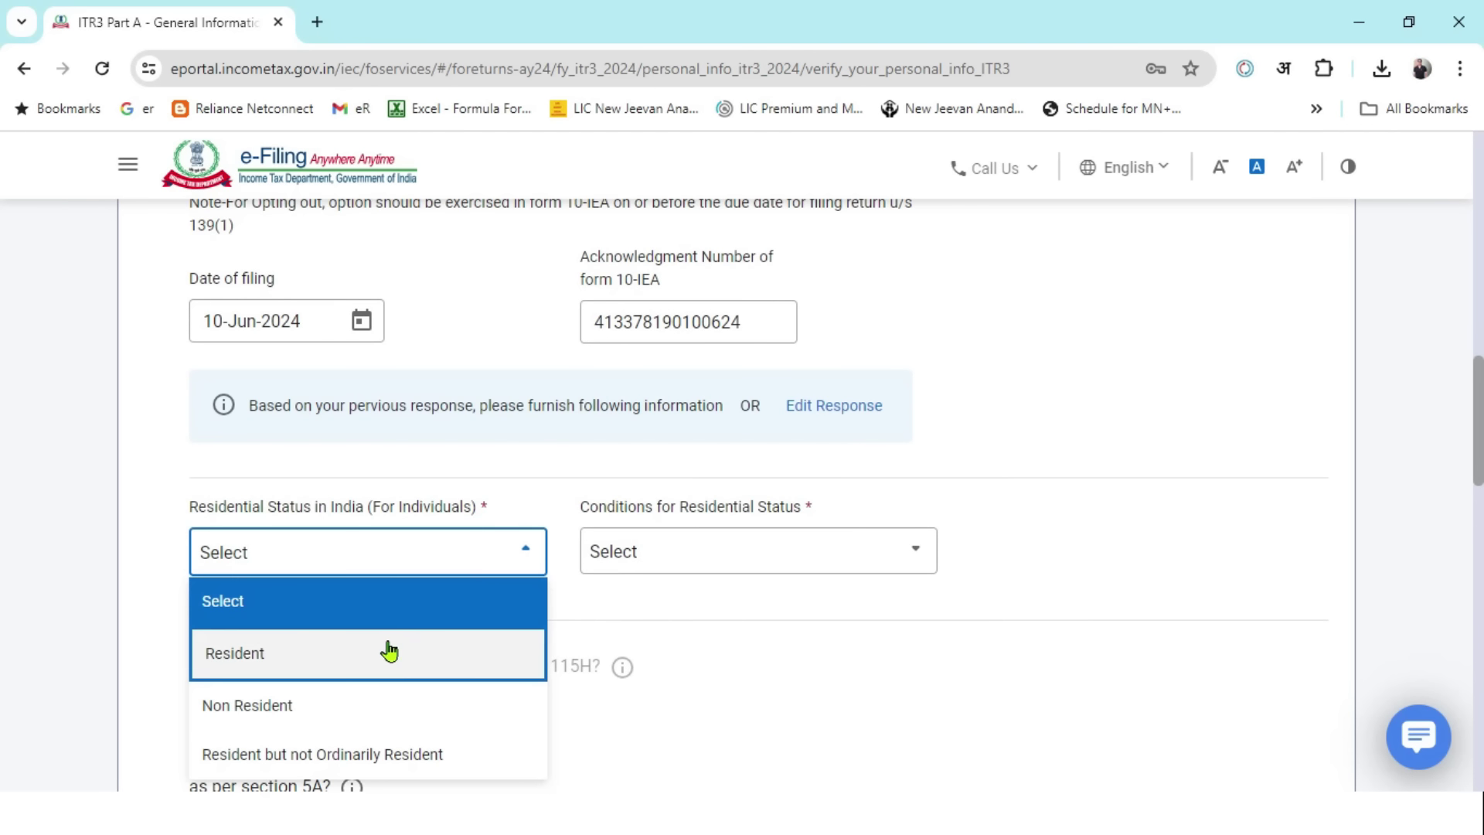
pyautogui.click(398, 654)
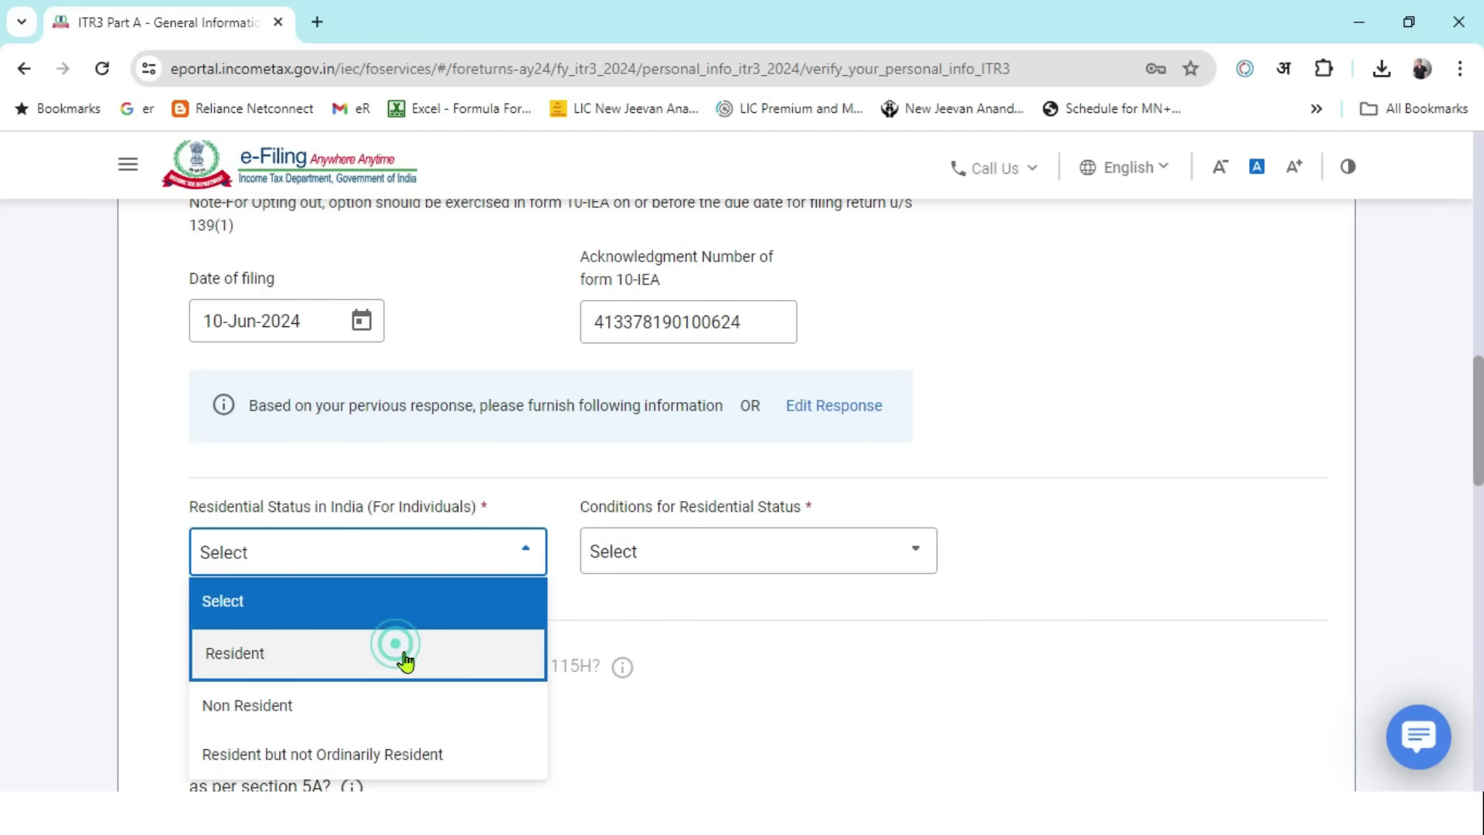
pyautogui.scroll(1, 932, 325)
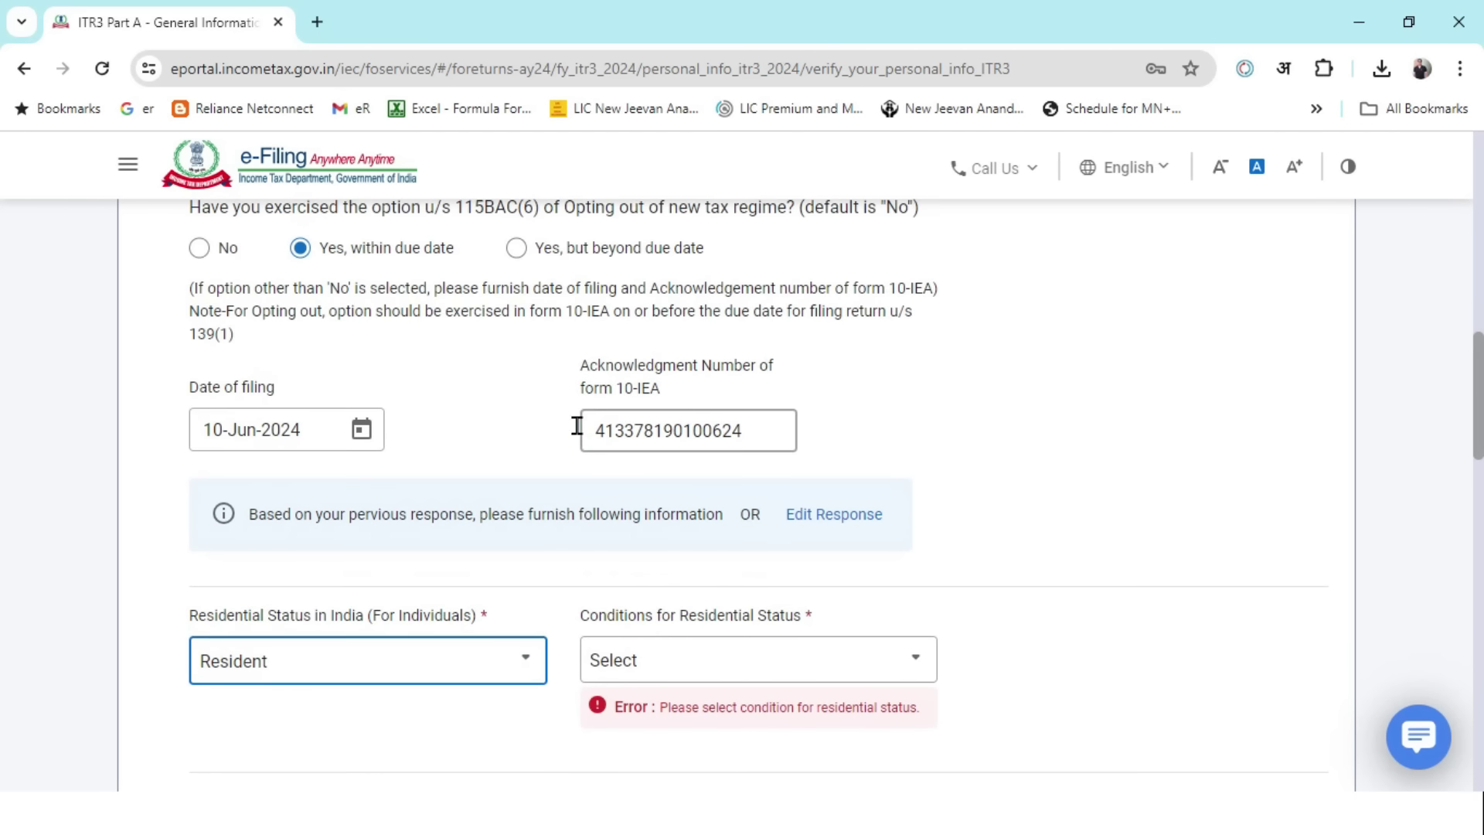
pyautogui.moveTo(618, 391); pyautogui.dragTo(661, 396)
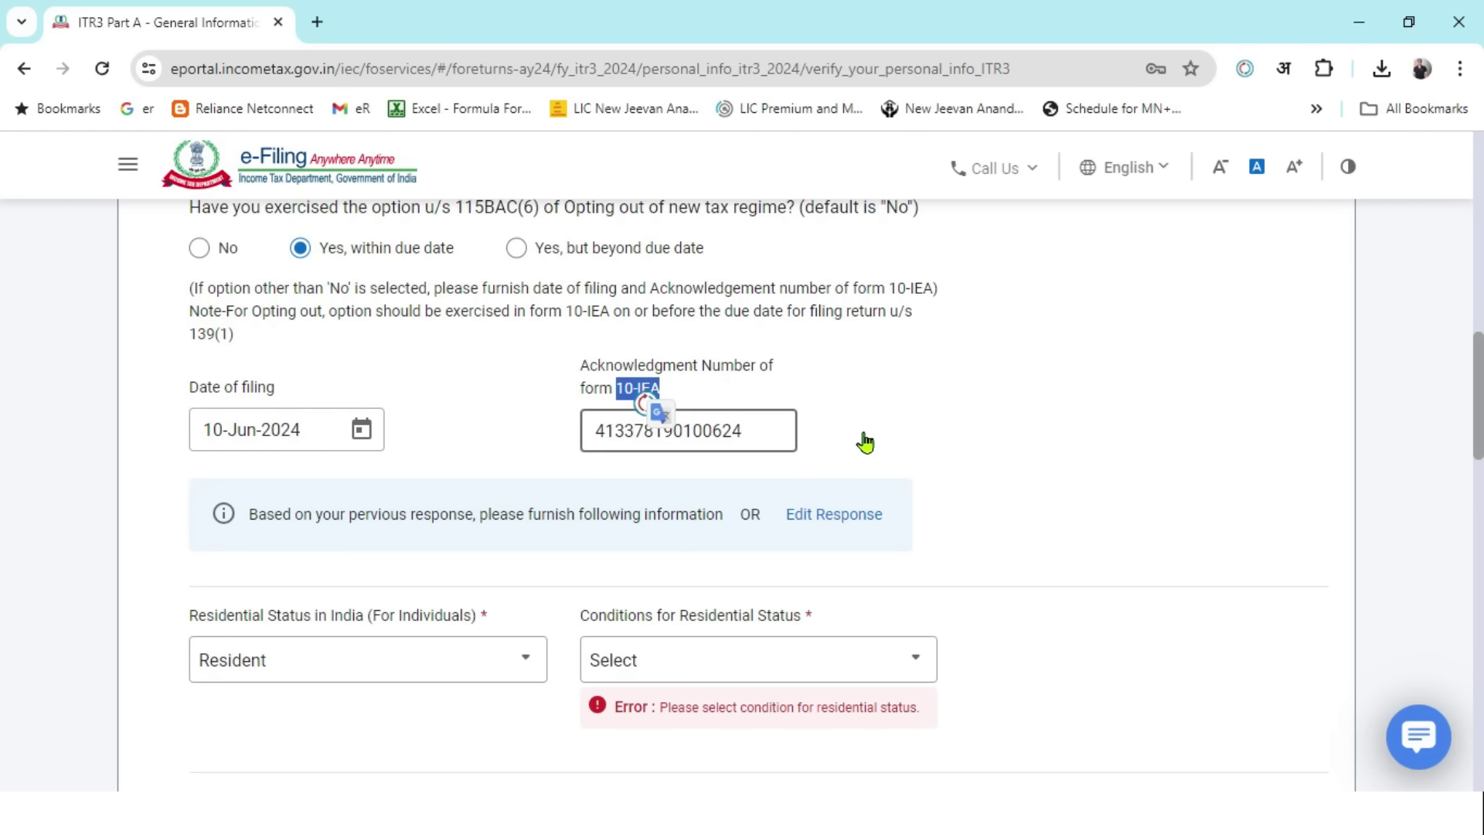
pyautogui.scroll(1, 889, 442)
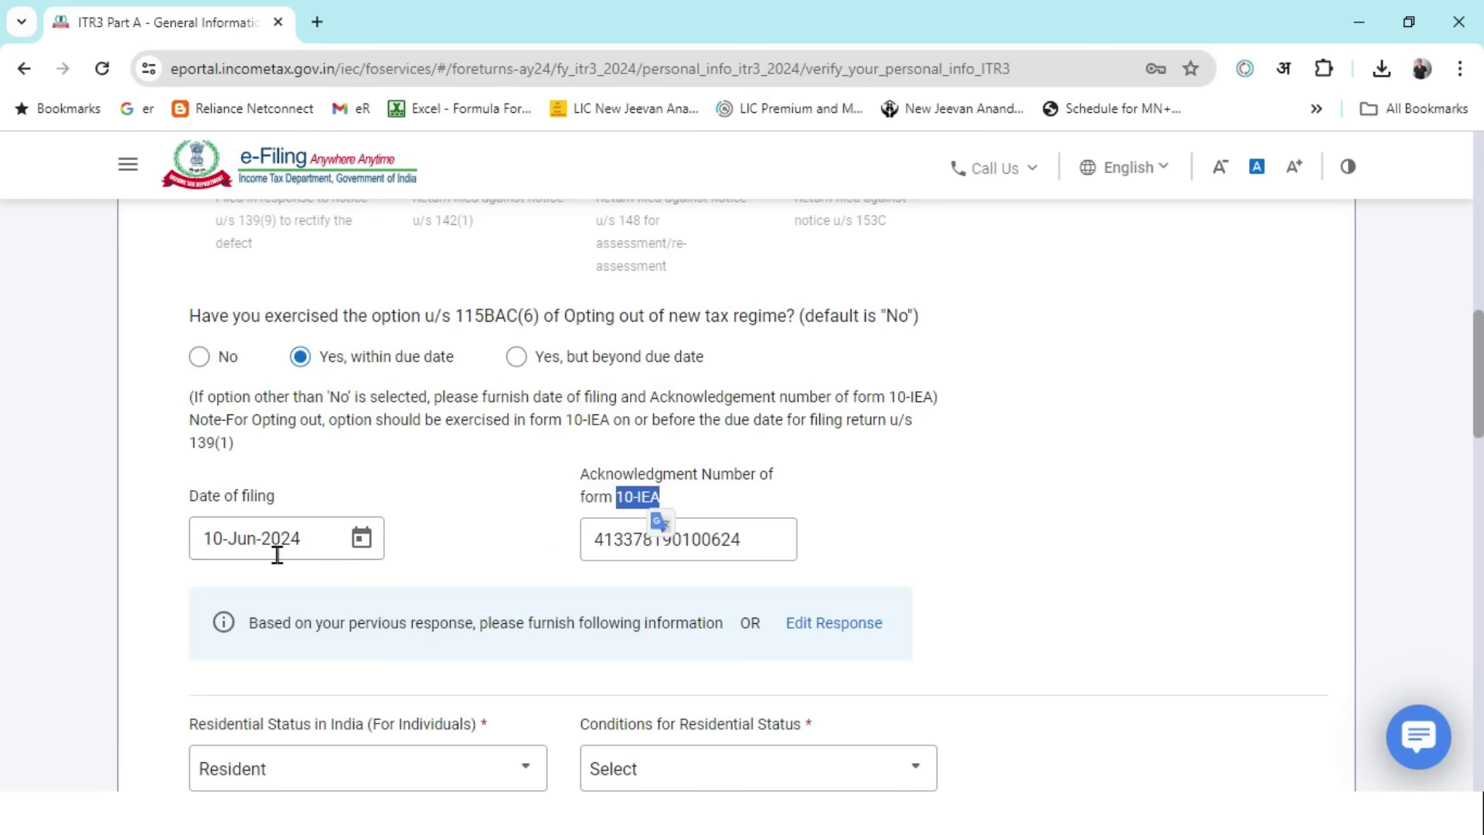
pyautogui.scroll(-4, 613, 402)
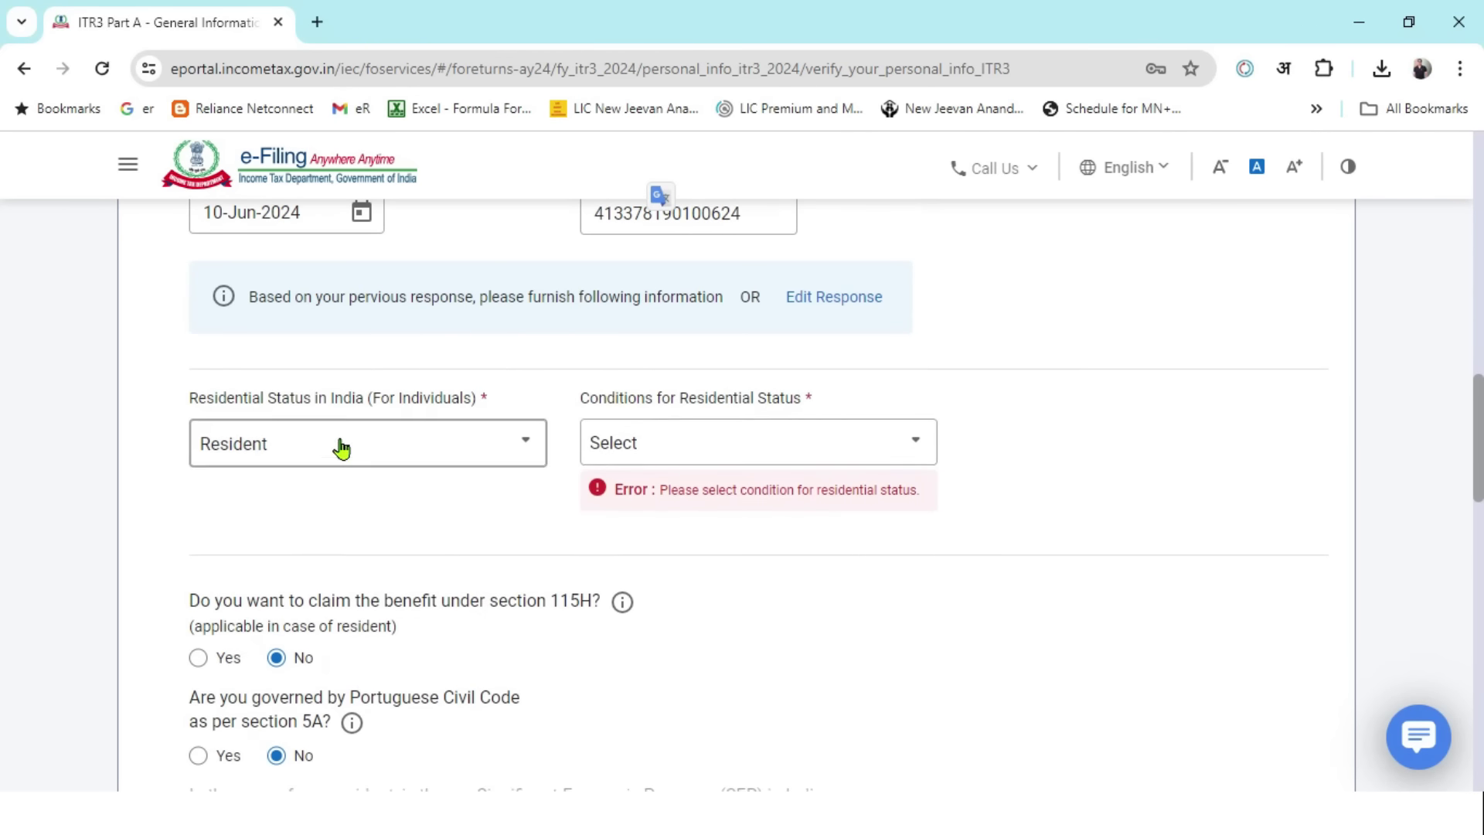
pyautogui.click(867, 446)
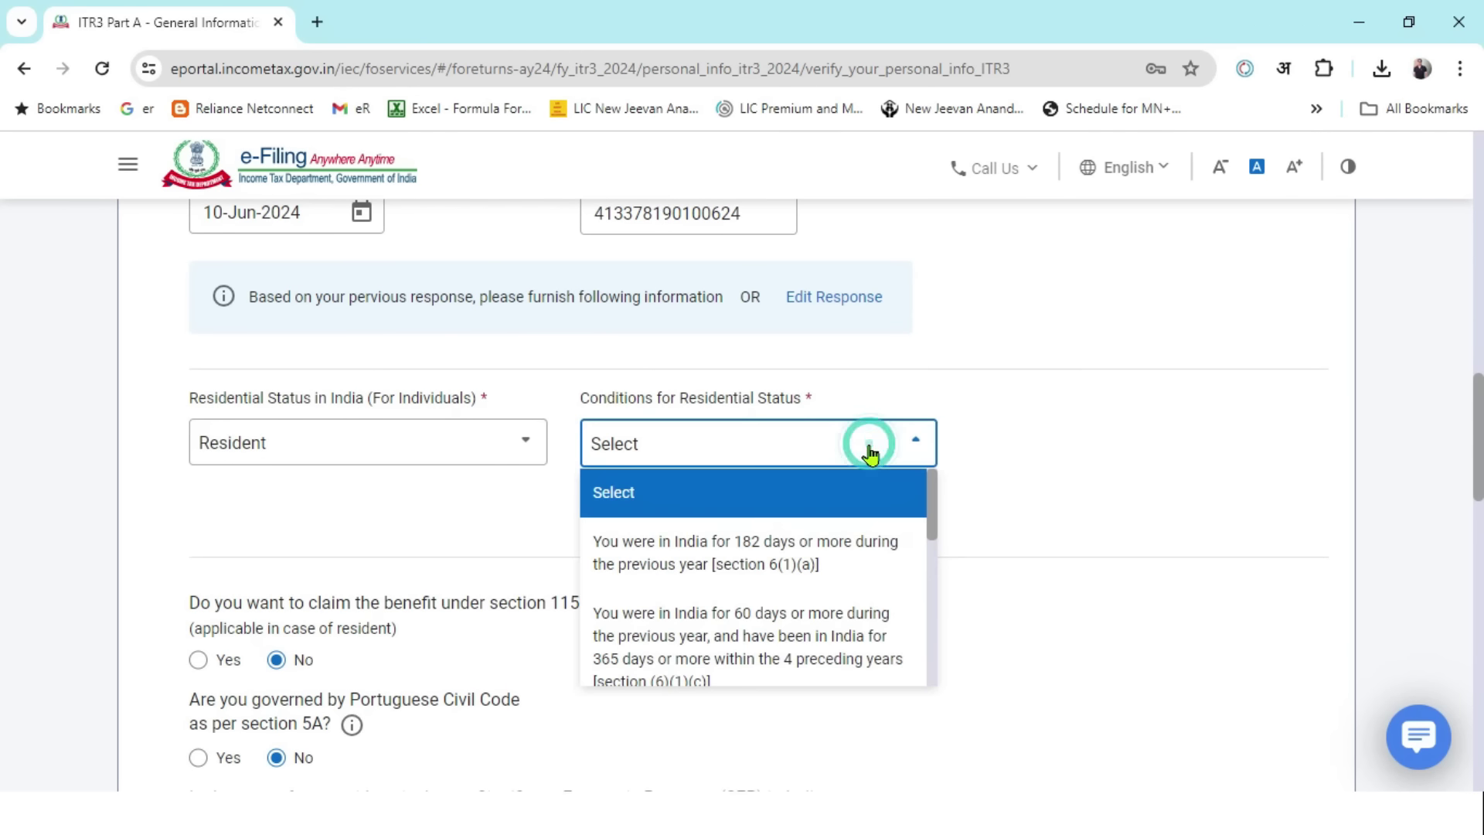
pyautogui.click(748, 554)
pyautogui.scroll(-1, 1219, 413)
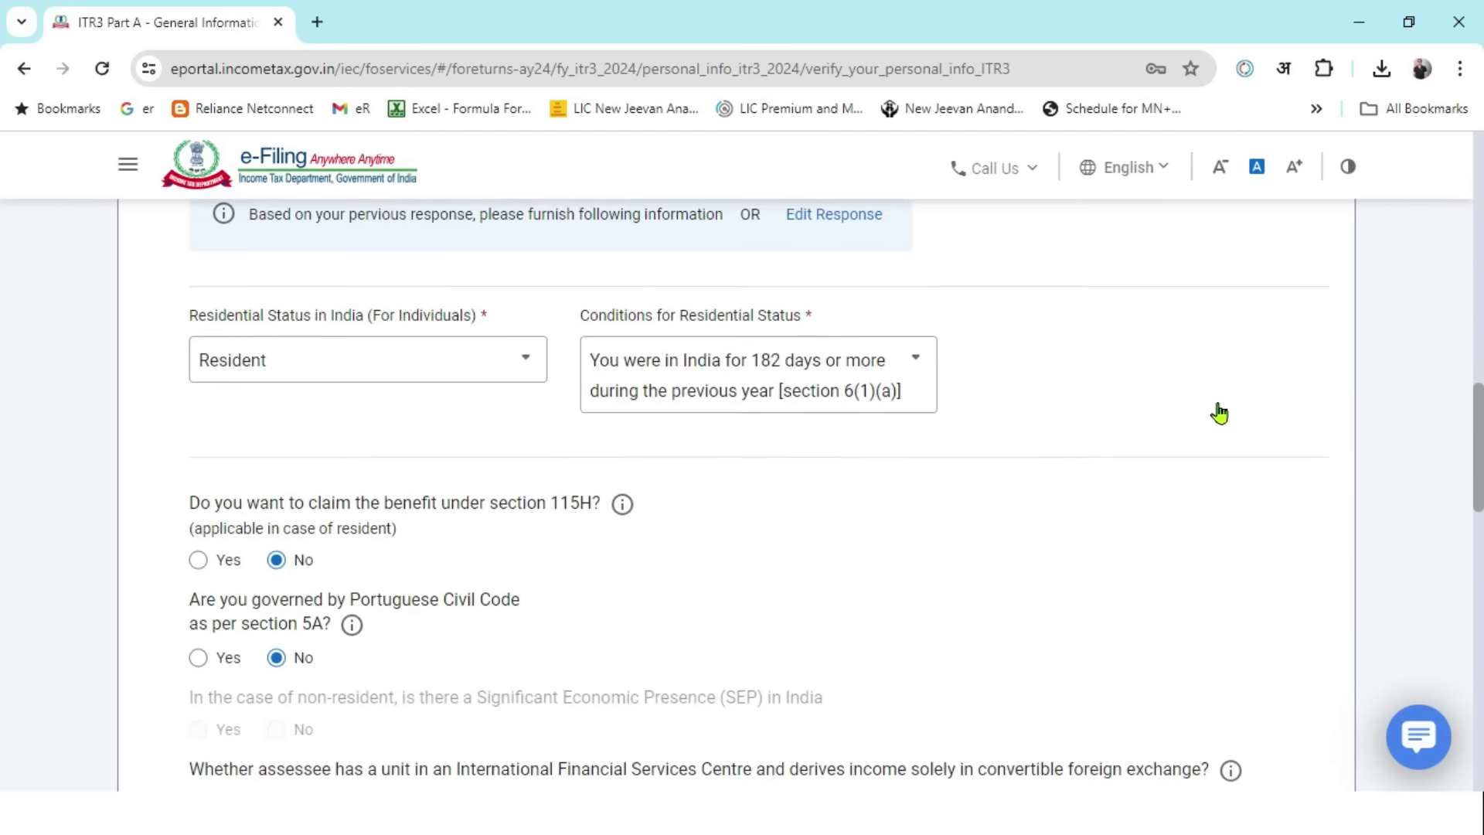
# - Answer No to the remaining Filing Section questions, including directorship, partnership in a firm and unlisted equity shares, and save the section
pyautogui.scroll(-6, 1218, 413)
pyautogui.click(276, 414)
pyautogui.scroll(-5, 397, 494)
pyautogui.click(287, 403)
pyautogui.click(275, 543)
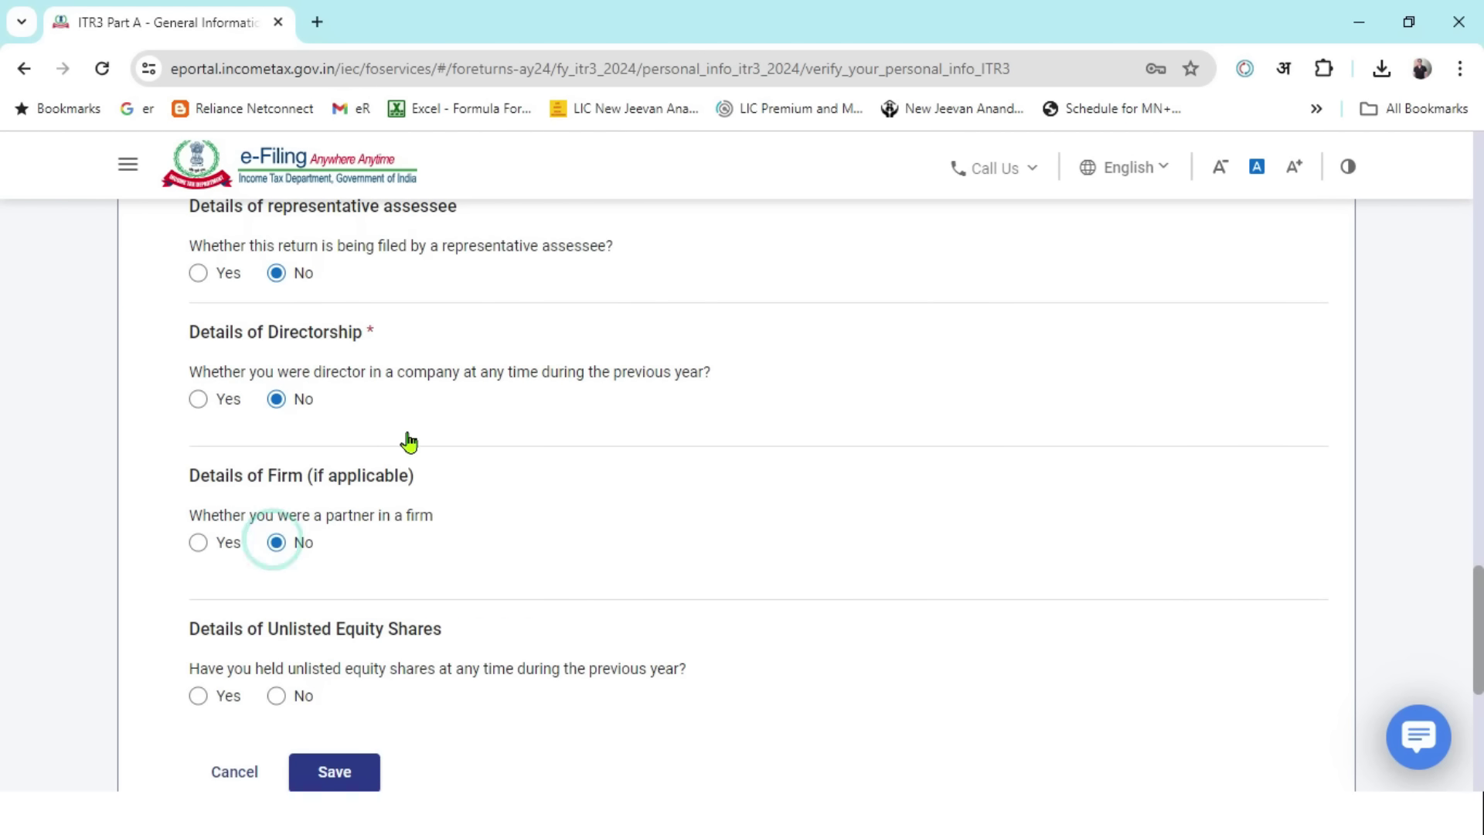
pyautogui.scroll(-3, 408, 442)
pyautogui.click(276, 479)
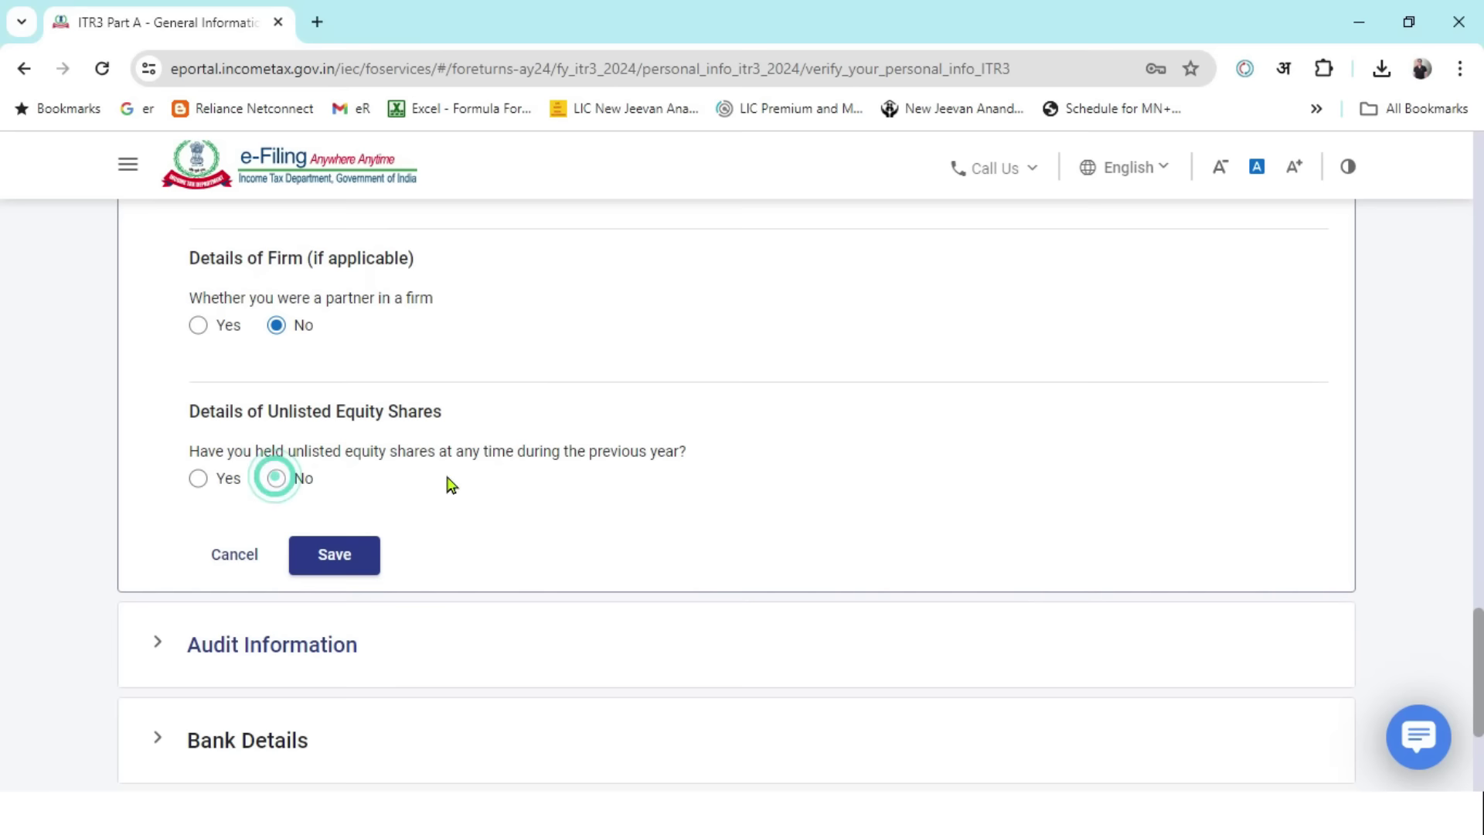
pyautogui.click(364, 561)
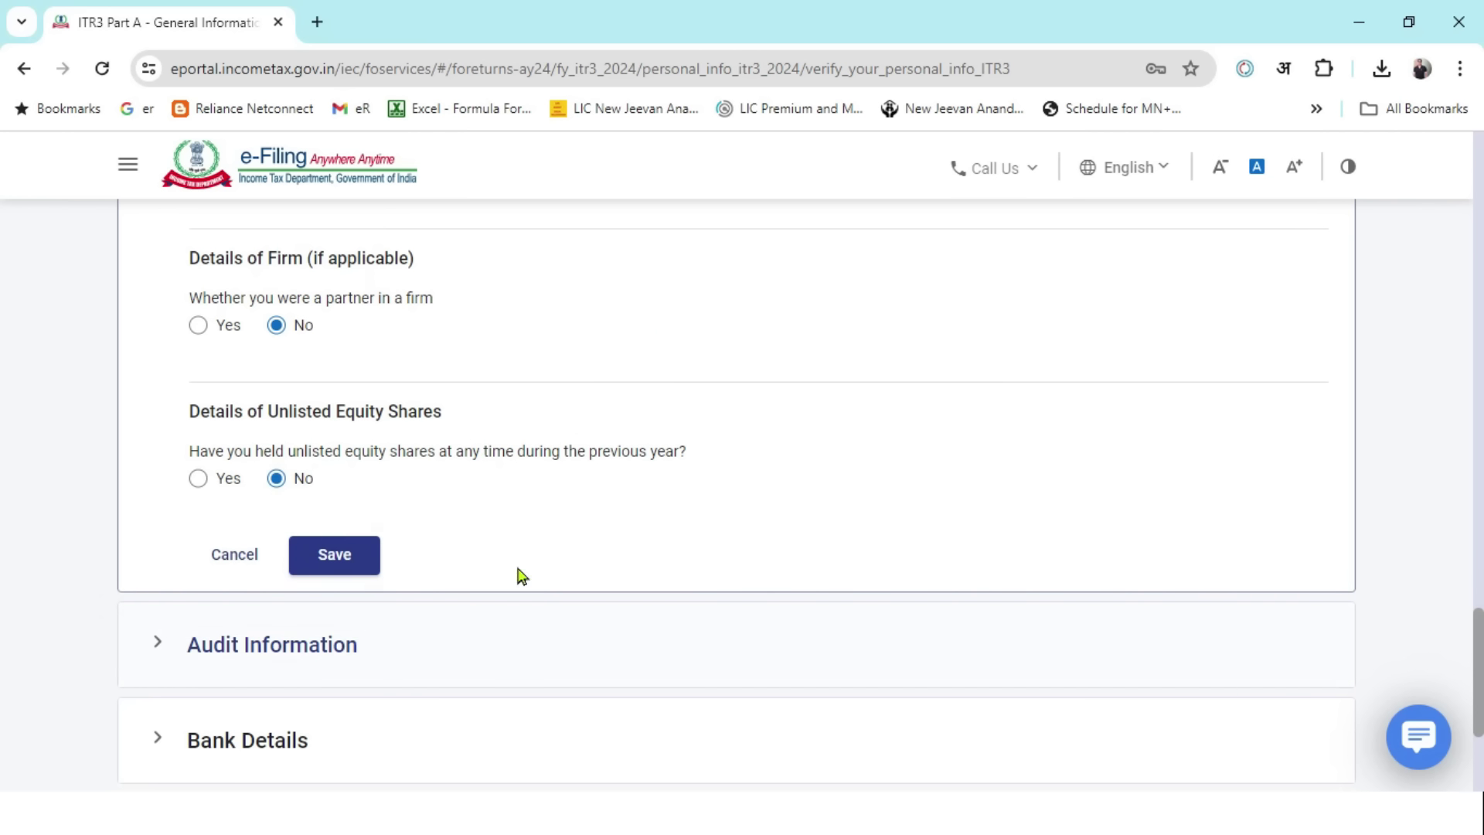
pyautogui.click(369, 561)
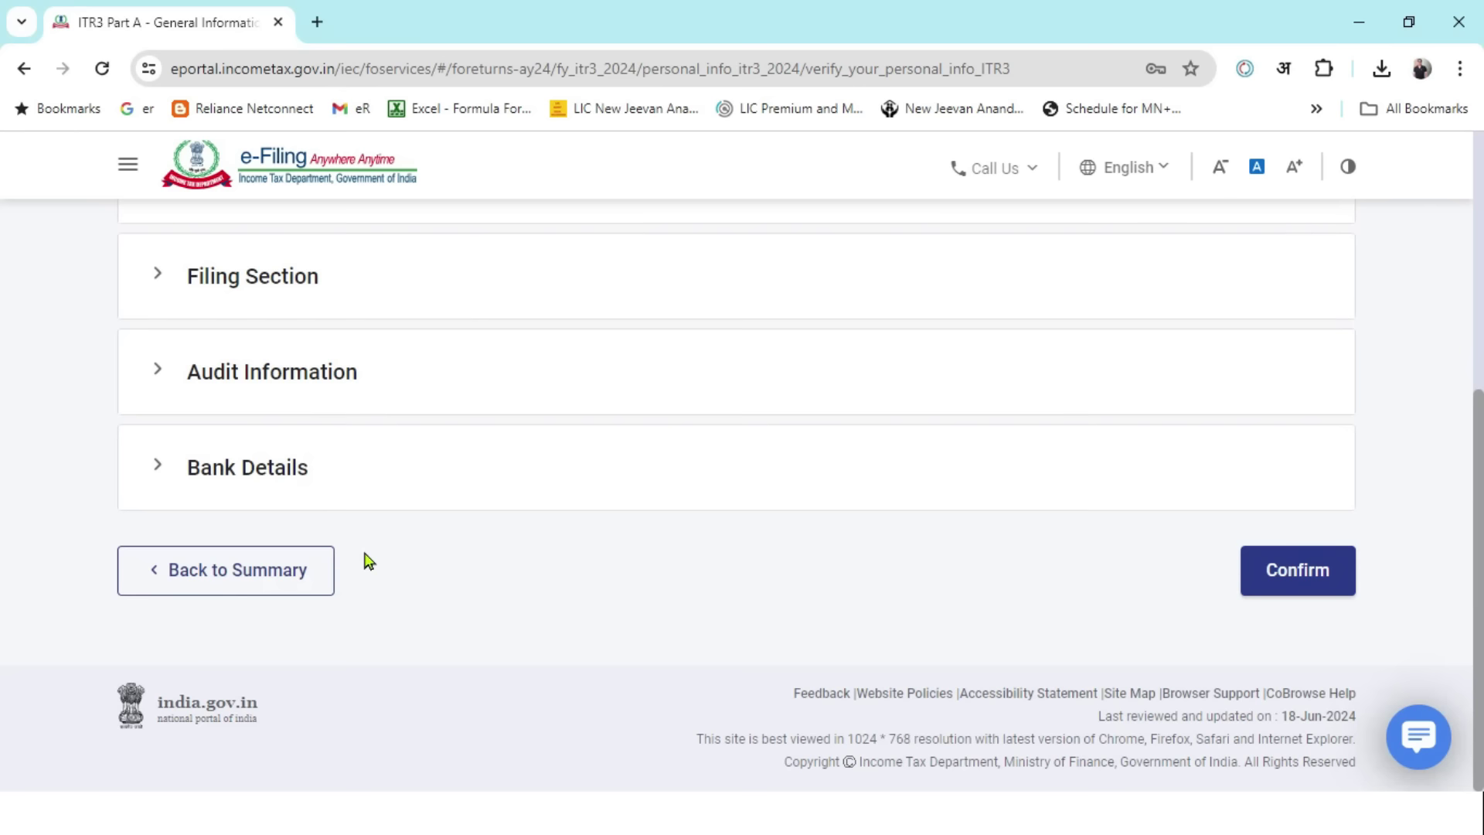
# - Open Audit Information, answer Yes to maintaining accounts under section 44AA and No to declaring income only under the presumptive sections
pyautogui.scroll(1, 731, 375)
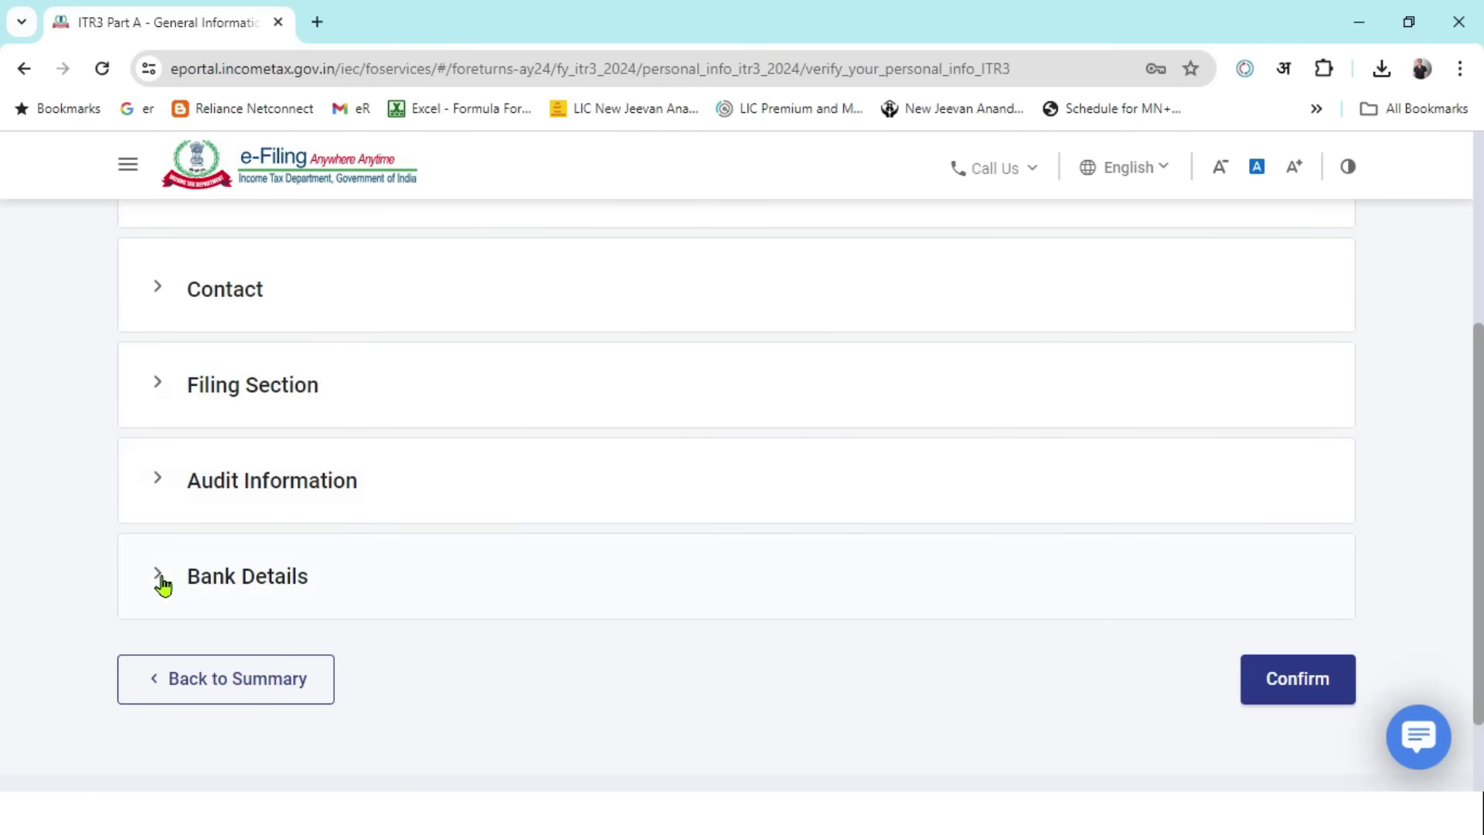
pyautogui.click(156, 486)
pyautogui.scroll(-3, 695, 441)
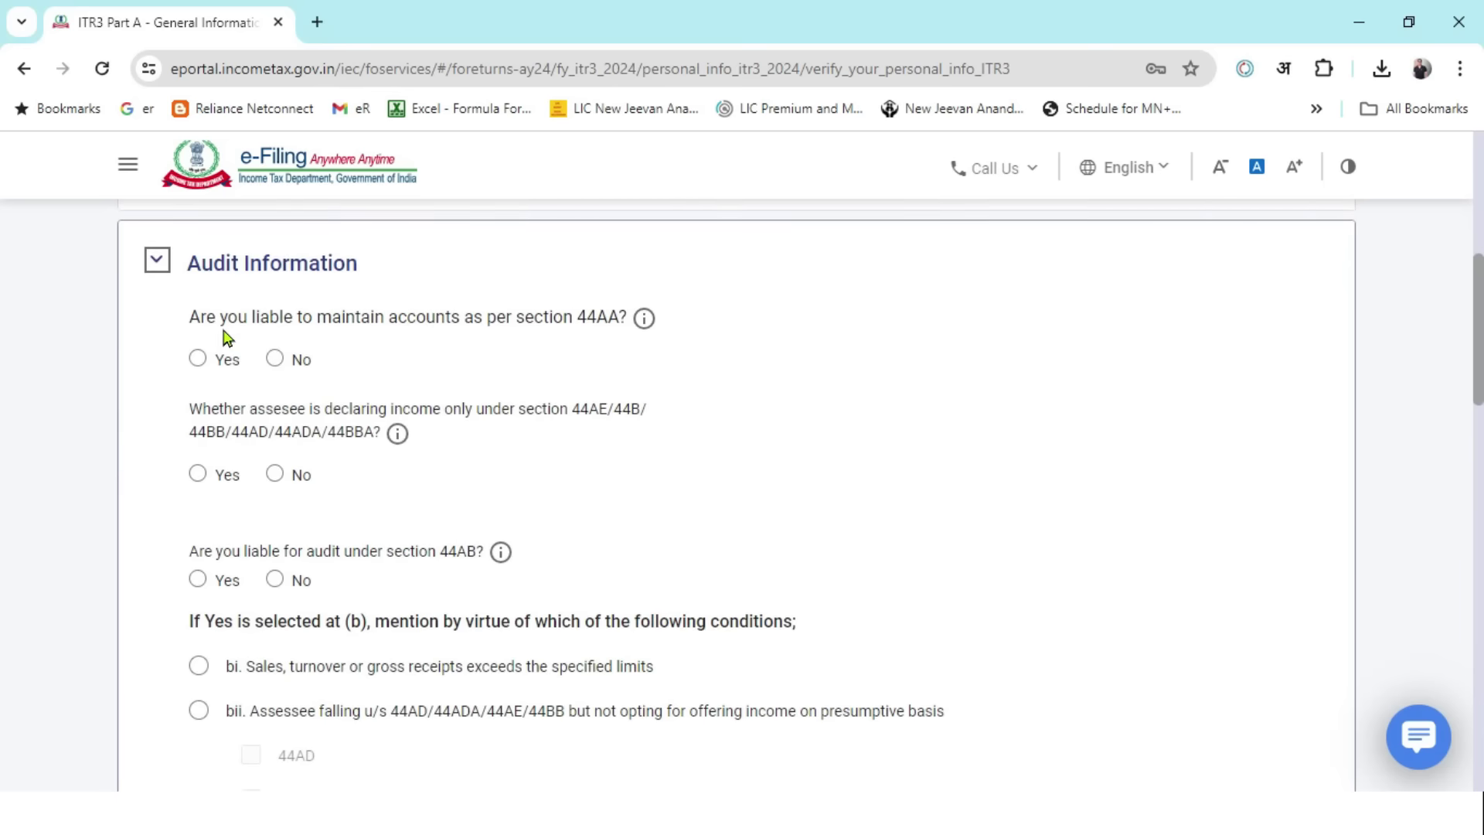
pyautogui.moveTo(186, 324); pyautogui.dragTo(166, 314)
pyautogui.click(176, 328)
pyautogui.tripleClick(185, 330)
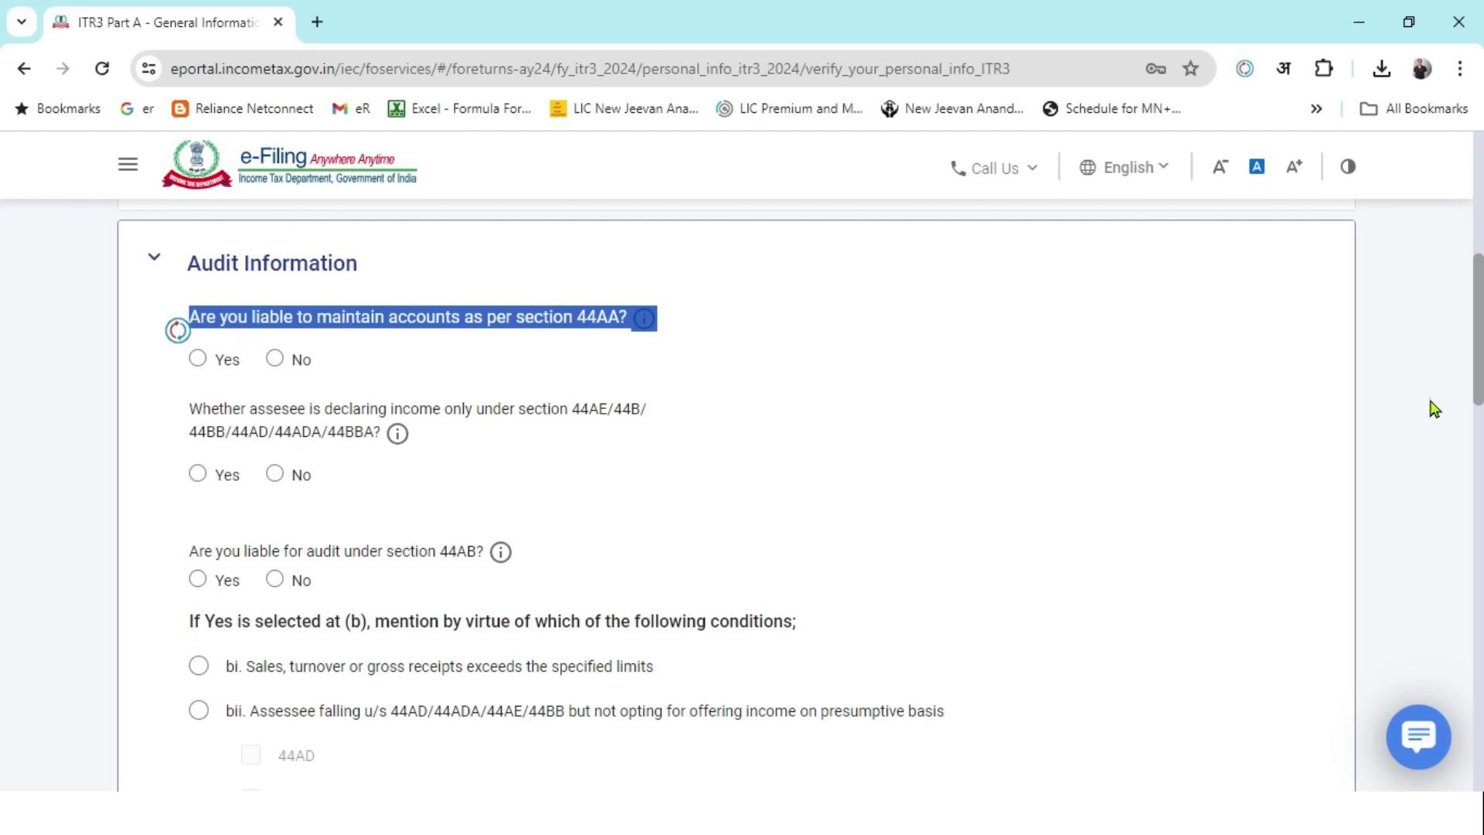
pyautogui.click(1433, 408)
pyautogui.click(197, 359)
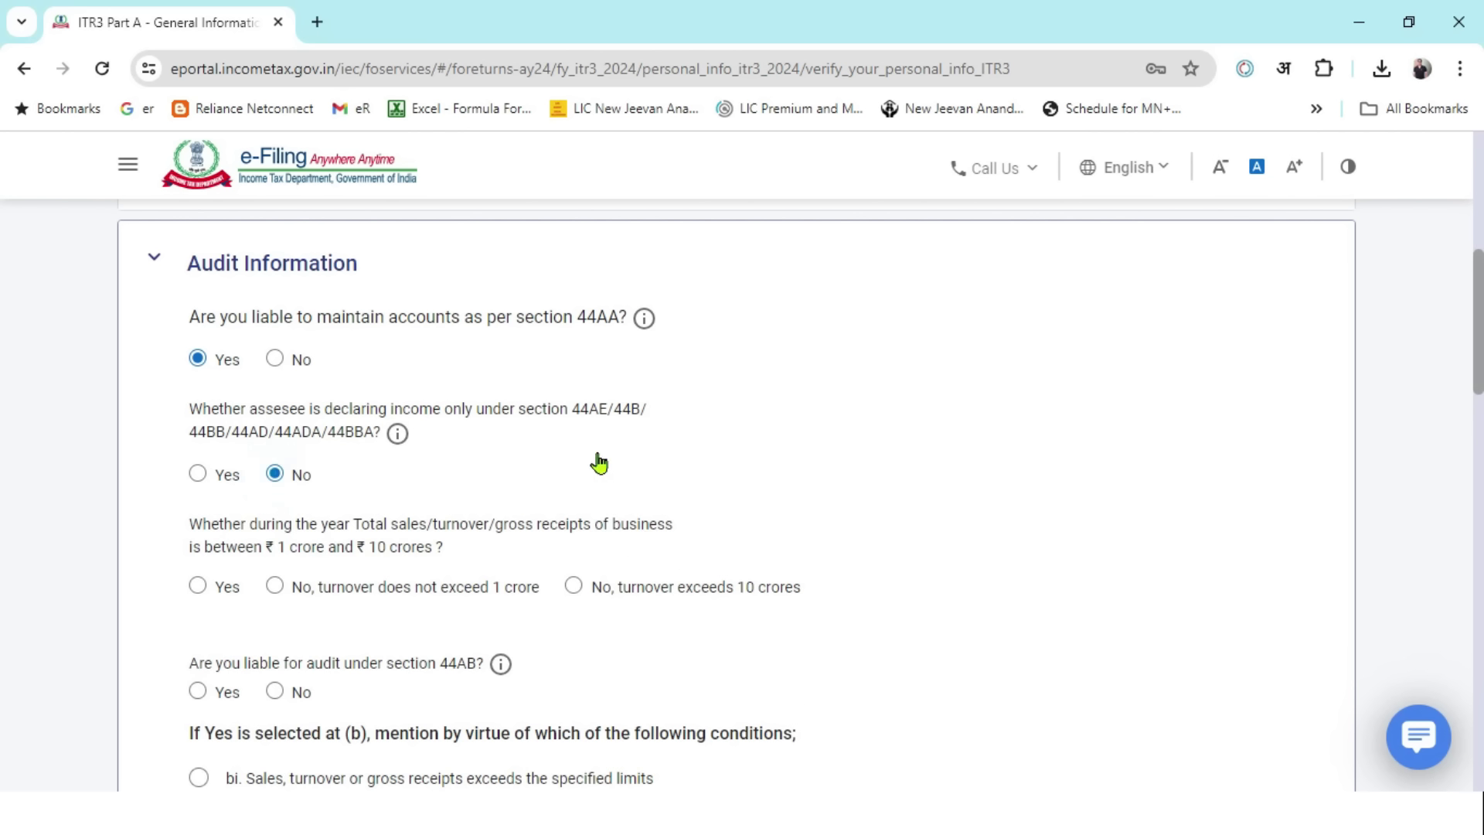
# - Examine the ₹1 crore to ₹10 crores turnover question by trying Yes, and set the answer to "No, turnover does not exceed 1 crore"
pyautogui.scroll(-2, 609, 438)
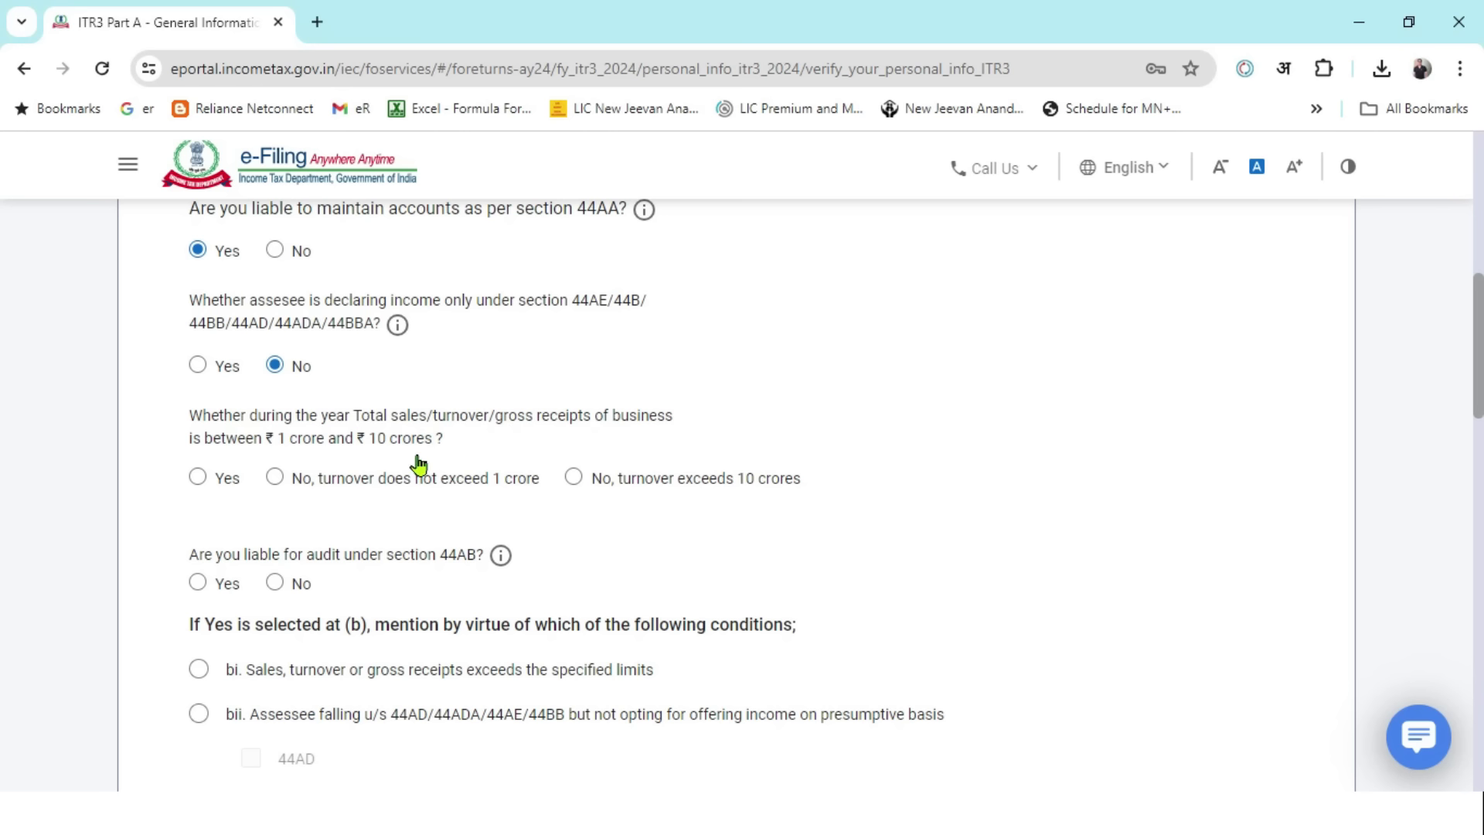
pyautogui.click(199, 477)
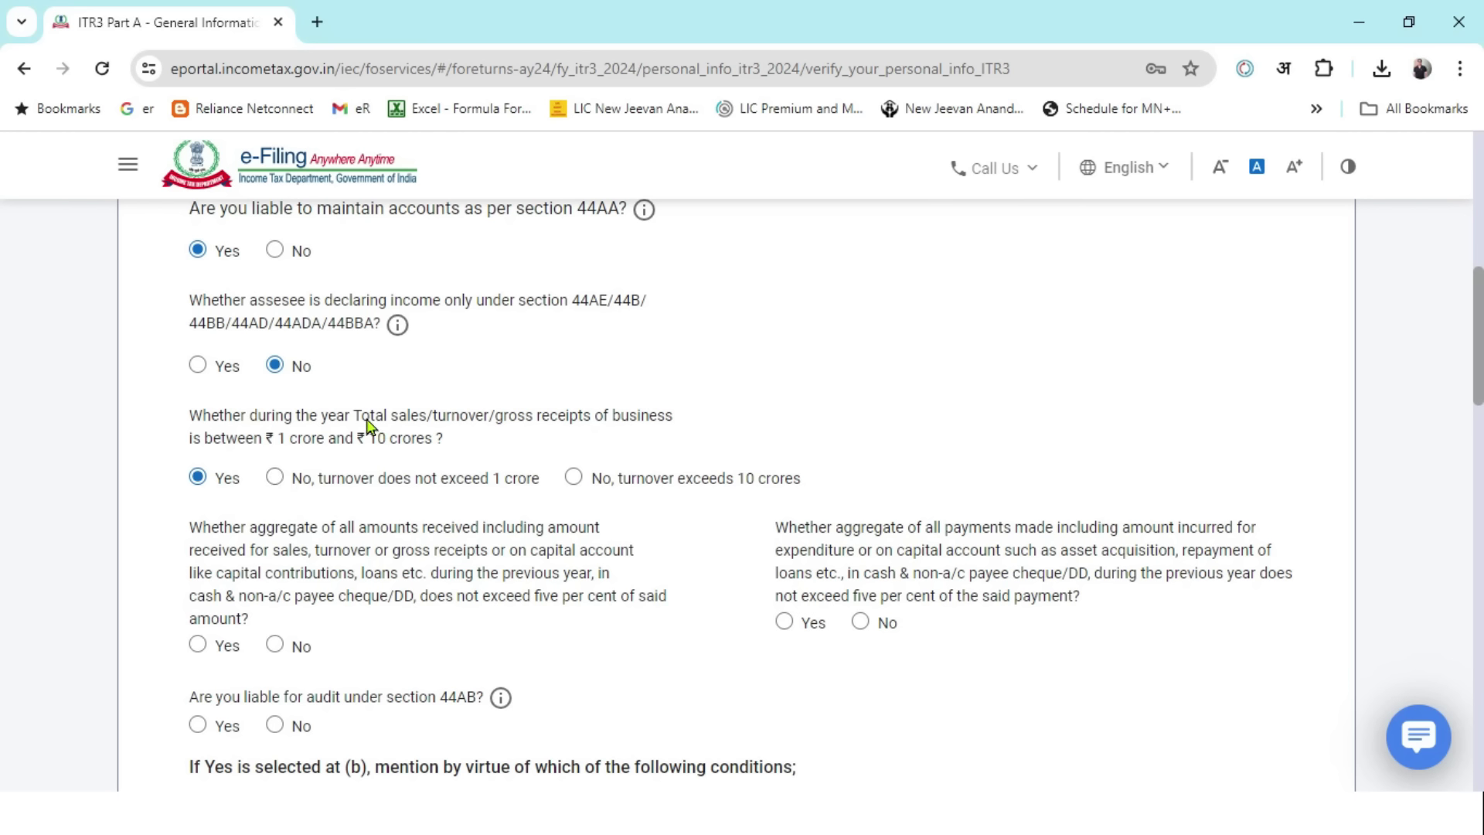
pyautogui.moveTo(357, 417); pyautogui.dragTo(414, 421)
pyautogui.doubleClick(466, 417)
pyautogui.moveTo(519, 418); pyautogui.dragTo(560, 427)
pyautogui.moveTo(374, 423); pyautogui.dragTo(406, 423)
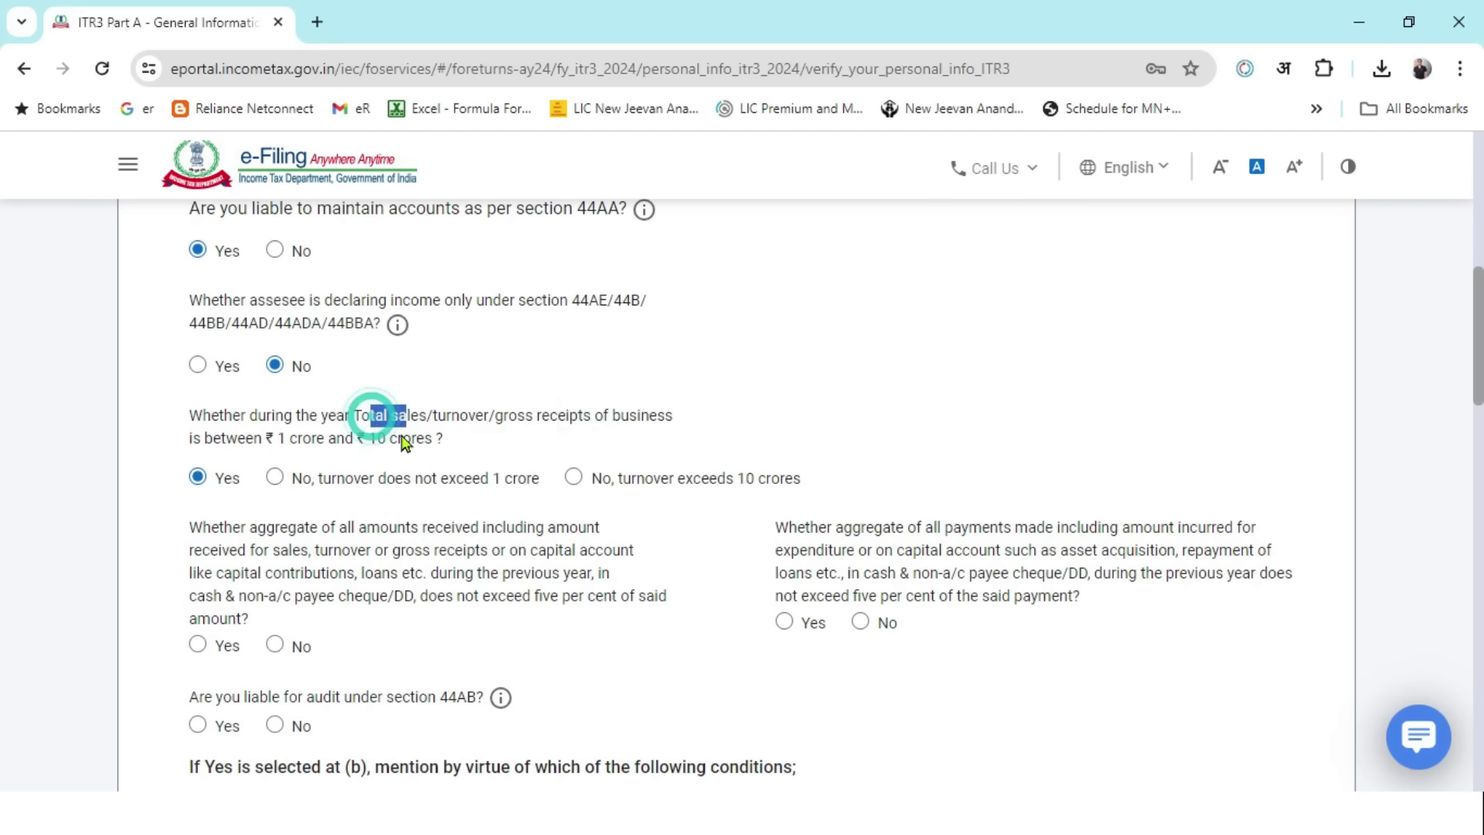
pyautogui.click(275, 476)
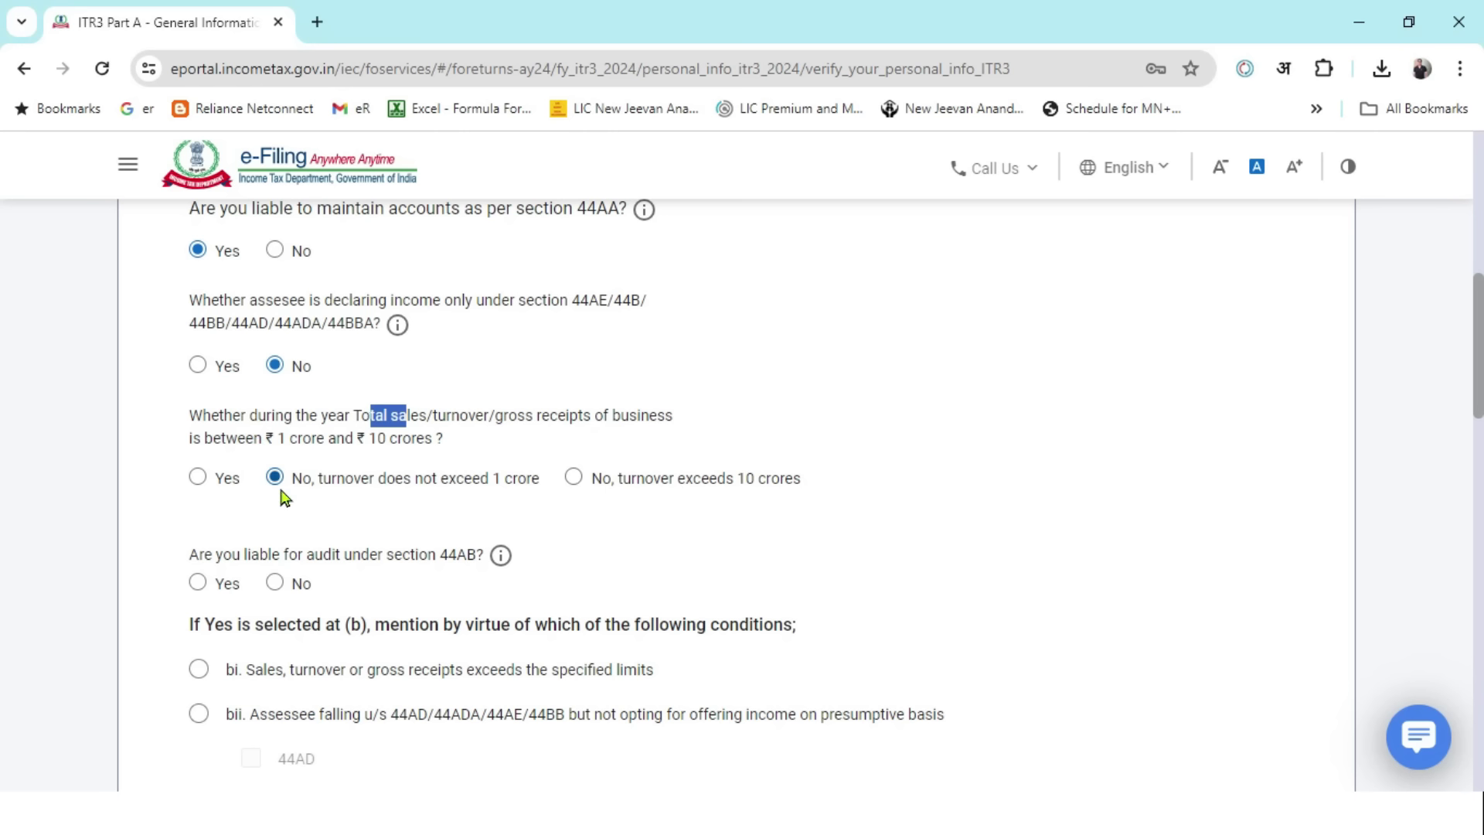
# - Try Yes for the turnover range and both five per cent cash questions, and return the turnover answer to "No, turnover does not exceed 1 crore"
pyautogui.scroll(-1, 510, 493)
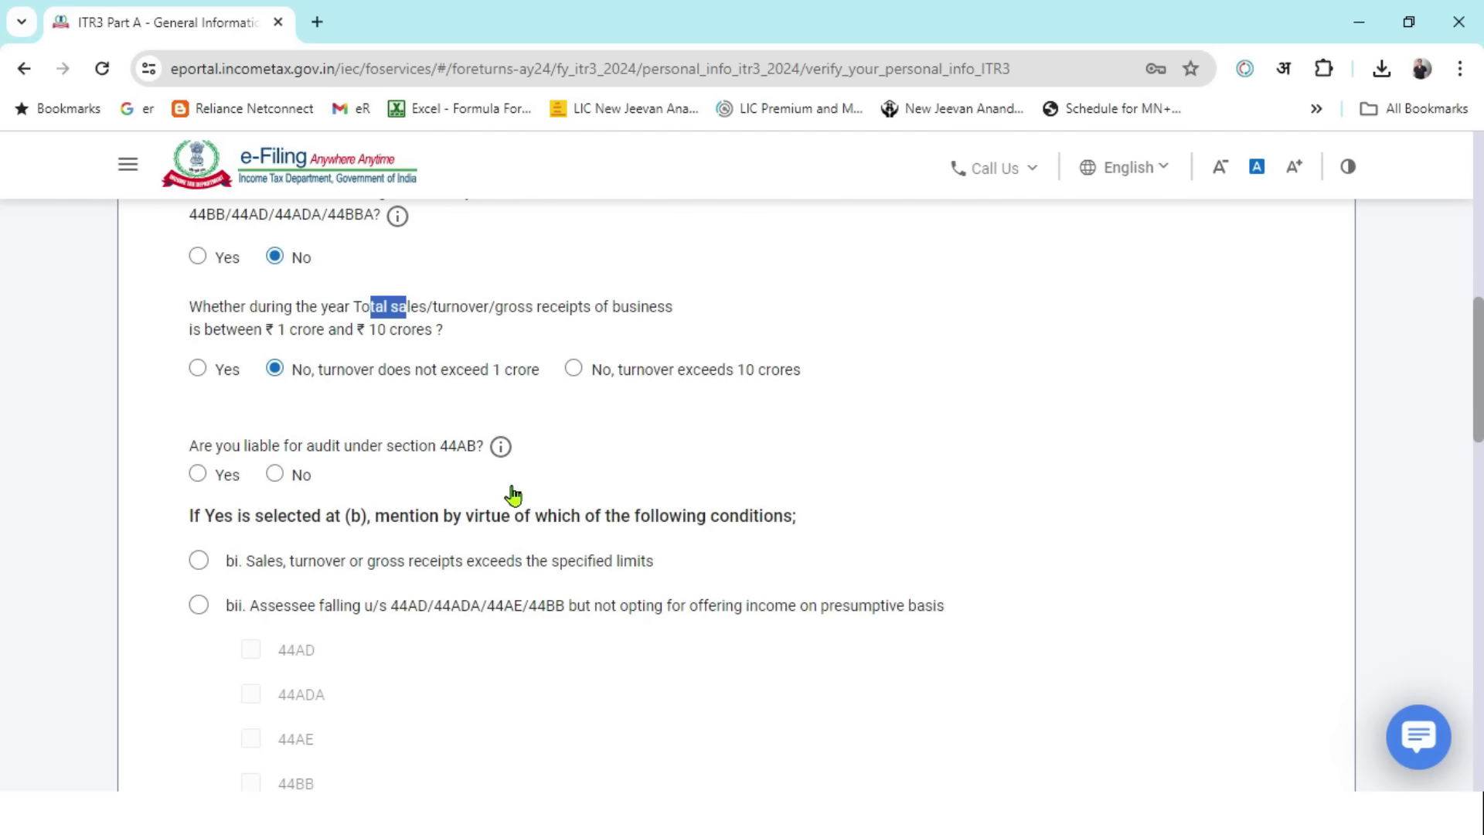
pyautogui.click(197, 370)
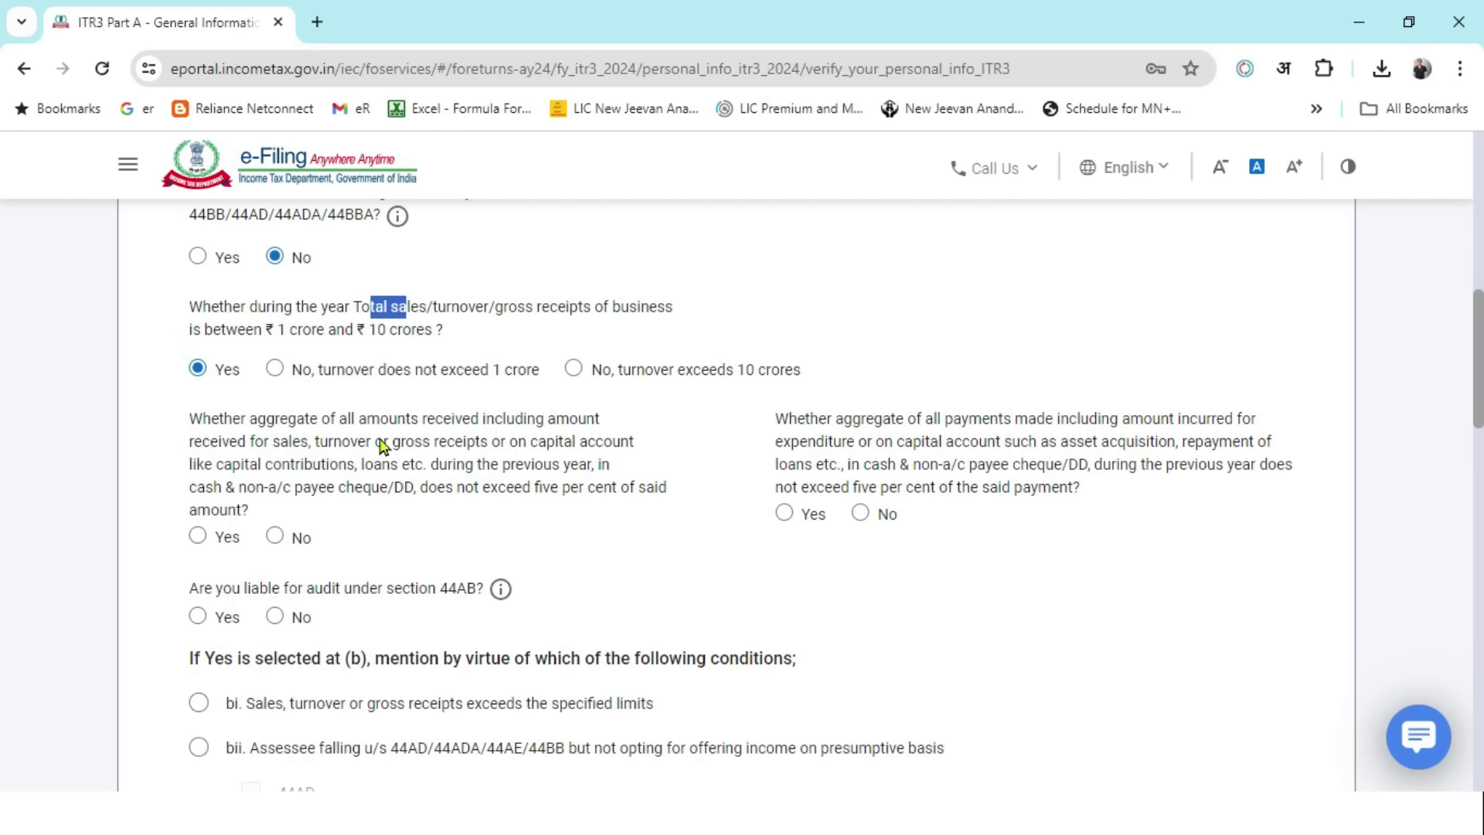
pyautogui.moveTo(424, 423); pyautogui.dragTo(463, 430)
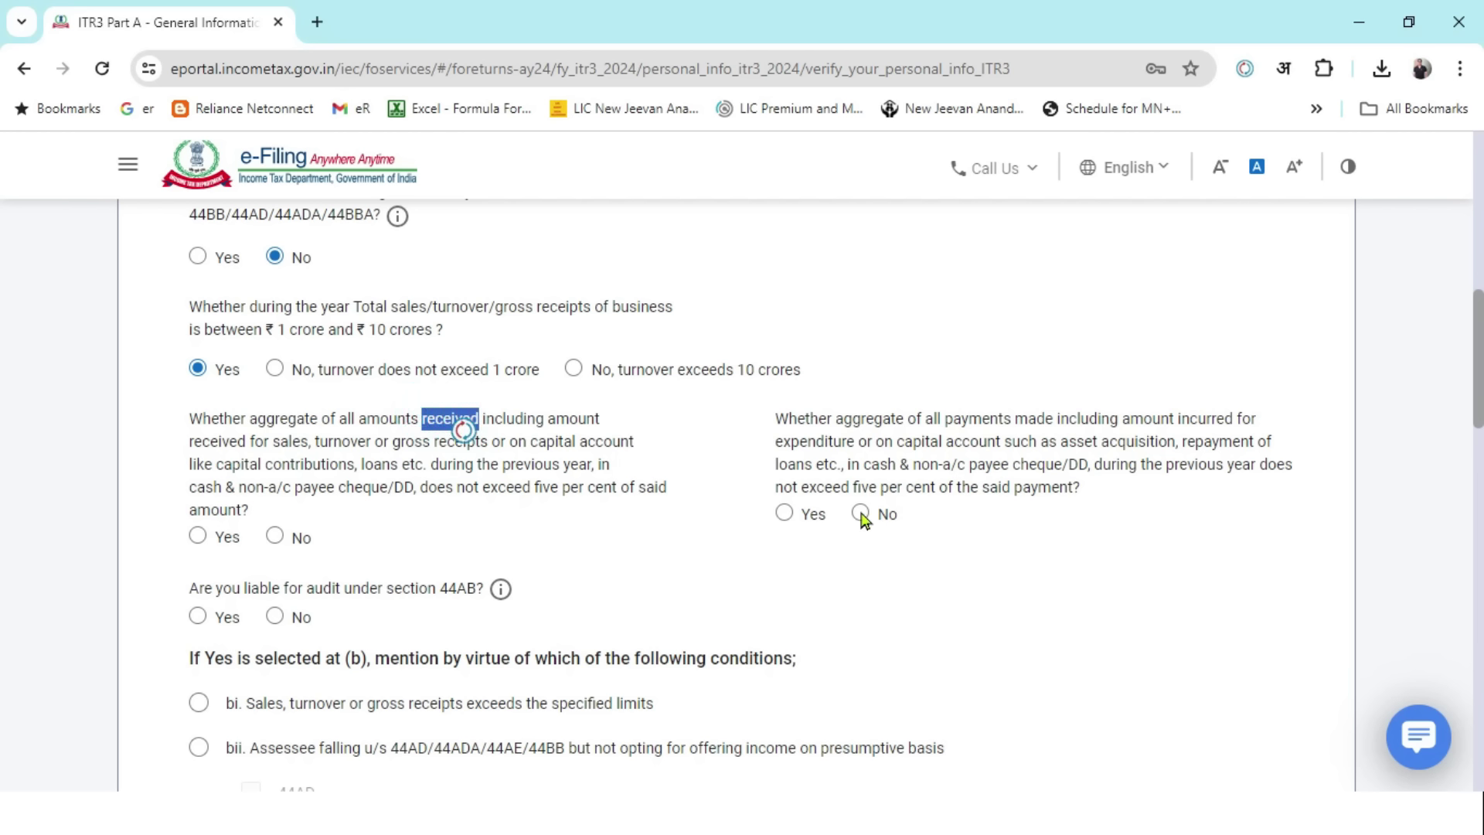
pyautogui.moveTo(924, 421); pyautogui.dragTo(1001, 431)
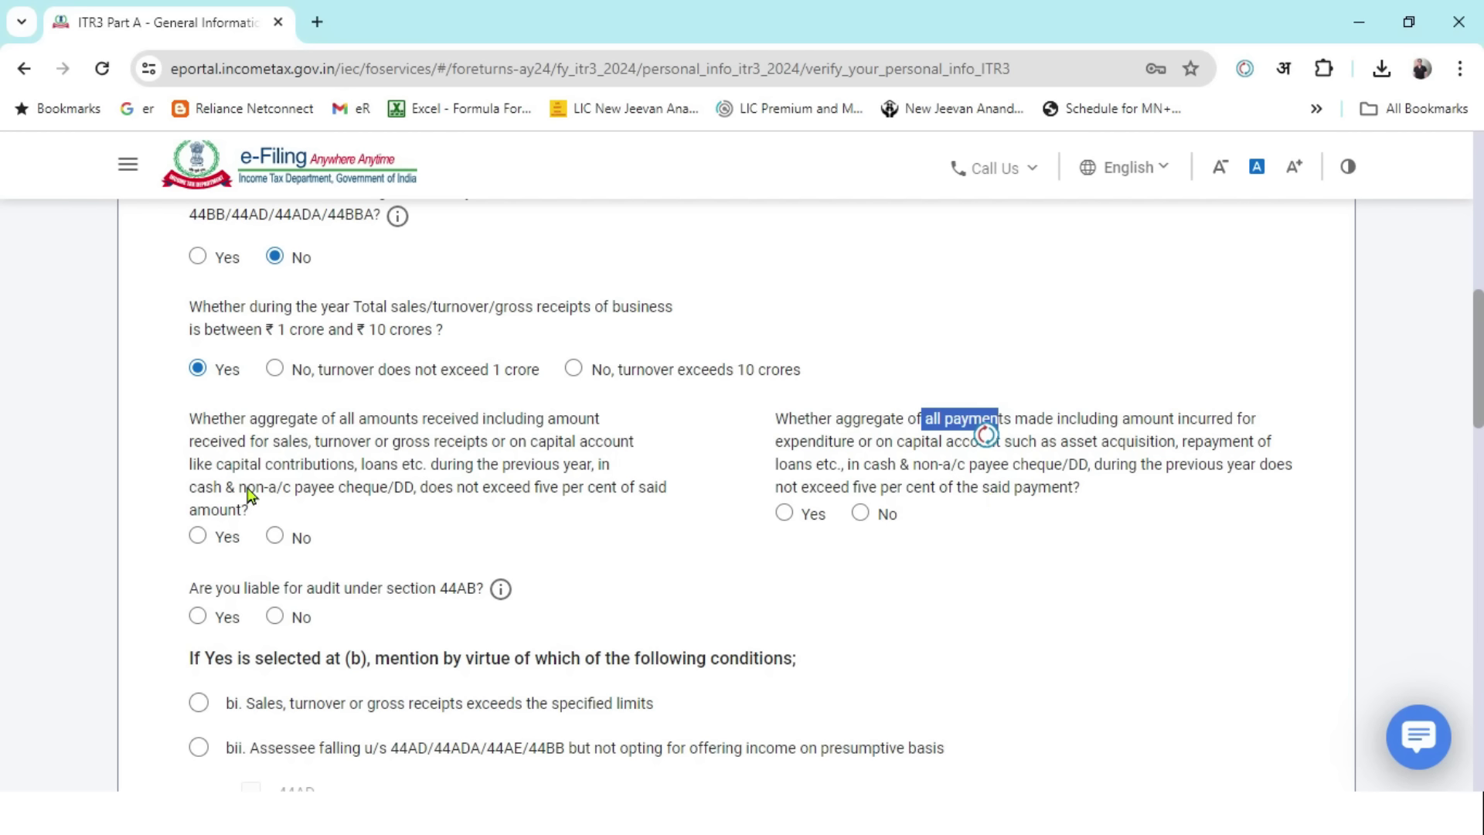
pyautogui.click(201, 536)
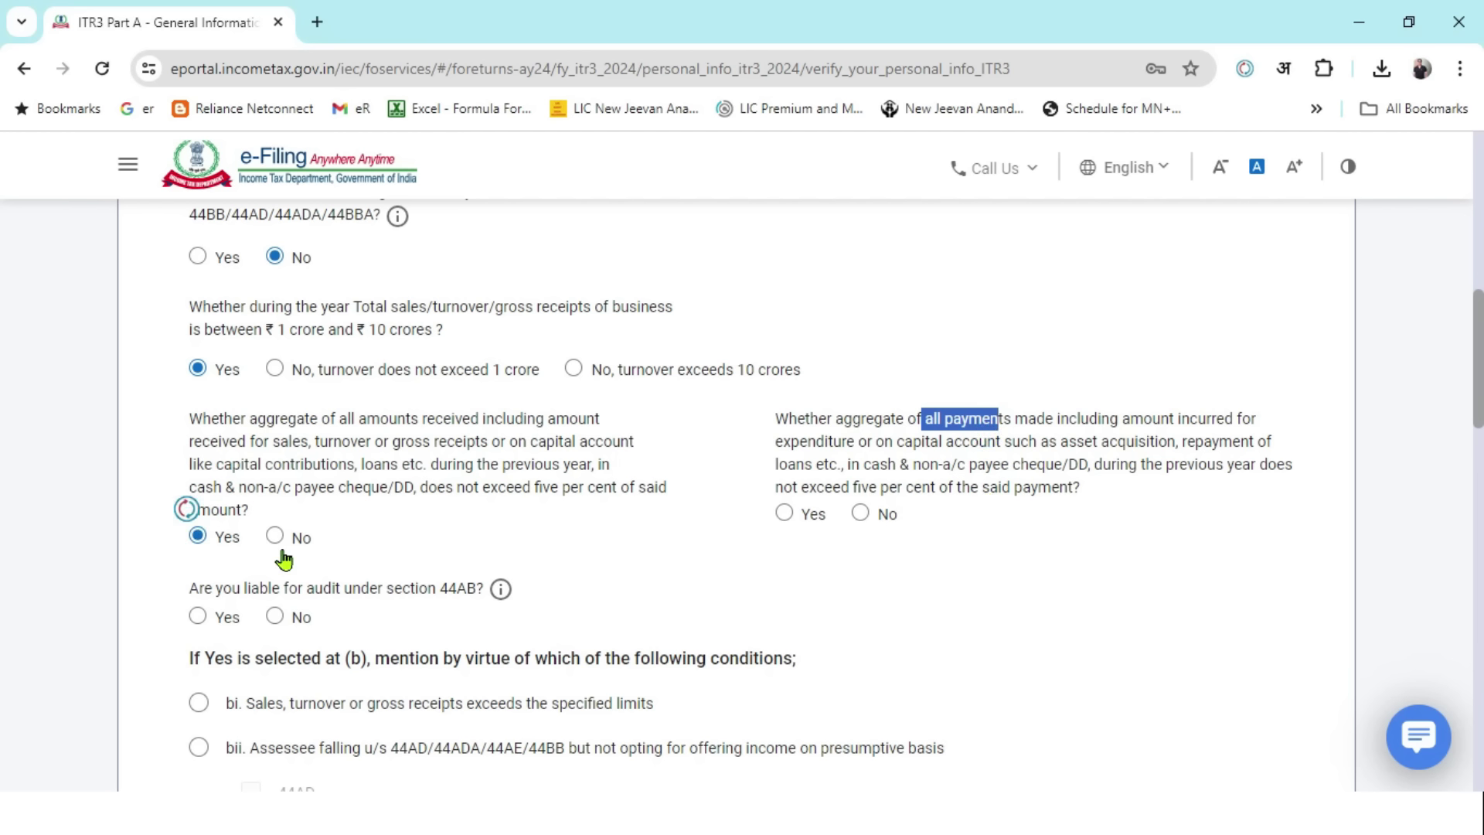
pyautogui.click(785, 514)
pyautogui.click(276, 370)
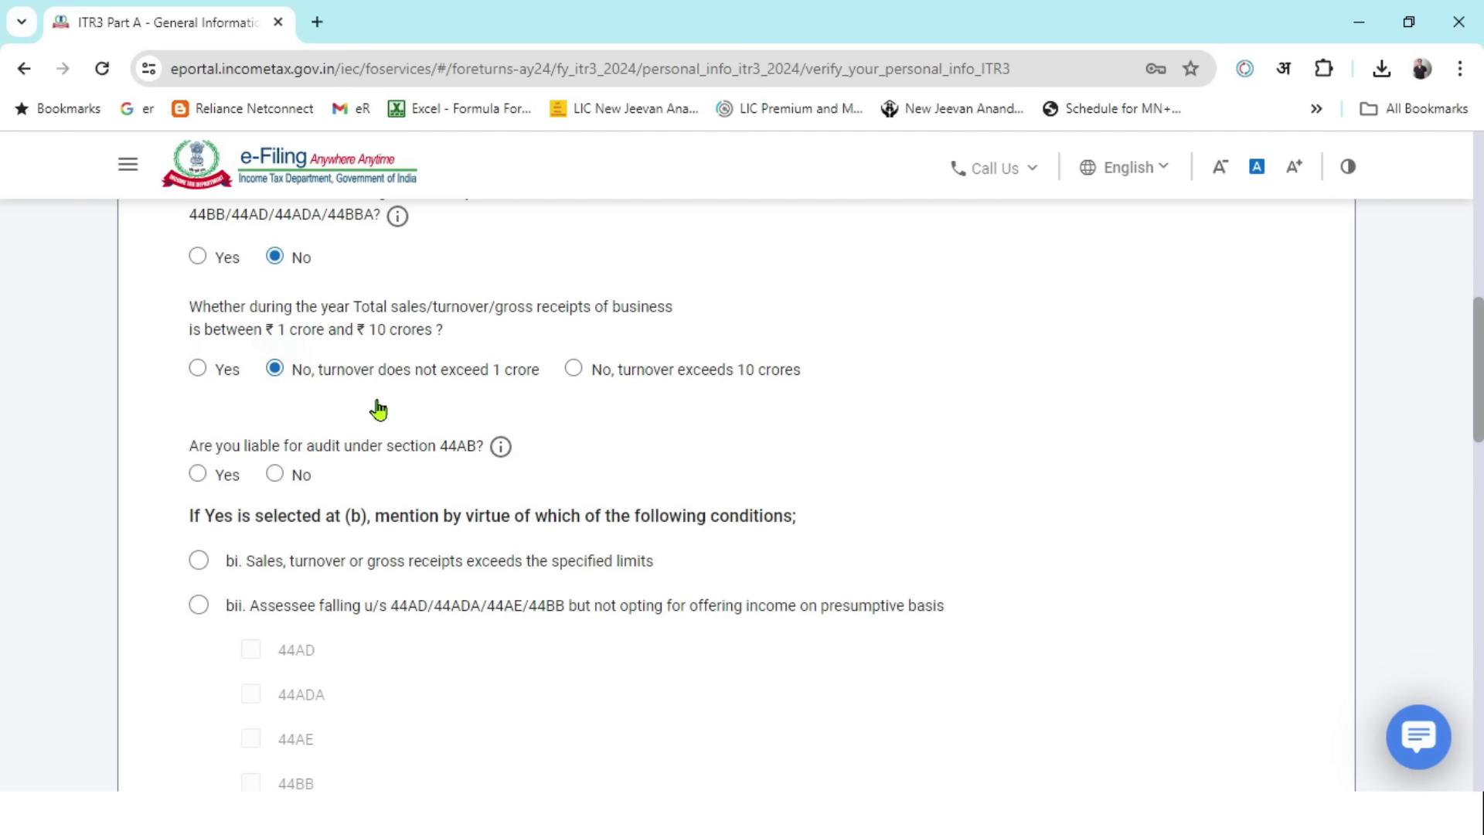
# - Answer No to being liable for audit under section 44AB and check it against the section 44AA accounts question
pyautogui.moveTo(200, 445); pyautogui.dragTo(468, 457)
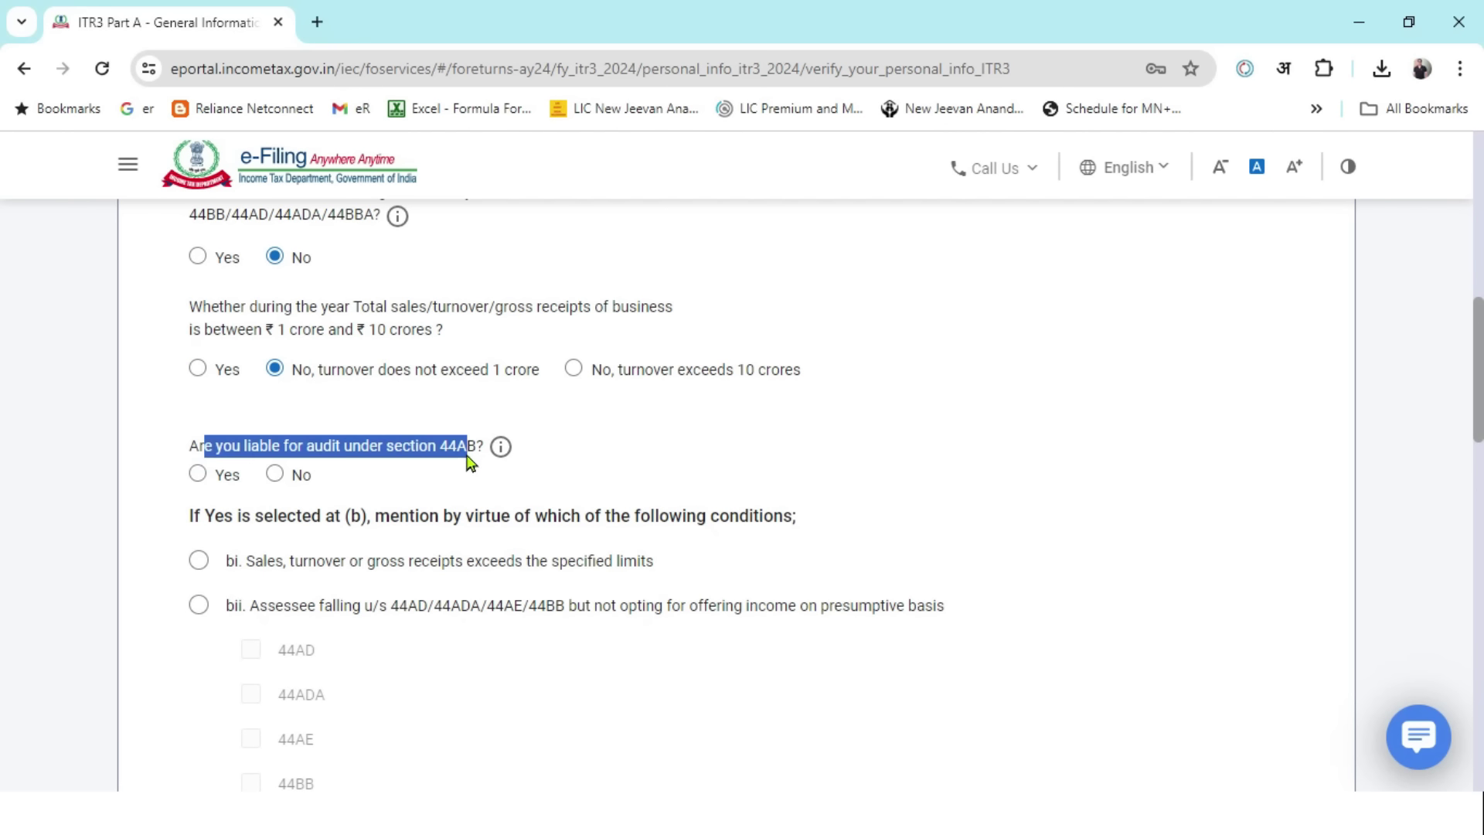
pyautogui.click(274, 474)
pyautogui.scroll(2, 467, 515)
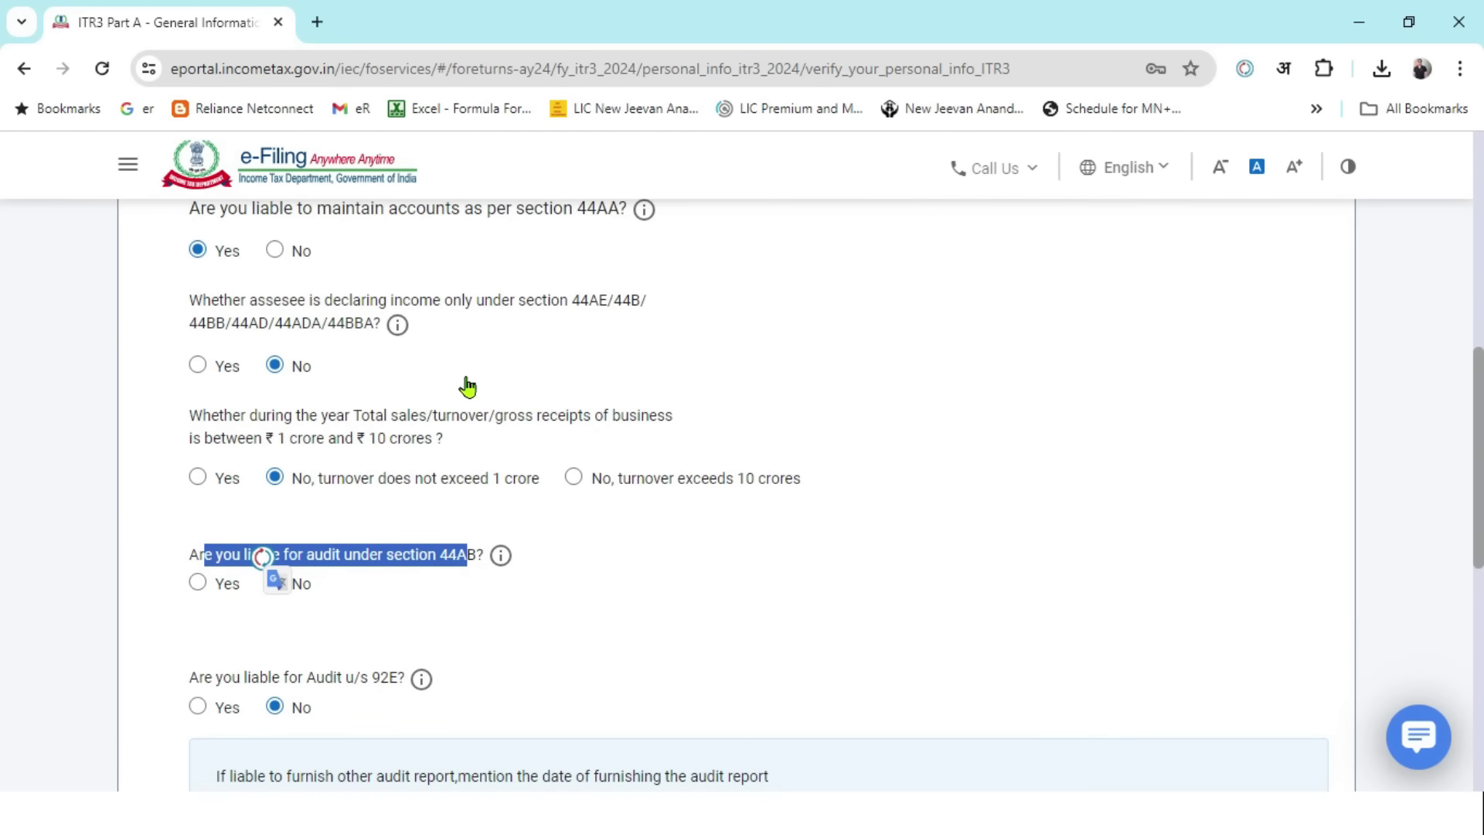
pyautogui.moveTo(590, 323); pyautogui.dragTo(627, 325)
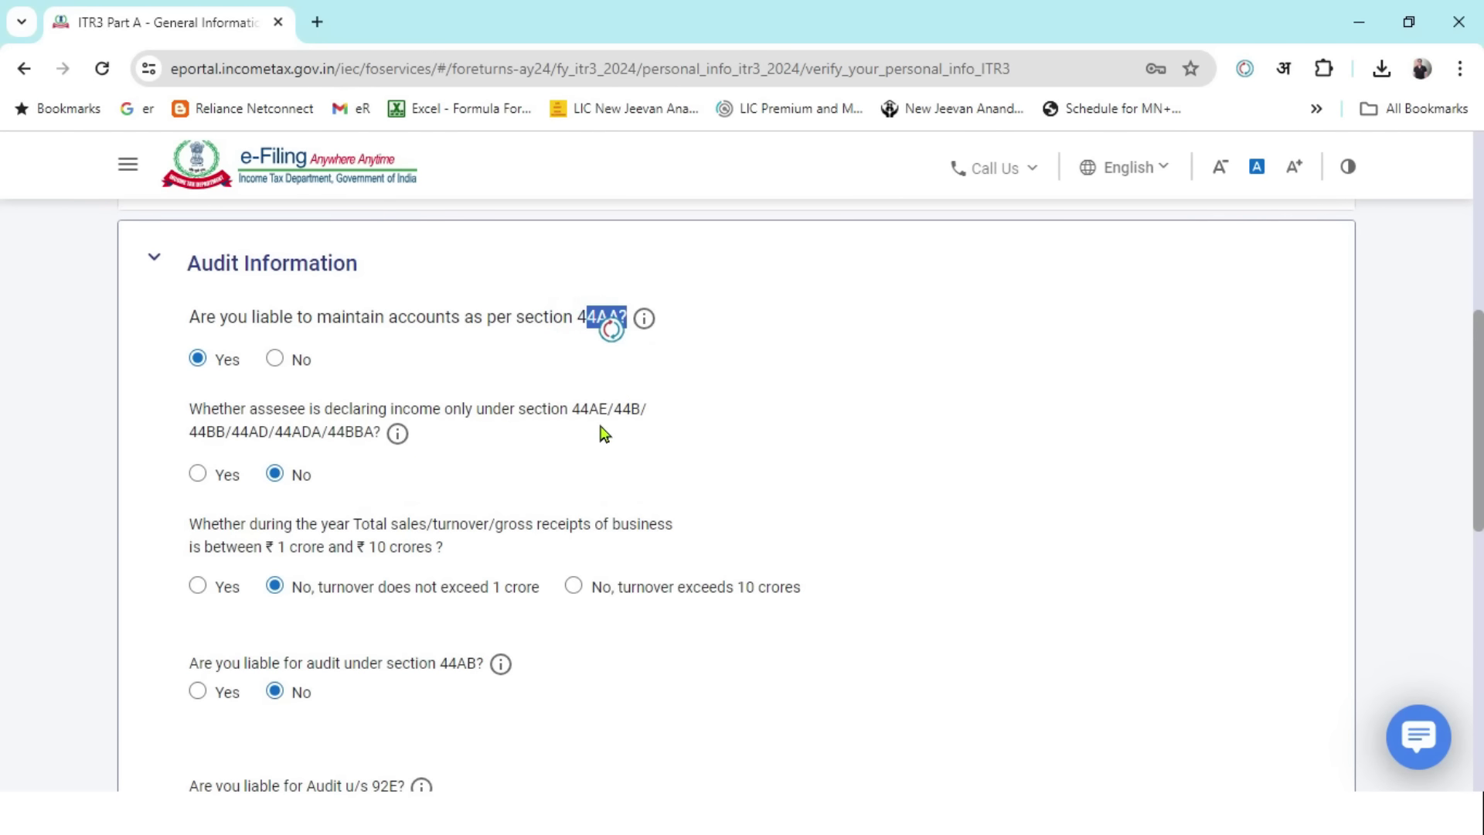
pyautogui.scroll(-1, 598, 464)
pyautogui.moveTo(368, 557); pyautogui.dragTo(477, 557)
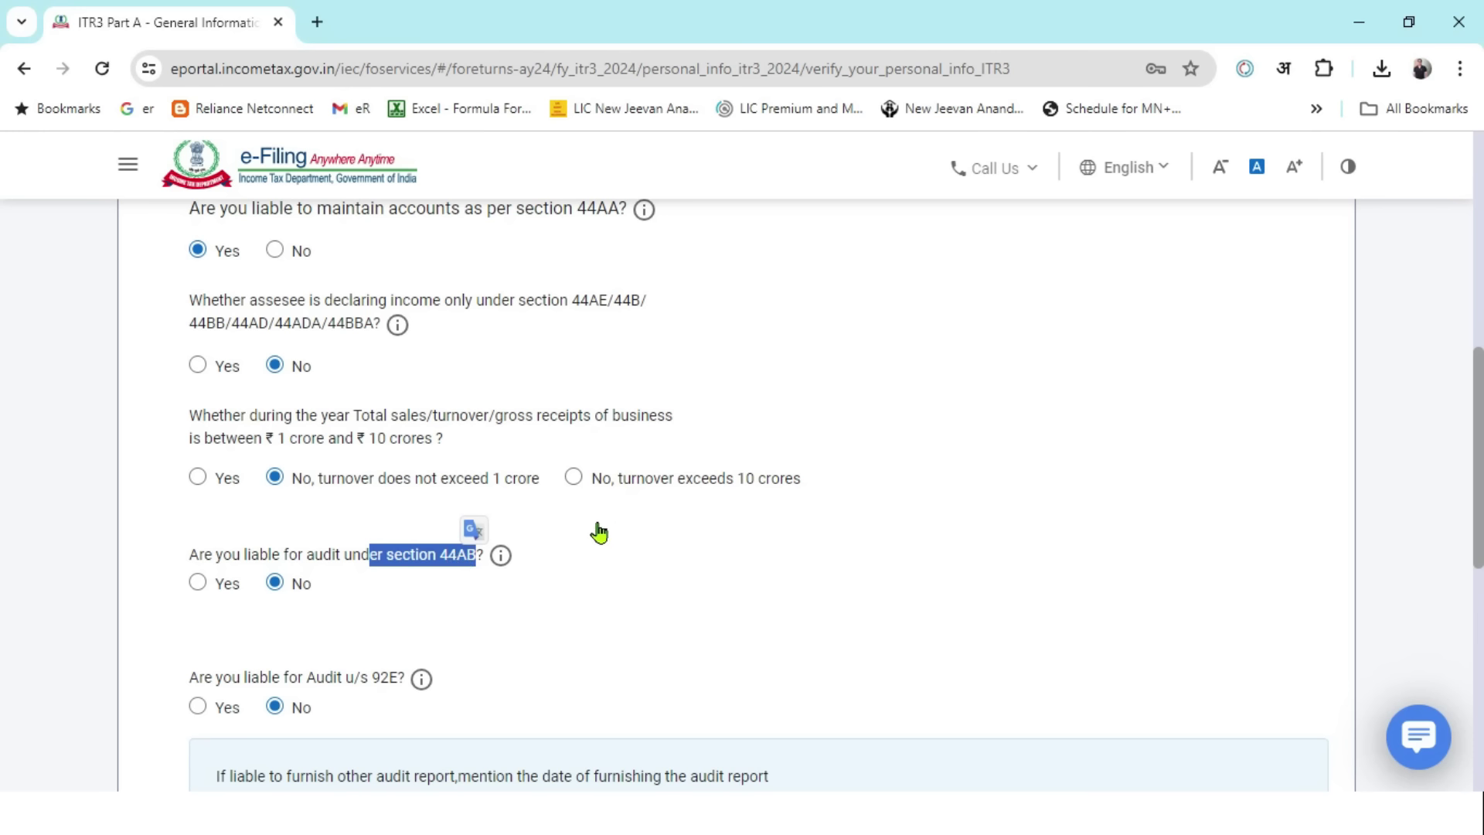
# - Answer No to furnishing any other audit report and save the Audit Information section
pyautogui.scroll(-4, 581, 513)
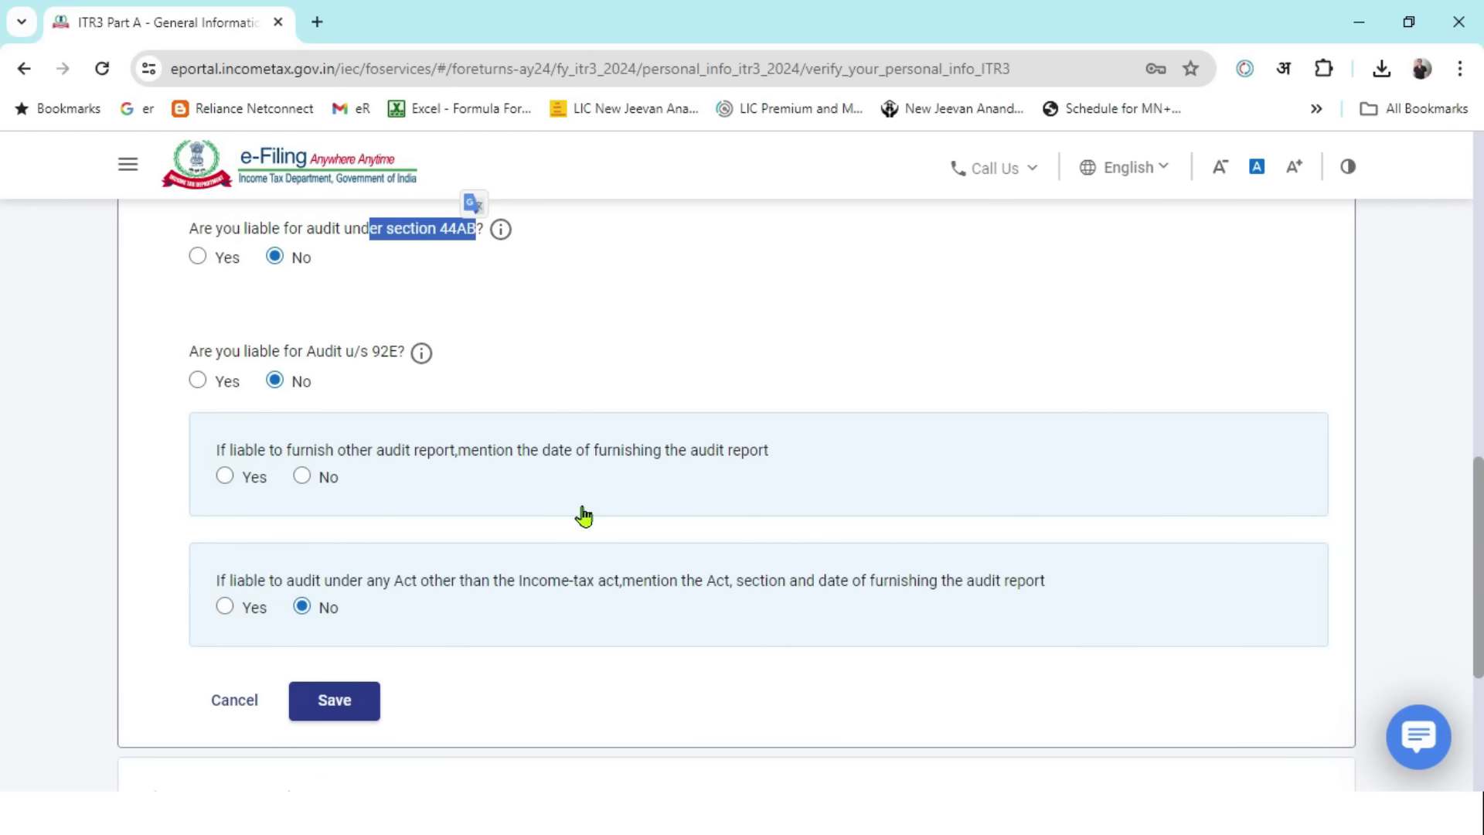
pyautogui.click(301, 476)
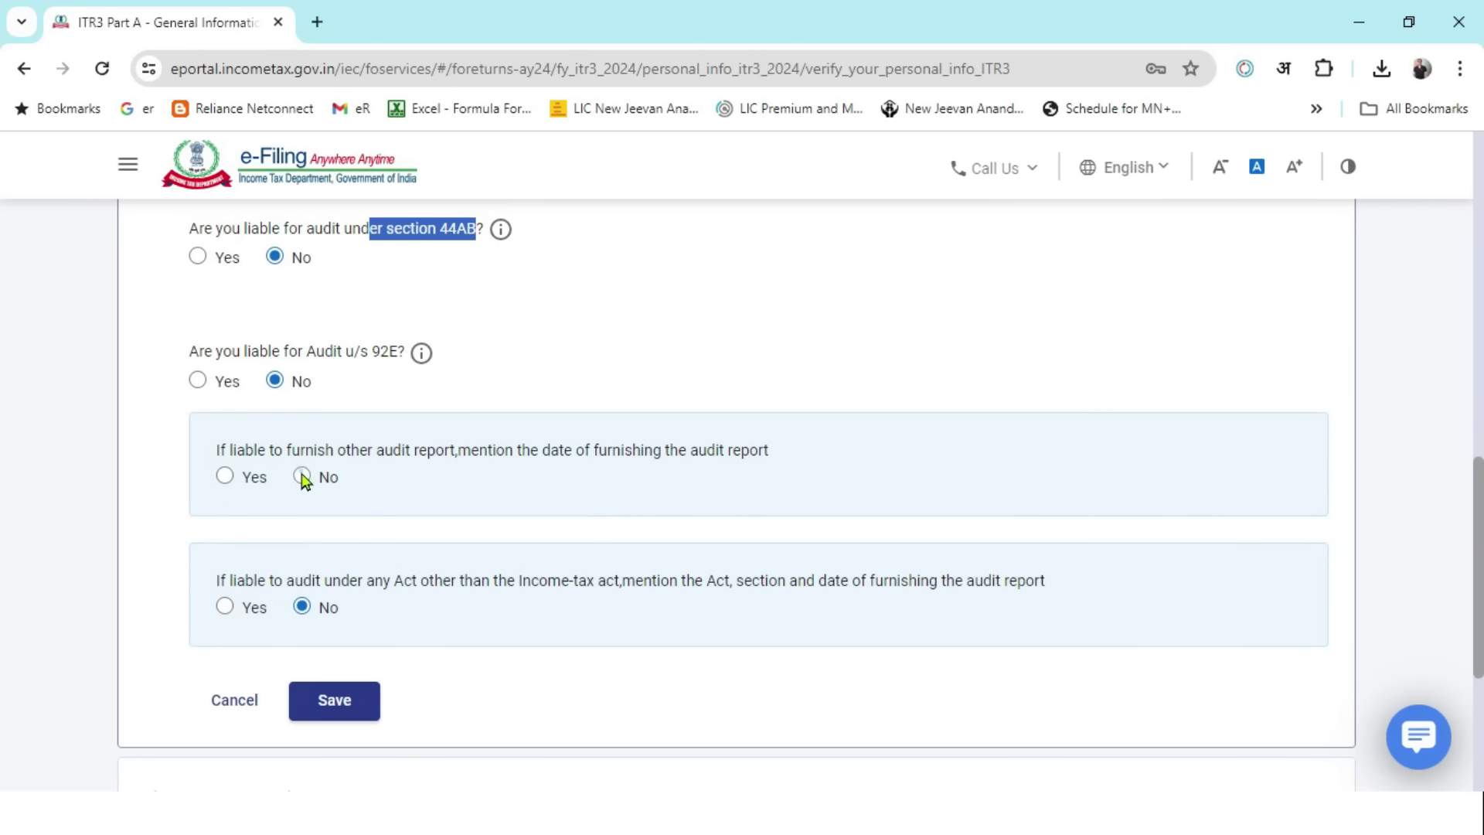
pyautogui.click(379, 720)
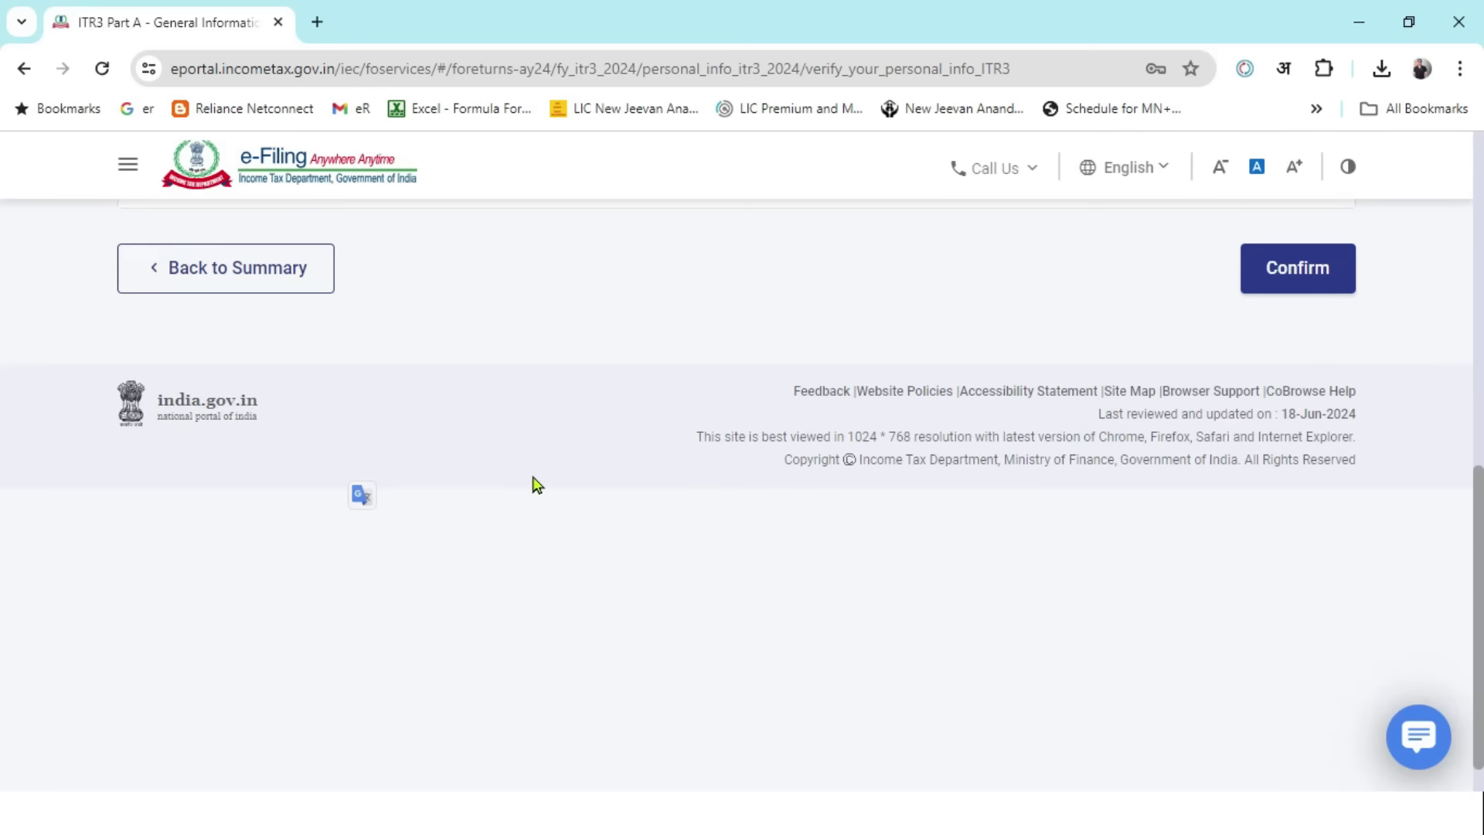
# - Open Bank Details, review the listed bank account, and confirm Part A - General
pyautogui.scroll(2, 514, 509)
pyautogui.click(167, 499)
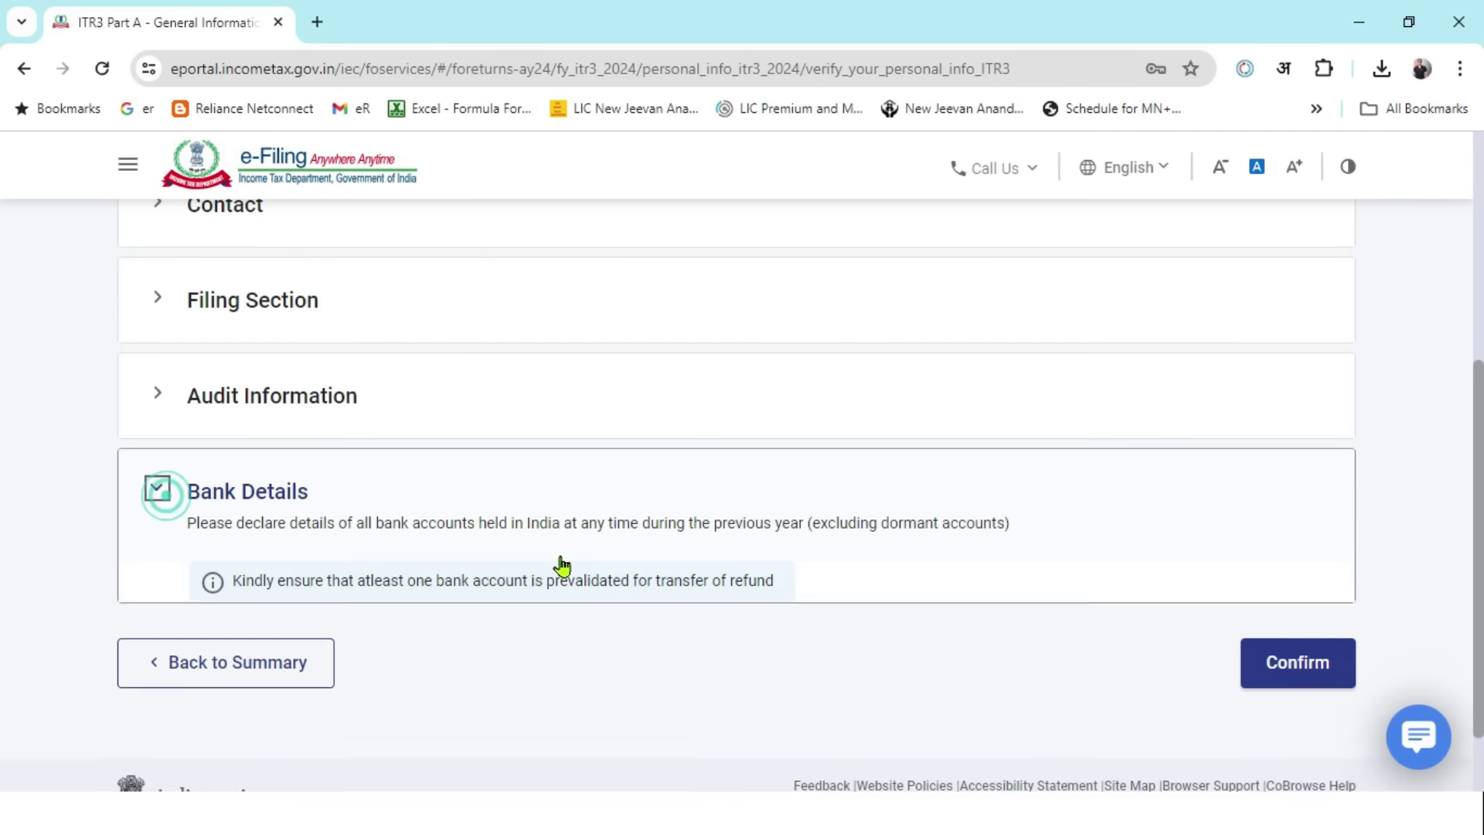
pyautogui.scroll(-4, 576, 634)
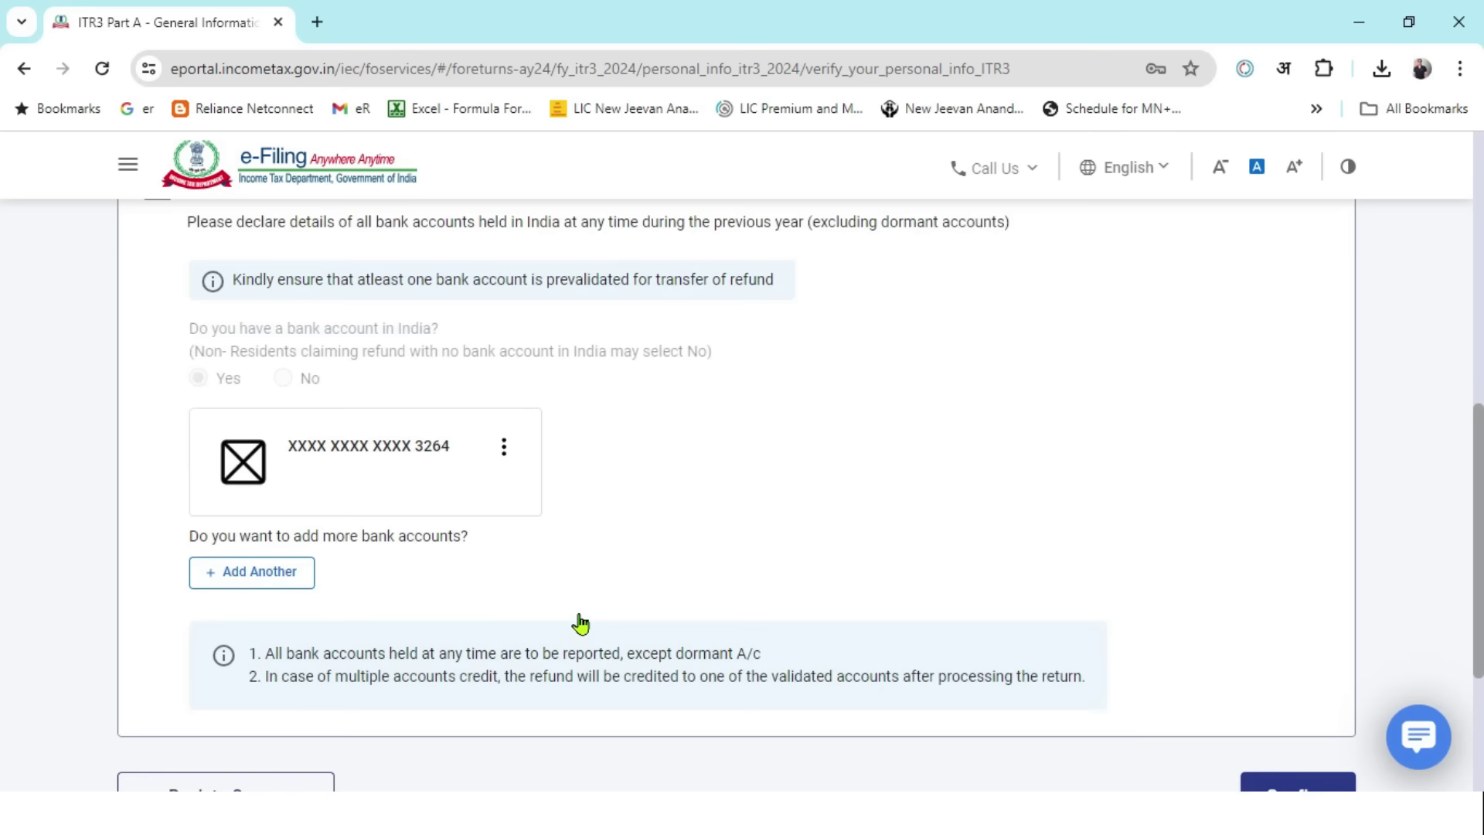
pyautogui.click(1268, 771)
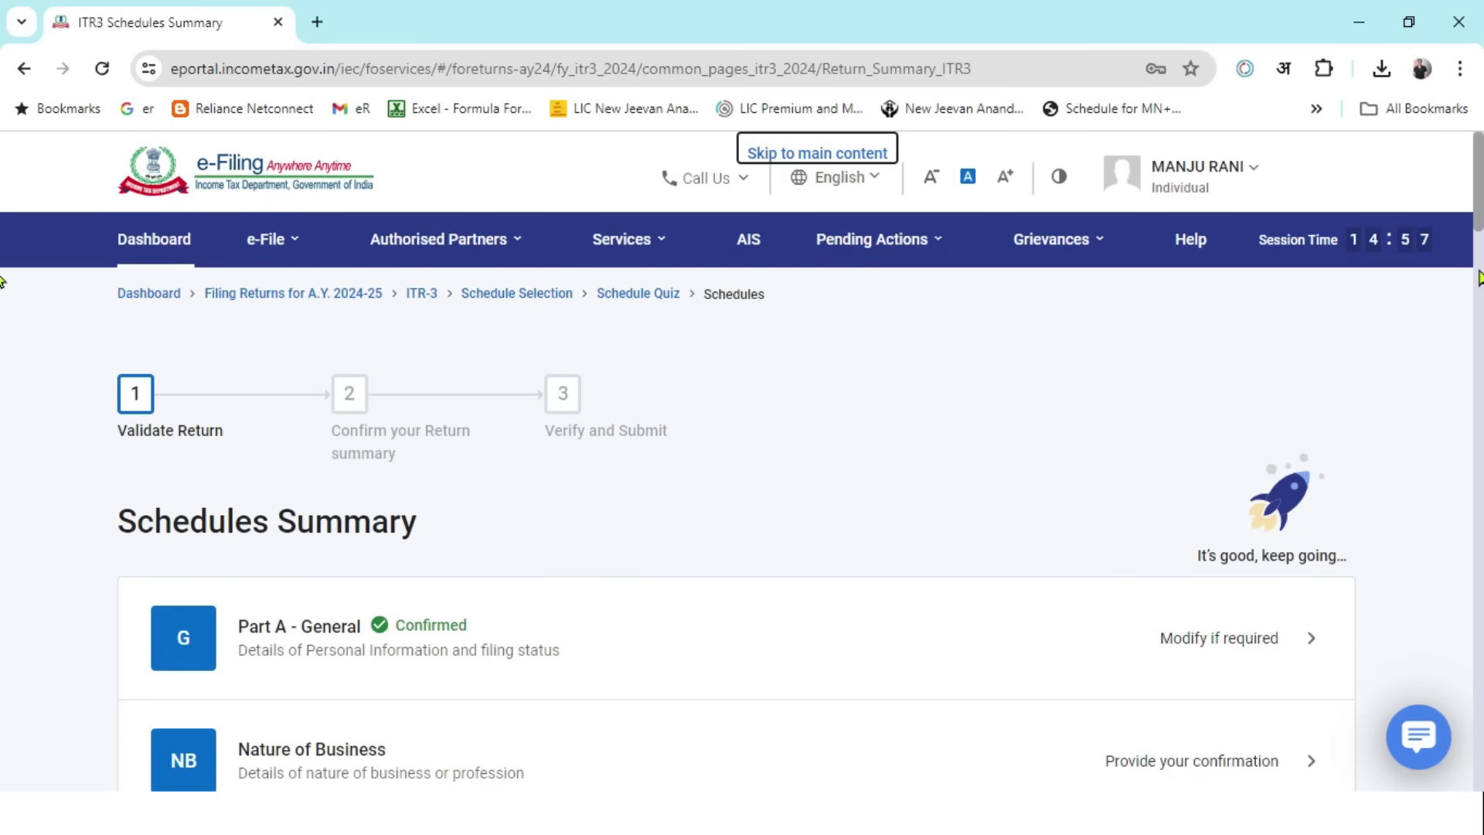
# - Open the Nature of Business schedule and start a new entry with the code "13010 - Investment activities"
pyautogui.scroll(-4, 1, 232)
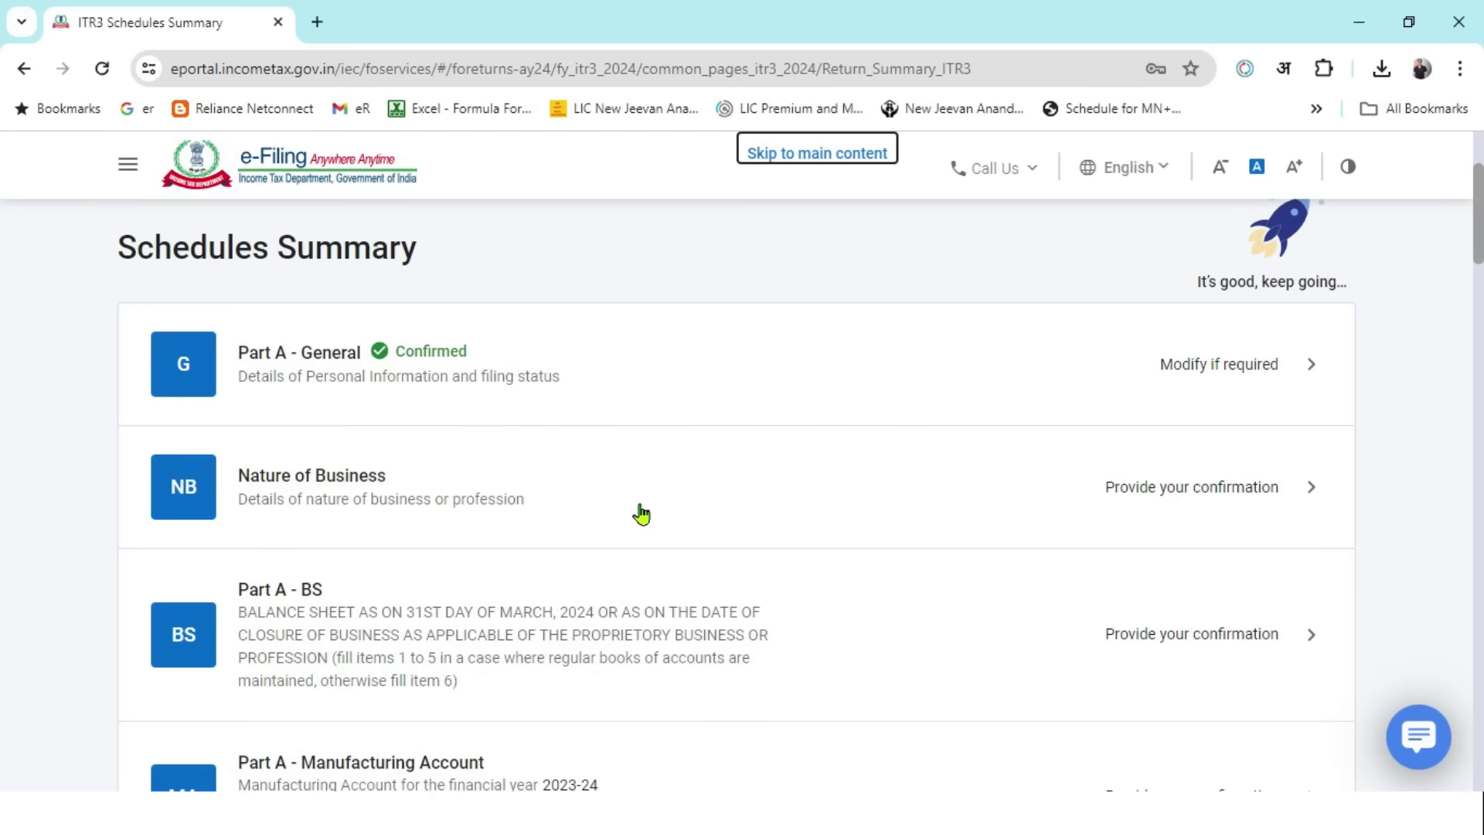
pyautogui.click(1230, 492)
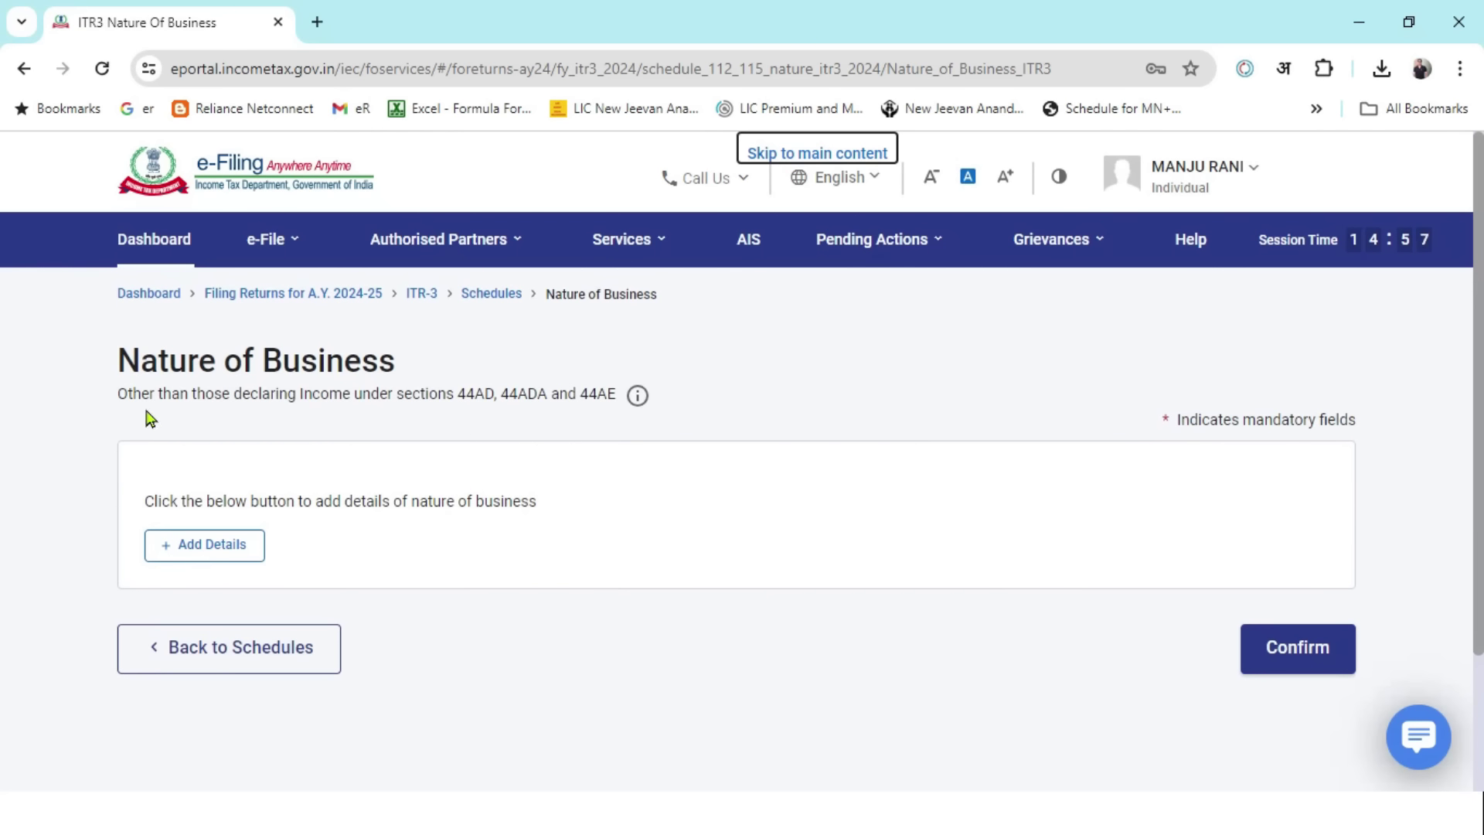
pyautogui.moveTo(136, 403); pyautogui.dragTo(497, 414)
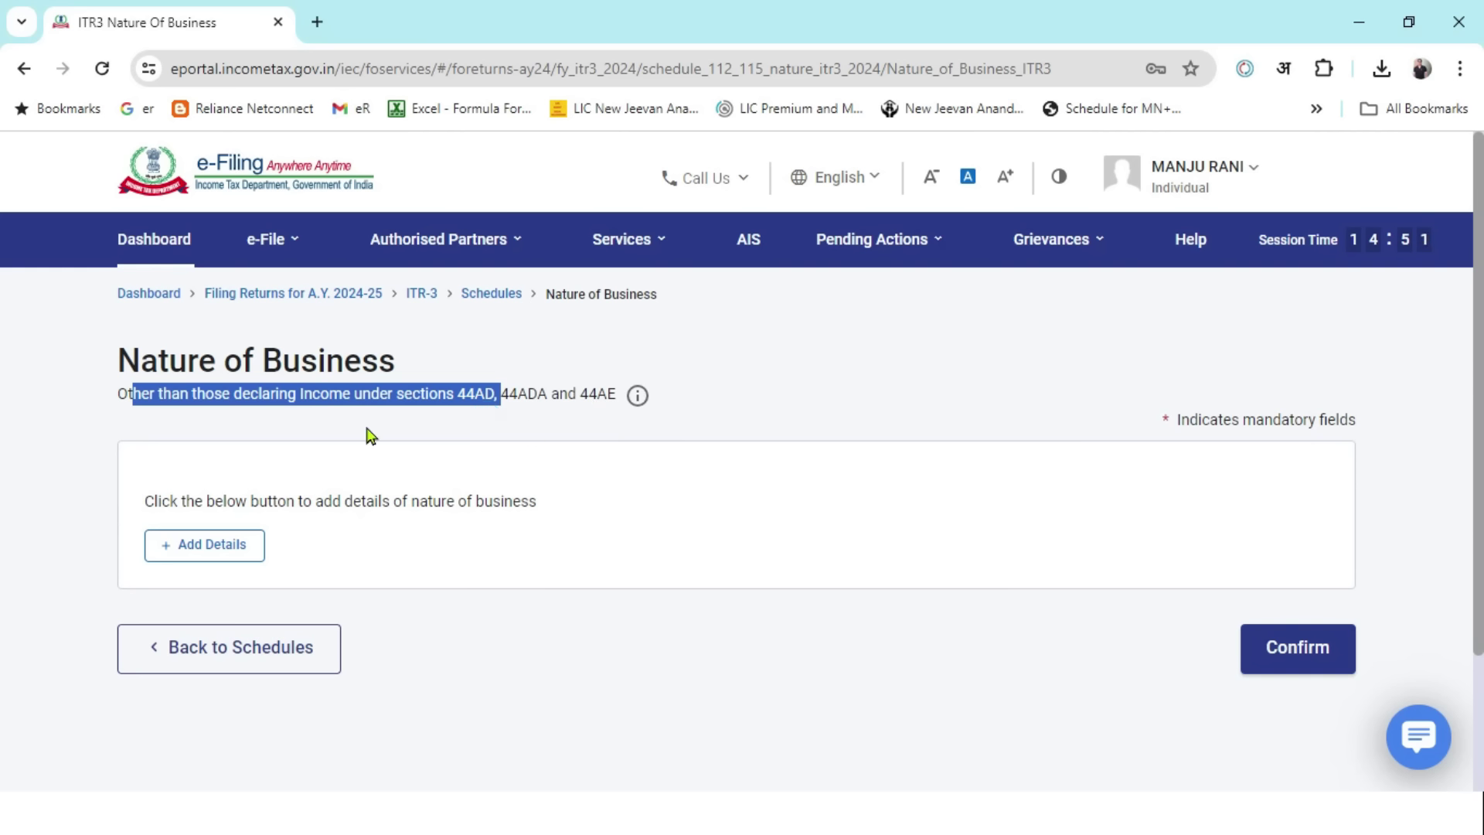
pyautogui.click(240, 555)
pyautogui.scroll(-2, 638, 568)
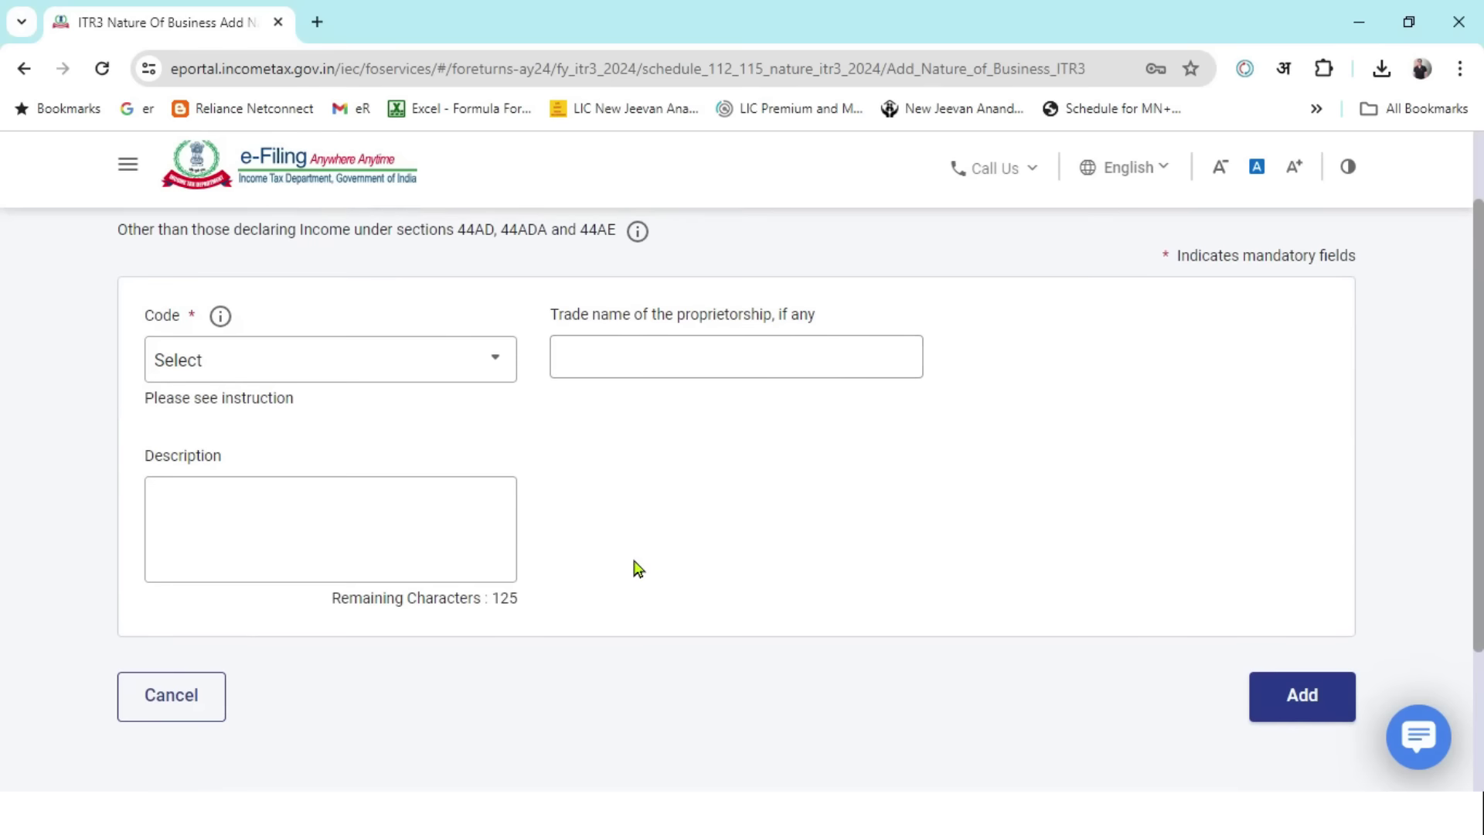
pyautogui.click(473, 358)
pyautogui.write('invest')
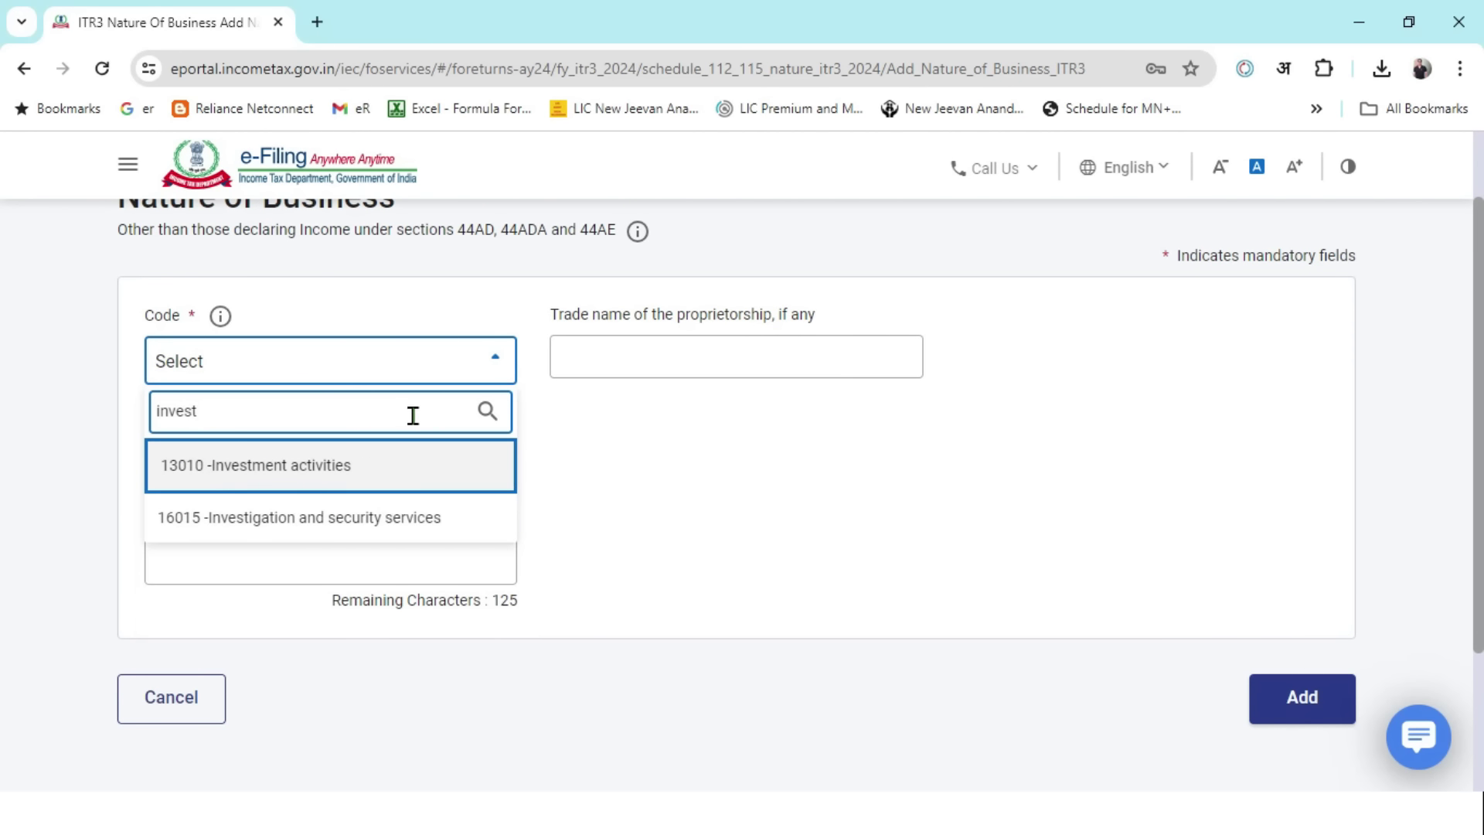
pyautogui.click(330, 469)
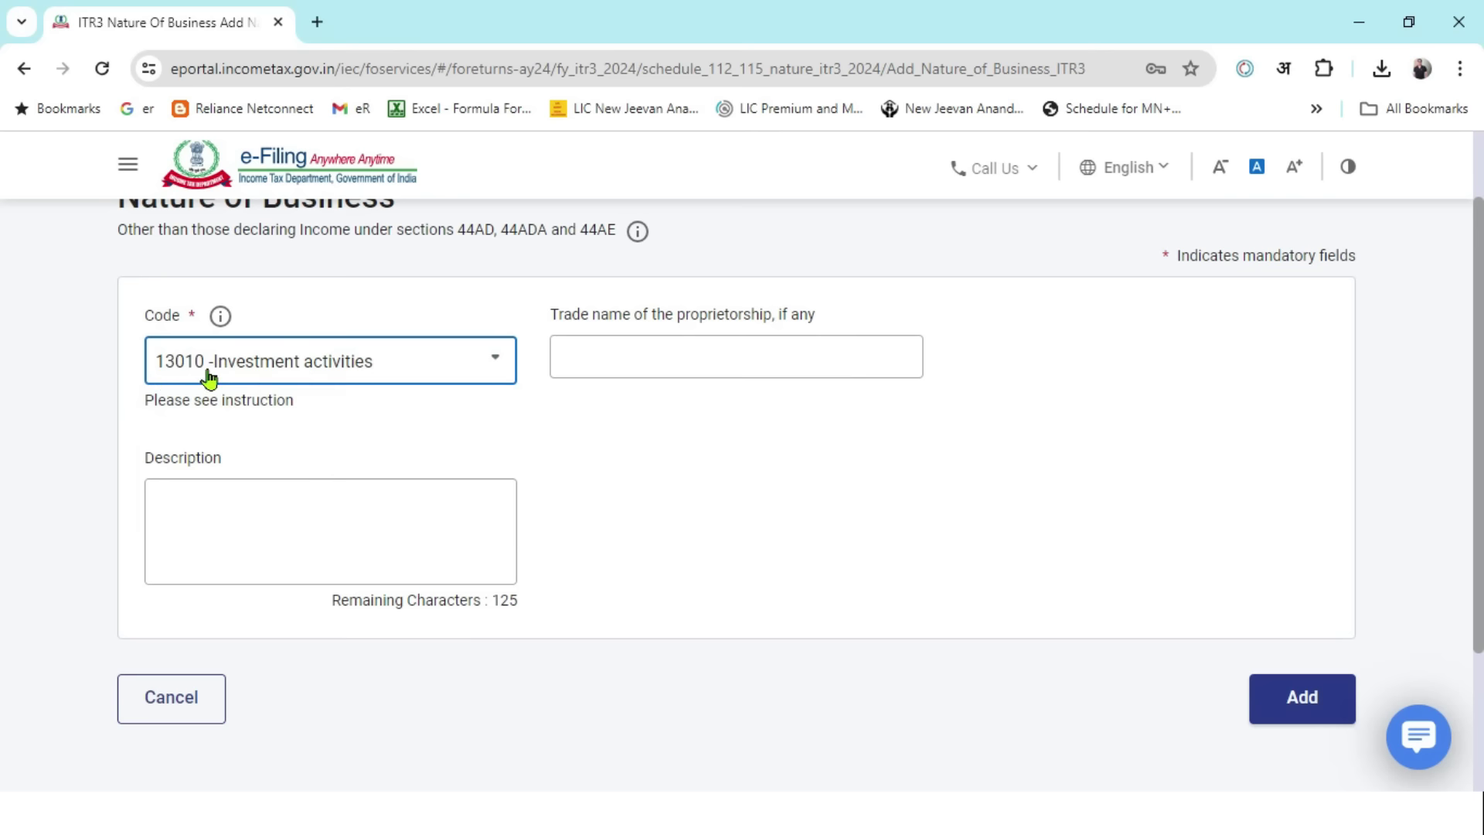
# - Enter the proprietorship's trade name and the description "Business from Intraday, Future and Option"
pyautogui.click(682, 357)
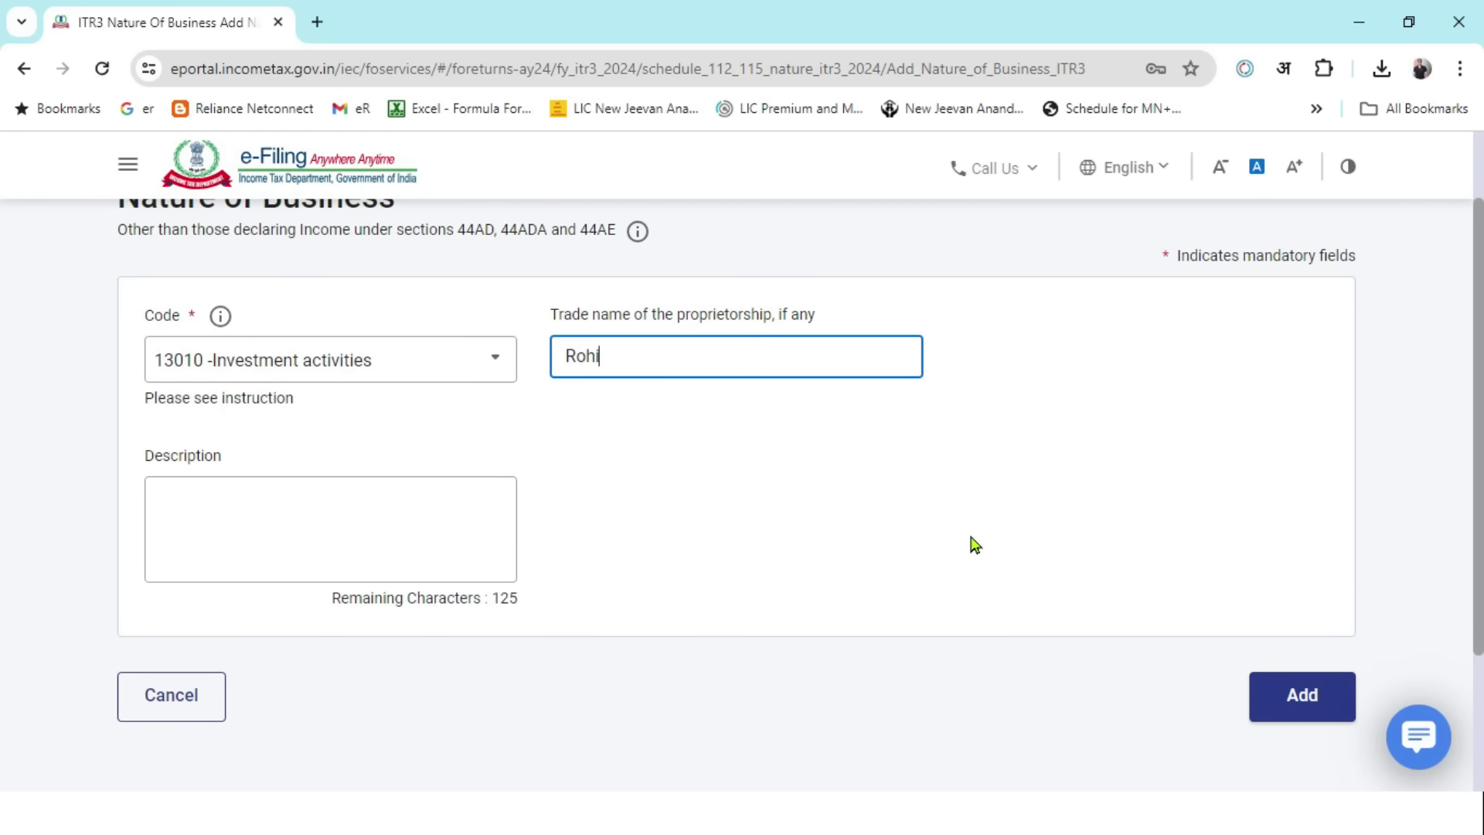
pyautogui.click(412, 511)
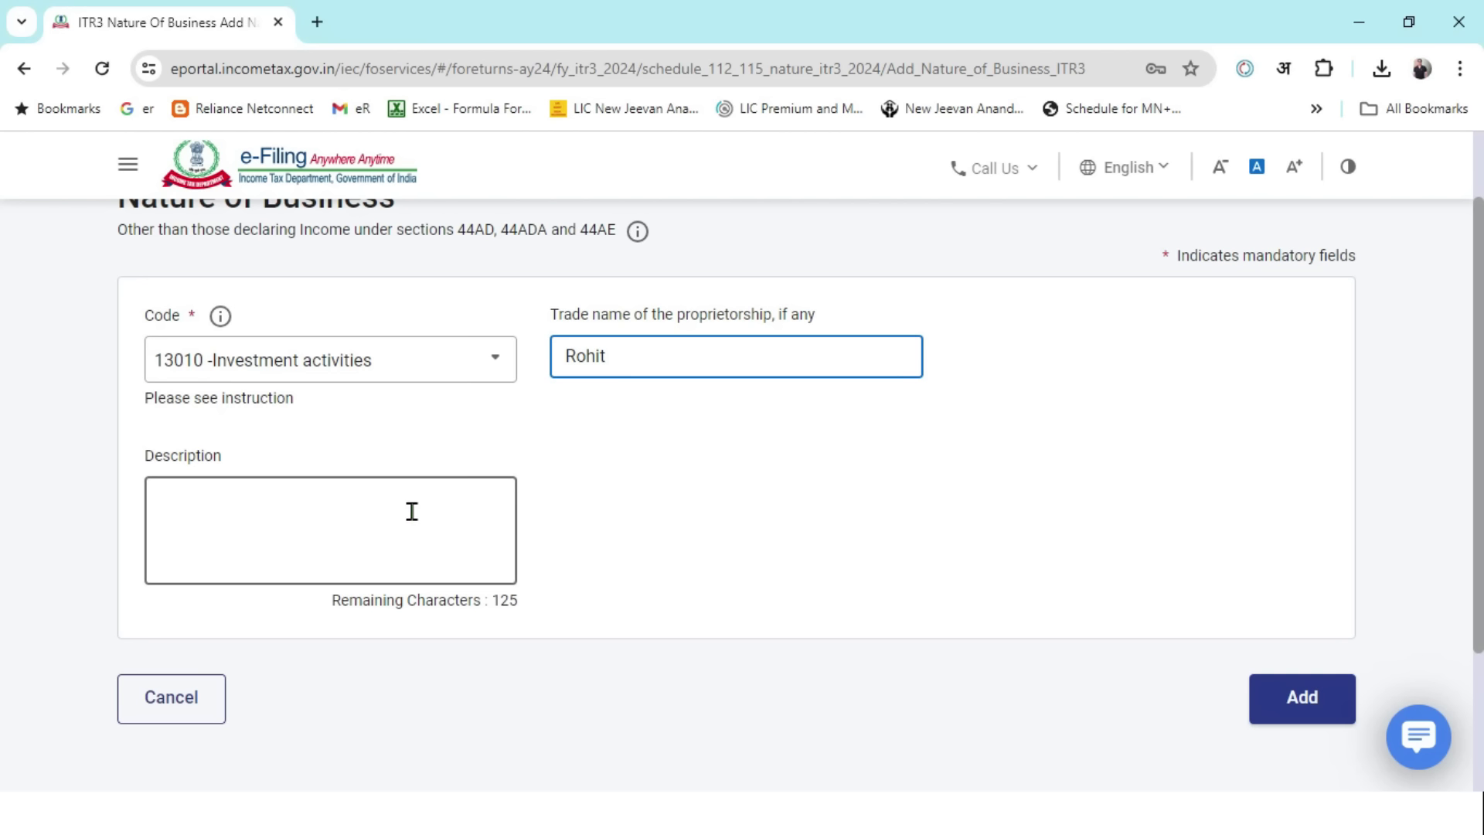
pyautogui.write('Business from Intraday')
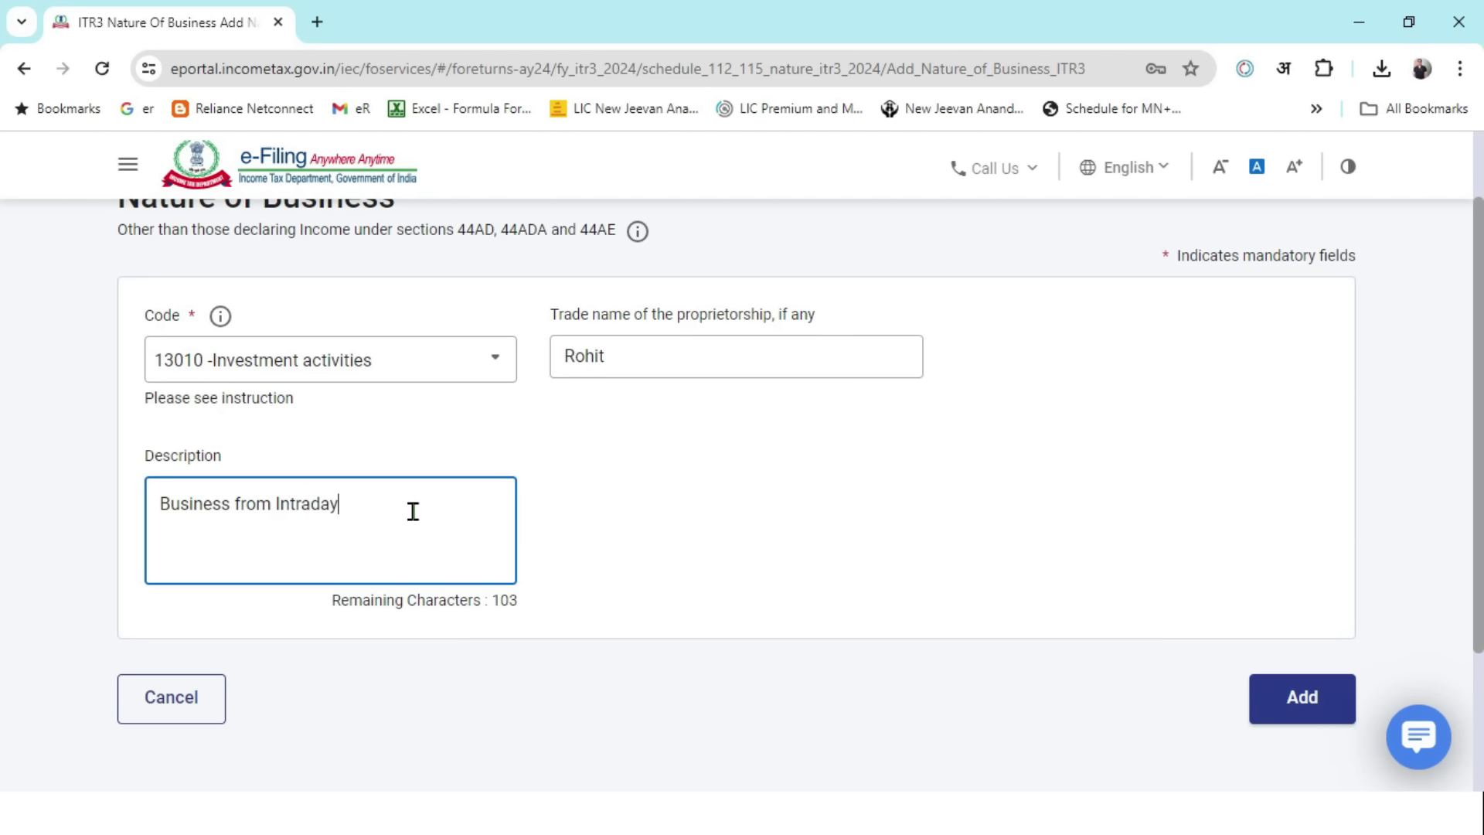
pyautogui.write(', Futu')
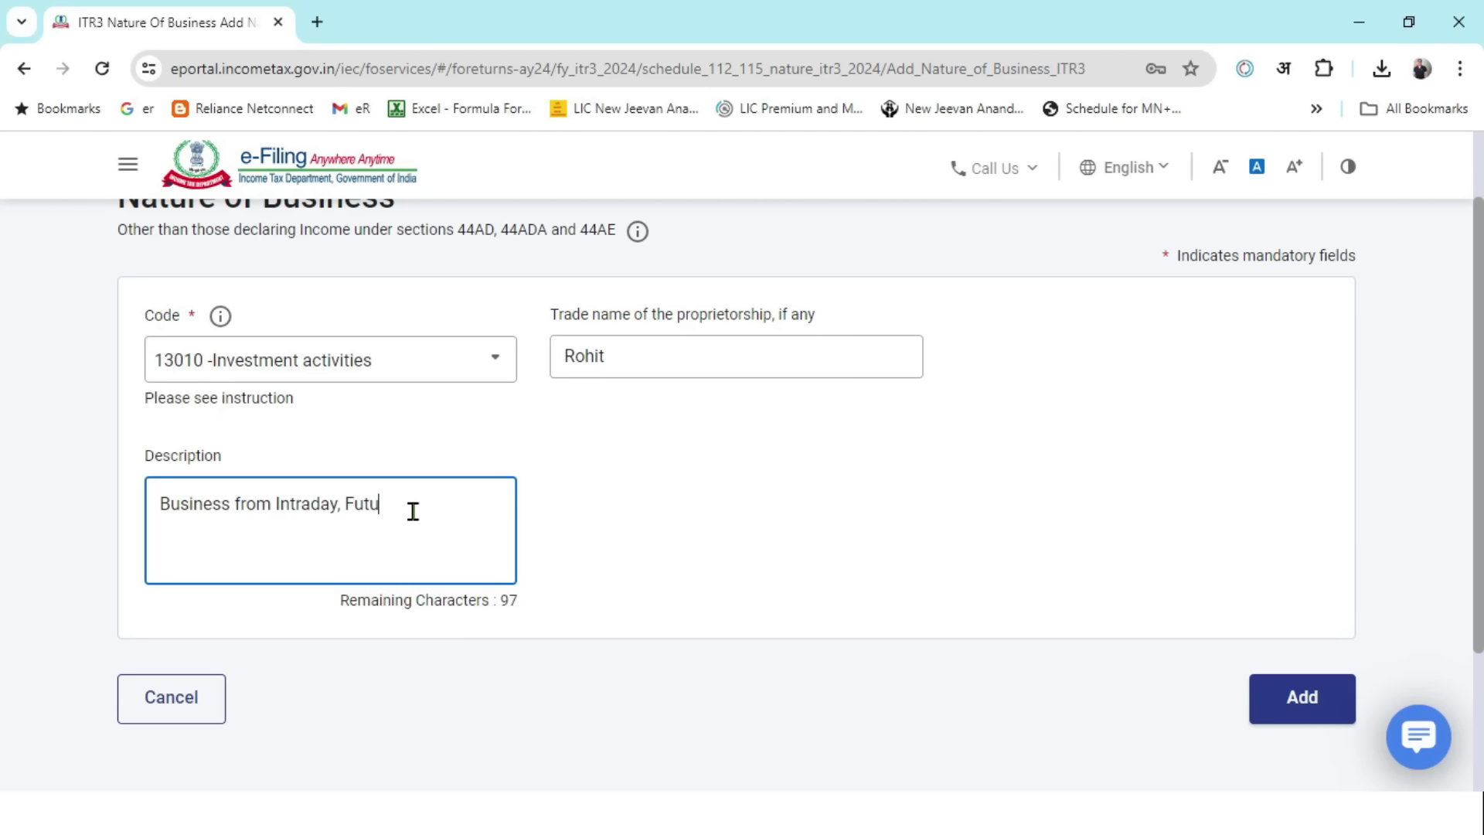
pyautogui.write(' amnd ')
pyautogui.write('nd Option')
pyautogui.click(798, 553)
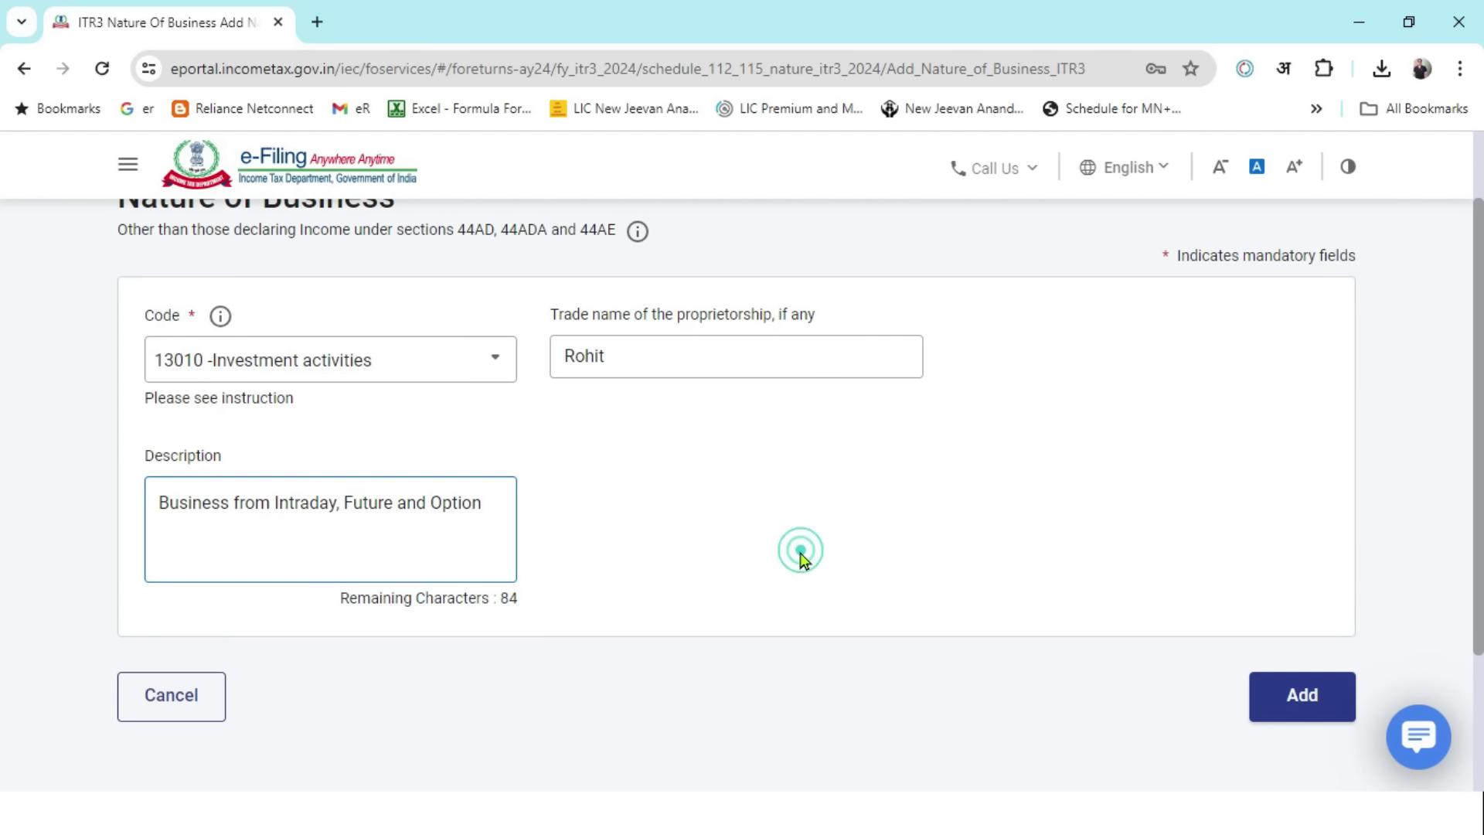
# - Add the business entry to the list and confirm the Nature of Business schedule
pyautogui.click(1321, 701)
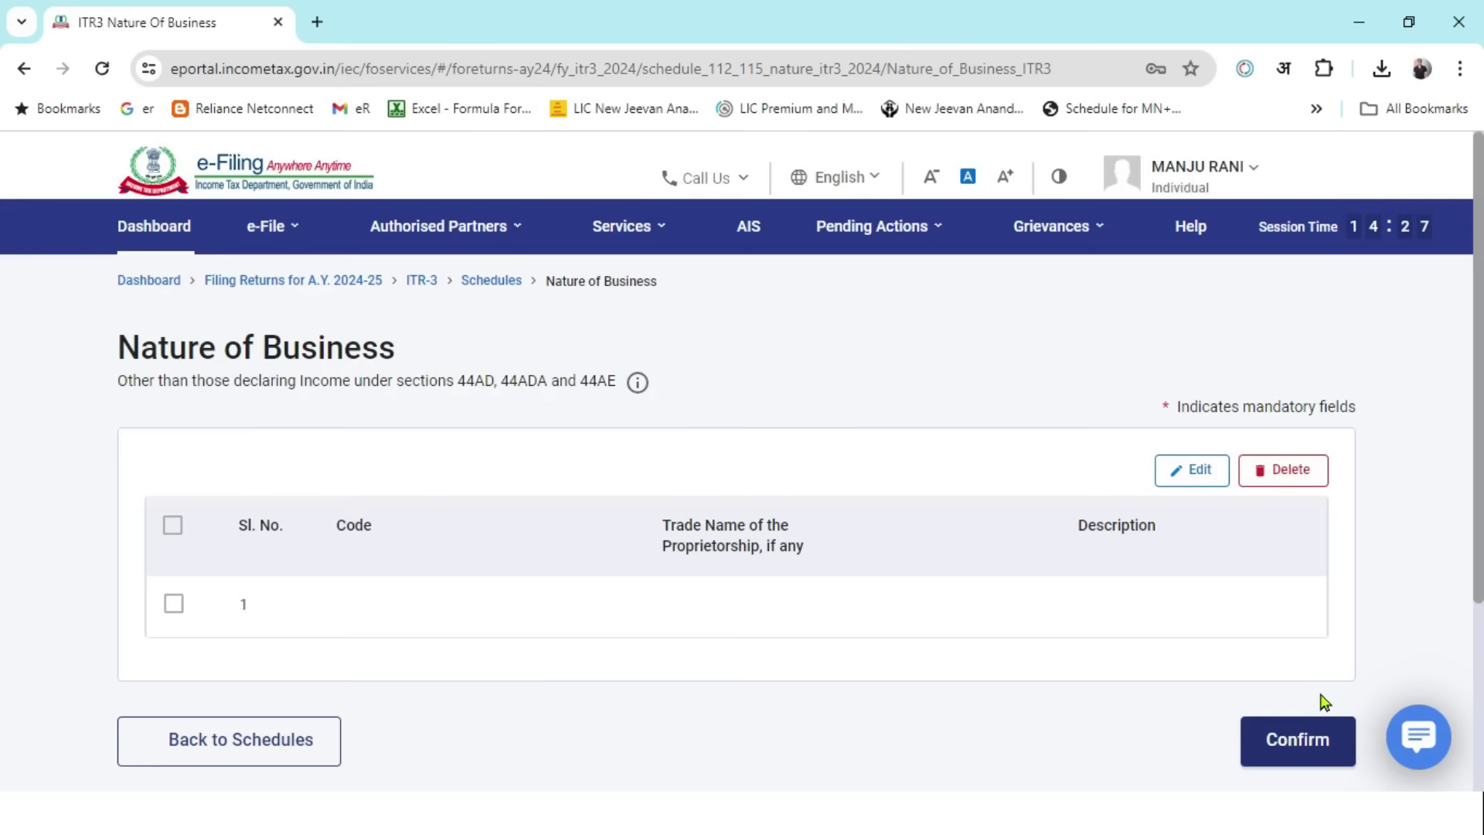
pyautogui.scroll(-2, 815, 481)
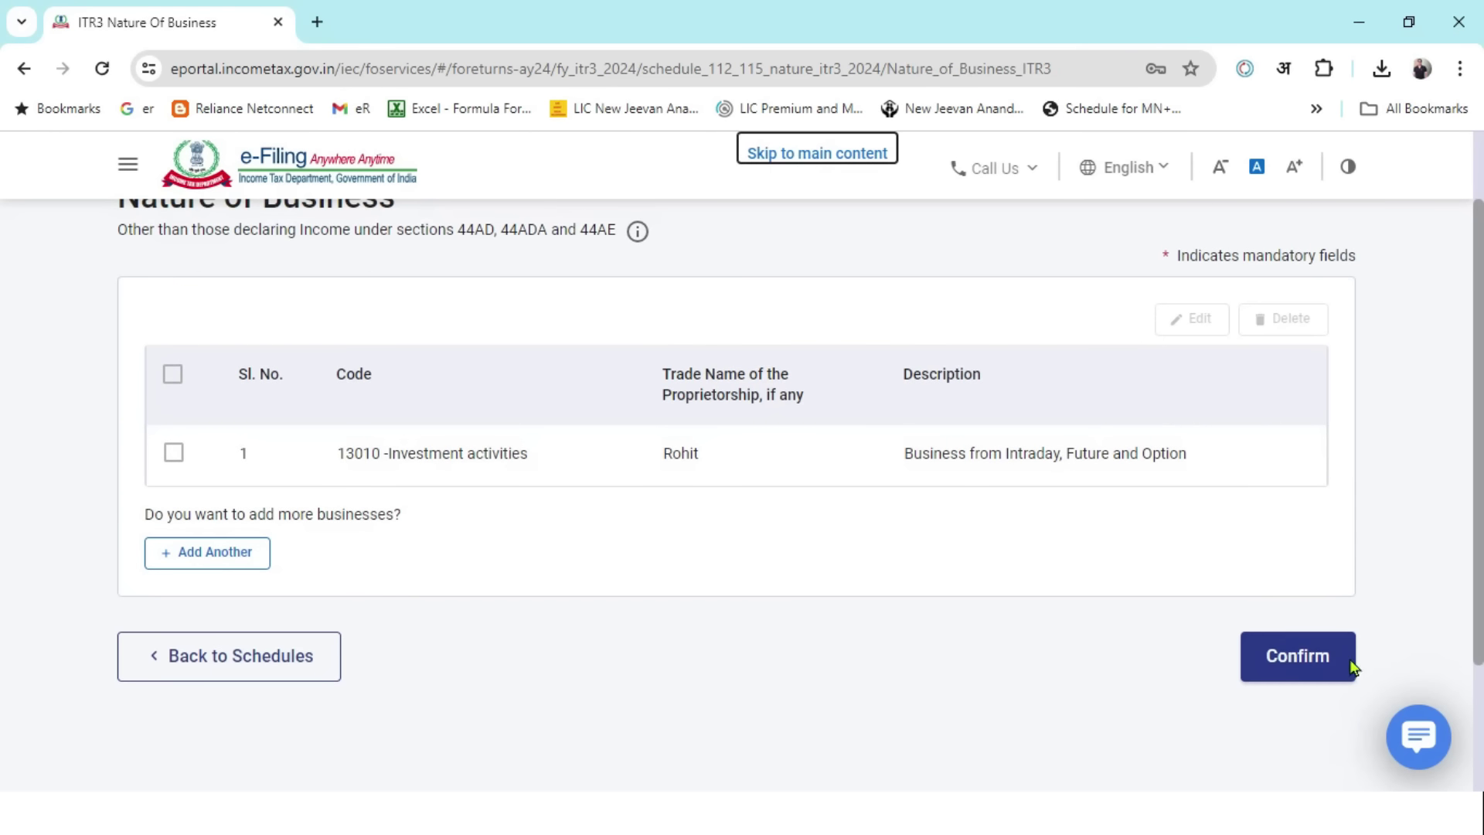
pyautogui.click(1298, 662)
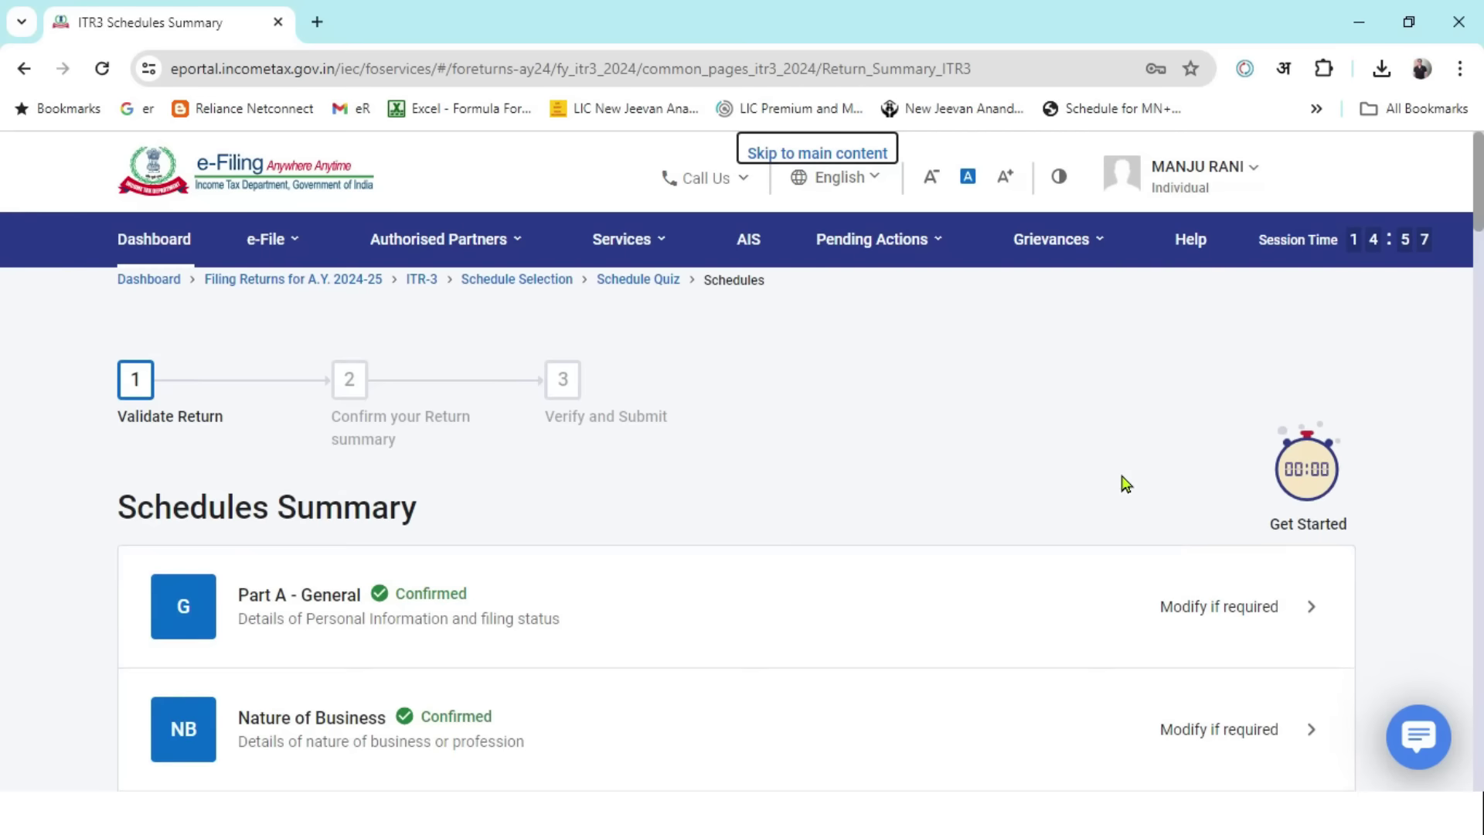
# - Open Part A - Manufacturing Account and confirm it without entering any amounts
pyautogui.scroll(-1, 1005, 464)
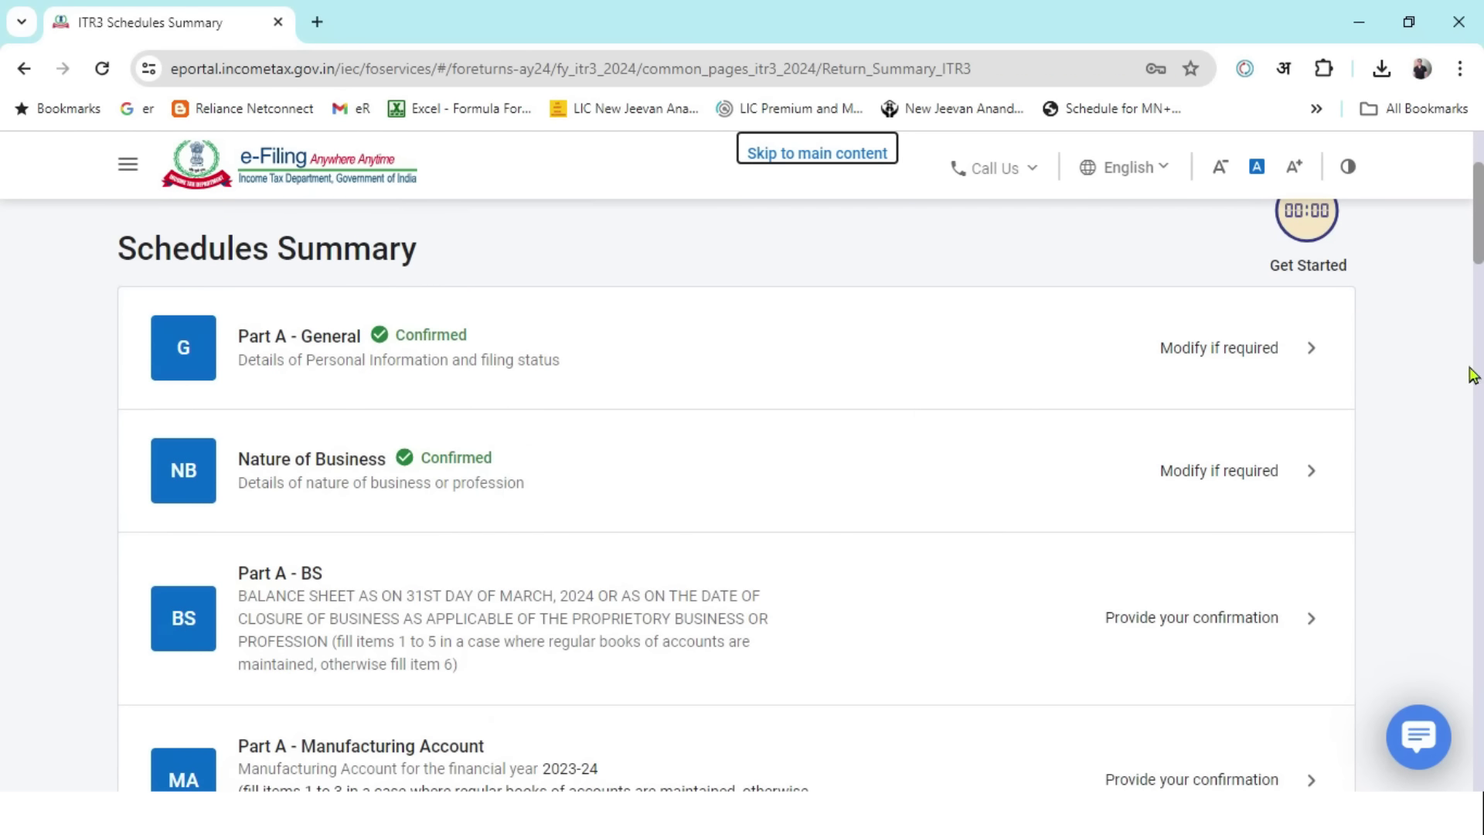
pyautogui.scroll(-3, 3, 267)
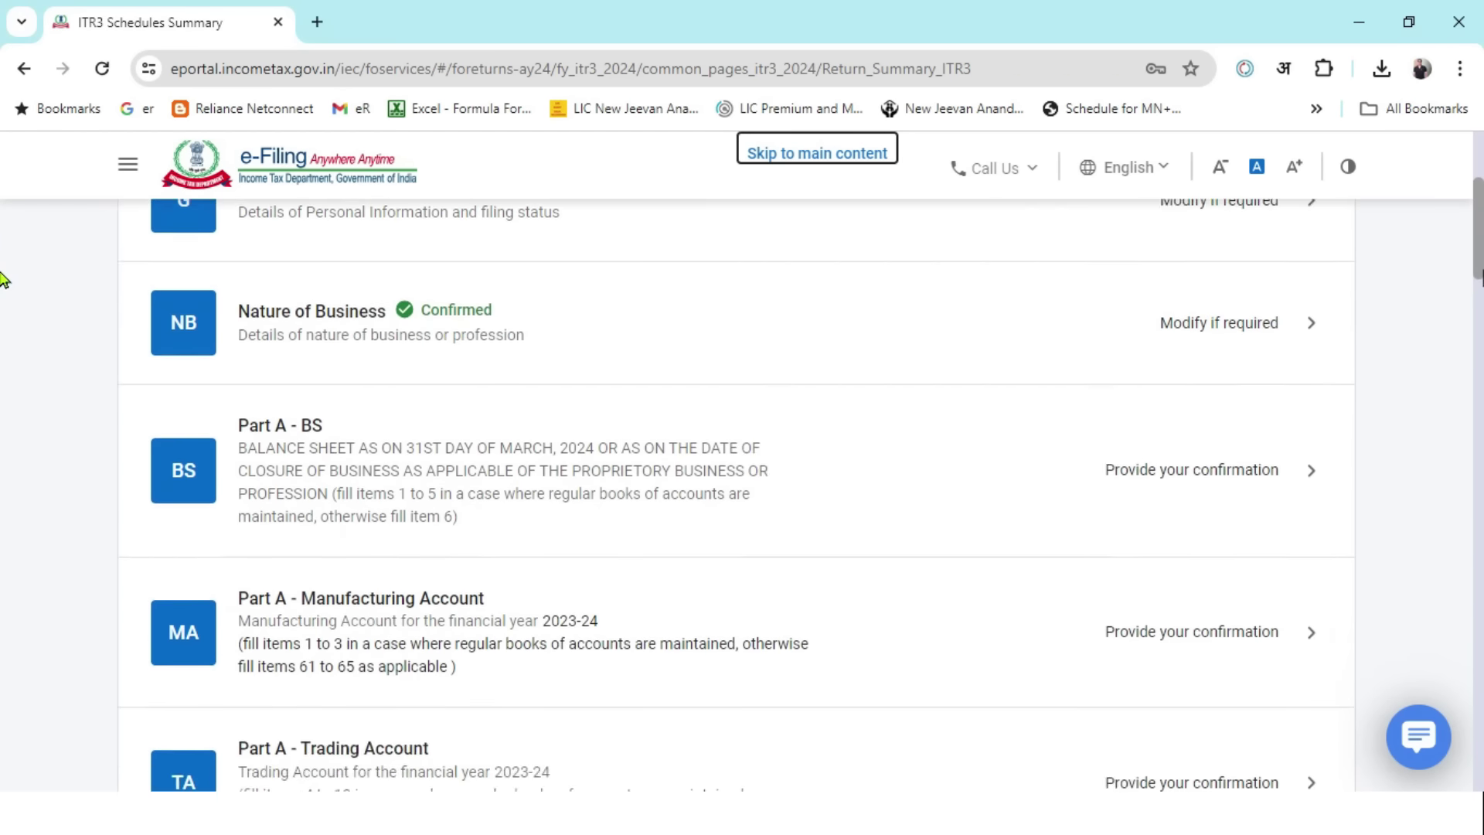
pyautogui.scroll(-1, 3, 297)
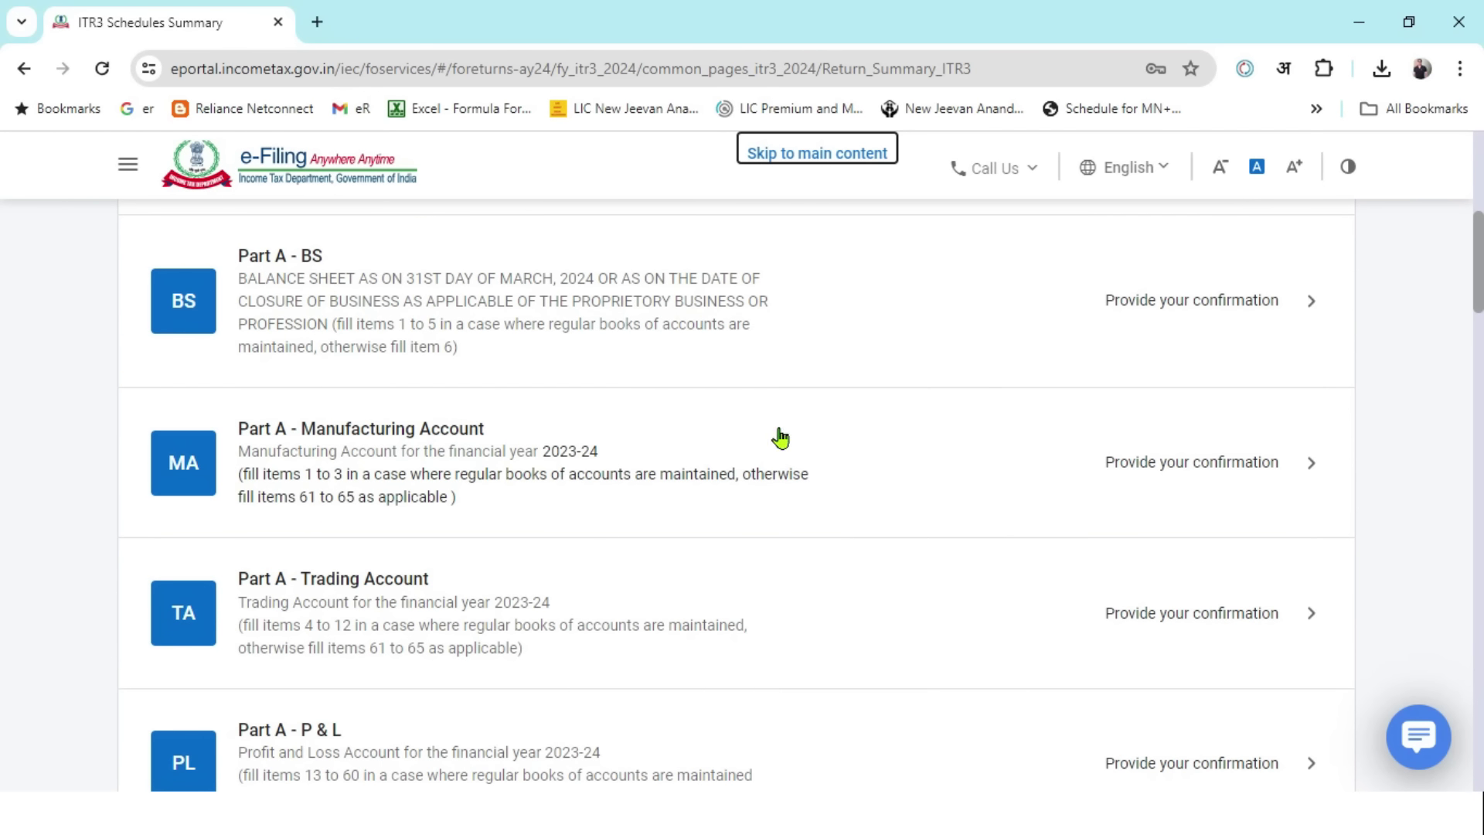
pyautogui.click(826, 475)
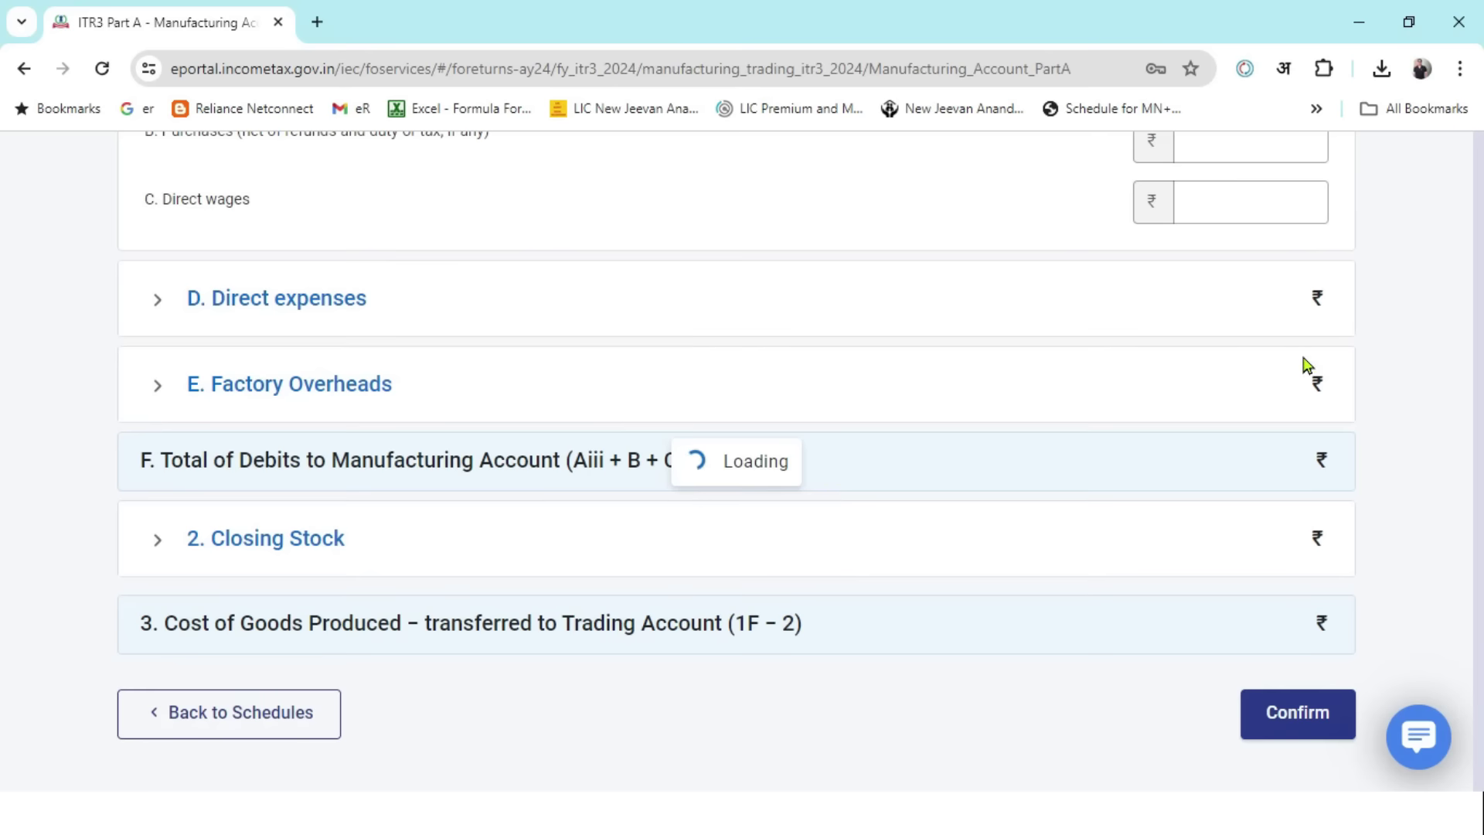
pyautogui.scroll(-10, 1255, 344)
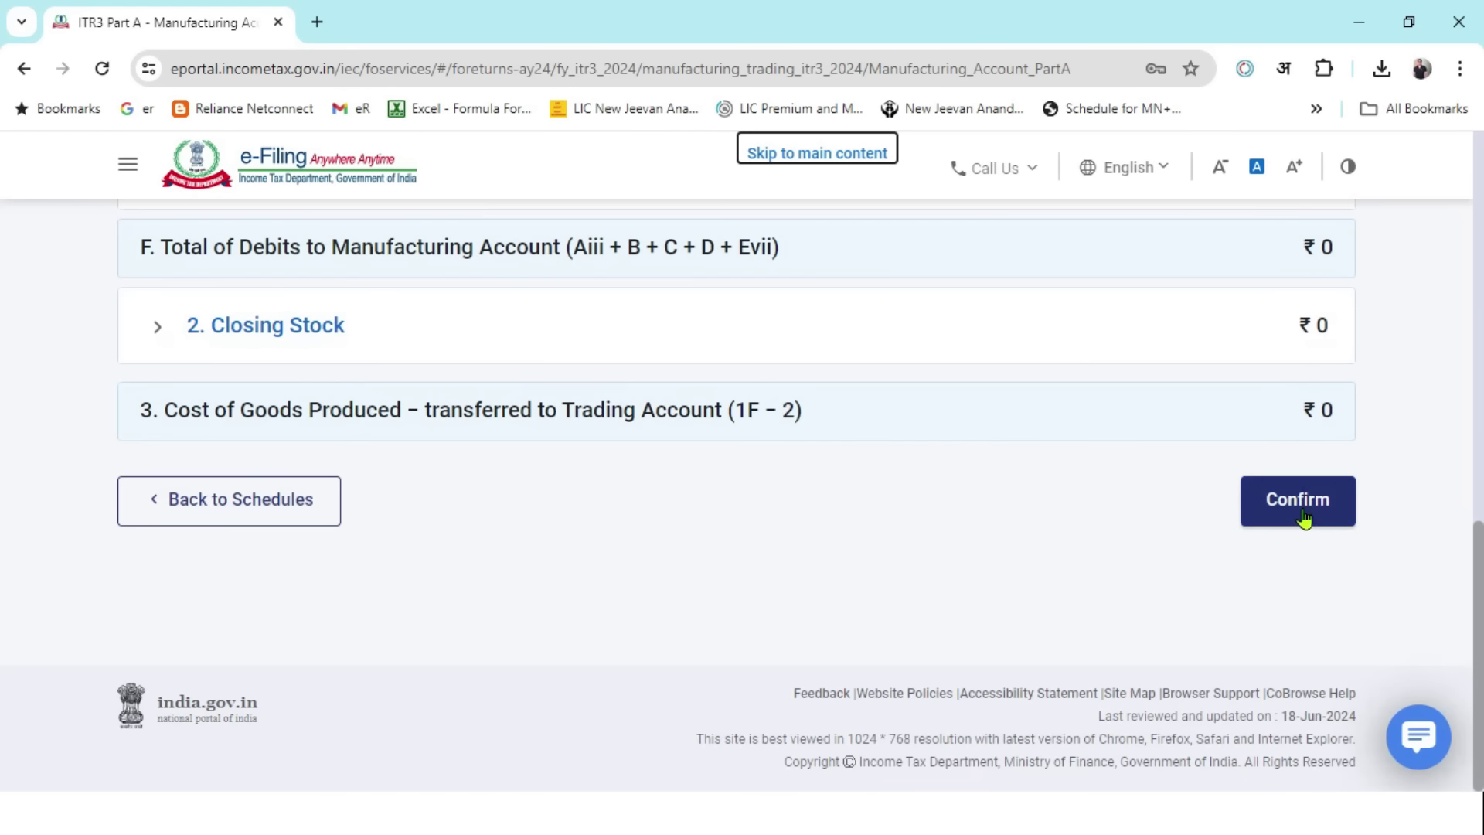
pyautogui.click(1299, 501)
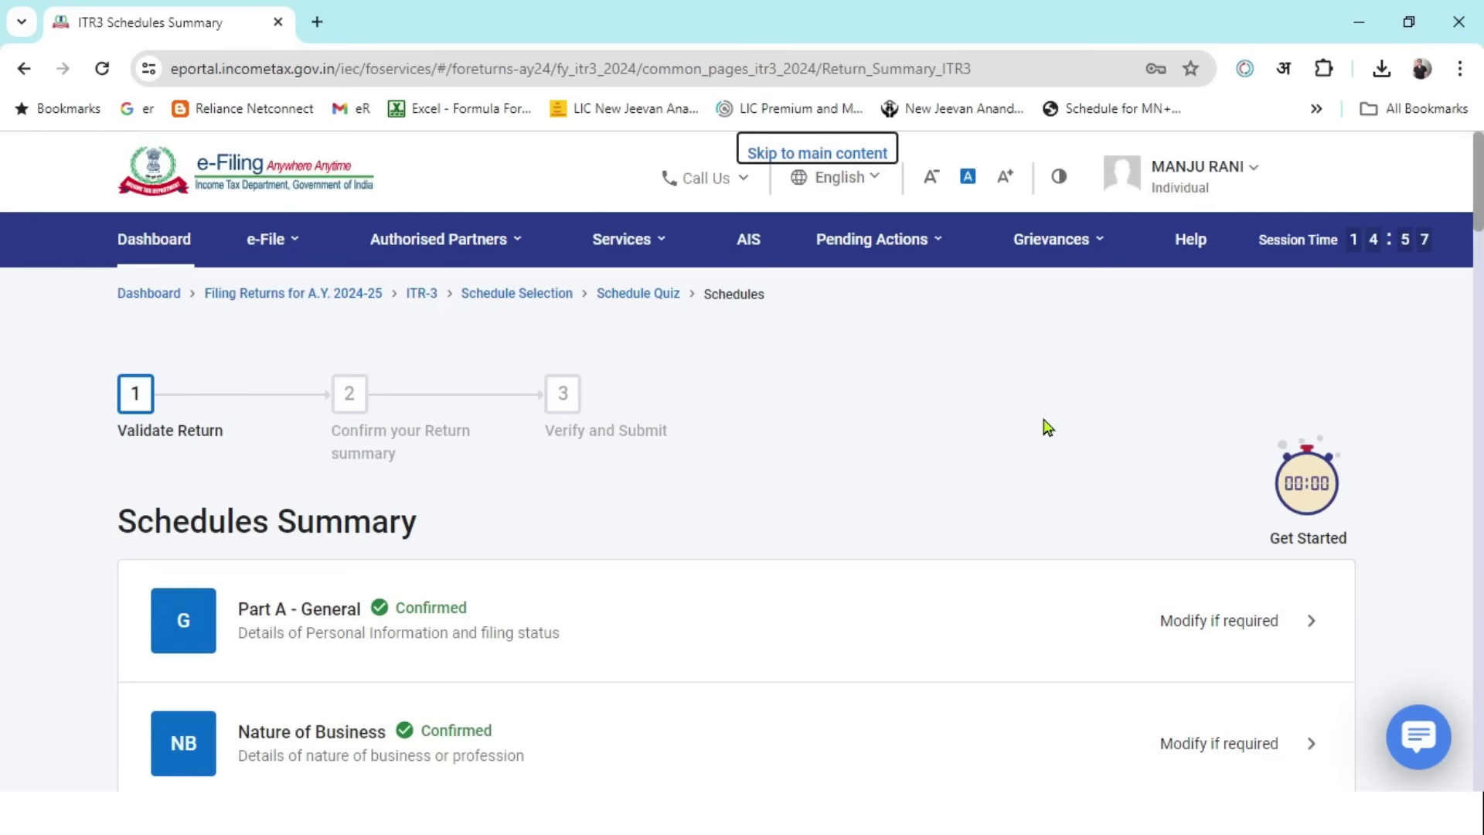
# - Review the remaining Part A schedules, switch to the ITR-3 workbook in Excel, and examine the turnover and profit table on the Summary sheet
pyautogui.scroll(-7, 1047, 428)
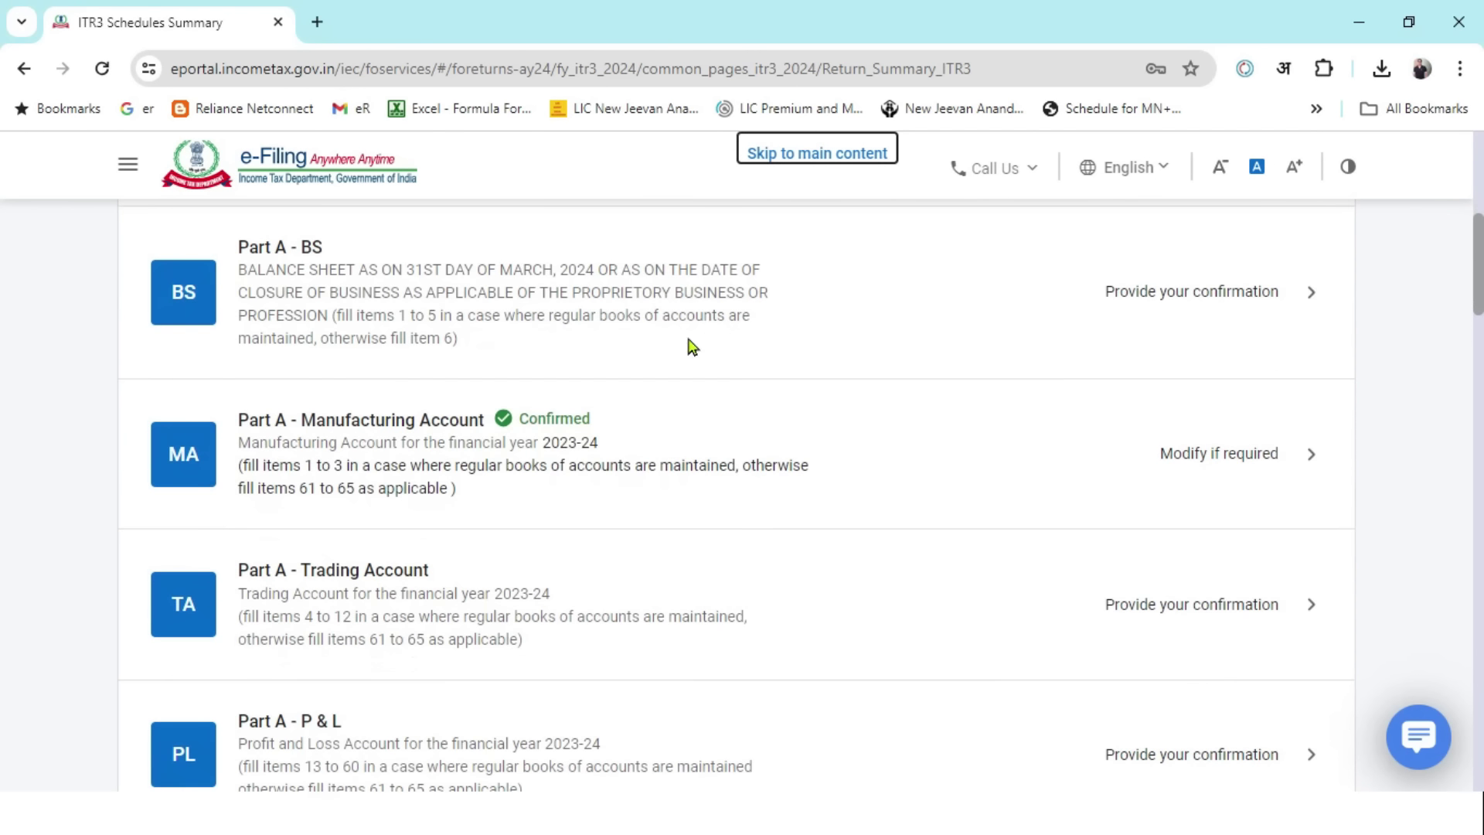
pyautogui.scroll(-3, 594, 325)
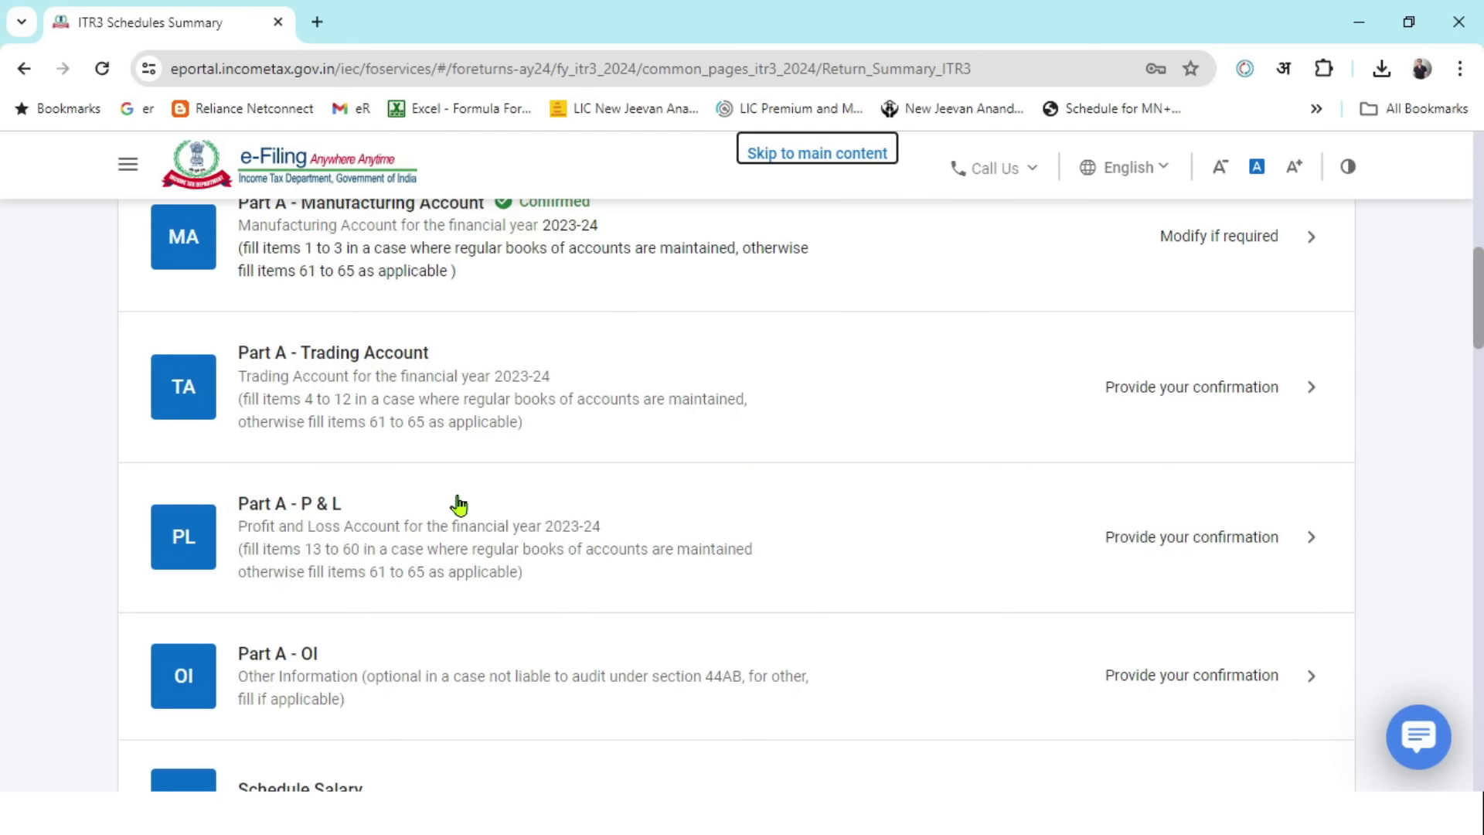
pyautogui.scroll(2, 475, 513)
pyautogui.hotkey('alt', 'Tab')
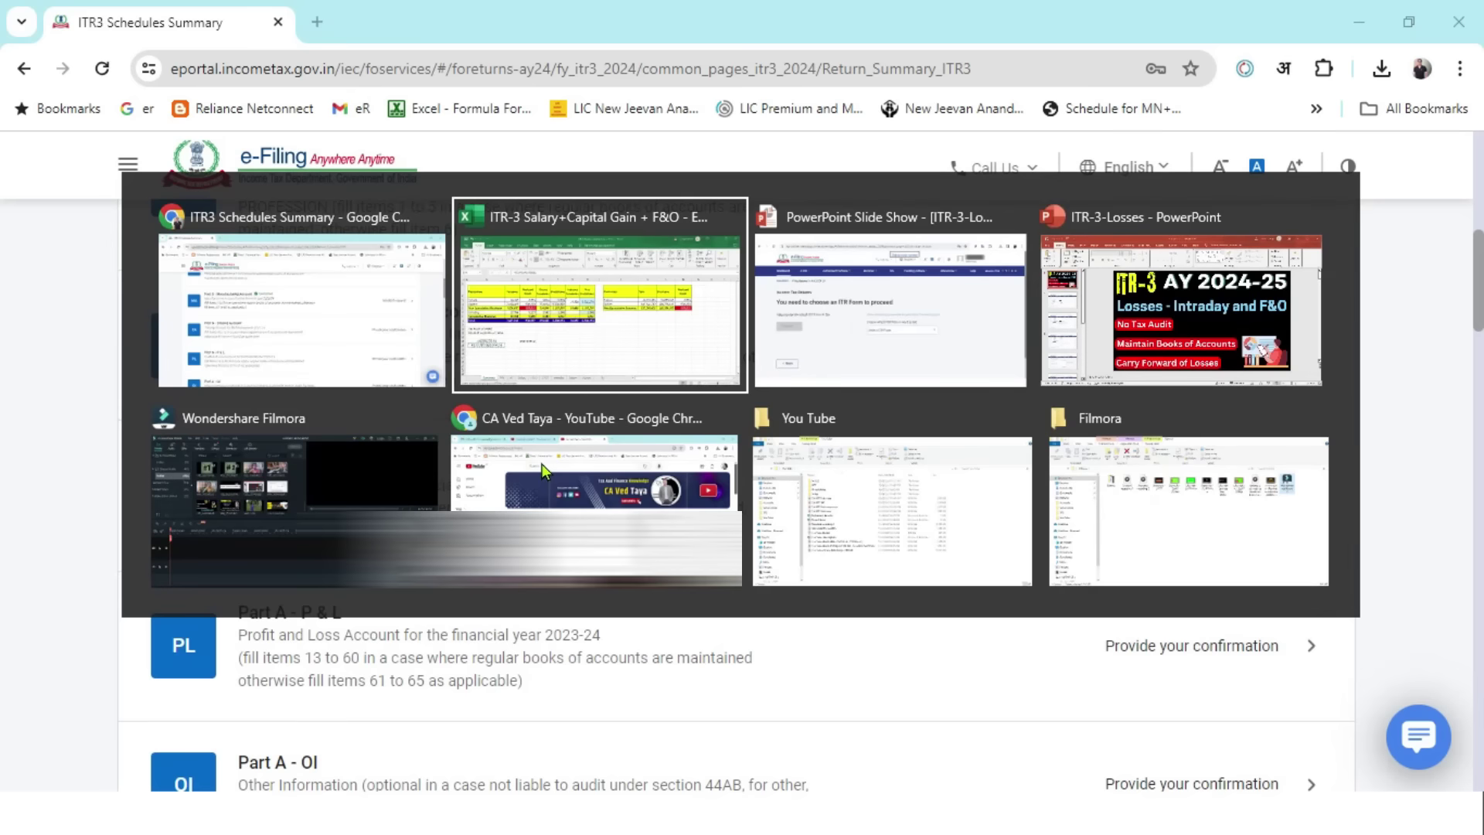
pyautogui.click(358, 557)
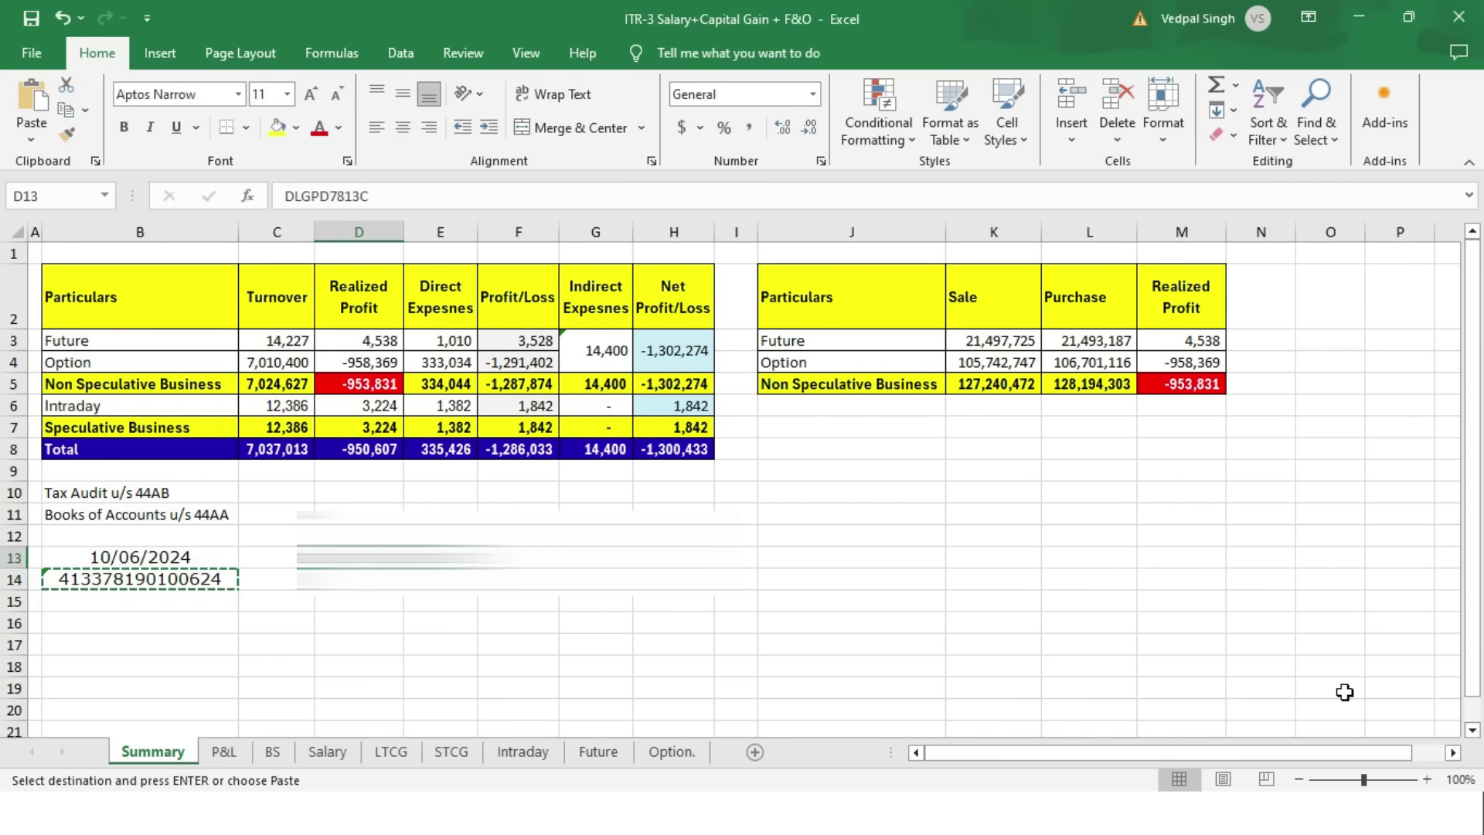
pyautogui.press('Escape')
pyautogui.click(117, 315)
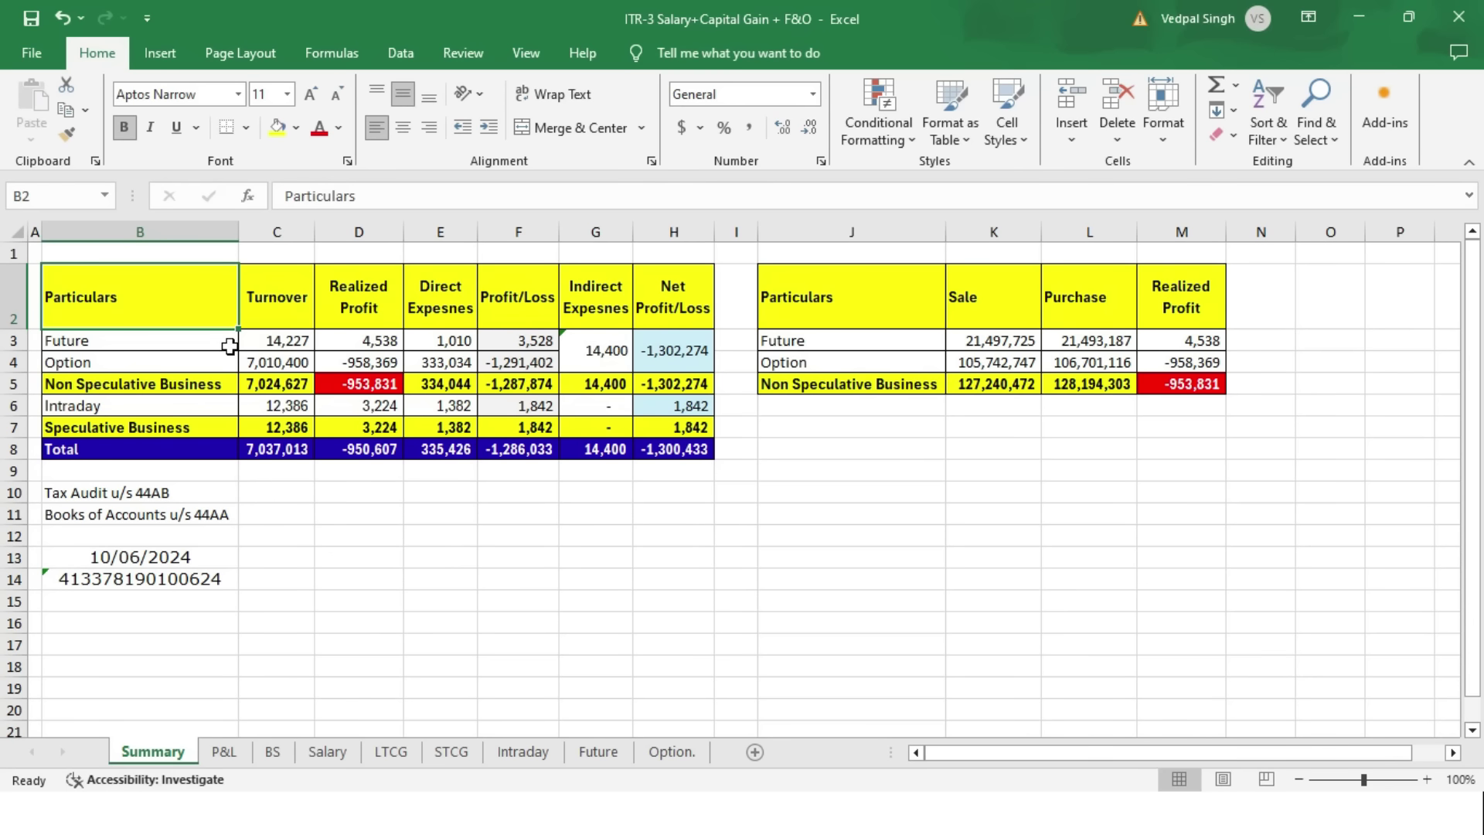
# - Check the Future, Option and Non Speculative Business turnover cells in the Summary table
pyautogui.click(270, 341)
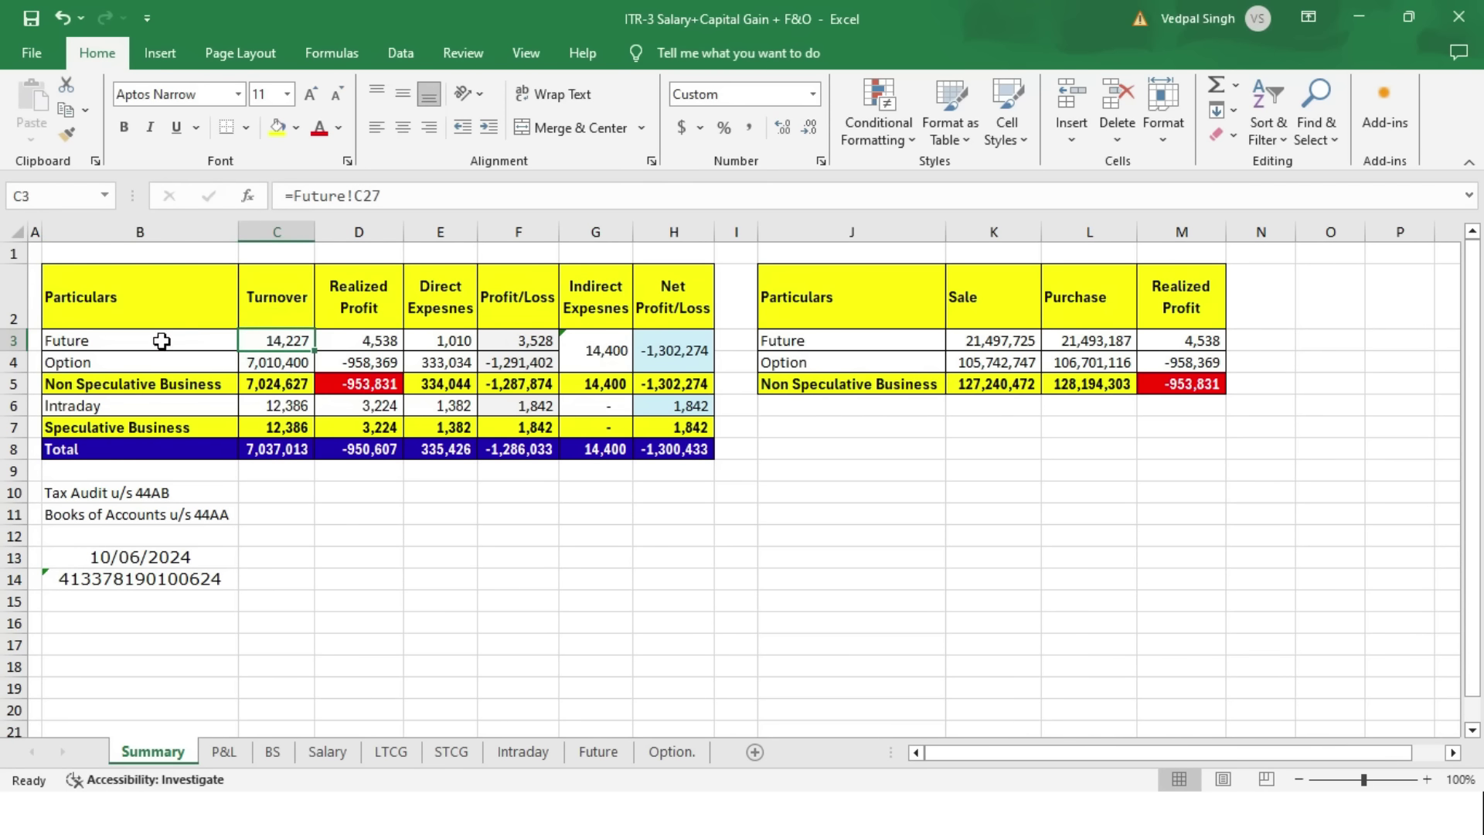
pyautogui.click(263, 364)
pyautogui.click(279, 383)
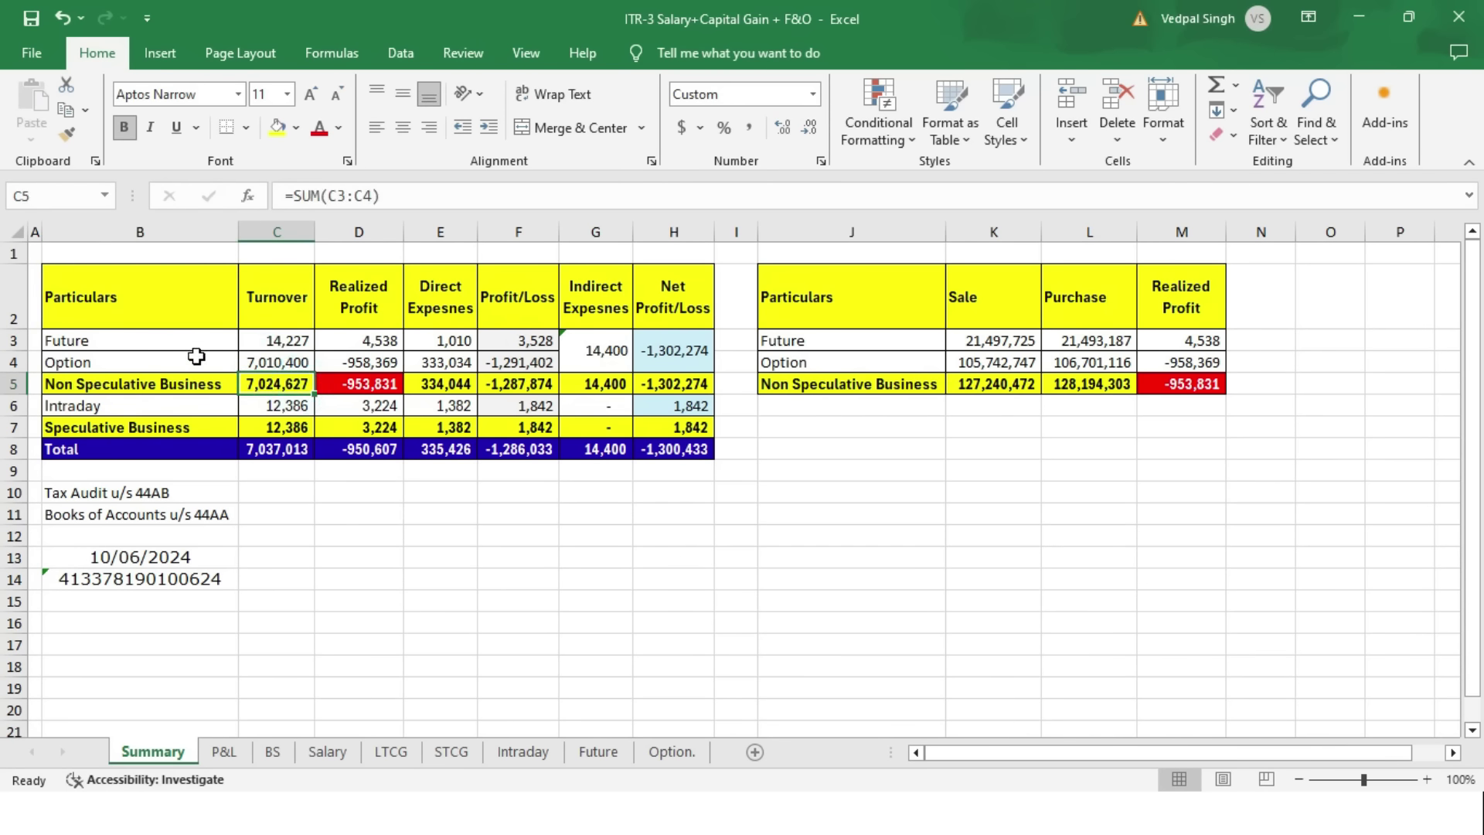
pyautogui.moveTo(193, 342); pyautogui.dragTo(200, 371)
# - Change the label in B5 to "Non Speculative Business/ Normal Business" and widen column B to fit it
pyautogui.click(201, 380)
pyautogui.click(490, 196)
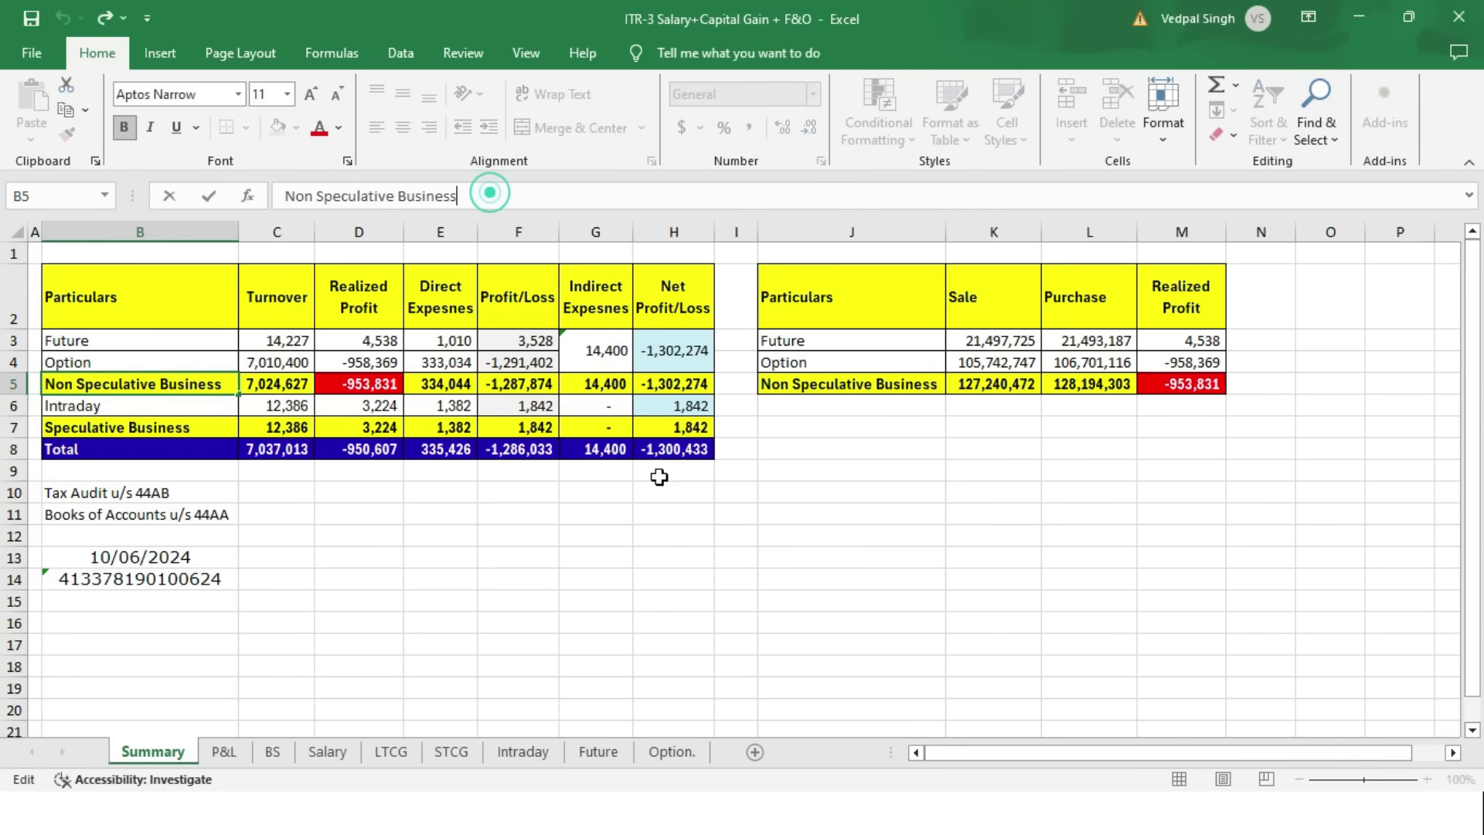
pyautogui.write('/ Normal')
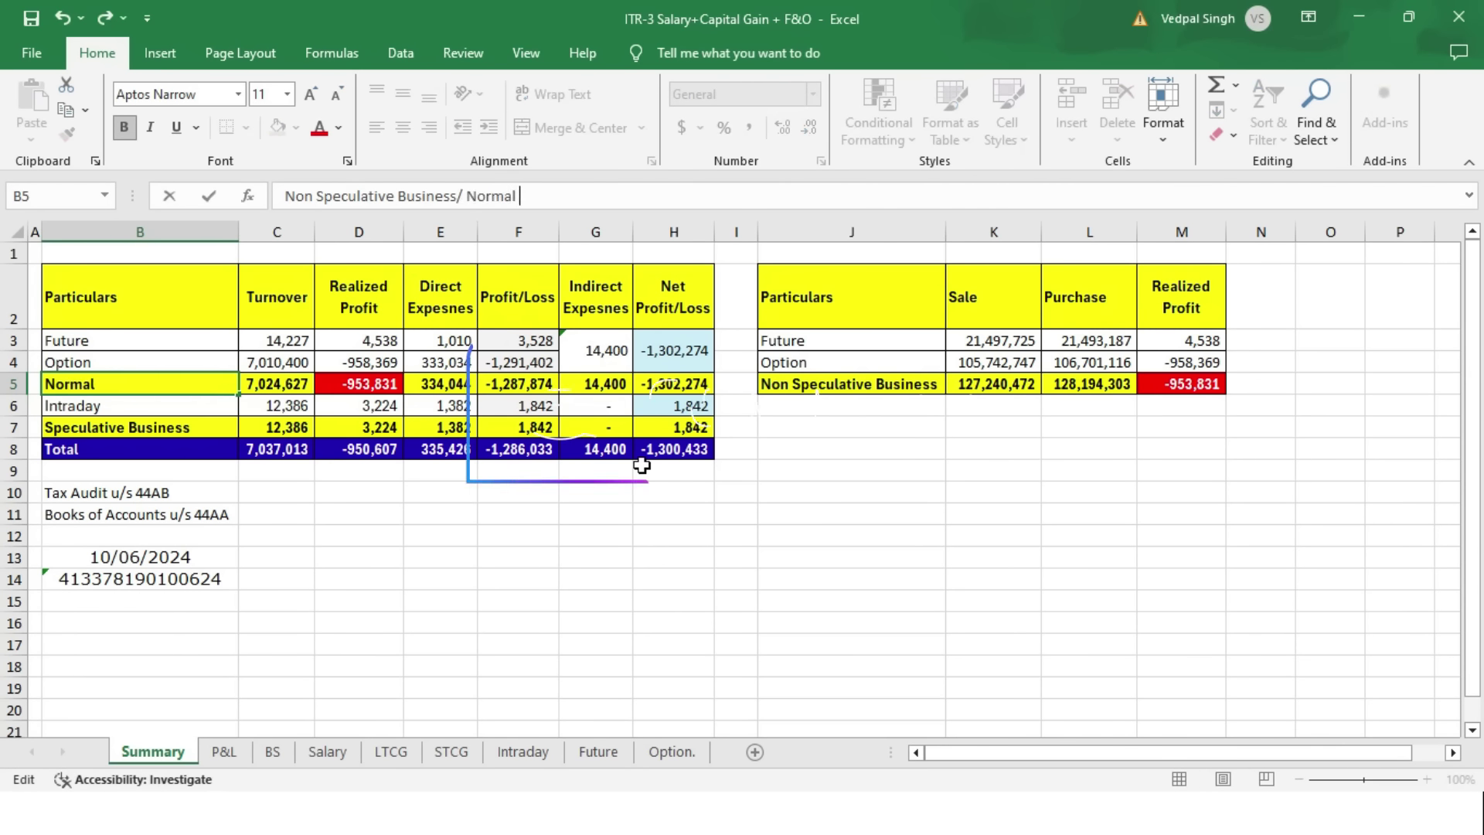
pyautogui.write('B')
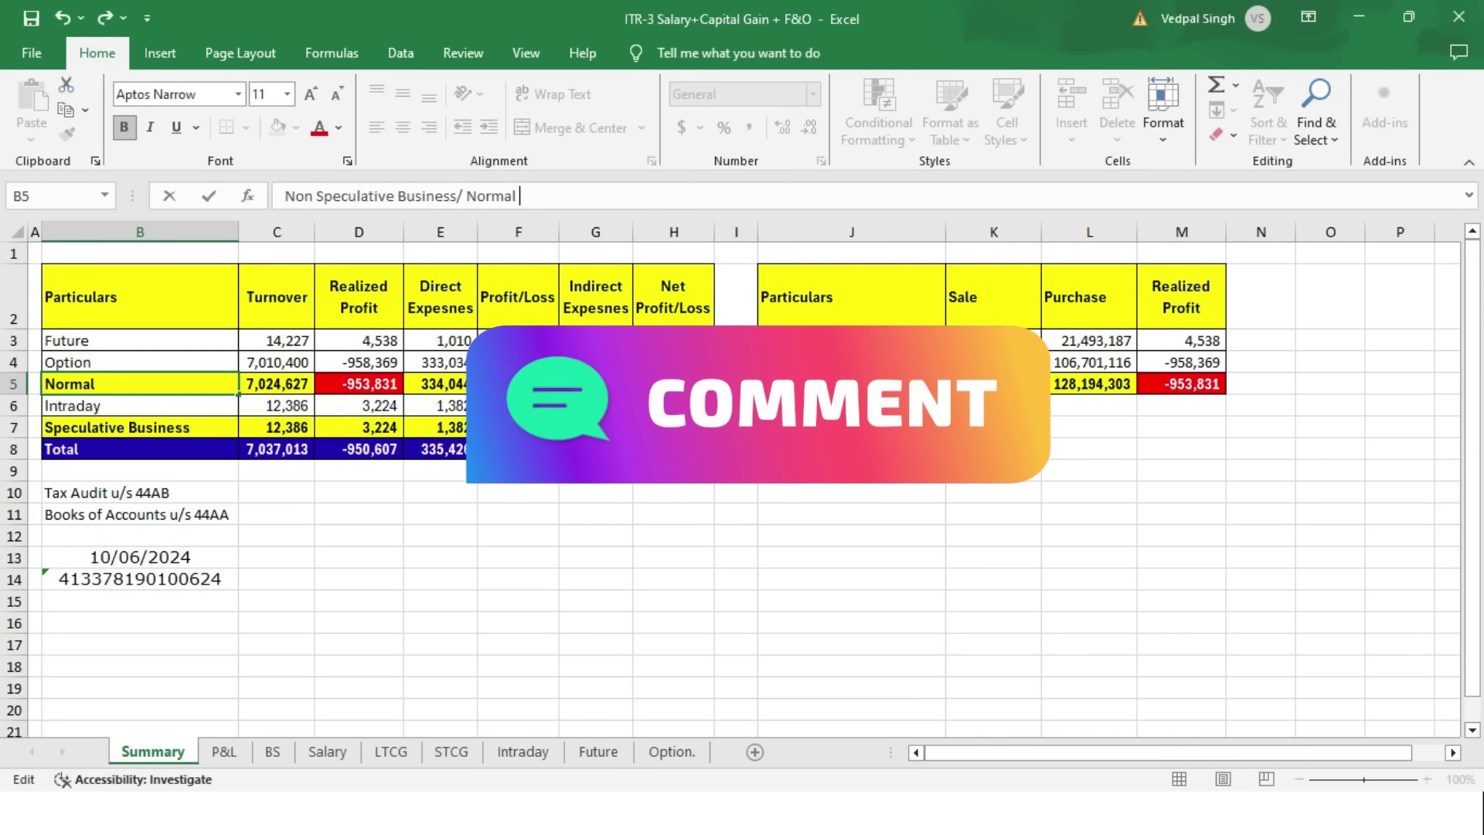
pyautogui.write('usiness')
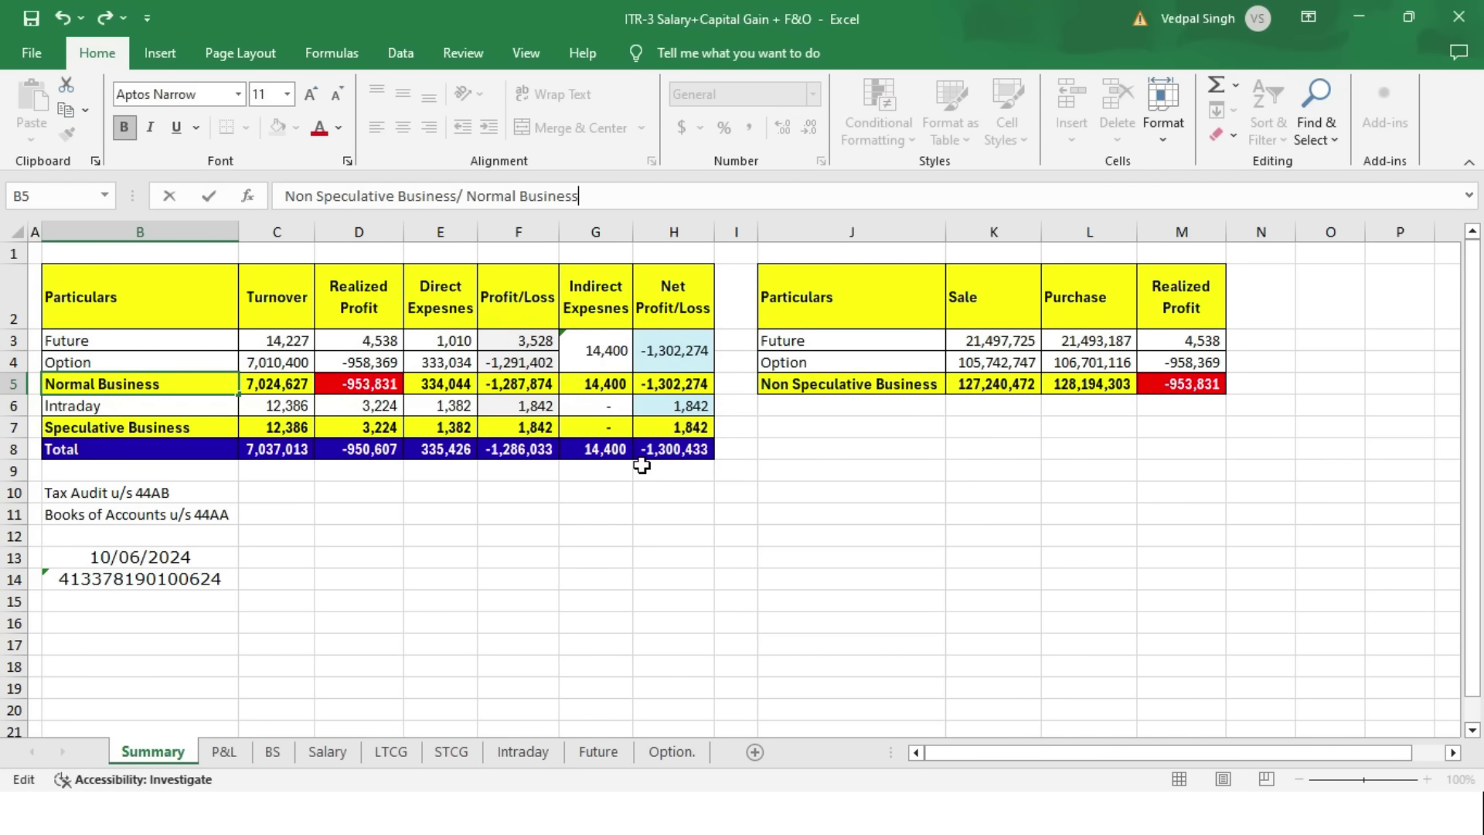
pyautogui.press('Return')
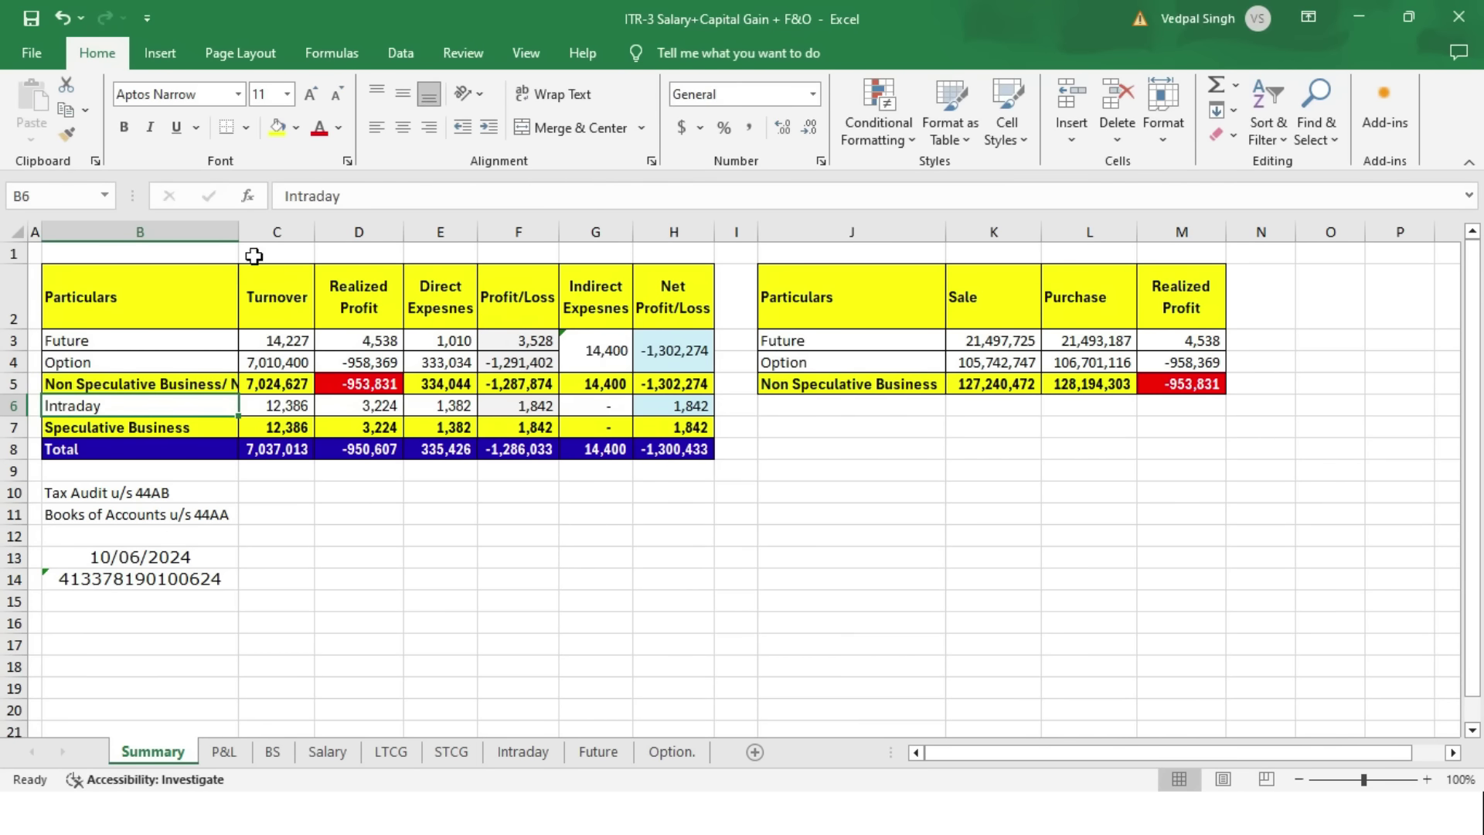
pyautogui.doubleClick(245, 234)
# - Examine the non-speculative, intraday and speculative business rows and the Future and Option turnover cells
pyautogui.click(251, 382)
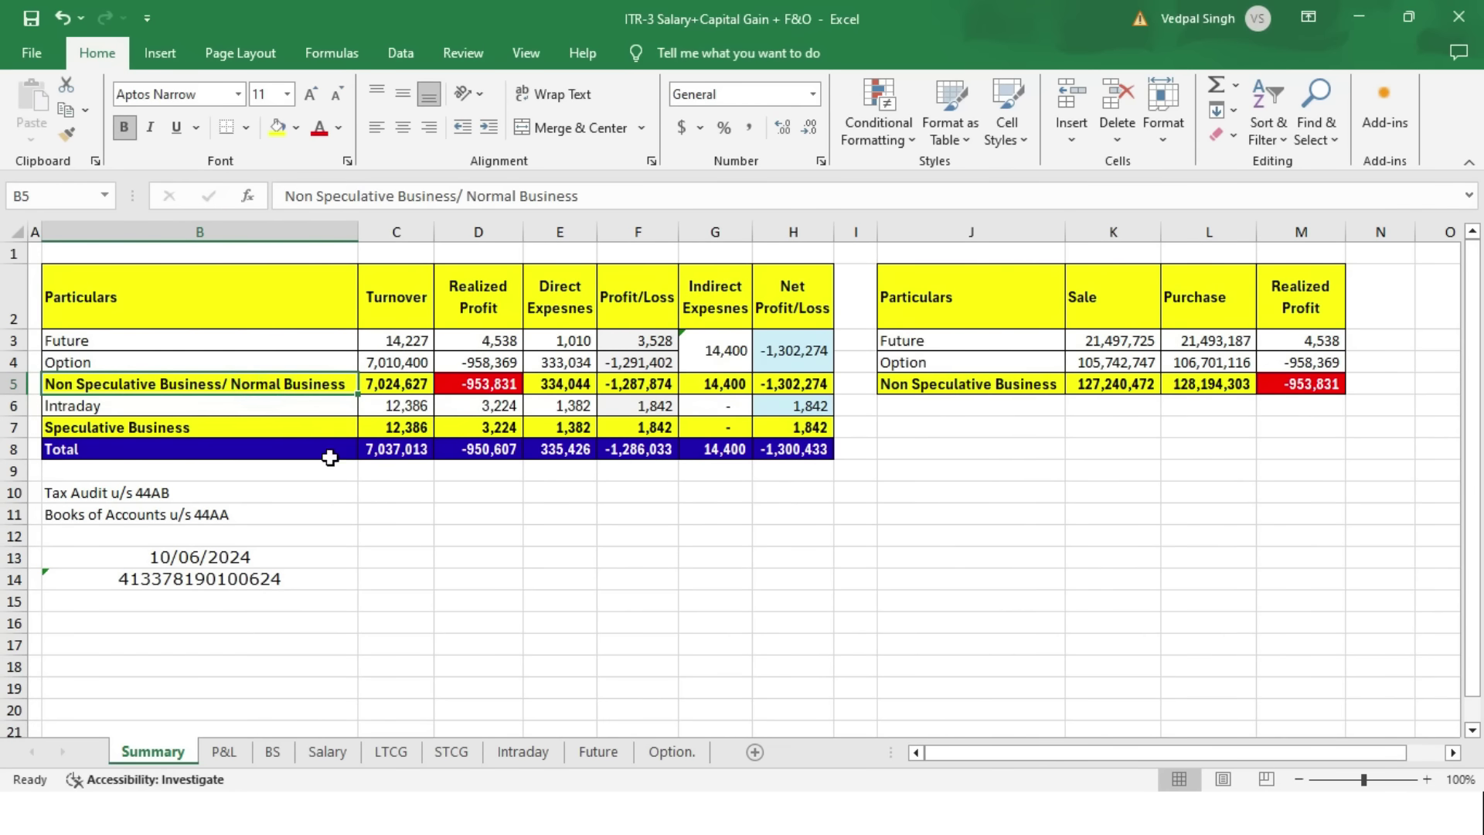
pyautogui.click(260, 407)
pyautogui.click(263, 427)
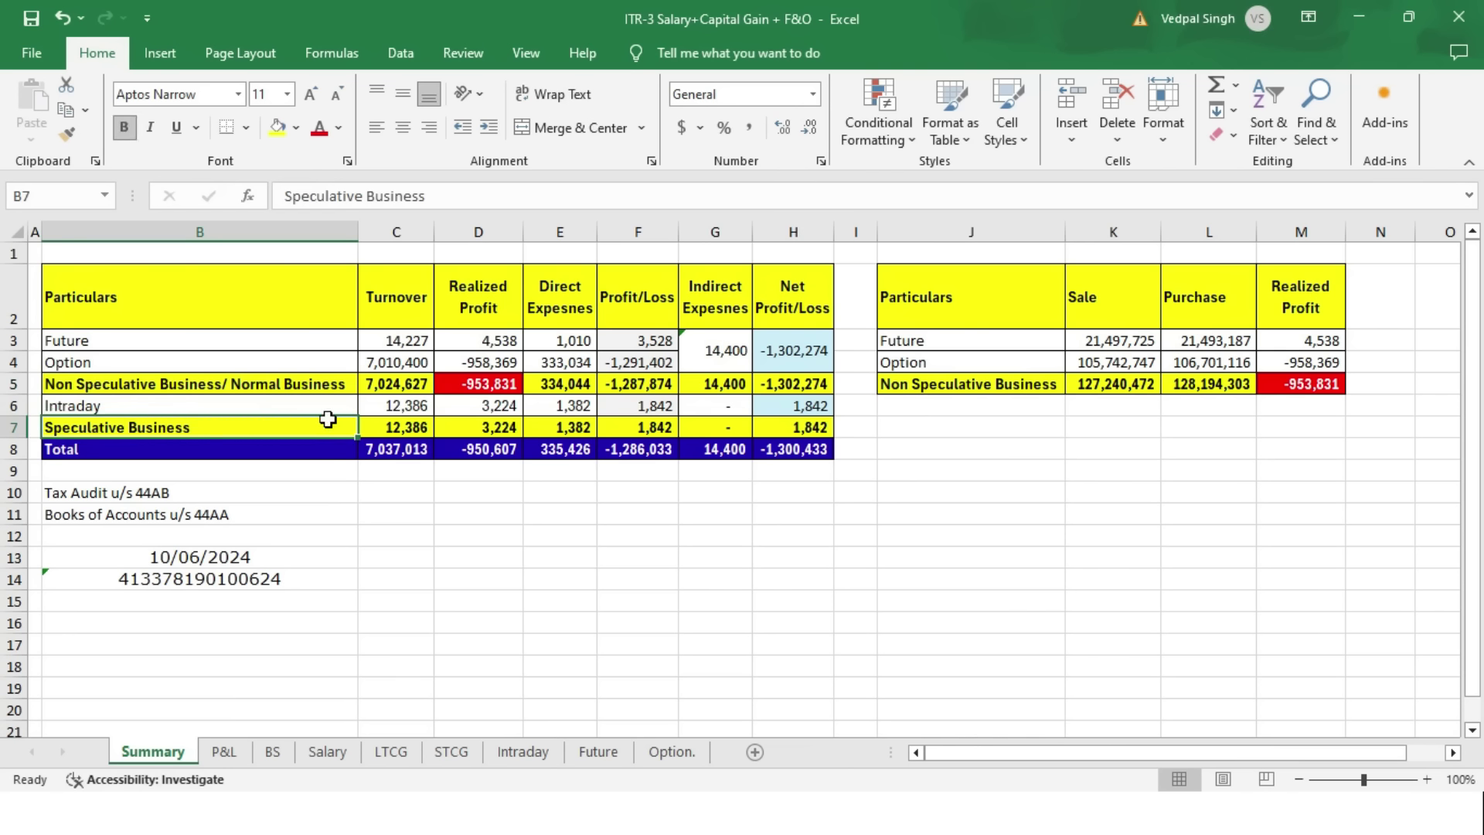
pyautogui.moveTo(382, 340); pyautogui.dragTo(380, 360)
# - Trace the Future turnover to its source on the Future sheet and review the broker report's header and Profits section
pyautogui.click(389, 342)
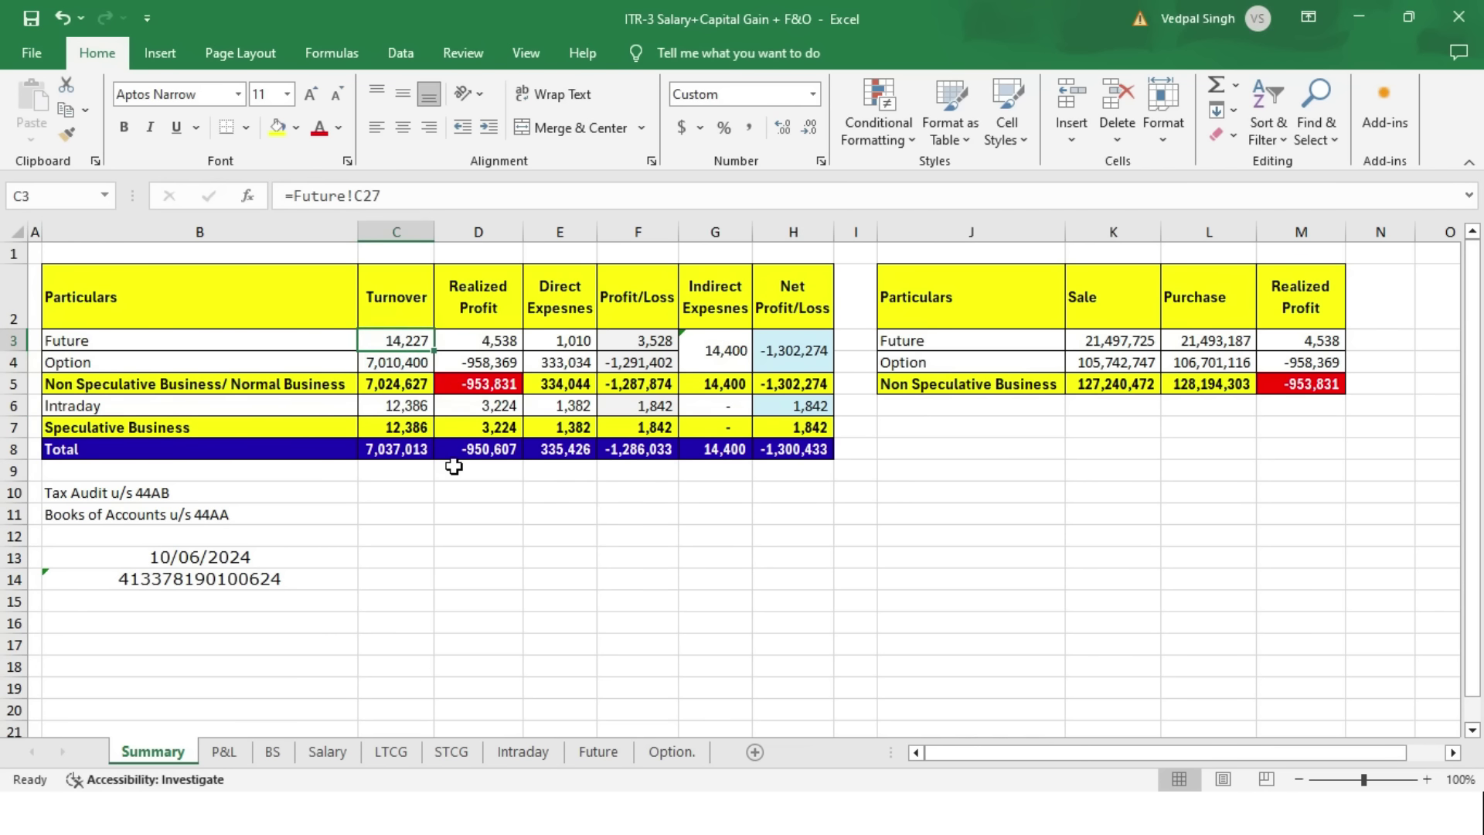
pyautogui.hotkey('ctrl', '[')
pyautogui.scroll(3, 534, 534)
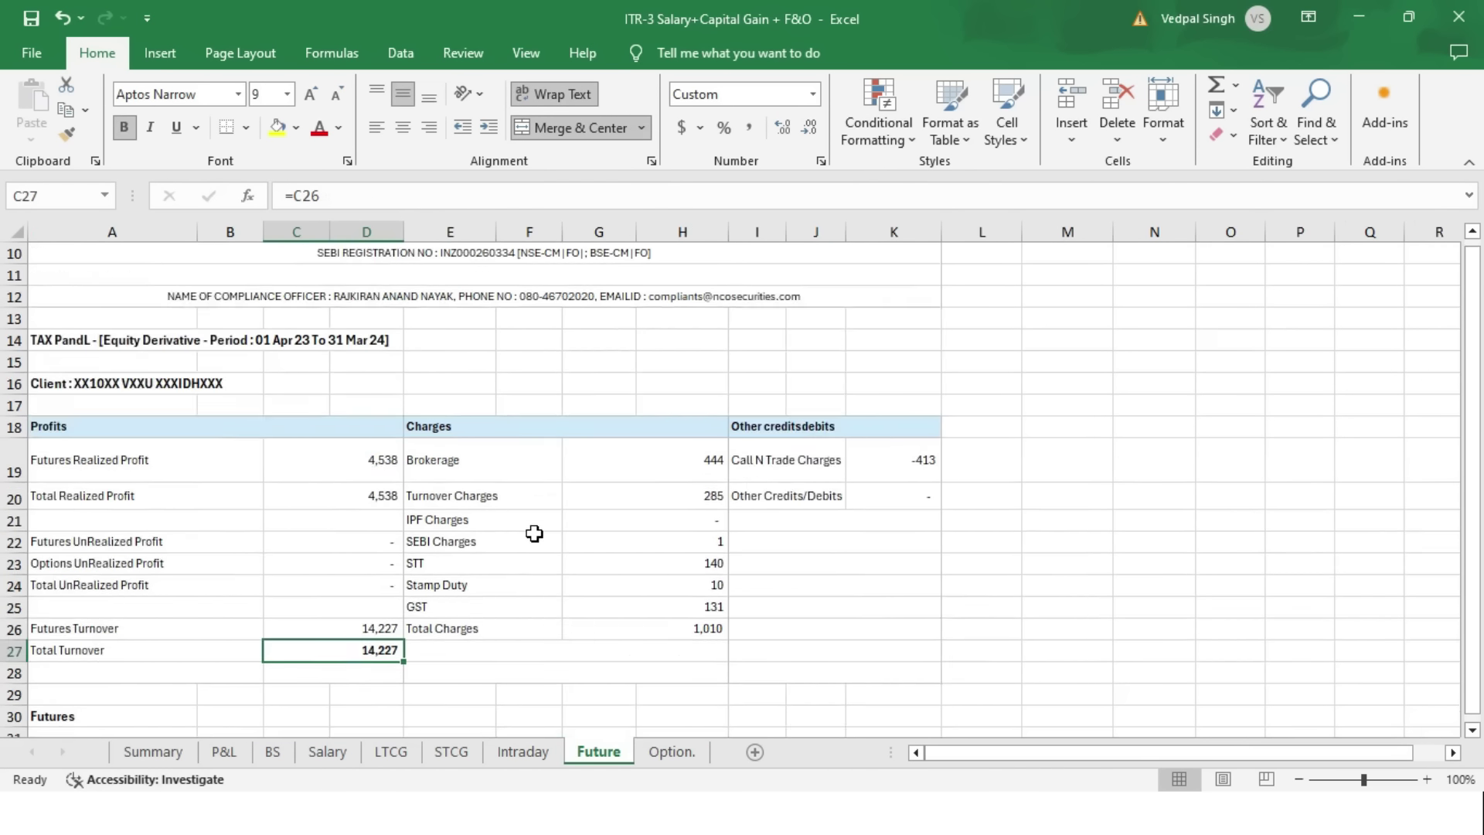
pyautogui.scroll(3, 534, 533)
pyautogui.click(515, 285)
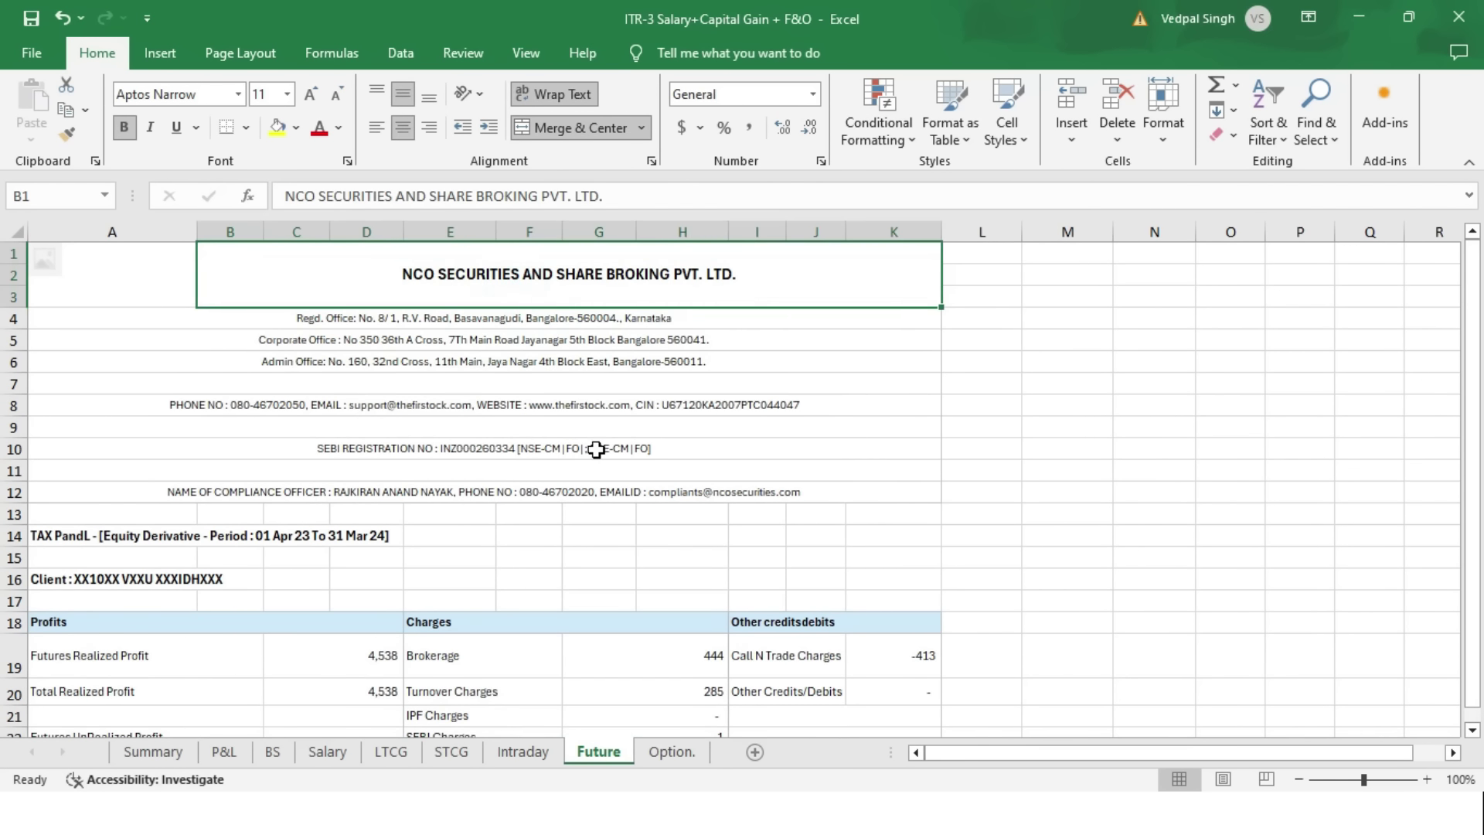
pyautogui.scroll(-5, 595, 449)
pyautogui.moveTo(380, 345); pyautogui.dragTo(391, 496)
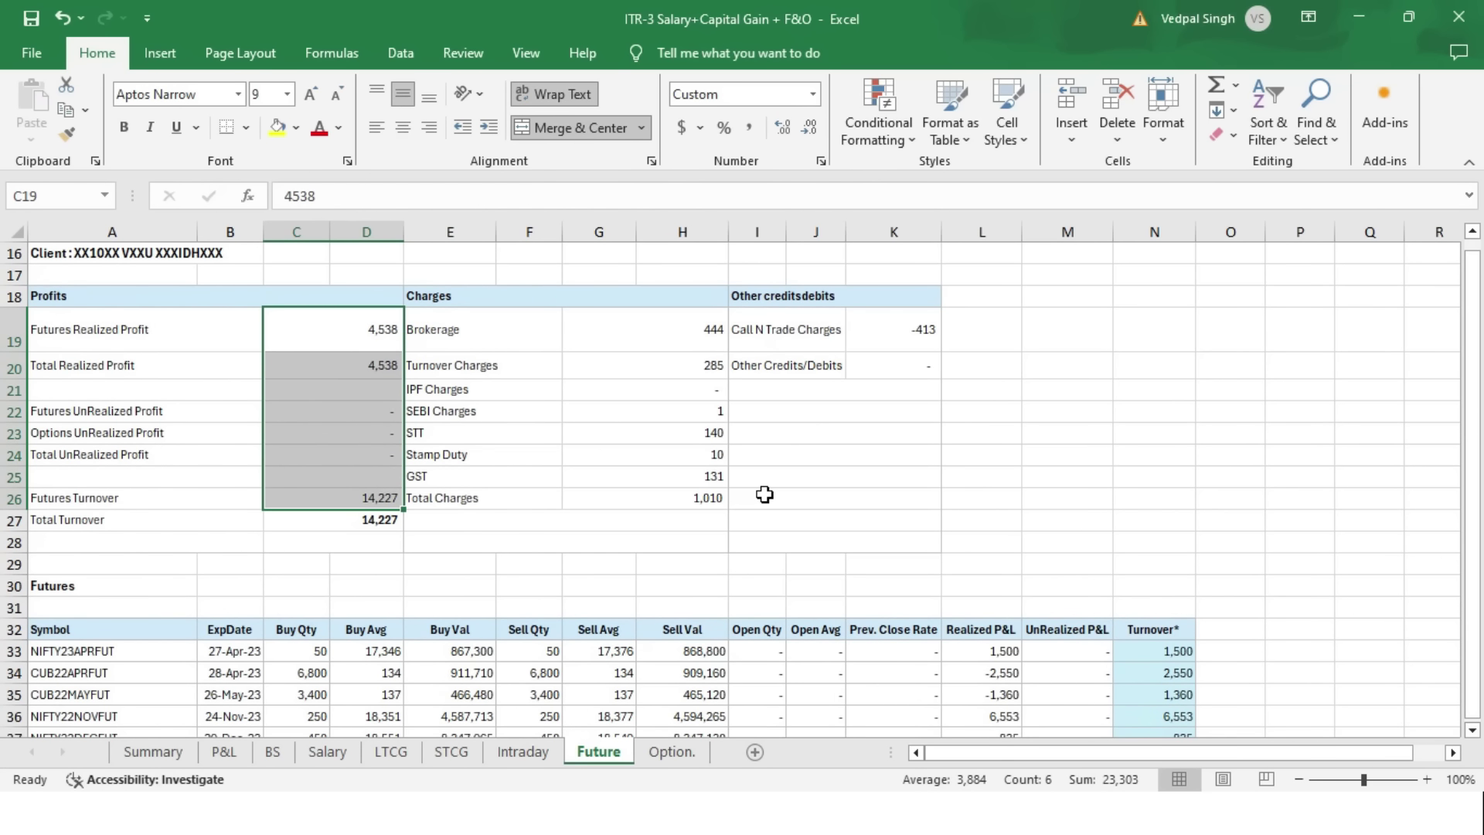
# - Examine how the Futures trade table derives turnover from the absolute Realized P&L values, including the column total
pyautogui.scroll(-1, 762, 439)
pyautogui.scroll(-1, 762, 439)
pyautogui.scroll(1, 850, 472)
pyautogui.scroll(-1, 1169, 541)
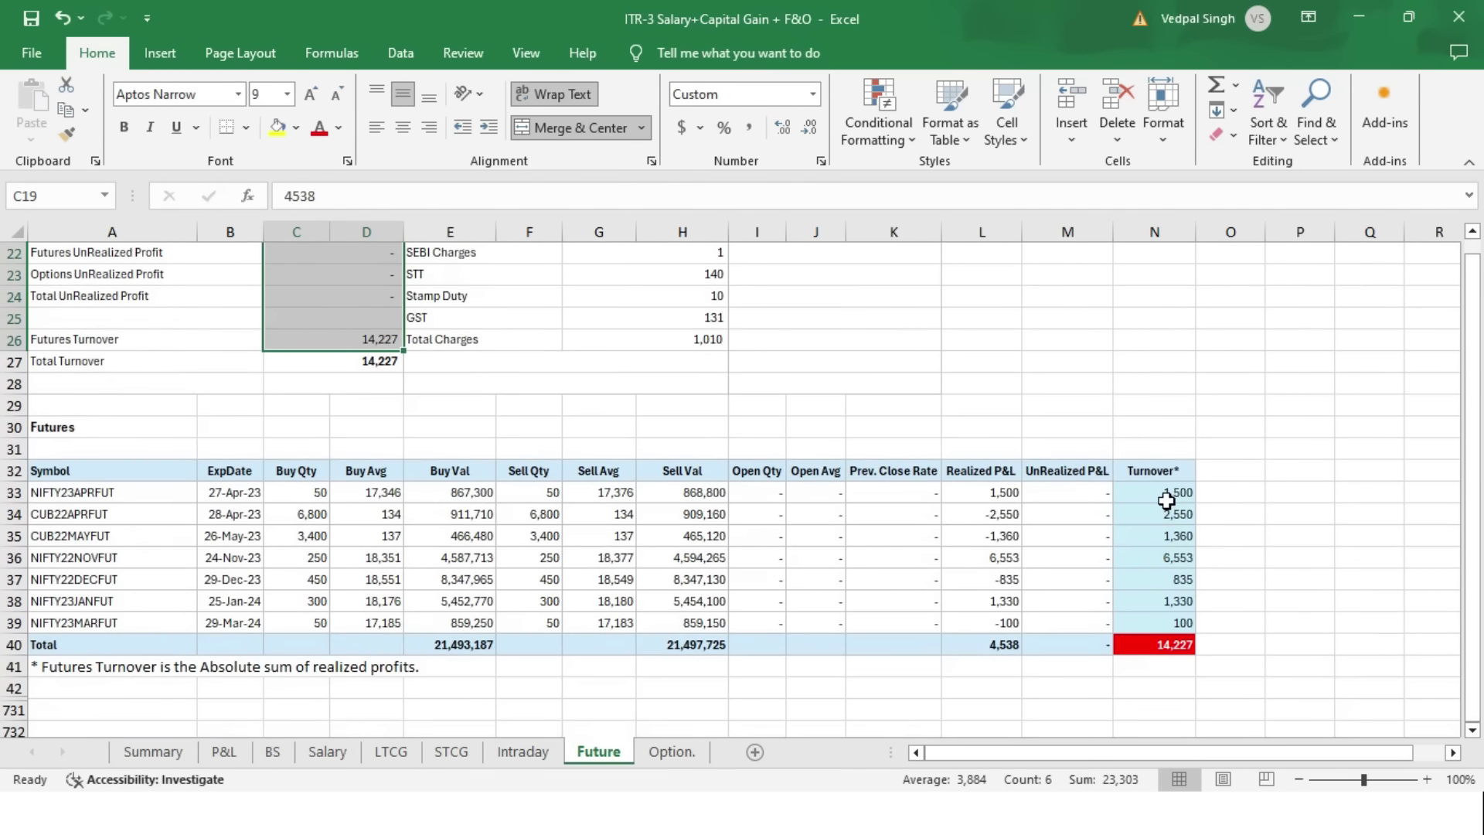
pyautogui.click(1166, 495)
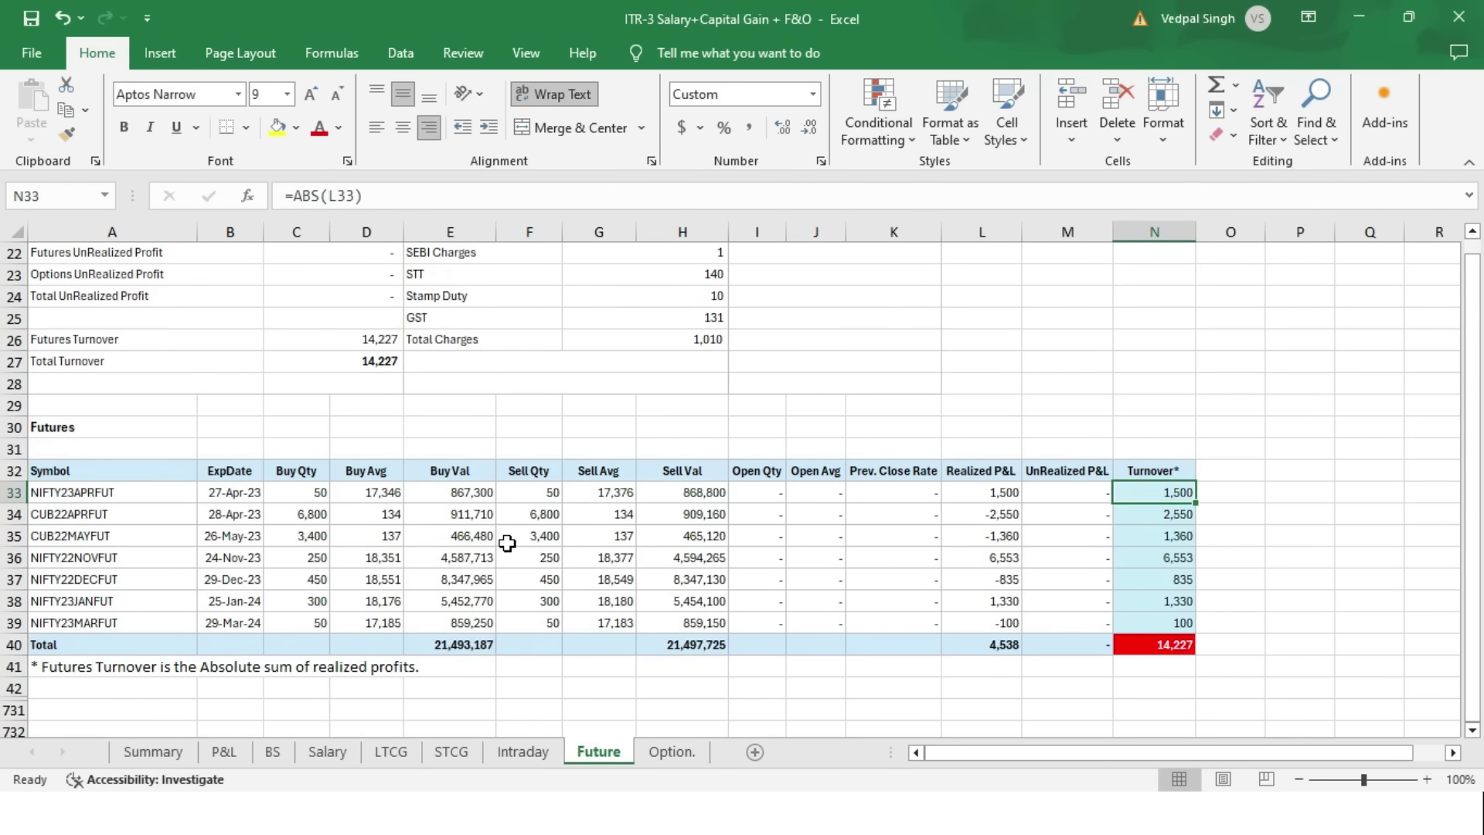
pyautogui.moveTo(972, 492); pyautogui.dragTo(974, 618)
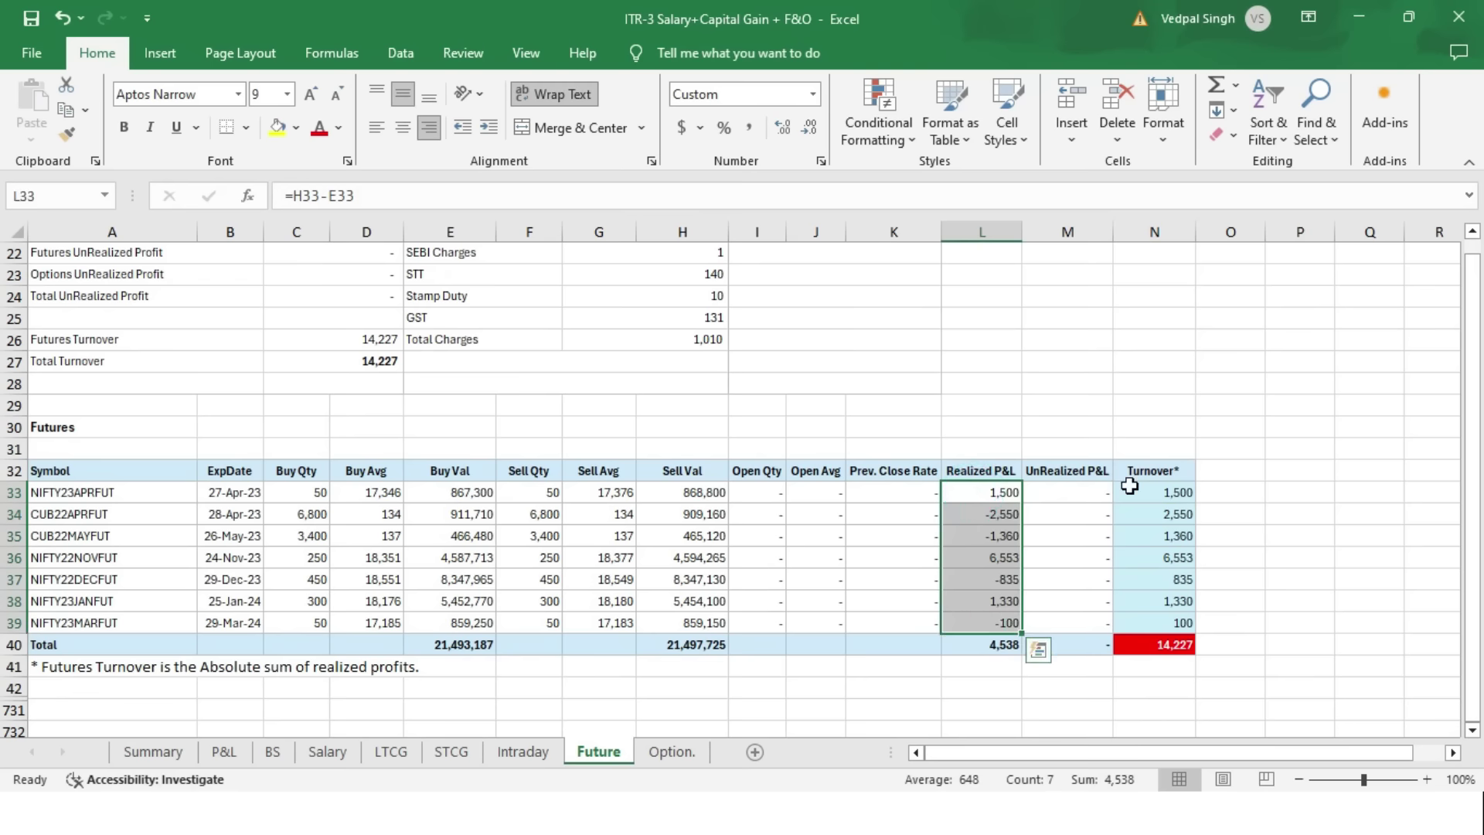
pyautogui.moveTo(1152, 490); pyautogui.dragTo(1151, 628)
pyautogui.click(1174, 644)
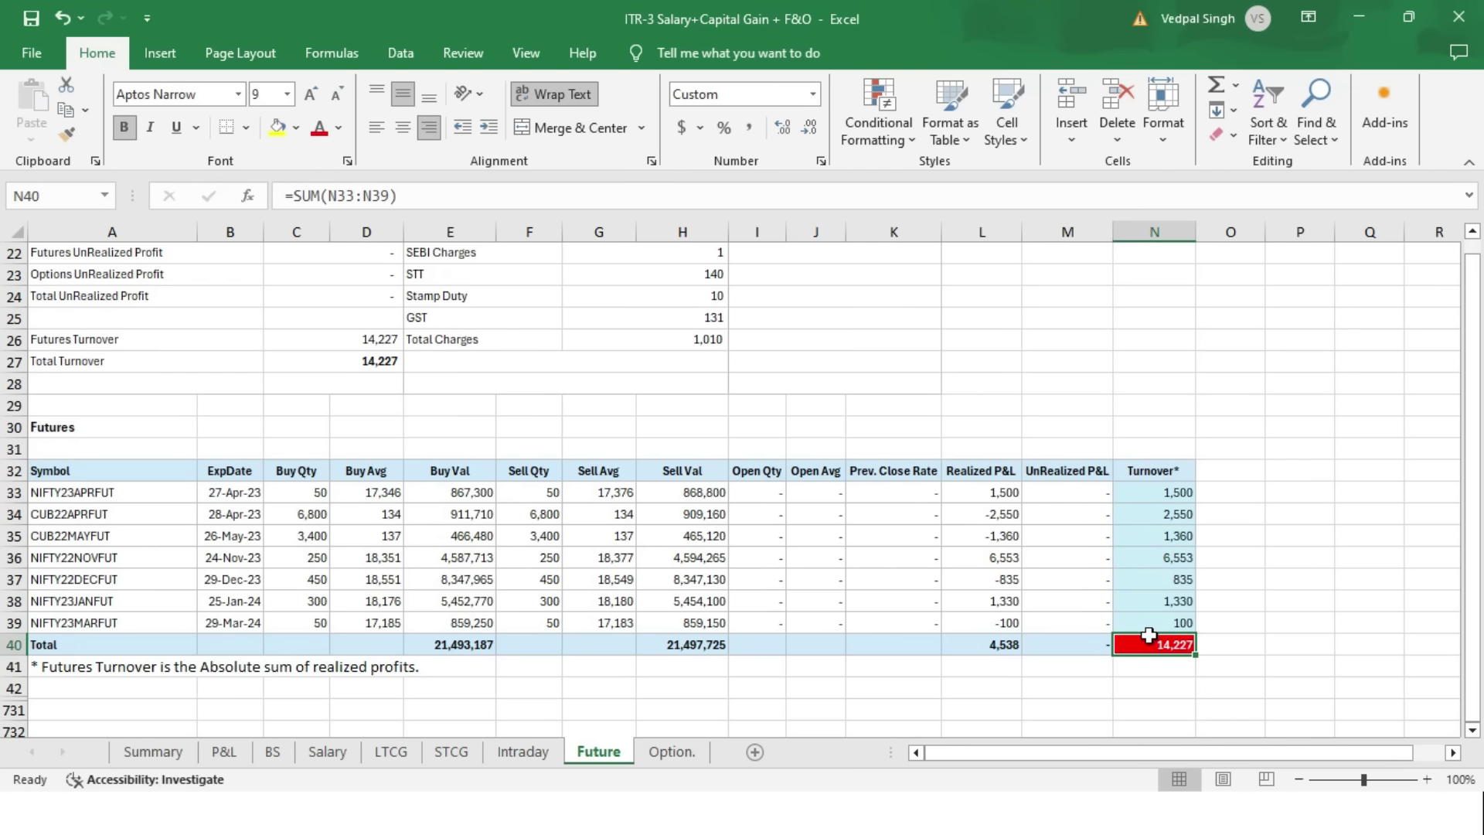
# - Trace the Option turnover from the Summary sheet to the FnO P&L Summary on the Option. sheet
pyautogui.click(154, 751)
pyautogui.press('Down')
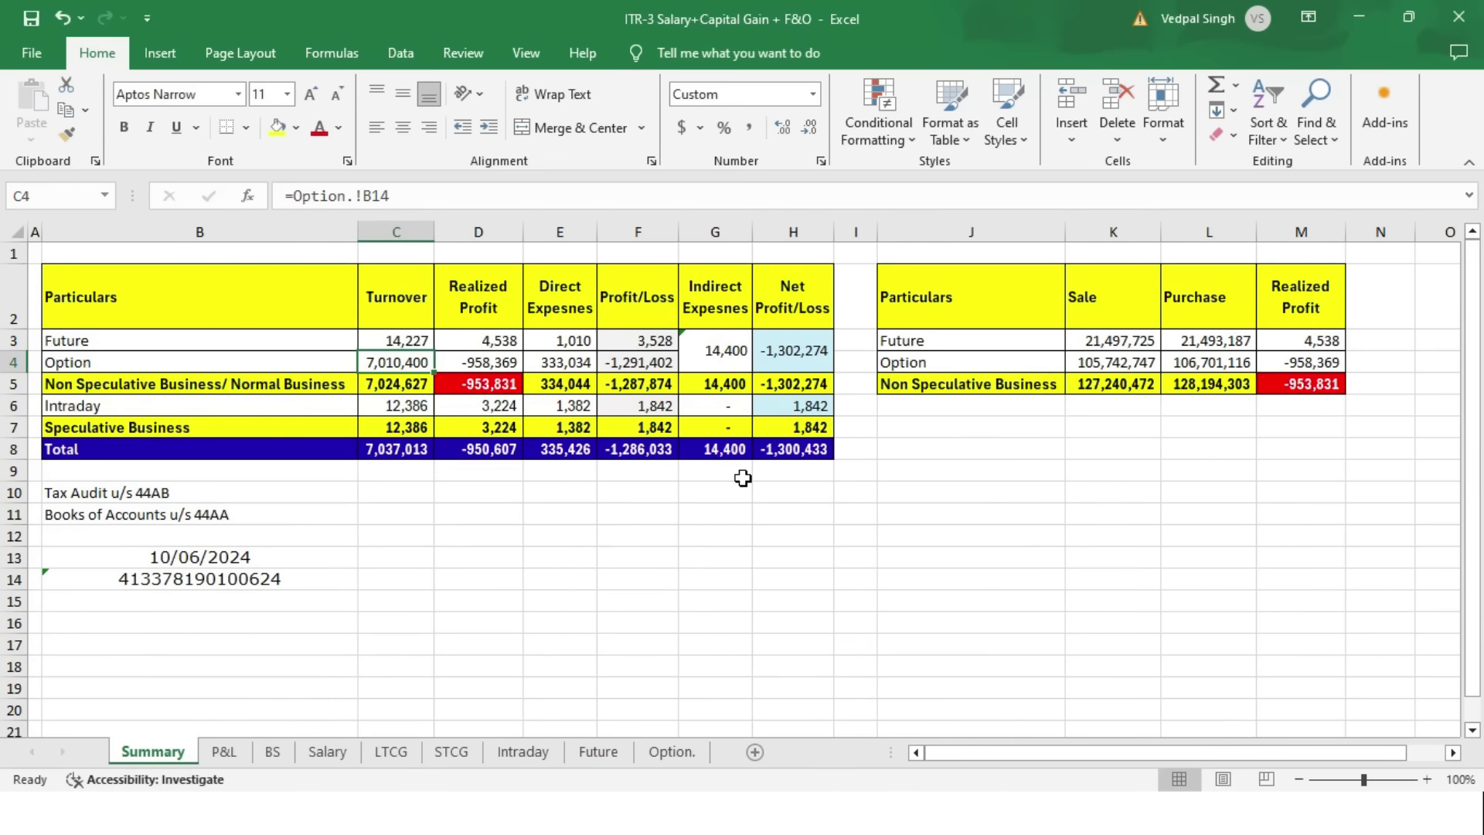
pyautogui.hotkey('ctrl', '[')
pyautogui.scroll(4, 424, 472)
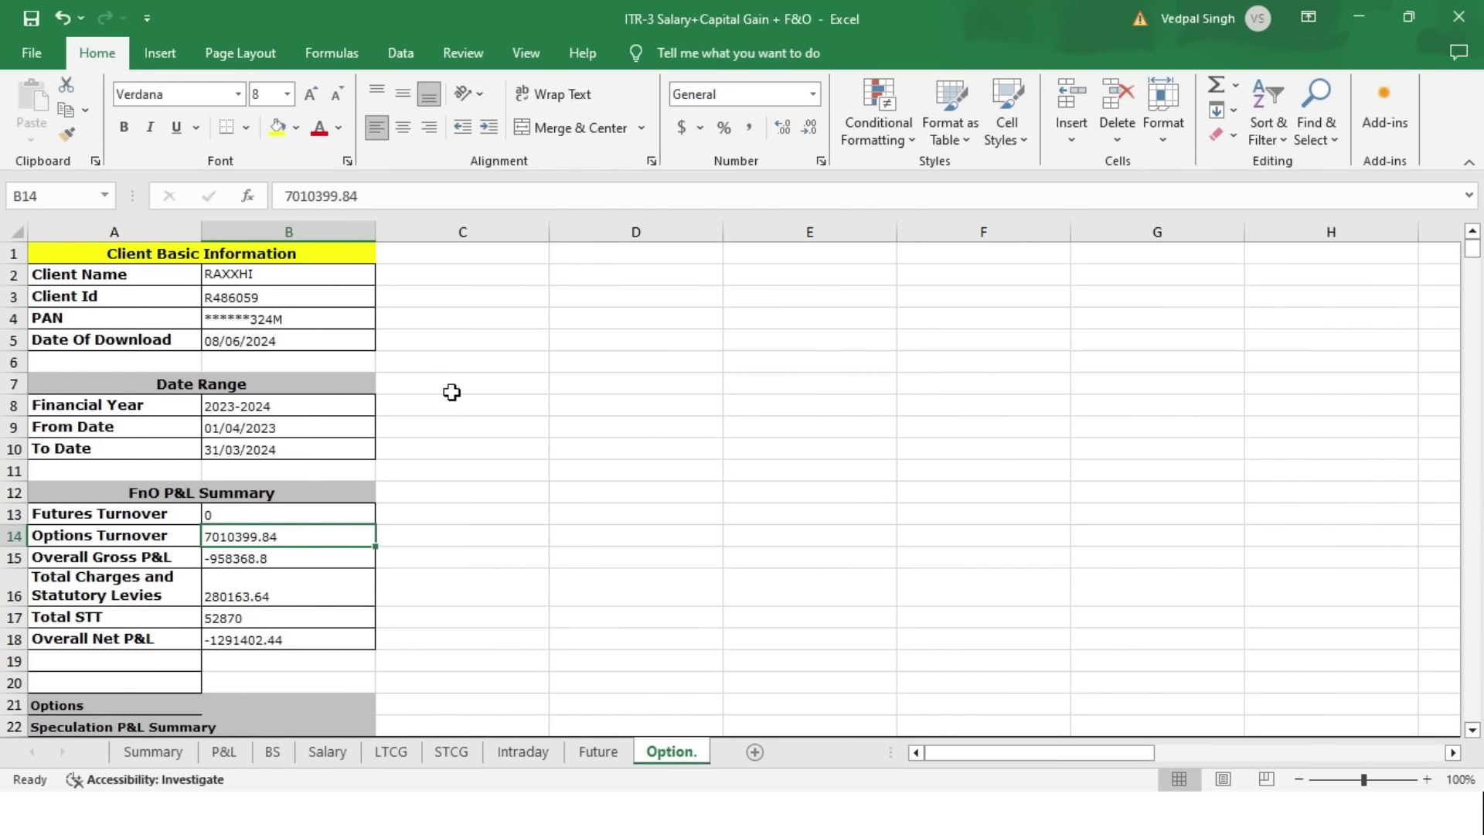
pyautogui.scroll(-1, 335, 425)
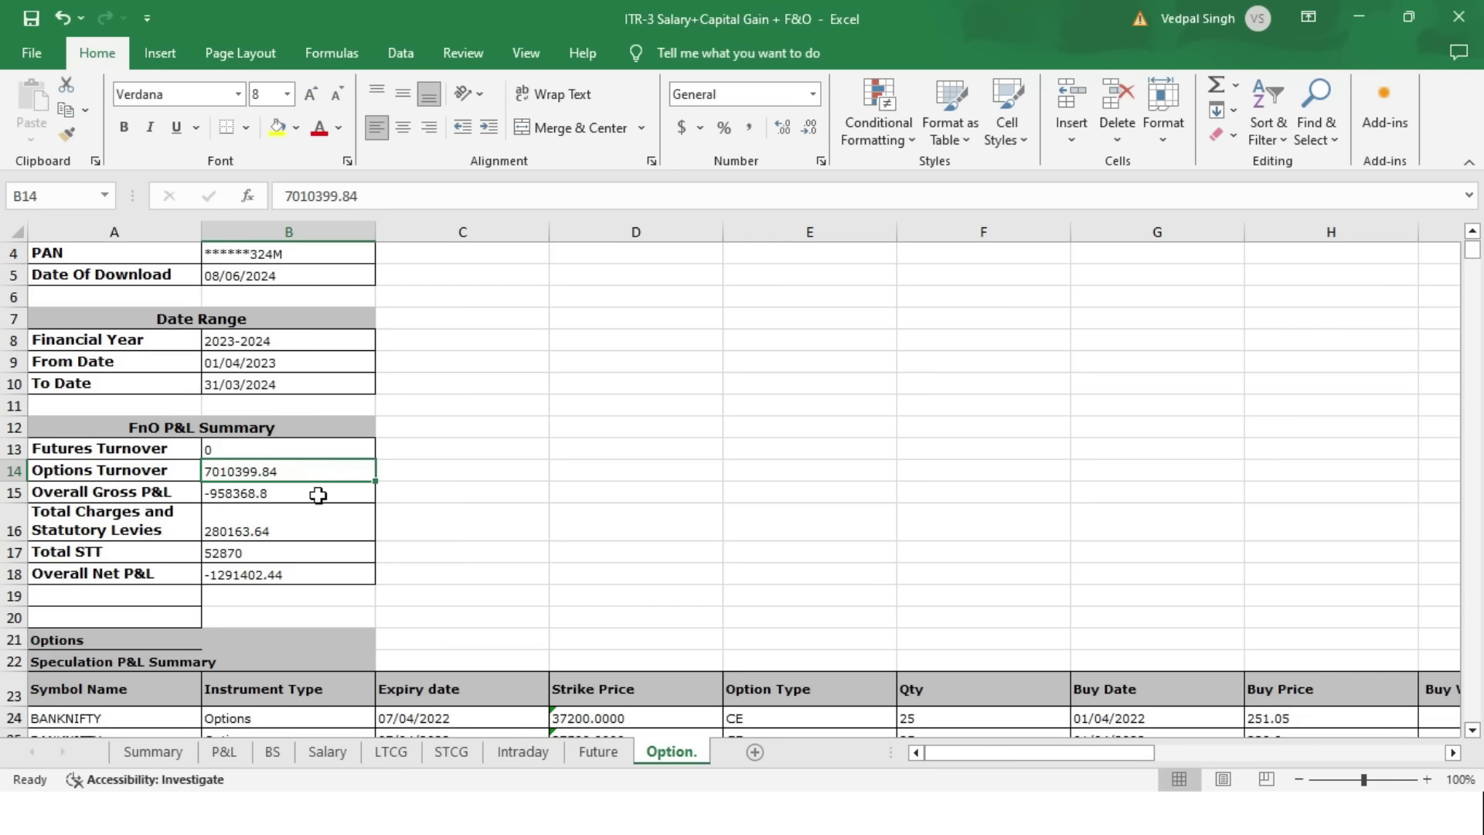
# - Trace the Intraday turnover from the Summary sheet to the Turn Over column and its total on the Intraday sheet
pyautogui.click(178, 746)
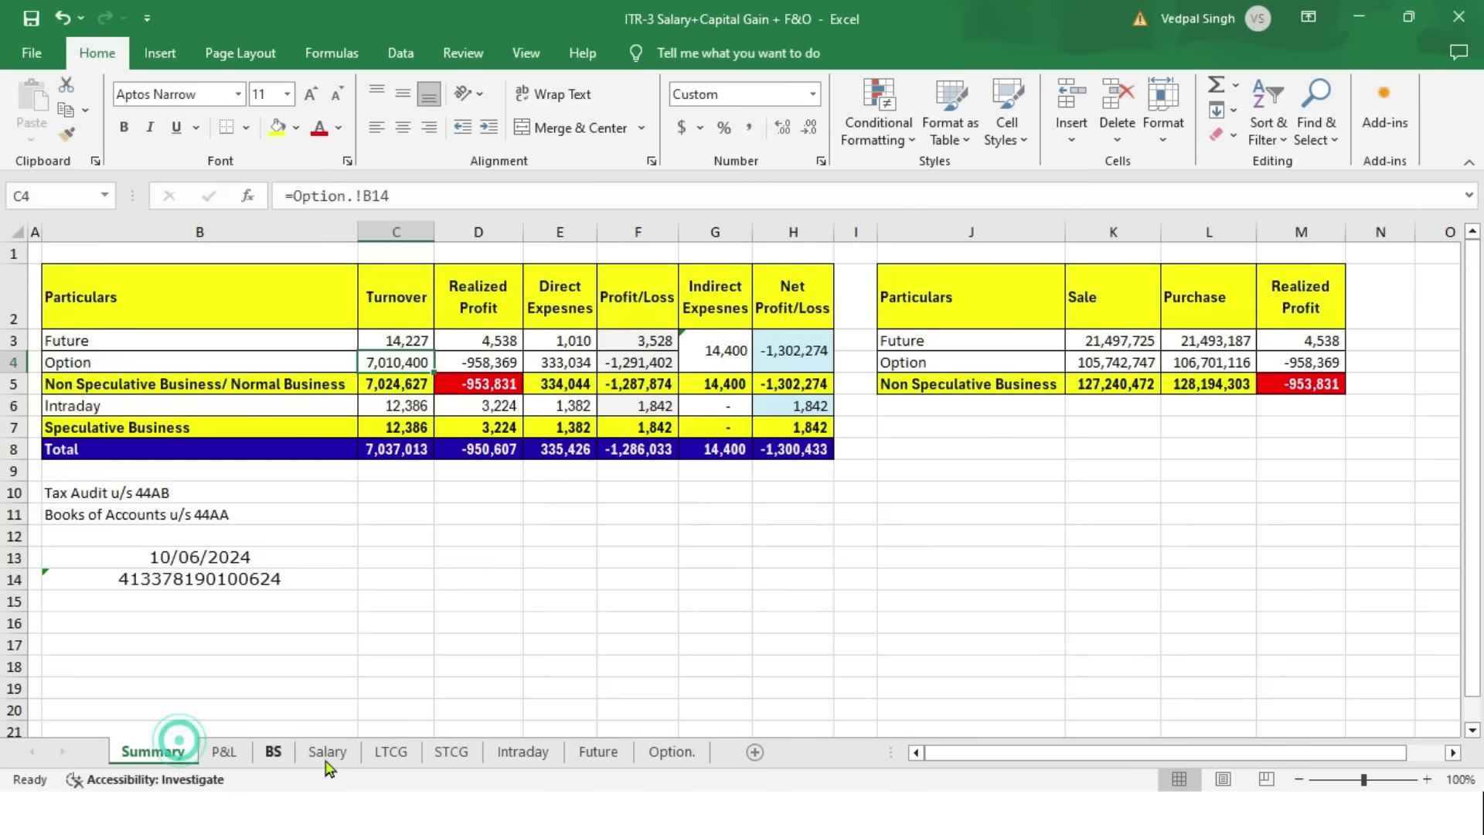
pyautogui.click(430, 384)
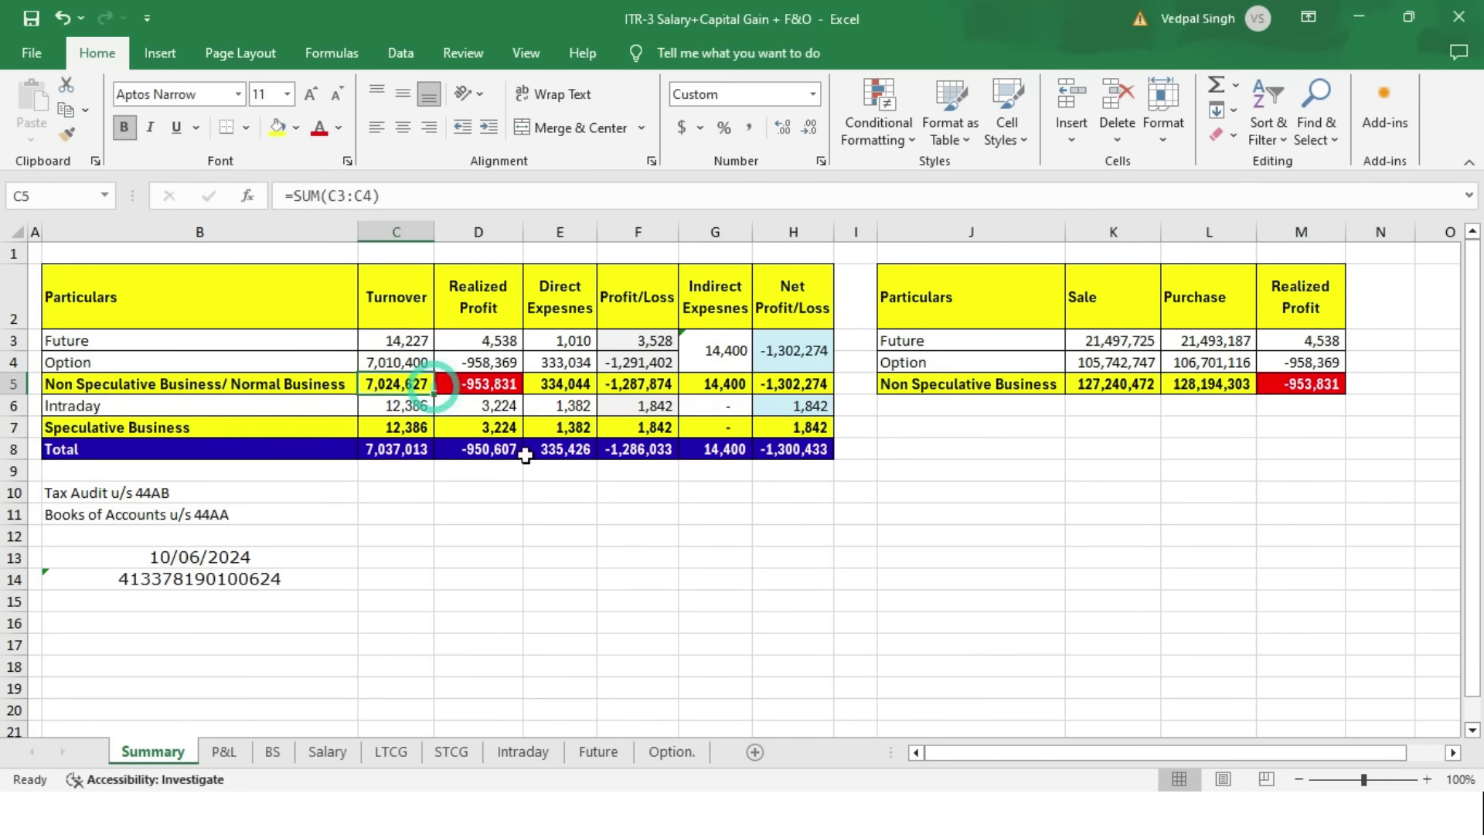
pyautogui.click(427, 410)
pyautogui.hotkey('ctrl', '[')
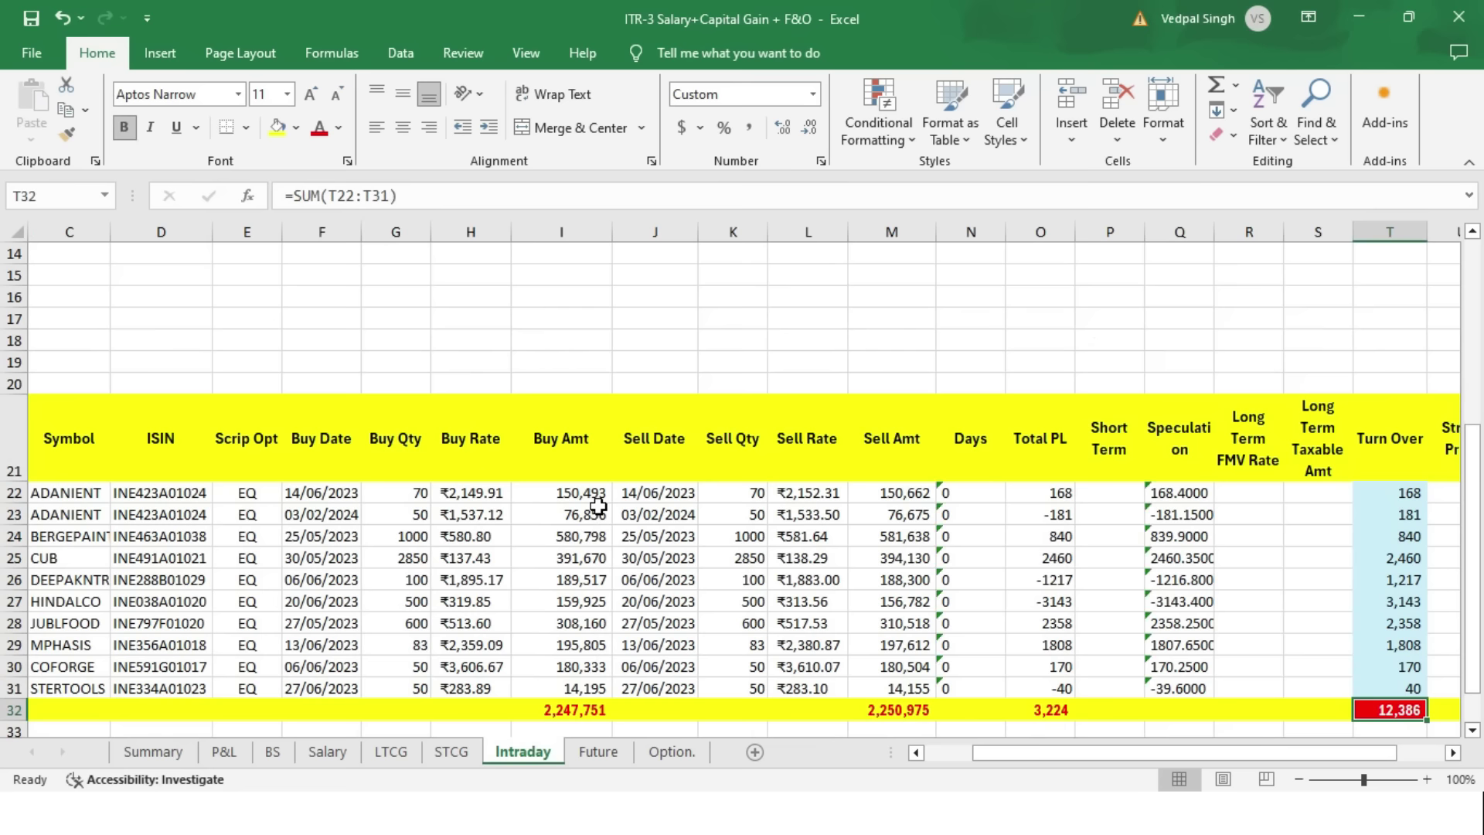
pyautogui.moveTo(1395, 503); pyautogui.dragTo(1378, 690)
pyautogui.click(1377, 705)
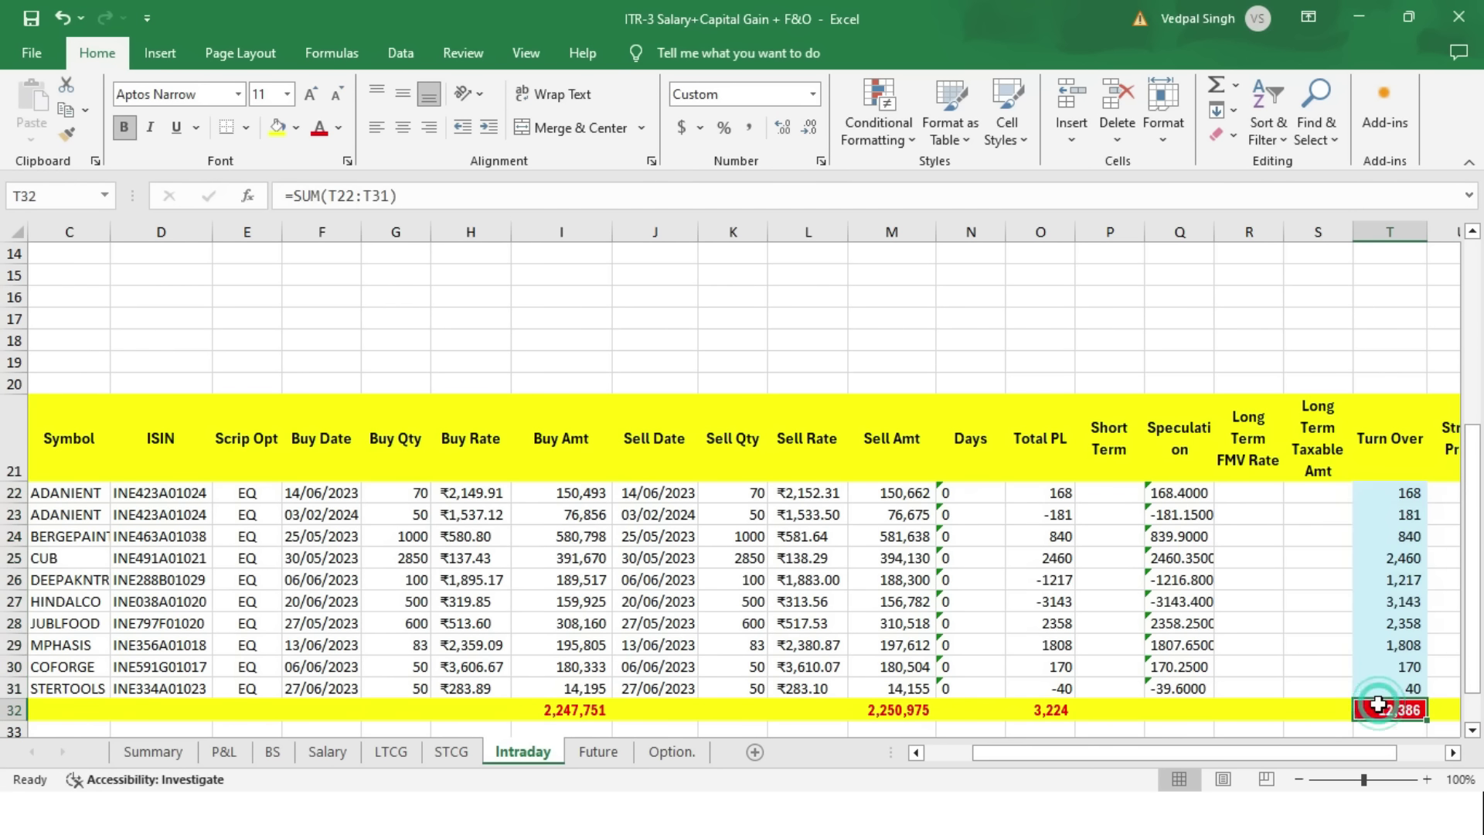
# - Trace the Future and Option realized profits to their source sheets and check the Intraday realized profit on the Summary sheet
pyautogui.click(140, 750)
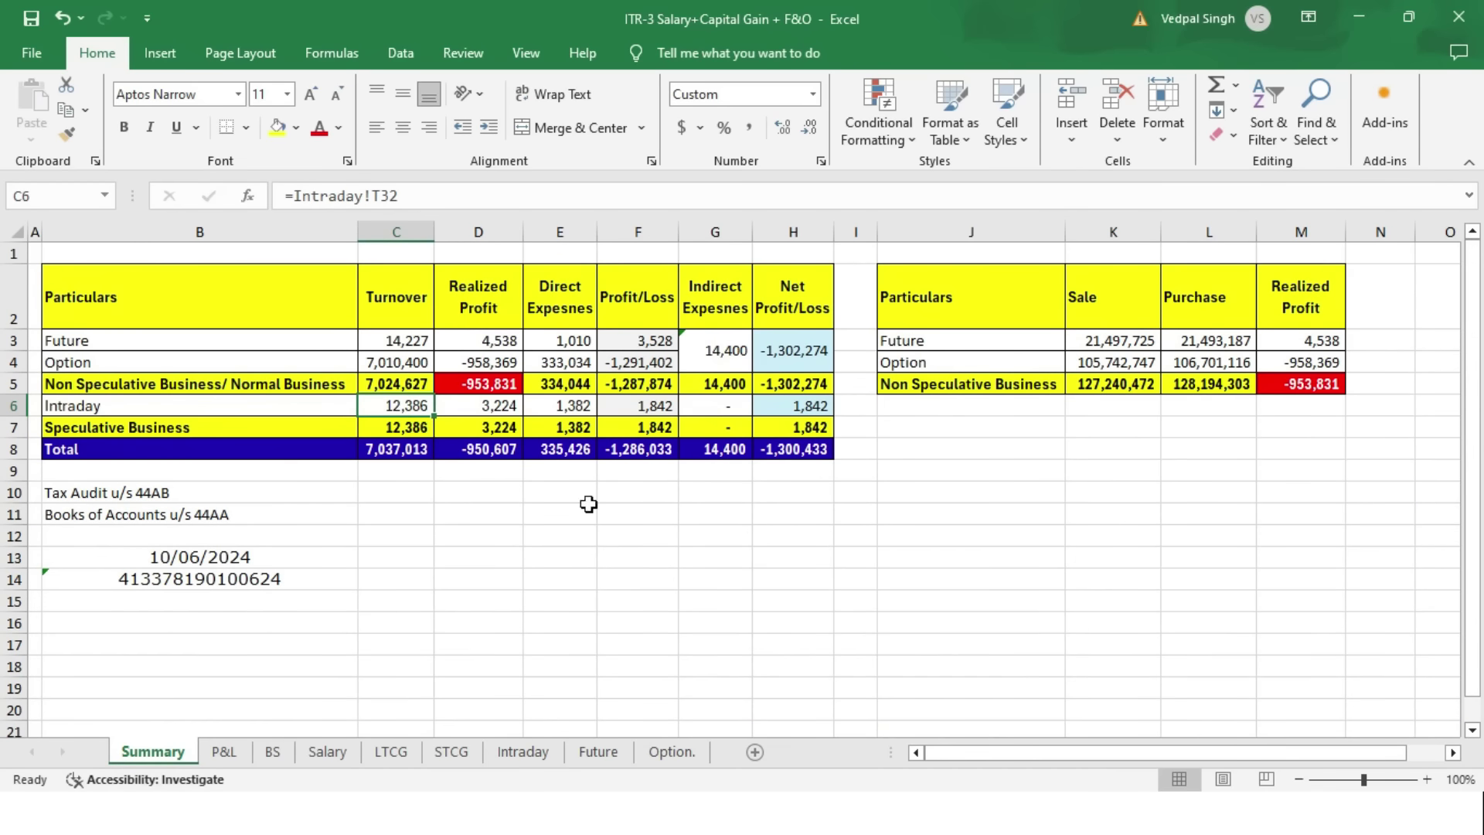
pyautogui.click(517, 348)
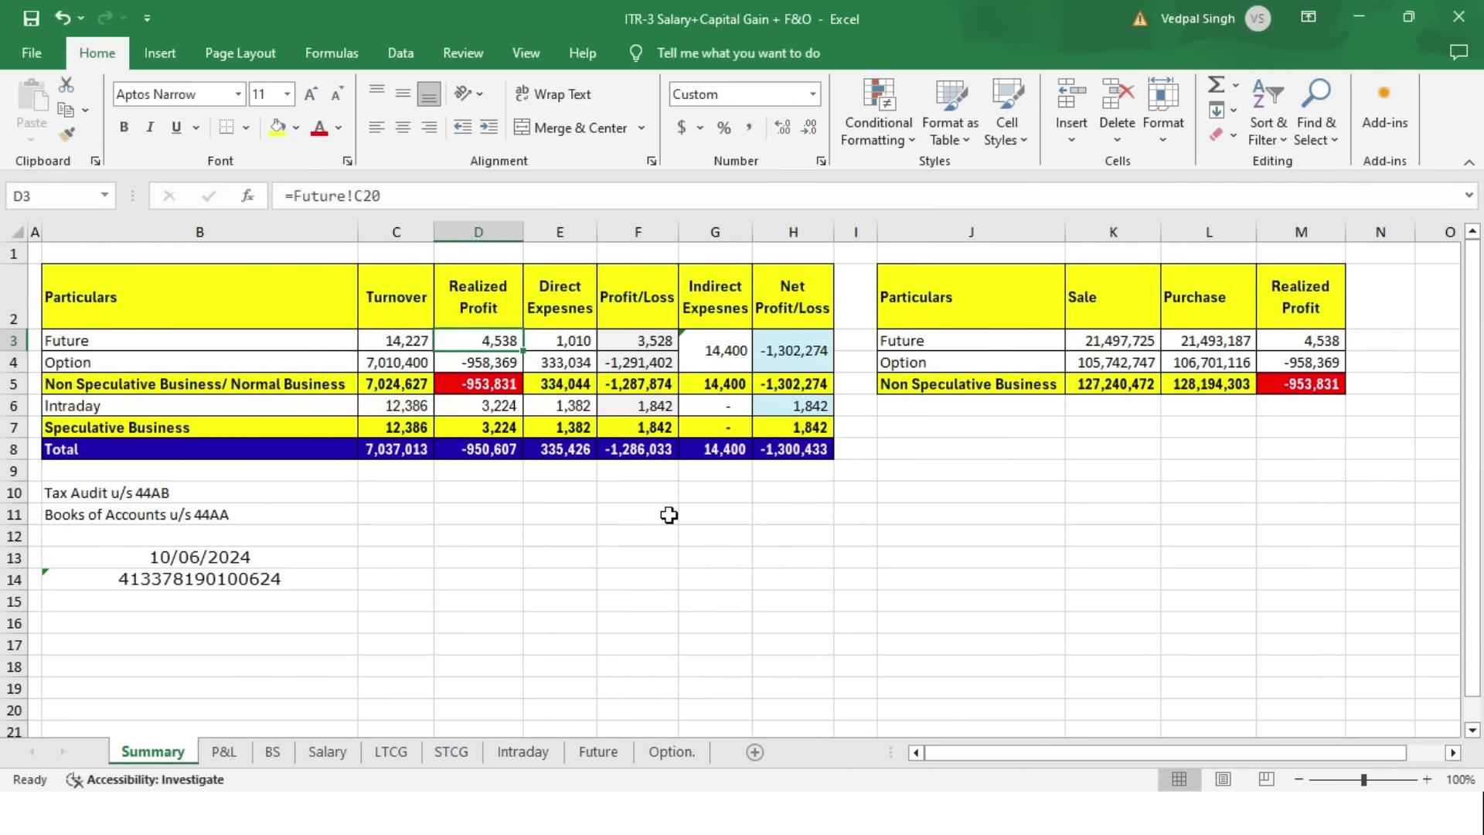
pyautogui.hotkey('ctrl', '[')
pyautogui.scroll(2, 643, 510)
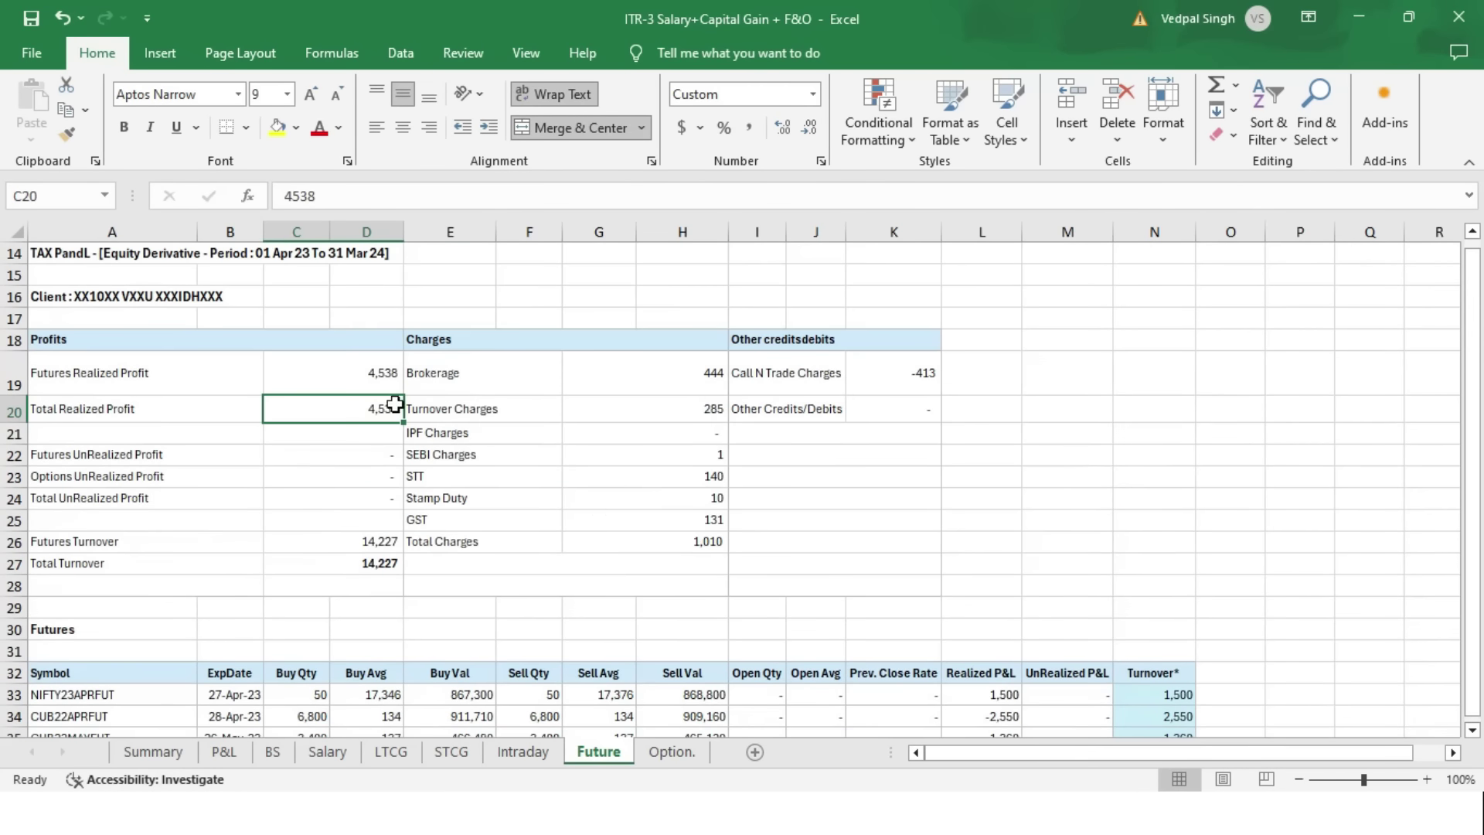
pyautogui.click(153, 751)
pyautogui.press('Down')
pyautogui.hotkey('ctrl', '[')
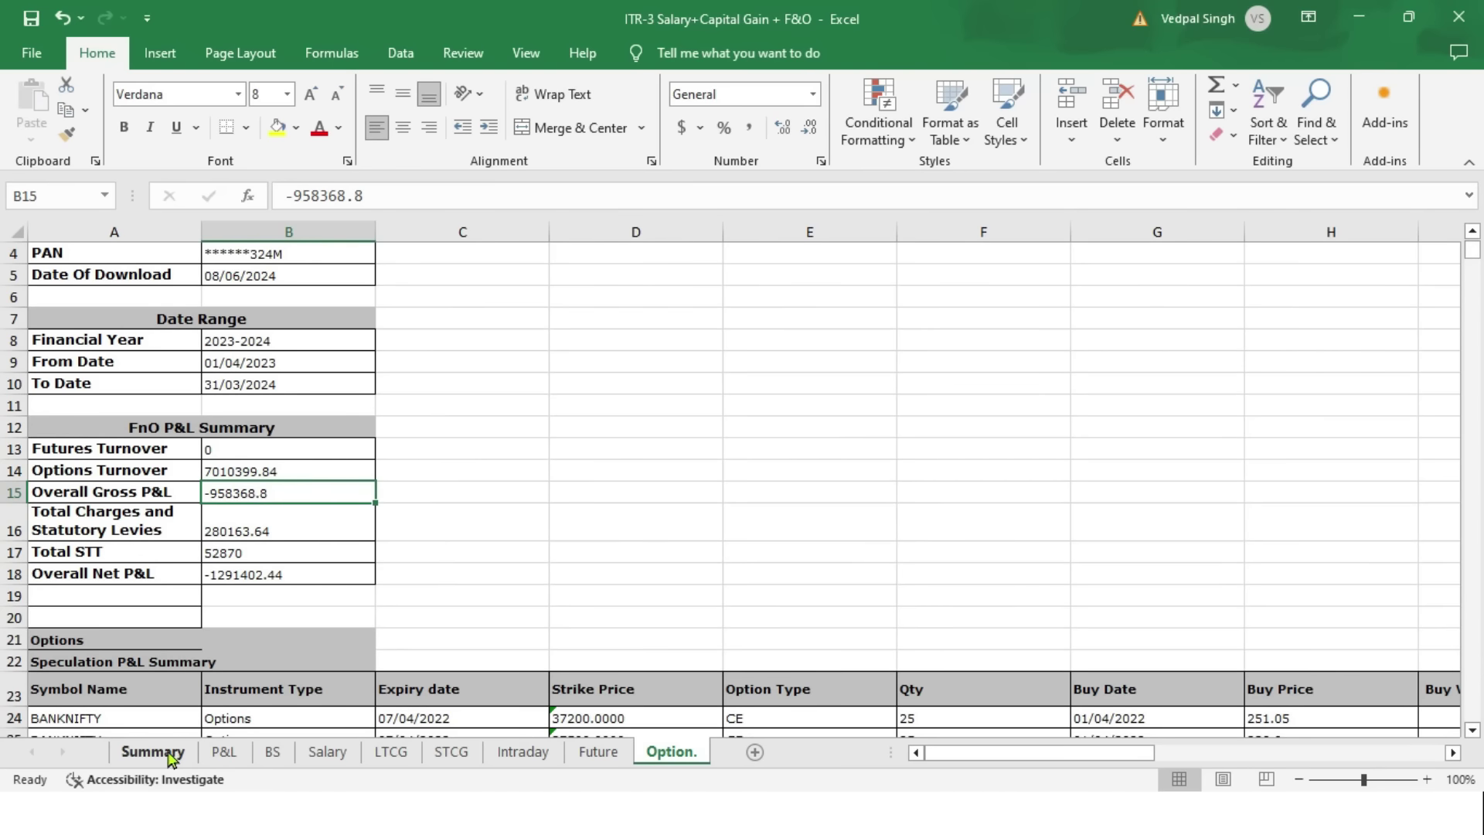
pyautogui.click(153, 751)
pyautogui.click(506, 407)
# - Trace the Future direct expenses to the Future sheet and review each charge from Brokerage to GST against Total Charges
pyautogui.click(575, 341)
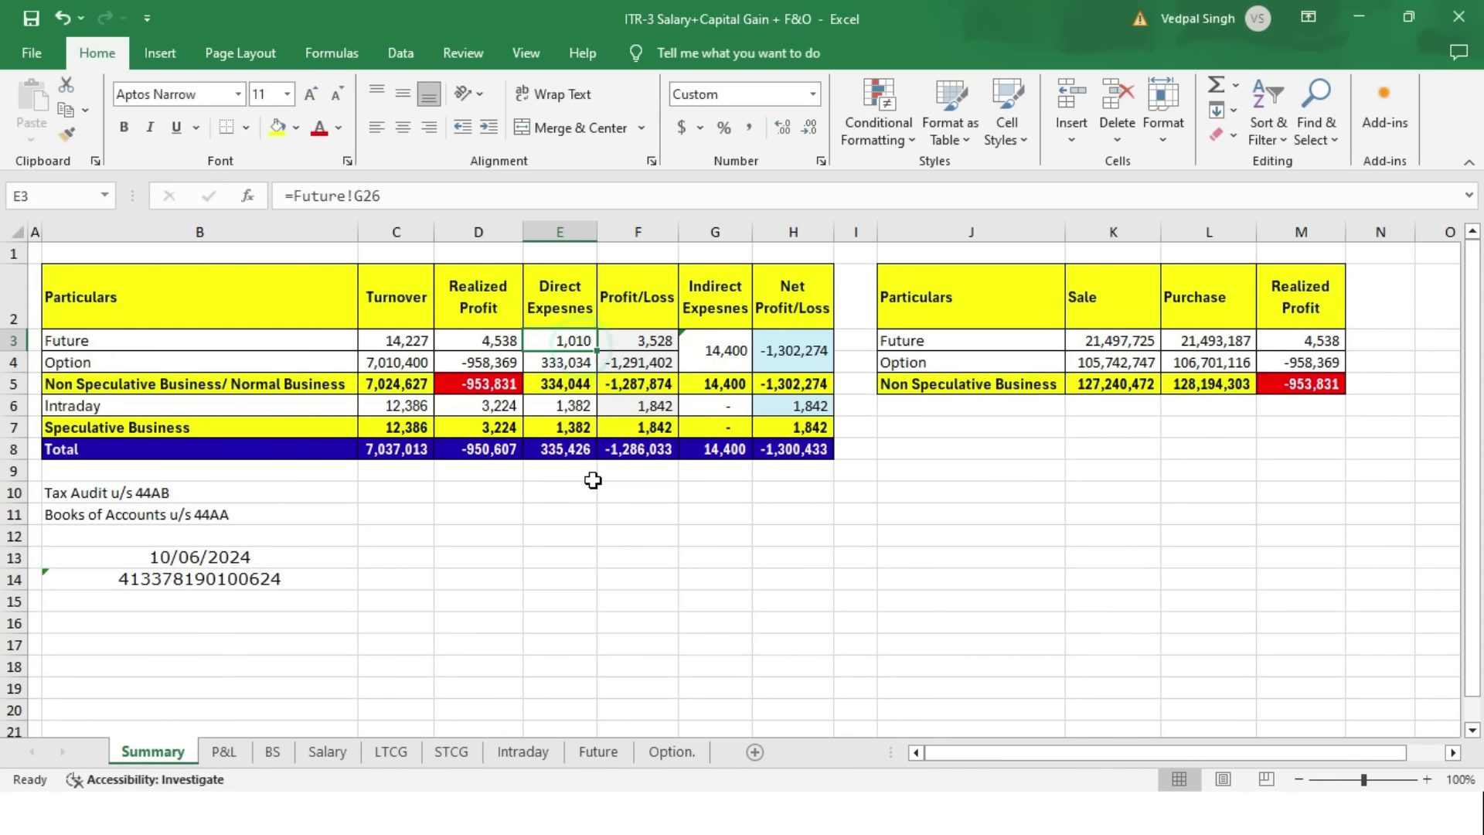
pyautogui.hotkey('ctrl', '[')
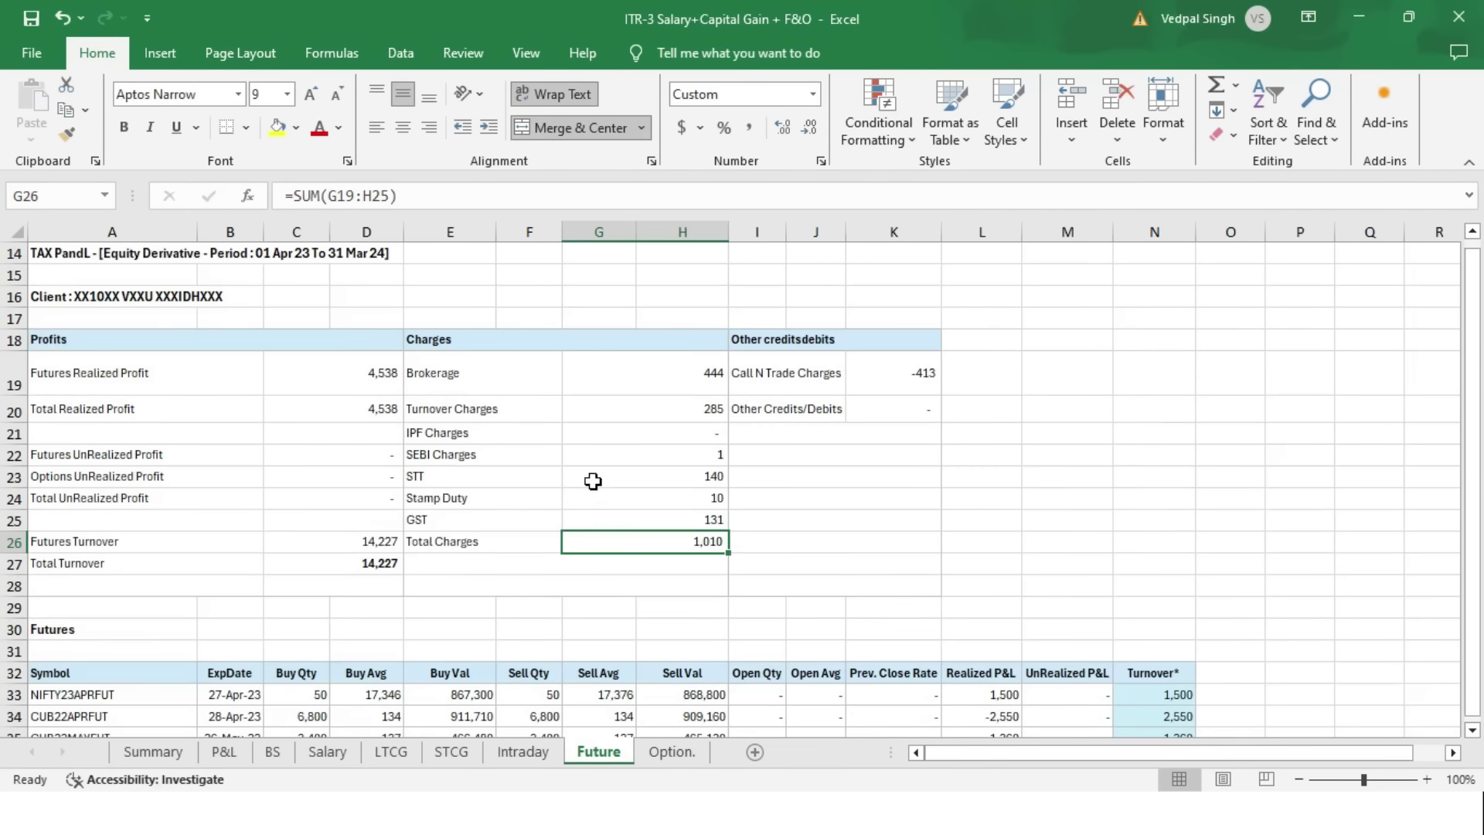
pyautogui.click(614, 370)
pyautogui.click(619, 405)
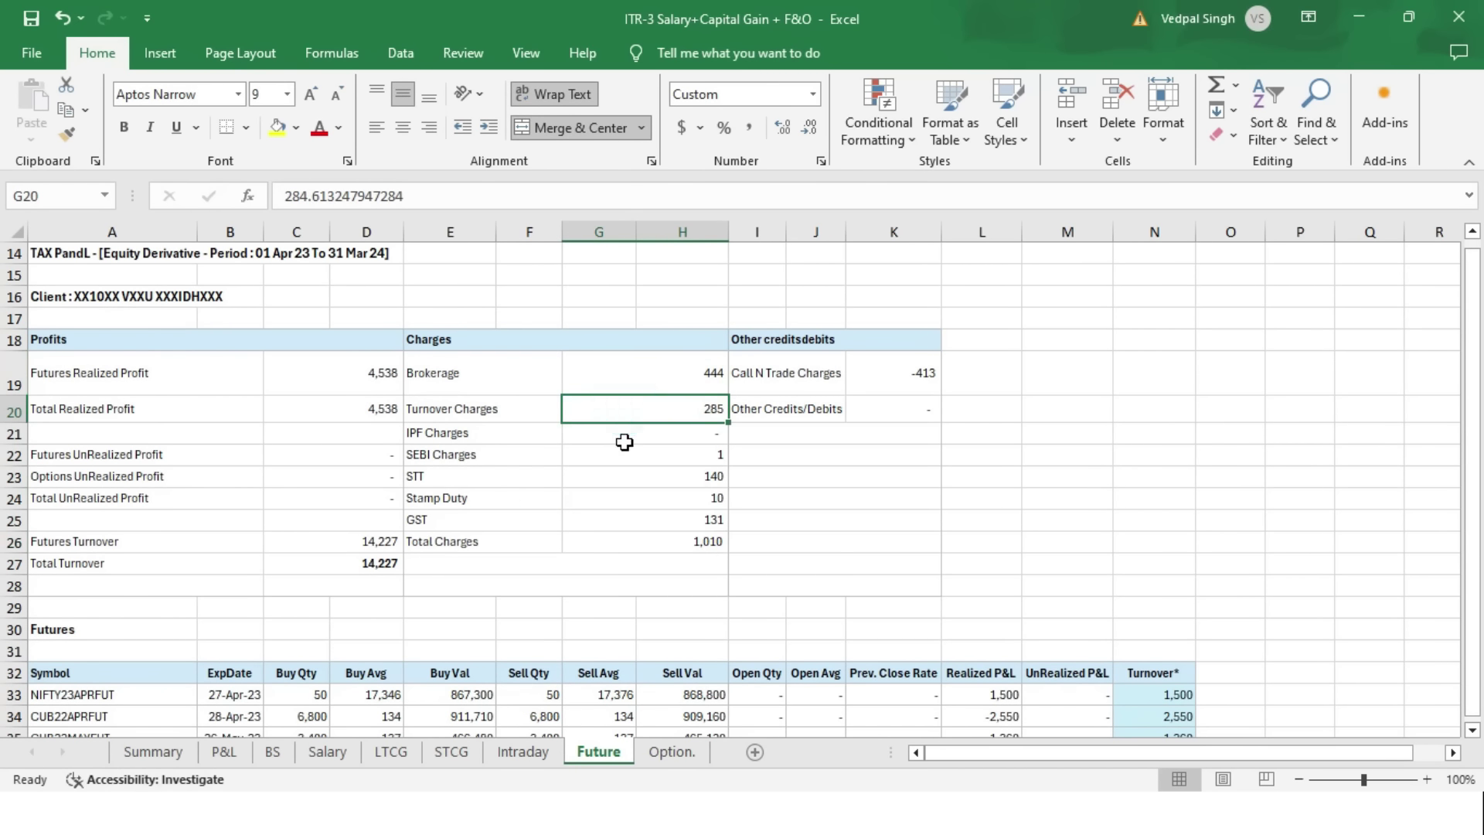
pyautogui.click(624, 440)
pyautogui.click(625, 456)
pyautogui.click(629, 475)
pyautogui.click(632, 498)
pyautogui.click(636, 518)
pyautogui.click(688, 541)
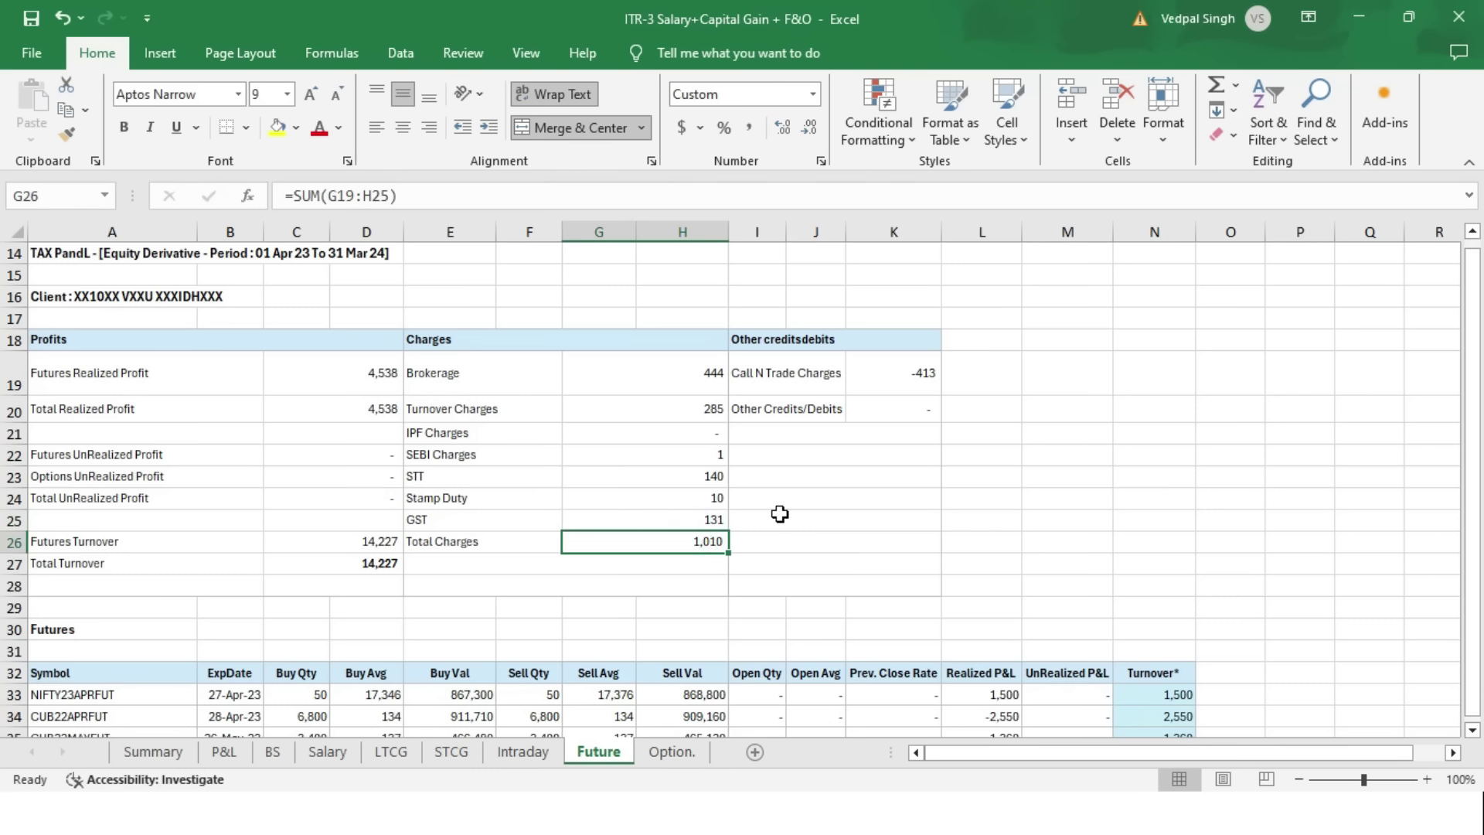
pyautogui.moveTo(659, 381); pyautogui.dragTo(662, 513)
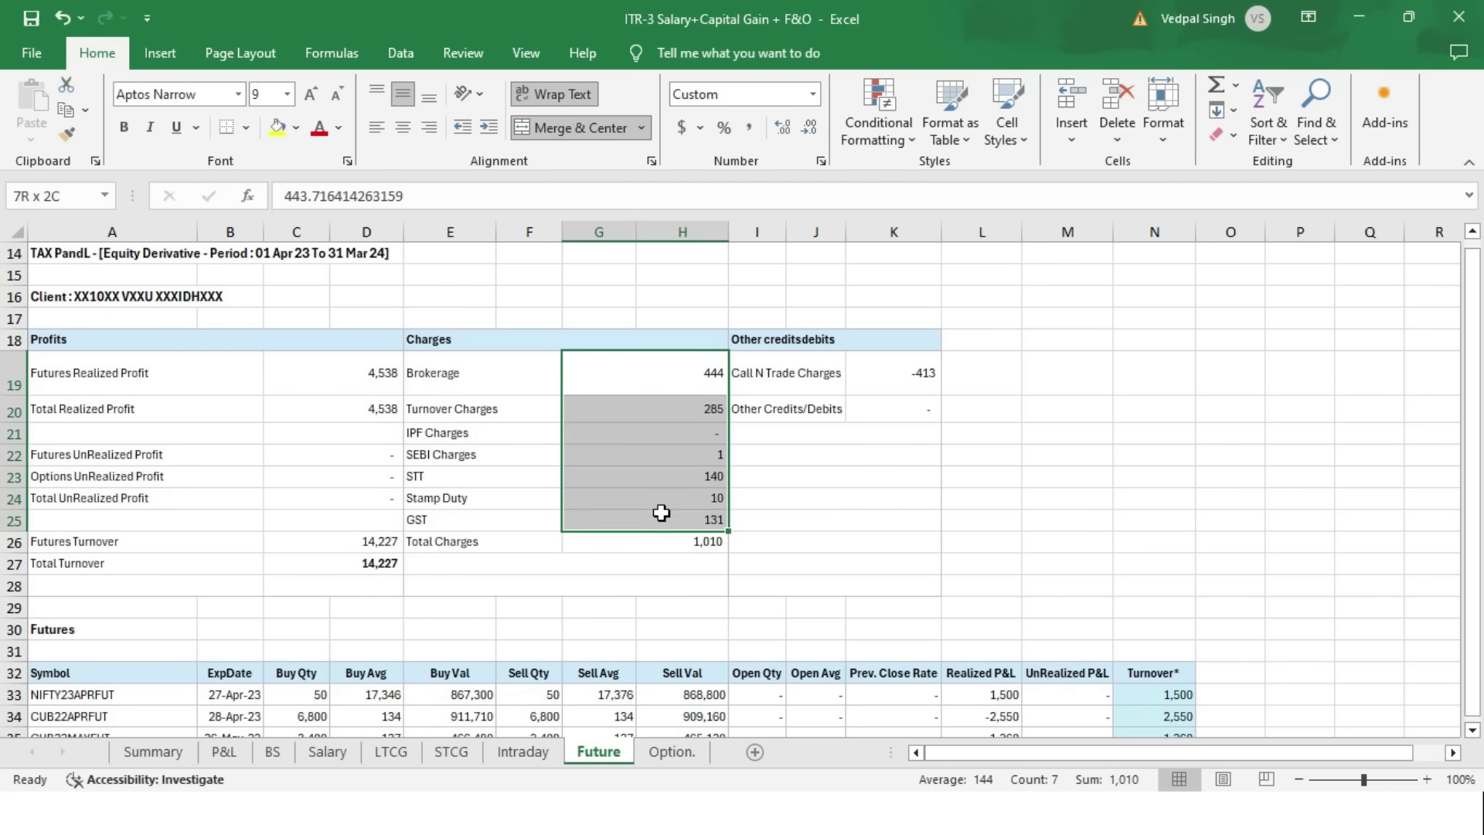
pyautogui.click(663, 539)
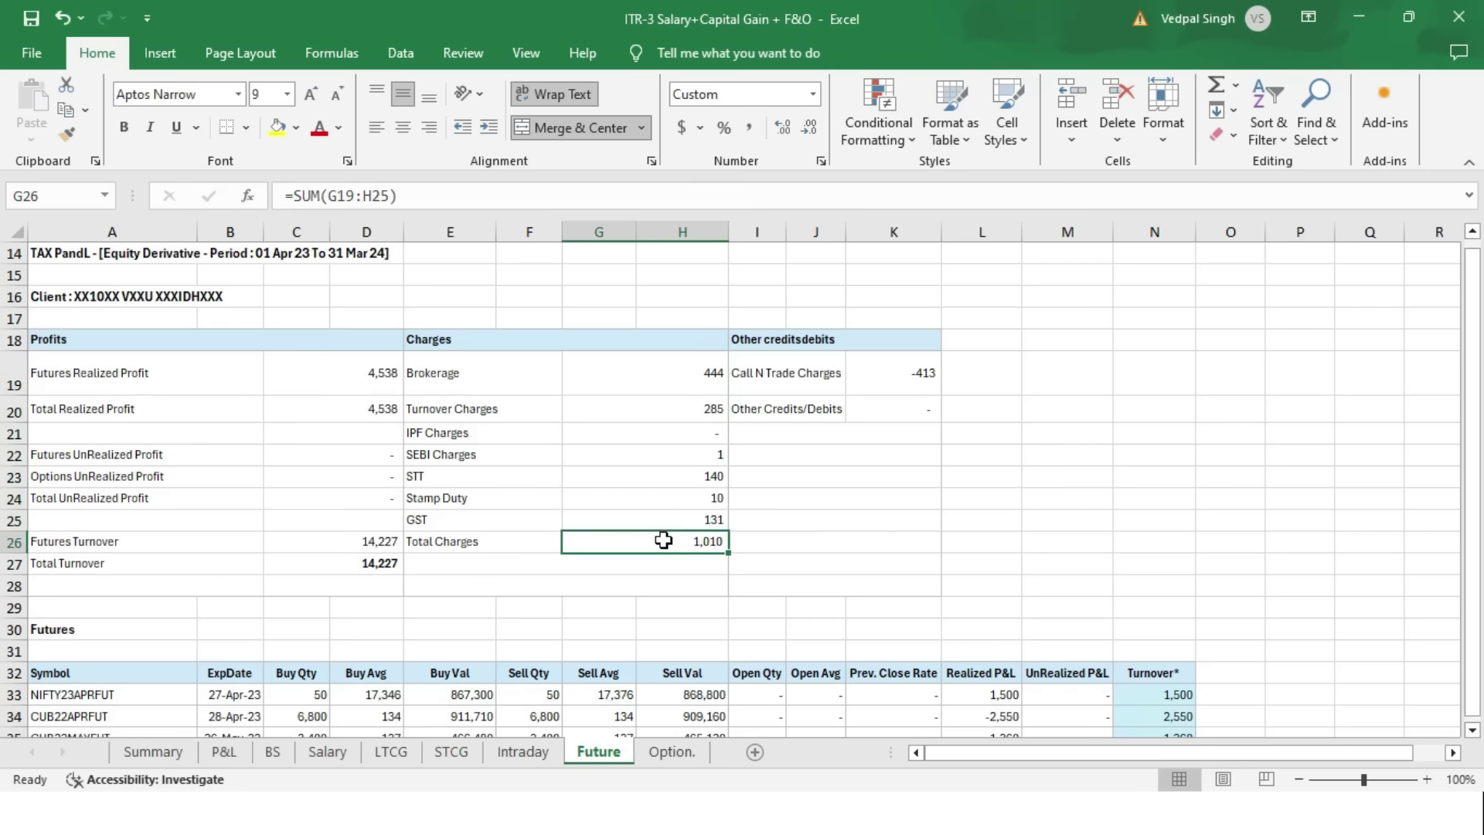
# - Colour the STT label and its amount in the Charges section with a red font
pyautogui.moveTo(518, 482); pyautogui.dragTo(662, 478)
pyautogui.click(319, 130)
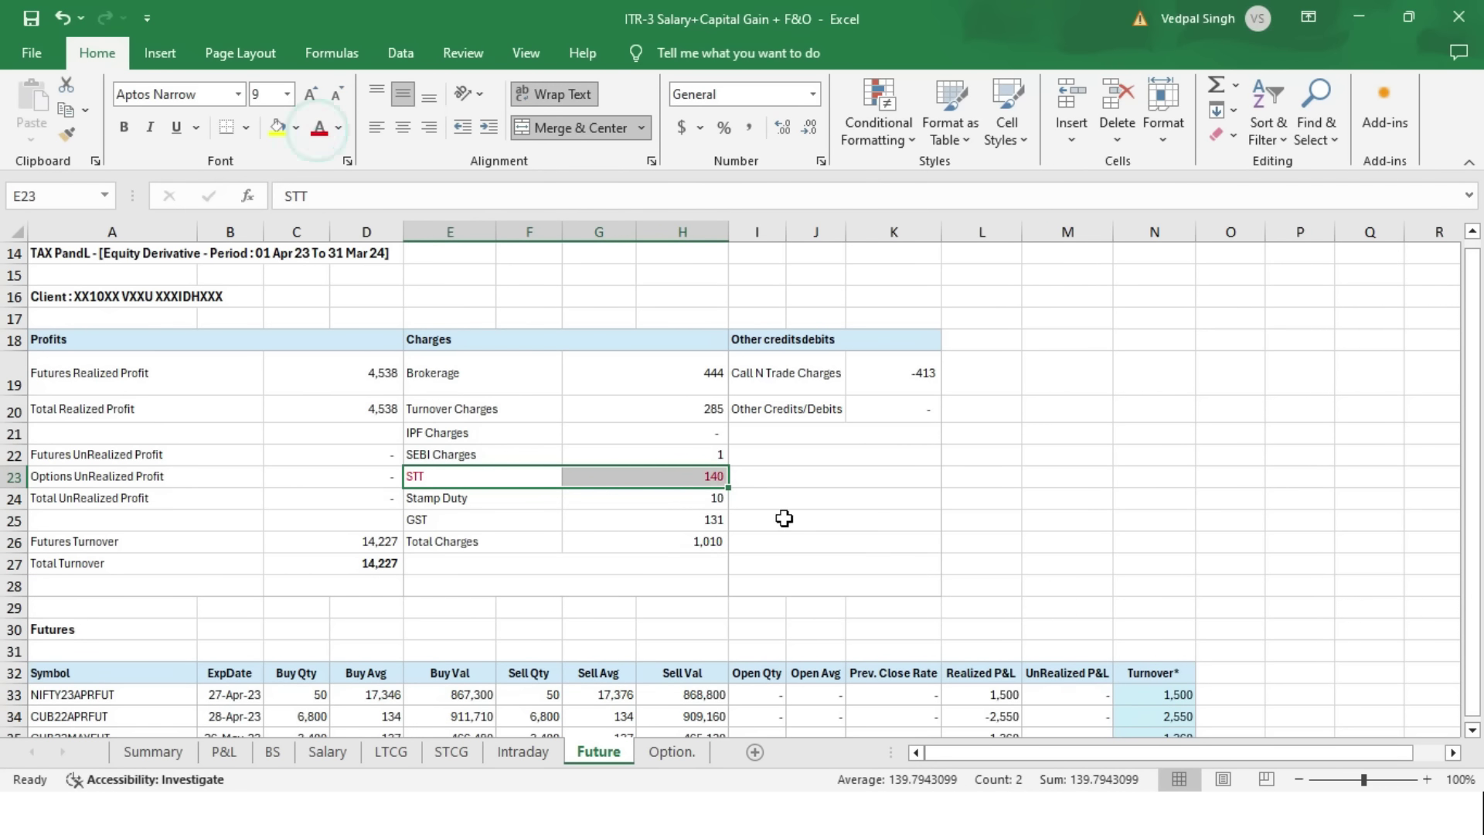
# - Trace the Option direct expenses from the Summary sheet to the Option sheet and colour the Total Charges and Total STT amounts red
pyautogui.click(696, 547)
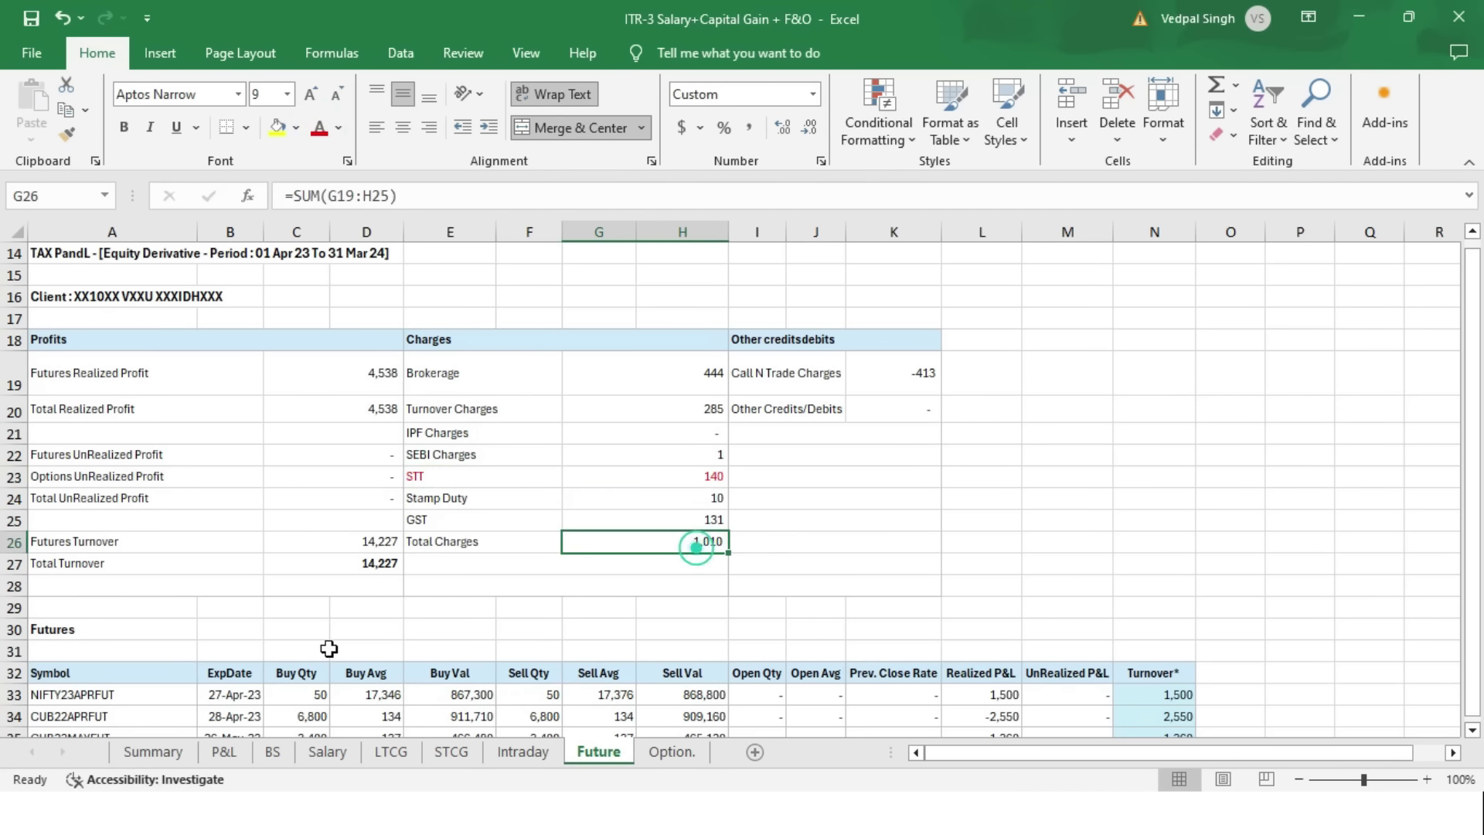
pyautogui.click(141, 749)
pyautogui.click(585, 370)
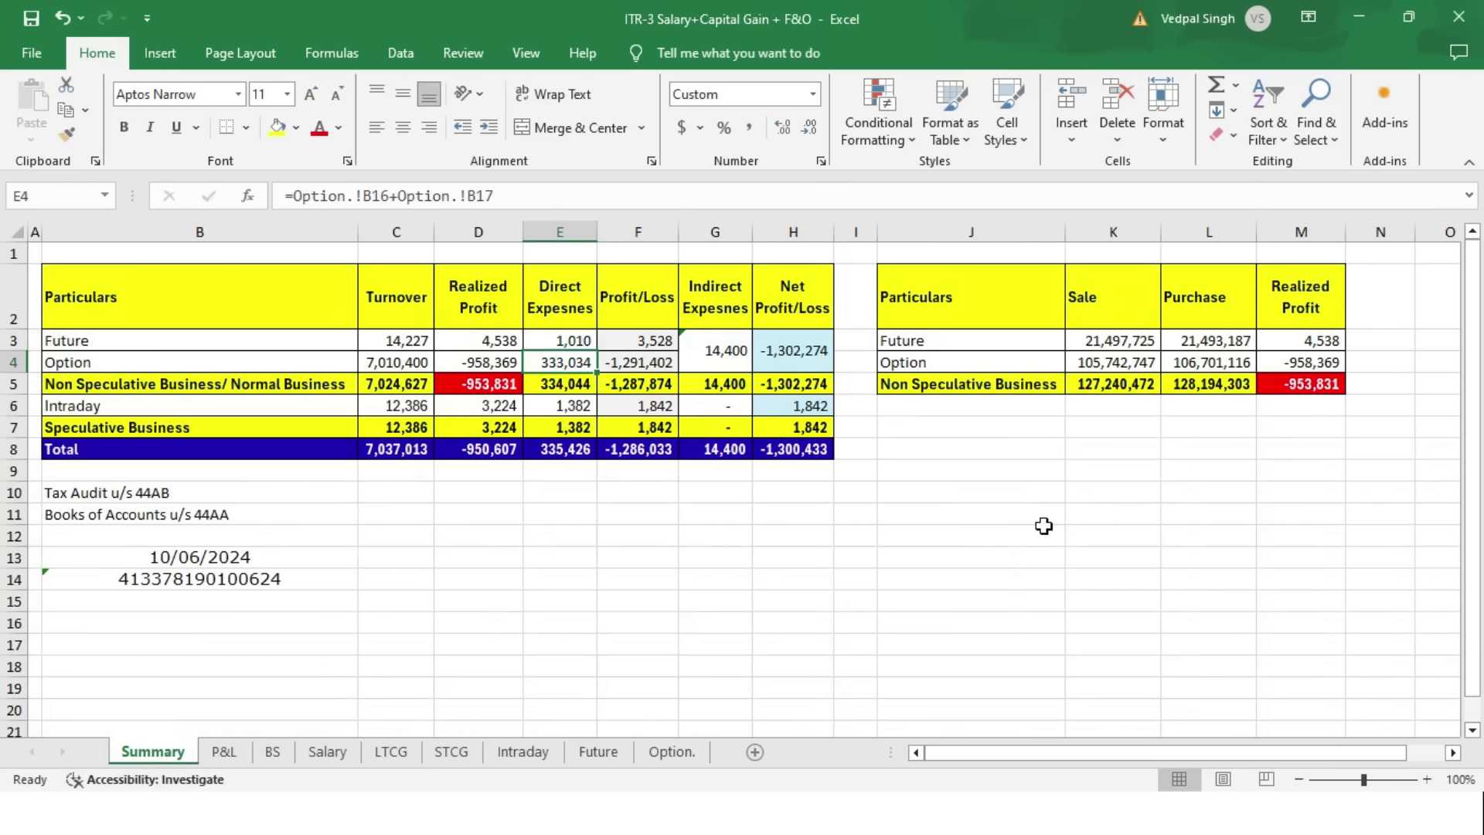
pyautogui.hotkey('ctrl', '[')
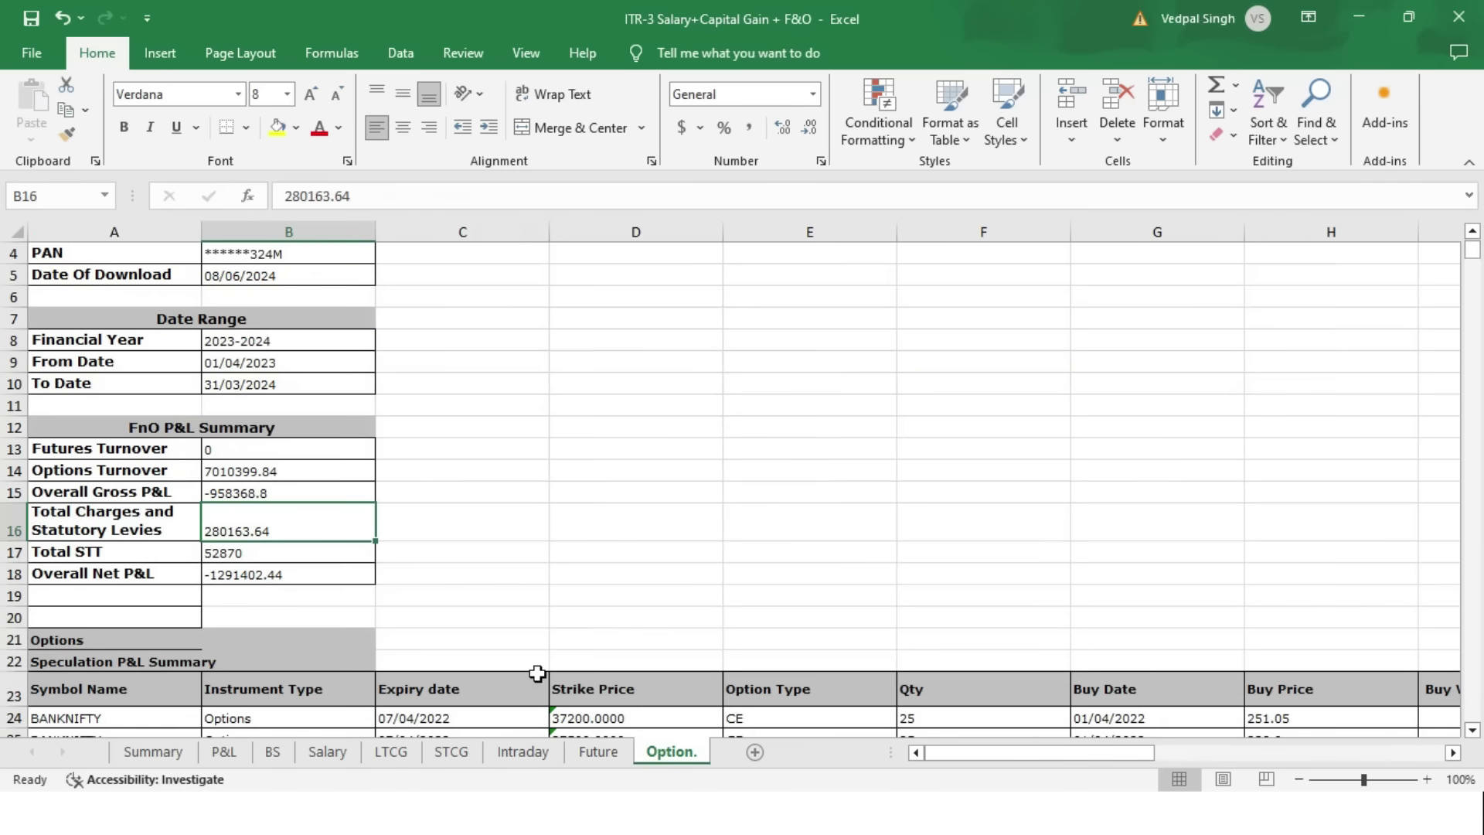
pyautogui.moveTo(291, 517); pyautogui.dragTo(300, 541)
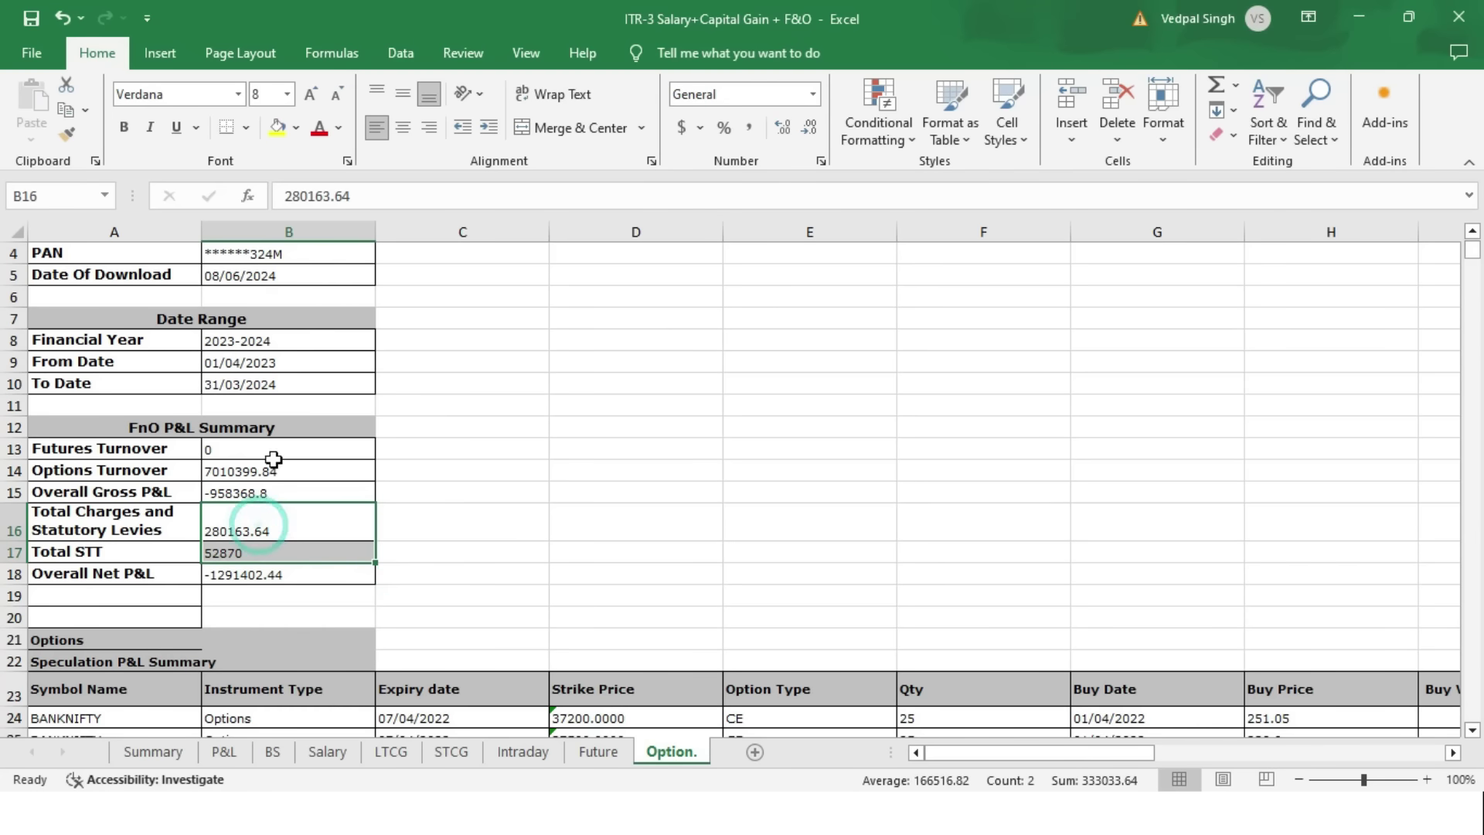
pyautogui.click(318, 128)
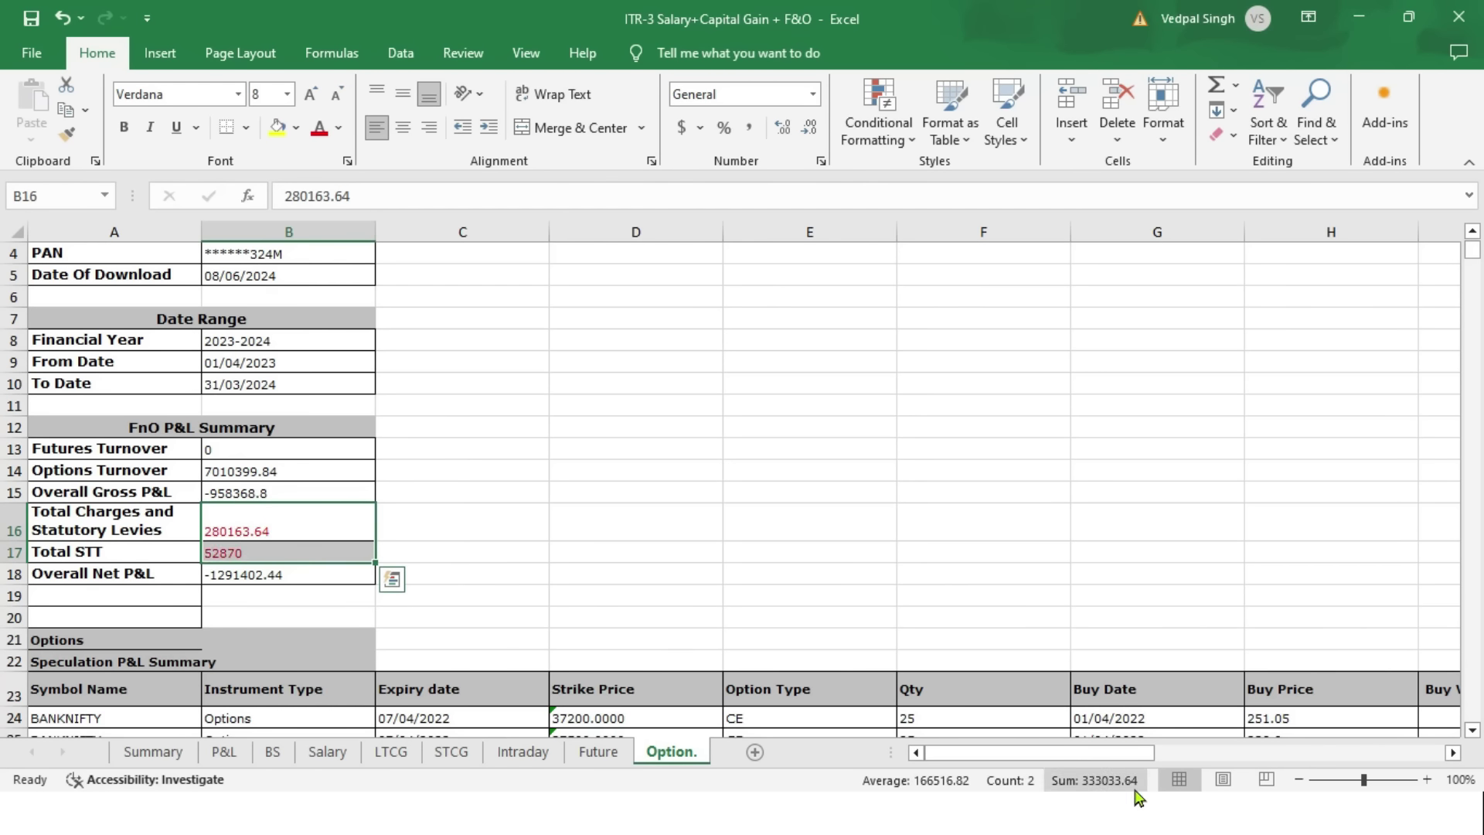
# - Check the Non Speculative Business direct expenses on the Summary sheet against the Future and Option amounts, and review the Intraday direct expenses
pyautogui.click(186, 751)
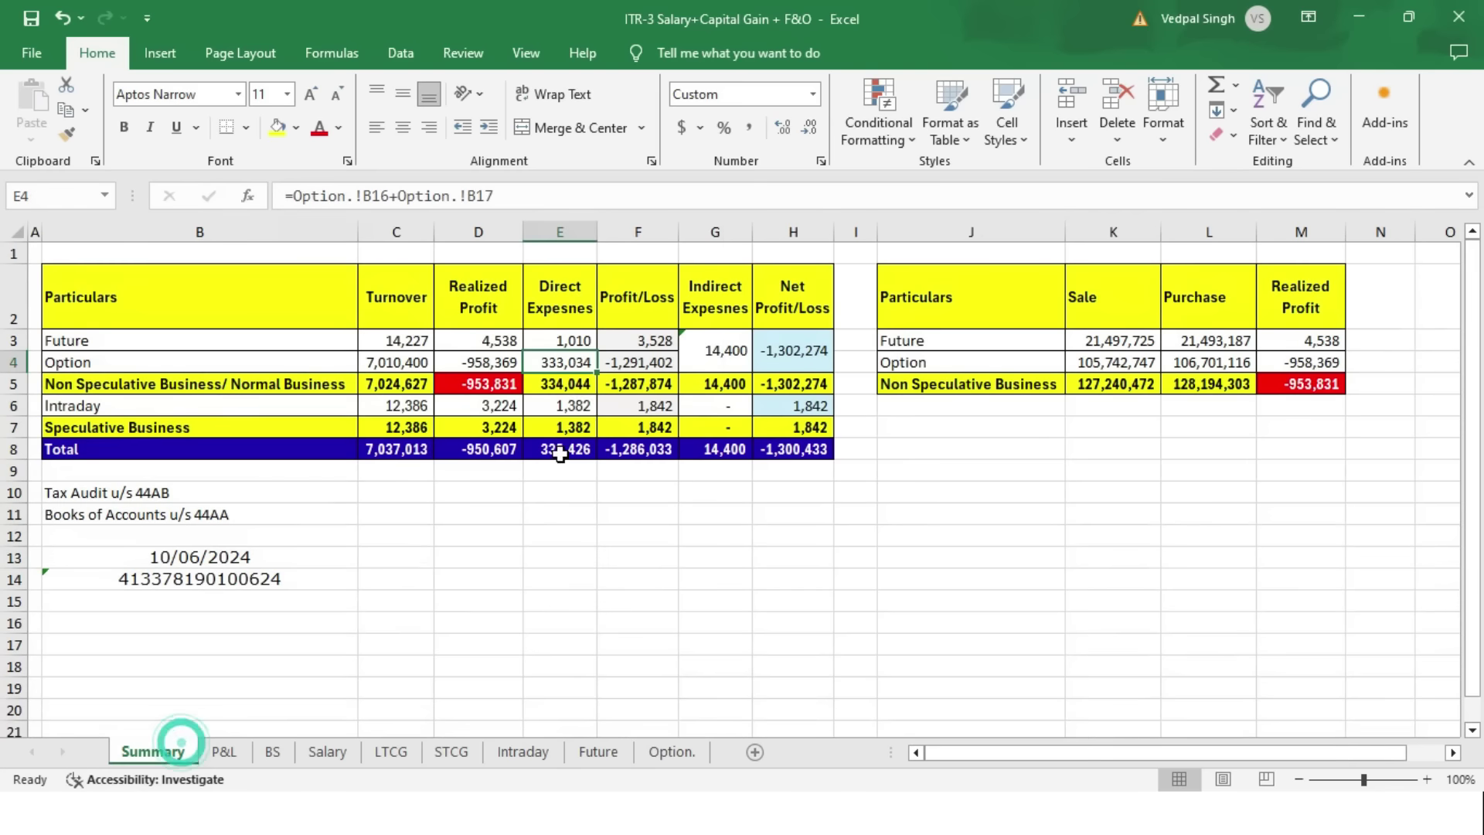
pyautogui.click(582, 391)
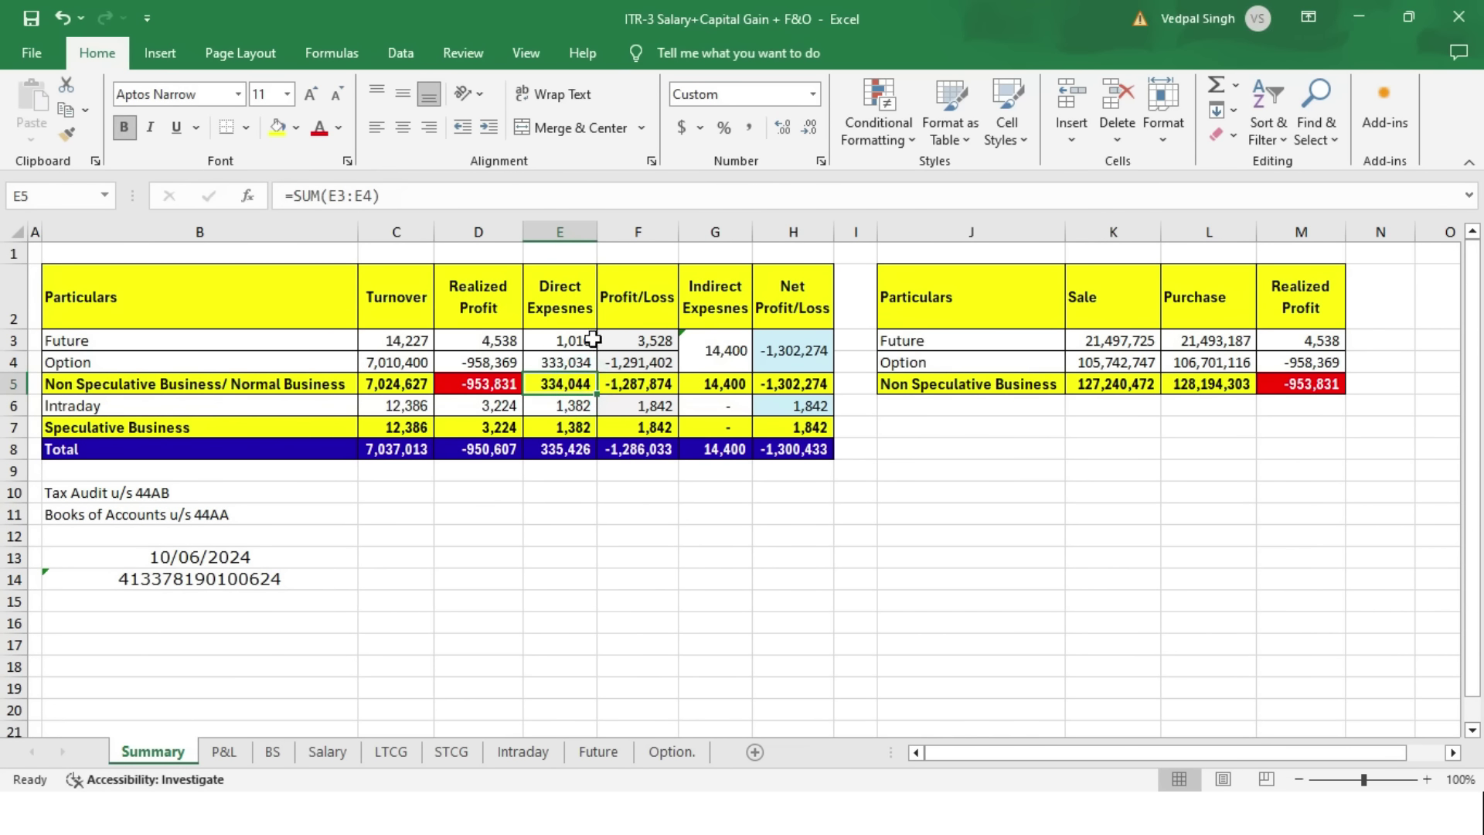
pyautogui.moveTo(583, 340); pyautogui.dragTo(584, 362)
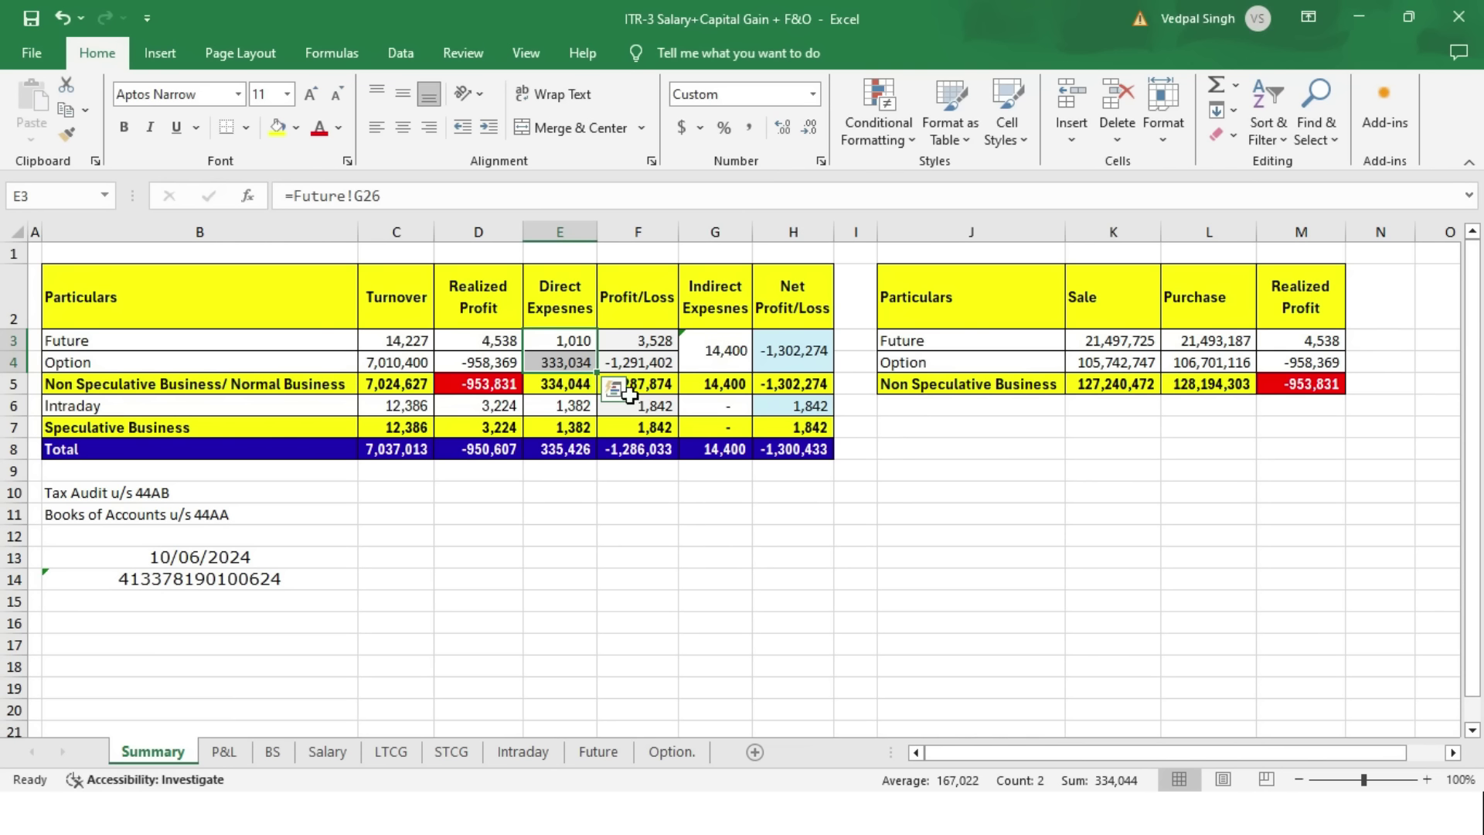
pyautogui.click(570, 406)
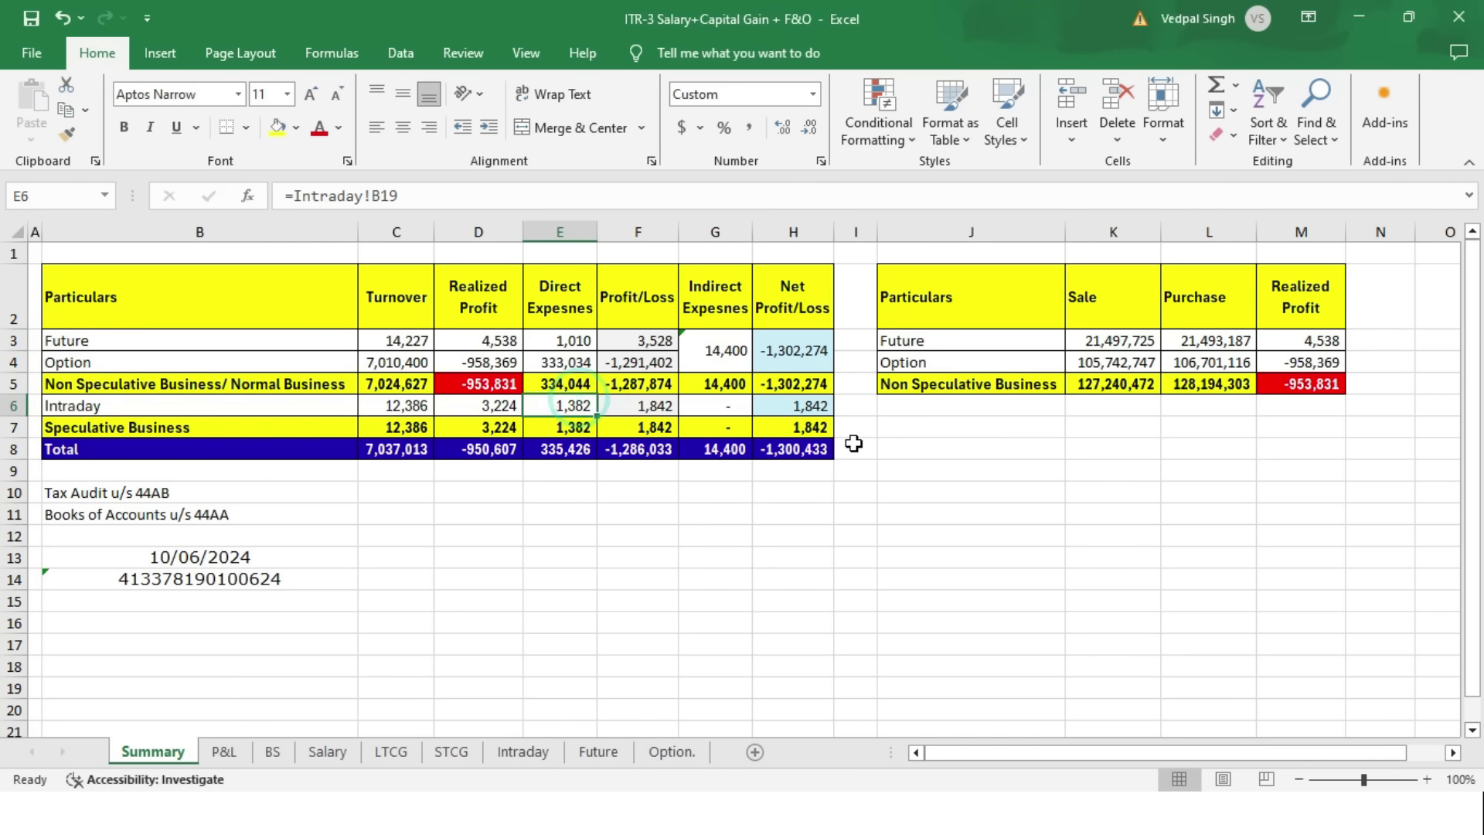
# - Check the Future and Option Profit/Loss figures against their realized profits and direct expenses
pyautogui.click(659, 343)
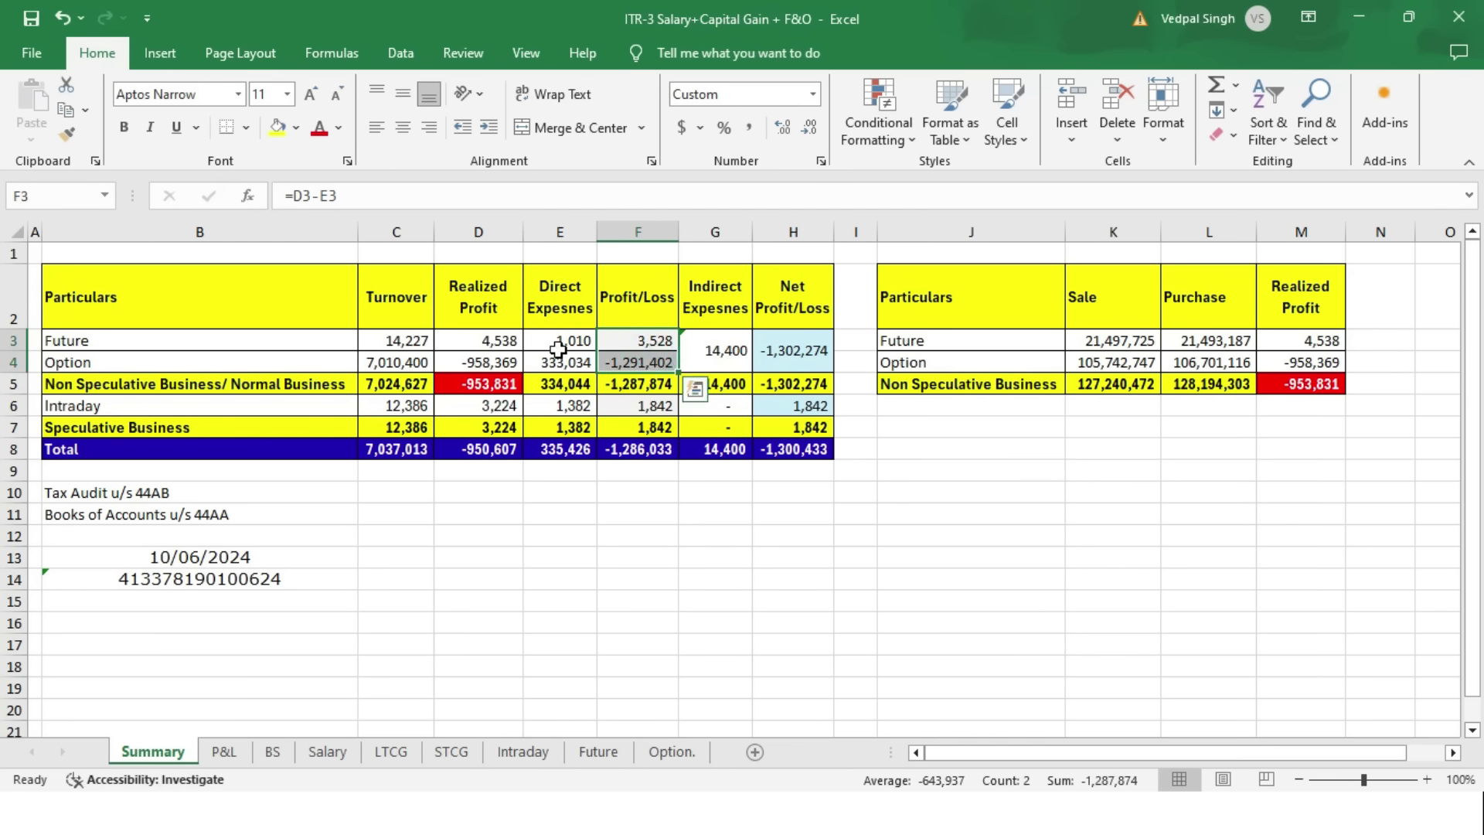
pyautogui.click(502, 342)
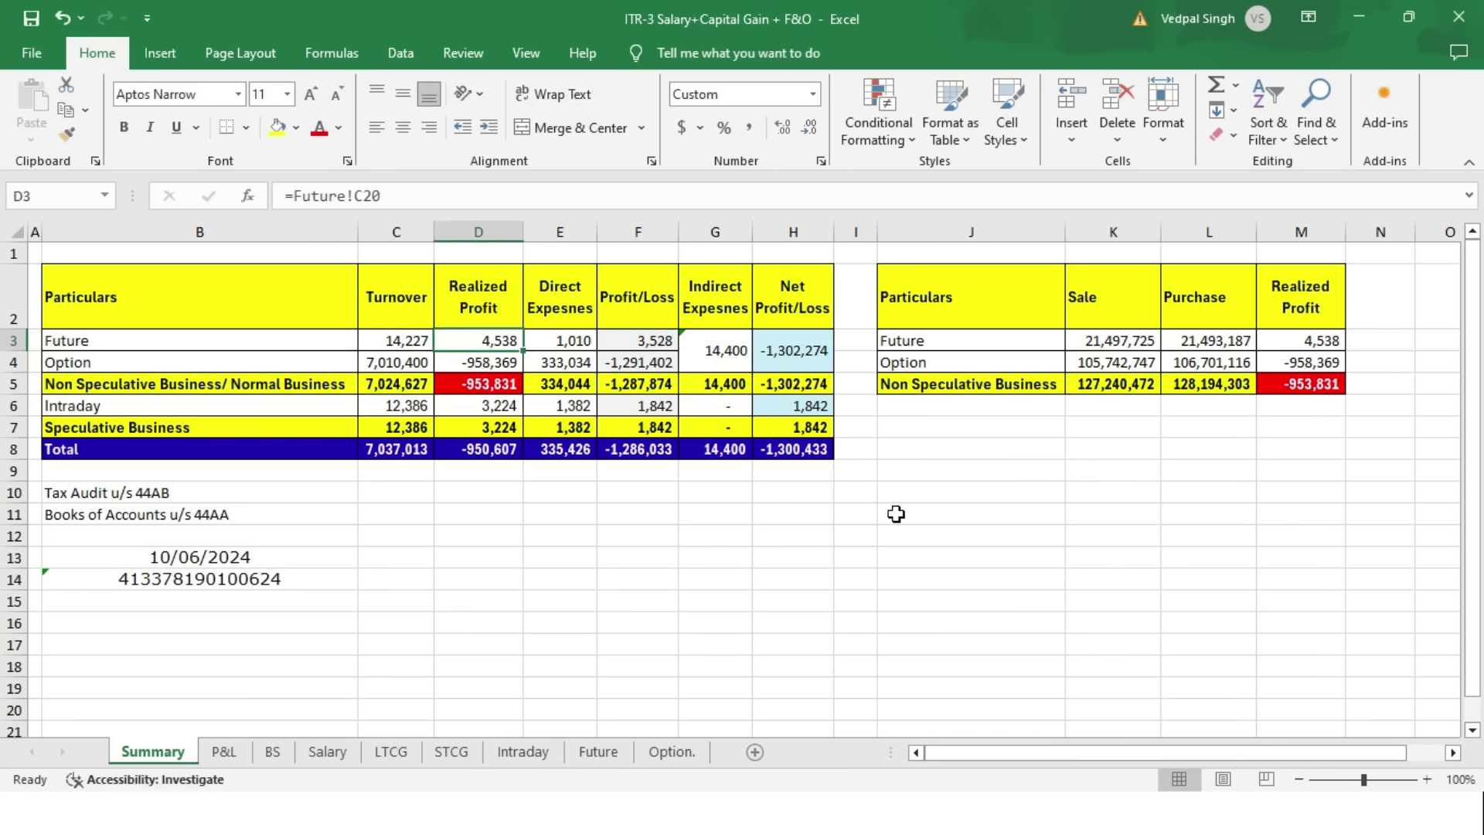
pyautogui.press('BackSpace')
pyautogui.press('Escape')
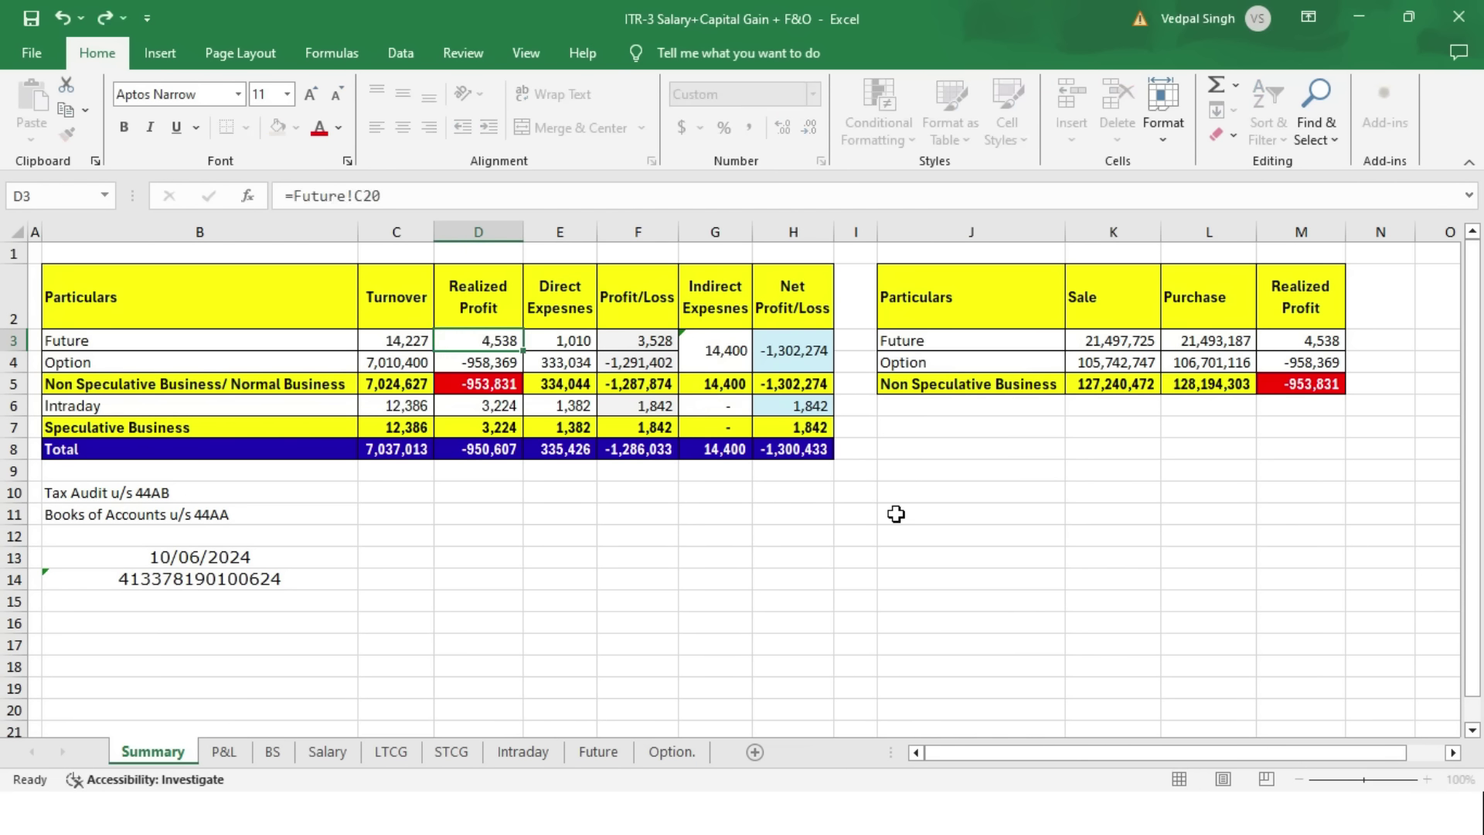
pyautogui.click(663, 340)
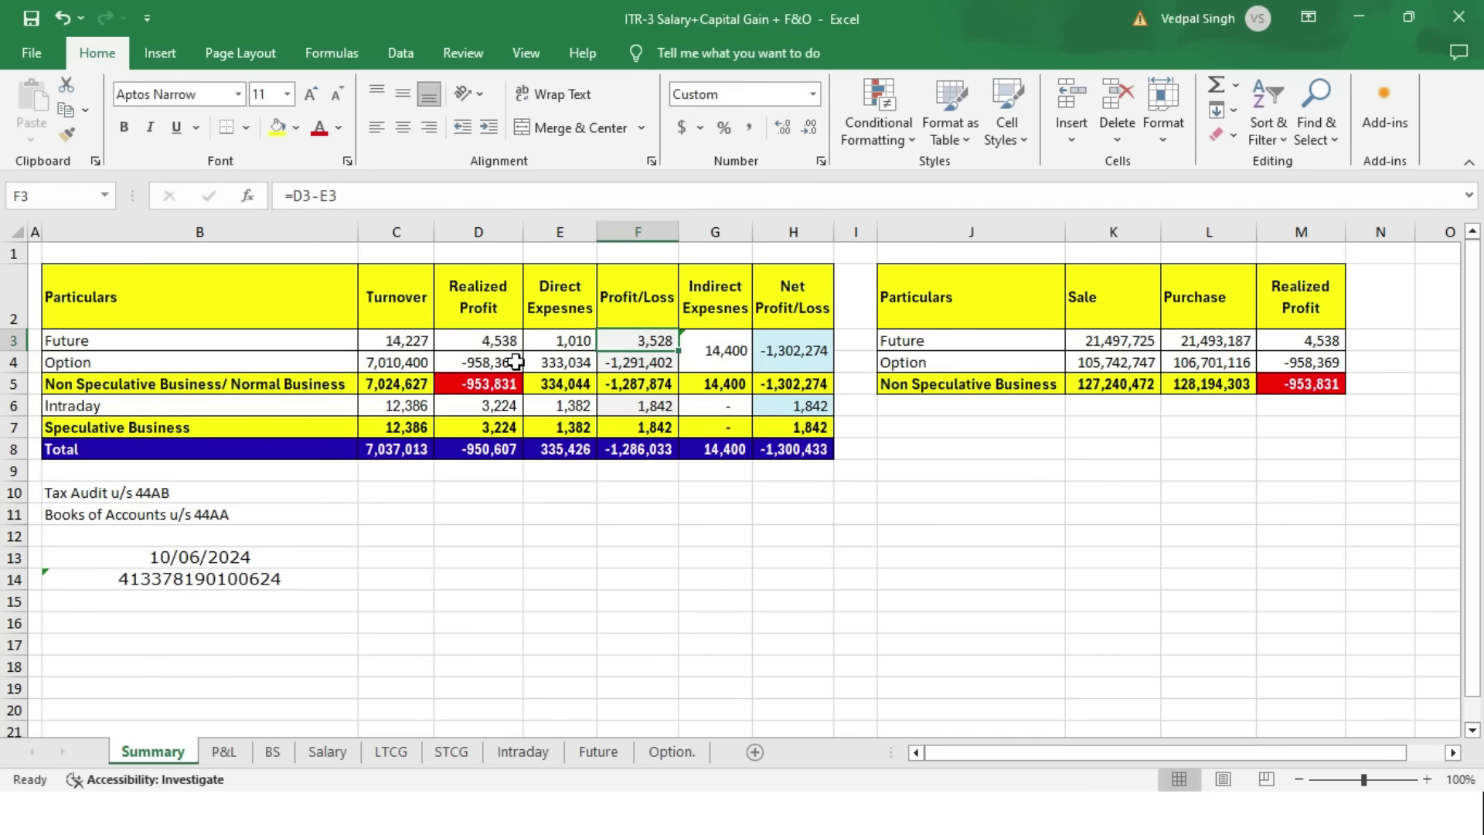
pyautogui.click(489, 357)
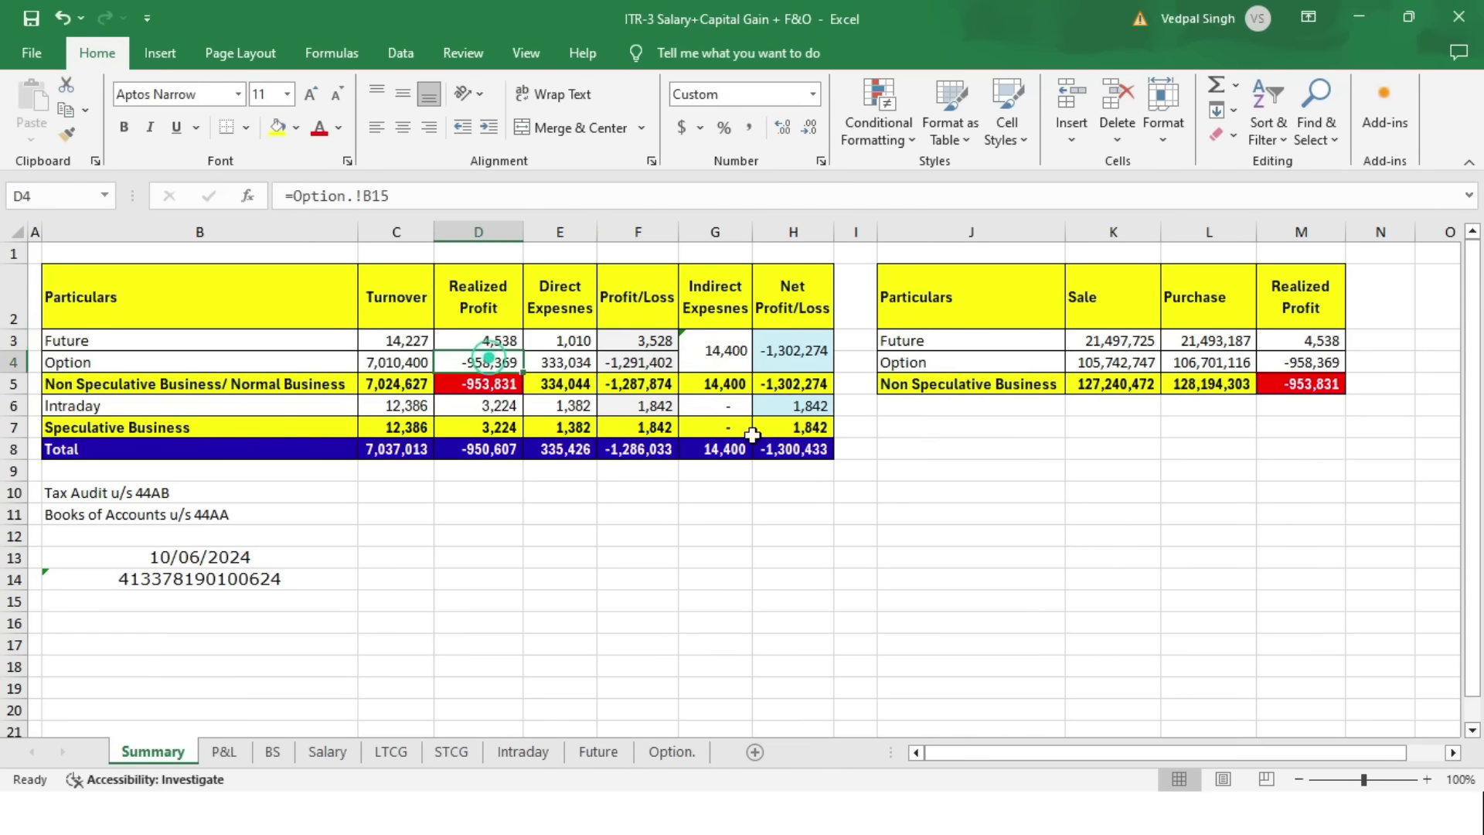
pyautogui.click(587, 362)
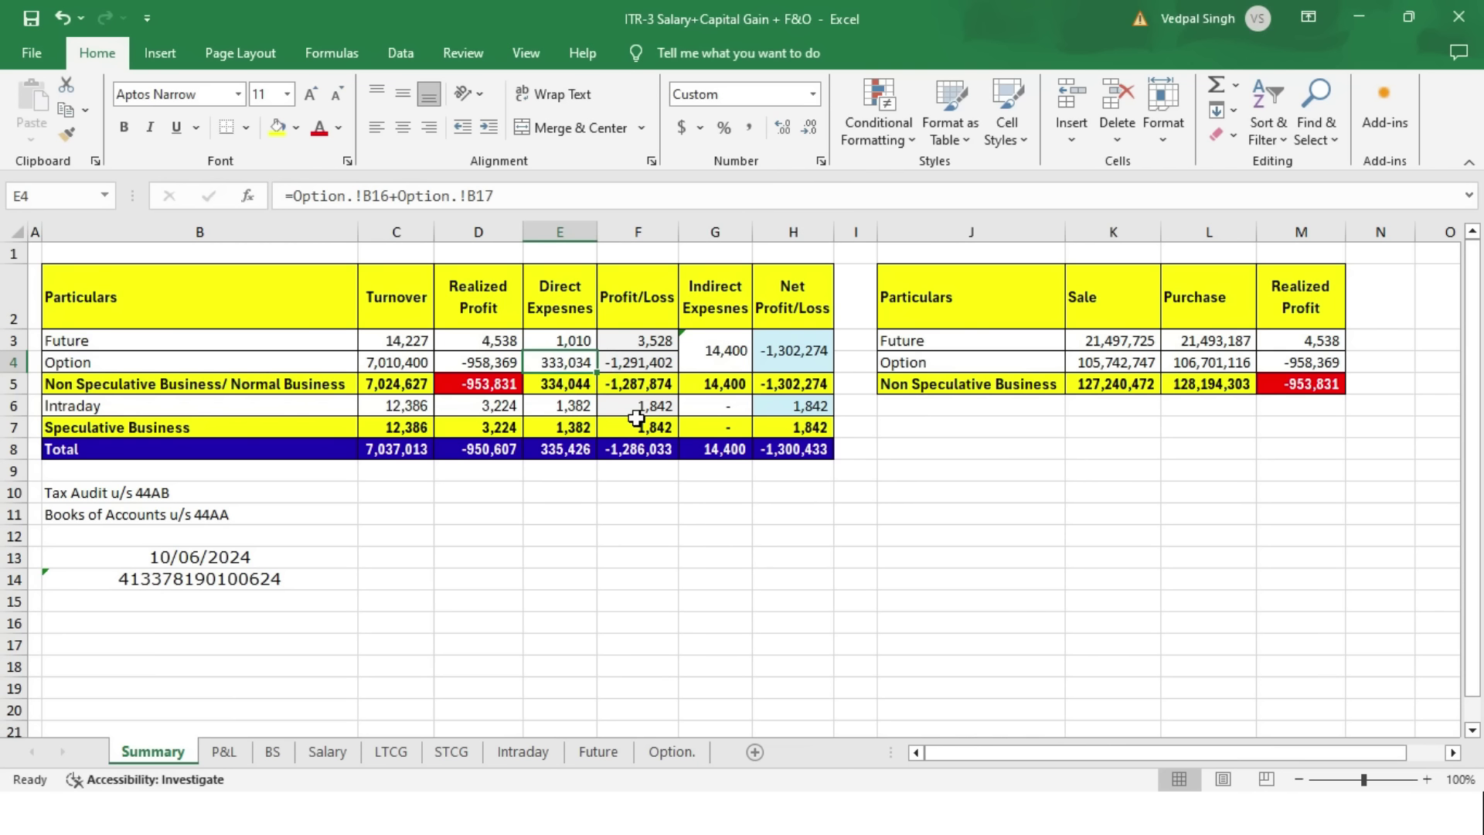
pyautogui.click(639, 363)
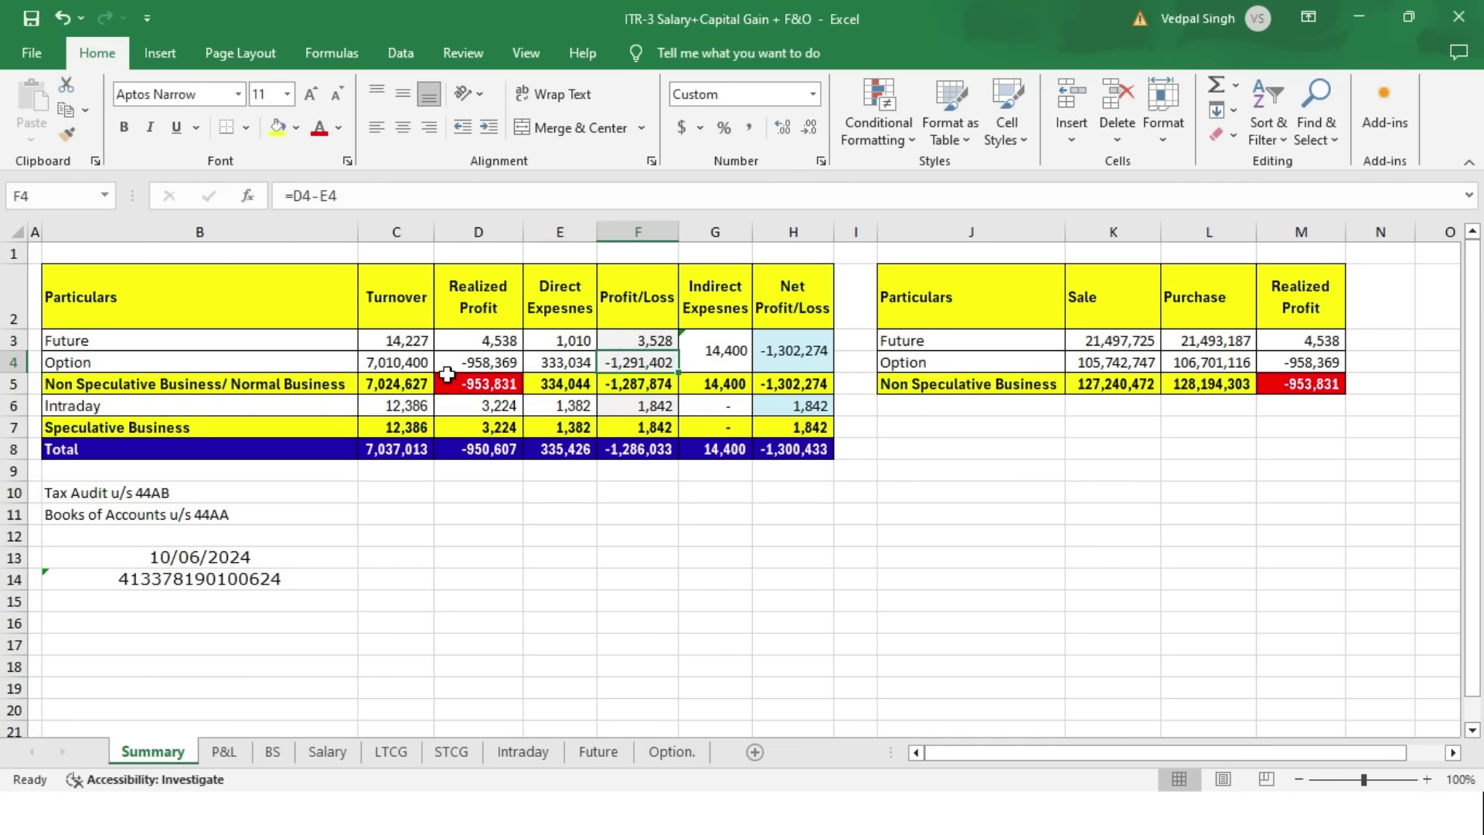
# - Review the Profit/Loss figures for Non Speculative Business, Intraday, Speculative Business and the overall Total
pyautogui.click(634, 386)
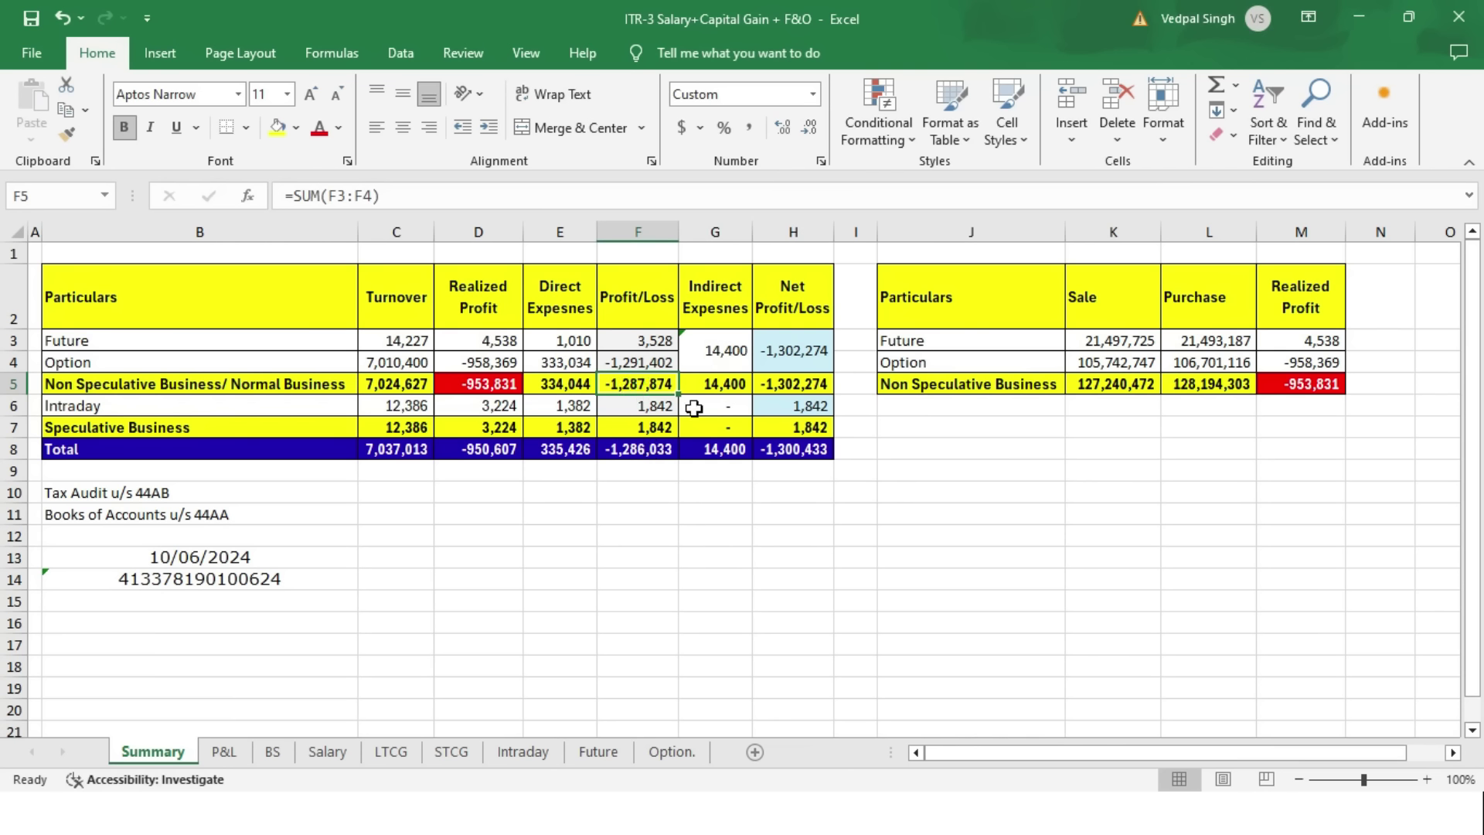
pyautogui.click(649, 410)
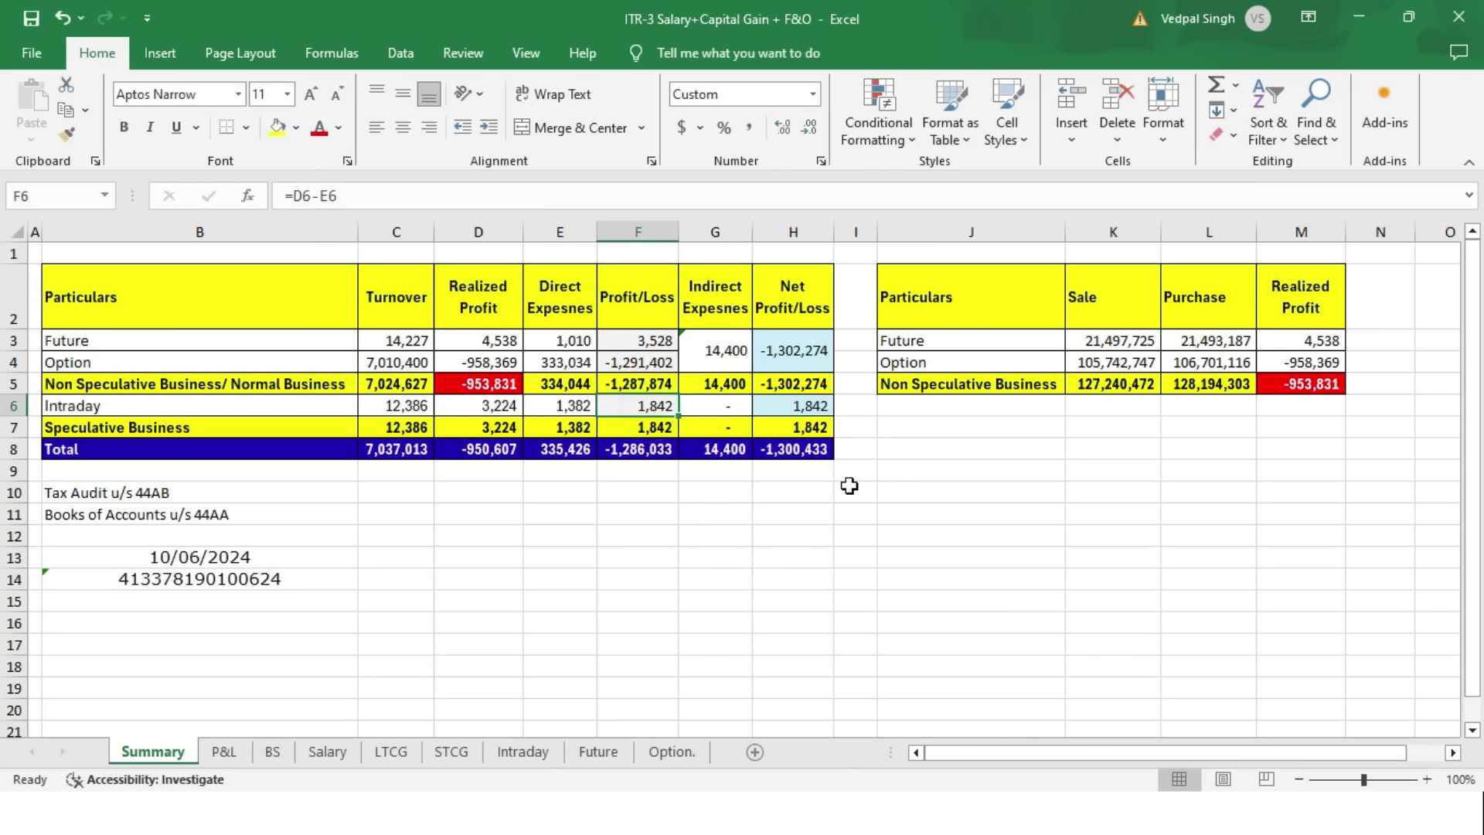
pyautogui.click(674, 427)
pyautogui.click(665, 449)
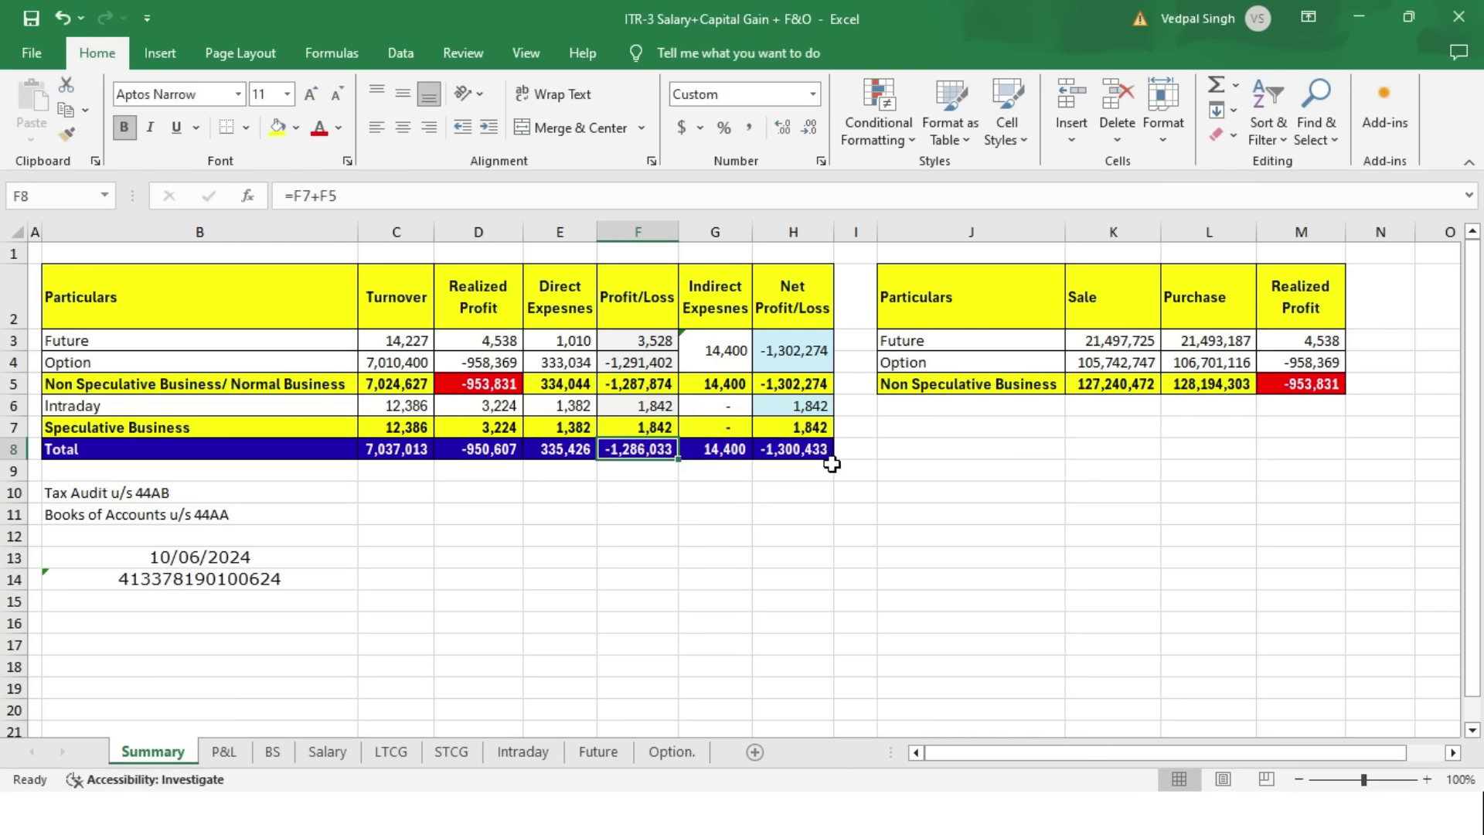
# - Trace the indirect expenses from the Summary sheet to the P&L sheet and check the Rent and Salary amounts
pyautogui.click(727, 351)
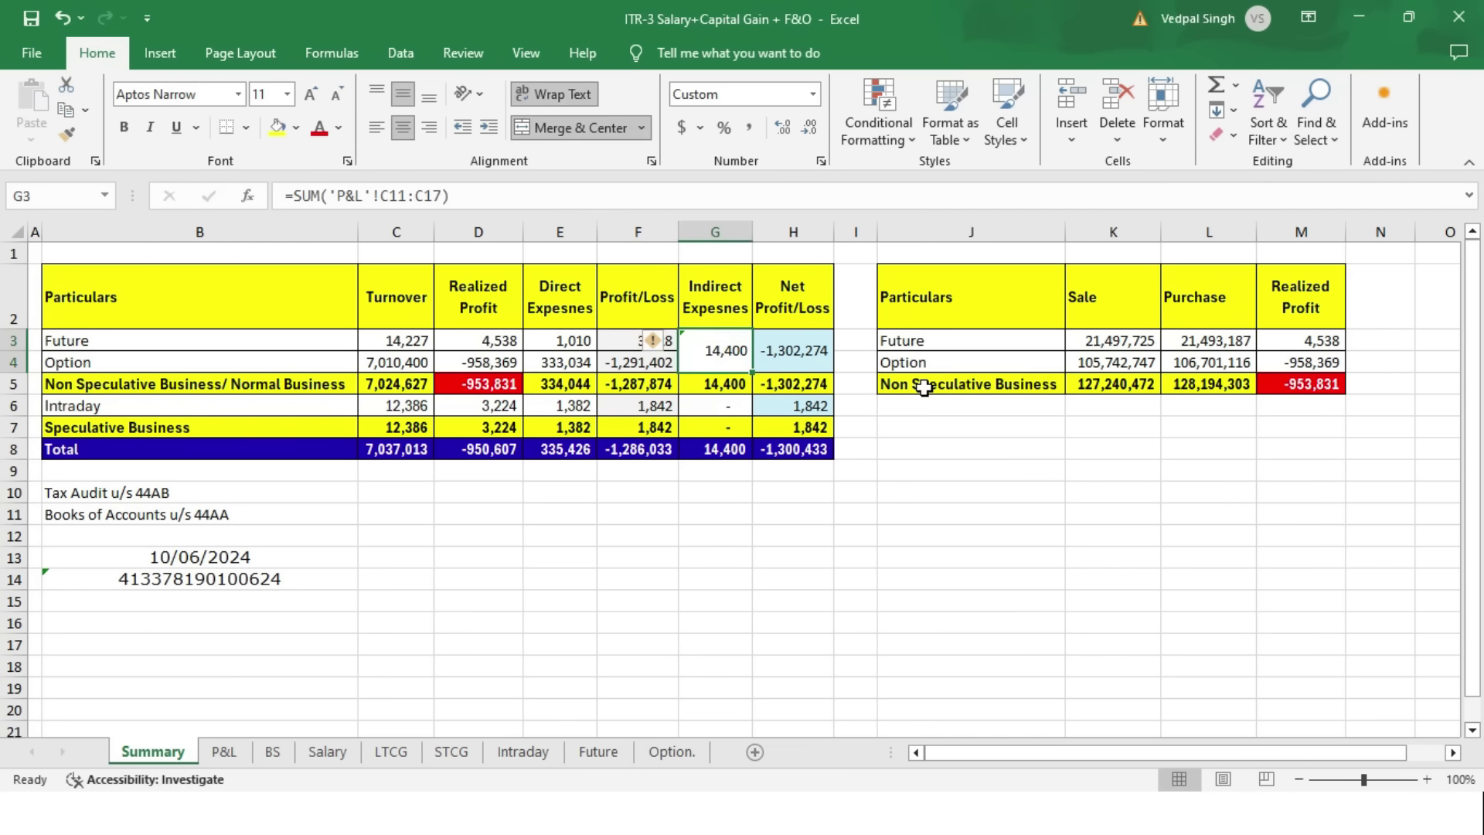
pyautogui.hotkey('ctrl', '[')
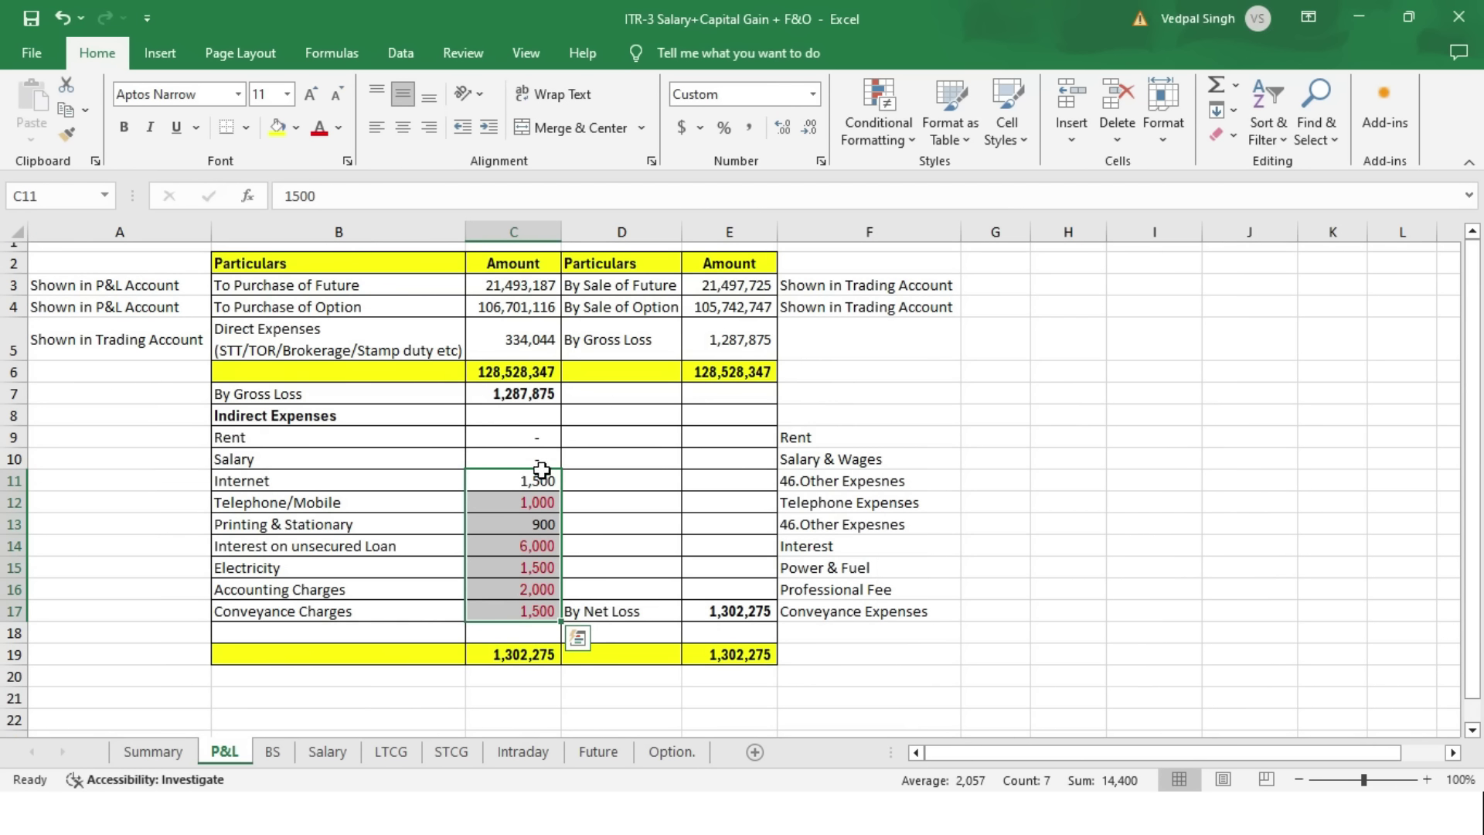
pyautogui.click(538, 438)
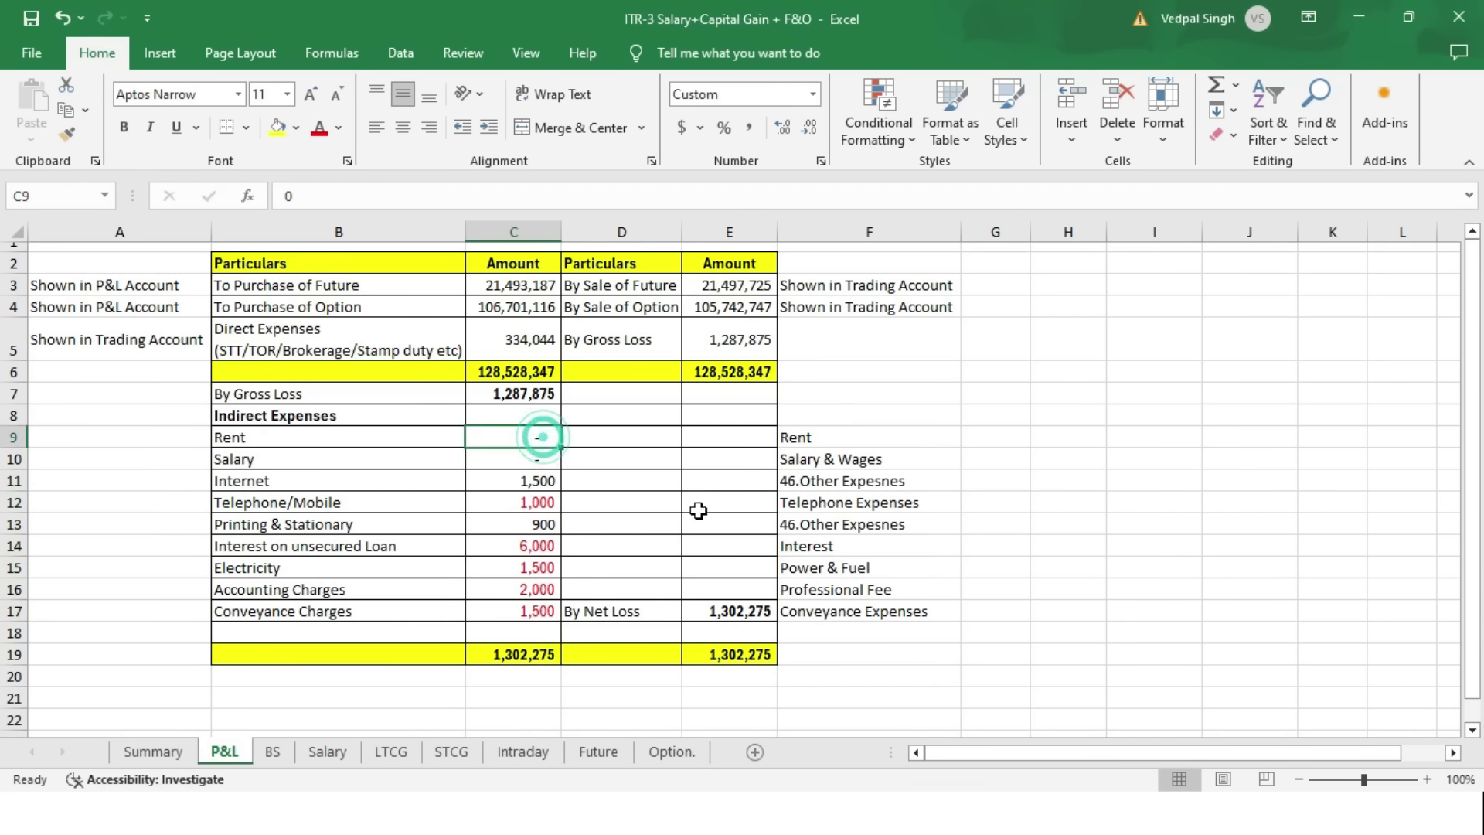
pyautogui.click(532, 456)
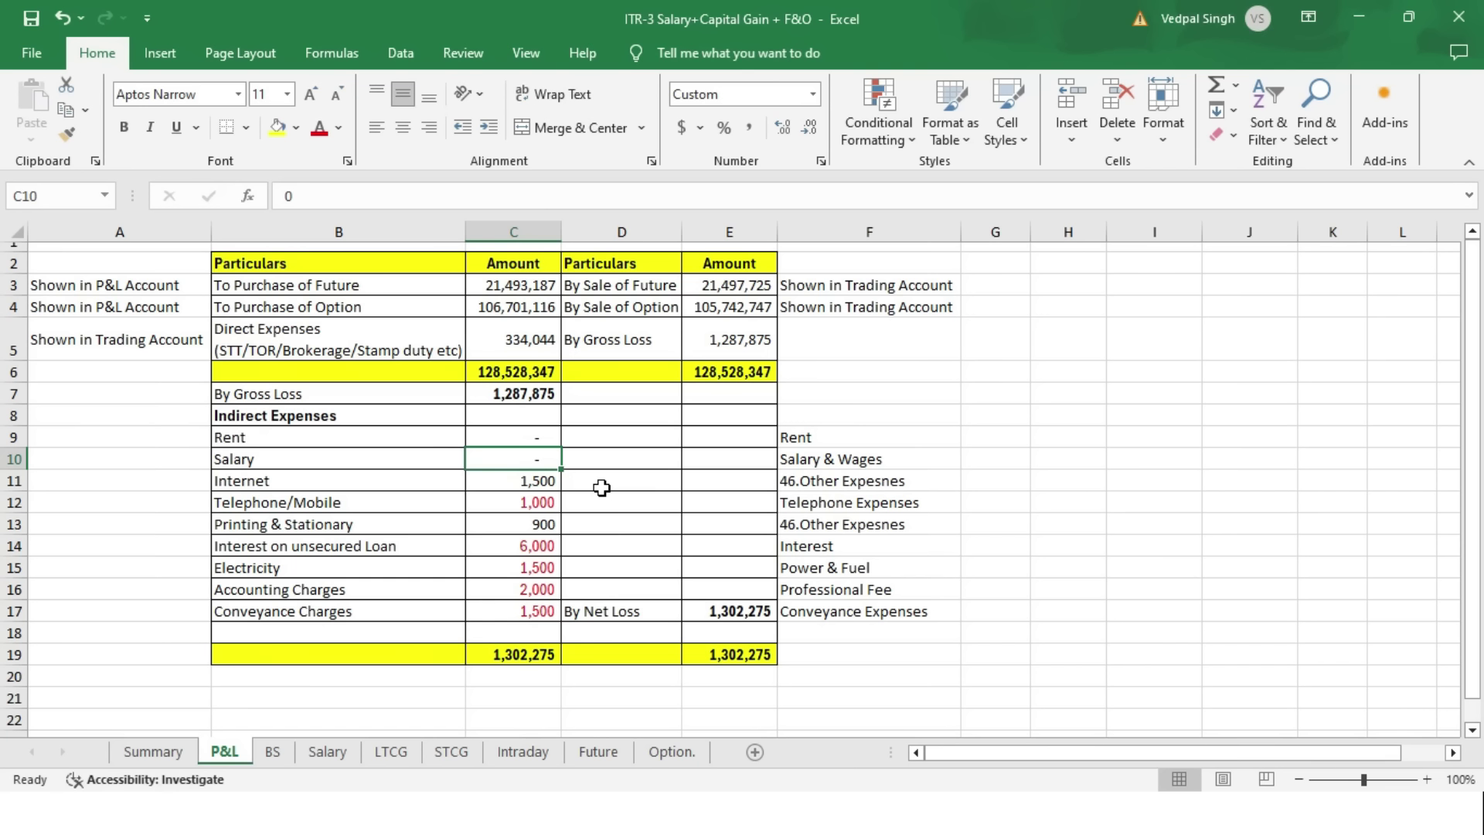
# - Review each indirect expense from Internet to Conveyance Charges on the P&L sheet and check their combined sum
pyautogui.click(525, 484)
pyautogui.click(554, 509)
pyautogui.click(549, 528)
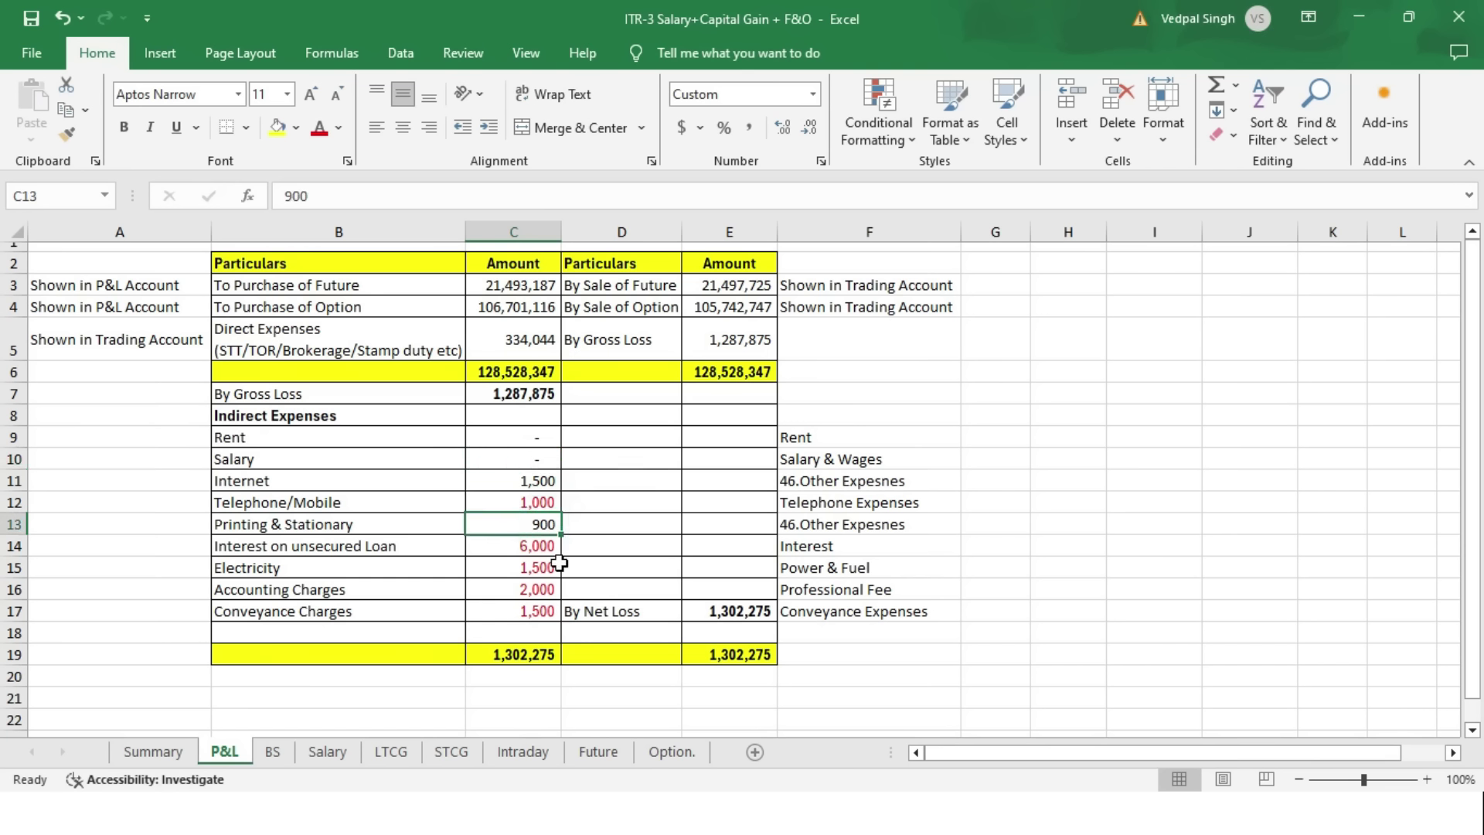
pyautogui.click(540, 549)
pyautogui.click(533, 567)
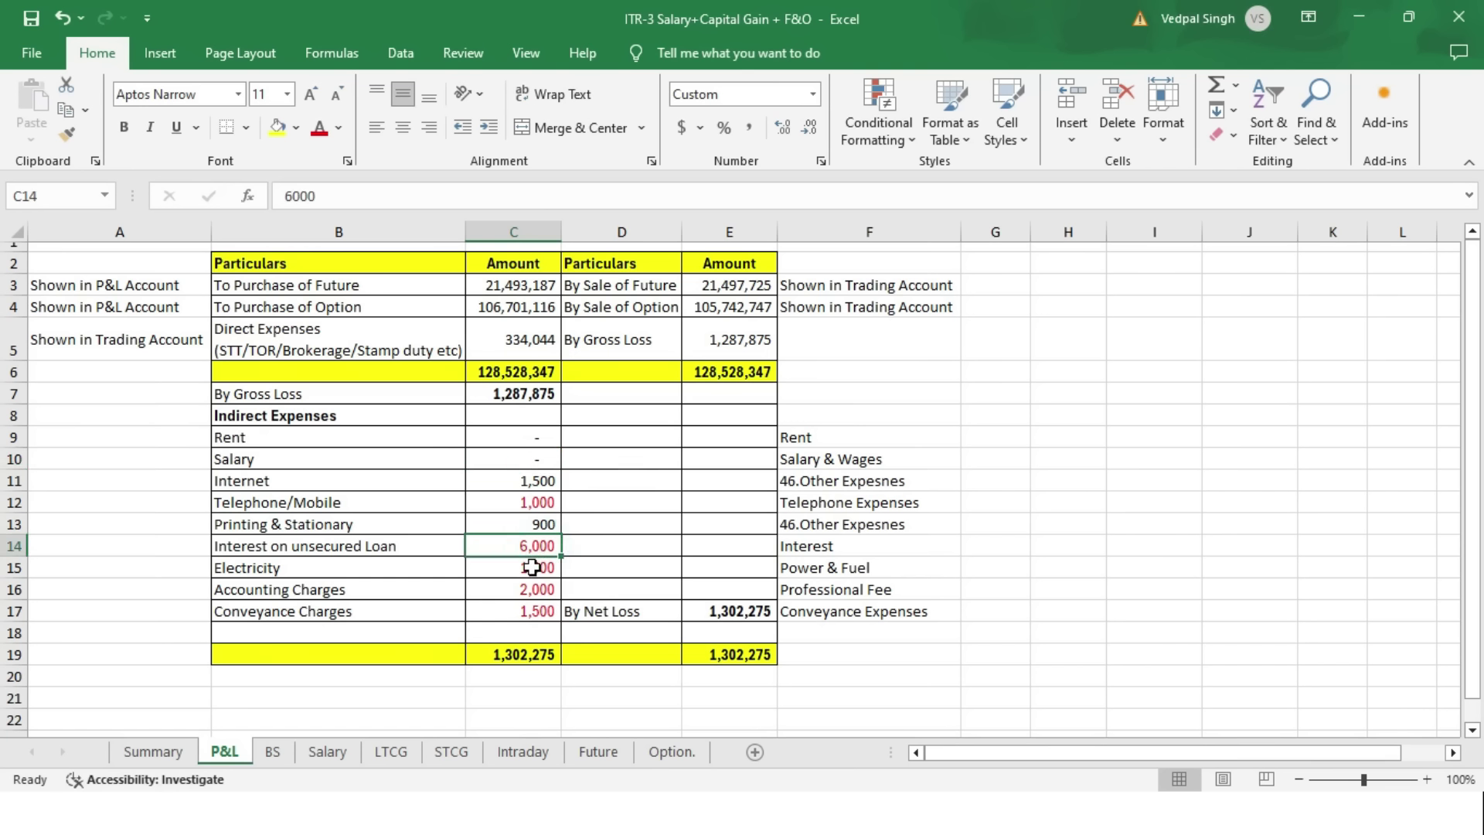
pyautogui.click(529, 592)
pyautogui.click(534, 610)
pyautogui.click(552, 653)
pyautogui.moveTo(544, 435); pyautogui.dragTo(548, 655)
pyautogui.moveTo(530, 480); pyautogui.dragTo(536, 612)
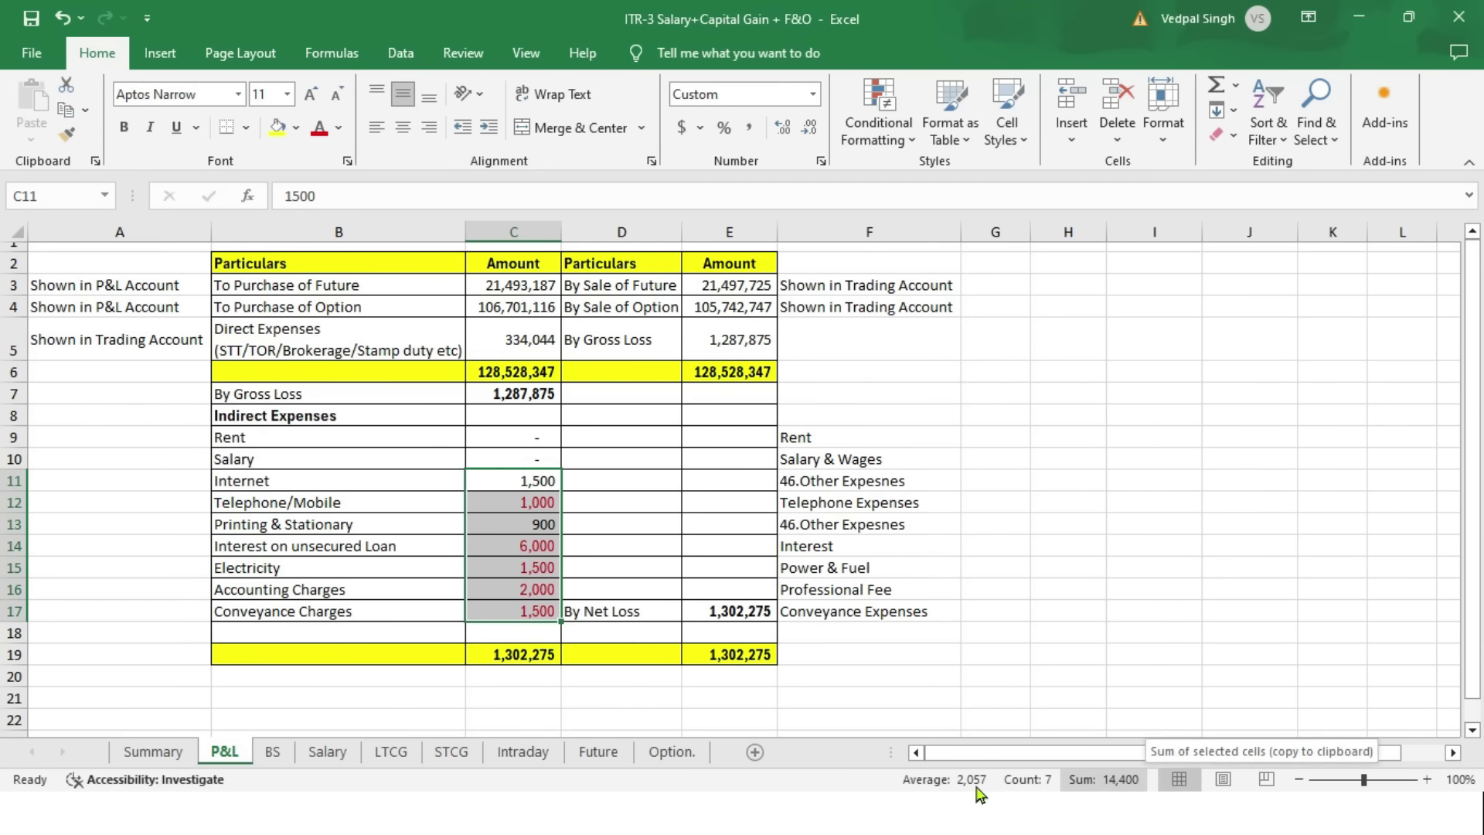
# - Check the Net Profit/Loss on the Summary sheet for Non Speculative Business, Intraday and the Total against profit/loss and indirect expenses
pyautogui.click(135, 752)
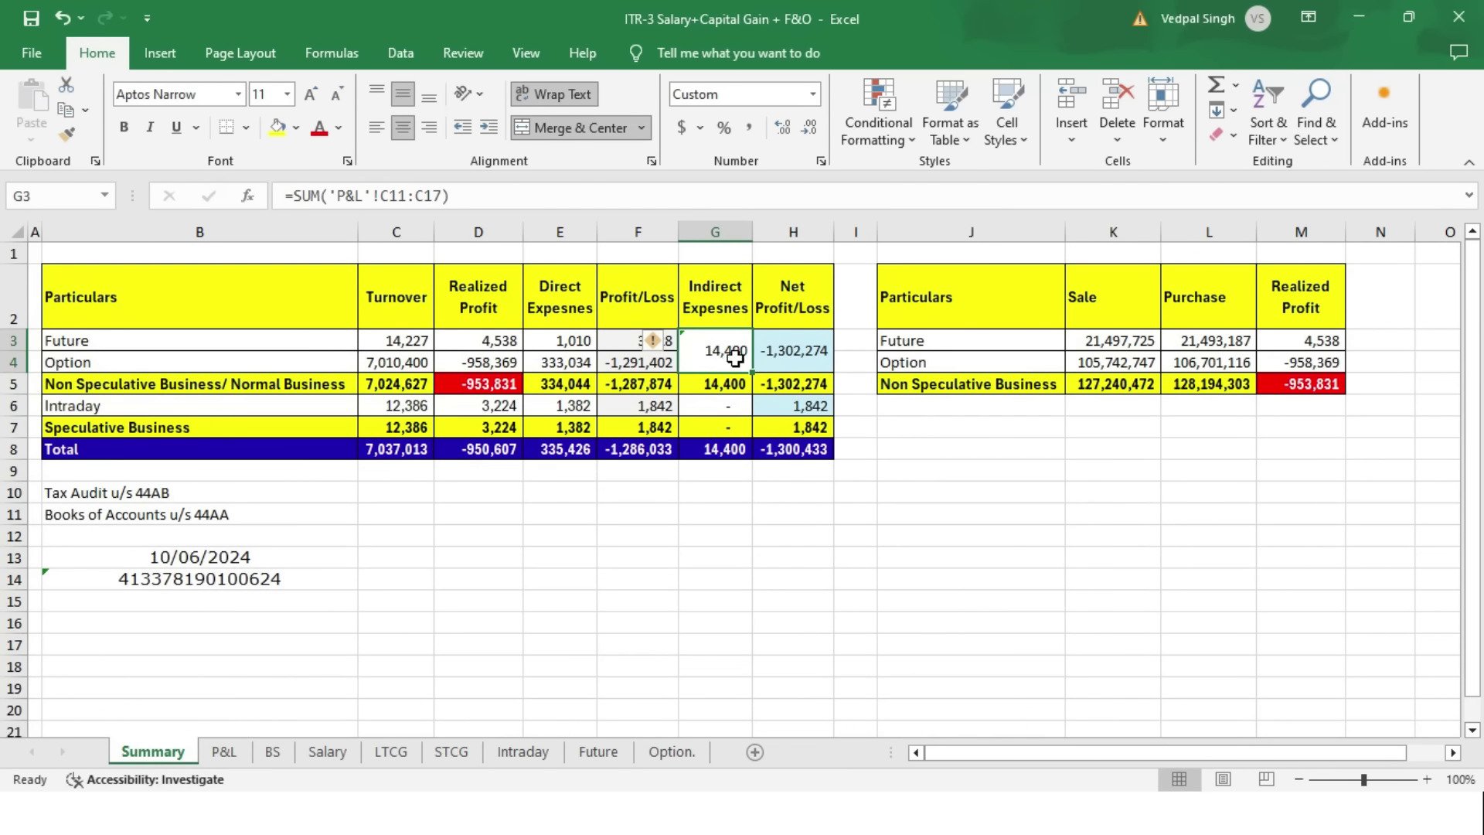
pyautogui.click(785, 360)
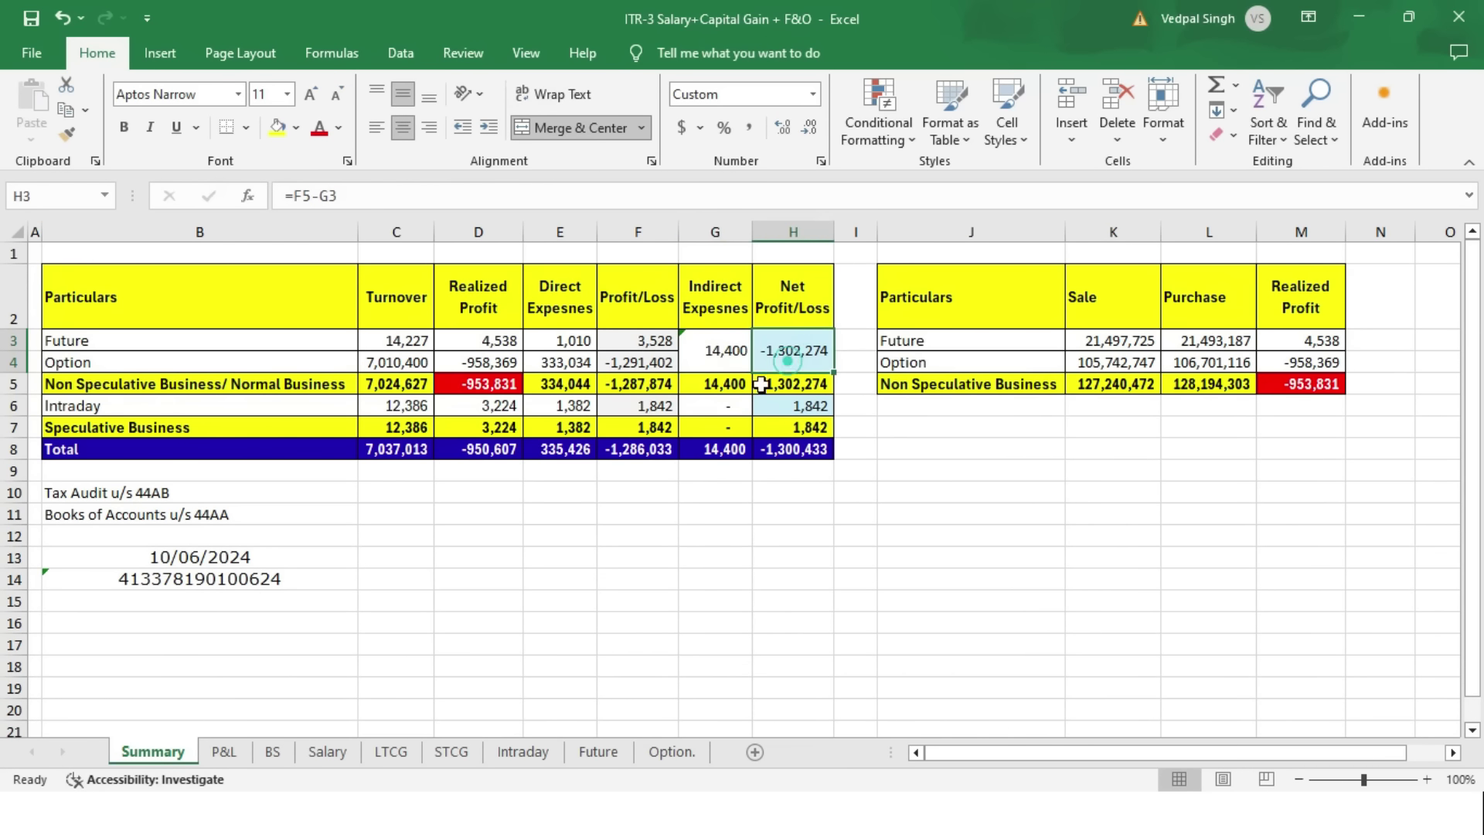
pyautogui.click(665, 384)
pyautogui.click(711, 384)
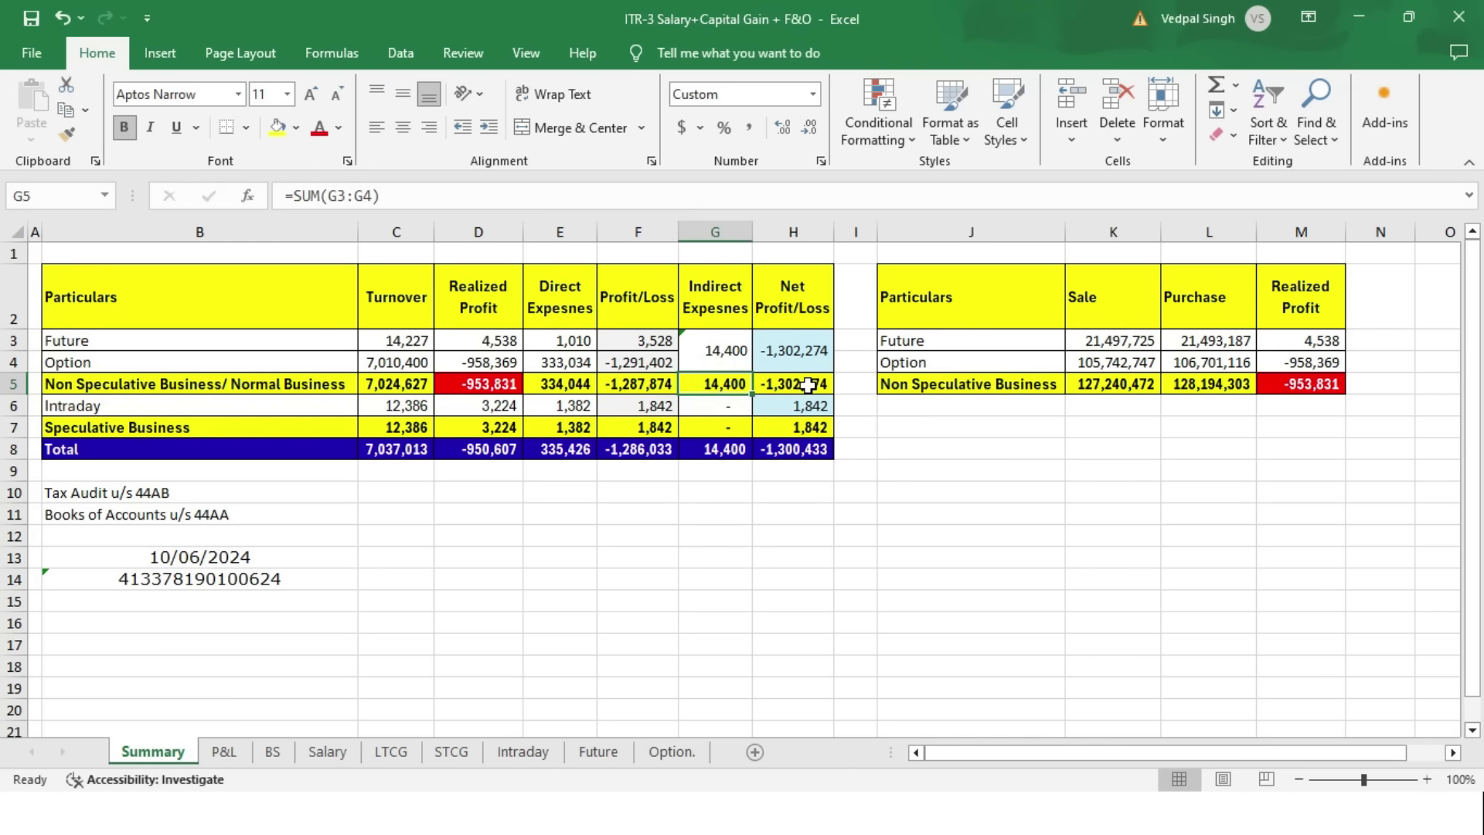
pyautogui.click(807, 384)
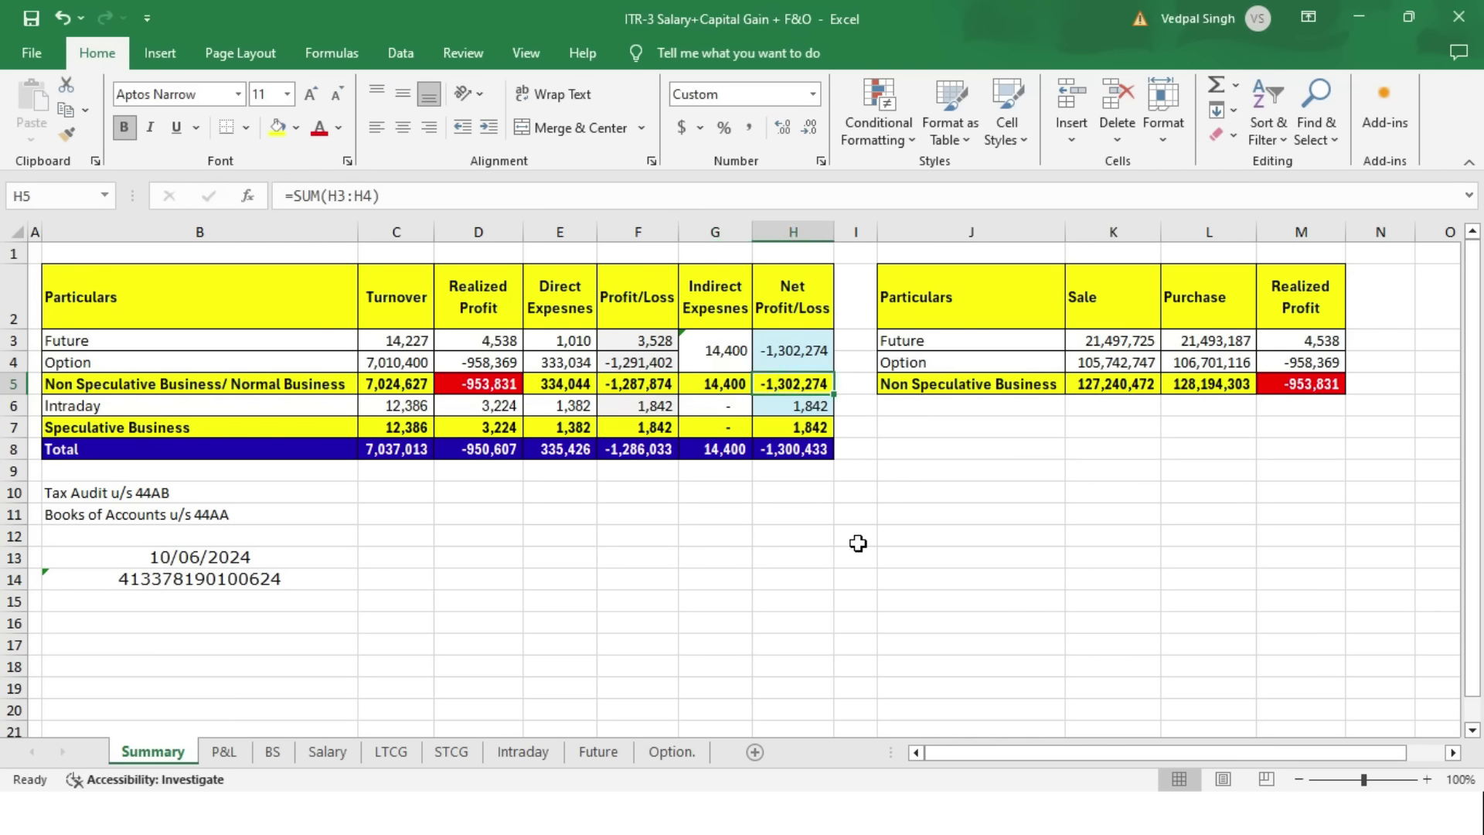
pyautogui.click(803, 403)
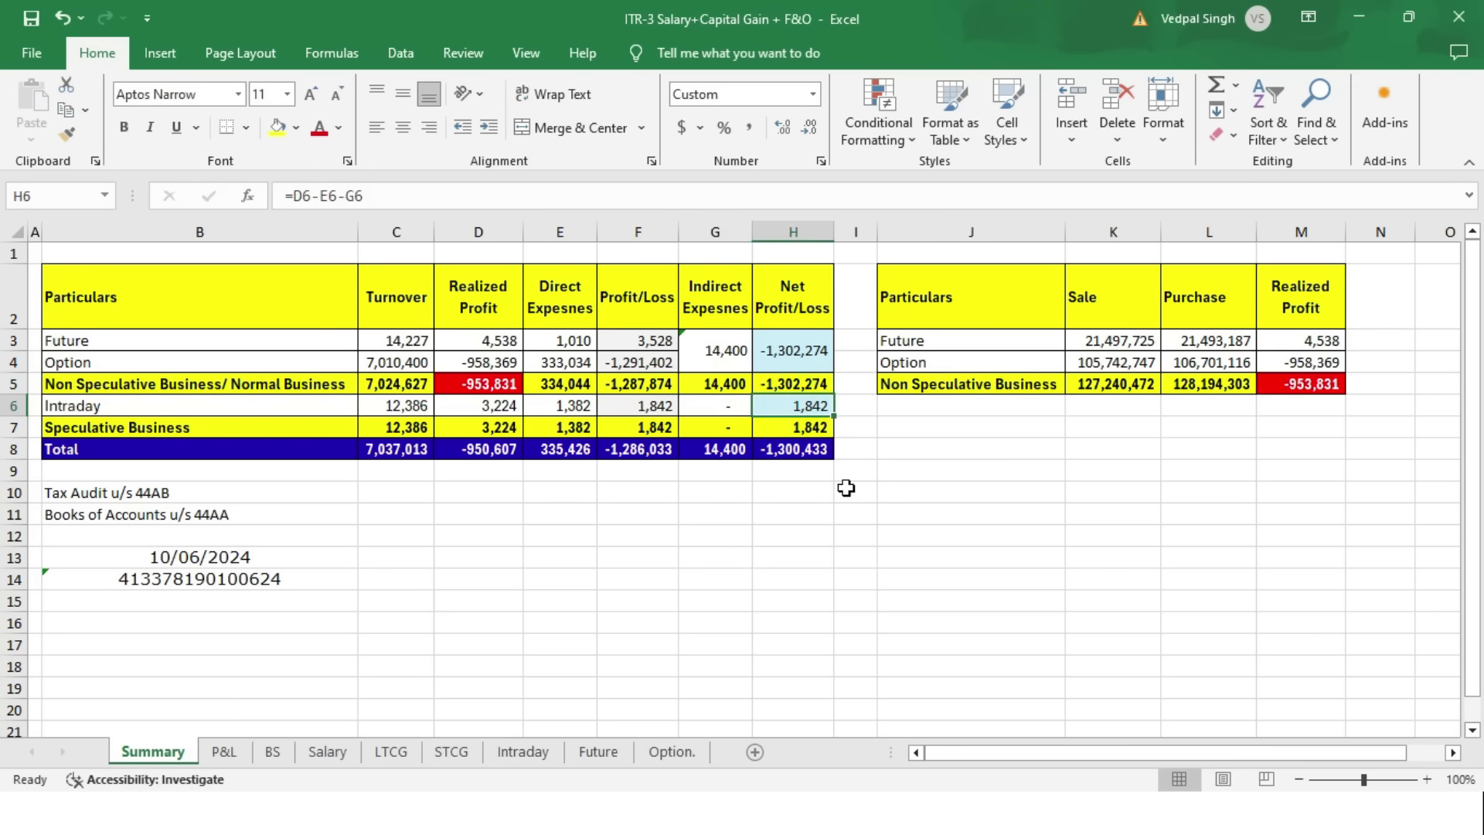
pyautogui.moveTo(815, 387); pyautogui.dragTo(808, 402)
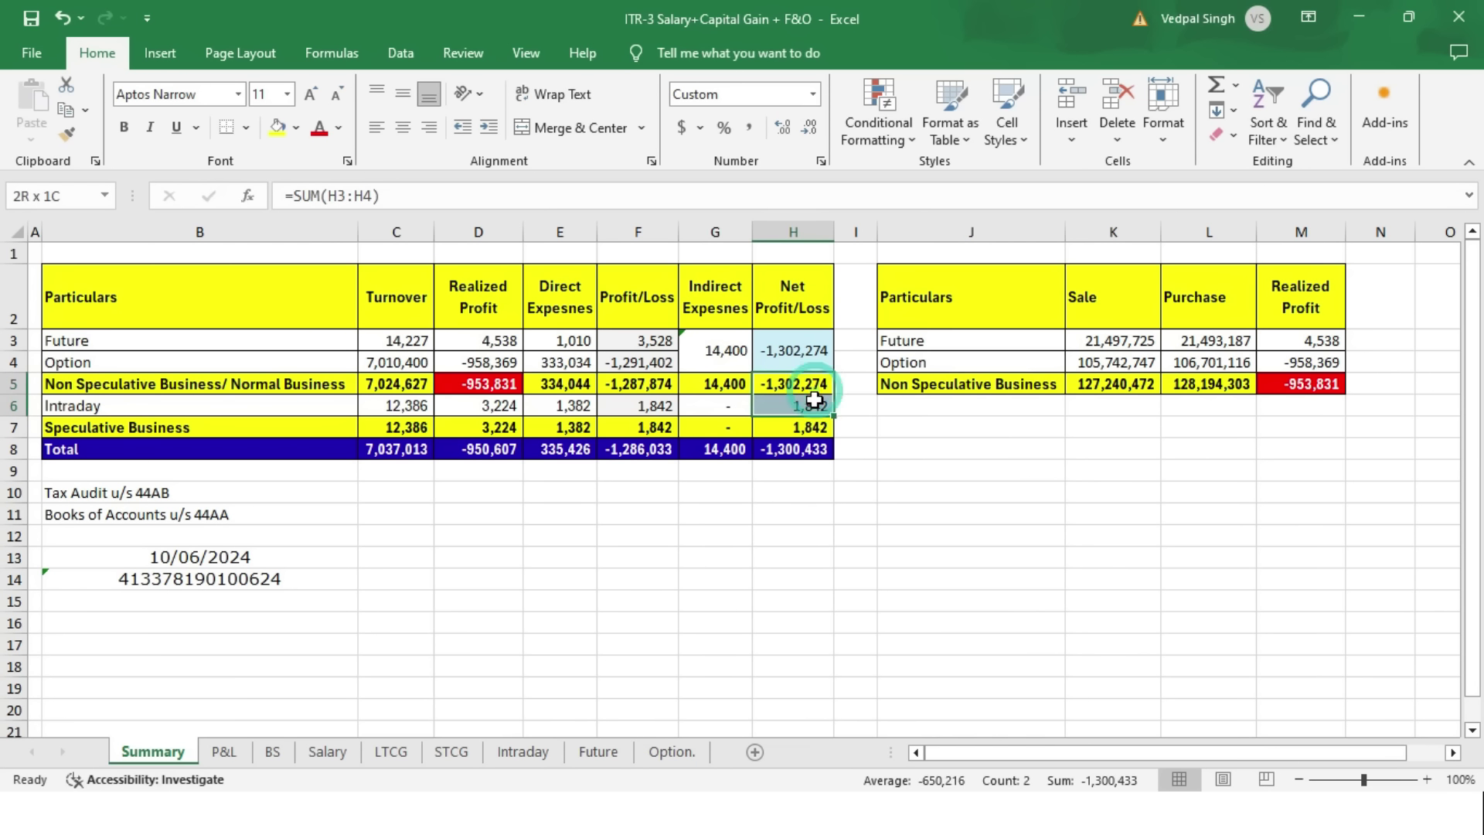
pyautogui.click(801, 448)
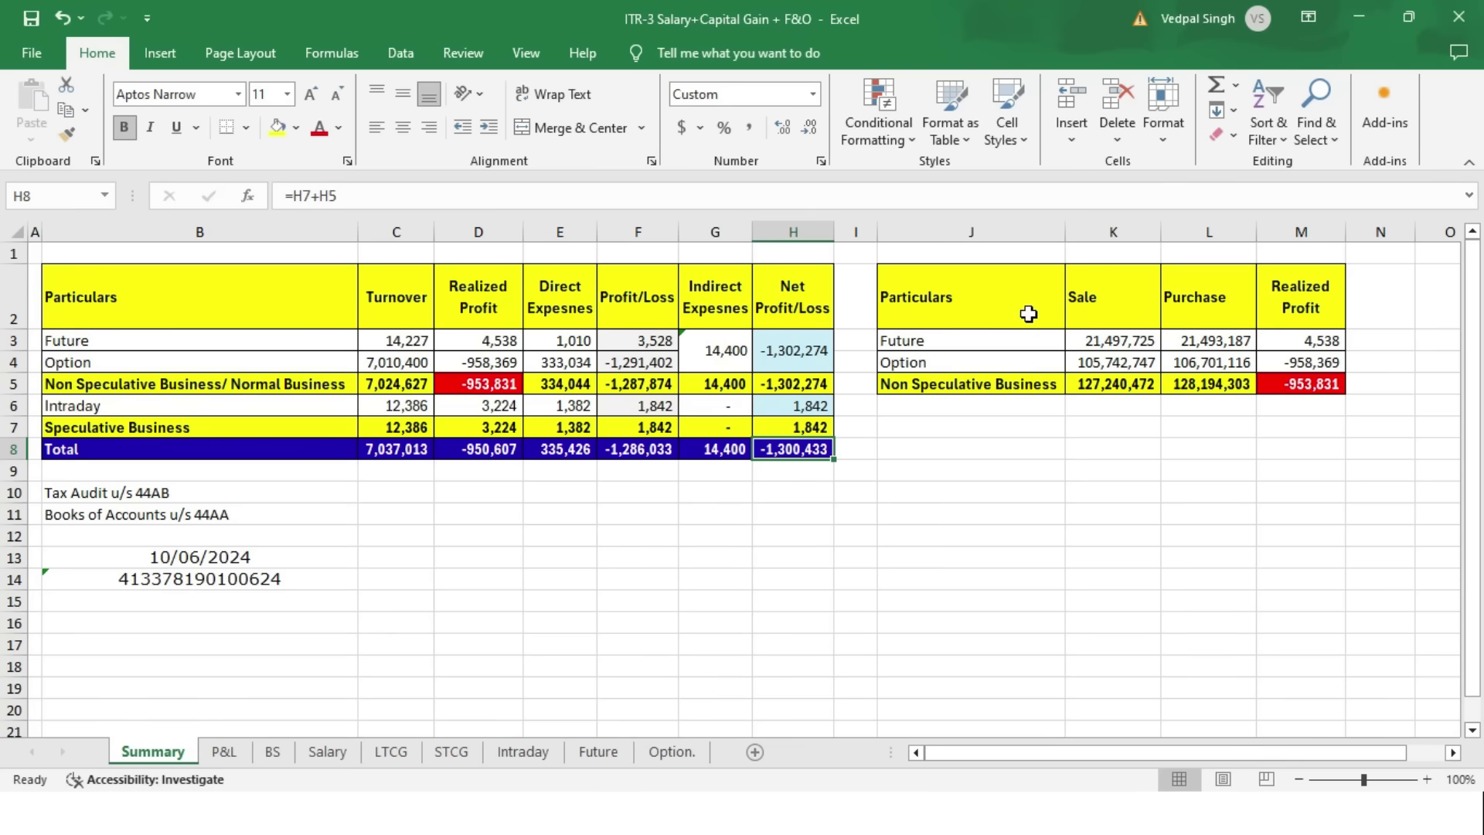
# - Review the Future, Option and Non Speculative Business sale and purchase figures and compare the realized profit totals in both Summary tables
pyautogui.moveTo(1117, 300); pyautogui.dragTo(1209, 361)
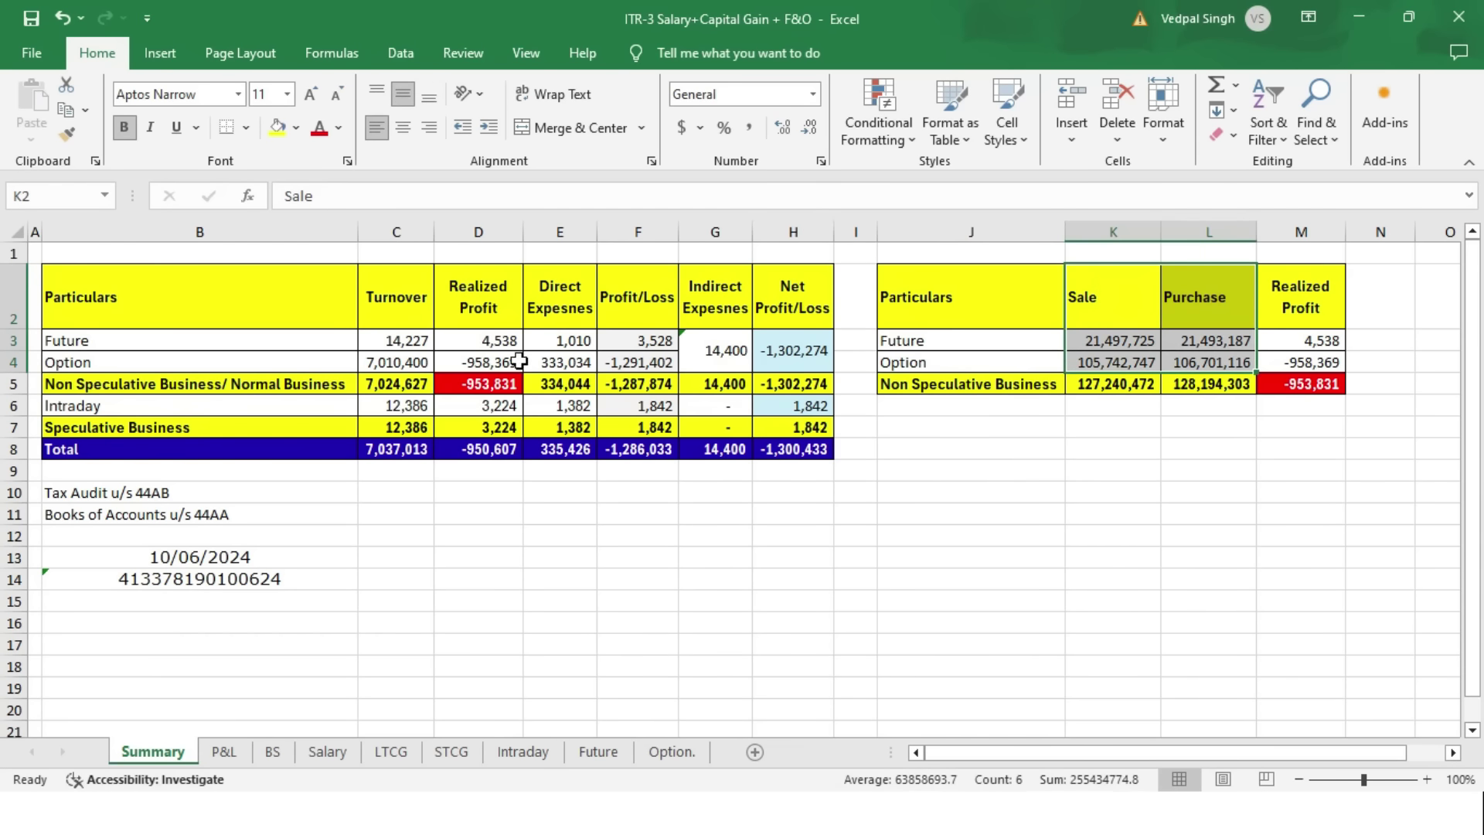
pyautogui.click(502, 385)
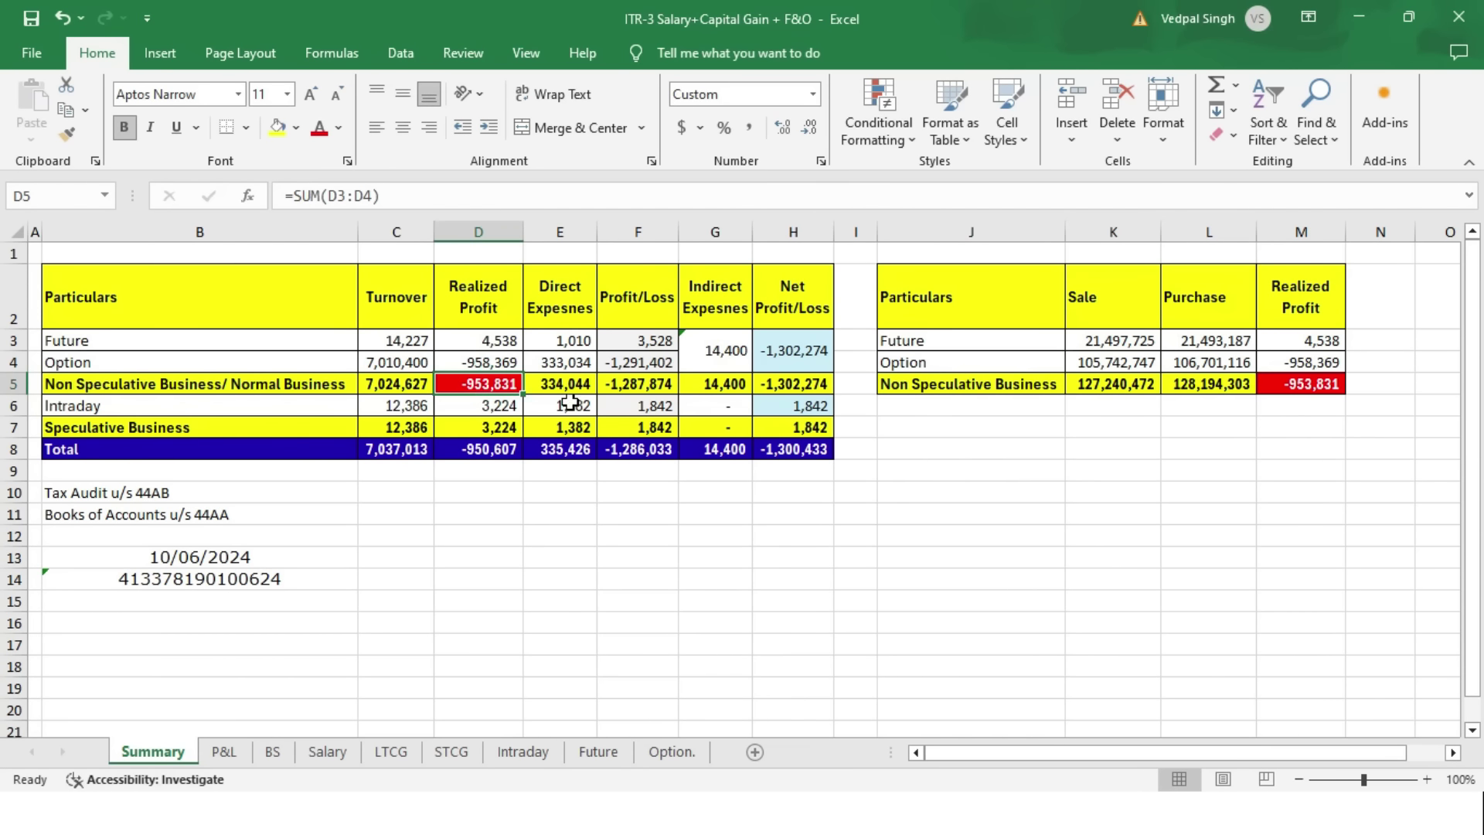
pyautogui.click(1157, 338)
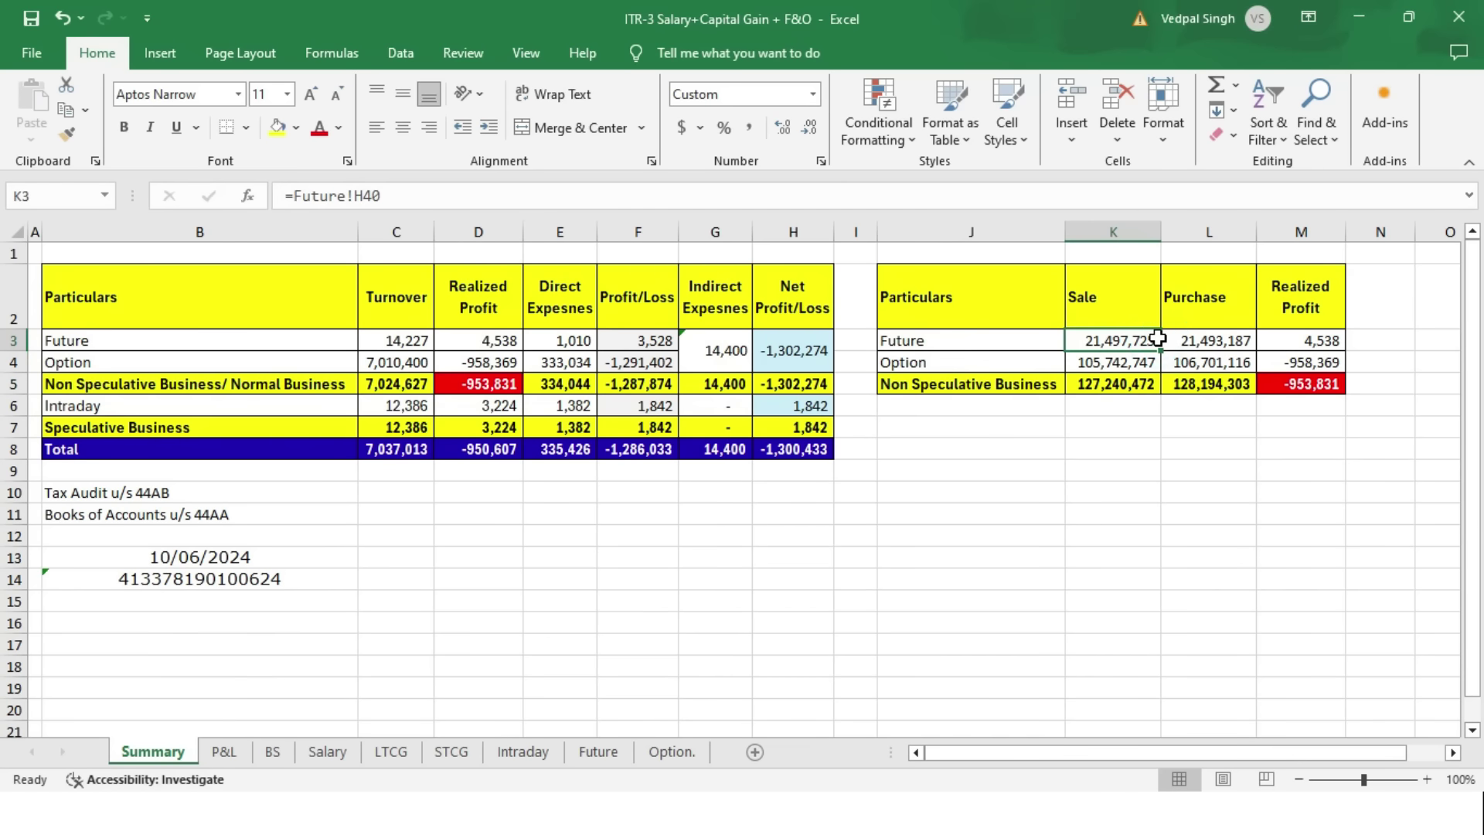
pyautogui.click(1151, 363)
pyautogui.click(1132, 384)
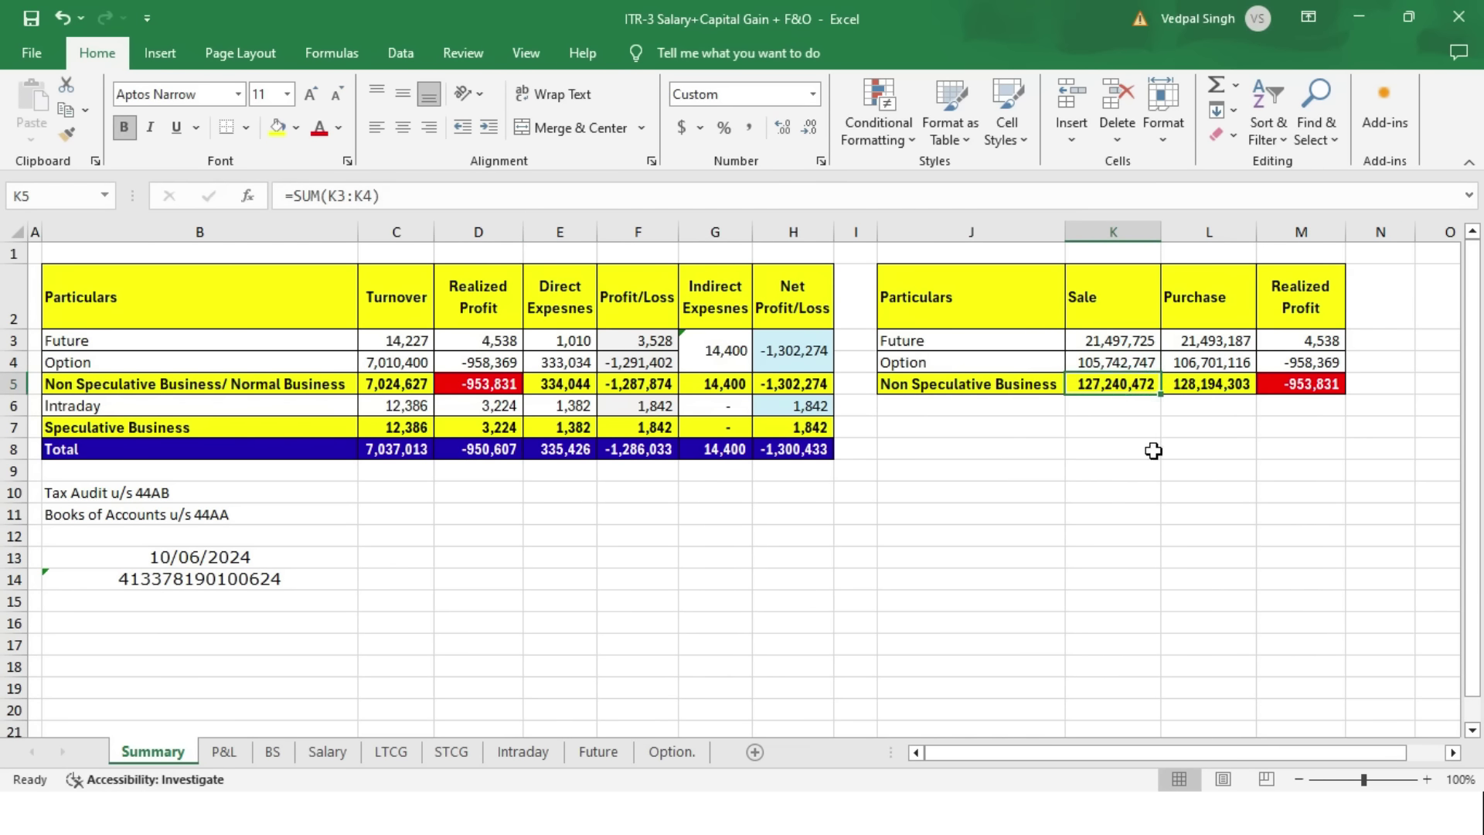
pyautogui.click(1200, 340)
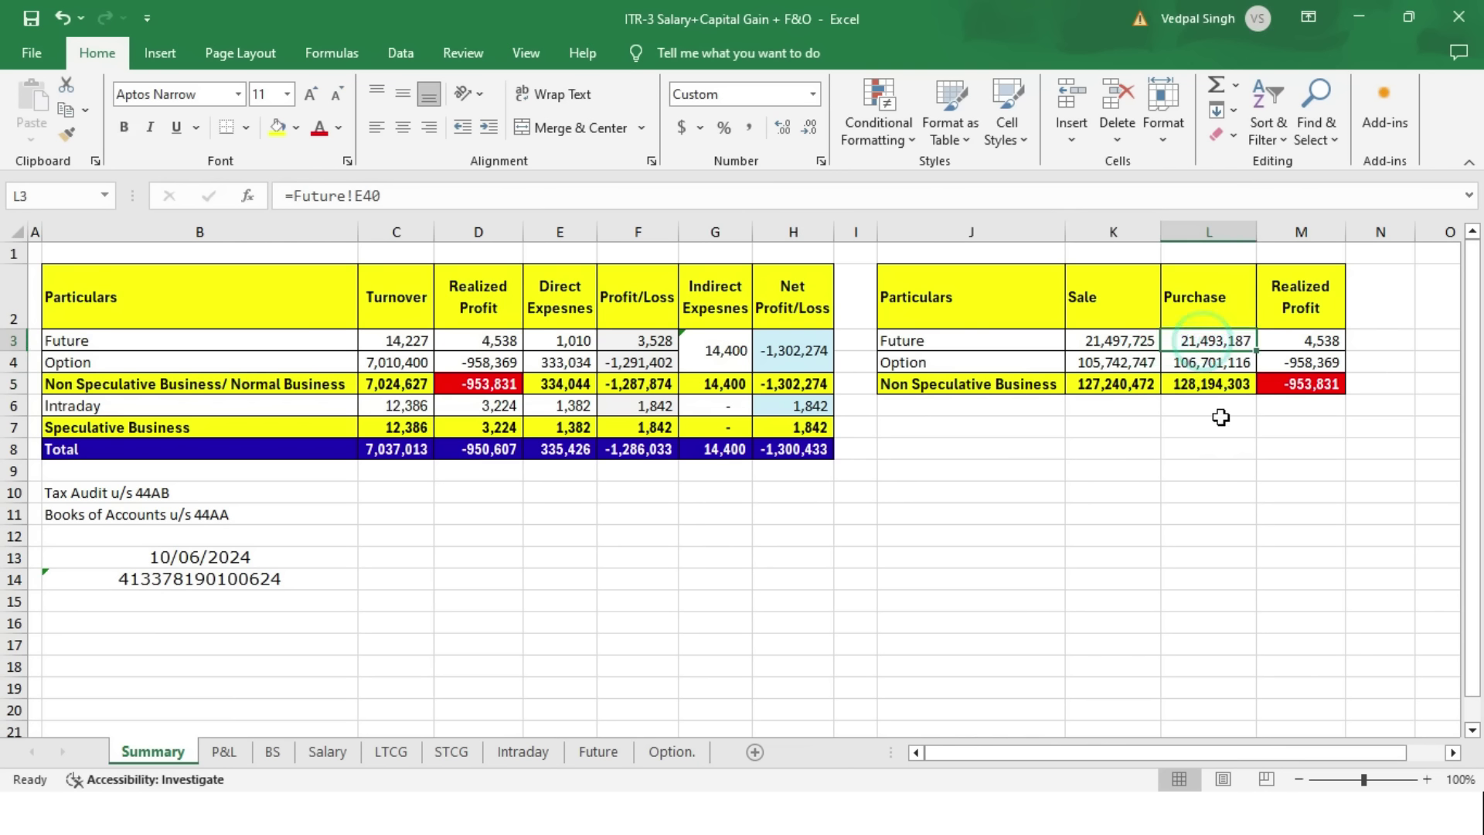
pyautogui.click(1228, 364)
pyautogui.click(1228, 386)
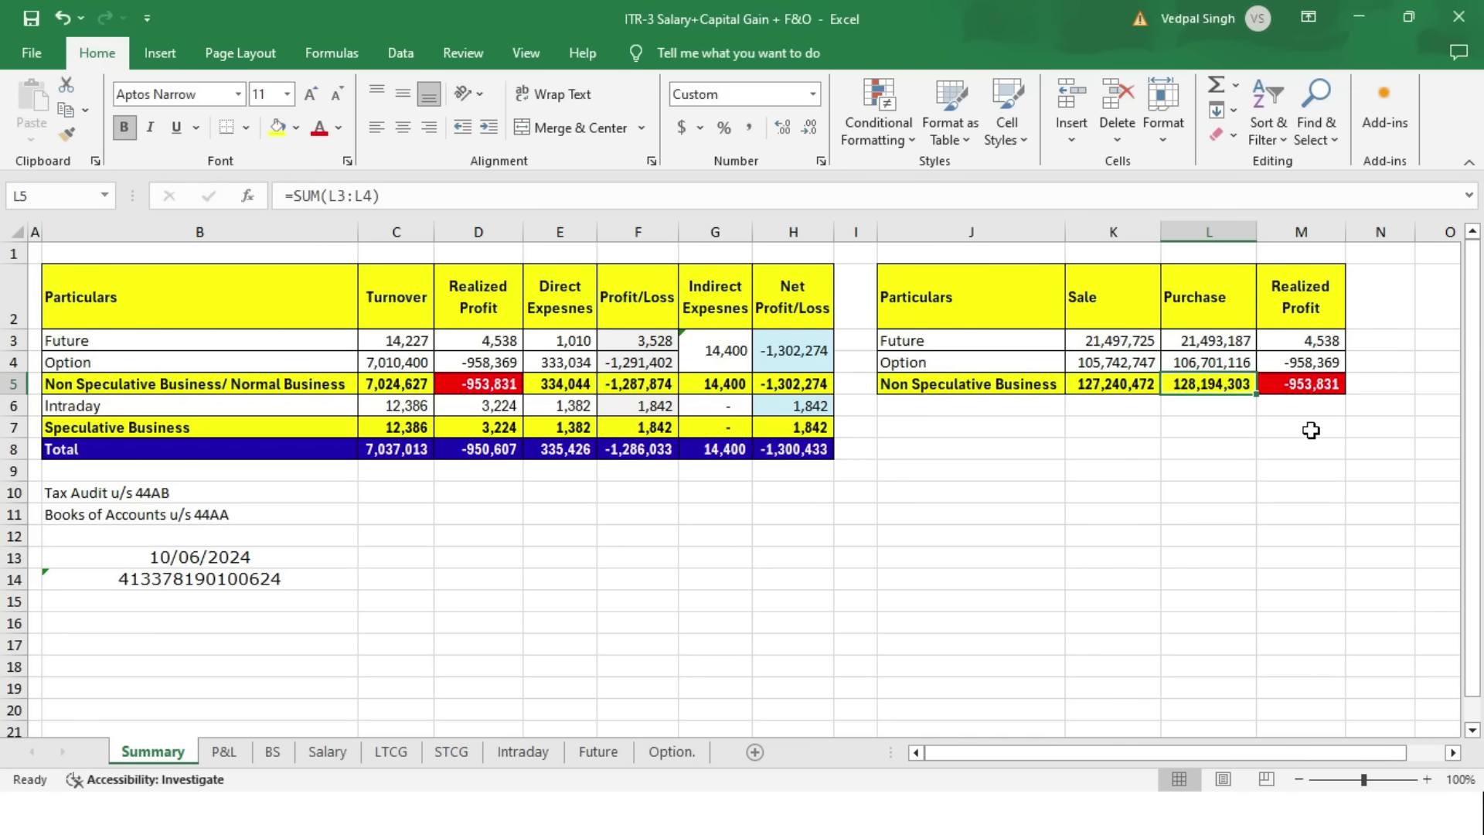
pyautogui.click(1318, 344)
pyautogui.click(1313, 386)
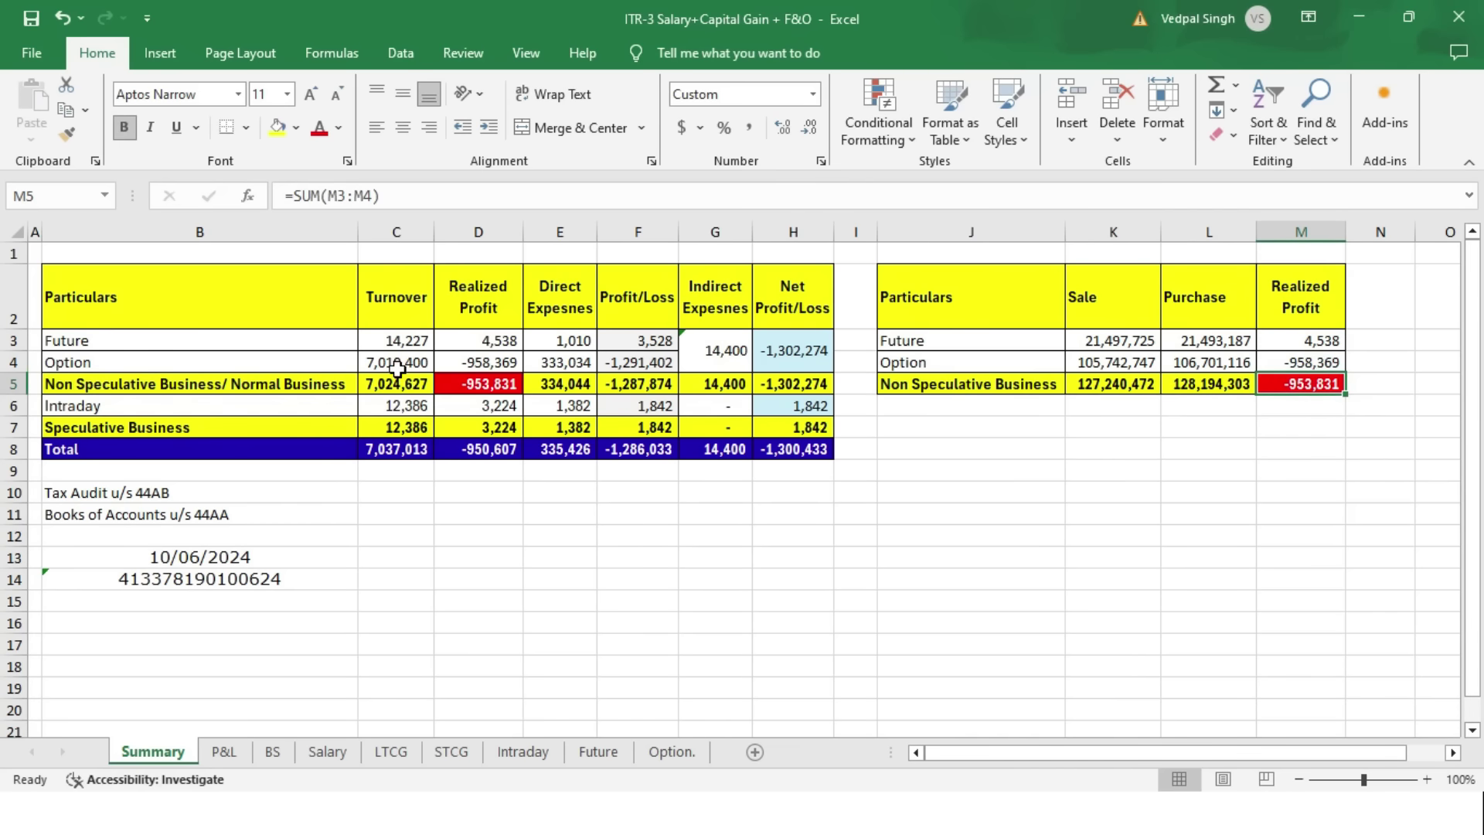
pyautogui.click(475, 386)
# - Trace the Future sale and purchase amounts to the Future sheet and check the Sell Val sum and Buy Val total
pyautogui.click(1141, 336)
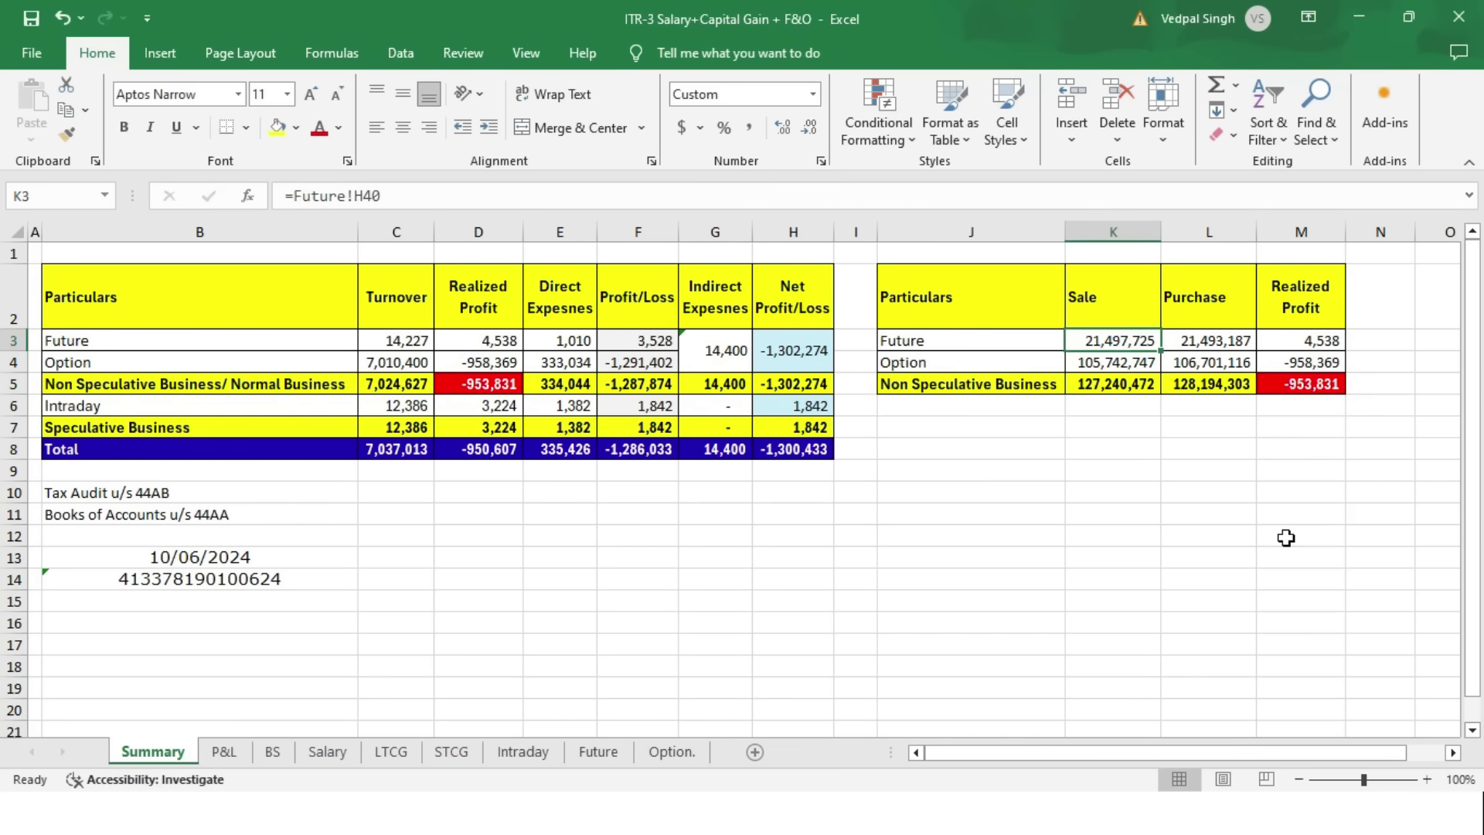
pyautogui.hotkey('ctrl', '[')
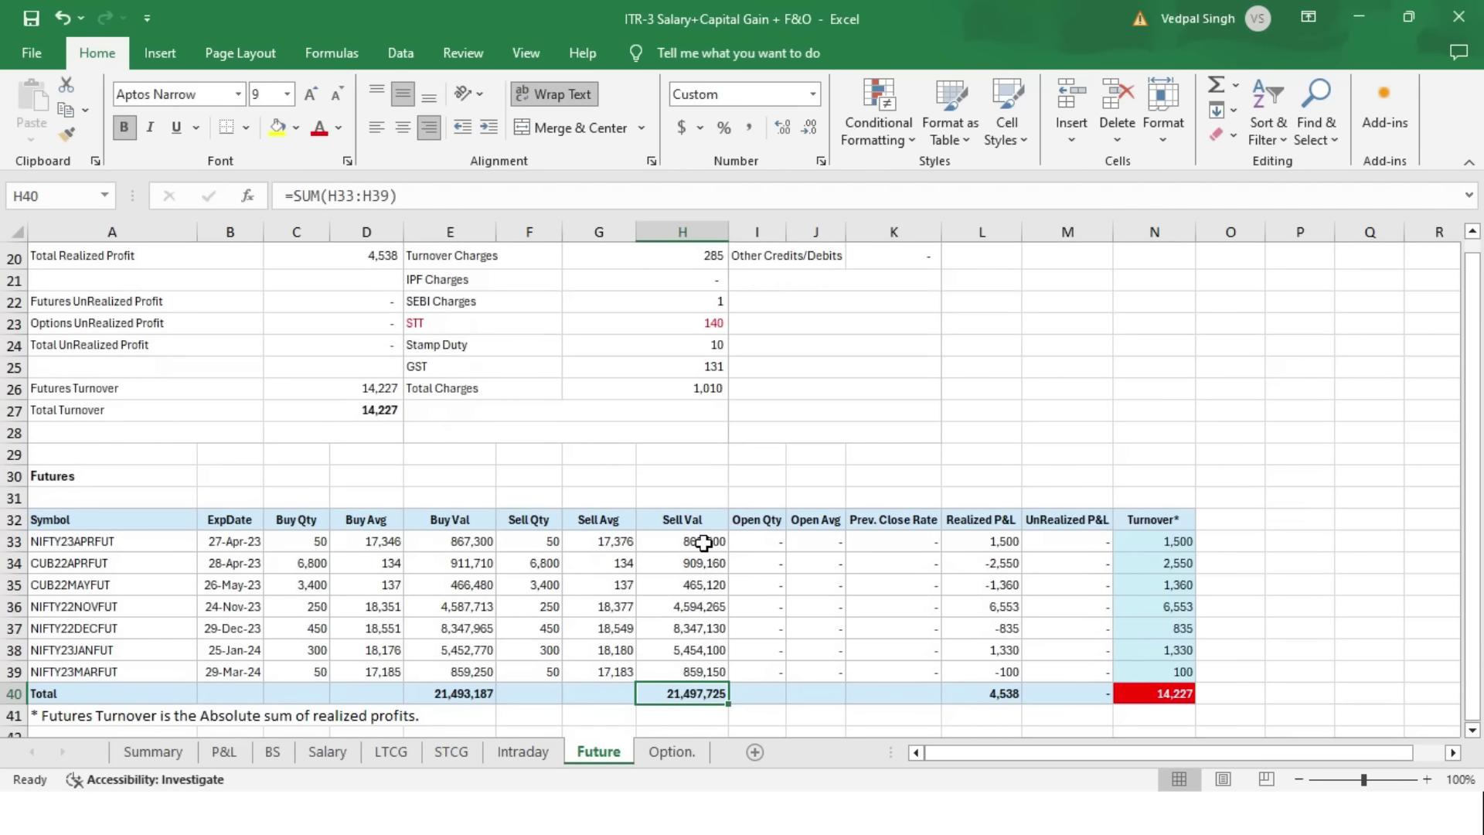
pyautogui.moveTo(700, 541); pyautogui.dragTo(712, 669)
pyautogui.press('F5')
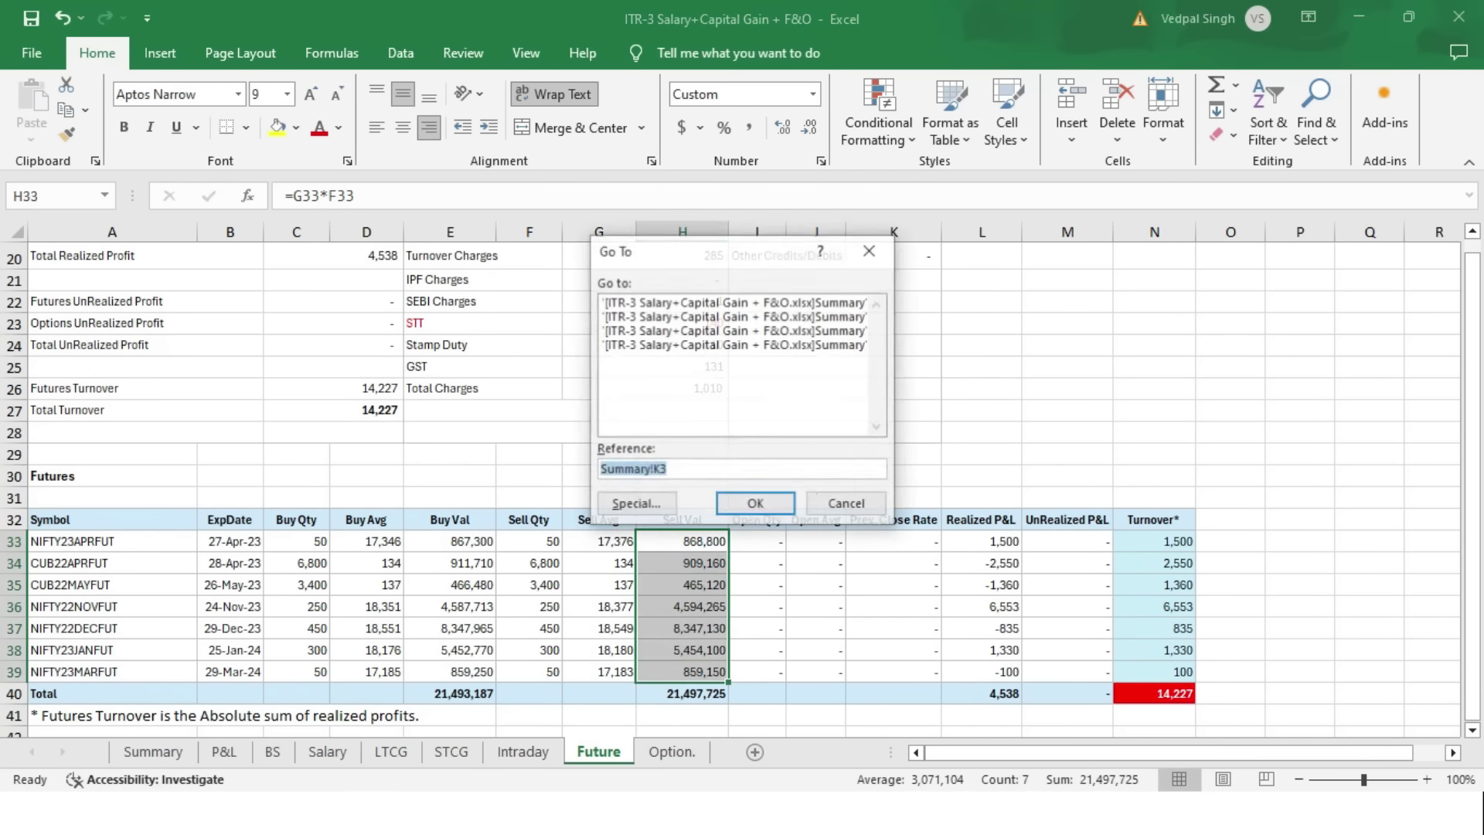
pyautogui.press('Return')
pyautogui.click(1181, 349)
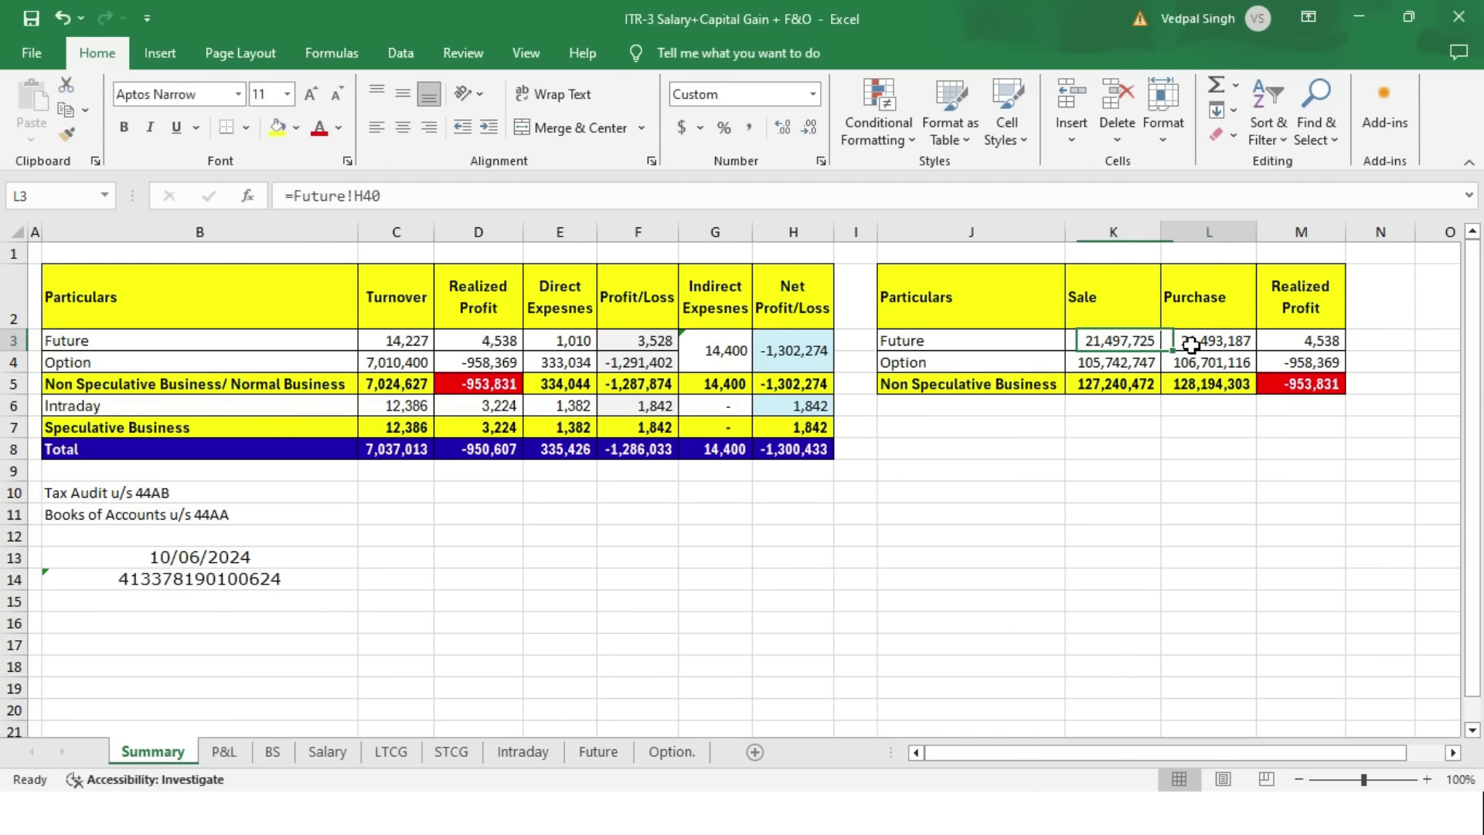
pyautogui.hotkey('ctrl', '[')
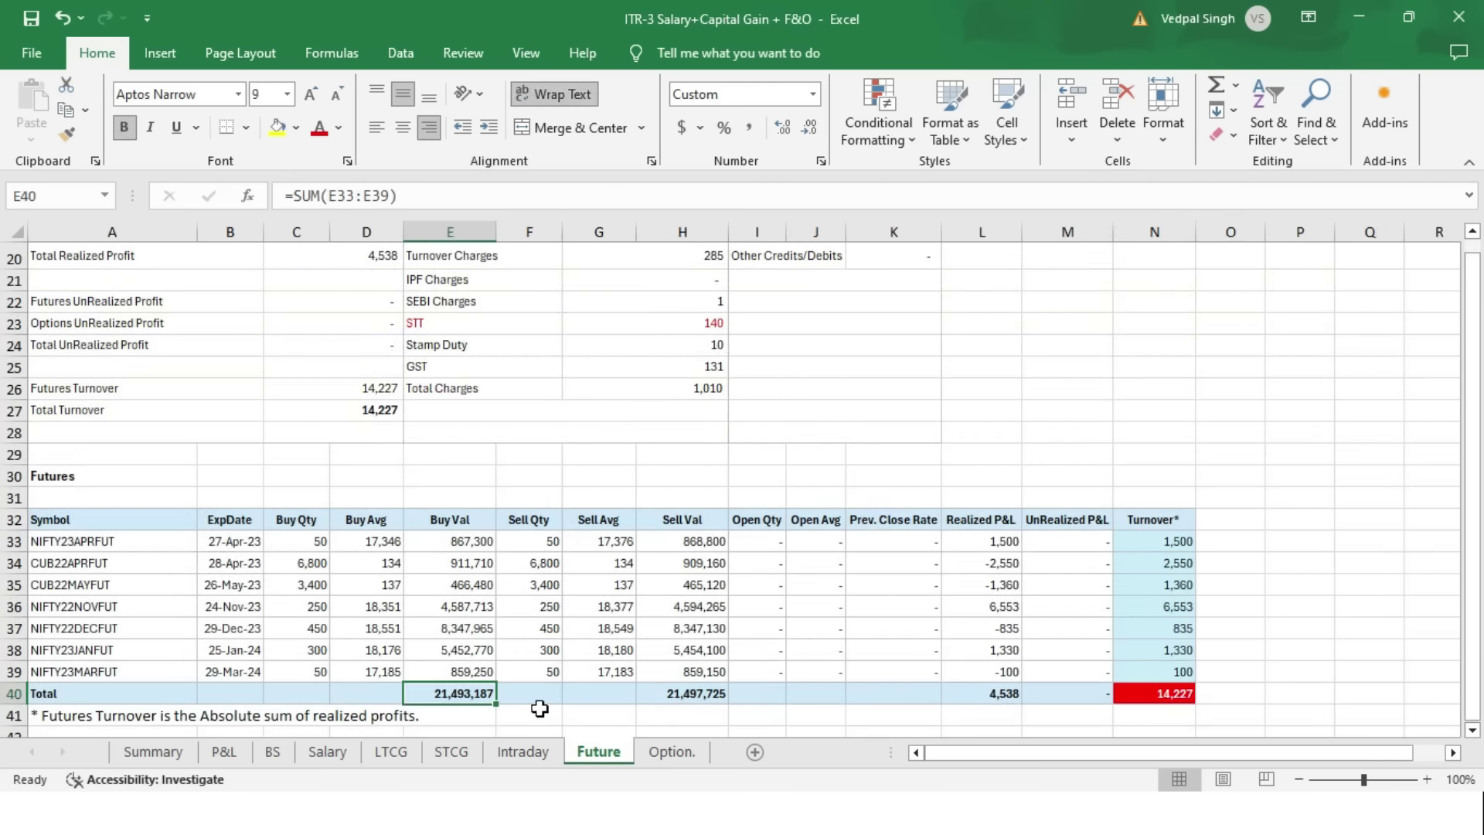
pyautogui.click(162, 757)
# - Trace the Option sale amount to the Option. sheet and check it against the sum of the Sell Value column
pyautogui.press('Down')
pyautogui.press('Left')
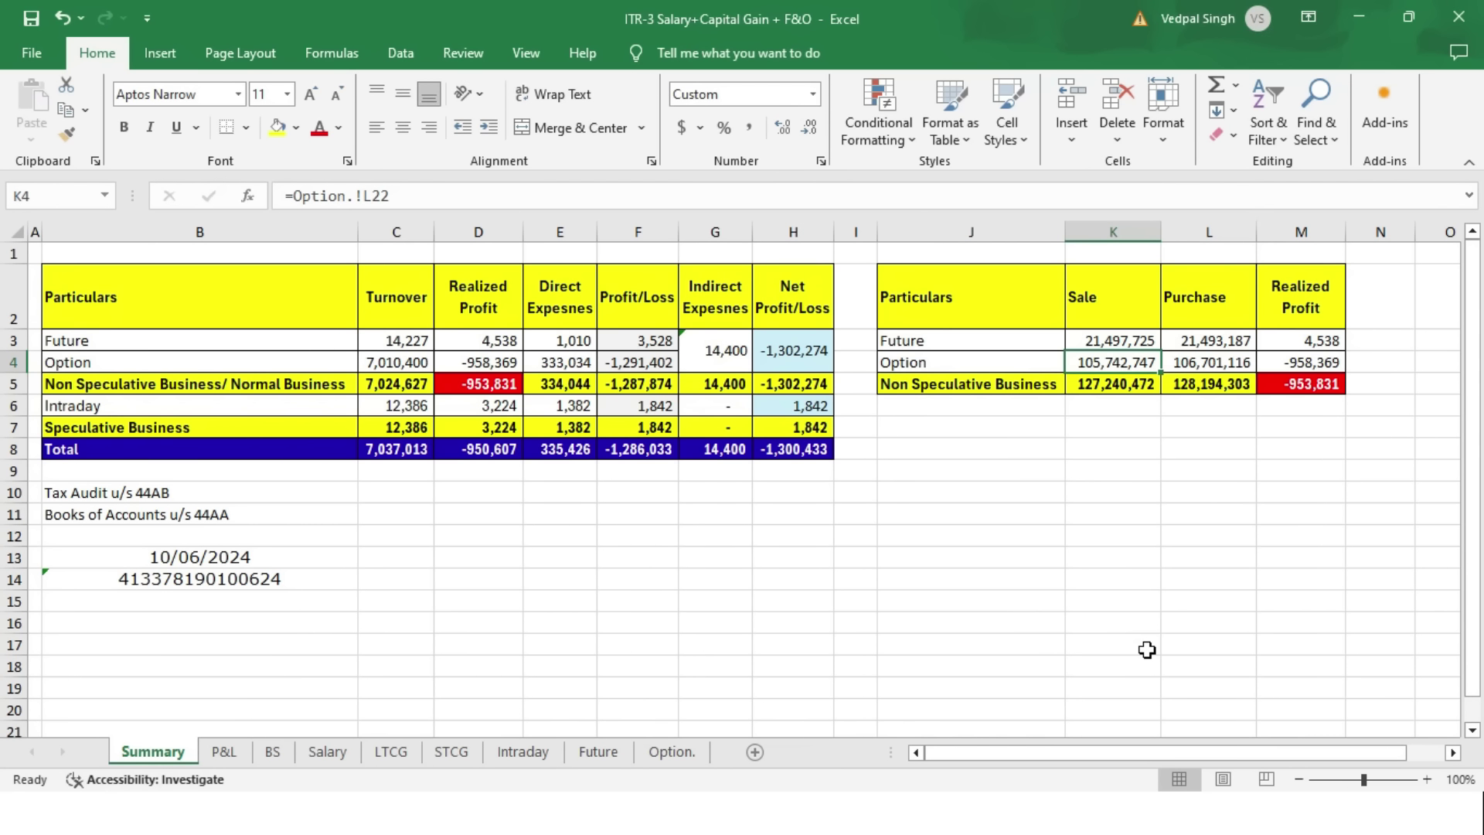
pyautogui.hotkey('ctrl', '[')
pyautogui.click(1342, 561)
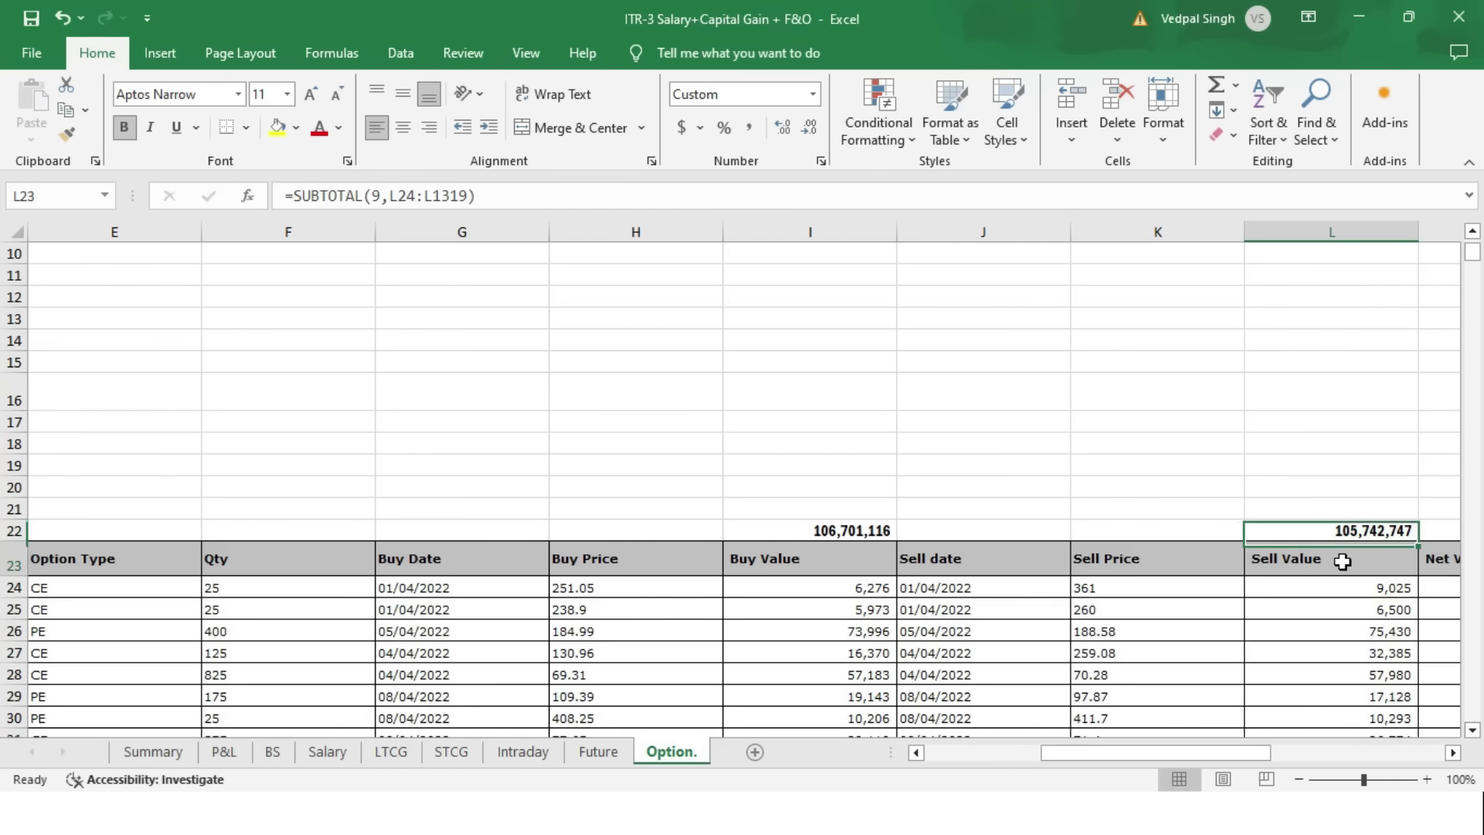
pyautogui.press('Down')
pyautogui.hotkey('ctrl', 'shift', 'Down')
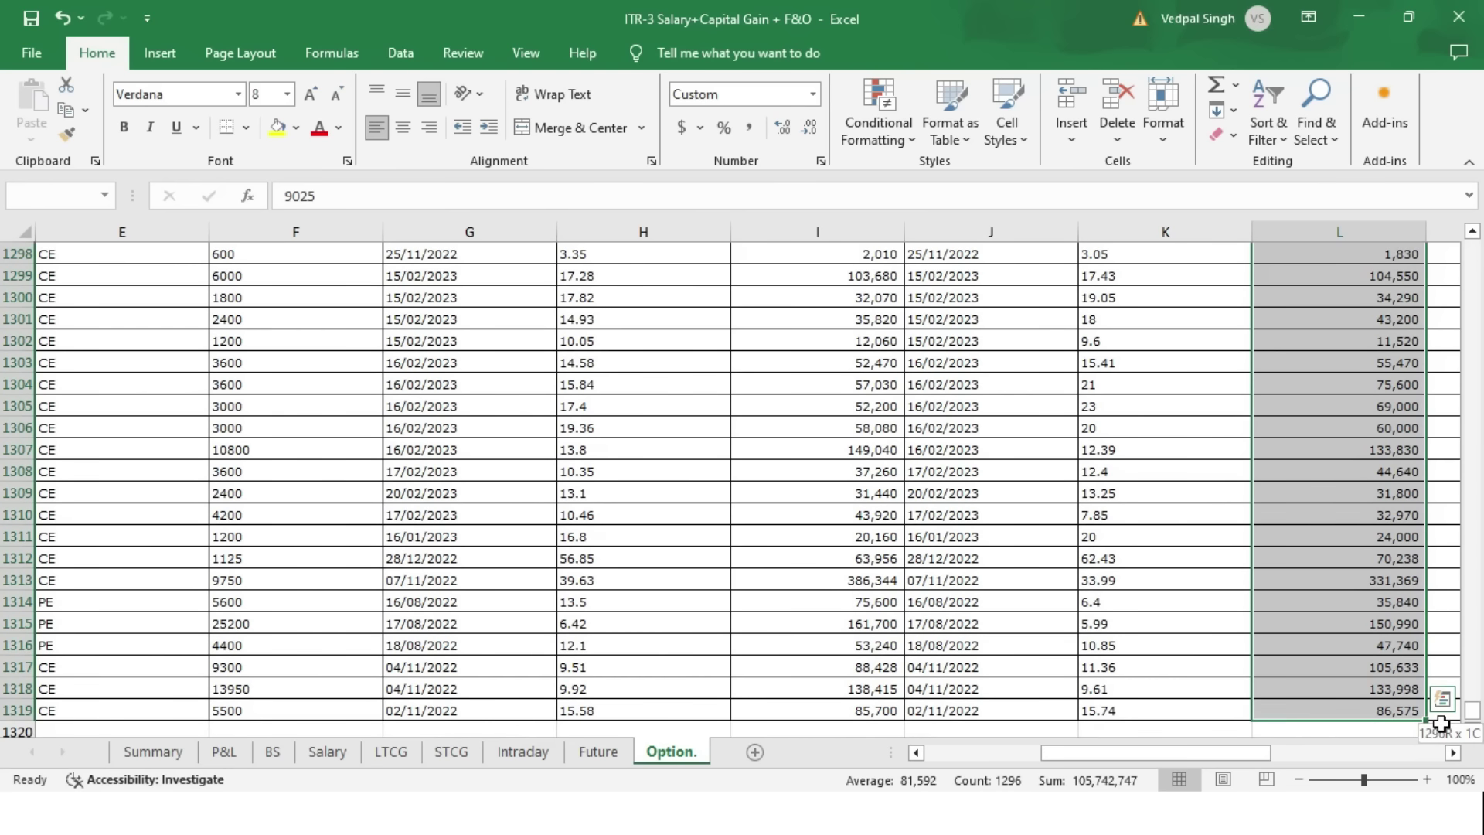
pyautogui.click(135, 761)
# - Trace the Option purchase amount to the Option. sheet and check it against the sum of the Buy Value column
pyautogui.click(1235, 362)
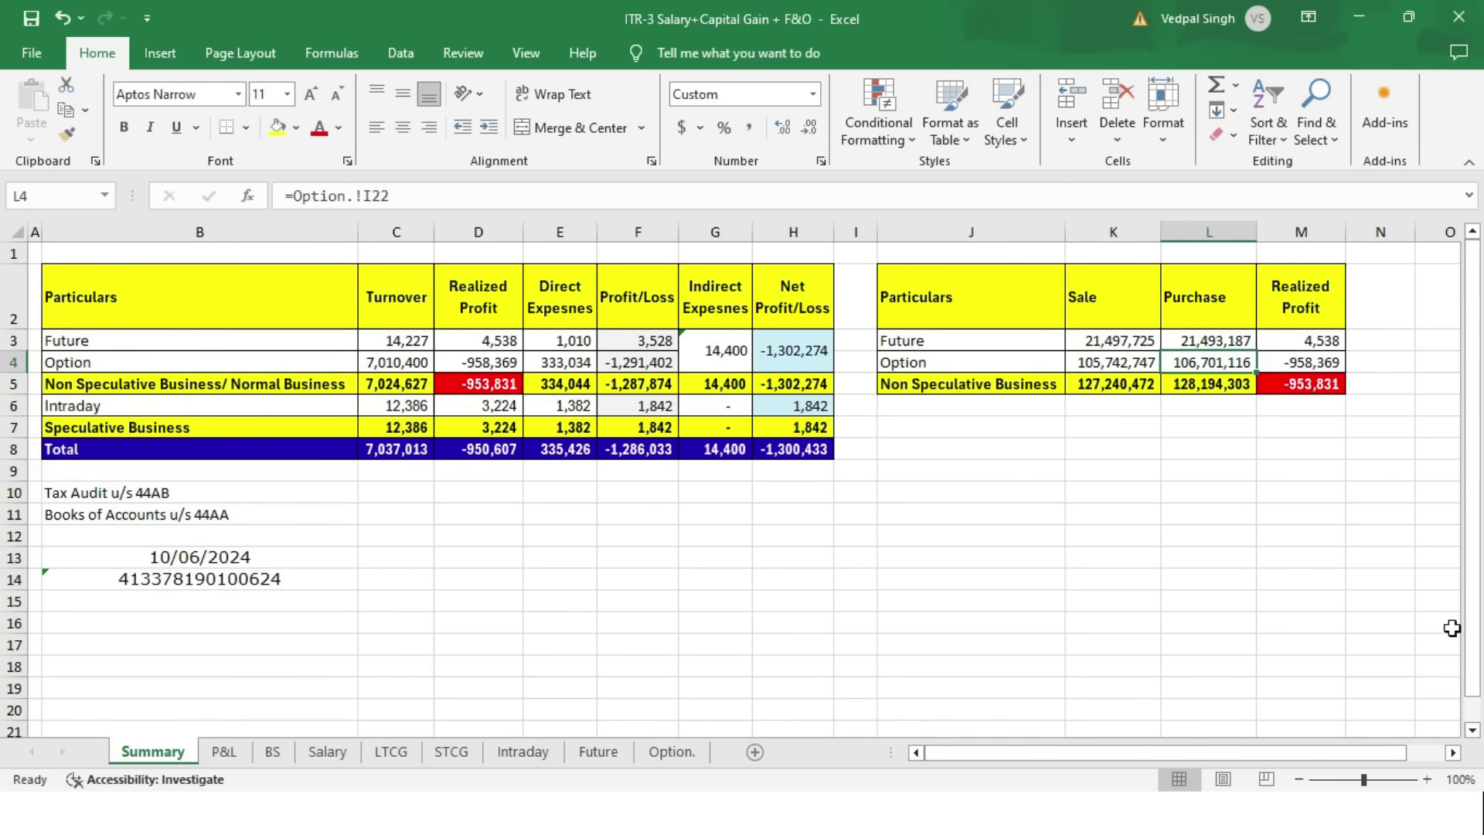
pyautogui.hotkey('ctrl', '[')
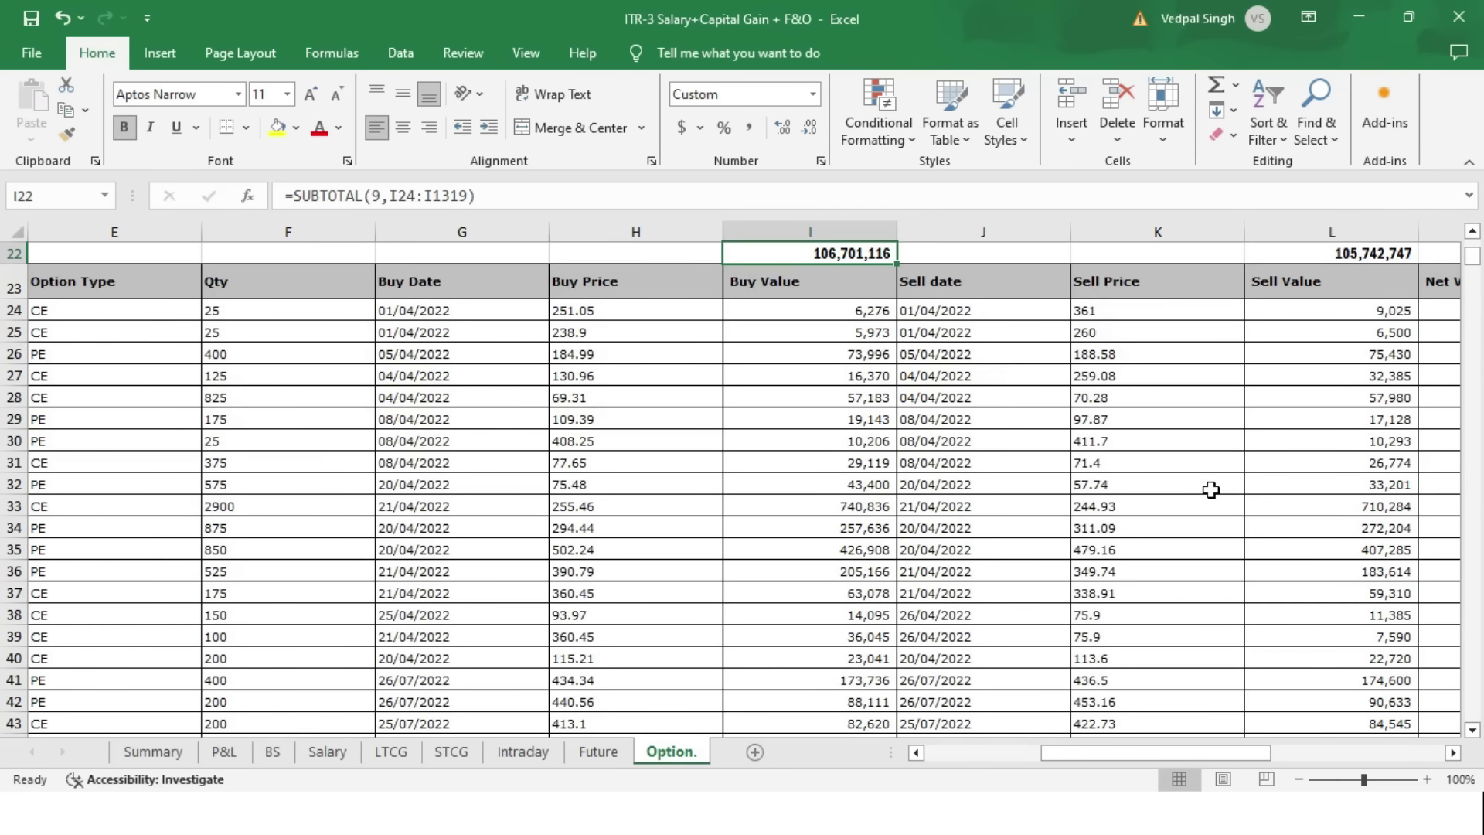
pyautogui.press('Down')
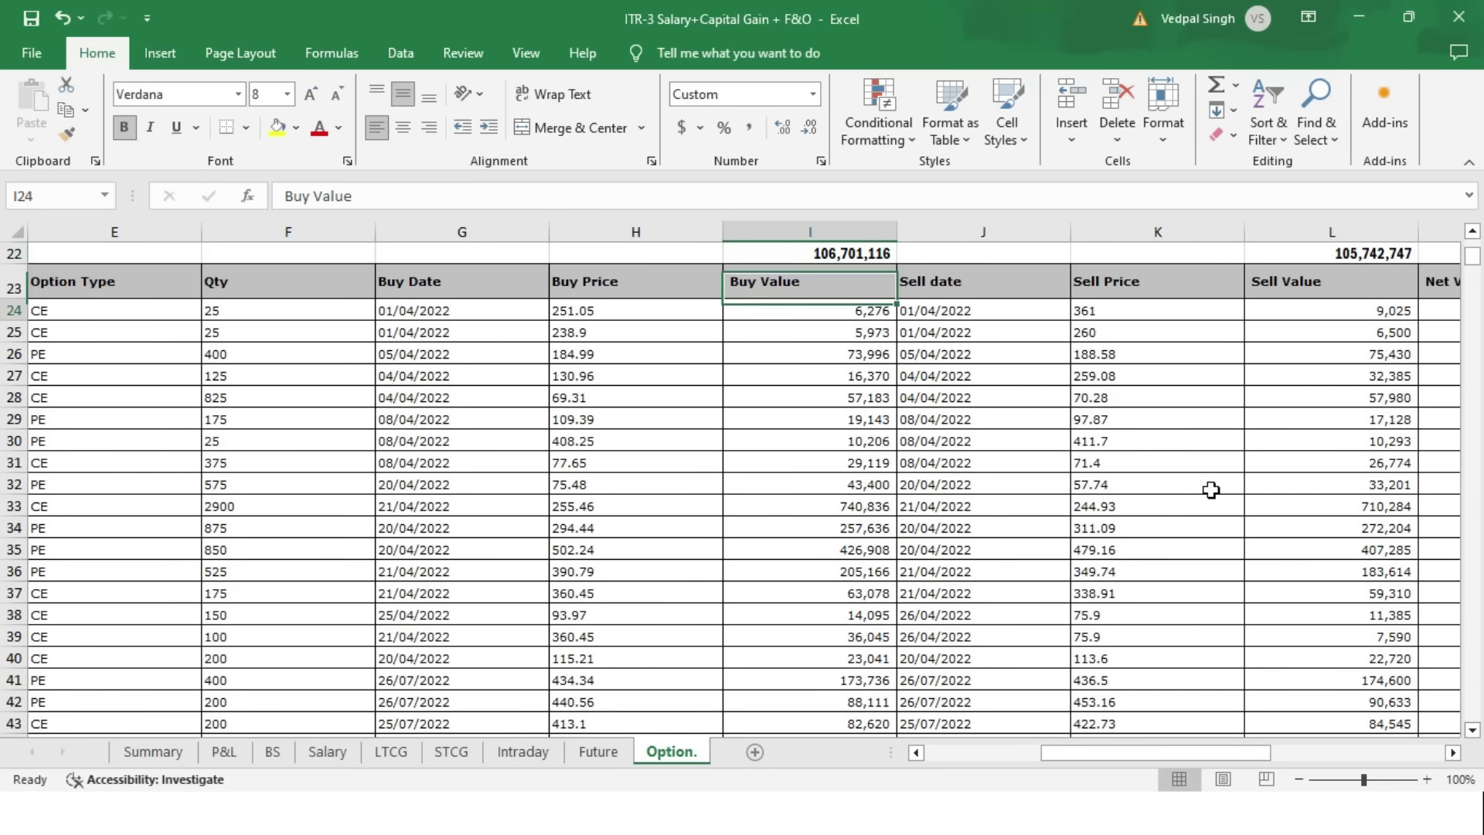
pyautogui.press('Down')
pyautogui.hotkey('ctrl', 'shift', 'Down')
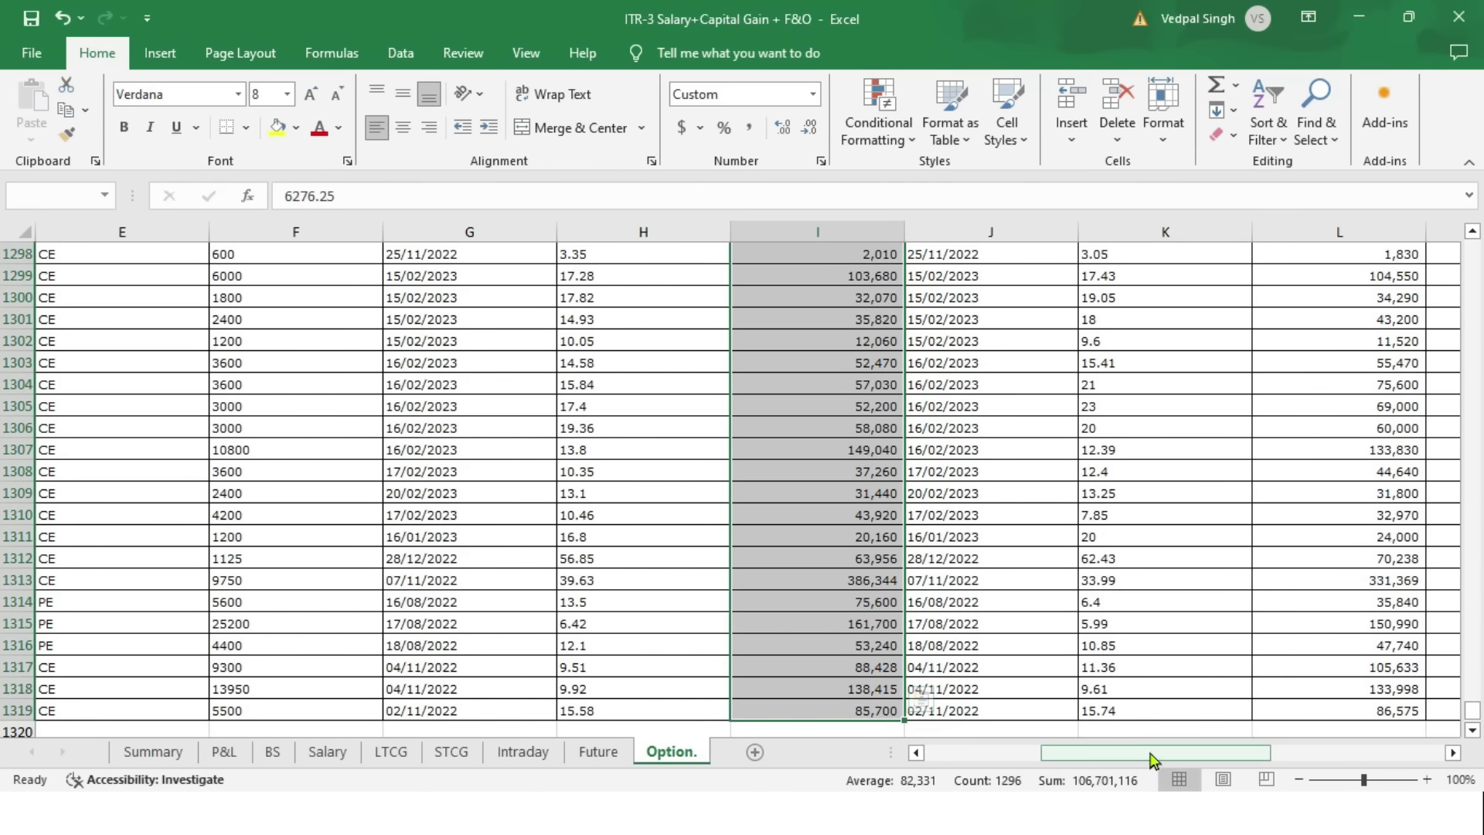
# - Examine the client information and FnO P&L summary at the start of the Option. sheet and return to the Summary sheet
pyautogui.moveTo(1151, 752); pyautogui.dragTo(1035, 751)
pyautogui.middleClick(1015, 566)
pyautogui.moveTo(1472, 696); pyautogui.dragTo(1472, 248)
pyautogui.click(207, 263)
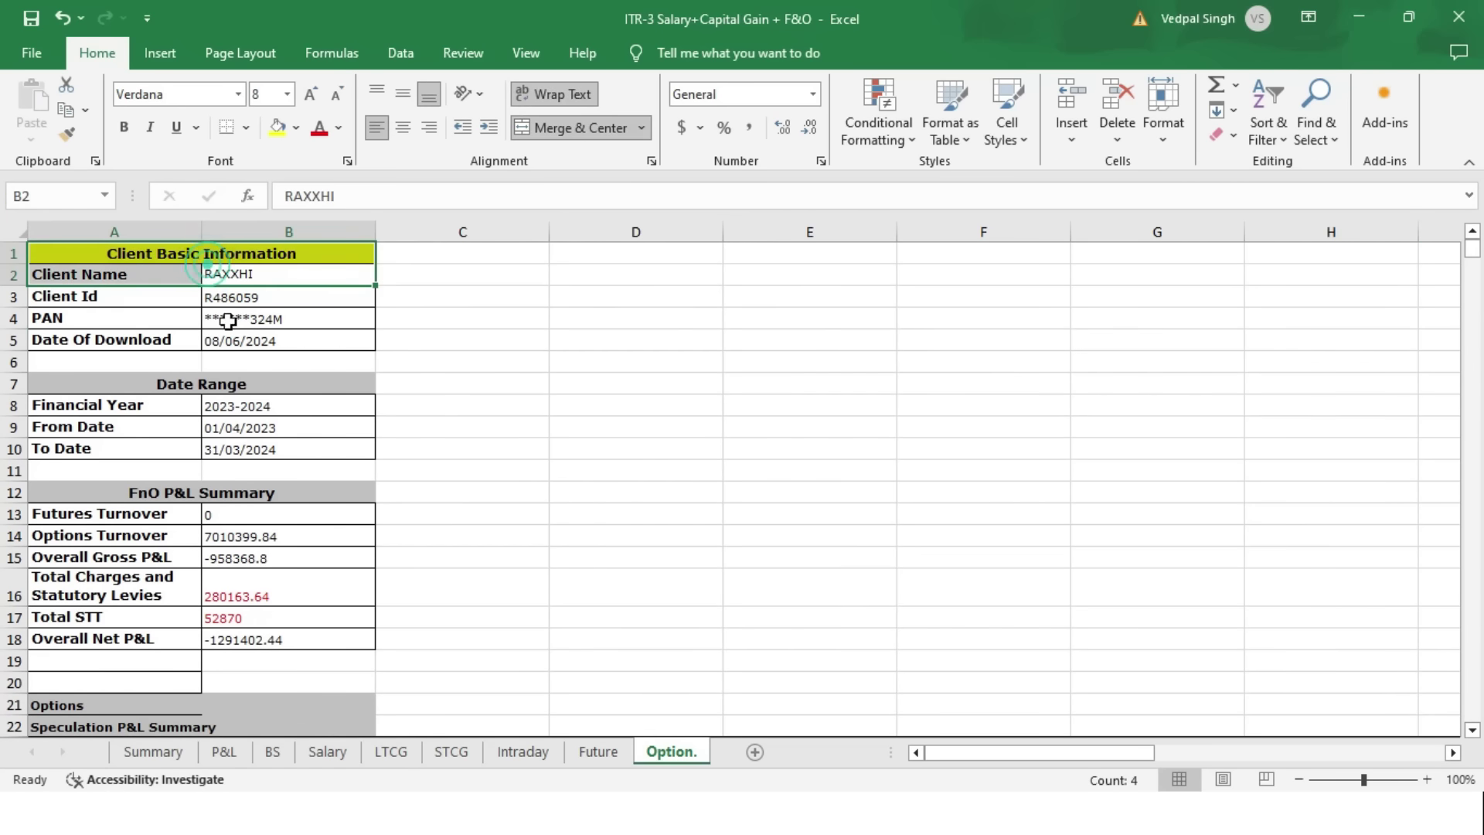
pyautogui.click(152, 752)
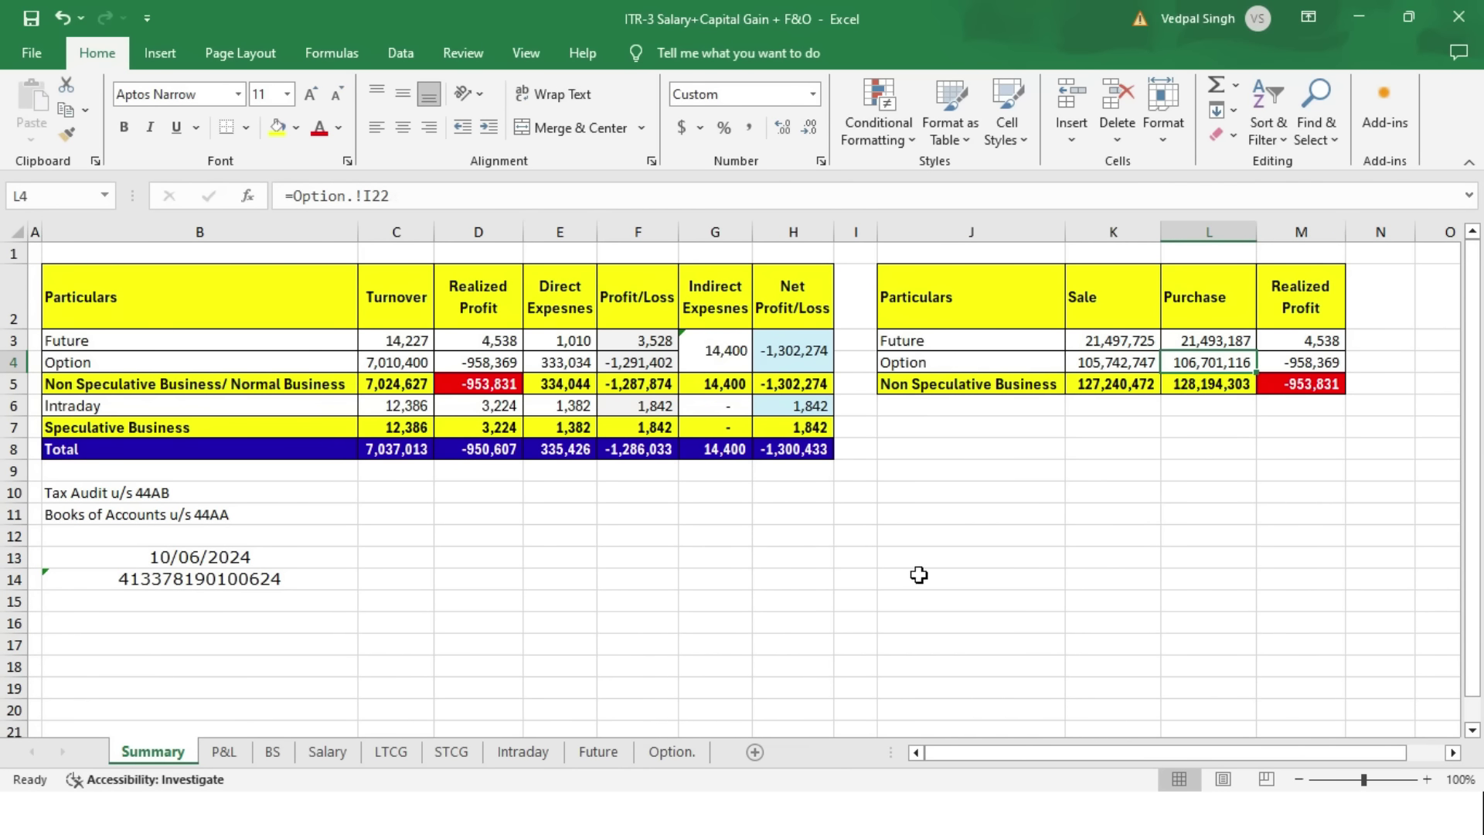
# - Enter "Rs 10 Cr" in cell C10 beside Tax Audit u/s 44AB
pyautogui.click(323, 491)
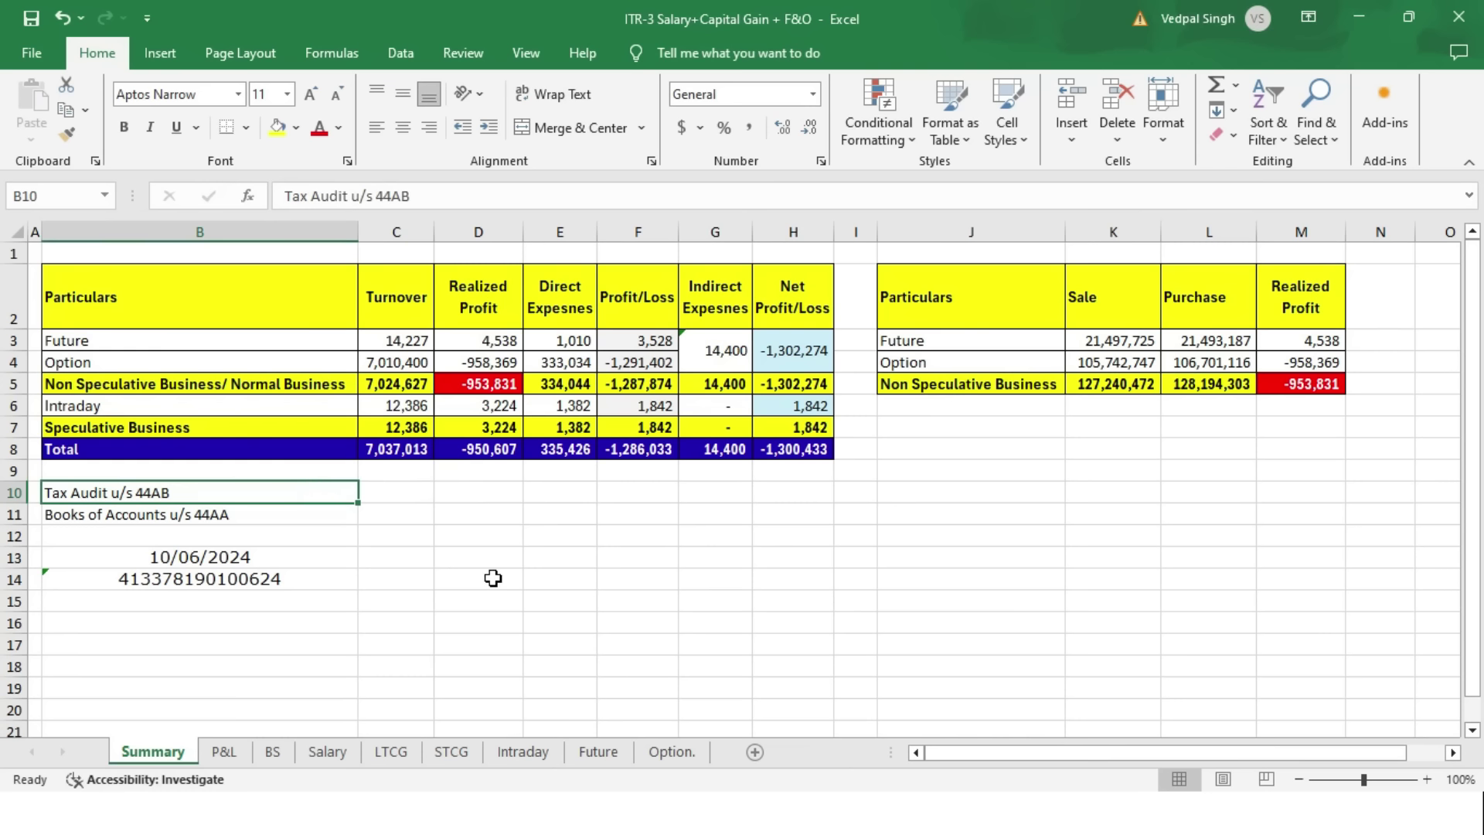
pyautogui.click(400, 496)
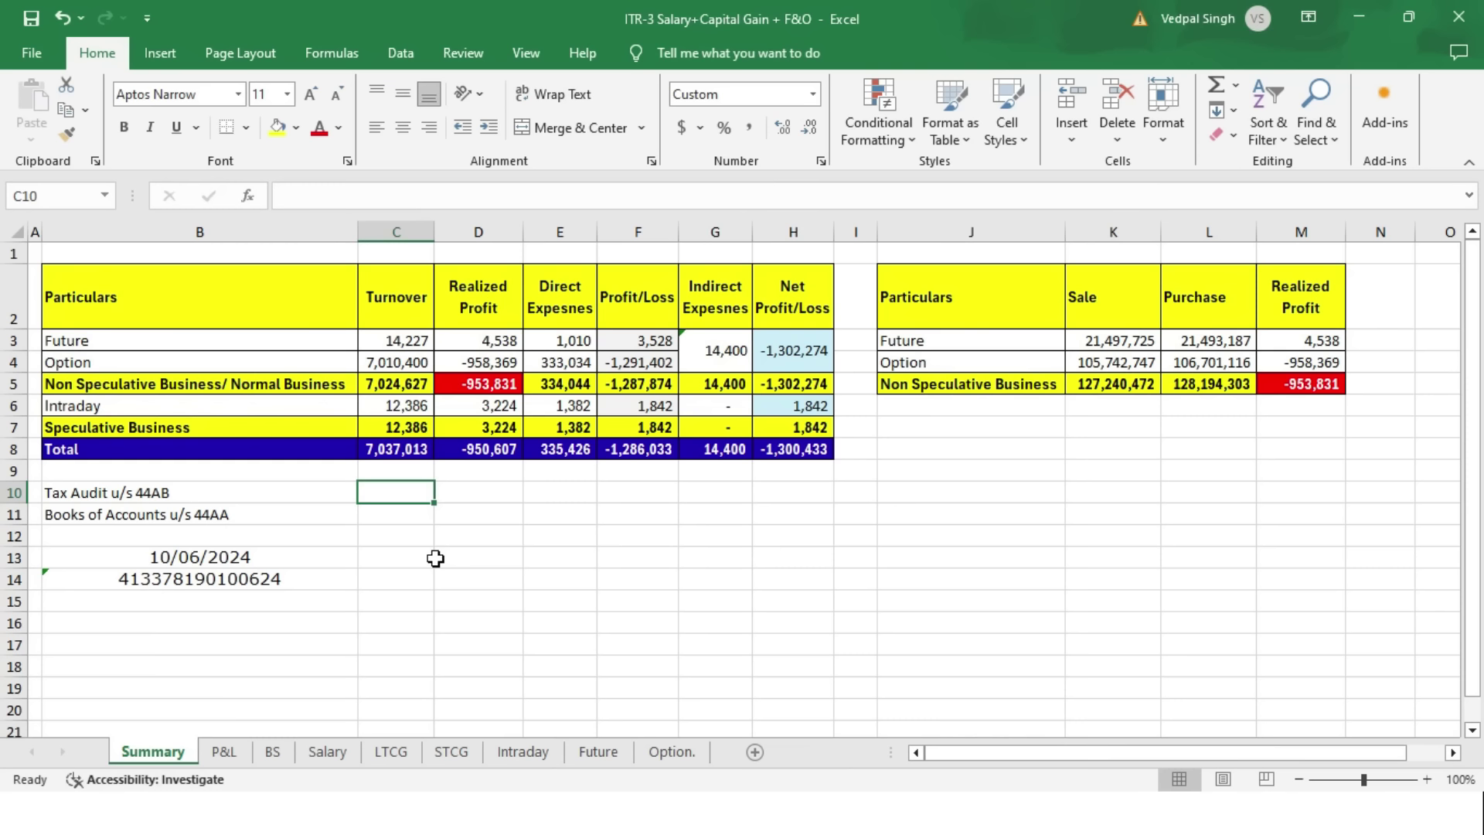
pyautogui.write('R')
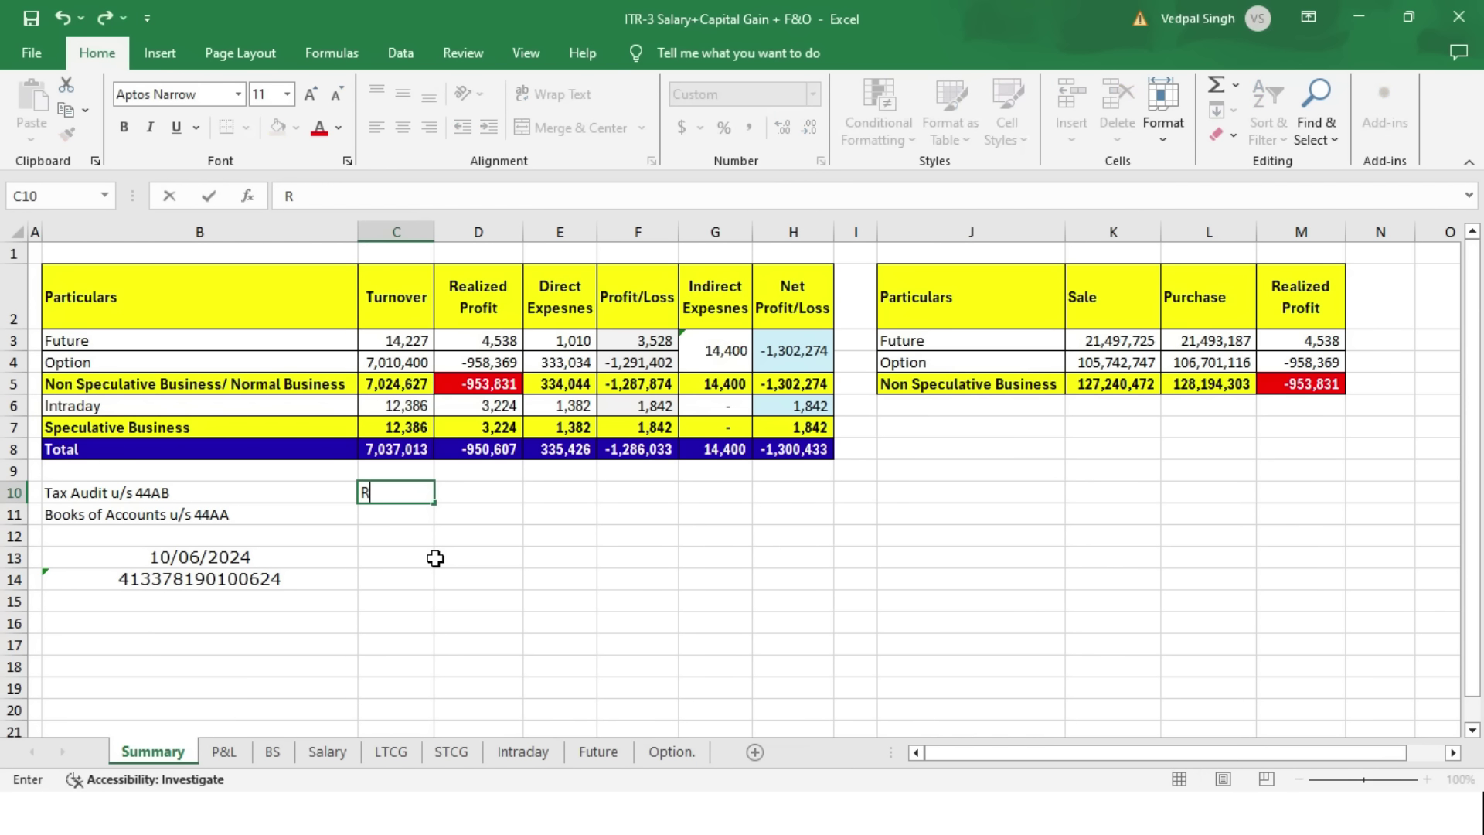
pyautogui.write('s 10 Cre')
pyautogui.press('Return')
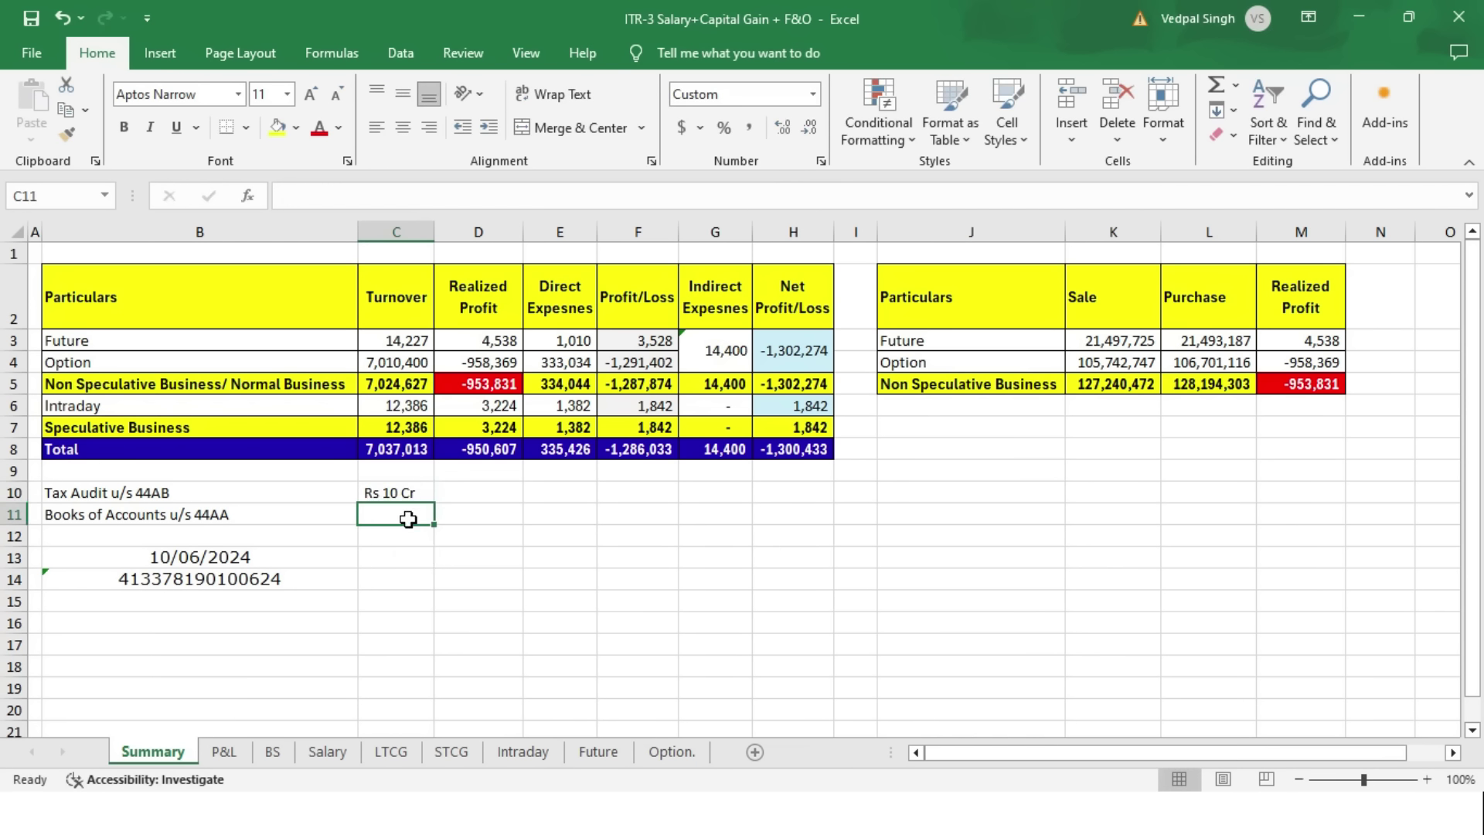
# - Format the Rs 10 Cr tax audit limit in bold red and compare the total turnover with it
pyautogui.click(412, 490)
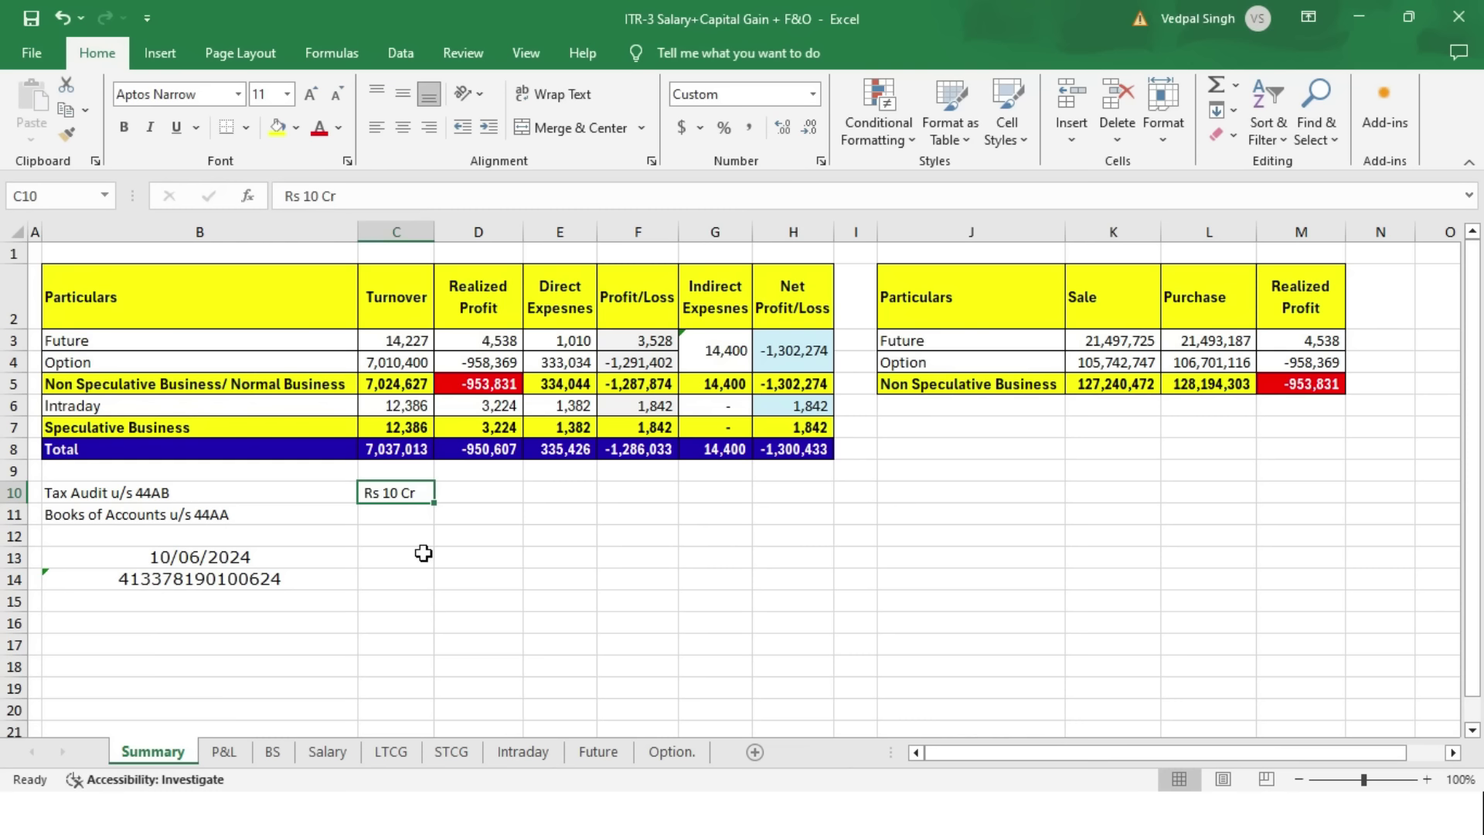
pyautogui.click(319, 128)
pyautogui.click(123, 126)
pyautogui.click(421, 453)
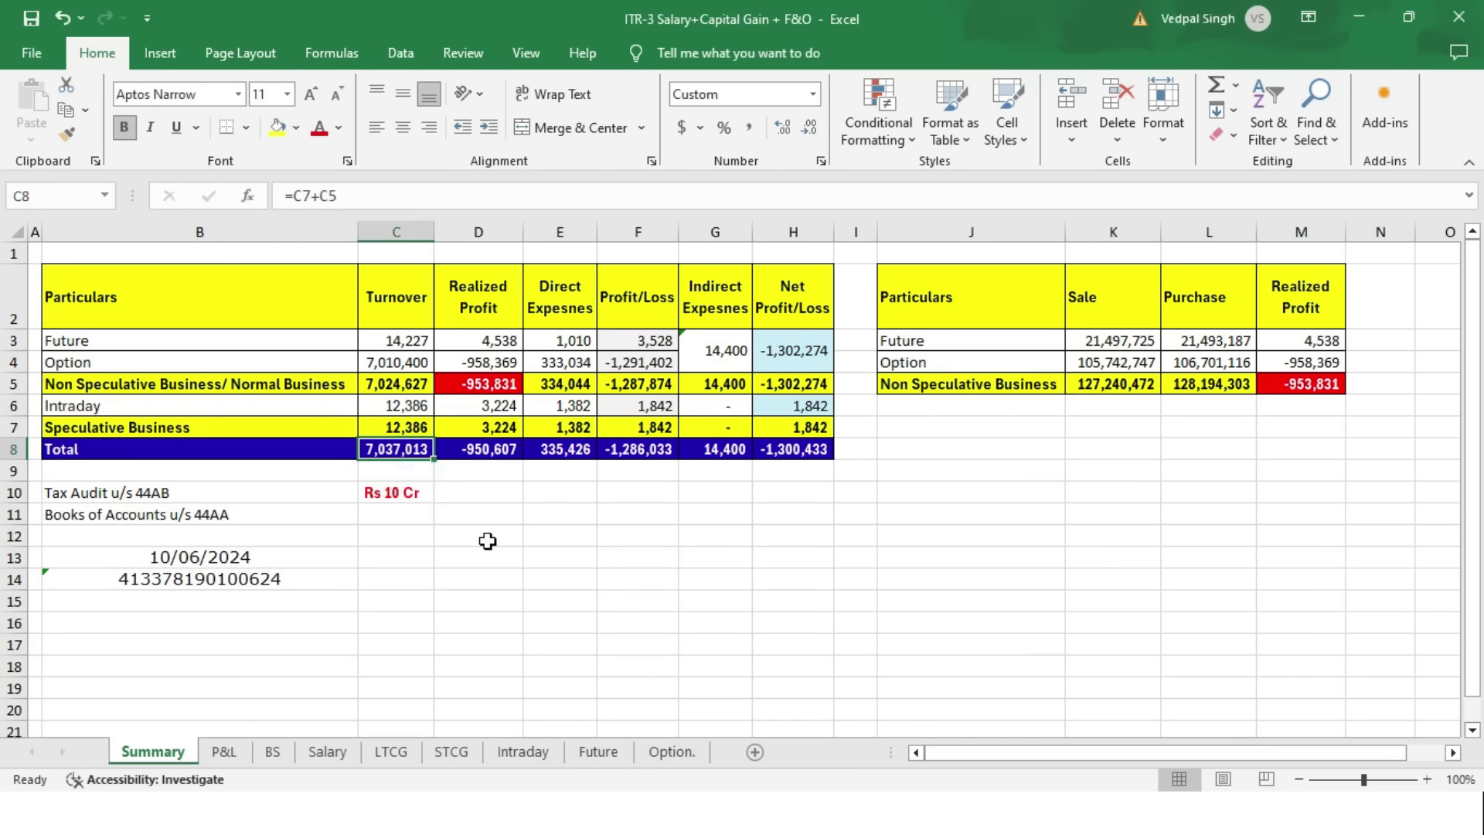
pyautogui.click(410, 492)
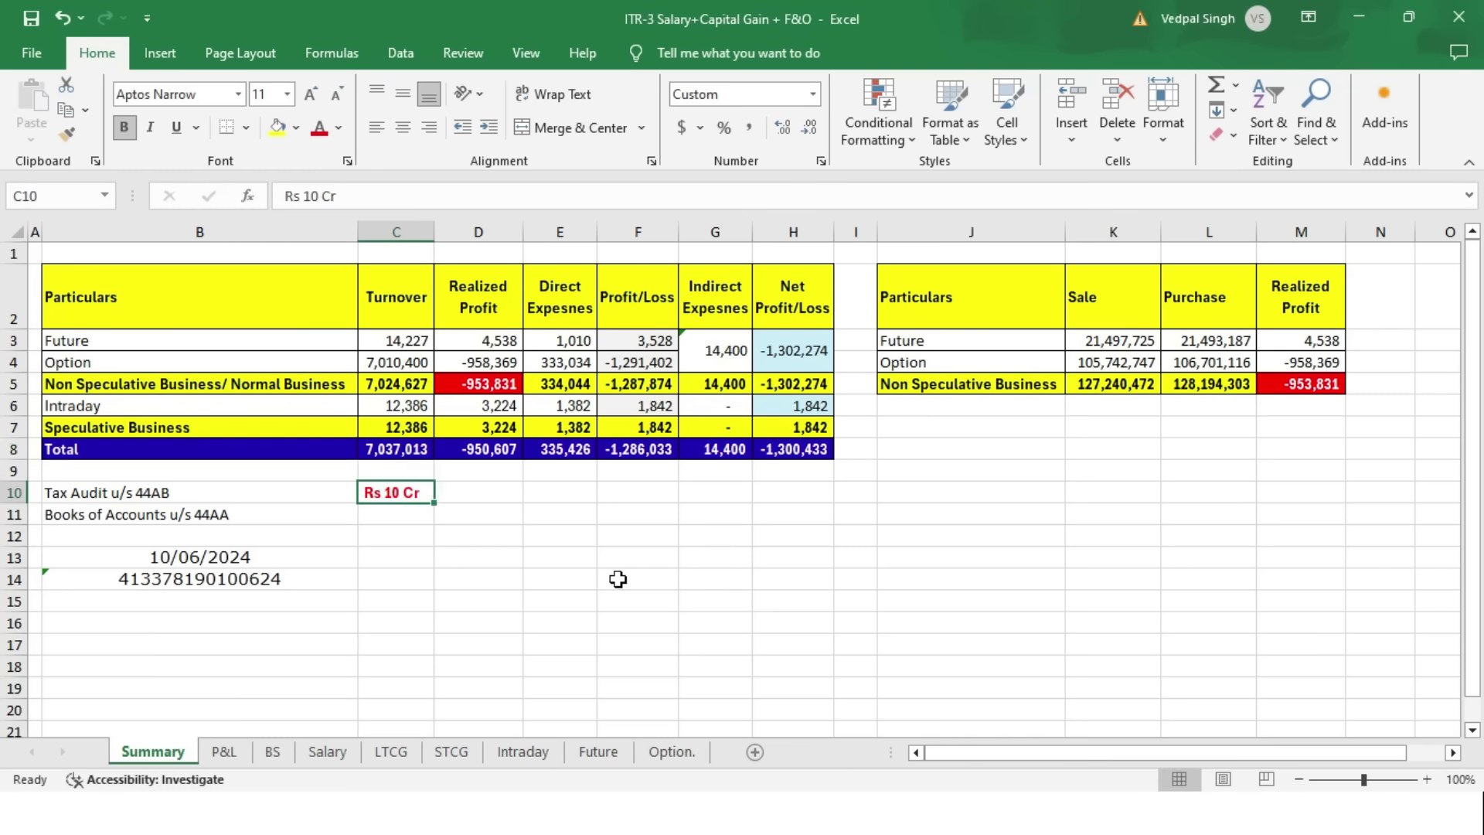
# - Enter "44AD" in cell D10 beside the tax audit limit and center it
pyautogui.click(504, 493)
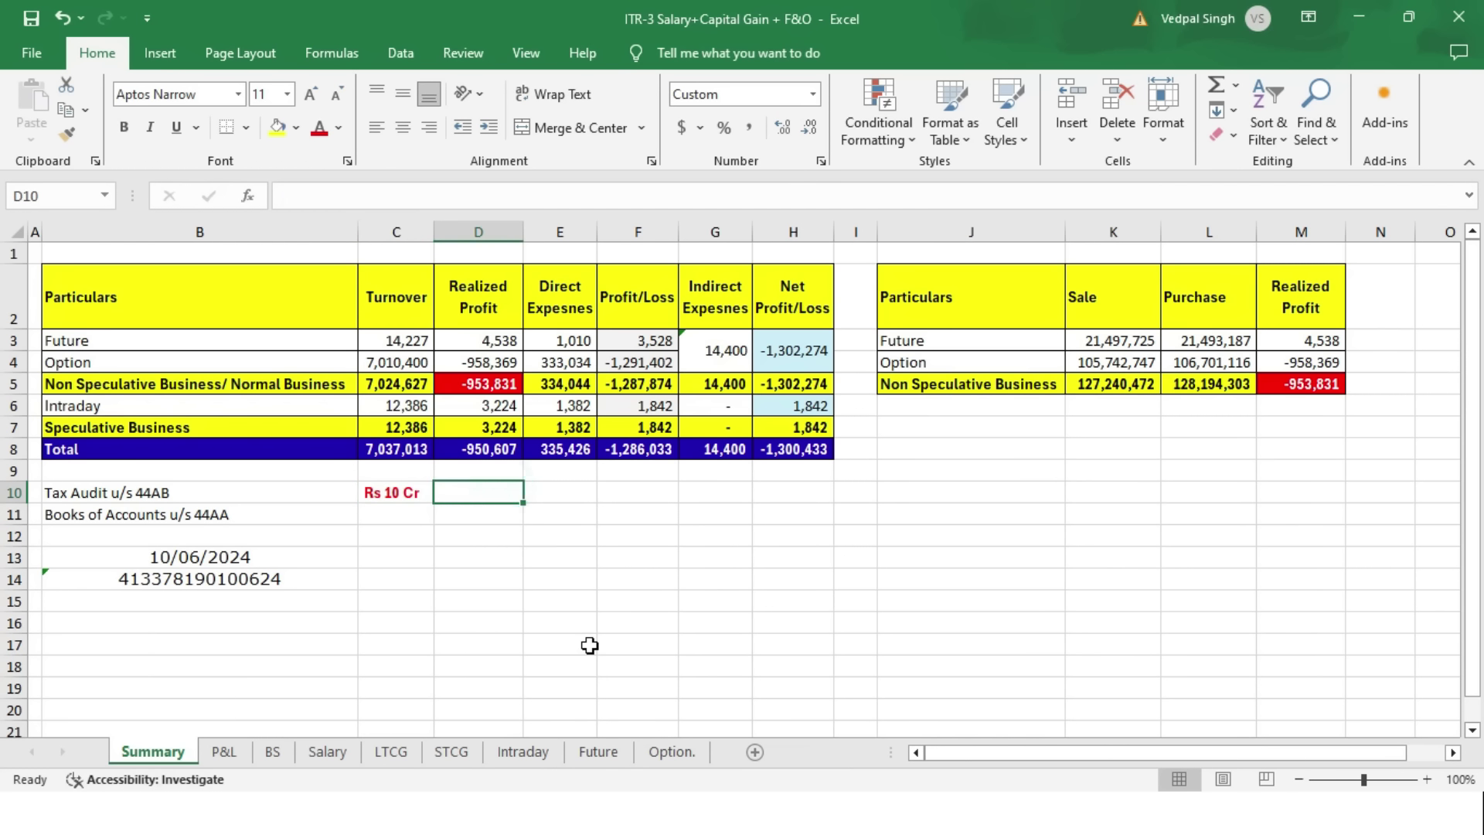
pyautogui.write('44AD')
pyautogui.press('Return')
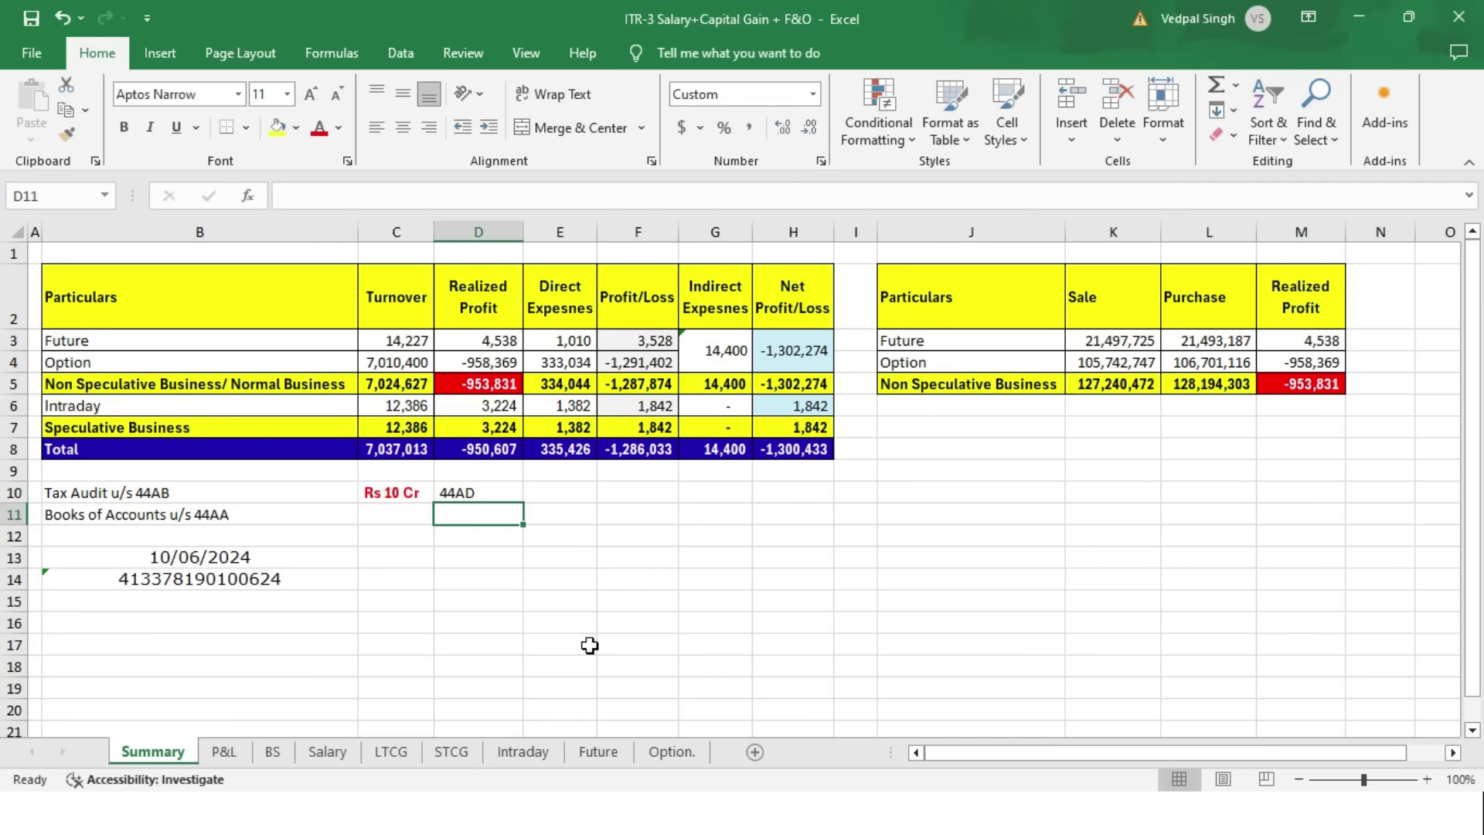
pyautogui.click(511, 500)
pyautogui.click(402, 126)
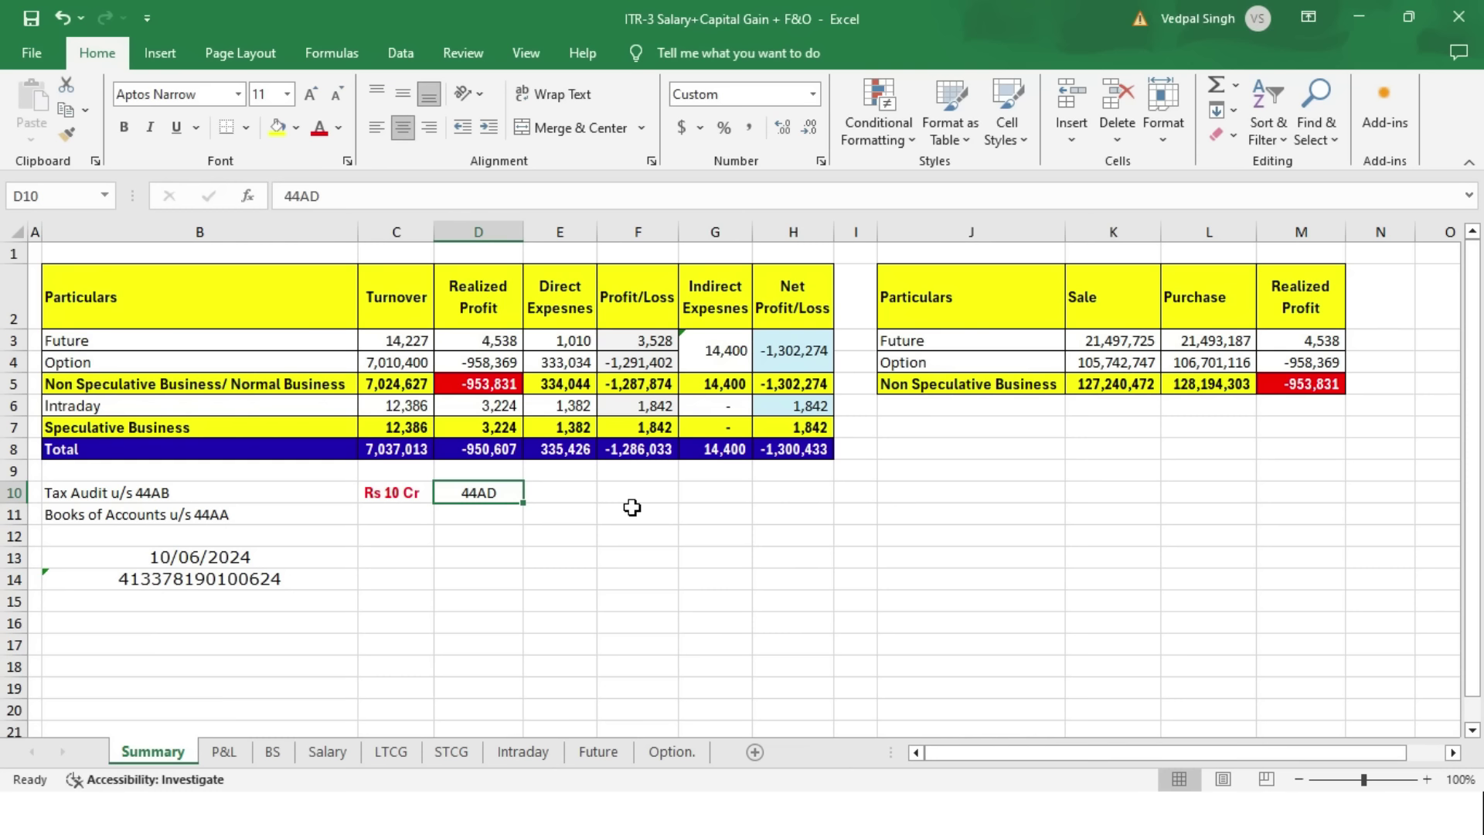
# - Enter "Rs 25 Lacs" in cell C11 and "or 2.5 lakh" in cell D11 beside Books of Accounts u/s 44AA
pyautogui.click(267, 497)
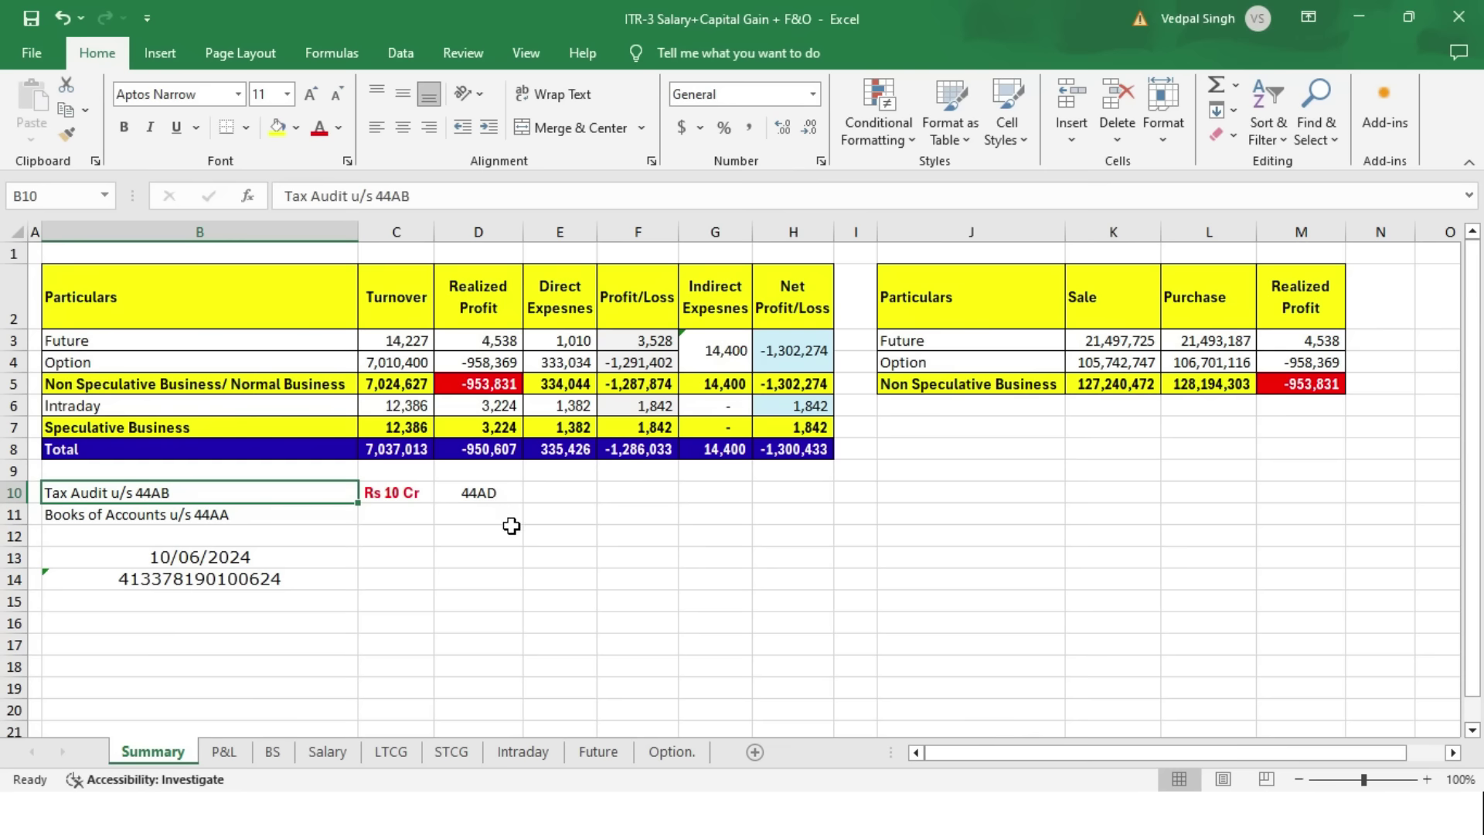
pyautogui.click(282, 518)
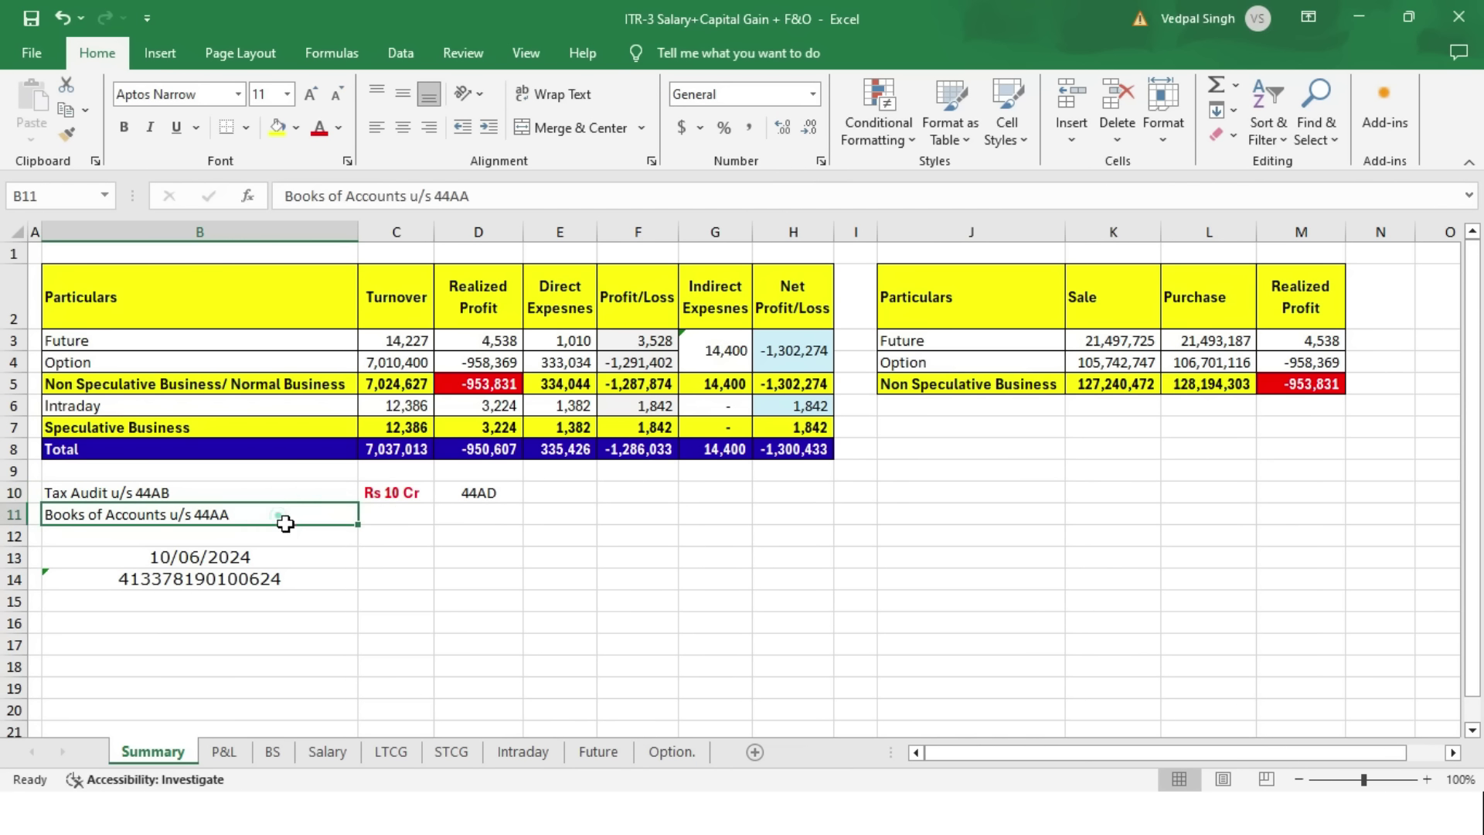
pyautogui.click(416, 518)
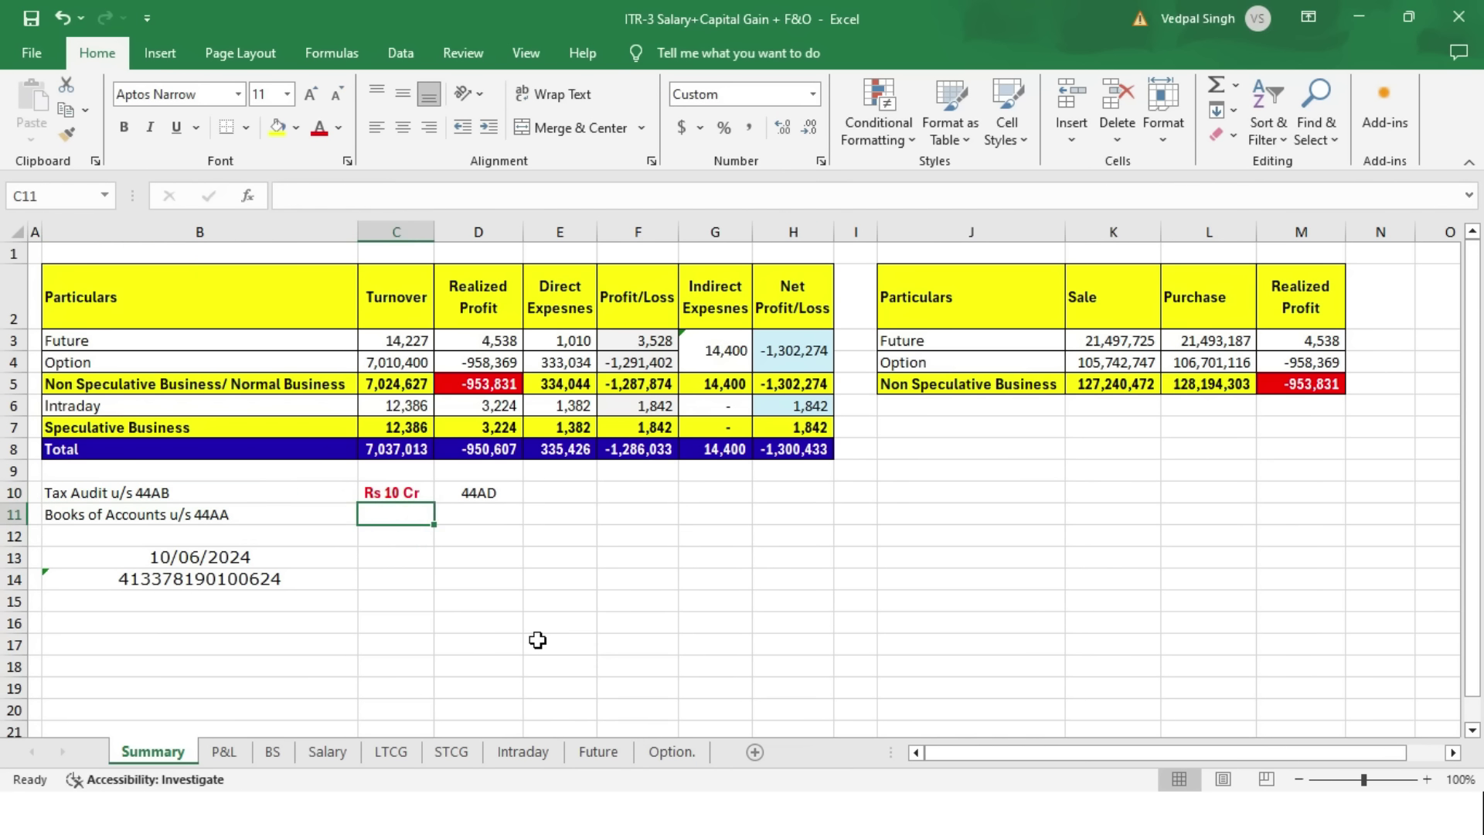
pyautogui.write('Rs 25')
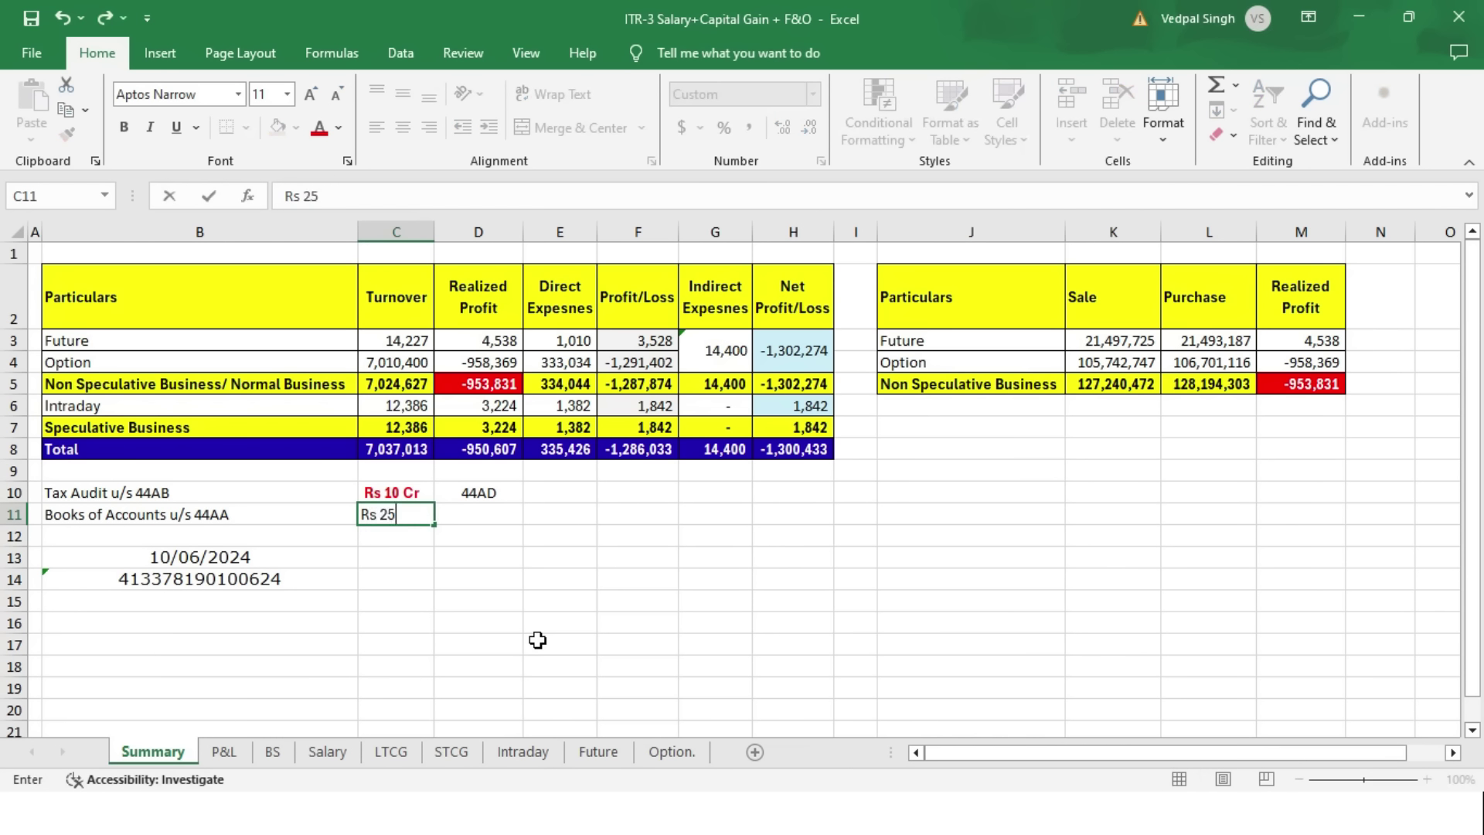
pyautogui.write(' Lacs')
pyautogui.press('Tab')
pyautogui.write('or')
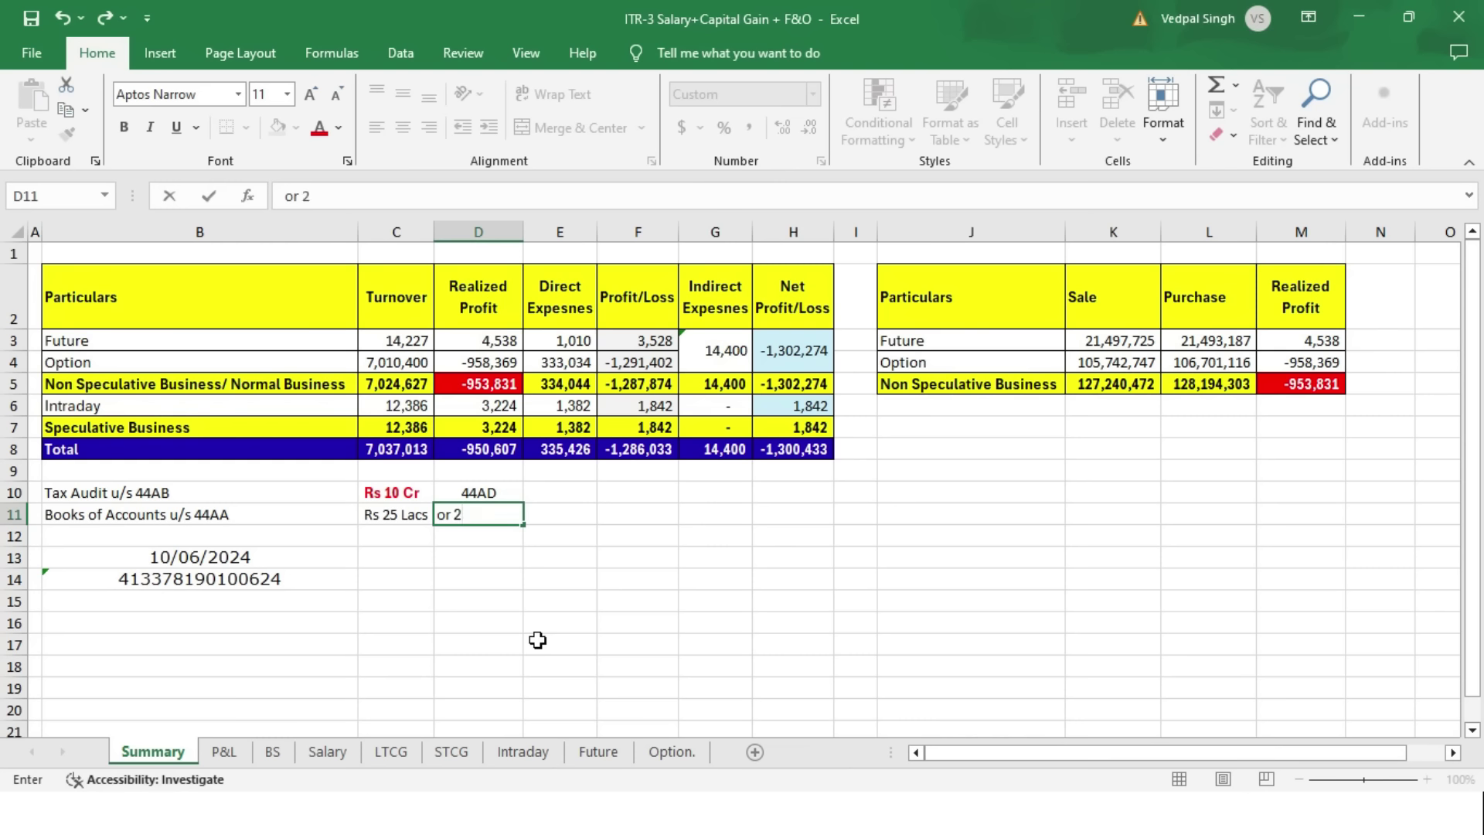
pyautogui.write('2.5 lakh')
pyautogui.press('Return')
# - Compare the Rs 25 Lacs and 2.5 lakh books-of-accounts limits with the turnover and profit figures in the summary table
pyautogui.click(416, 519)
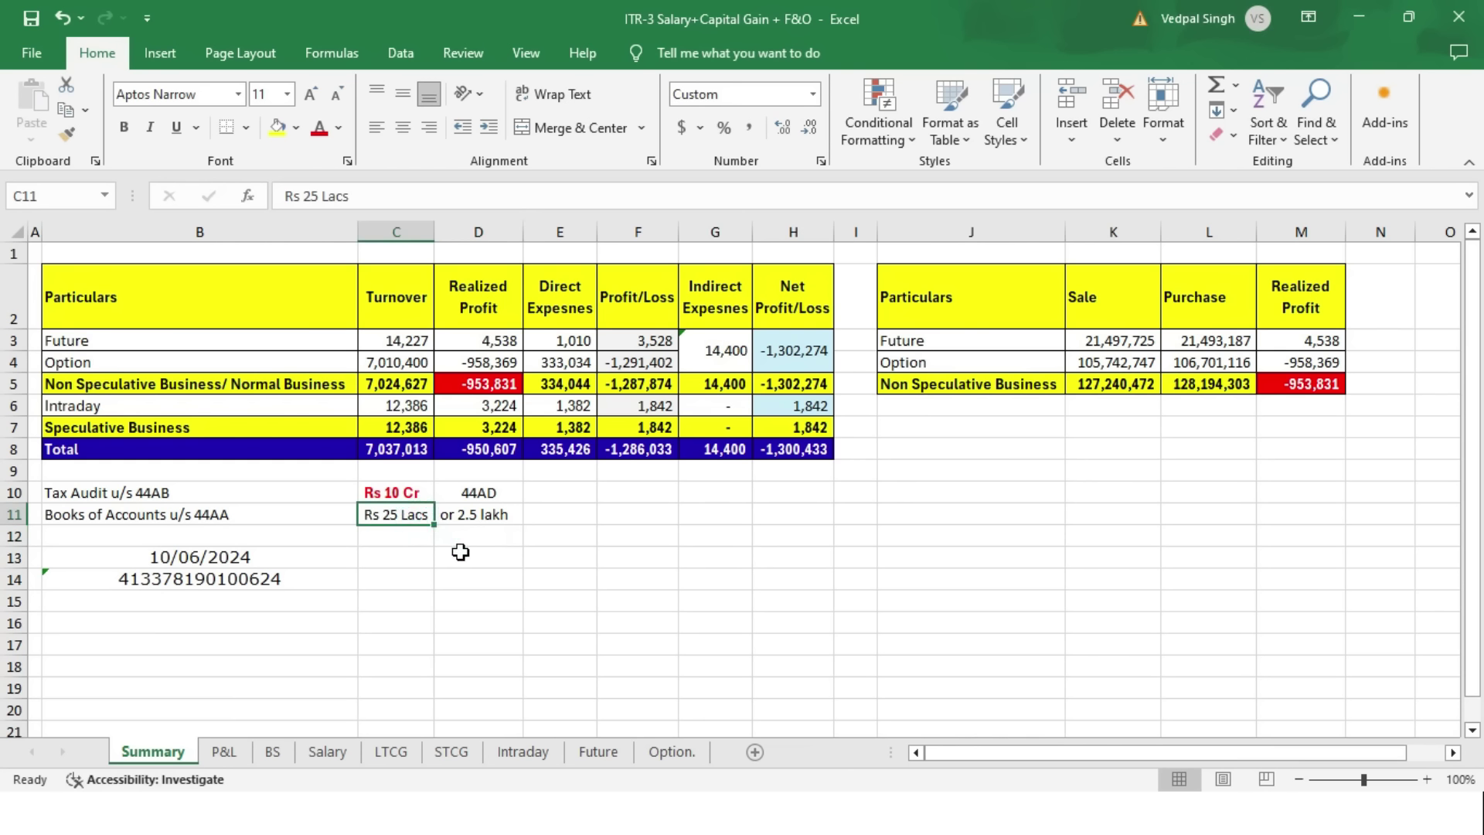
pyautogui.moveTo(418, 514); pyautogui.dragTo(473, 516)
pyautogui.click(415, 515)
pyautogui.click(487, 513)
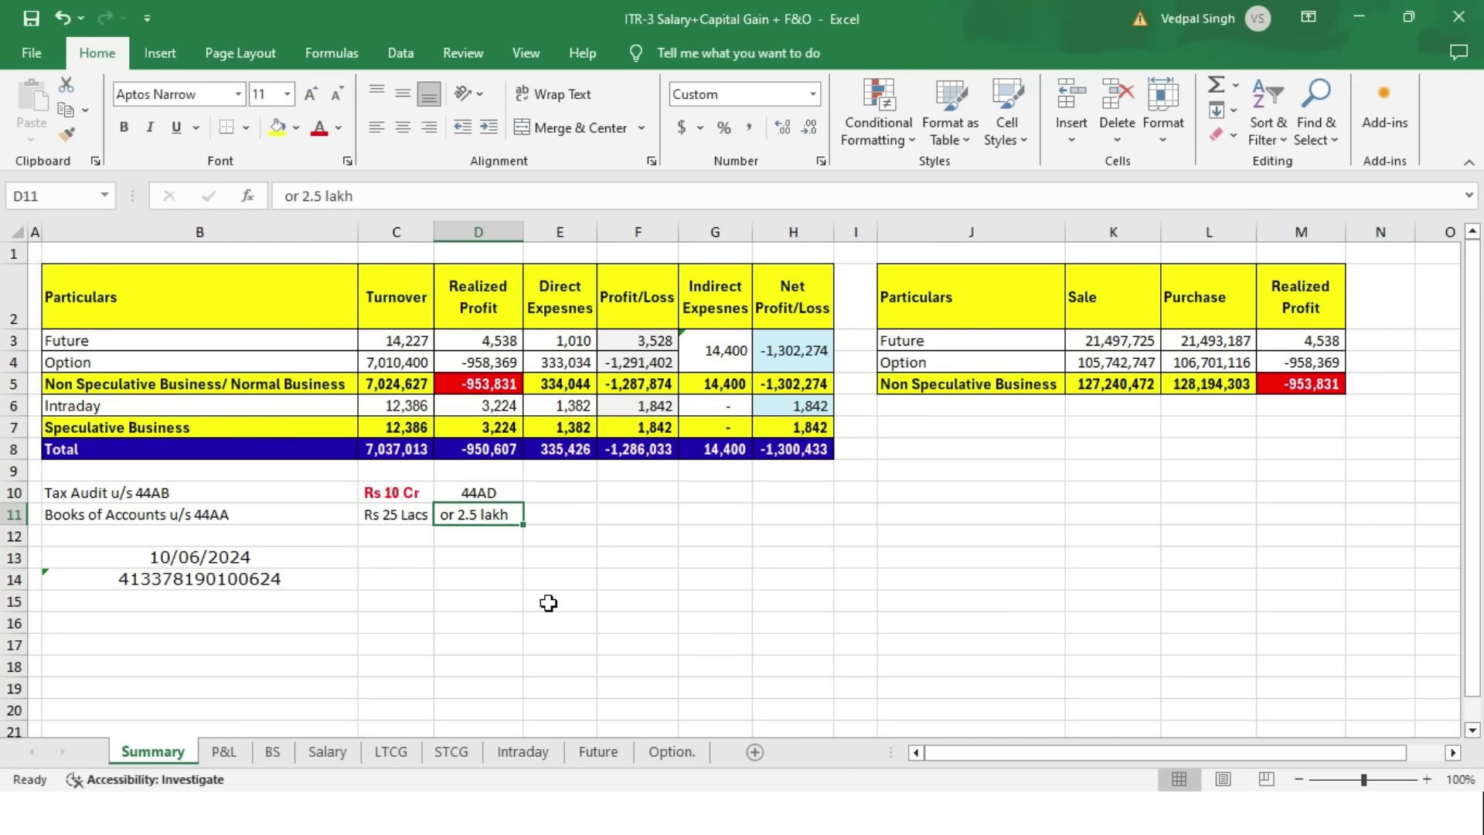
pyautogui.moveTo(430, 512); pyautogui.dragTo(455, 516)
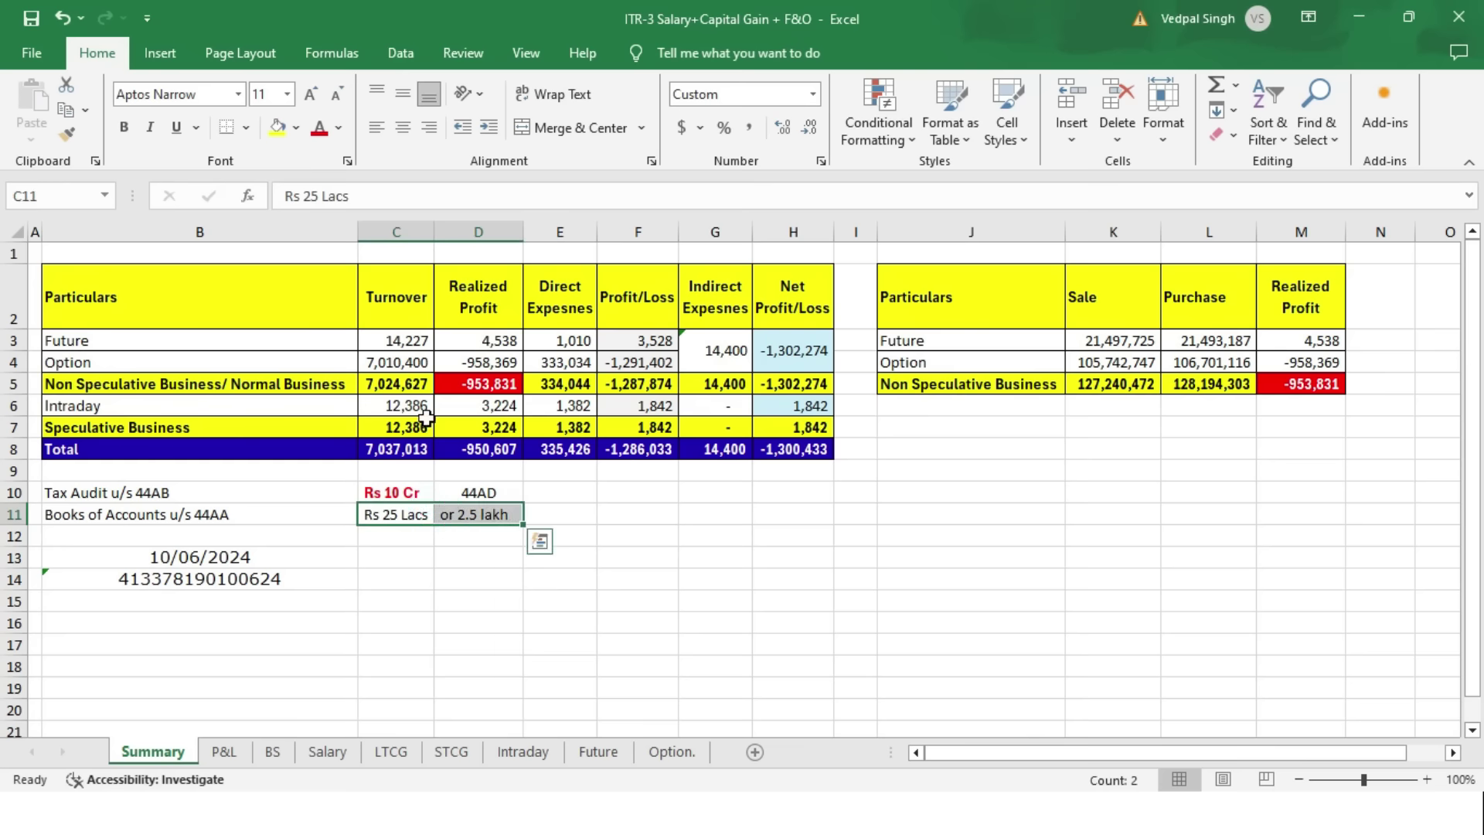
pyautogui.moveTo(391, 338); pyautogui.dragTo(396, 422)
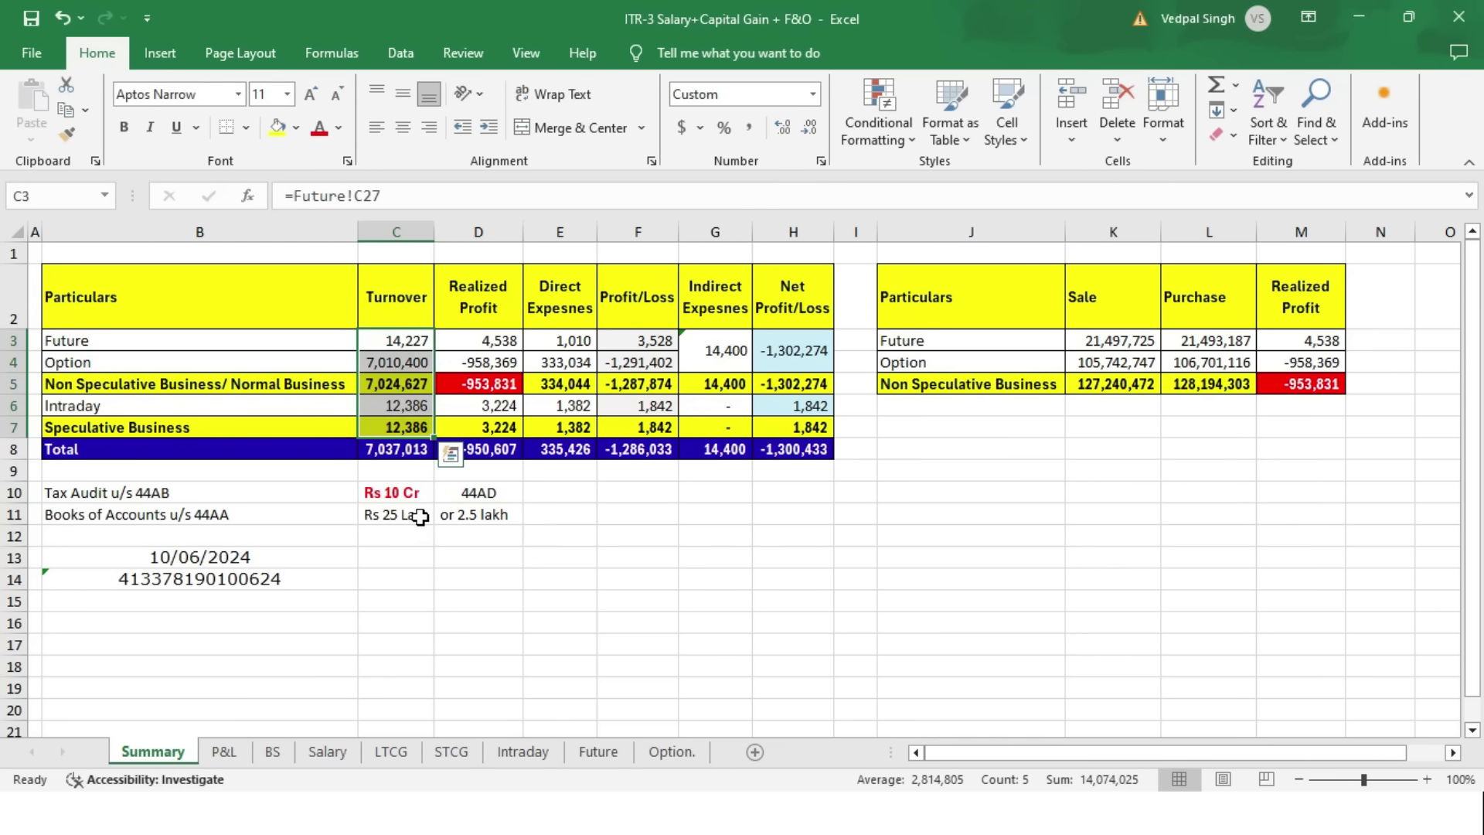
pyautogui.click(419, 517)
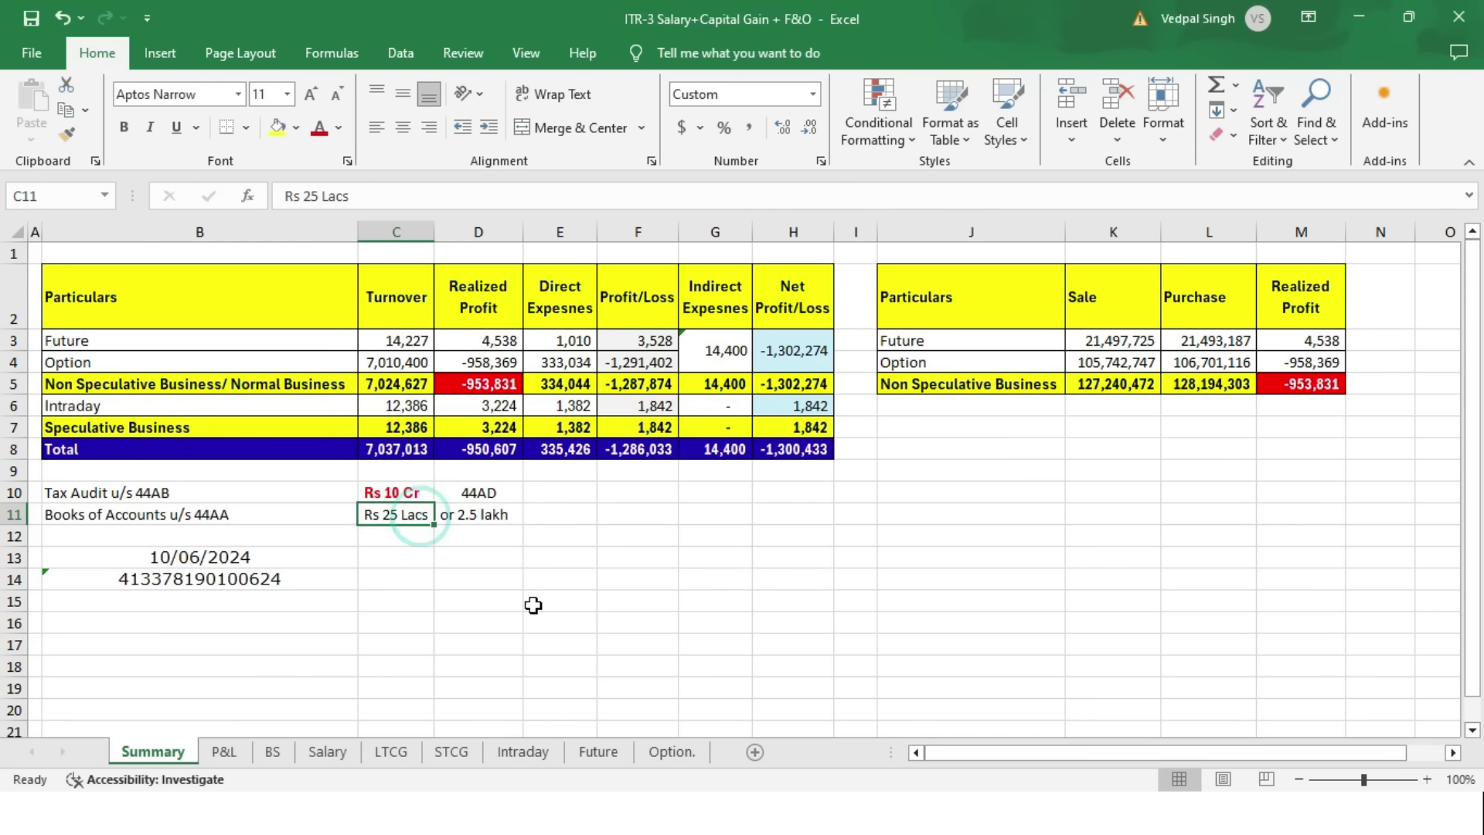
pyautogui.click(495, 523)
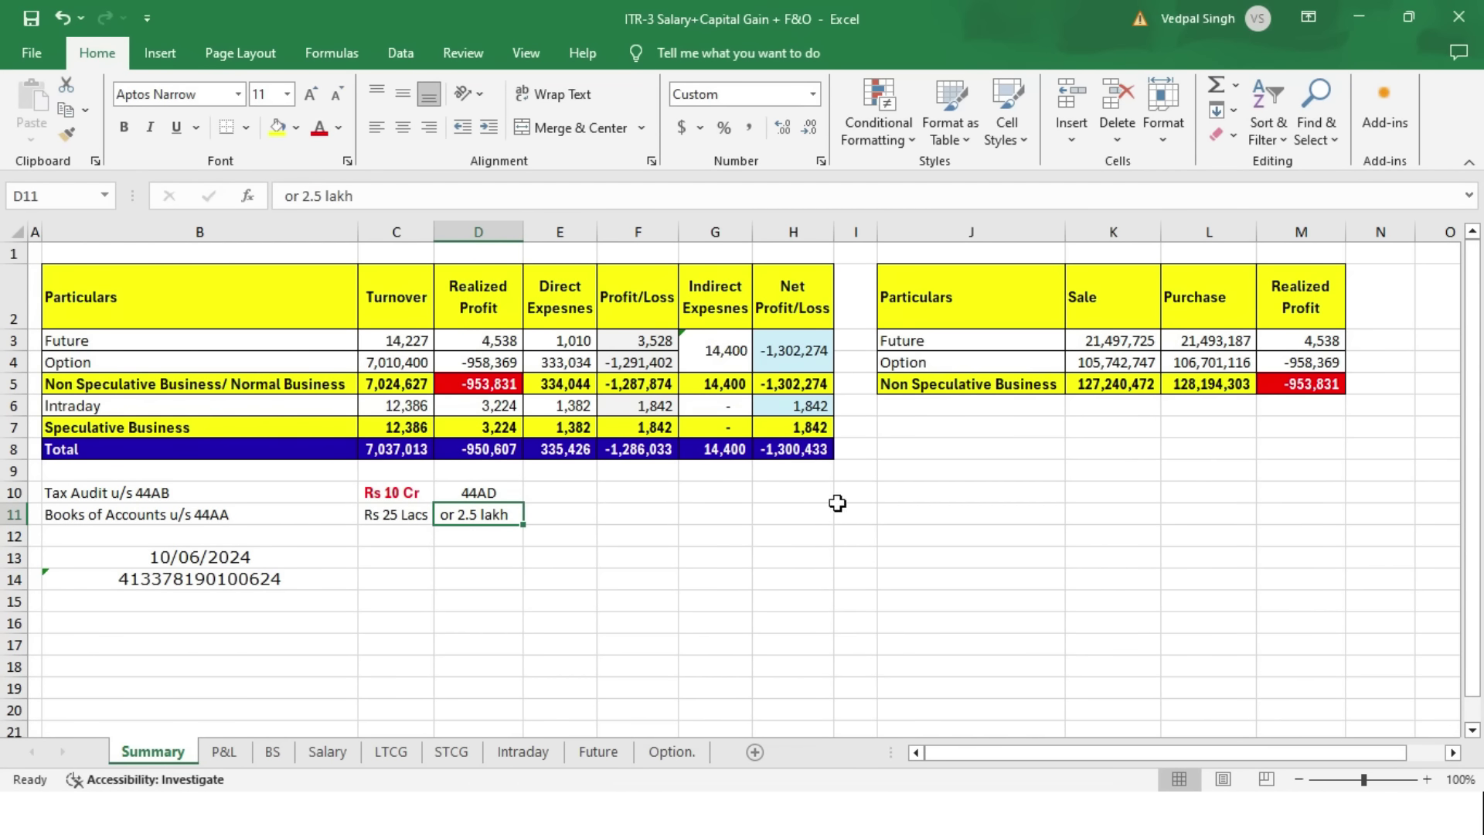
pyautogui.click(817, 451)
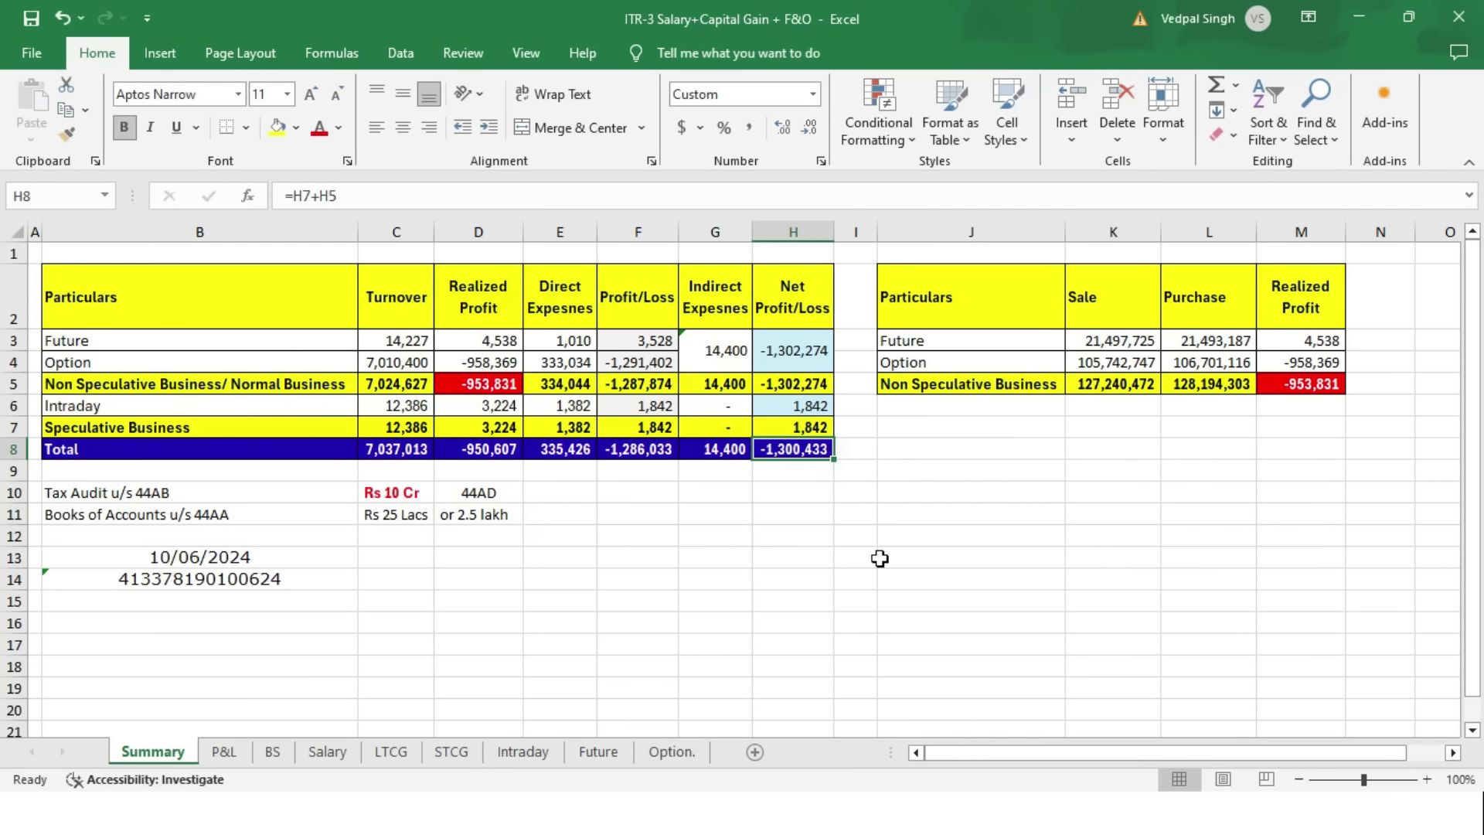
pyautogui.click(495, 514)
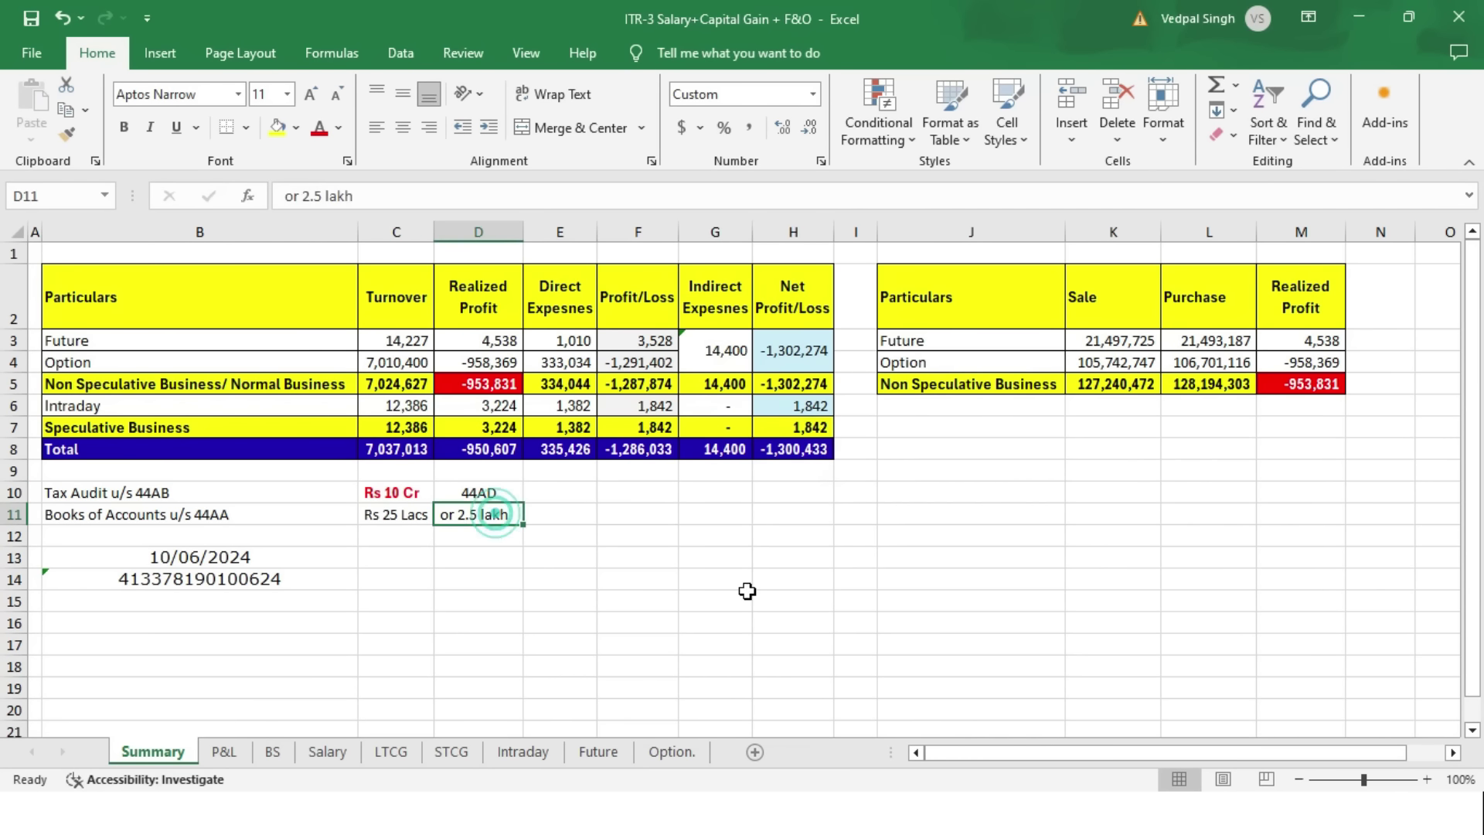
pyautogui.click(424, 514)
pyautogui.click(416, 386)
pyautogui.click(402, 513)
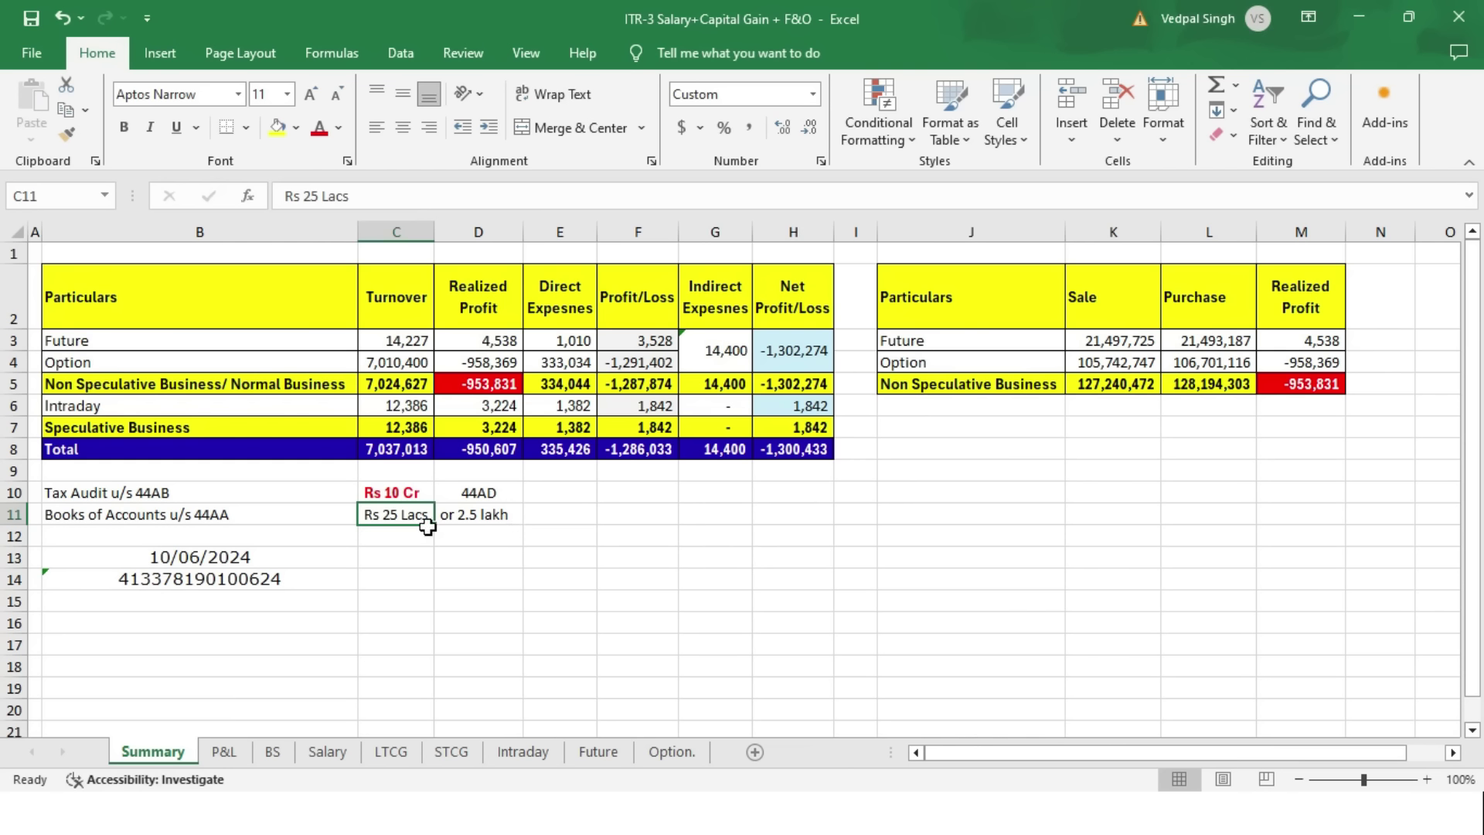
pyautogui.moveTo(429, 518); pyautogui.dragTo(464, 516)
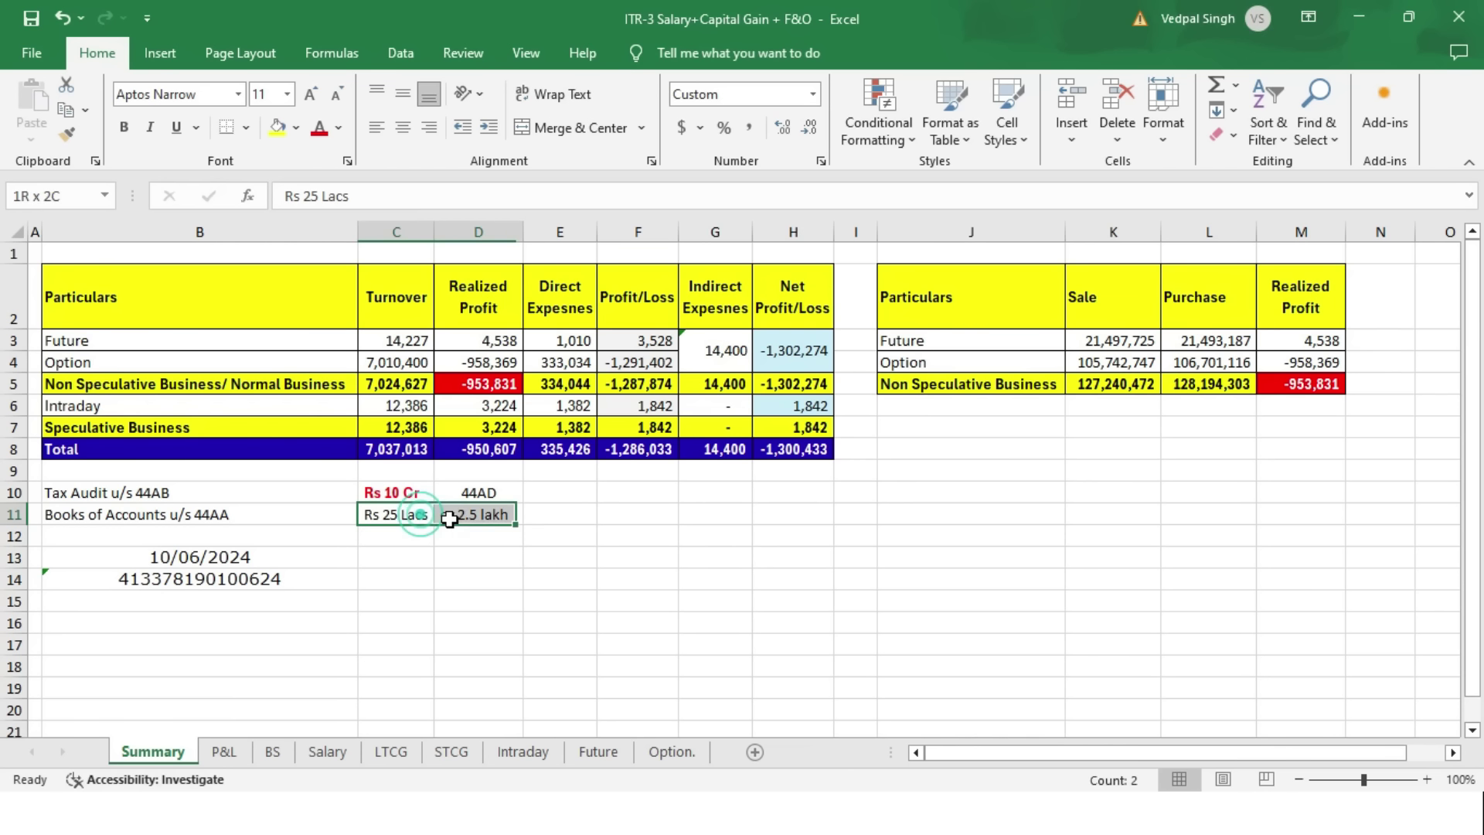
pyautogui.click(409, 452)
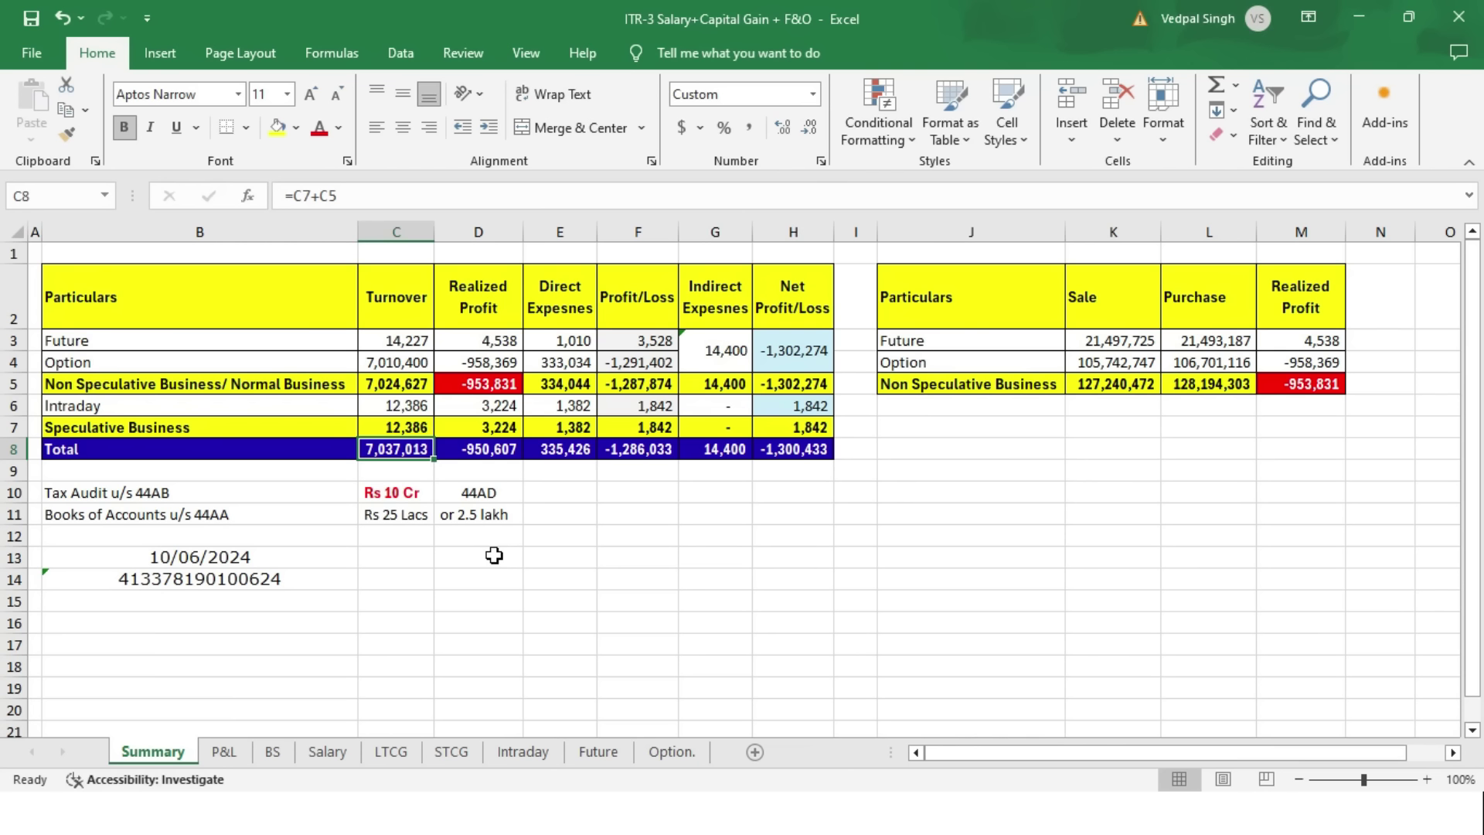
pyautogui.click(770, 452)
pyautogui.click(518, 449)
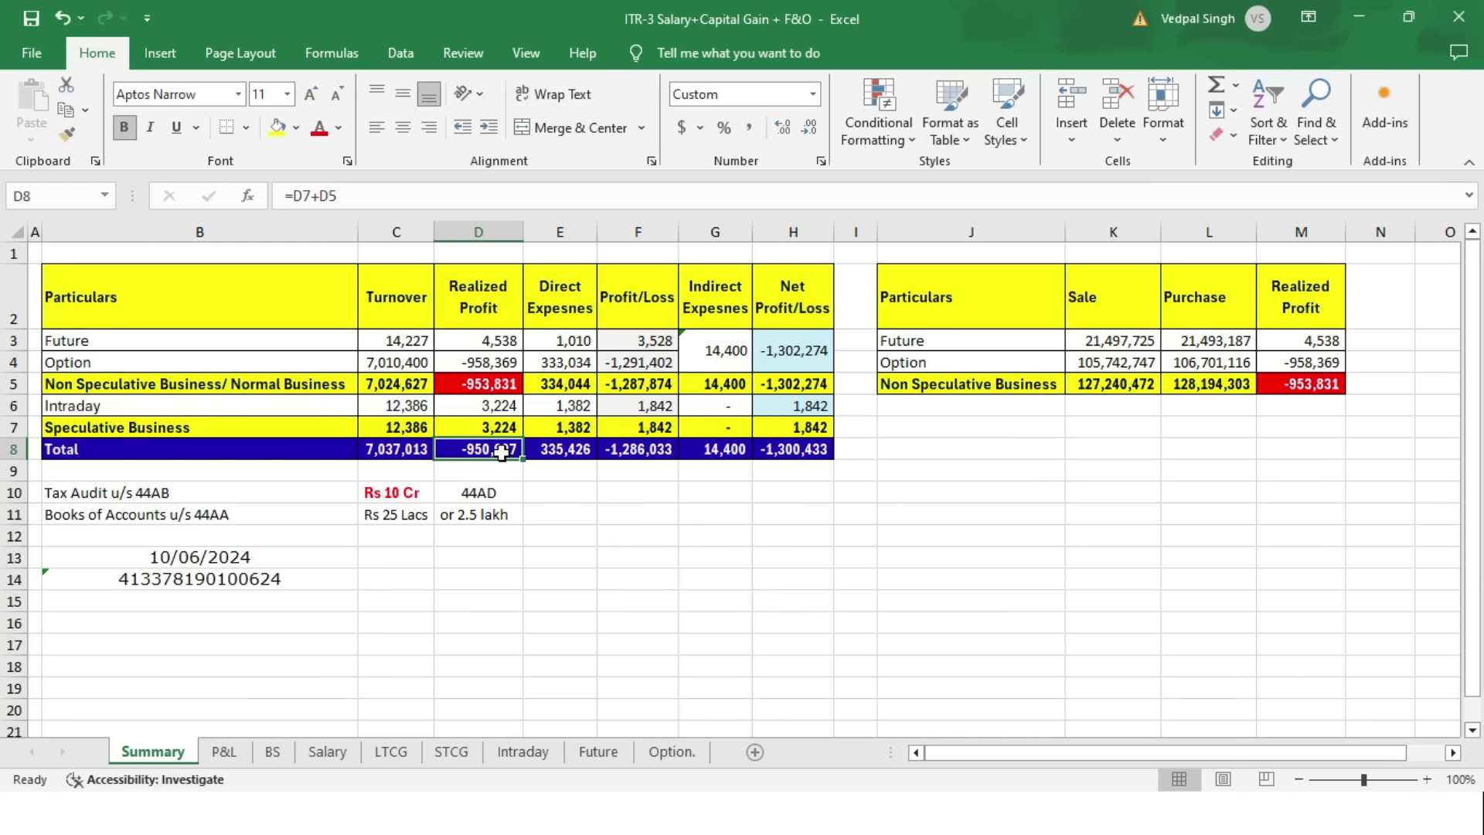
pyautogui.click(563, 449)
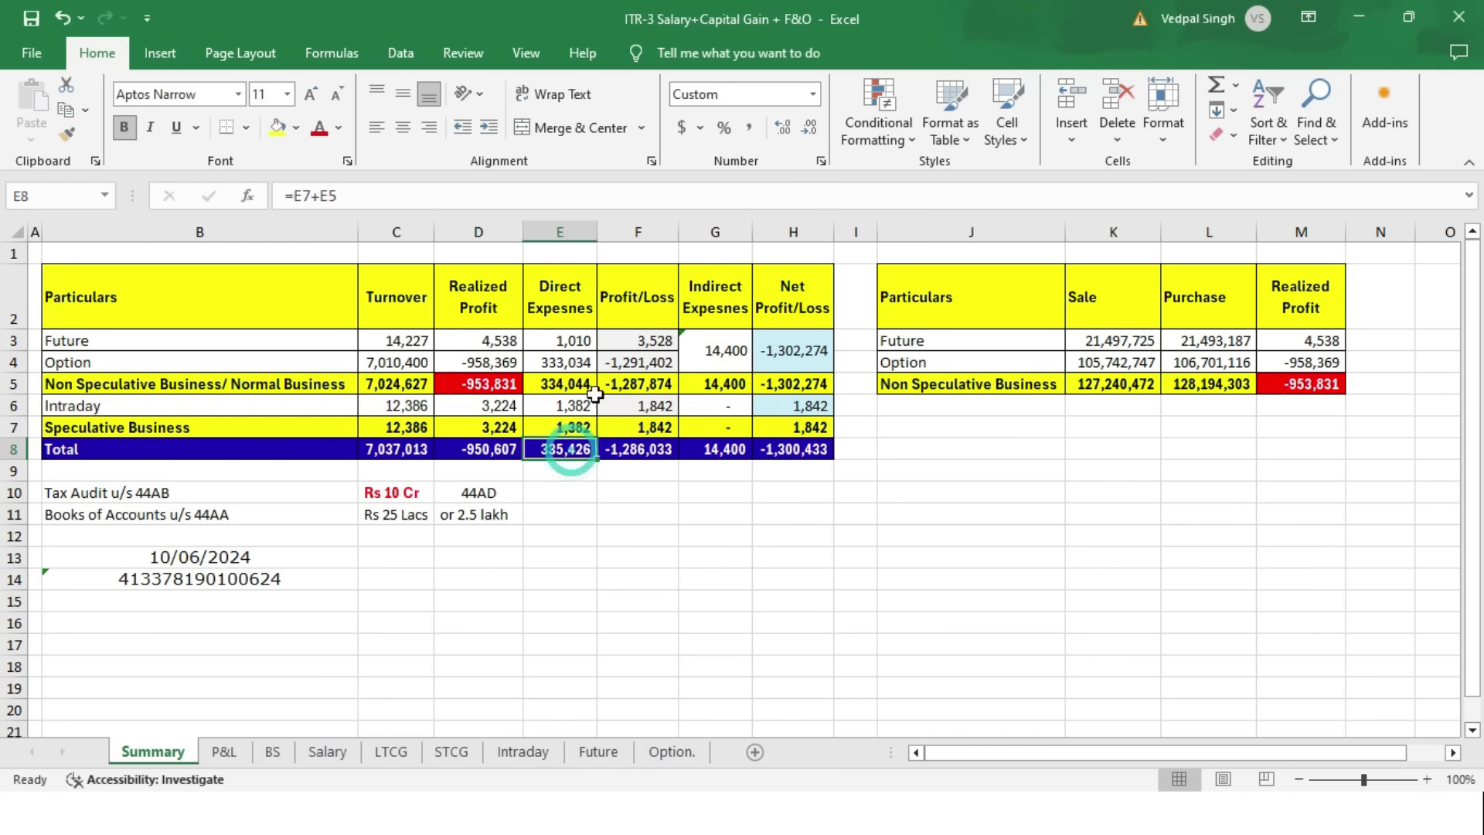
pyautogui.click(662, 451)
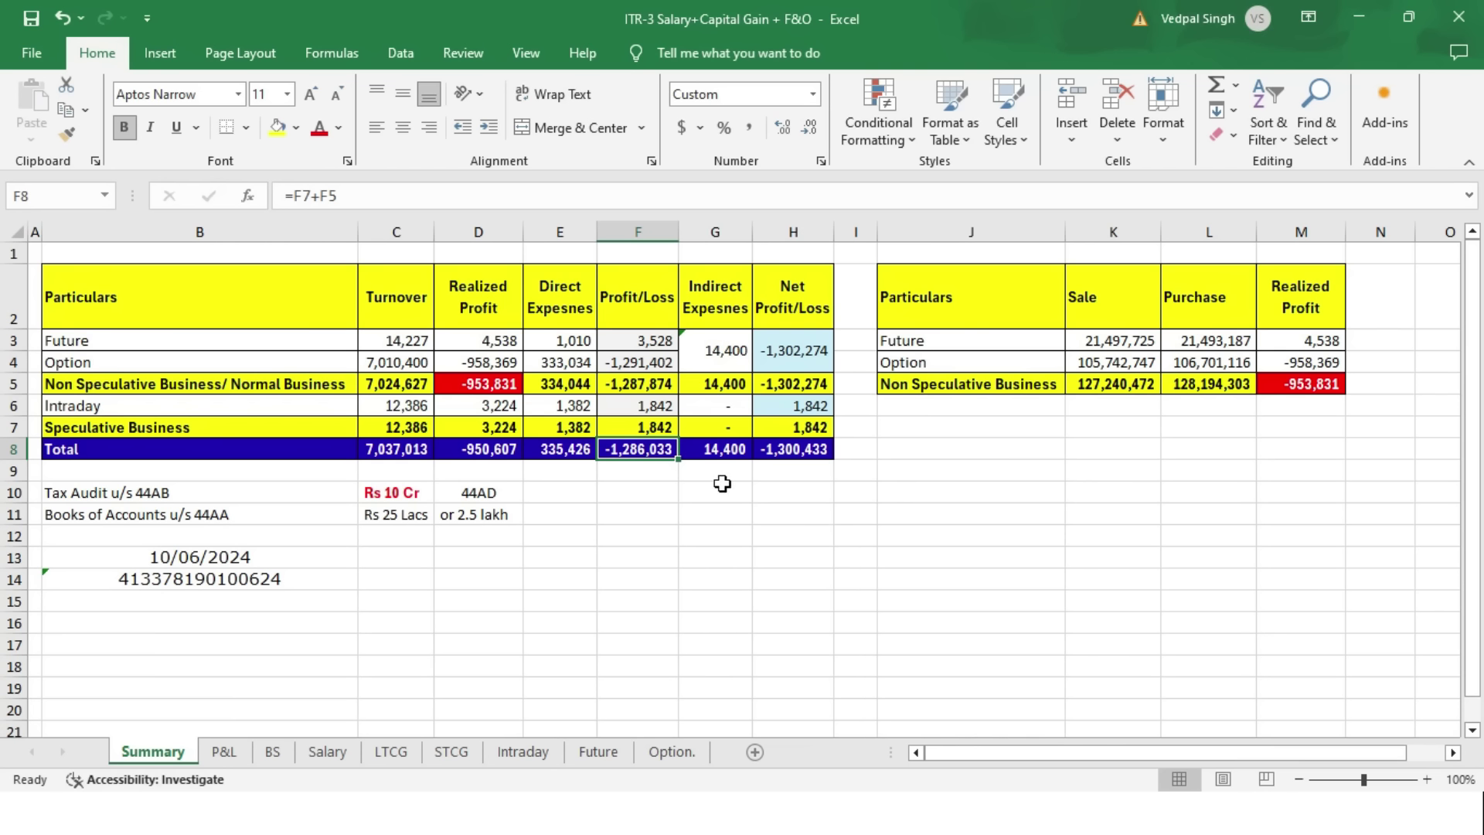
# - Switch to the e-Filing portal in Chrome and open the Part A - Trading Account schedule
pyautogui.hotkey('alt', 'Tab')
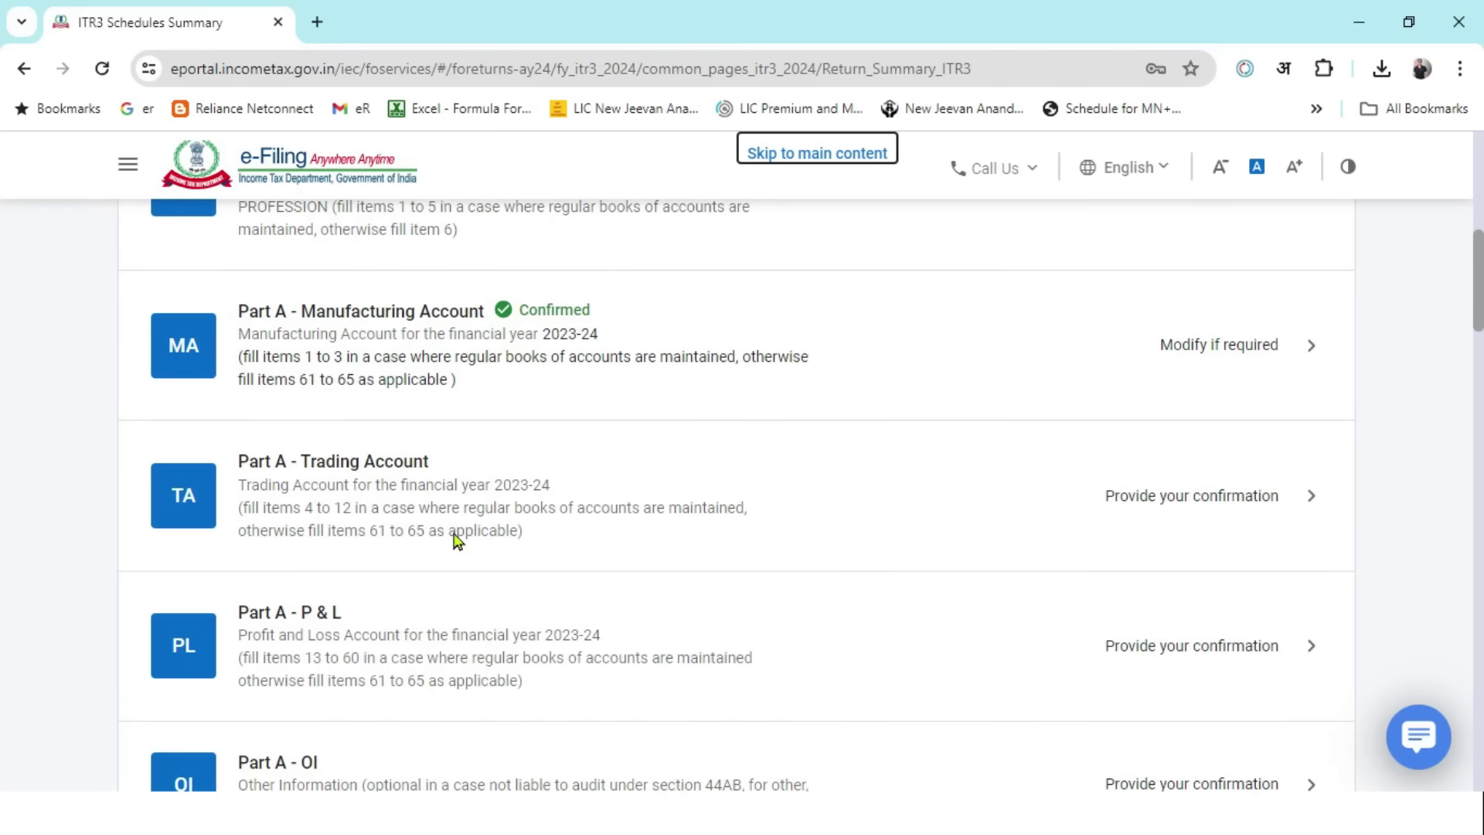
pyautogui.scroll(1, 1207, 439)
pyautogui.scroll(-1, 1207, 439)
pyautogui.scroll(1, 811, 471)
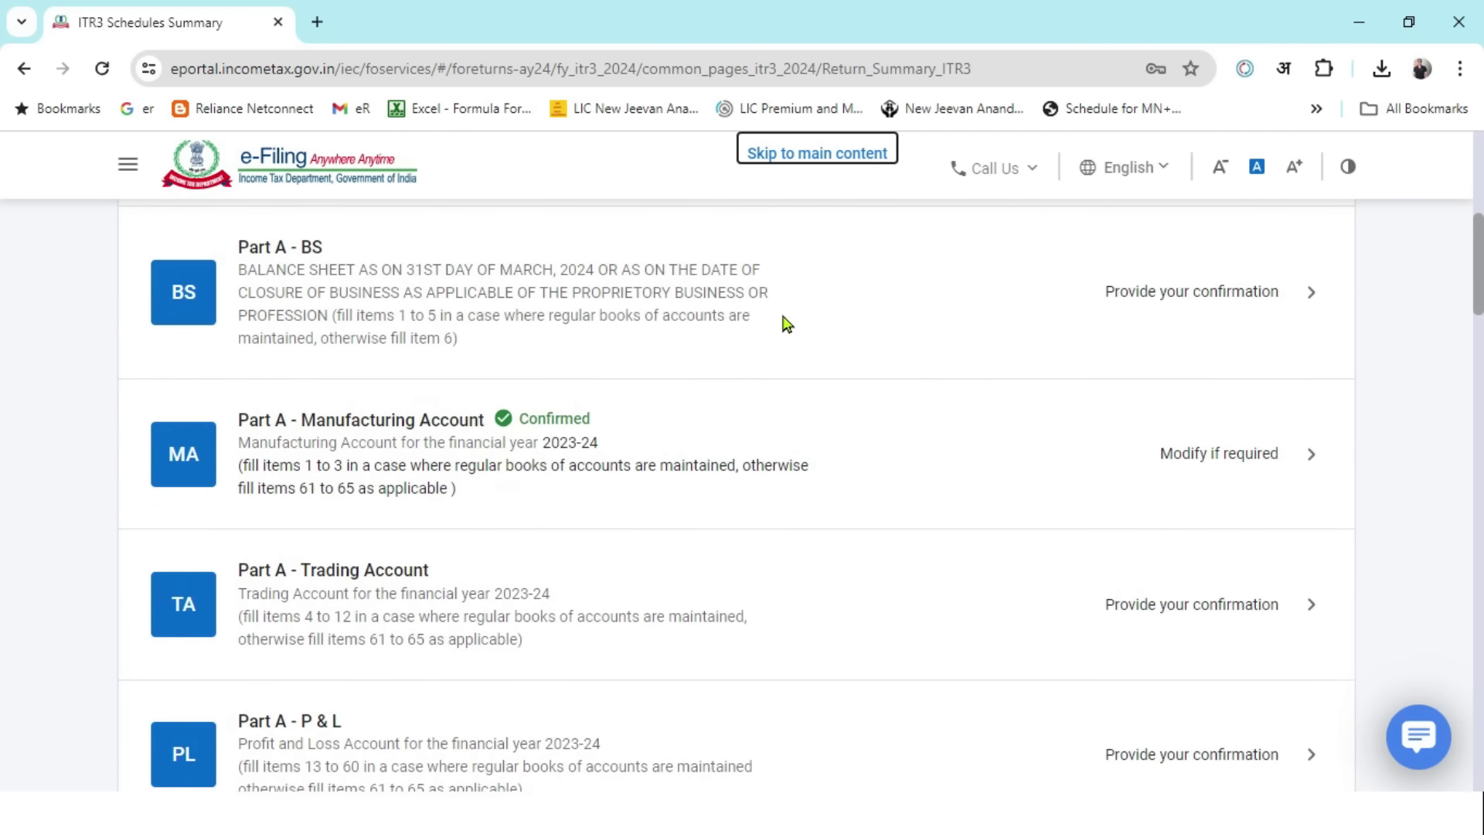
pyautogui.scroll(-1, 788, 380)
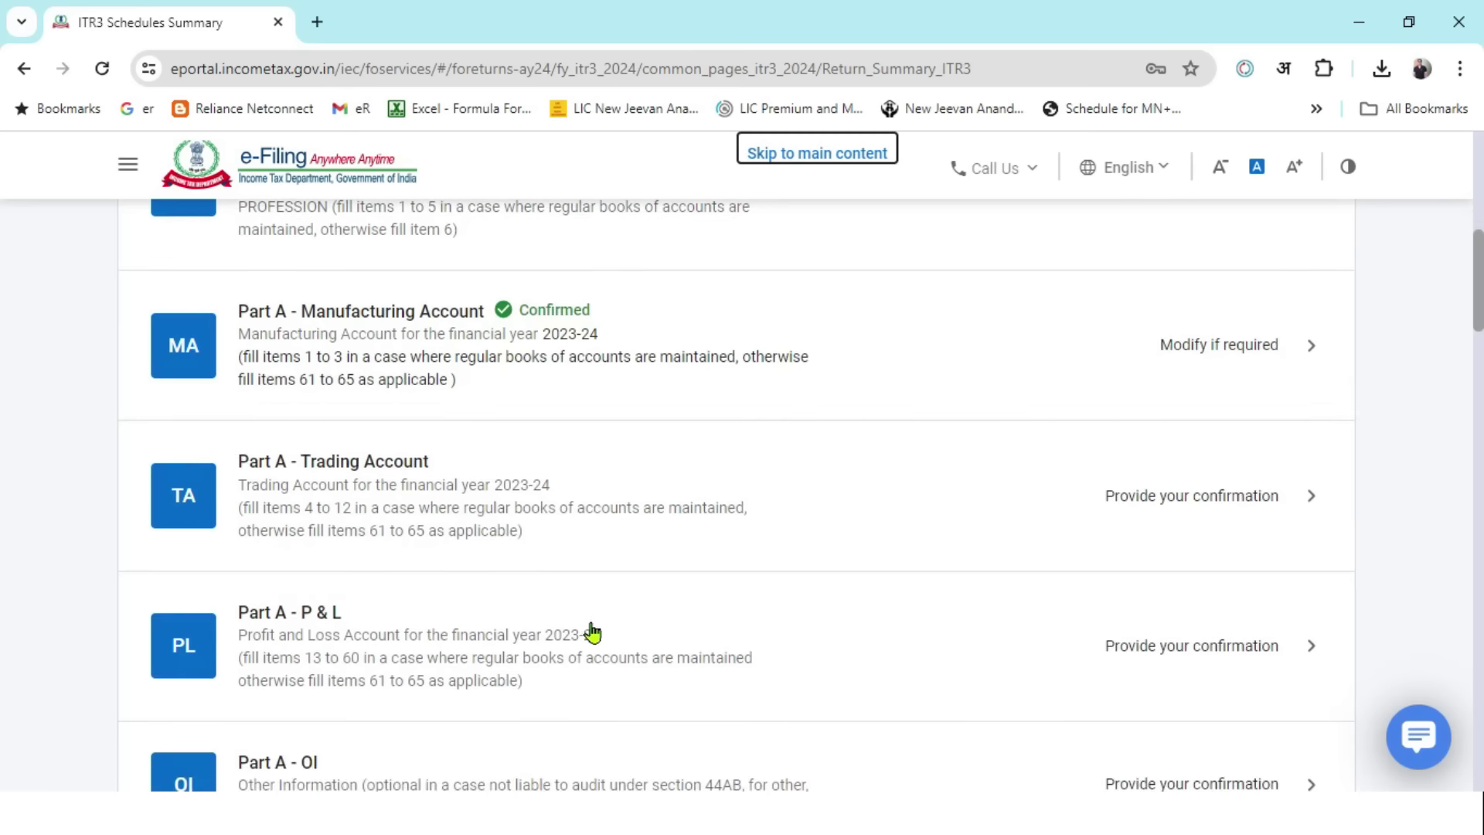
pyautogui.click(777, 504)
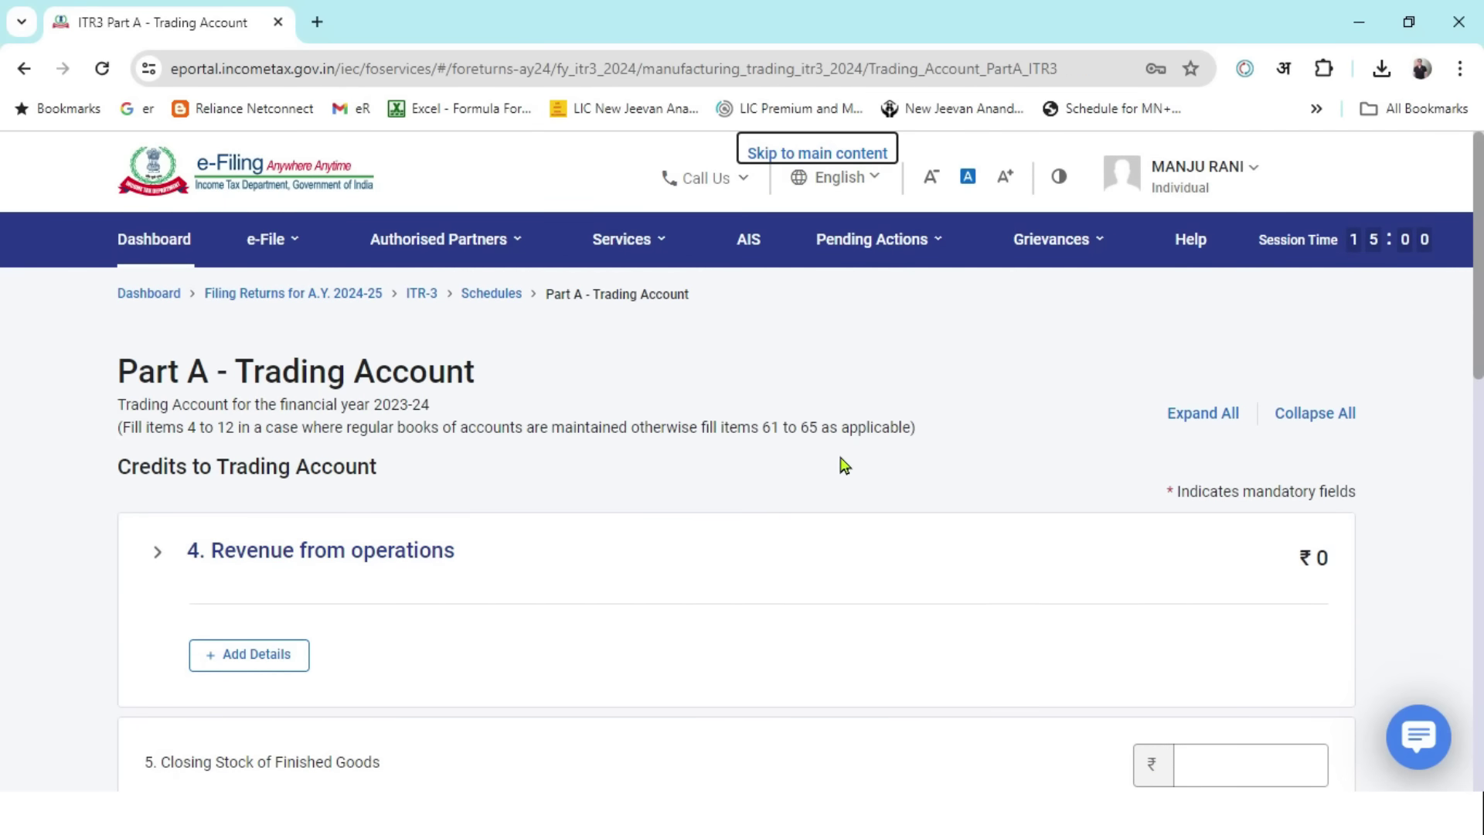
# - Review the Trading Account's credit and debit items and expand item 12, Gross Profit / Loss from Business / Profession
pyautogui.click(160, 559)
pyautogui.scroll(-3, 612, 460)
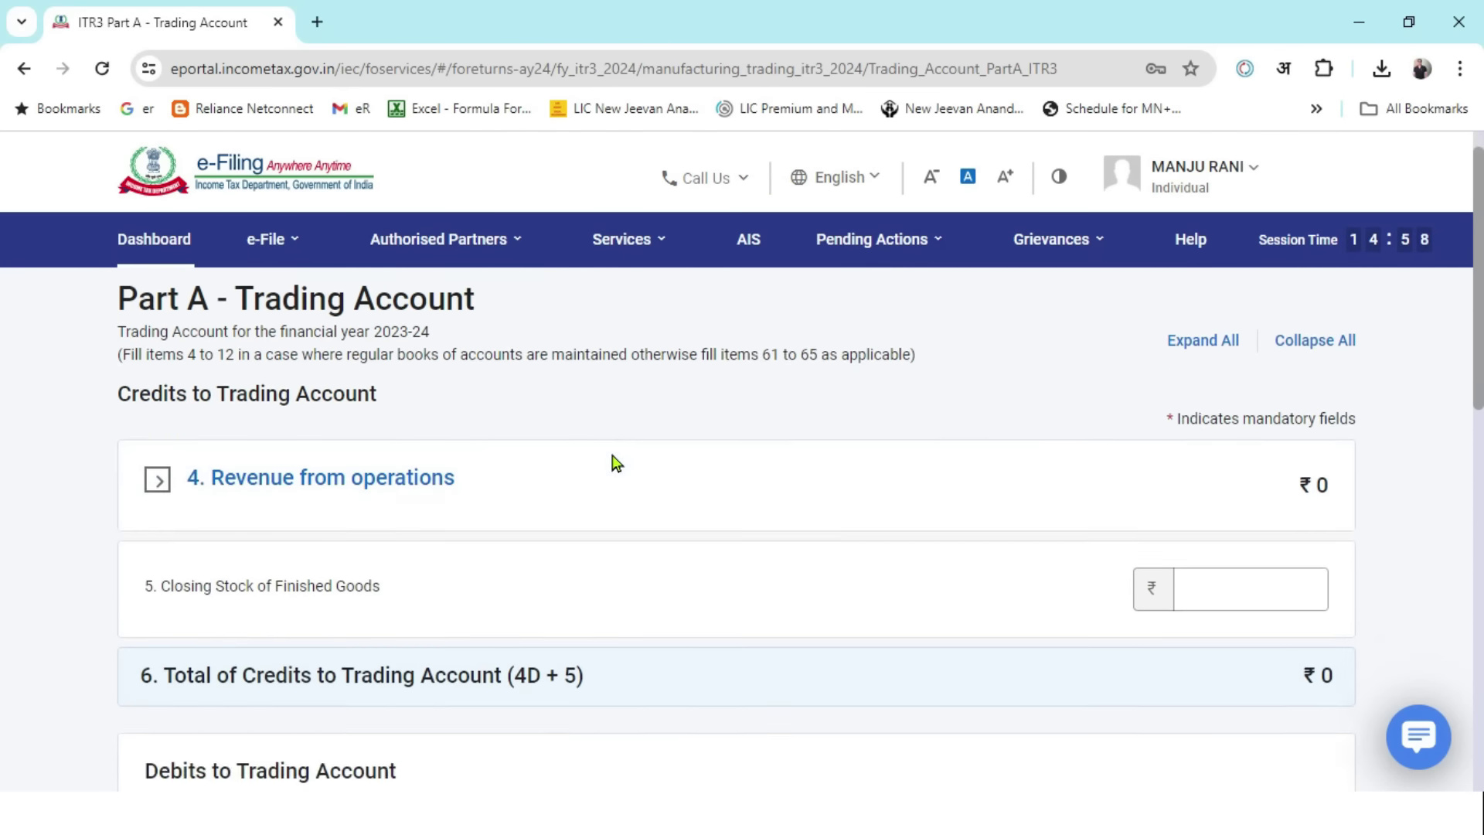
pyautogui.scroll(3, 886, 475)
pyautogui.scroll(-5, 881, 476)
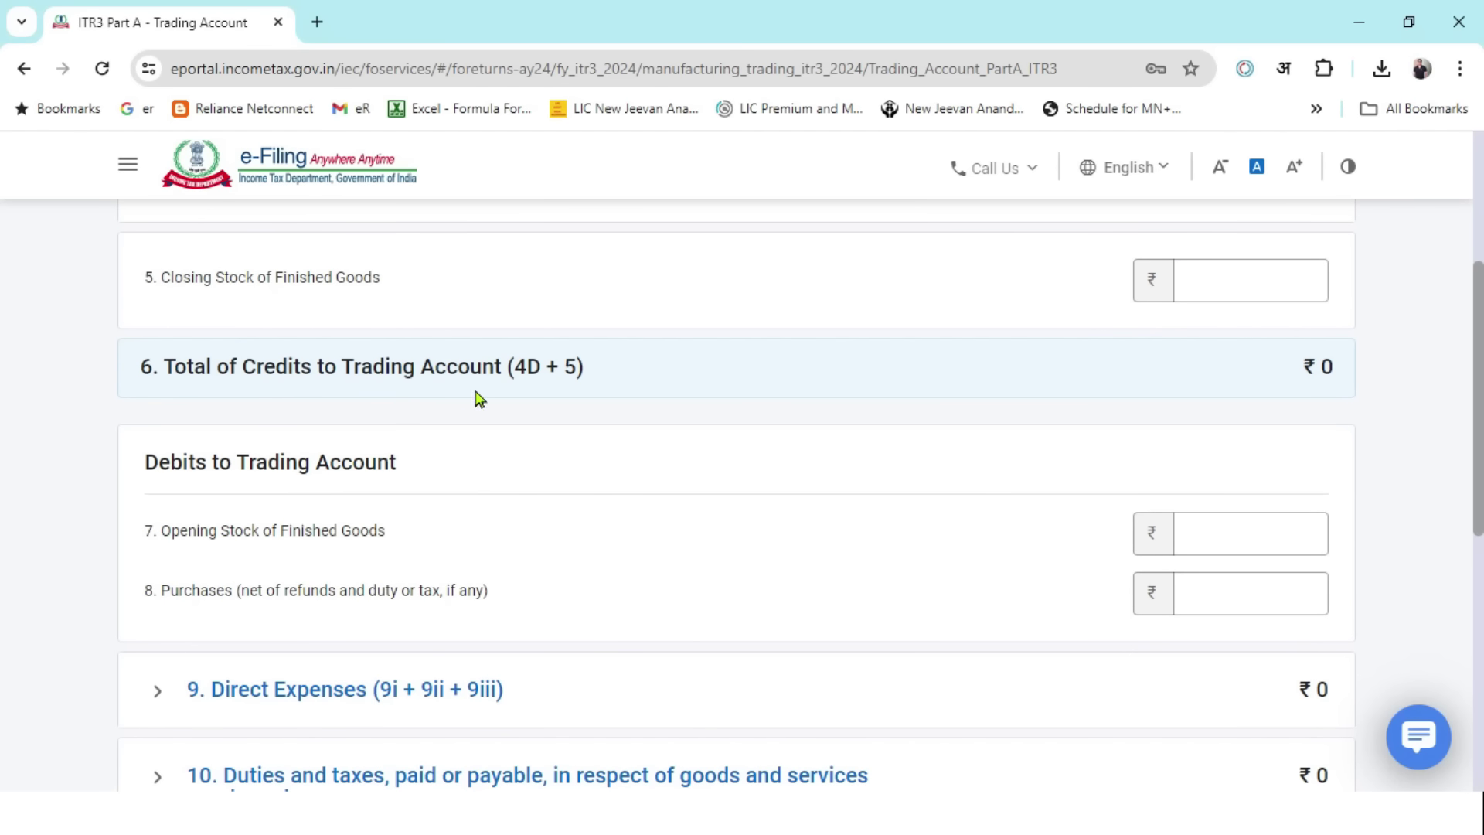
pyautogui.scroll(-1, 448, 452)
pyautogui.scroll(-6, 463, 463)
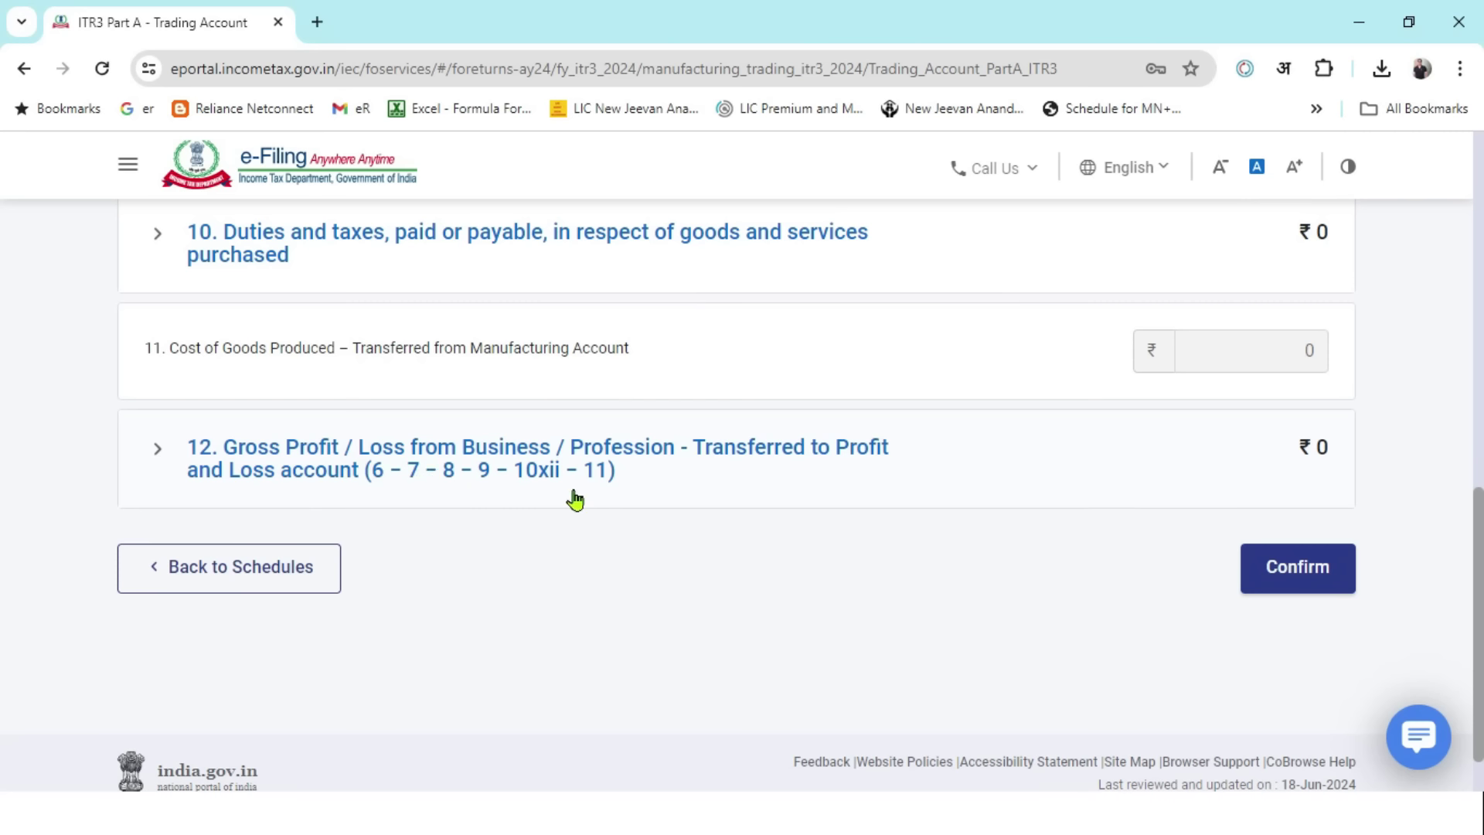
pyautogui.click(159, 454)
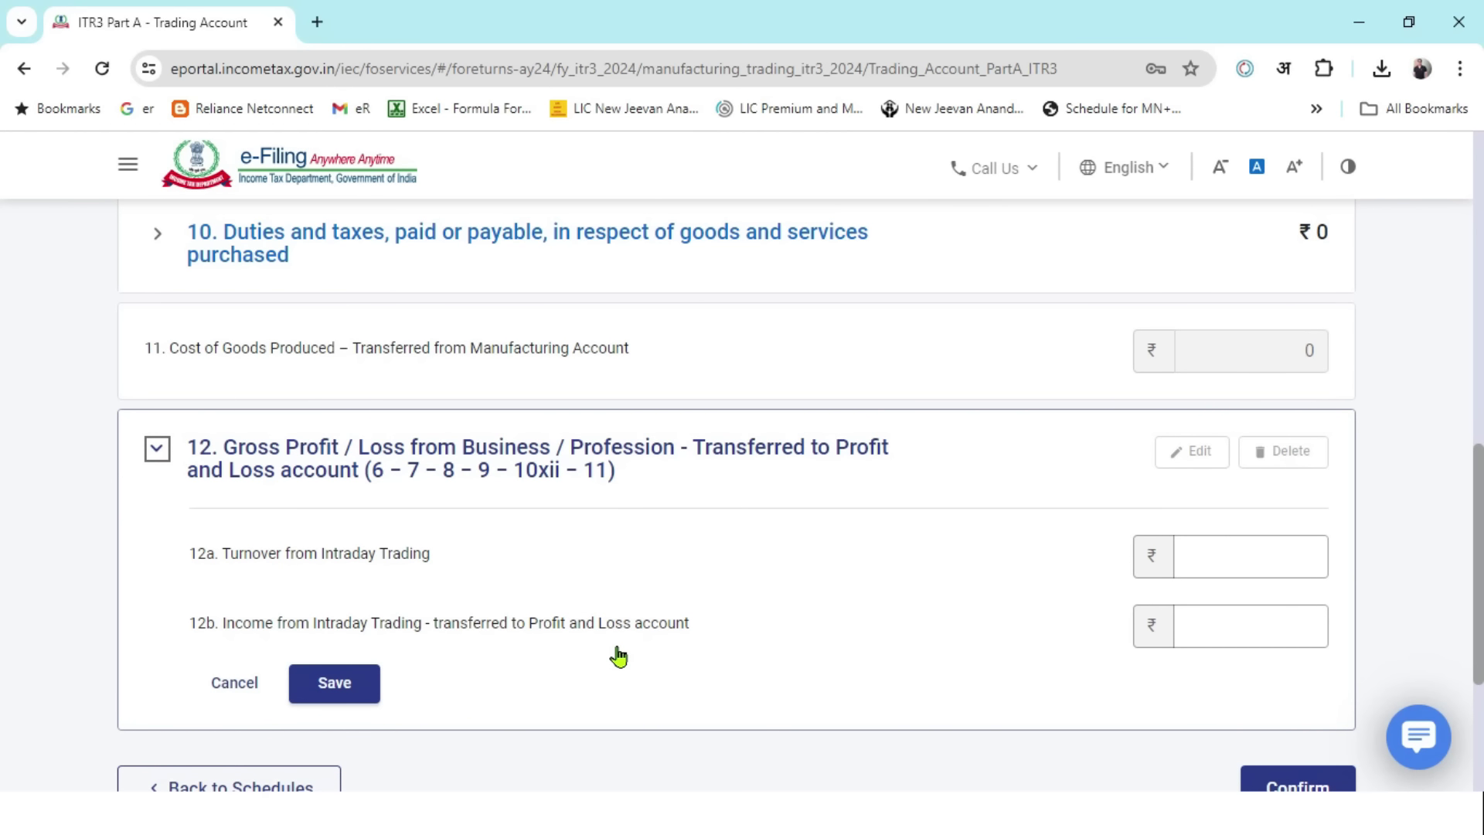
pyautogui.tripleClick(321, 544)
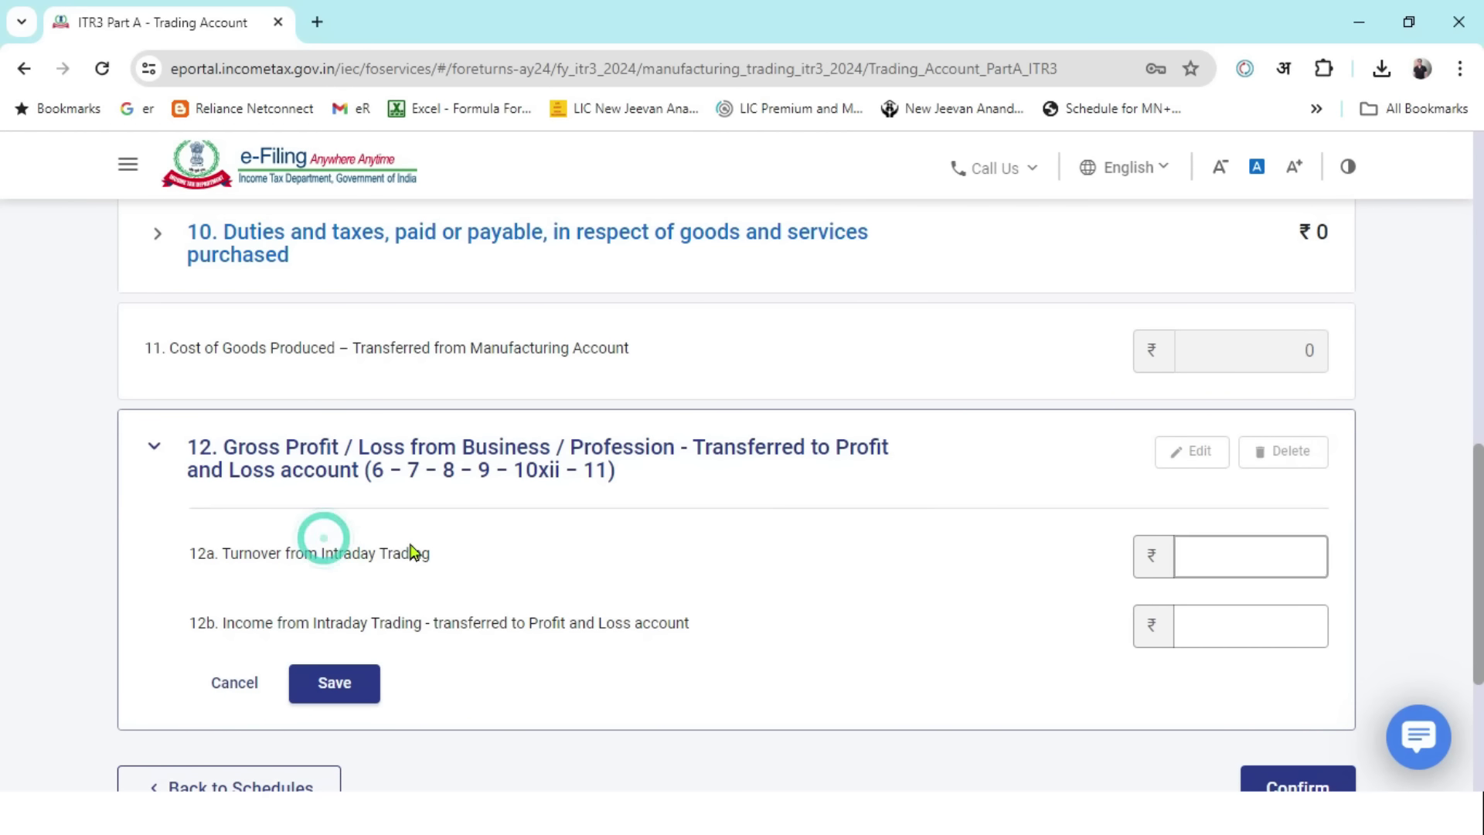
pyautogui.click(629, 545)
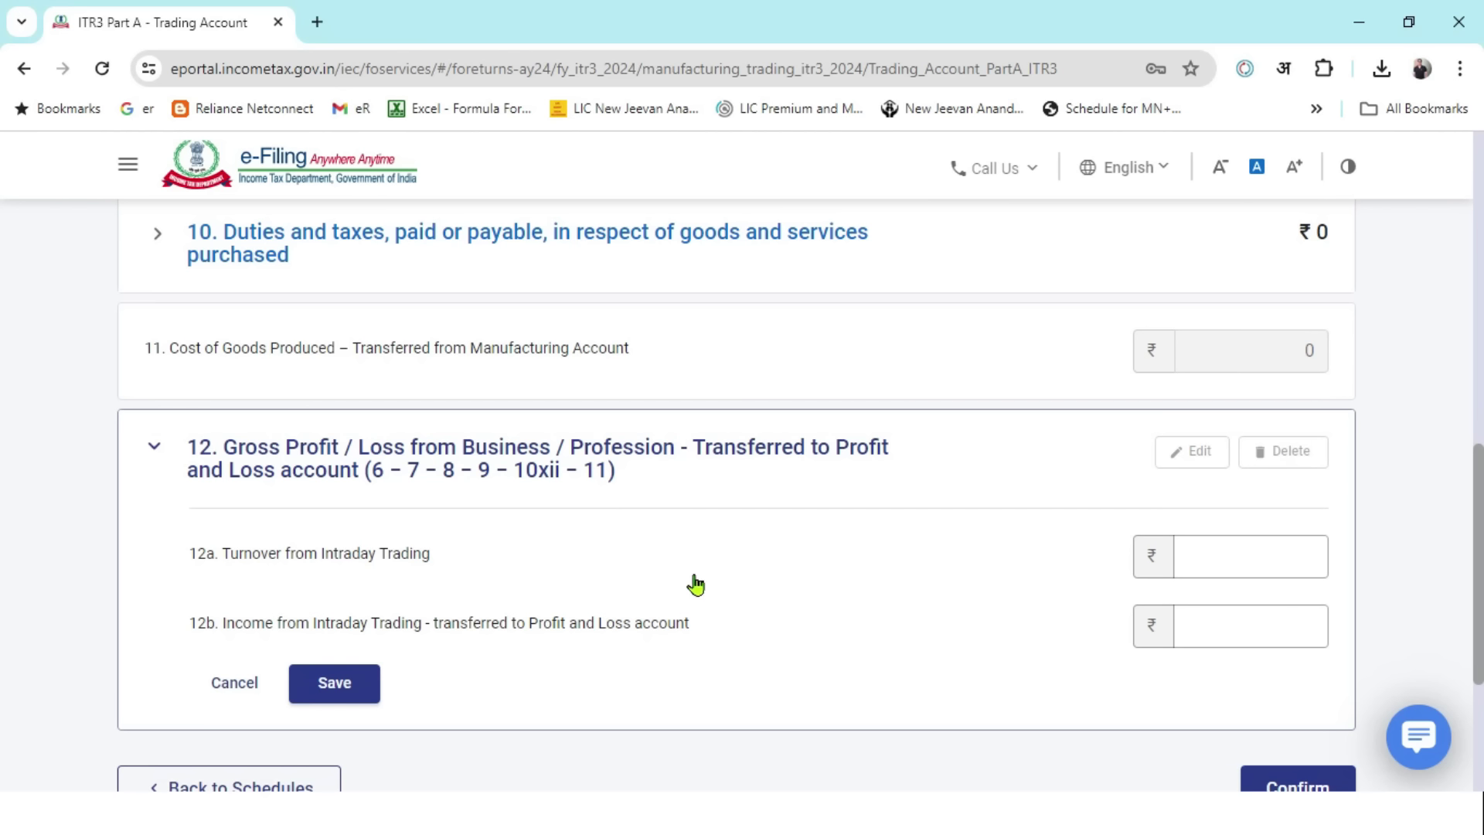
# - Switch to the Excel workbook and color the Intraday row's text red, including its net profit, on the Summary sheet
pyautogui.hotkey('alt', 'Tab')
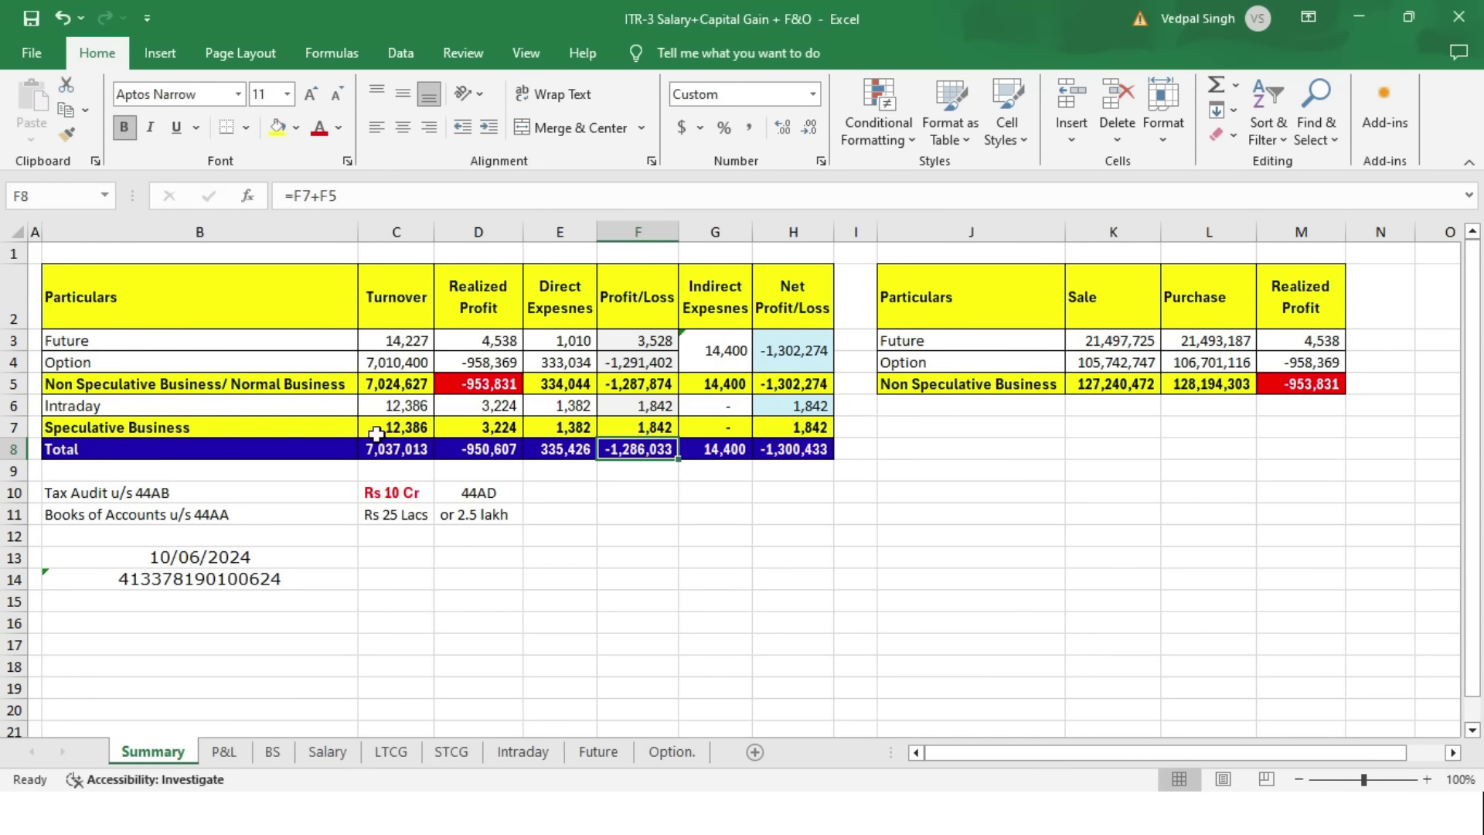
pyautogui.moveTo(267, 405); pyautogui.dragTo(743, 411)
pyautogui.click(318, 127)
pyautogui.click(825, 408)
pyautogui.click(318, 127)
pyautogui.click(402, 405)
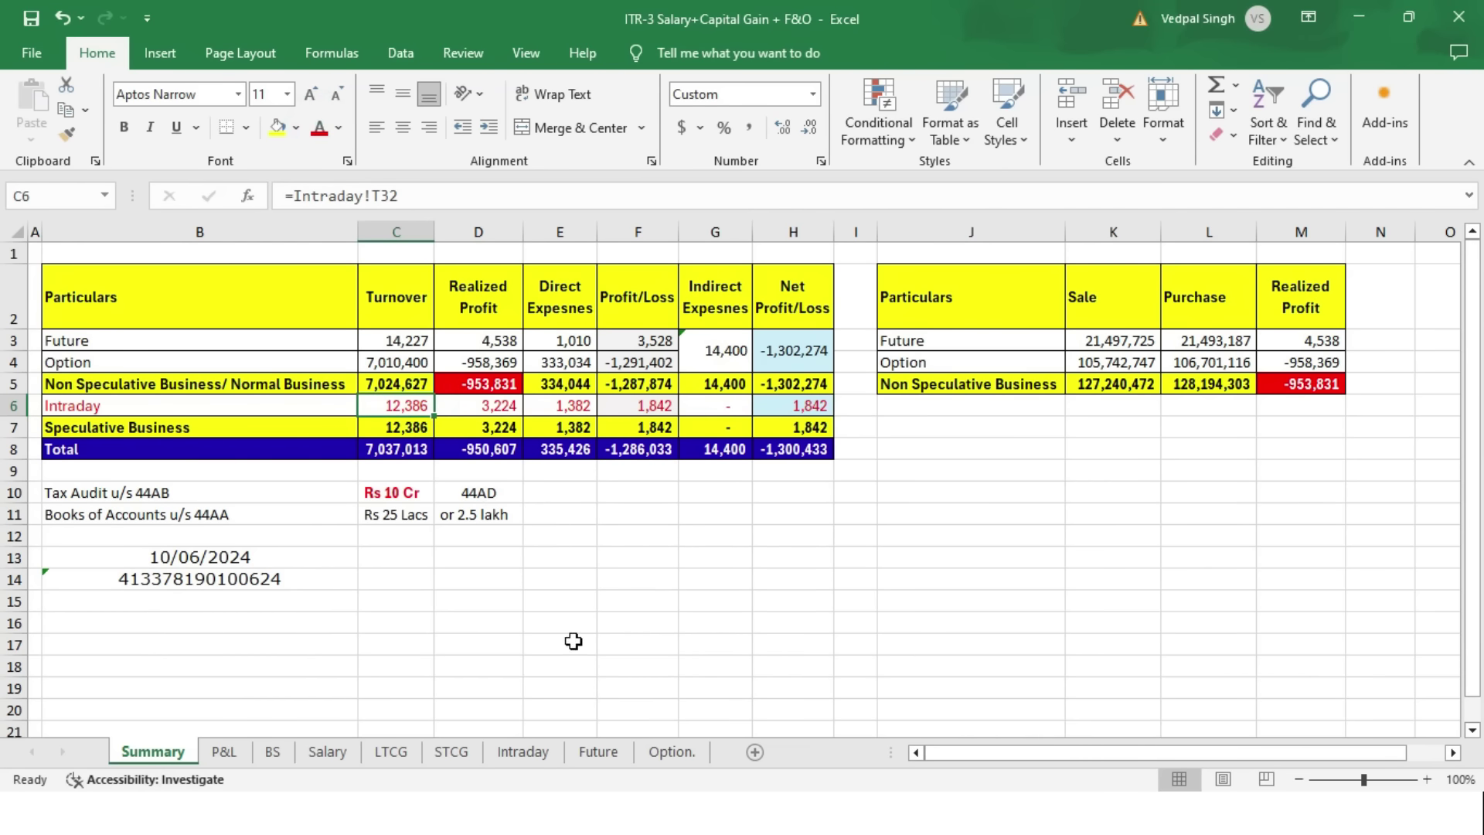
# - Return to the e-Filing portal and enter 12386 as item 12a, Turnover from Intraday Trading
pyautogui.hotkey('alt', 'Tab')
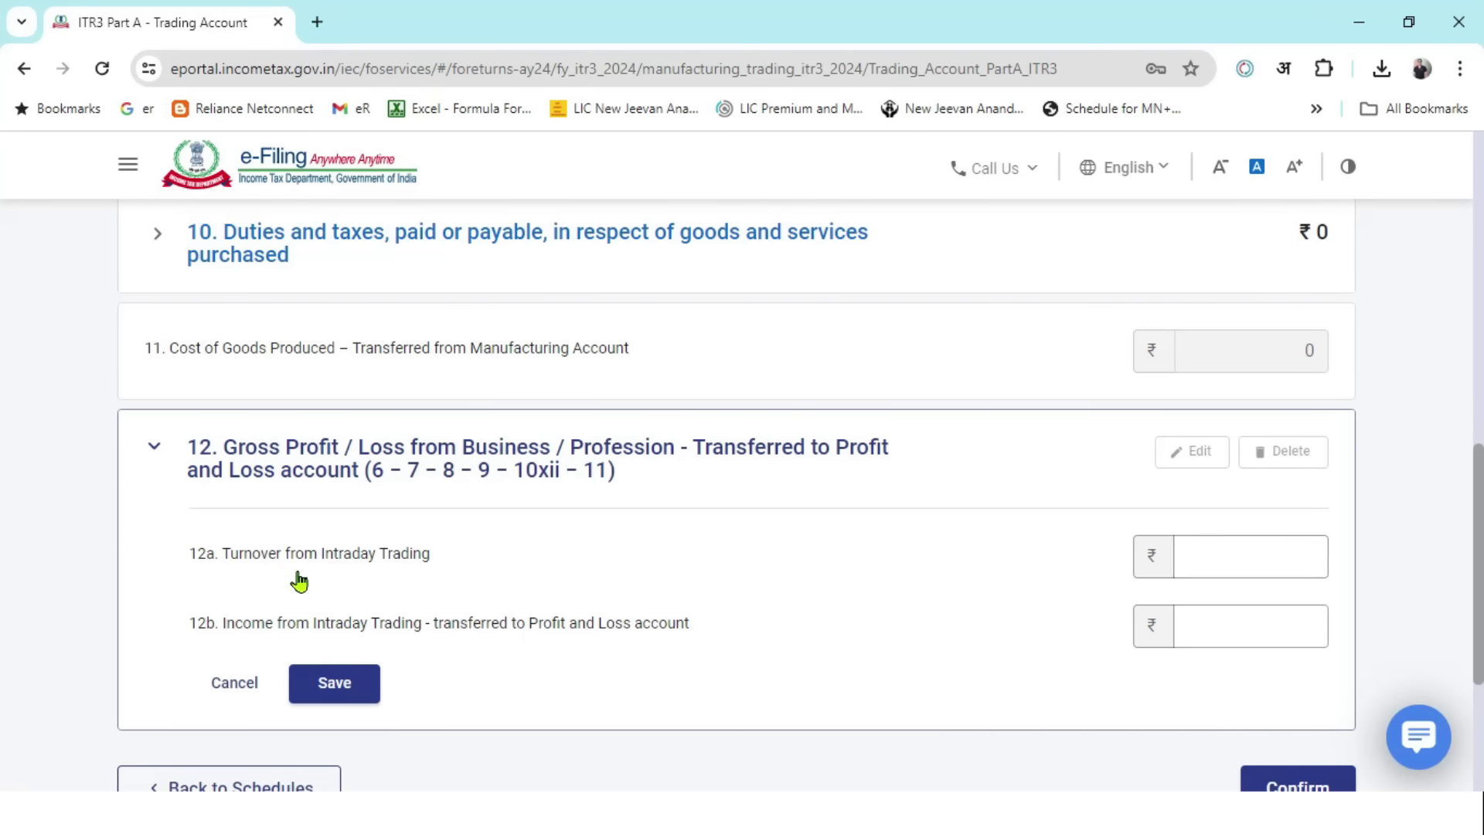
pyautogui.moveTo(230, 553); pyautogui.dragTo(524, 570)
pyautogui.click(1236, 568)
pyautogui.write('12386')
pyautogui.click(891, 659)
# - Check the Intraday net profit in the Excel workbook and enter -1,842 as item 12b, Income from Intraday Trading, on the portal
pyautogui.hotkey('alt', 'Tab')
pyautogui.click(775, 410)
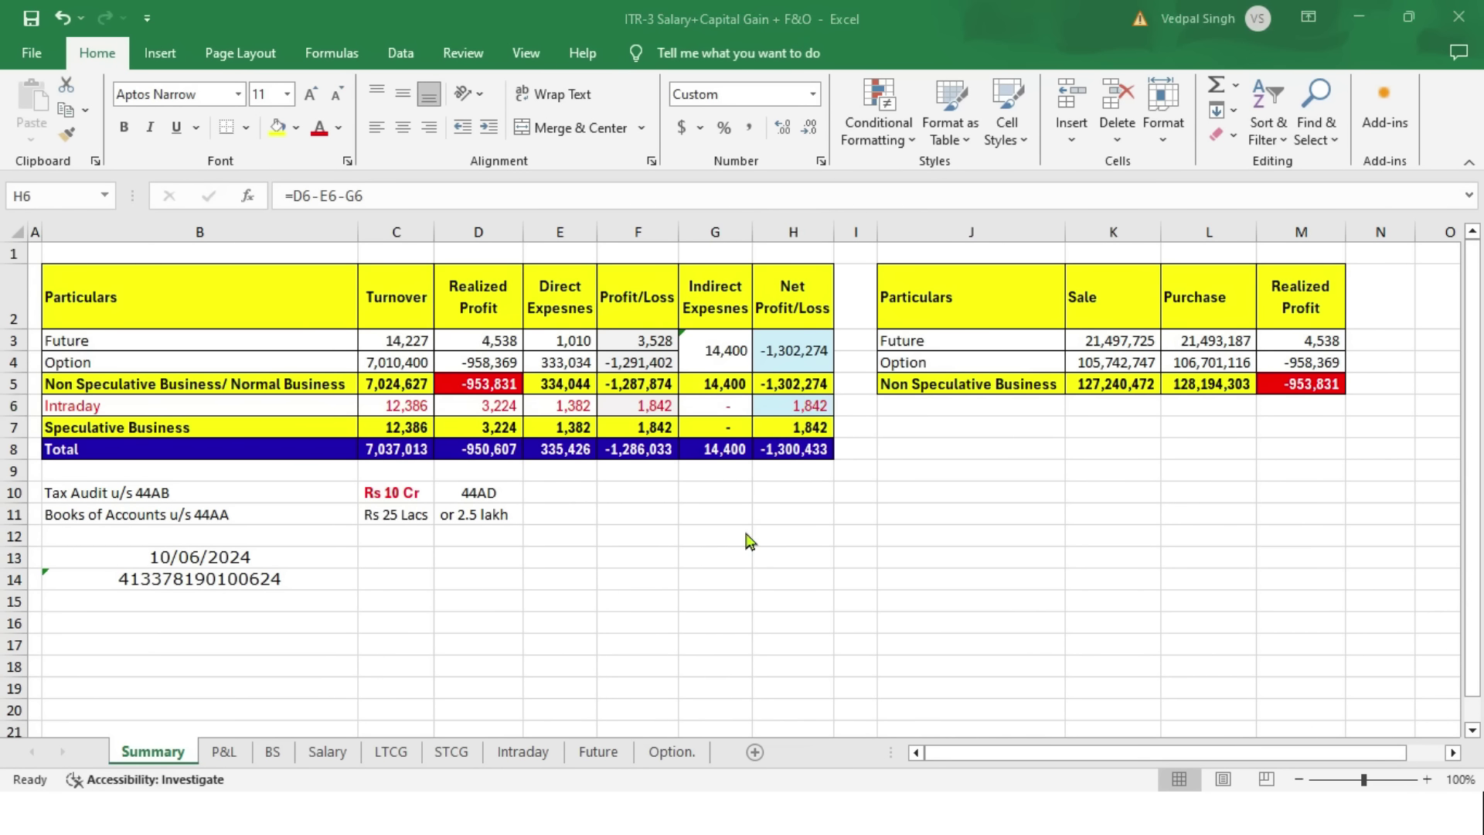
pyautogui.hotkey('alt', 'Tab')
pyautogui.click(1215, 608)
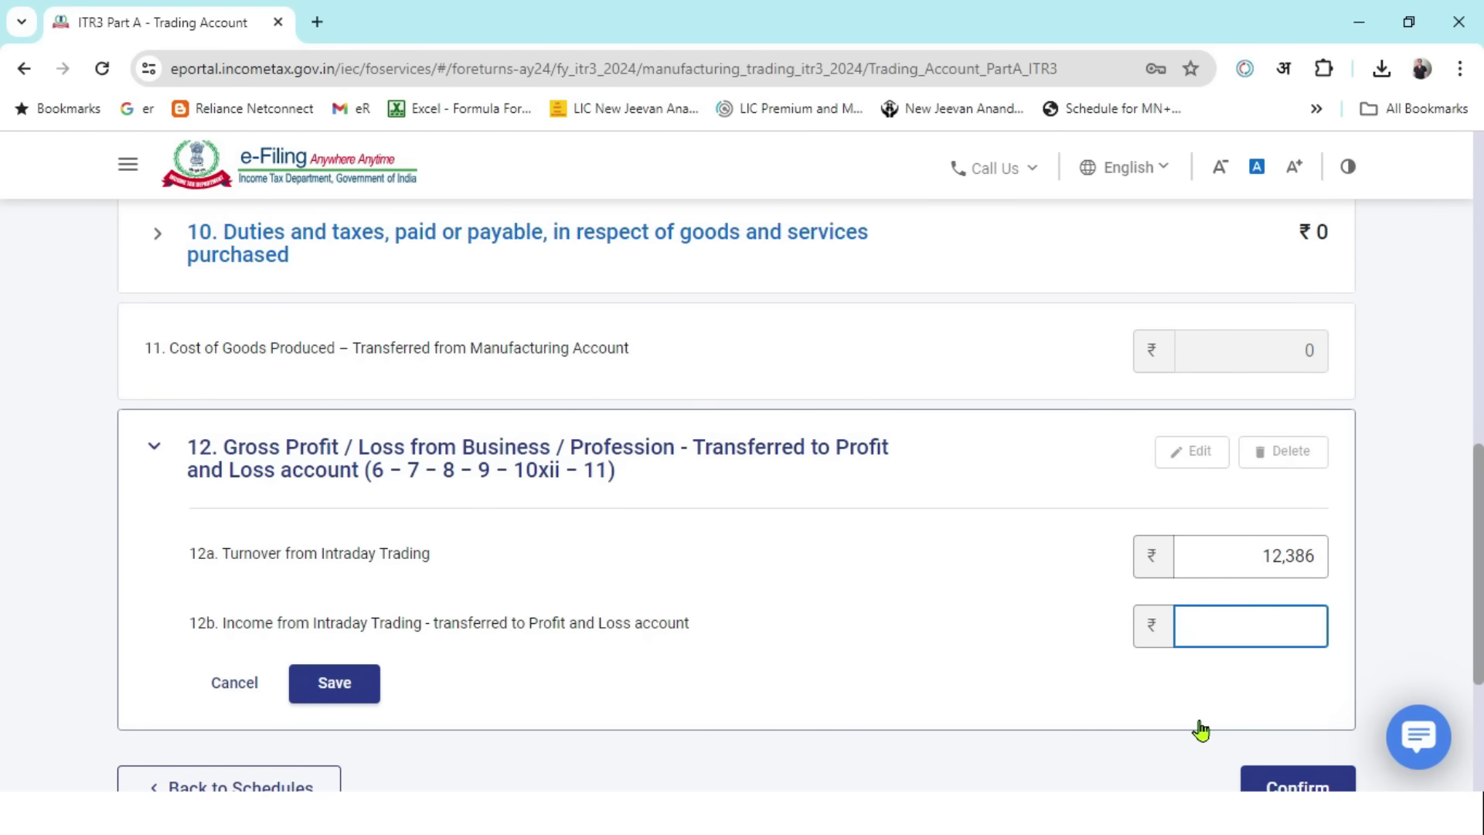
pyautogui.write('-1,842')
pyautogui.click(1412, 608)
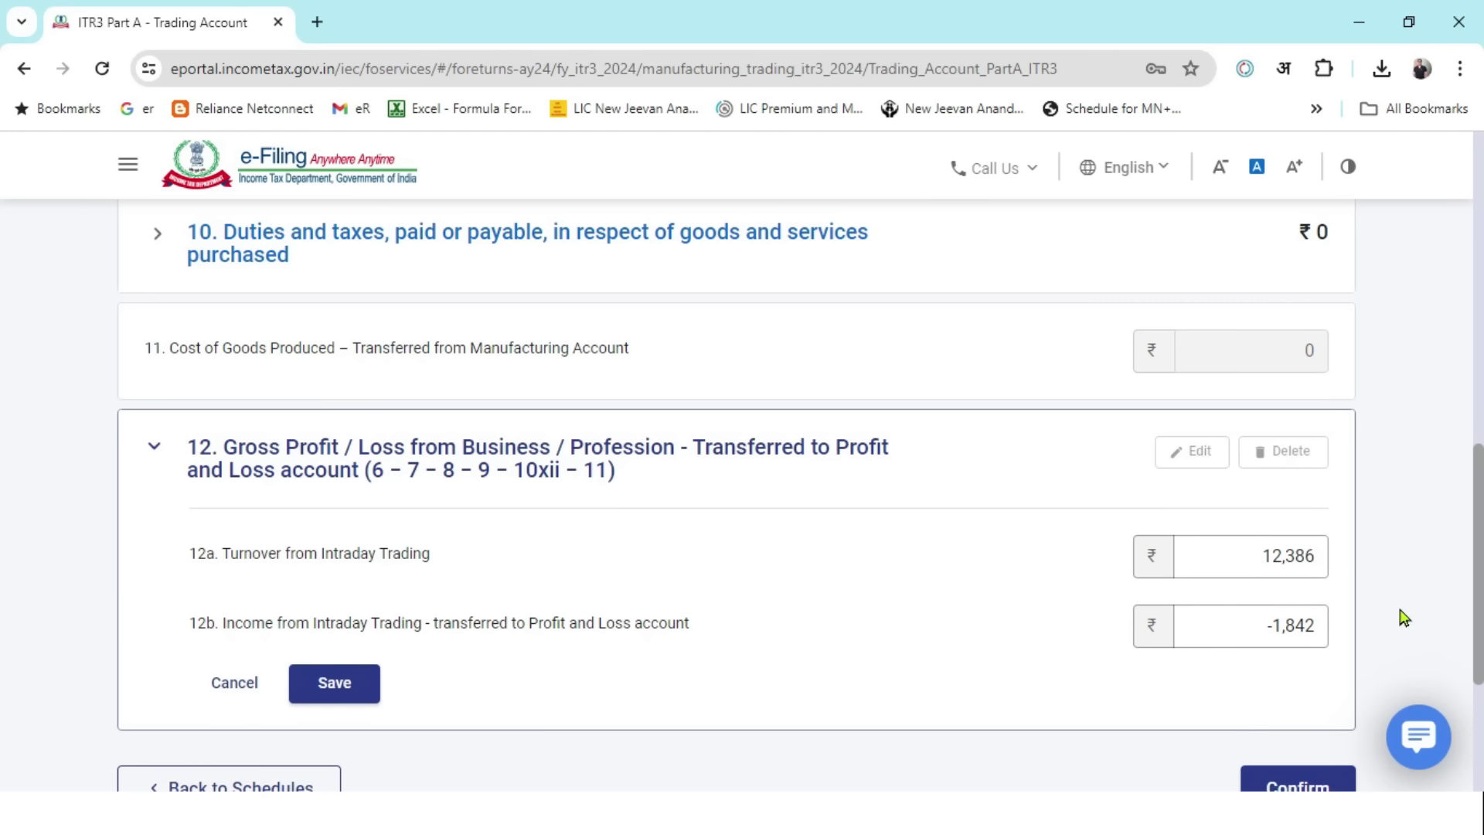
# - Change item 12b, Income from Intraday Trading, to a positive 1,842 and save item 12
pyautogui.scroll(-2, 1182, 587)
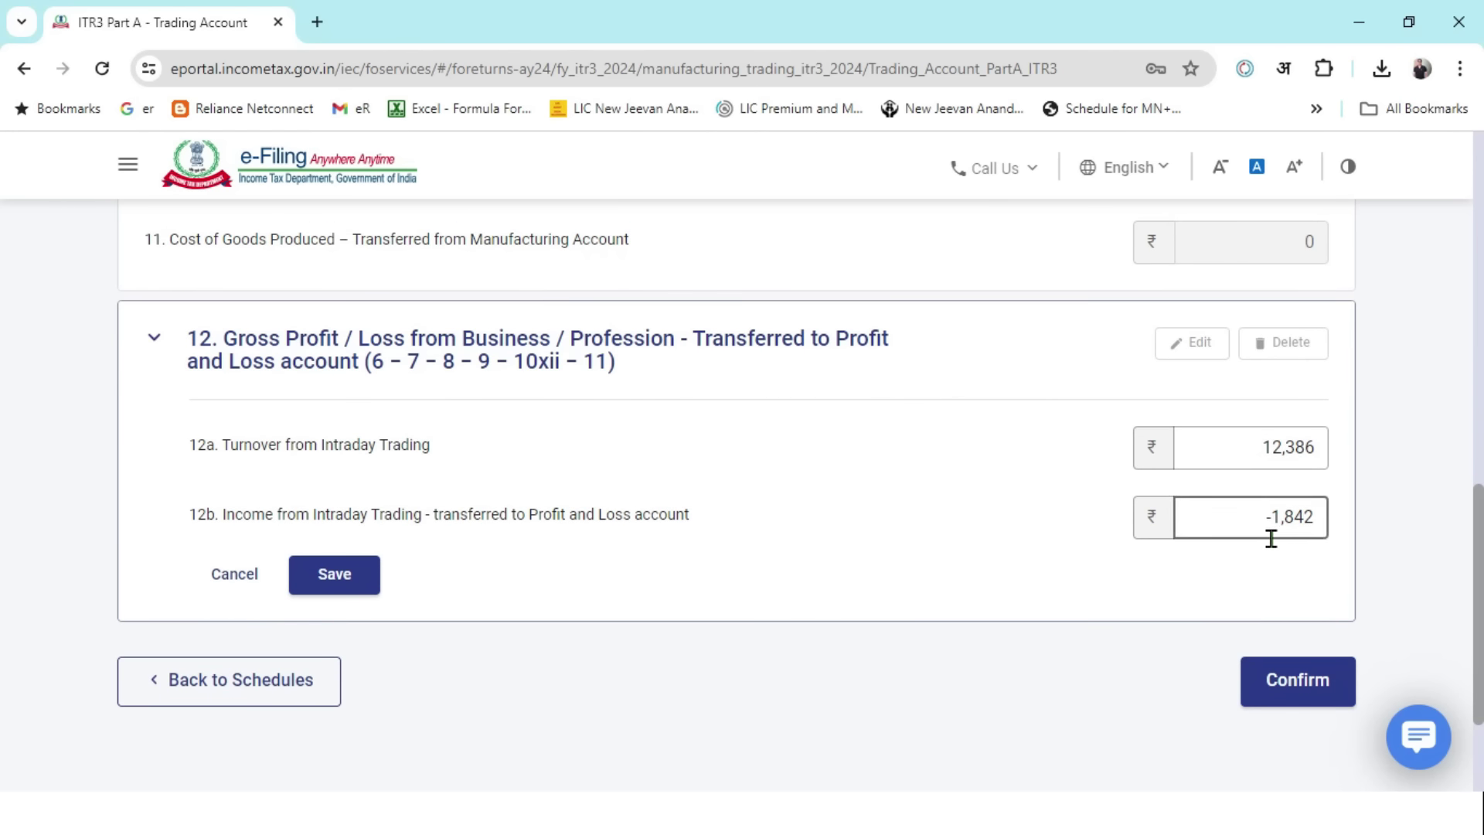
pyautogui.moveTo(1239, 517); pyautogui.dragTo(1318, 540)
pyautogui.write('1,8')
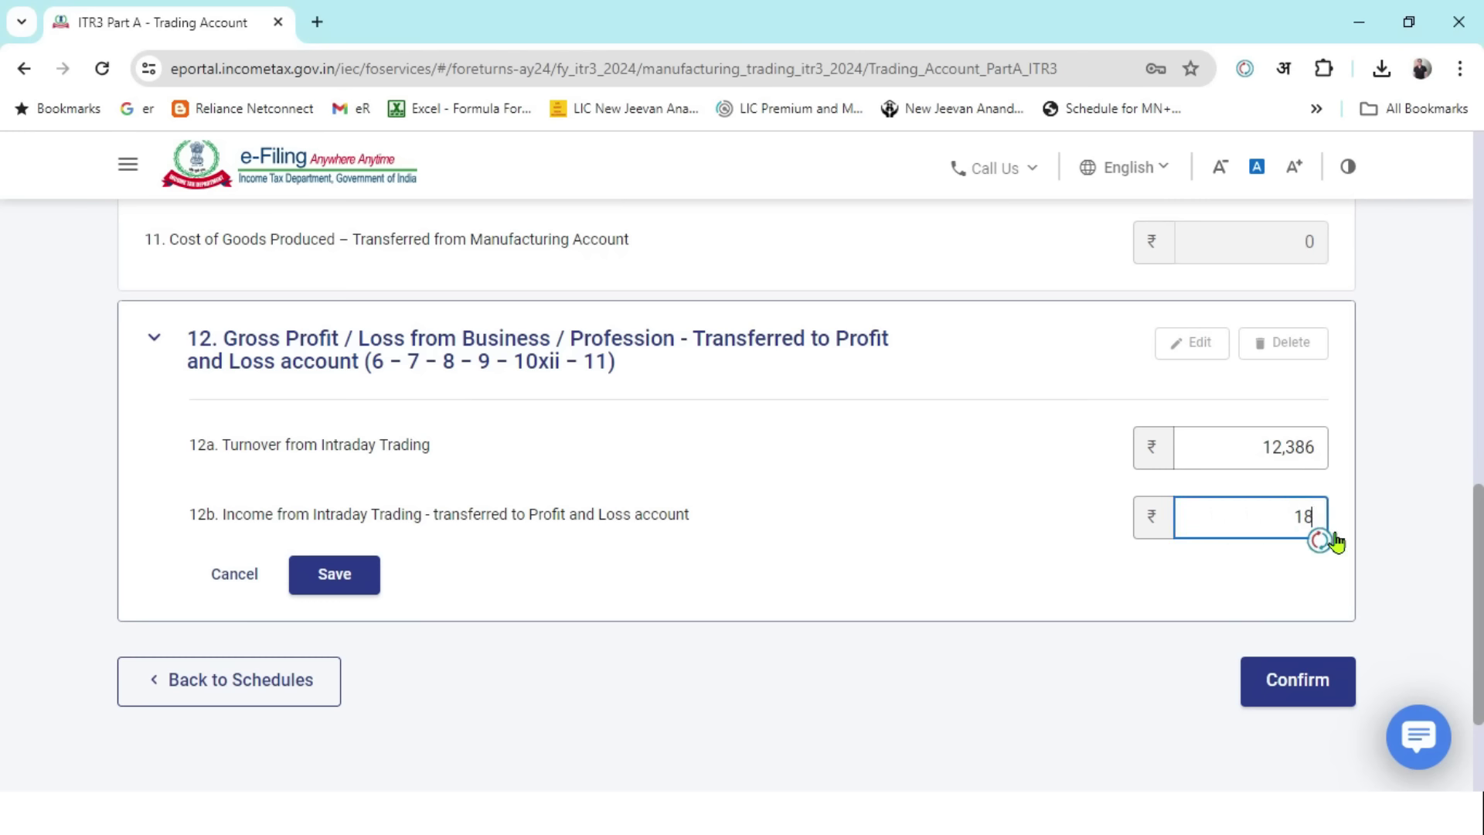
pyautogui.write('42')
pyautogui.click(1398, 508)
pyautogui.click(358, 572)
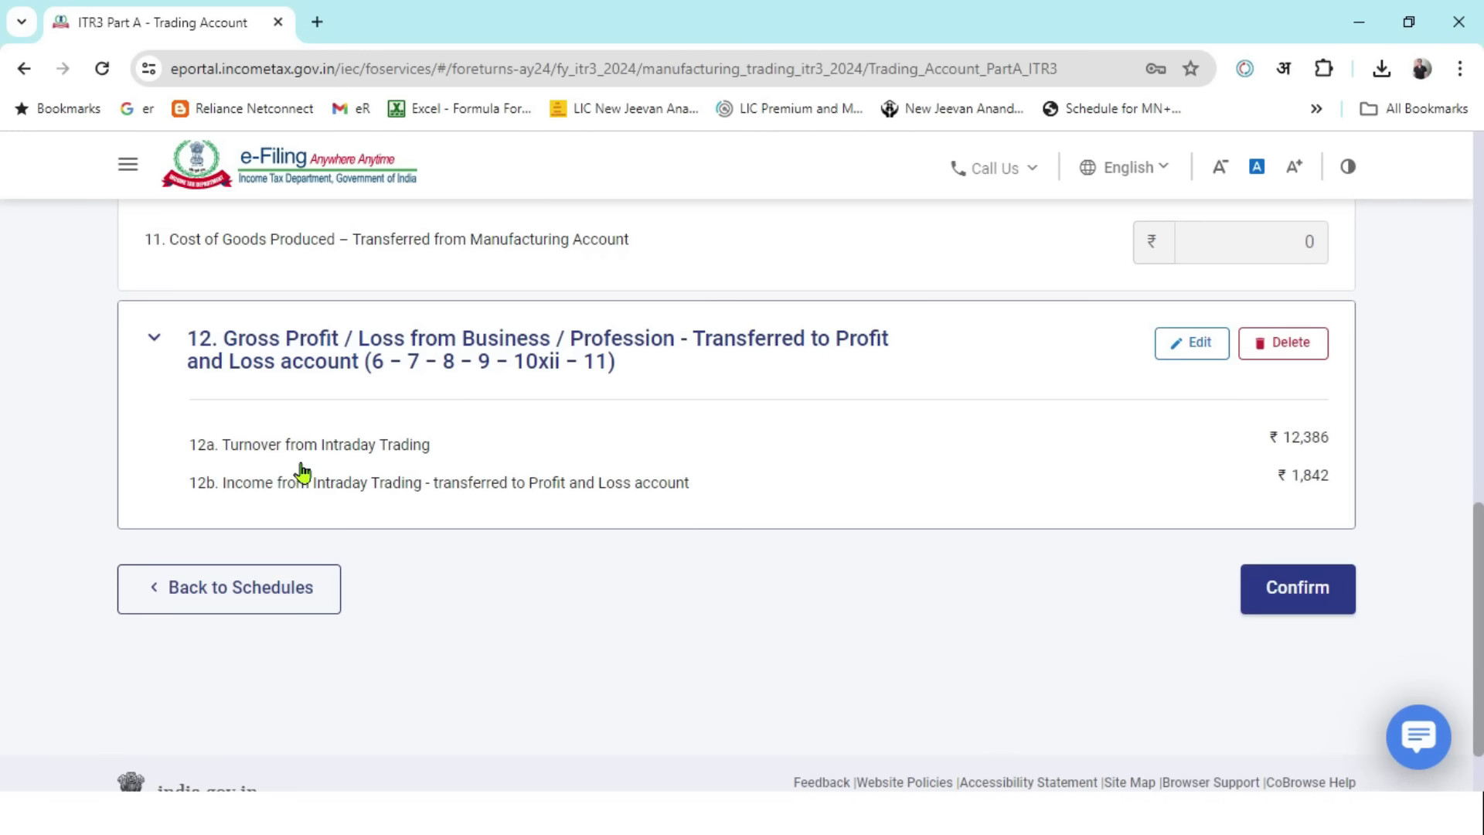
# - Confirm the Trading Account schedule and glance at the Intraday row in the Excel workbook before returning to the e-Filing portal
pyautogui.moveTo(467, 483); pyautogui.dragTo(674, 494)
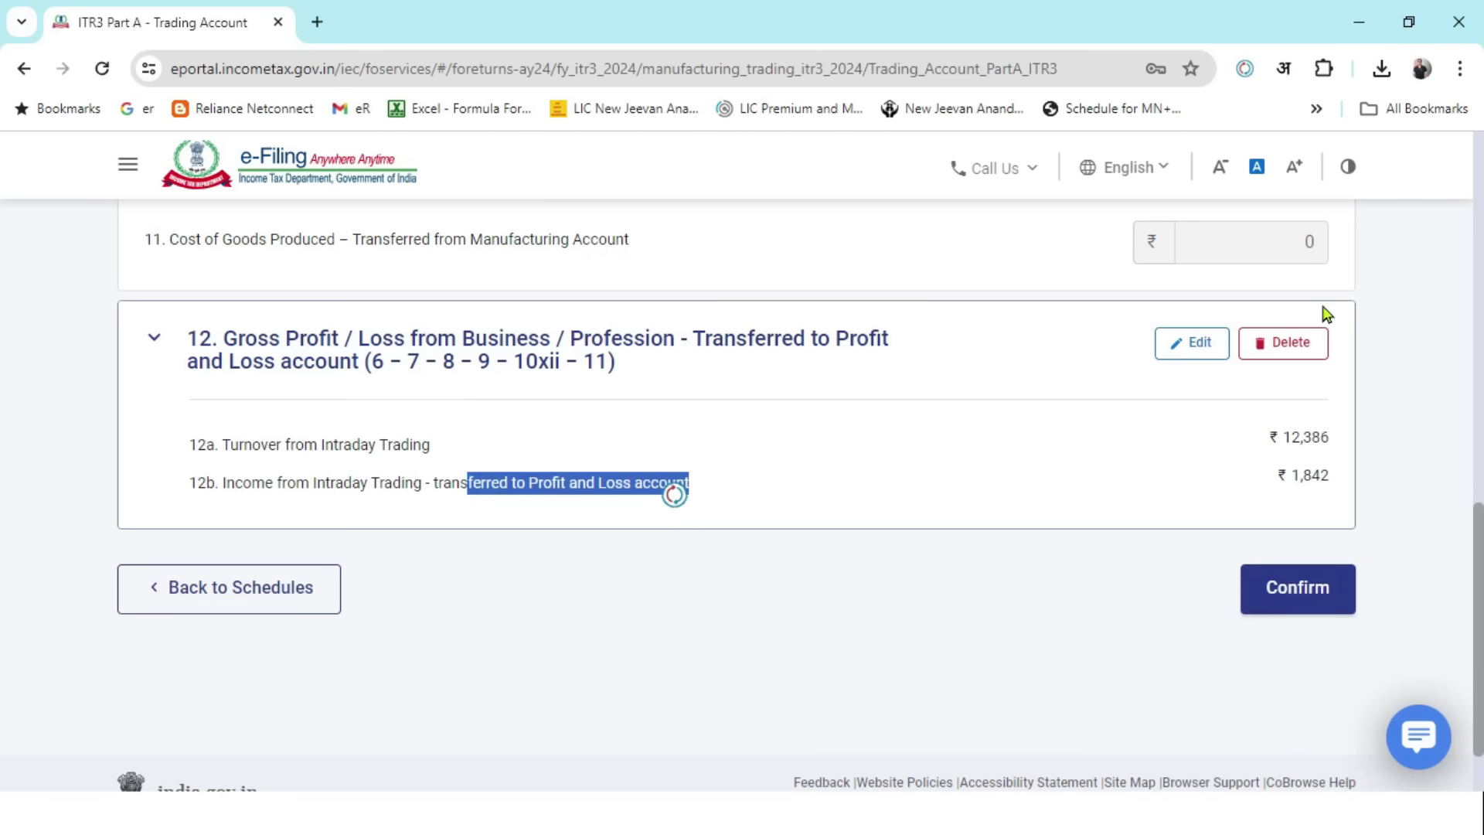
pyautogui.click(1316, 592)
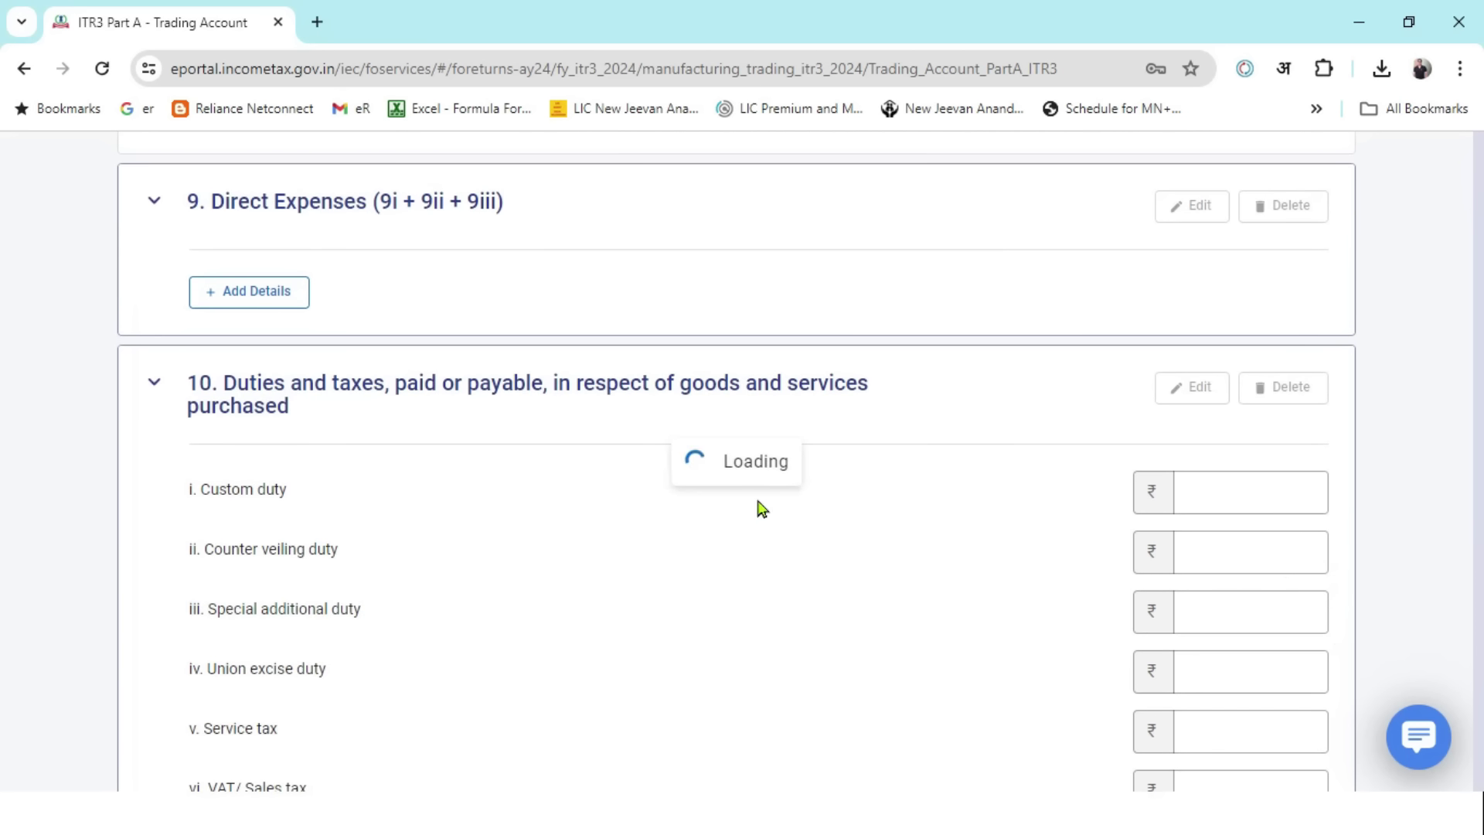
pyautogui.hotkey('alt', 'Tab')
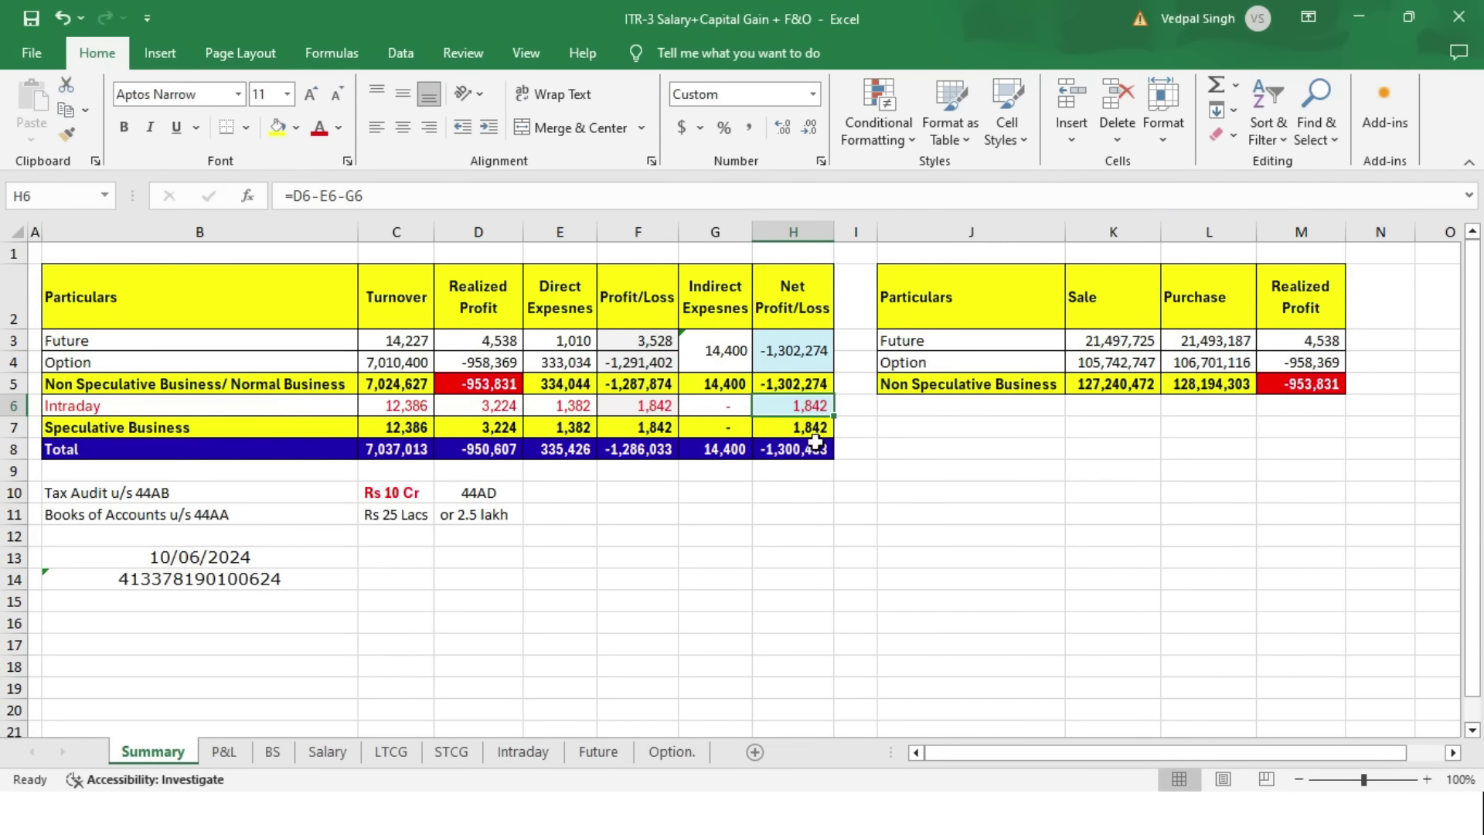
pyautogui.hotkey('alt', 'Tab')
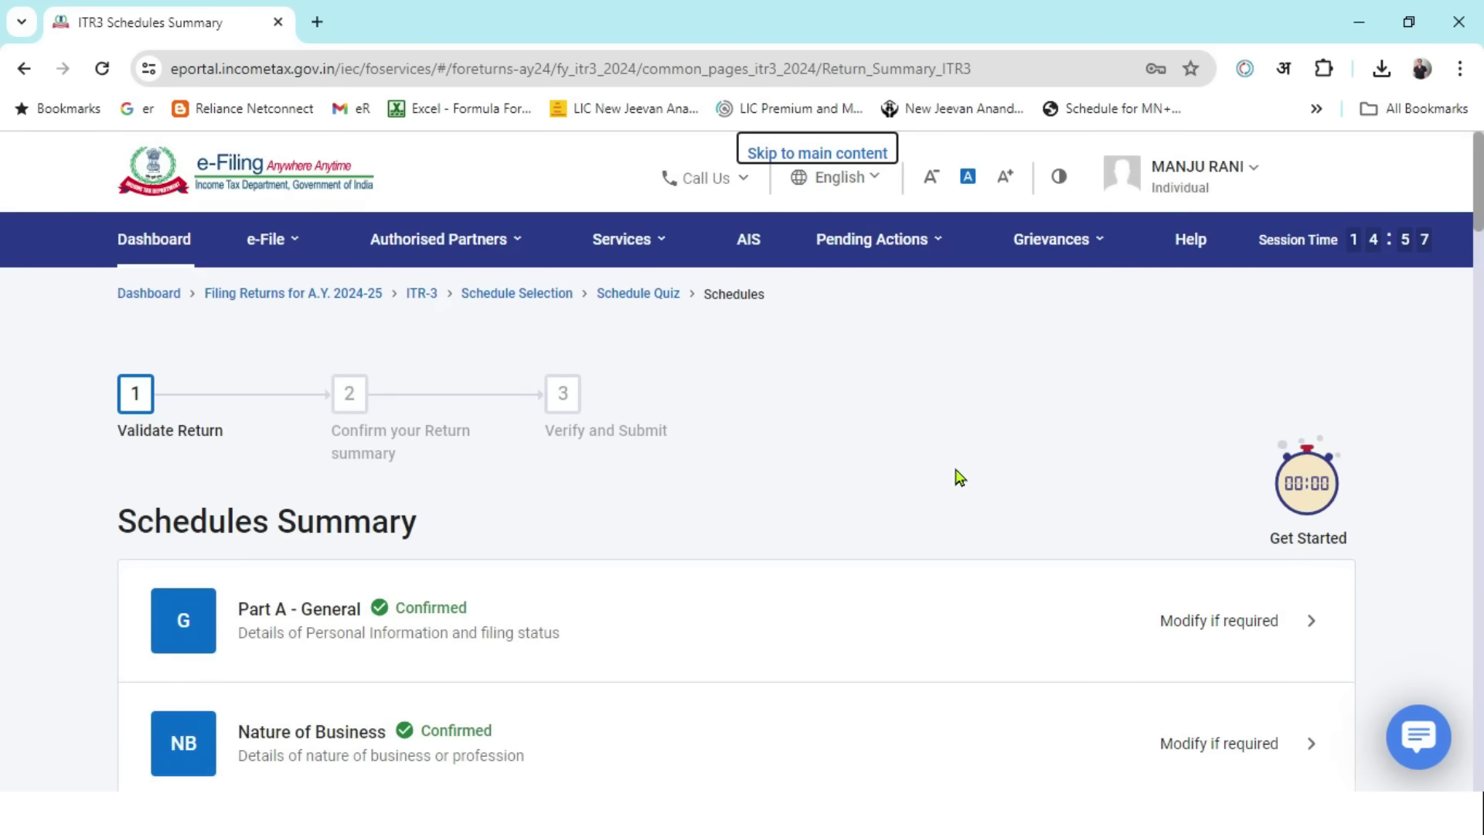
# - Reopen Part A - Trading Account from the Schedules Summary and open item 4, Revenue from operations, for editing
pyautogui.scroll(-9, 1006, 442)
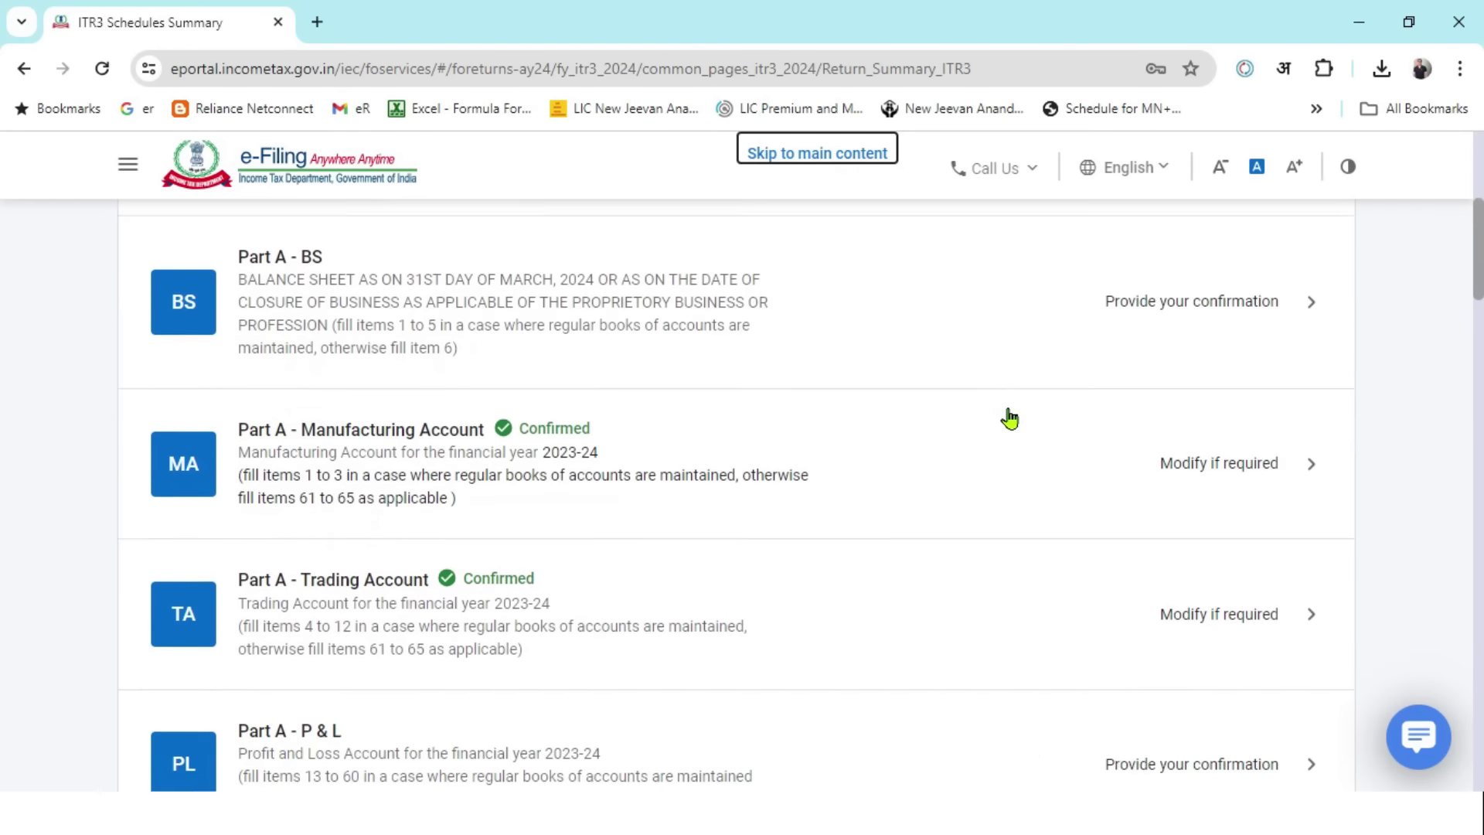
pyautogui.scroll(-2, 1009, 418)
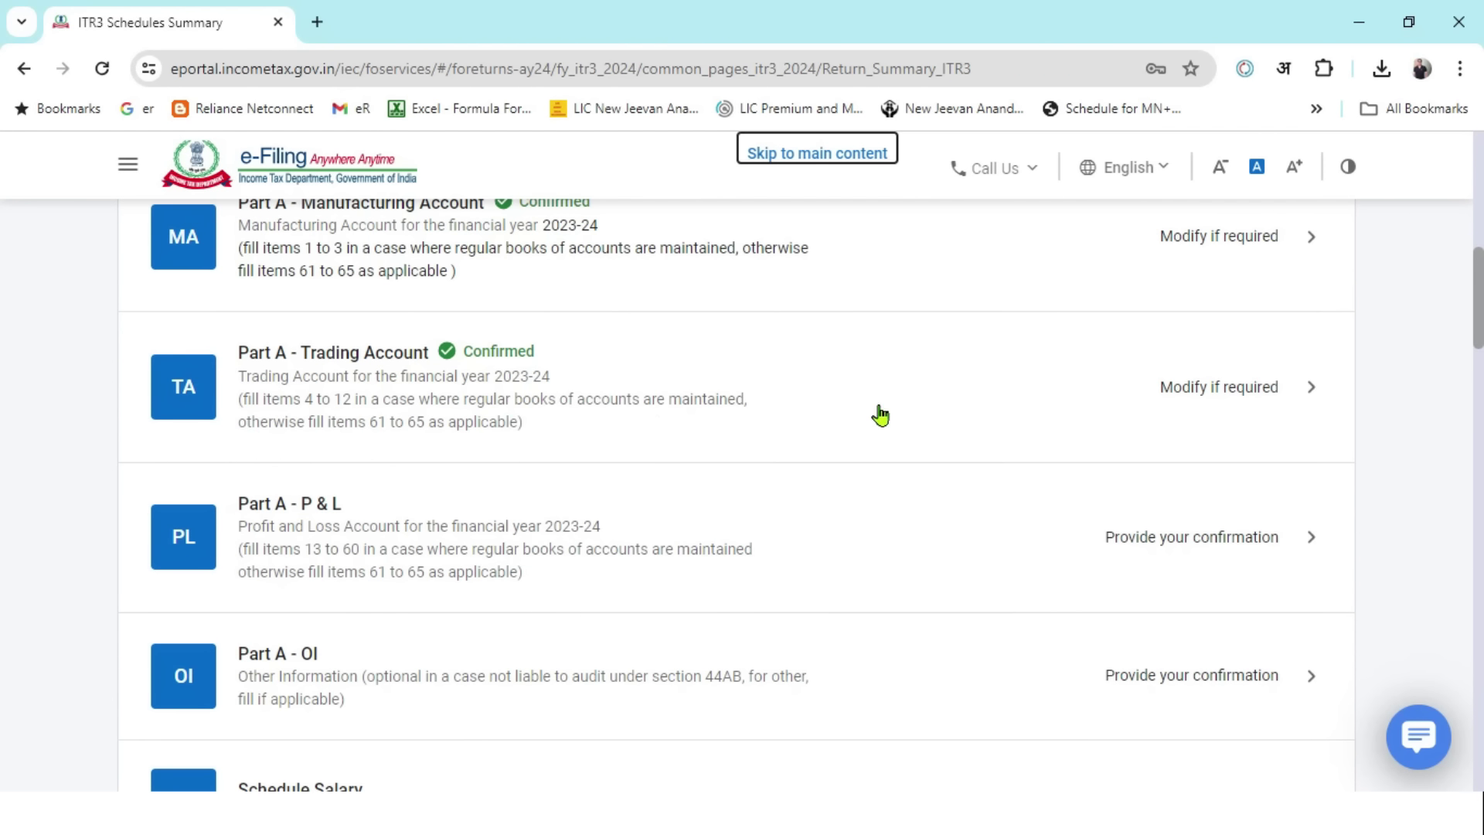
pyautogui.click(970, 412)
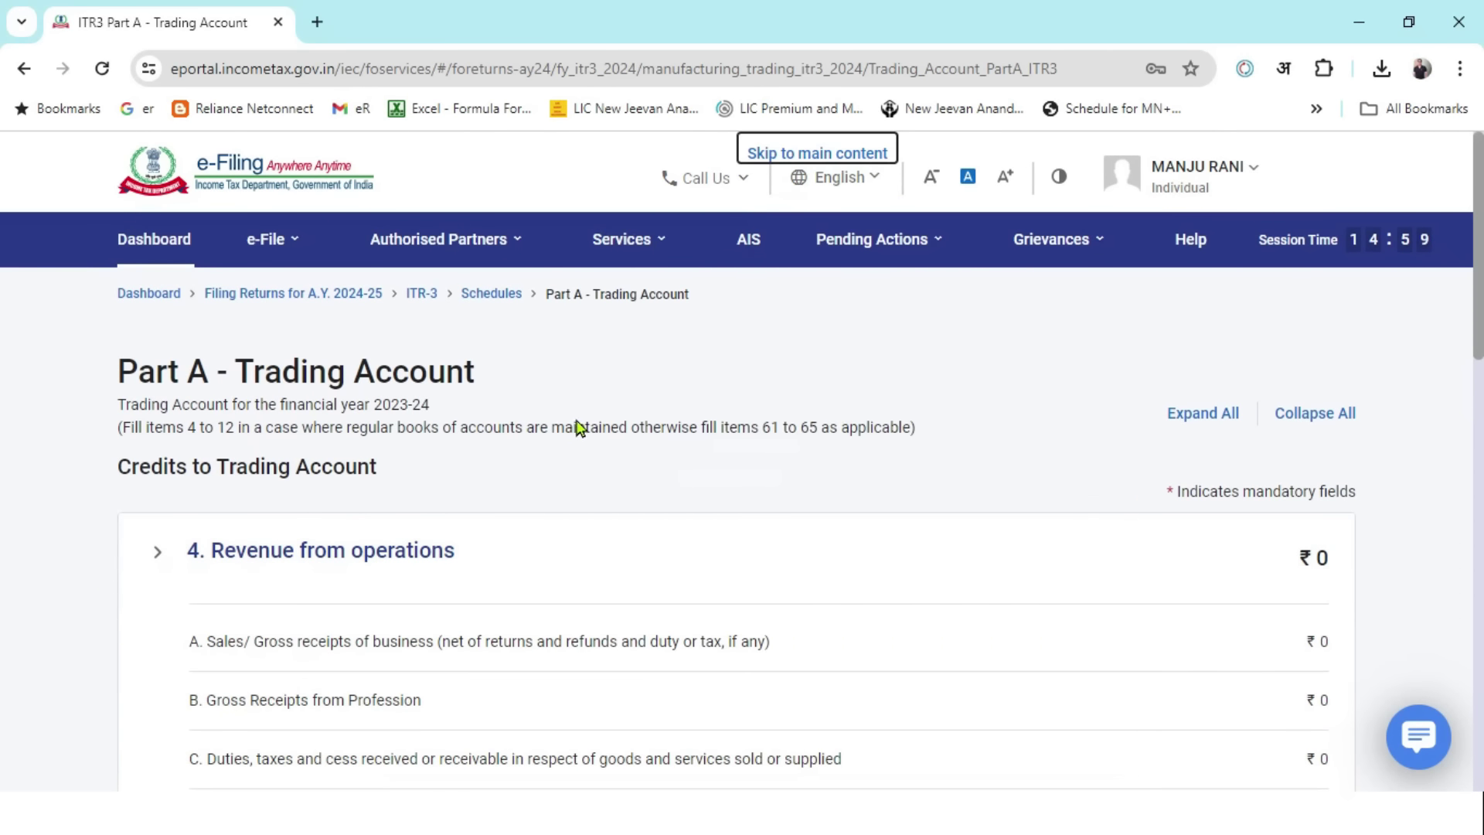
pyautogui.scroll(-2, 578, 428)
pyautogui.click(159, 391)
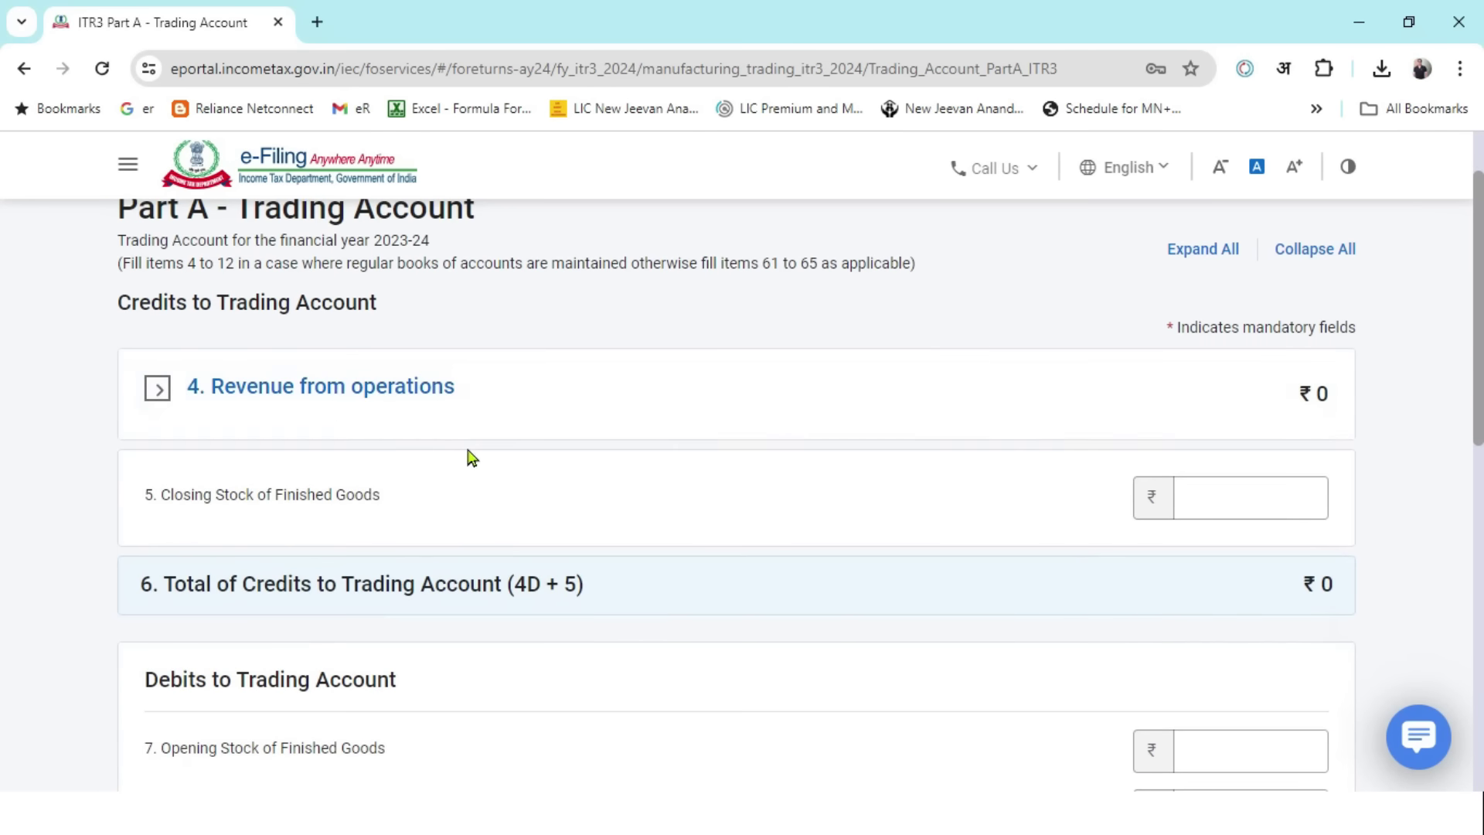
pyautogui.click(158, 389)
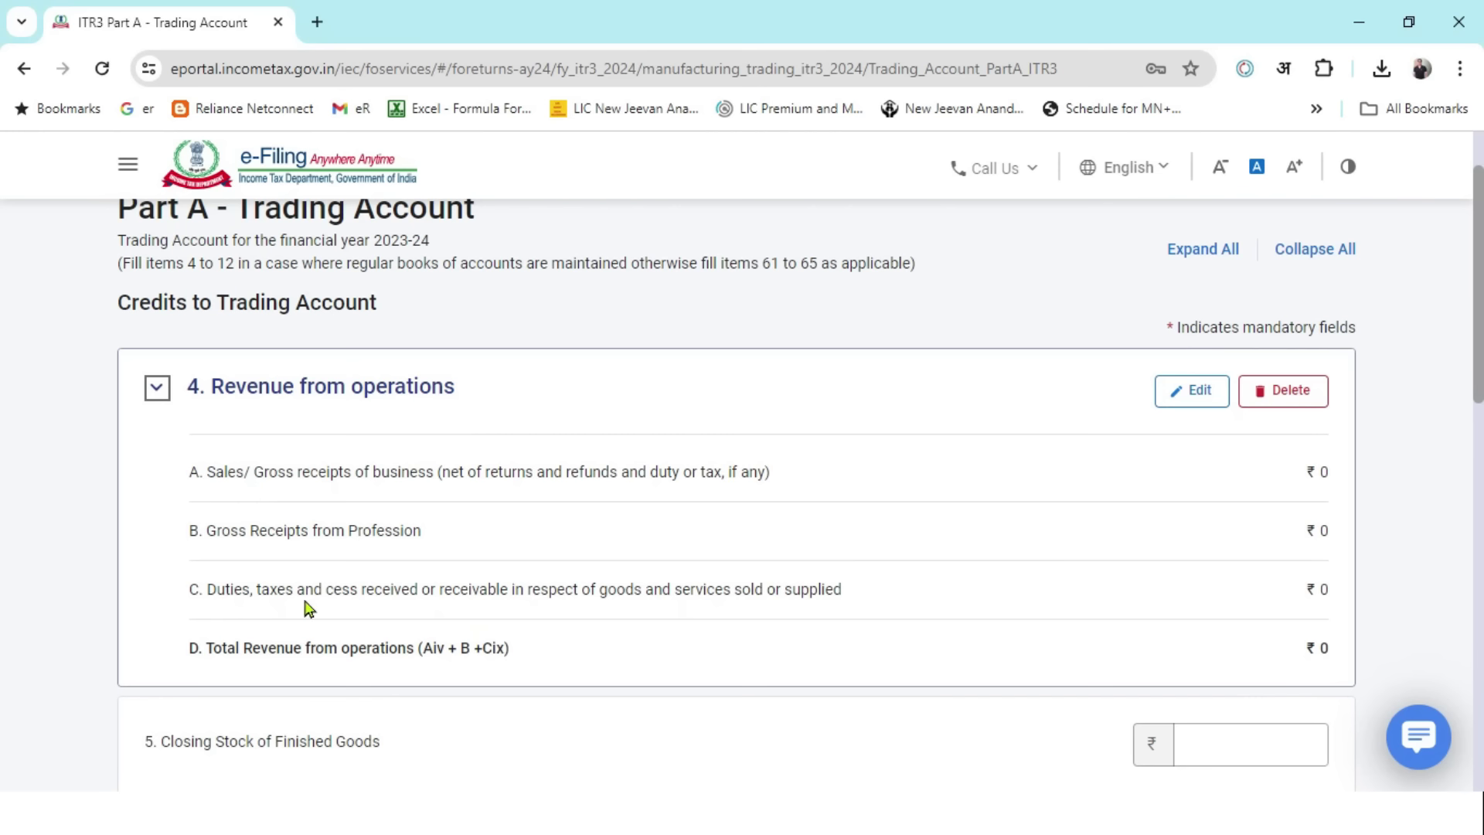
pyautogui.click(1199, 391)
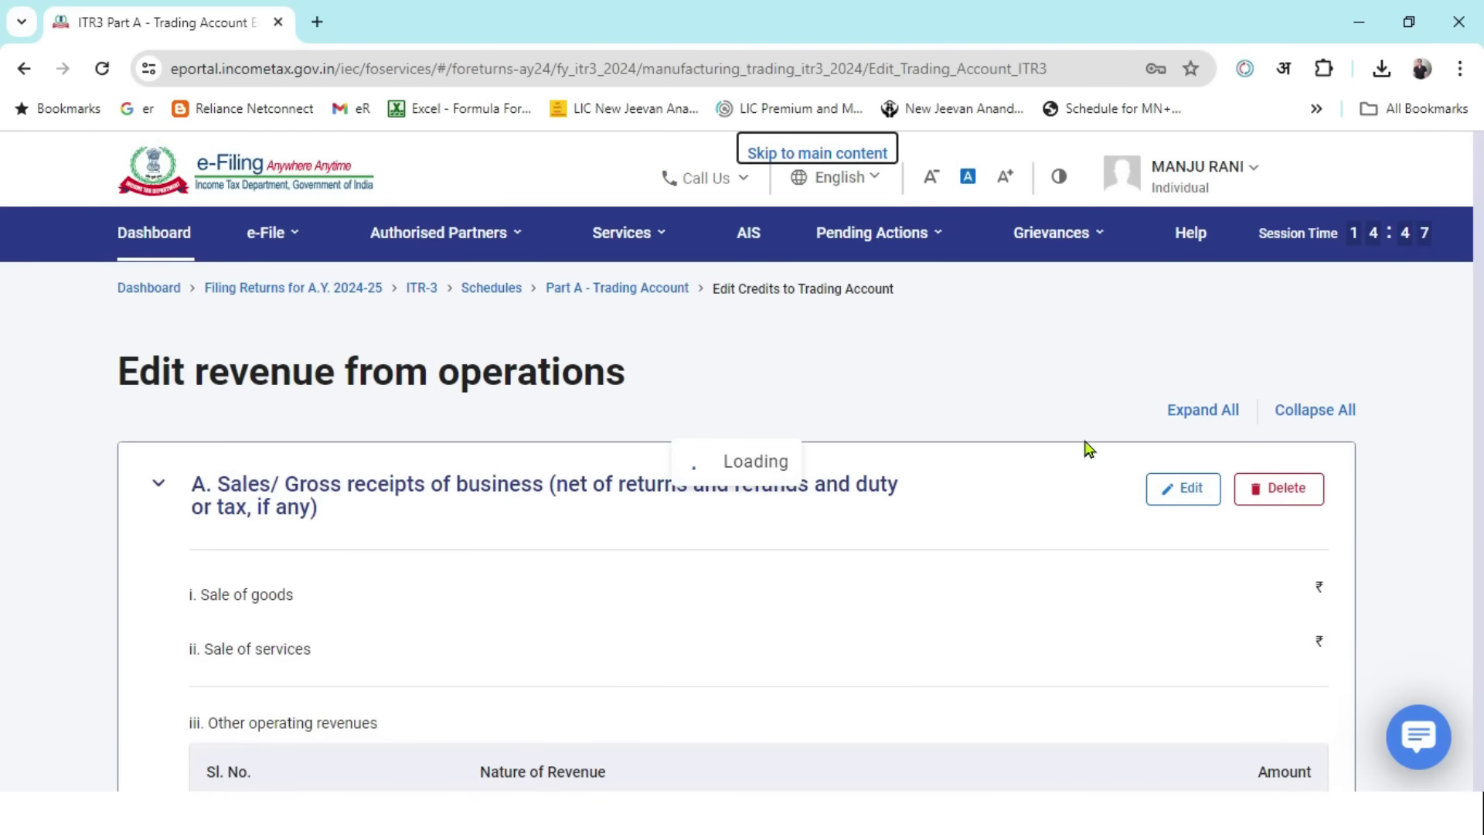
# - Edit section A, Sales/Gross receipts of business, and clear the Sale of goods and Sale of services amounts
pyautogui.scroll(-2, 1062, 425)
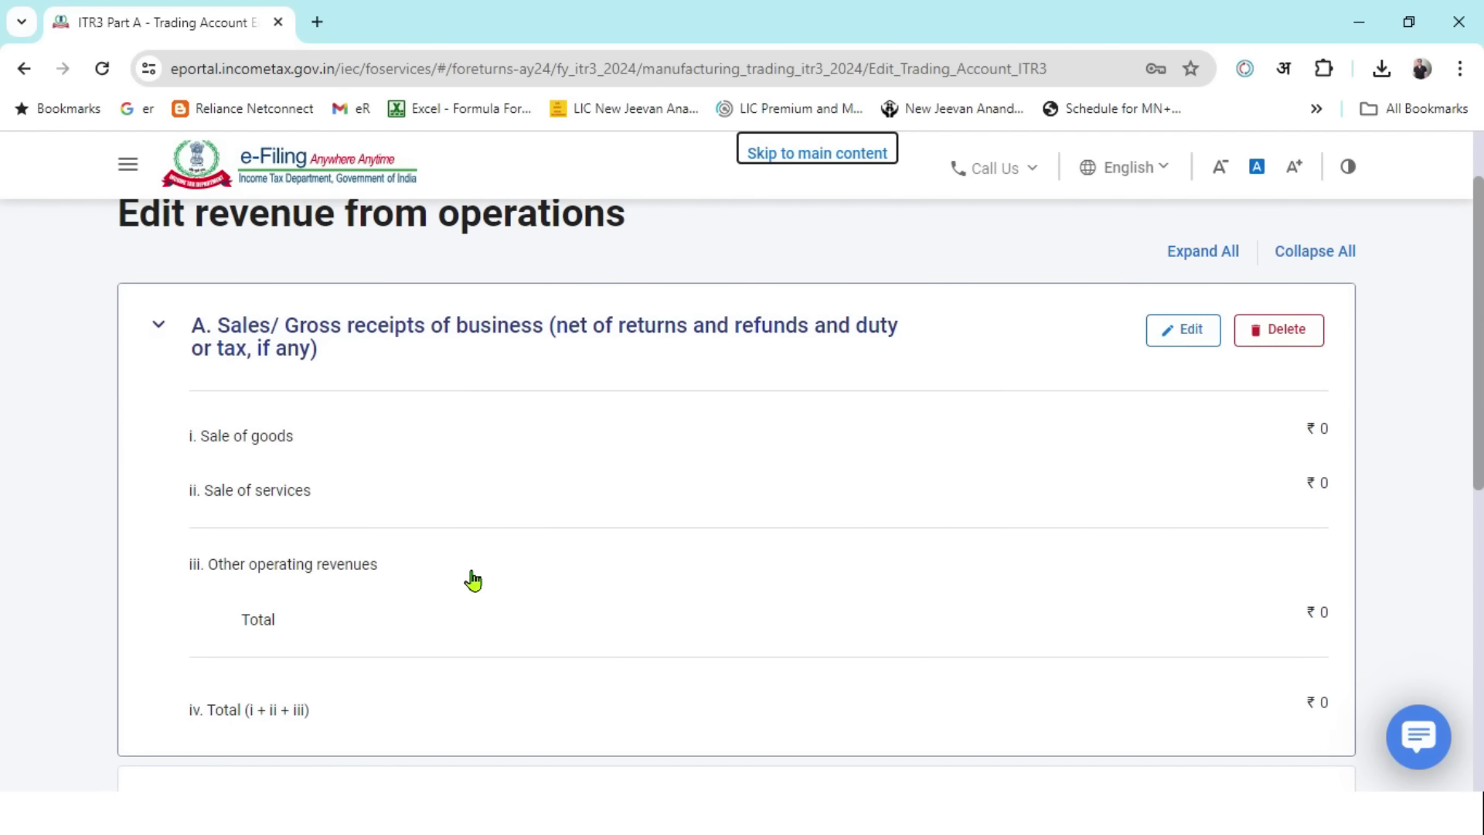
pyautogui.click(1183, 347)
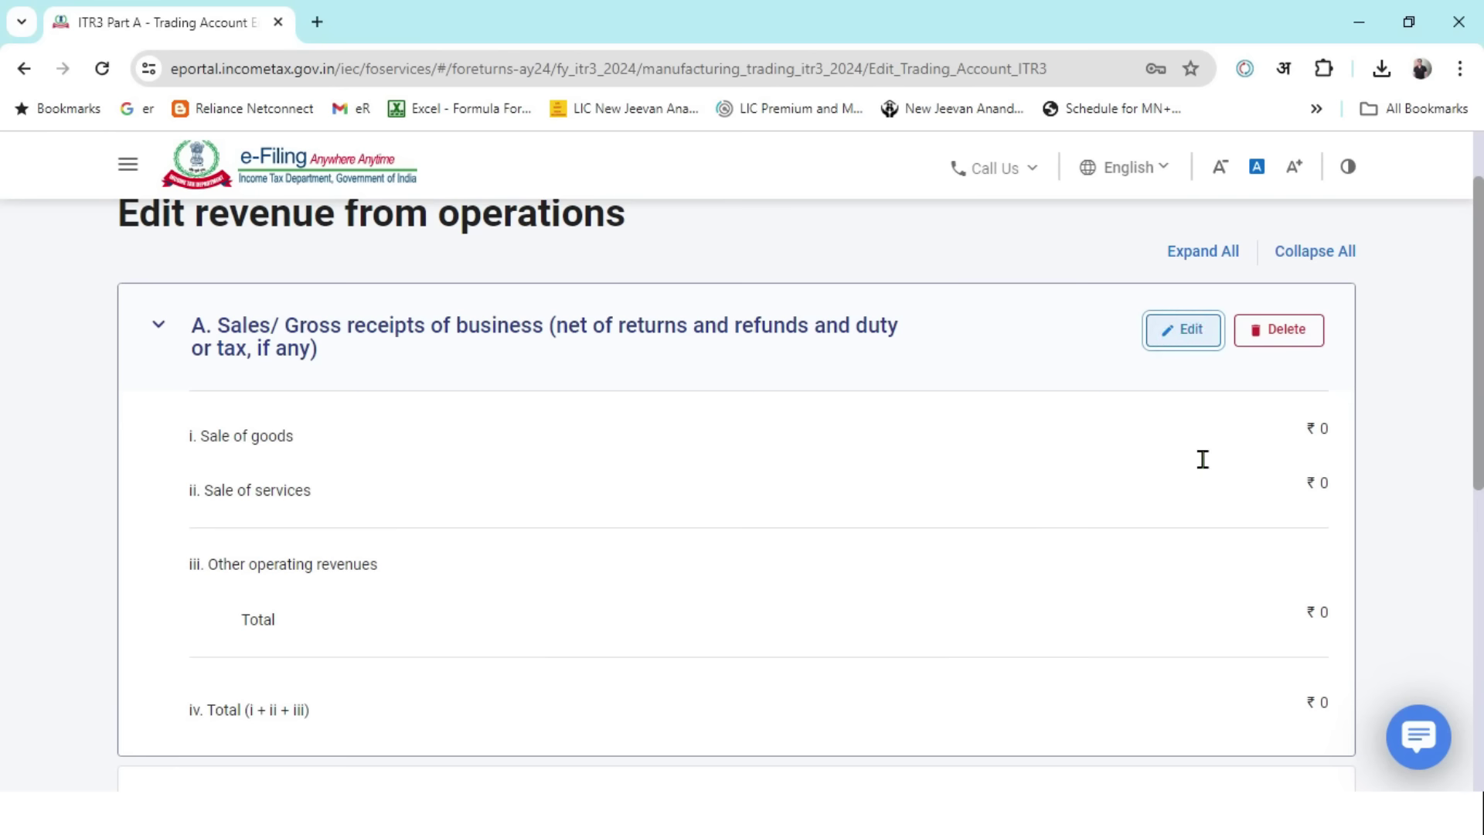
pyautogui.scroll(-1, 894, 451)
pyautogui.scroll(1, 894, 451)
pyautogui.click(1307, 421)
pyautogui.press('BackSpace')
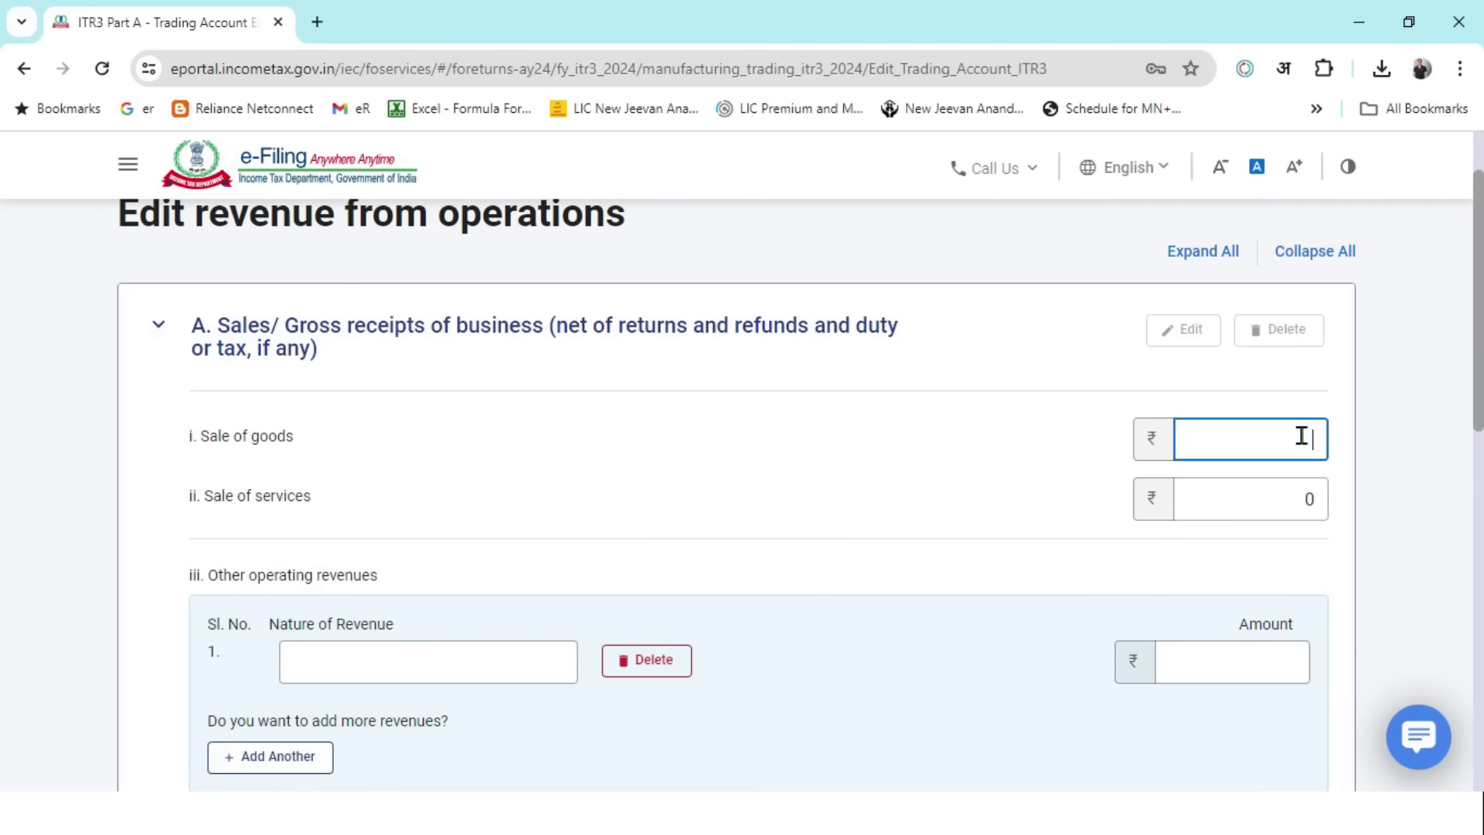
pyautogui.click(1288, 493)
pyautogui.press('BackSpace')
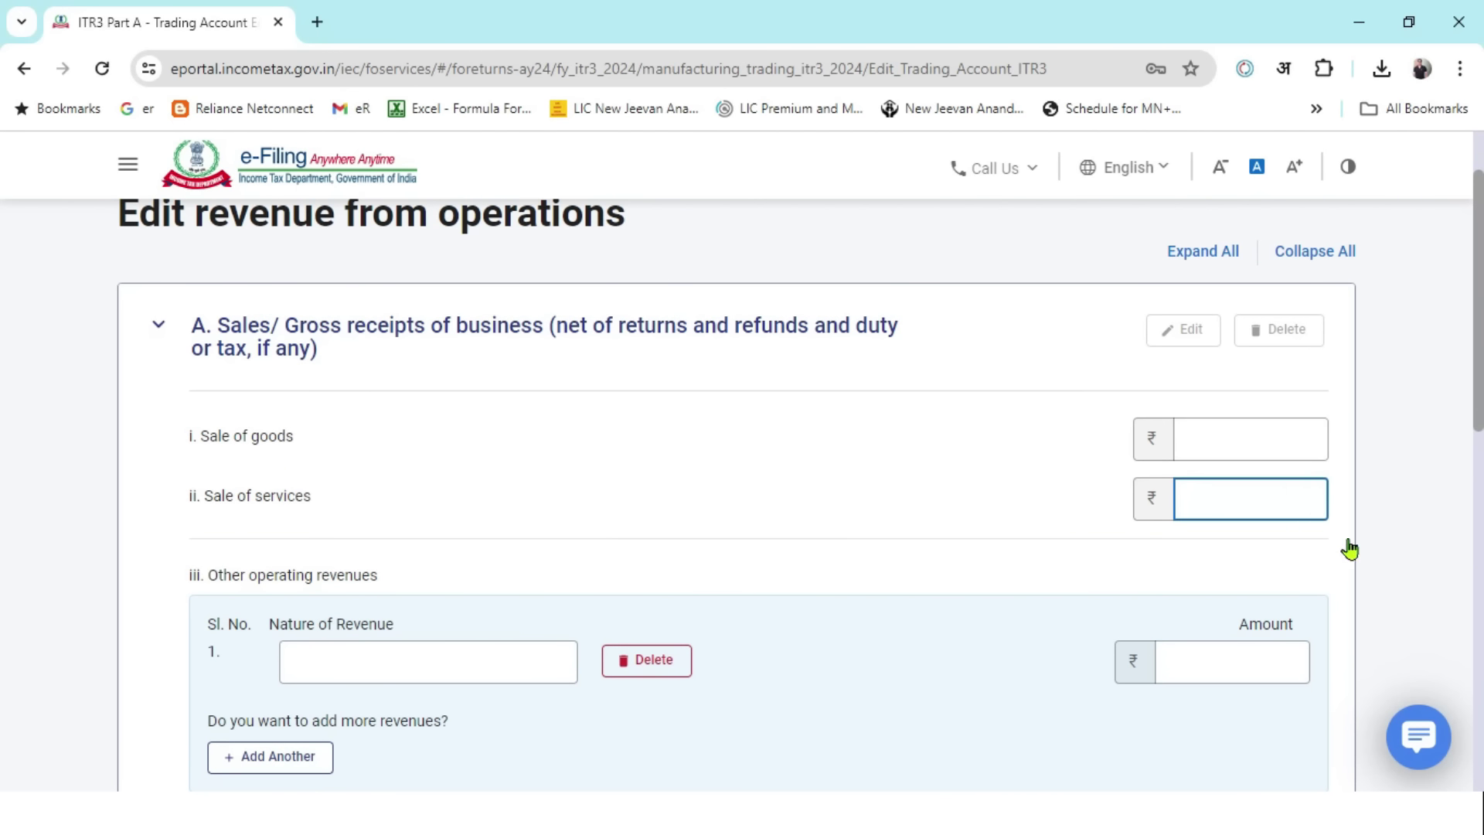
# - Locate the Other operating revenues entry, then switch to the Excel workbook and check the future and option sales on the P&L sheet
pyautogui.scroll(-1, 709, 590)
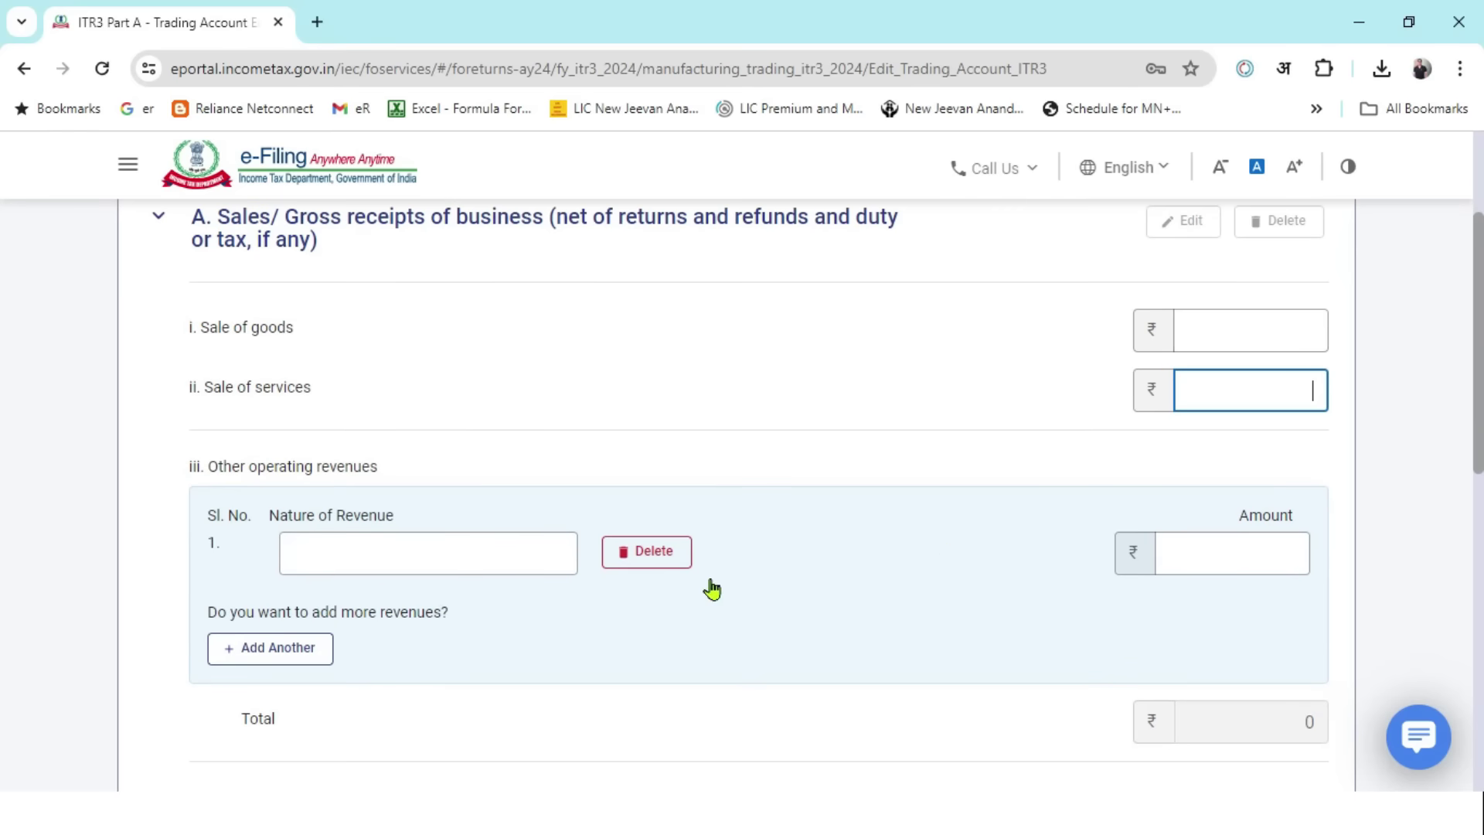
pyautogui.moveTo(240, 477); pyautogui.dragTo(481, 550)
pyautogui.click(464, 552)
pyautogui.hotkey('alt', 'Tab')
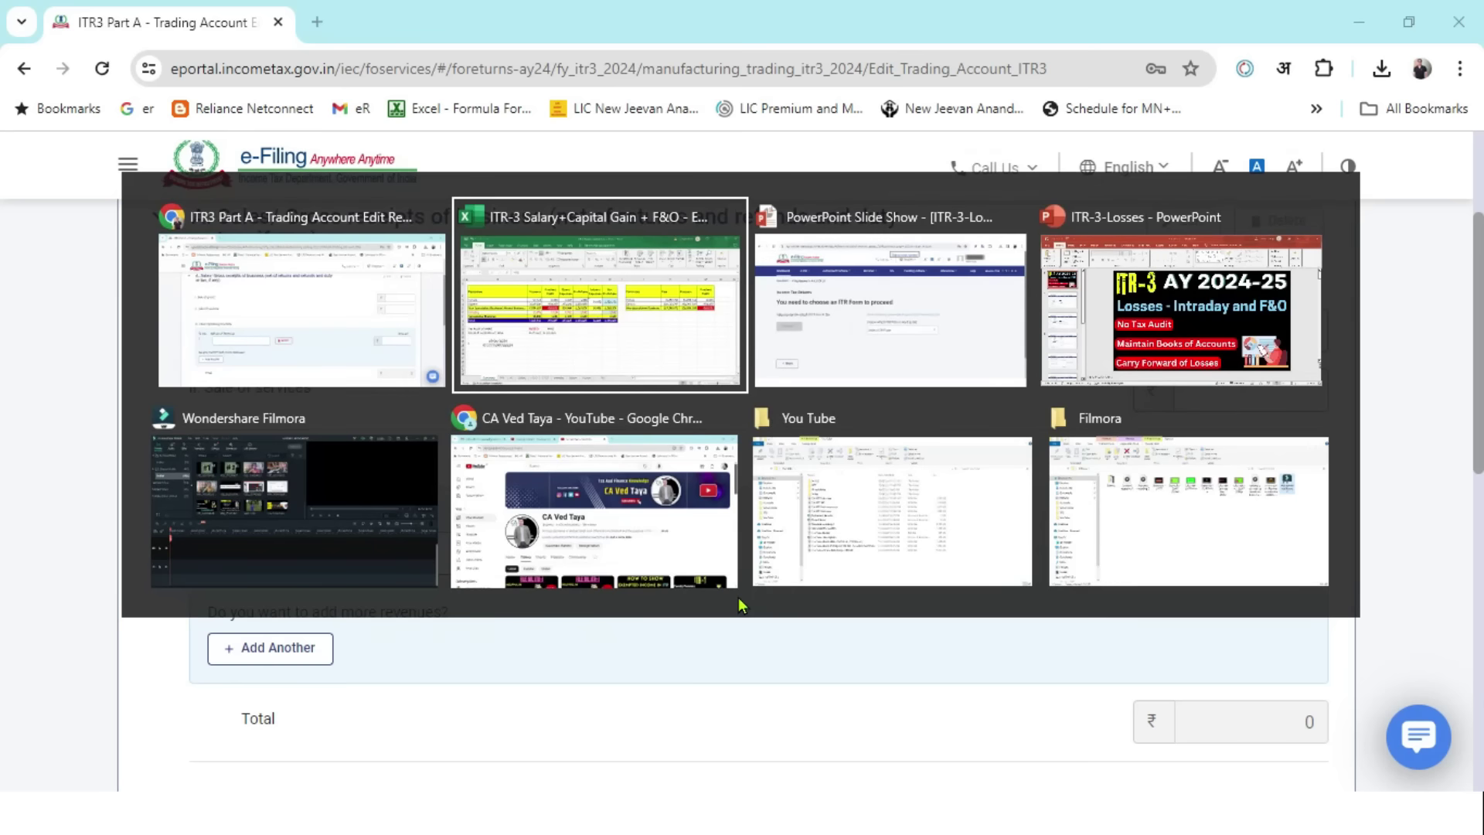
pyautogui.click(224, 751)
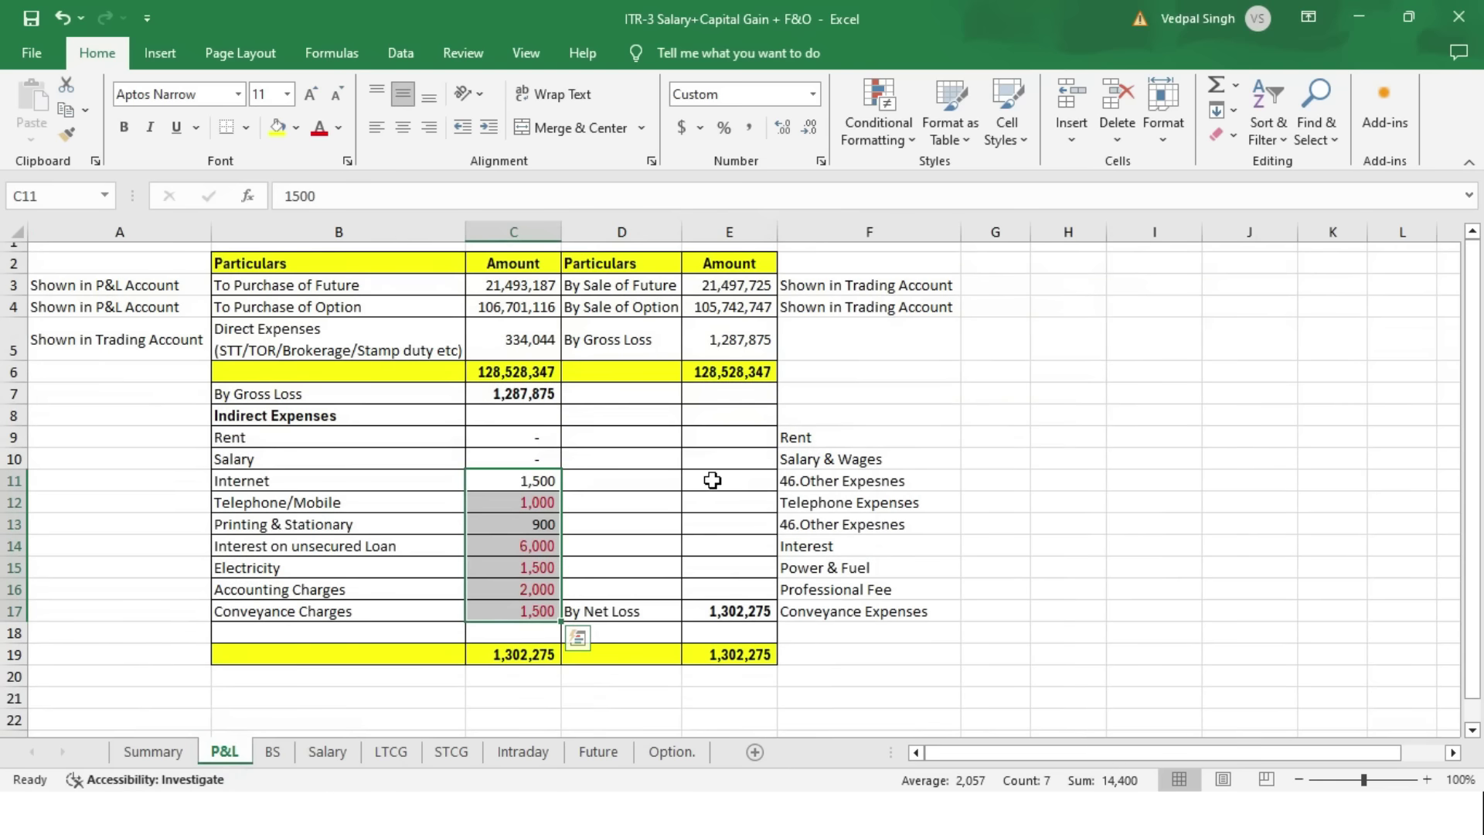
pyautogui.click(670, 271)
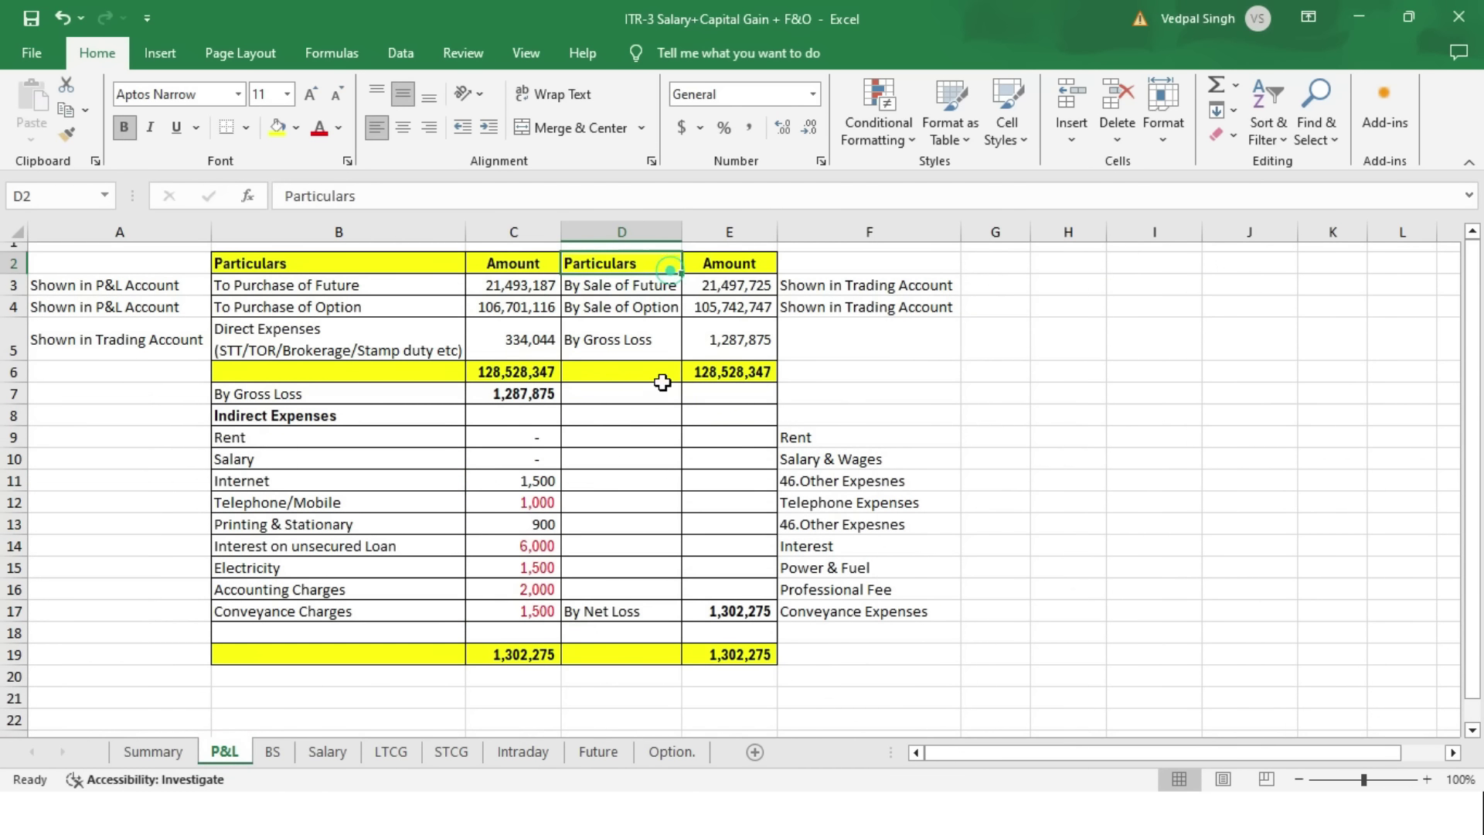
pyautogui.click(677, 285)
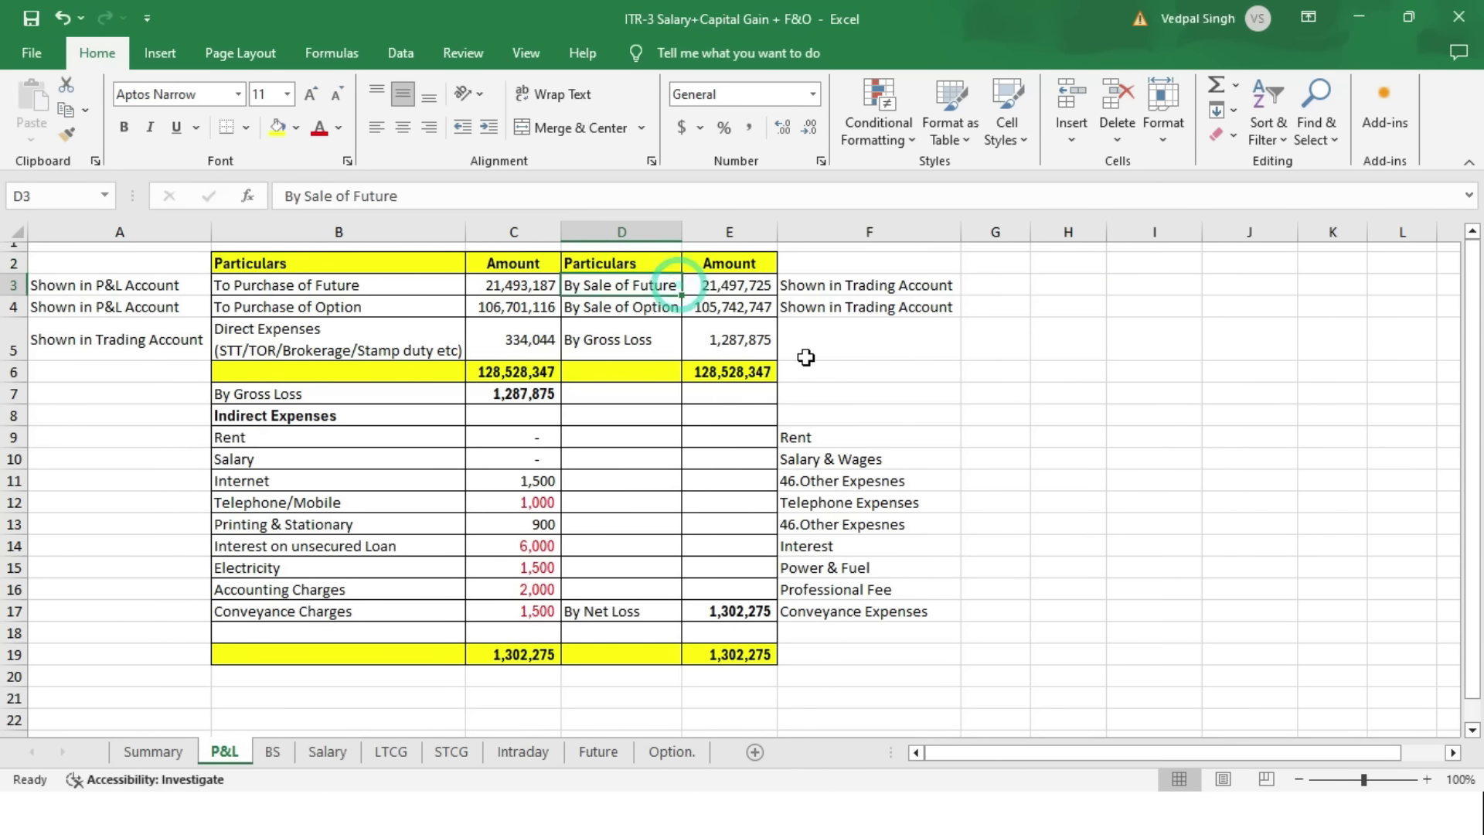
pyautogui.click(688, 309)
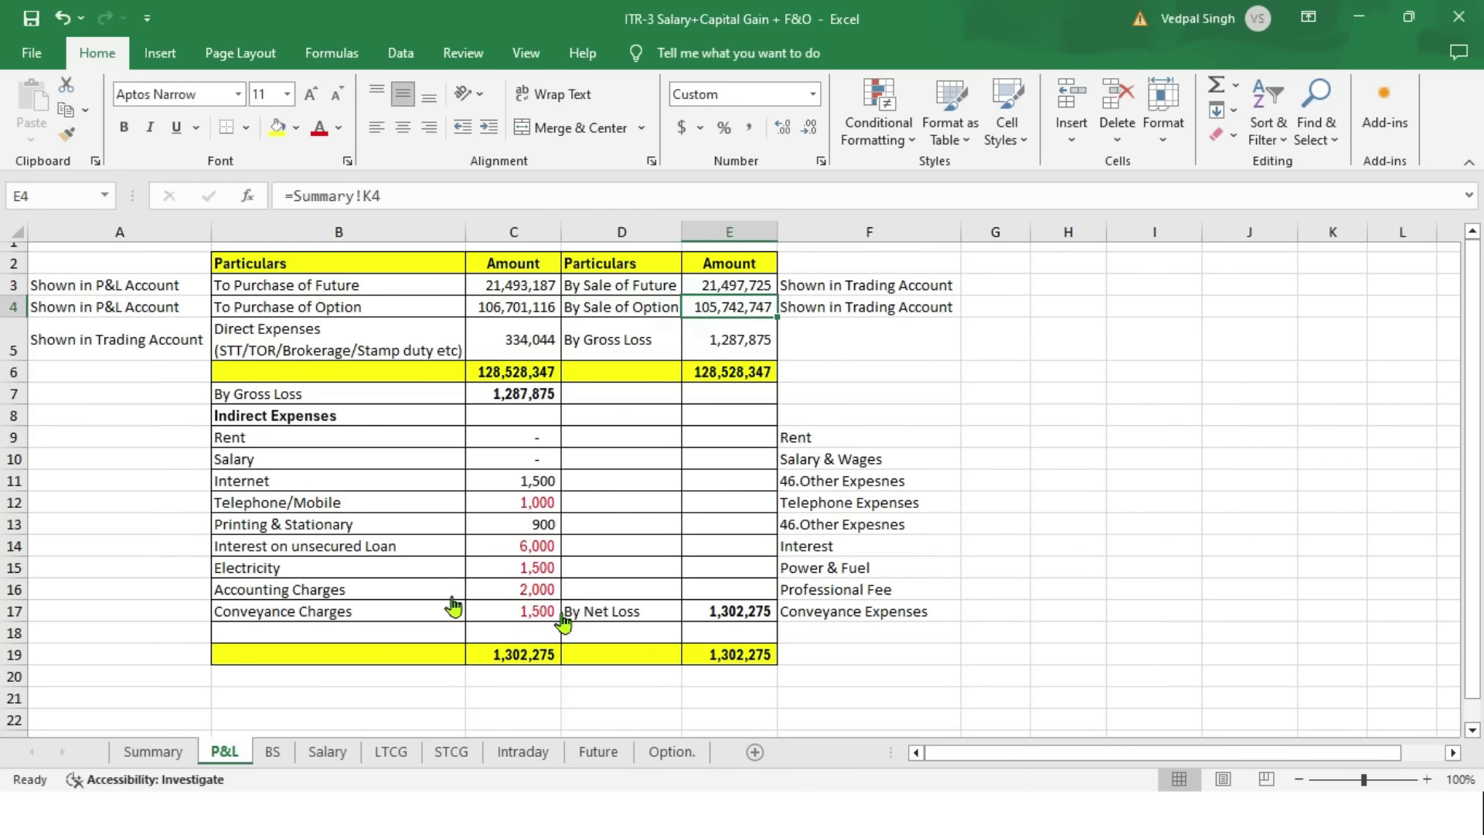
# - Return to the e-Filing portal, add a second Other operating revenues row, and name the rows "Sale of Future" and "Sale of Option"
pyautogui.hotkey('alt', 'Tab')
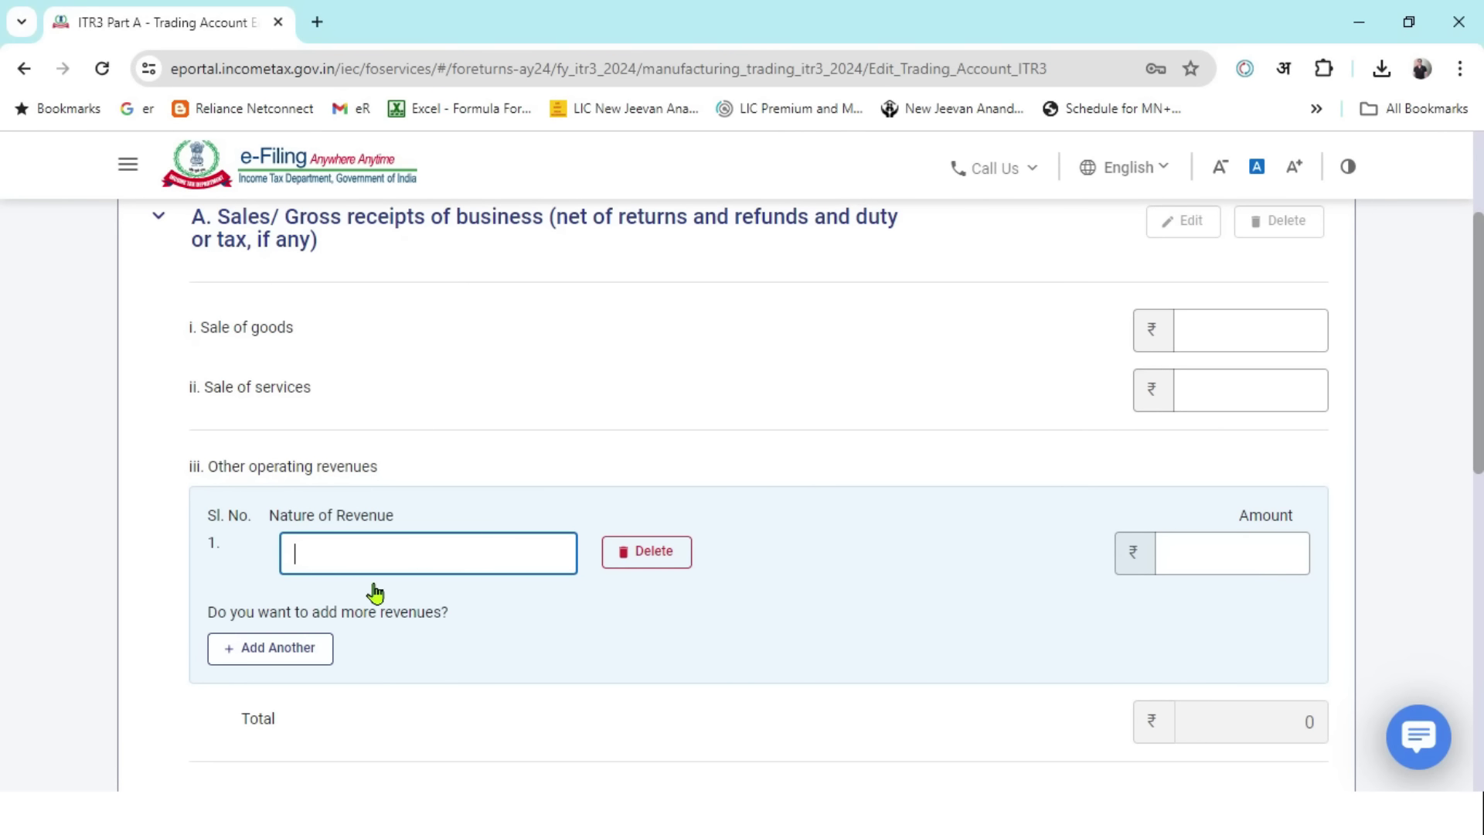
pyautogui.click(320, 649)
pyautogui.click(401, 550)
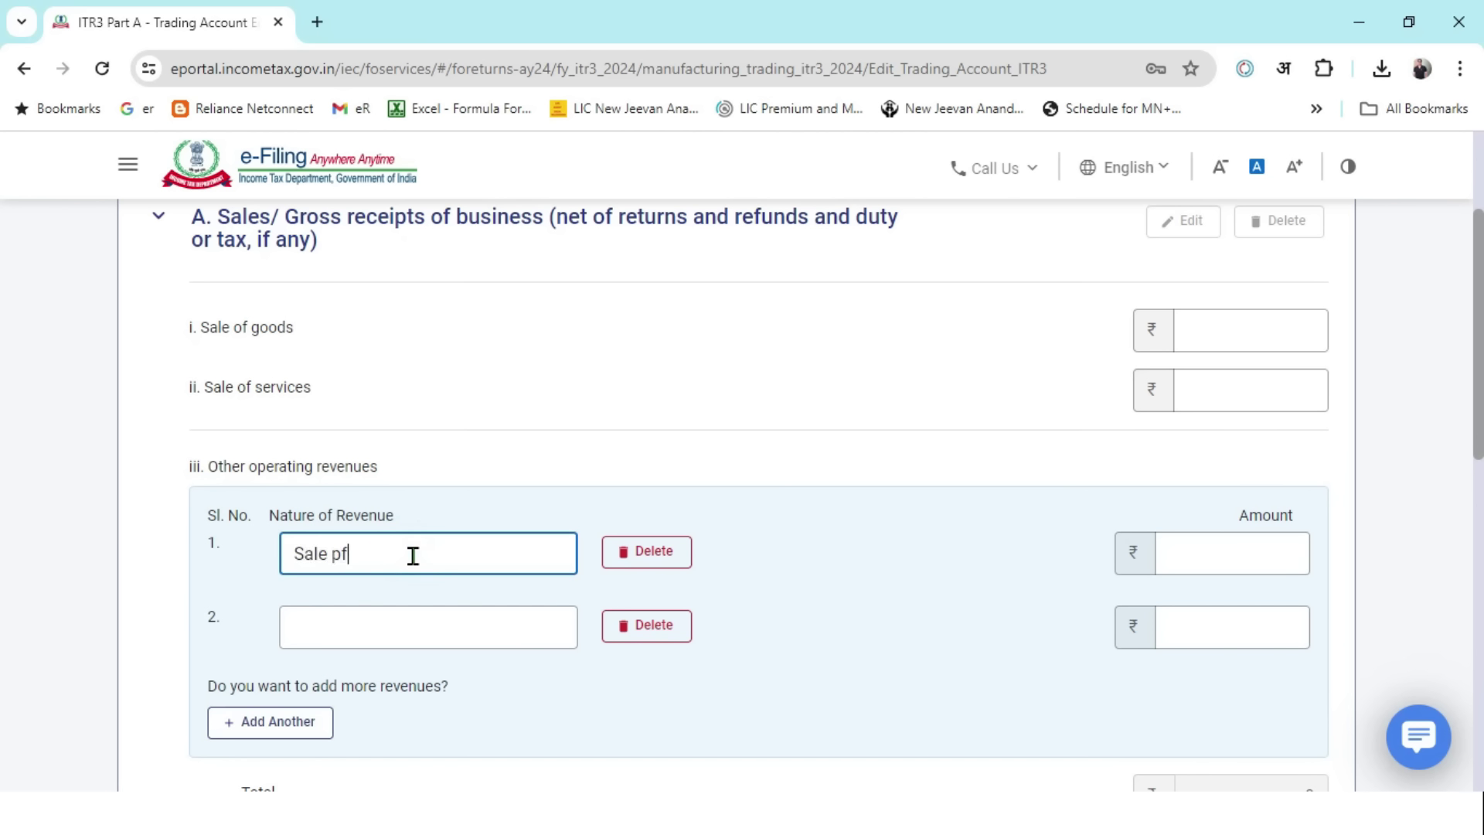
pyautogui.hotkey('alt', 'Tab')
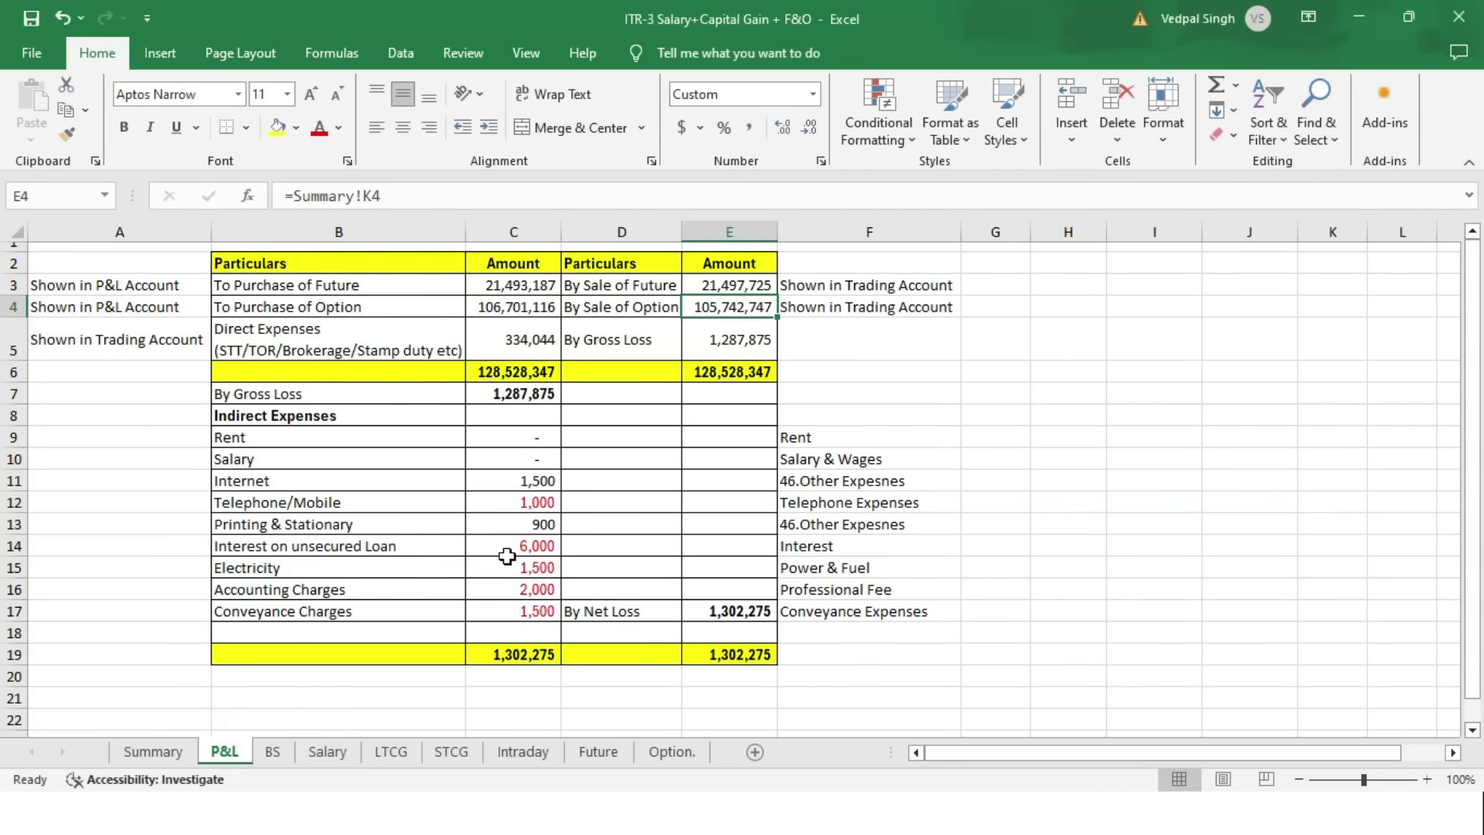
pyautogui.hotkey('alt', 'Tab')
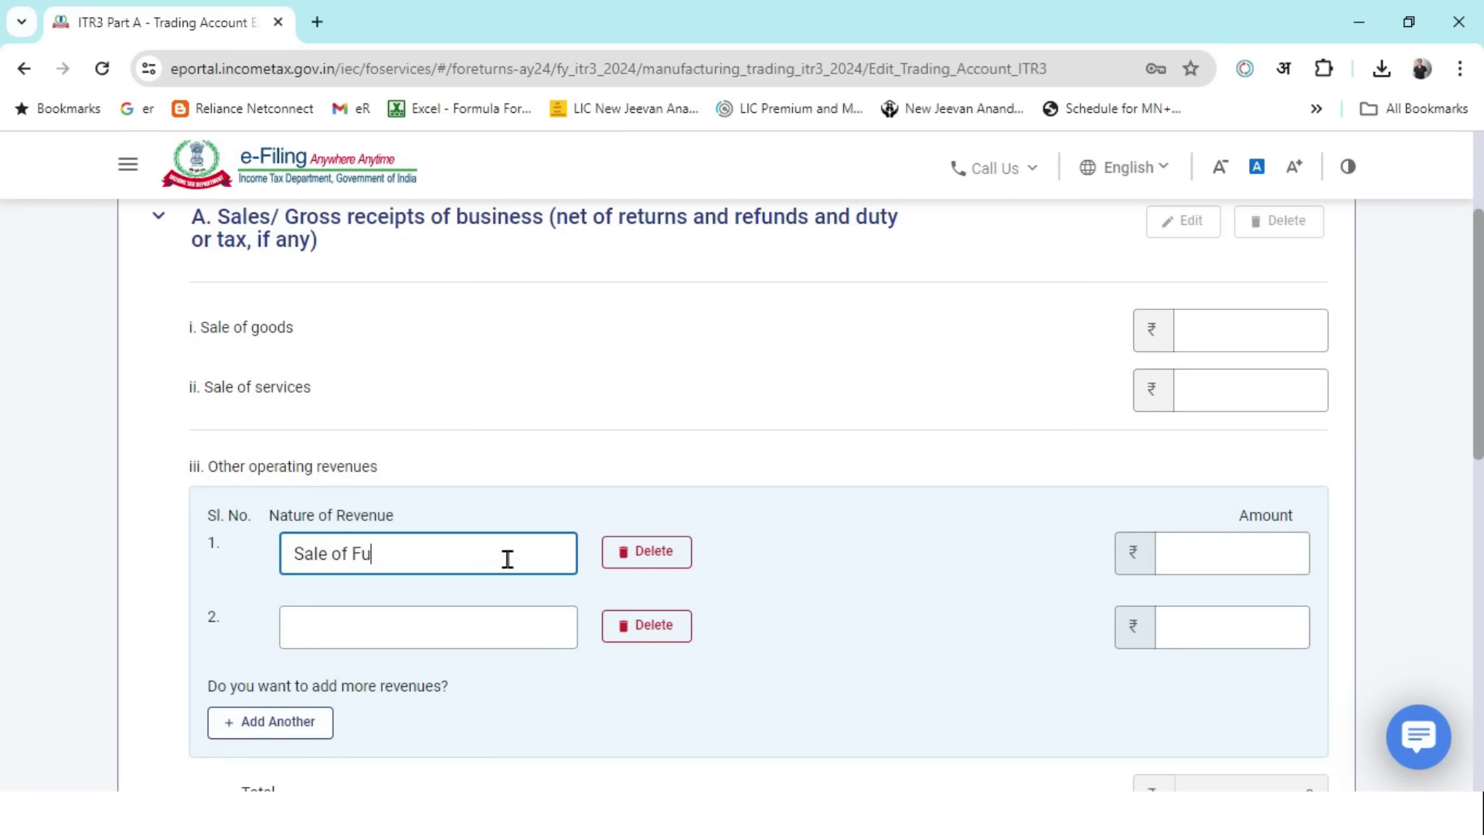
pyautogui.click(484, 629)
pyautogui.write('Sale of Option')
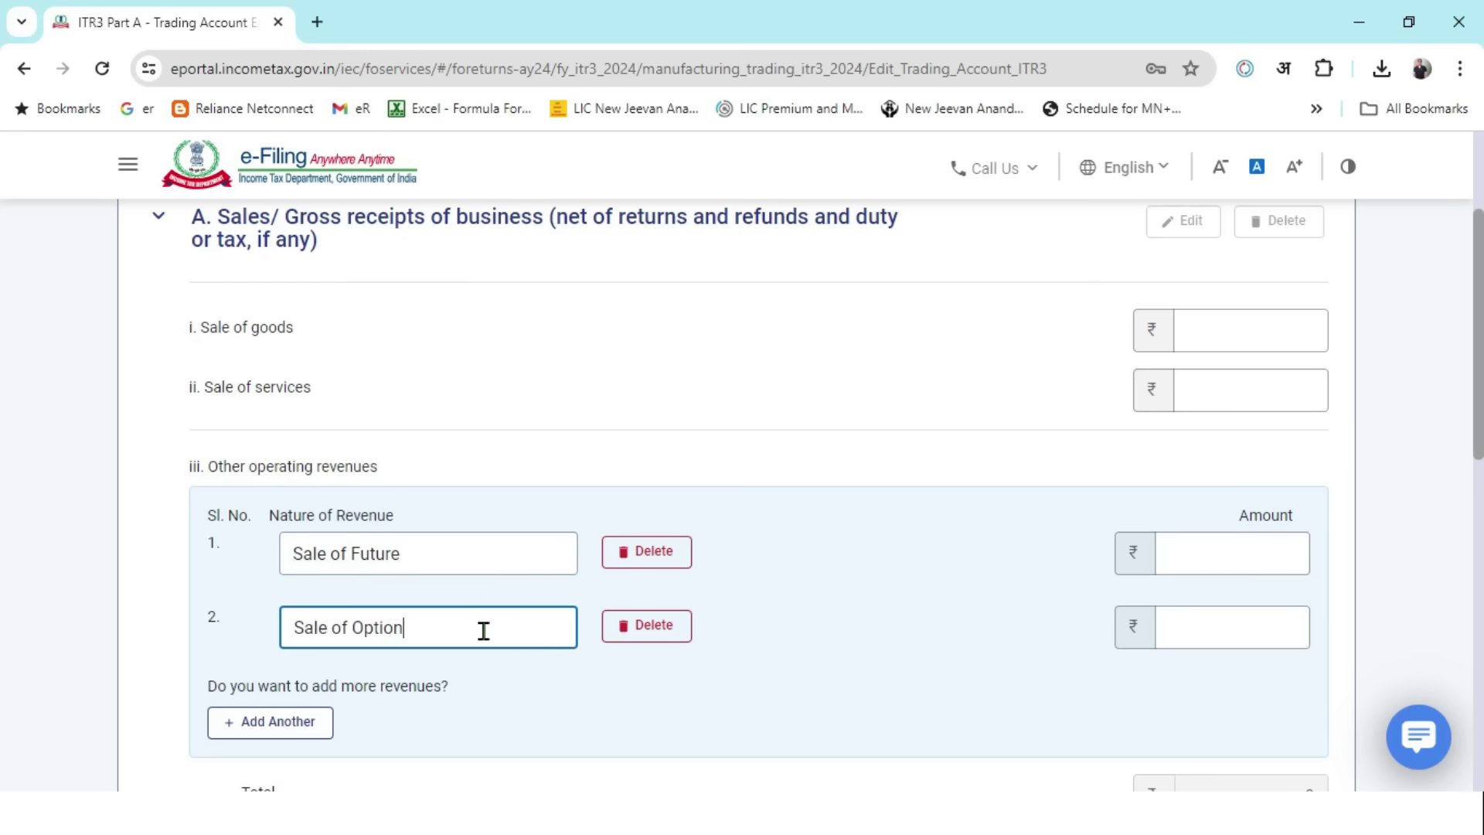
# - Look up the future sales on the Excel P&L sheet and enter 21497725 as the Sale of Future amount on the portal
pyautogui.click(1200, 541)
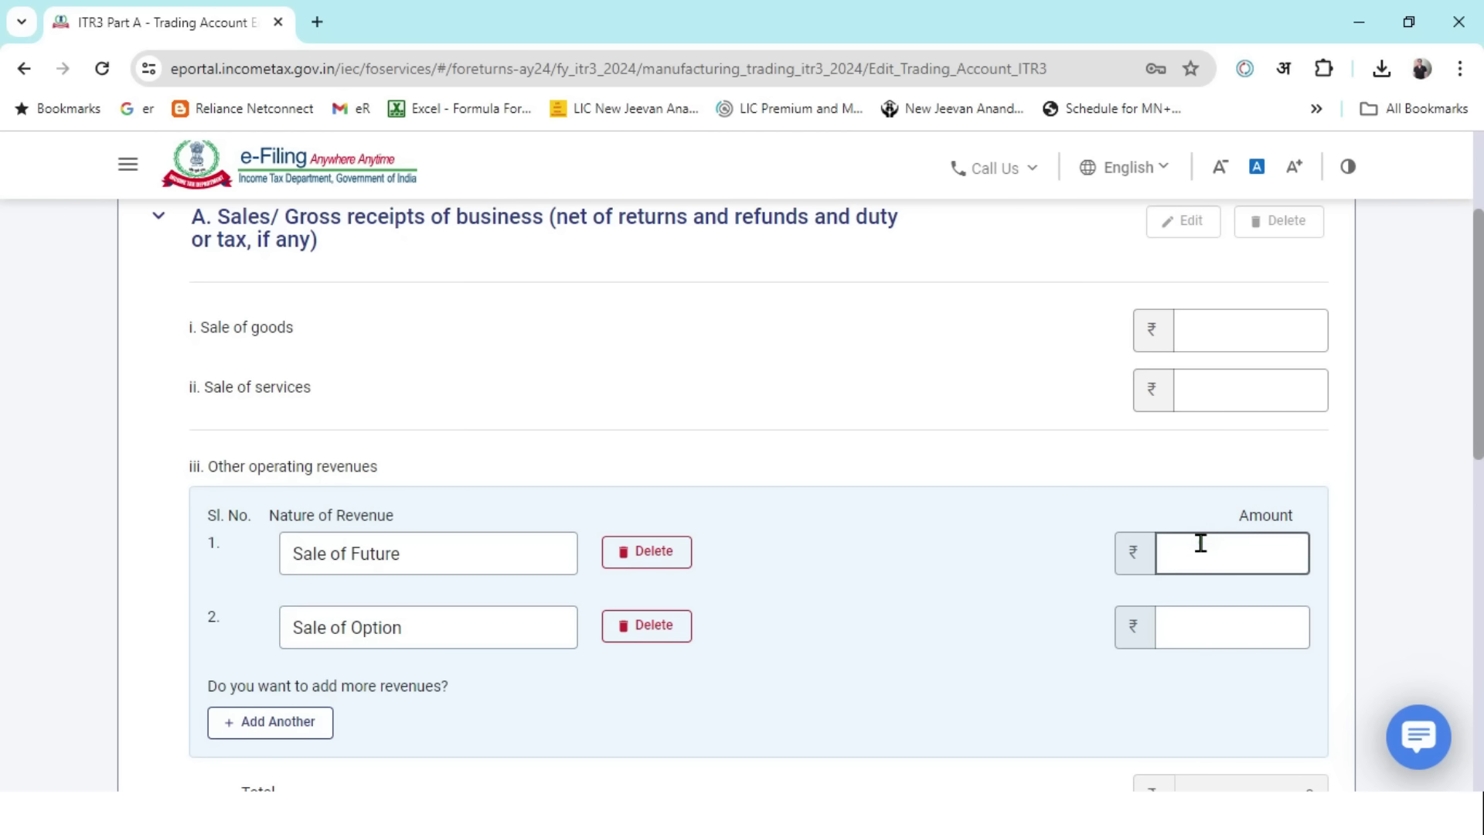
pyautogui.hotkey('alt', 'Tab')
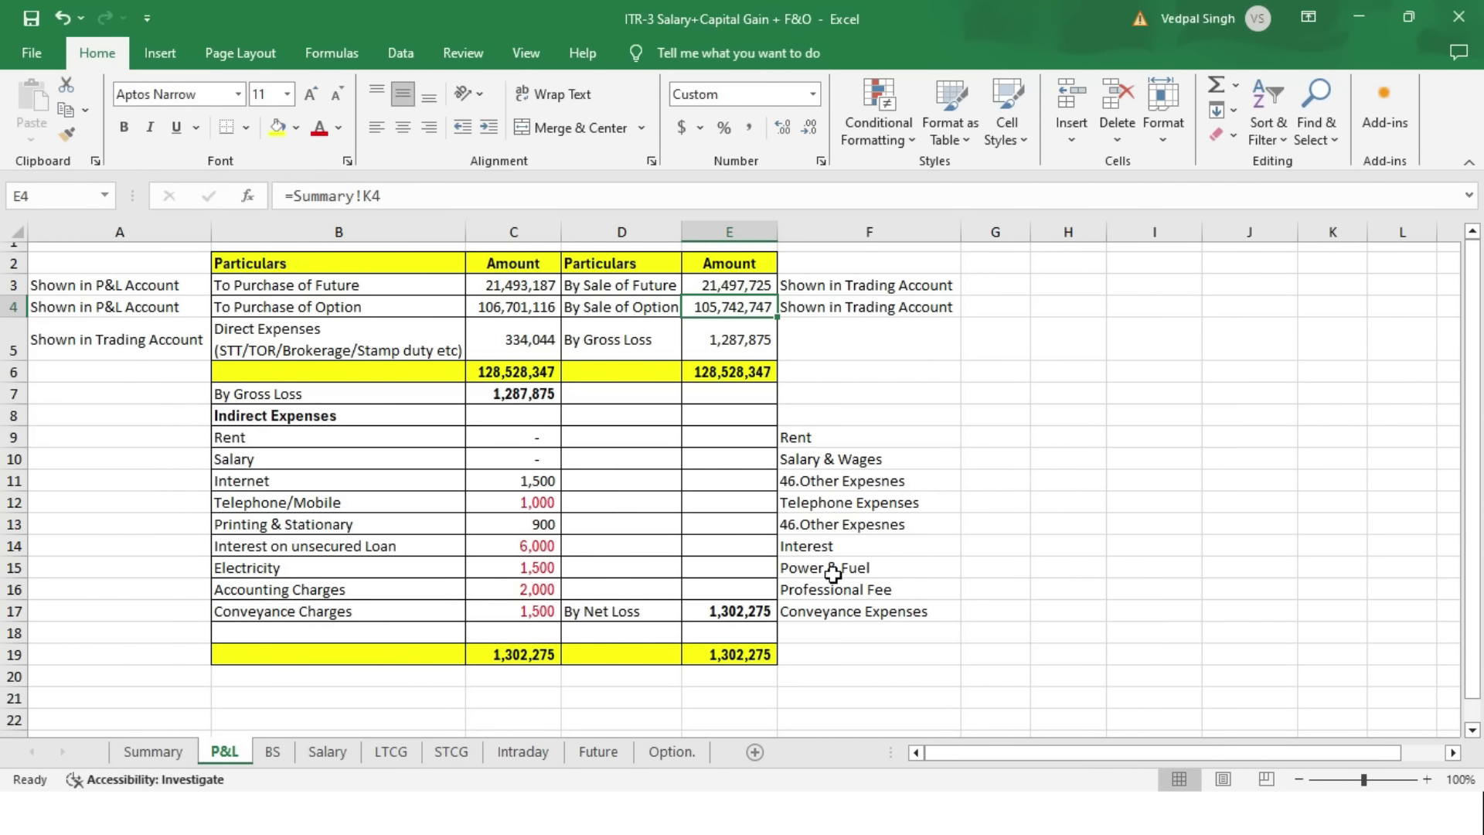
pyautogui.click(754, 653)
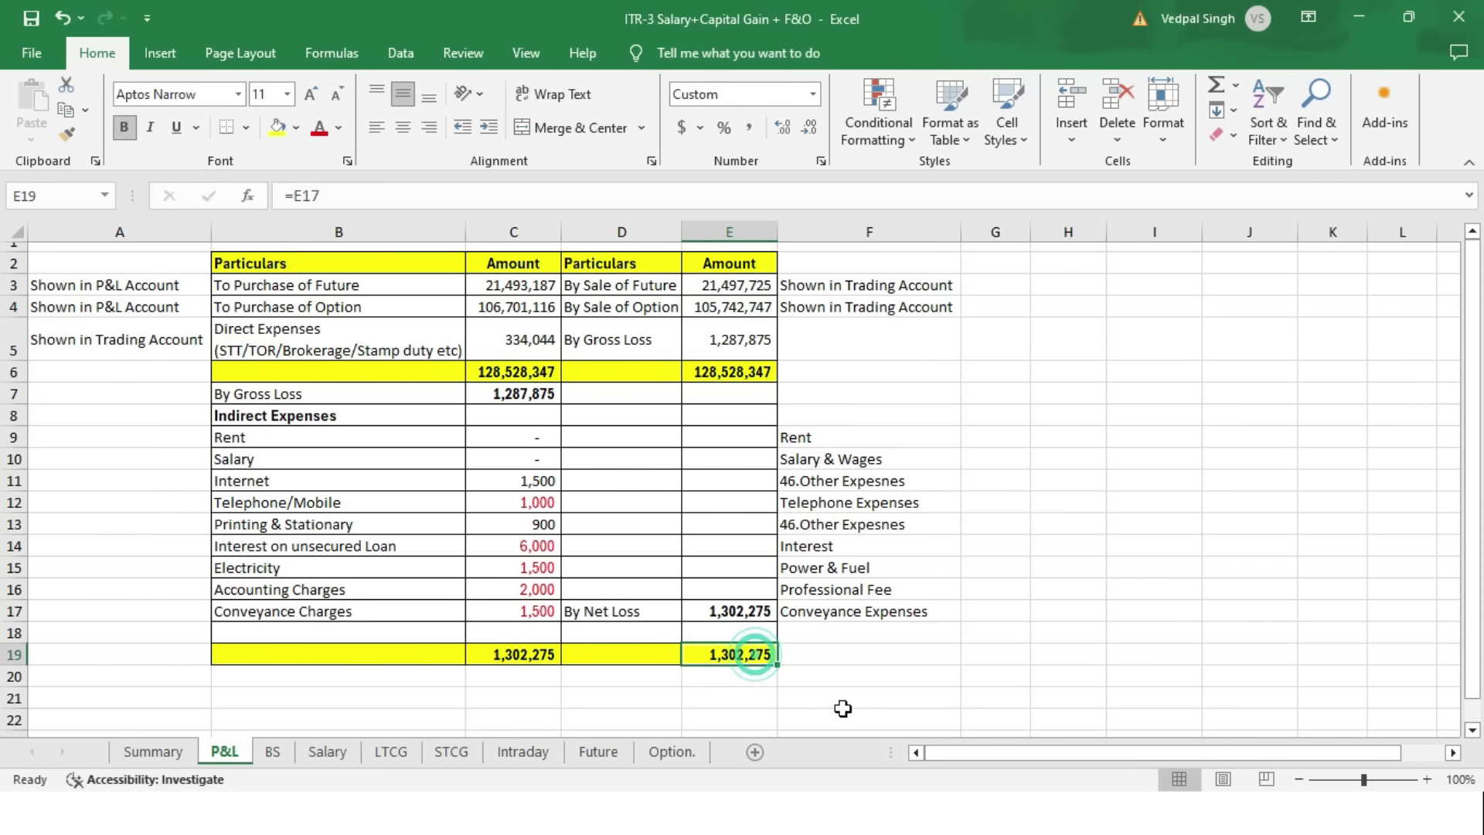
pyautogui.click(723, 286)
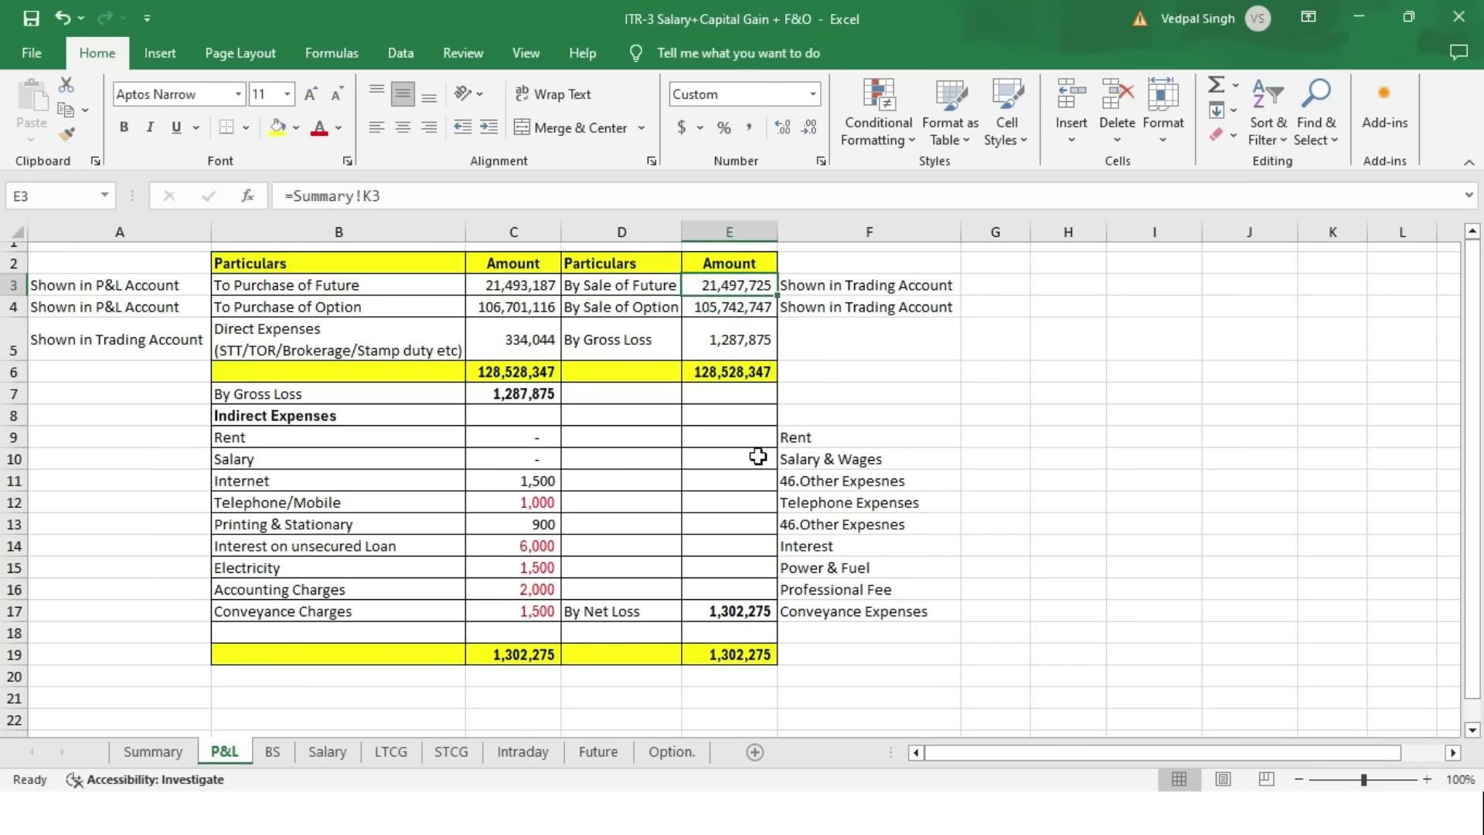
pyautogui.hotkey('alt', 'Tab')
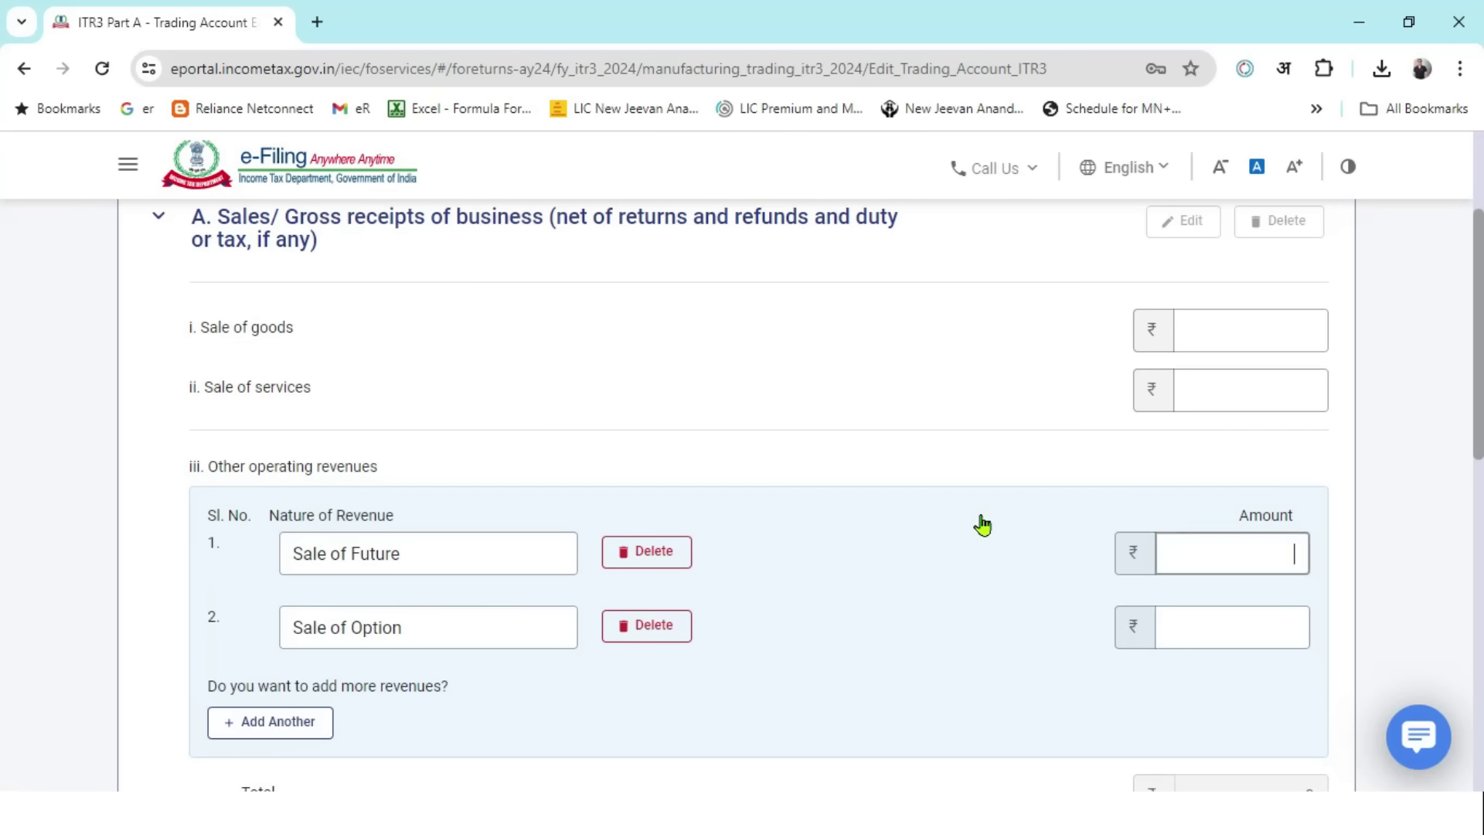
pyautogui.hotkey('alt', 'Tab')
pyautogui.hotkey('alt', 'Tab')
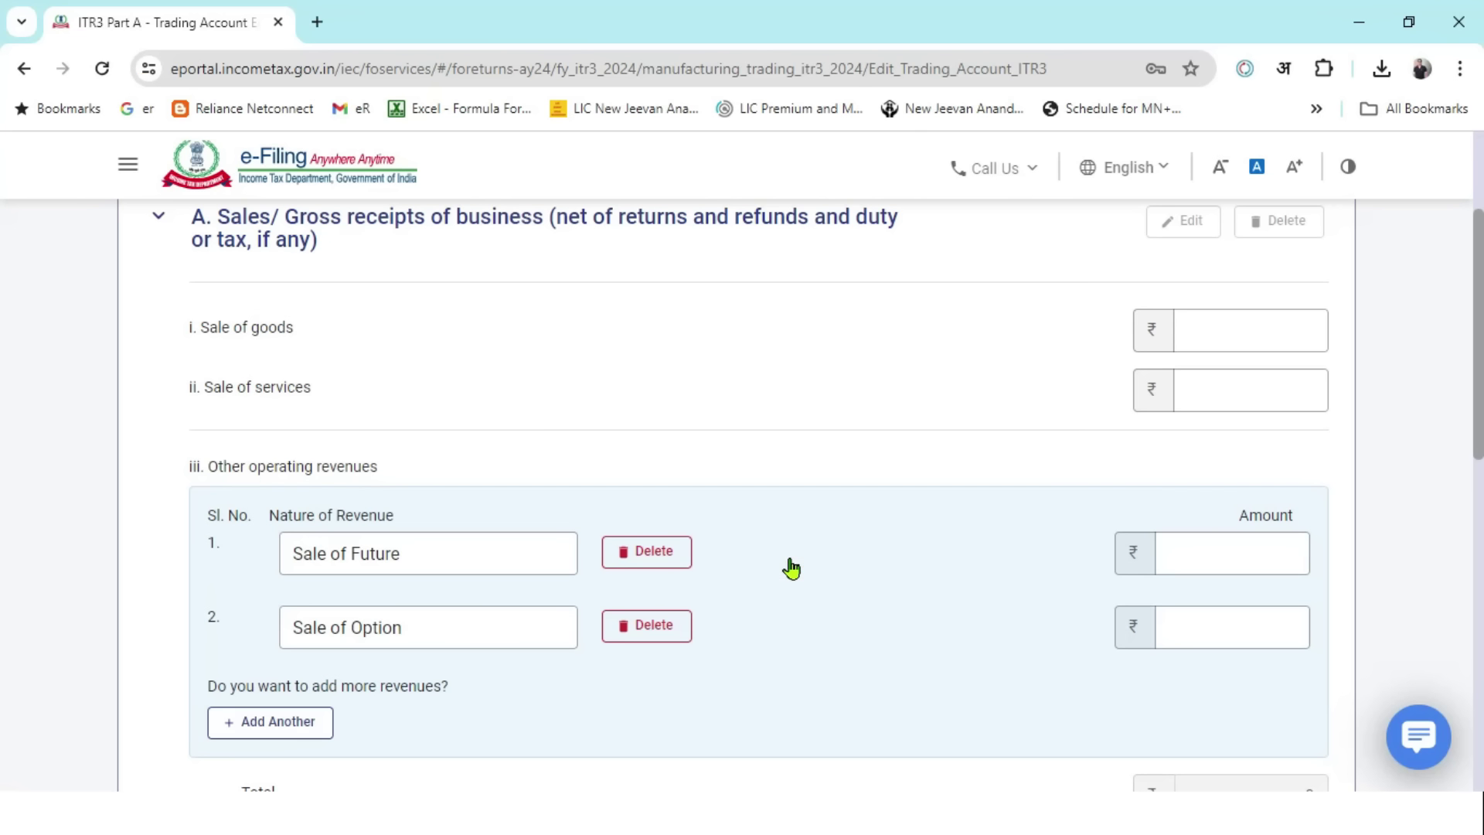
pyautogui.write('21497725')
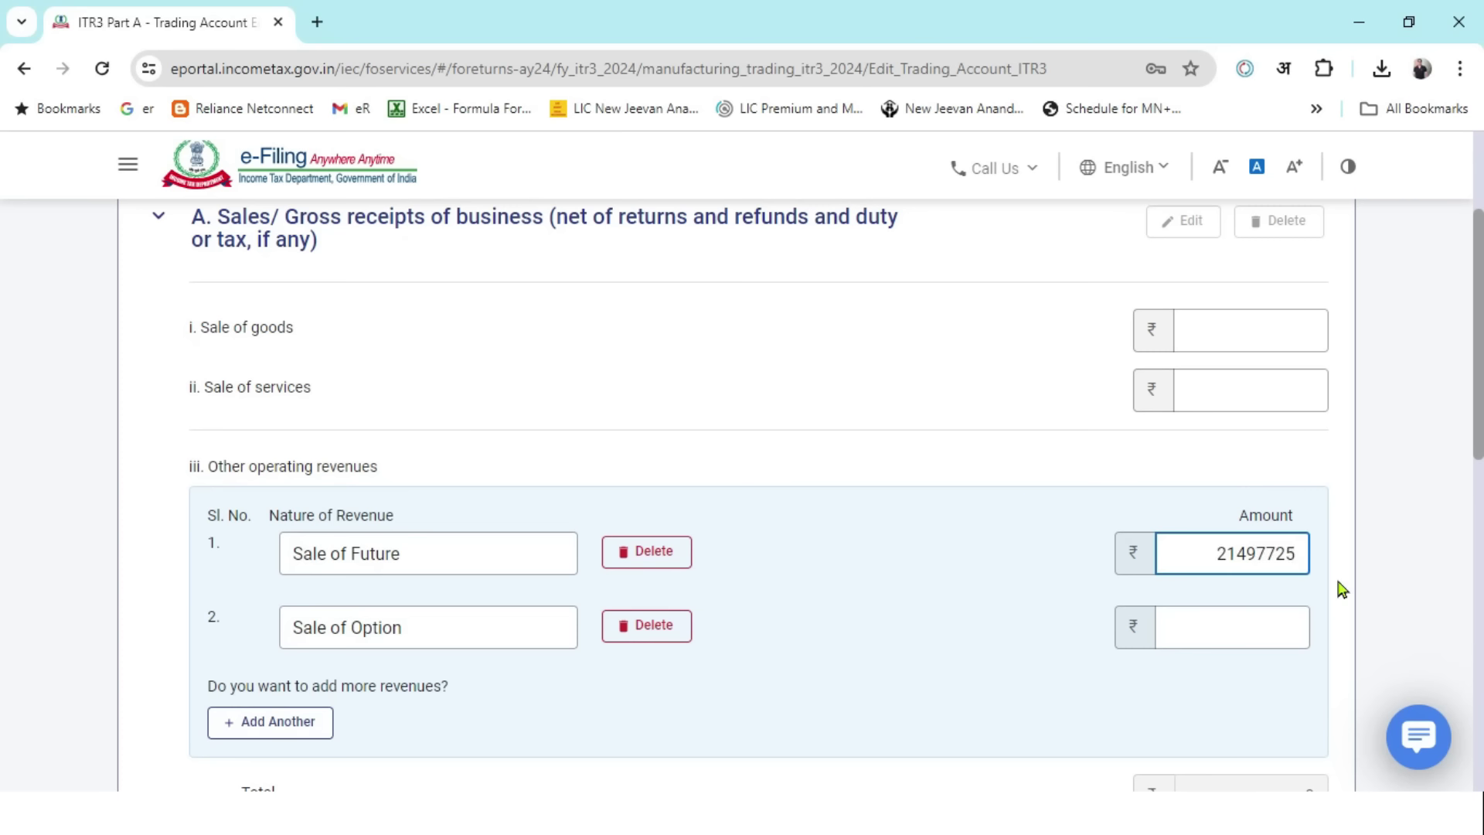
# - Look up the option sales on the Excel P&L sheet and enter 105742876 as the Sale of Option amount on the portal
pyautogui.hotkey('alt', 'Tab')
pyautogui.hotkey('alt', 'Tab')
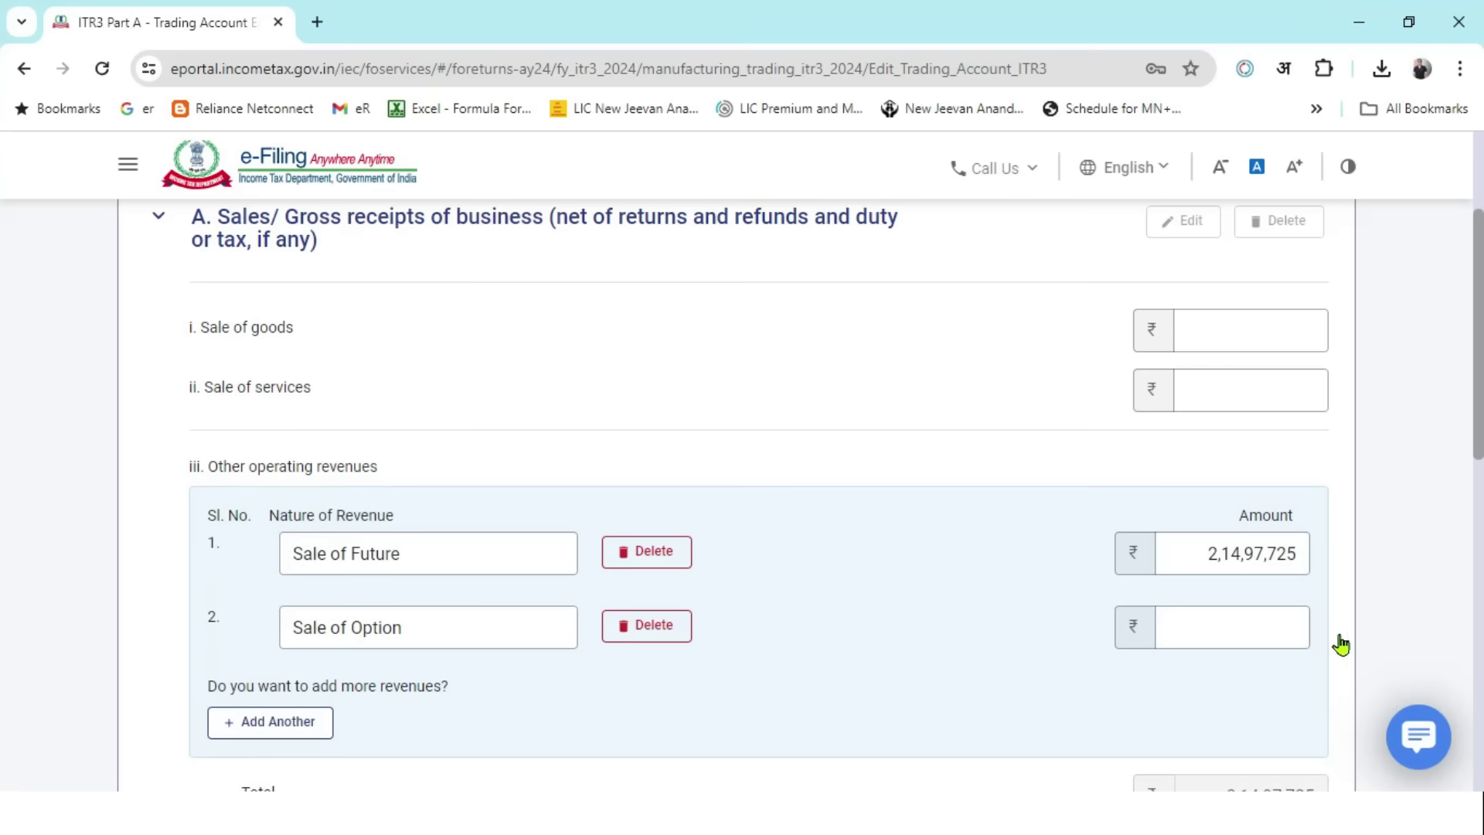
pyautogui.click(1251, 616)
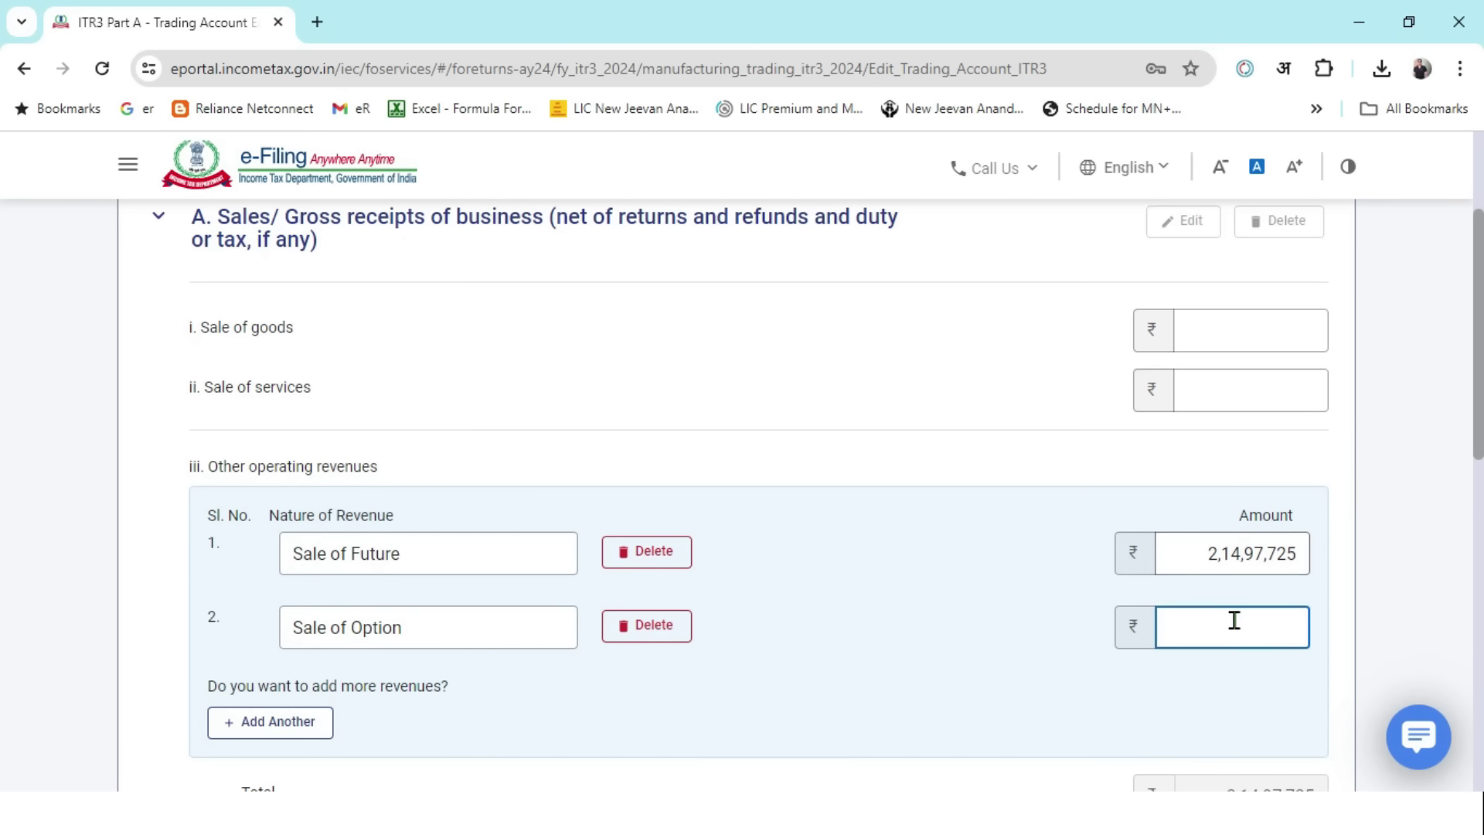
pyautogui.hotkey('alt', 'Tab')
pyautogui.click(762, 308)
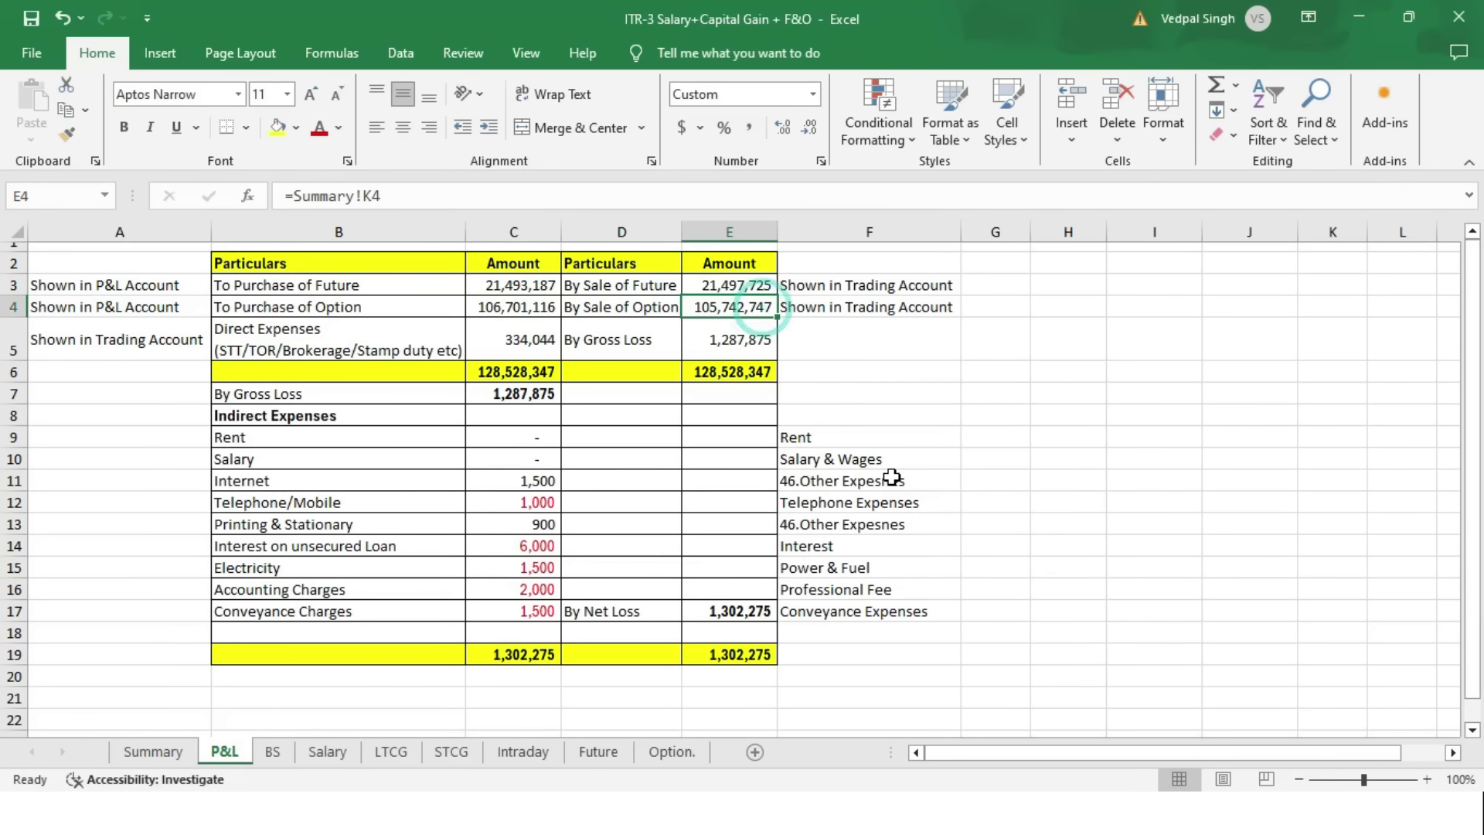
pyautogui.hotkey('alt', 'Tab')
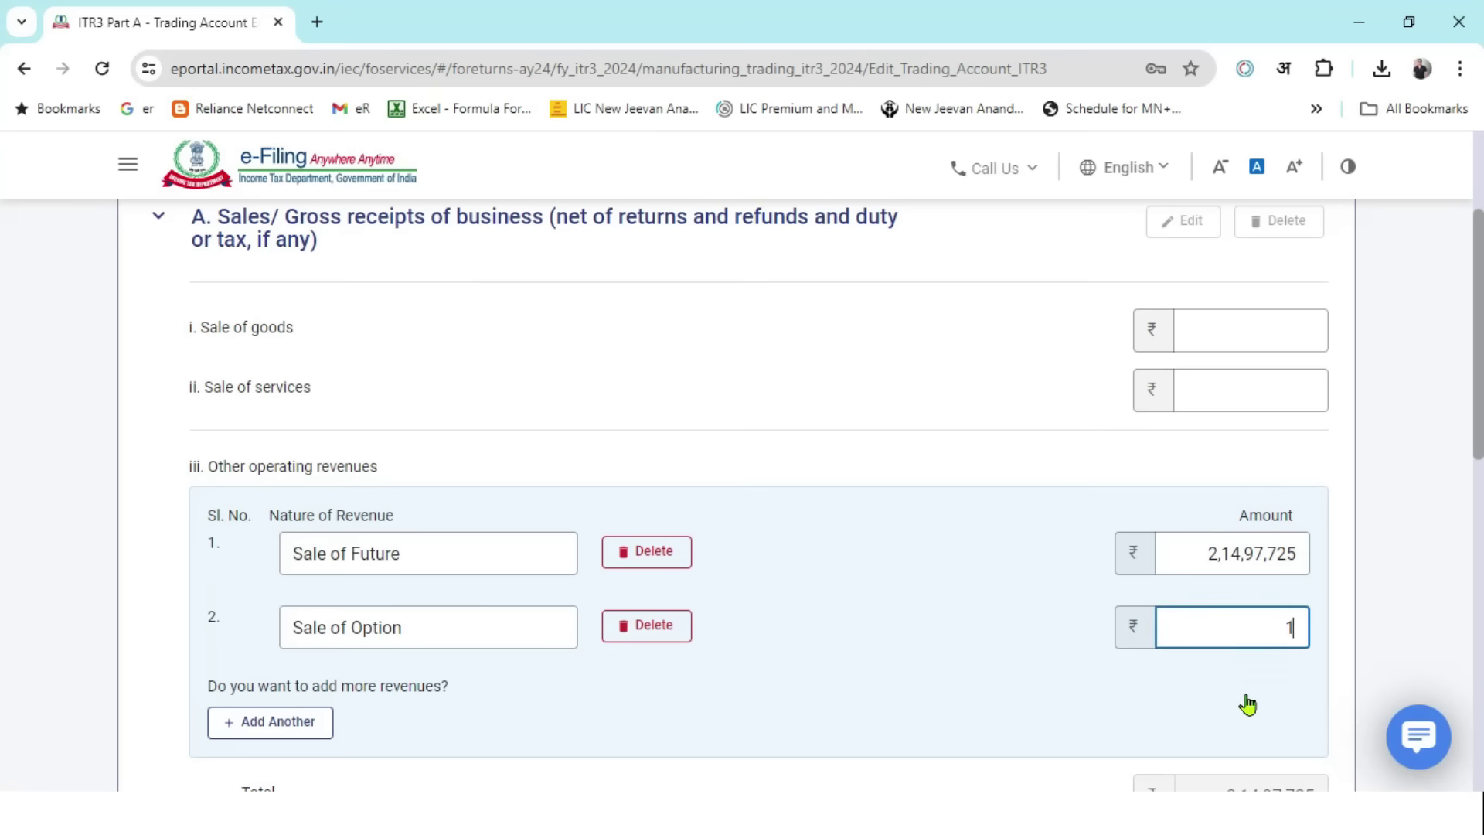
pyautogui.write('105742876')
pyautogui.click(1396, 599)
pyautogui.click(1277, 666)
# - Recheck the option sales on the Excel P&L sheet and correct the portal's Sale of Option amount to 105742747
pyautogui.hotkey('alt', 'Tab')
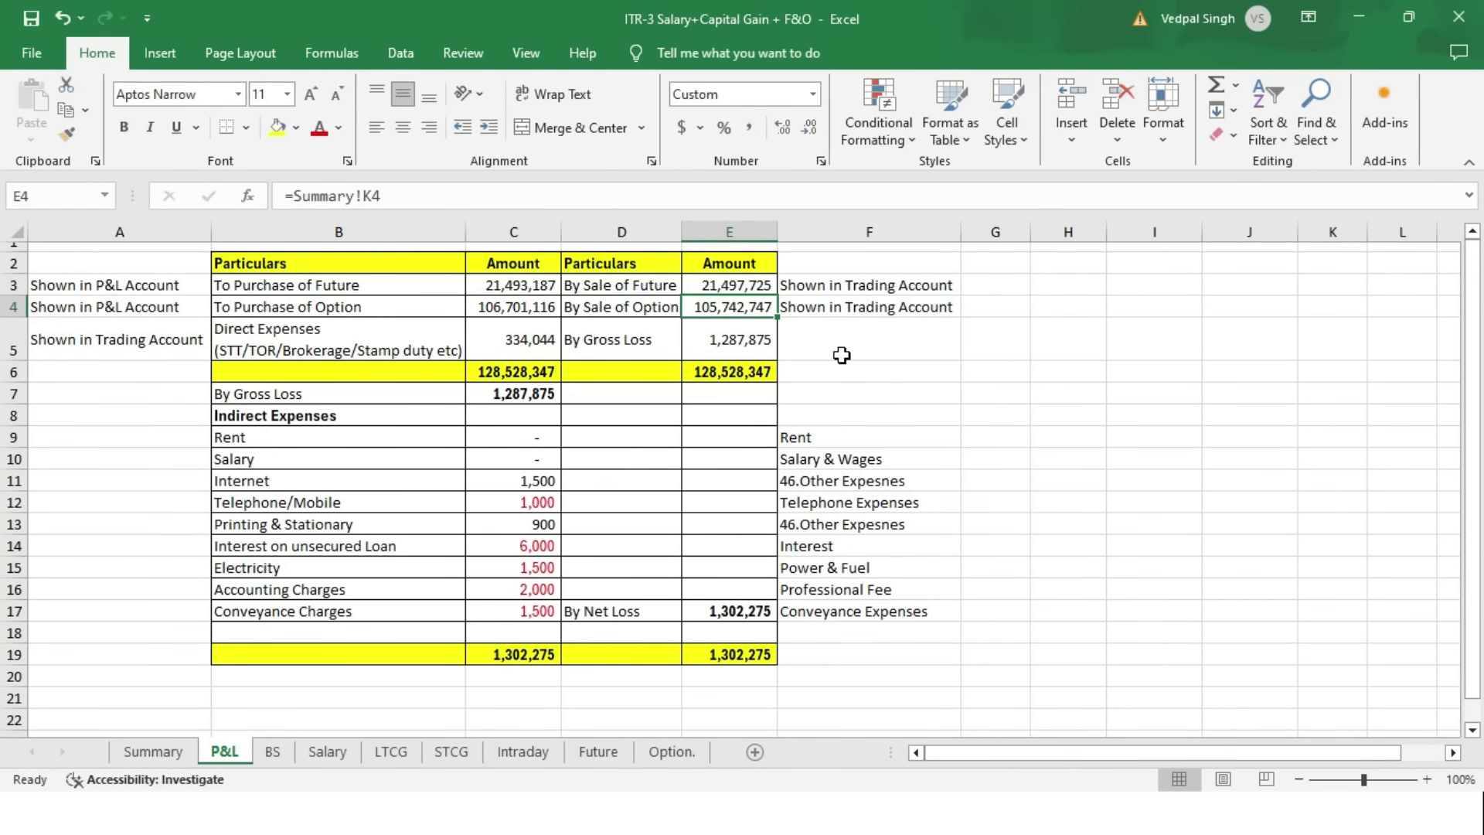
pyautogui.hotkey('alt', 'Tab')
pyautogui.click(1301, 624)
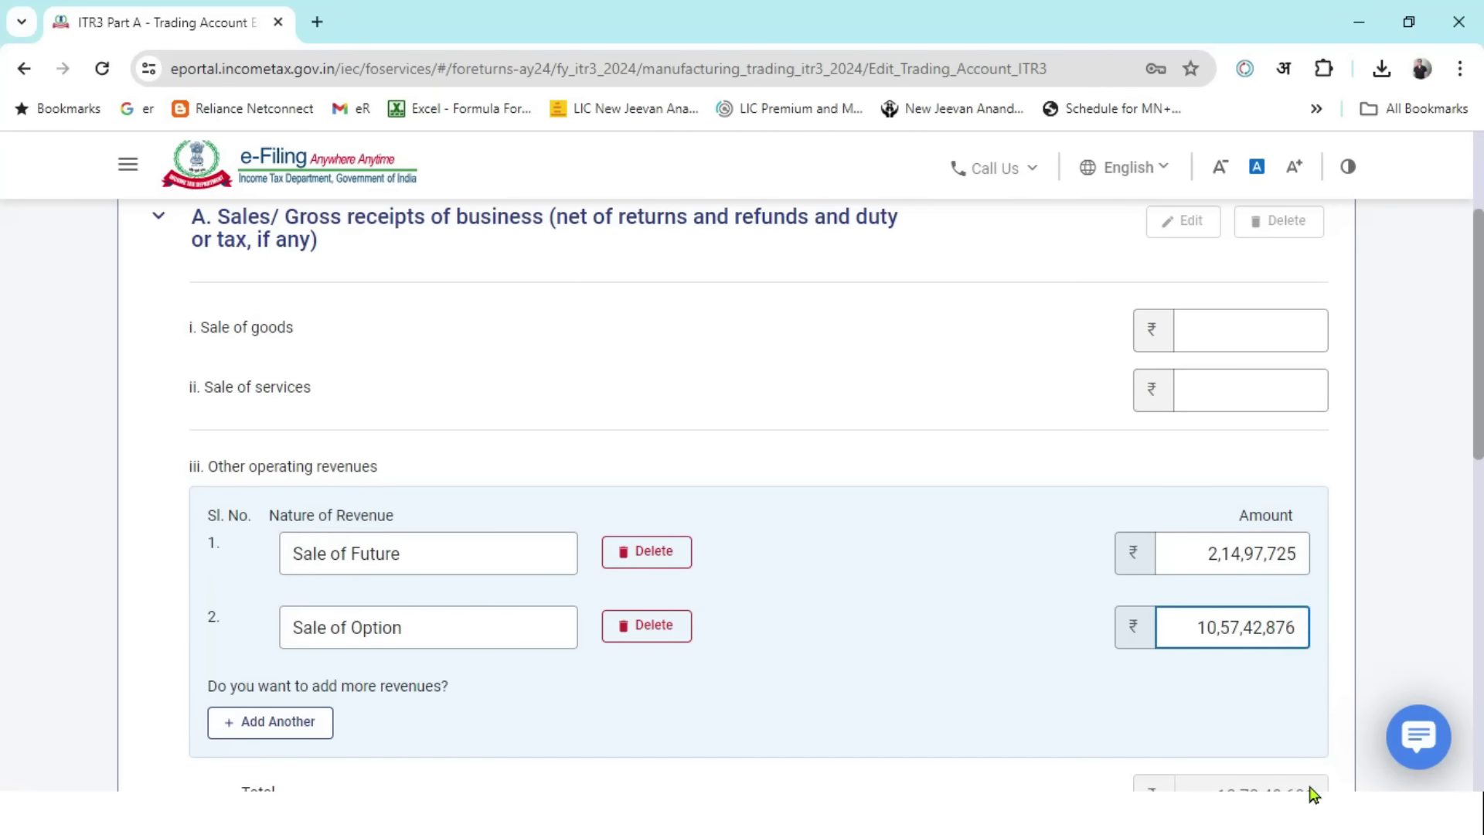
pyautogui.press('BackSpace')
pyautogui.press('BackSpace')
pyautogui.press('BackSpace')
pyautogui.write('747')
pyautogui.click(1414, 610)
# - Compare the Sale of Future and Sale of Option entries with the tax audit limit on the Excel Summary sheet, ending on the portal
pyautogui.scroll(-1, 1368, 443)
pyautogui.click(522, 448)
pyautogui.click(498, 446)
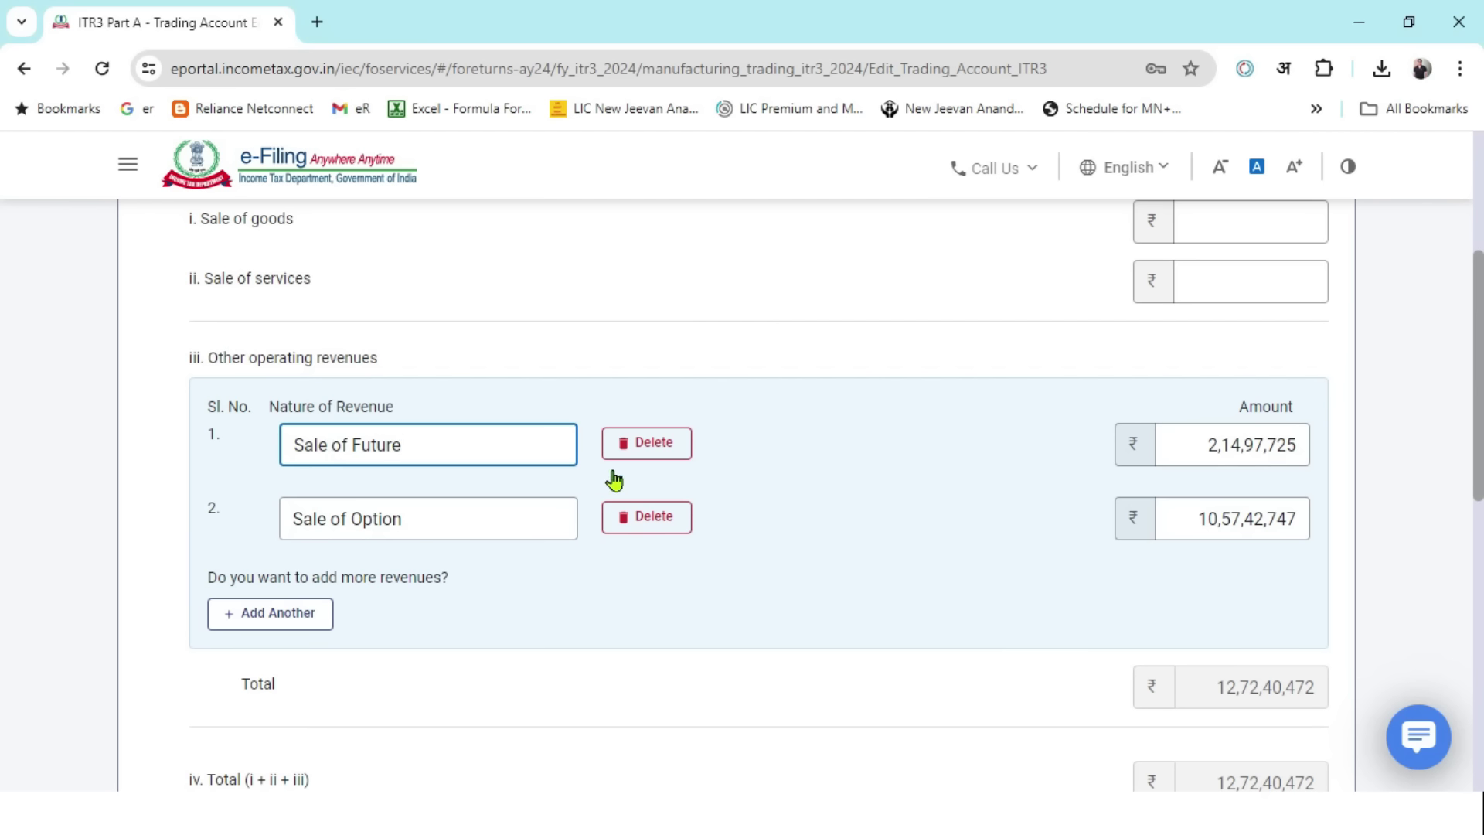
pyautogui.click(1418, 476)
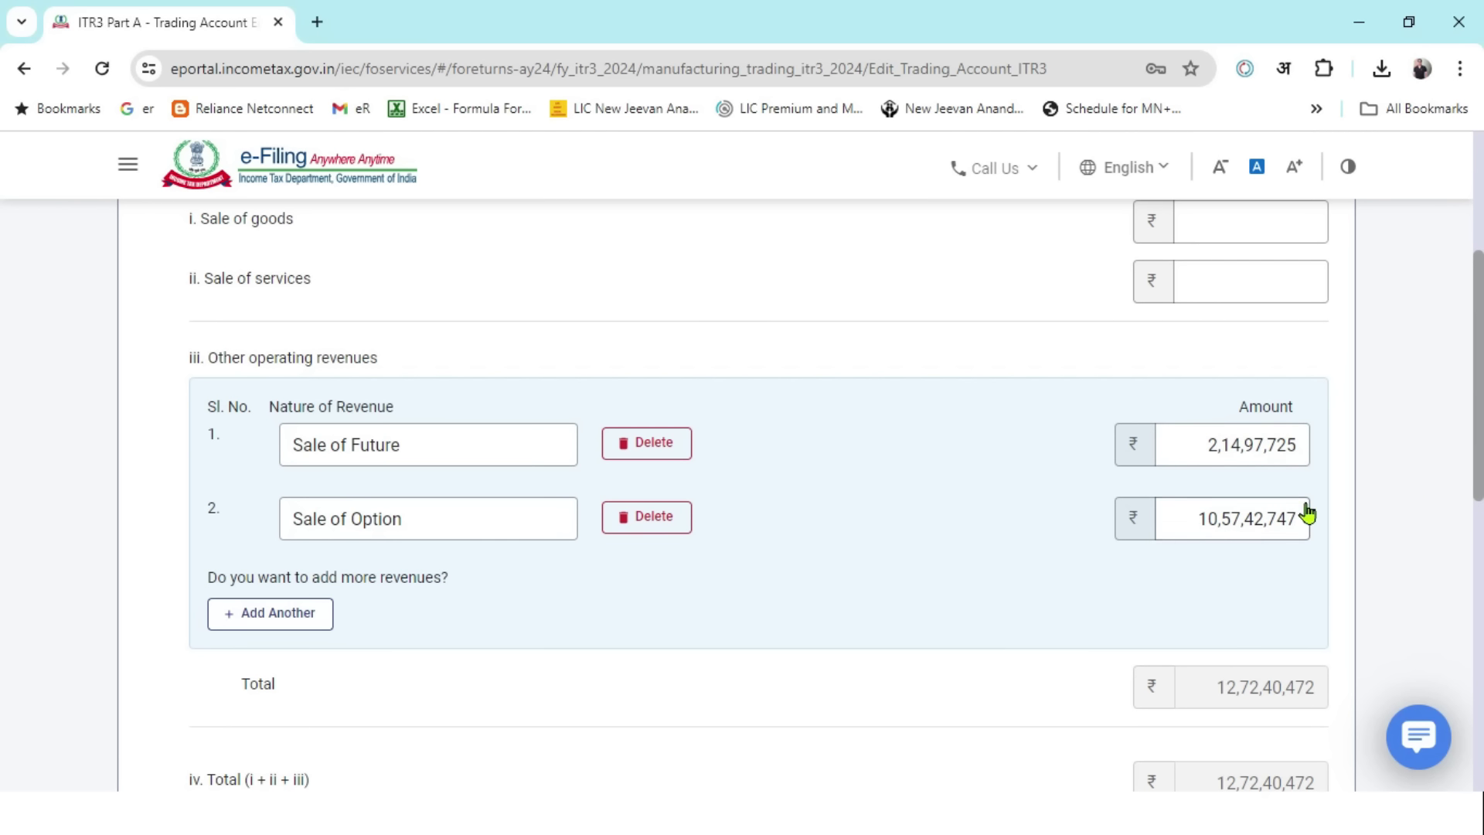
pyautogui.moveTo(1200, 519); pyautogui.dragTo(1291, 530)
pyautogui.click(1240, 519)
pyautogui.hotkey('alt', 'Tab')
pyautogui.click(152, 751)
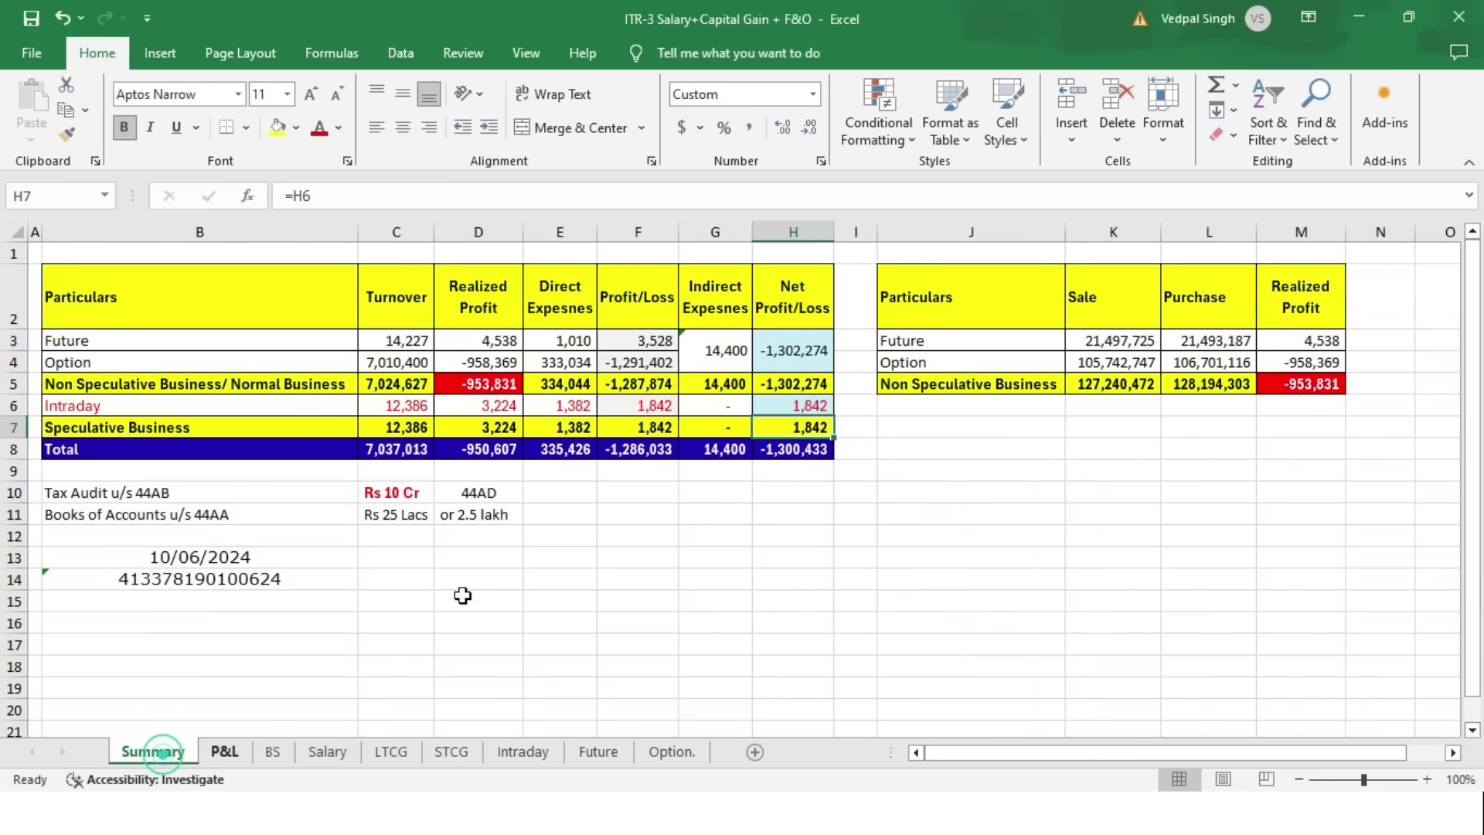
pyautogui.click(409, 496)
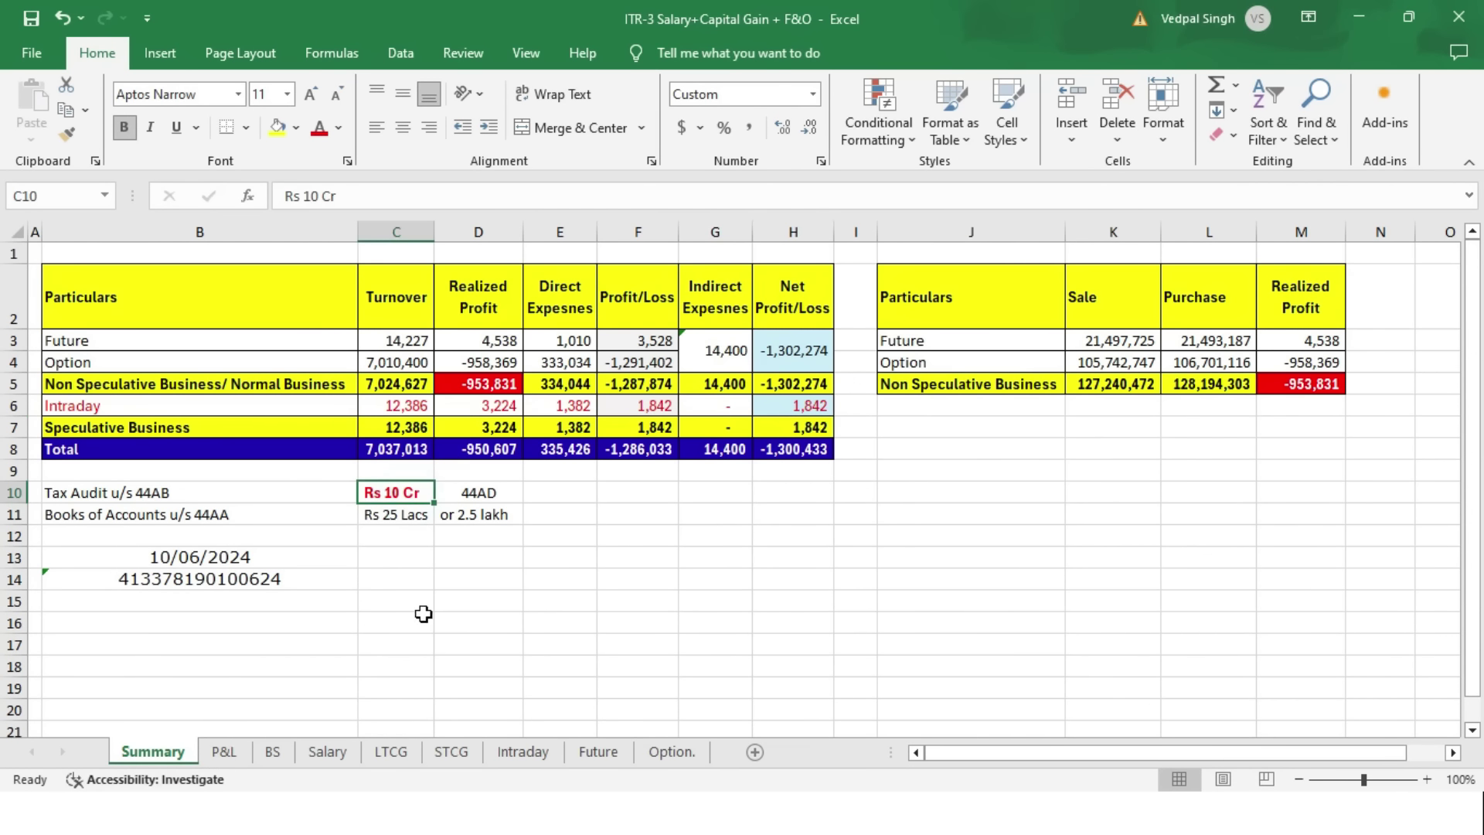
pyautogui.hotkey('alt', 'Tab')
pyautogui.moveTo(1208, 444); pyautogui.dragTo(1296, 448)
pyautogui.click(1407, 549)
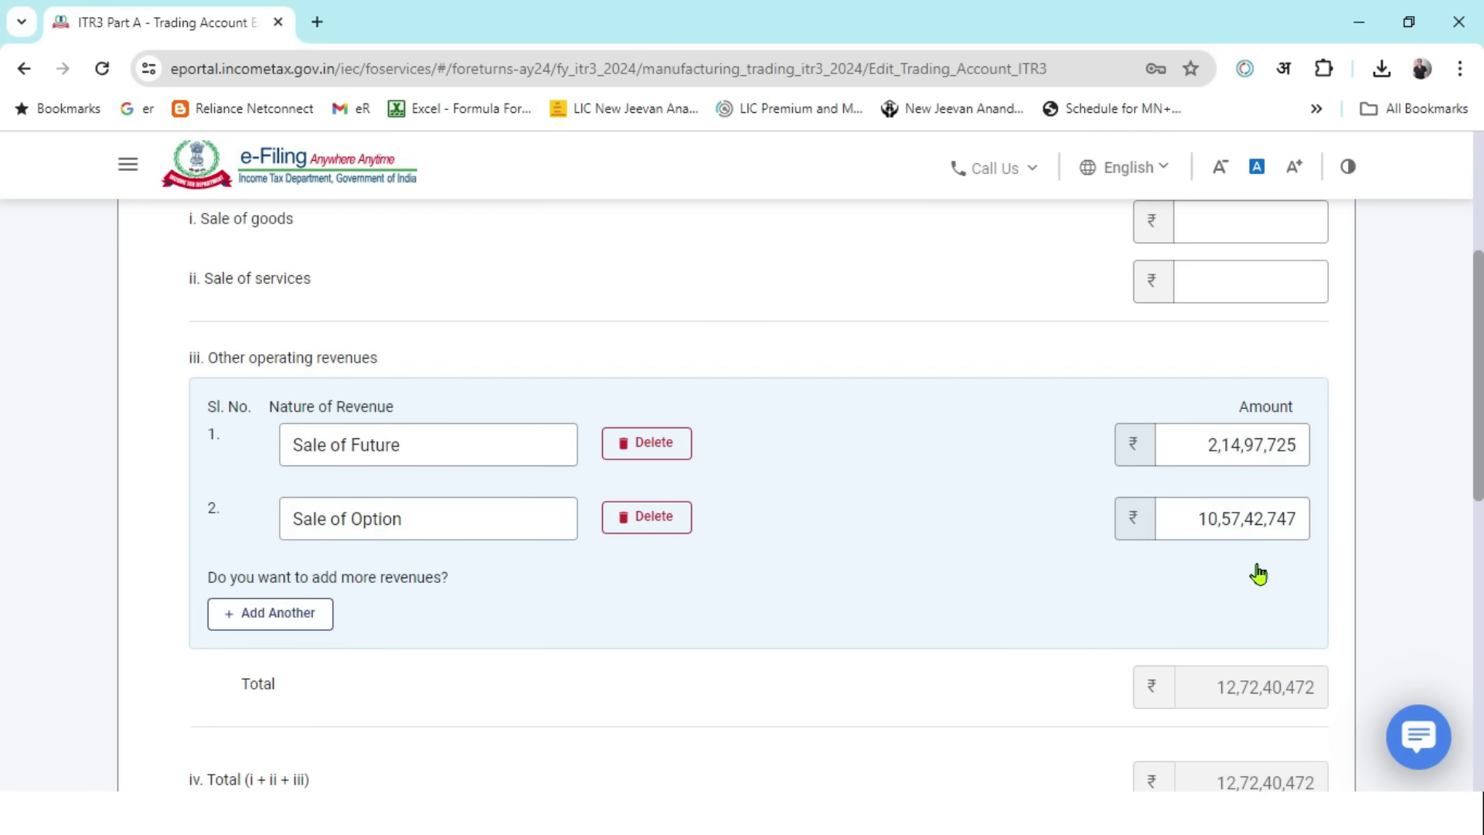
# - Examine the Total PL and Turn Over columns on the Excel Intraday sheet, reopen the P&L sheet, and return to the portal
pyautogui.hotkey('alt', 'Tab')
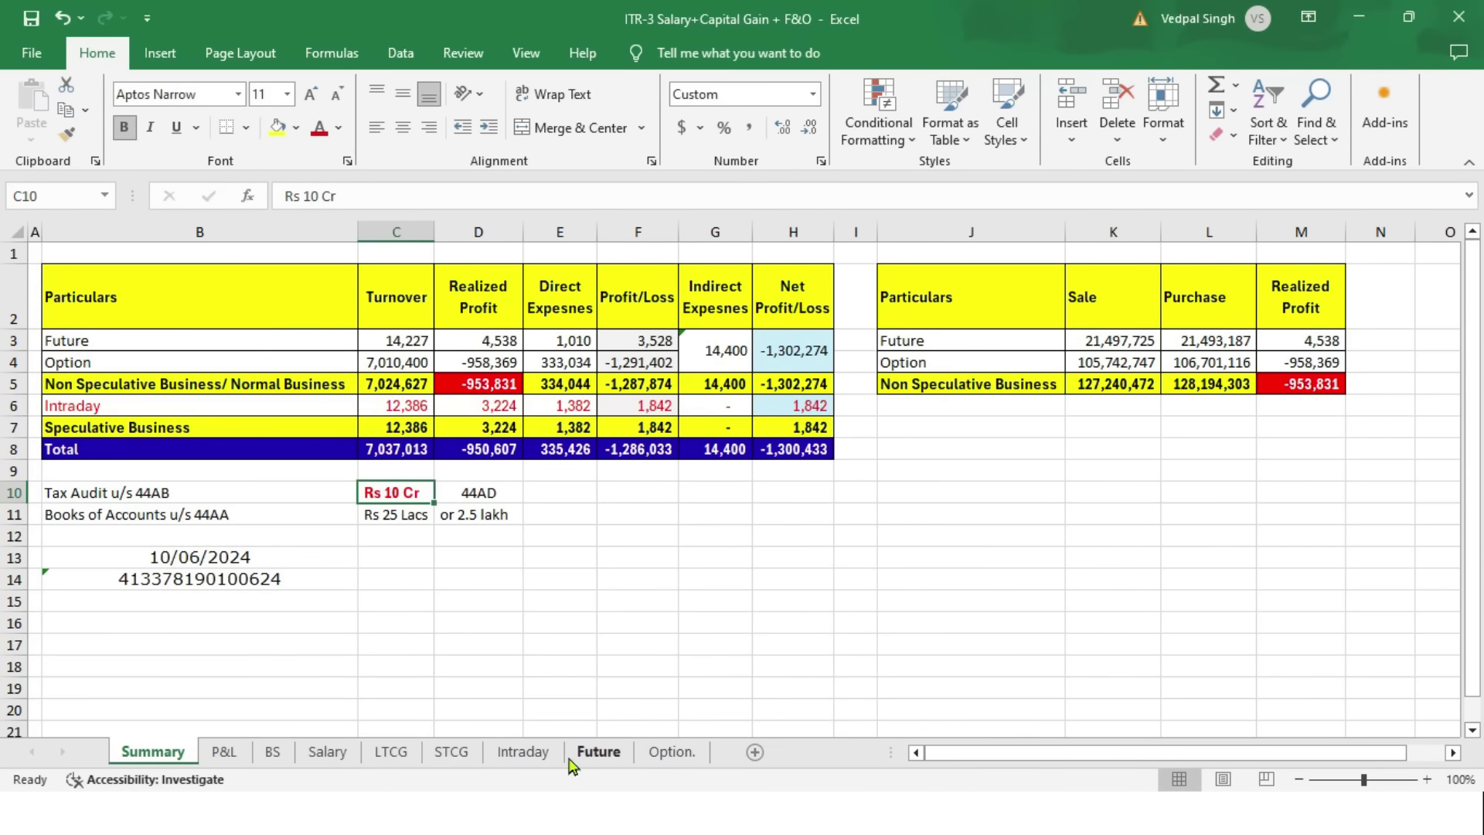
pyautogui.click(517, 753)
pyautogui.moveTo(1067, 494); pyautogui.dragTo(1078, 688)
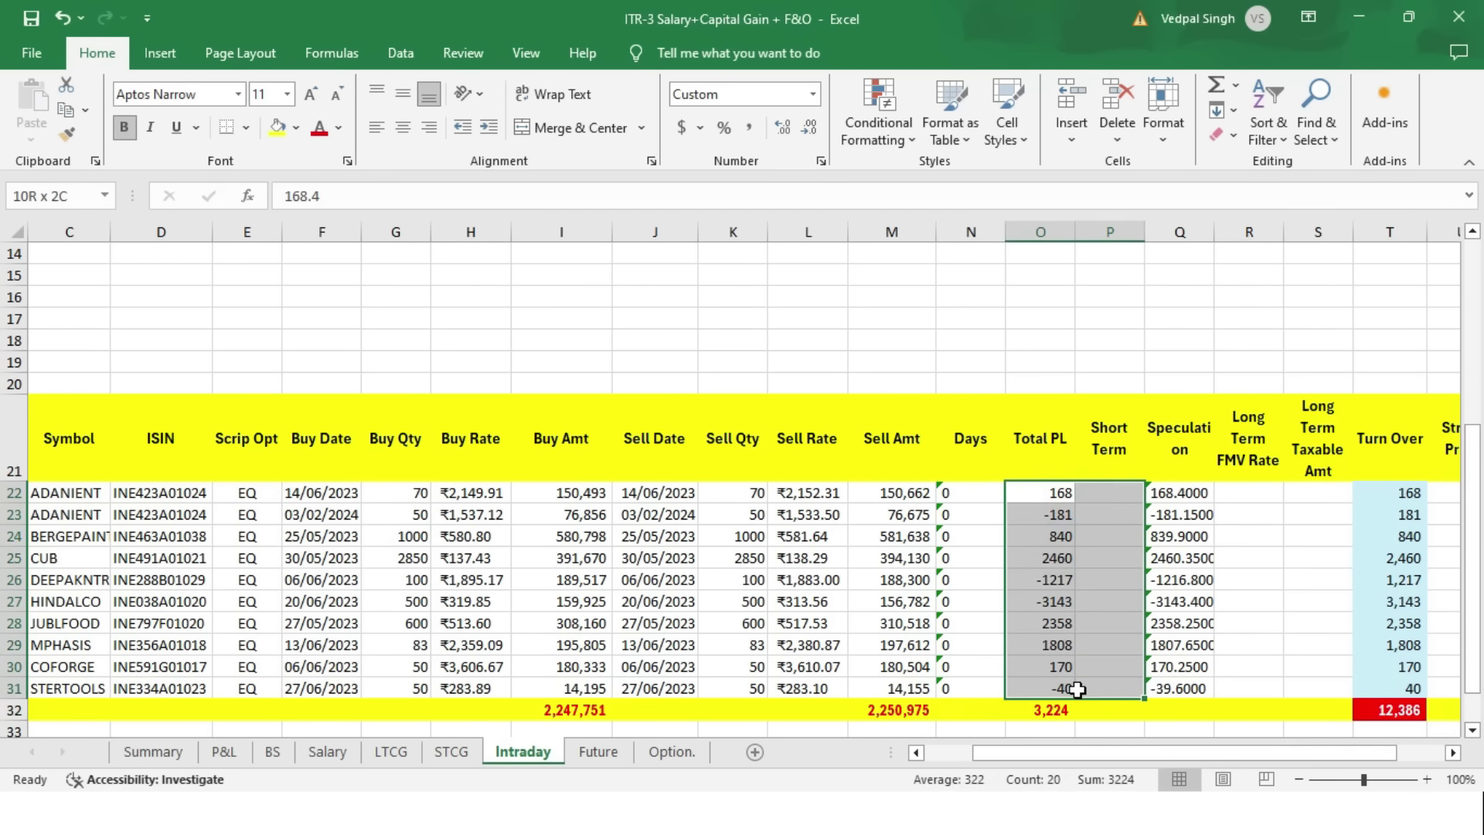
pyautogui.click(1066, 514)
pyautogui.click(1407, 495)
pyautogui.moveTo(1407, 494); pyautogui.dragTo(1391, 691)
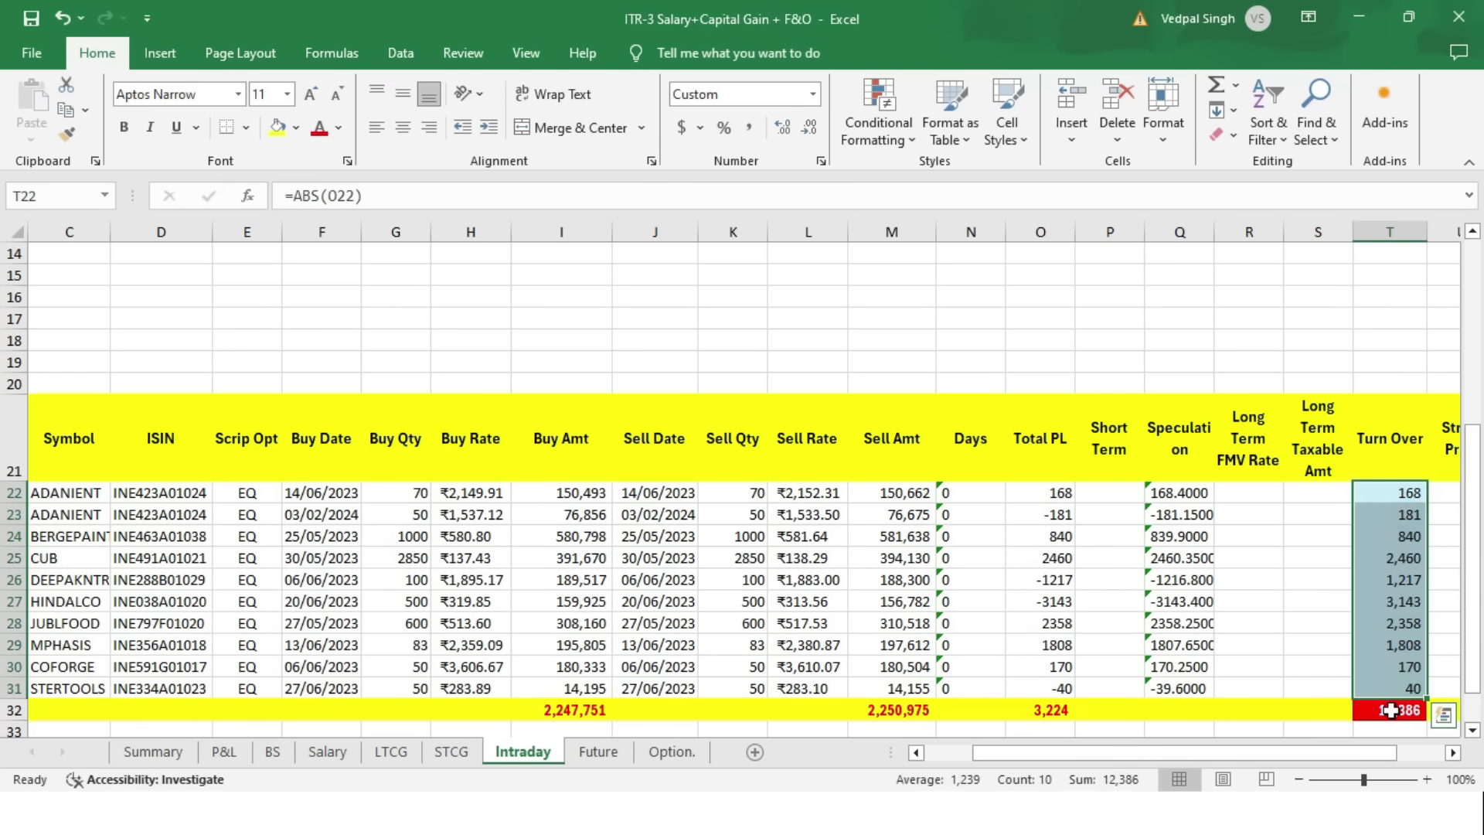
pyautogui.click(154, 751)
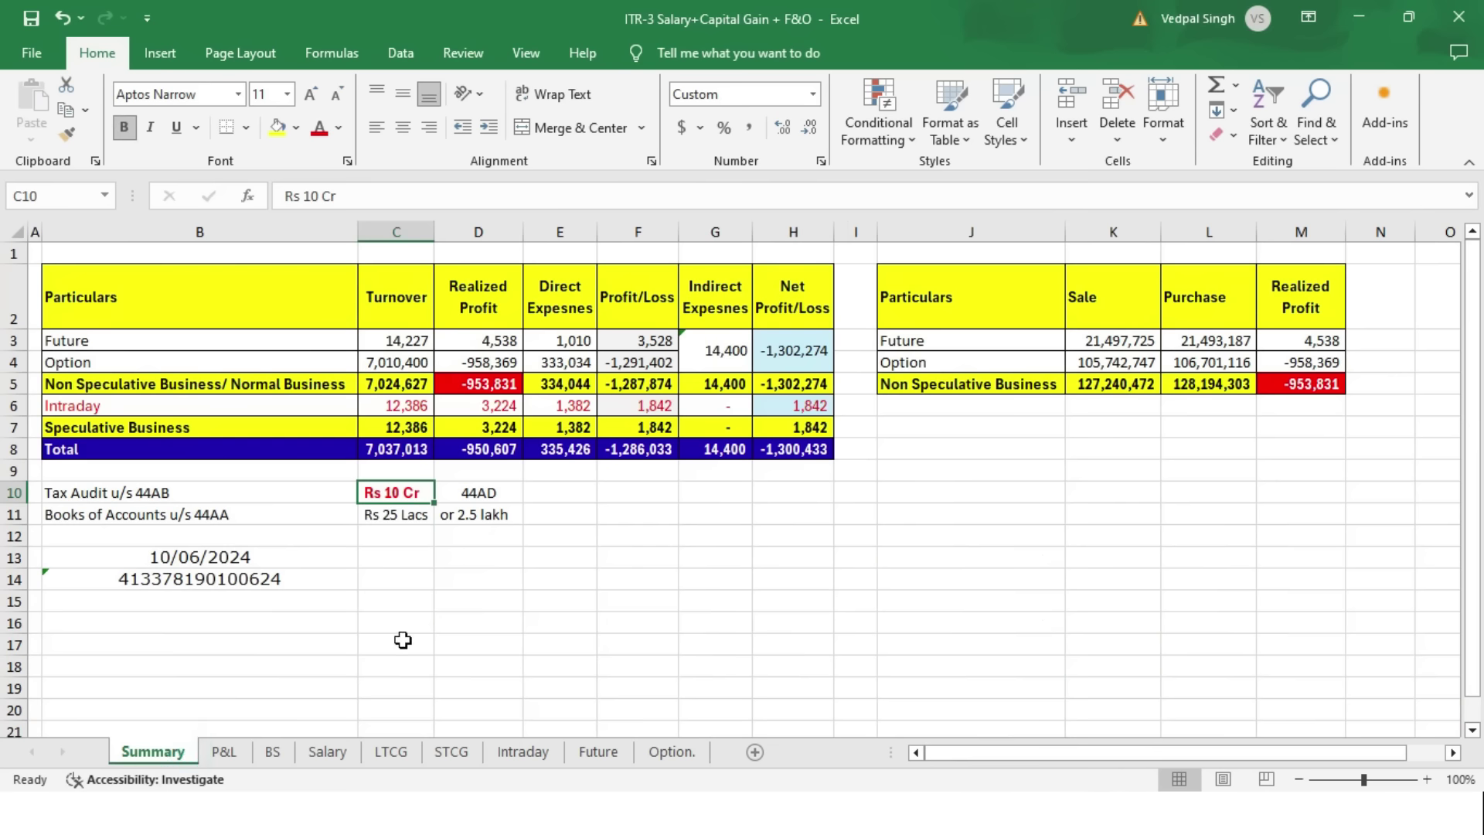
pyautogui.click(223, 751)
pyautogui.hotkey('alt', 'Tab')
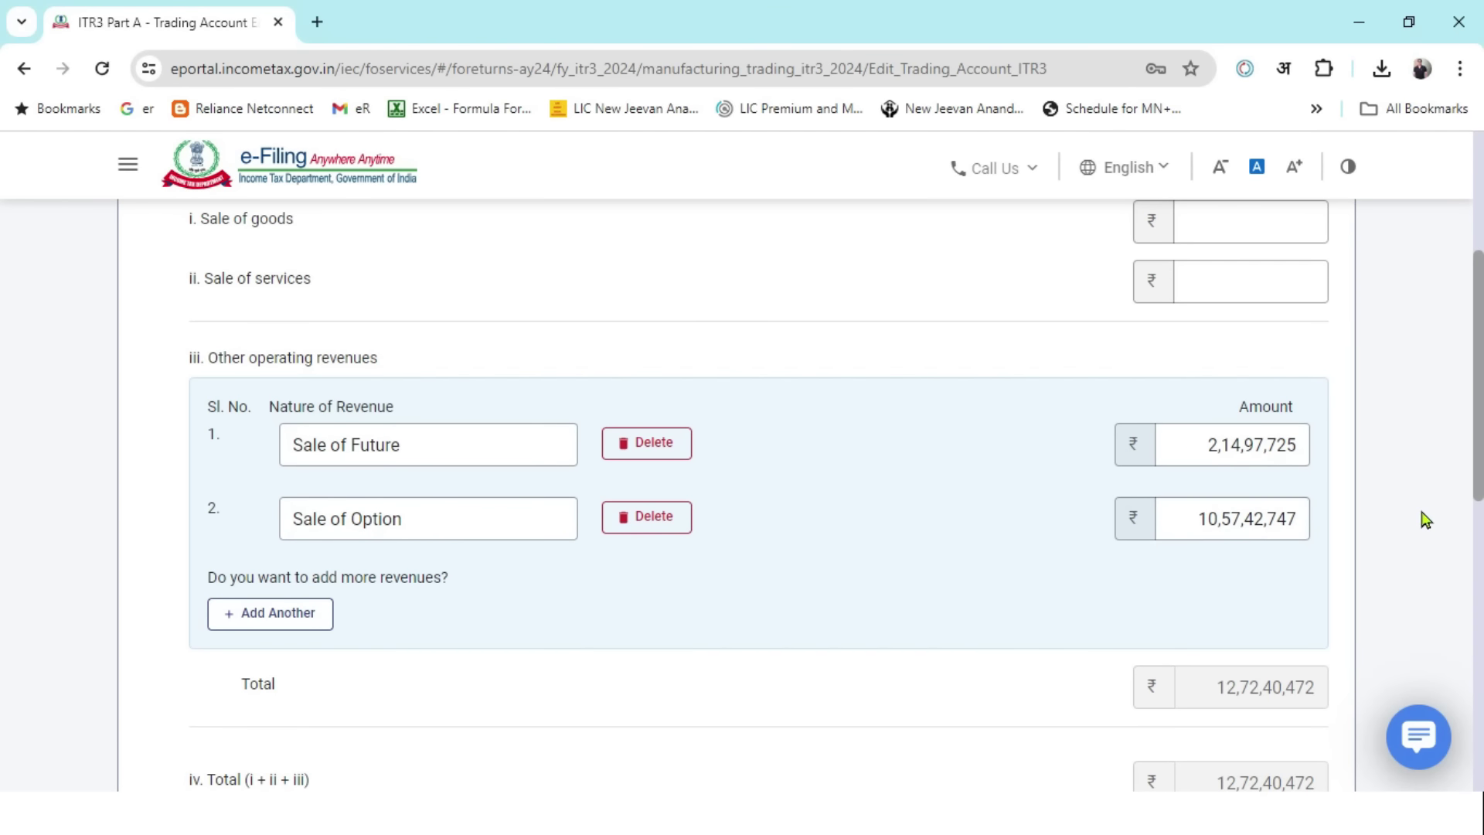
# - Select the future and option sales on the Excel P&L sheet and compare their sum with the portal's Other operating revenues total
pyautogui.hotkey('alt', 'Tab')
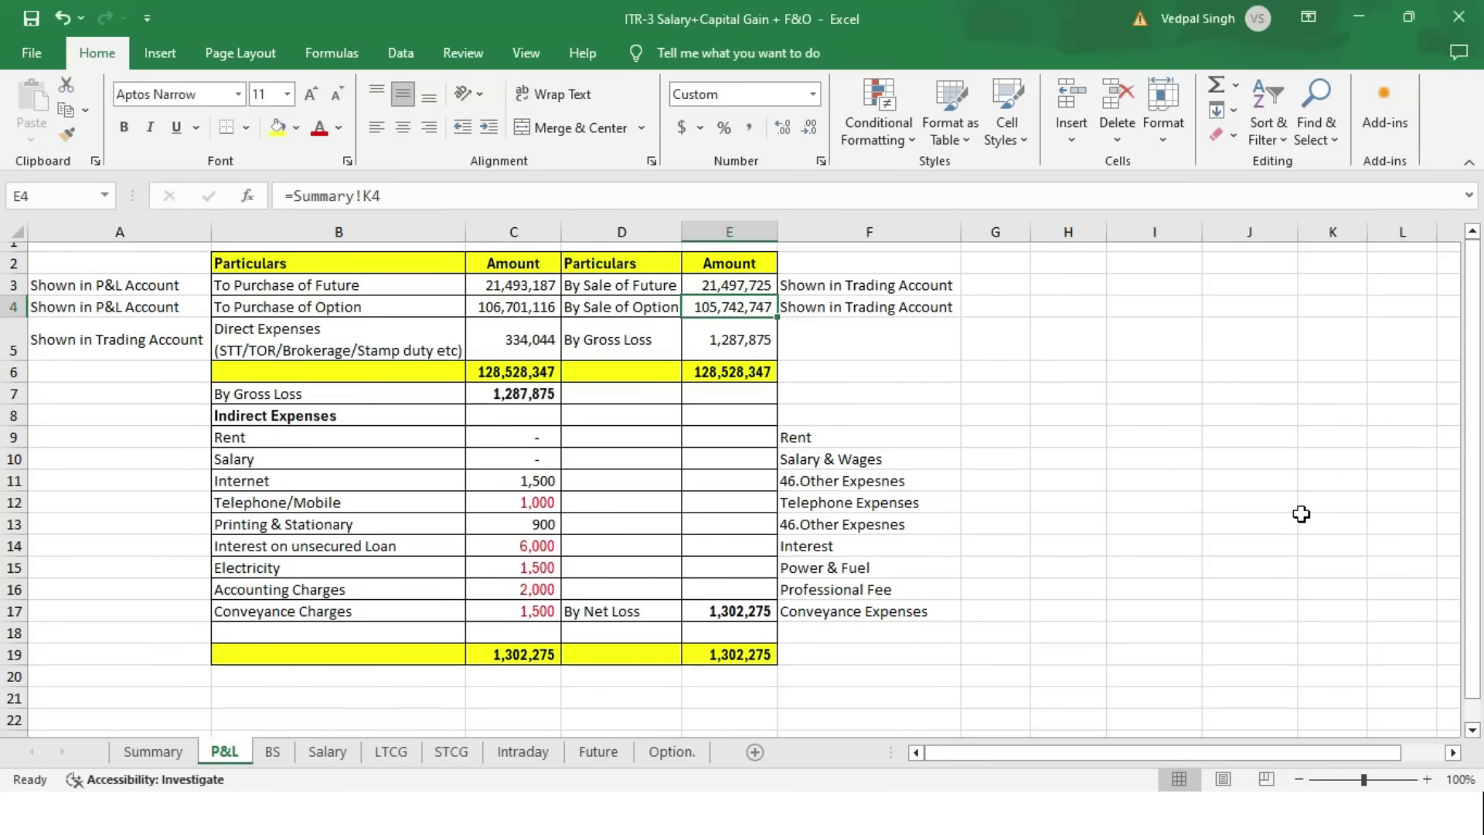
pyautogui.moveTo(756, 311); pyautogui.dragTo(749, 286)
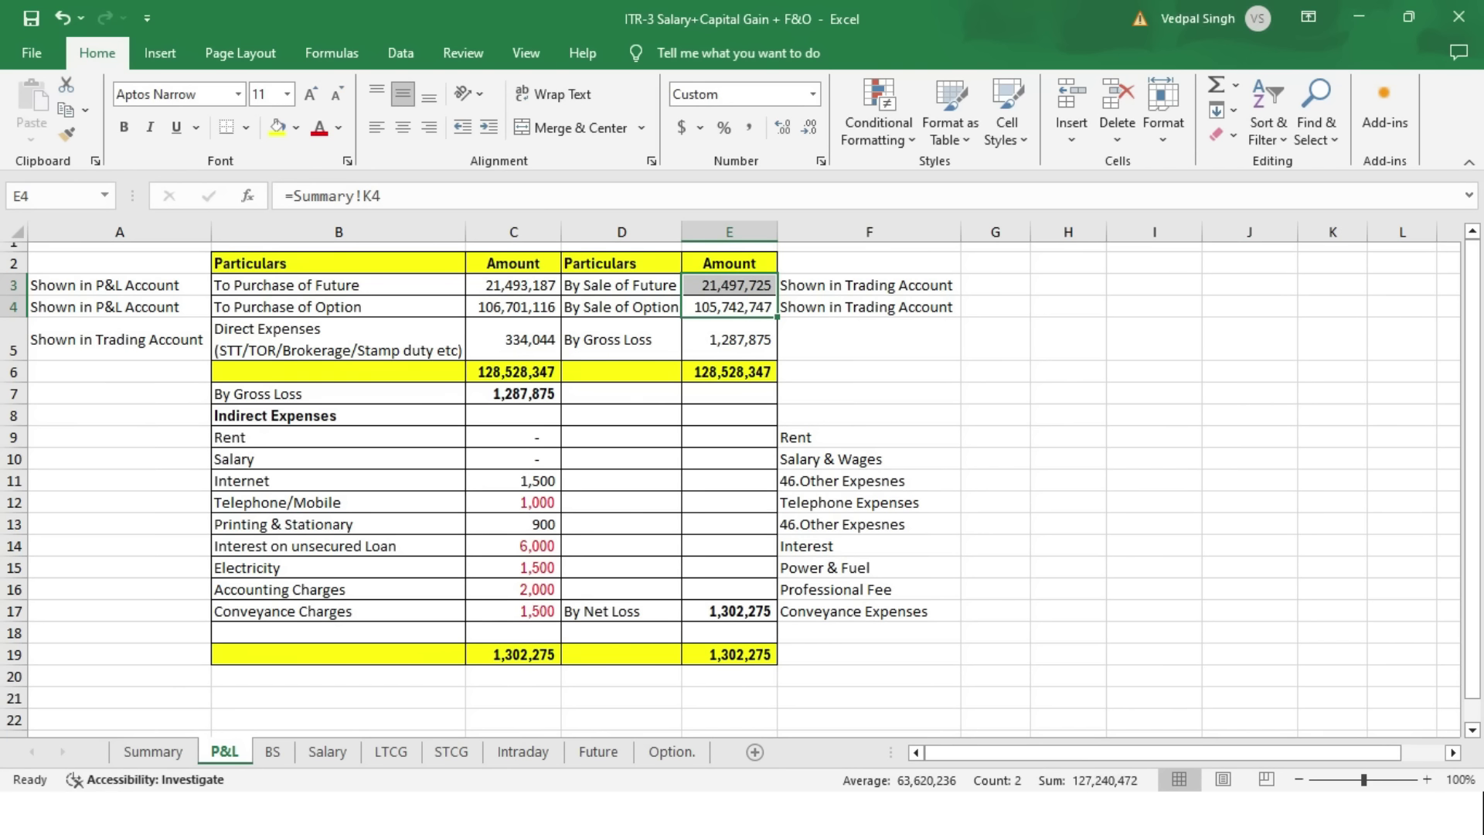
pyautogui.hotkey('alt', 'Tab')
pyautogui.scroll(-2, 1291, 686)
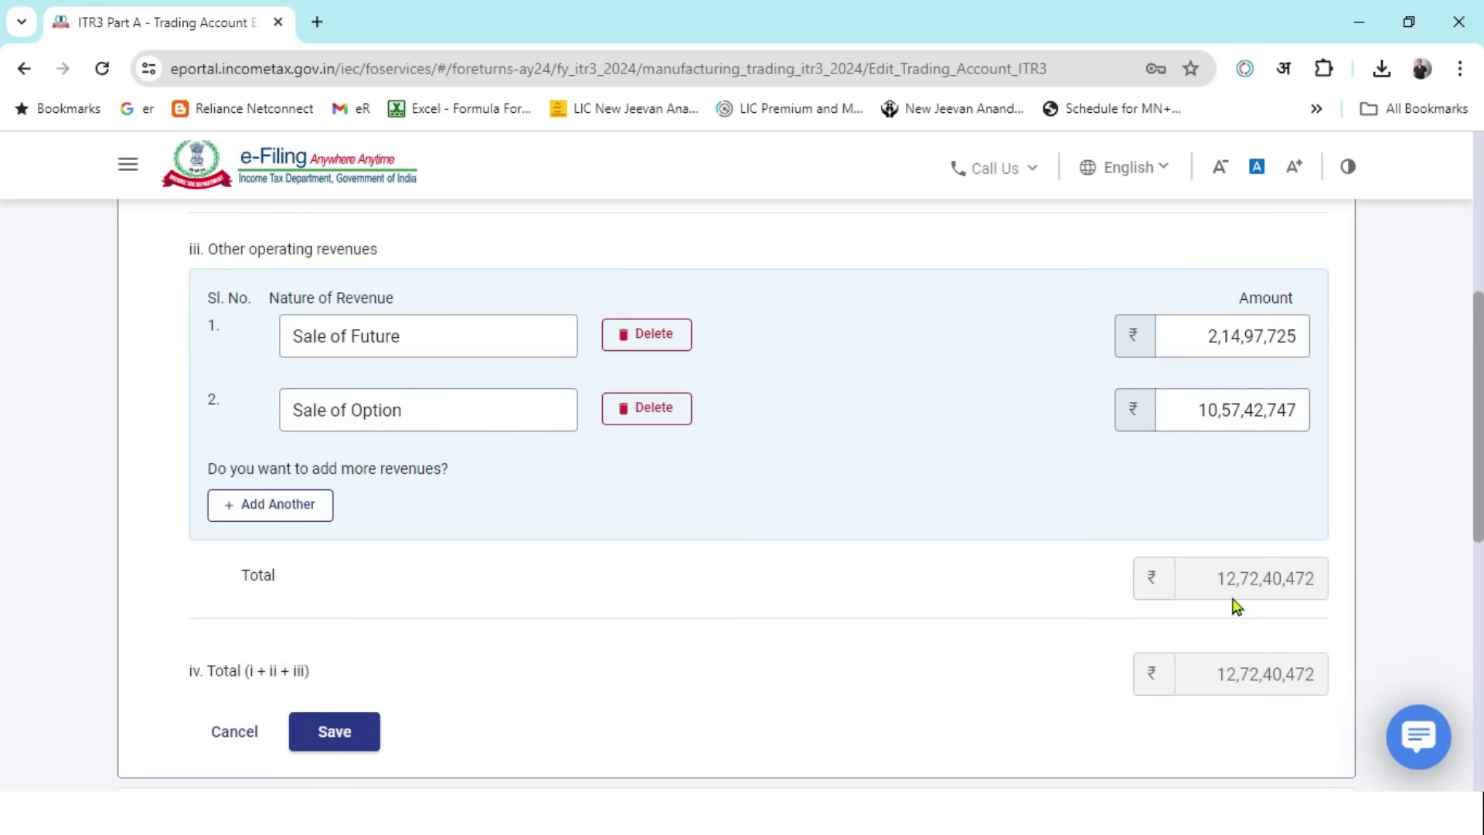
pyautogui.hotkey('alt', 'Tab')
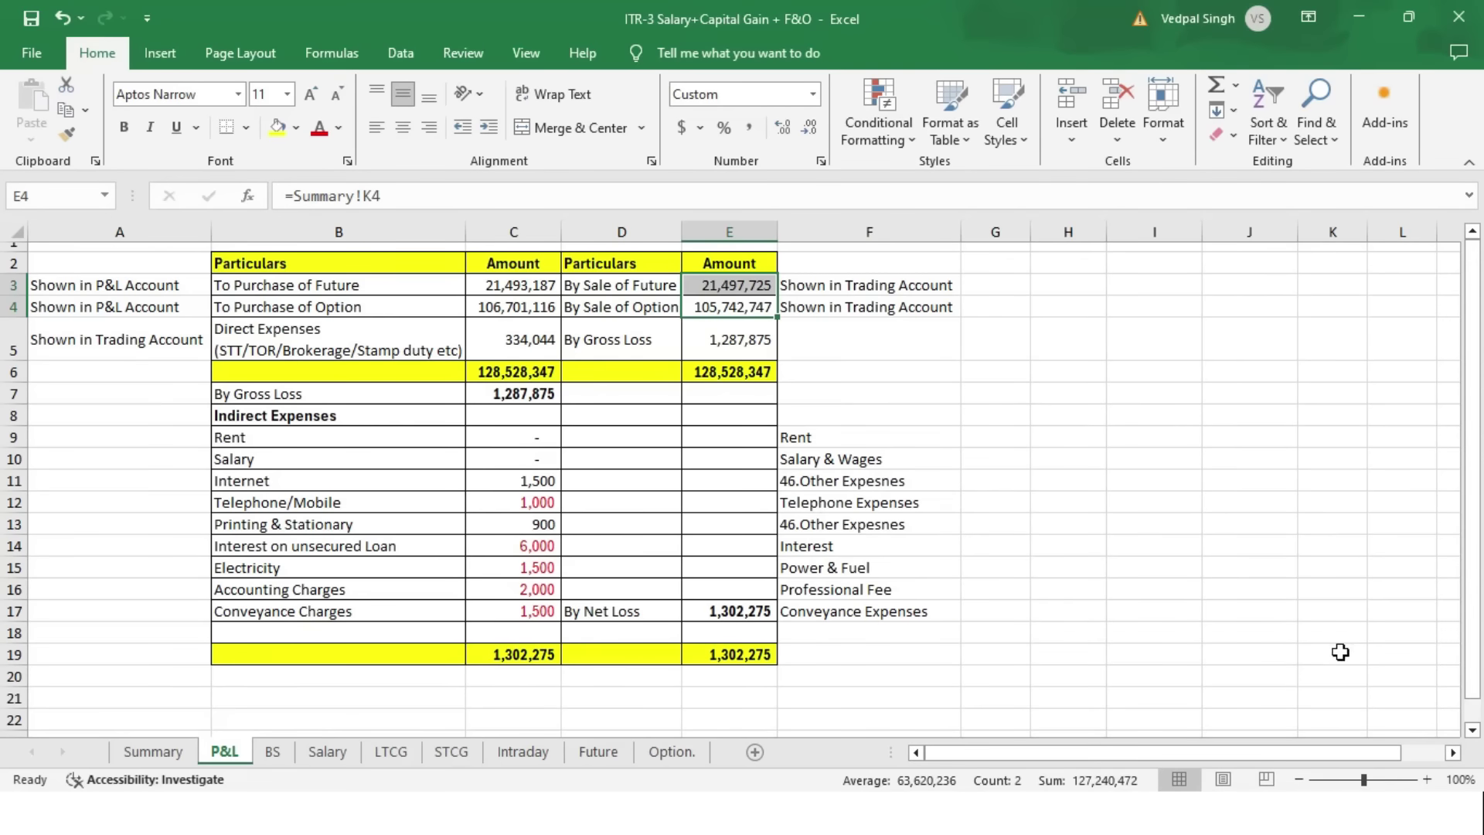
pyautogui.hotkey('alt', 'Tab')
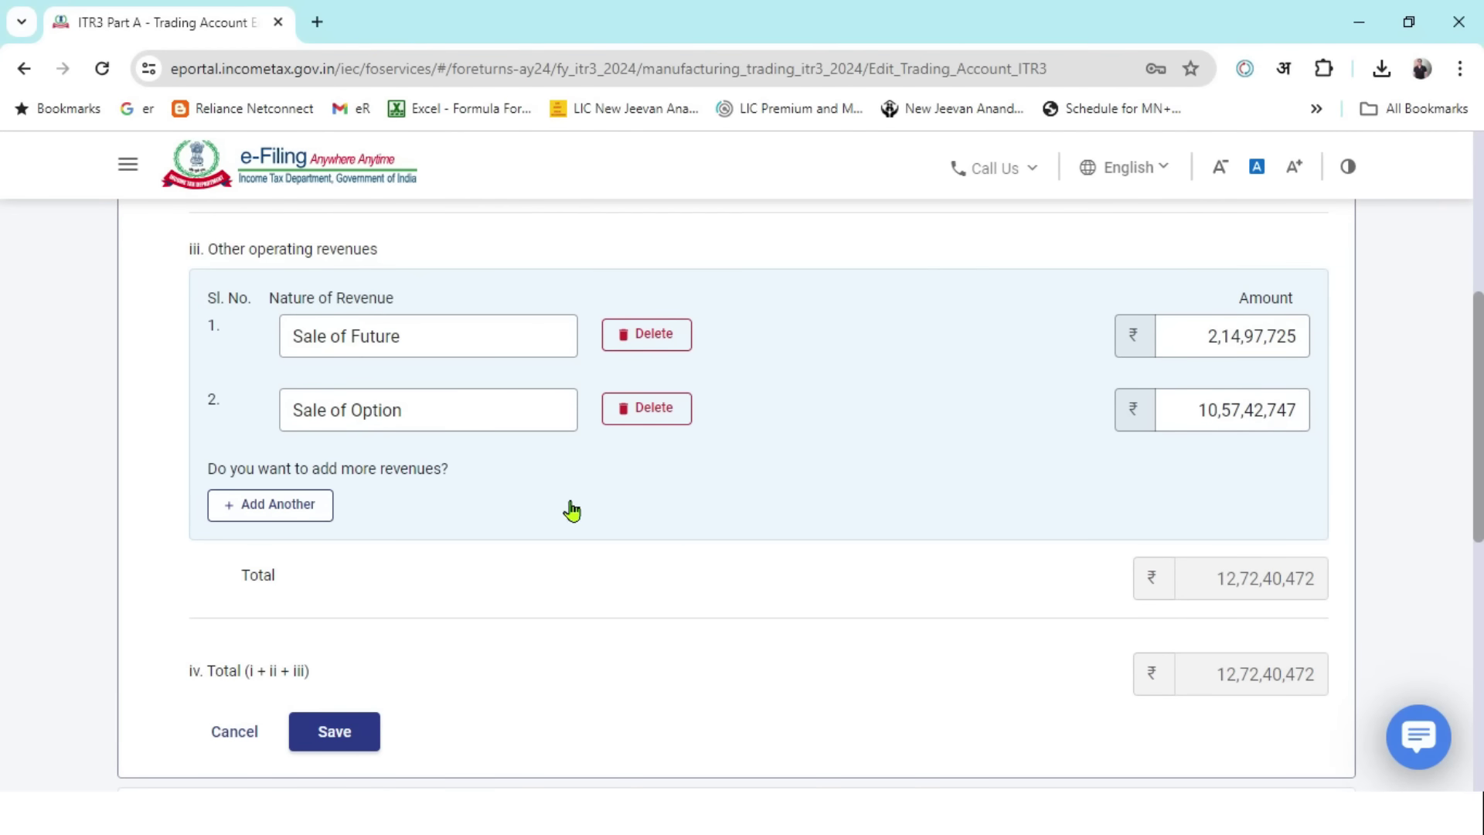
# - Save section A, Sales/Gross receipts of business, and confirm the Revenue from operations details
pyautogui.click(340, 736)
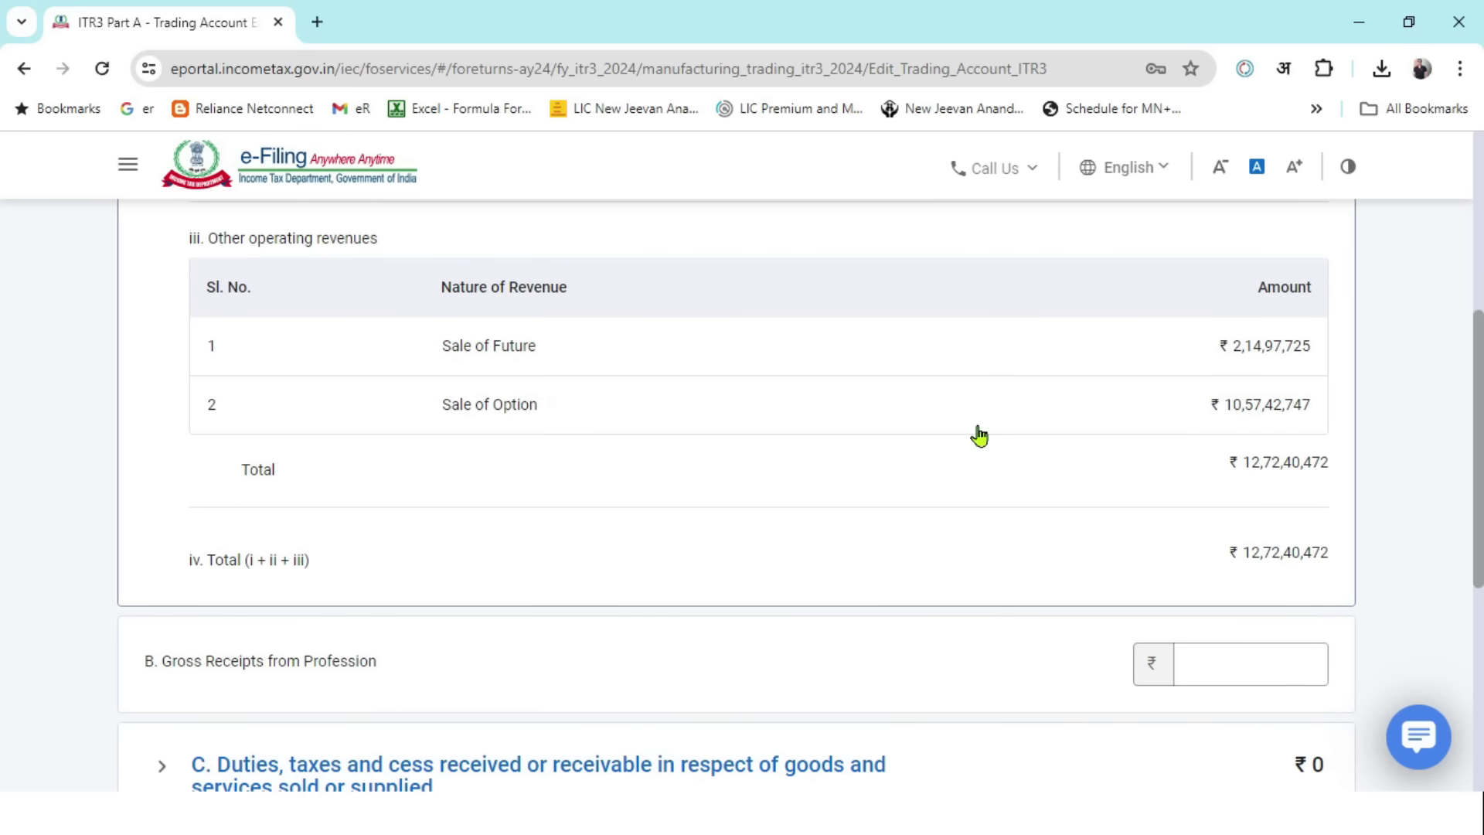
pyautogui.scroll(-1, 1027, 444)
pyautogui.scroll(1, 1072, 452)
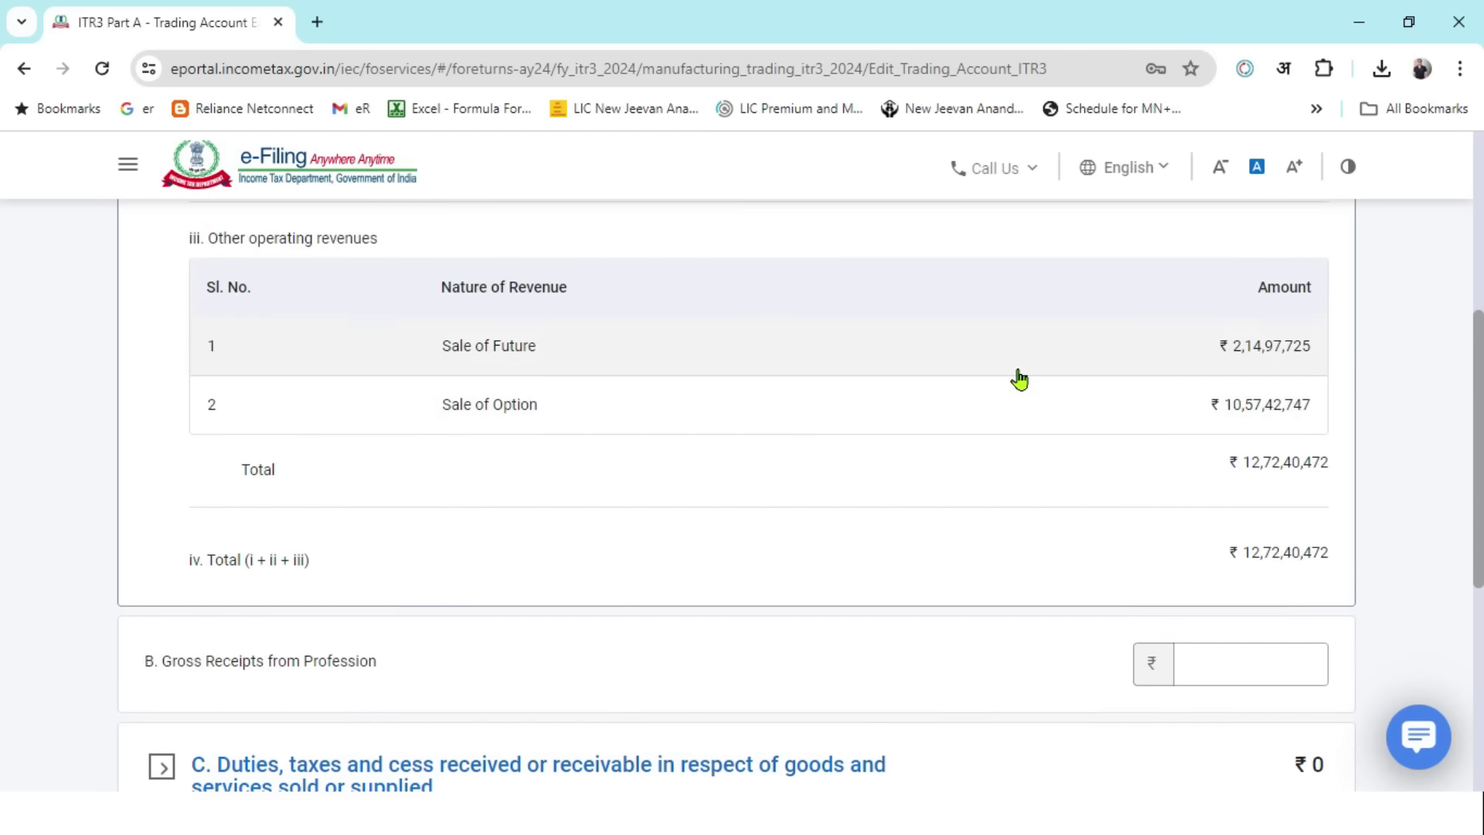
pyautogui.scroll(-2, 1017, 378)
pyautogui.click(1318, 766)
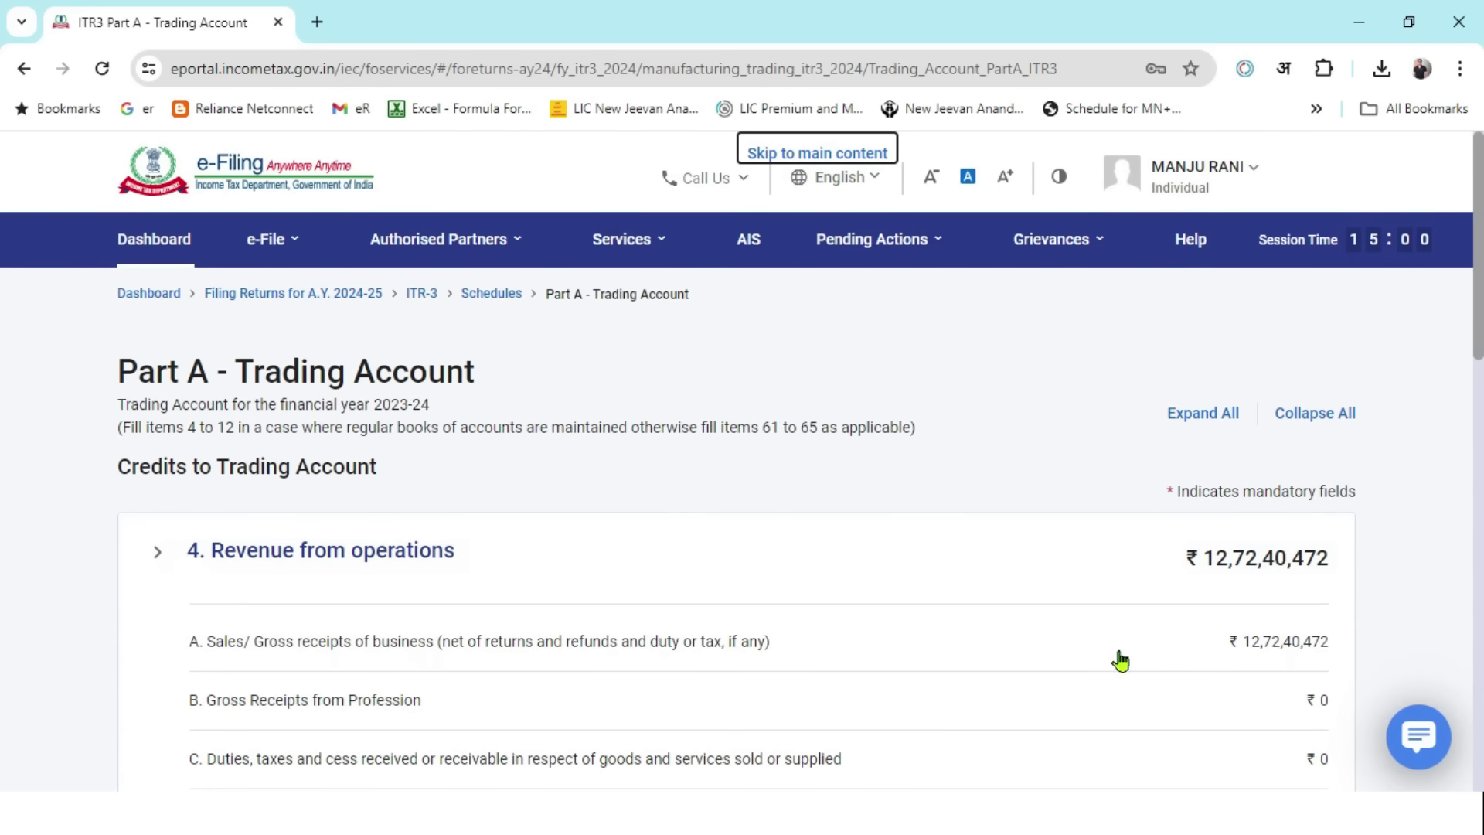
# - Review the credits to the Trading Account, then expand item 9, Direct Expenses, down to its Other direct expenses entry
pyautogui.scroll(-3, 848, 424)
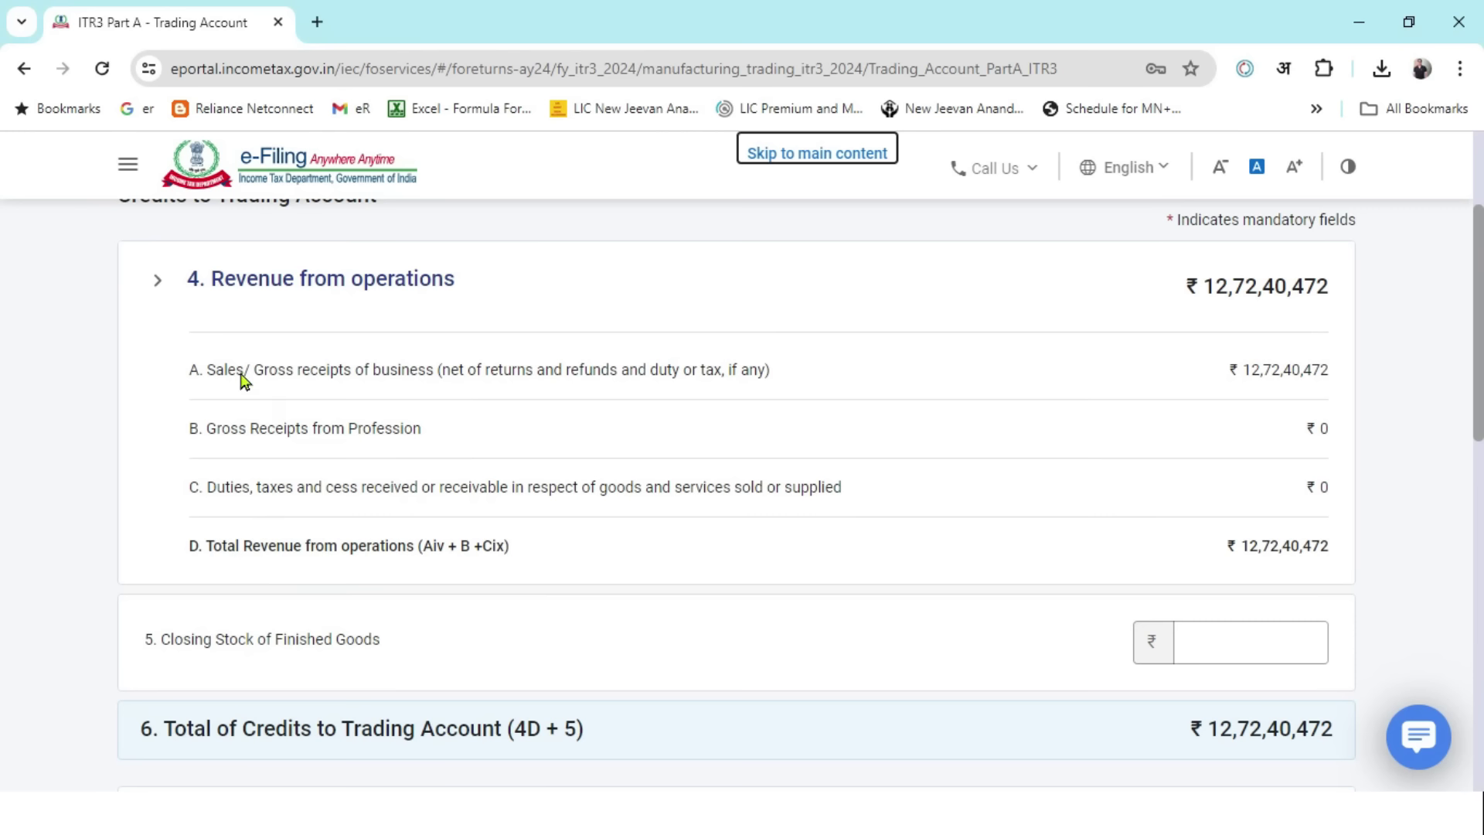
pyautogui.moveTo(242, 379); pyautogui.dragTo(971, 394)
pyautogui.click(1391, 386)
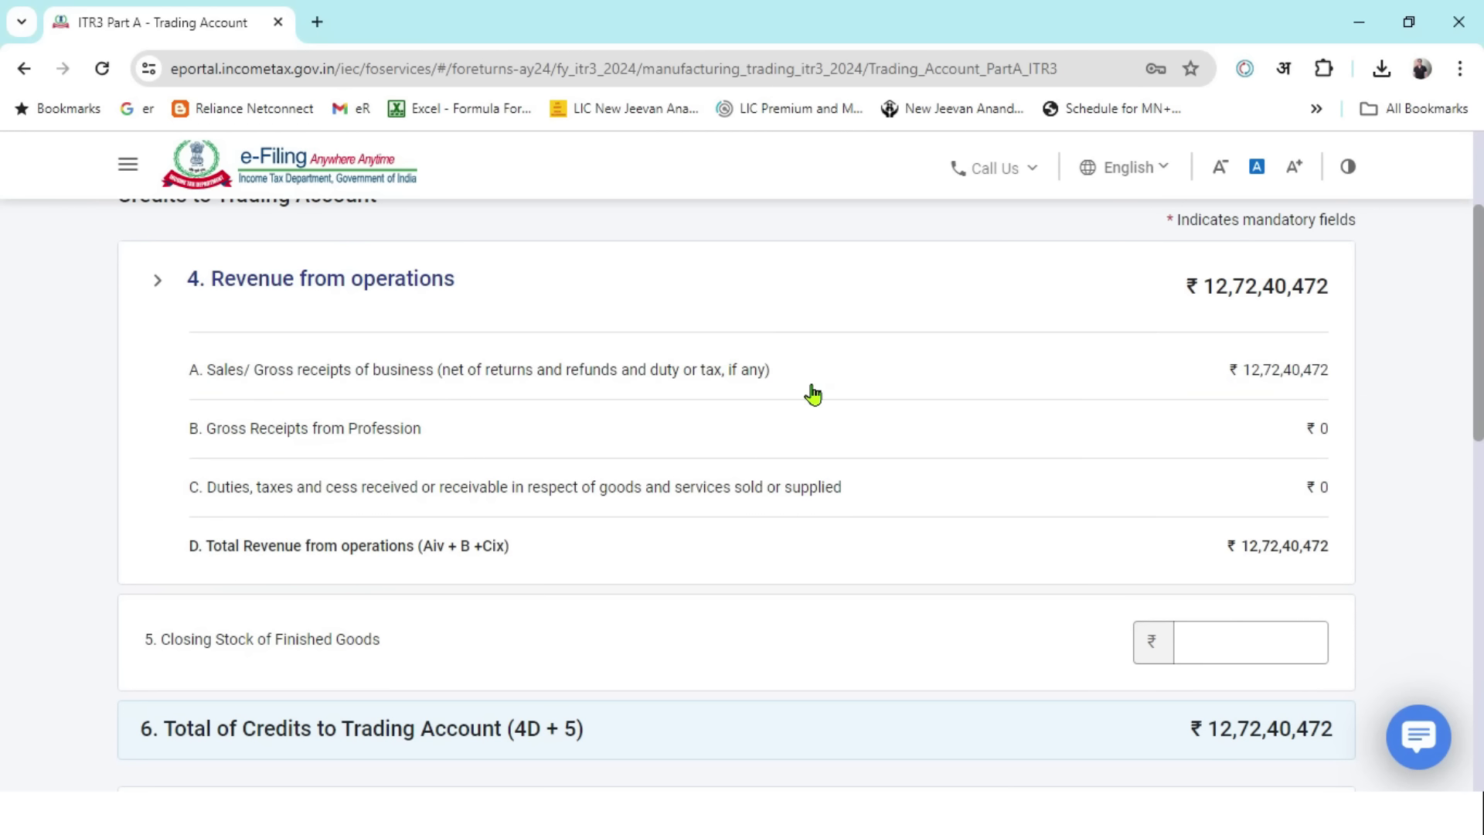
pyautogui.scroll(-5, 812, 392)
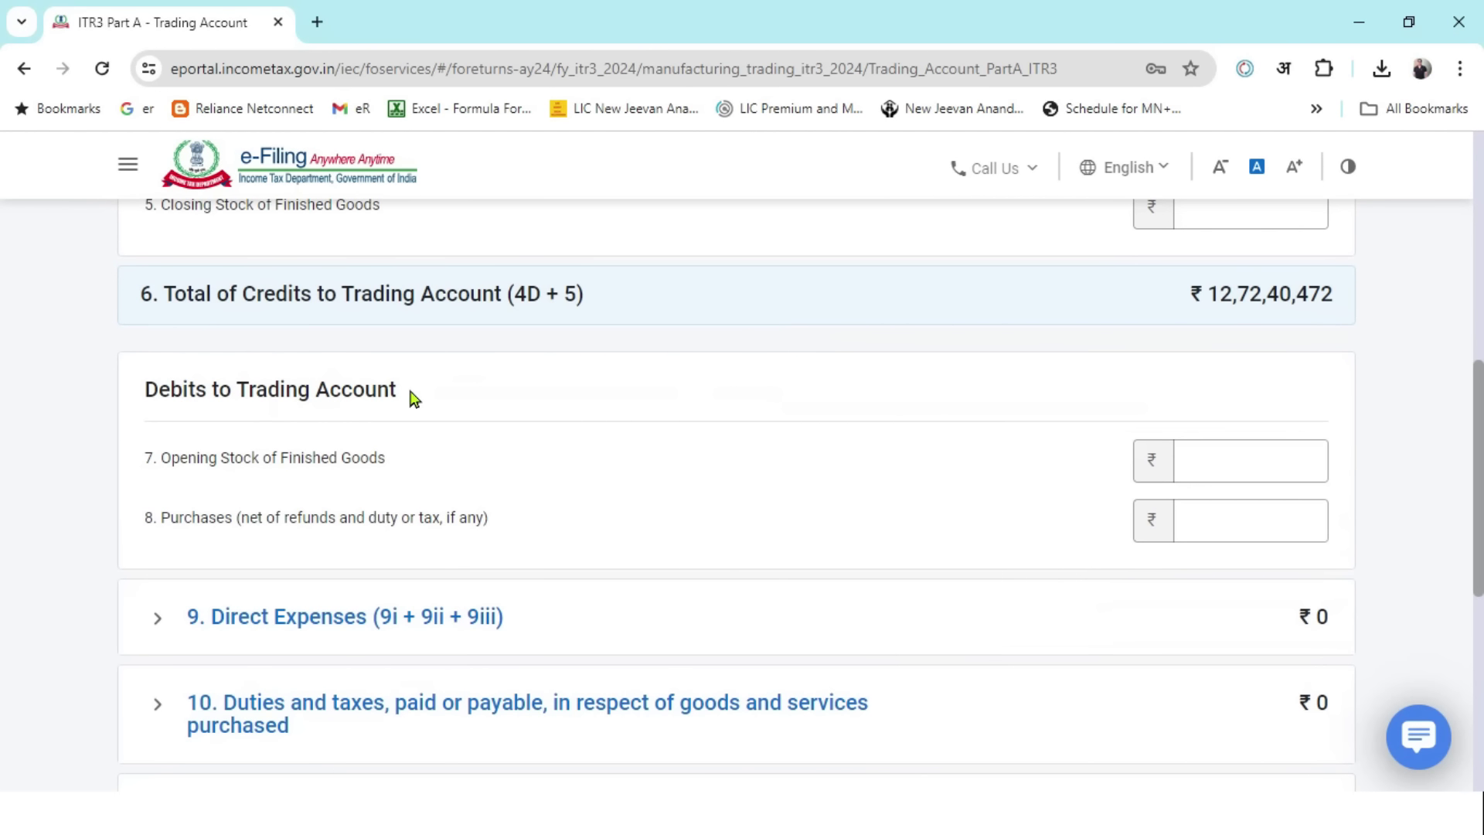
pyautogui.scroll(-1, 618, 393)
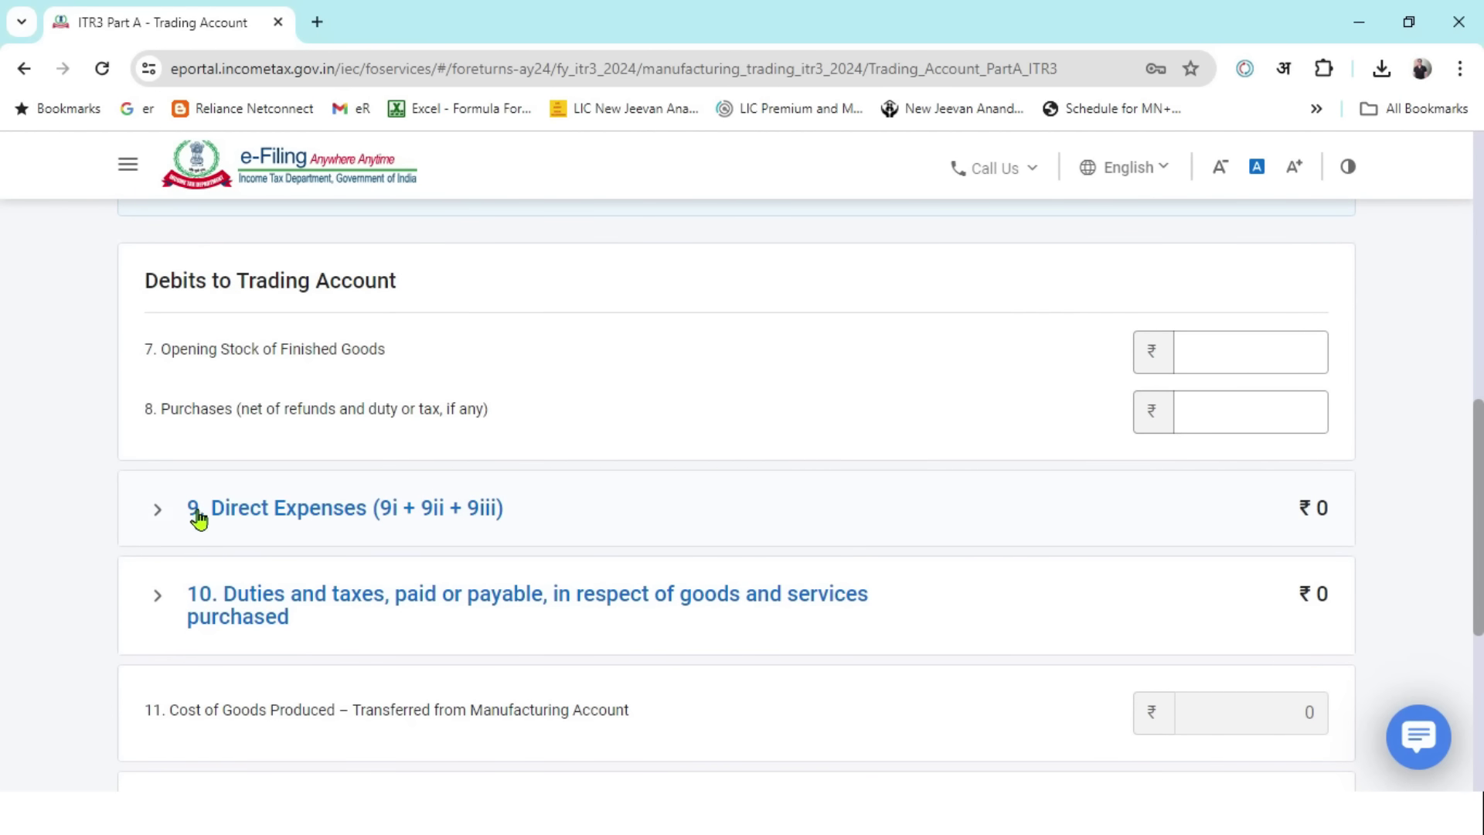
pyautogui.click(156, 525)
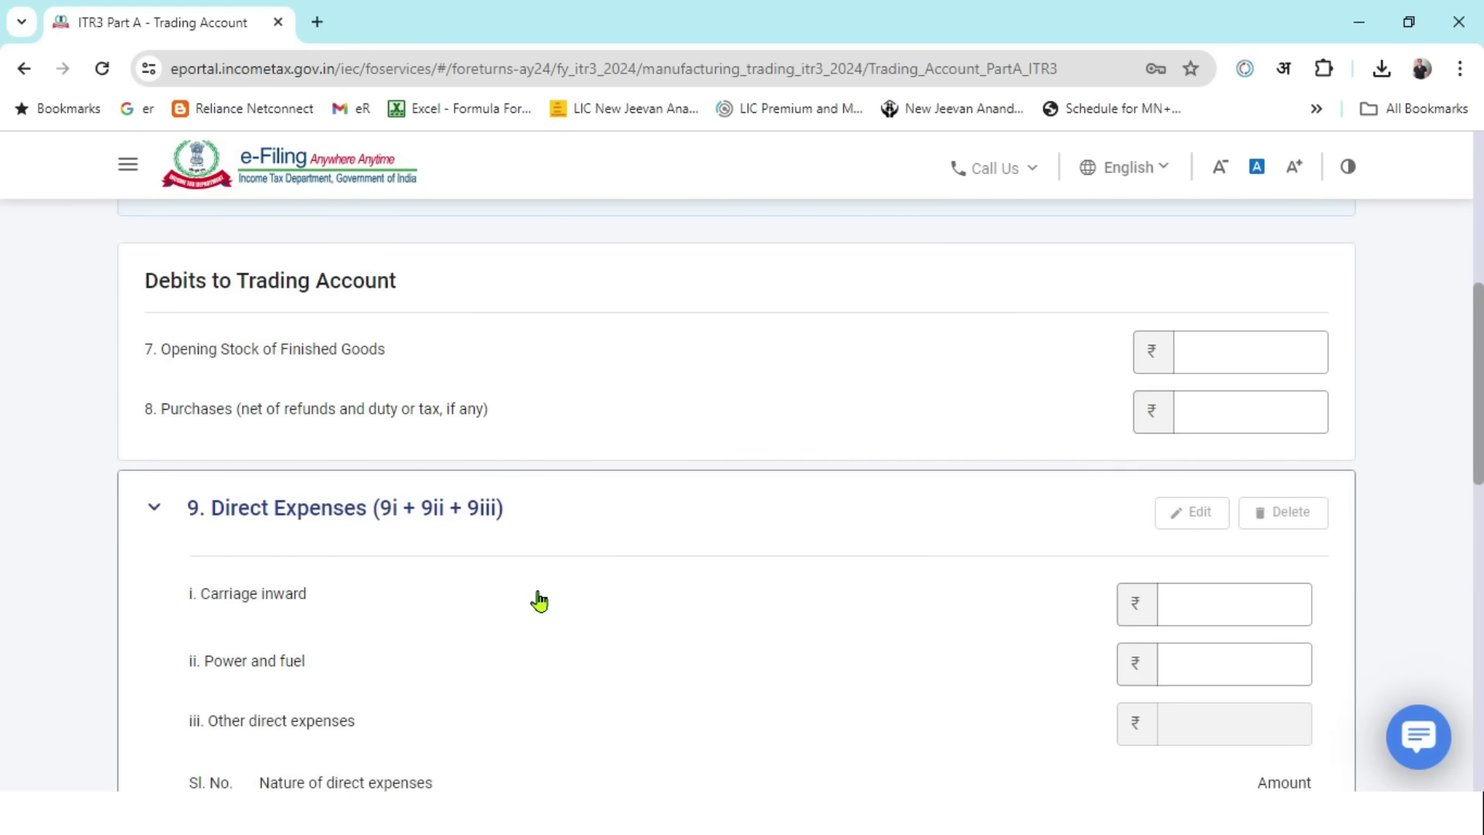
pyautogui.scroll(-5, 550, 572)
# - Switch to Excel, check the future and option direct expenses on the Summary sheet, and trace the option figure to its source sheet and back
pyautogui.hotkey('alt', 'Tab')
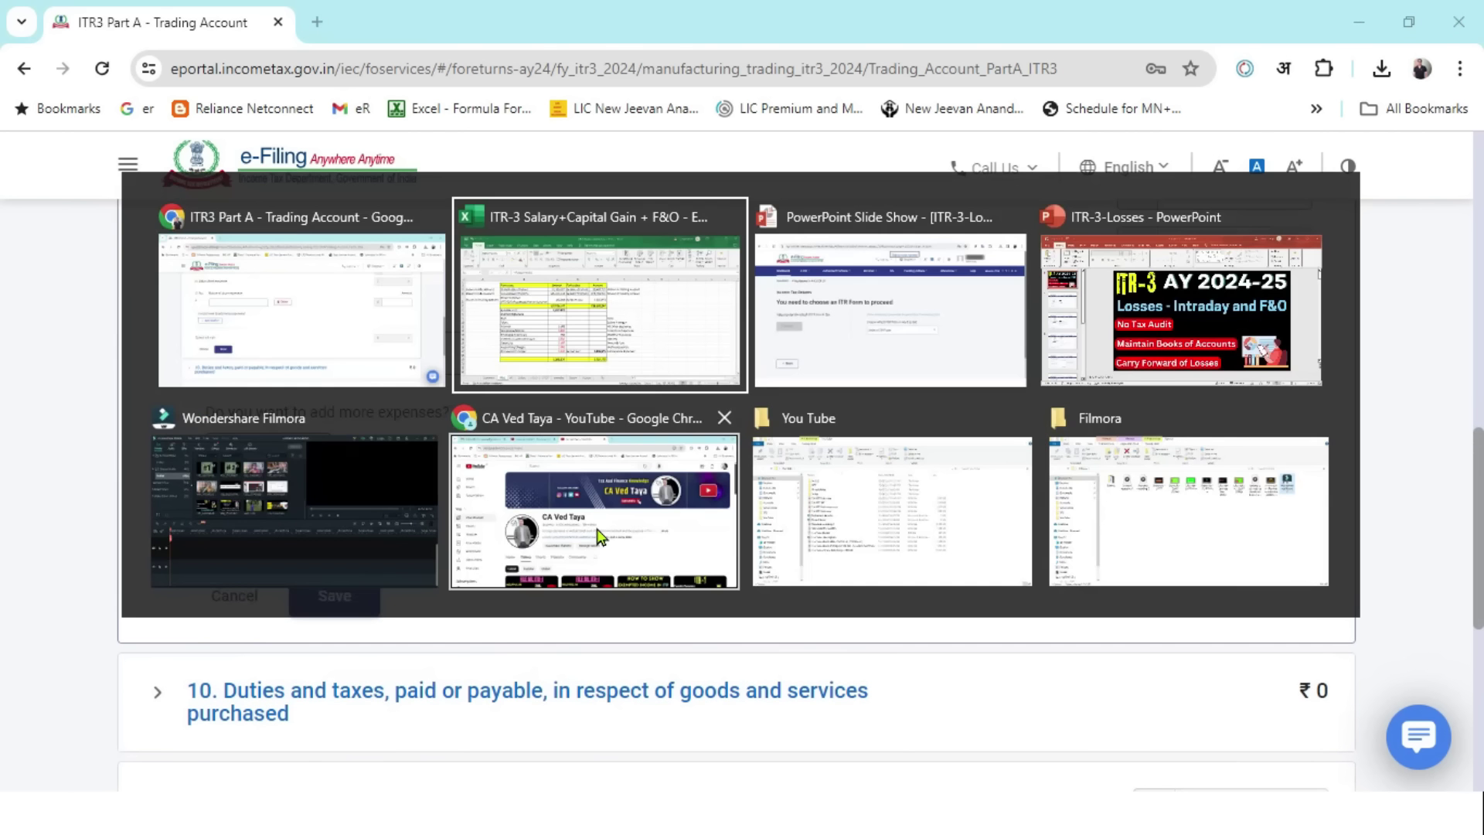
pyautogui.click(173, 759)
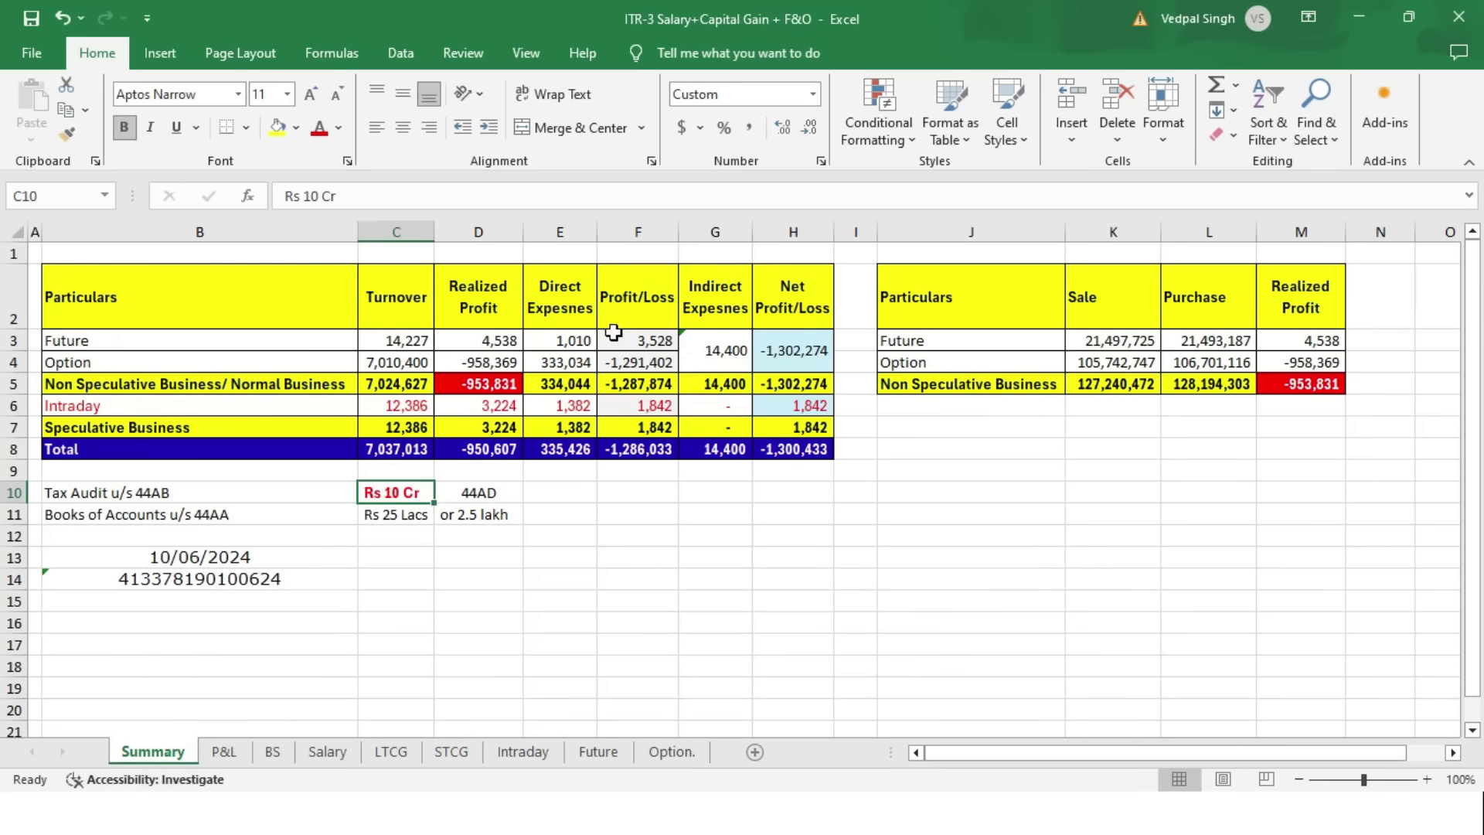
pyautogui.click(585, 345)
pyautogui.moveTo(586, 346); pyautogui.dragTo(575, 362)
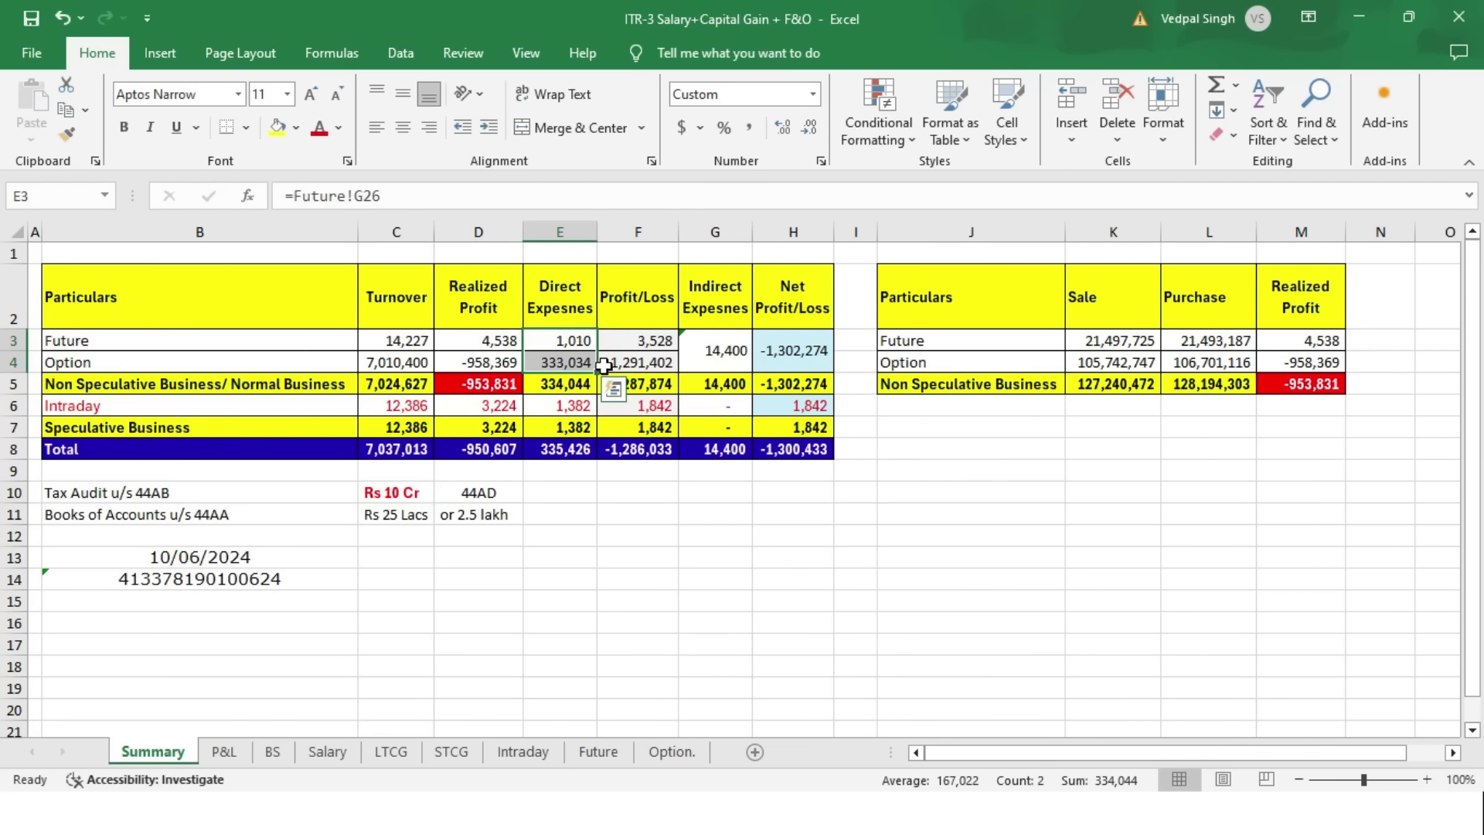
pyautogui.click(575, 362)
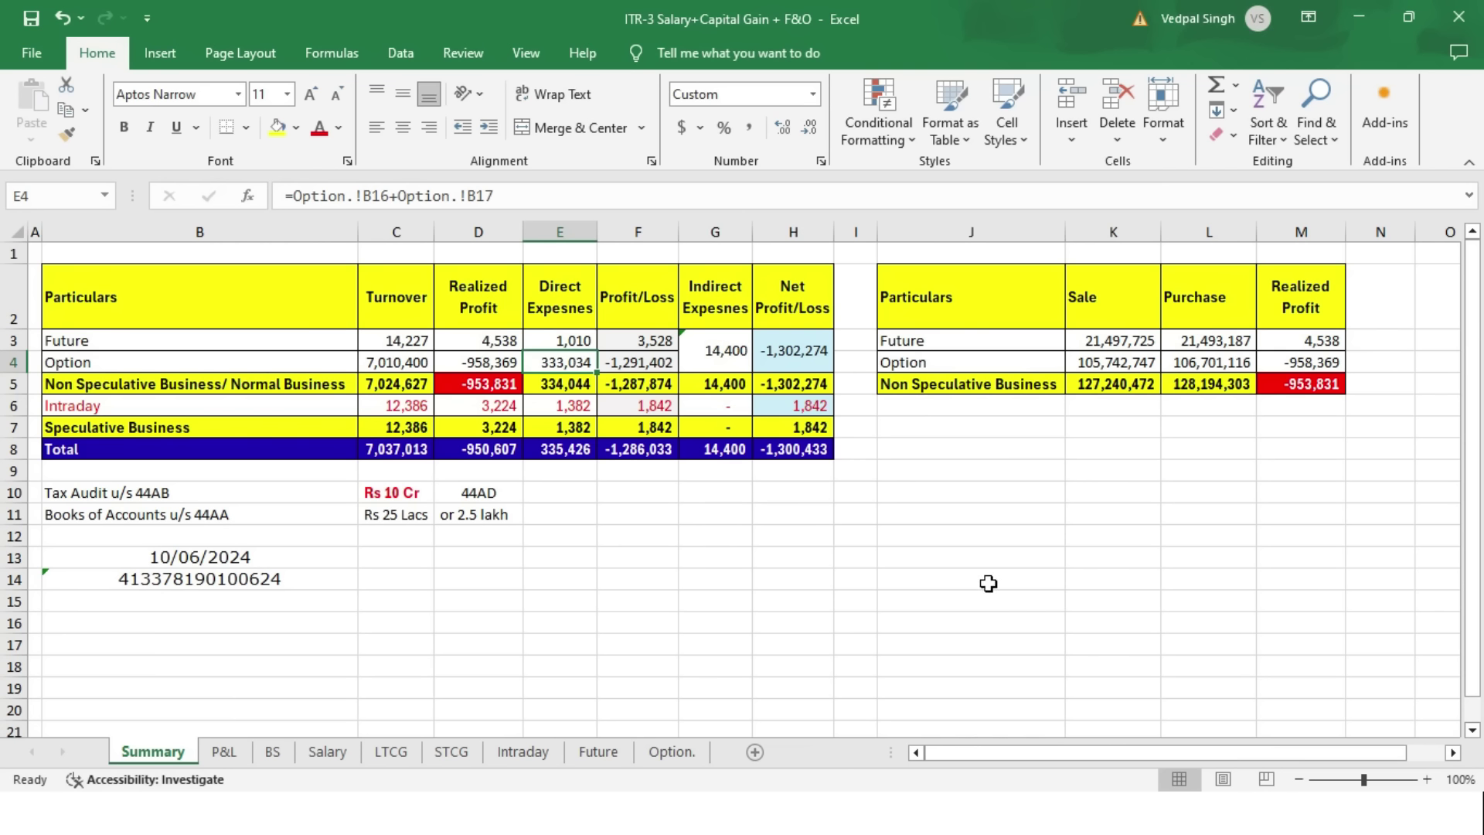
pyautogui.hotkey('ctrl', '[')
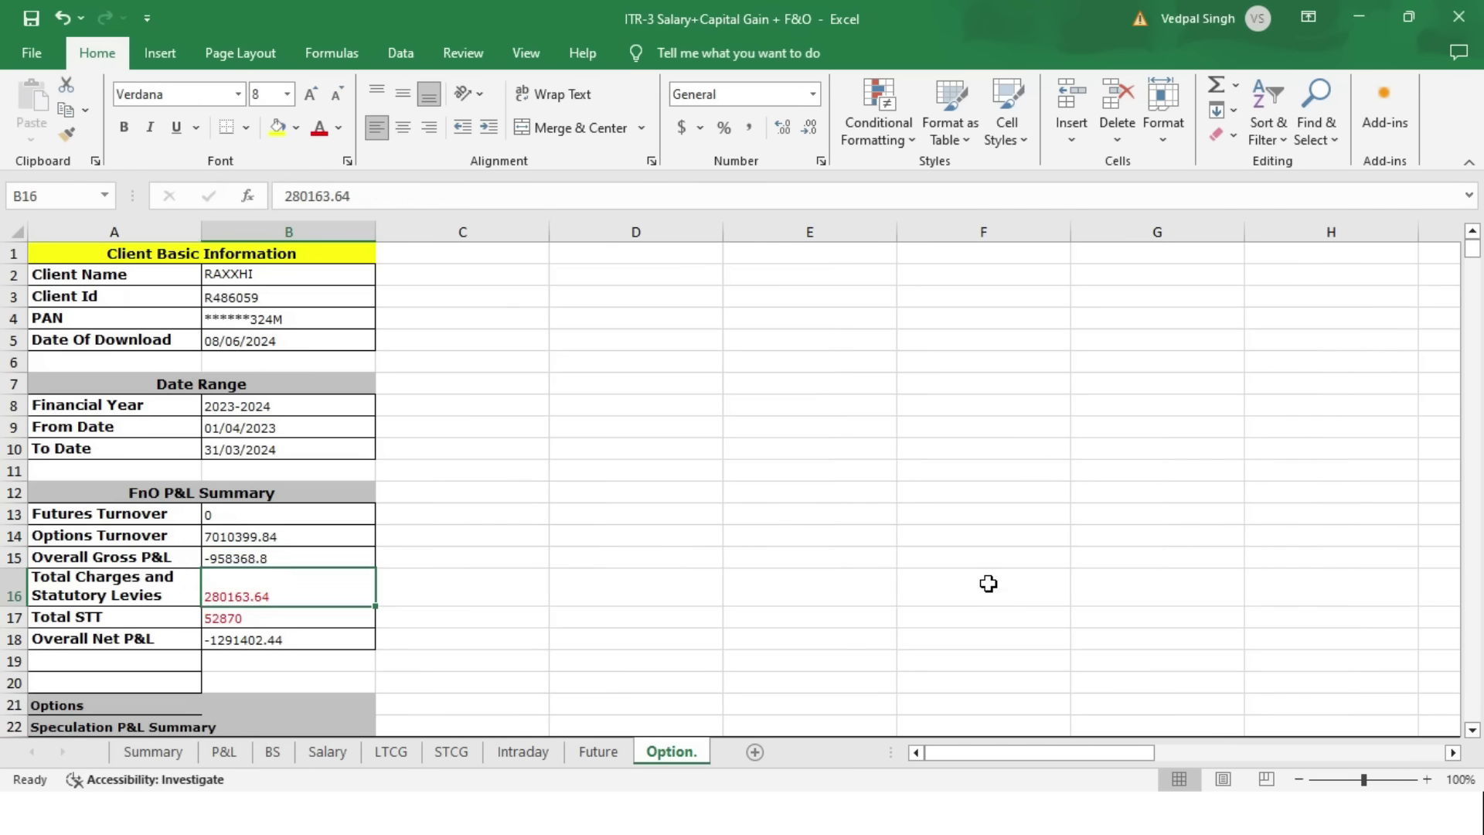
pyautogui.press('F5')
pyautogui.press('Return')
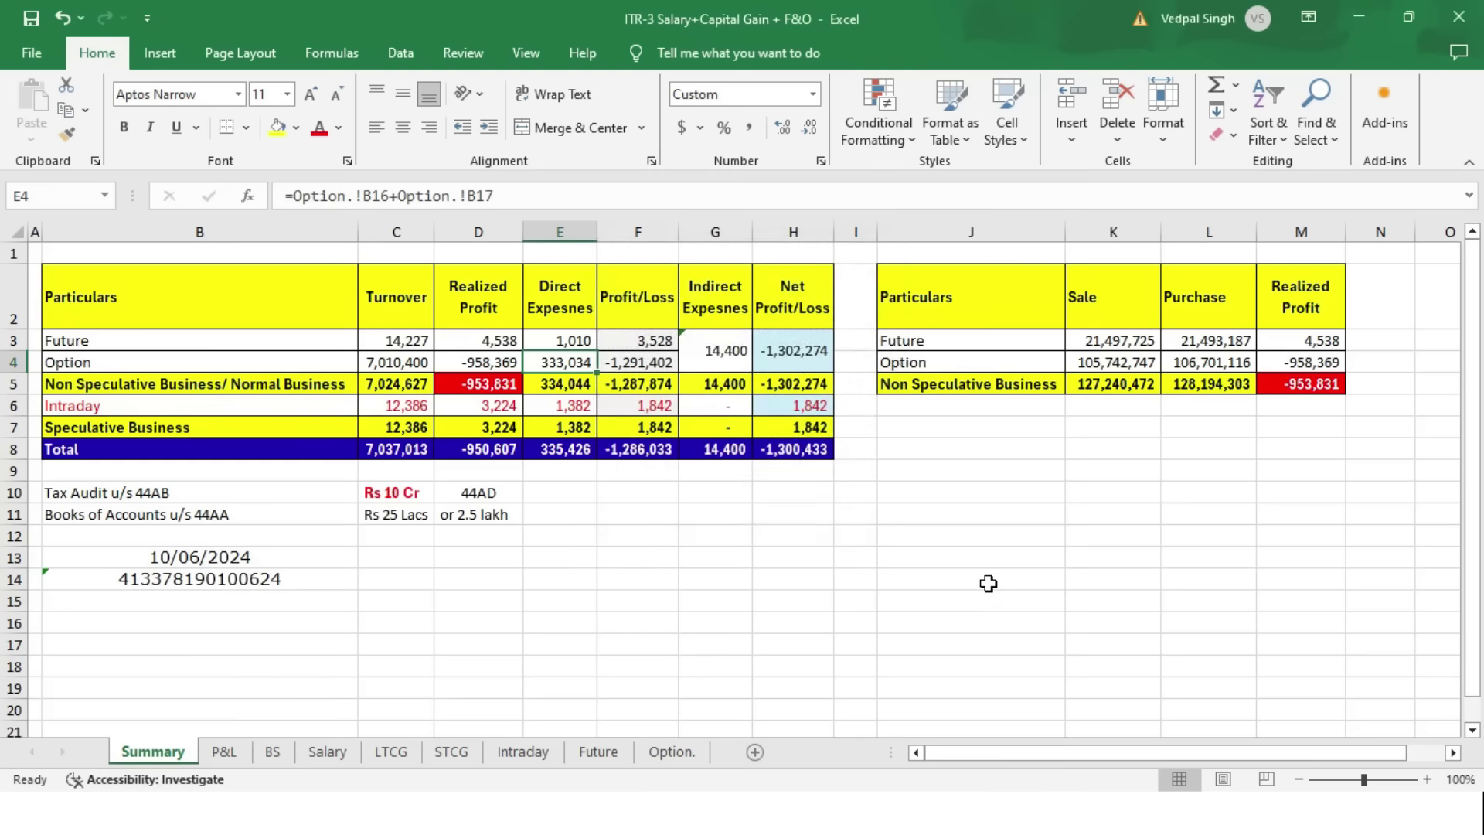
# - Trace the future direct expenses from the Summary sheet to the Future sheet, check the individual charges there, and return to Summary
pyautogui.click(586, 332)
pyautogui.hotkey('ctrl', '[')
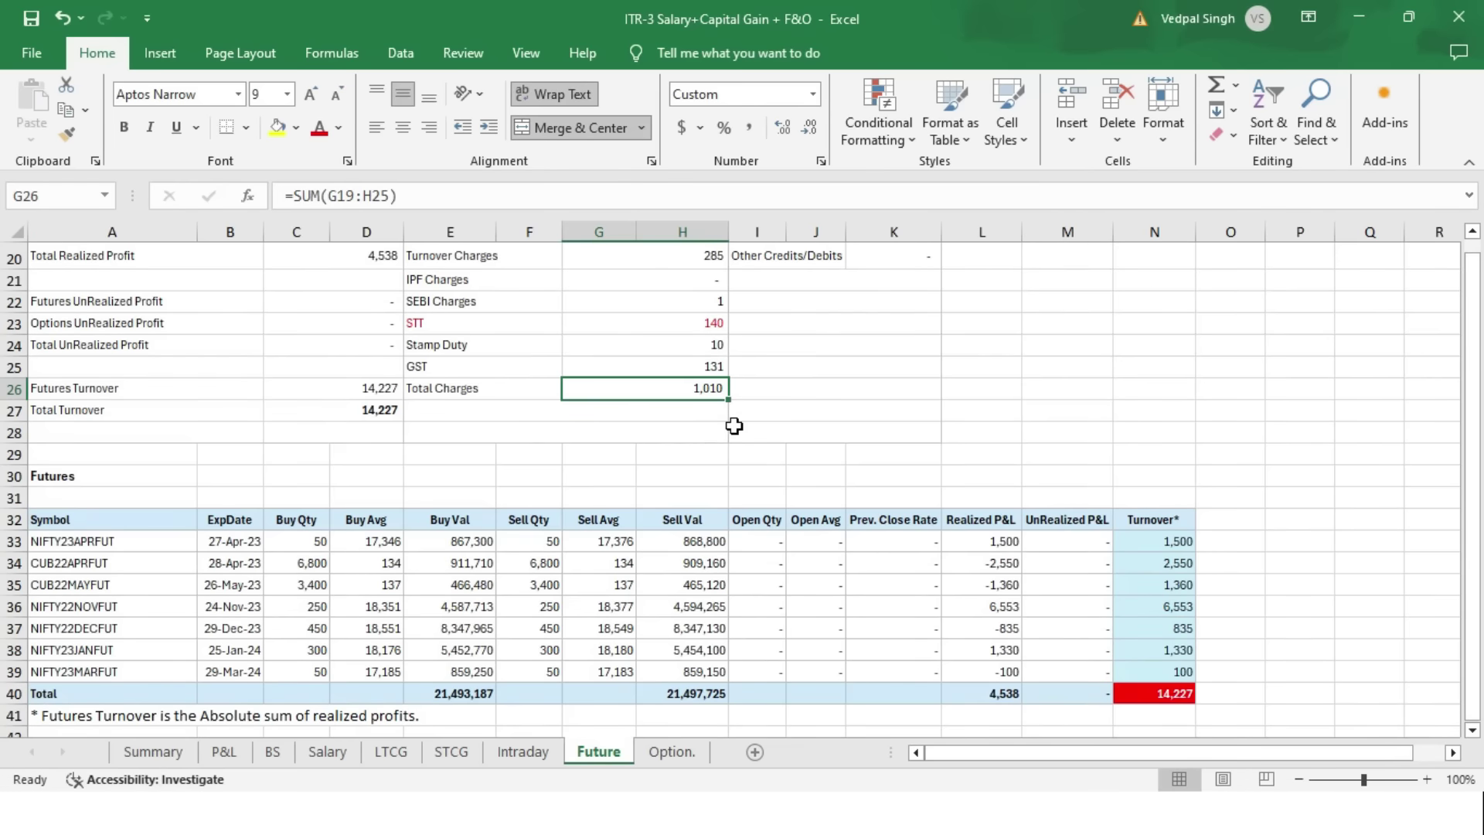
pyautogui.scroll(3, 734, 426)
pyautogui.click(676, 443)
pyautogui.click(698, 479)
pyautogui.click(650, 519)
pyautogui.click(710, 542)
pyautogui.click(708, 558)
pyautogui.click(706, 584)
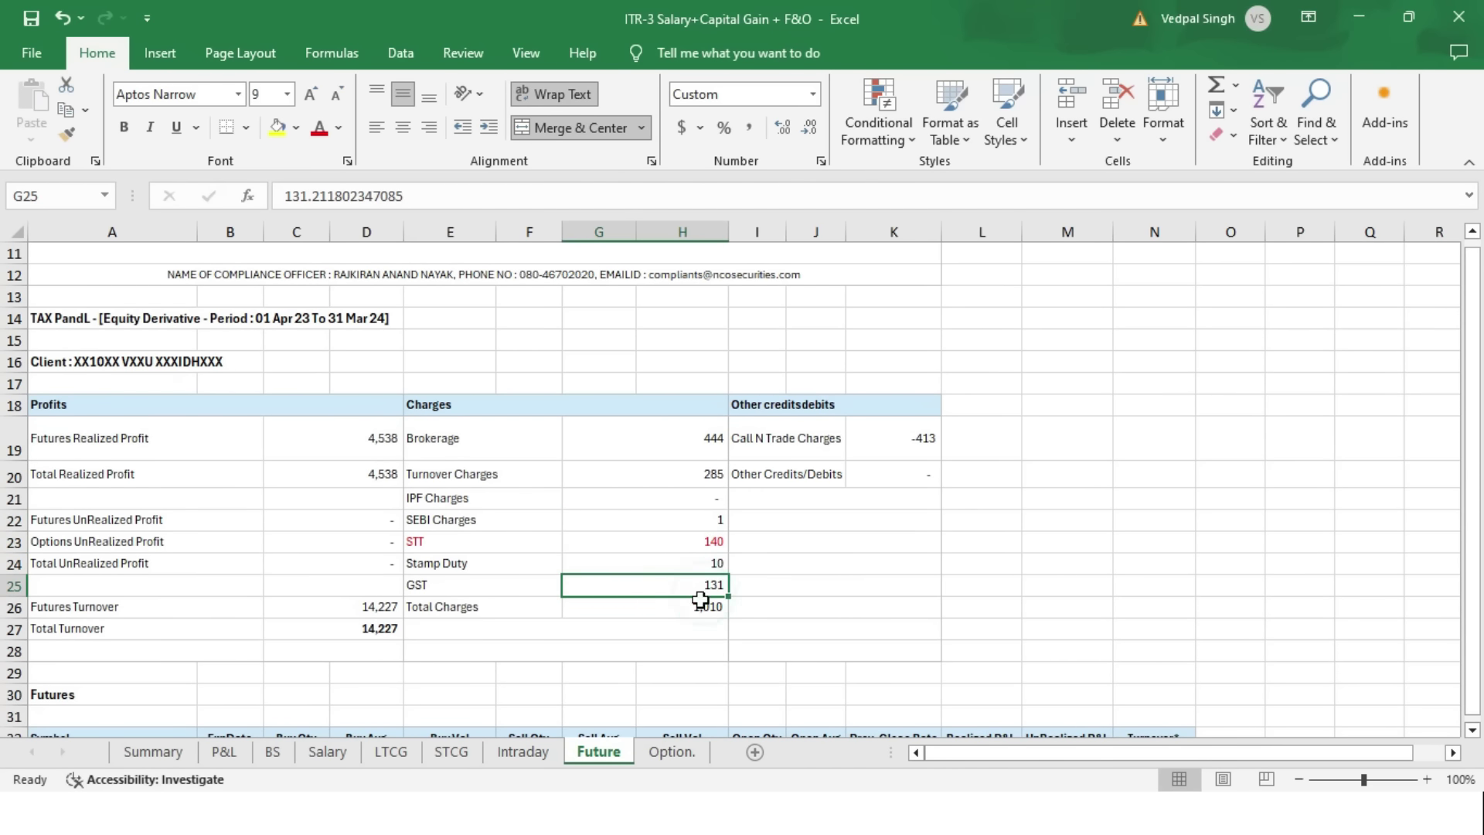
pyautogui.click(152, 752)
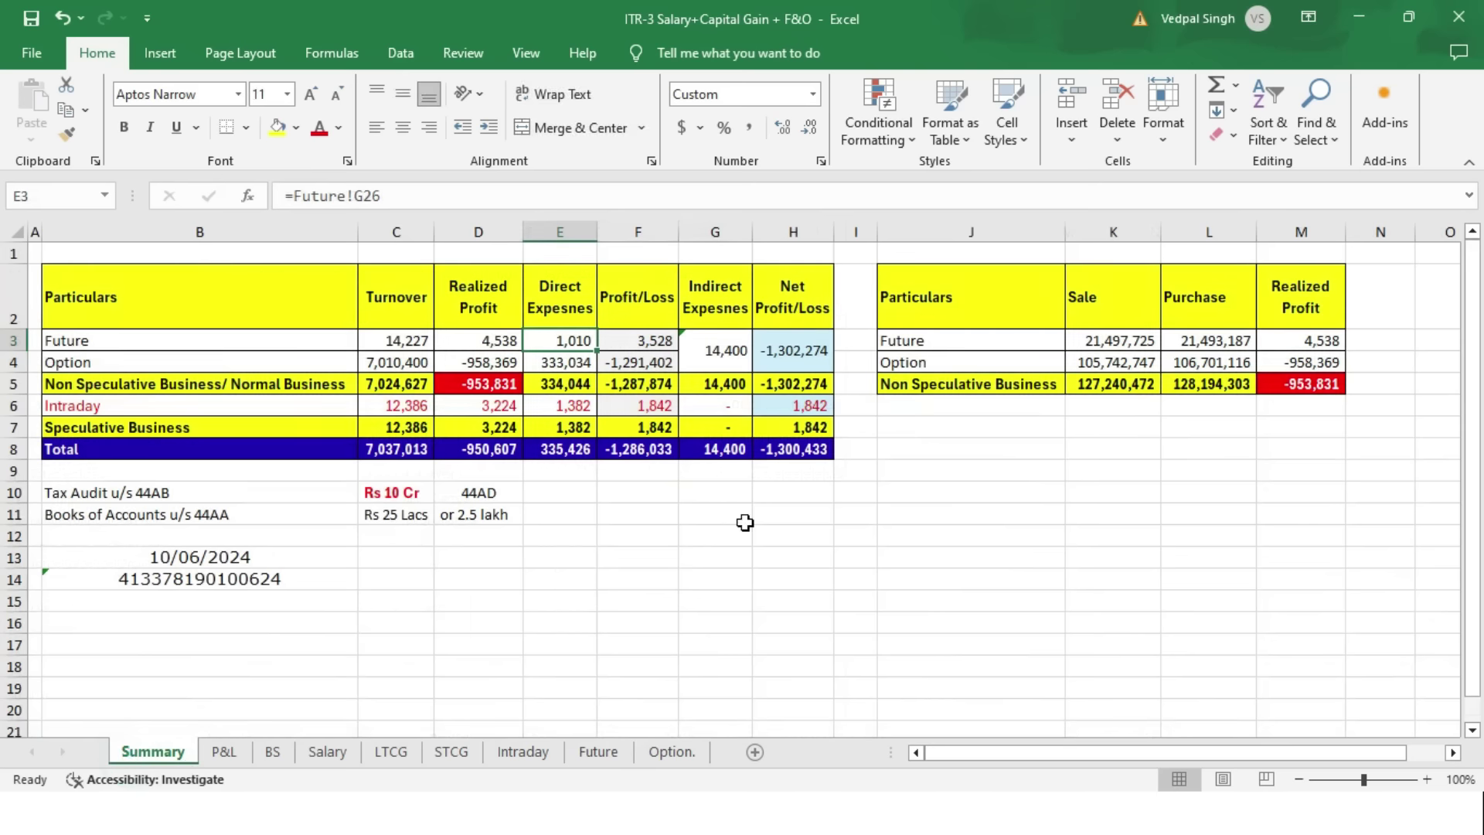
# - Review the non-speculative and speculative business rows on the Summary sheet, ending on the non-speculative direct expenses total in E5
pyautogui.click(571, 384)
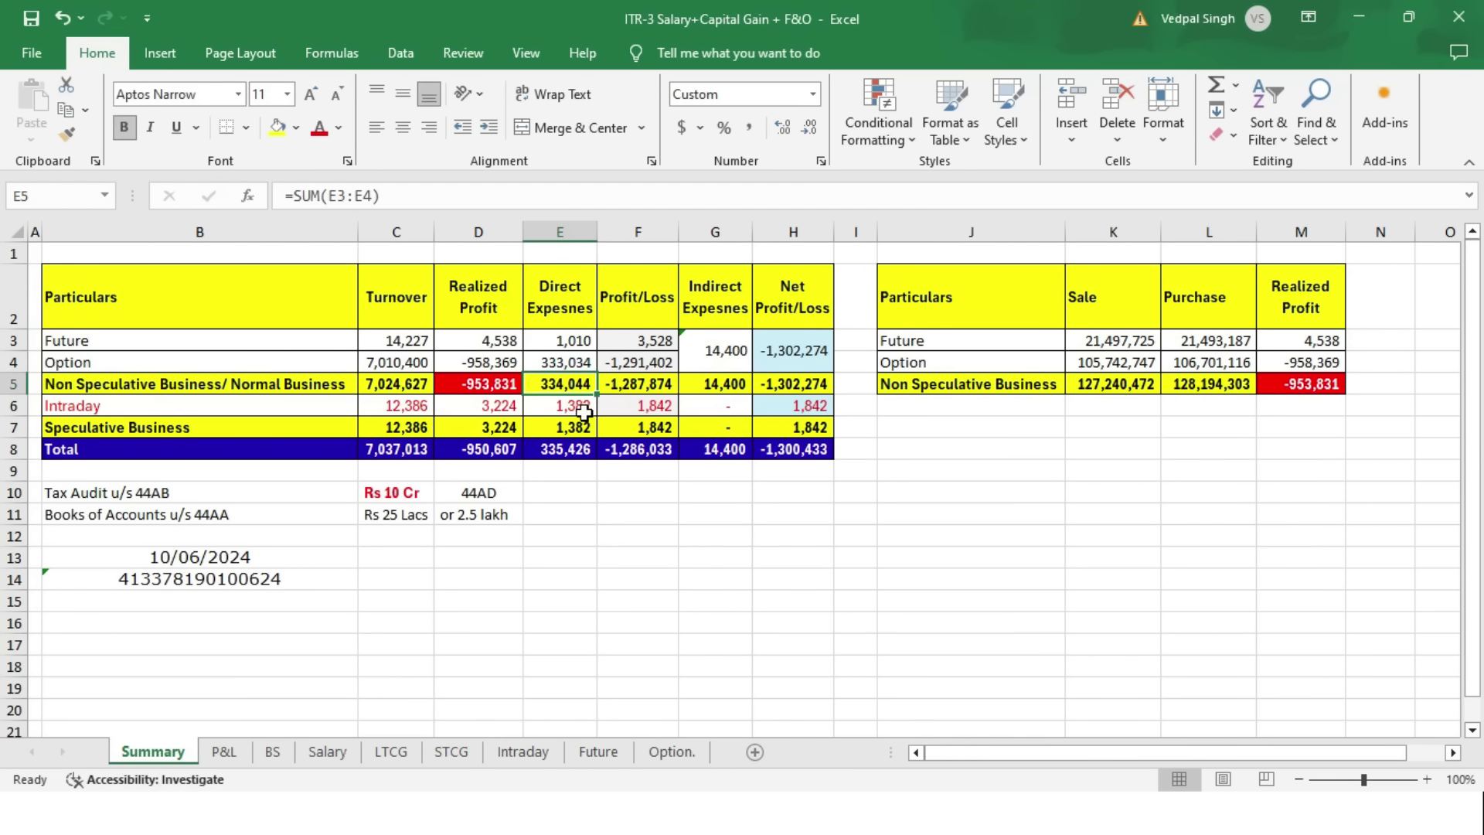
pyautogui.moveTo(235, 418); pyautogui.dragTo(772, 416)
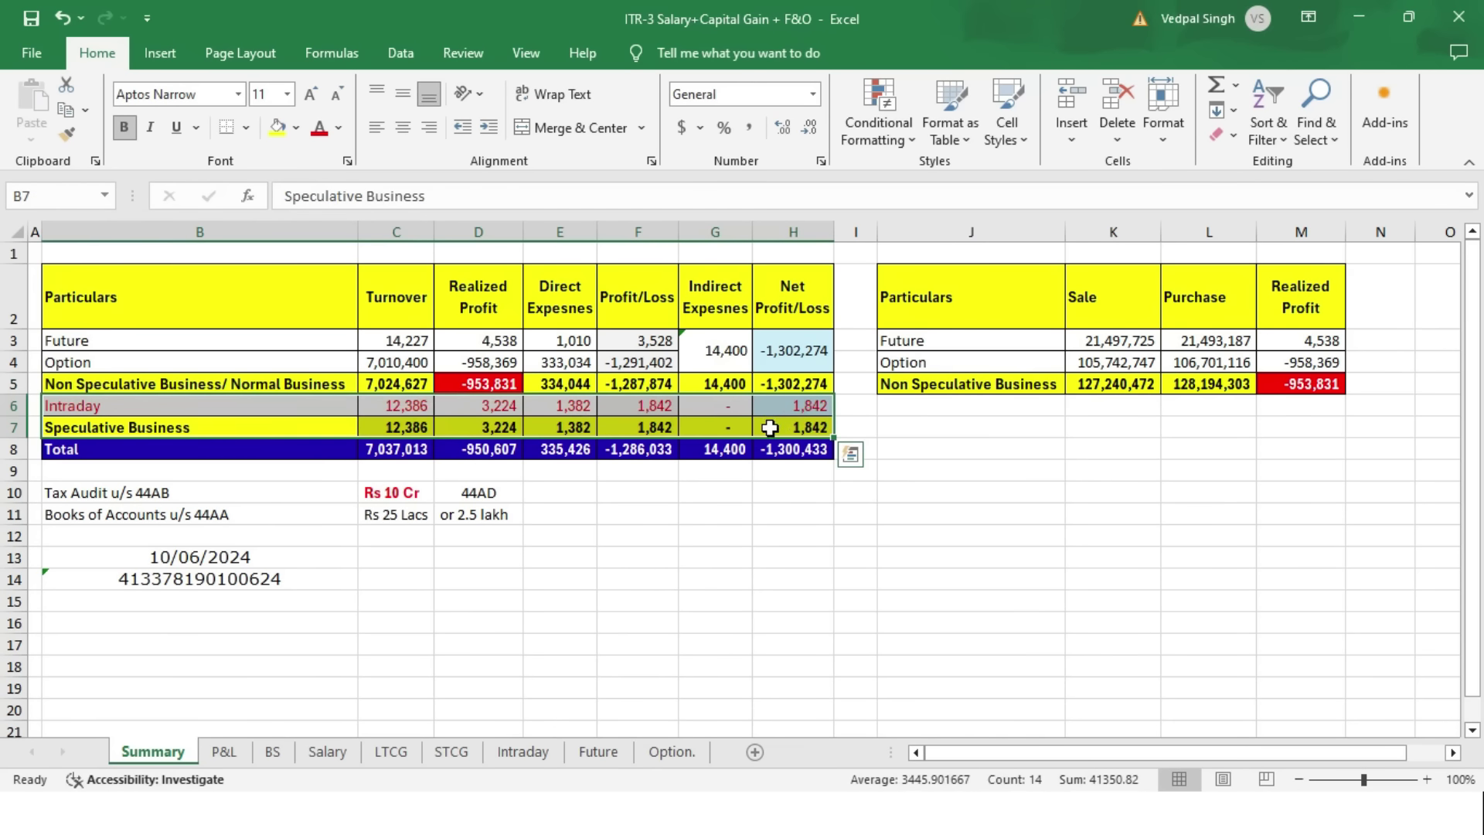
pyautogui.moveTo(85, 405); pyautogui.dragTo(782, 408)
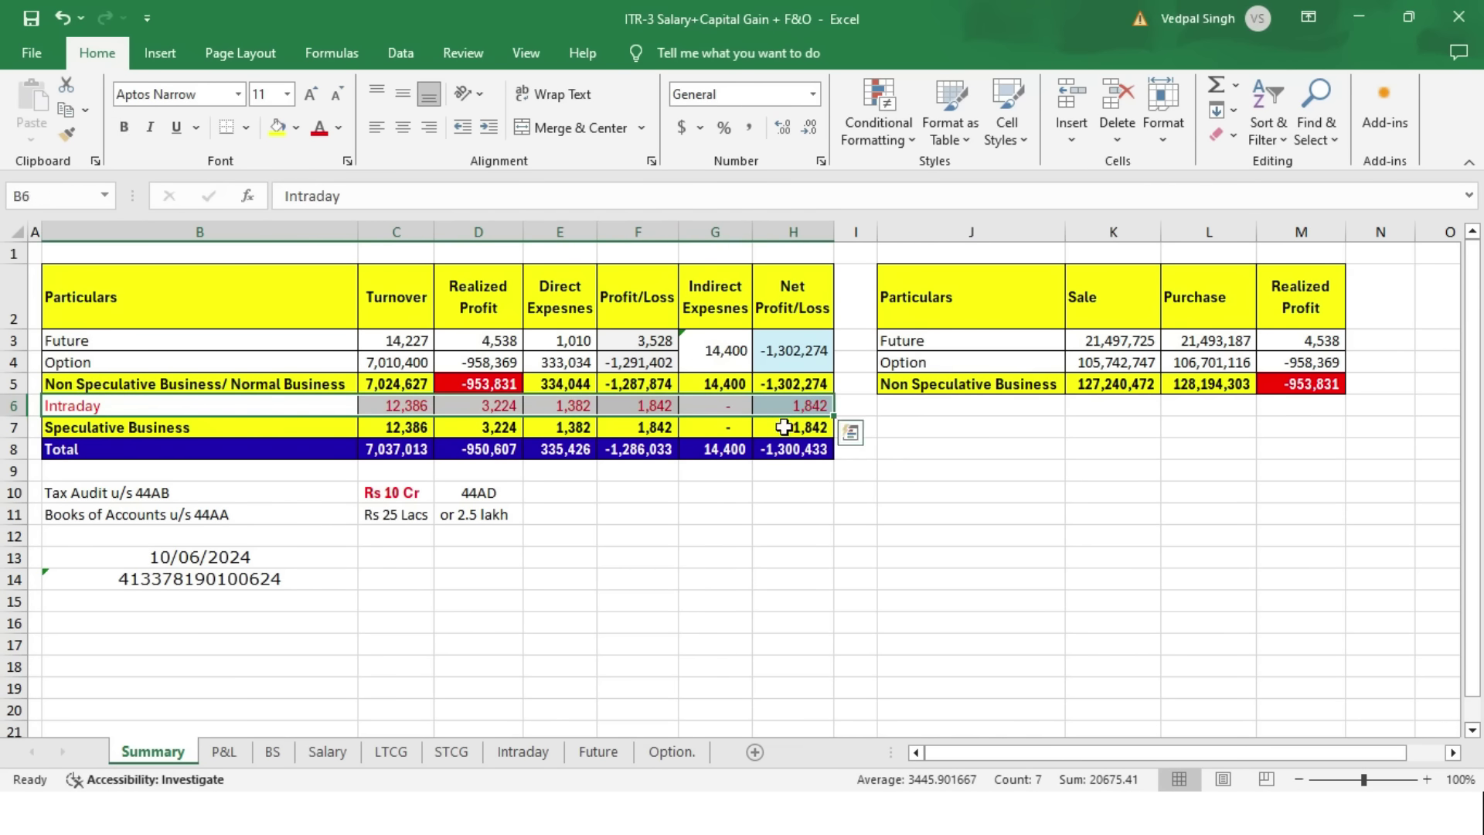
pyautogui.moveTo(282, 382); pyautogui.dragTo(804, 390)
pyautogui.click(587, 387)
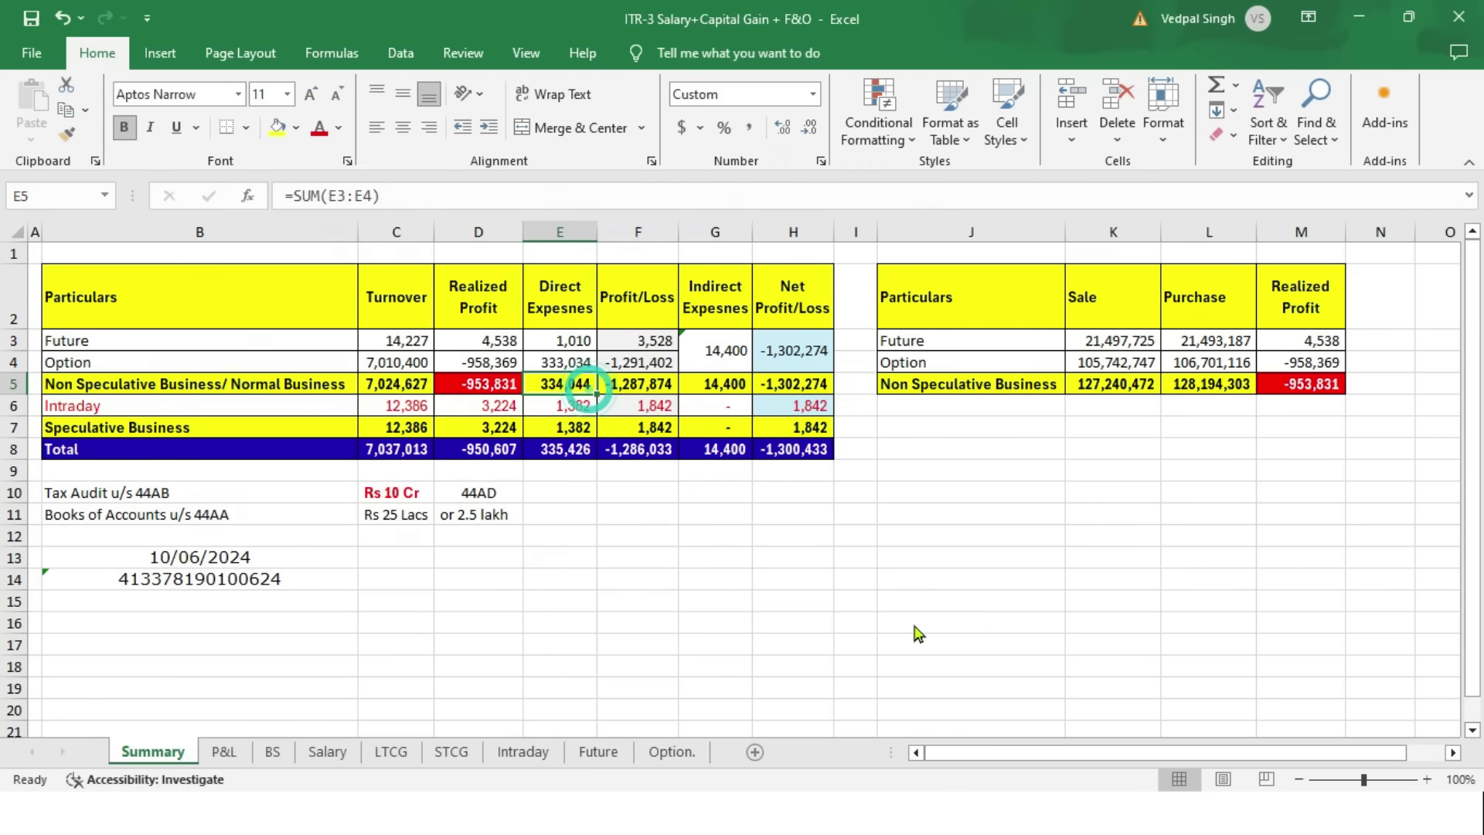
# - Switch to the portal, enter Brokerage and Fees for F&O as an other direct expense of 334044, check it against Excel, and save item 9
pyautogui.hotkey('alt', 'Tab')
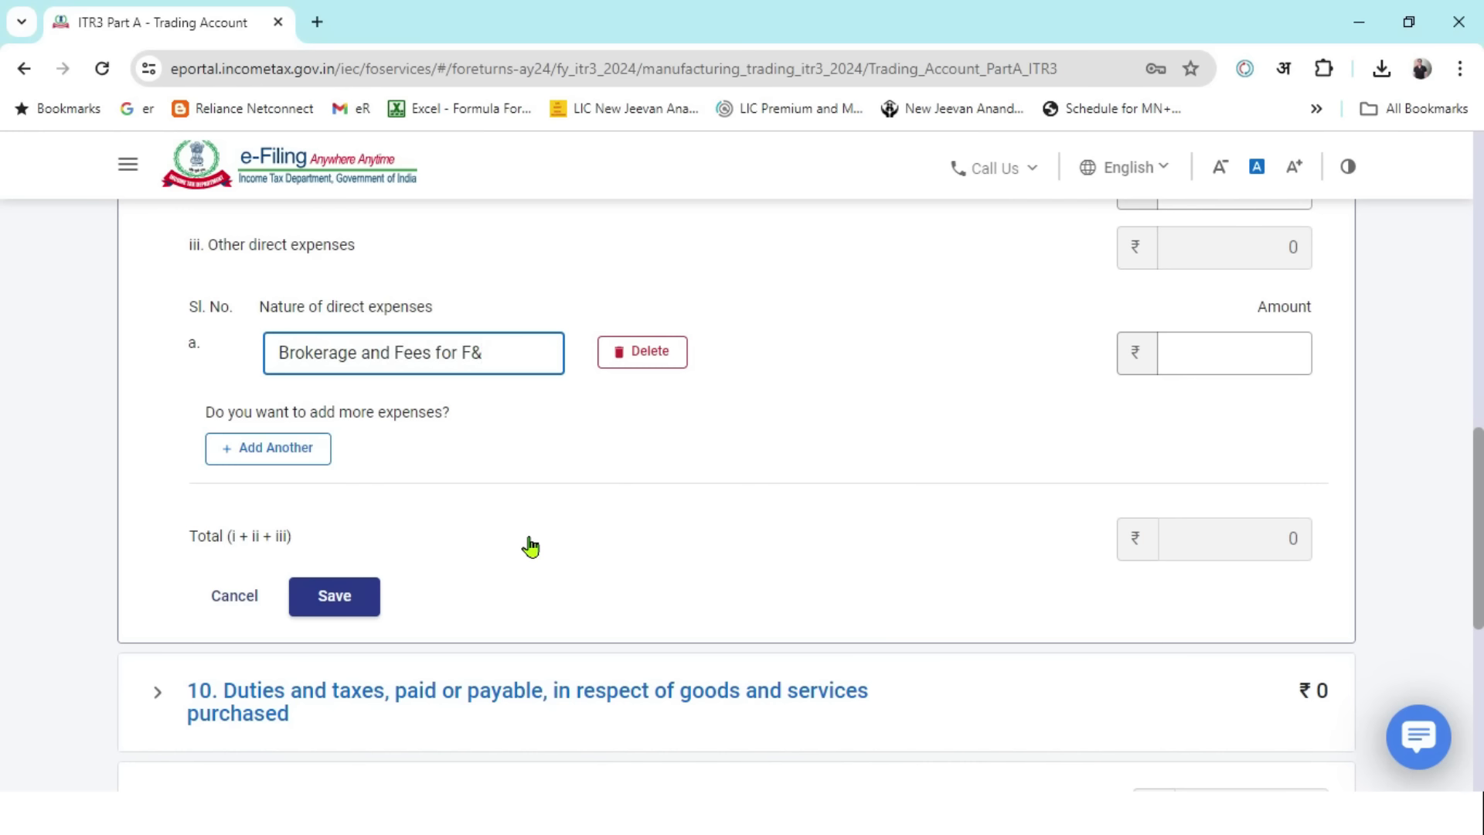
pyautogui.hotkey('alt', 'Tab')
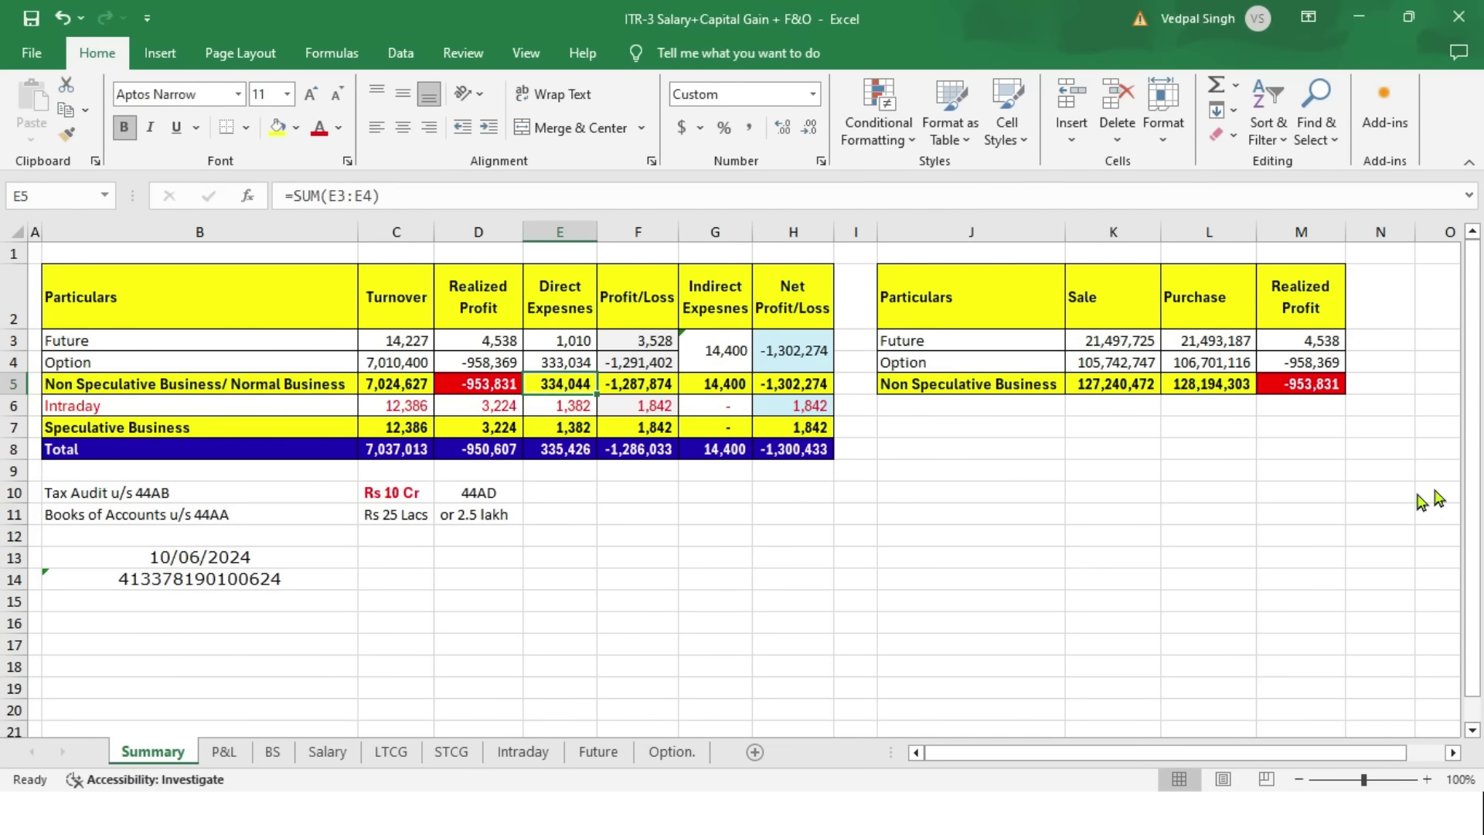
pyautogui.hotkey('alt', 'Tab')
pyautogui.click(1275, 354)
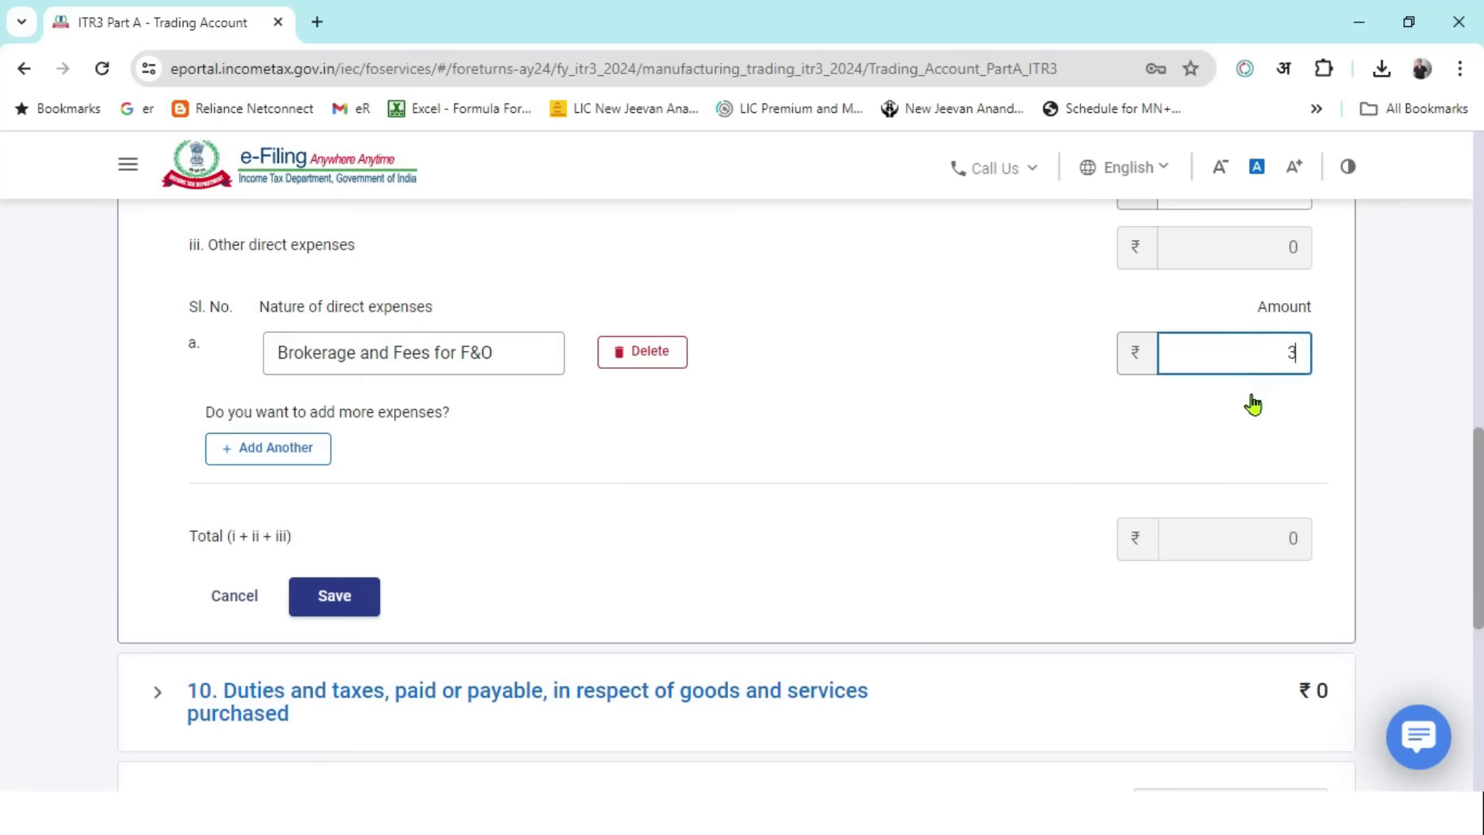
pyautogui.write('334044')
pyautogui.click(1430, 499)
pyautogui.hotkey('alt', 'Tab')
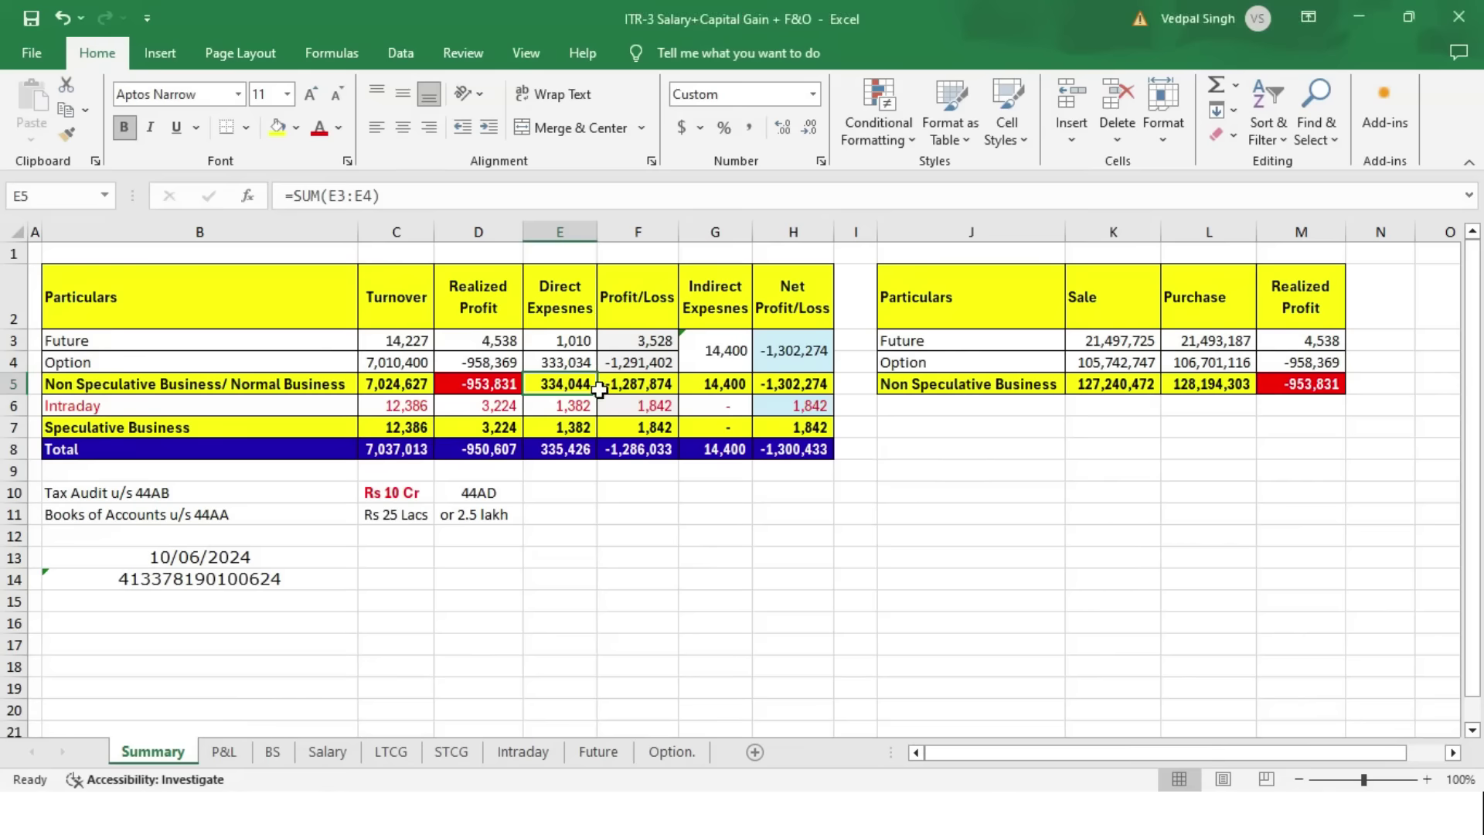
pyautogui.hotkey('alt', 'Tab')
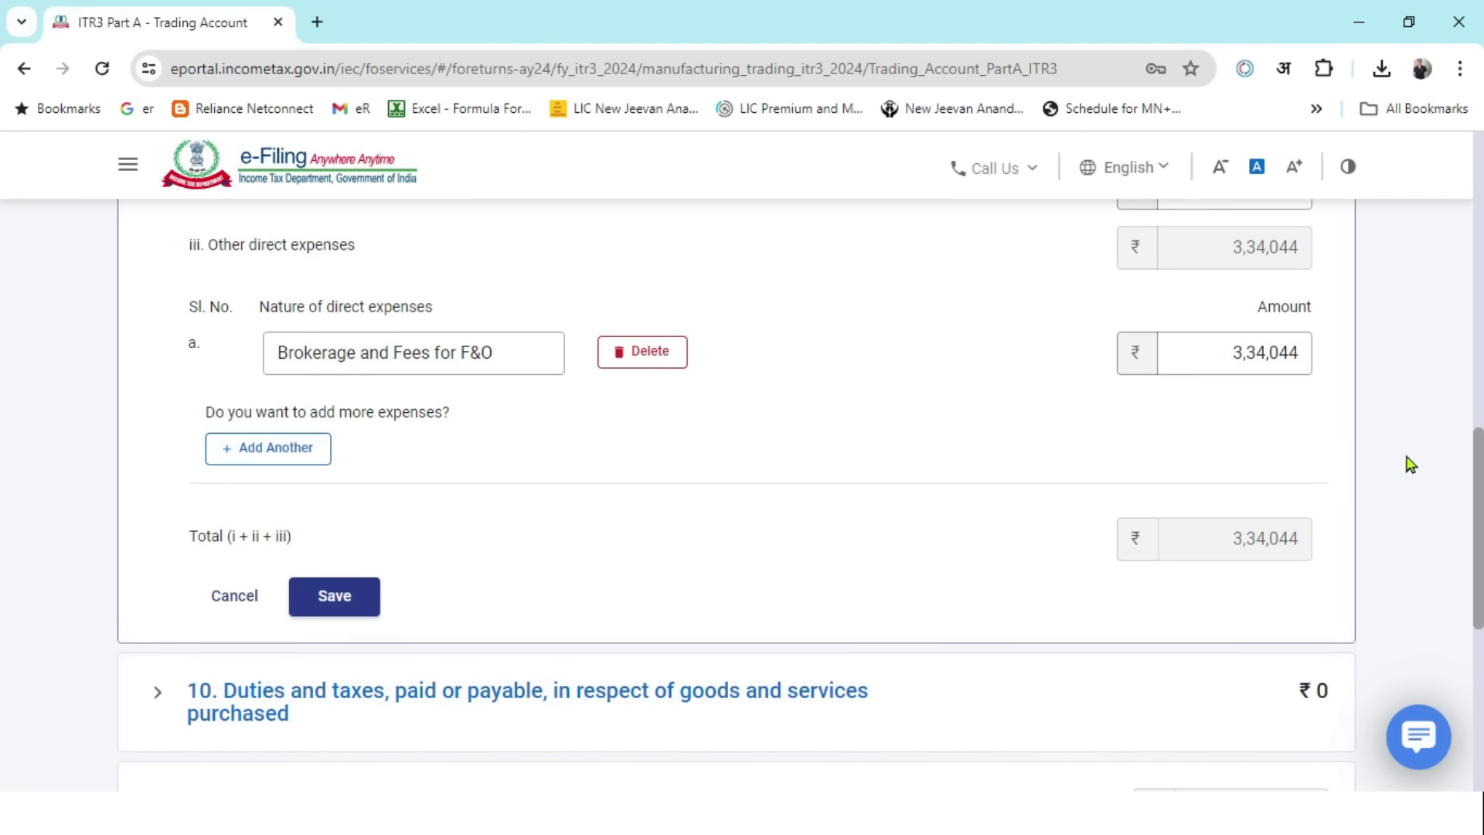
pyautogui.click(374, 598)
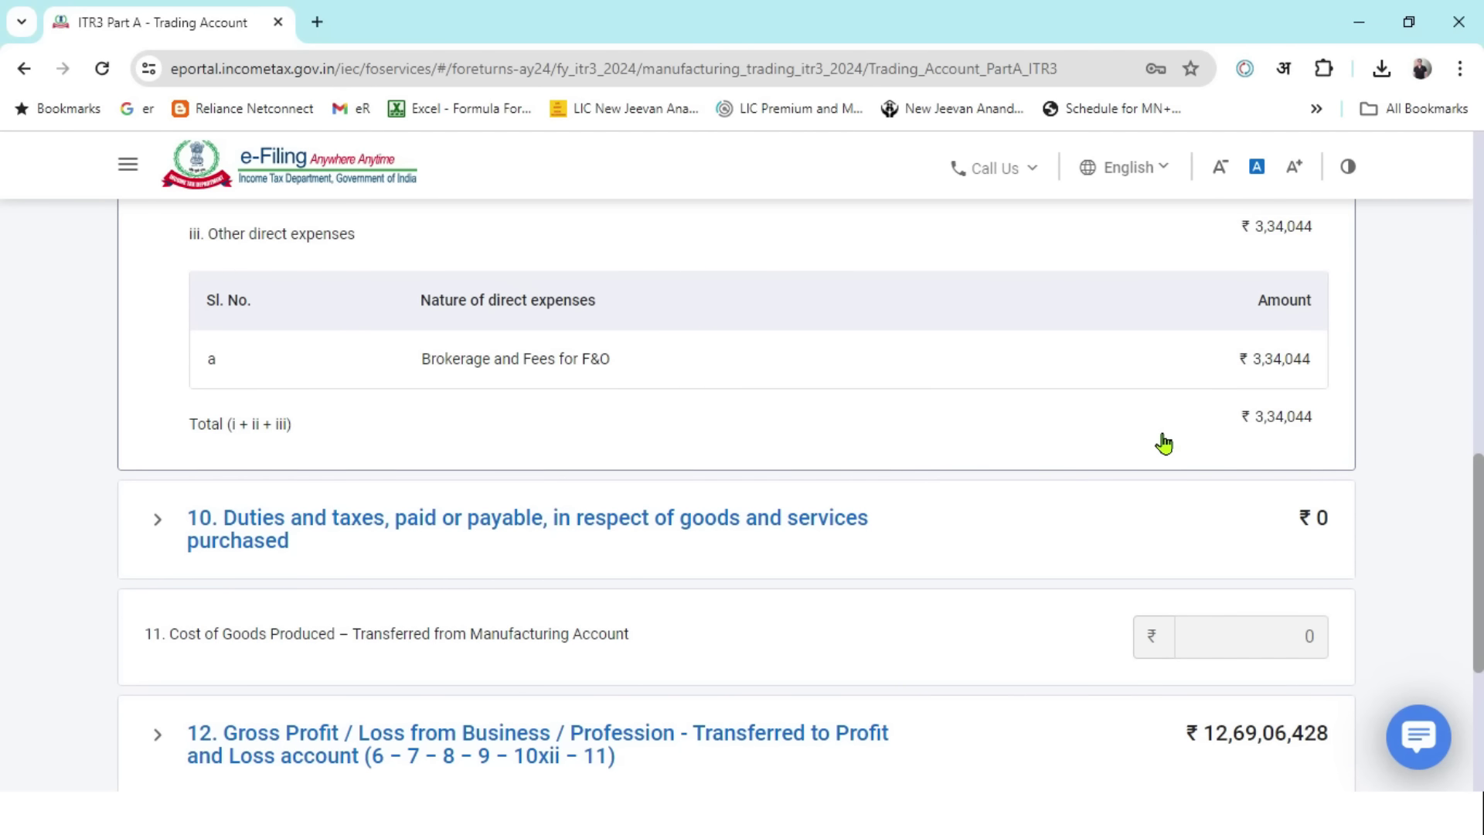
# - Review the portal's item 12 gross profit, then switch to the Excel P&L sheet and start a formula in cell H3
pyautogui.scroll(-2, 1156, 442)
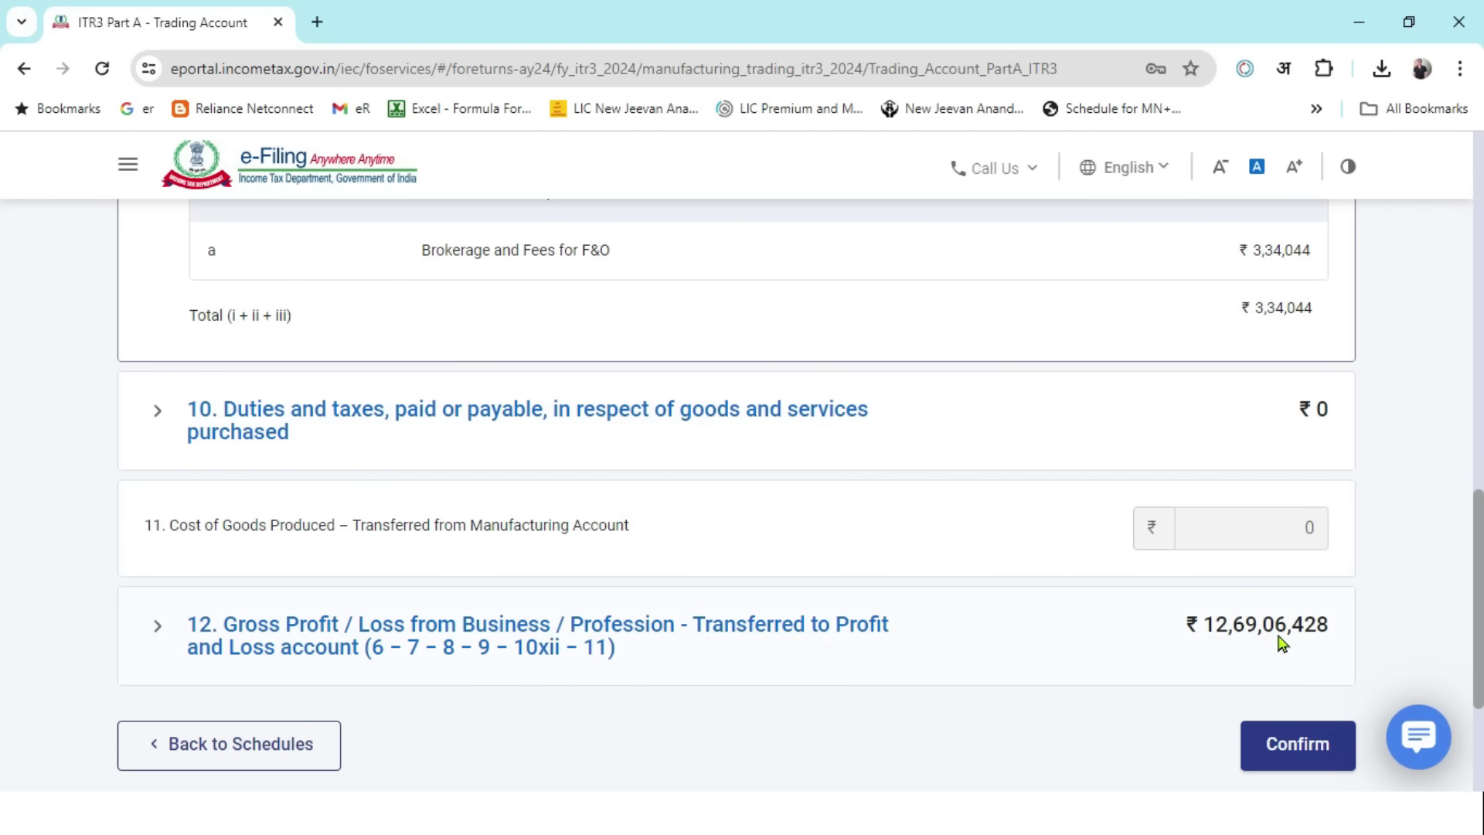
pyautogui.hotkey('alt', 'Tab')
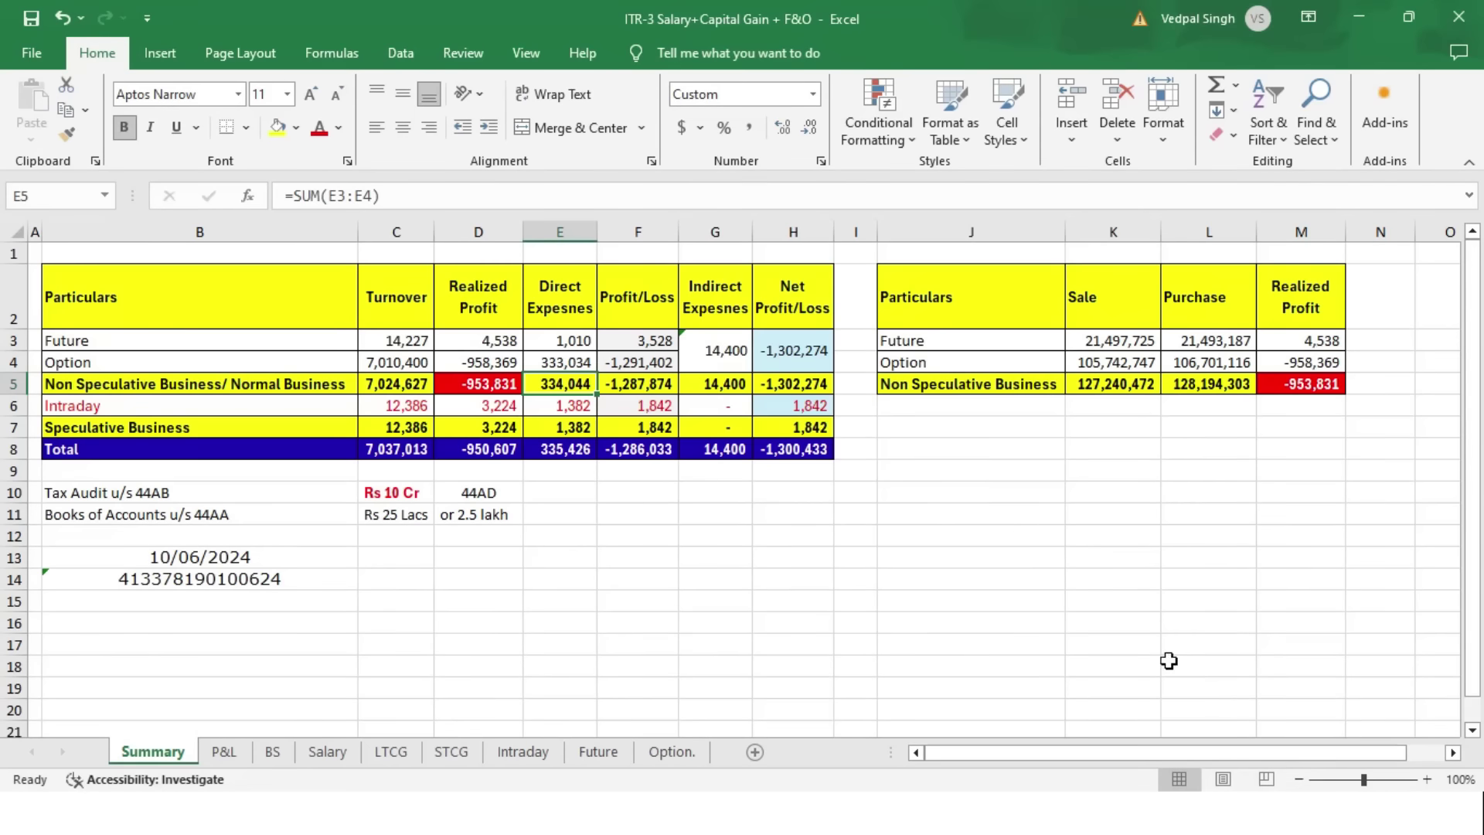
pyautogui.click(227, 751)
pyautogui.click(1080, 286)
pyautogui.write('=')
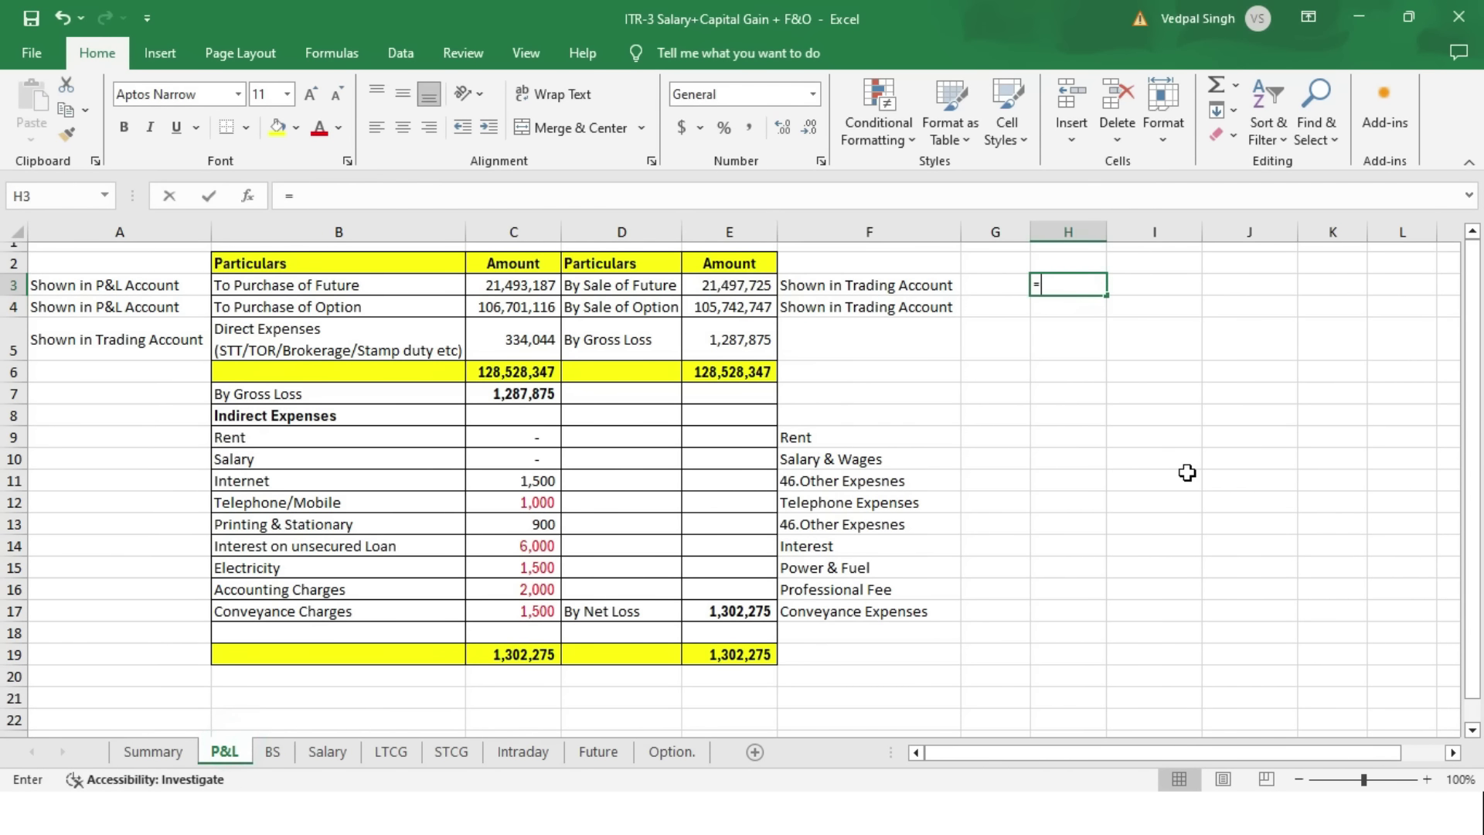
# - Add the future and option sale amounts in cell H3 of the P&L sheet with =E3+E4
pyautogui.click(771, 290)
pyautogui.write('+')
pyautogui.click(749, 310)
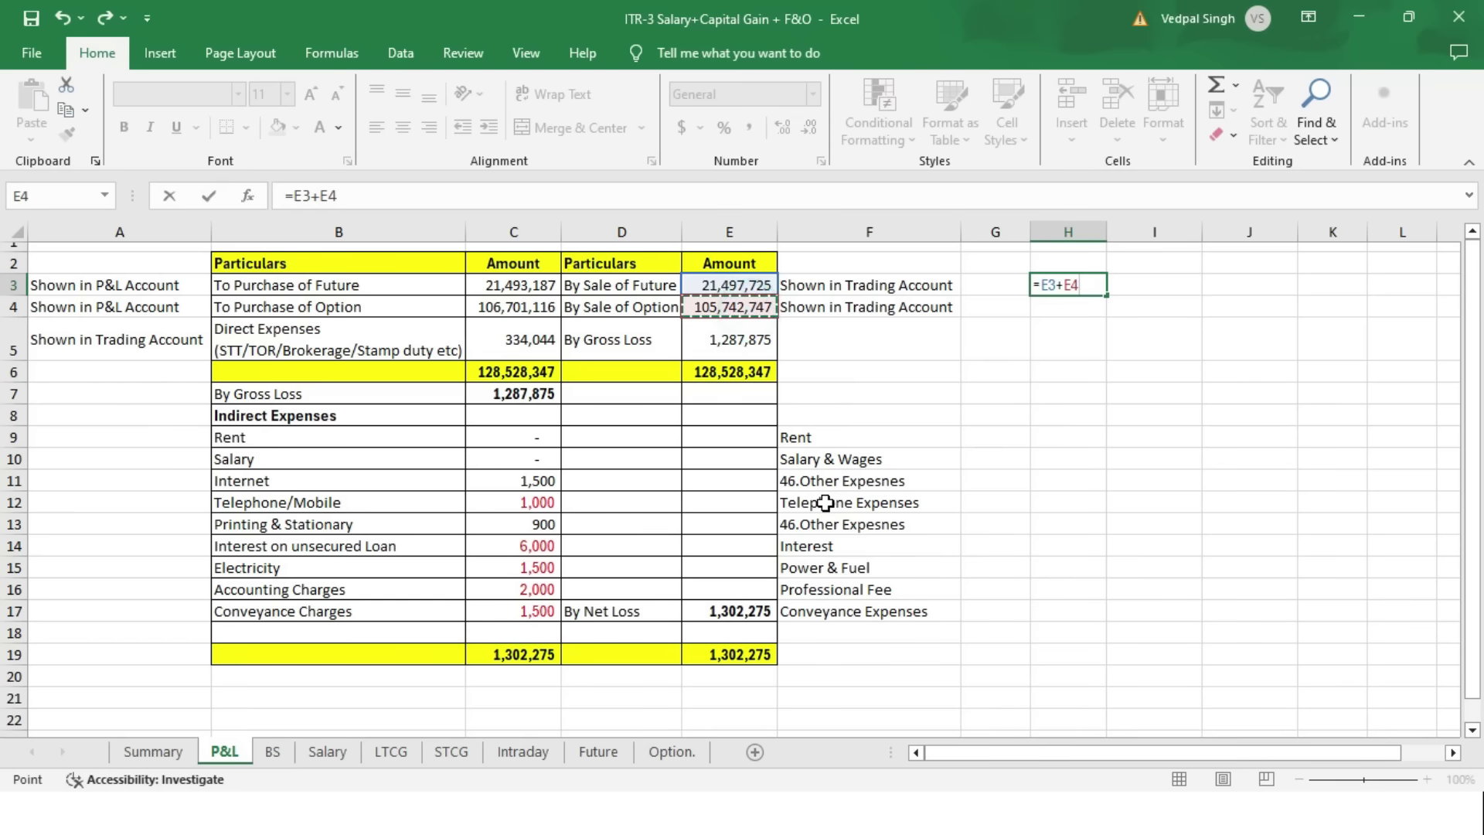
pyautogui.press('Return')
# - Link cell H4 to the Non Speculative Business direct expenses in cell E5 of the Summary sheet
pyautogui.write('=')
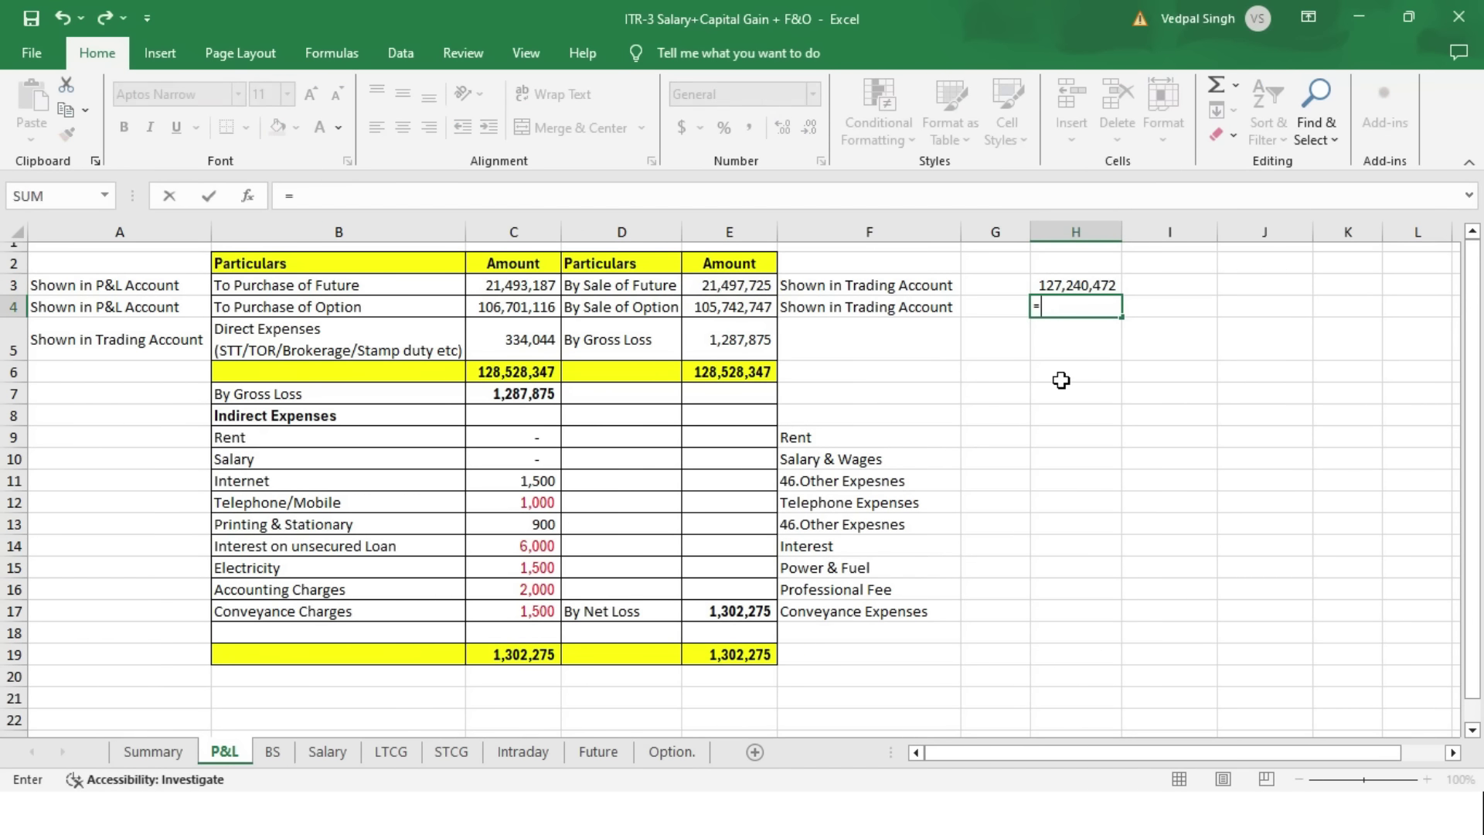
pyautogui.click(150, 752)
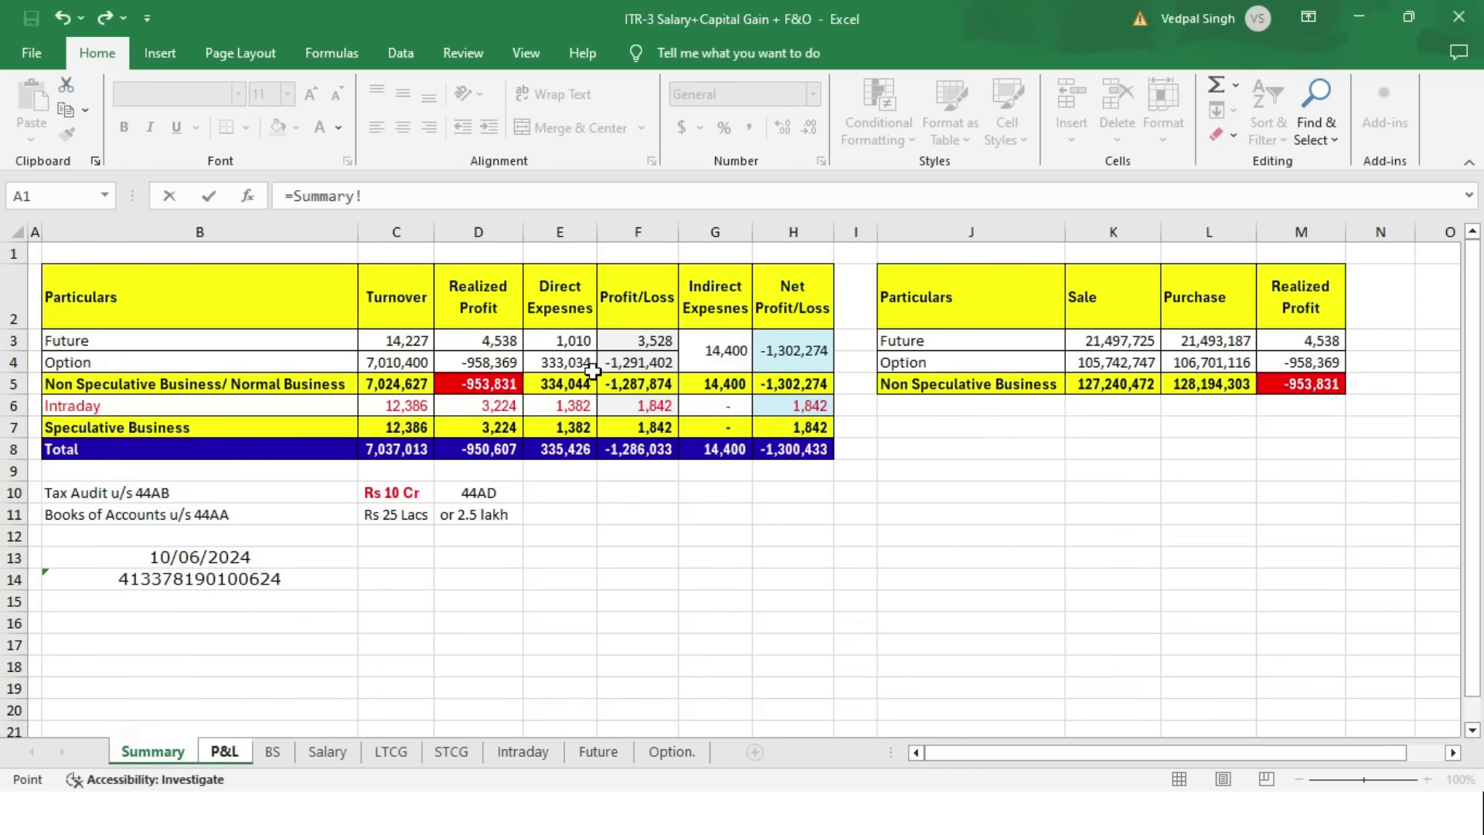
pyautogui.click(572, 390)
pyautogui.press('Return')
# - Subtract the direct expenses from total sales in cell H5 with =H3-H4
pyautogui.write('=')
pyautogui.press('Up')
pyautogui.press('Up')
pyautogui.write('-')
pyautogui.press('Up')
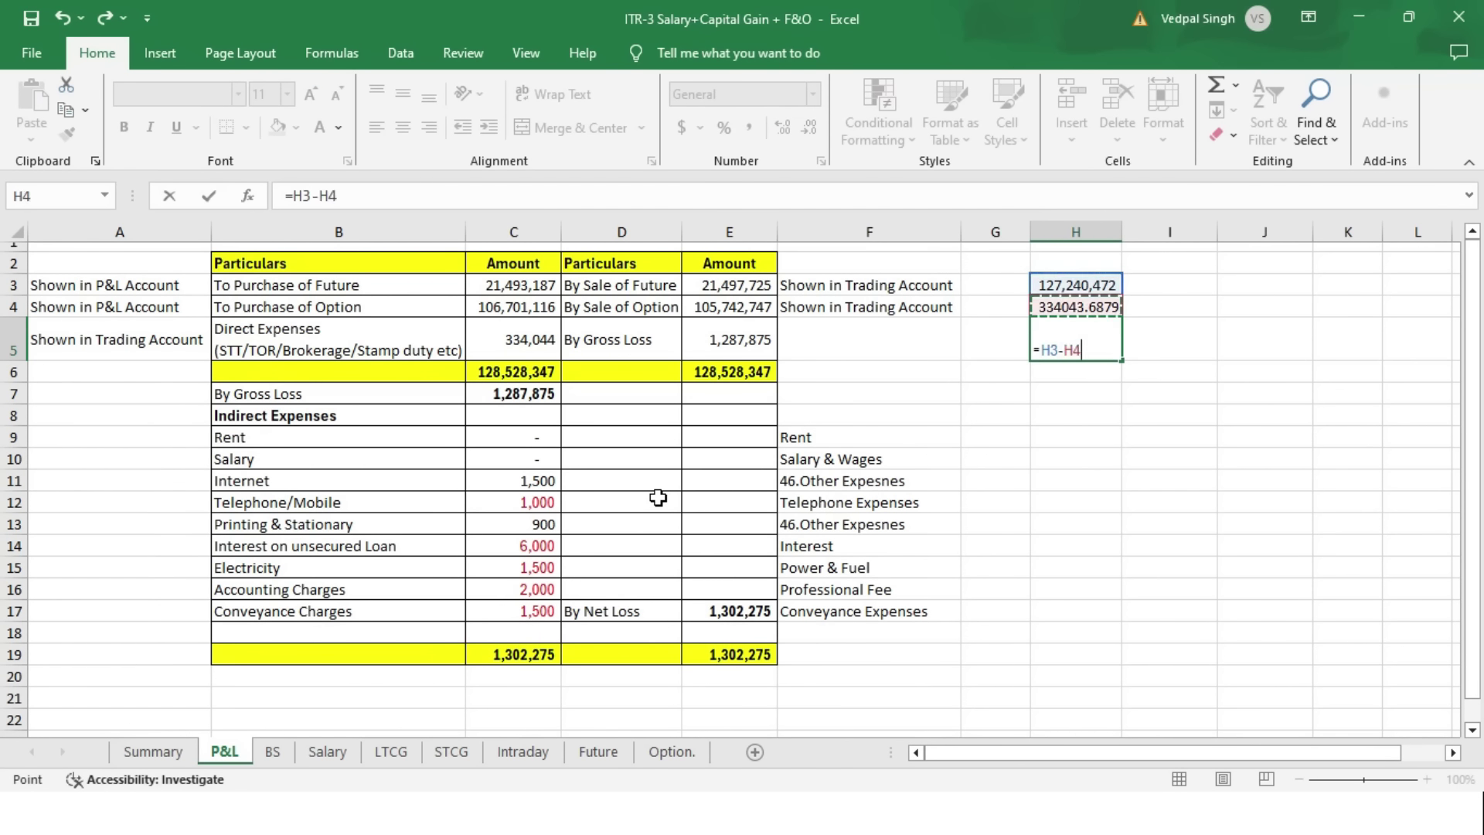
pyautogui.press('Return')
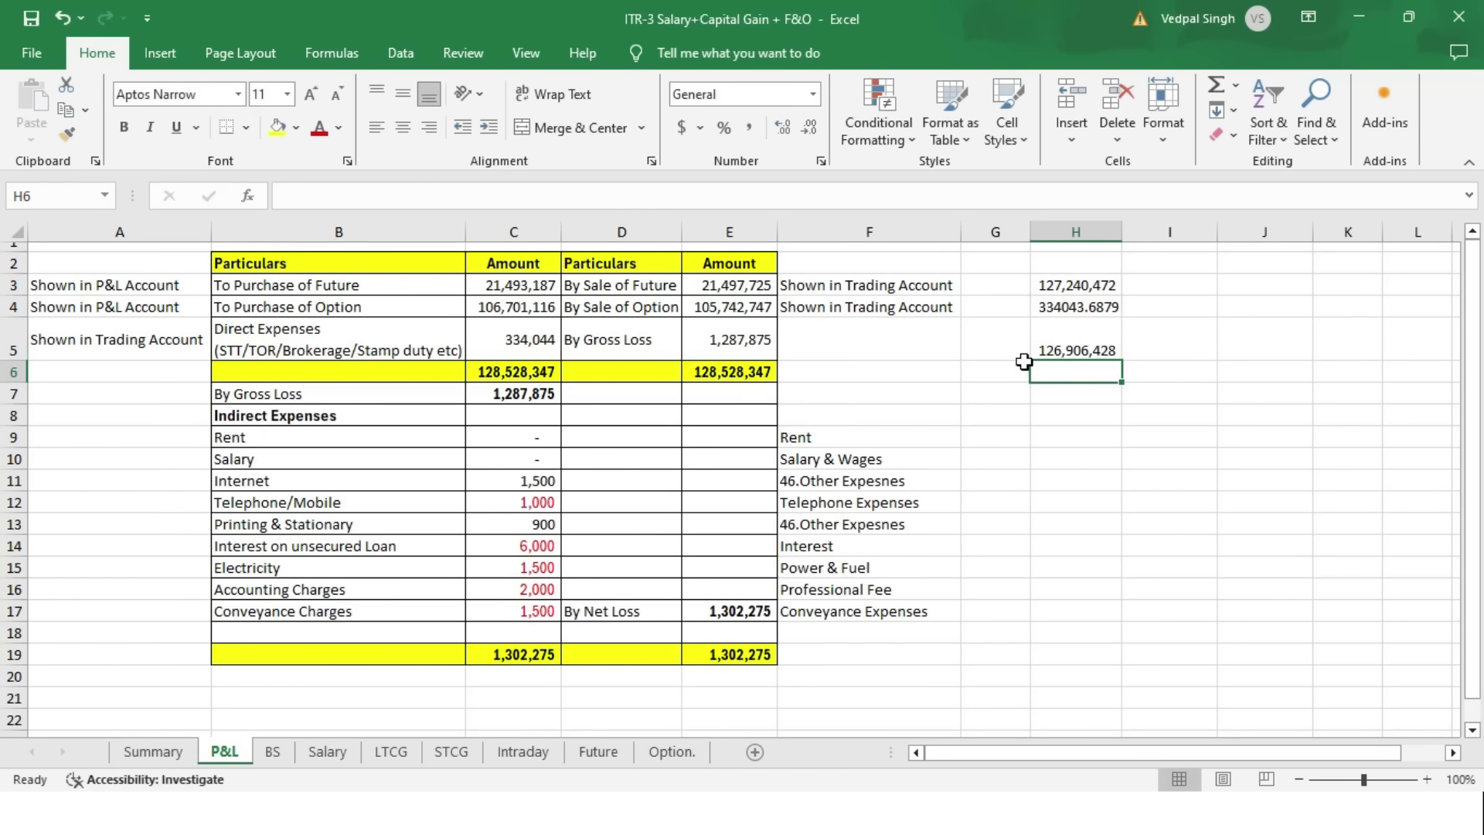
pyautogui.click(1048, 346)
# - Switch to the e-Filing portal in the browser, confirm the Trading Account schedule and open Part A - P & L
pyautogui.hotkey('alt', 'Tab')
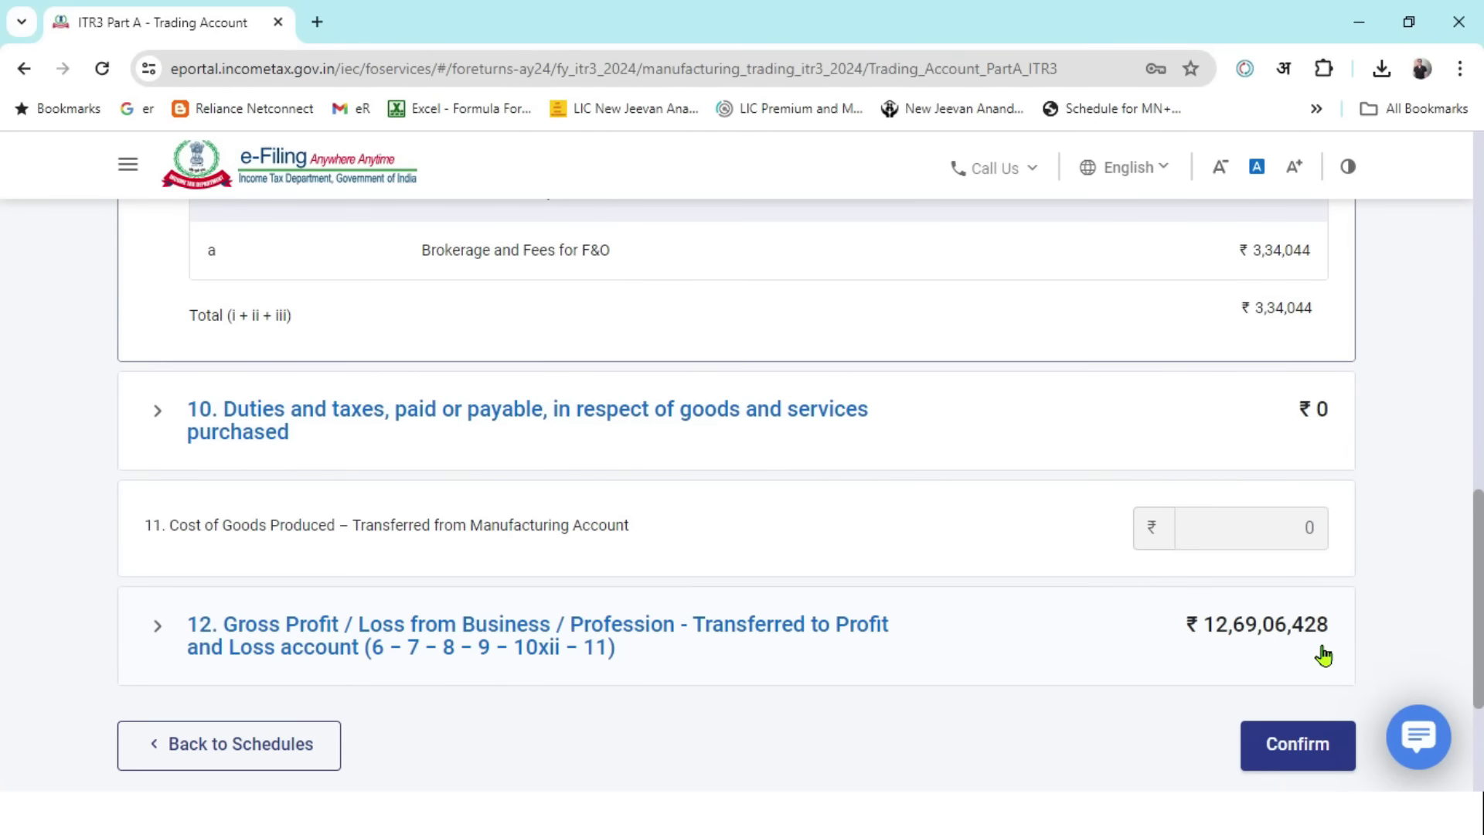
pyautogui.click(1281, 747)
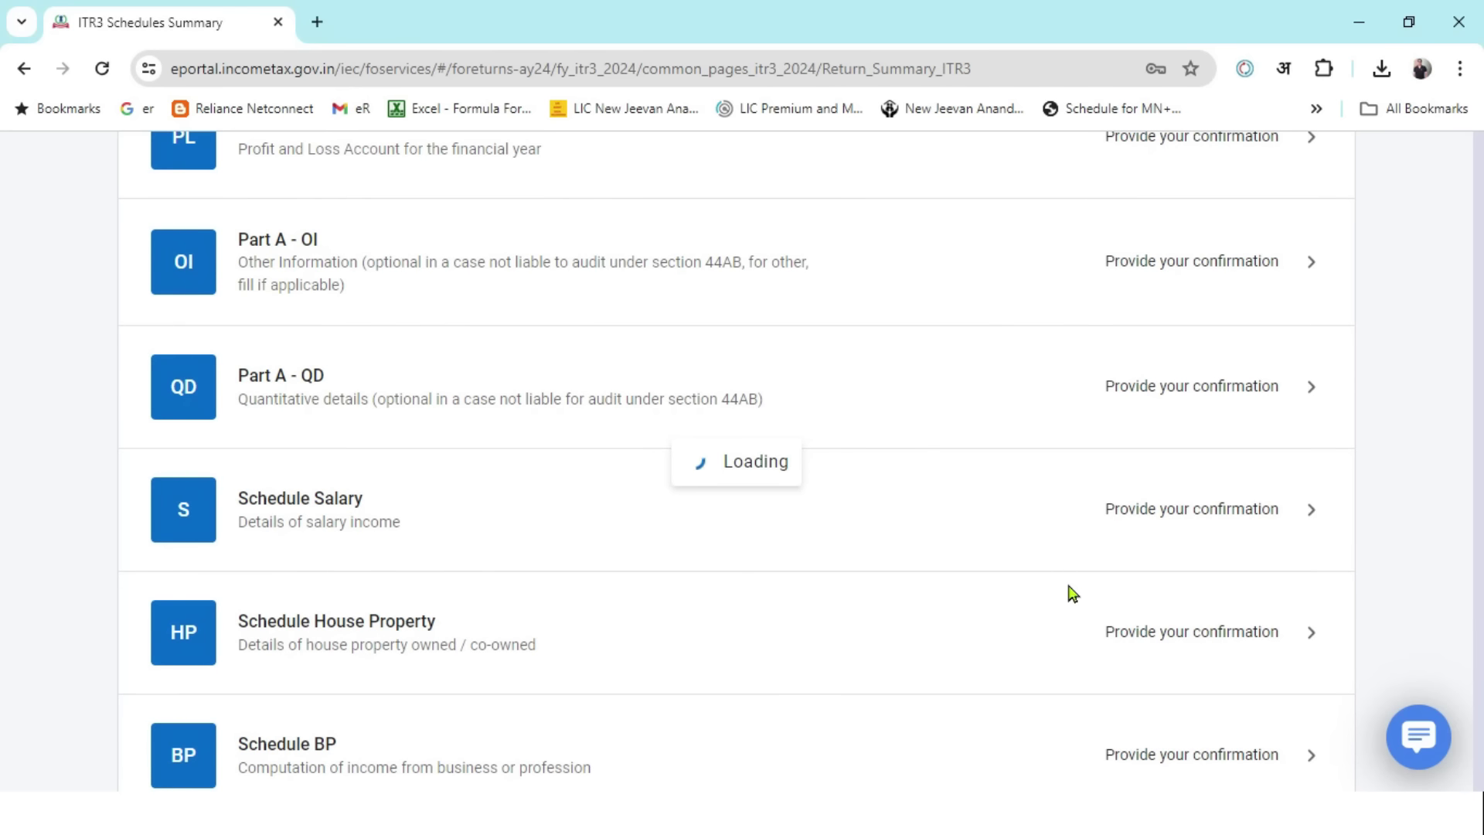
pyautogui.scroll(-3, 1008, 516)
pyautogui.scroll(-5, 997, 457)
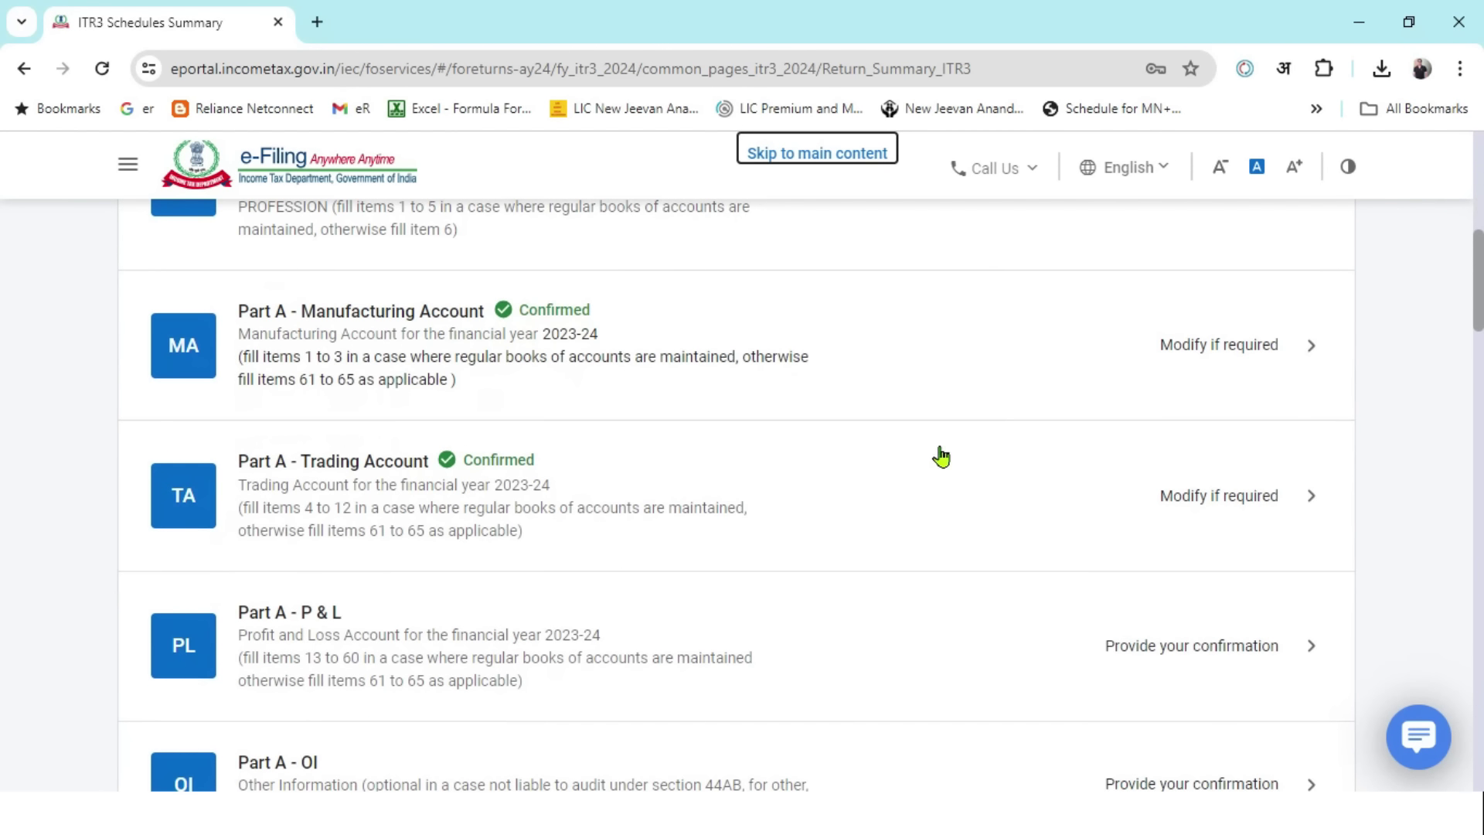
pyautogui.scroll(-1, 659, 572)
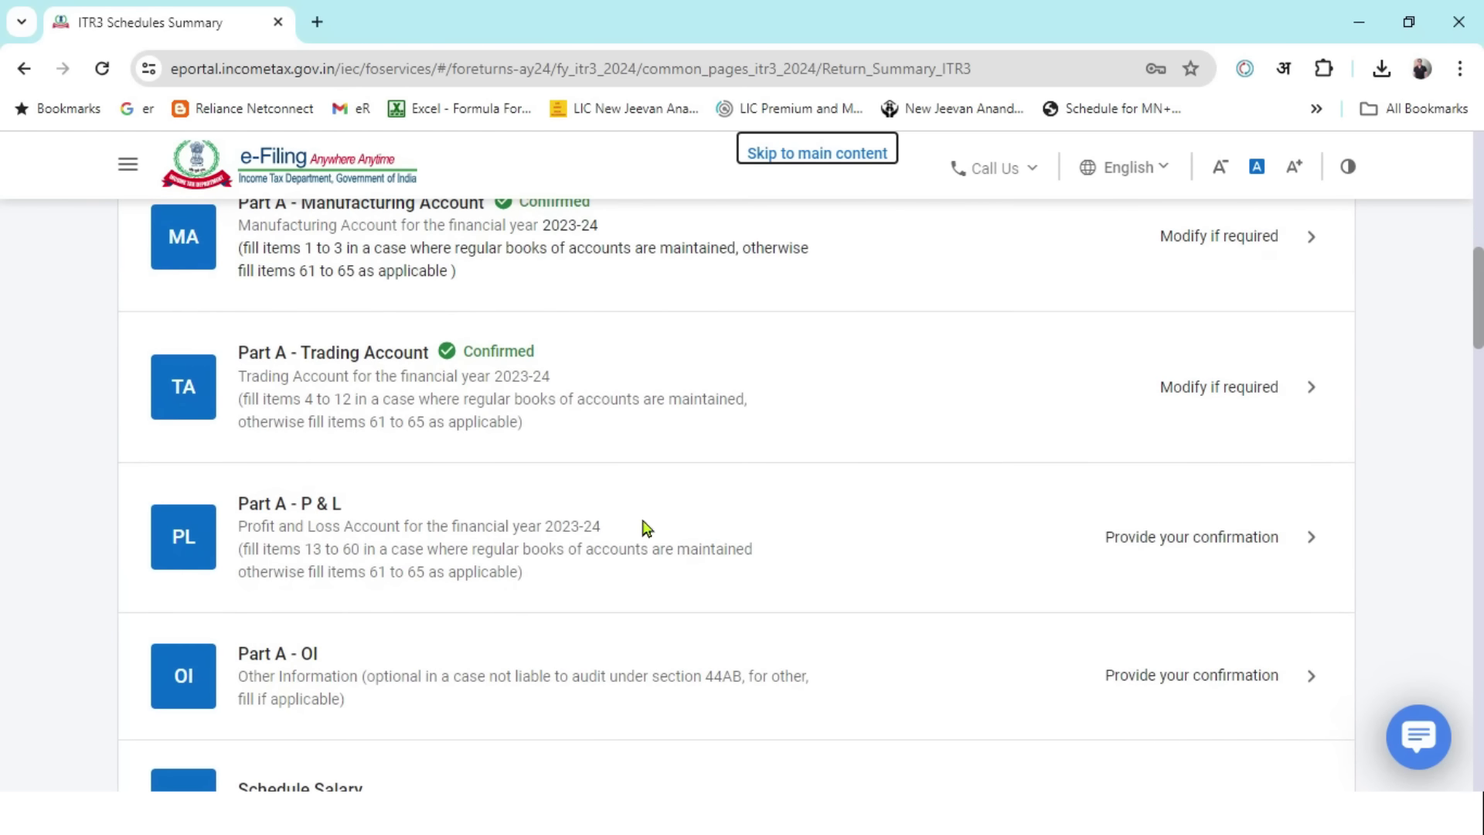
pyautogui.click(1148, 572)
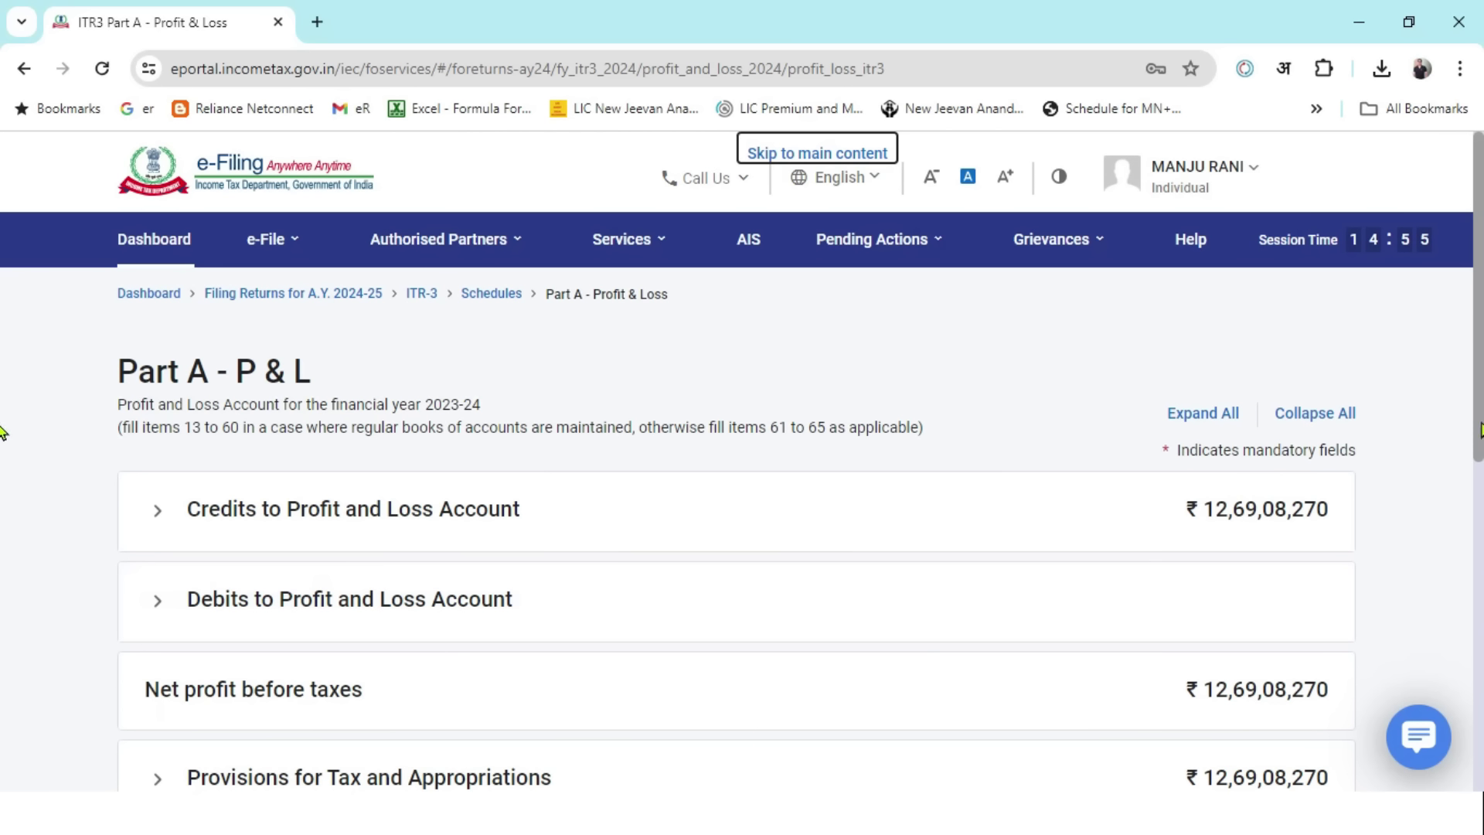
pyautogui.scroll(-1, 2, 421)
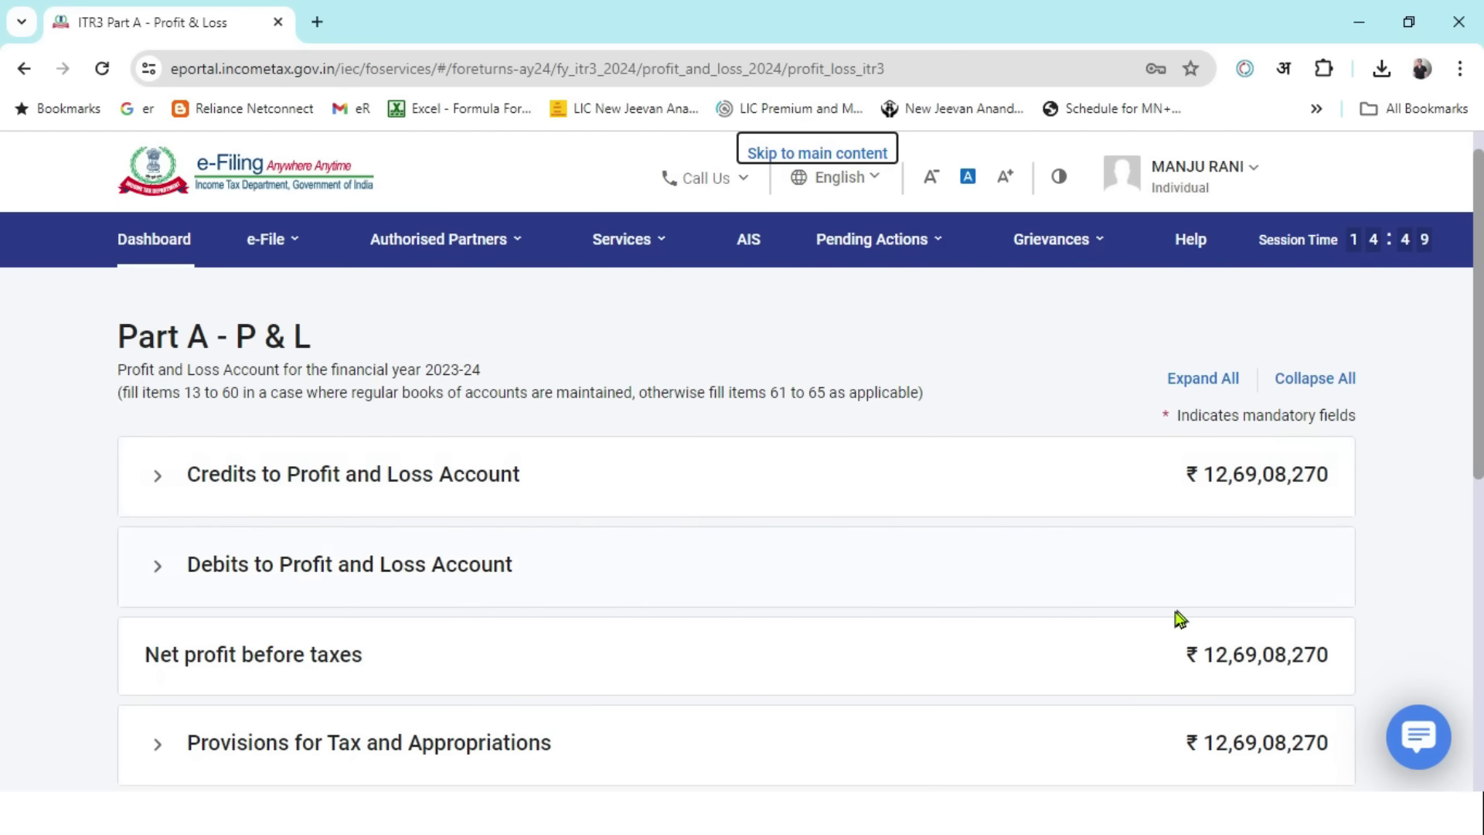
# - Switch to the Excel P&L sheet, clear the scratch calculation in H3:H6 and review the sale and purchase rows
pyautogui.hotkey('alt', 'Tab')
pyautogui.moveTo(1073, 288); pyautogui.dragTo(1071, 374)
pyautogui.press('Delete')
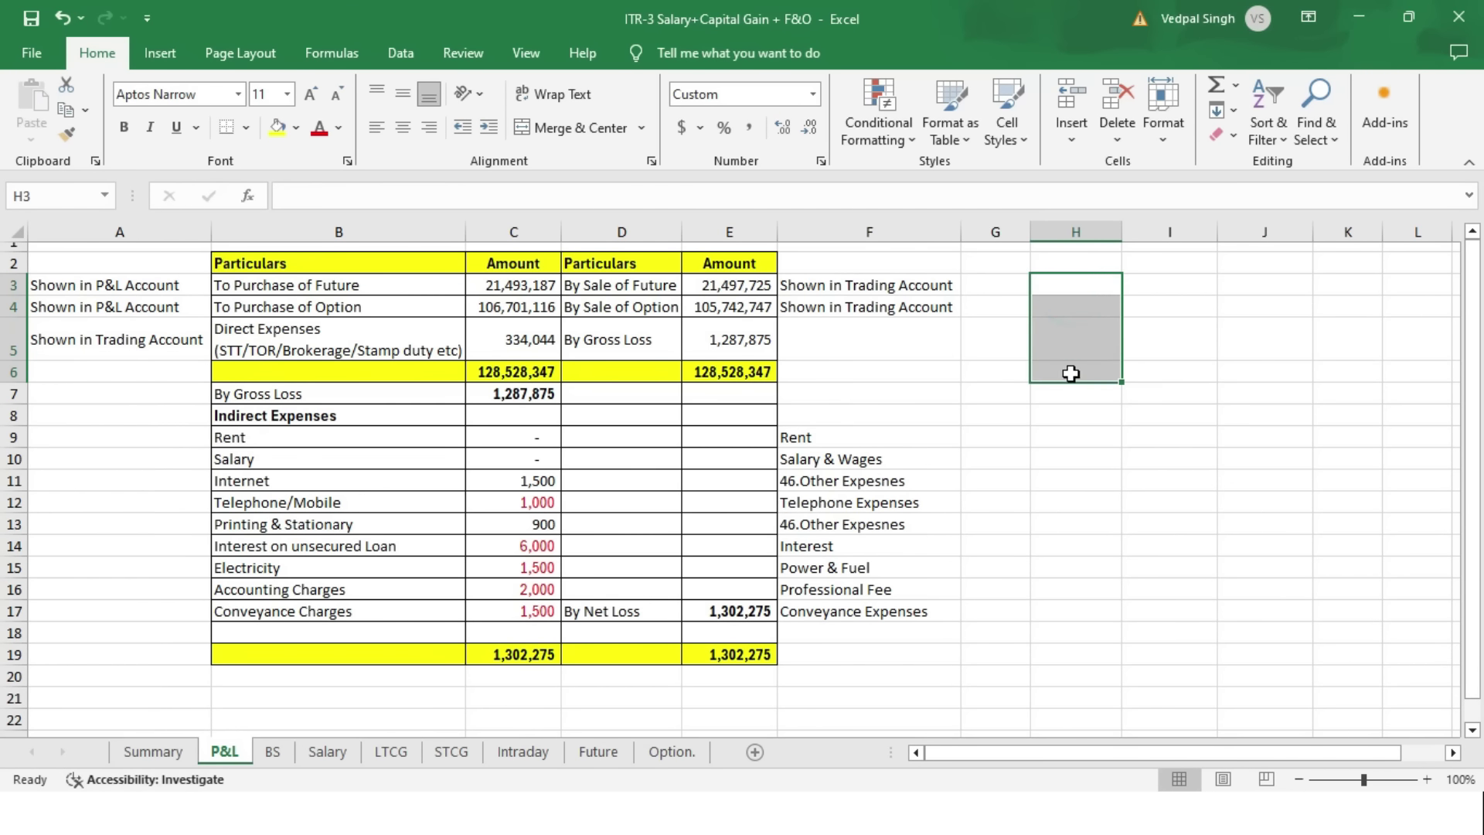
pyautogui.moveTo(641, 283); pyautogui.dragTo(738, 309)
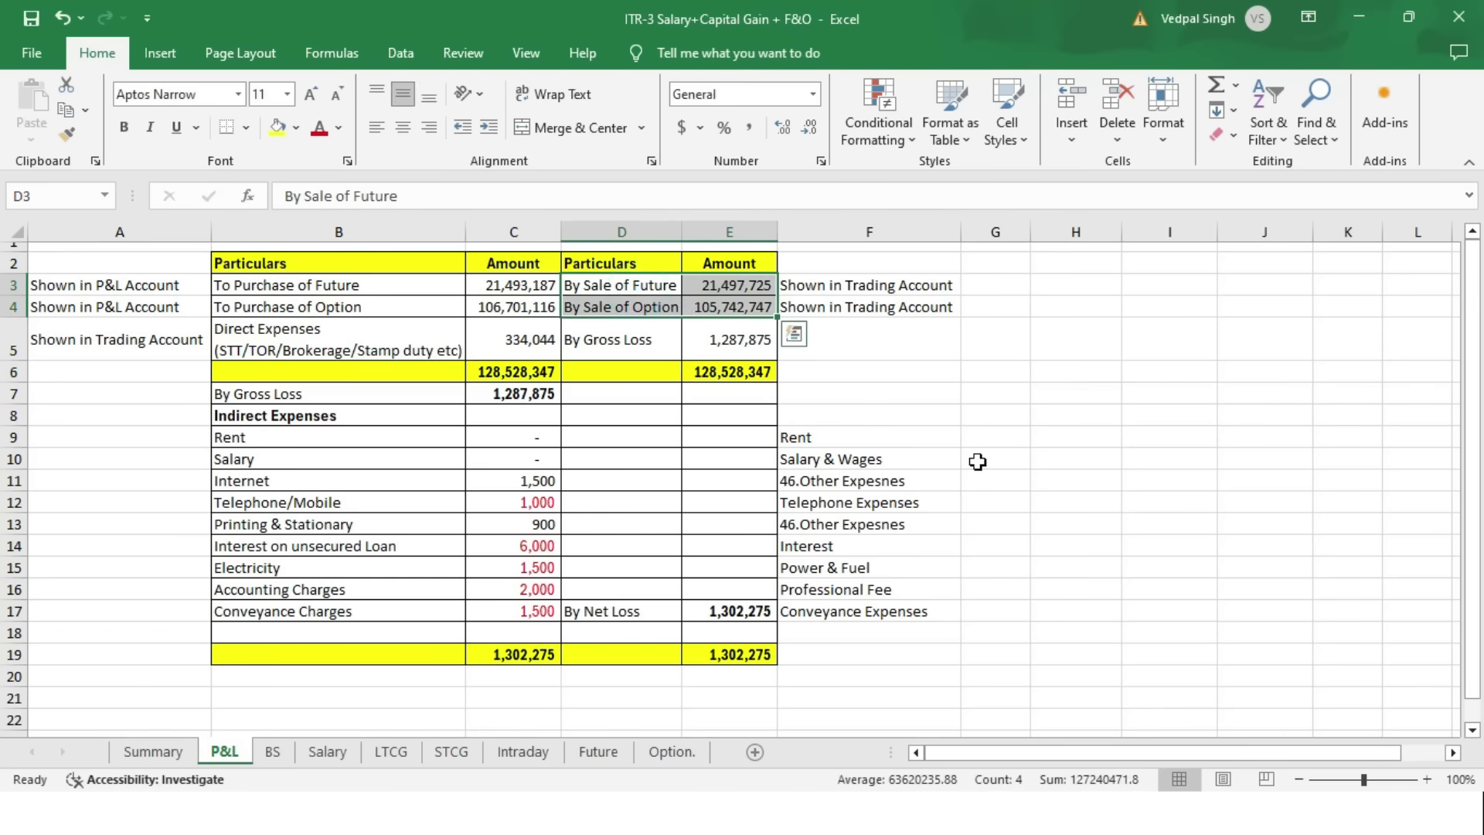
pyautogui.moveTo(451, 284); pyautogui.dragTo(437, 307)
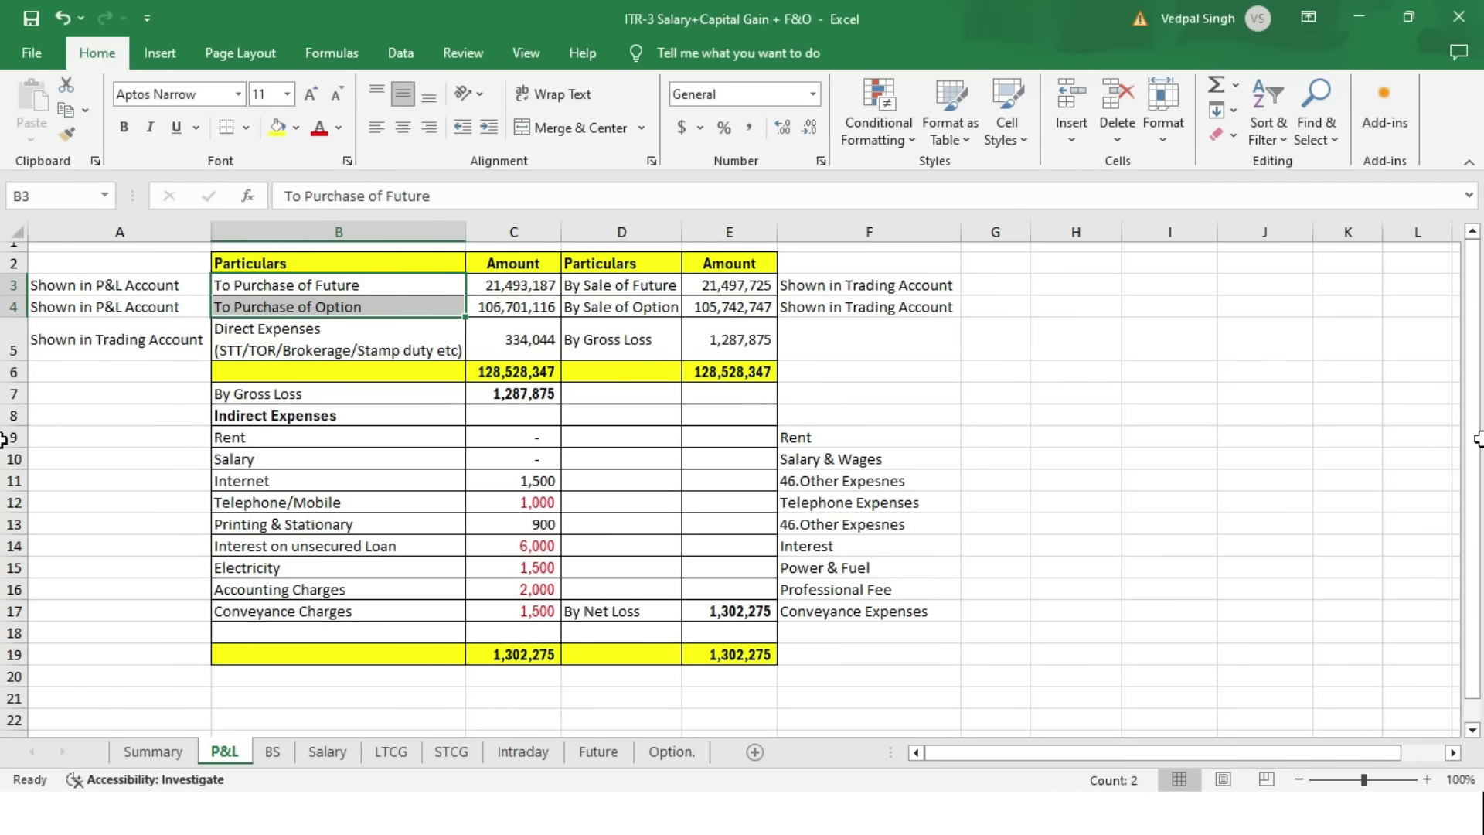
# - Switch to the browser and open the form for adding details to Debits to Profit and Loss Account
pyautogui.hotkey('alt', 'Tab')
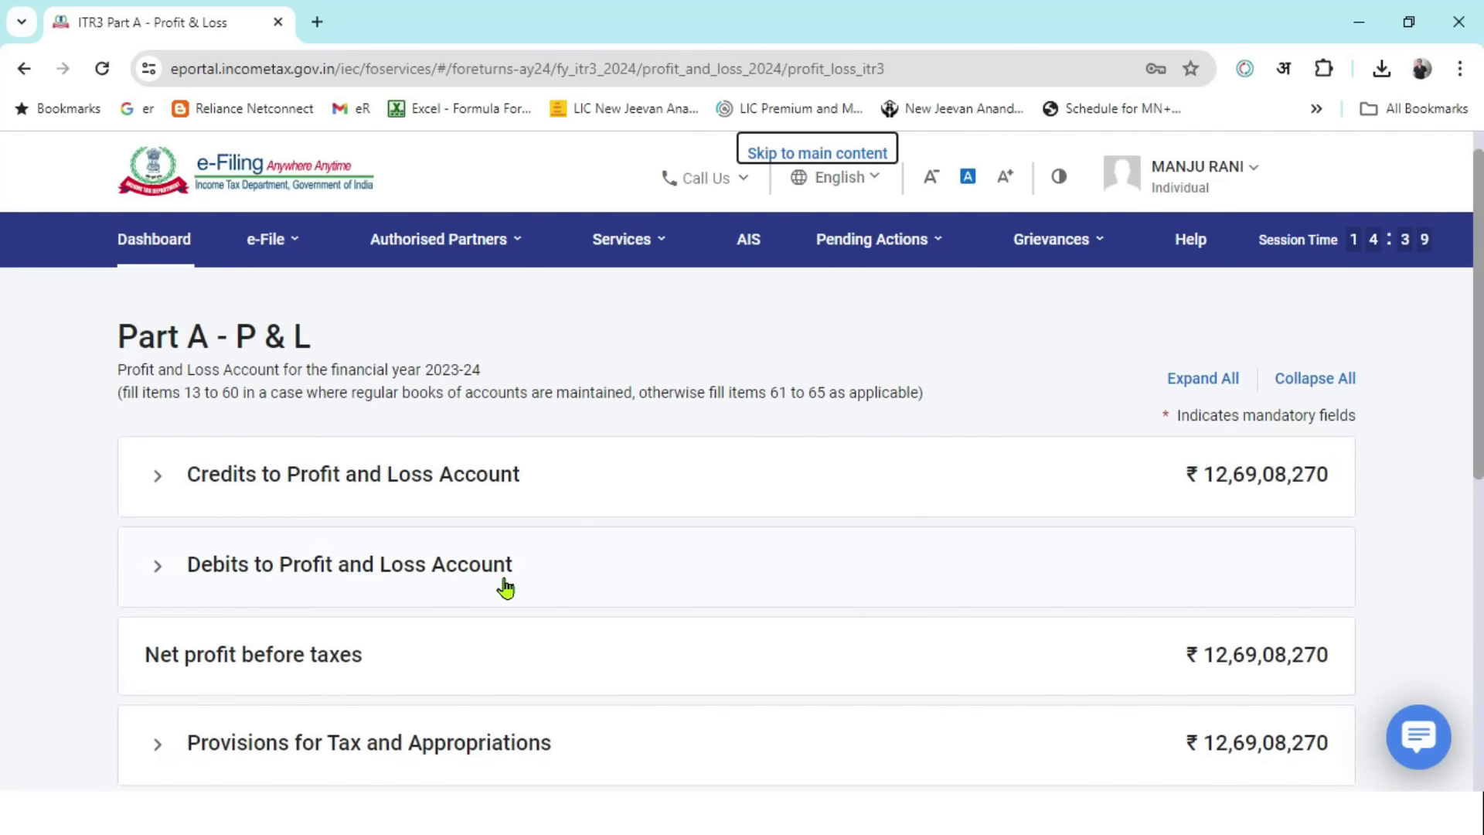
pyautogui.click(151, 576)
pyautogui.scroll(-3, 518, 487)
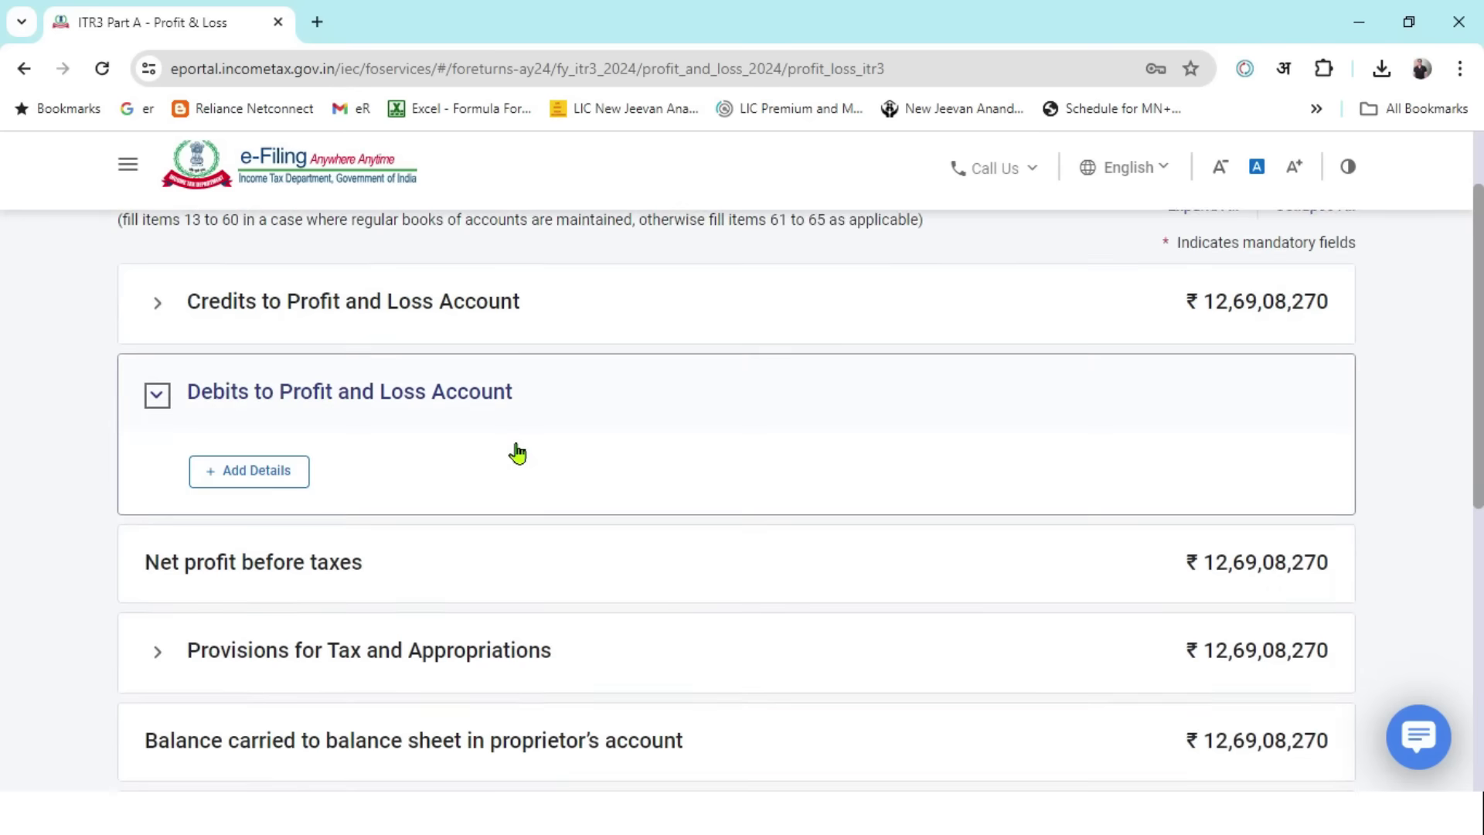
pyautogui.click(252, 373)
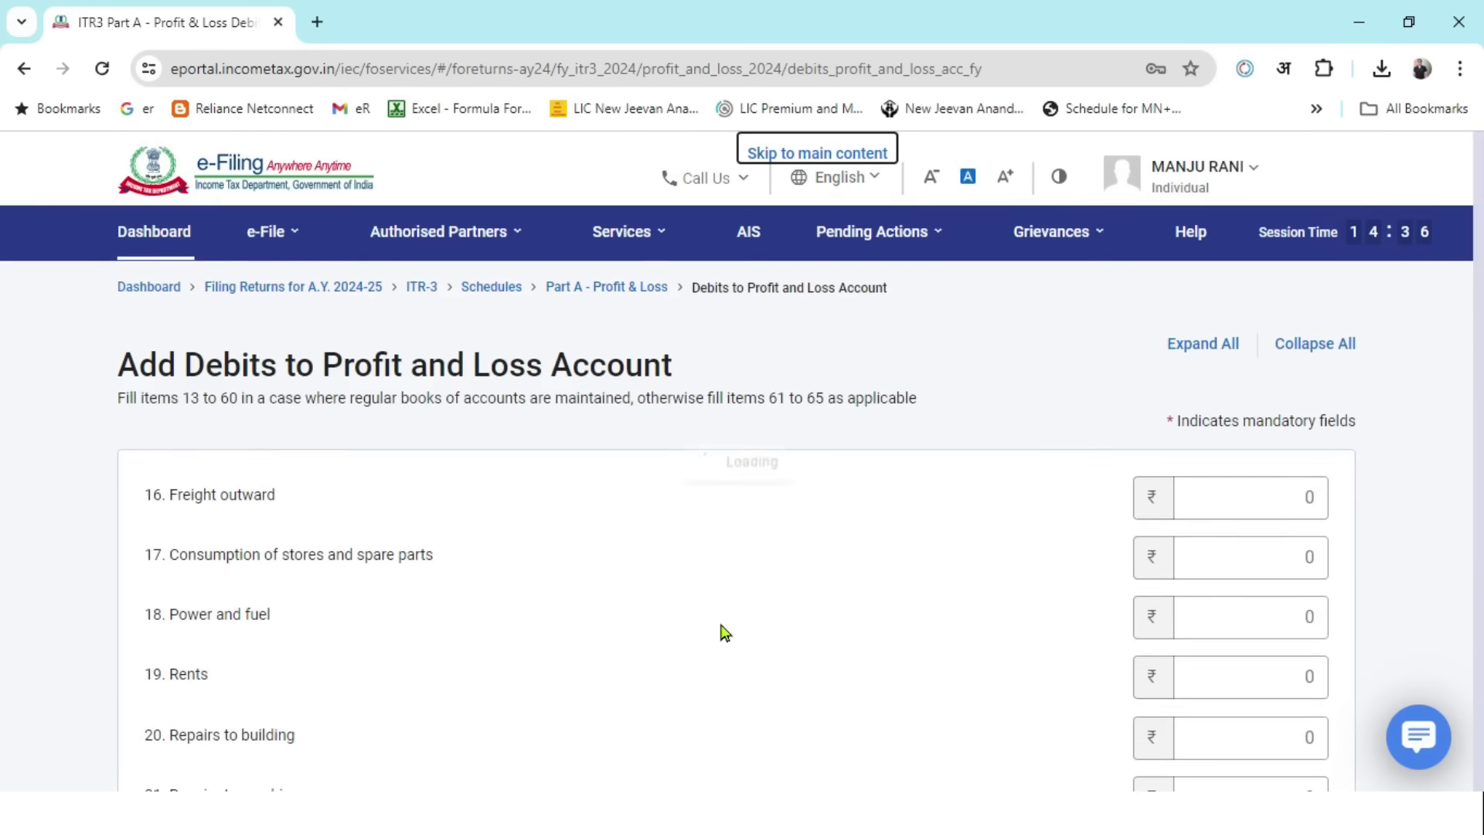
pyautogui.scroll(-2, 780, 523)
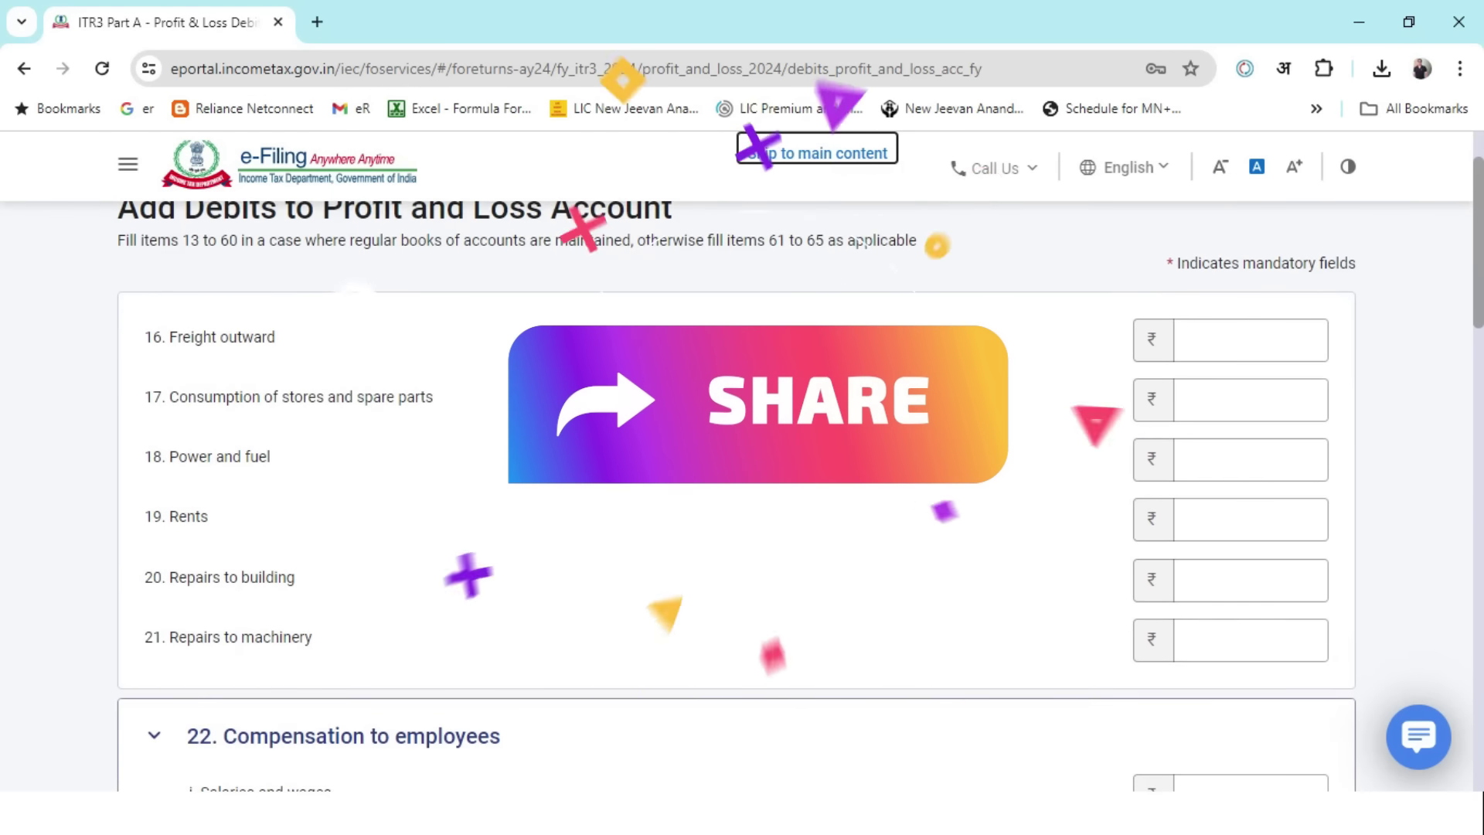
# - Switch to the Excel P&L sheet and set the font colour of the sale amounts in E3:E4 to dark red
pyautogui.hotkey('alt', 'Tab')
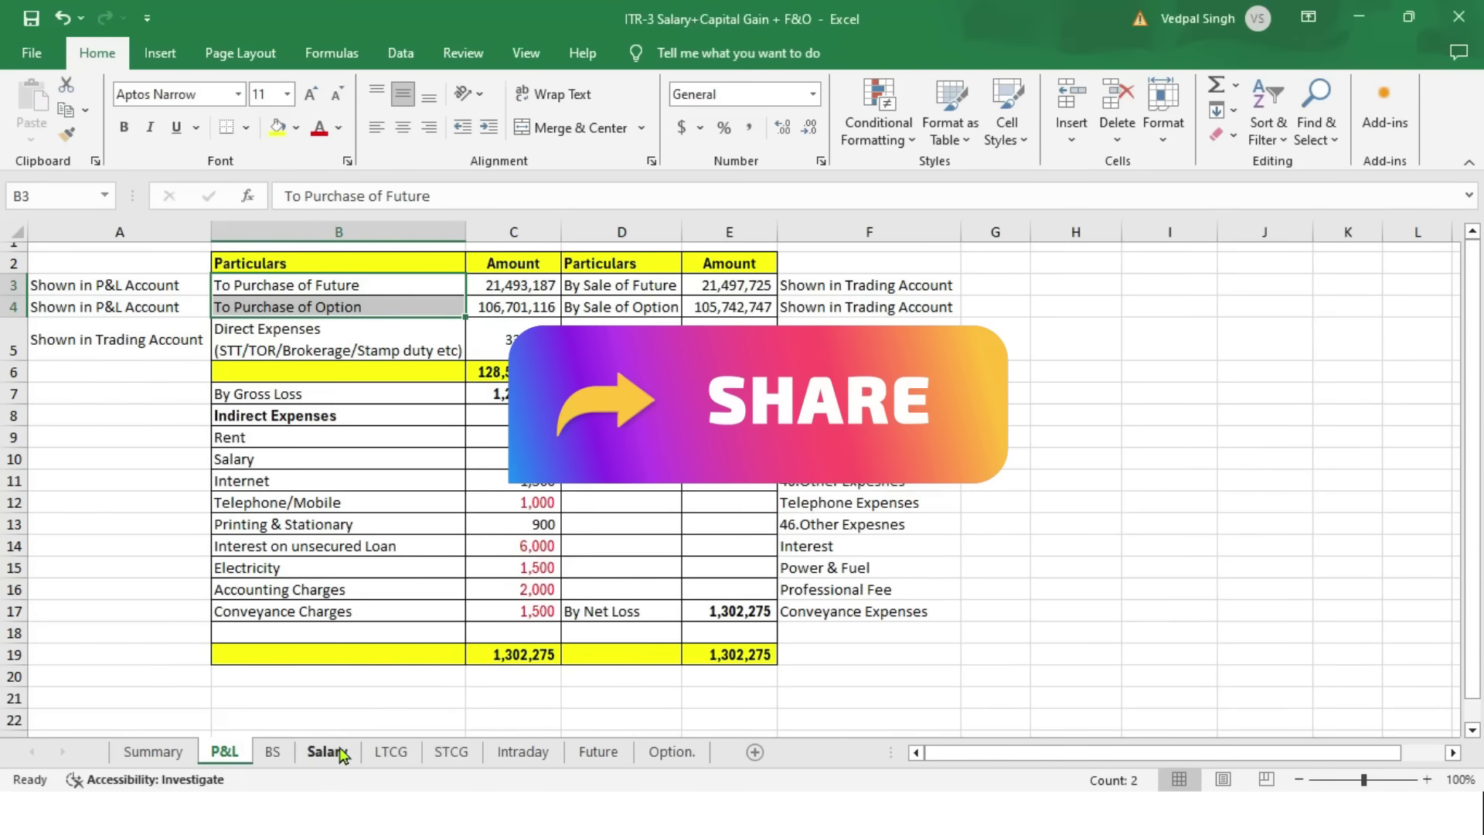
pyautogui.moveTo(508, 463); pyautogui.dragTo(524, 610)
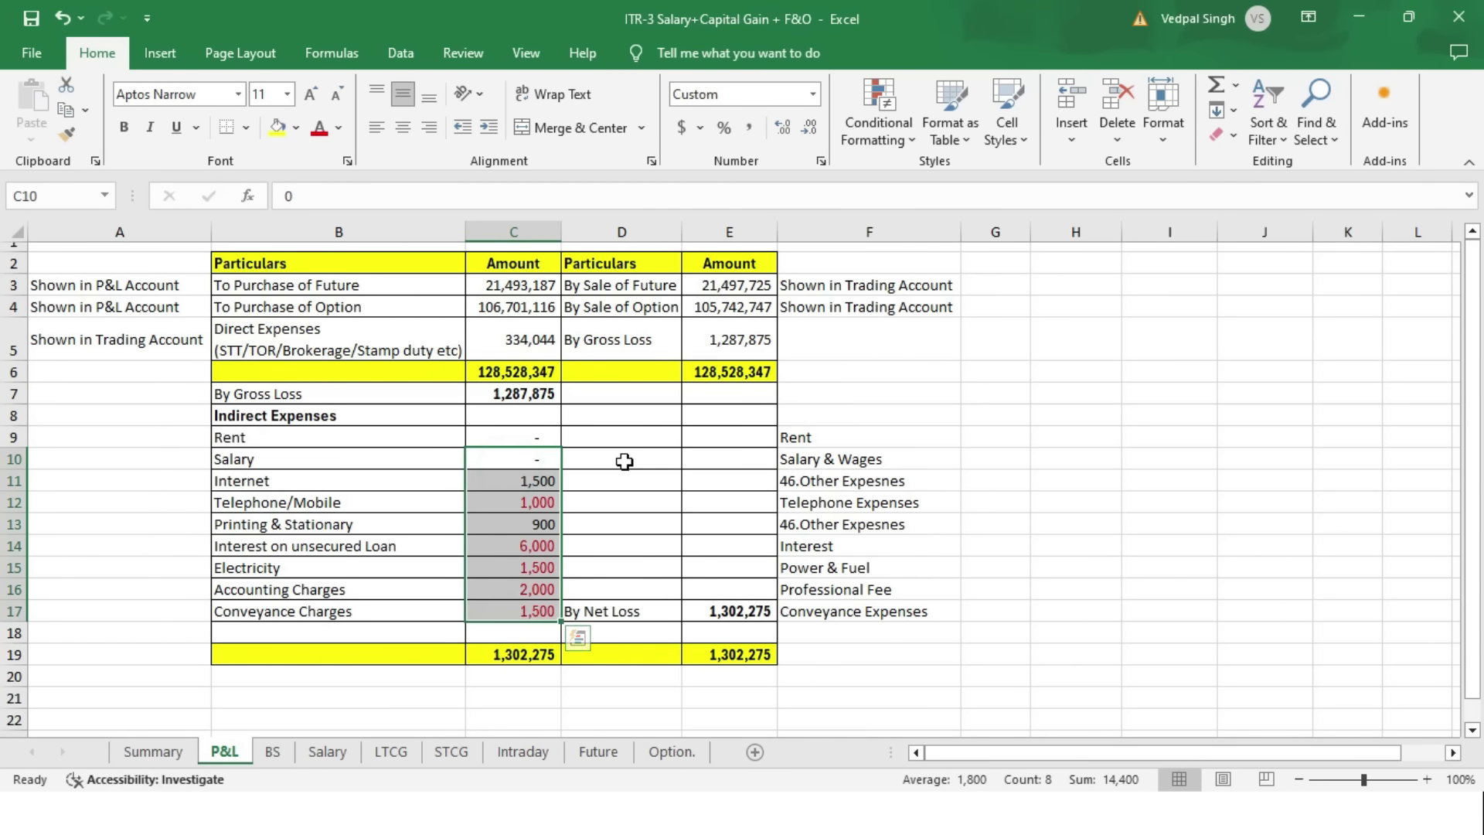
pyautogui.moveTo(539, 286); pyautogui.dragTo(540, 312)
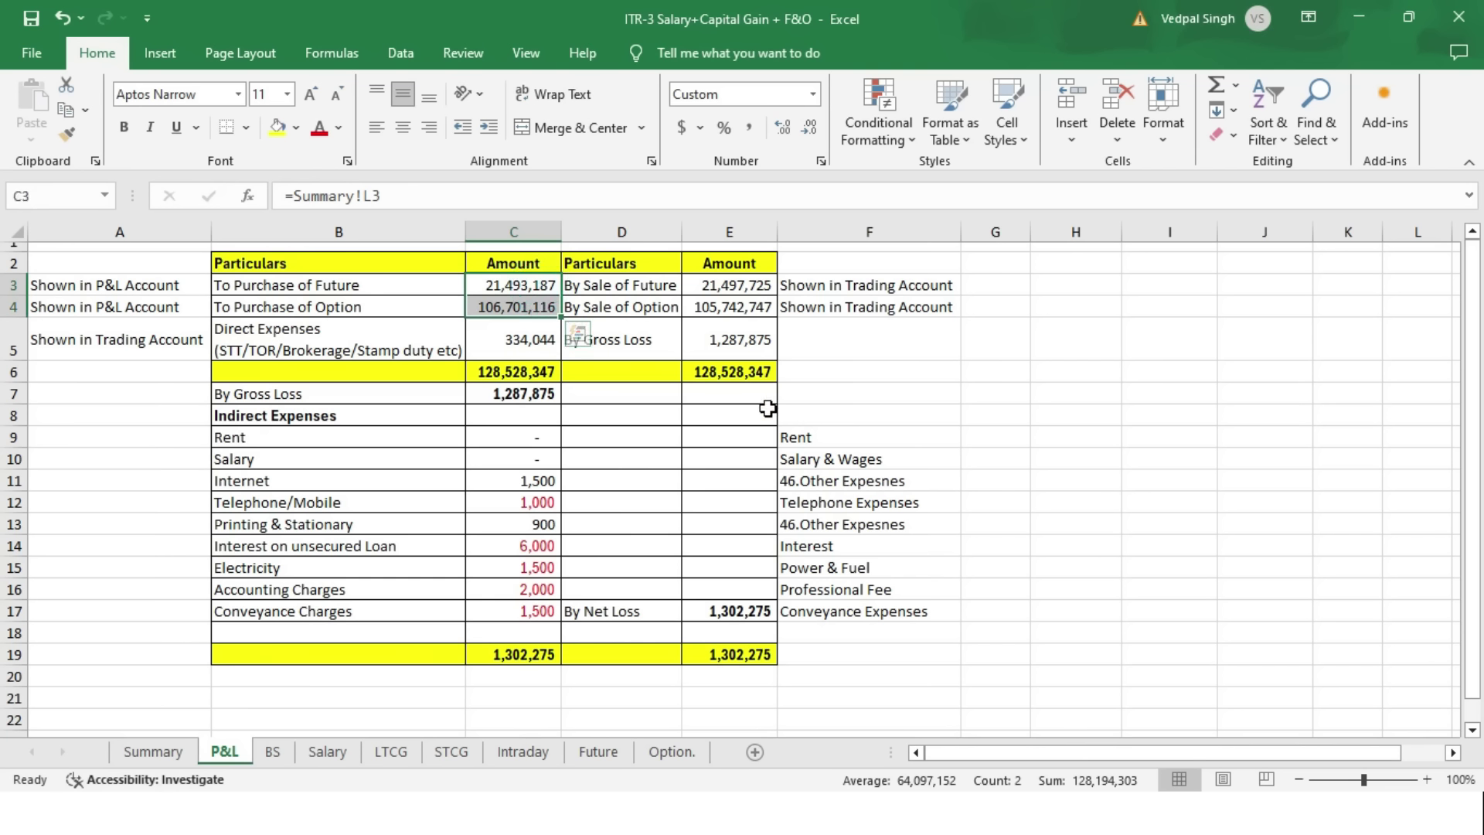
pyautogui.click(529, 343)
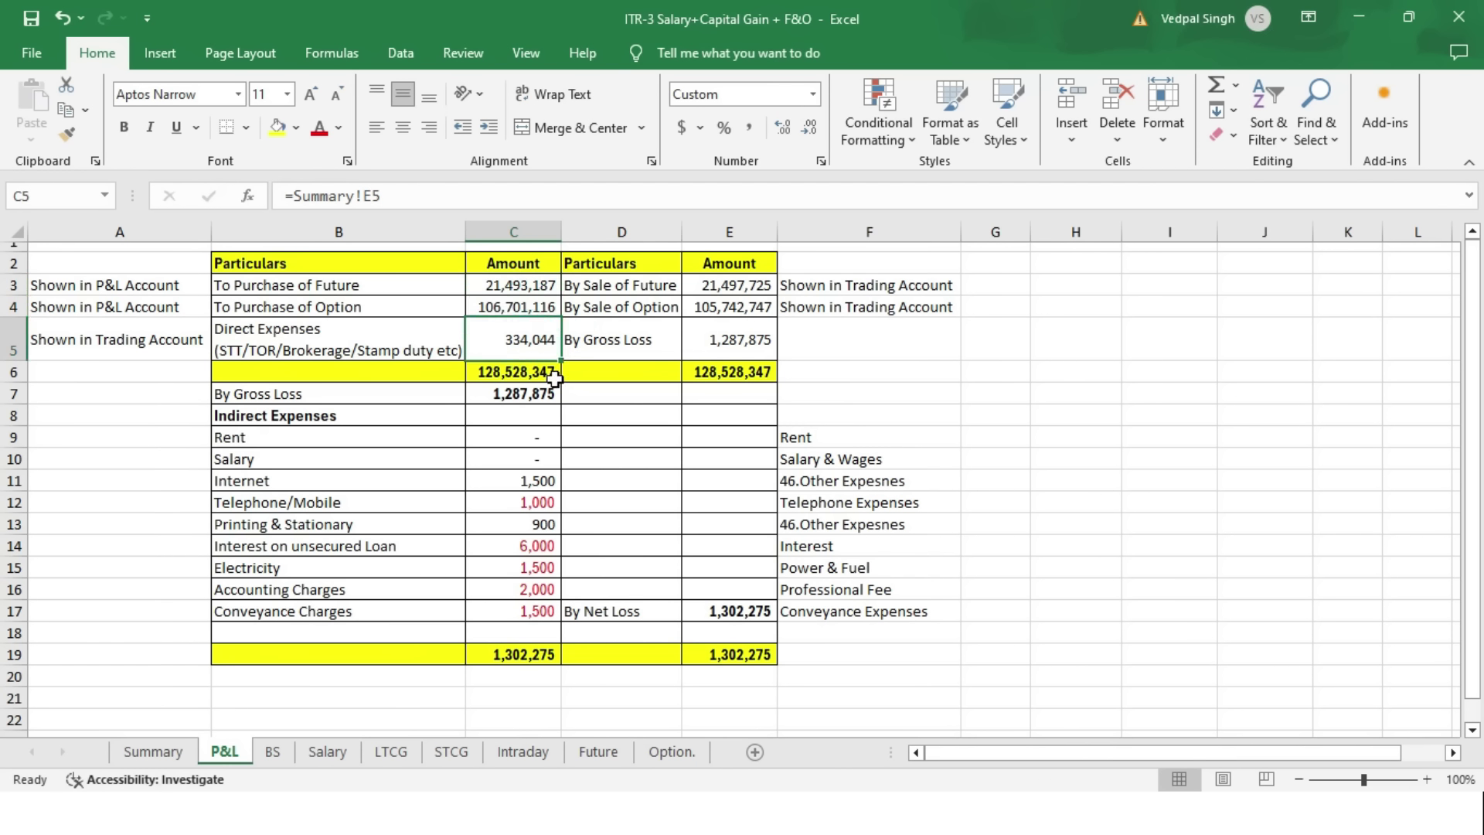
pyautogui.moveTo(726, 286); pyautogui.dragTo(735, 308)
pyautogui.click(339, 128)
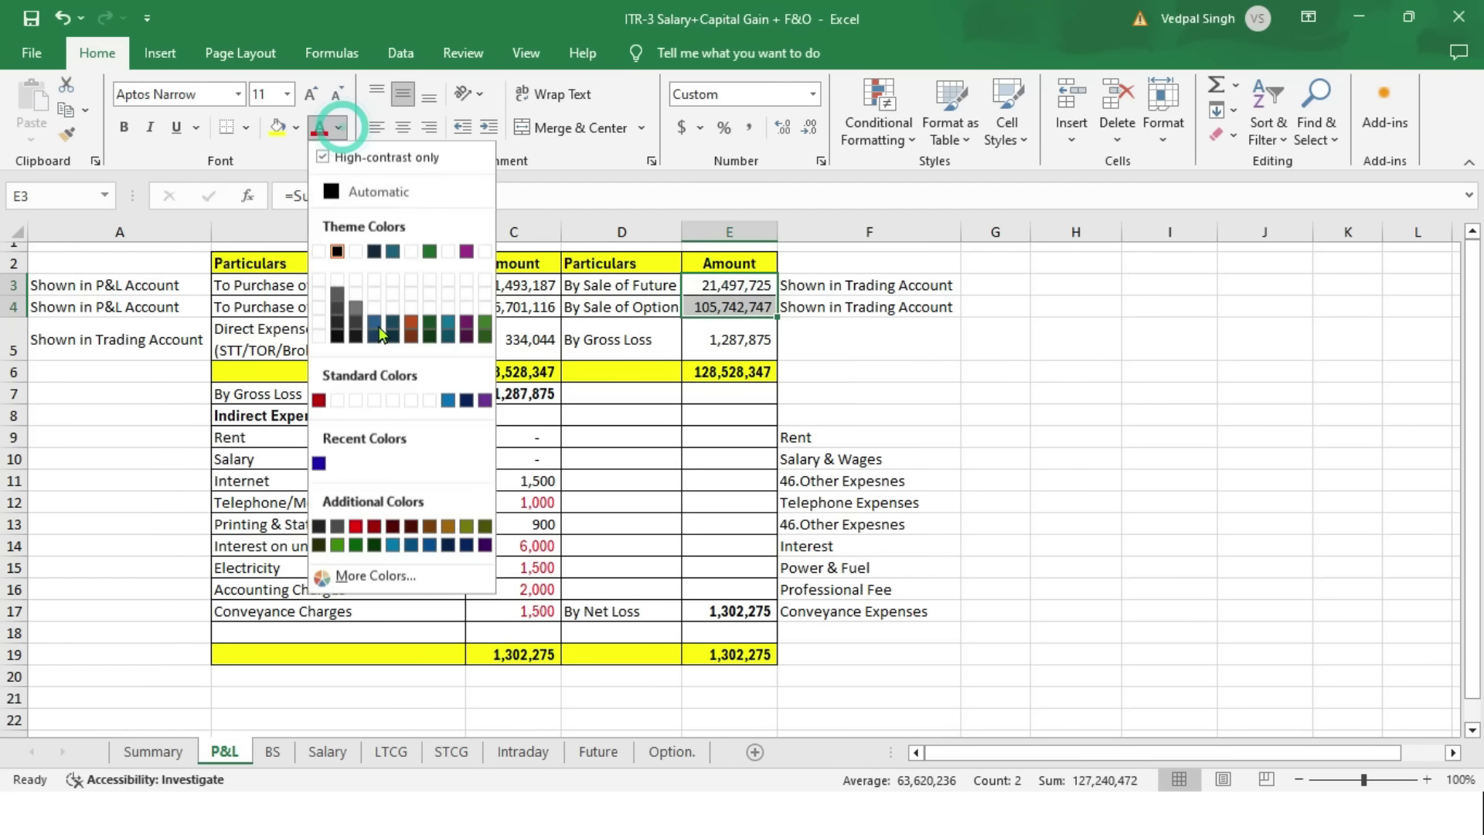
pyautogui.click(338, 545)
pyautogui.click(340, 127)
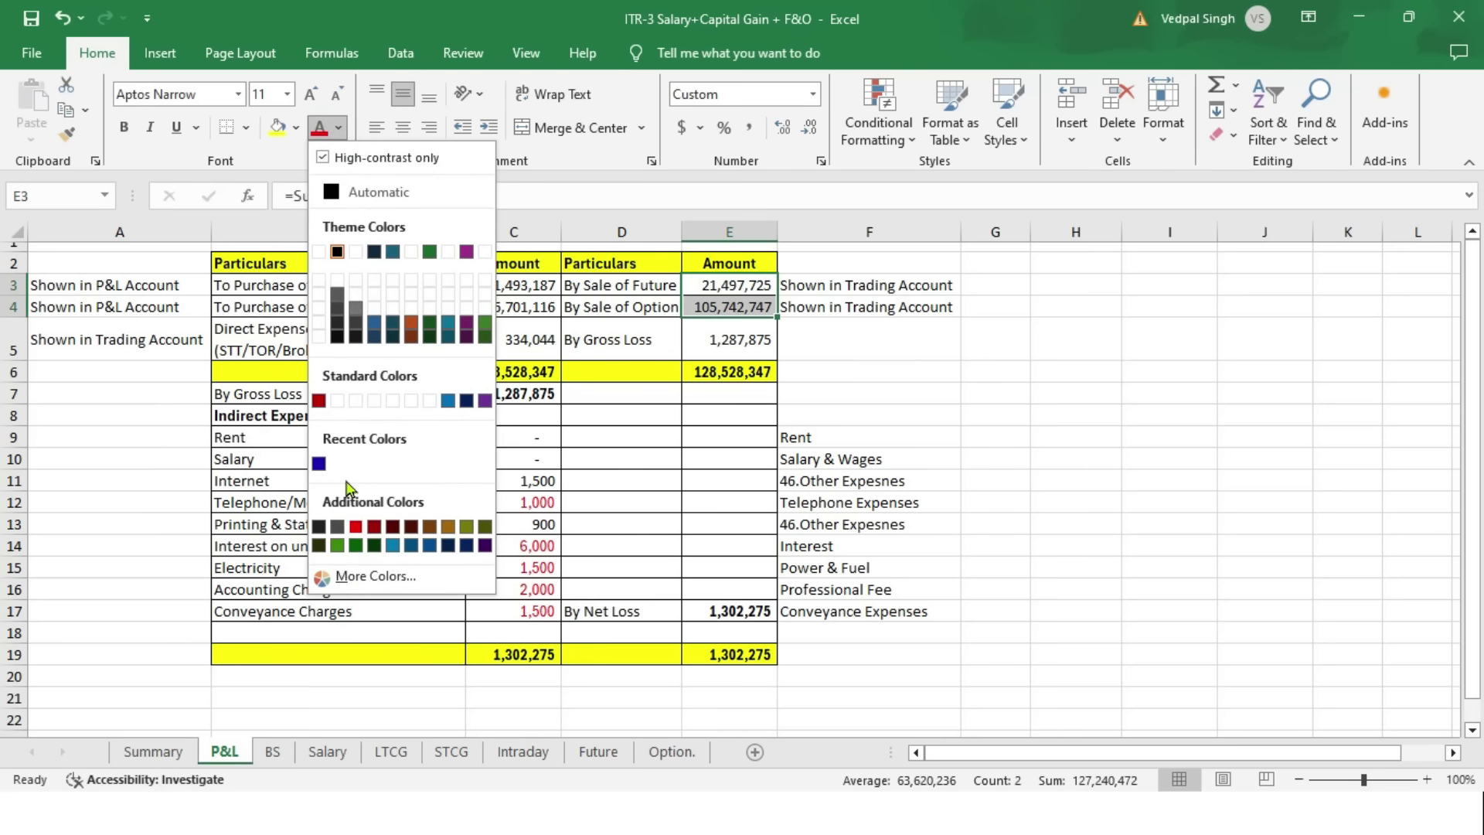
pyautogui.click(319, 401)
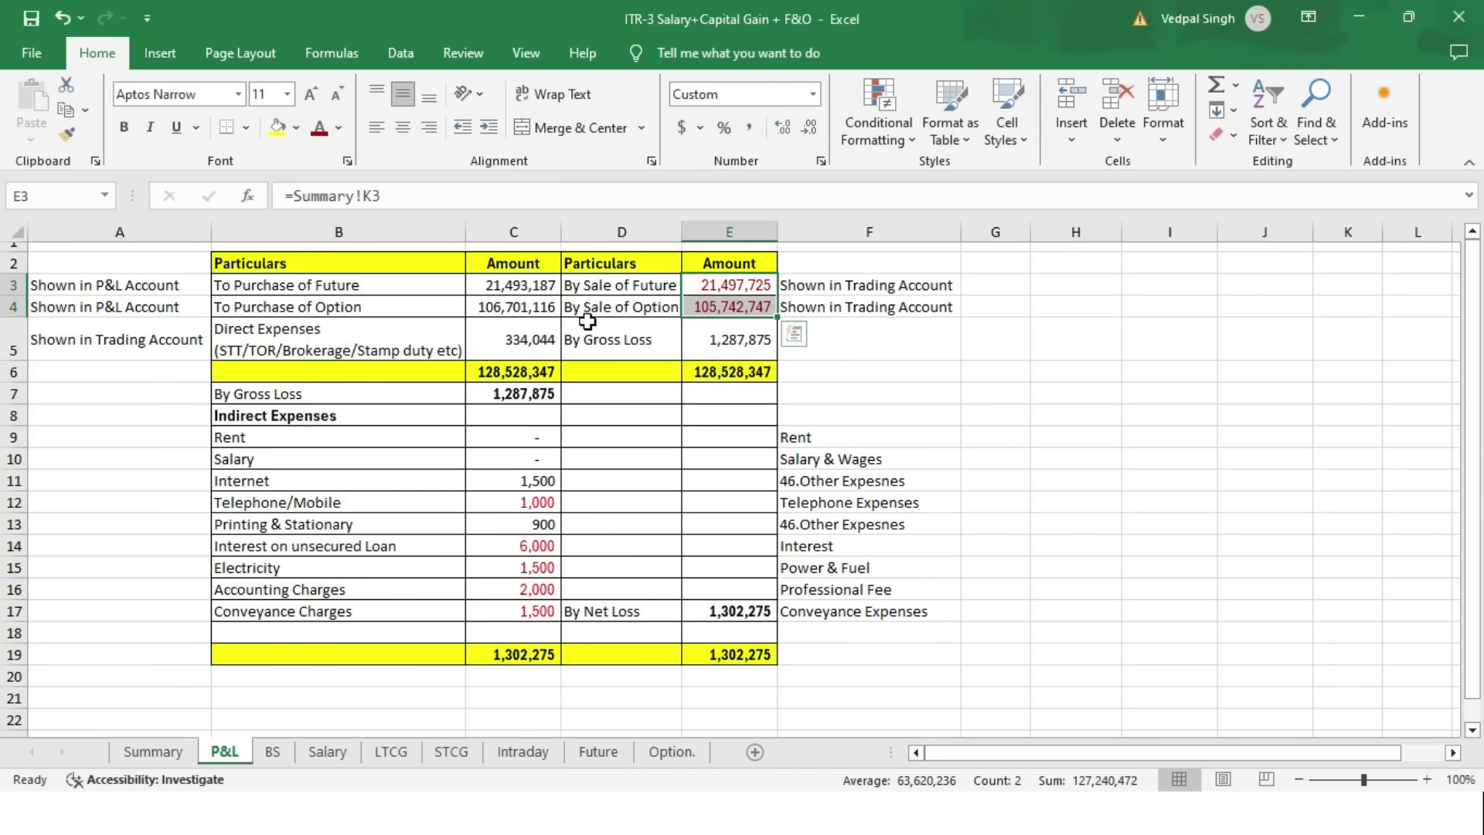
# - Colour the direct expenses amount in C5 dark red and check its source cell on the Summary sheet
pyautogui.click(533, 328)
pyautogui.click(319, 127)
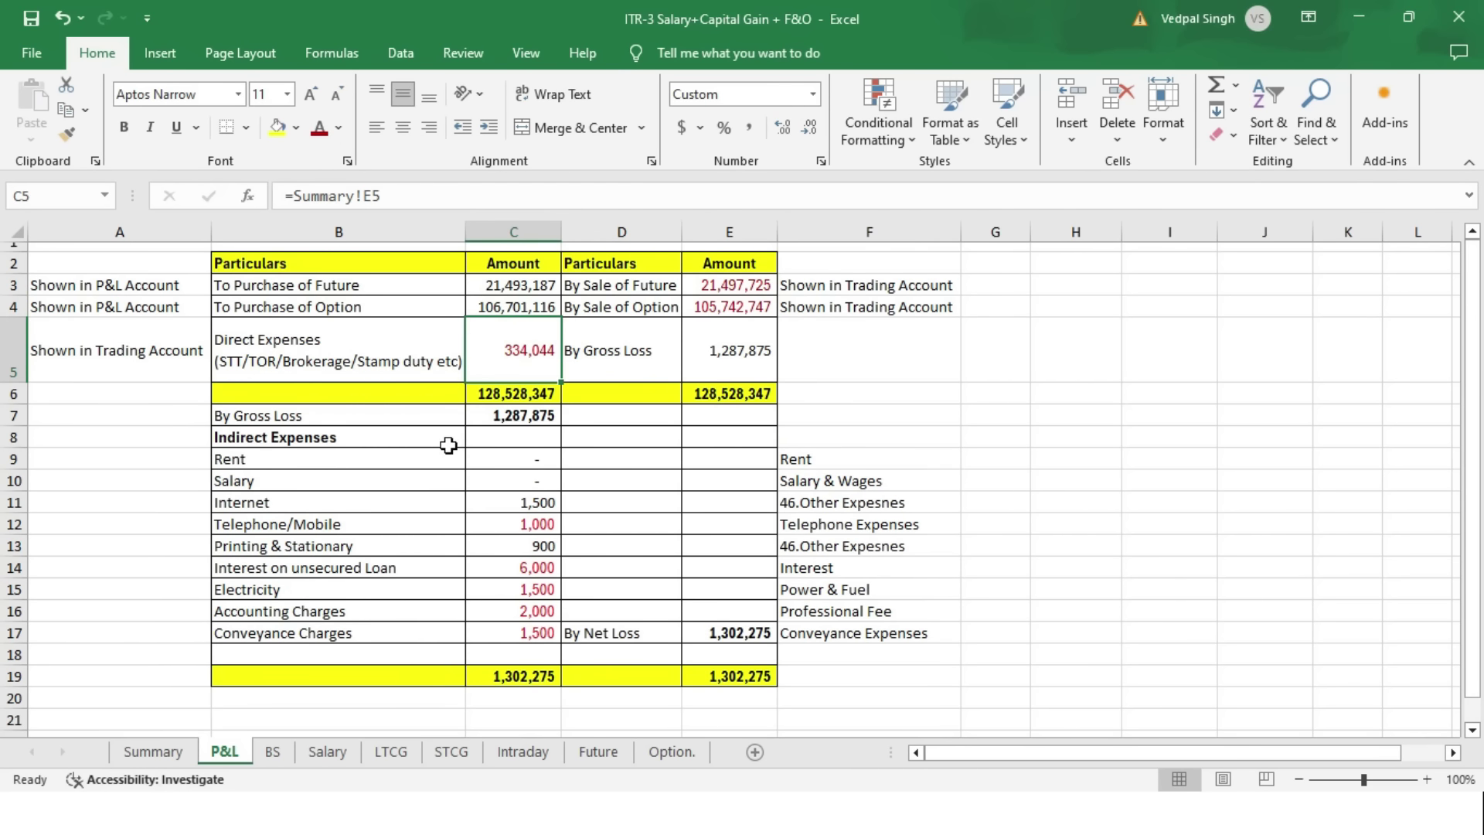
pyautogui.hotkey('ctrl', '[')
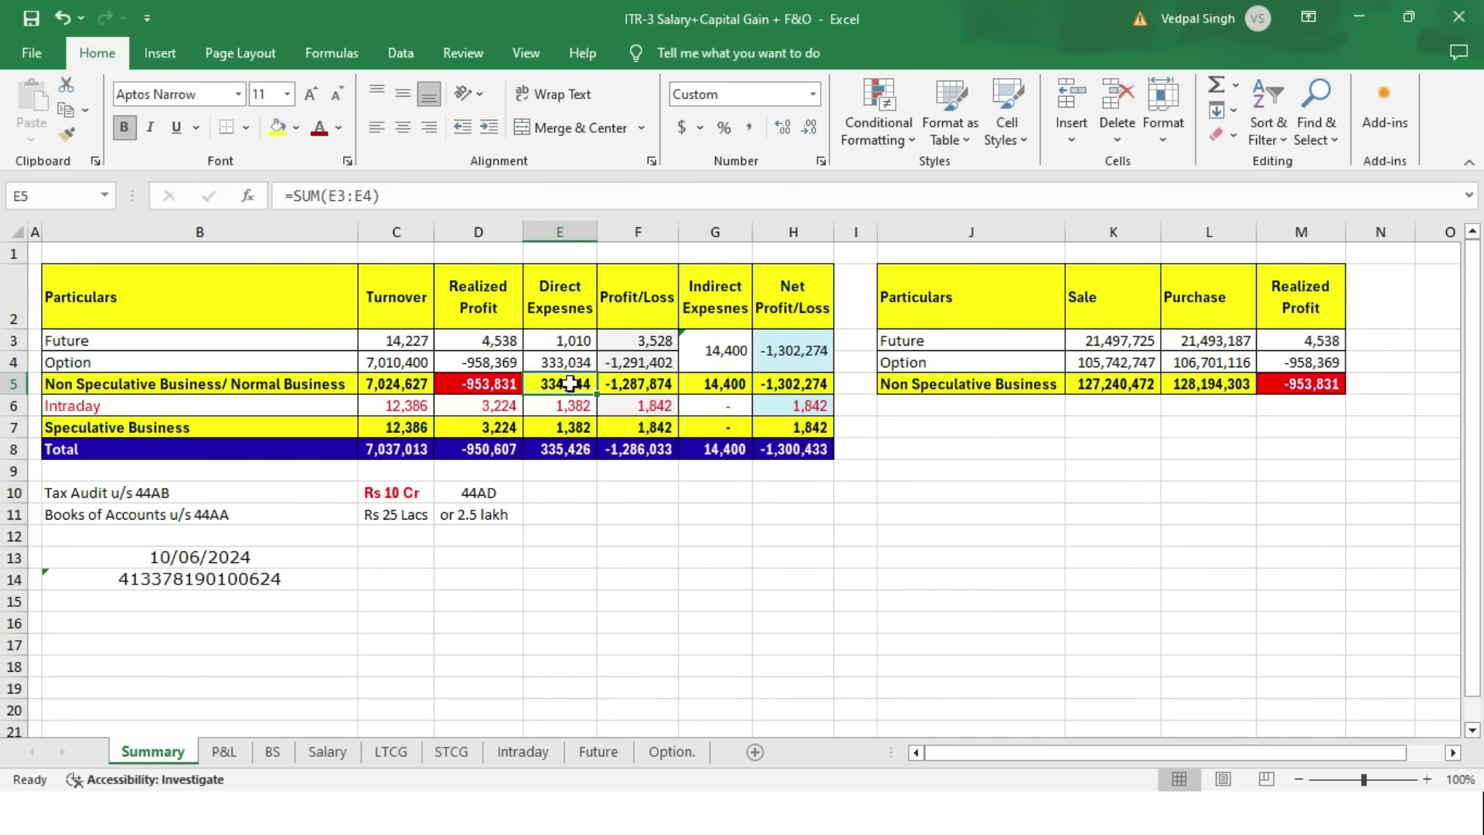
pyautogui.click(224, 751)
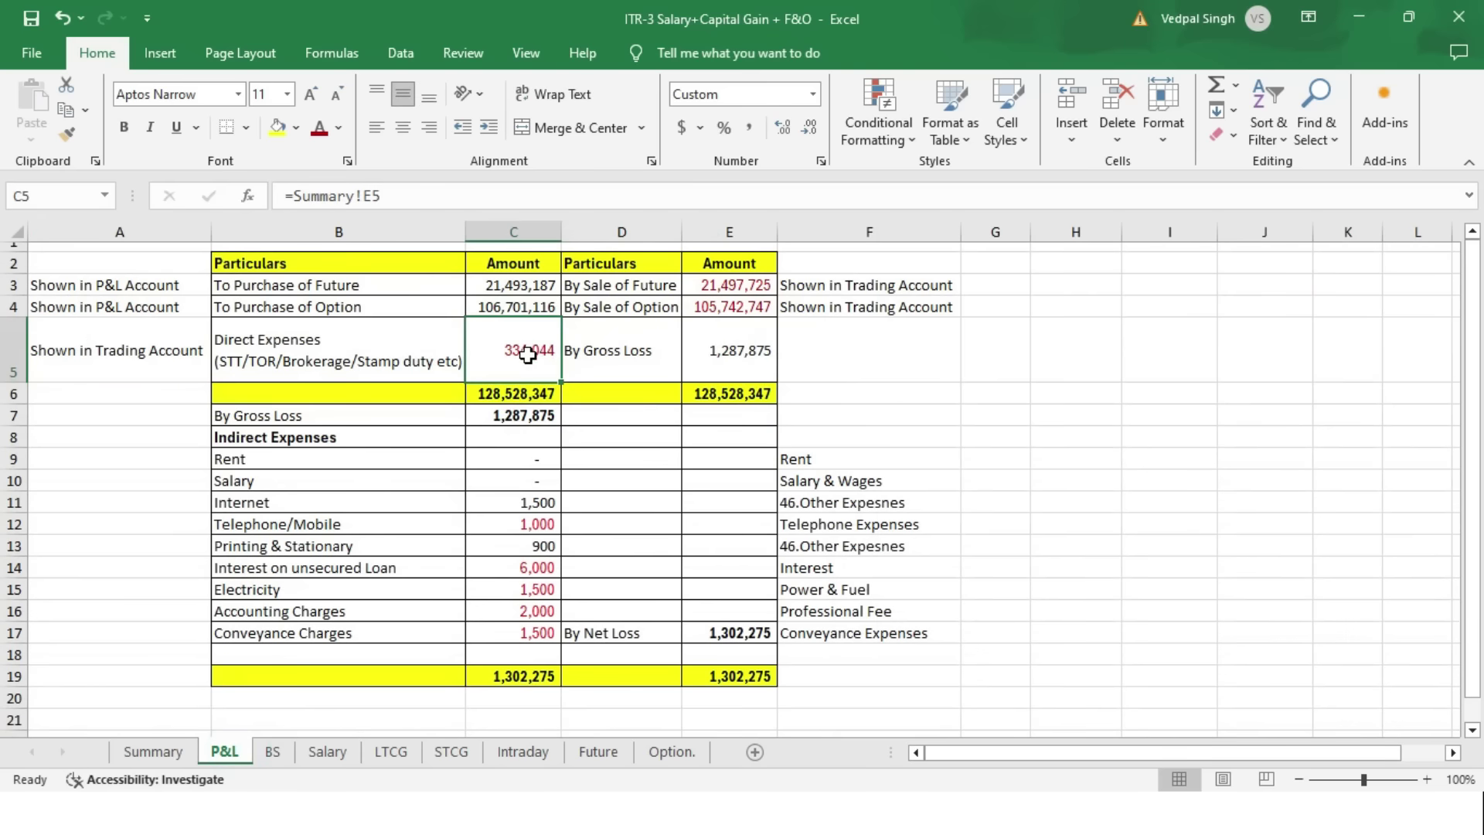
# - Set the font colour of the indirect expense amounts in C11:C17 to Automatic and review the sale, purchase and direct expense amounts
pyautogui.moveTo(530, 504); pyautogui.dragTo(534, 633)
pyautogui.click(338, 127)
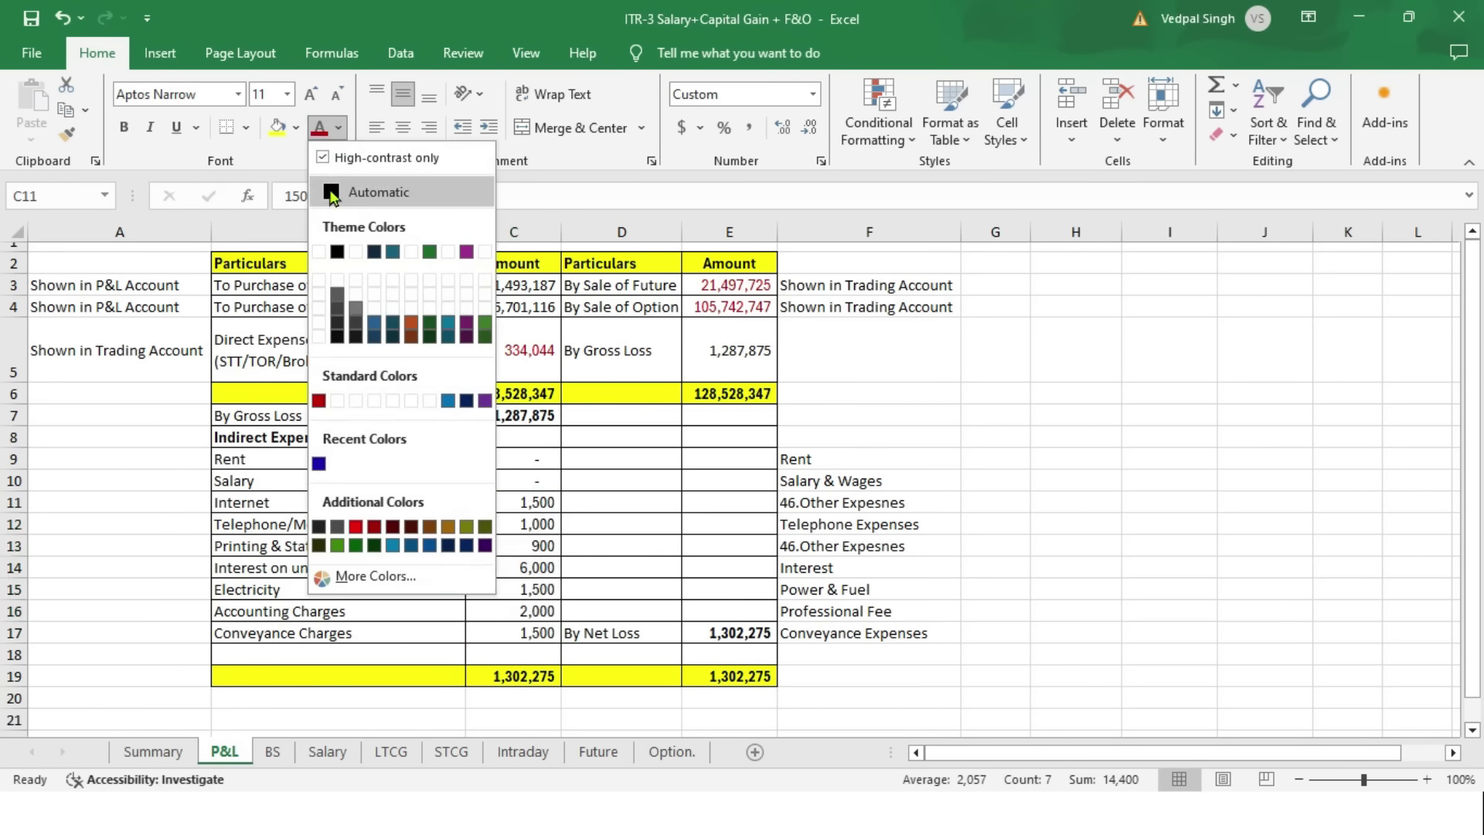
pyautogui.click(371, 190)
pyautogui.click(525, 352)
pyautogui.click(730, 286)
pyautogui.click(527, 350)
pyautogui.moveTo(514, 286); pyautogui.dragTo(513, 308)
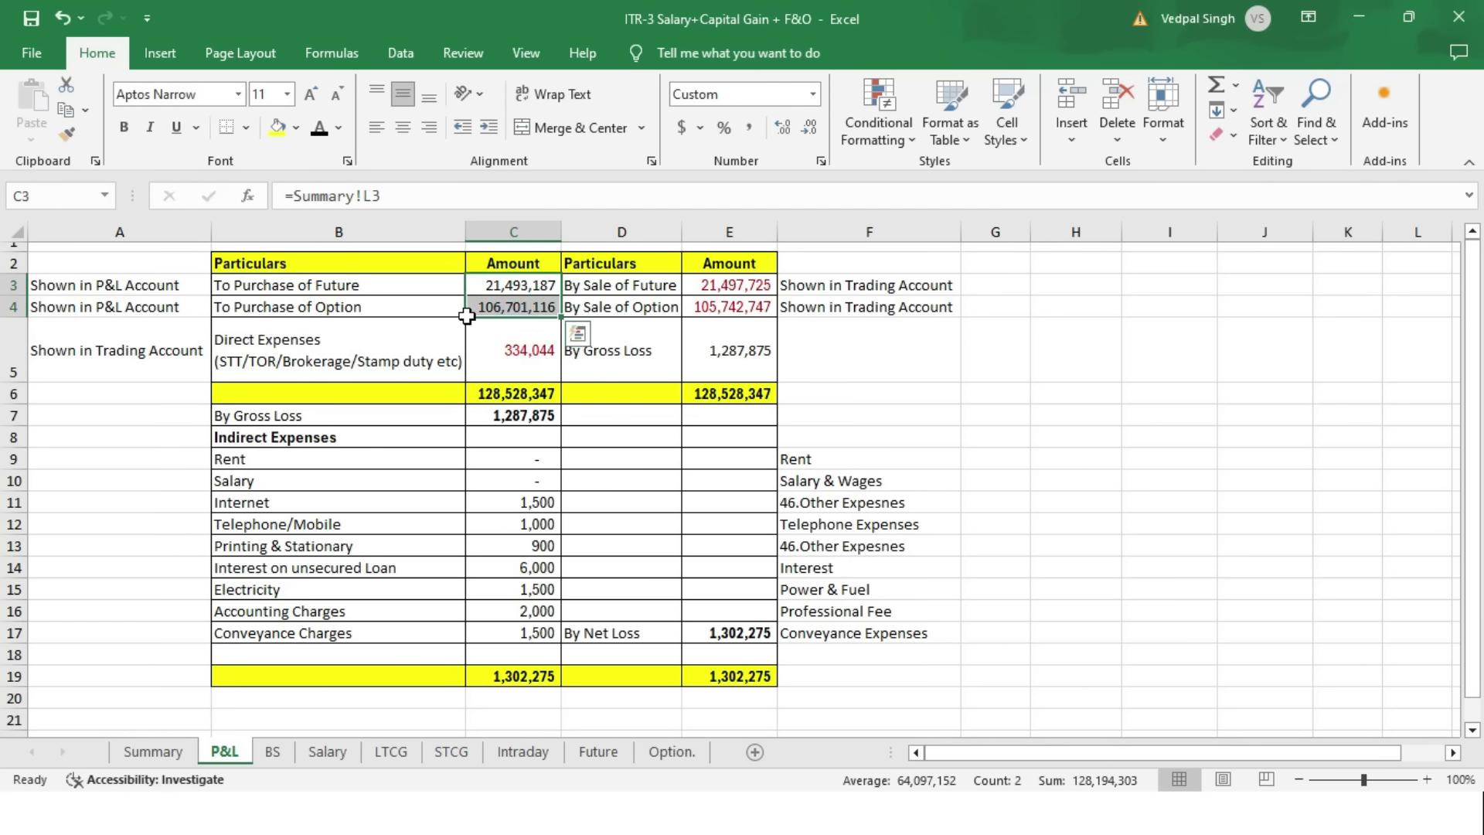
# - Switch to the browser and continue to the second page of the Add Debits to Profit and Loss Account form
pyautogui.hotkey('alt', 'Tab')
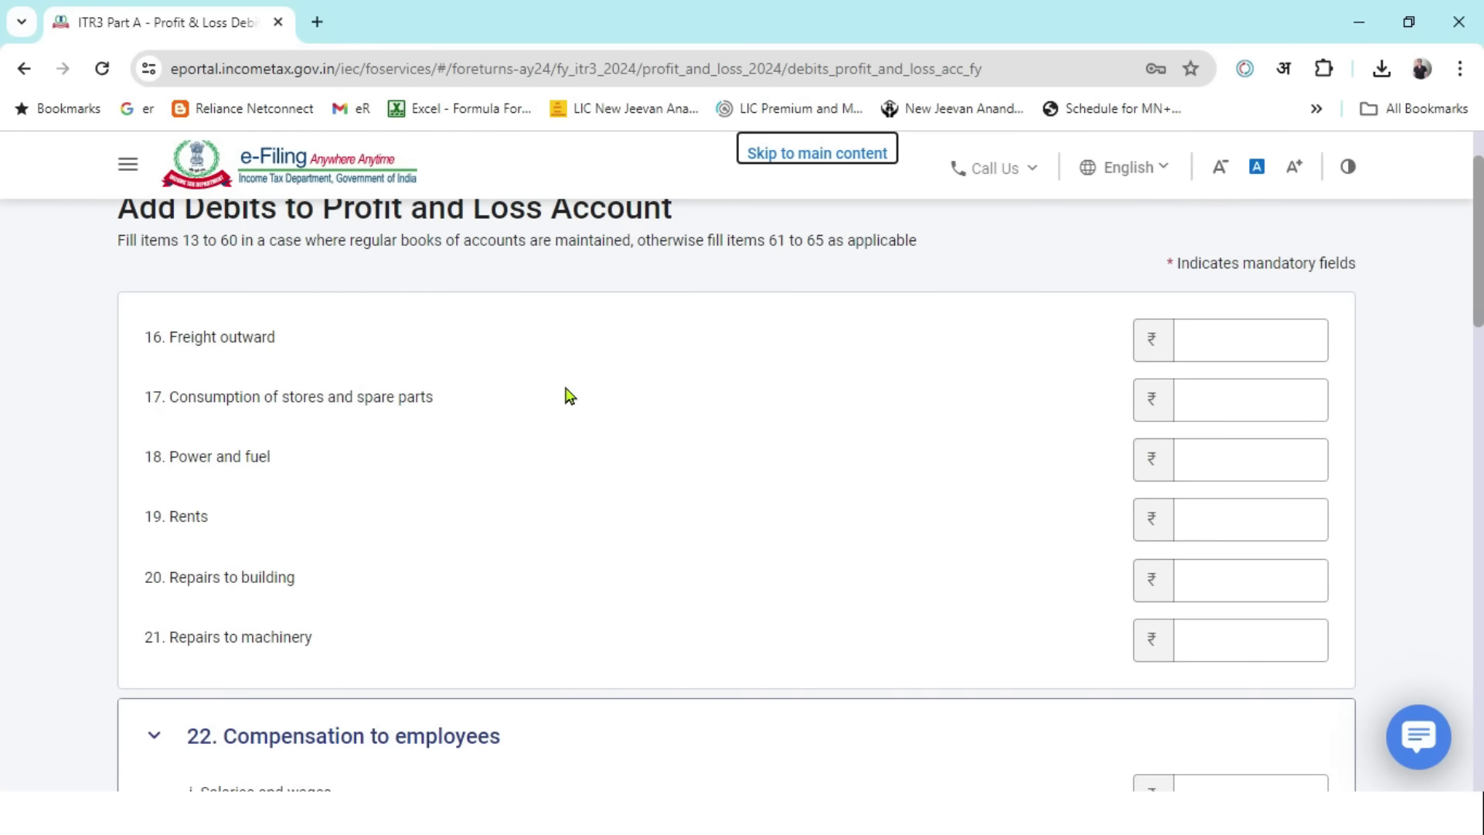
pyautogui.scroll(-15, 573, 385)
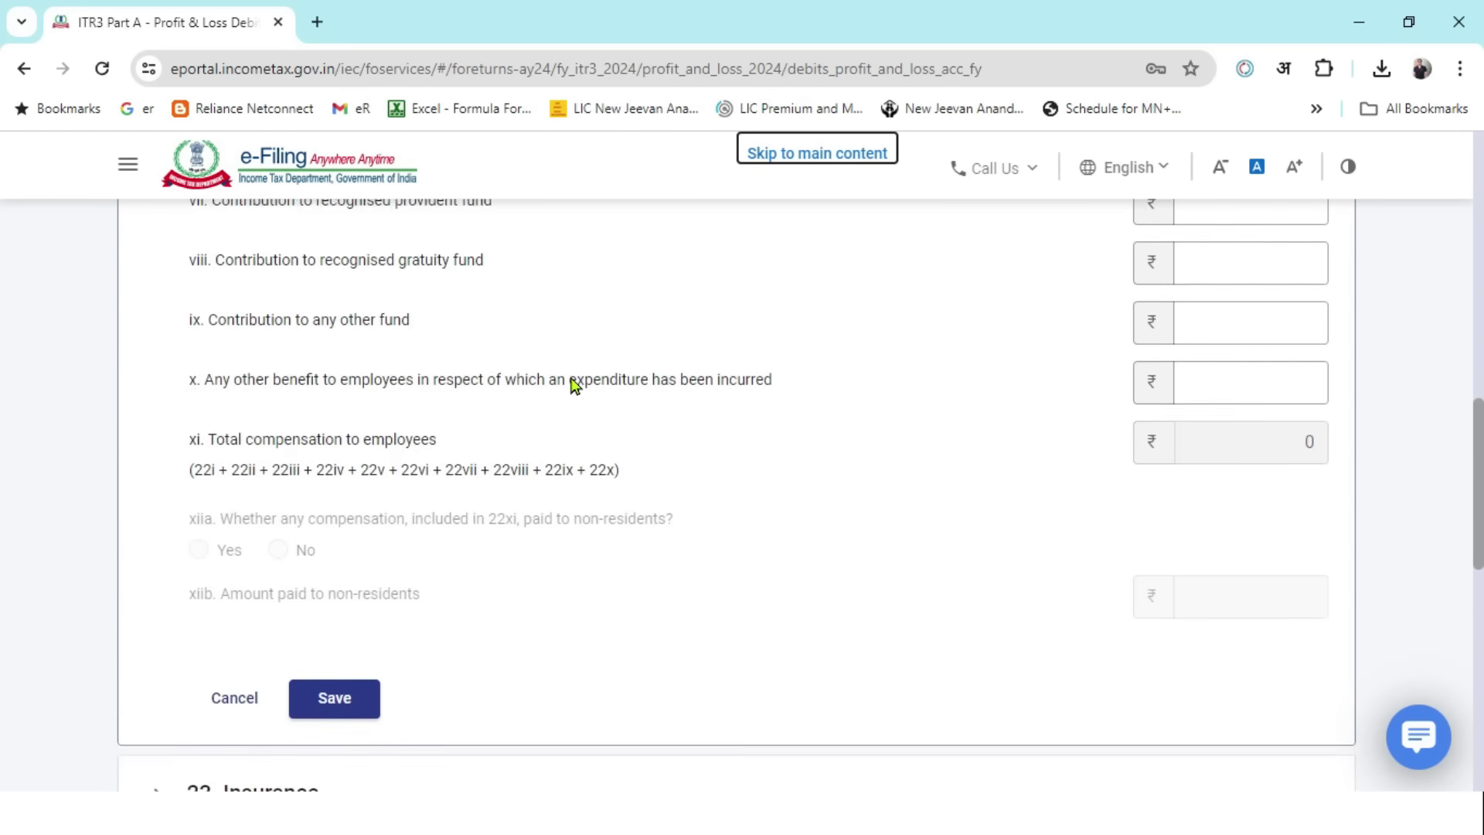
pyautogui.scroll(-7, 573, 386)
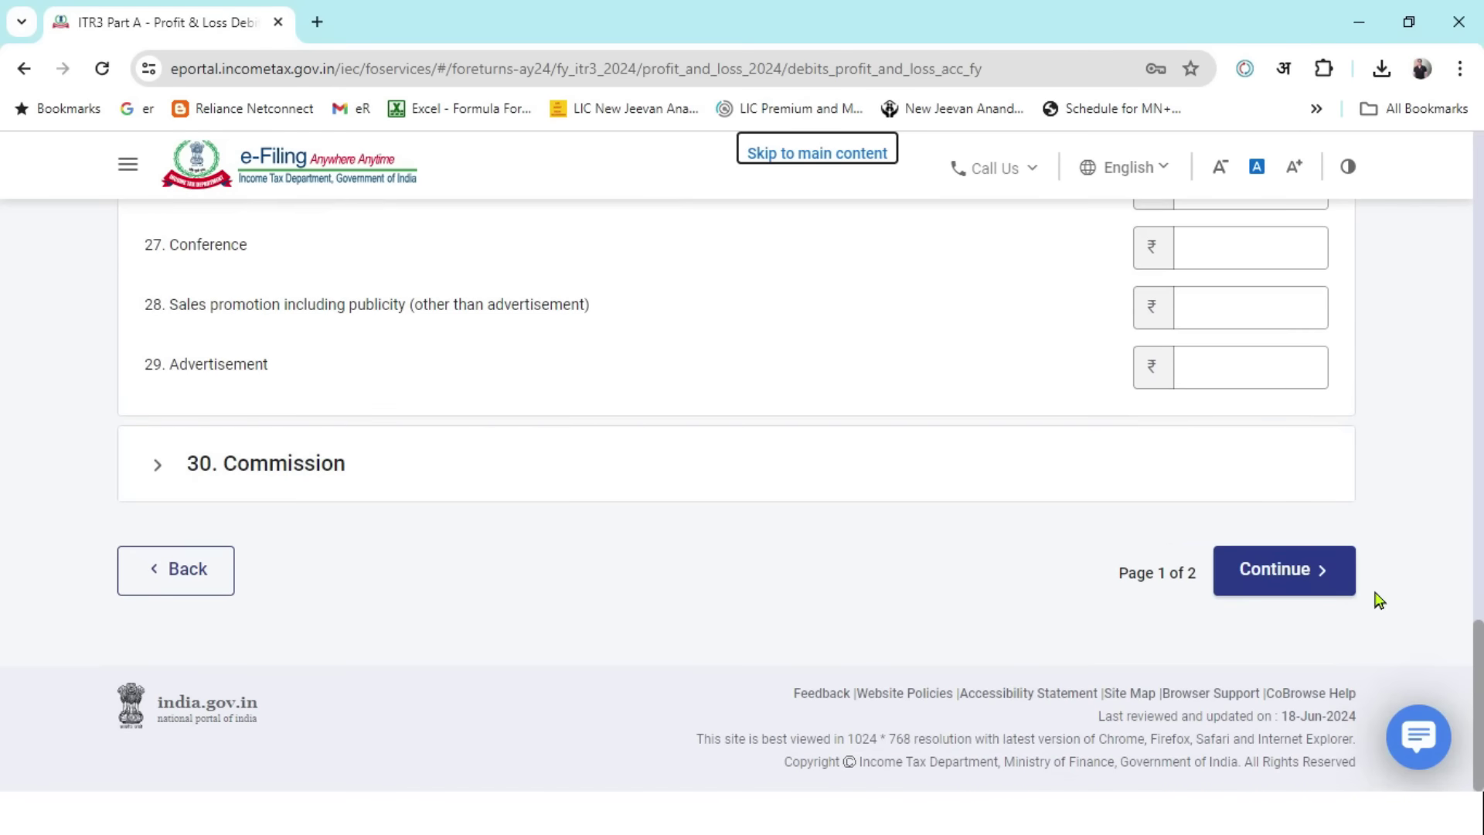
pyautogui.click(1329, 572)
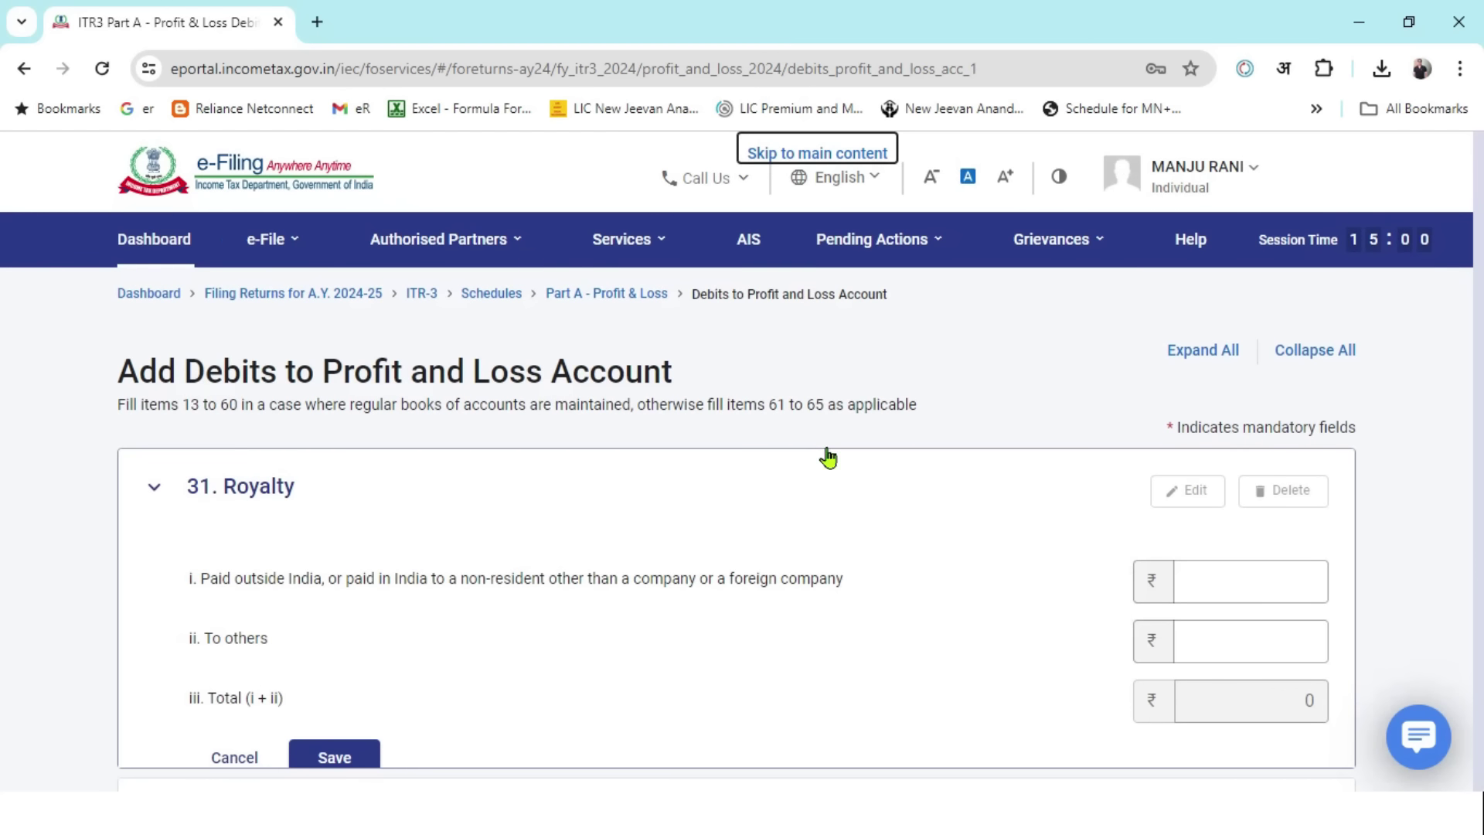
pyautogui.scroll(-13, 802, 417)
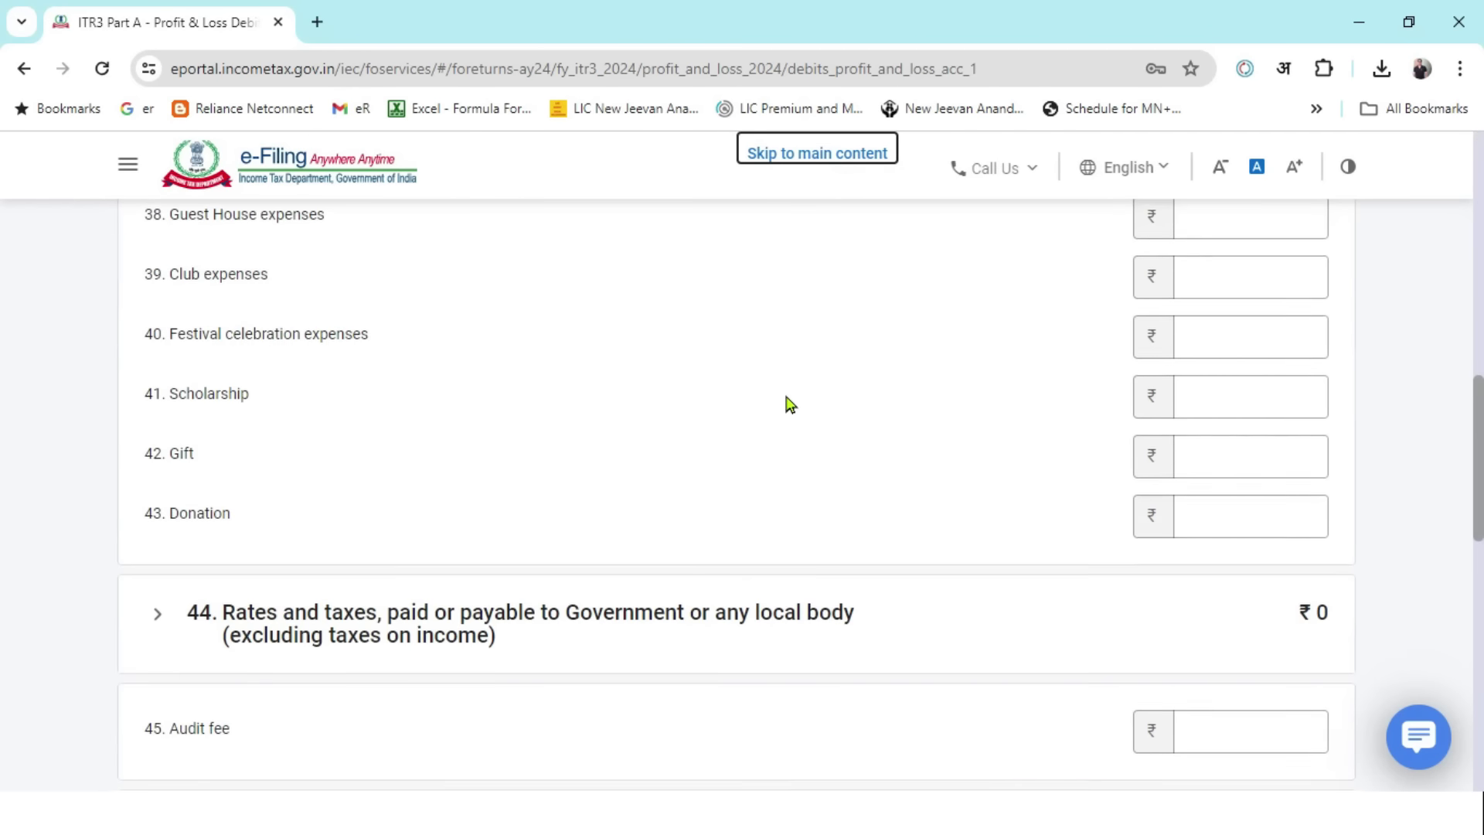
# - Expand item 46 Other expenses and name two expense rows "Purchase of Future" and "Purchase of Option"
pyautogui.scroll(-7, 789, 404)
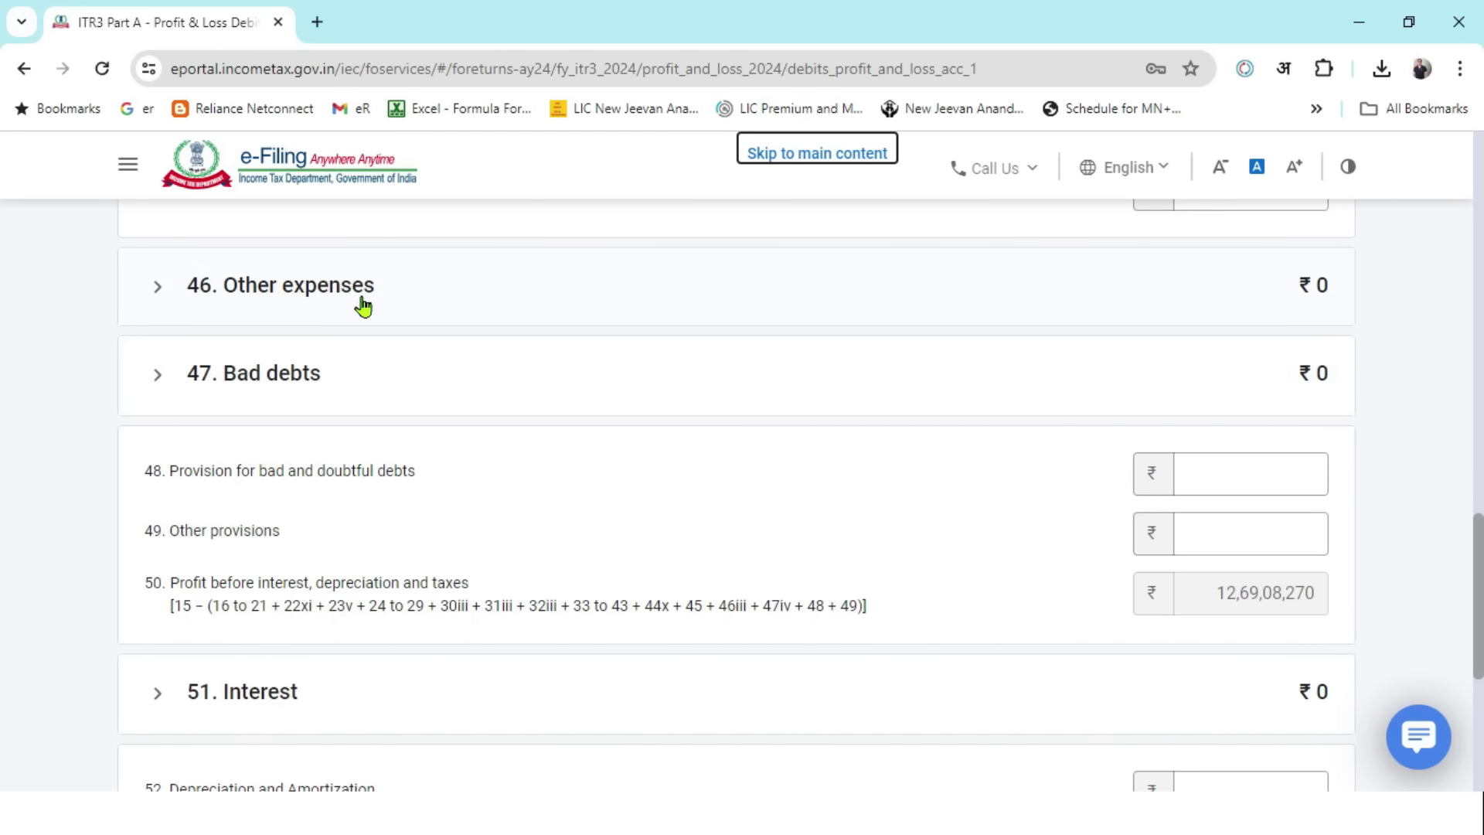
pyautogui.click(155, 287)
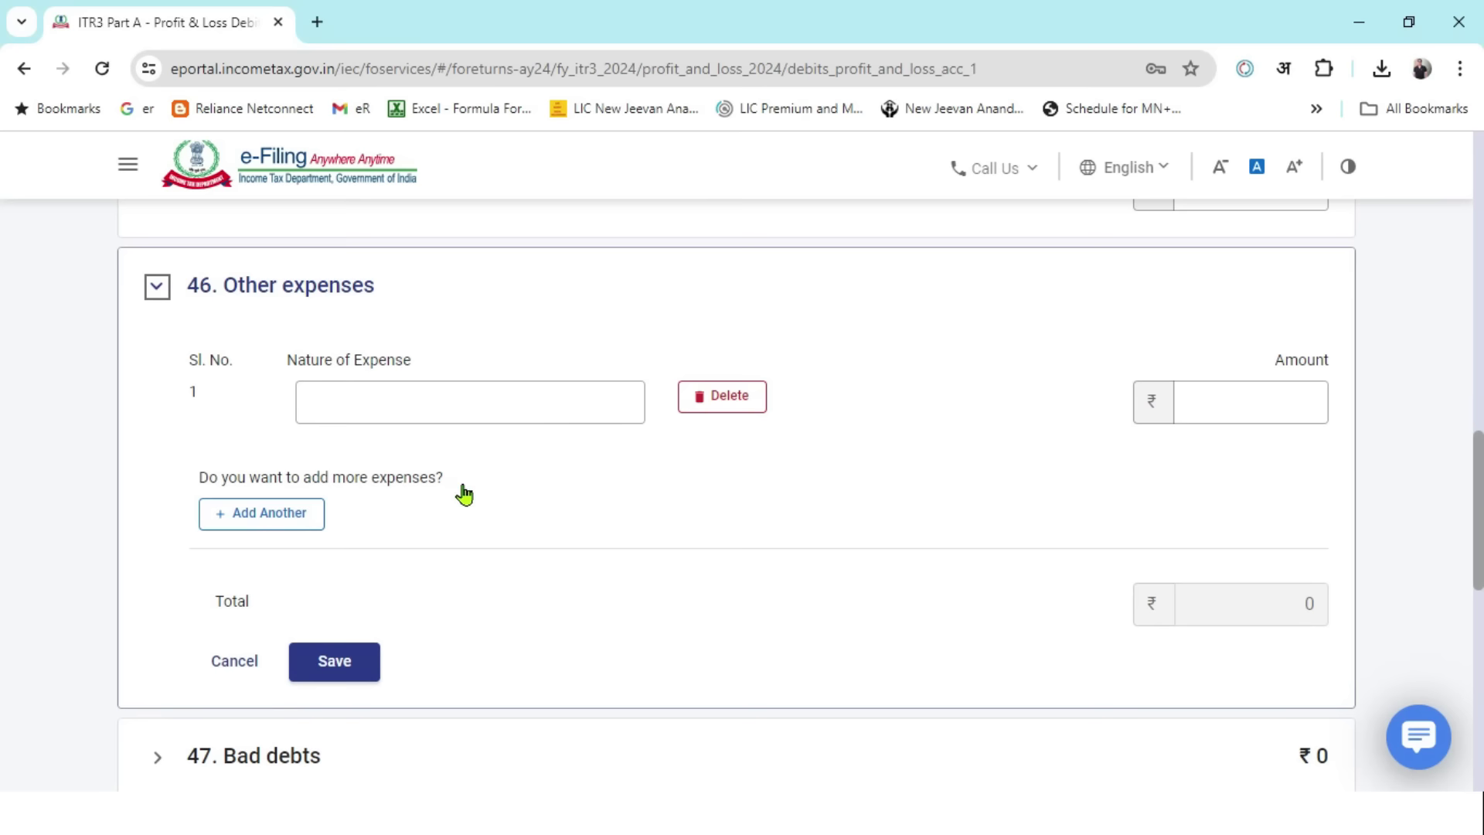
pyautogui.click(311, 517)
pyautogui.click(415, 384)
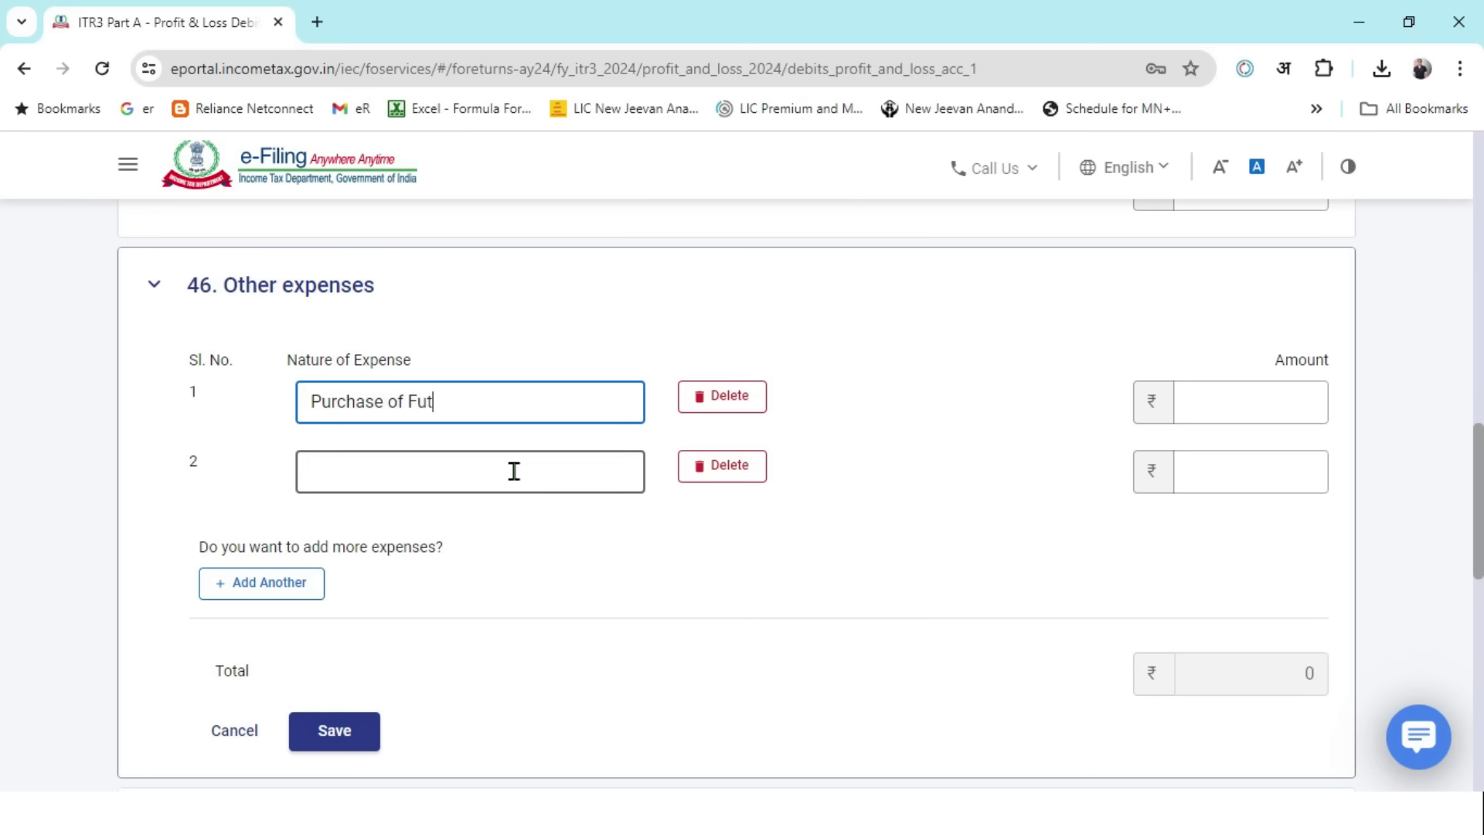
pyautogui.click(502, 466)
pyautogui.moveTo(530, 418); pyautogui.dragTo(260, 353)
pyautogui.hotkey('ctrl', 'c')
pyautogui.click(345, 476)
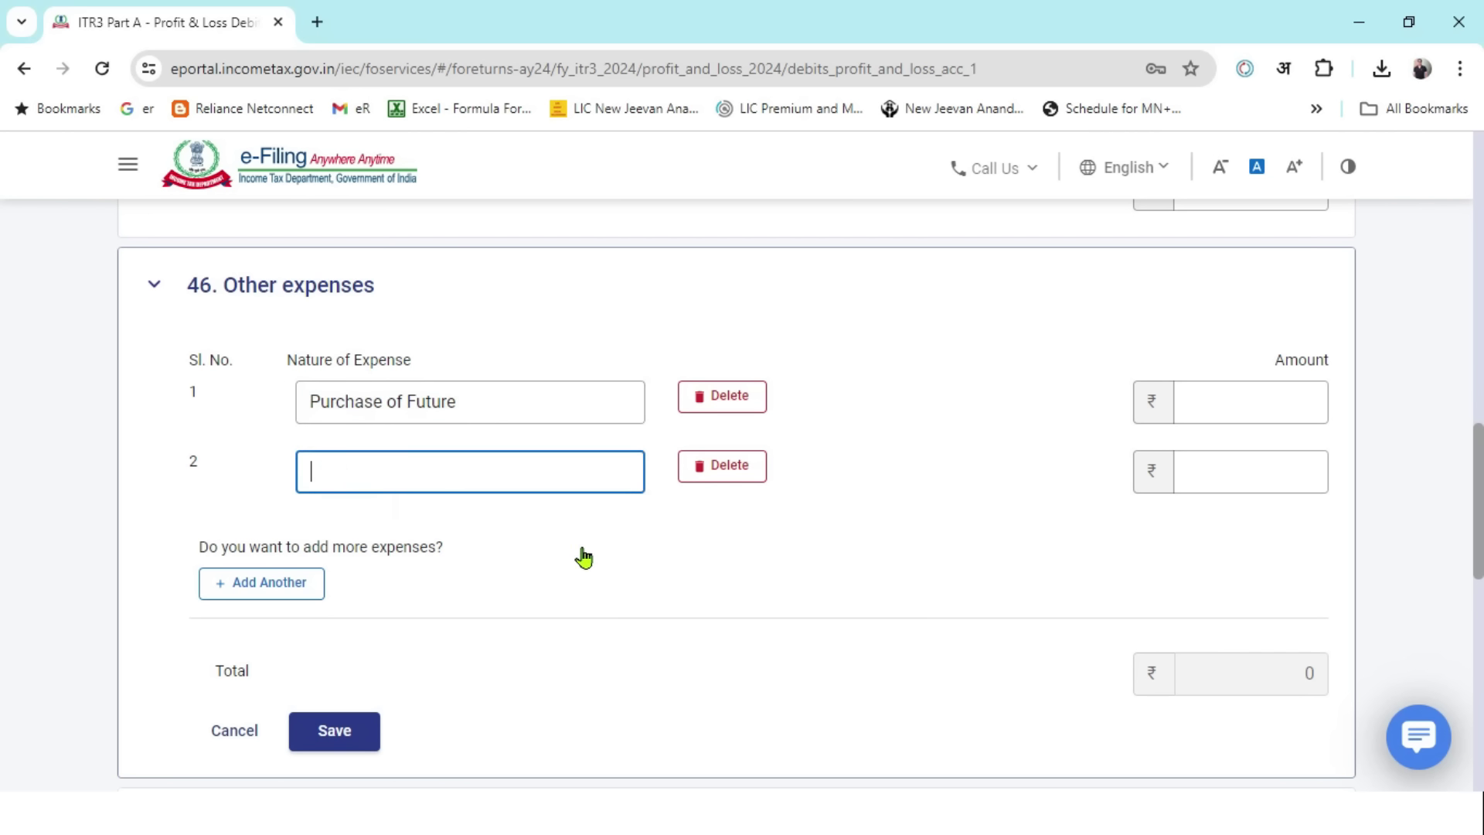
pyautogui.hotkey('ctrl', 'v')
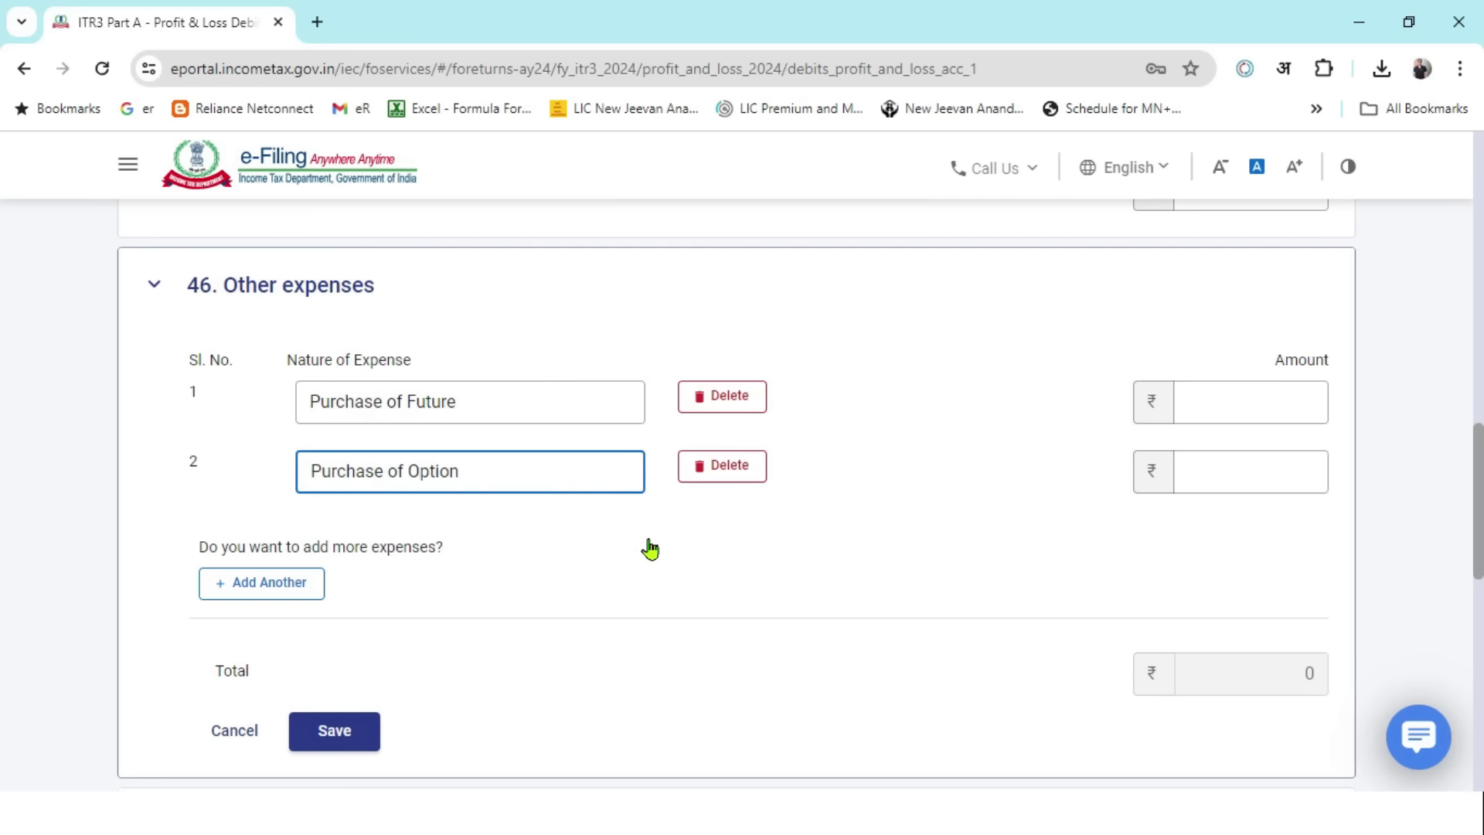
# - Look up the future purchase figure in the Excel P&L sheet and enter 21493187 as the Purchase of Future amount
pyautogui.click(1279, 390)
pyautogui.hotkey('alt', 'Tab')
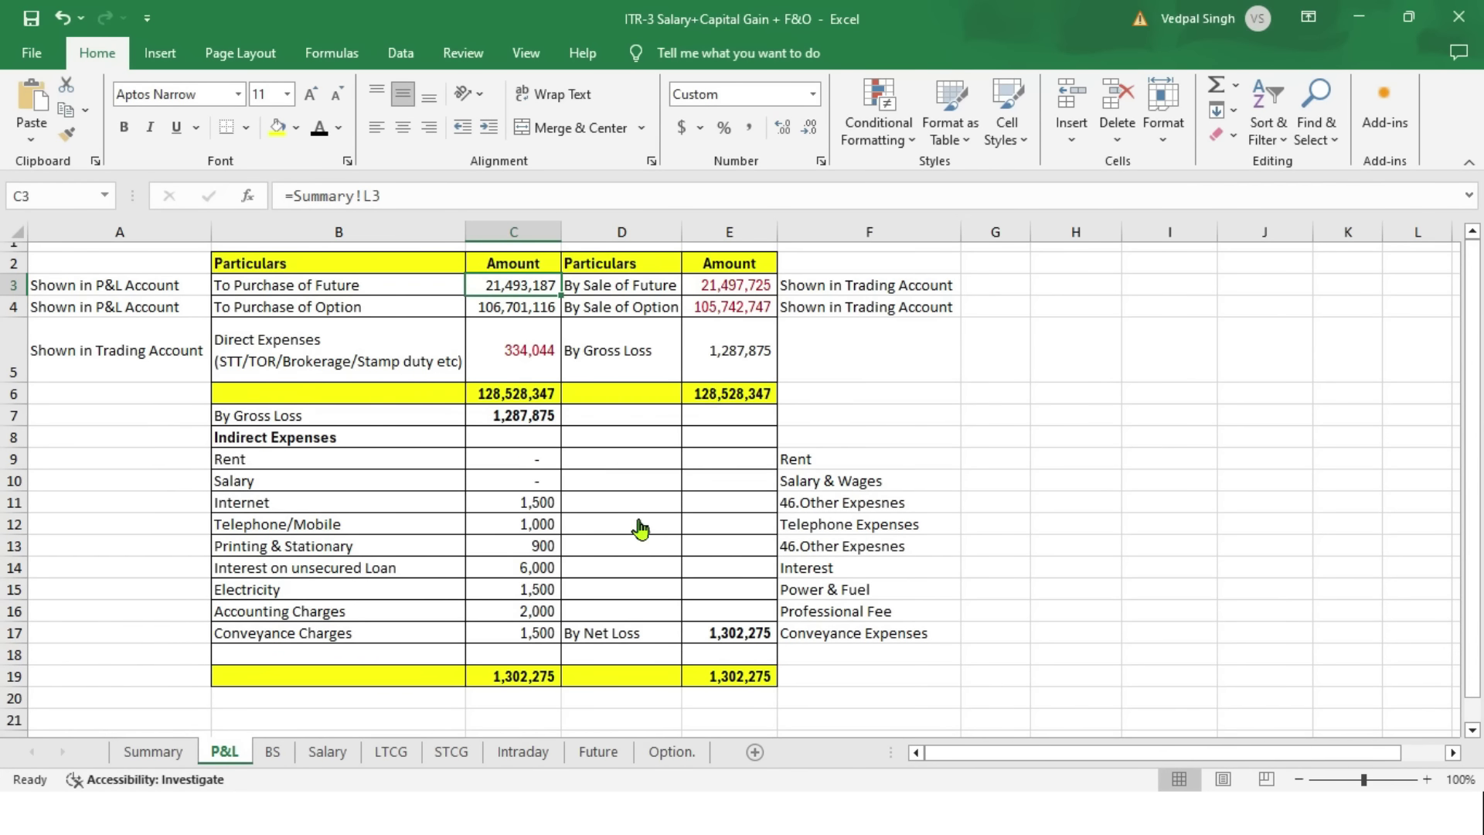
pyautogui.hotkey('alt', 'Tab')
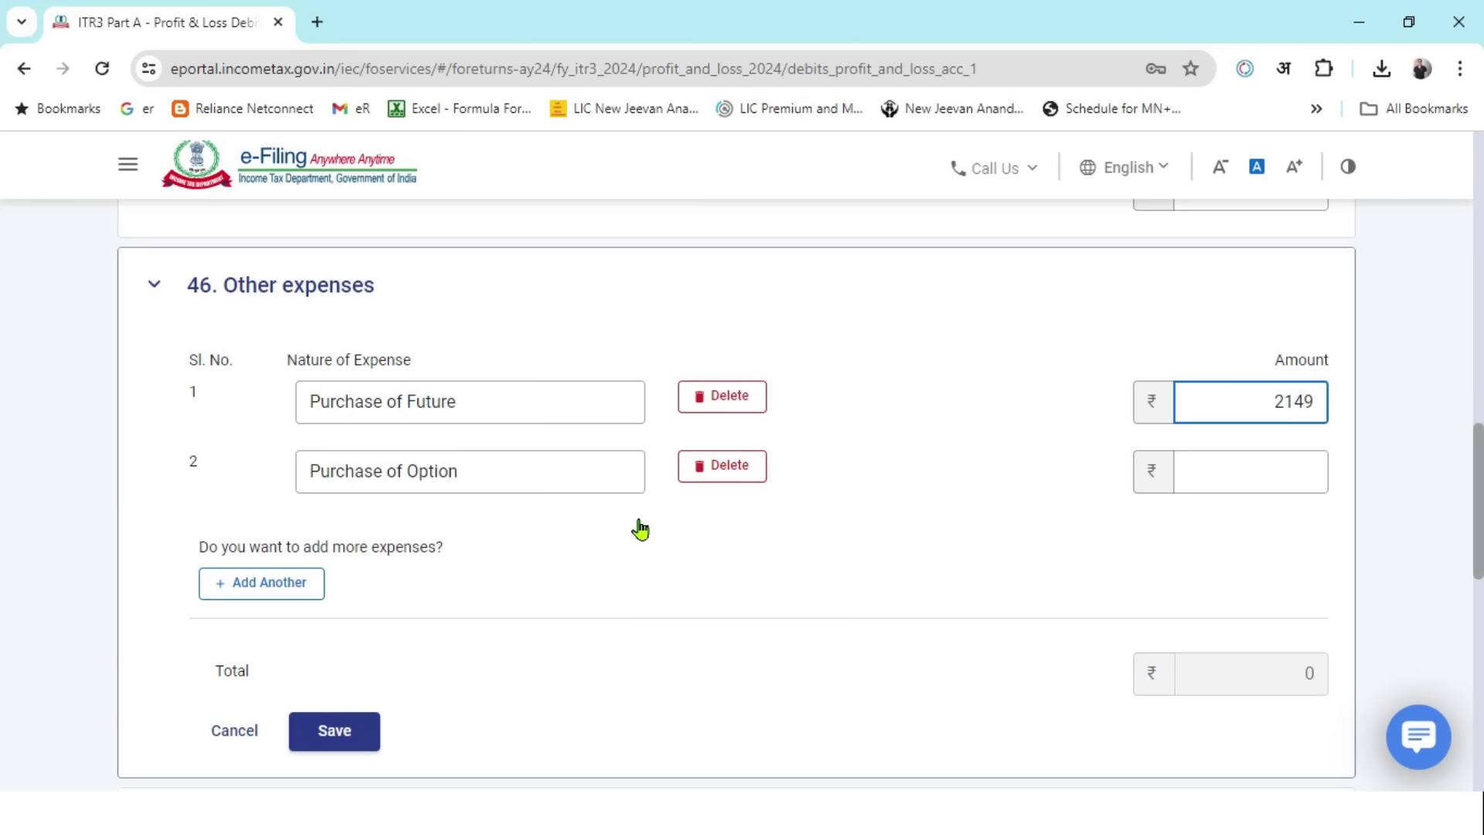
pyautogui.write('21493897')
pyautogui.click(1390, 448)
pyautogui.hotkey('alt', 'Tab')
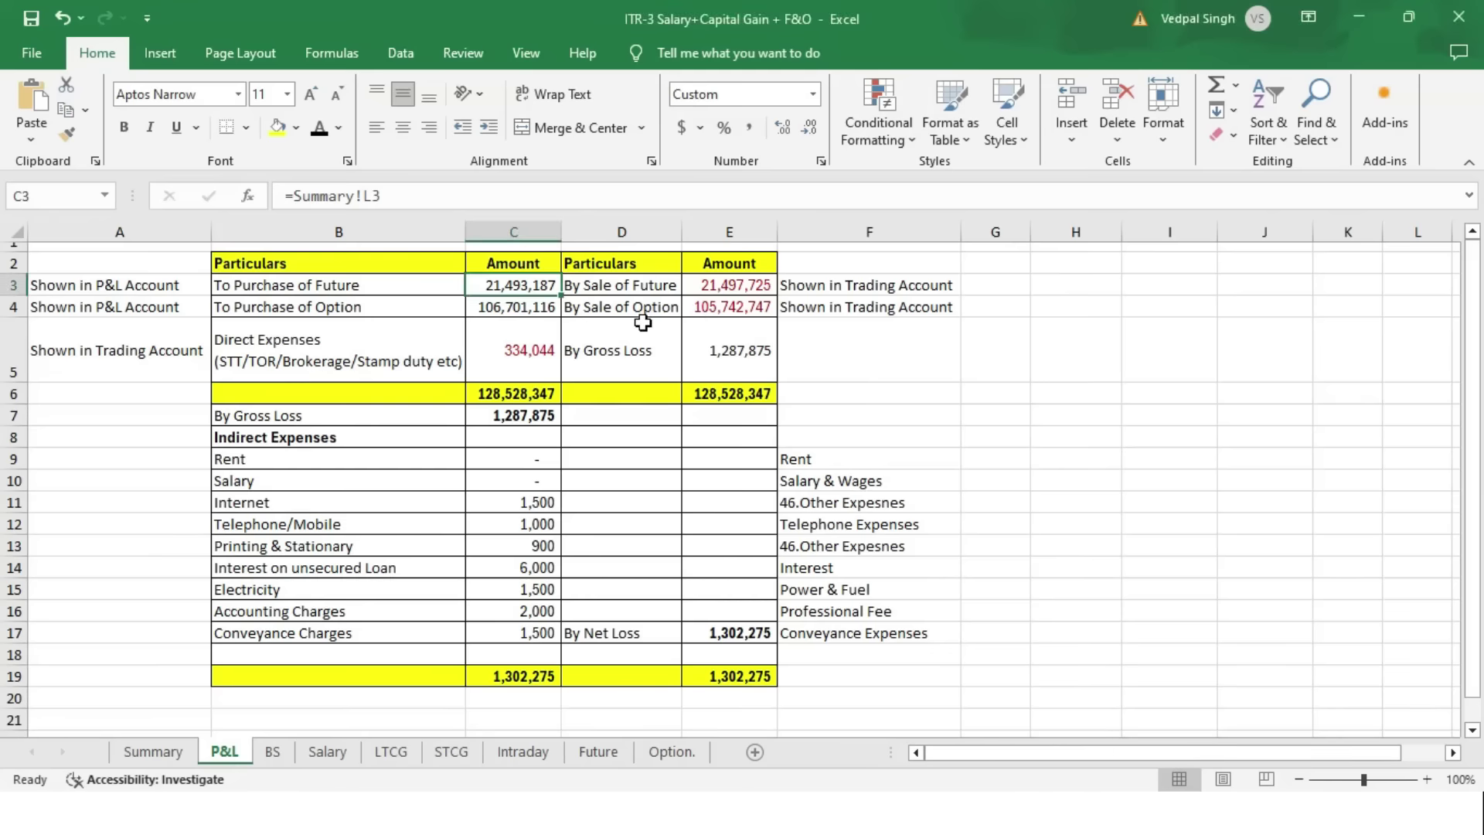
pyautogui.hotkey('alt', 'Tab')
pyautogui.click(1277, 408)
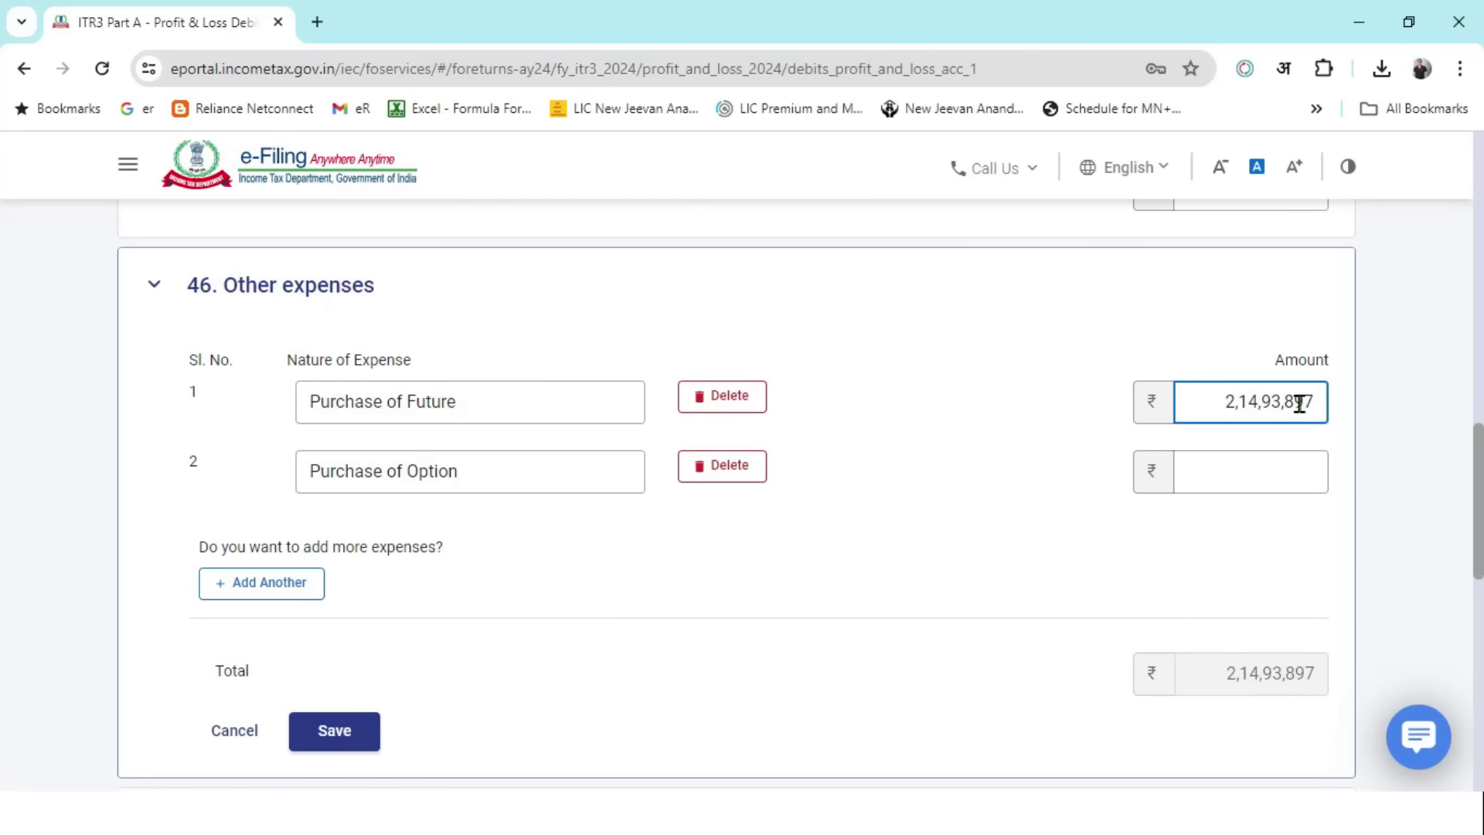
pyautogui.press('BackSpace')
pyautogui.press('BackSpace')
pyautogui.press('BackSpace')
pyautogui.write('187')
# - Look up the option purchase figure in C4 of the Excel P&L sheet and enter 106701116 as the Purchase of Option amount
pyautogui.click(1268, 467)
pyautogui.hotkey('alt', 'Tab')
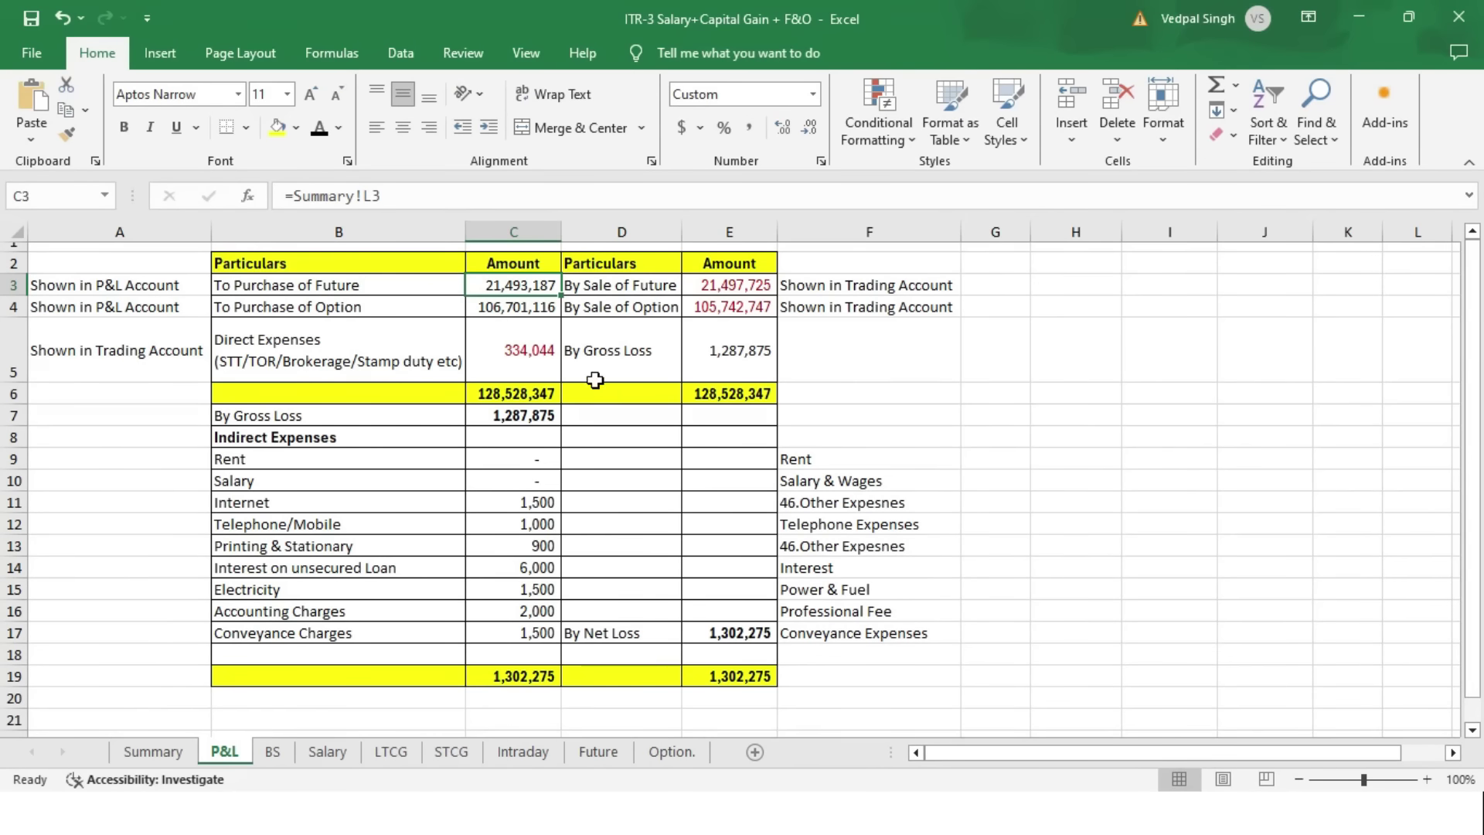
pyautogui.click(541, 307)
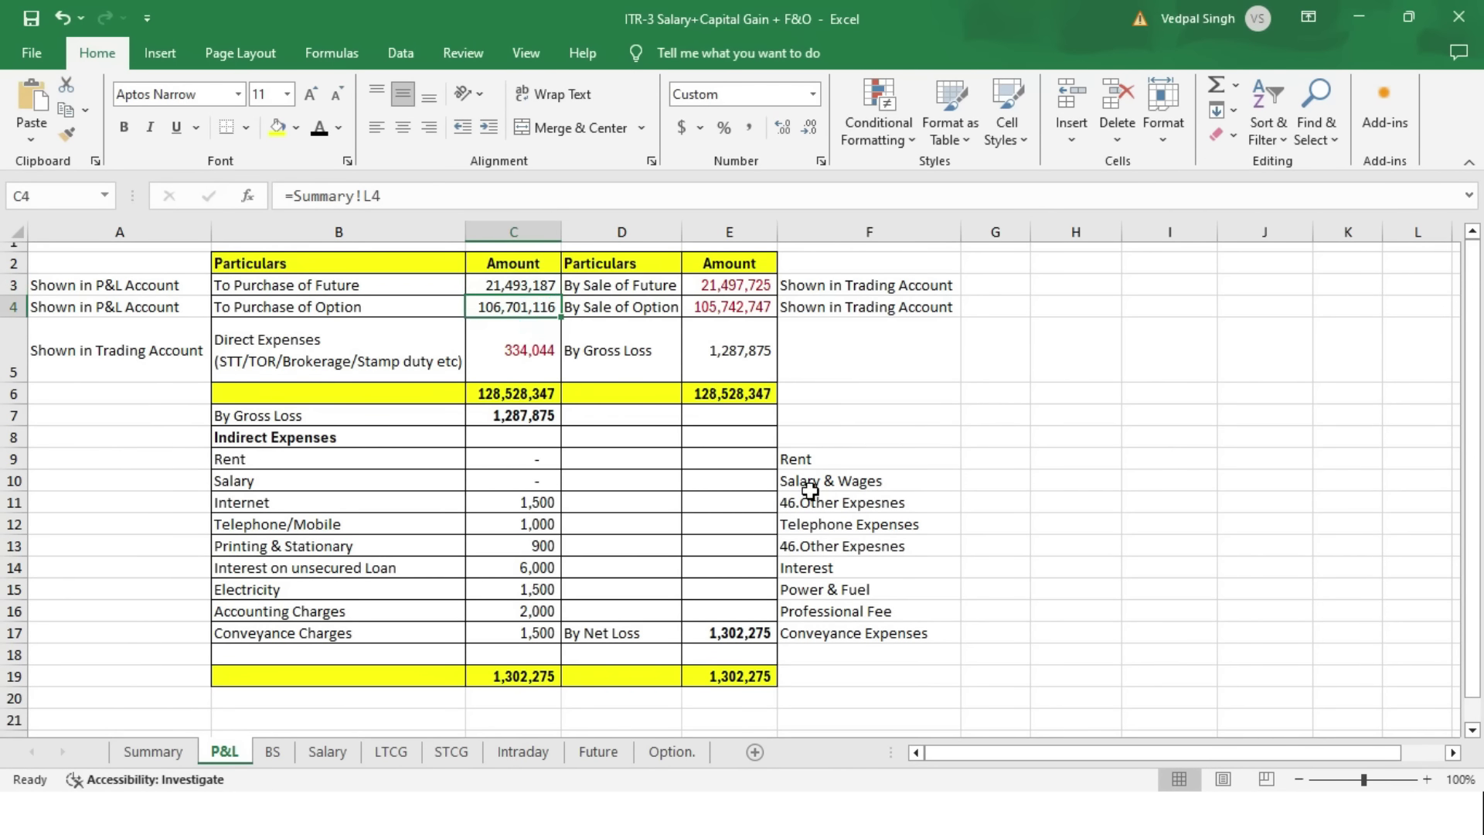
pyautogui.hotkey('alt', 'Tab')
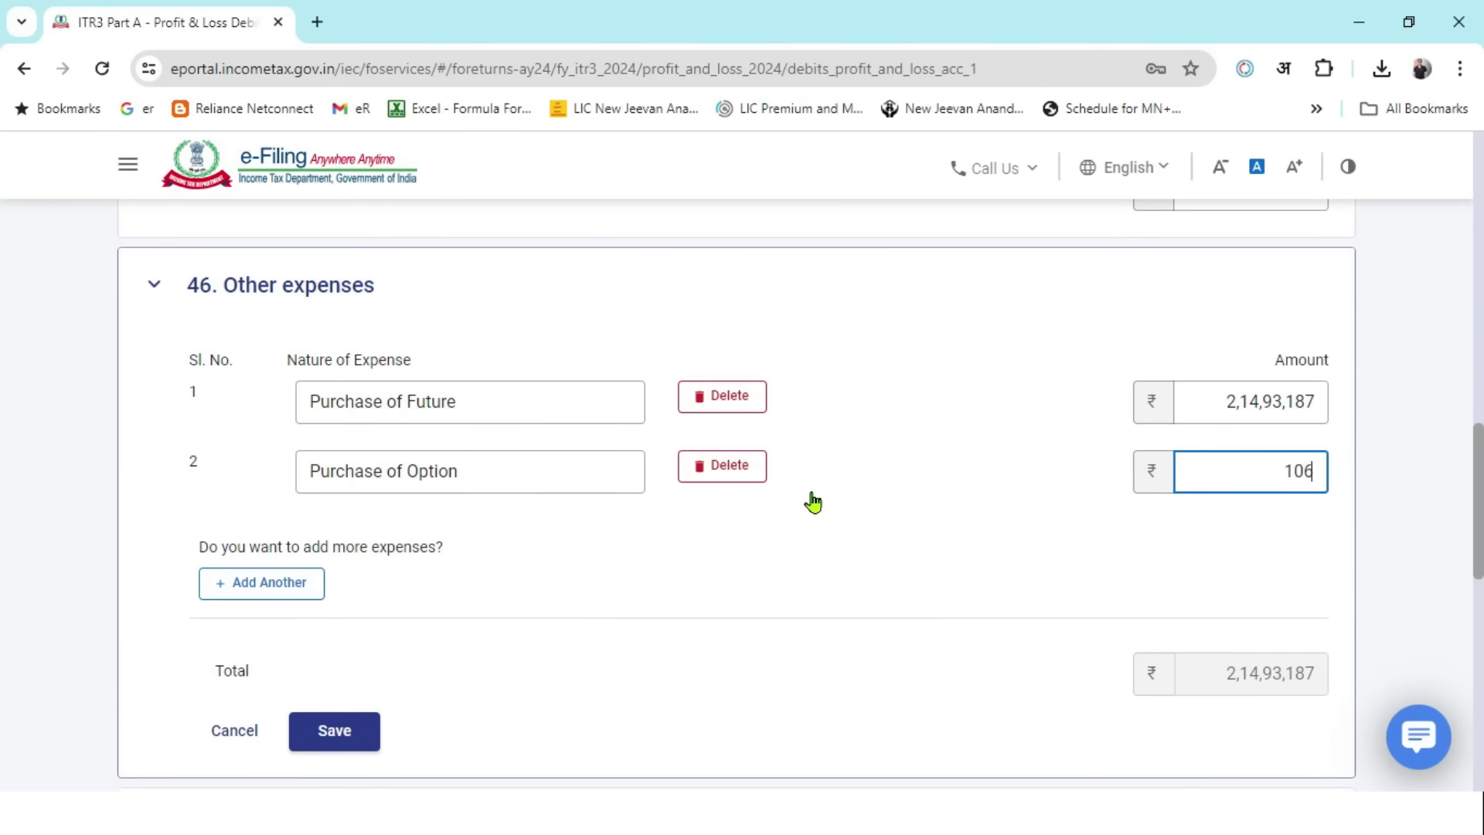
pyautogui.hotkey('alt', 'Tab')
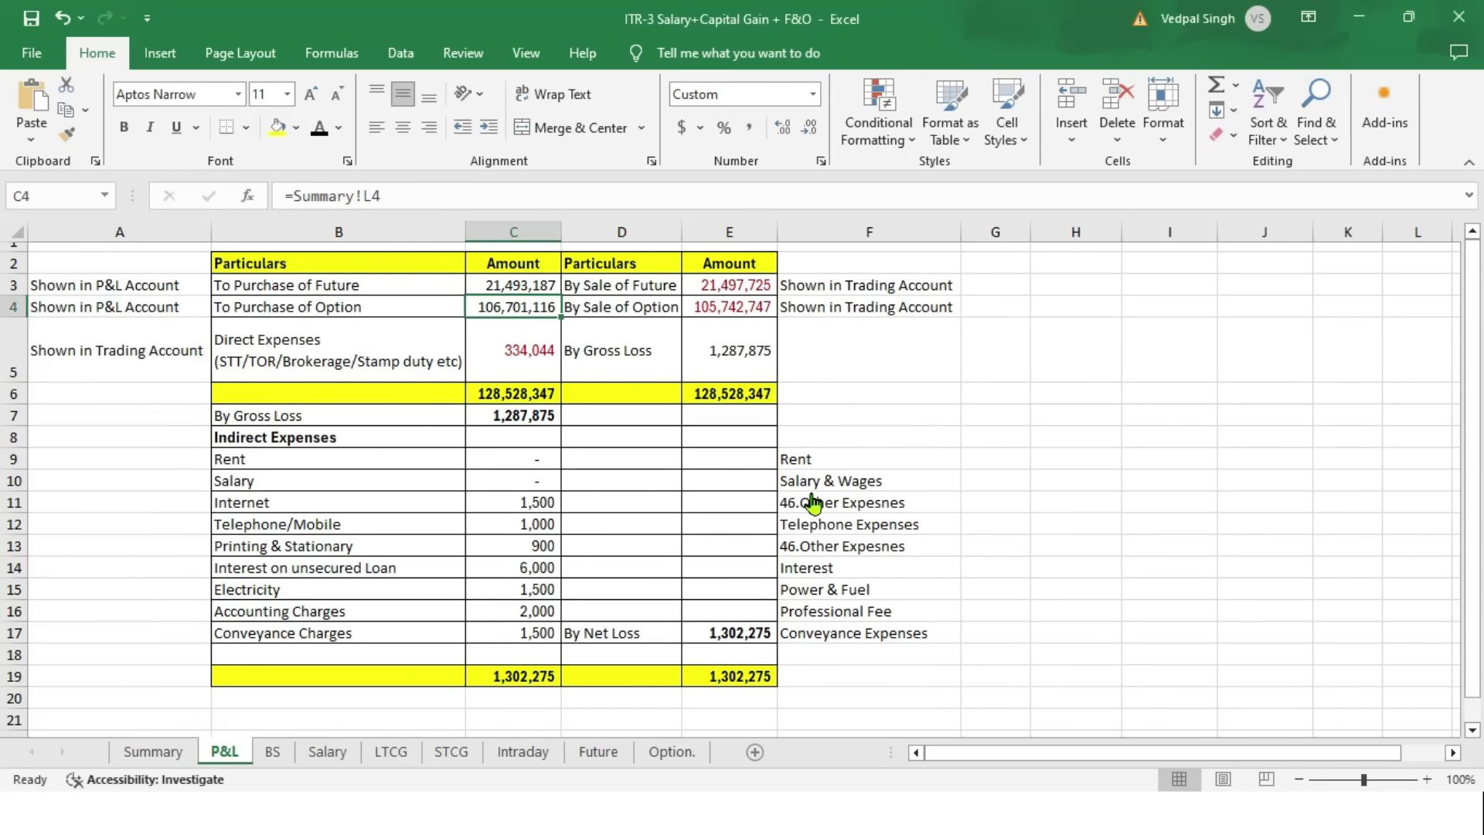
pyautogui.hotkey('alt', 'Tab')
pyautogui.write('01116')
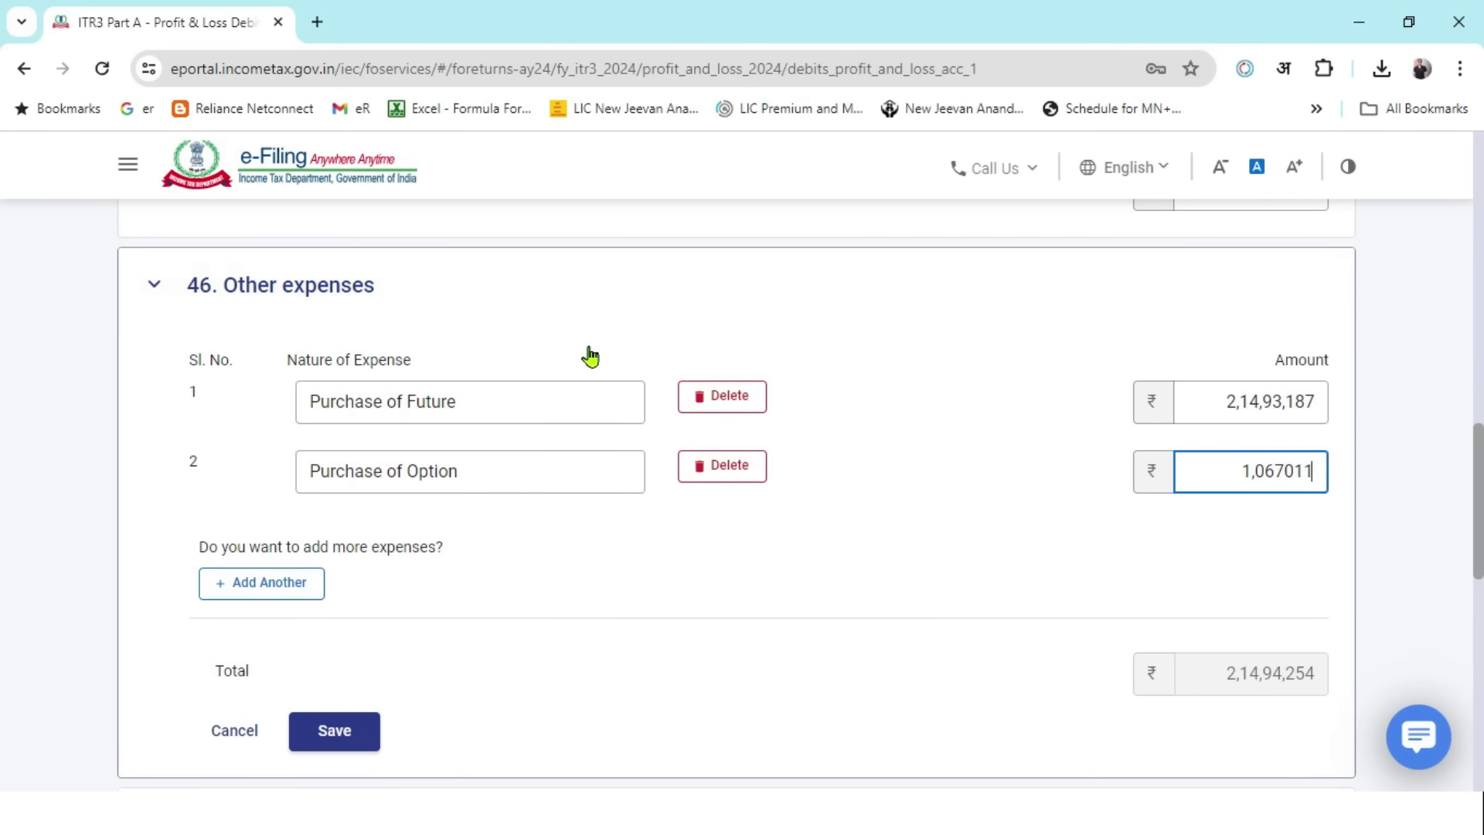
pyautogui.click(1319, 655)
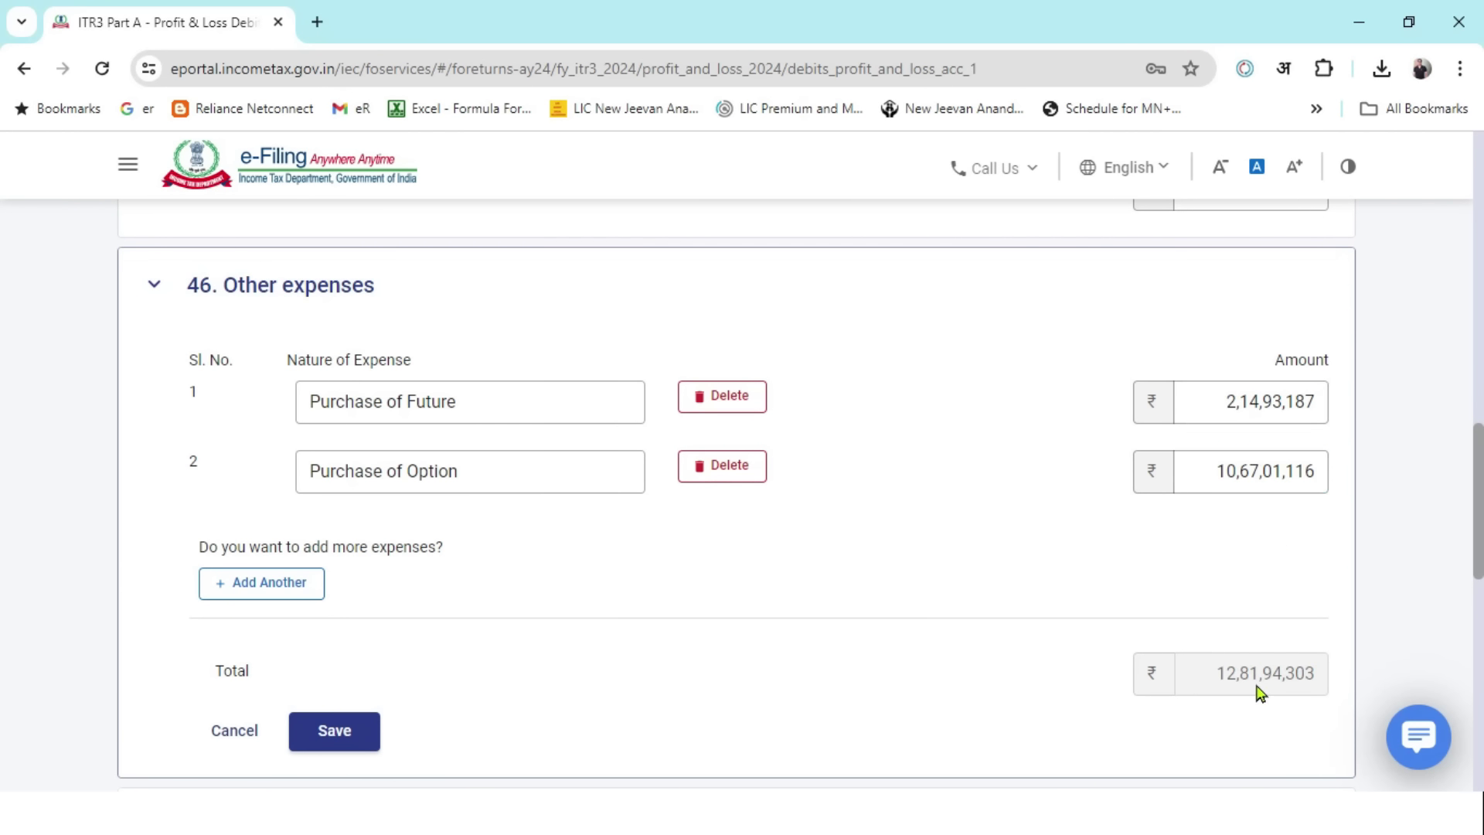
# - Check the Other expenses total against the sum of C3:C4 in the Excel P&L sheet and save the expense entries
pyautogui.hotkey('alt', 'Tab')
pyautogui.moveTo(541, 307); pyautogui.dragTo(533, 285)
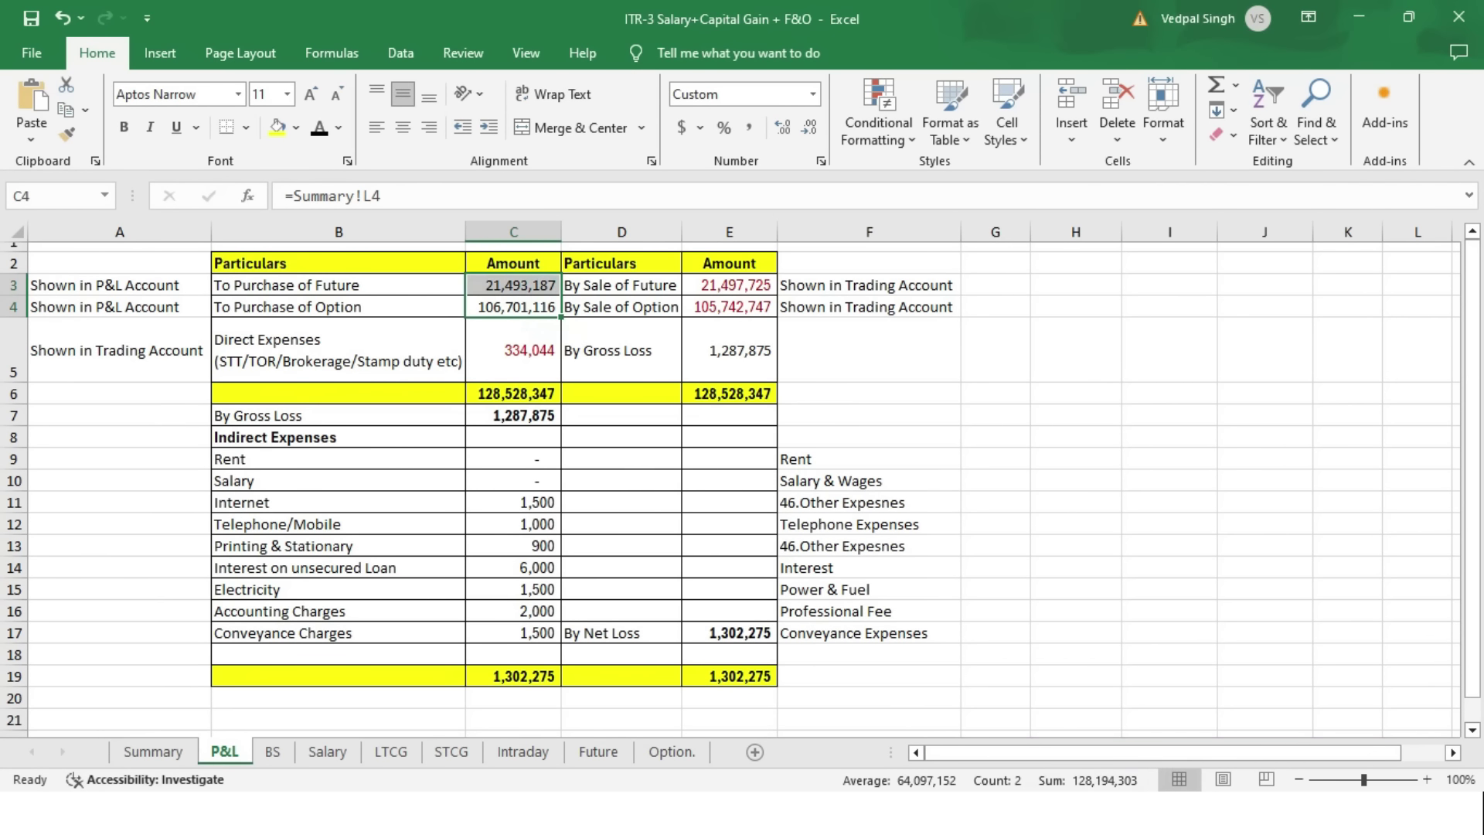
pyautogui.hotkey('alt', 'Tab')
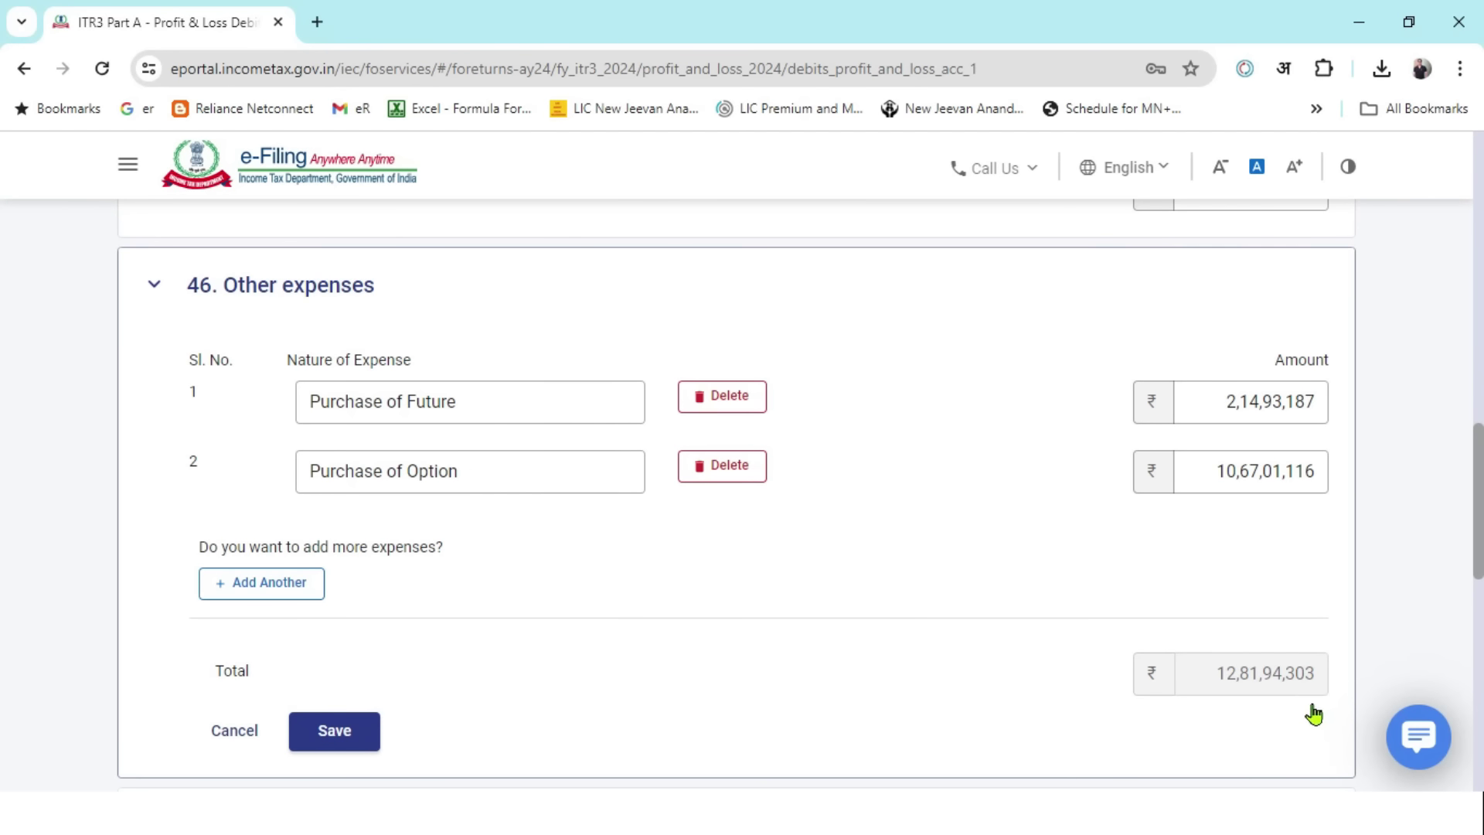
pyautogui.click(374, 740)
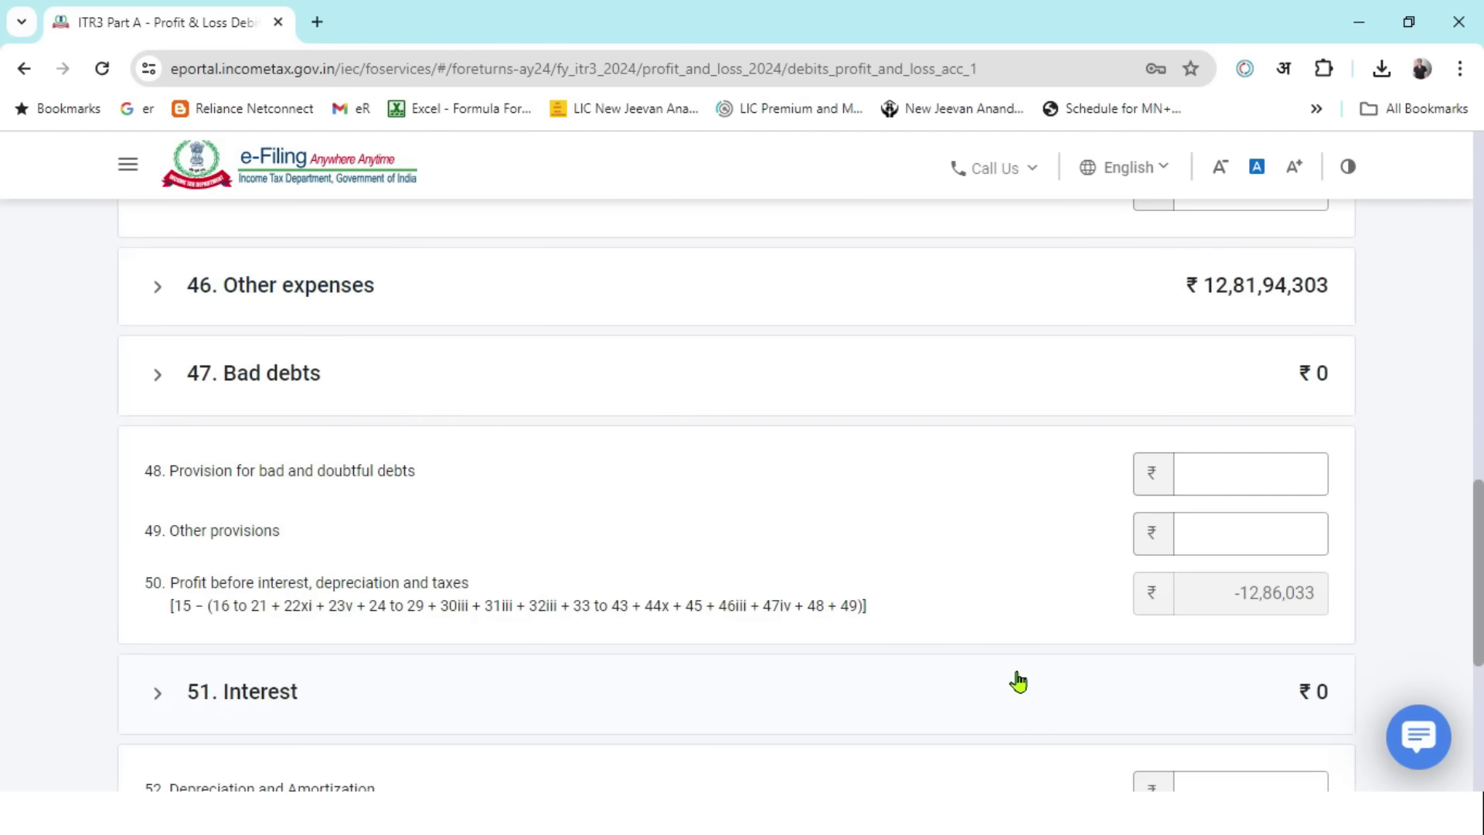
# - Switch to the Excel P&L sheet and set the font colour of the purchase amounts in C3:C4 to dark red
pyautogui.hotkey('alt', 'Tab')
pyautogui.click(339, 128)
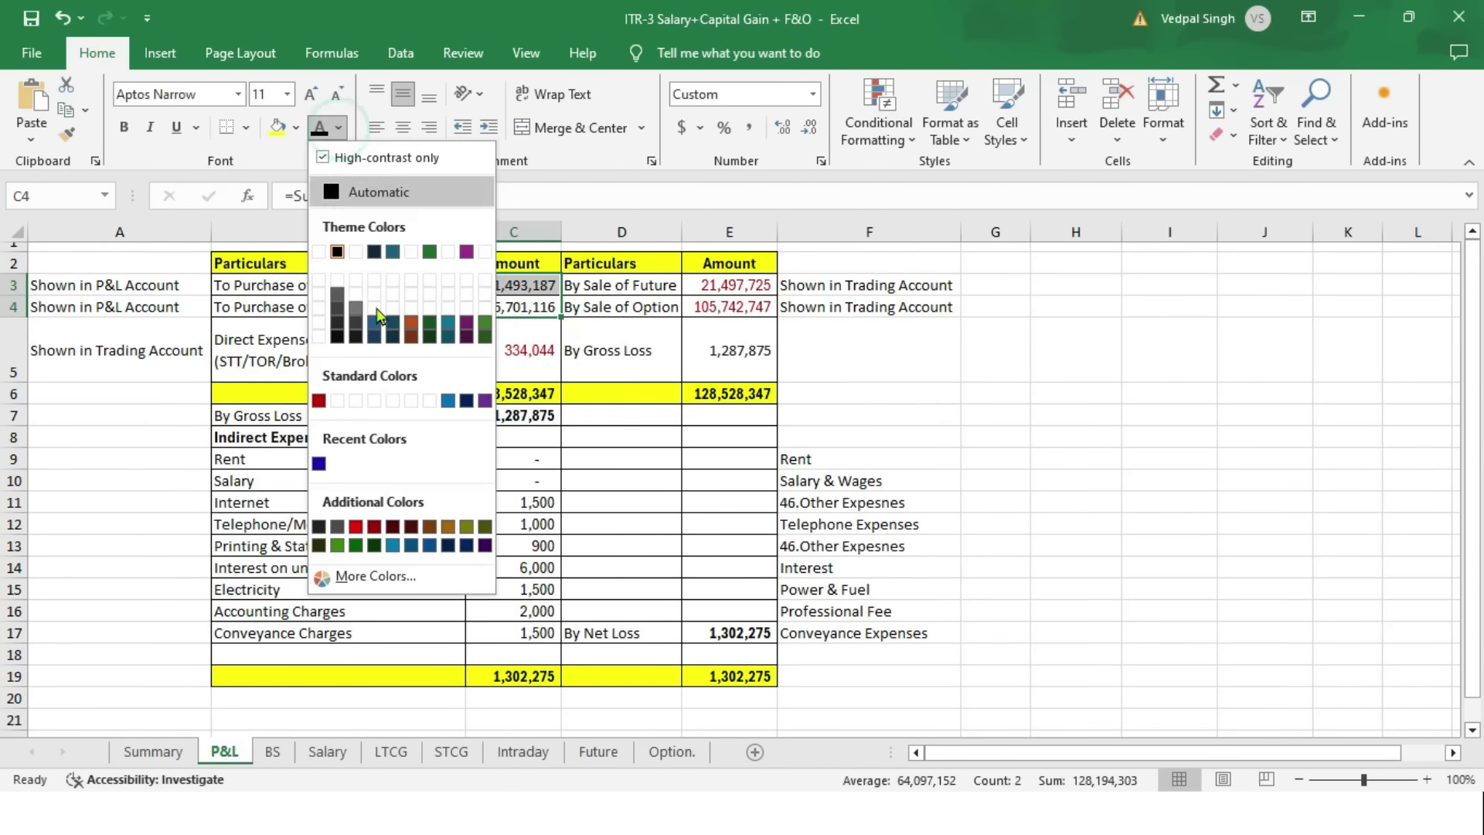
pyautogui.click(340, 401)
pyautogui.click(729, 350)
pyautogui.click(1169, 437)
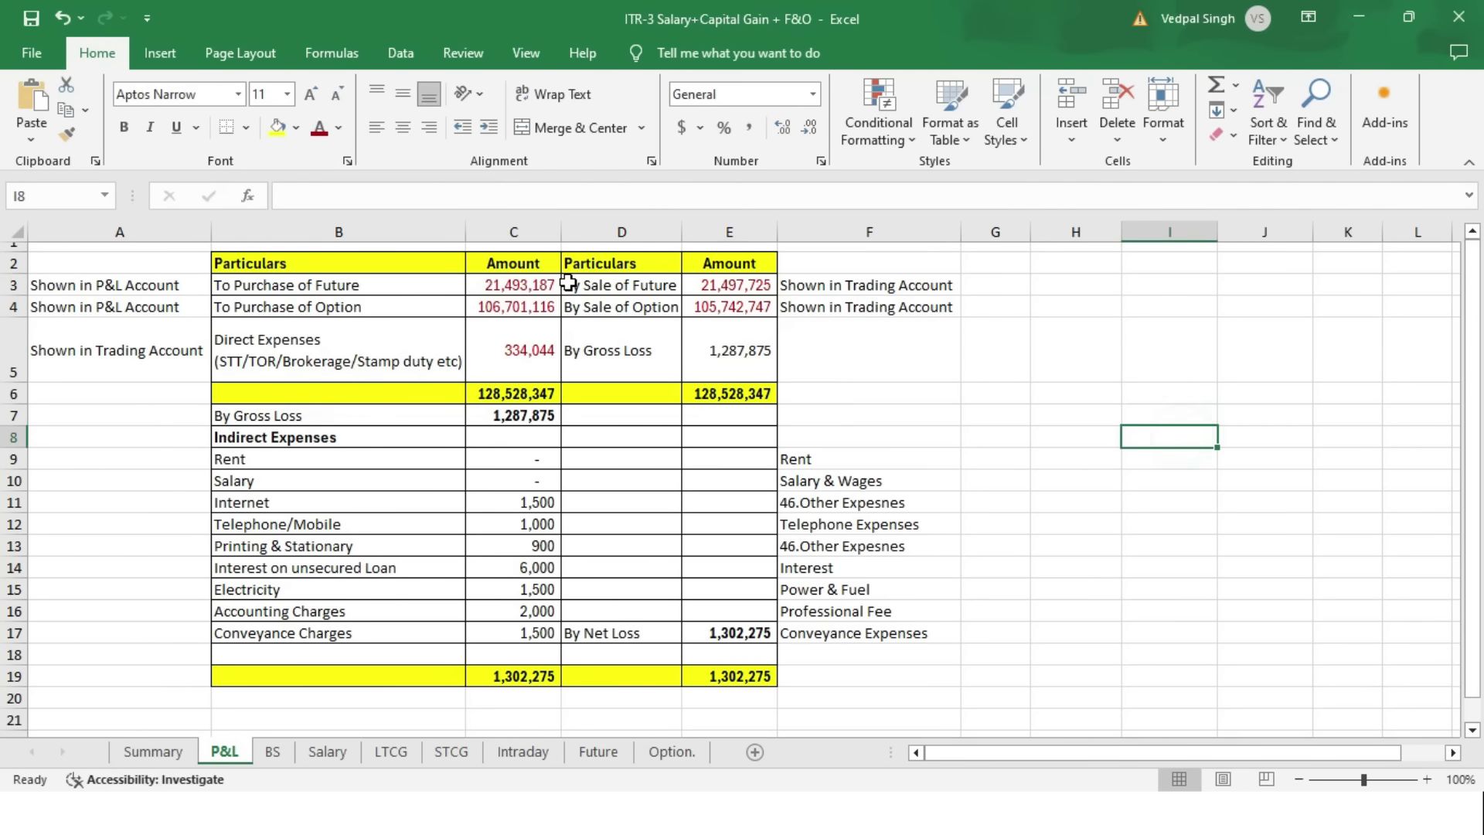
# - Review the dark red amounts in the P&L sheet and compare the form's net profit before taxes with the gross loss in E5
pyautogui.moveTo(516, 285); pyautogui.dragTo(531, 352)
pyautogui.moveTo(734, 285); pyautogui.dragTo(734, 307)
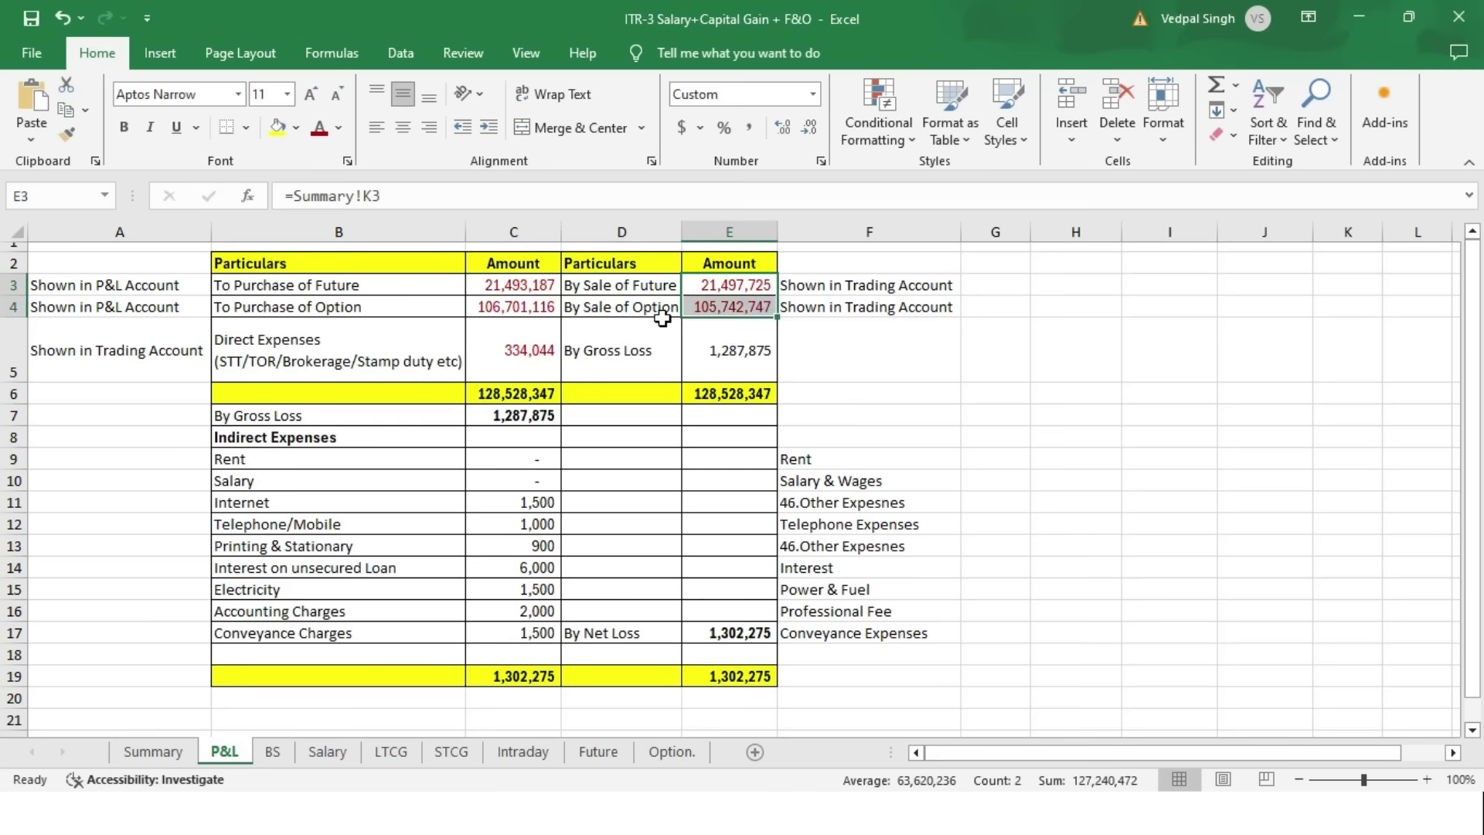
pyautogui.click(714, 391)
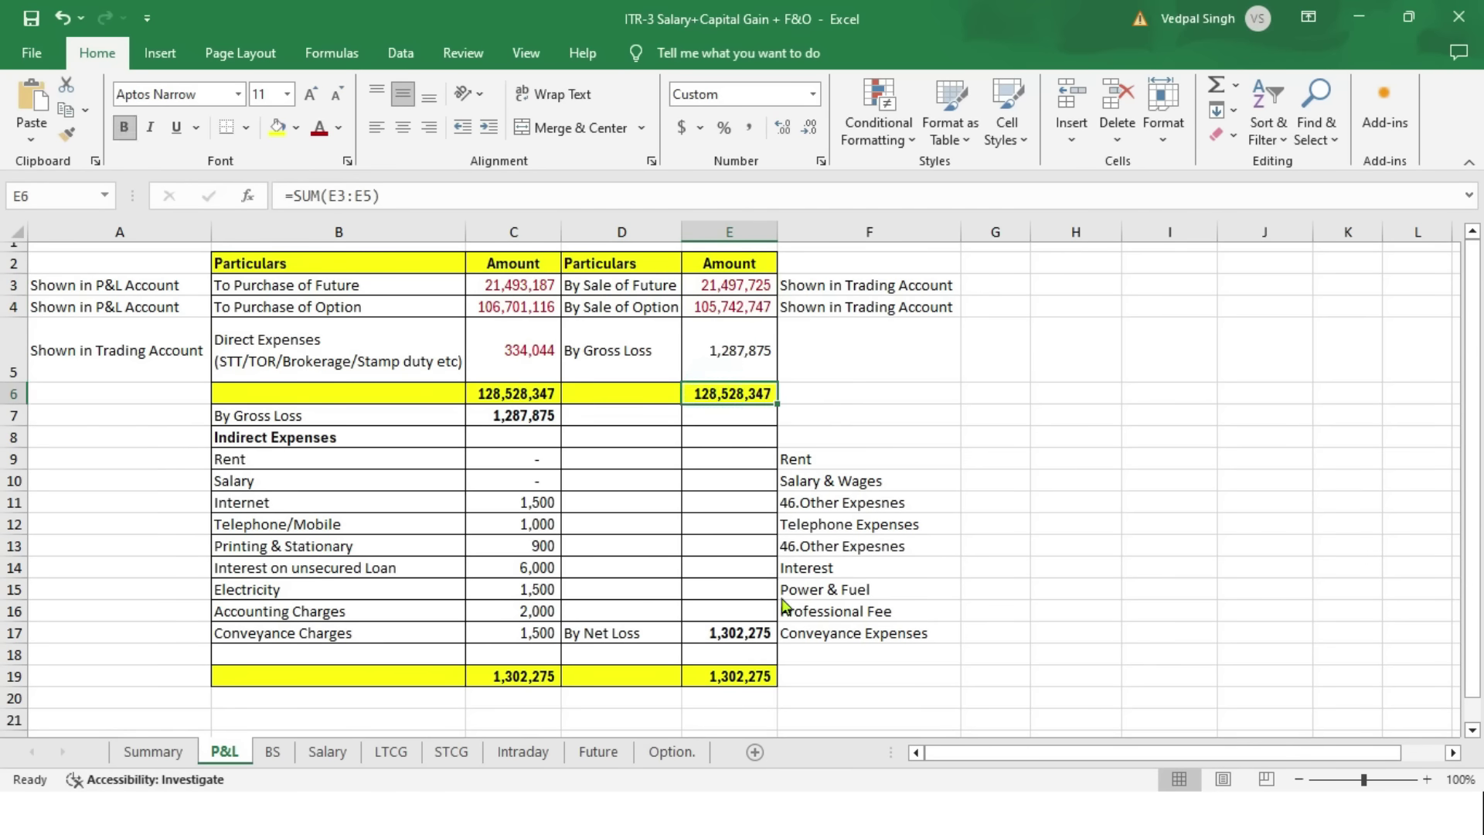
pyautogui.hotkey('alt', 'Tab')
pyautogui.scroll(-5, 962, 531)
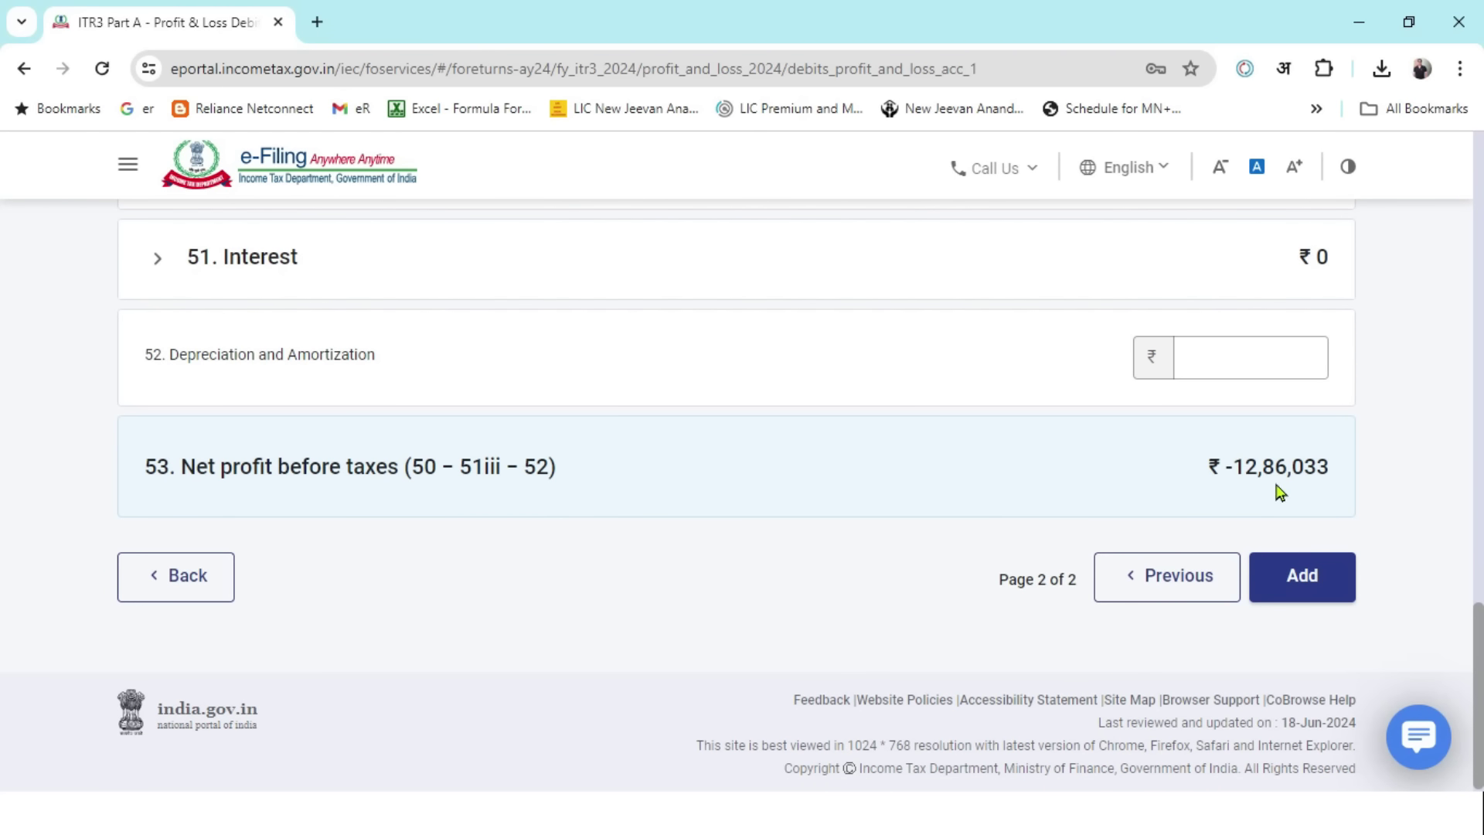
pyautogui.hotkey('alt', 'Tab')
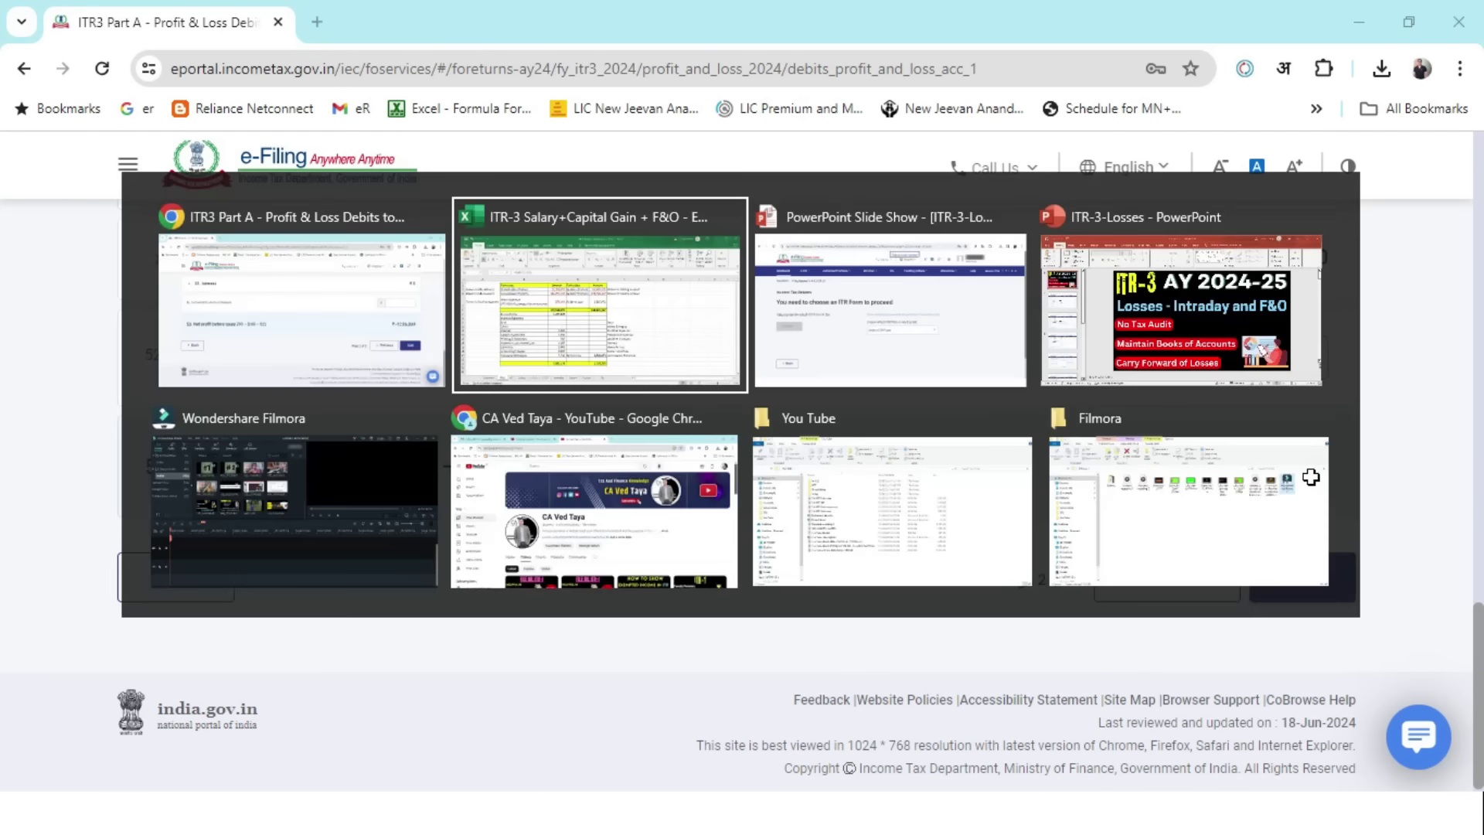
pyautogui.click(755, 352)
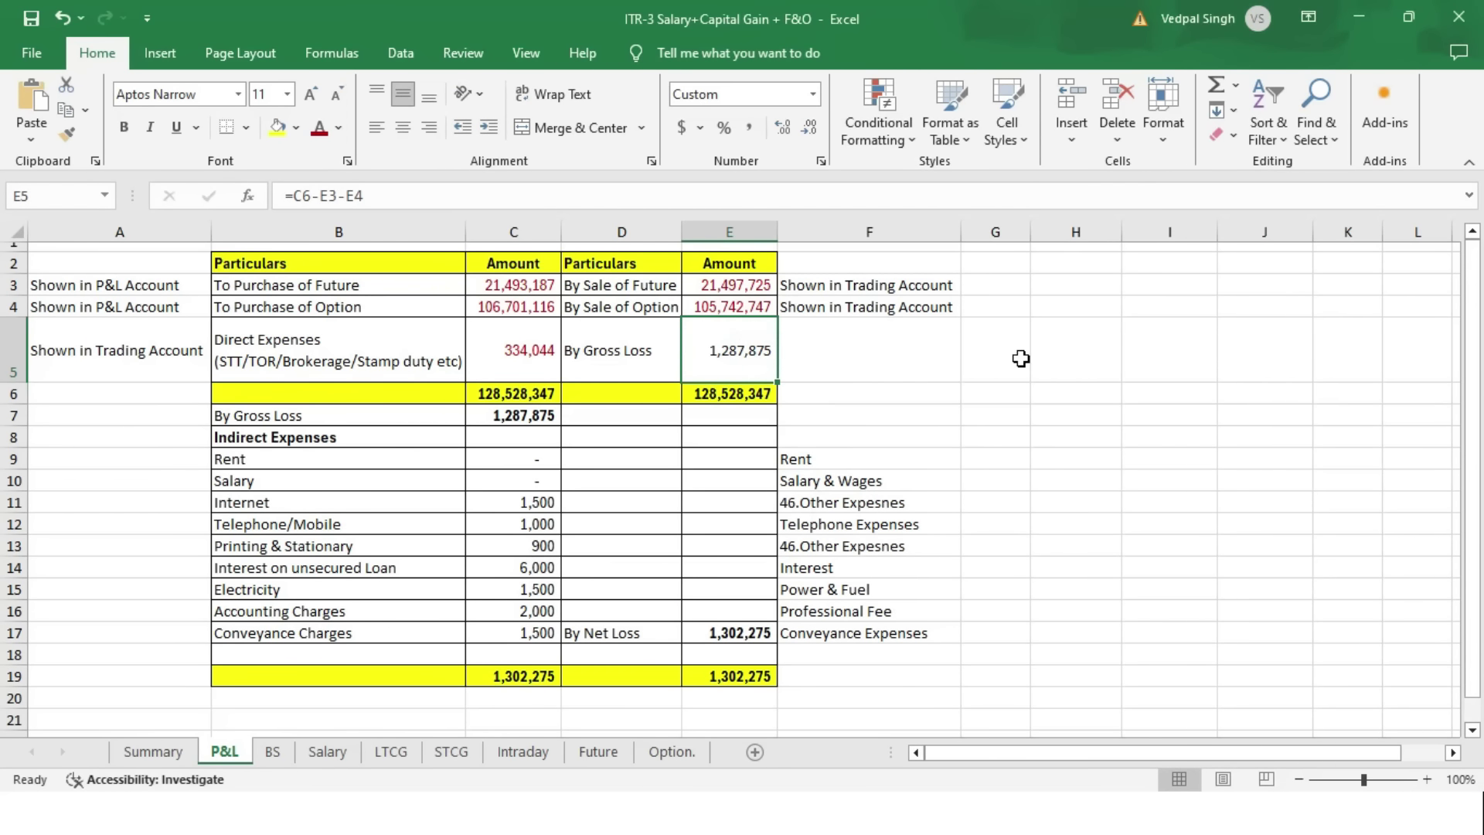
# - In H5 of the P&L sheet, subtract the intraday net profit from the gross loss with =E5-Summary!H6
pyautogui.click(1067, 352)
pyautogui.write('=')
pyautogui.press('Left')
pyautogui.press('Left')
pyautogui.press('Left')
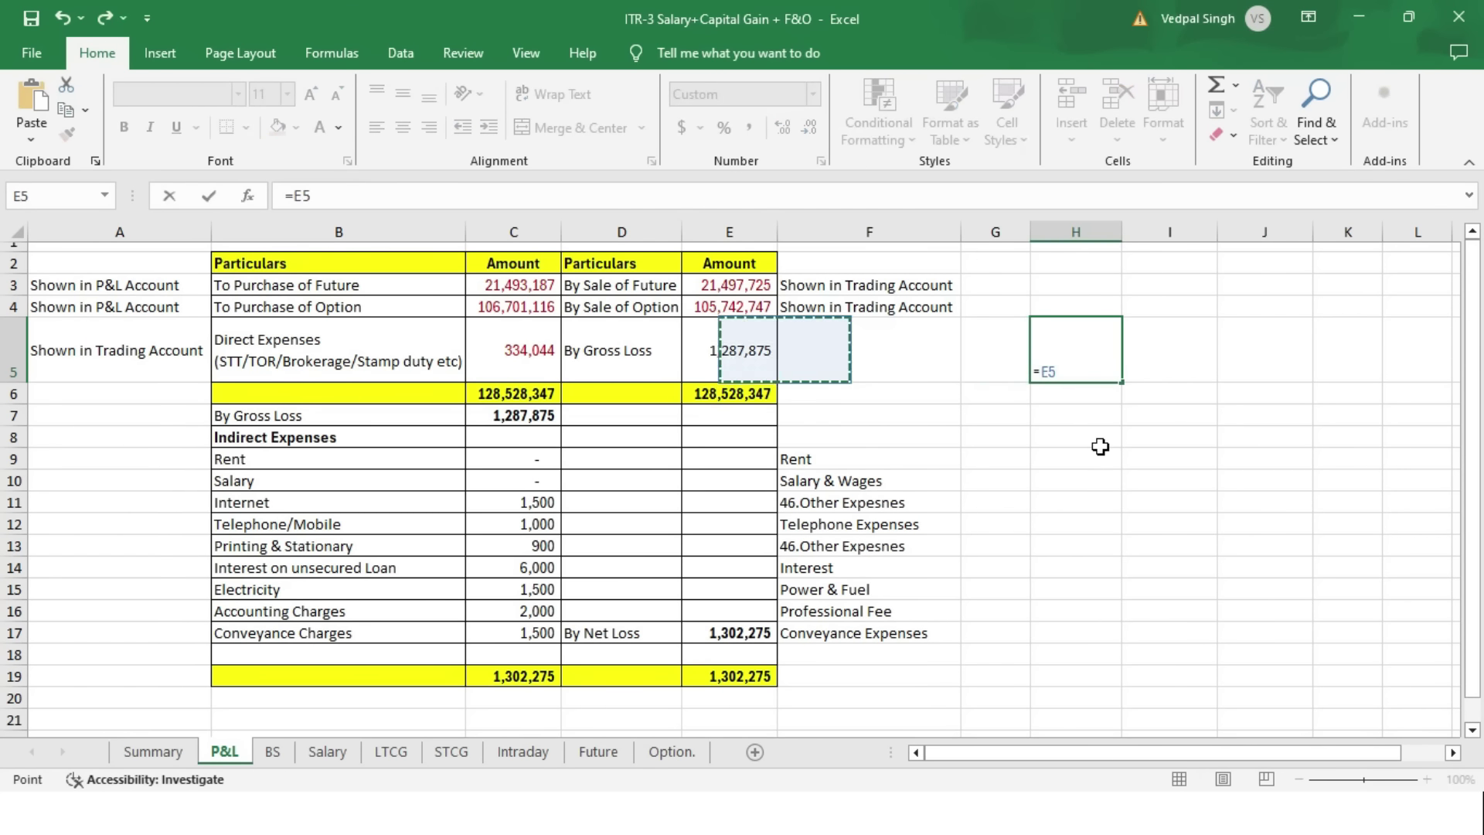
pyautogui.press('Left')
pyautogui.press('Right')
pyautogui.write('-')
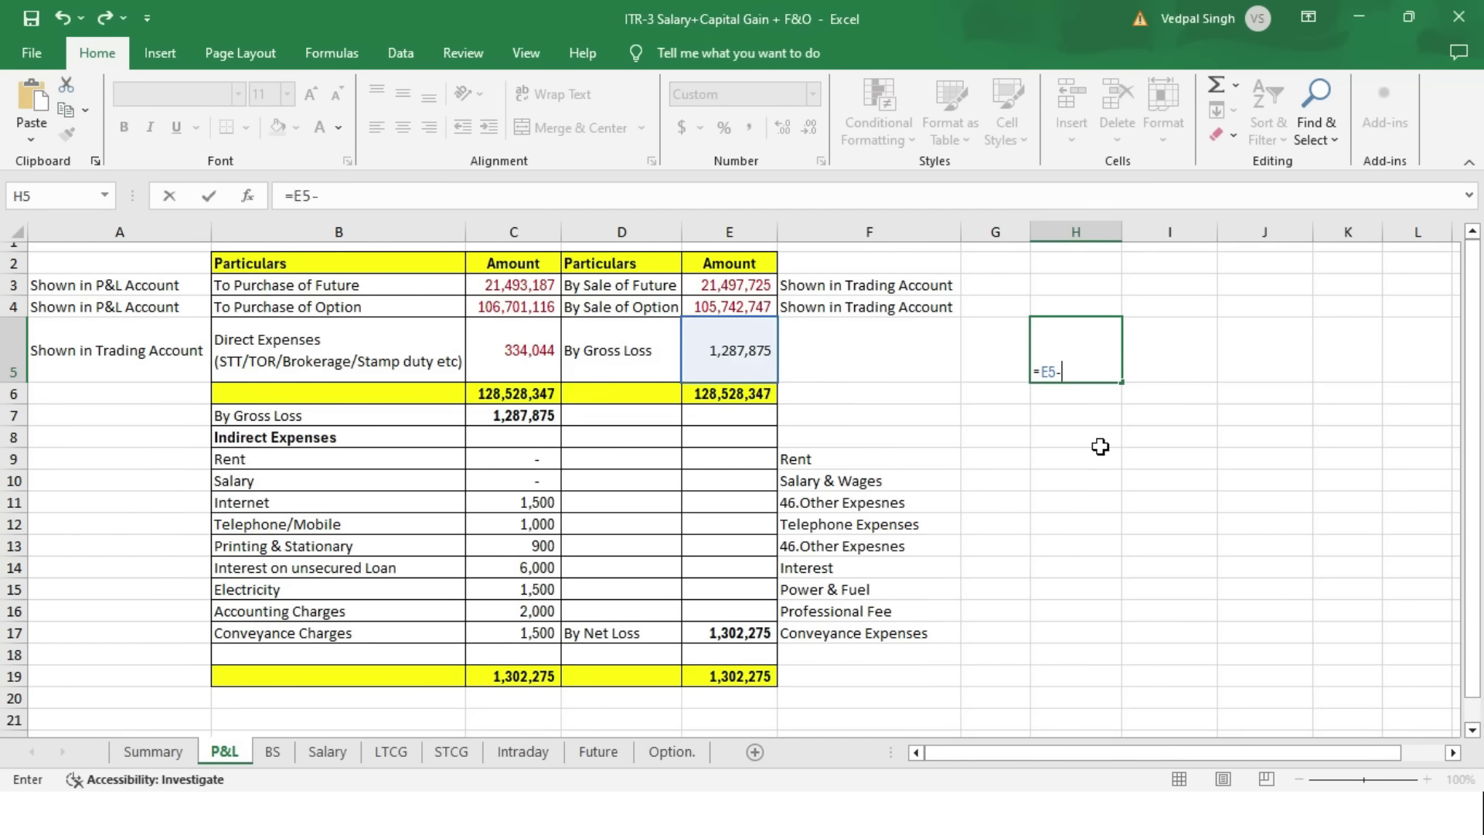
pyautogui.click(153, 751)
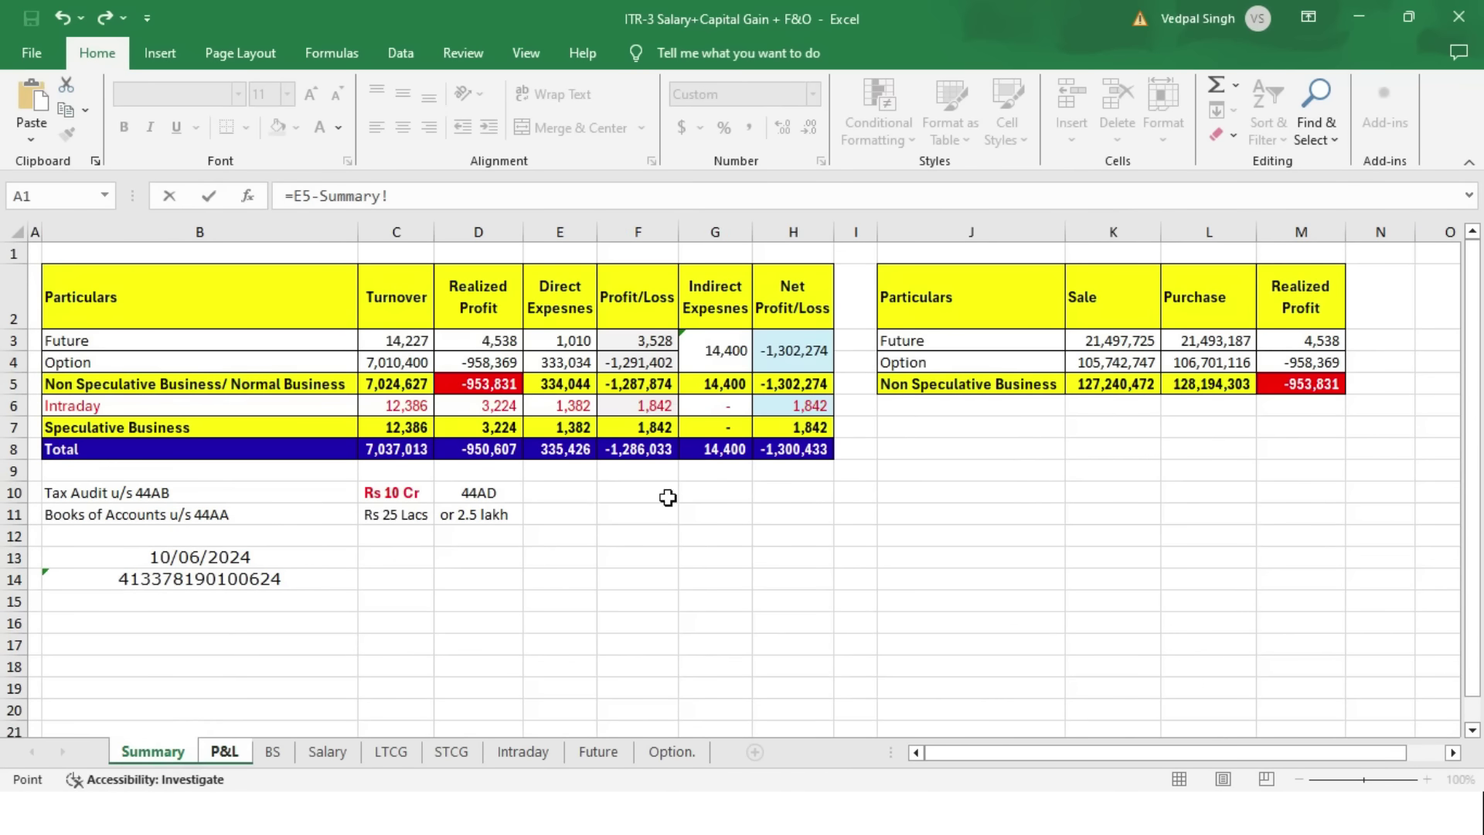
pyautogui.click(830, 407)
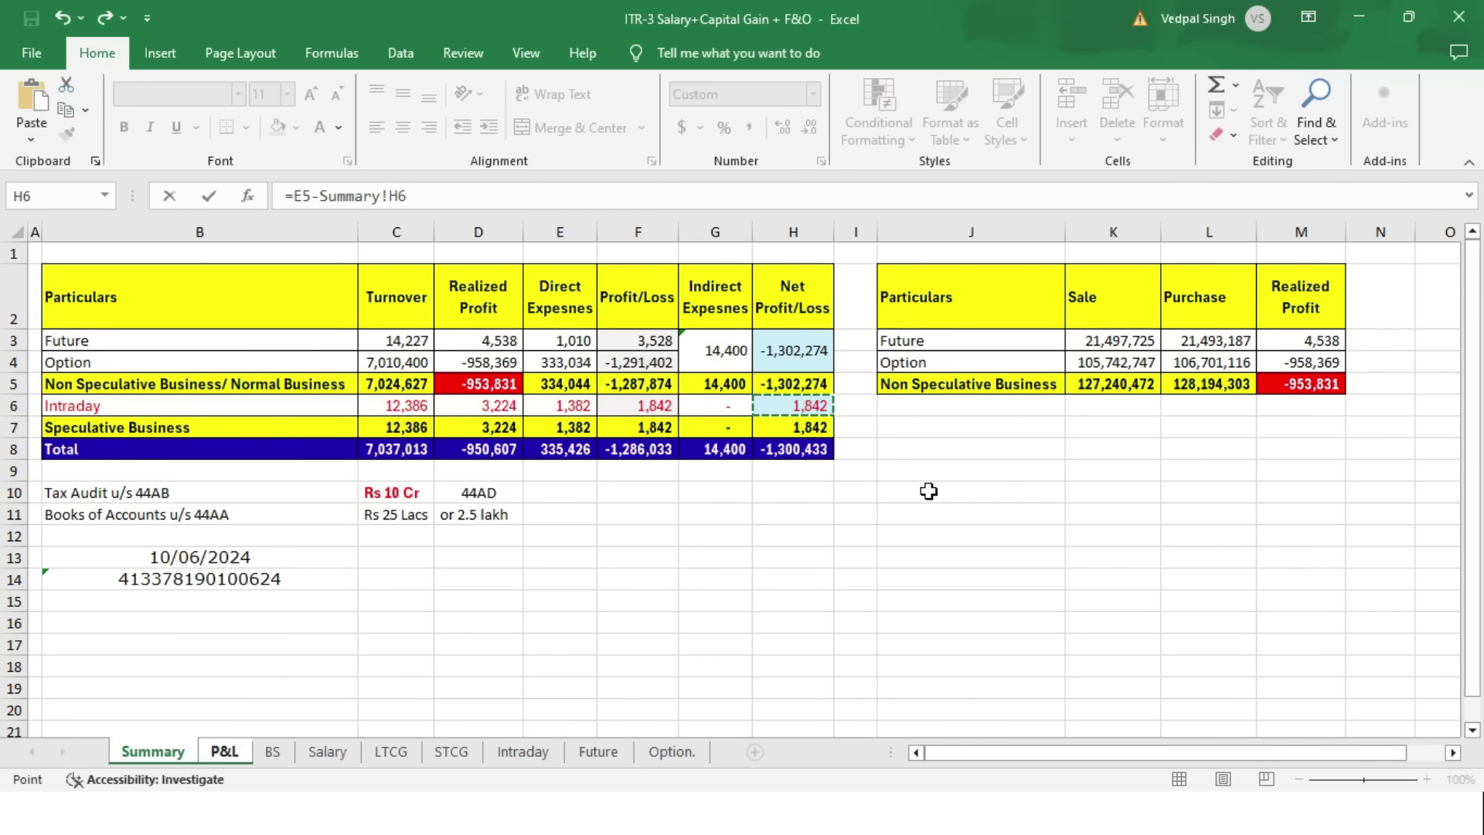
pyautogui.press('Return')
pyautogui.click(1119, 360)
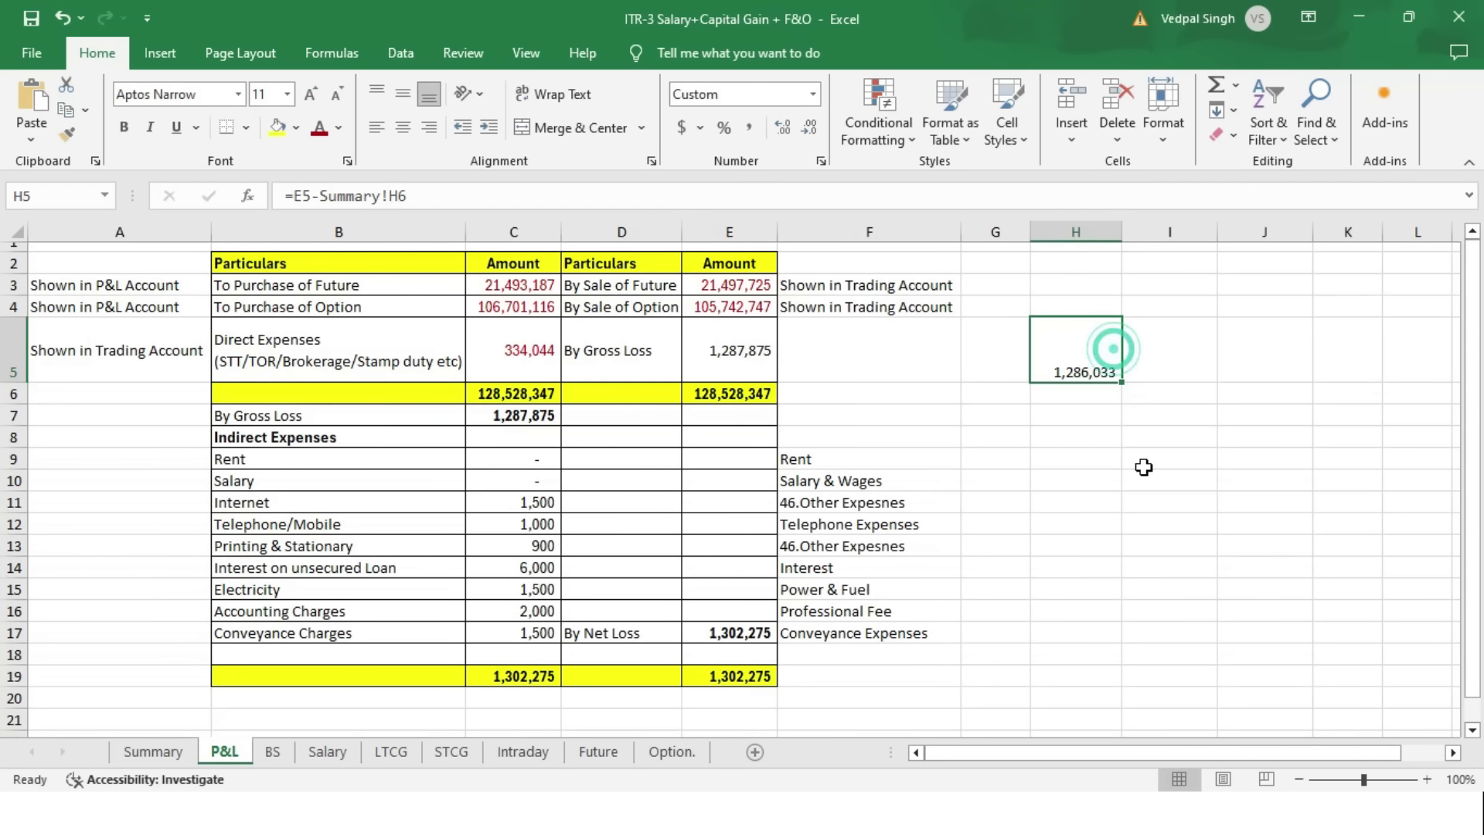
# - Compare the form's net profit before taxes with H5 and with the total profit/loss in F8 of the Summary sheet
pyautogui.hotkey('alt', 'Tab')
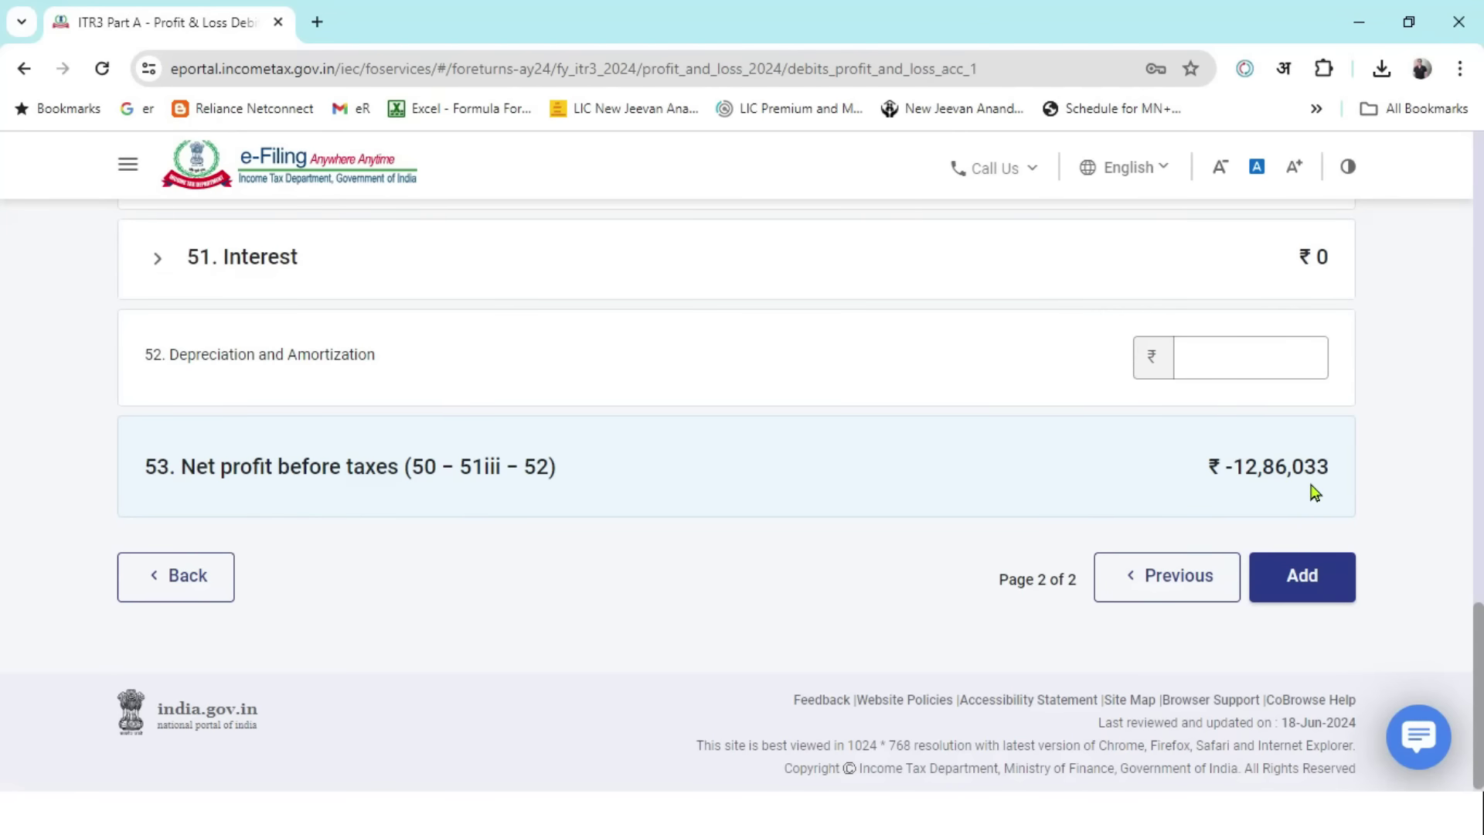
pyautogui.hotkey('alt', 'Tab')
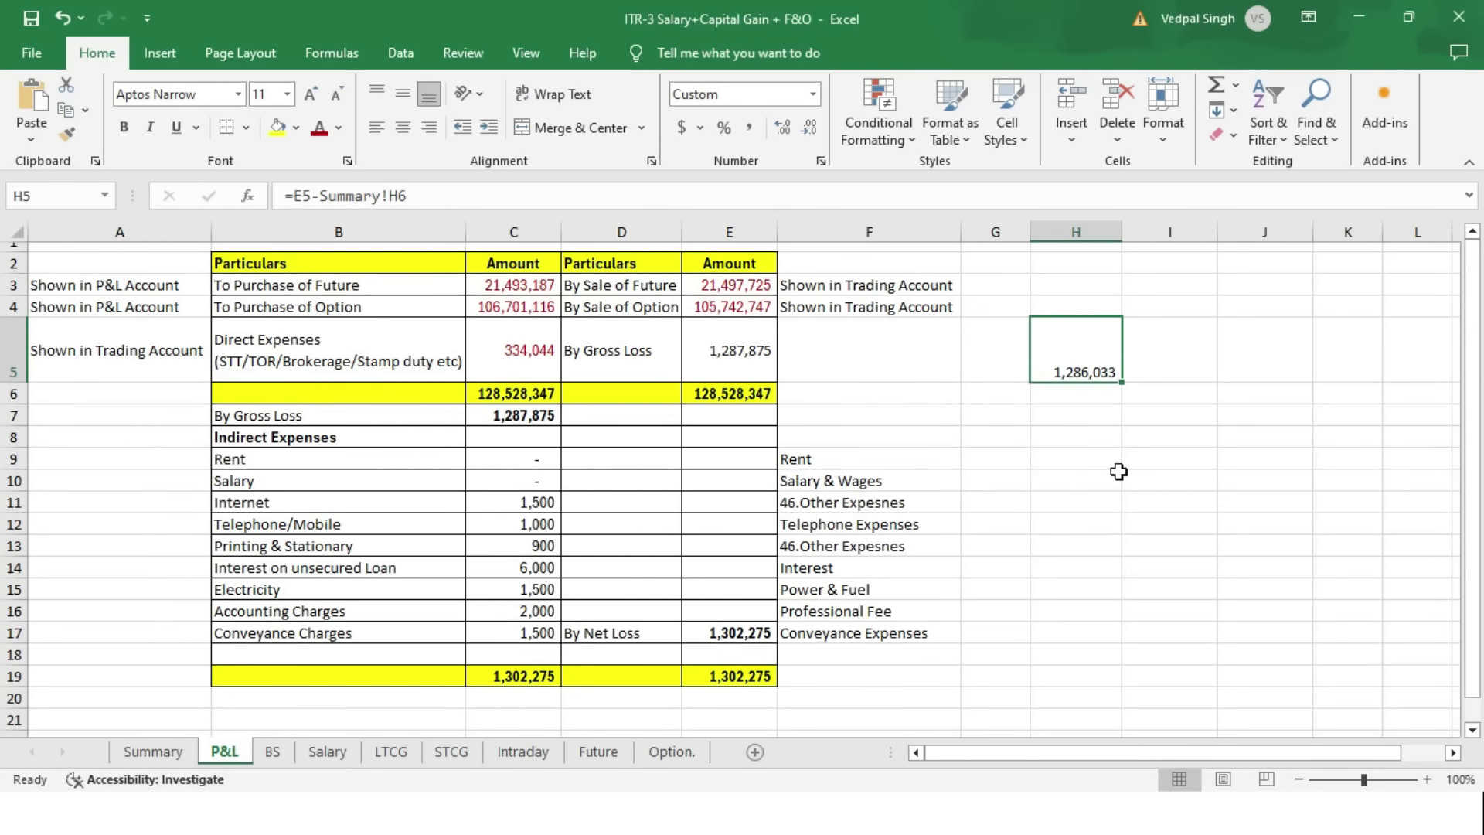
pyautogui.click(153, 751)
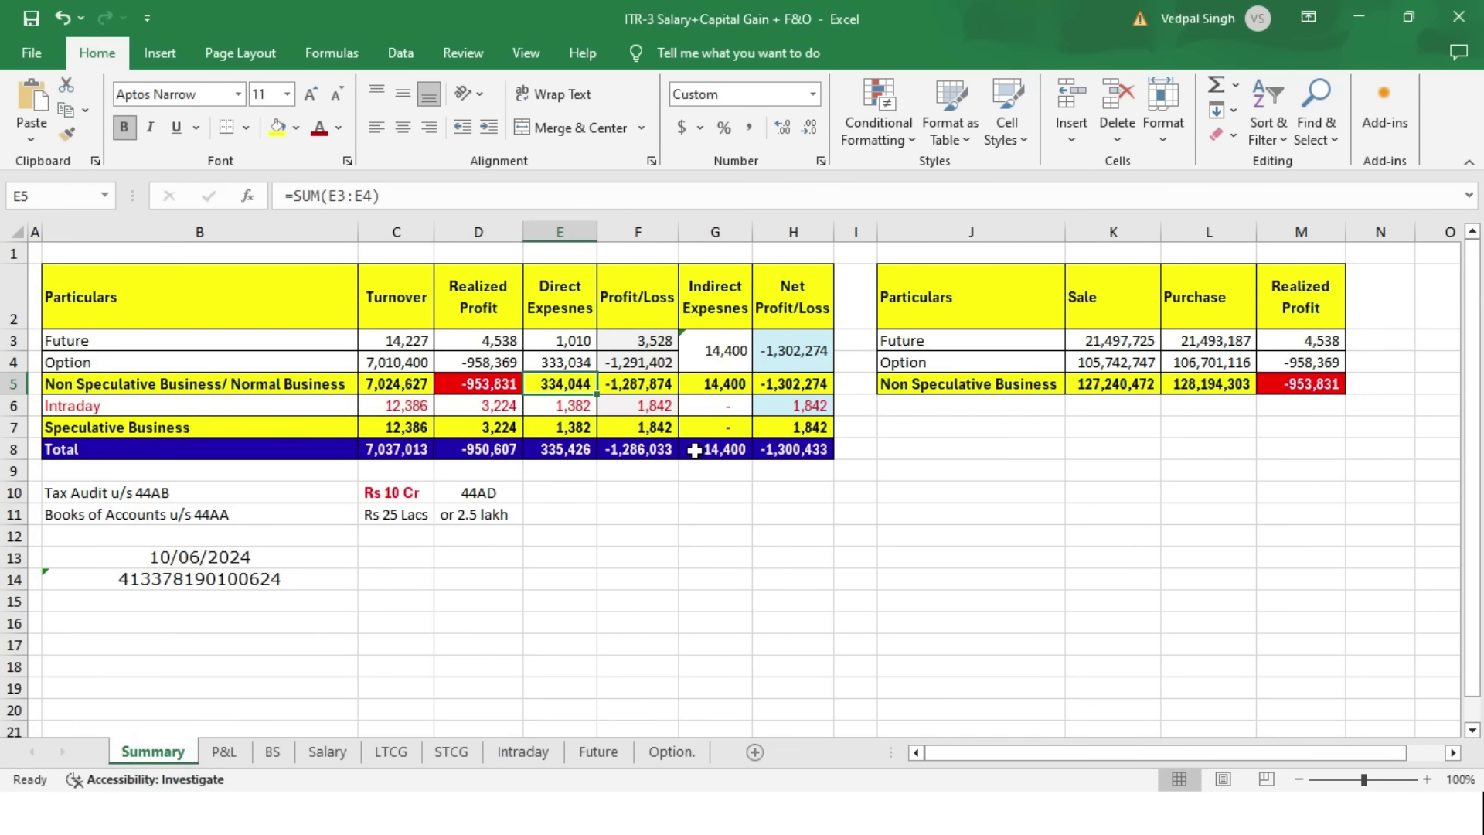
pyautogui.click(669, 450)
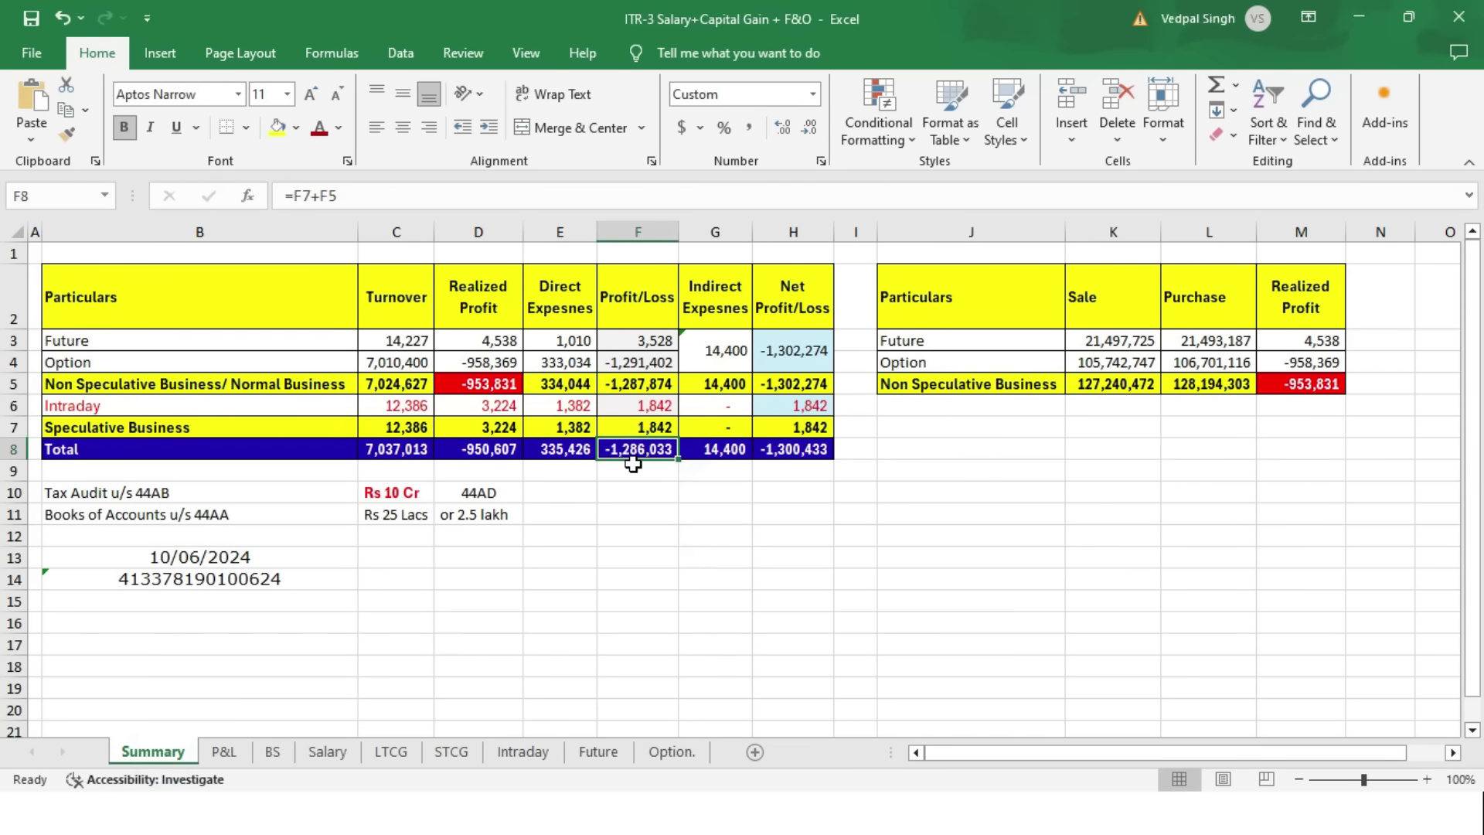
pyautogui.hotkey('alt', 'Tab')
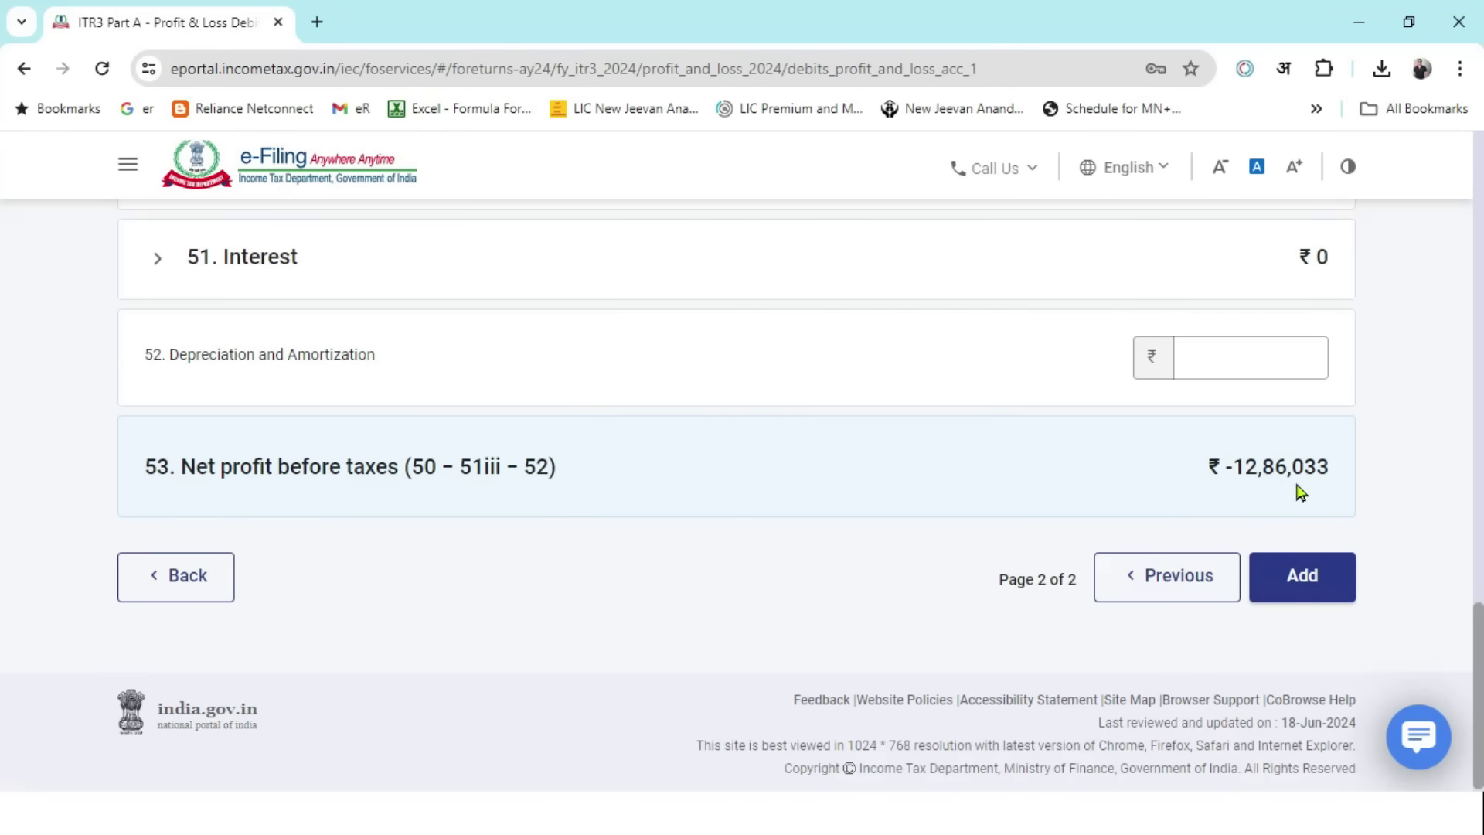
# - Examine the direct expenses in E3:E4 and the profit/loss figures in F3 and F8 of the Summary sheet
pyautogui.hotkey('alt', 'Tab')
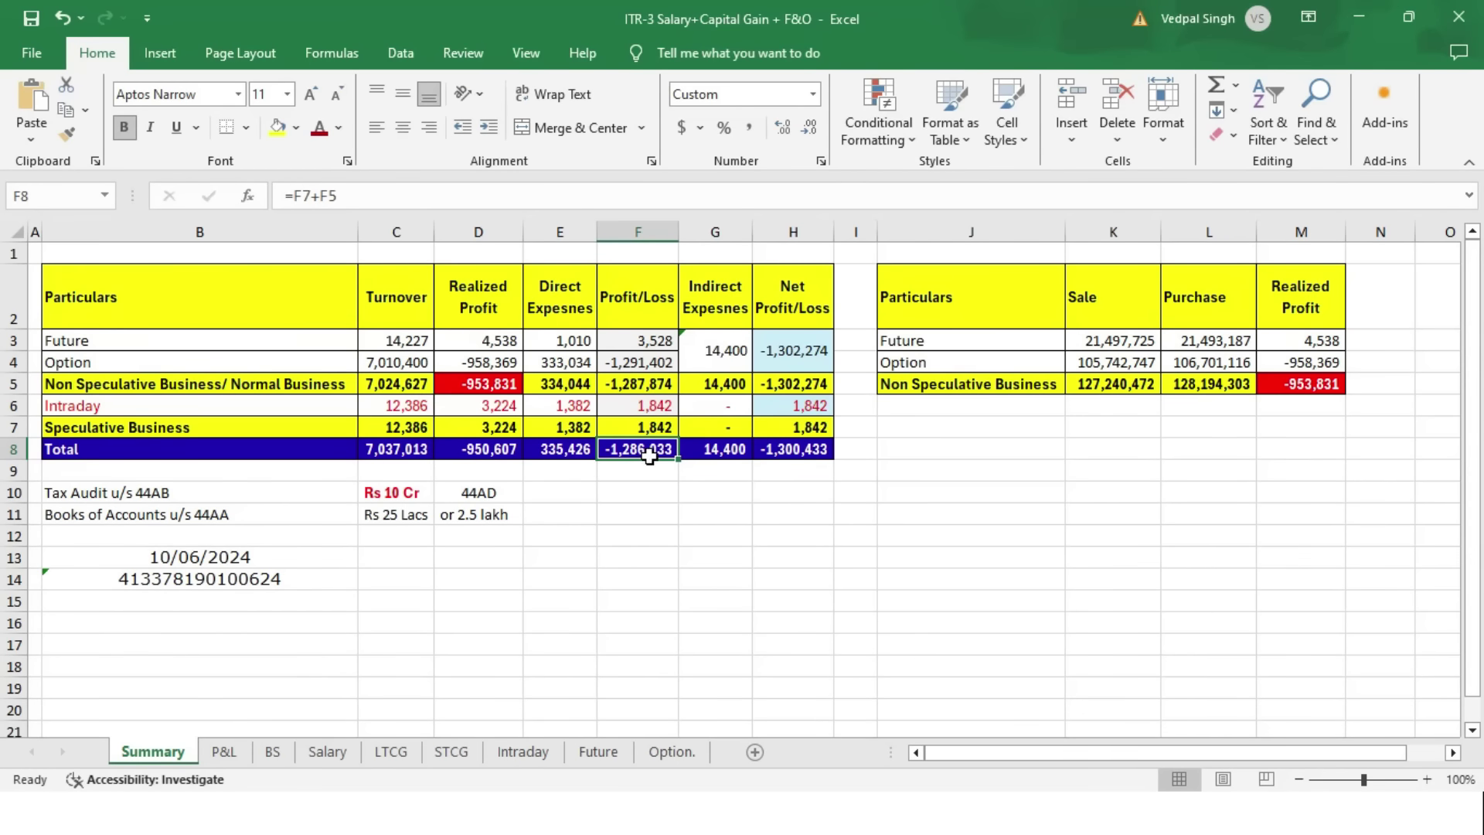
pyautogui.moveTo(501, 348); pyautogui.dragTo(566, 362)
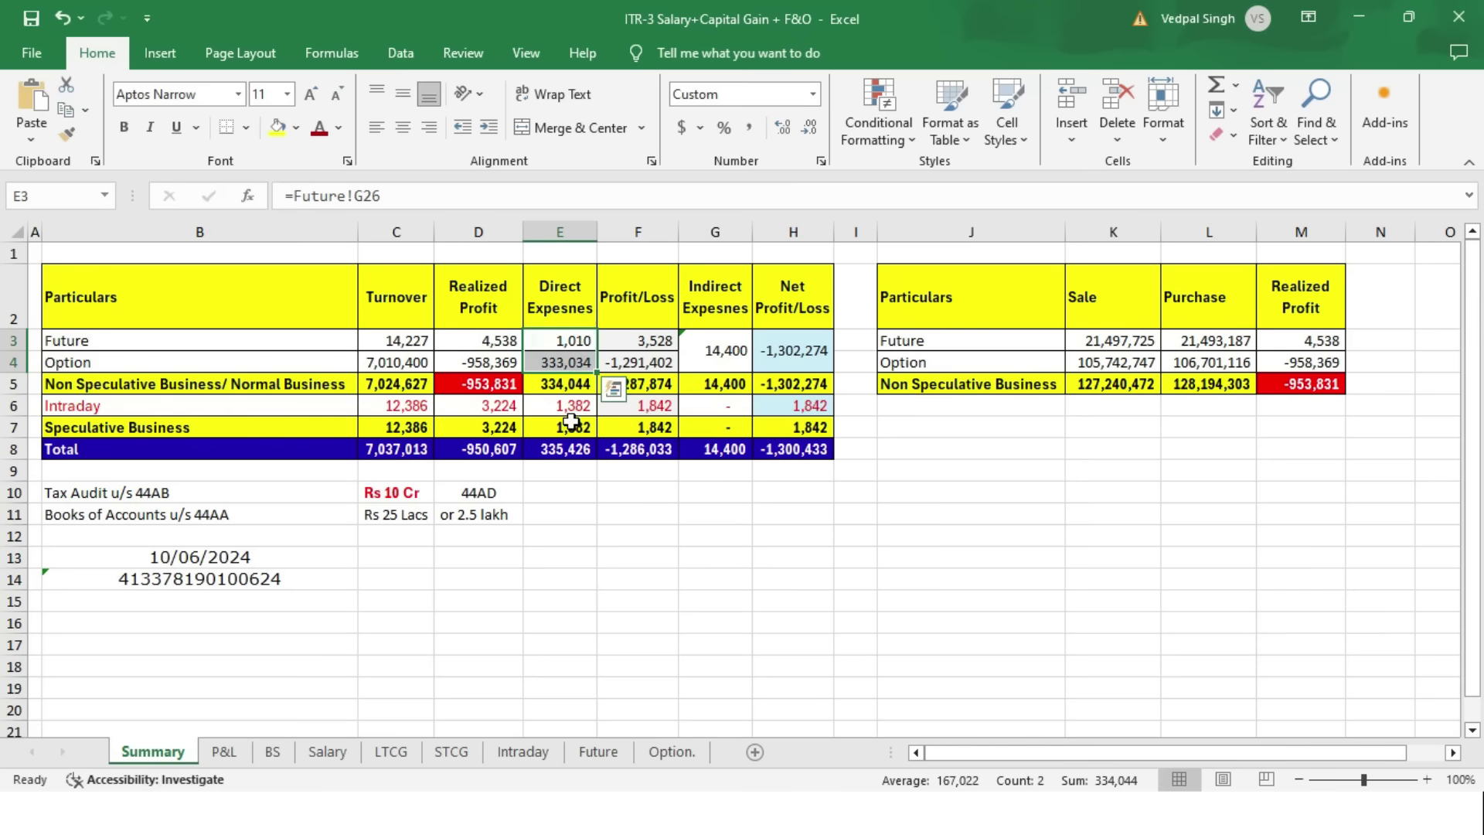
pyautogui.click(653, 334)
pyautogui.click(669, 450)
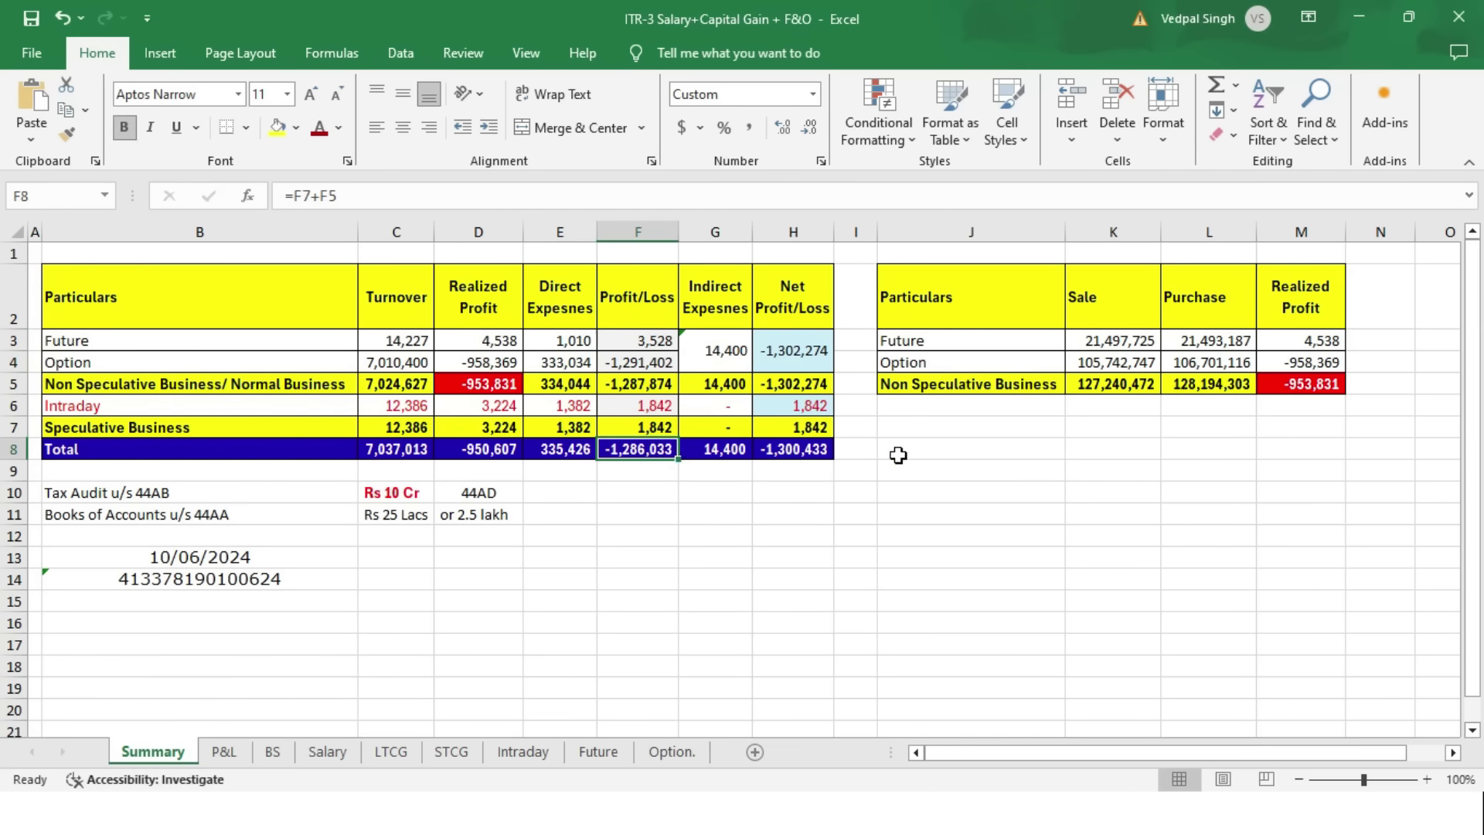
# - Trace the indirect expenses in G3 of the Summary sheet back to their source cells on the P&L sheet
pyautogui.hotkey('alt', 'Tab')
pyautogui.hotkey('alt', 'Tab')
pyautogui.click(748, 367)
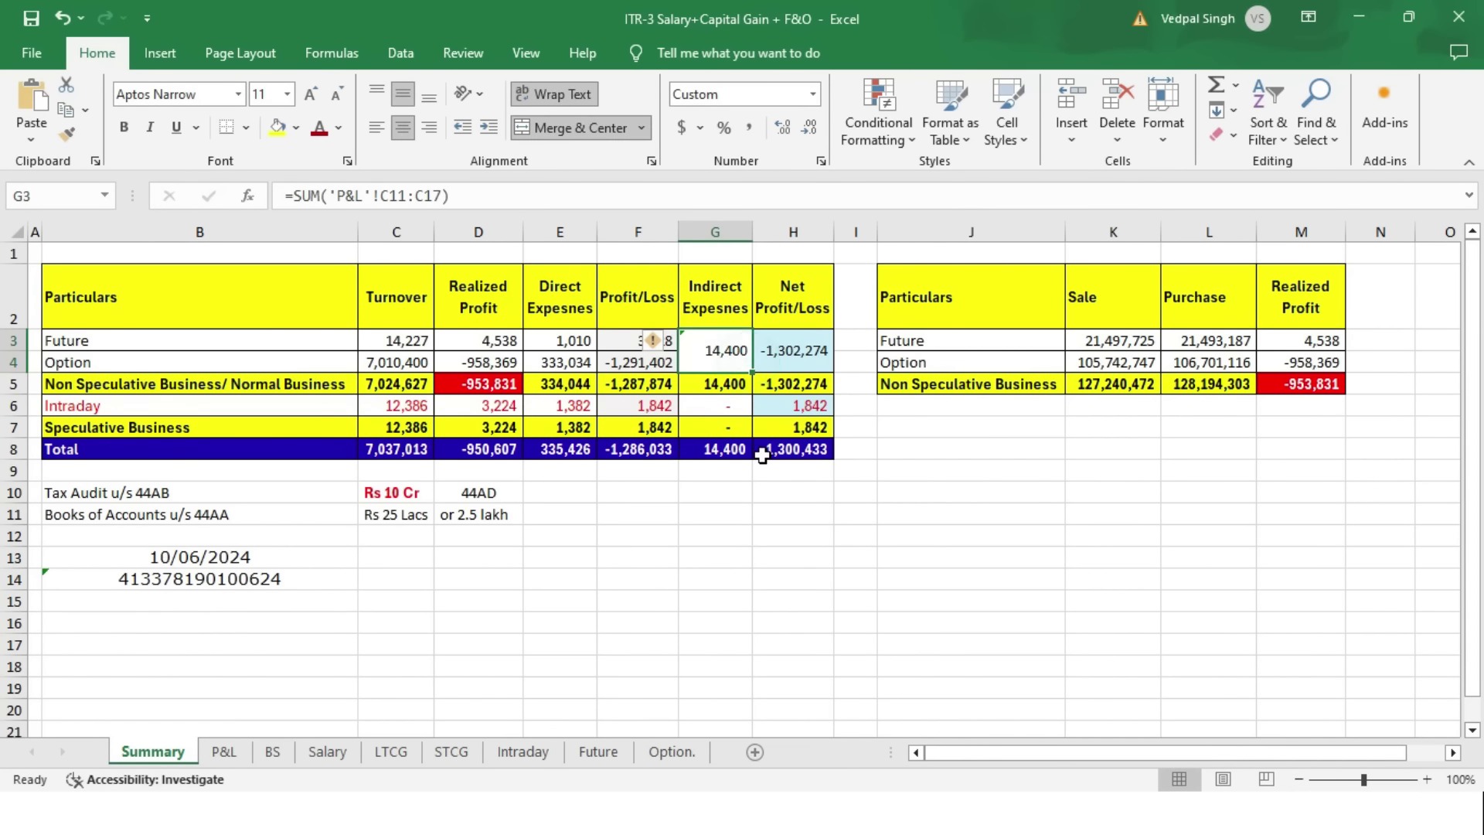
pyautogui.hotkey('ctrl', '[')
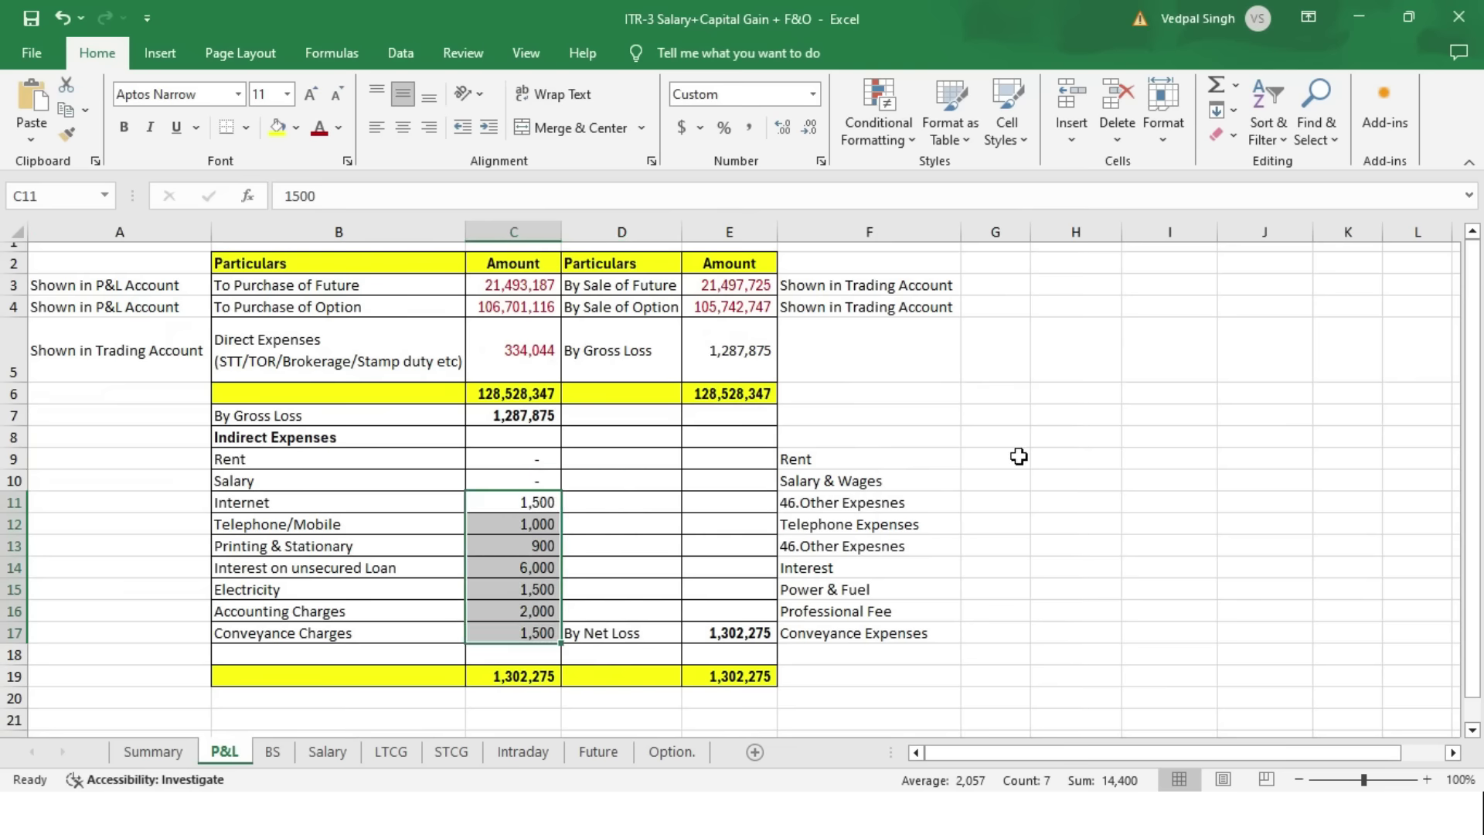
# - Add the Debits to Profit and Loss Account entries to the return, and reopen that section for editing
pyautogui.hotkey('alt', 'Tab')
pyautogui.click(1310, 585)
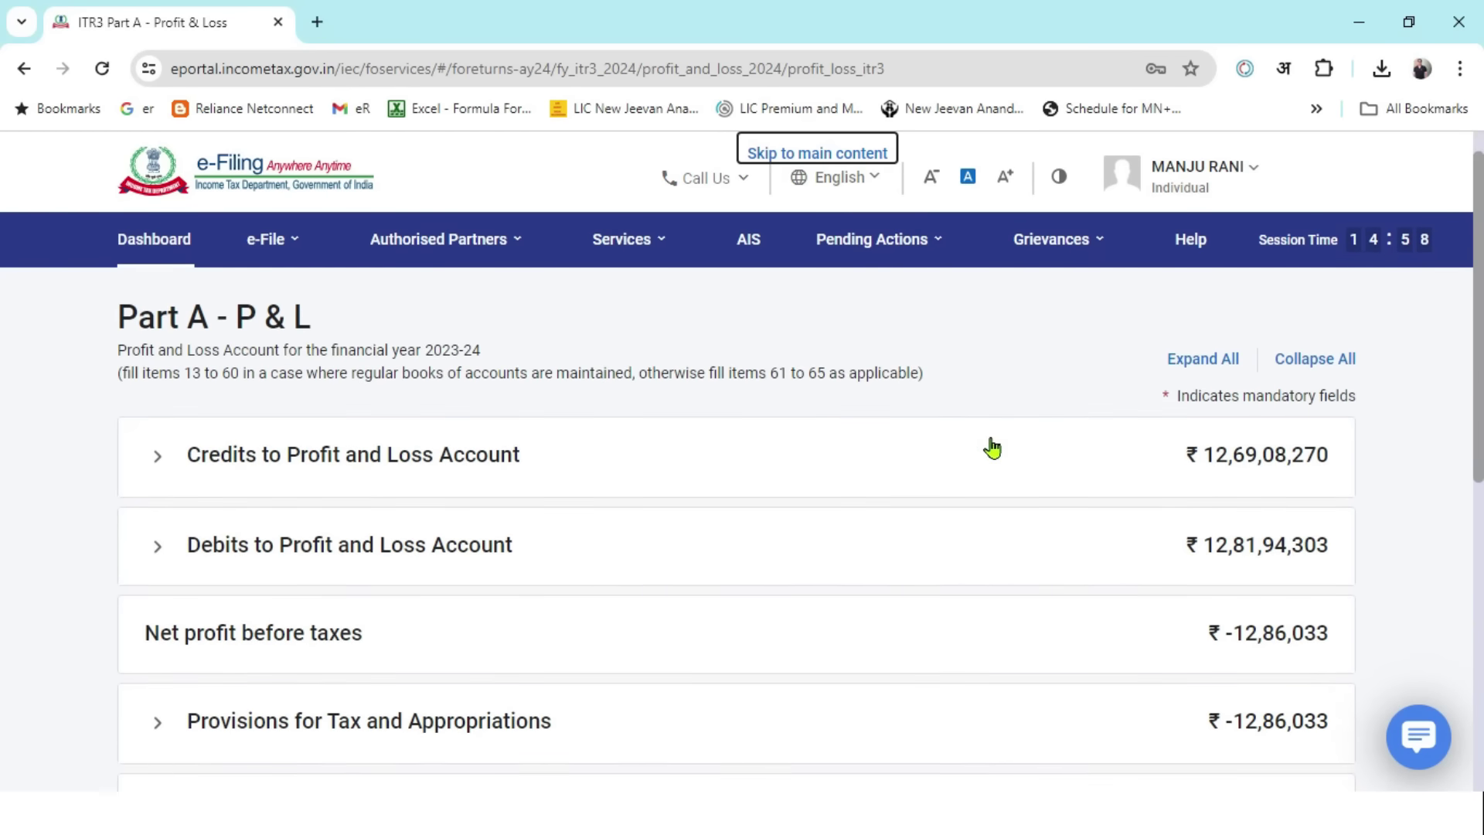
pyautogui.scroll(-2, 1004, 471)
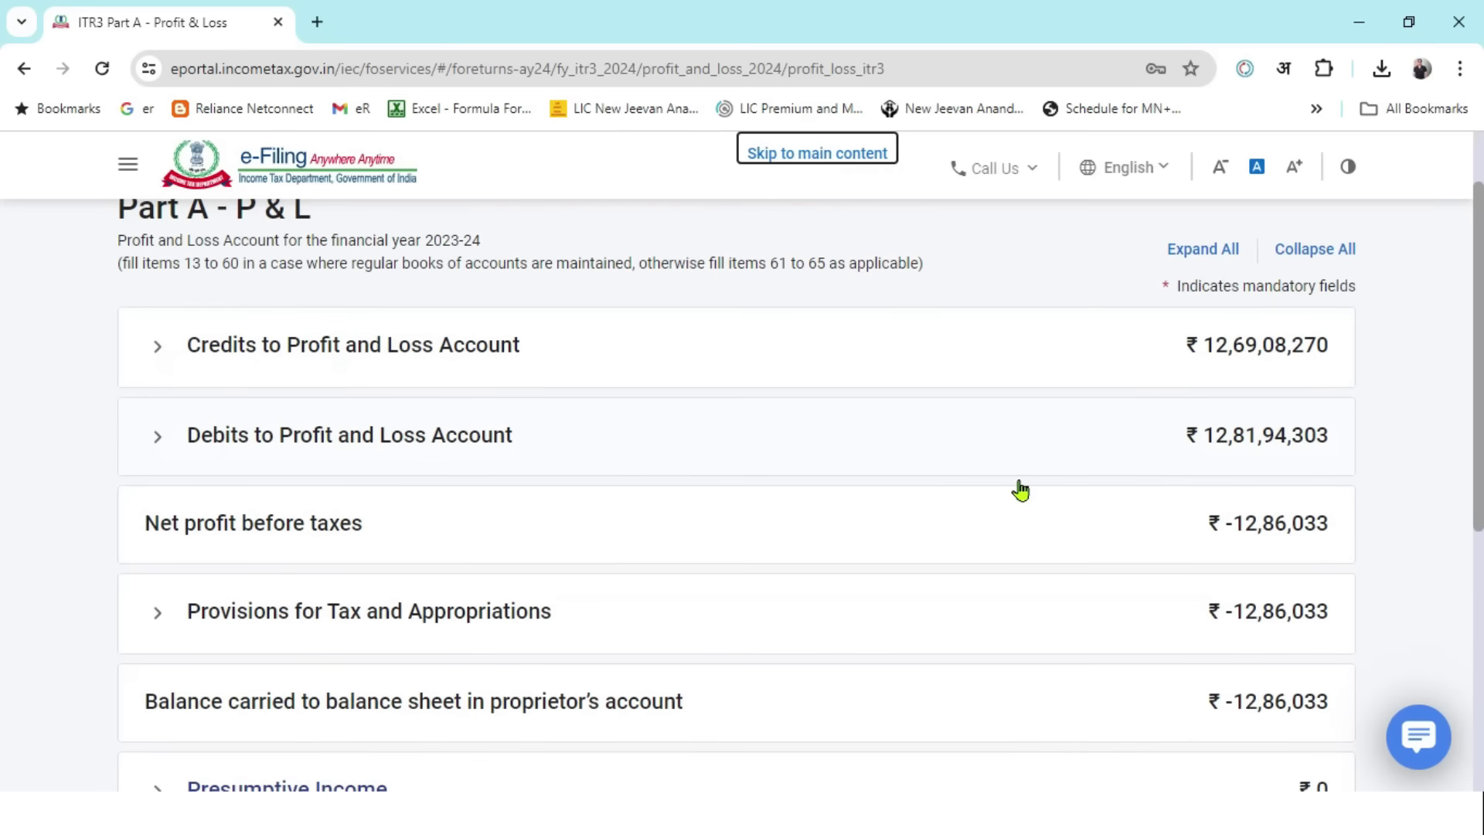
pyautogui.click(158, 437)
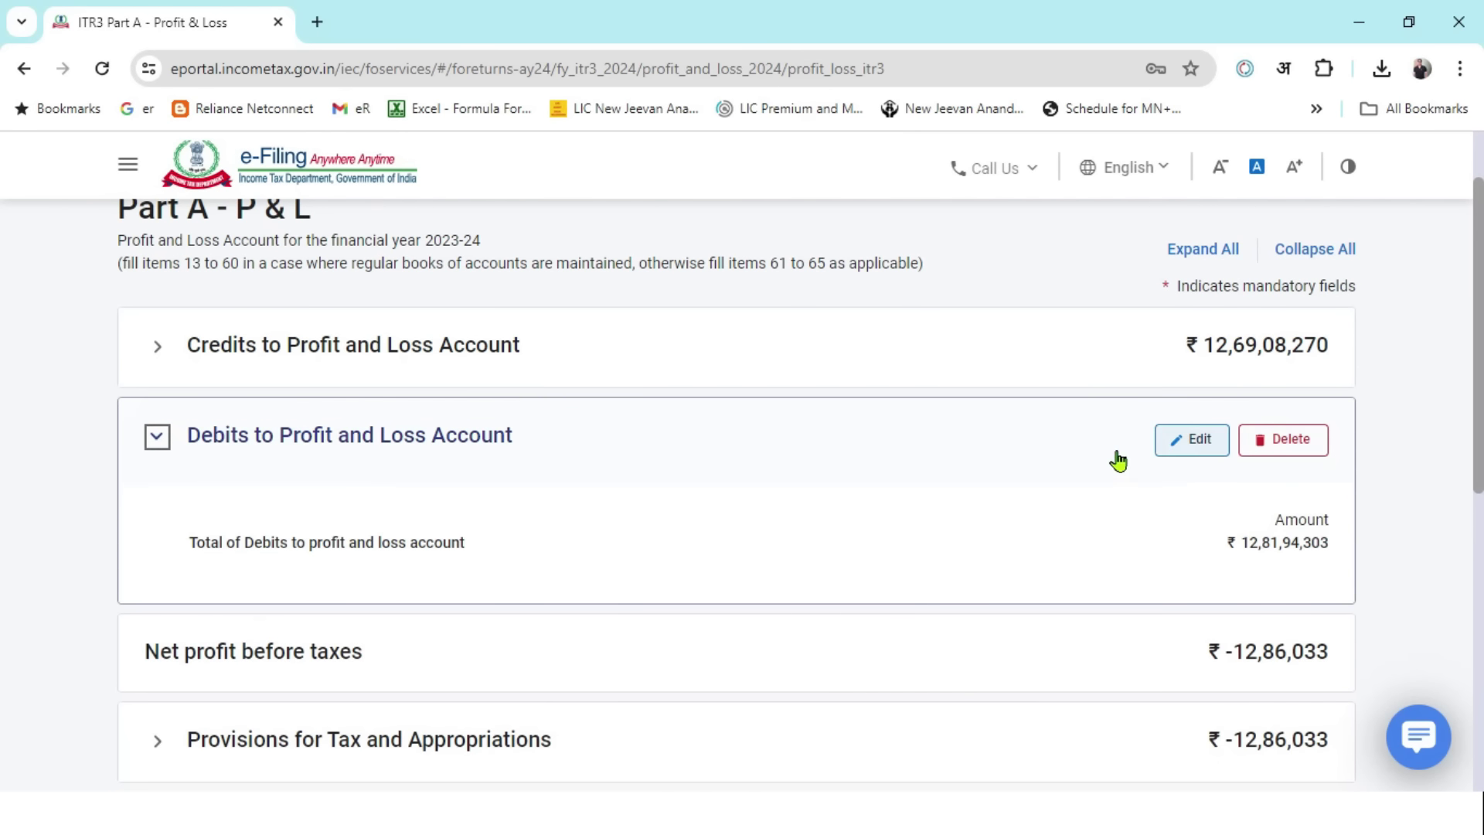
pyautogui.click(1202, 448)
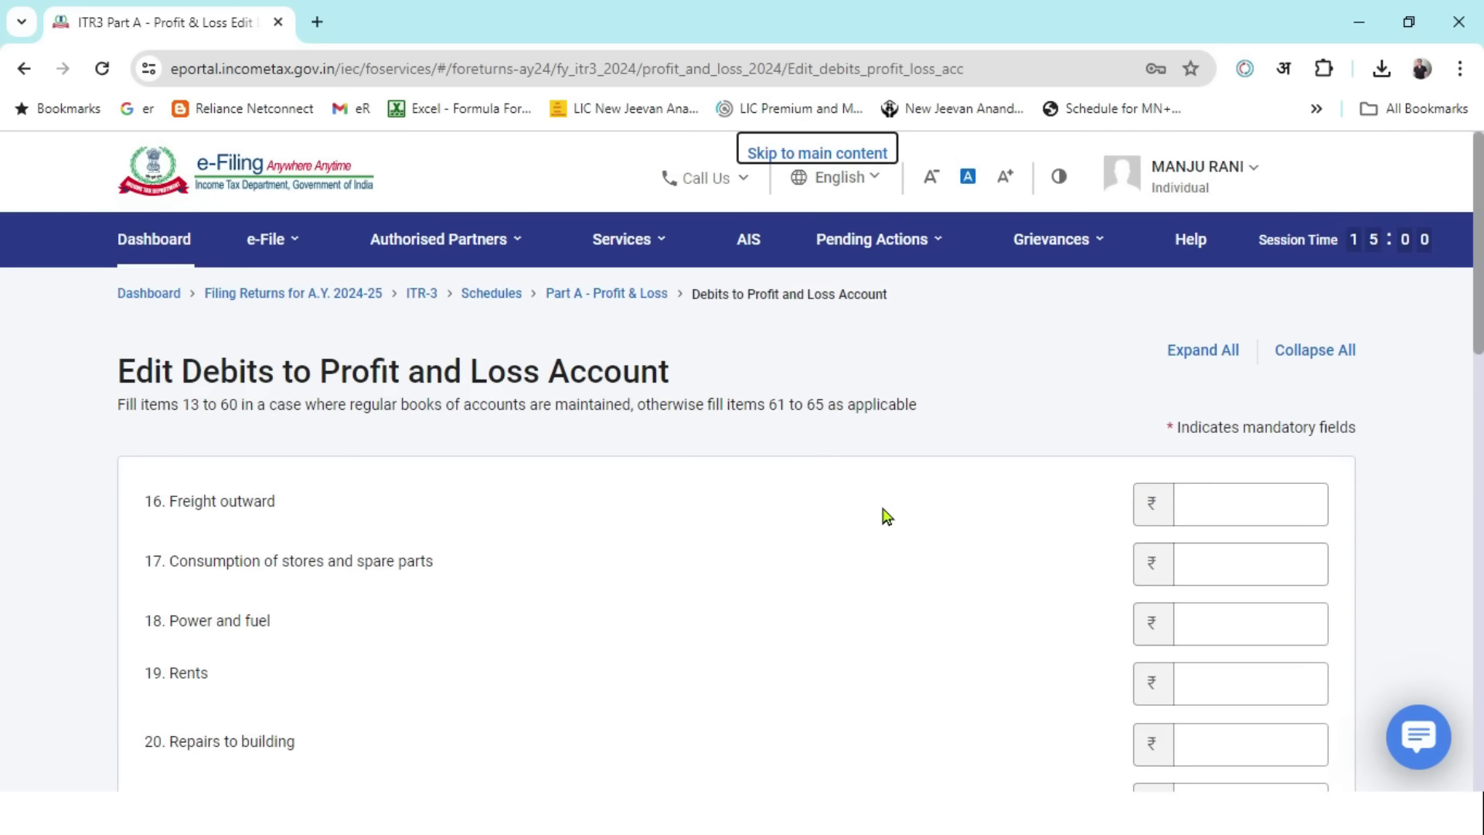
# - Colour the Electricity amount in C15 of the P&L sheet dark red and enter 1500 for item 18, Power and fuel
pyautogui.scroll(-2, 853, 493)
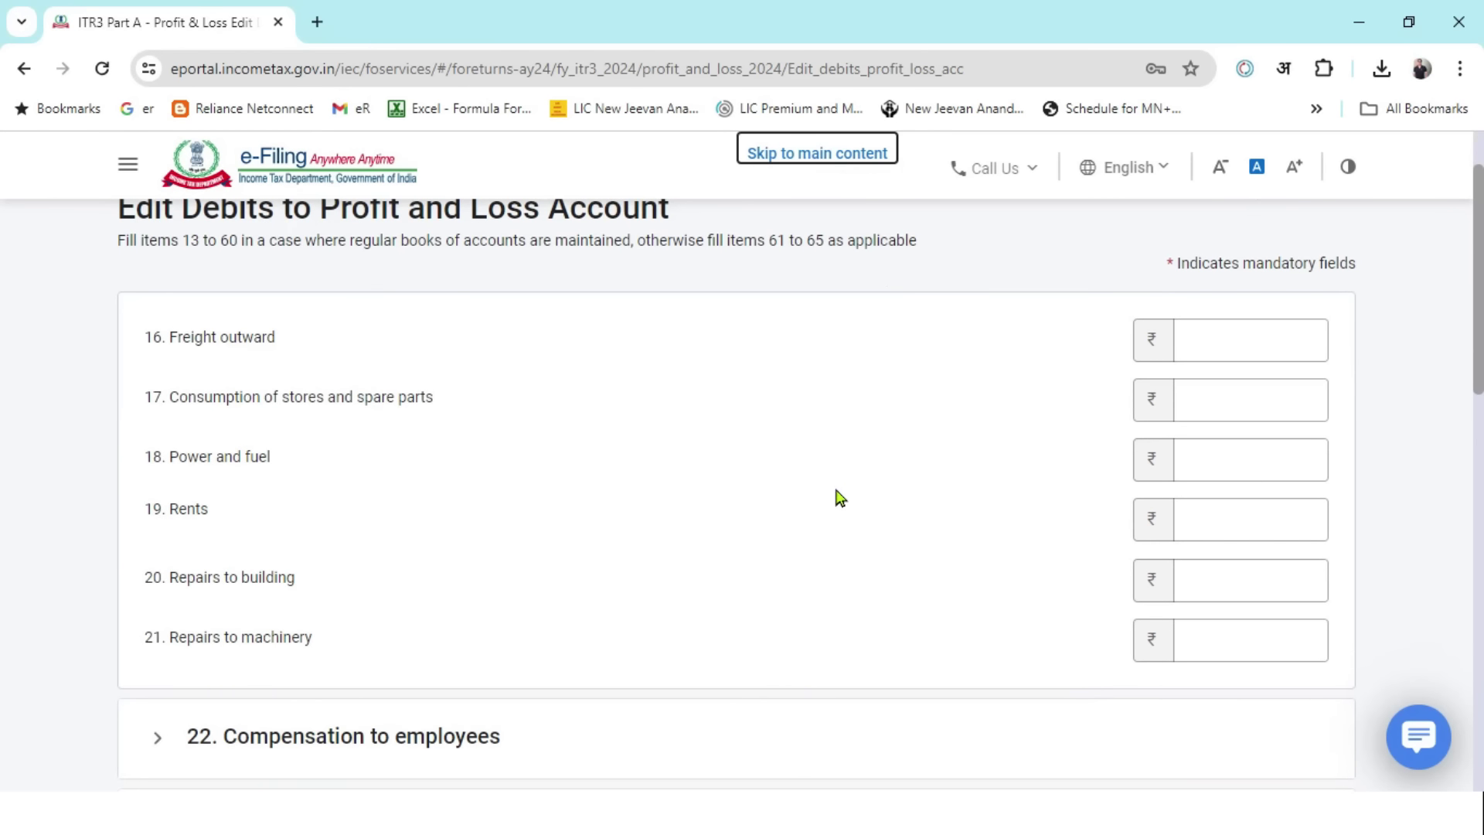
pyautogui.click(1268, 345)
pyautogui.click(1268, 401)
pyautogui.click(1259, 463)
pyautogui.hotkey('alt', 'Tab')
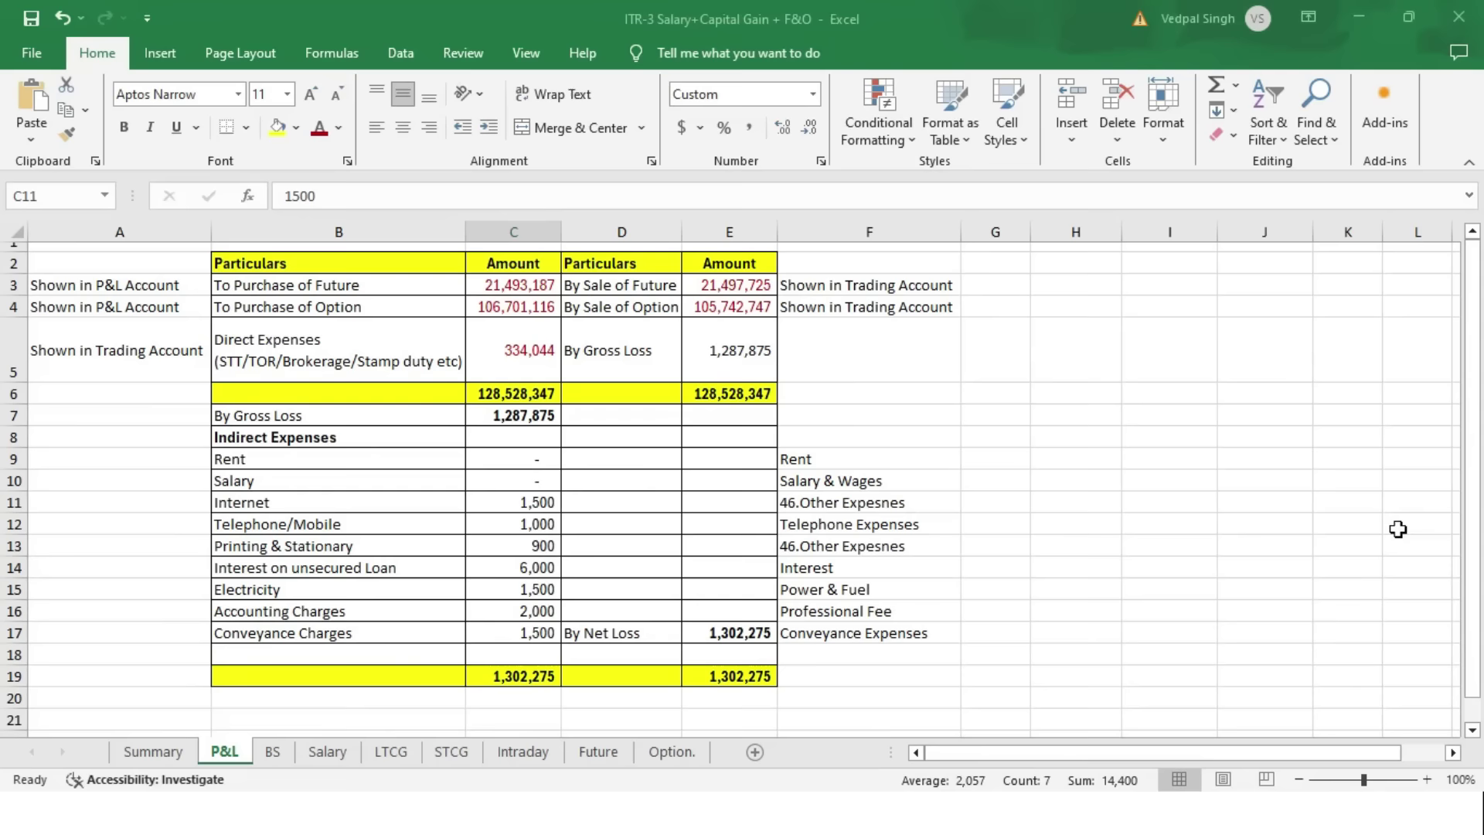
pyautogui.click(541, 590)
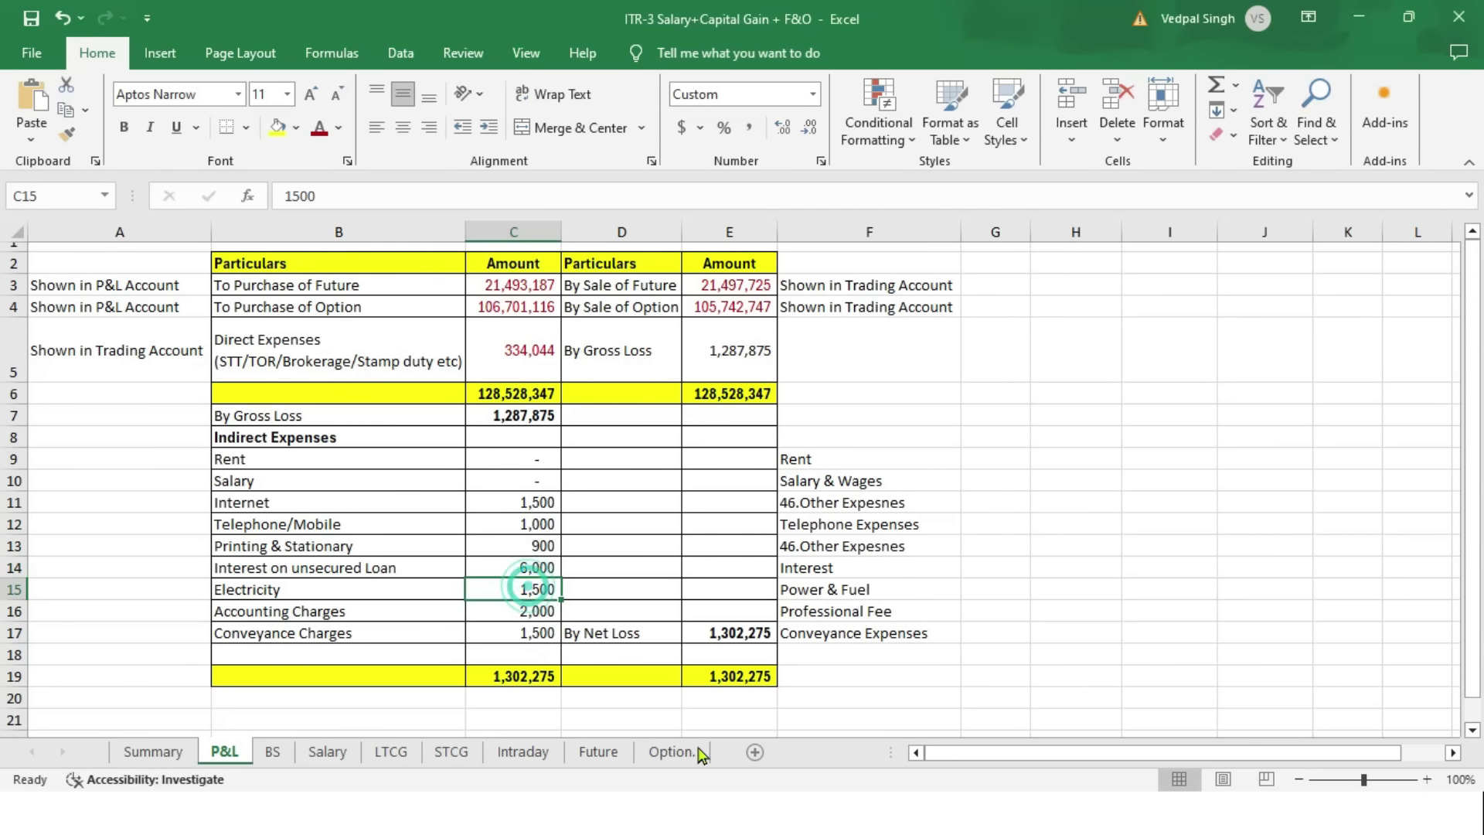
pyautogui.hotkey('alt', 'Tab')
pyautogui.write('1')
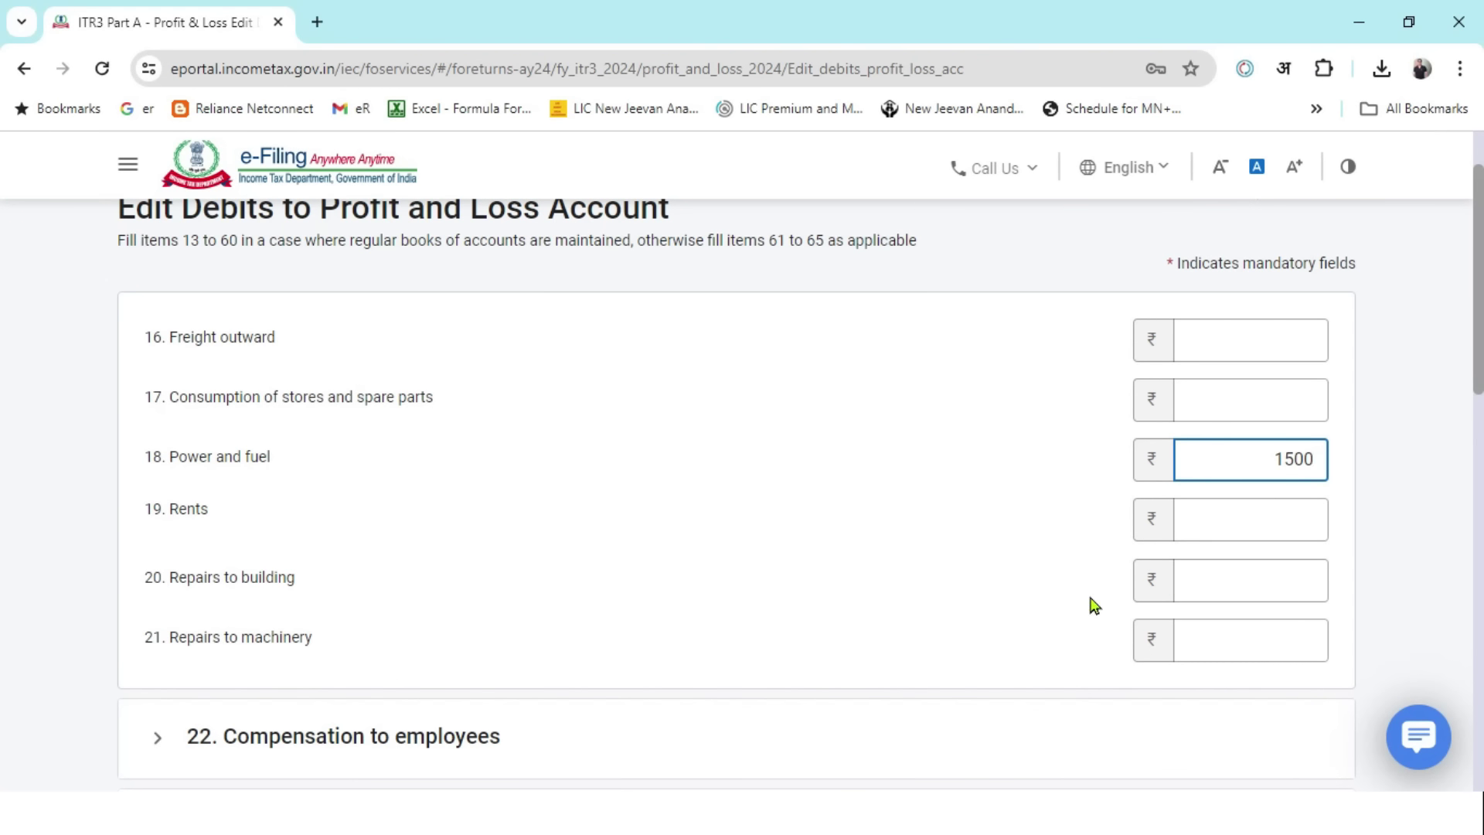
# - Check the Rent amount in C9 of the P&L sheet for item 19, Rents
pyautogui.click(1265, 523)
pyautogui.hotkey('alt', 'Tab')
pyautogui.click(537, 459)
pyautogui.hotkey('alt', 'Tab')
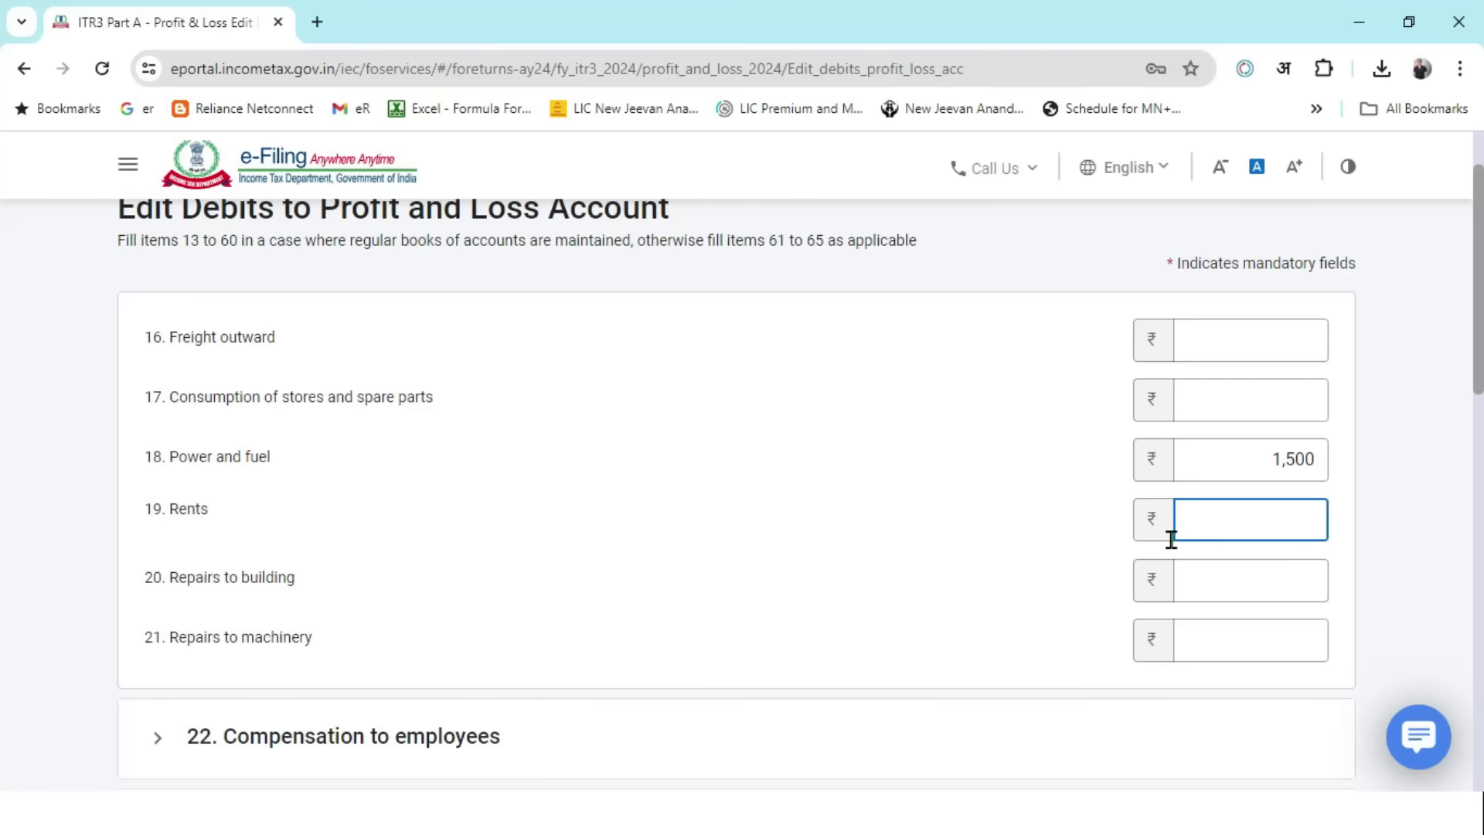
# - Expand item 22, Compensation to employees, and check the Salary amount in C10 of the P&L sheet for Salaries and wages
pyautogui.scroll(-1, 1202, 502)
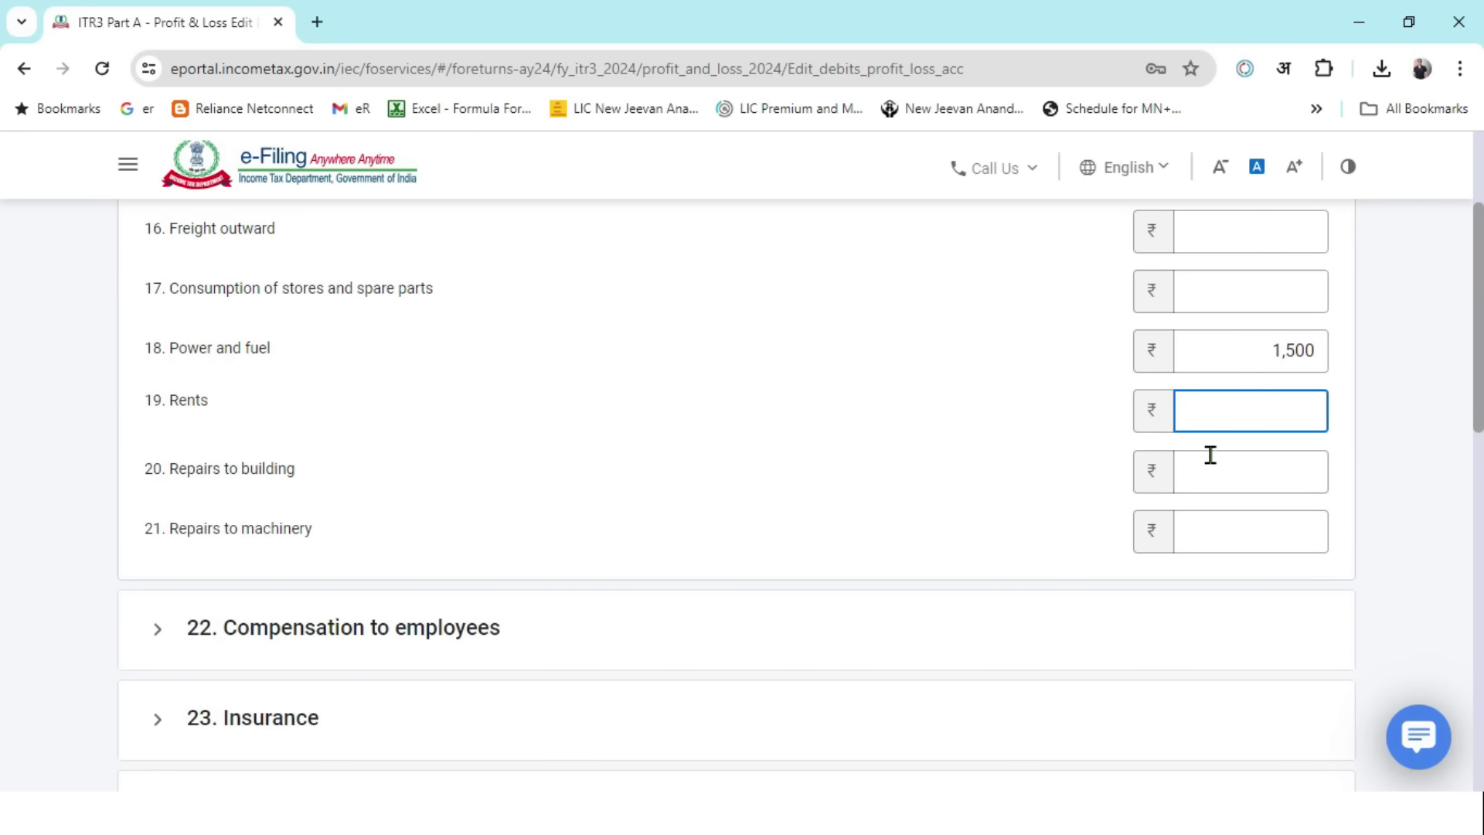
pyautogui.scroll(-1, 860, 512)
pyautogui.click(158, 519)
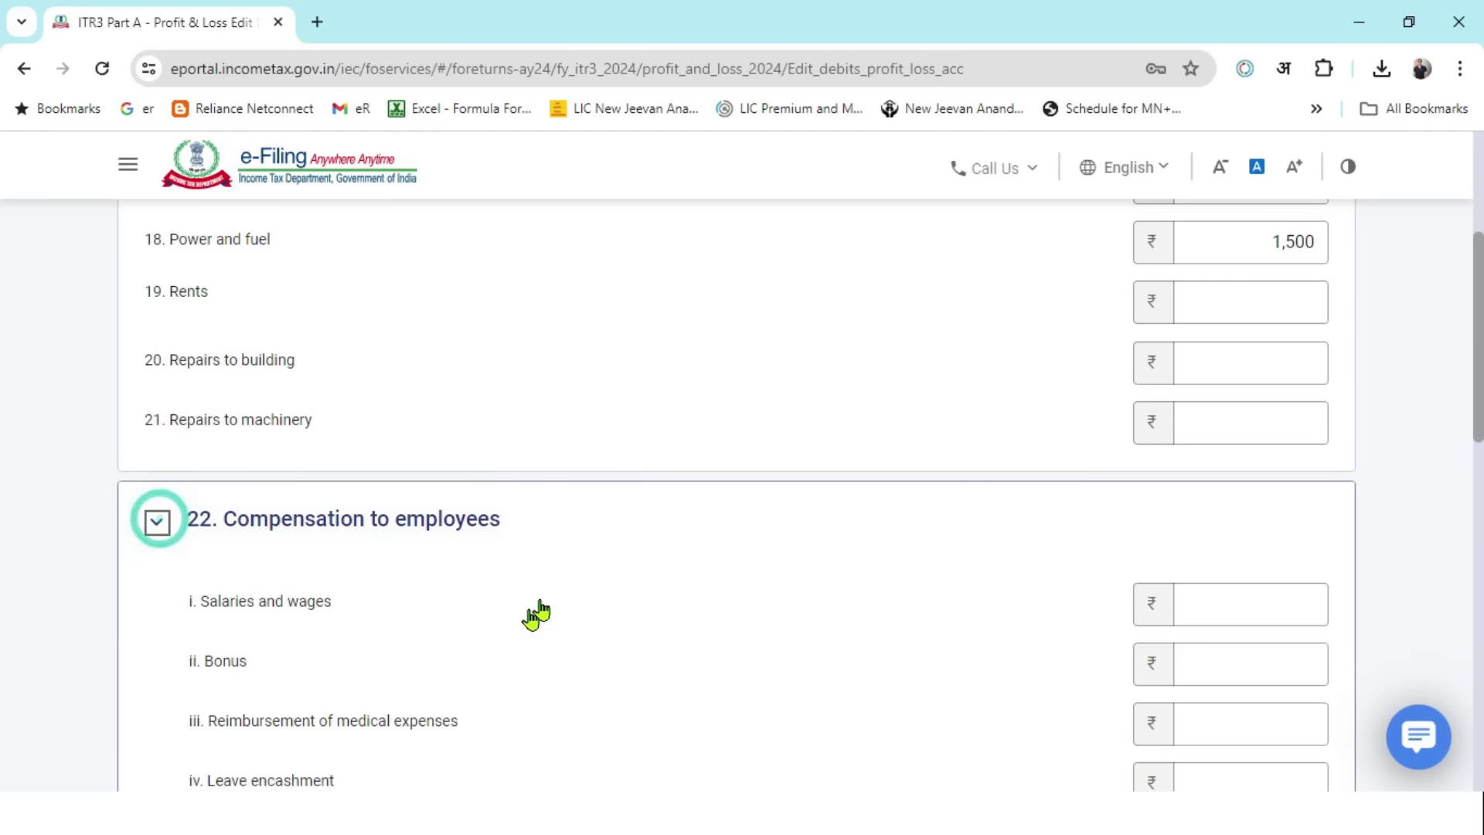
pyautogui.scroll(-1, 619, 527)
pyautogui.click(1259, 500)
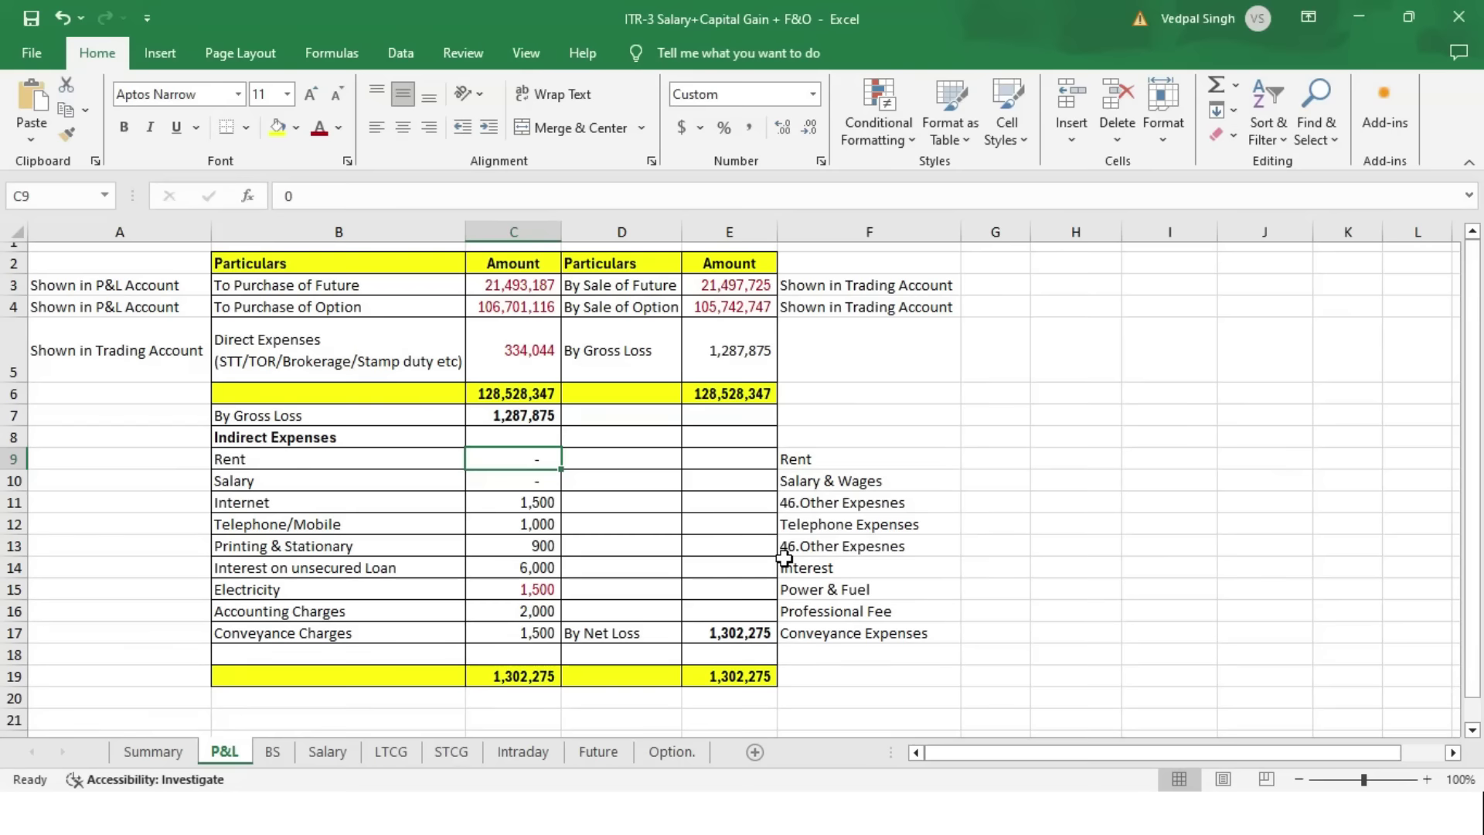
pyautogui.hotkey('alt', 'Tab')
pyautogui.click(536, 485)
pyautogui.hotkey('alt', 'Tab')
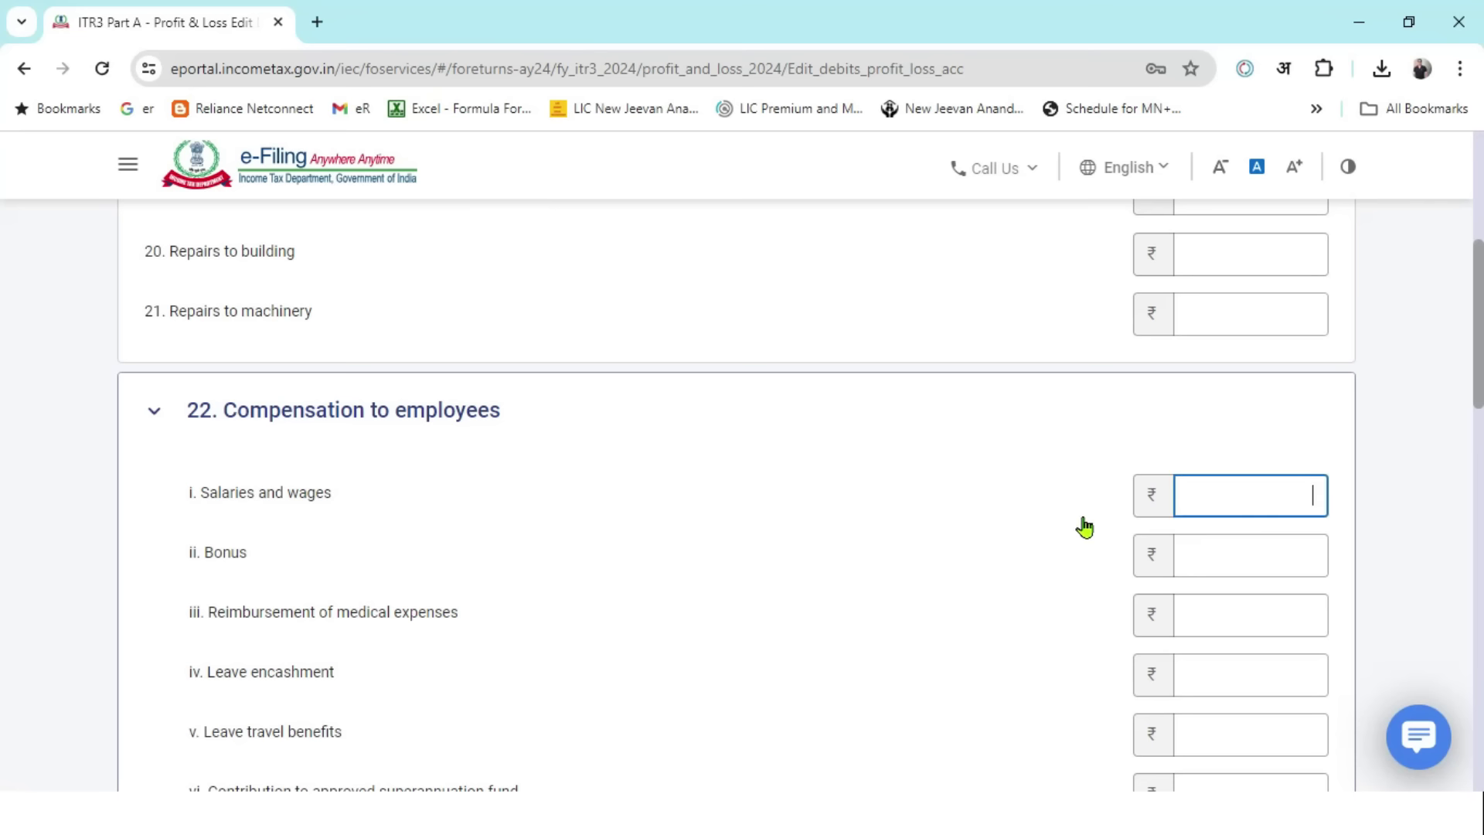
# - Review the remaining items under 22, Compensation to employees, and close the section
pyautogui.scroll(-1, 1100, 490)
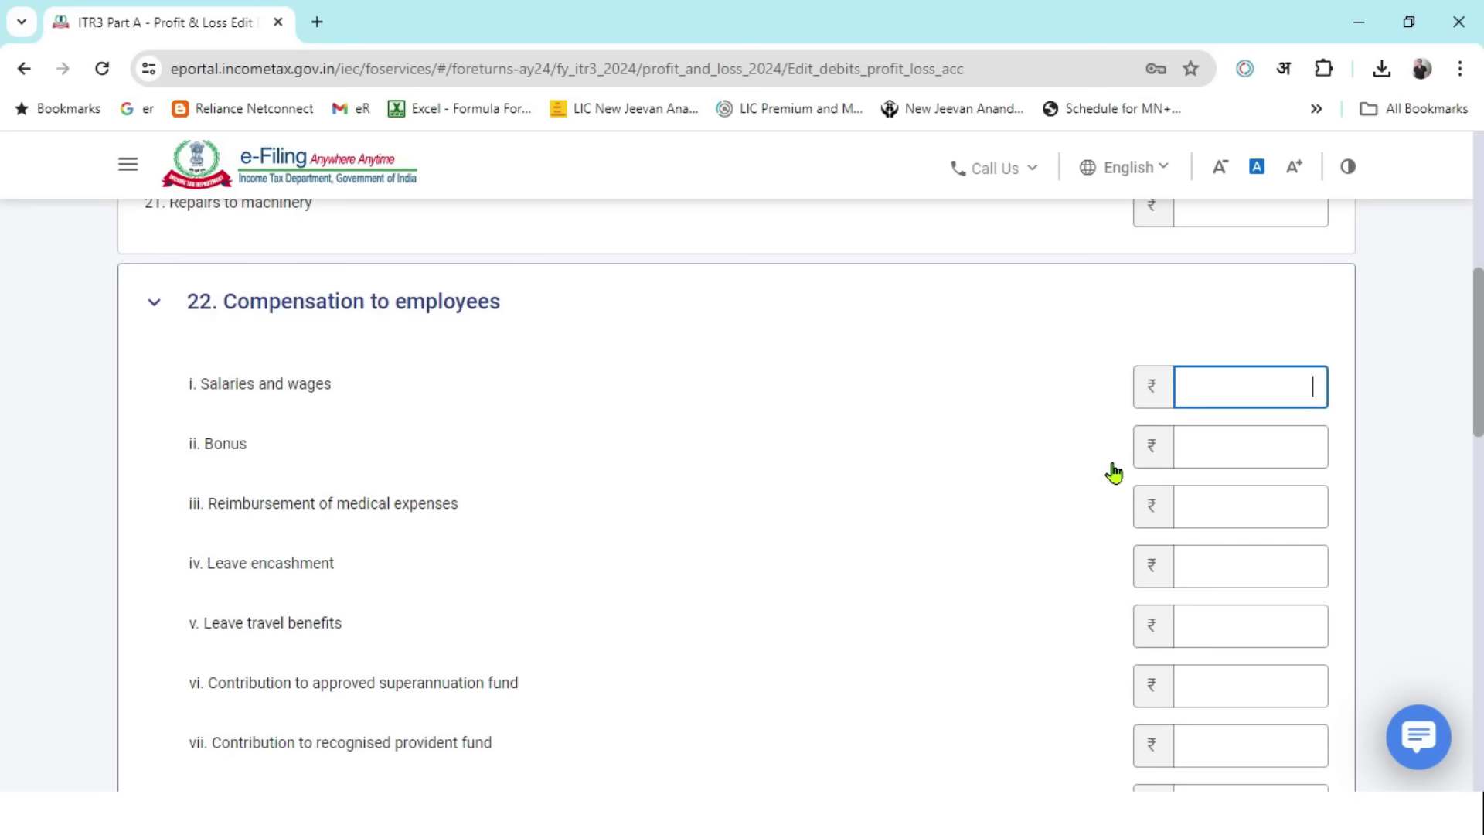
pyautogui.scroll(-5, 848, 407)
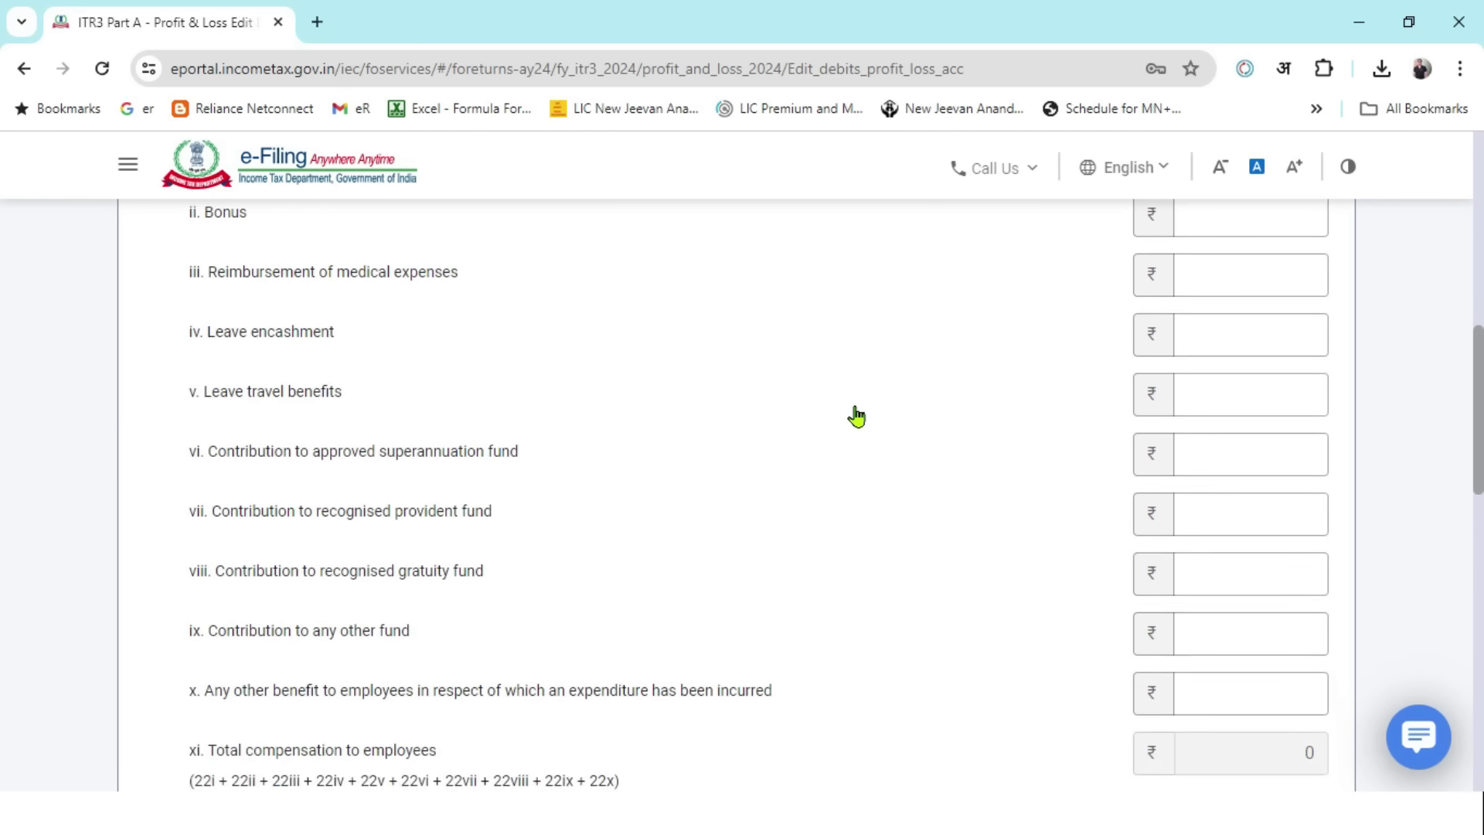
pyautogui.scroll(-1, 857, 416)
pyautogui.click(363, 587)
pyautogui.scroll(3, 652, 410)
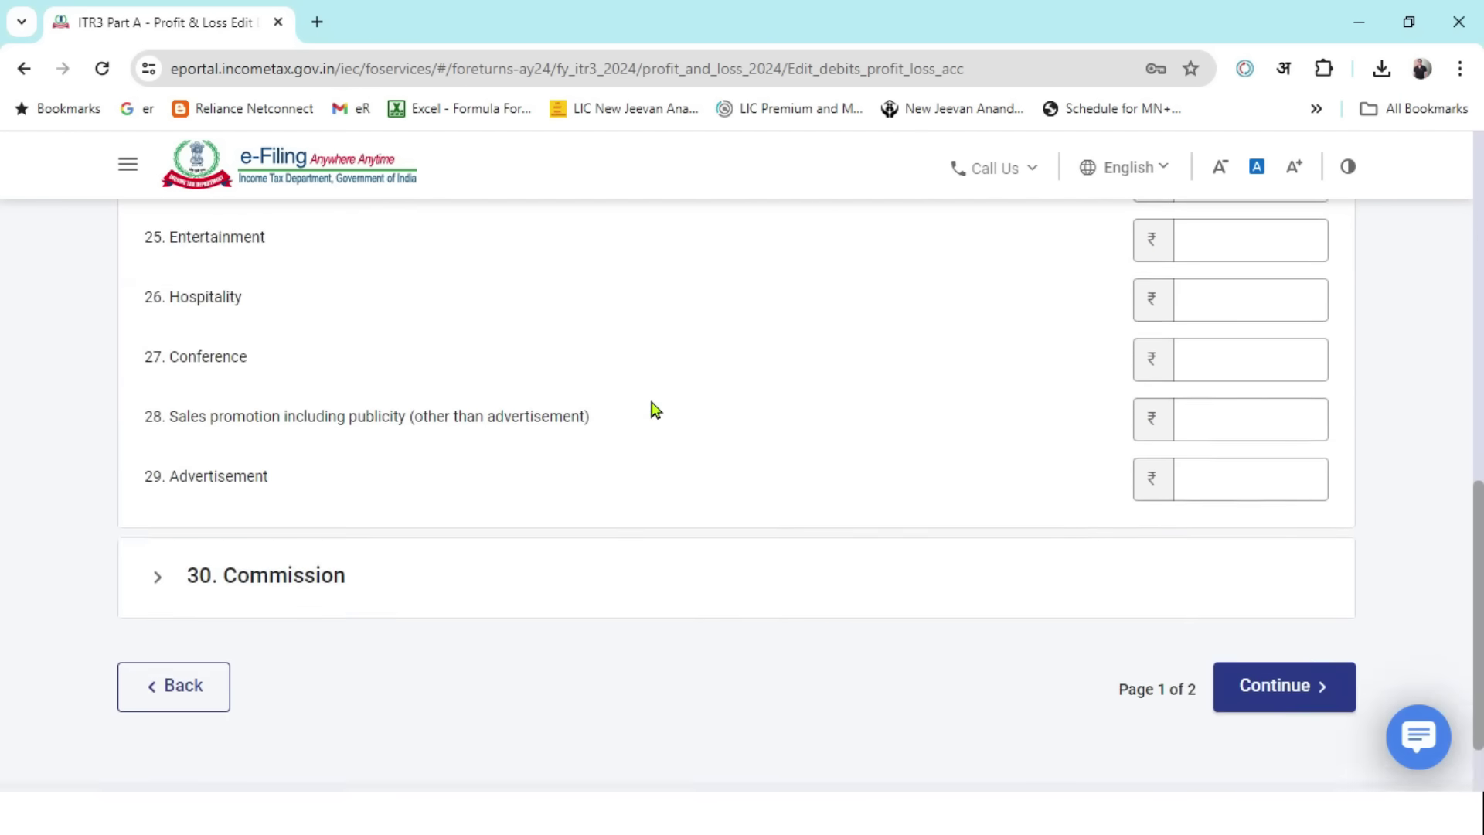
pyautogui.scroll(-3, 165, 490)
pyautogui.scroll(1, 381, 504)
pyautogui.scroll(5, 464, 506)
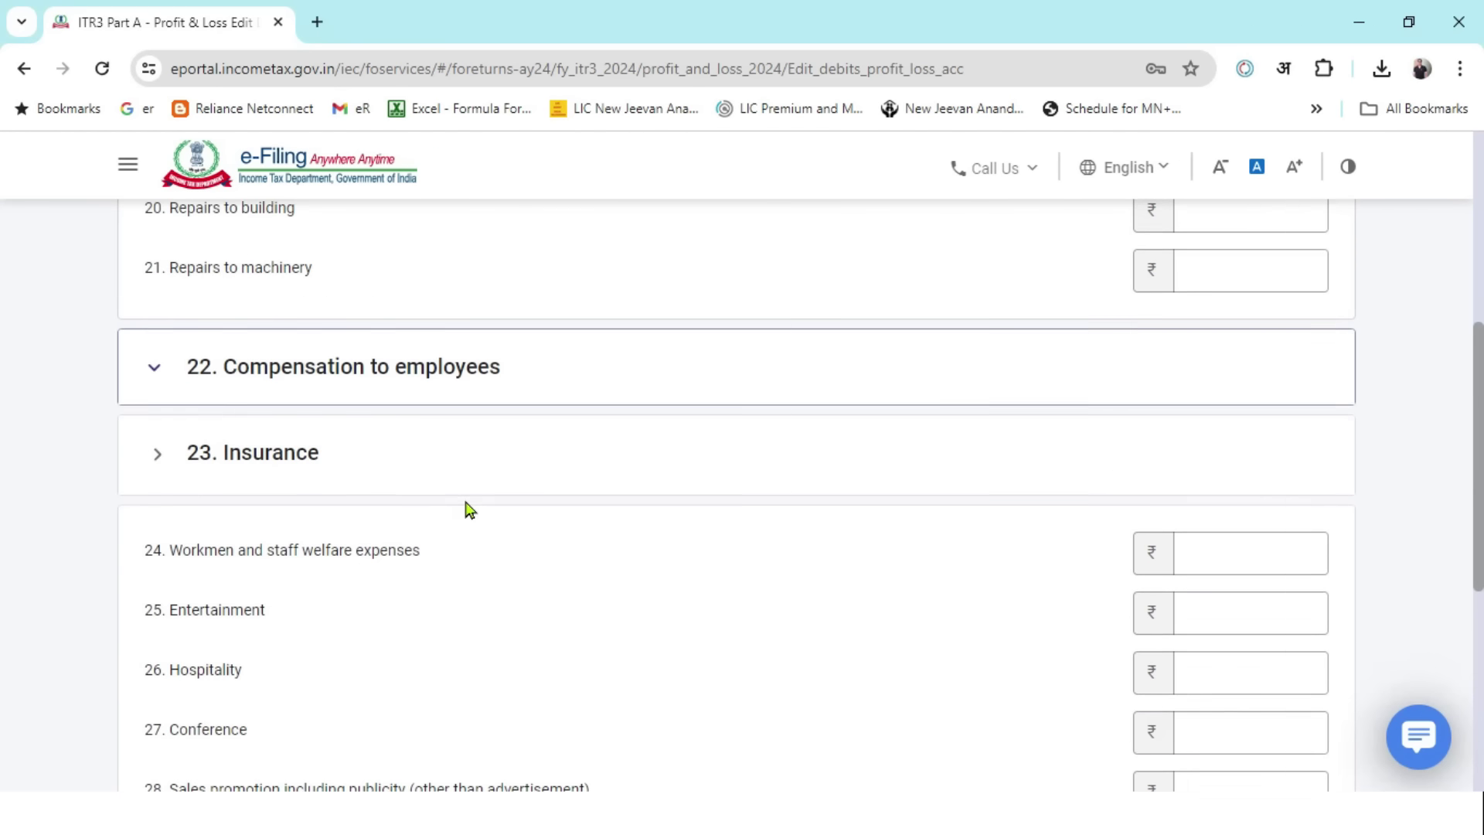
# - Examine the item 23 Insurance fields, items 24 to 29 and the item 30 Commission section
pyautogui.click(162, 518)
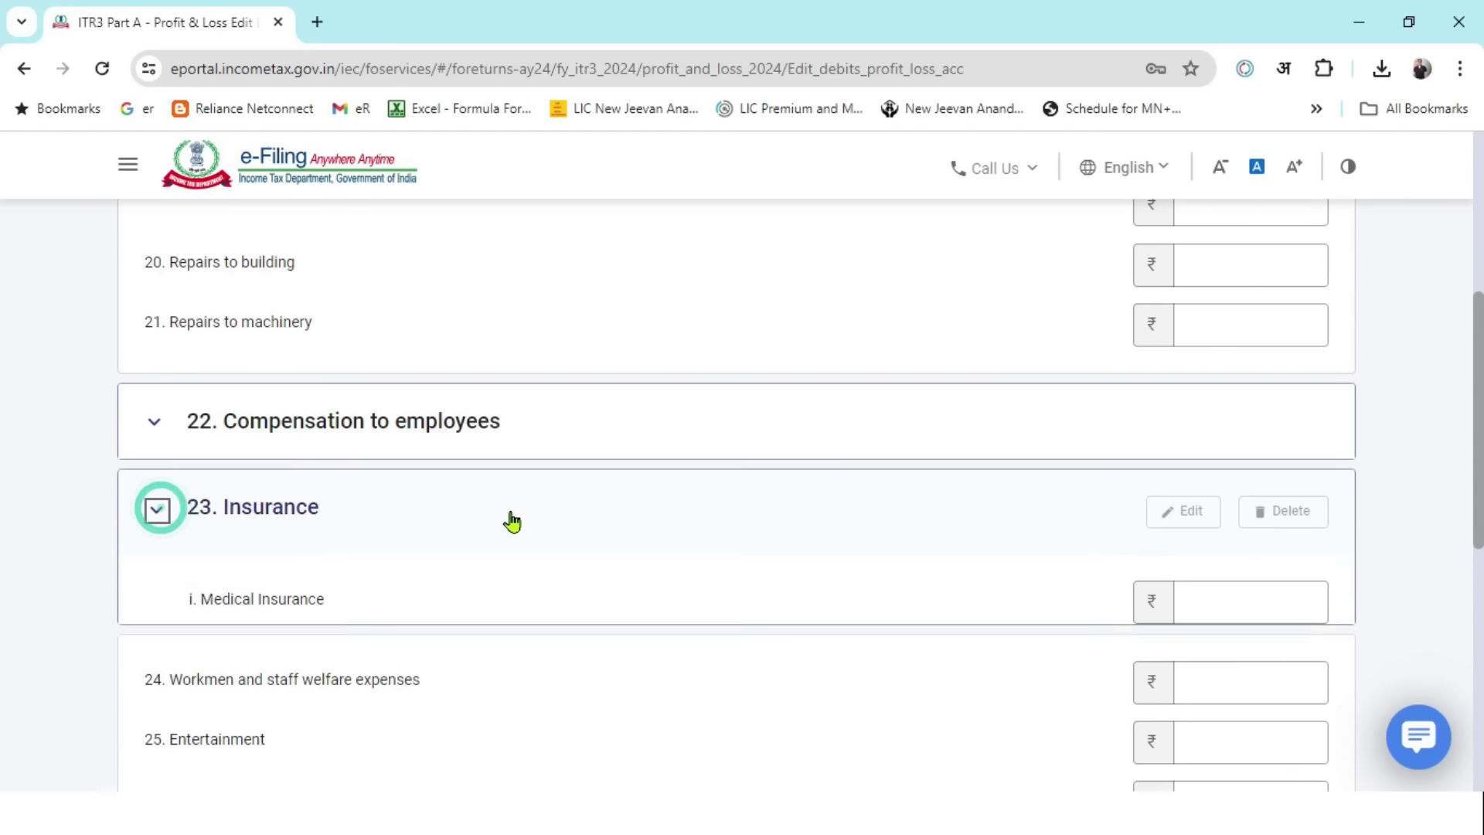
pyautogui.scroll(-3, 518, 510)
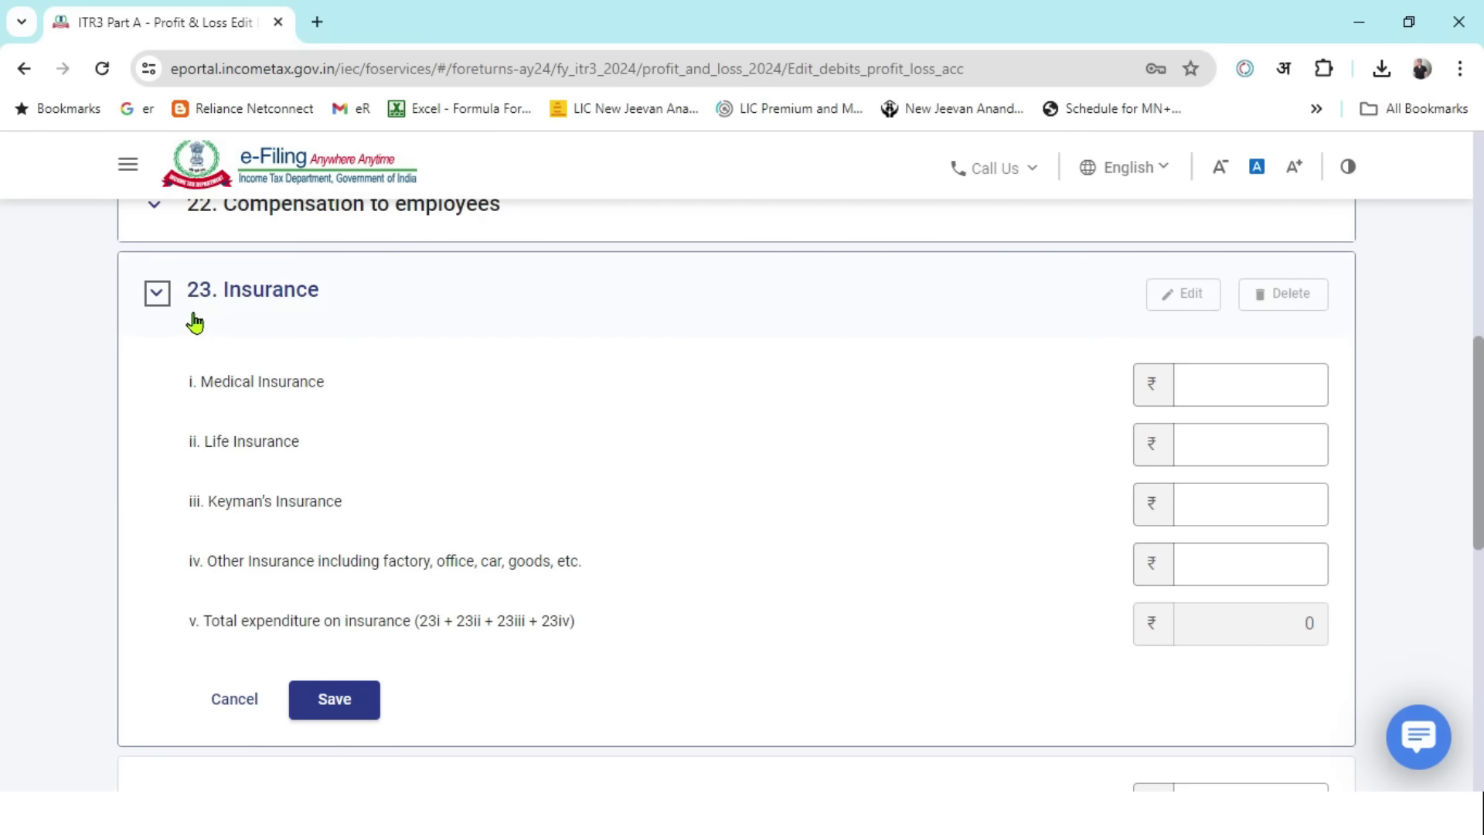
pyautogui.click(155, 296)
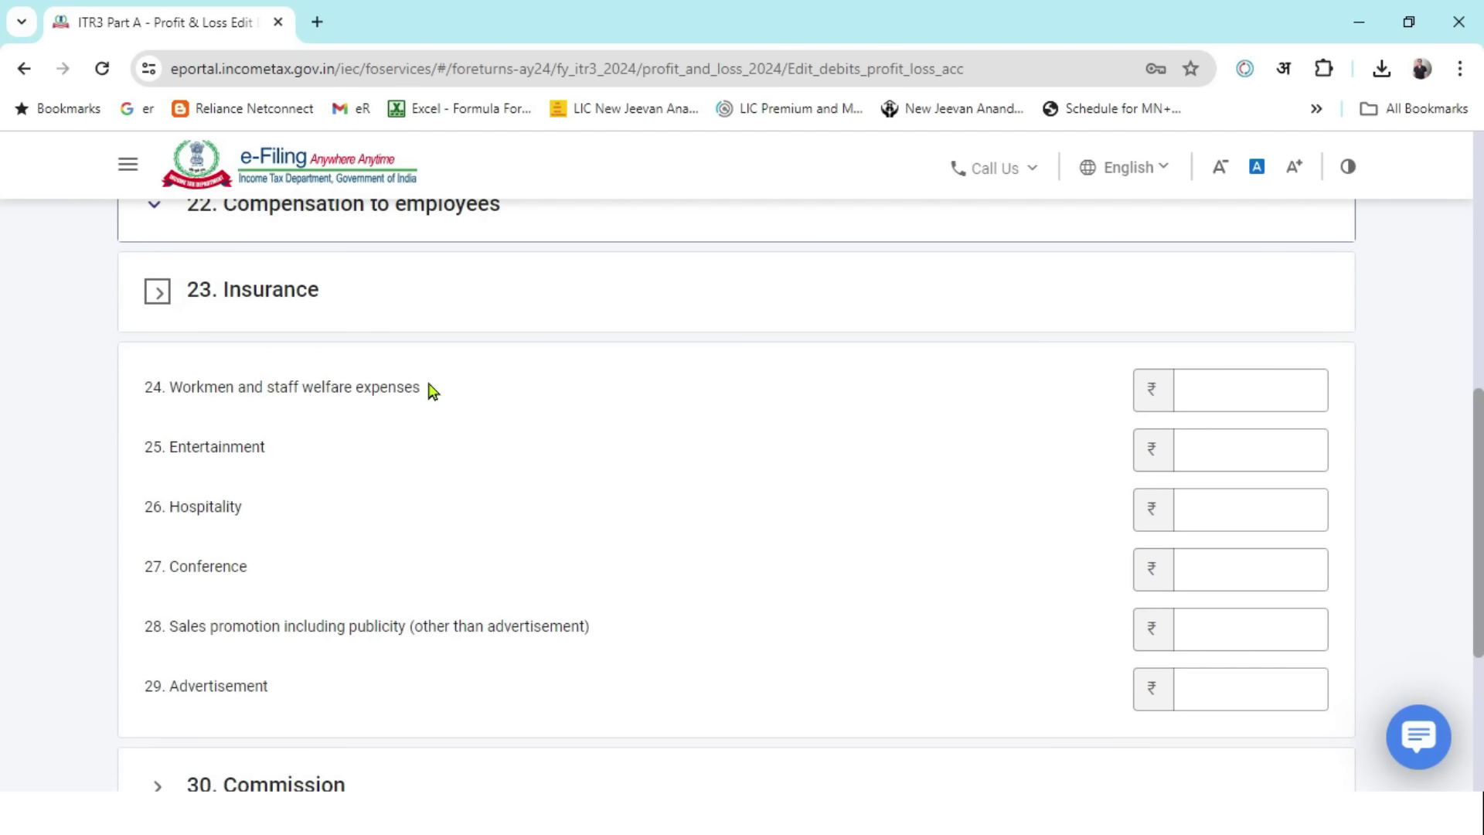
pyautogui.scroll(-1, 491, 381)
pyautogui.scroll(-2, 491, 380)
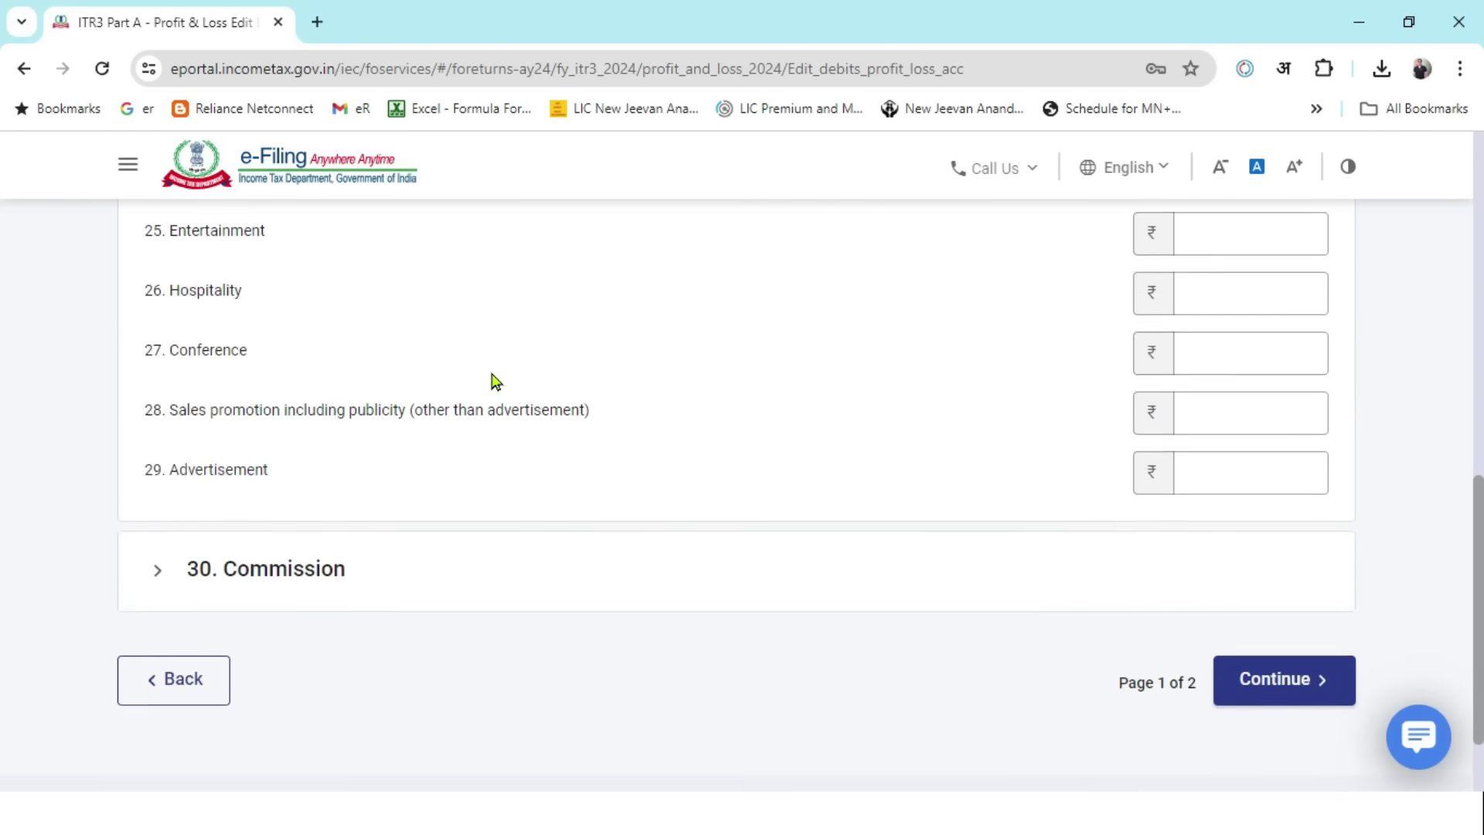
pyautogui.click(158, 460)
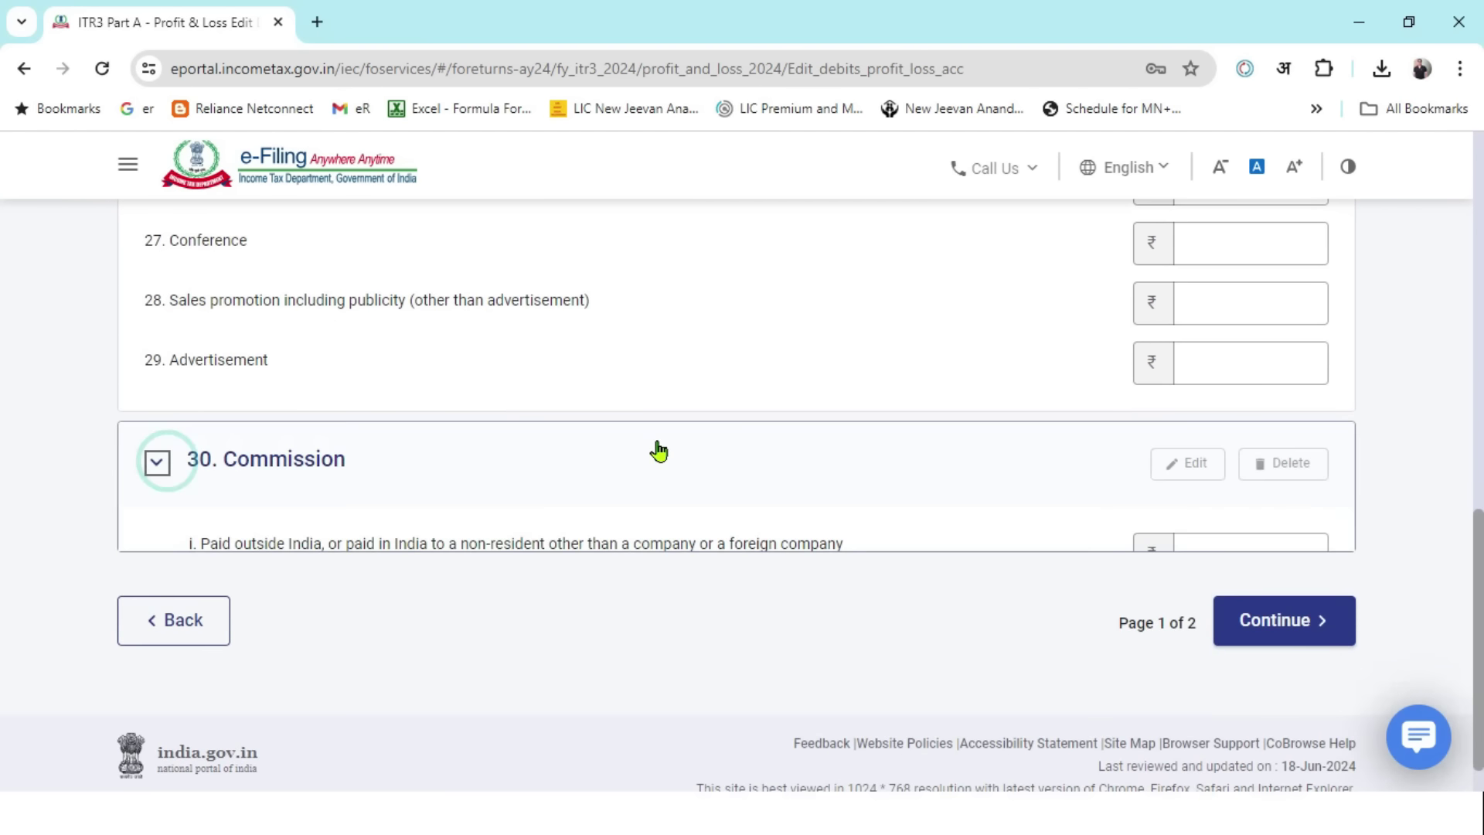
# - Continue to page 2 of the debits and check the fields under item 31, Royalty
pyautogui.click(1284, 624)
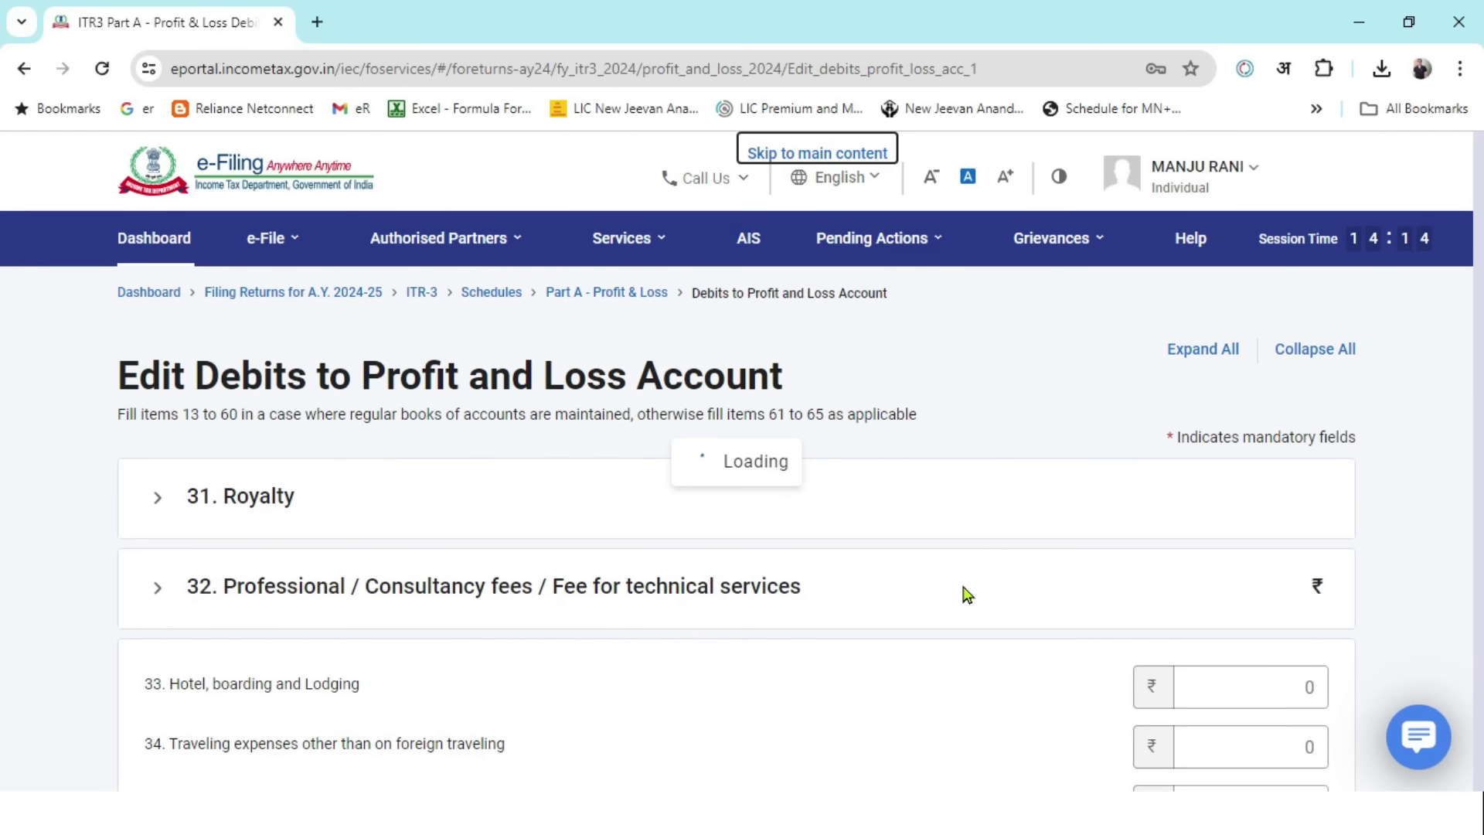
pyautogui.click(151, 498)
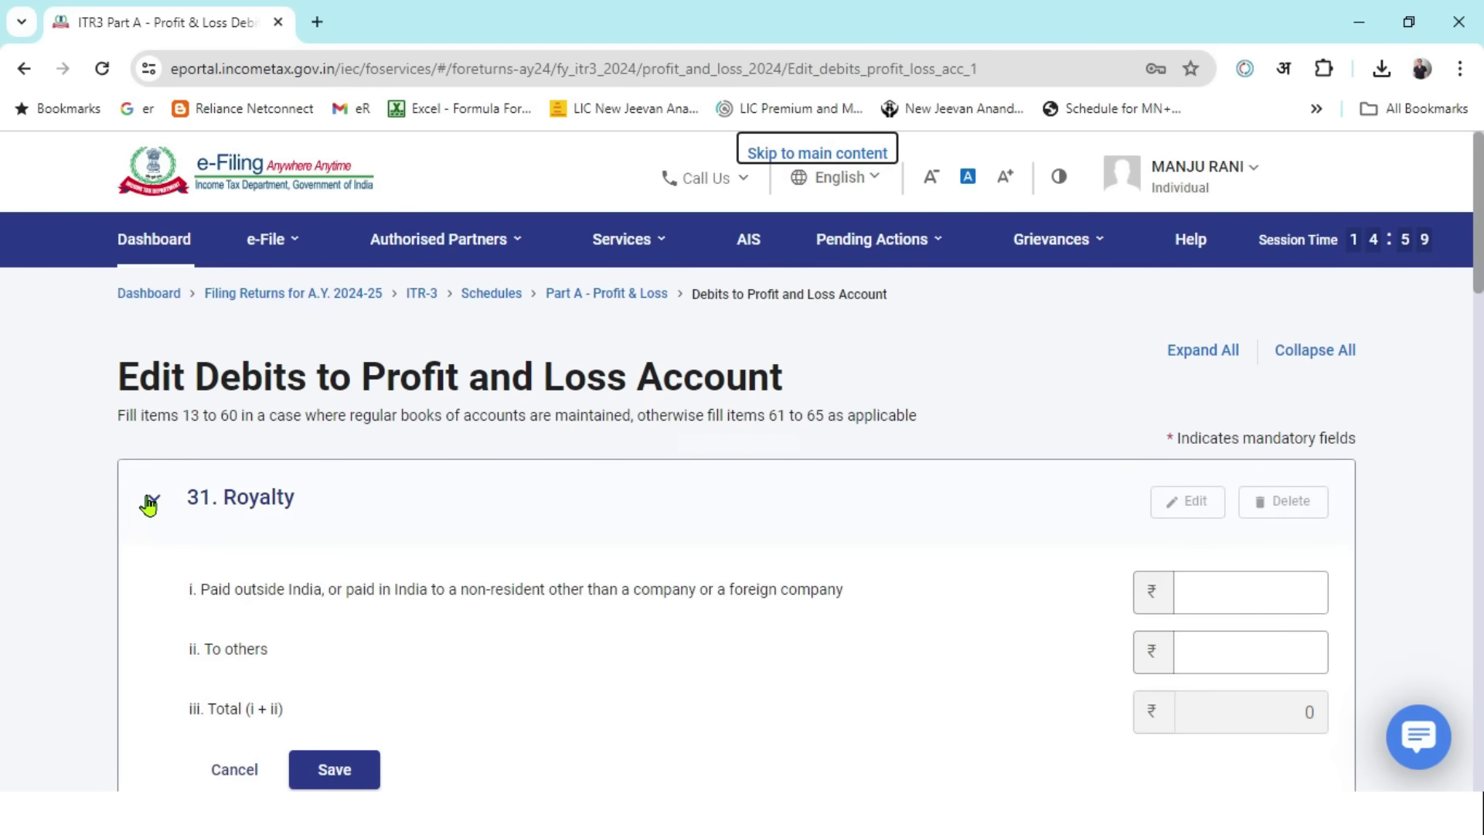
pyautogui.click(149, 498)
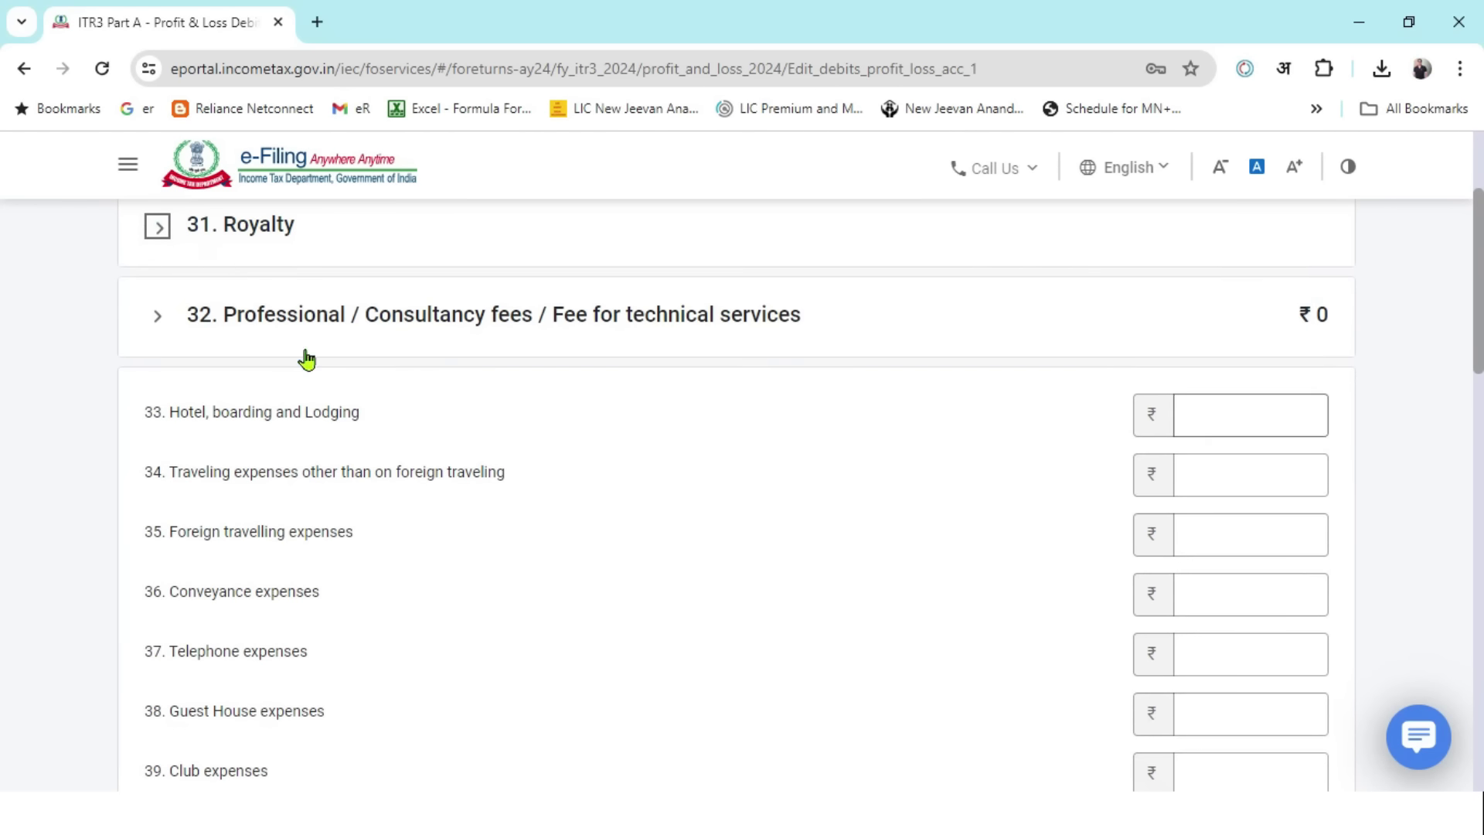
# - Mark Accounting Charges in C16 of the P&L sheet dark red and save 2,000 under item 32, Professional / Consultancy fees, To others
pyautogui.click(158, 318)
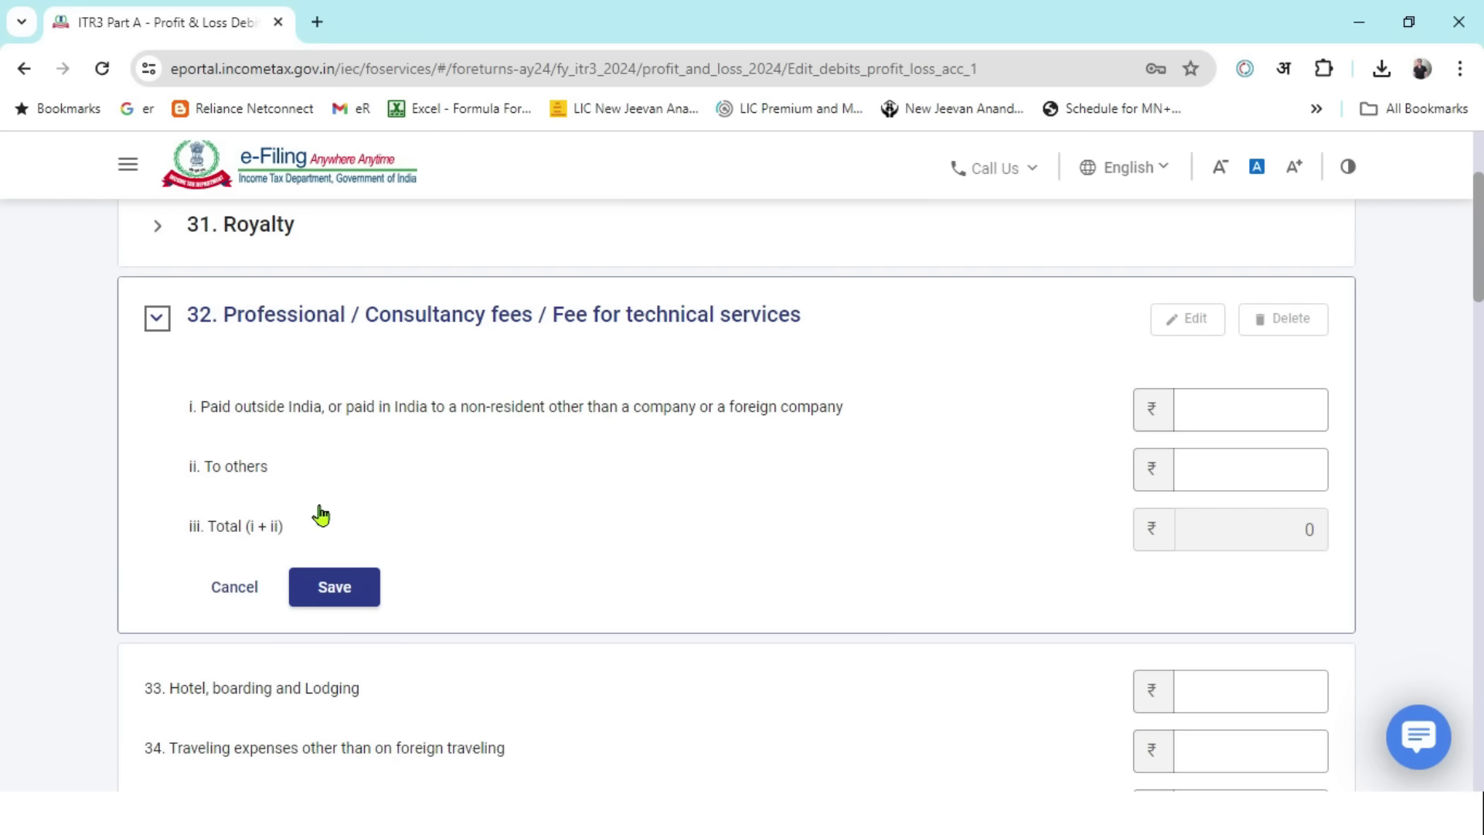
pyautogui.click(1198, 467)
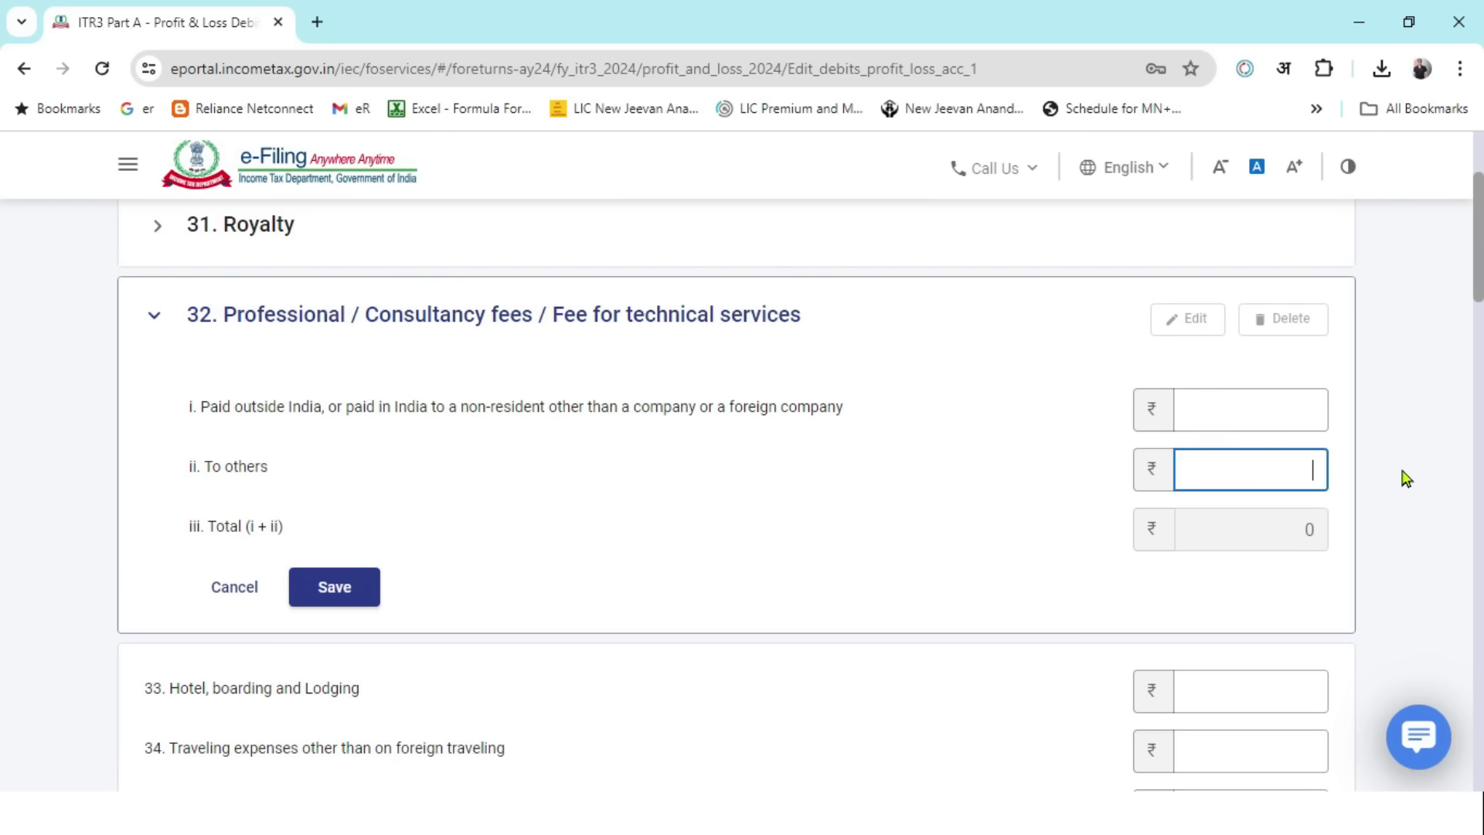
pyautogui.hotkey('alt', 'Tab')
pyautogui.hotkey('alt', 'Tab')
pyautogui.hotkey('alt', 'Tab')
pyautogui.click(553, 615)
pyautogui.click(319, 128)
pyautogui.hotkey('alt', 'Tab')
pyautogui.click(1400, 497)
pyautogui.click(377, 588)
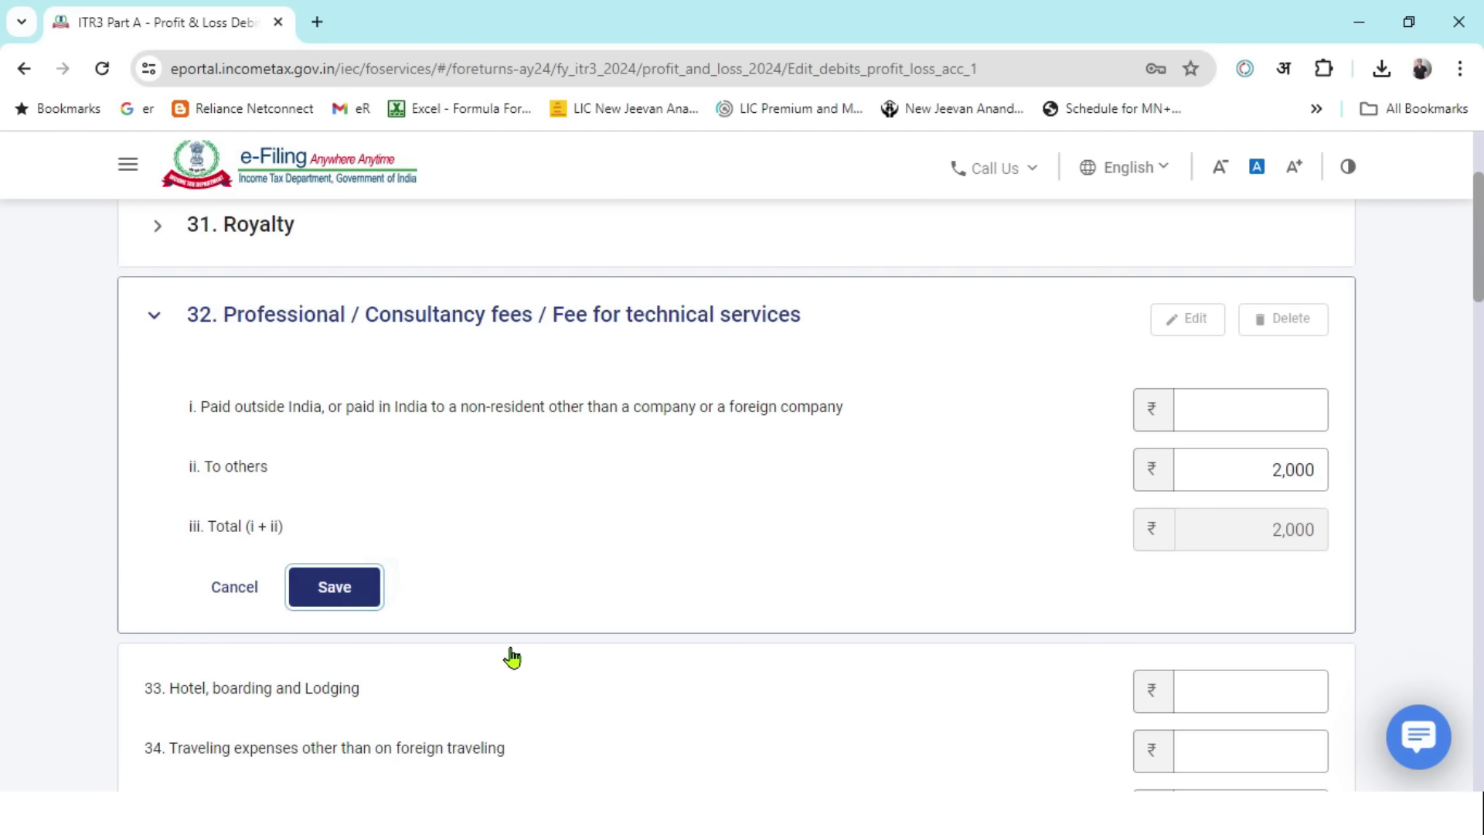
pyautogui.scroll(-1, 530, 473)
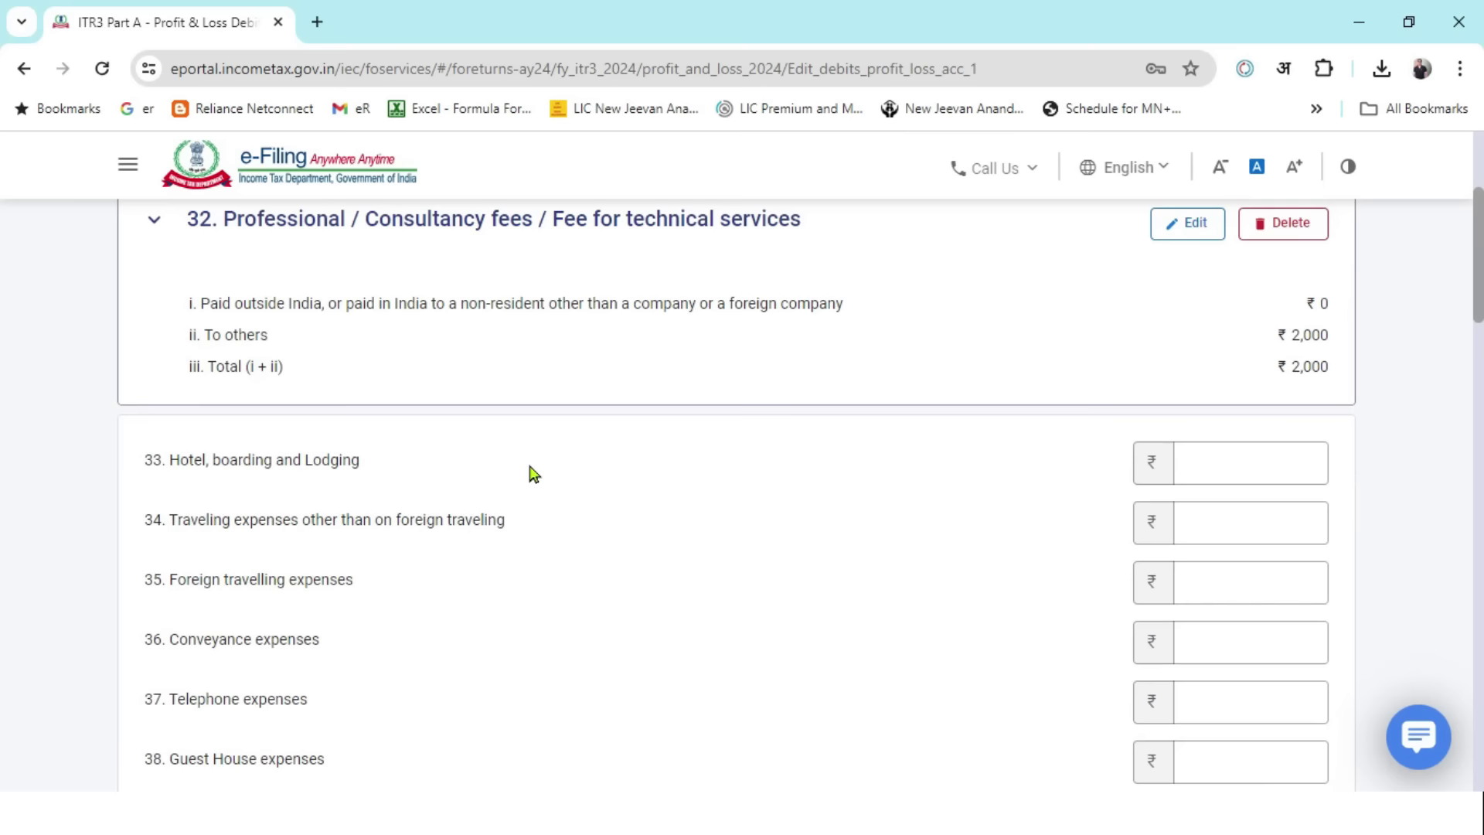
pyautogui.scroll(-1, 560, 452)
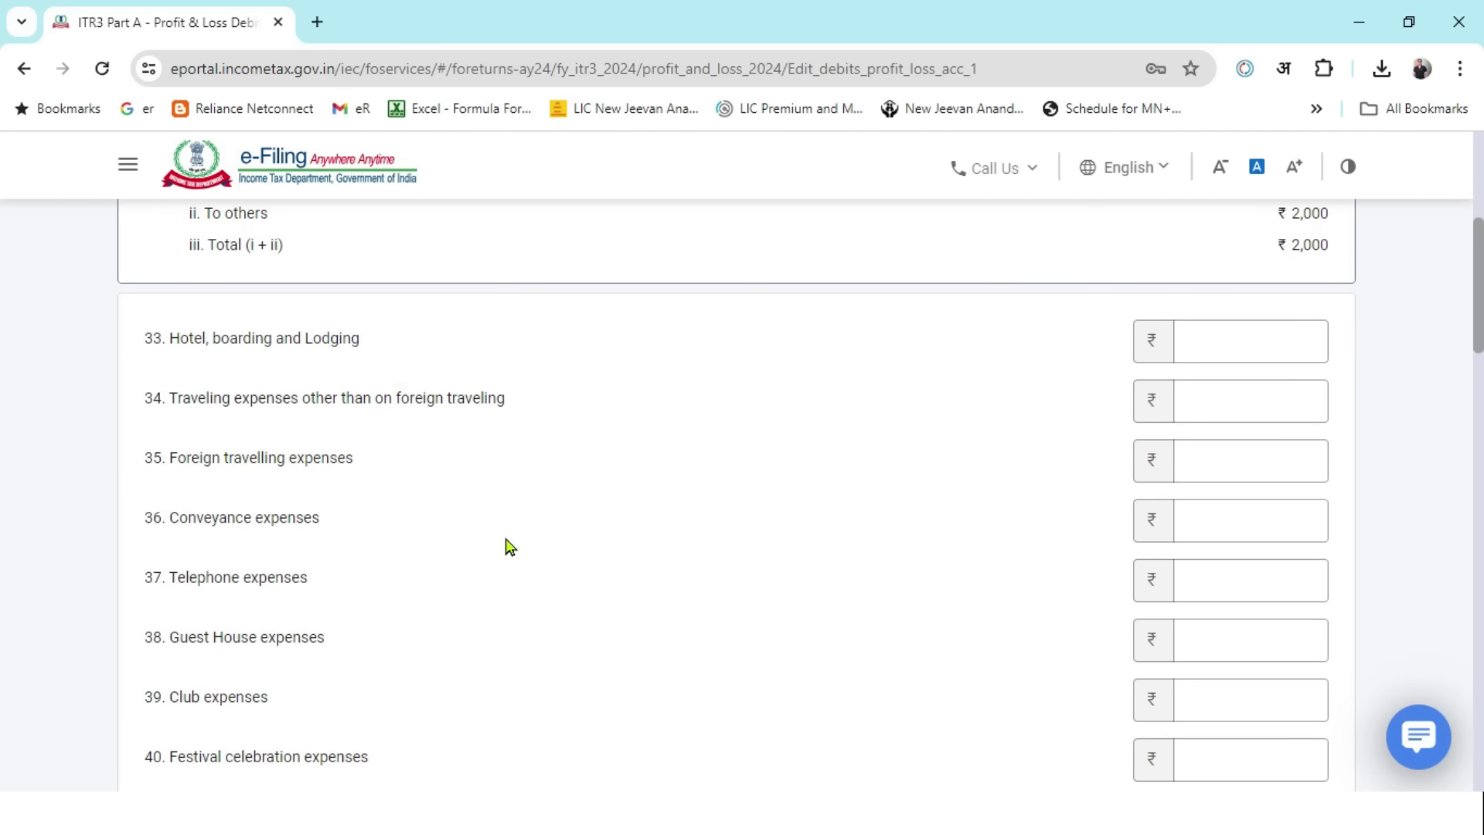
# - Mark Conveyance Charges in C17 of the P&L sheet dark red and enter 1500 under item 36, Conveyance expenses
pyautogui.click(1295, 511)
pyautogui.hotkey('alt', 'Tab')
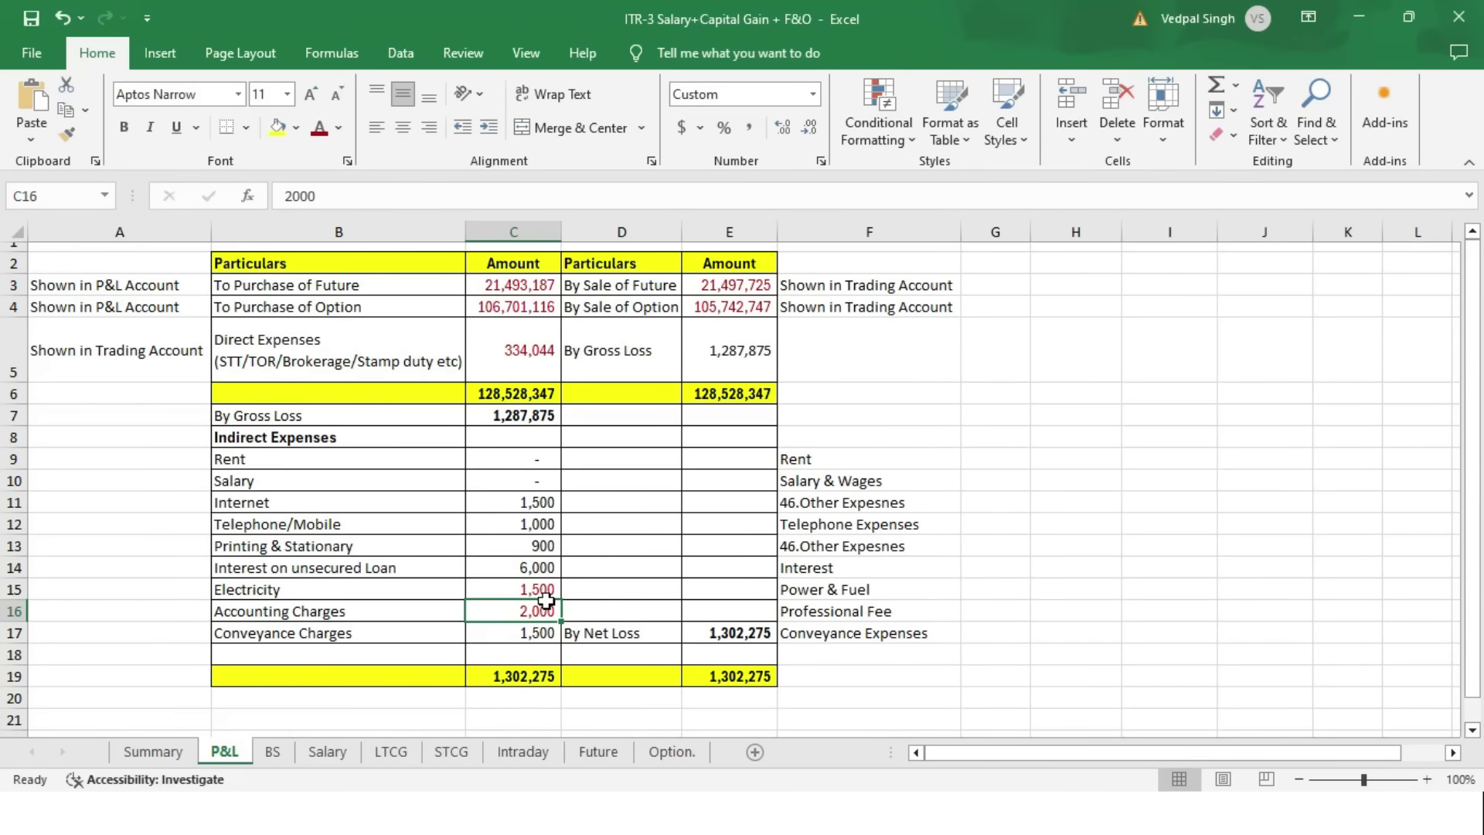
pyautogui.click(550, 643)
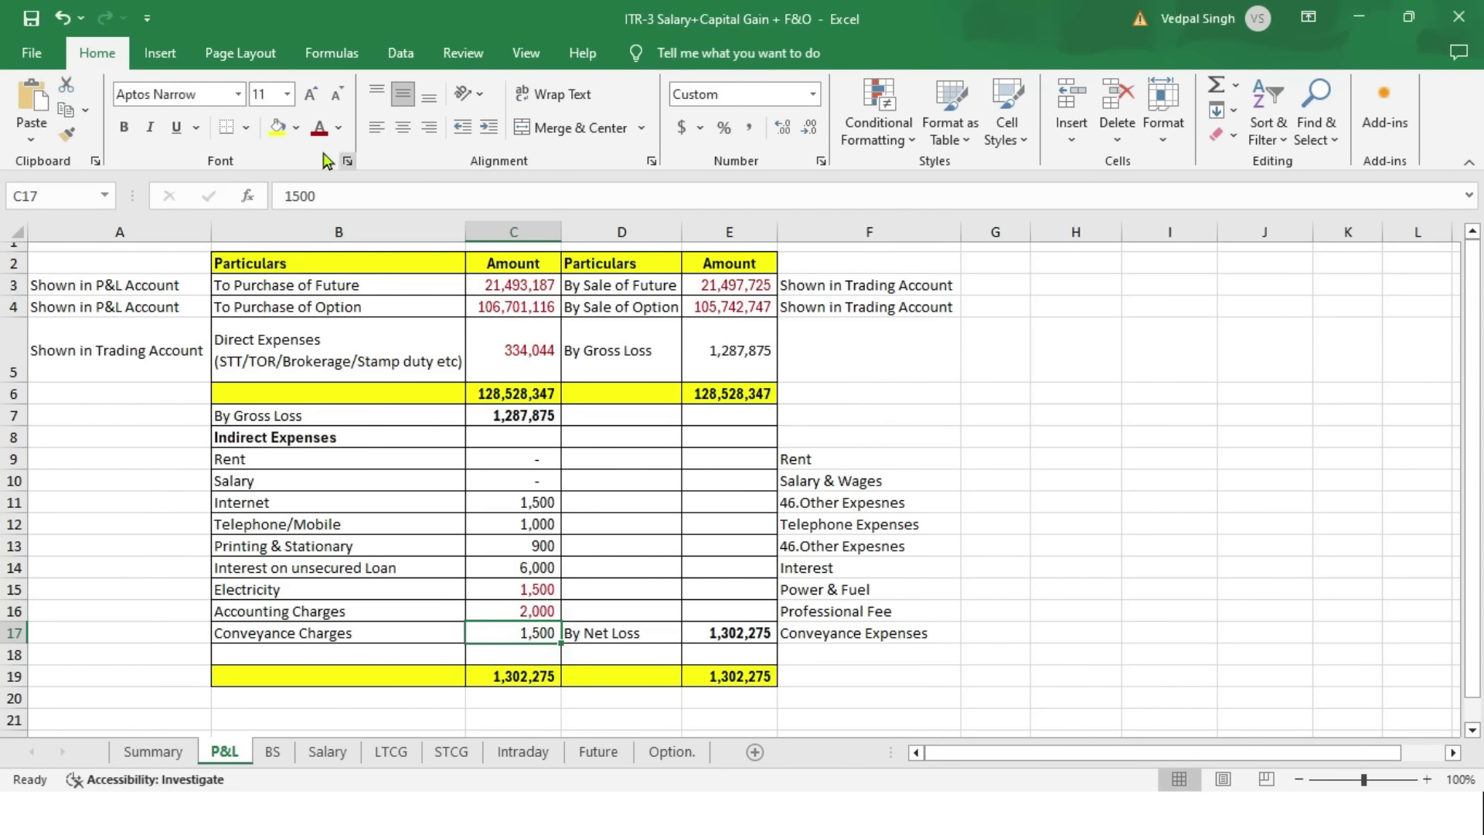
pyautogui.hotkey('alt', 'Tab')
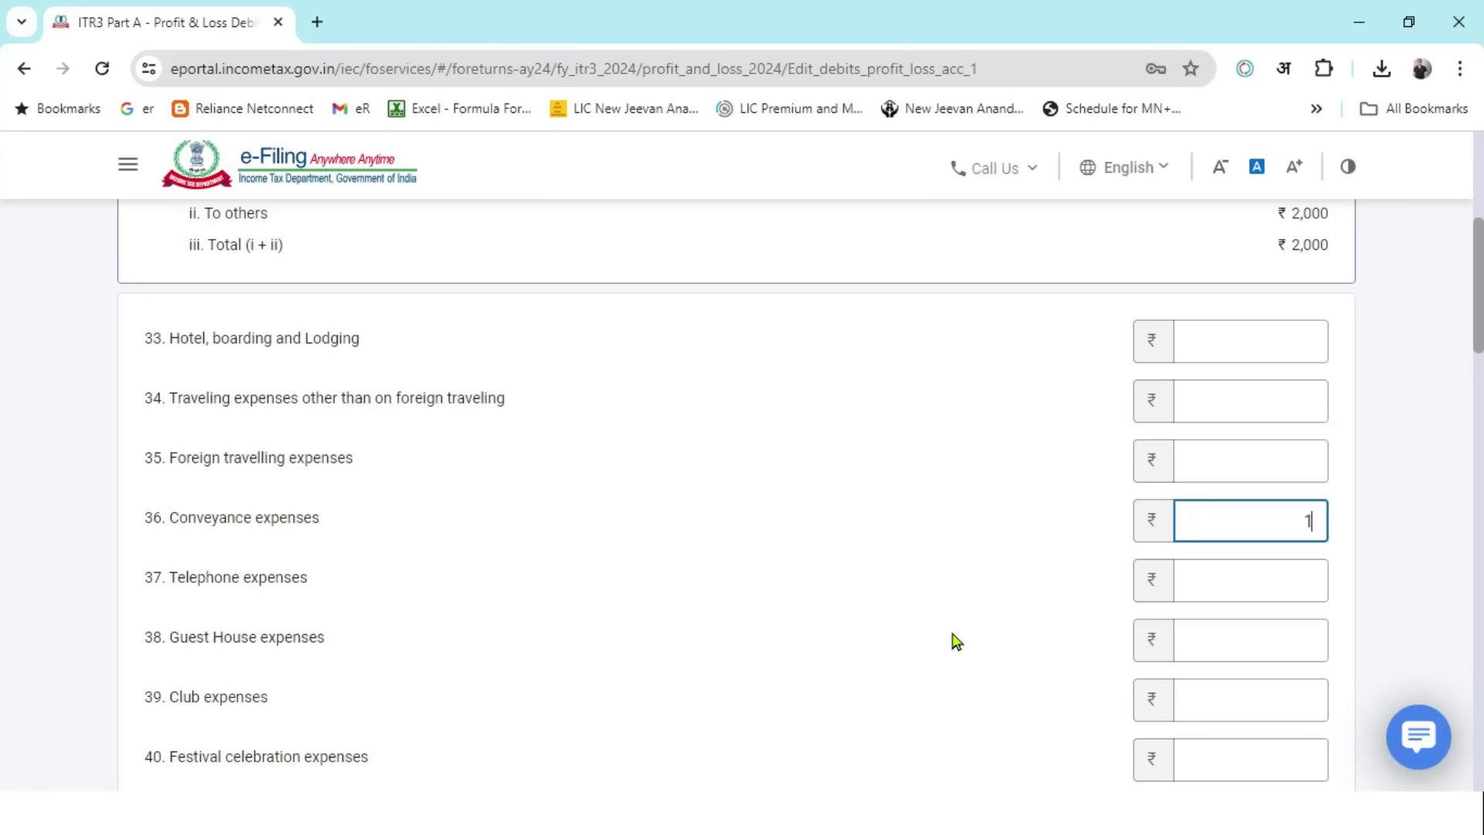
# - Mark Telephone/Mobile in C12 of the P&L sheet dark red and enter 1000 under item 37, Telephone expenses
pyautogui.click(1245, 586)
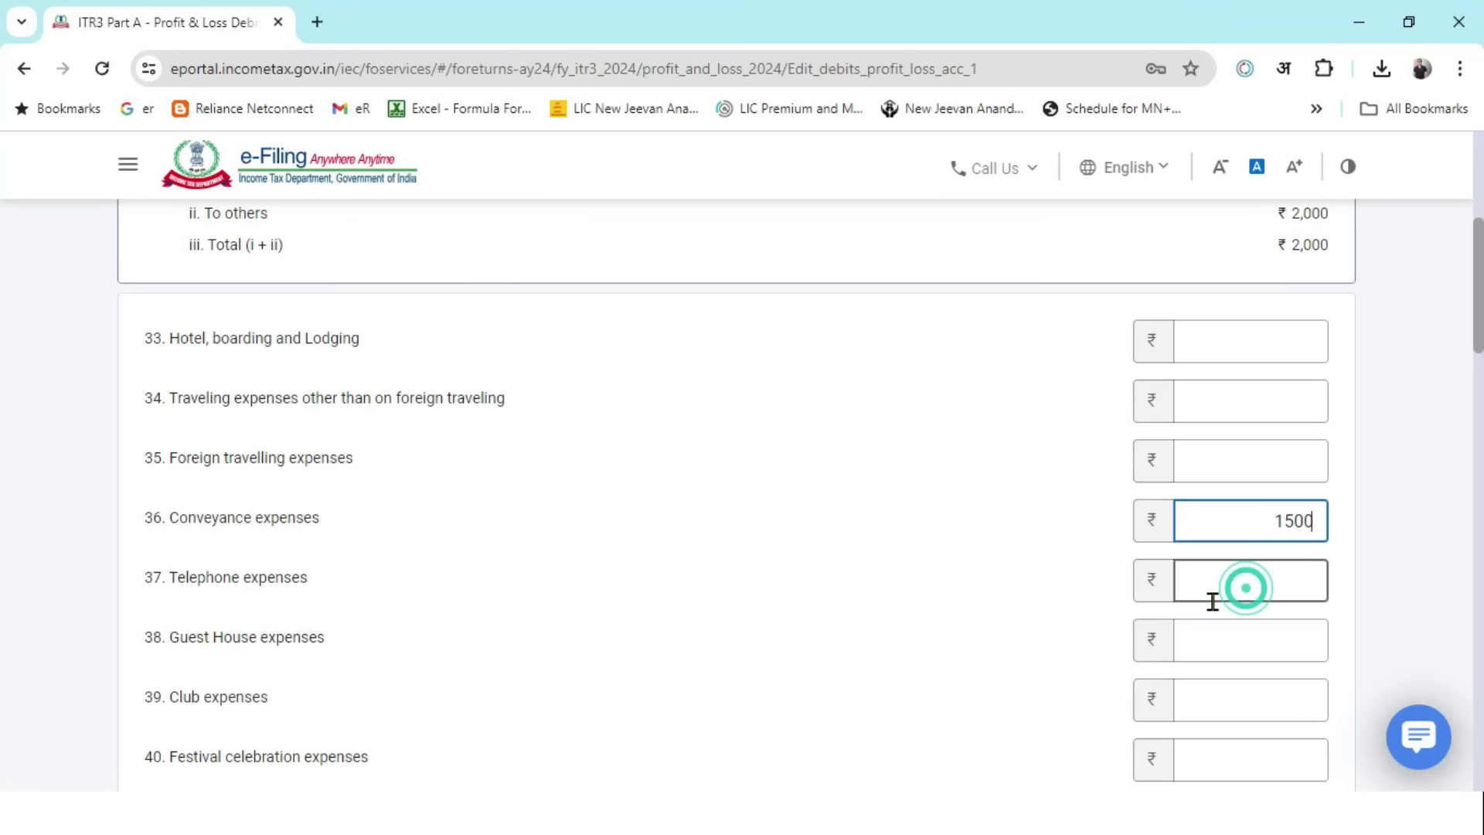
pyautogui.hotkey('alt', 'Tab')
pyautogui.click(541, 524)
pyautogui.click(319, 129)
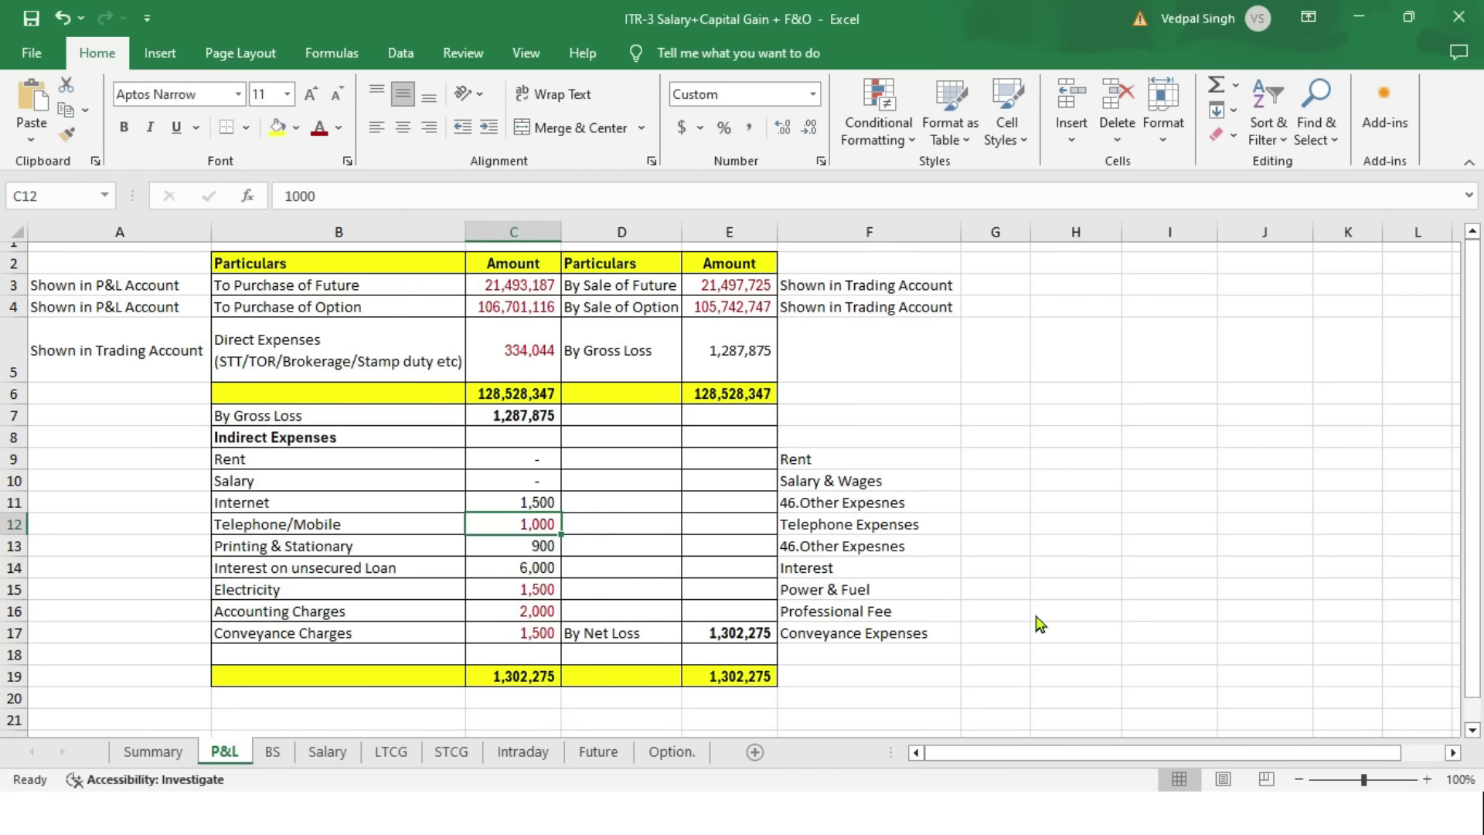
pyautogui.hotkey('alt', 'Tab')
pyautogui.click(1252, 629)
# - Mark Interest on unsecured Loan in C14 dark red and save item 44, Rates and taxes, without entering any amounts
pyautogui.hotkey('alt', 'Tab')
pyautogui.click(557, 568)
pyautogui.hotkey('alt', 'Tab')
pyautogui.scroll(-3, 914, 470)
pyautogui.scroll(-7, 918, 469)
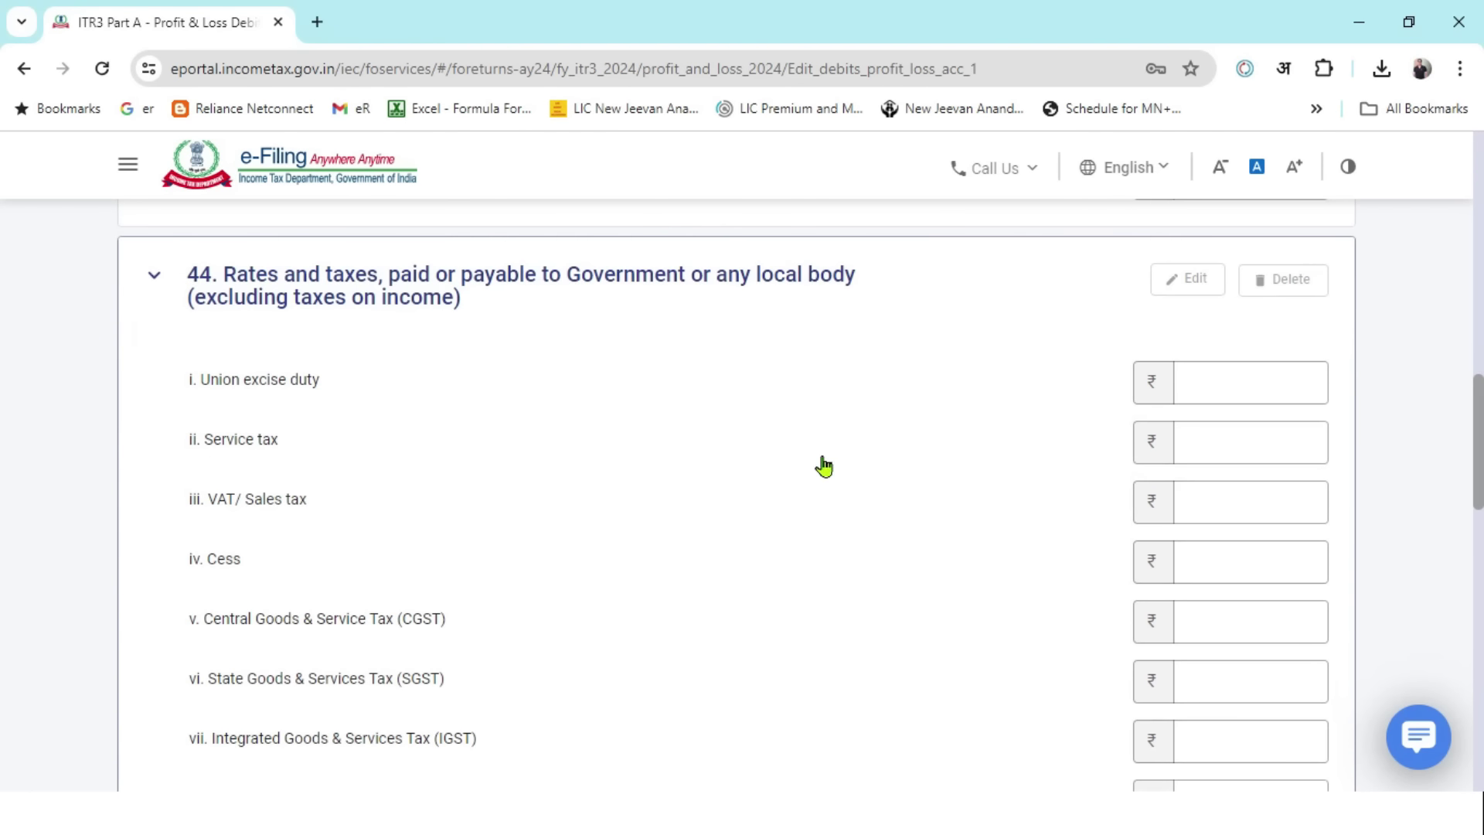
pyautogui.scroll(-3, 641, 418)
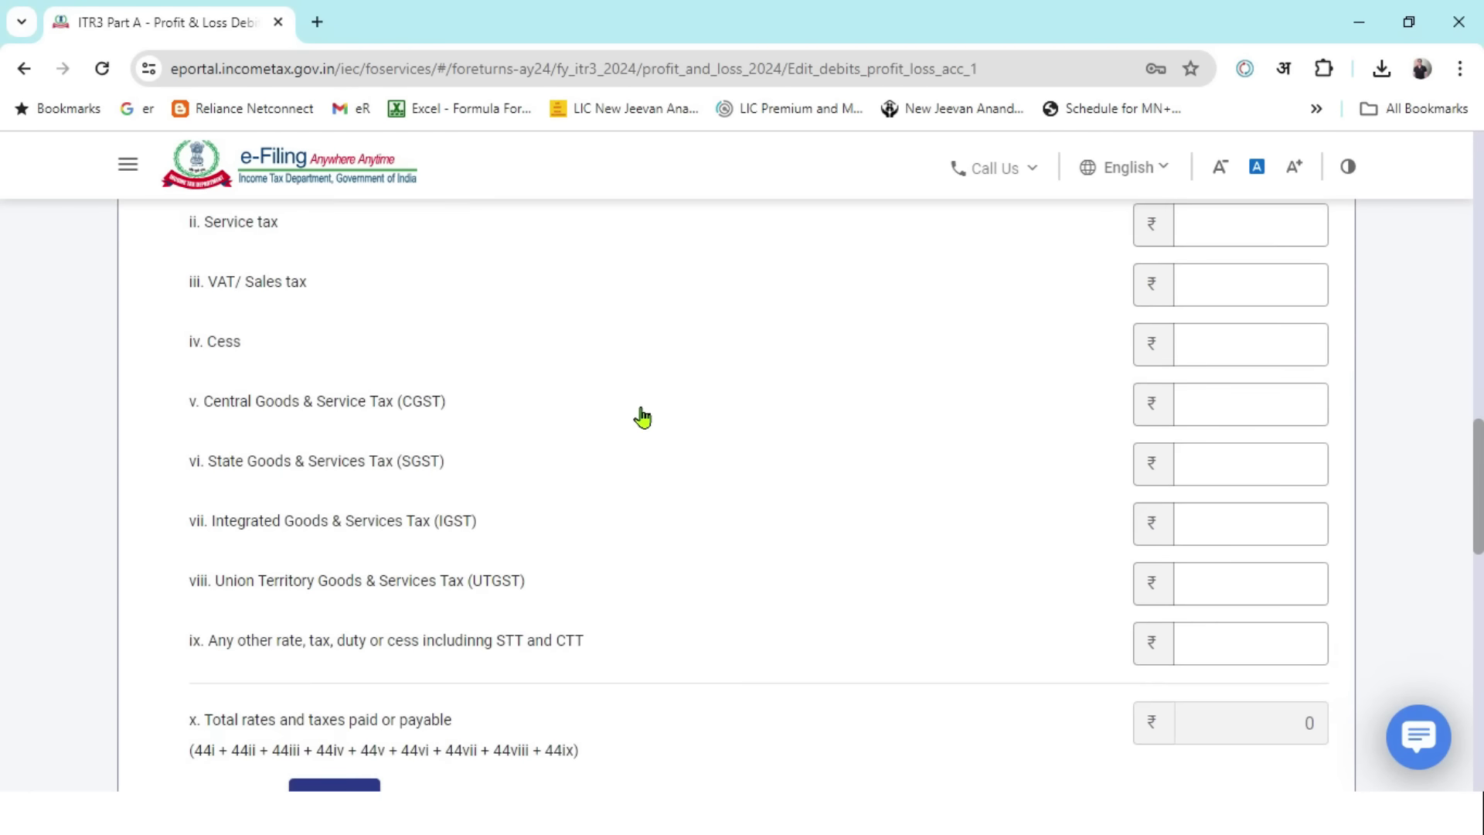
pyautogui.scroll(-4, 642, 417)
pyautogui.click(362, 466)
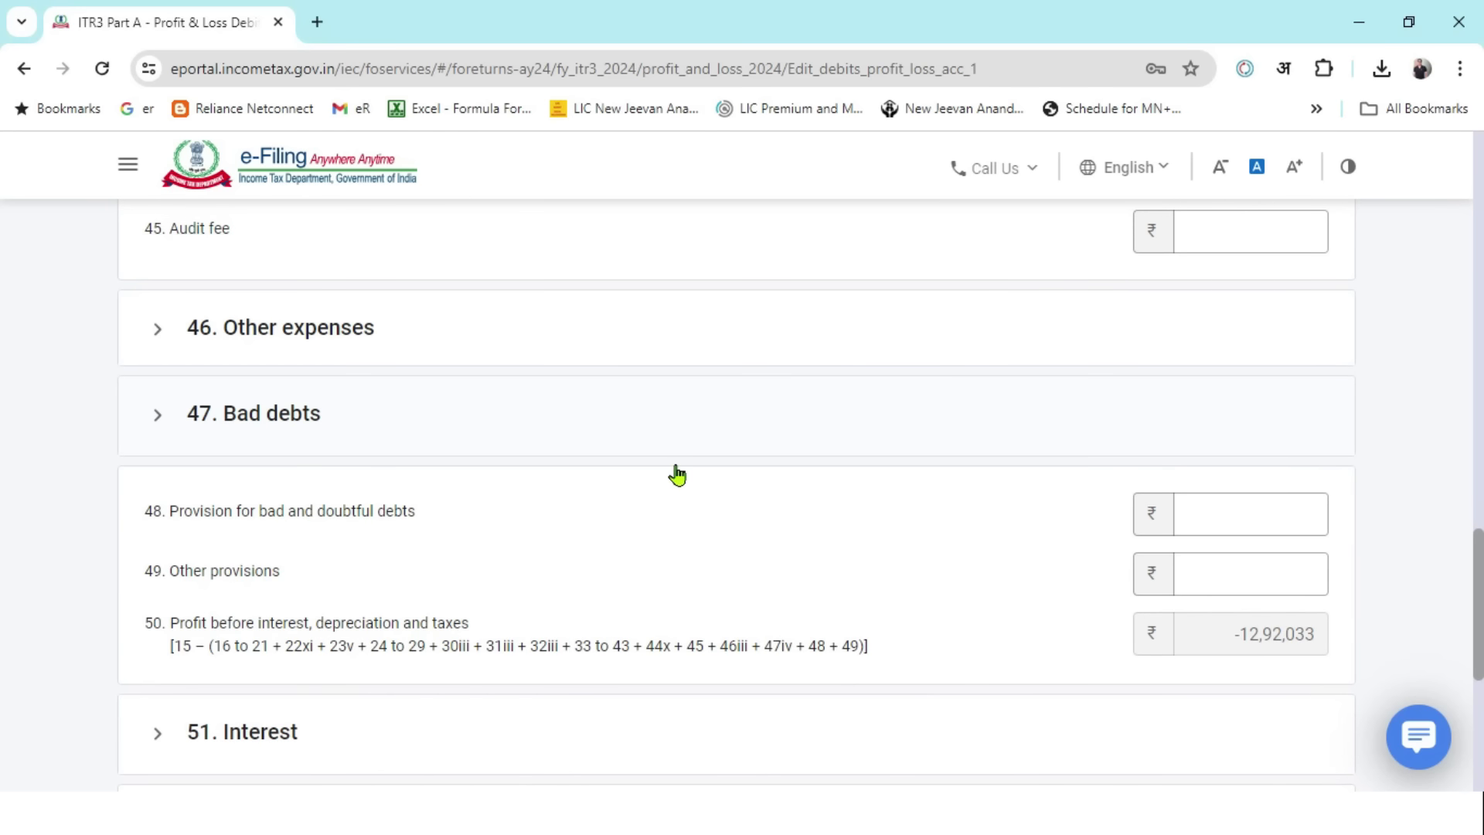
# - Check the item 45 Audit fee field and the items from 46, Other expenses, to 52, Depreciation and Amortization
pyautogui.scroll(4, 680, 456)
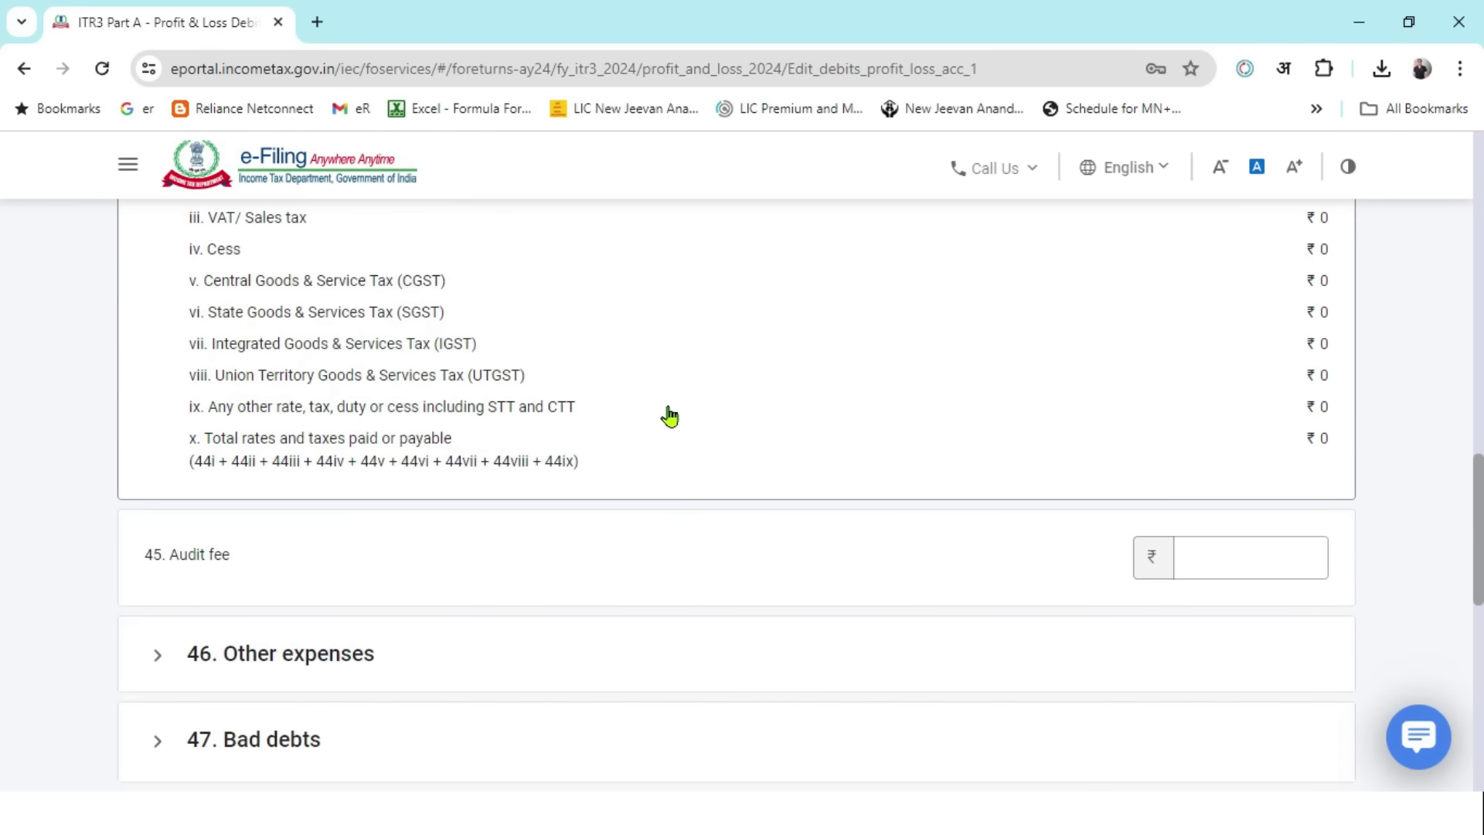
pyautogui.moveTo(153, 558); pyautogui.dragTo(210, 568)
pyautogui.click(1267, 565)
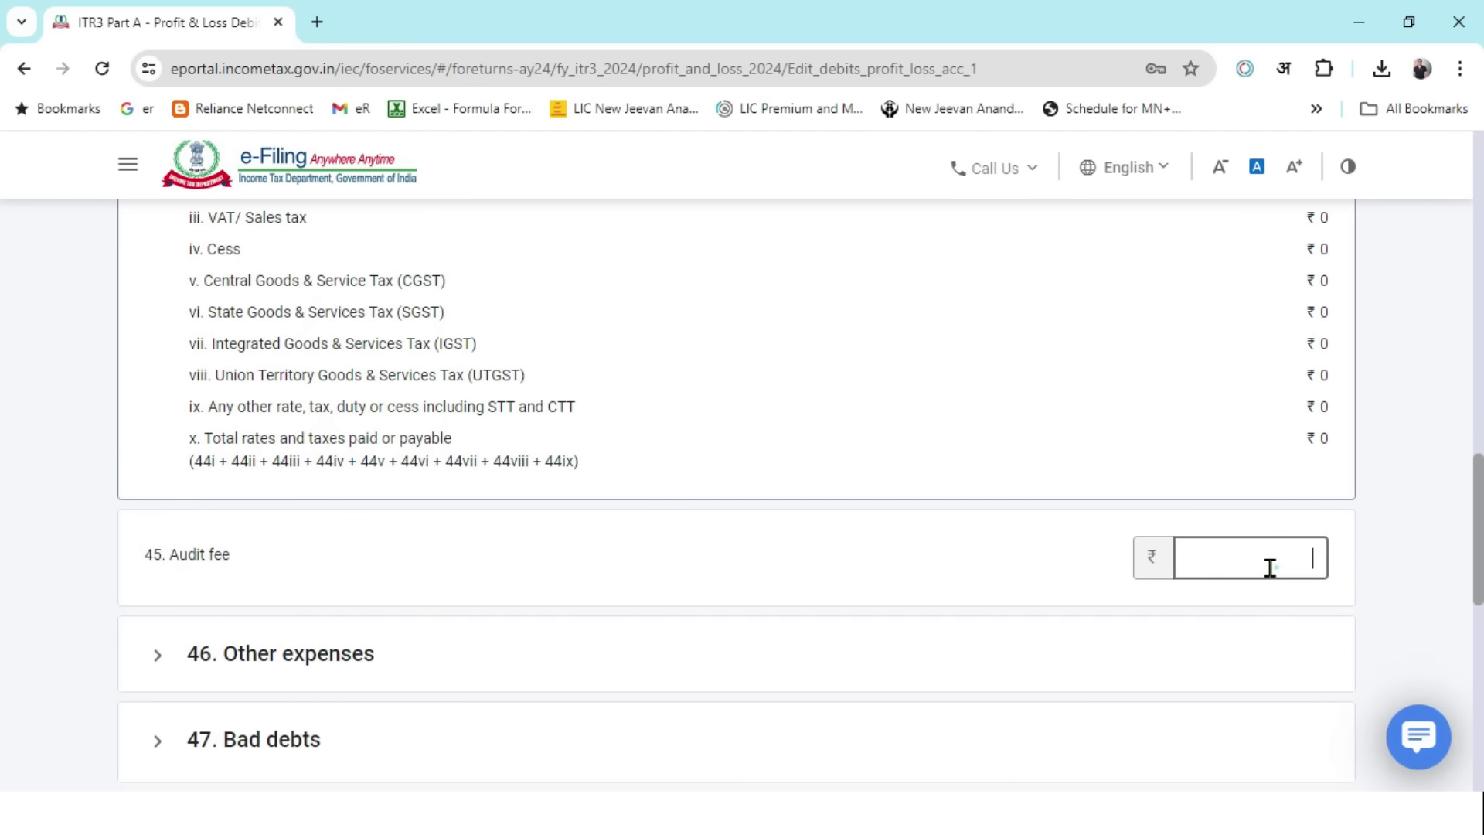
pyautogui.scroll(-3, 659, 456)
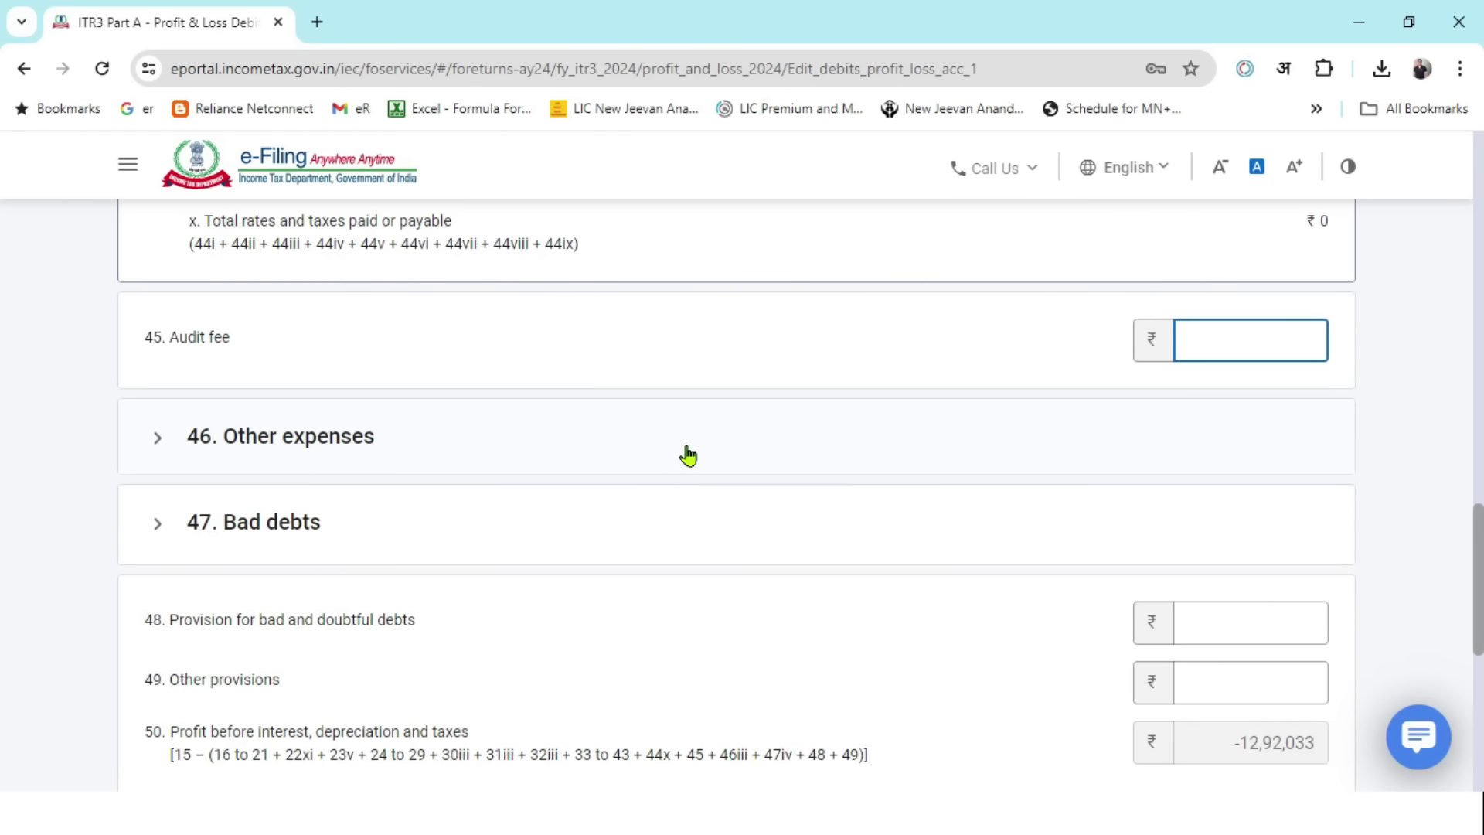
pyautogui.scroll(-2, 340, 506)
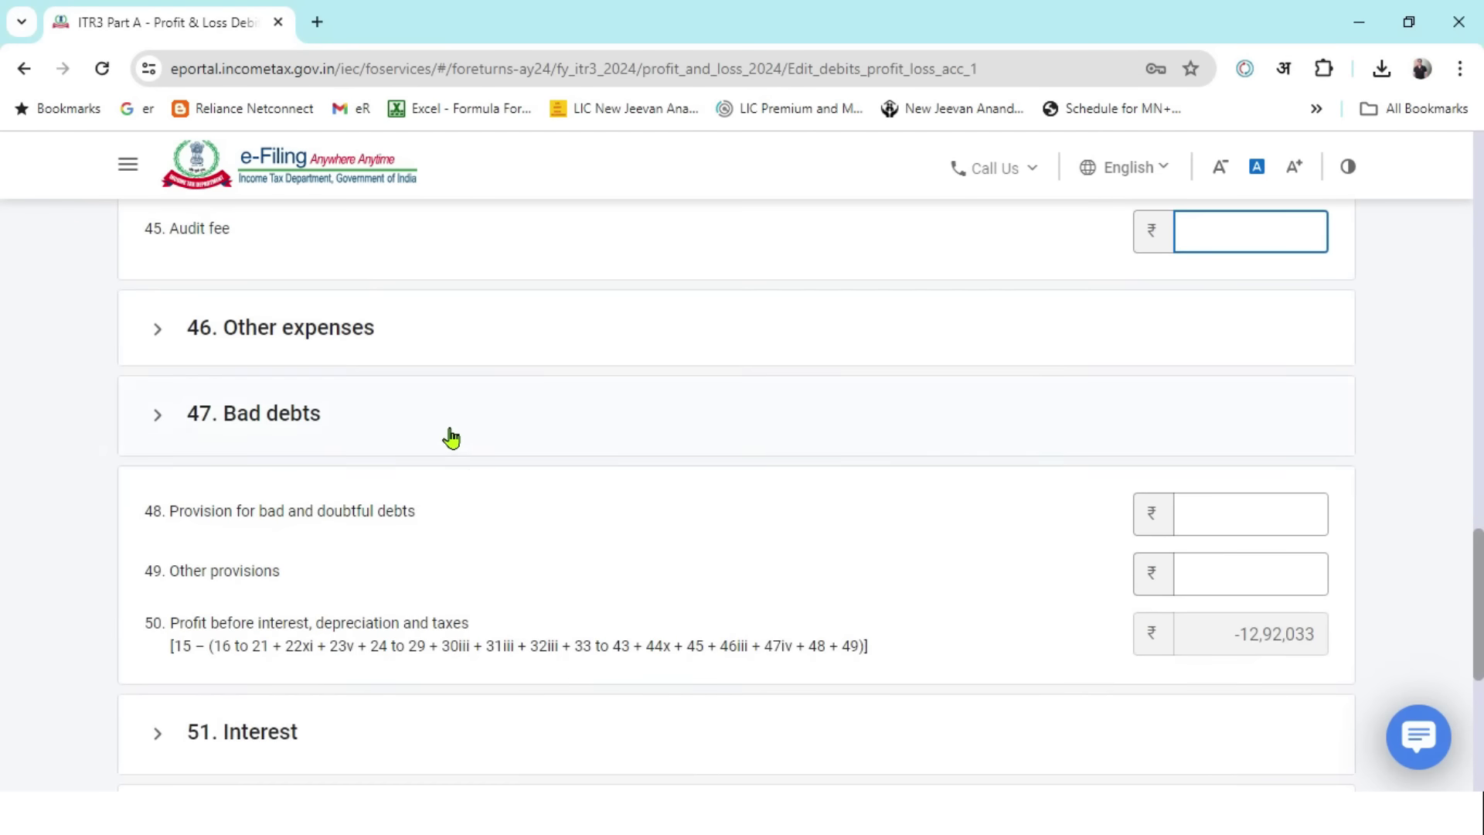
pyautogui.scroll(-3, 328, 520)
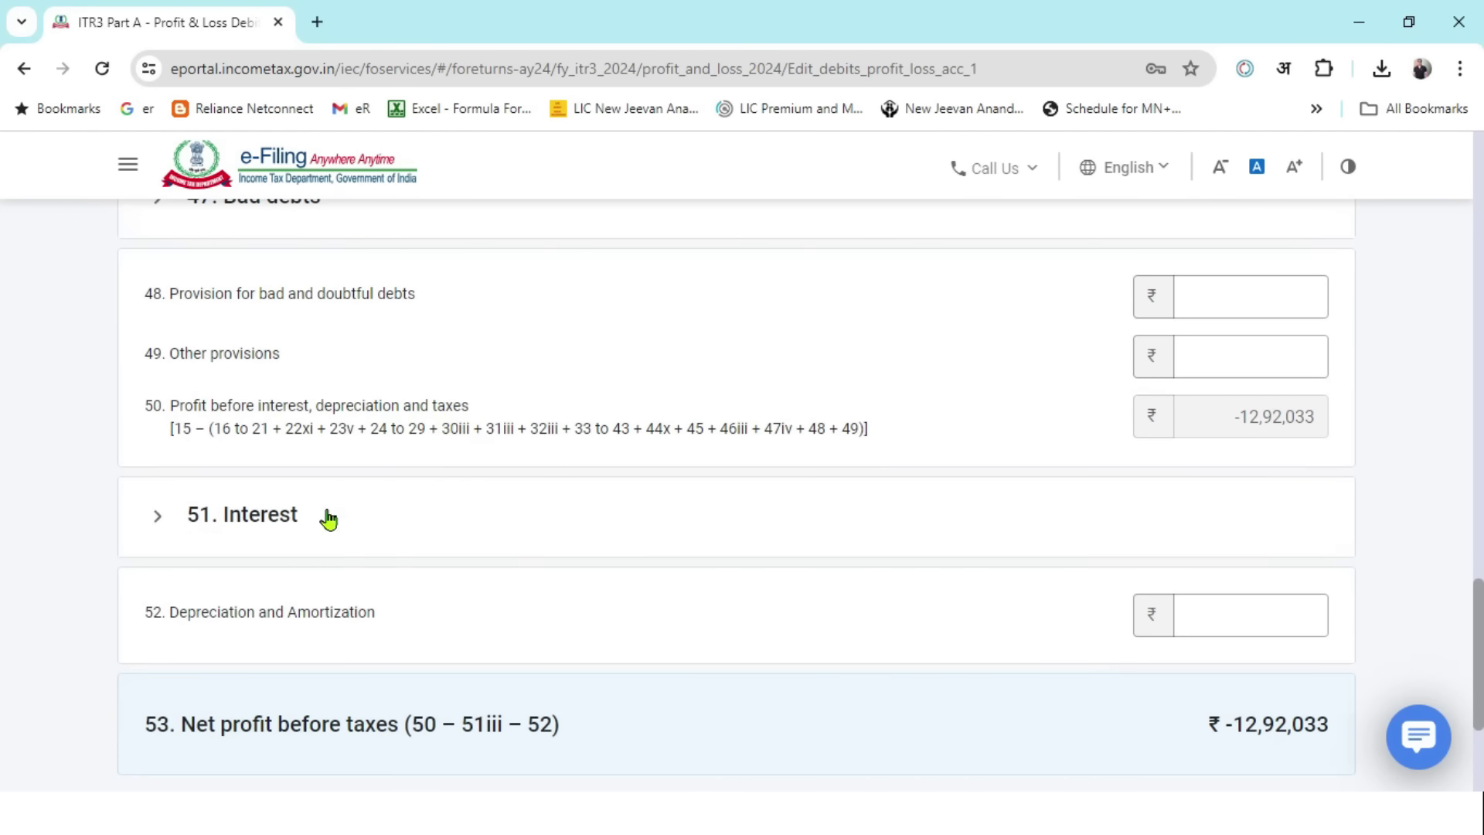
# - Save 6,000 under item 51, Interest, To others, as given for the unsecured loan in the P&L sheet
pyautogui.click(159, 519)
pyautogui.scroll(-3, 504, 540)
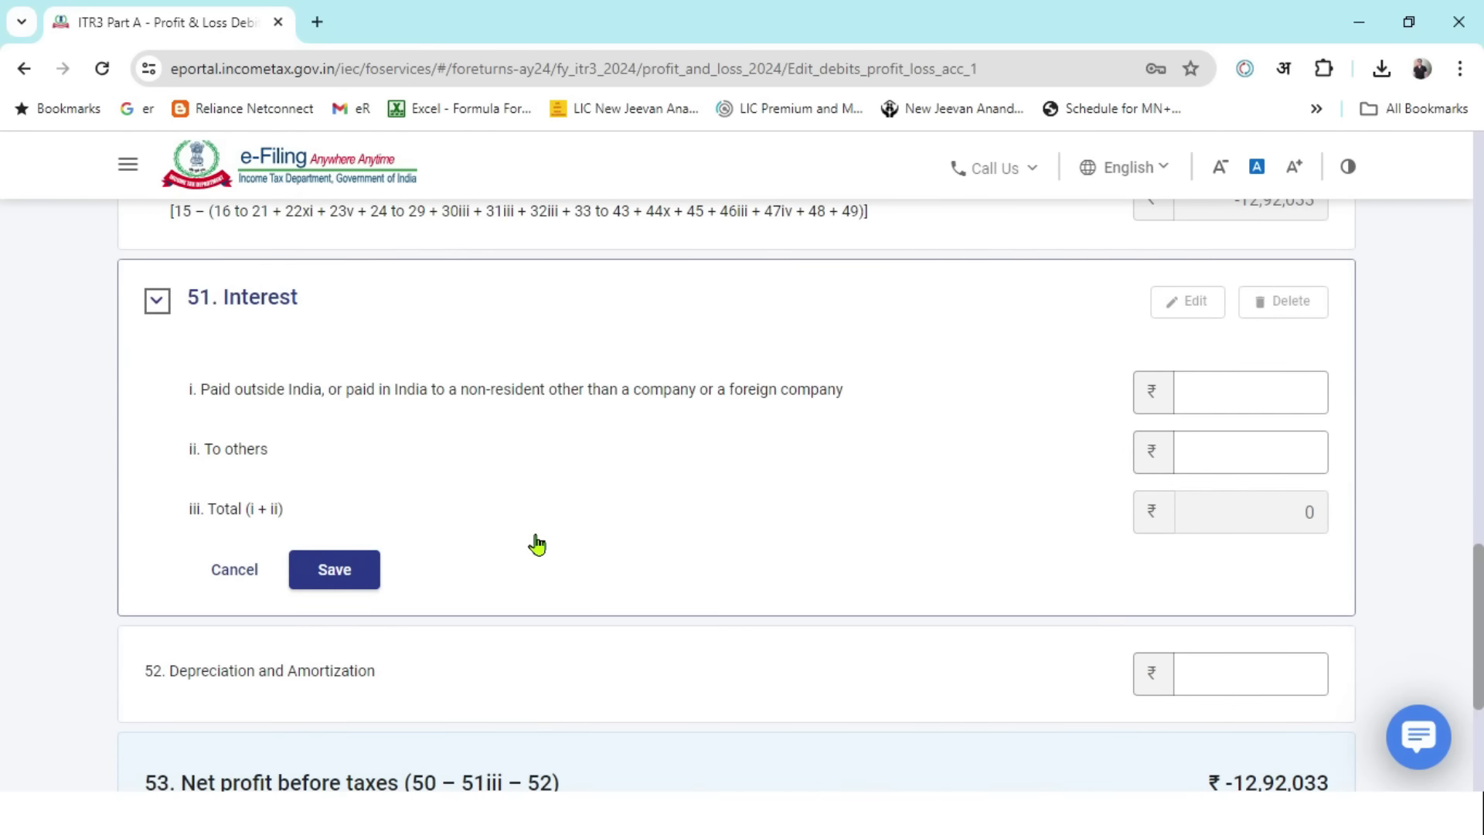
pyautogui.hotkey('alt', 'Tab')
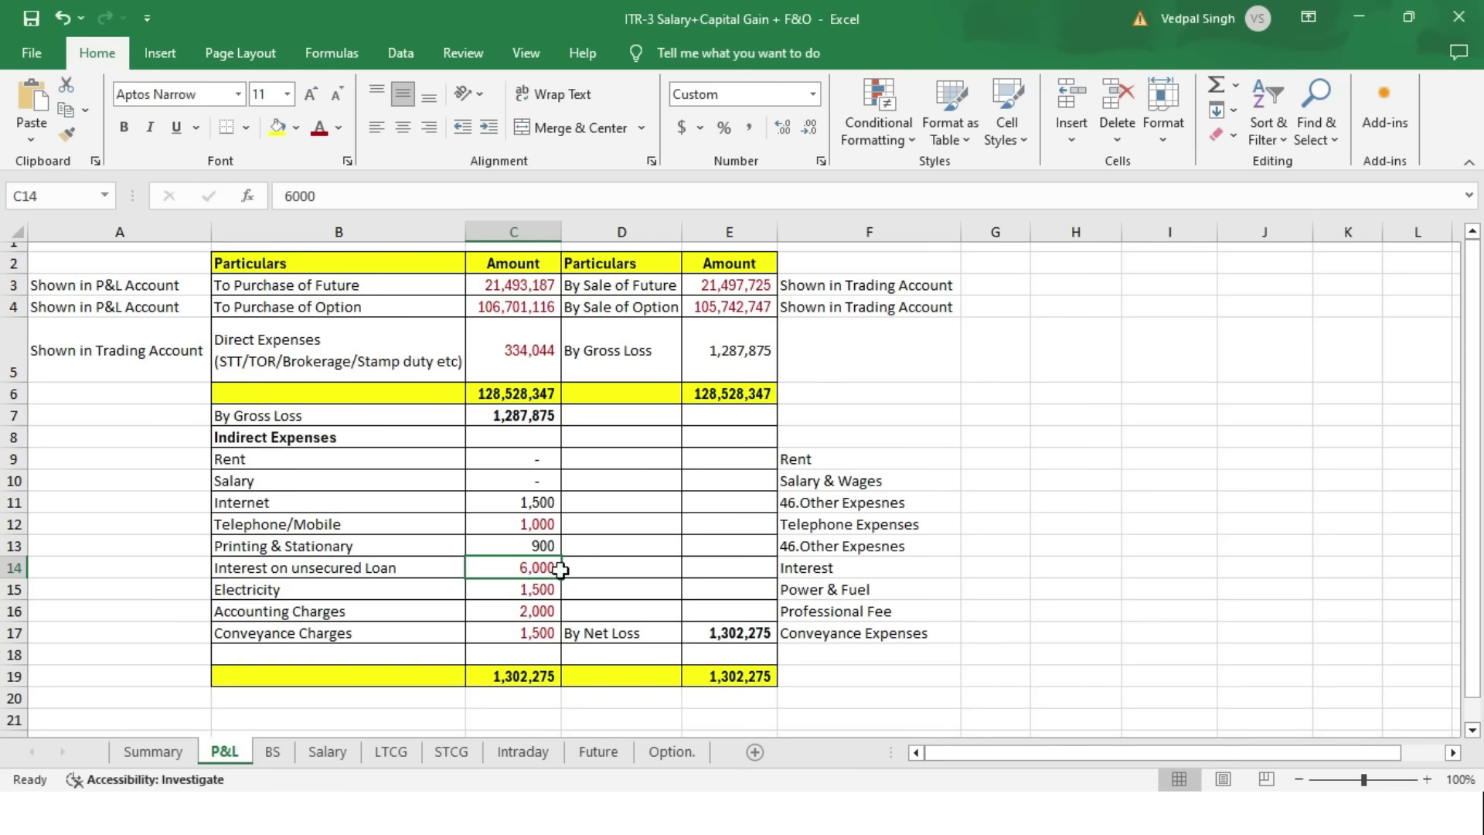
pyautogui.hotkey('alt', 'Tab')
pyautogui.click(1214, 454)
pyautogui.click(1214, 453)
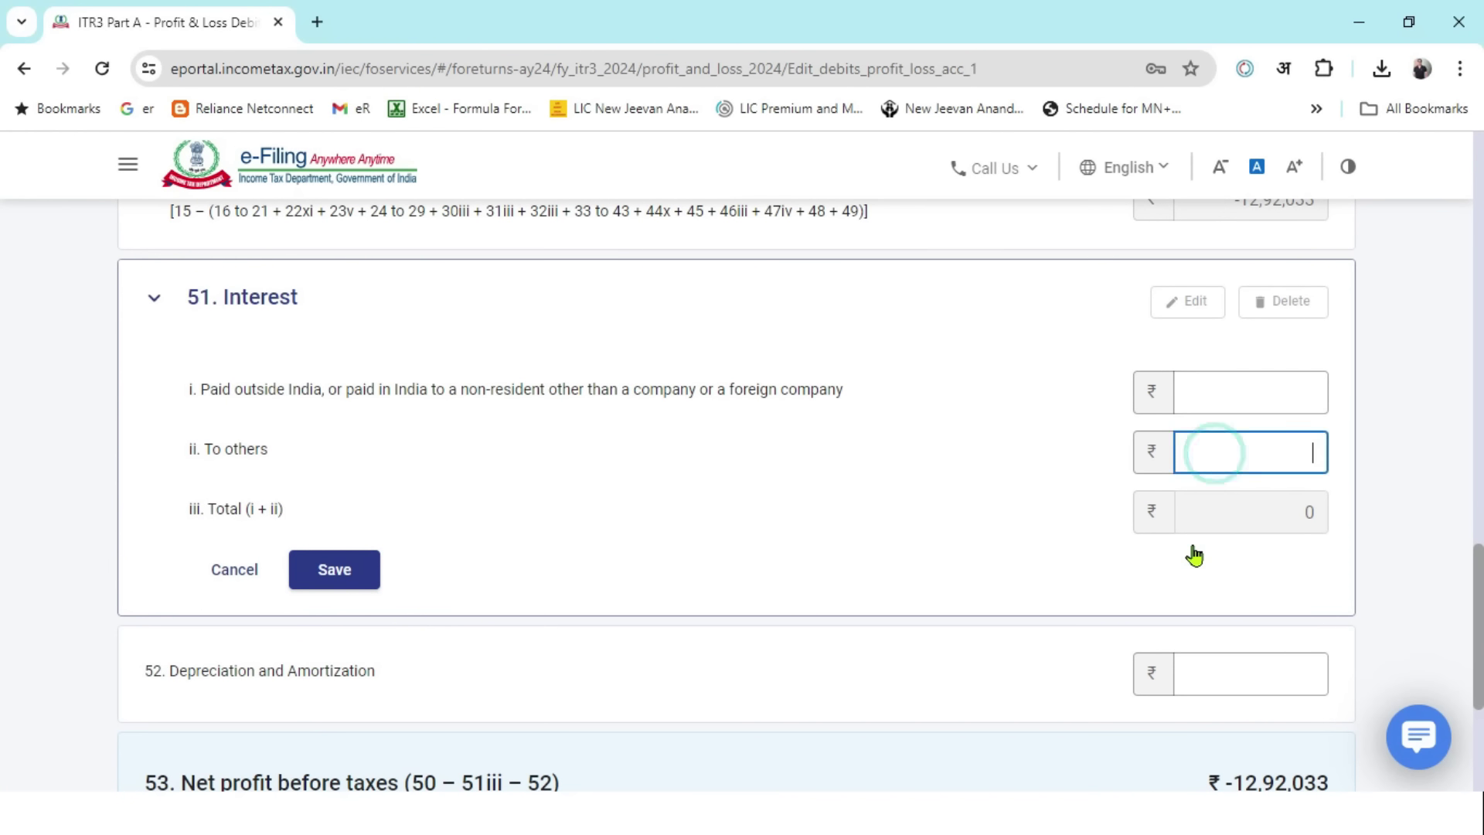
pyautogui.click(1456, 518)
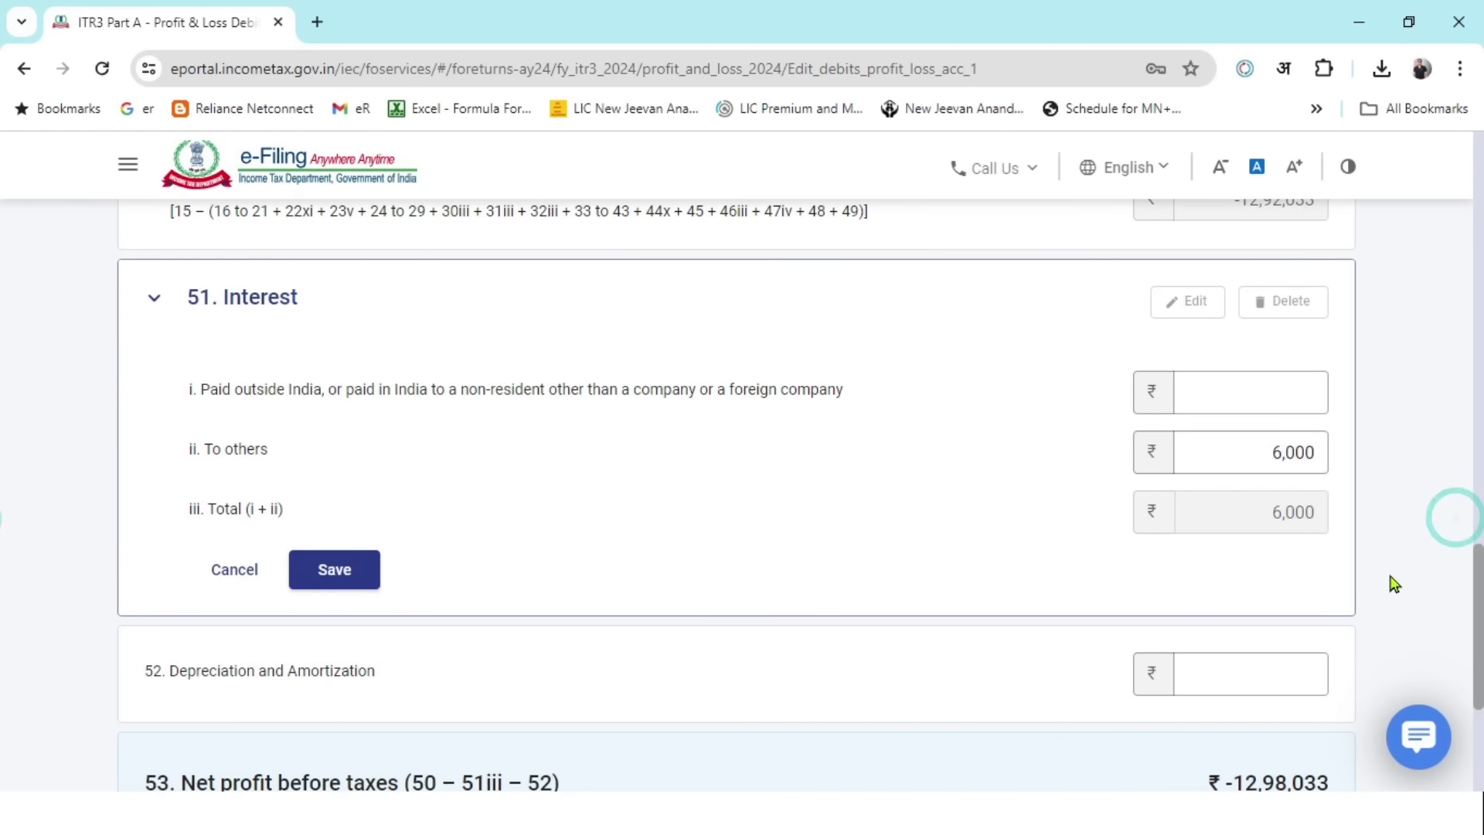
pyautogui.click(343, 576)
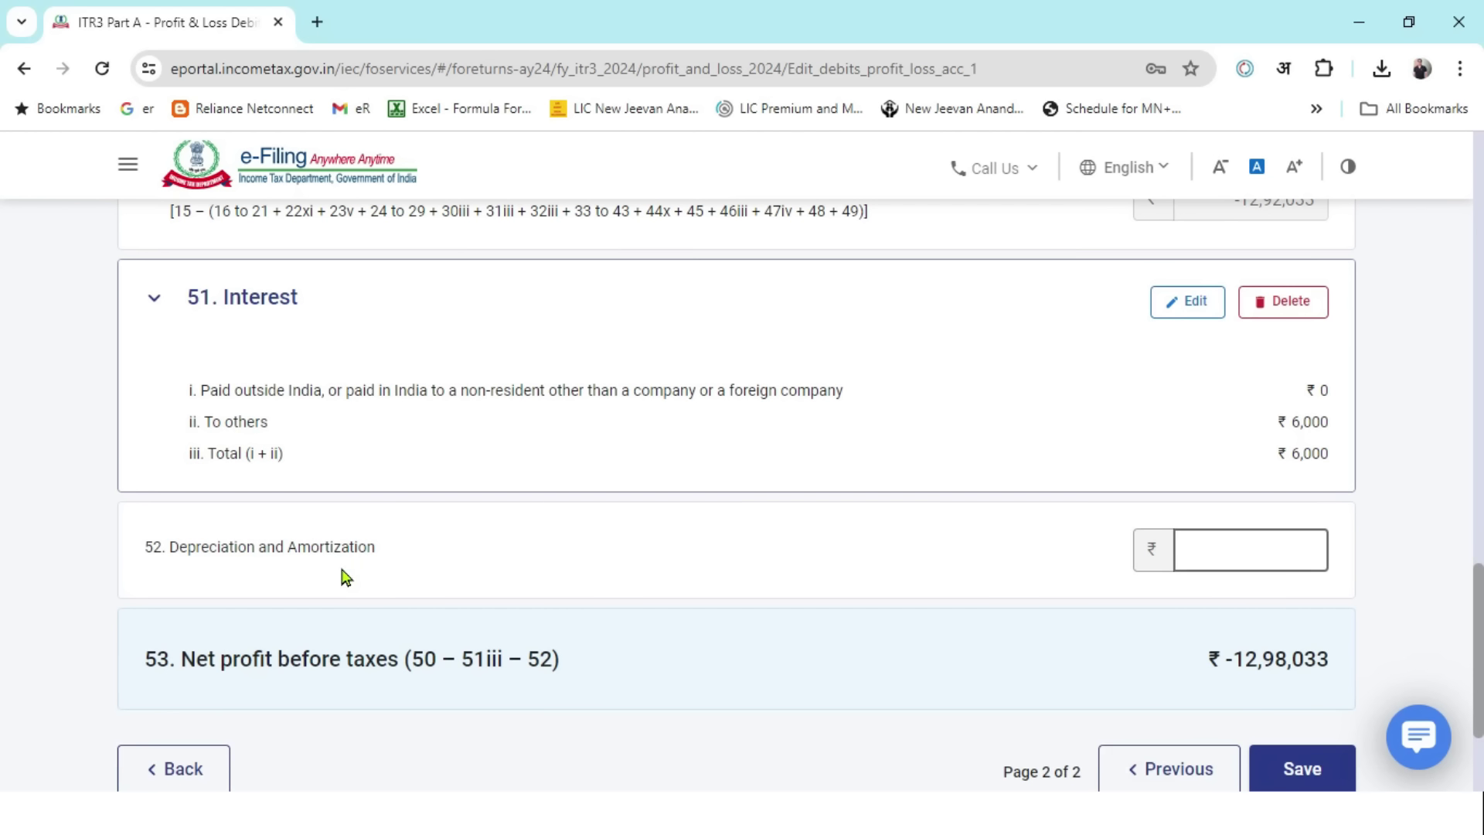
# - Check the Internet and Printing & Stationary amounts in the P&L sheet and add two expense rows under item 46, Other expenses
pyautogui.hotkey('alt', 'Tab')
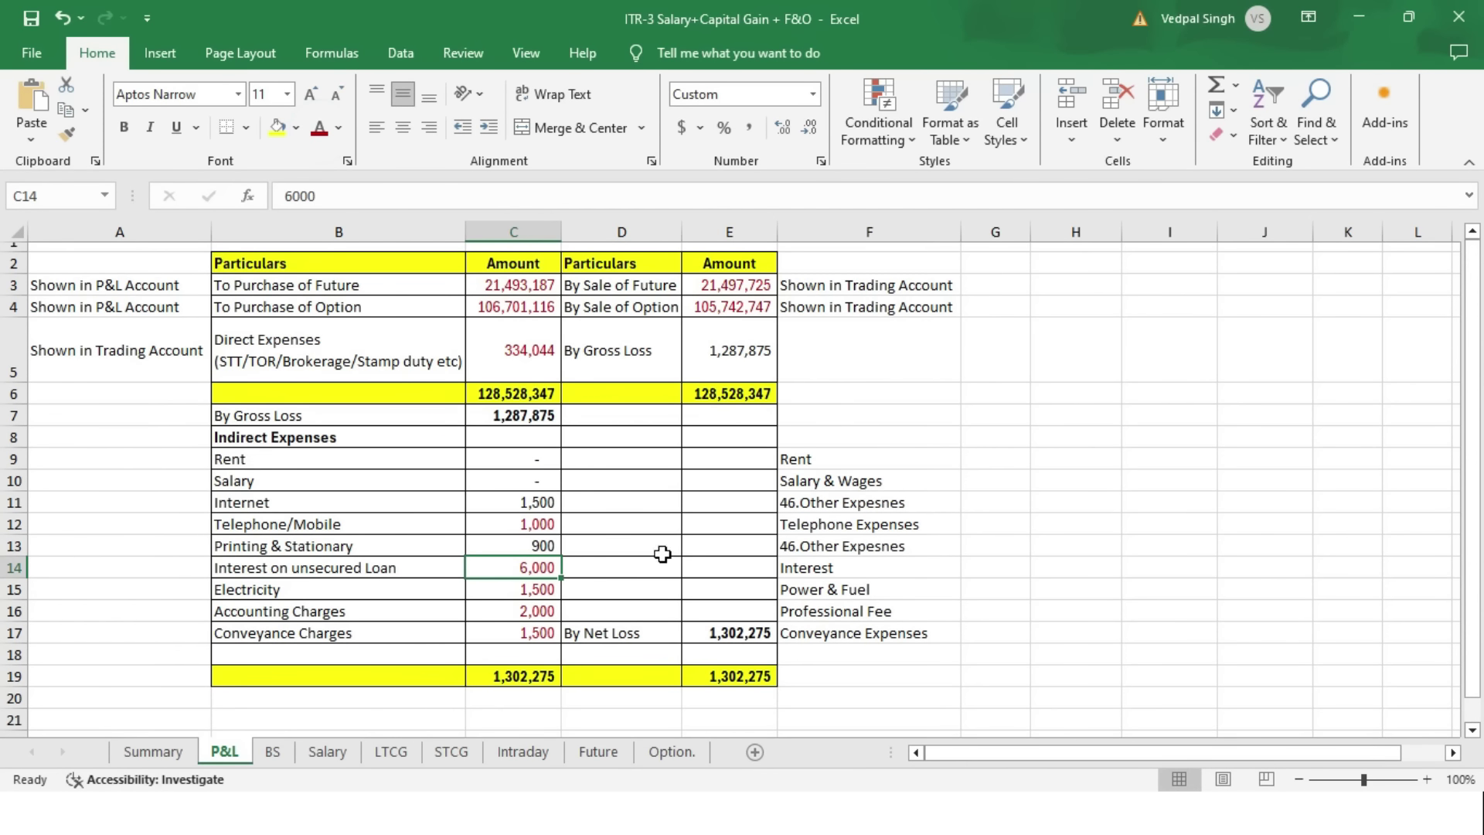
pyautogui.click(531, 503)
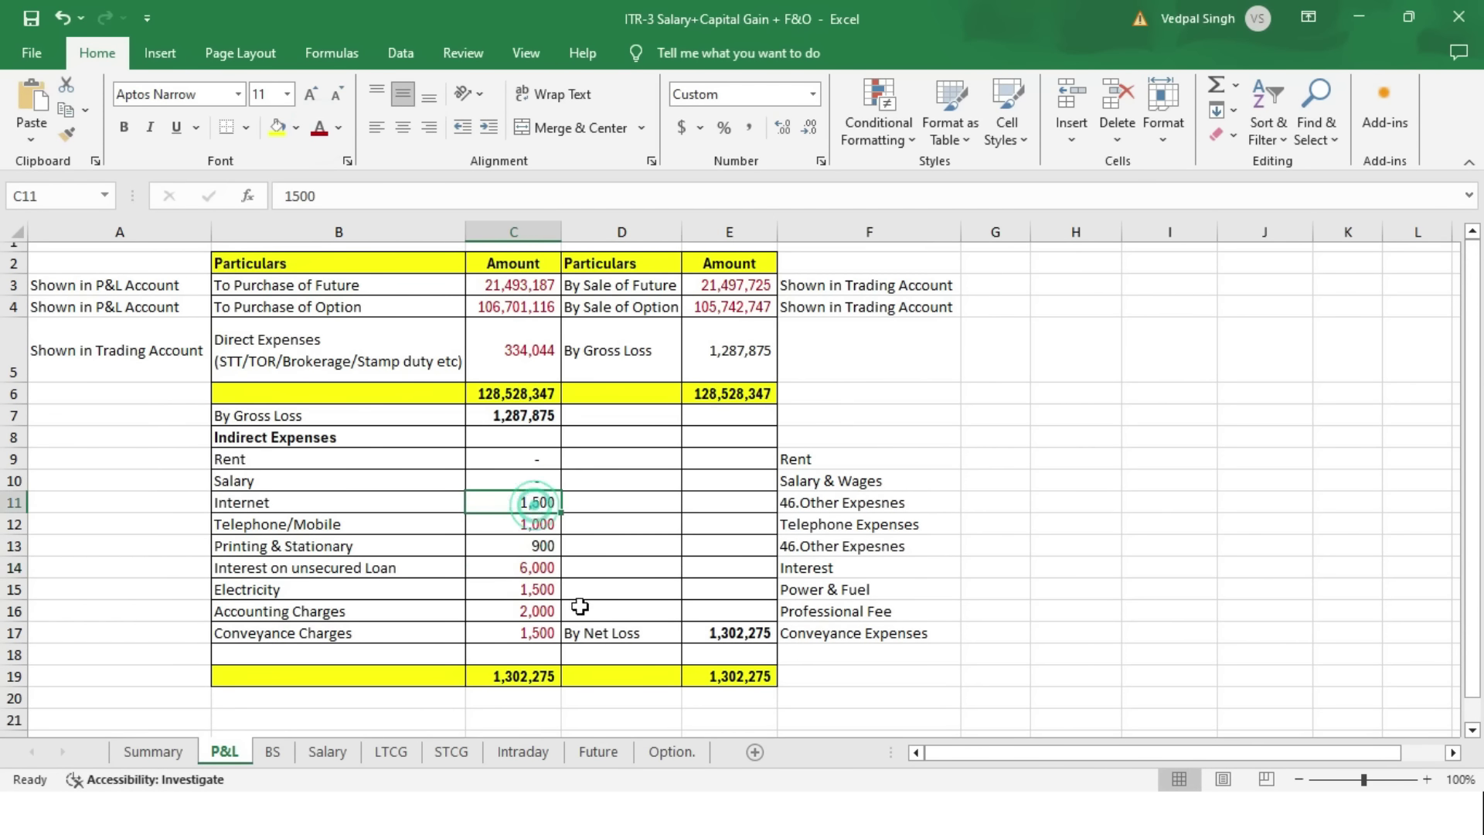
pyautogui.keyDown('ctrl'); pyautogui.click(555, 545); pyautogui.keyUp('ctrl')
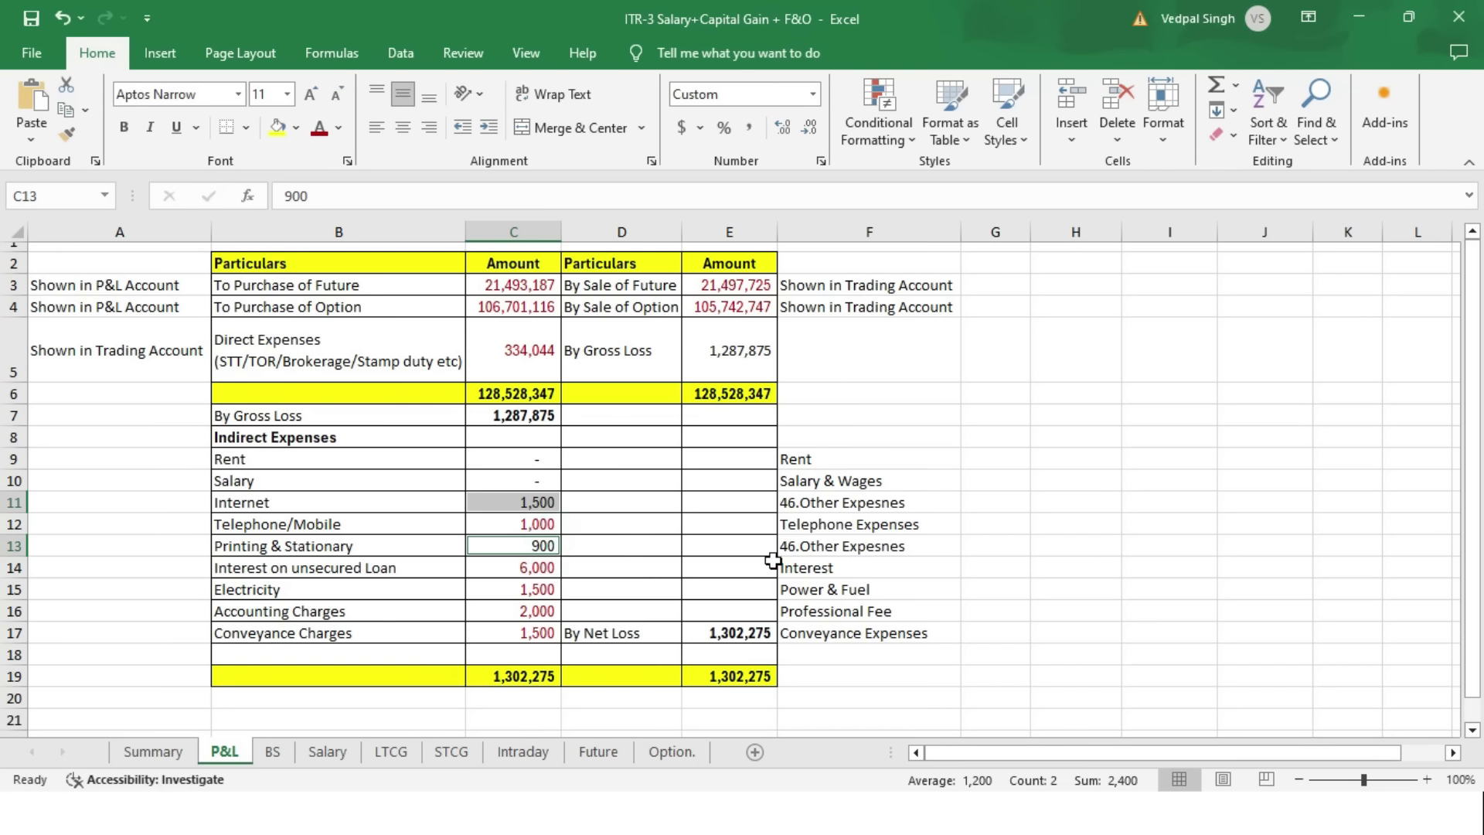
pyautogui.hotkey('alt', 'Tab')
pyautogui.scroll(5, 497, 510)
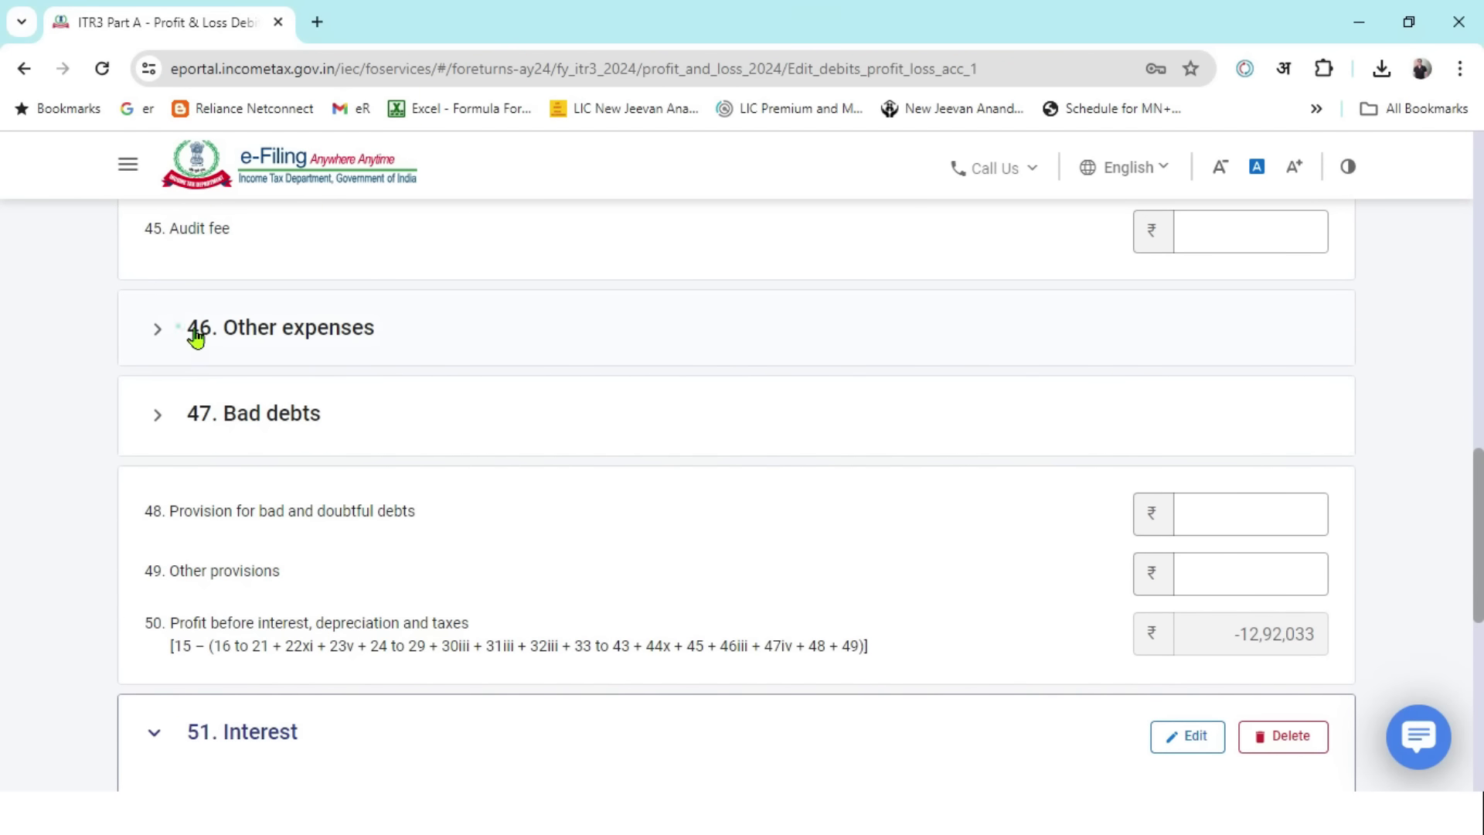
pyautogui.moveTo(192, 335); pyautogui.dragTo(378, 338)
pyautogui.click(255, 329)
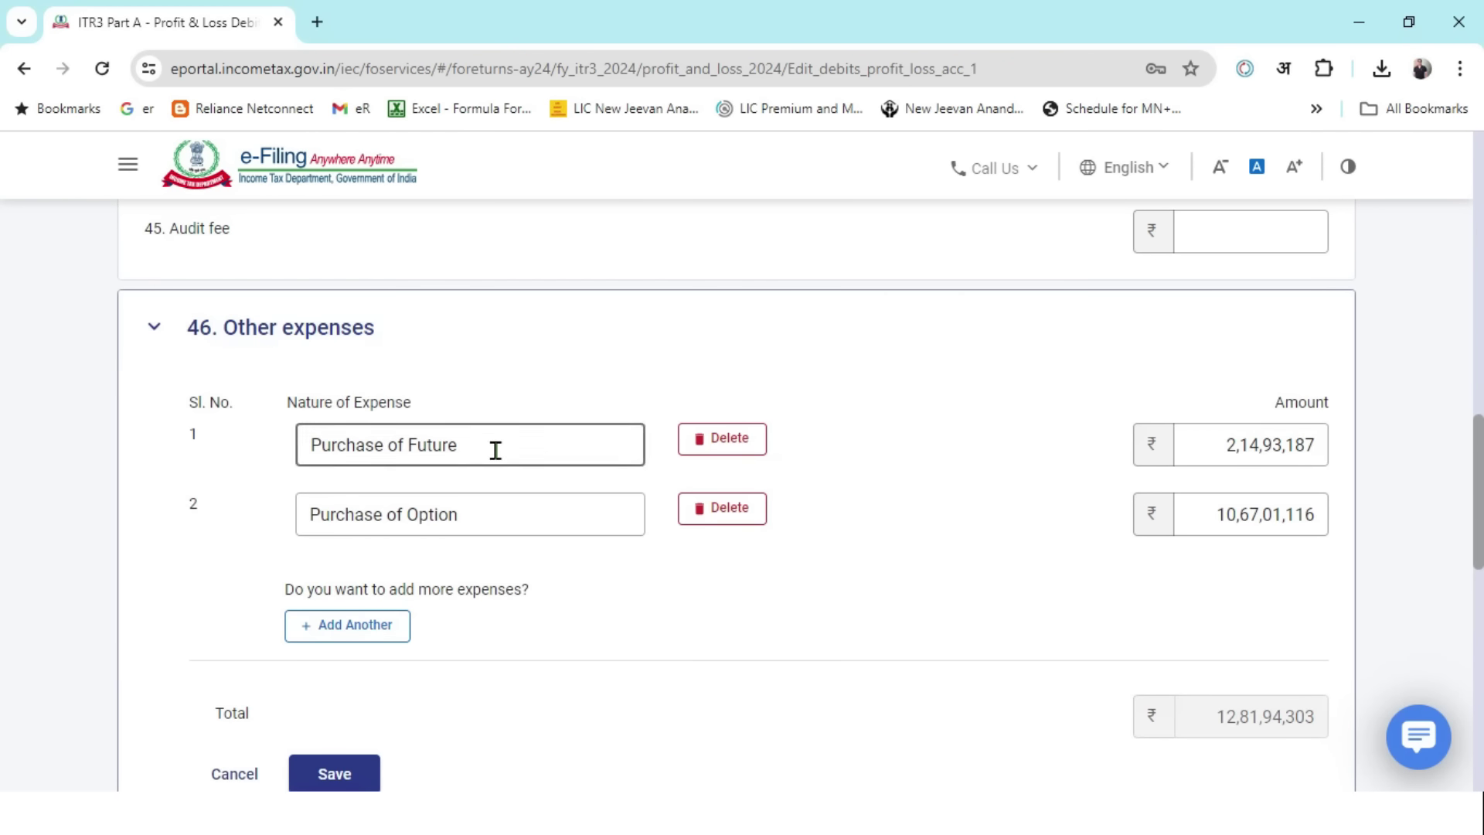
pyautogui.click(367, 624)
pyautogui.click(377, 693)
# - Name rows 3 and 4 of Other expenses Internet Expense and Printing and Stationary, following the P&L sheet
pyautogui.hotkey('alt', 'Tab')
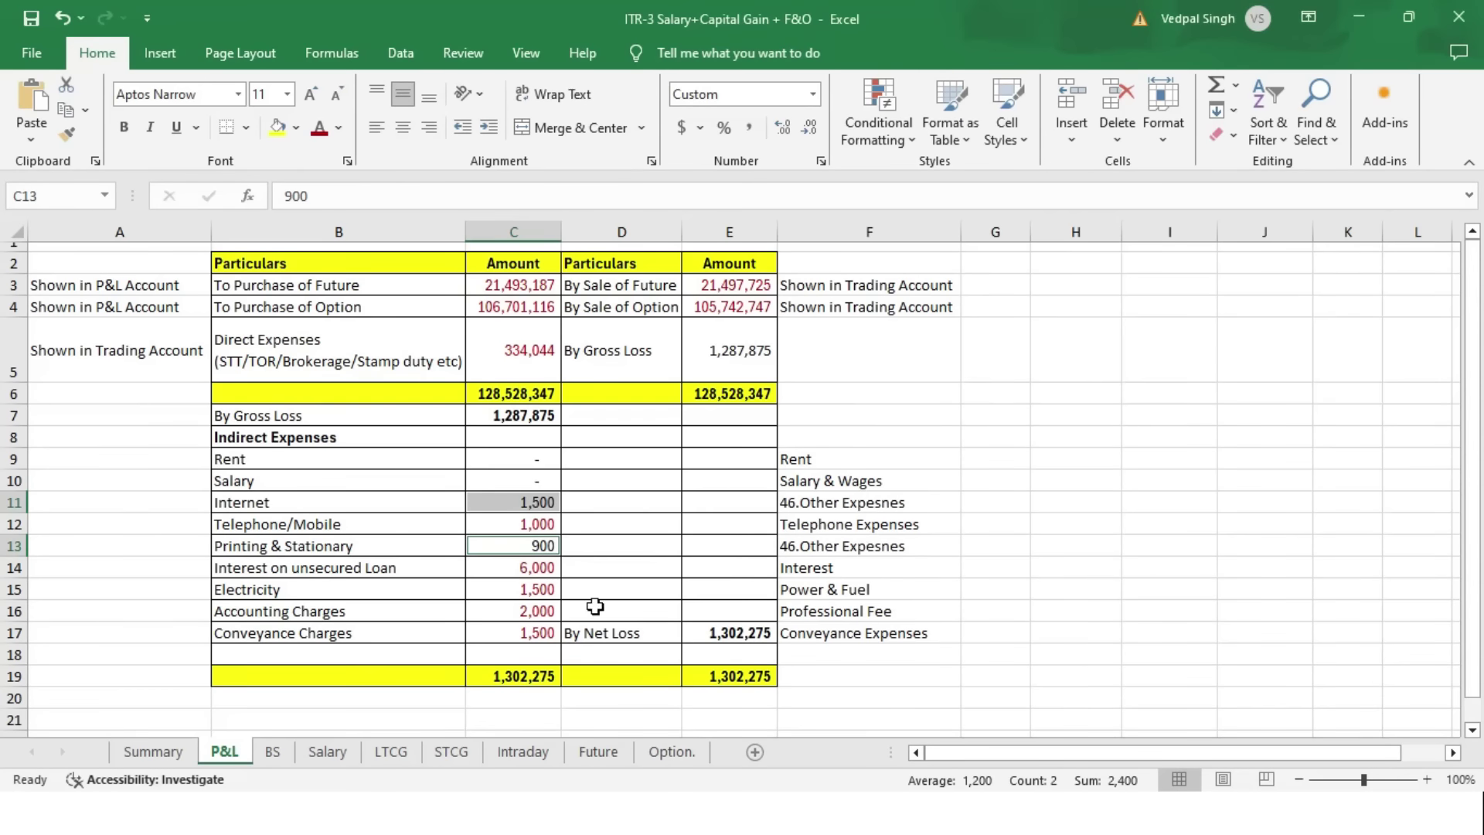
pyautogui.click(531, 504)
pyautogui.hotkey('alt', 'Tab')
pyautogui.click(484, 589)
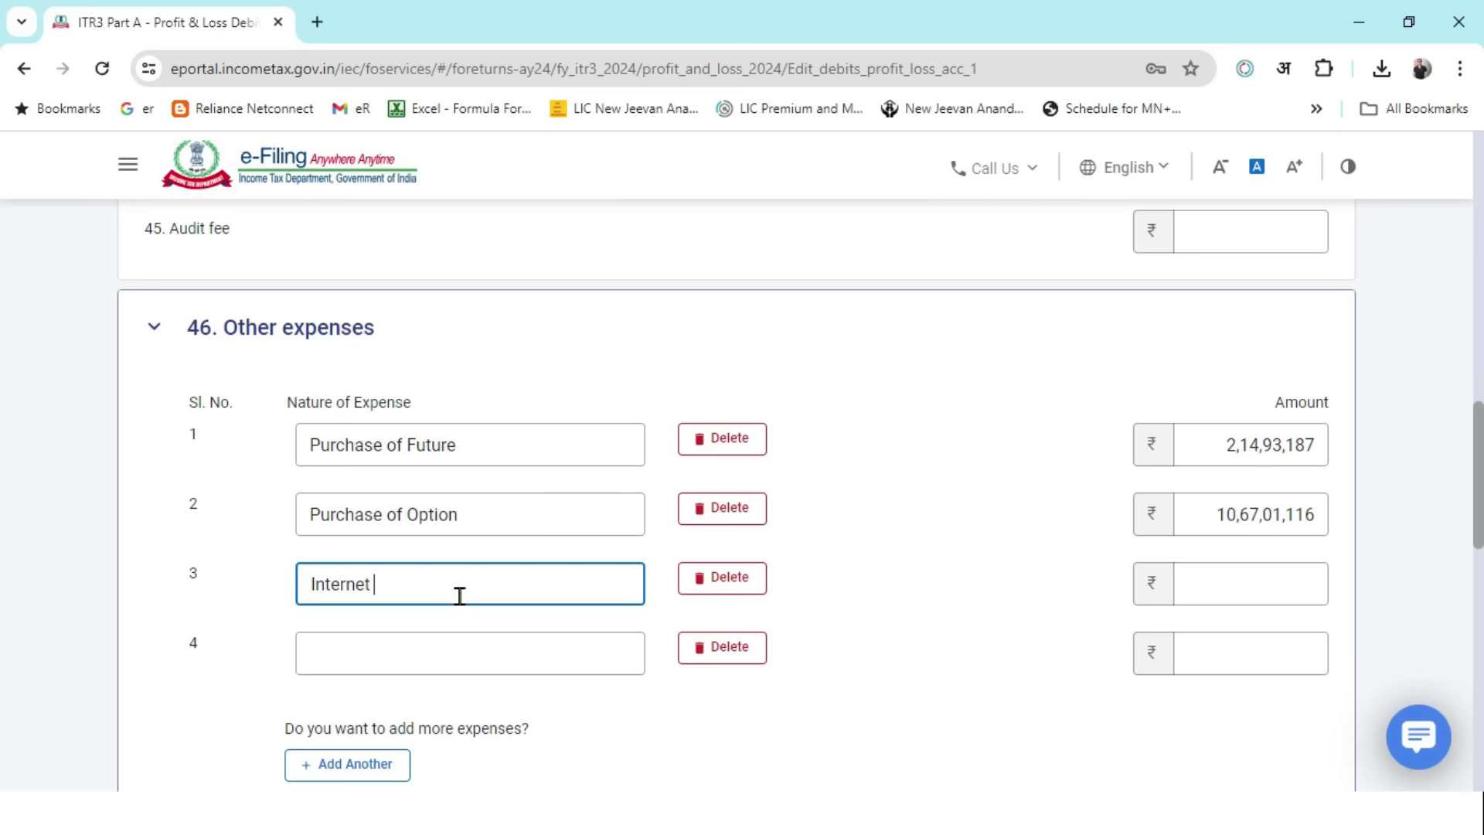
pyautogui.click(454, 633)
pyautogui.hotkey('alt', 'Tab')
pyautogui.click(550, 547)
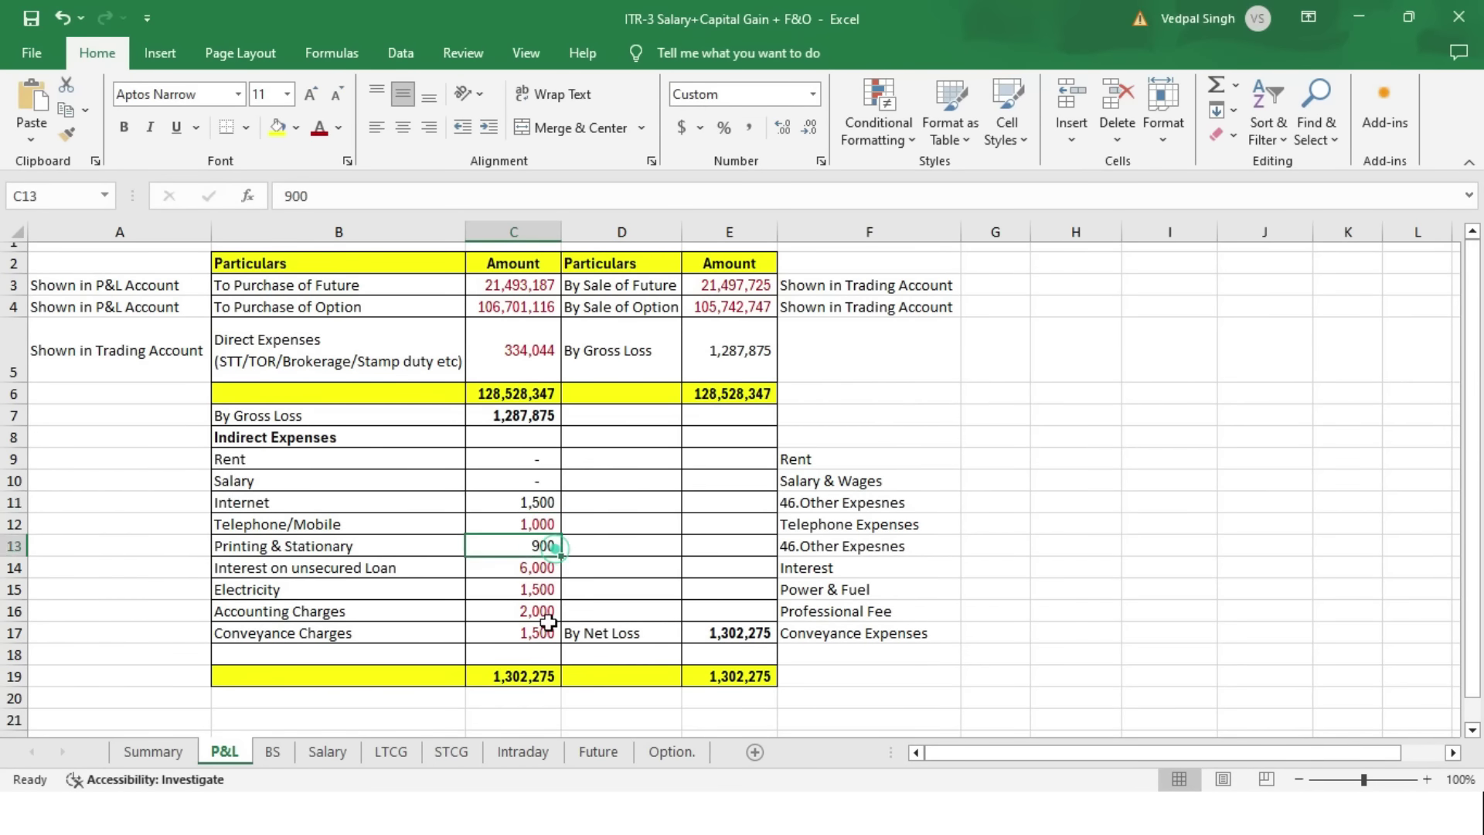
pyautogui.hotkey('alt', 'Tab')
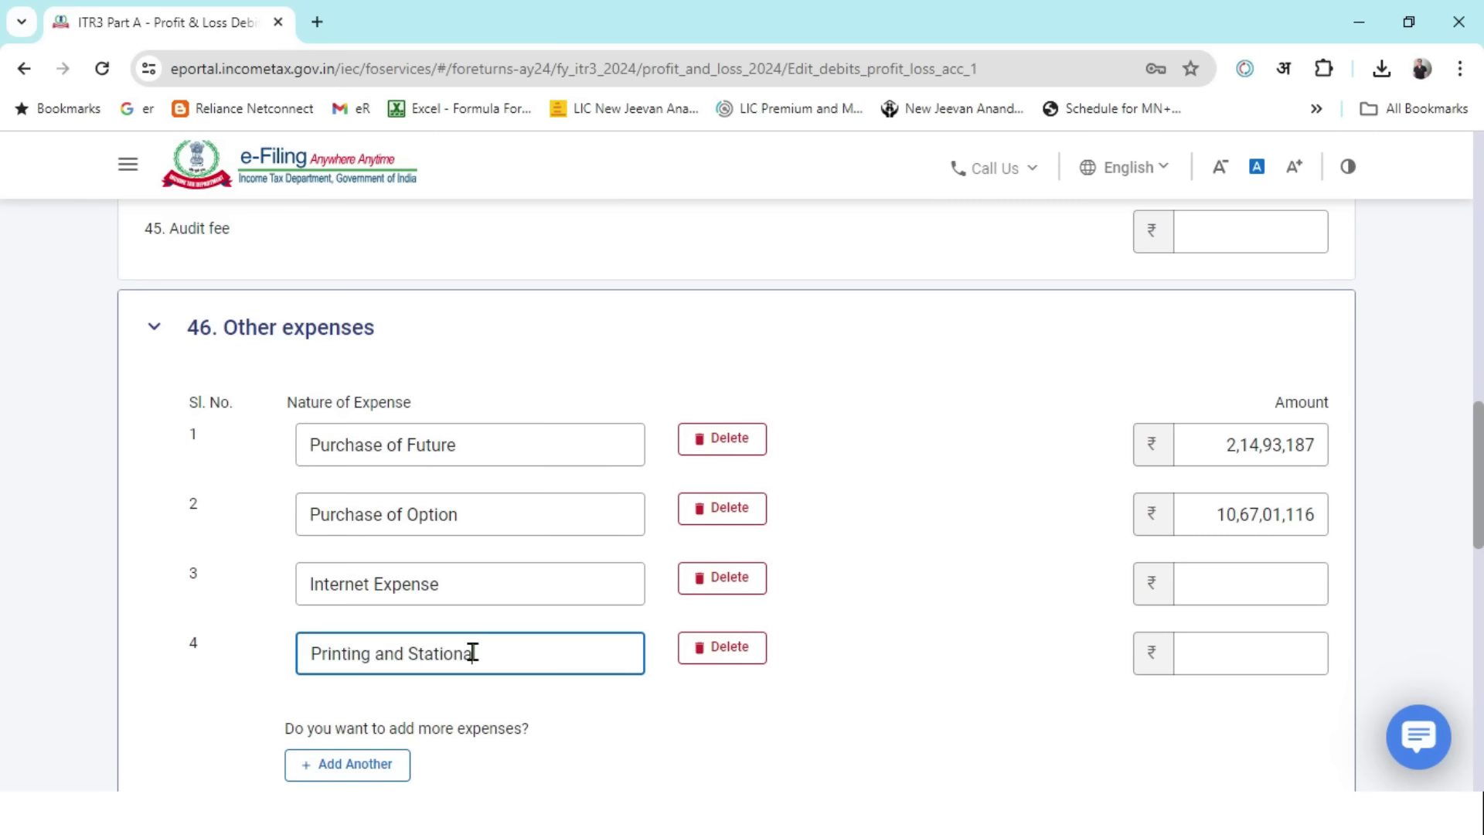
# - Copy the amounts 1,500 for Internet Expense and 900 for Printing and Stationary from the P&L sheet into Other expenses
pyautogui.click(1221, 583)
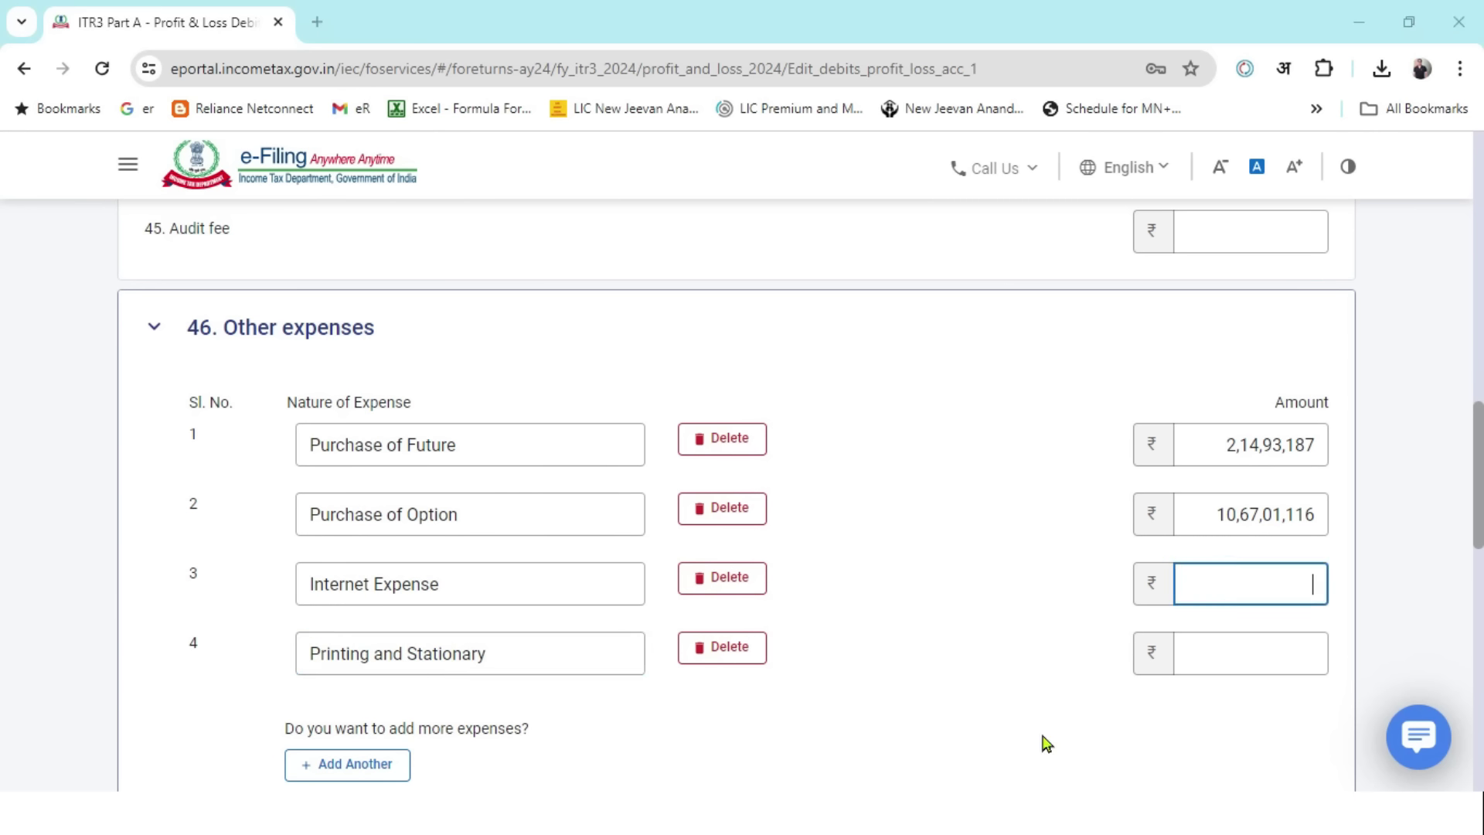
pyautogui.hotkey('alt', 'Tab')
pyautogui.click(543, 509)
pyautogui.hotkey('ctrl', 'c')
pyautogui.hotkey('alt', 'Tab')
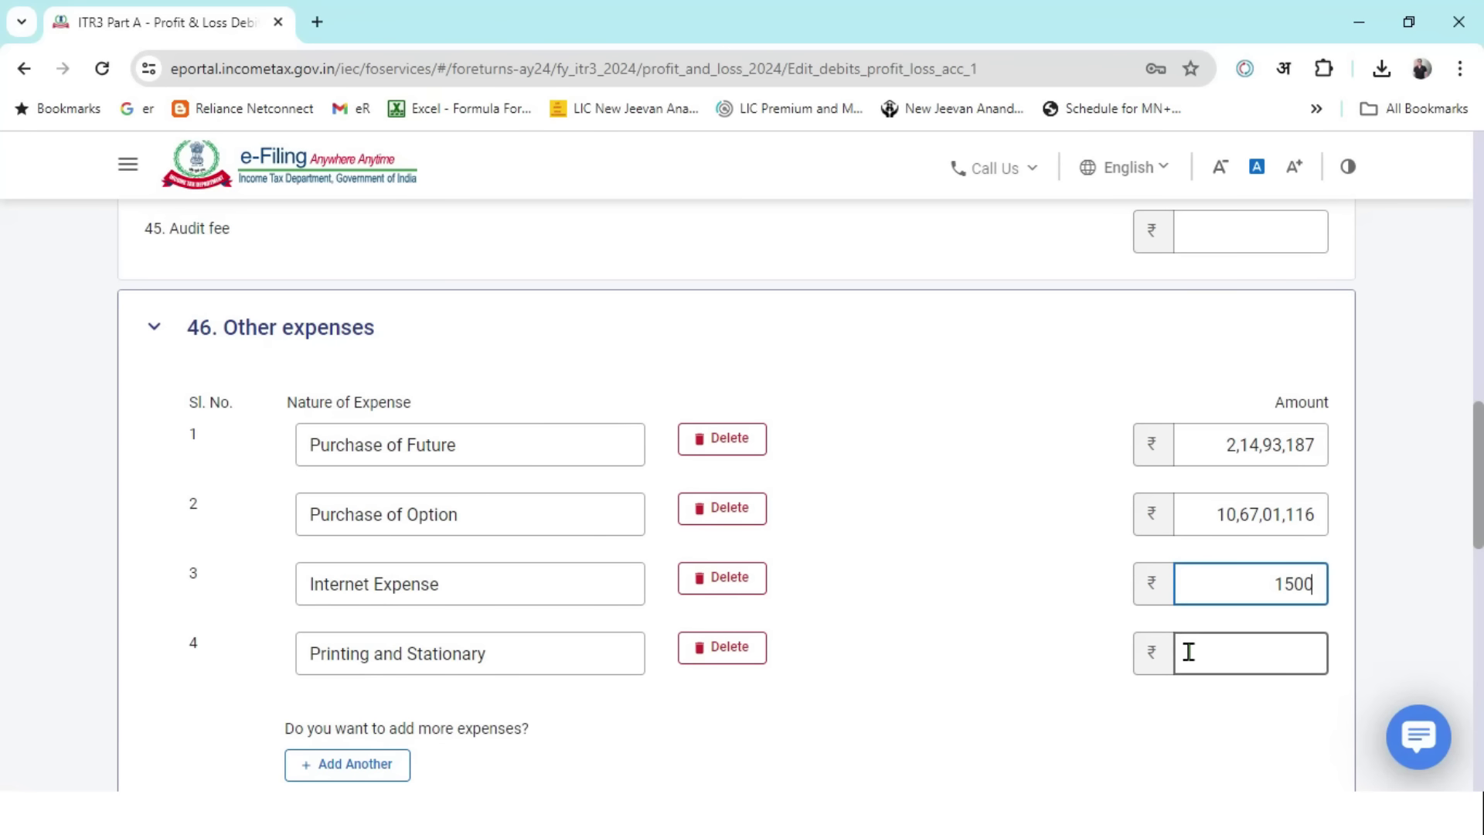
pyautogui.click(1292, 653)
pyautogui.hotkey('alt', 'Tab')
pyautogui.press('Down')
pyautogui.press('Down')
pyautogui.hotkey('ctrl', 'c')
pyautogui.hotkey('alt', 'Tab')
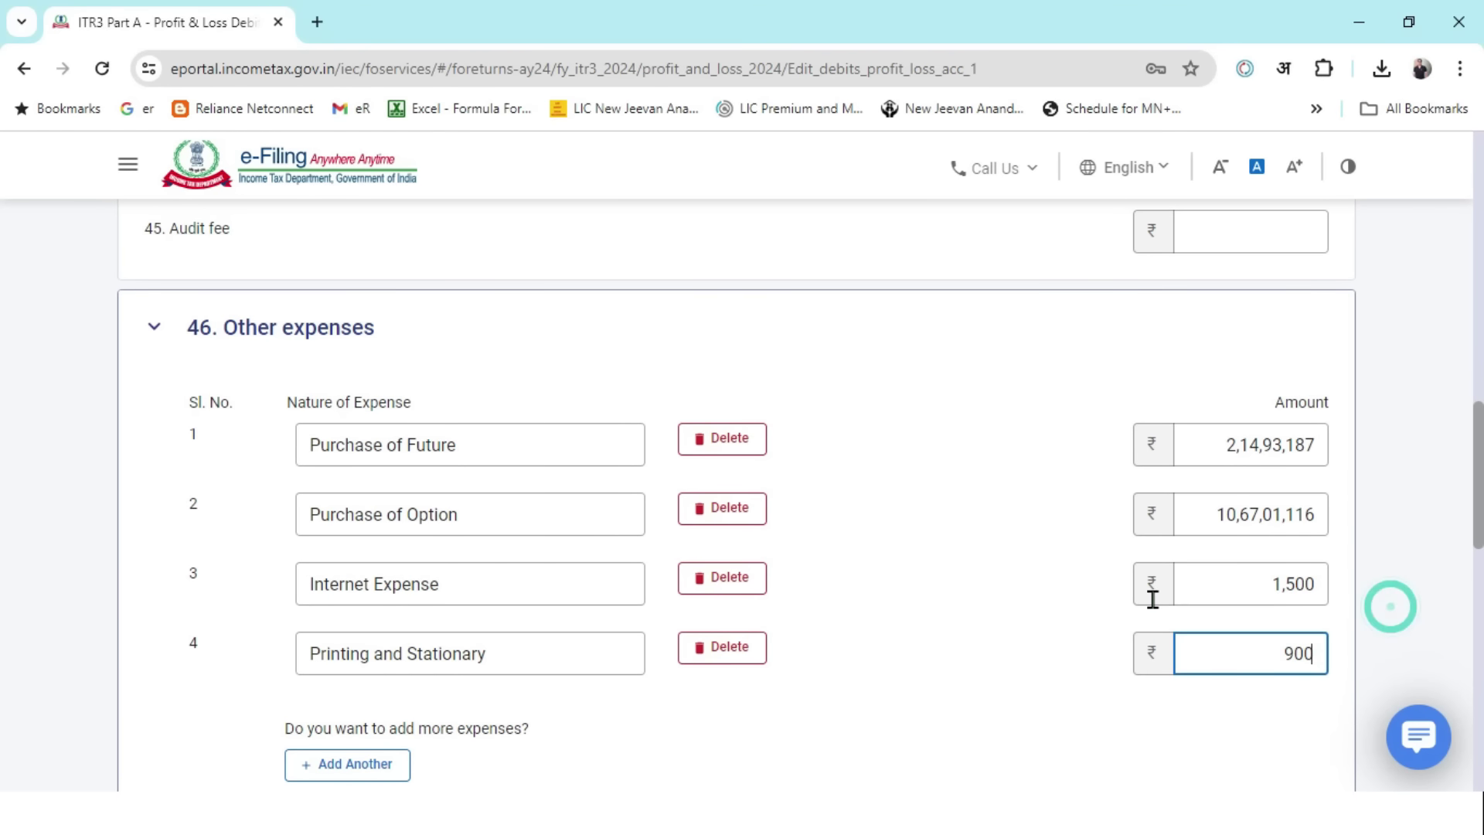
# - Mark the Internet amount in C11 and the Printing & Stationary amount in C13 of the P&L sheet dark red
pyautogui.hotkey('alt', 'Tab')
pyautogui.moveTo(533, 502); pyautogui.dragTo(545, 532)
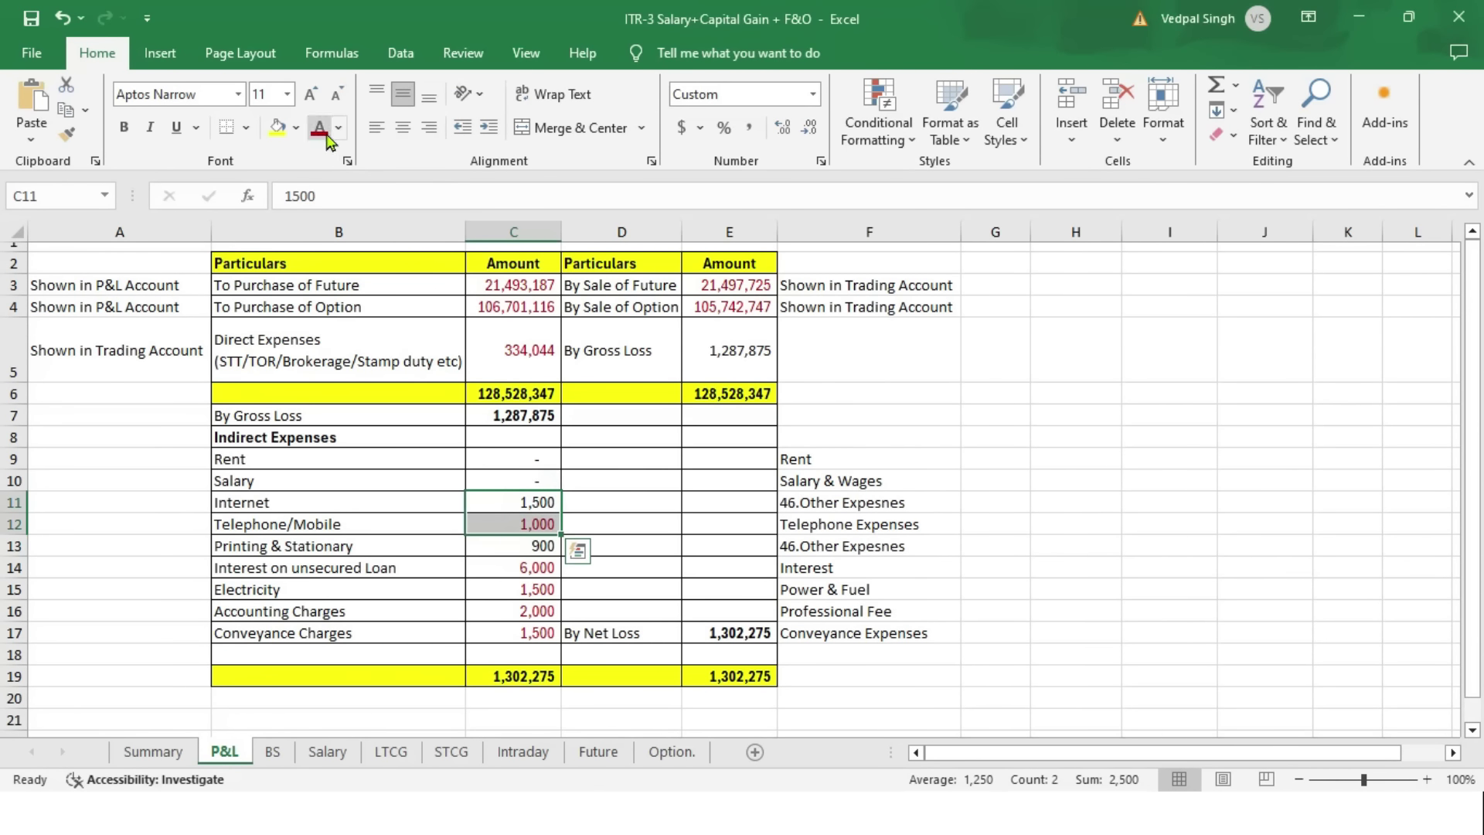
pyautogui.click(558, 546)
pyautogui.click(319, 128)
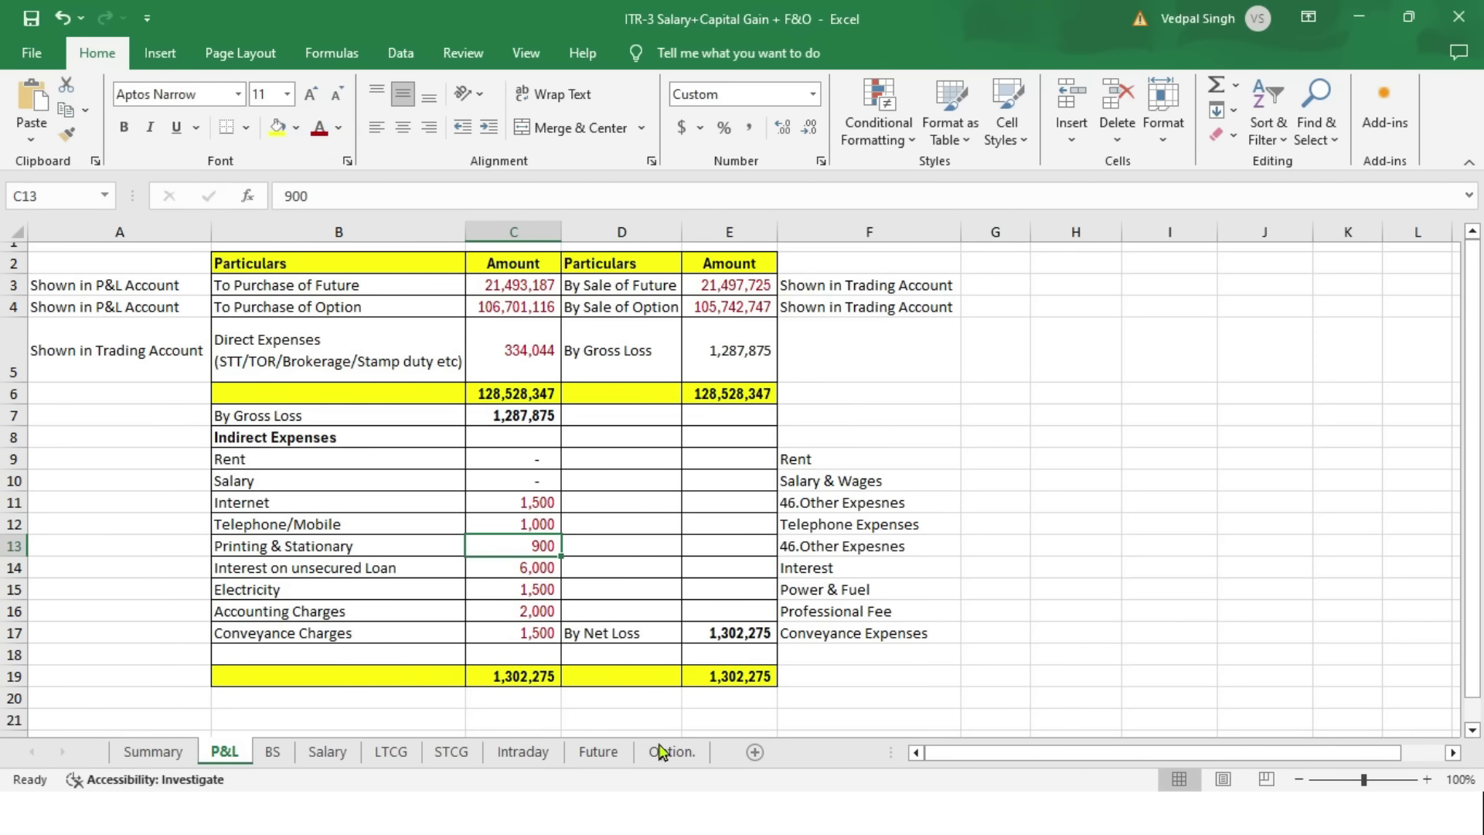
# - Review the sales, purchase, direct and indirect expense amounts in the P&L sheet against the total in E19
pyautogui.click(746, 671)
pyautogui.moveTo(728, 285); pyautogui.dragTo(728, 352)
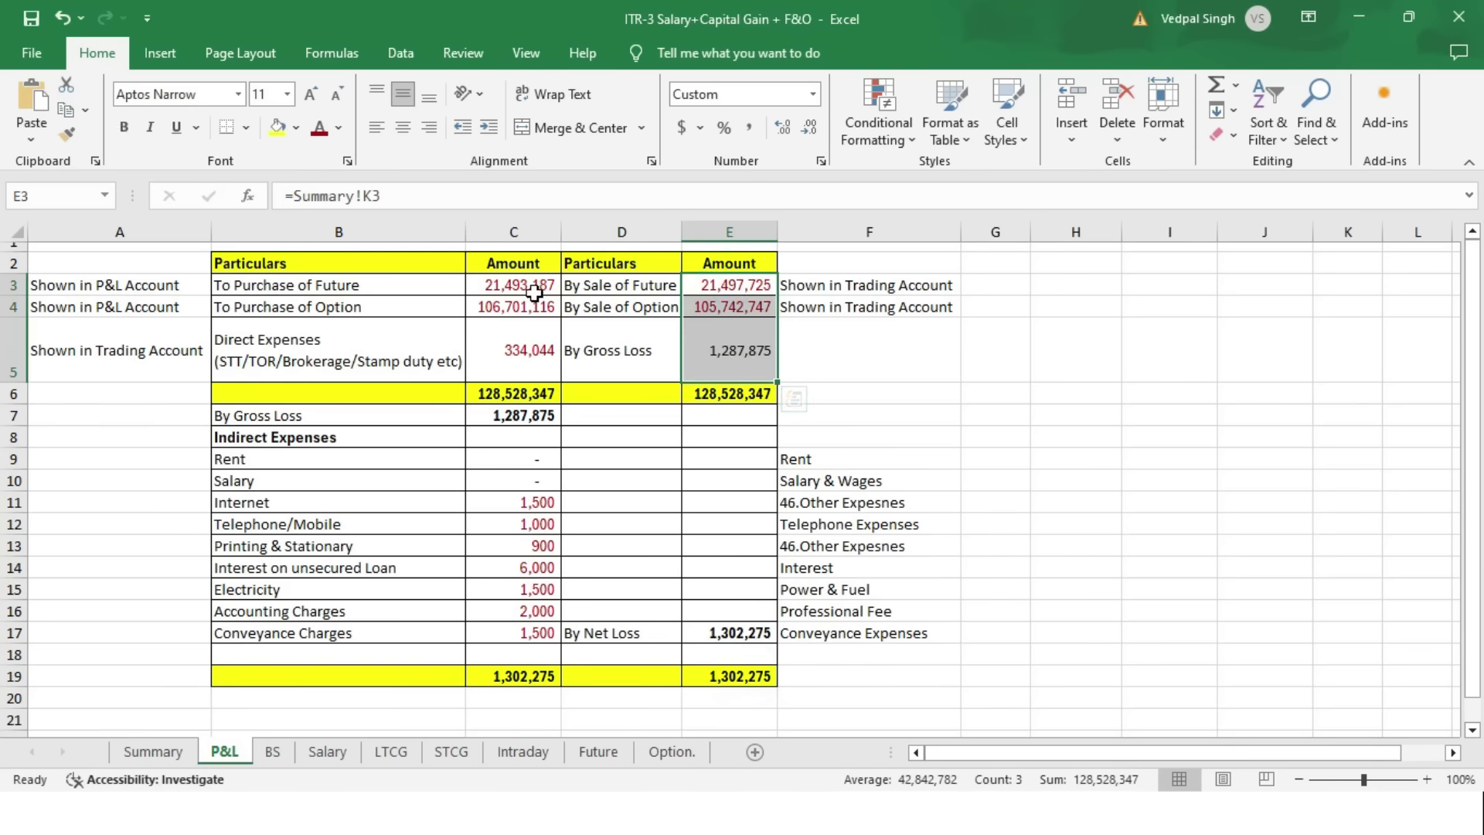
pyautogui.moveTo(533, 287); pyautogui.dragTo(534, 356)
pyautogui.click(526, 350)
pyautogui.moveTo(533, 502); pyautogui.dragTo(533, 632)
pyautogui.click(751, 678)
# - Return to the ITR-3 form and save the item 46 Other expenses entries
pyautogui.hotkey('alt', 'Tab')
pyautogui.click(1236, 576)
pyautogui.scroll(-3, 1248, 533)
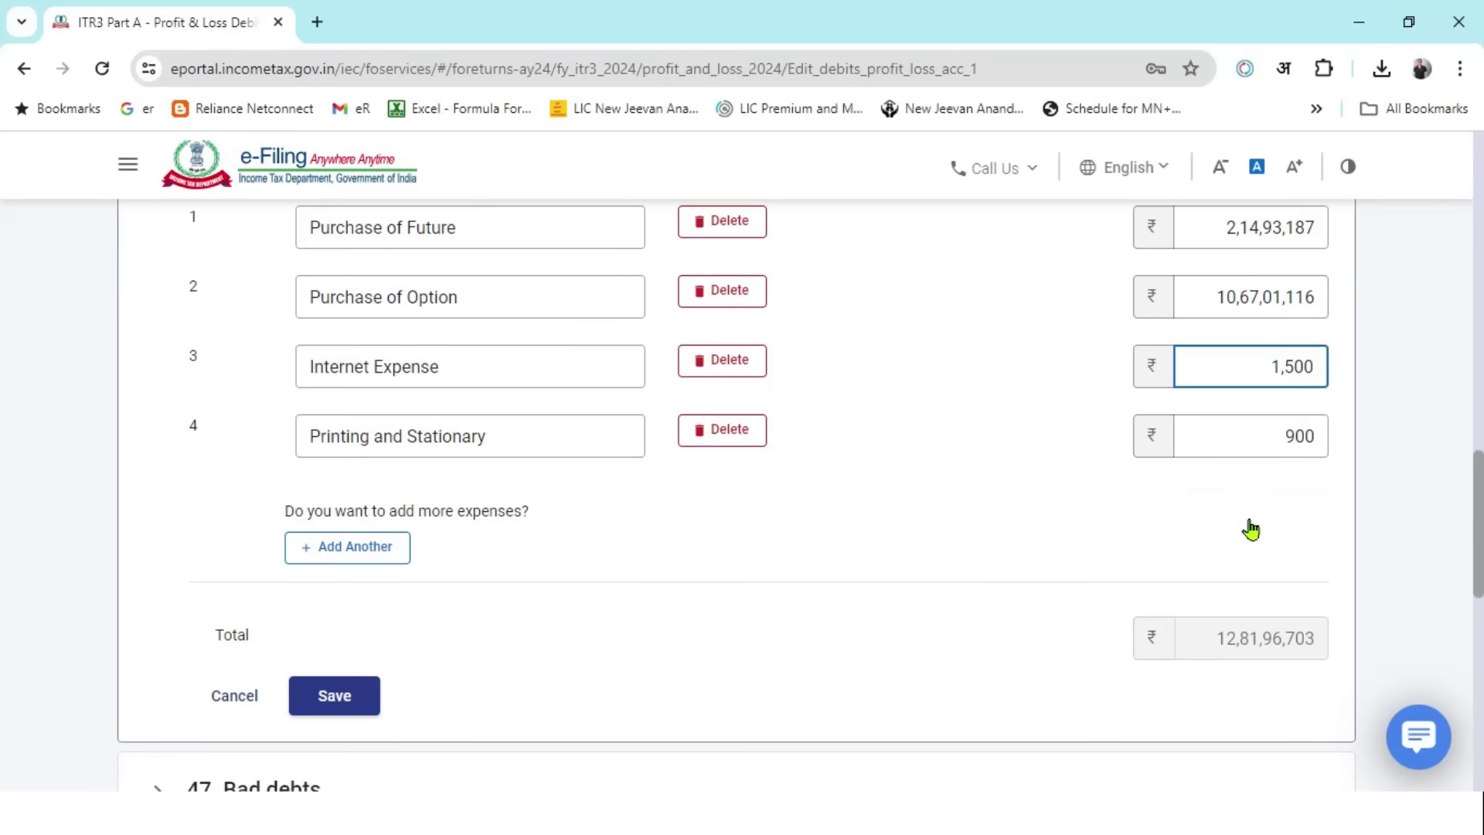
pyautogui.click(373, 696)
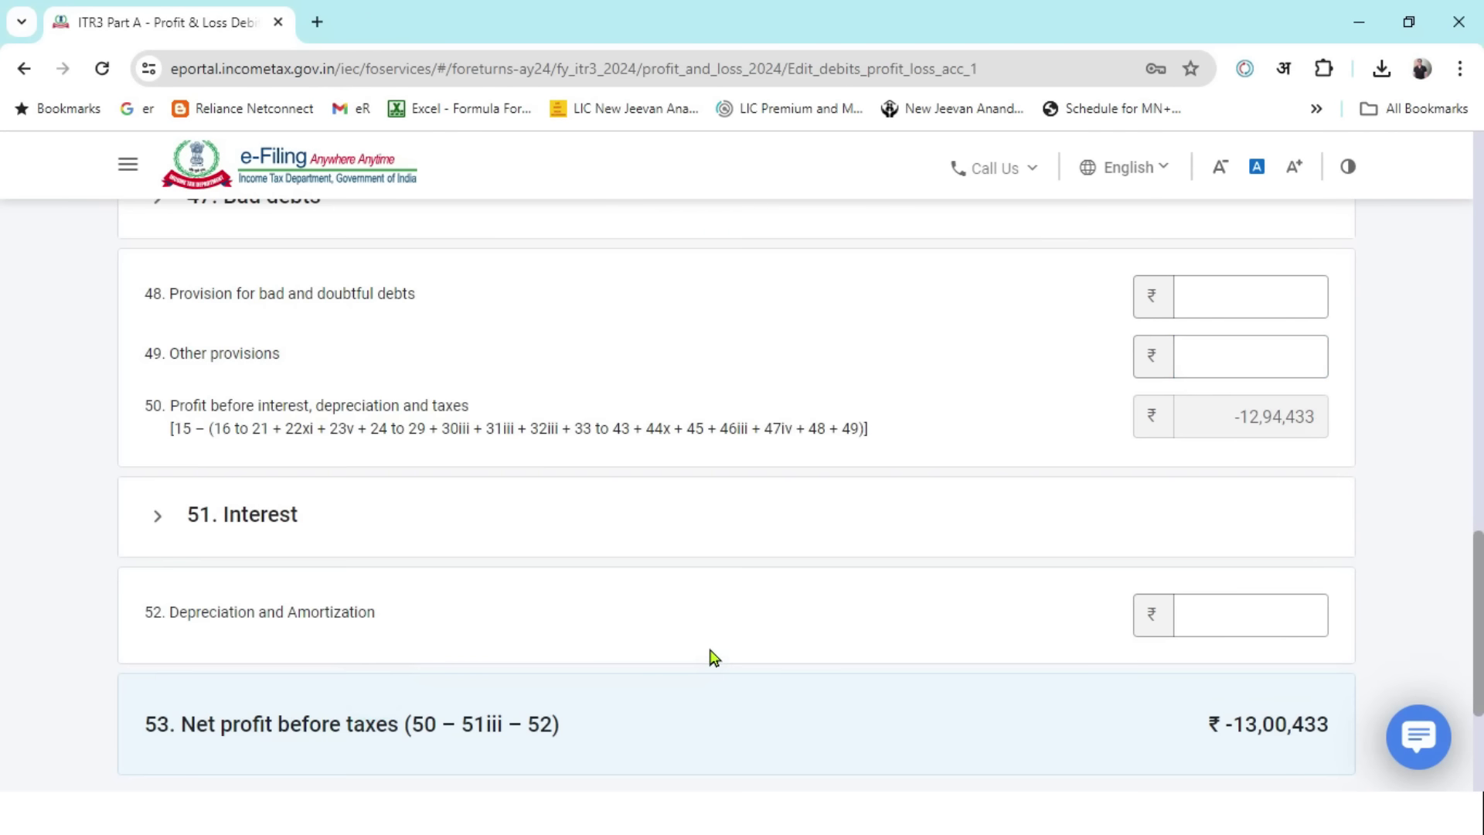
# - Compare item 53 Net profit before taxes with the Net Profit/Loss total in H8 of the Summary sheet and the amounts behind it
pyautogui.scroll(-2, 752, 500)
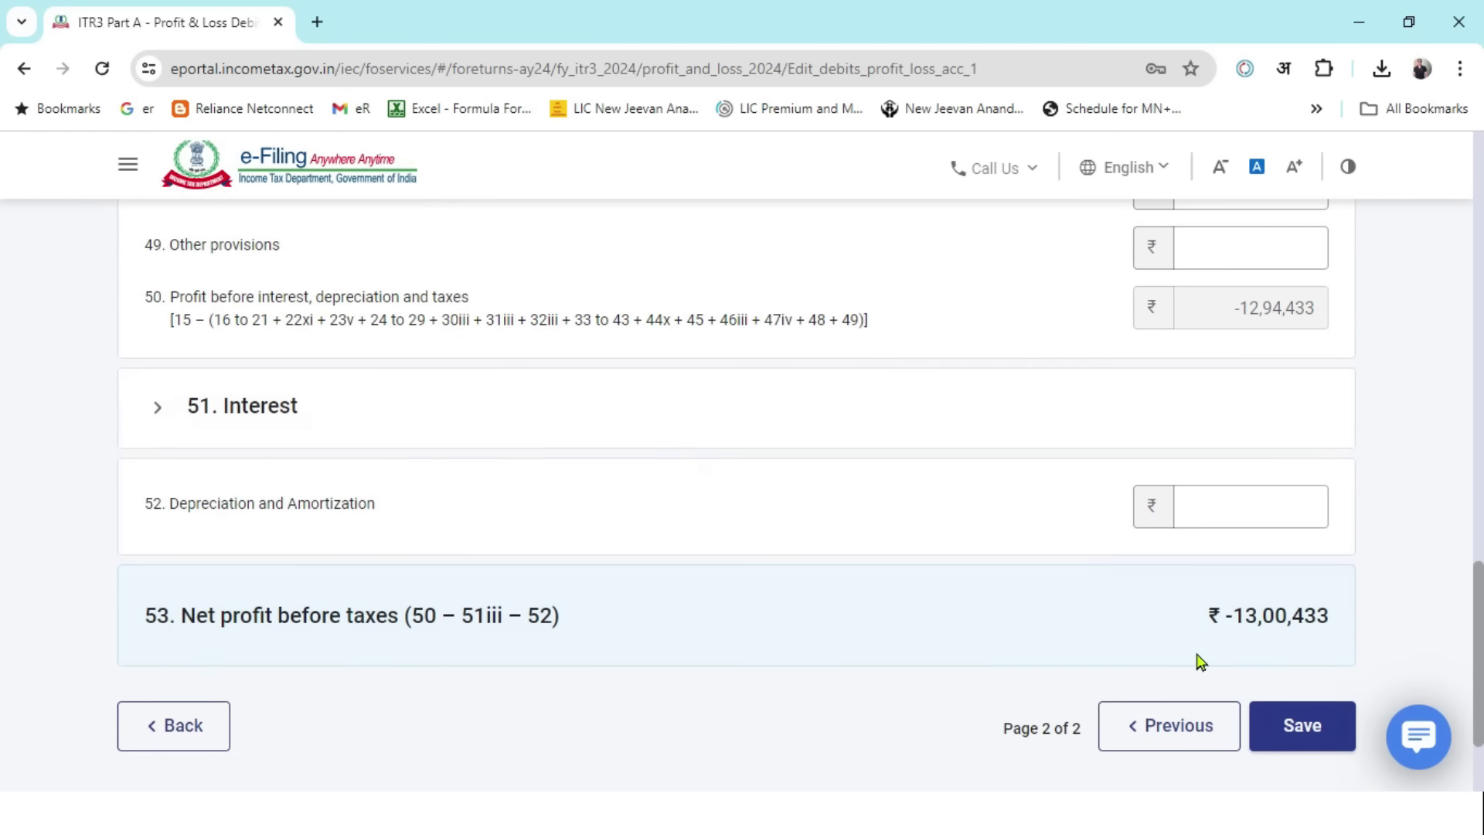
pyautogui.moveTo(1243, 632); pyautogui.dragTo(1316, 640)
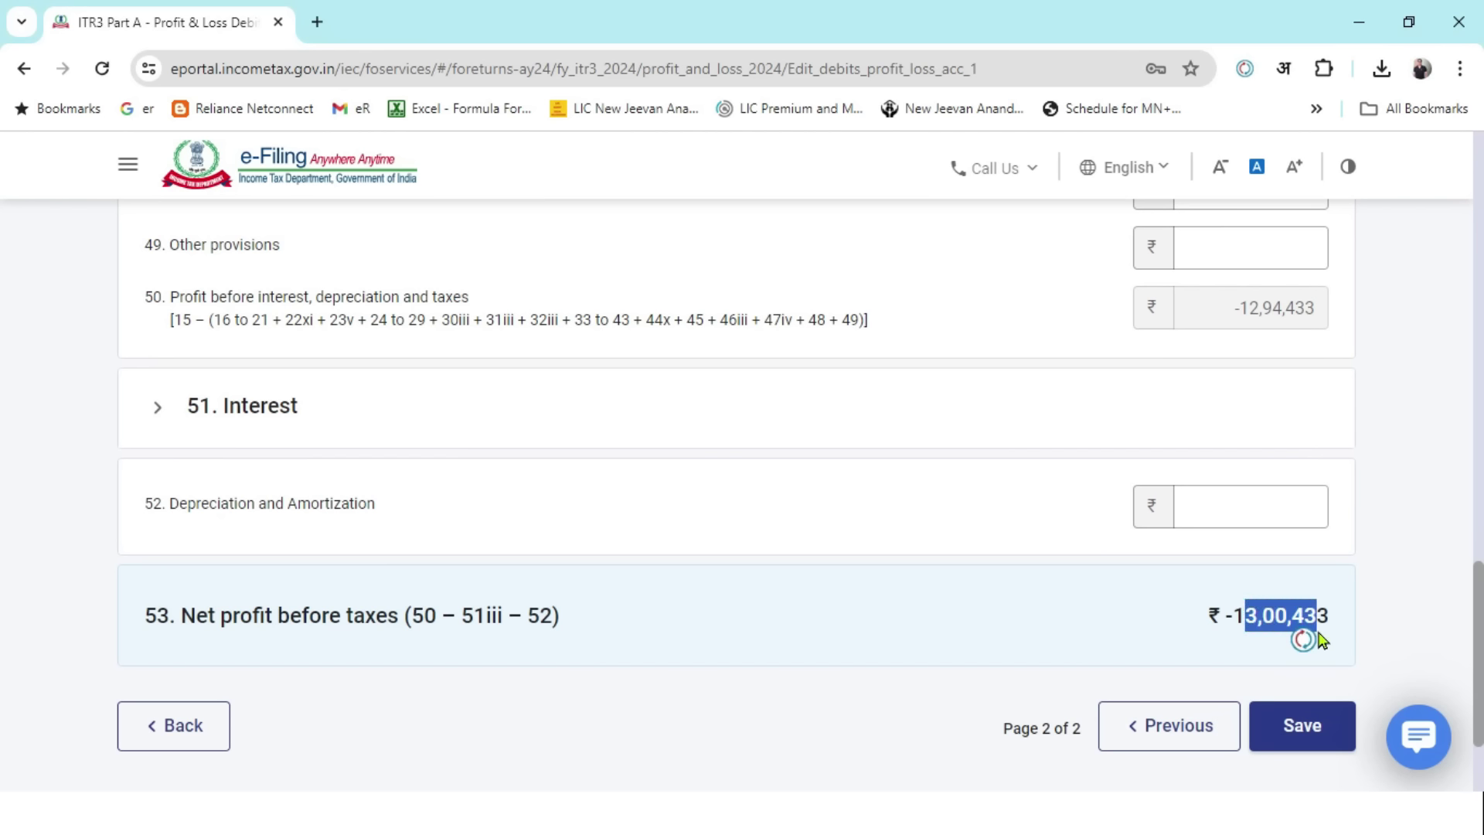
pyautogui.hotkey('alt', 'Tab')
pyautogui.click(190, 751)
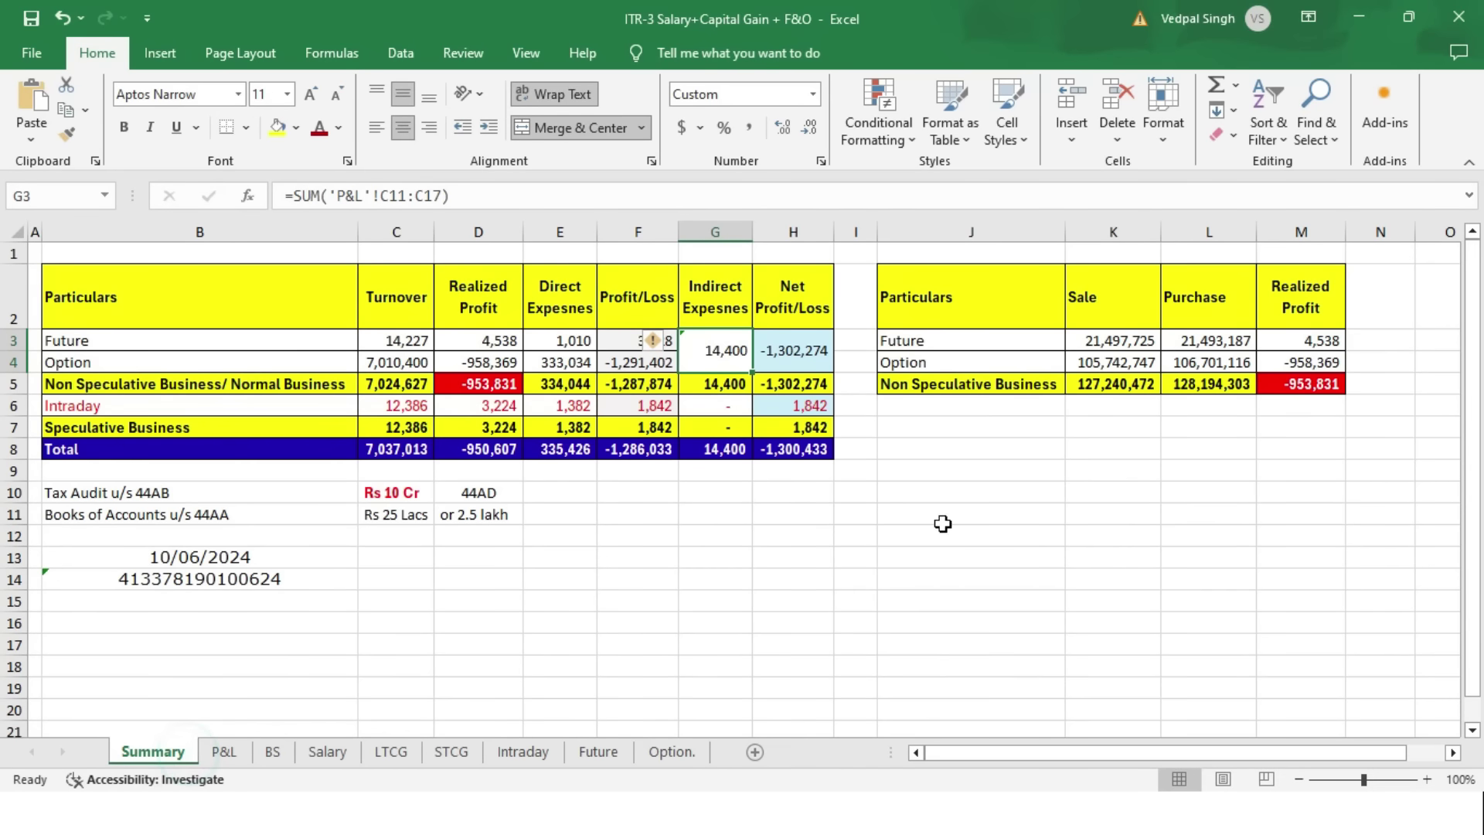
pyautogui.click(825, 450)
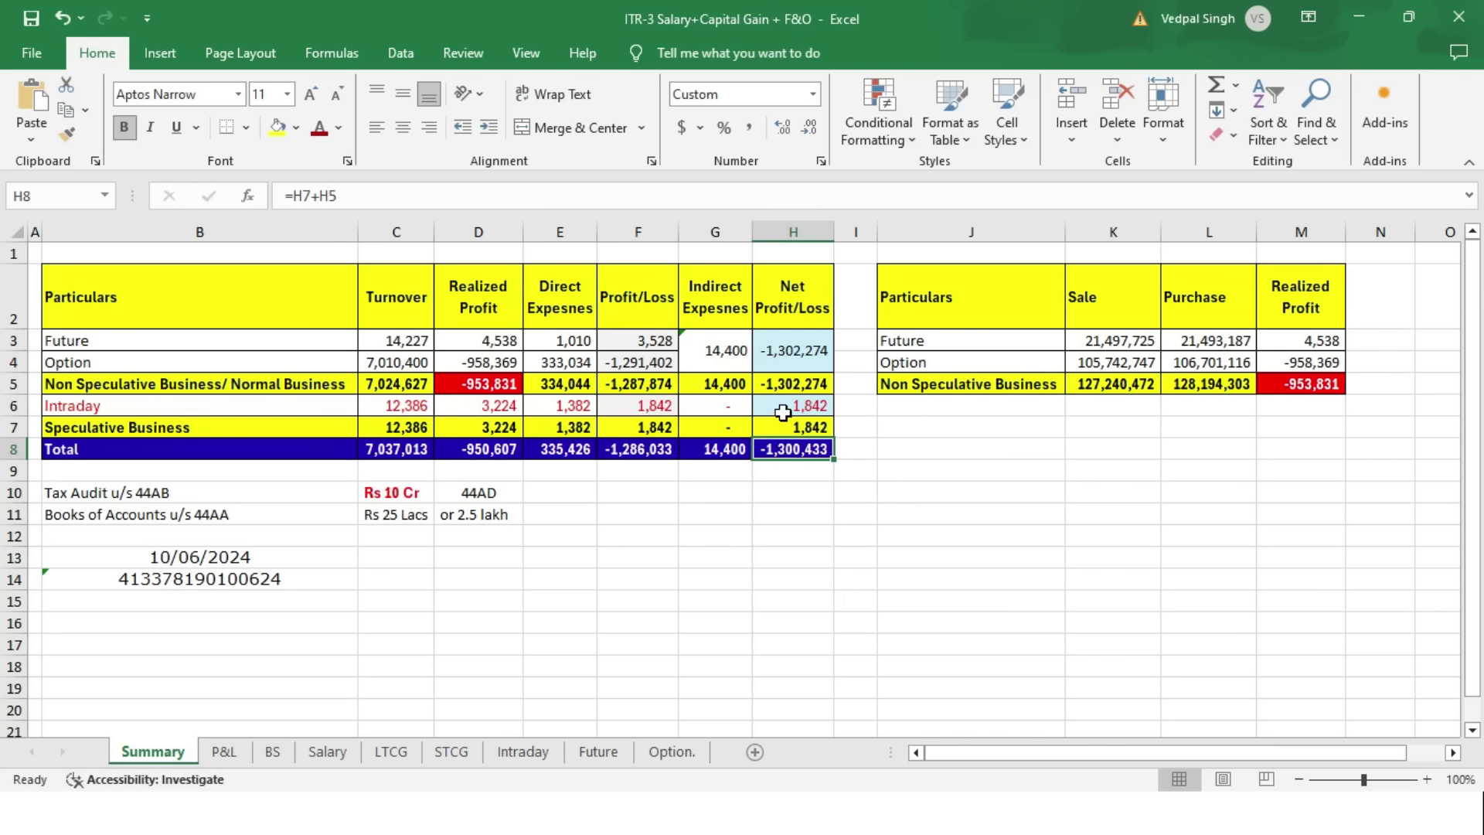
pyautogui.click(798, 381)
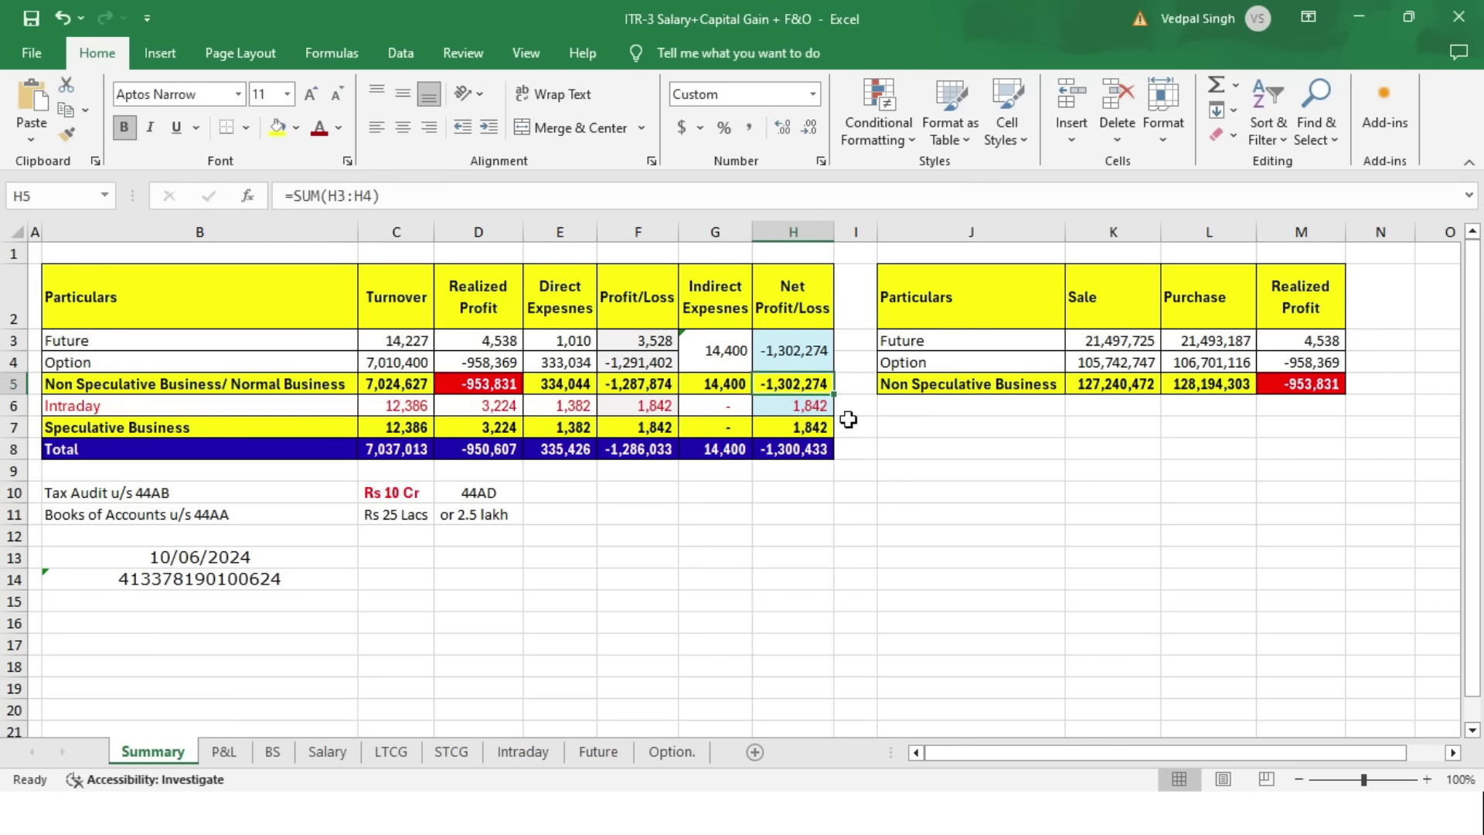
pyautogui.keyDown('ctrl'); pyautogui.click(808, 405); pyautogui.keyUp('ctrl')
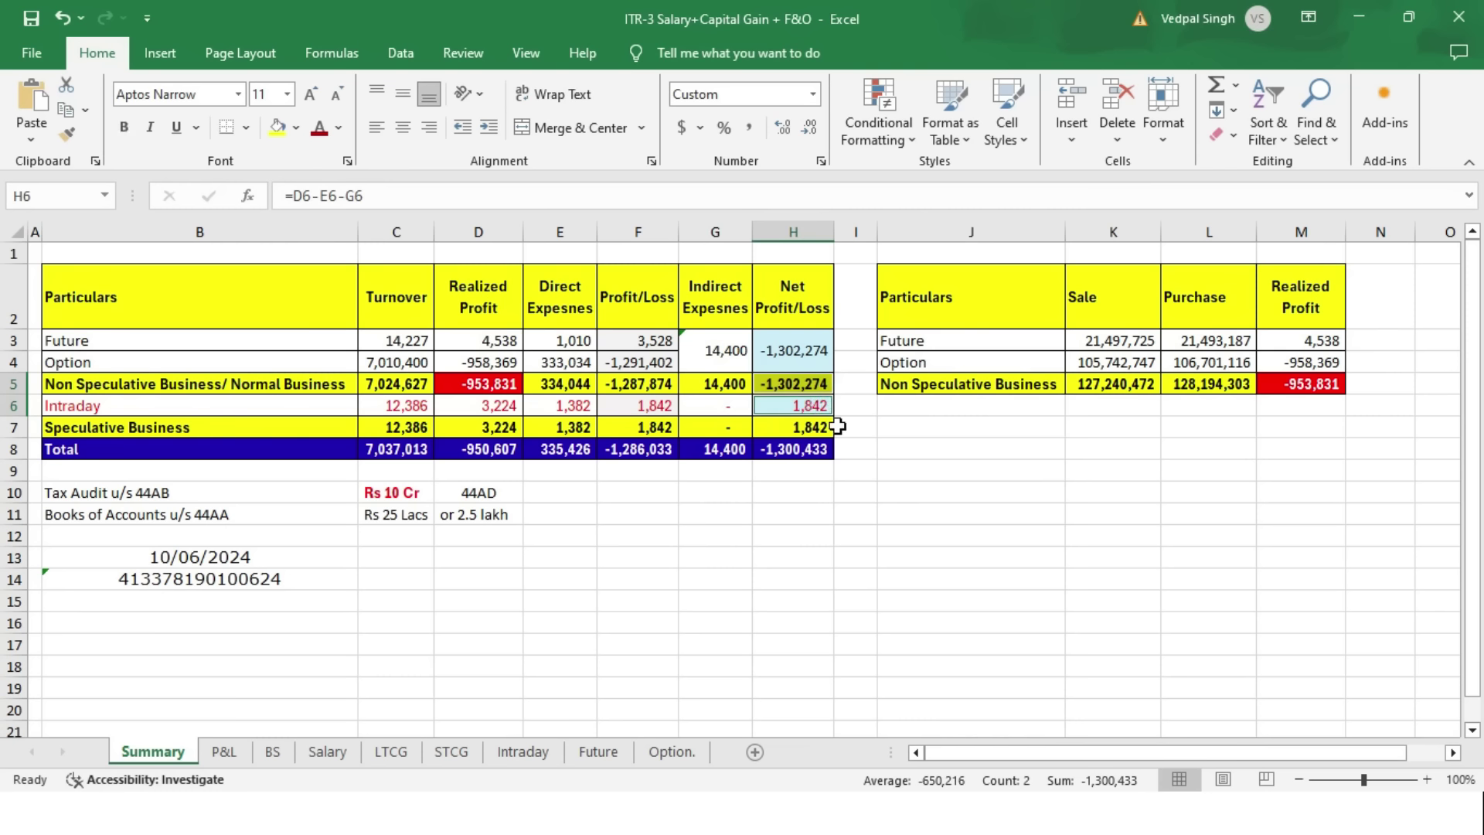
# - Fill the total Net Profit/Loss cell H8 in the Summary sheet with black
pyautogui.click(813, 451)
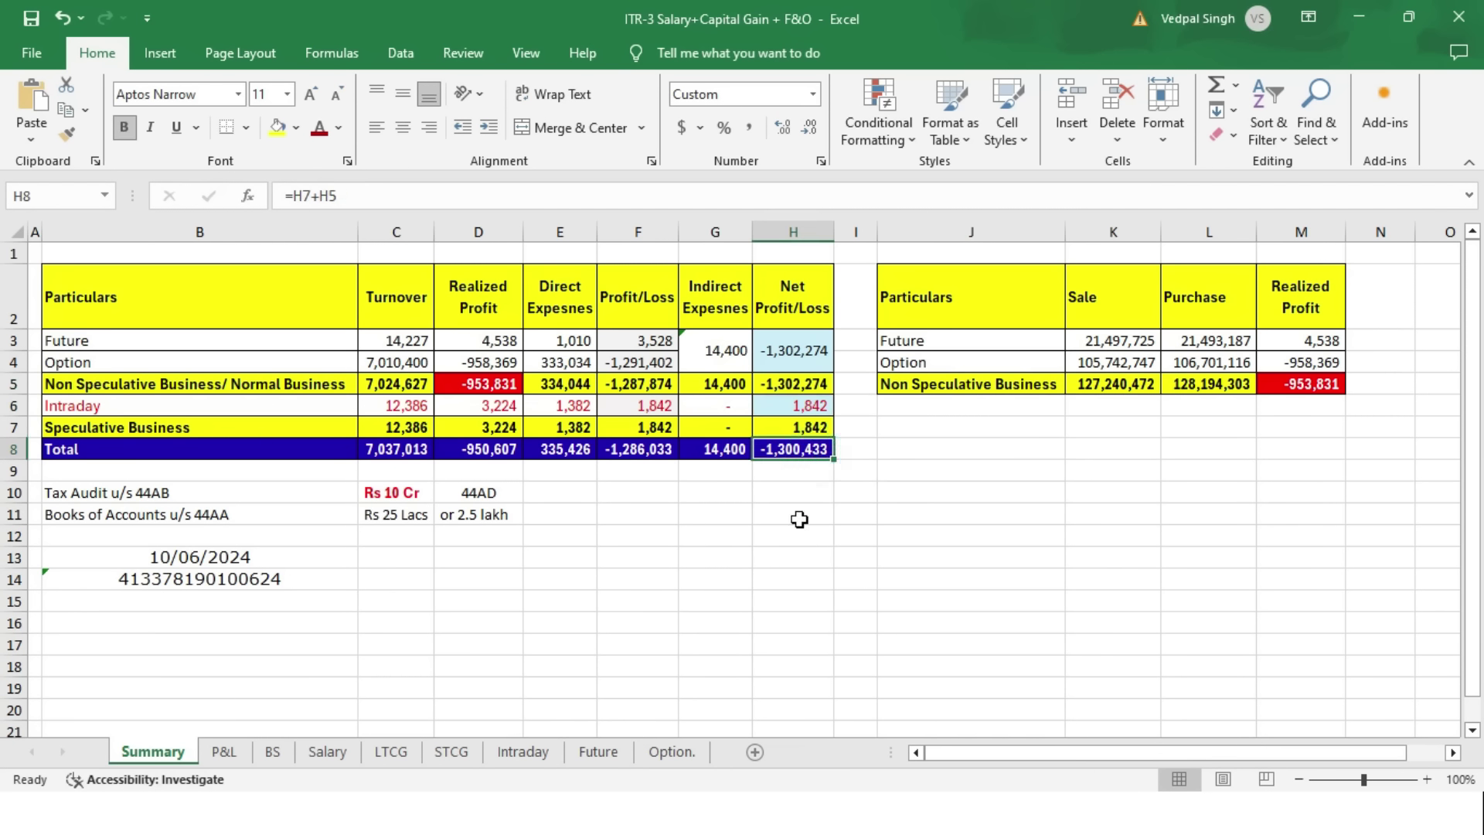
pyautogui.click(296, 129)
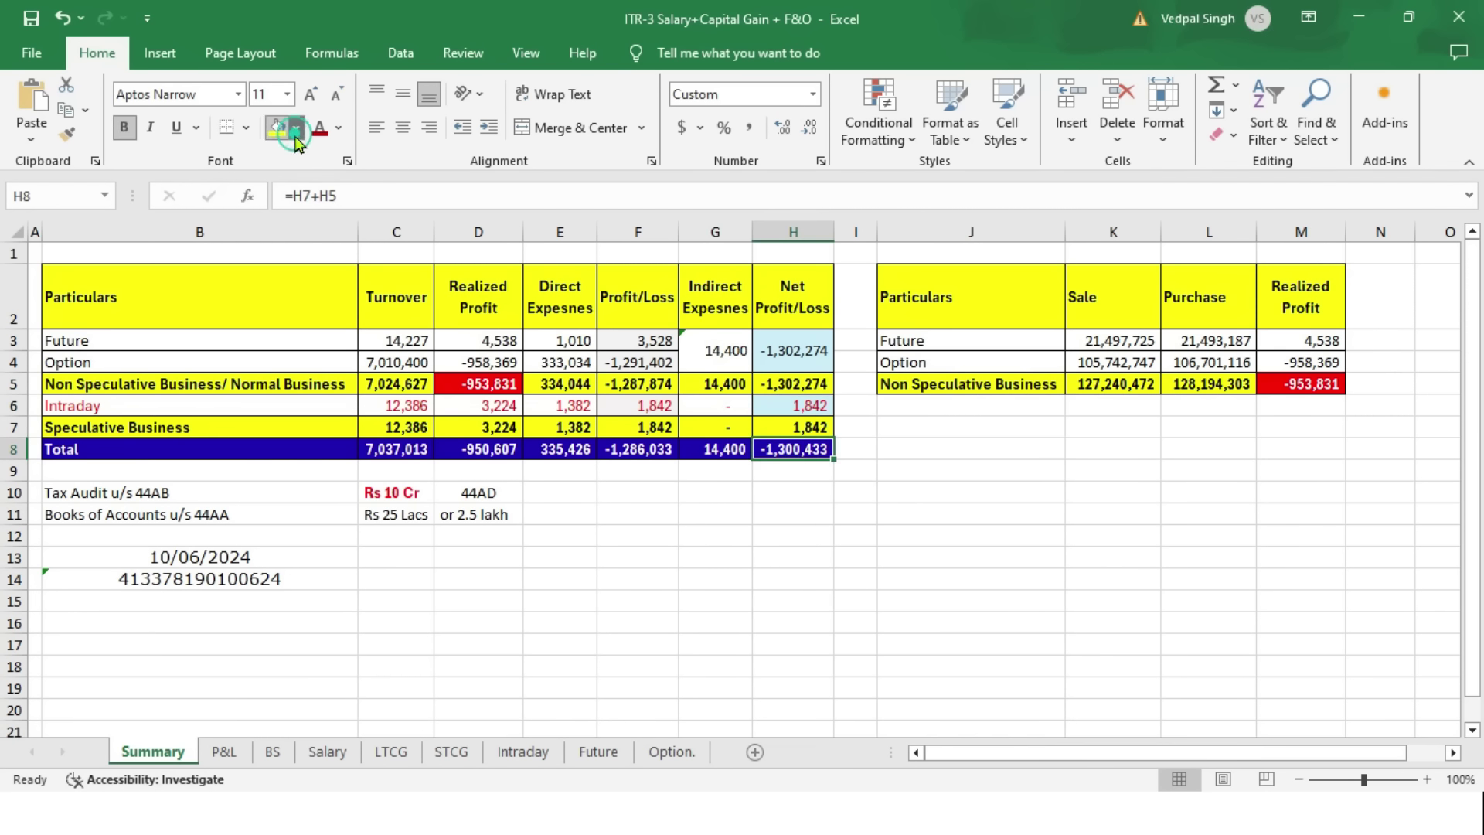
pyautogui.click(313, 528)
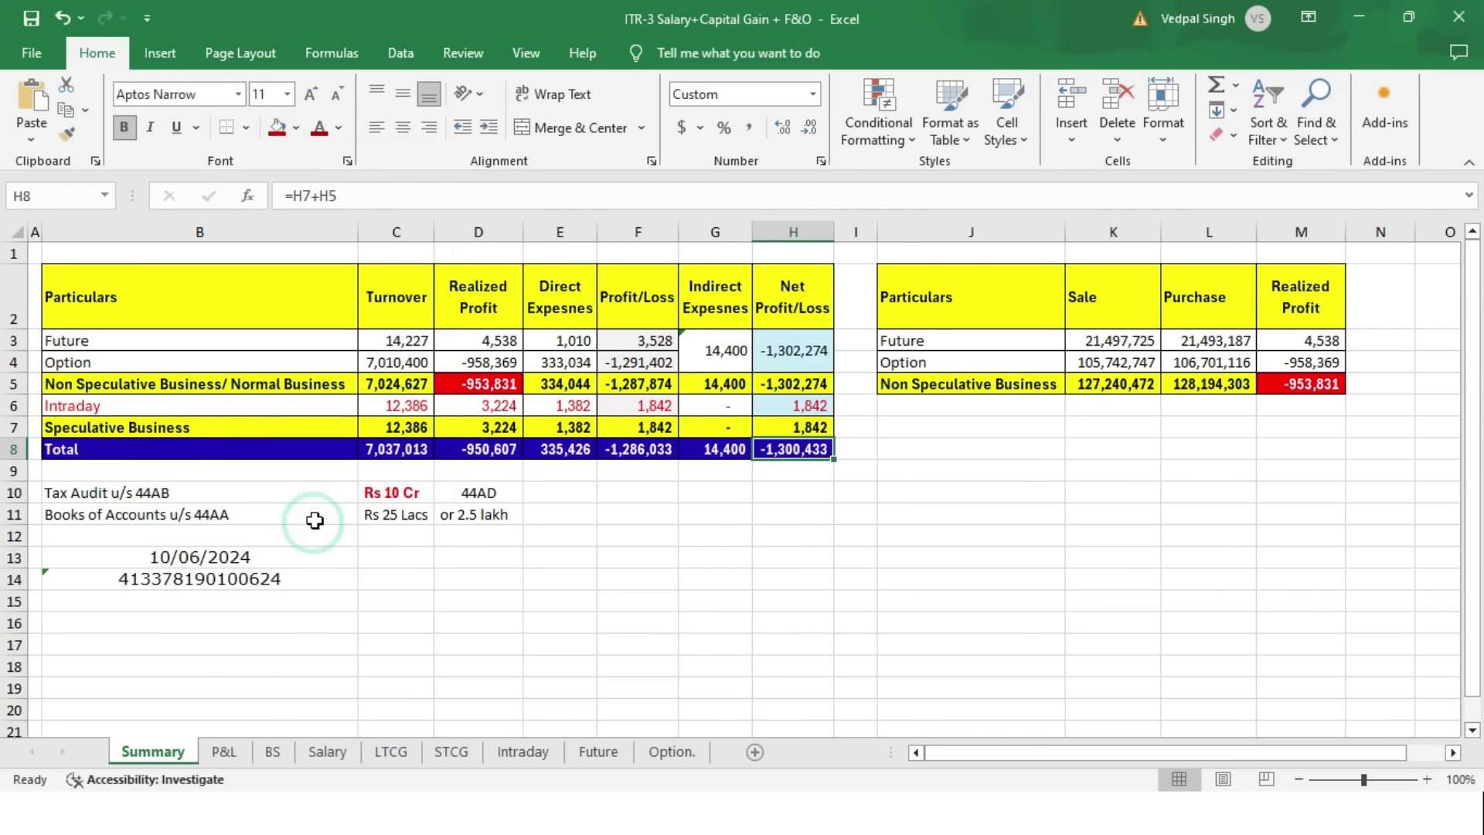
pyautogui.click(297, 132)
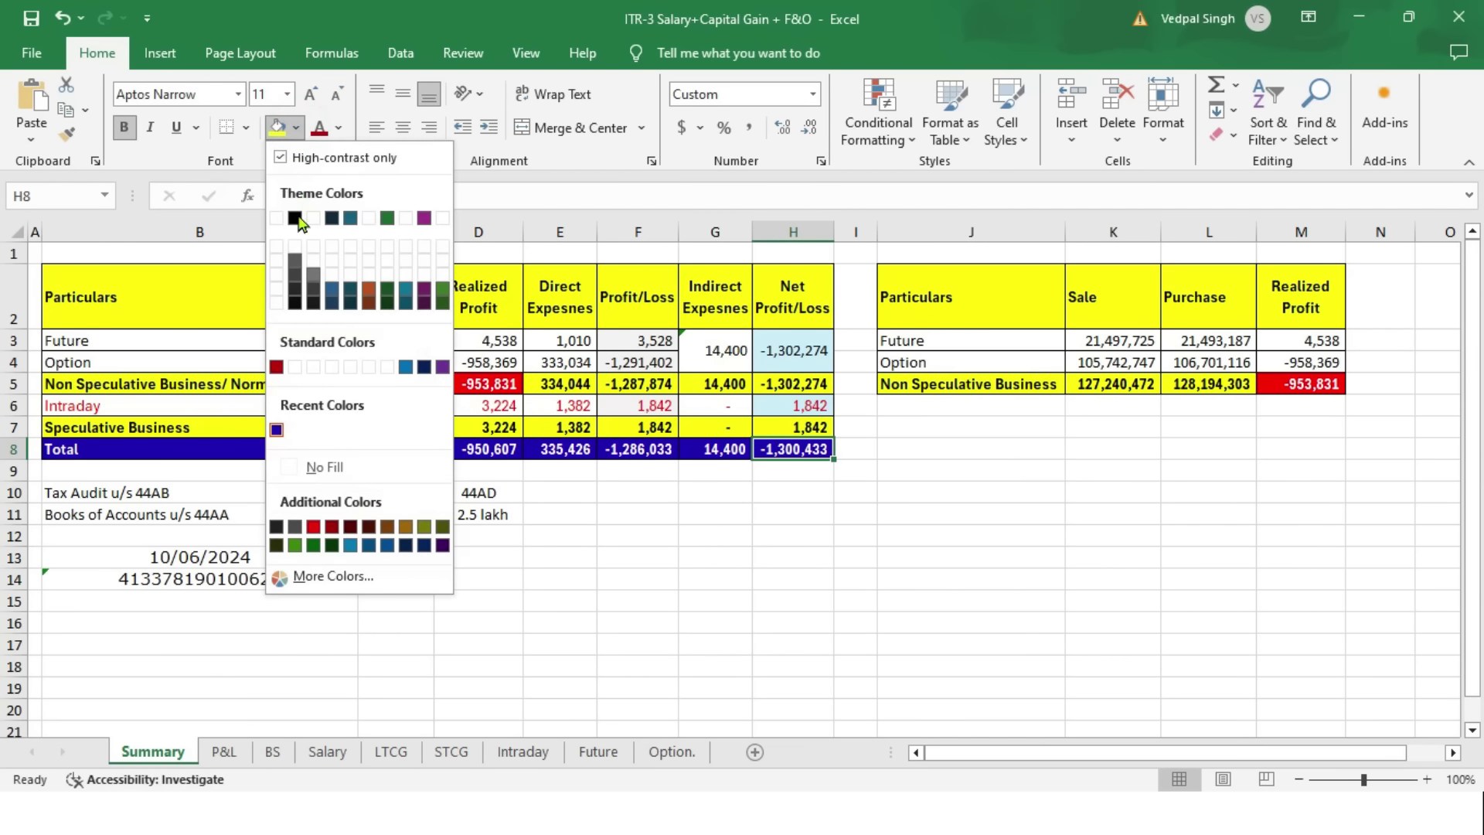
pyautogui.click(298, 222)
pyautogui.hotkey('ctrl', 'c')
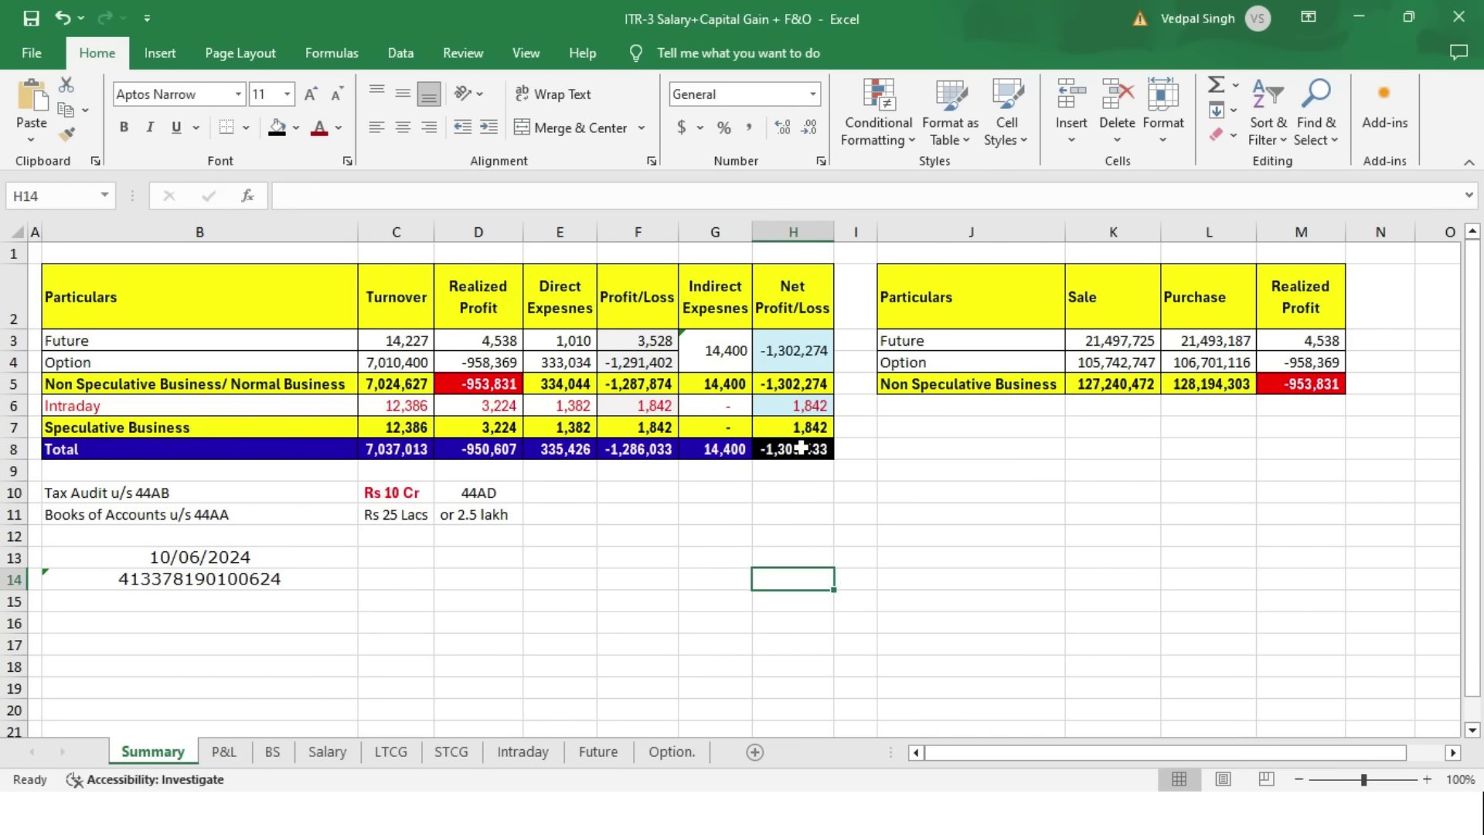
# - Return to the ITR-3 form and save the Debits to Profit and Loss Account details
pyautogui.hotkey('alt', 'Tab')
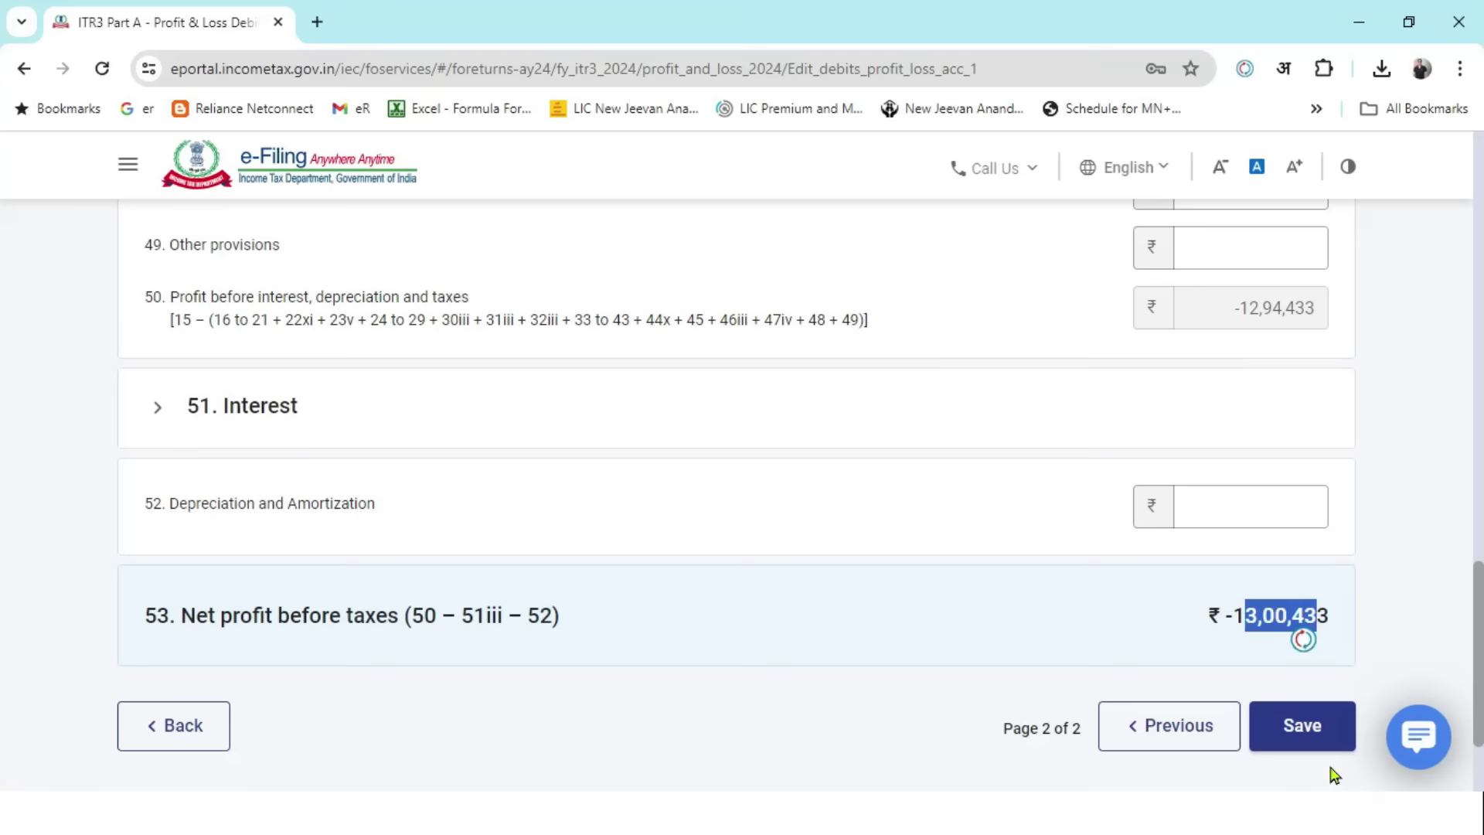
pyautogui.click(1424, 580)
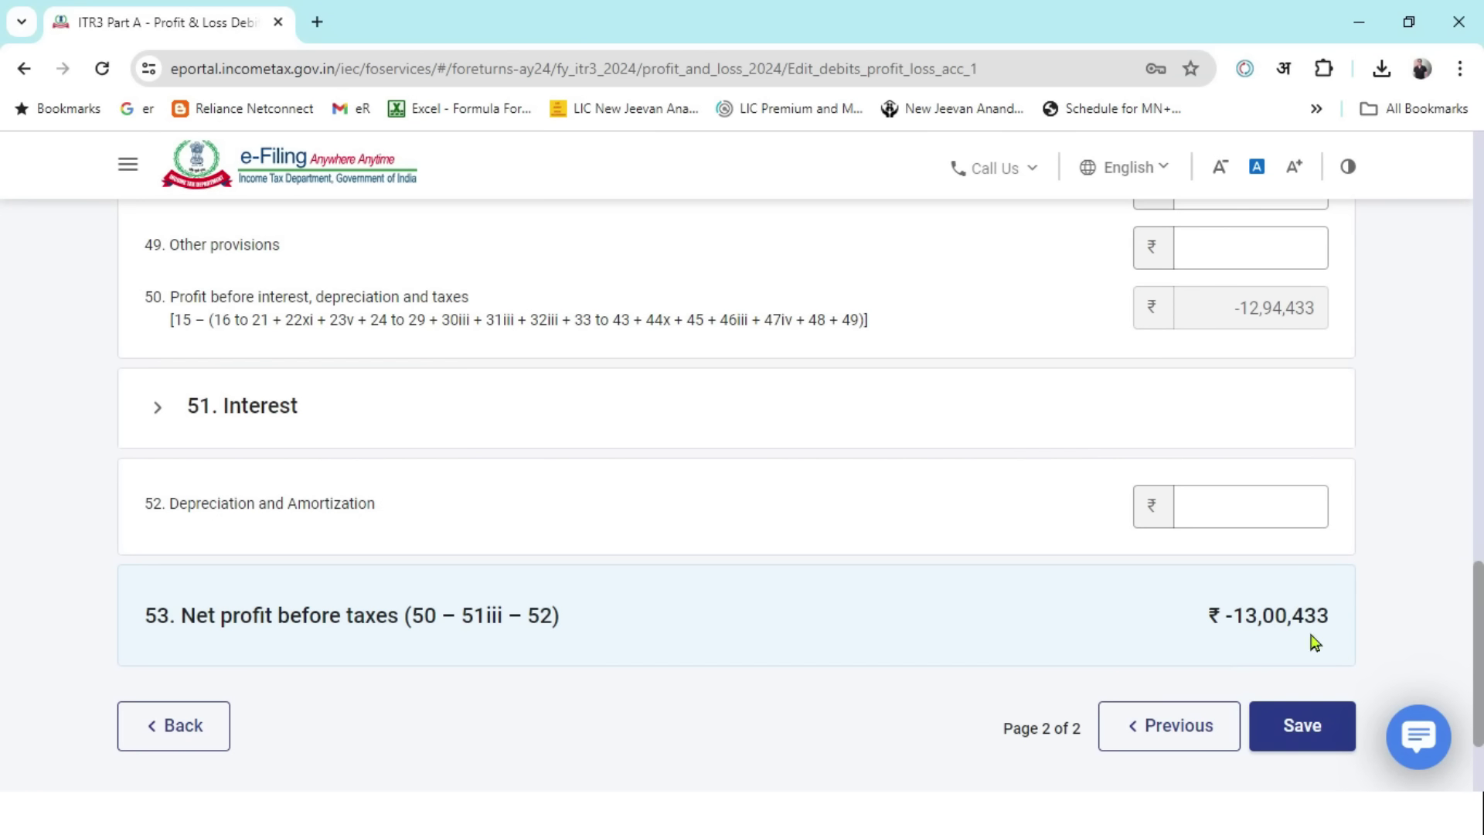
pyautogui.click(1292, 720)
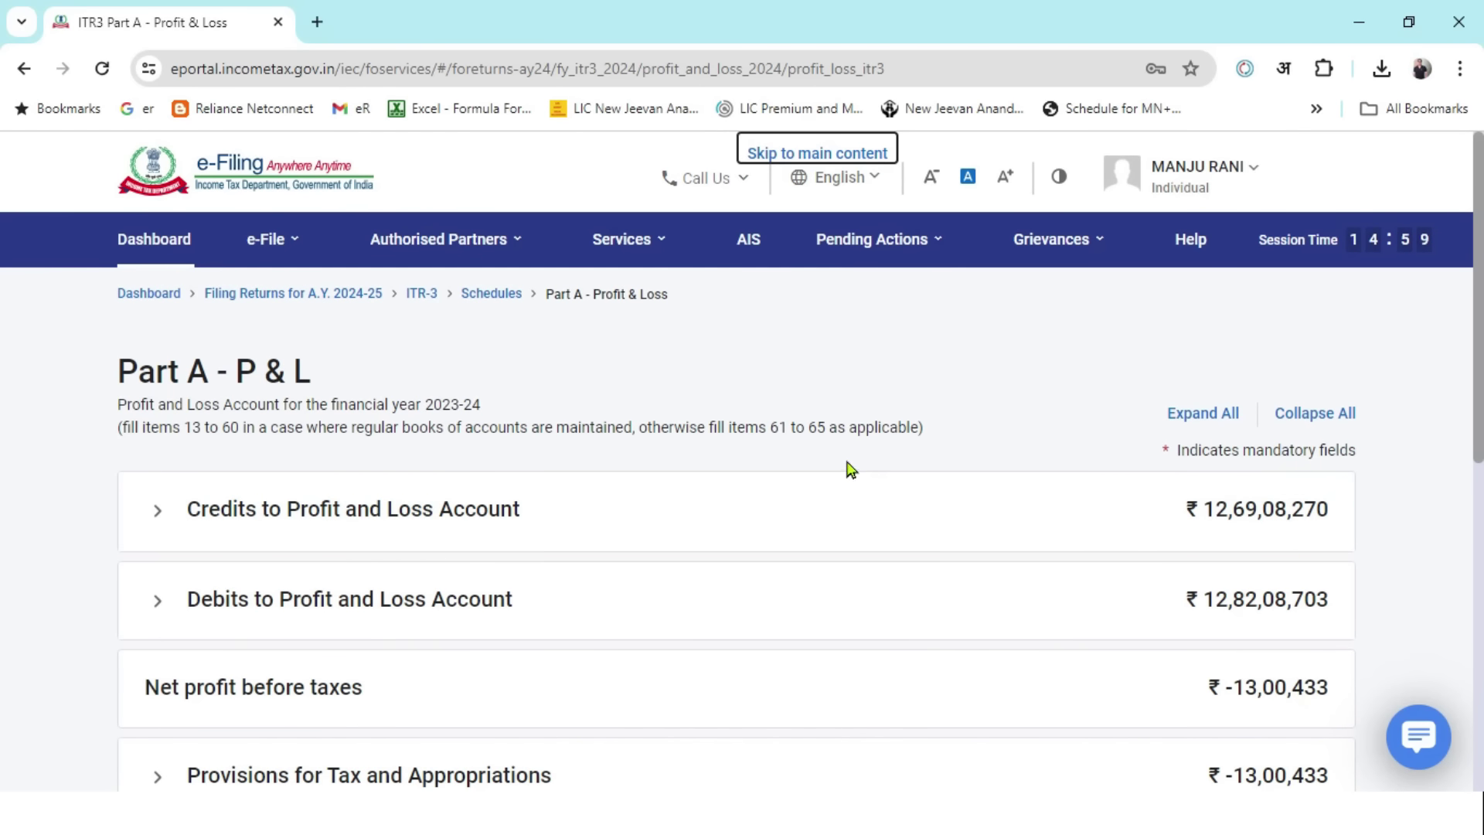
# - Start adding No Account Cases details in Part A - P & L and bring up the Gross Profit field for Business
pyautogui.scroll(-3, 858, 444)
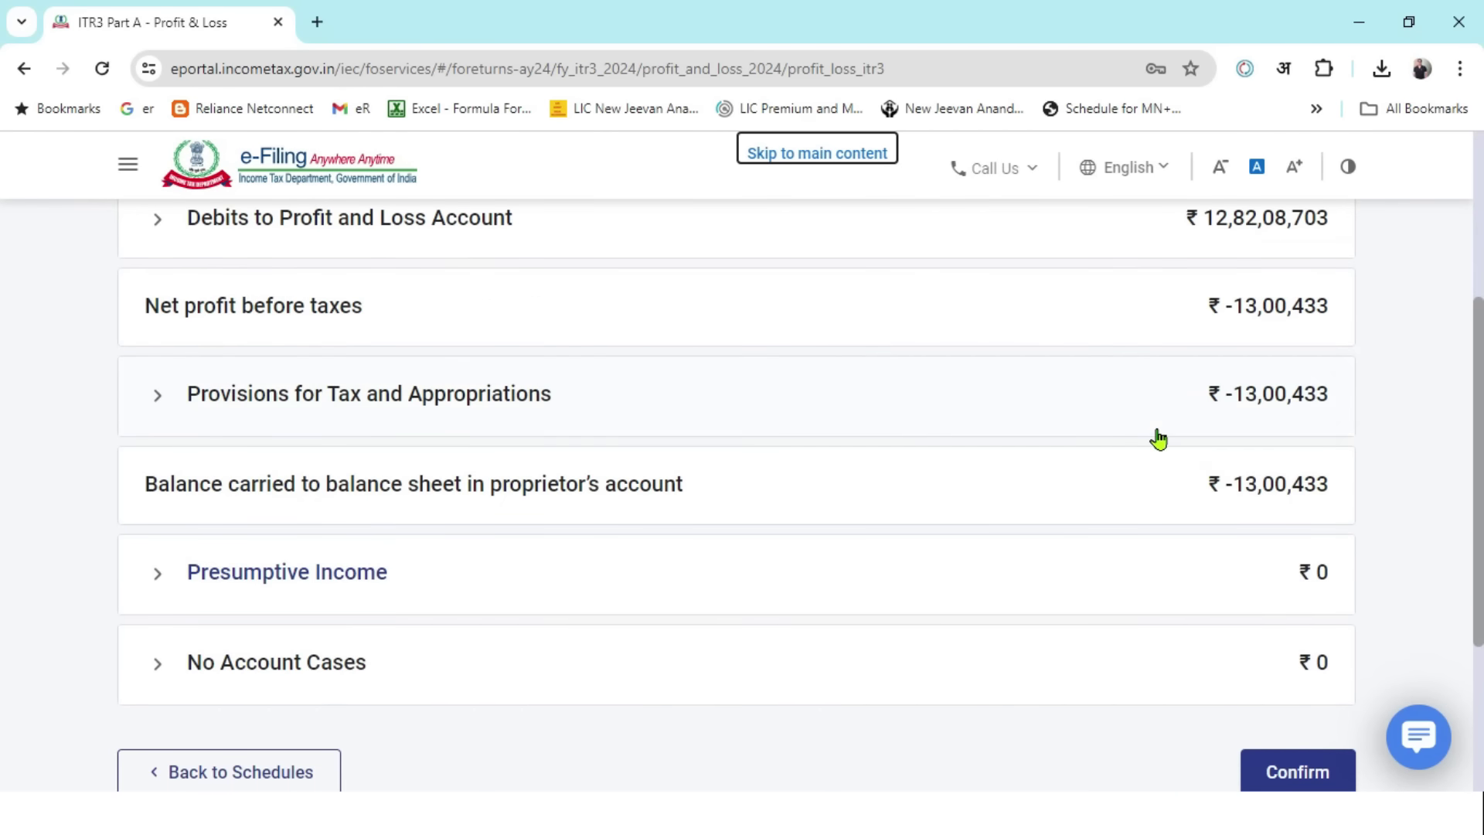
pyautogui.scroll(-2, 1155, 437)
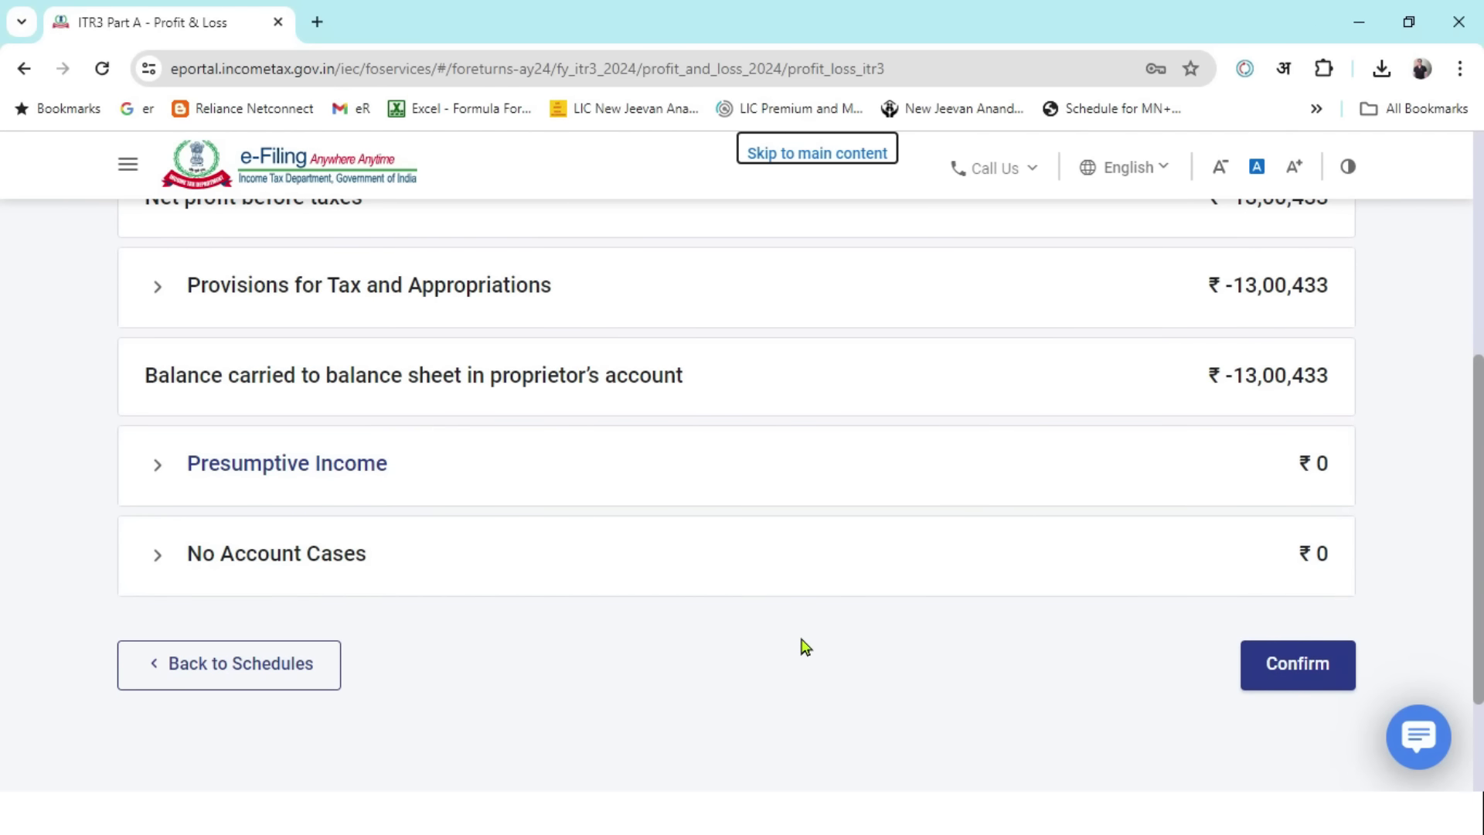
pyautogui.click(153, 557)
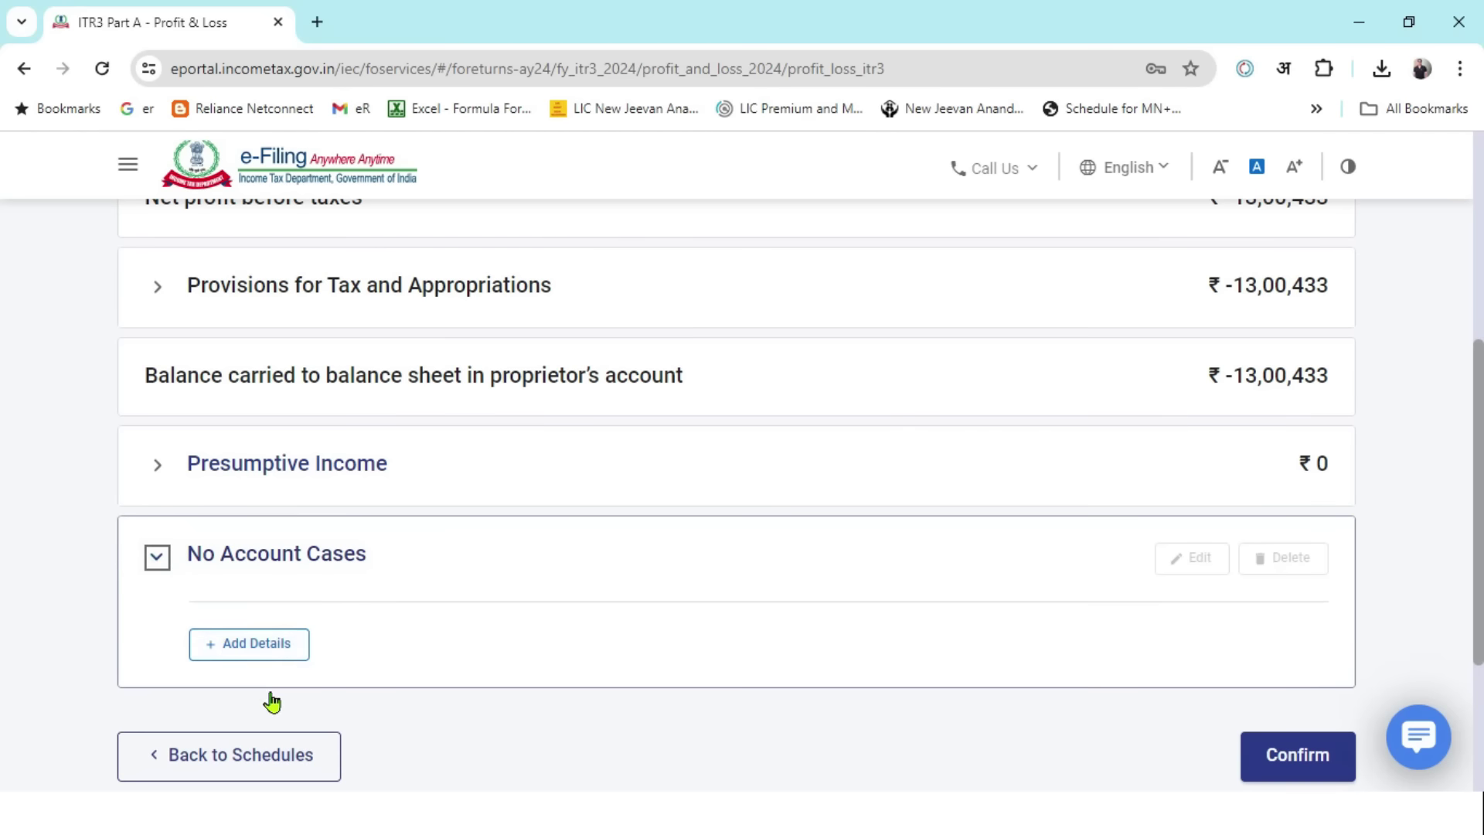
pyautogui.click(290, 653)
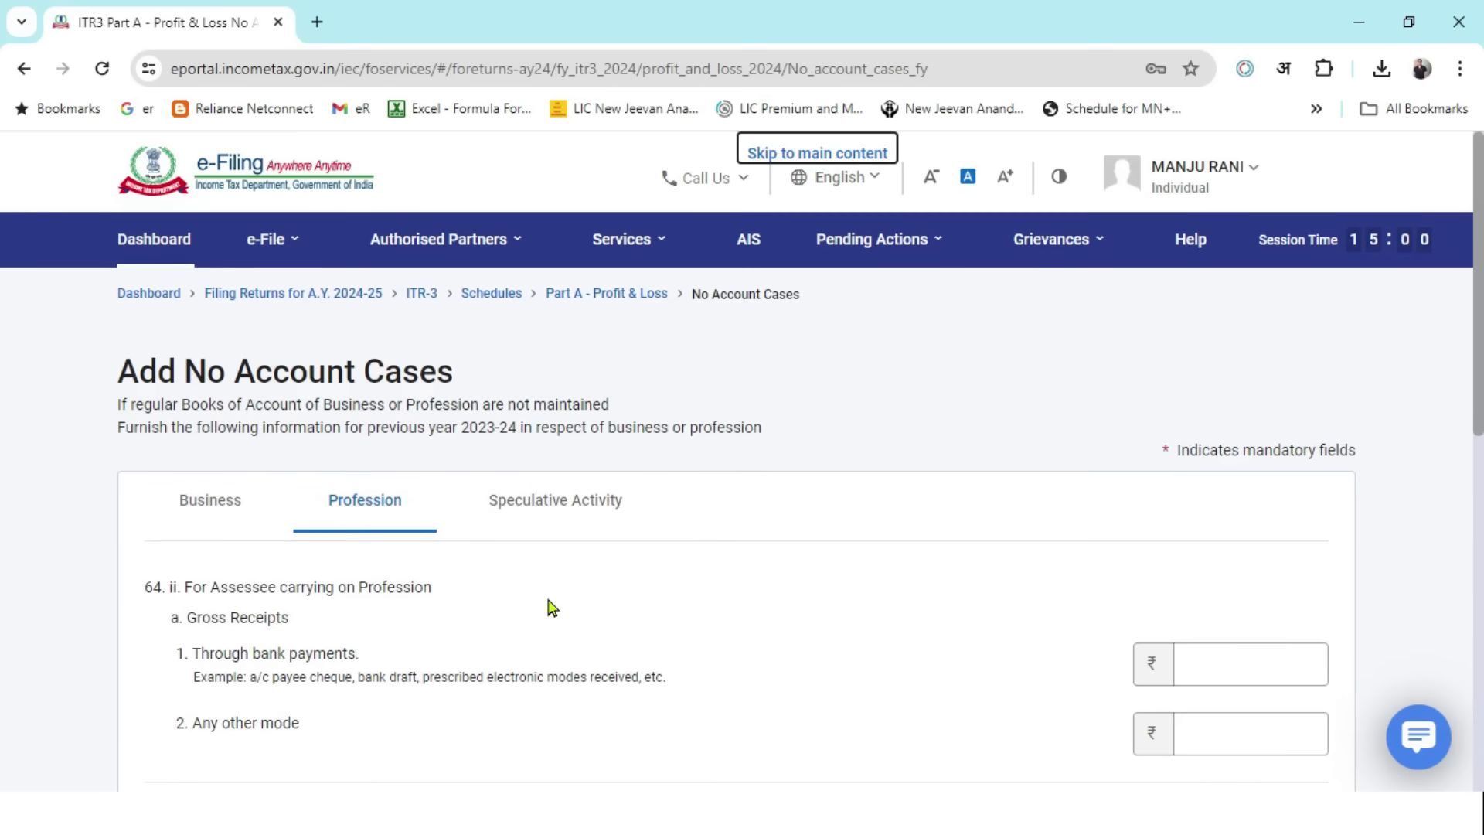
pyautogui.click(202, 508)
pyautogui.scroll(-4, 1311, 410)
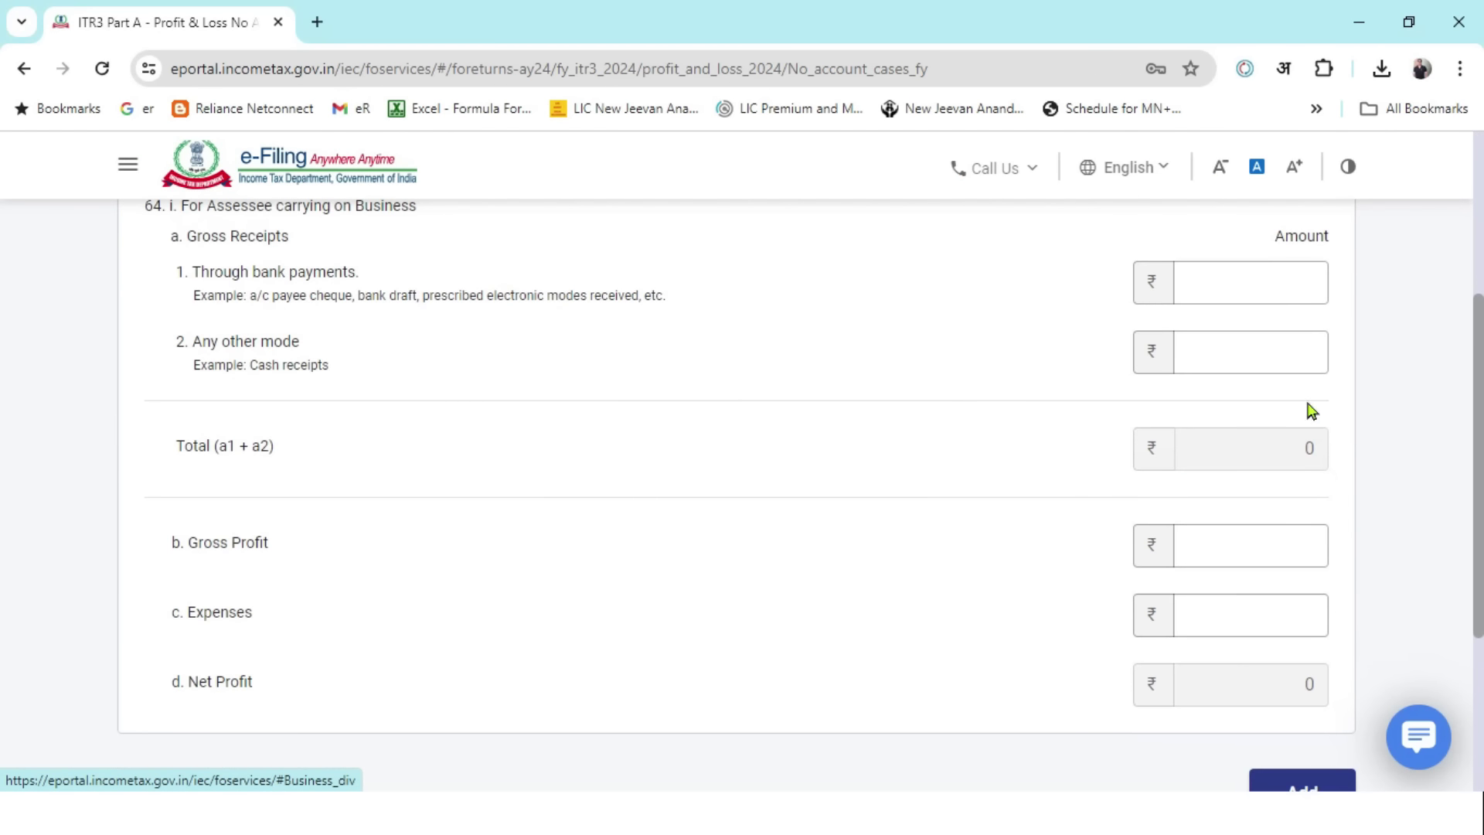
pyautogui.click(1261, 288)
pyautogui.click(1238, 542)
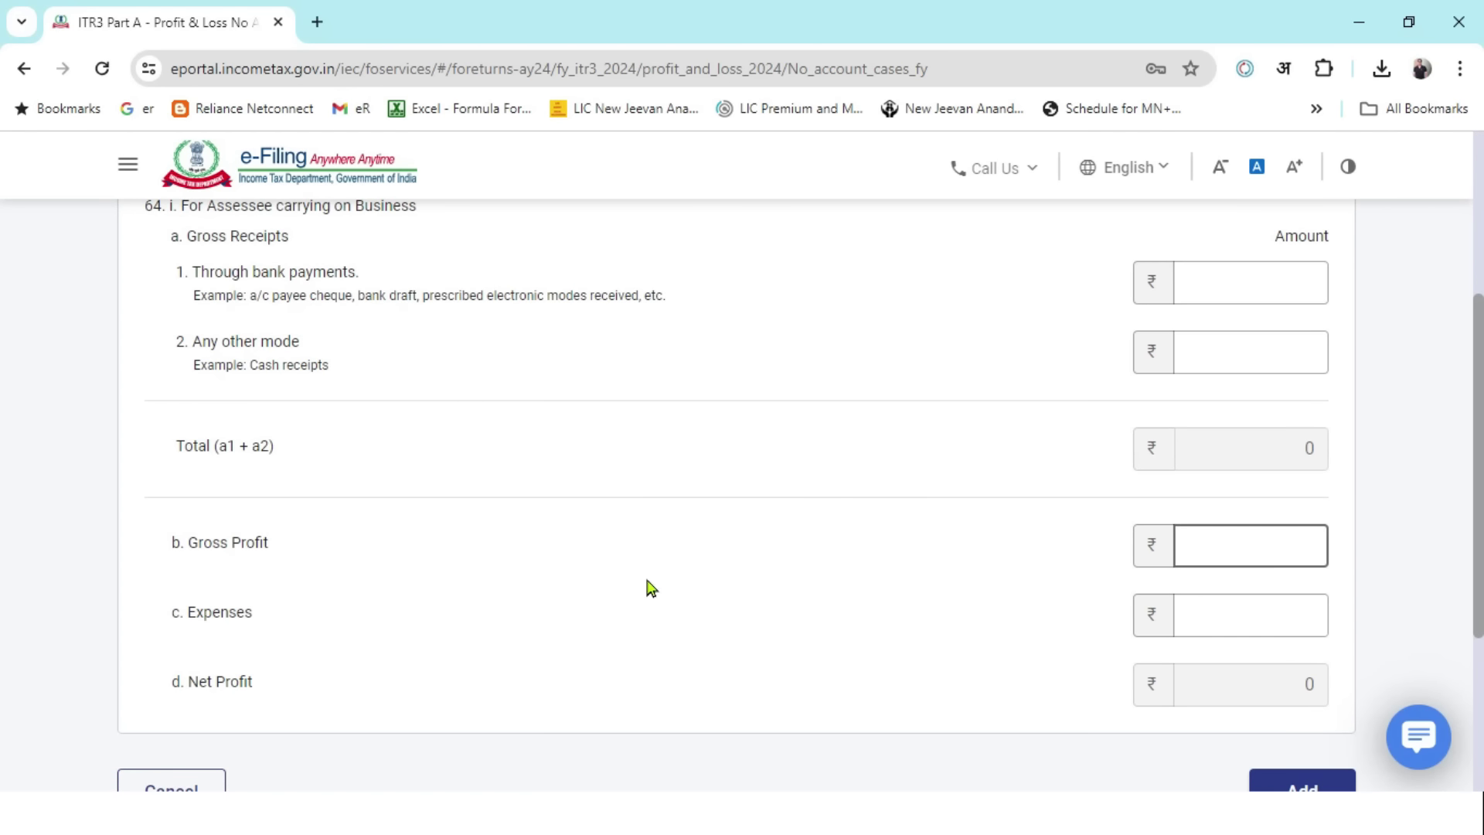
# - Enter -12,87,874, the non-speculative Profit/Loss from F5 of the Summary sheet, as the Business Gross Profit
pyautogui.hotkey('alt', 'Tab')
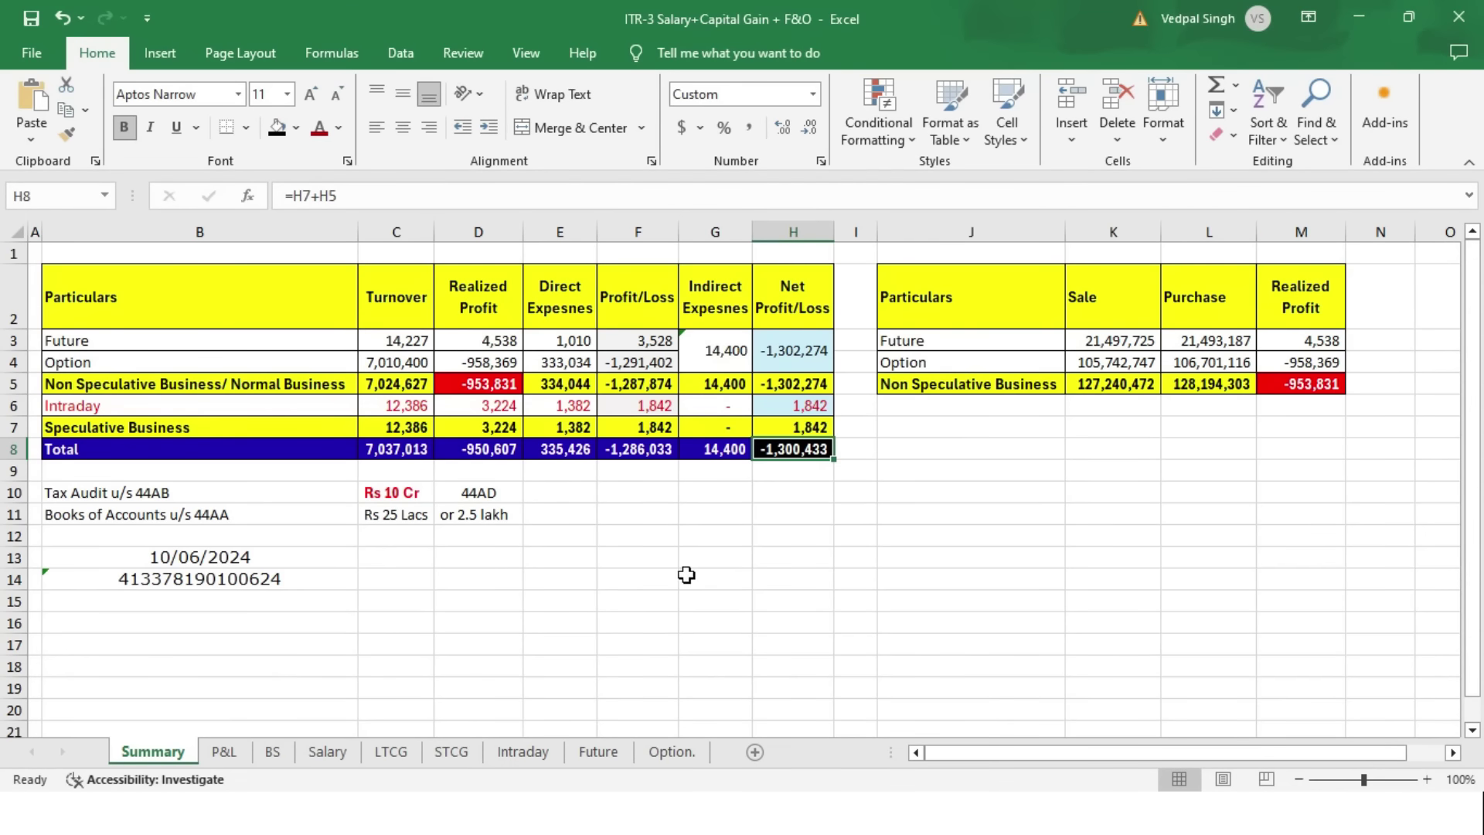
pyautogui.click(668, 391)
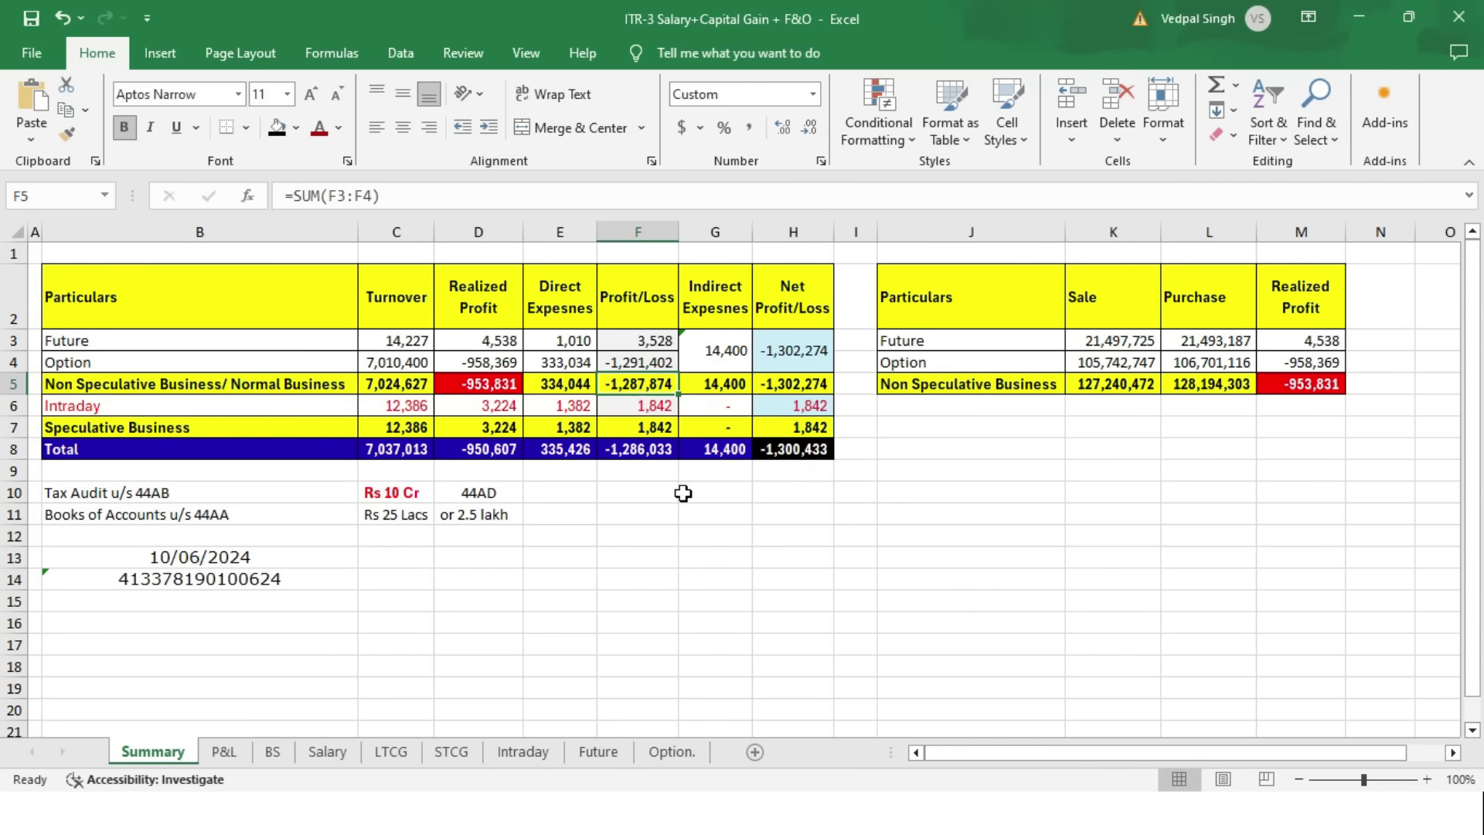
pyautogui.hotkey('alt', 'Tab')
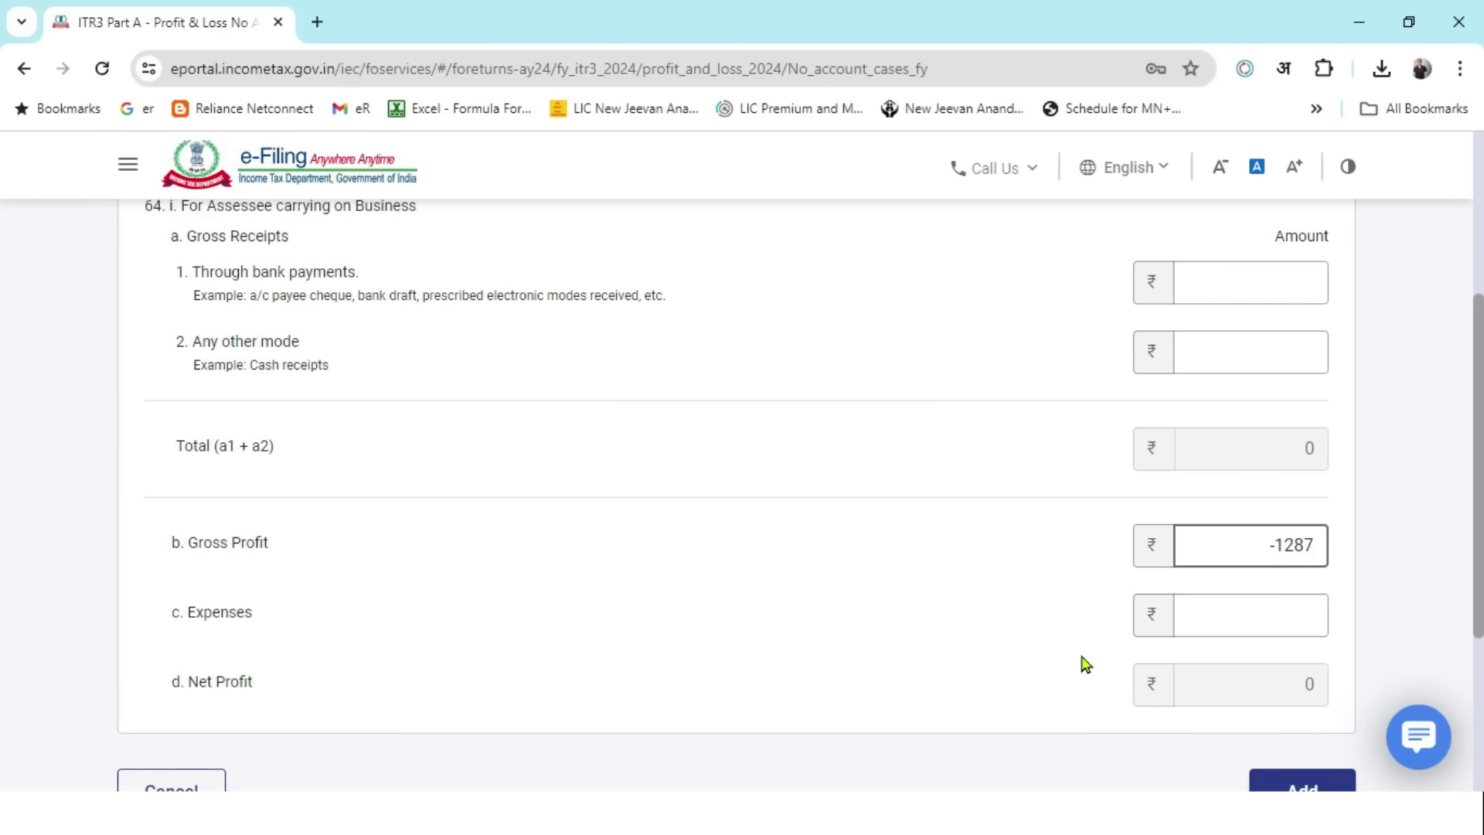
pyautogui.hotkey('alt', 'Tab')
pyautogui.hotkey('alt', 'Tab')
pyautogui.write('4')
pyautogui.click(1400, 576)
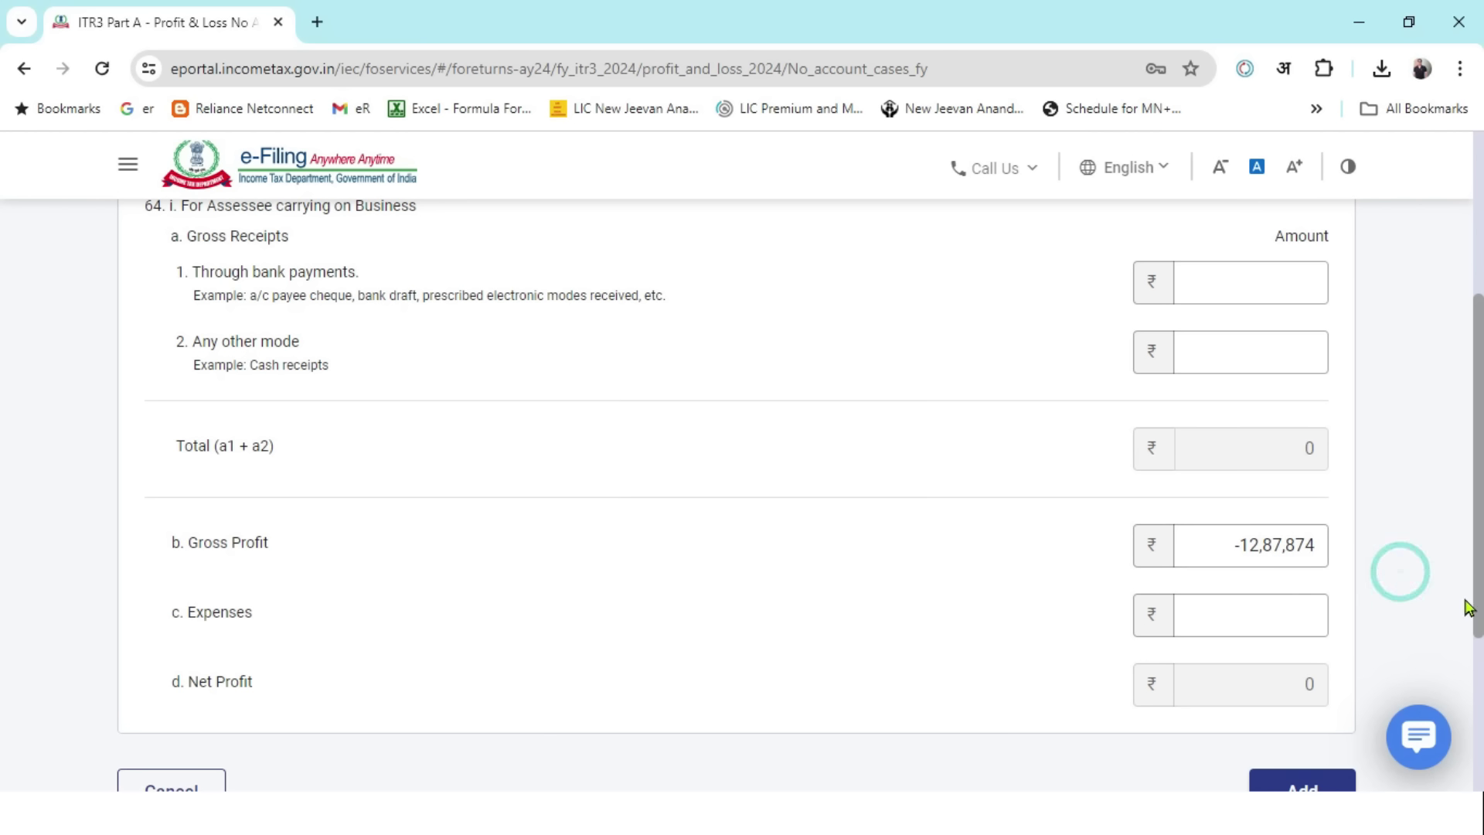
# - Try the Business Gross Profit as a positive 12,87,874 and check the calculated Net Profit
pyautogui.scroll(-3, 1421, 579)
pyautogui.click(1122, 599)
pyautogui.click(1239, 399)
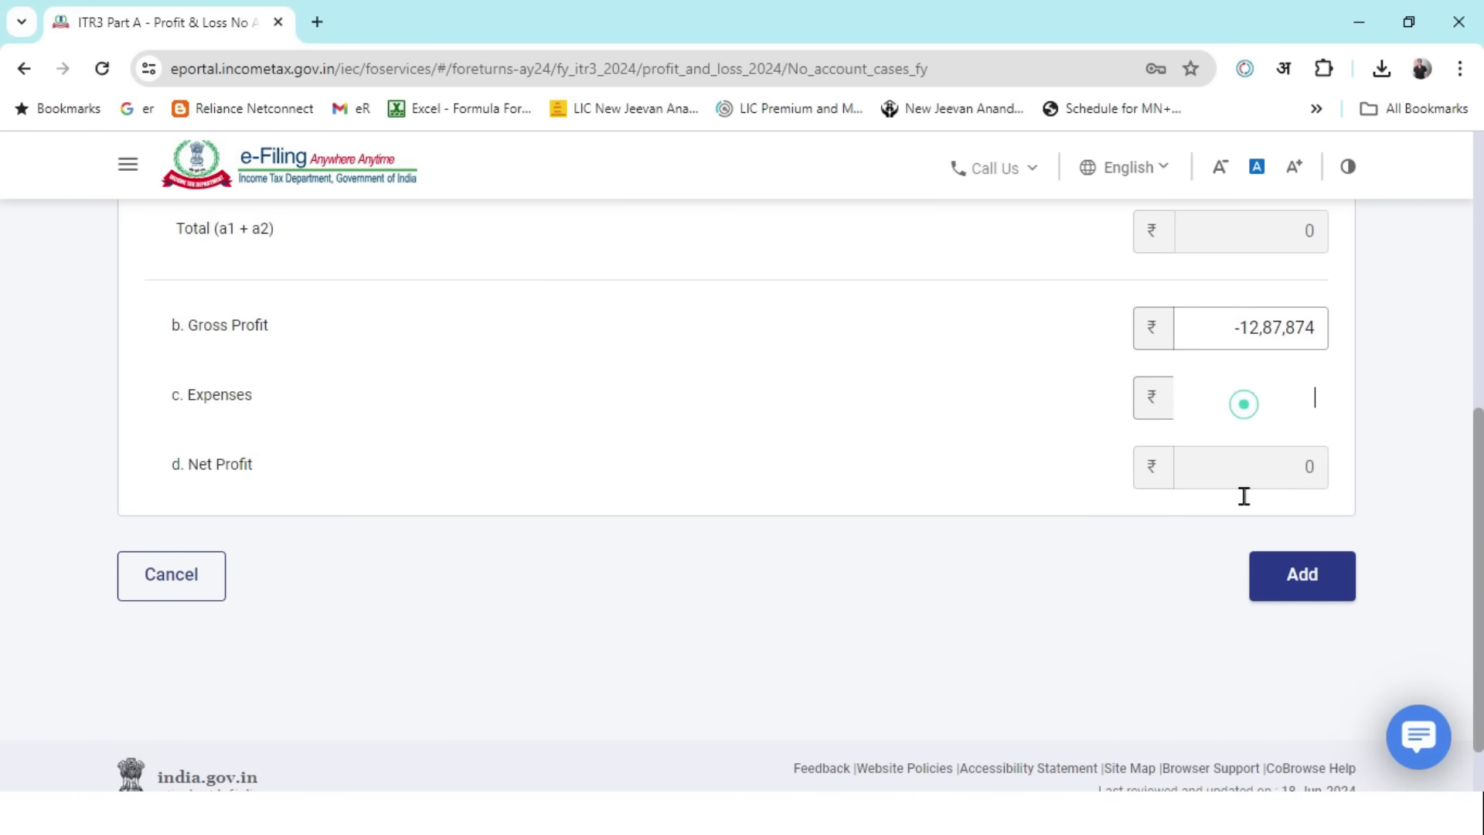
pyautogui.click(1162, 497)
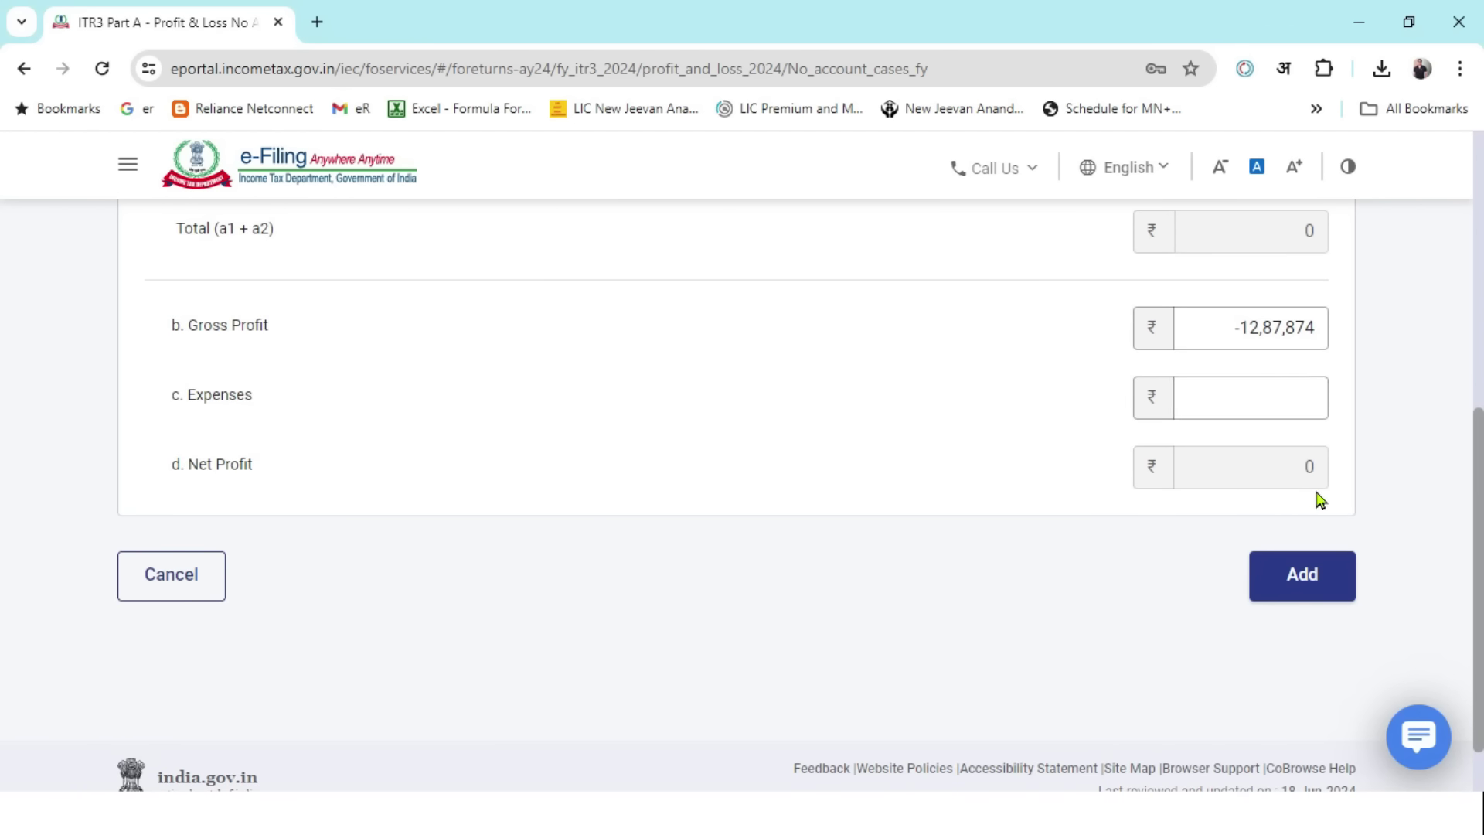
pyautogui.click(1216, 331)
pyautogui.doubleClick(1213, 328)
pyautogui.click(1385, 370)
pyautogui.scroll(1, 1380, 431)
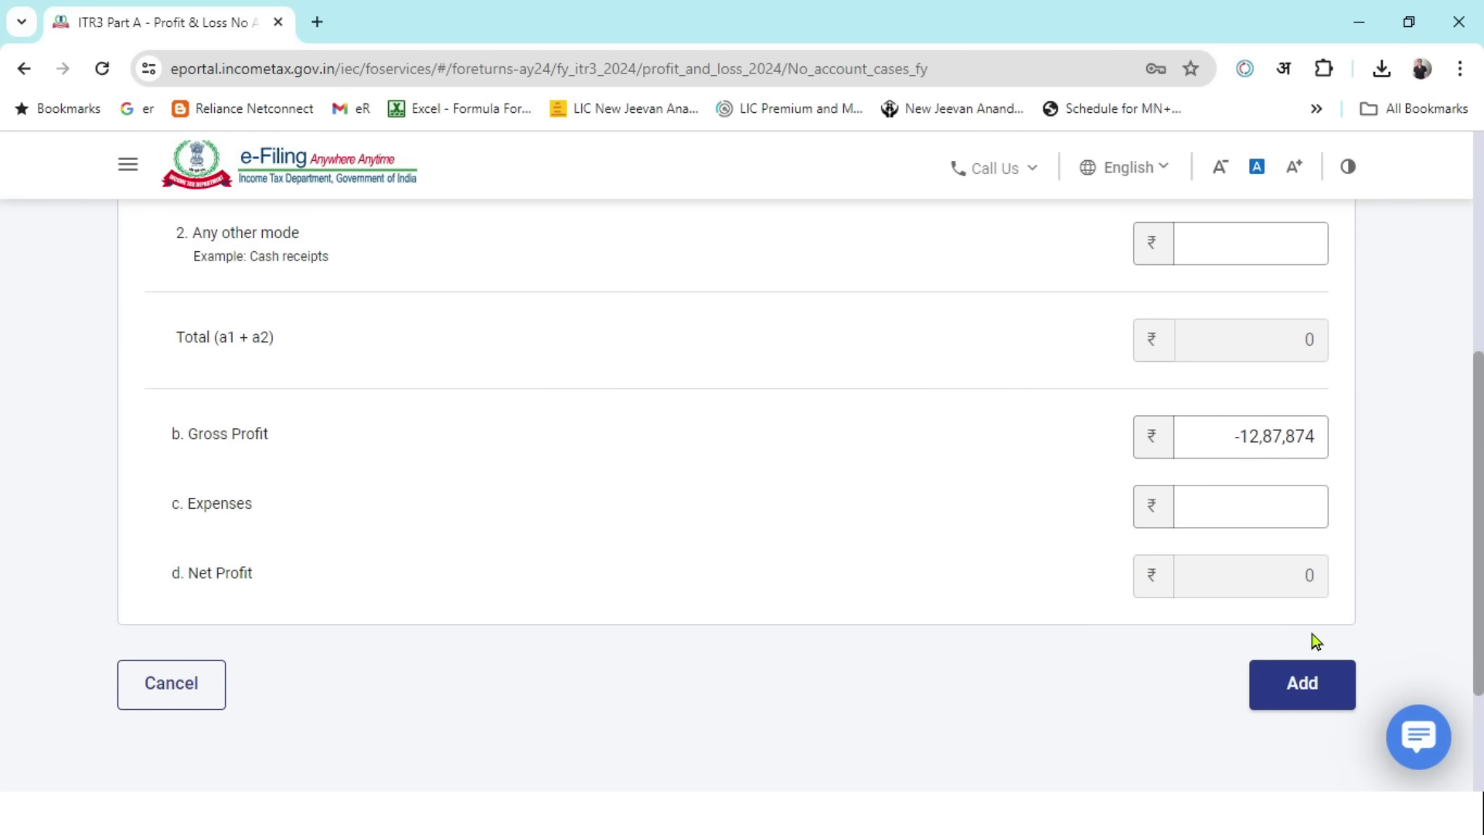
pyautogui.click(1247, 442)
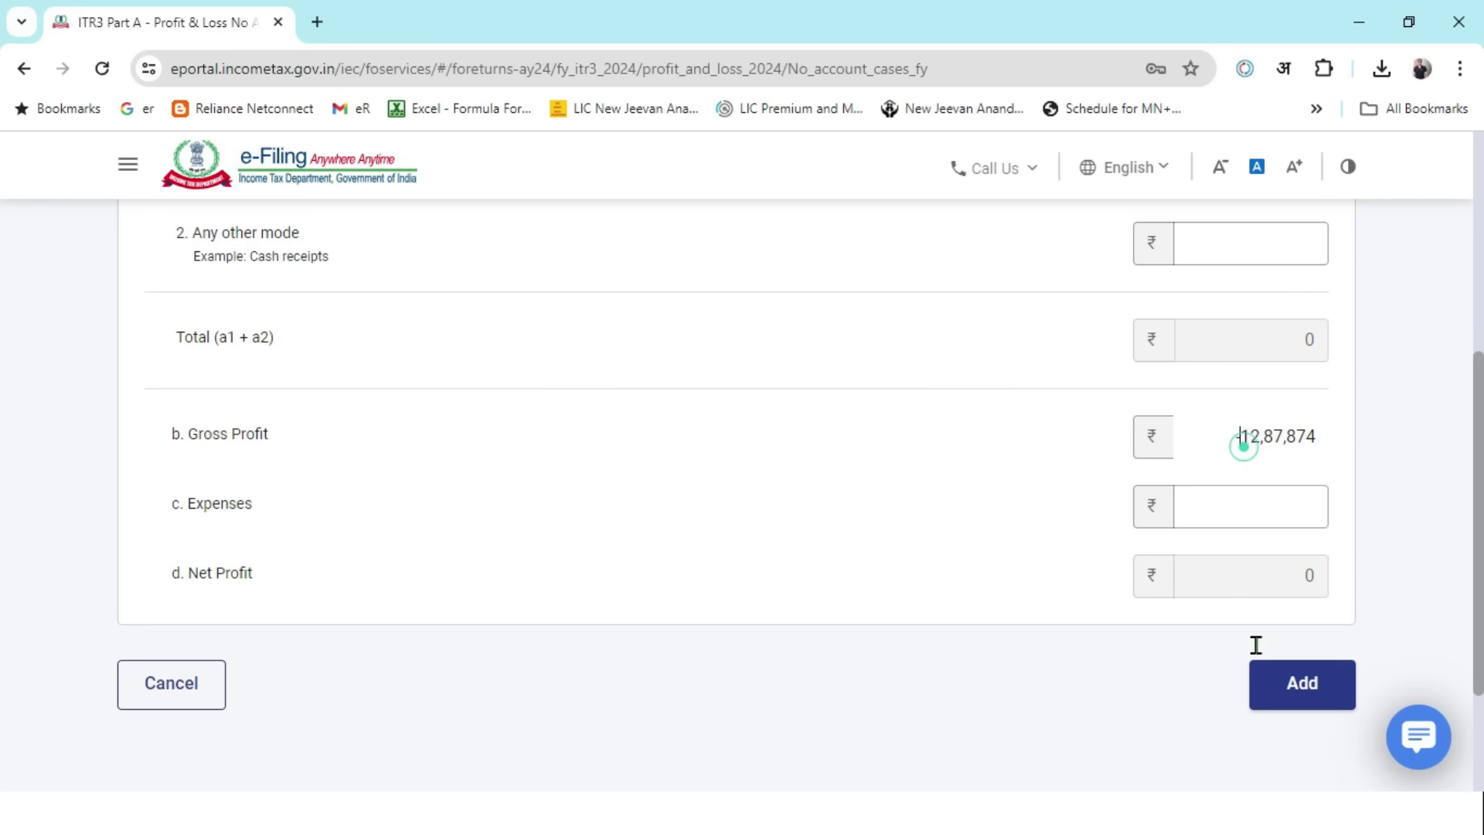
pyautogui.click(1369, 446)
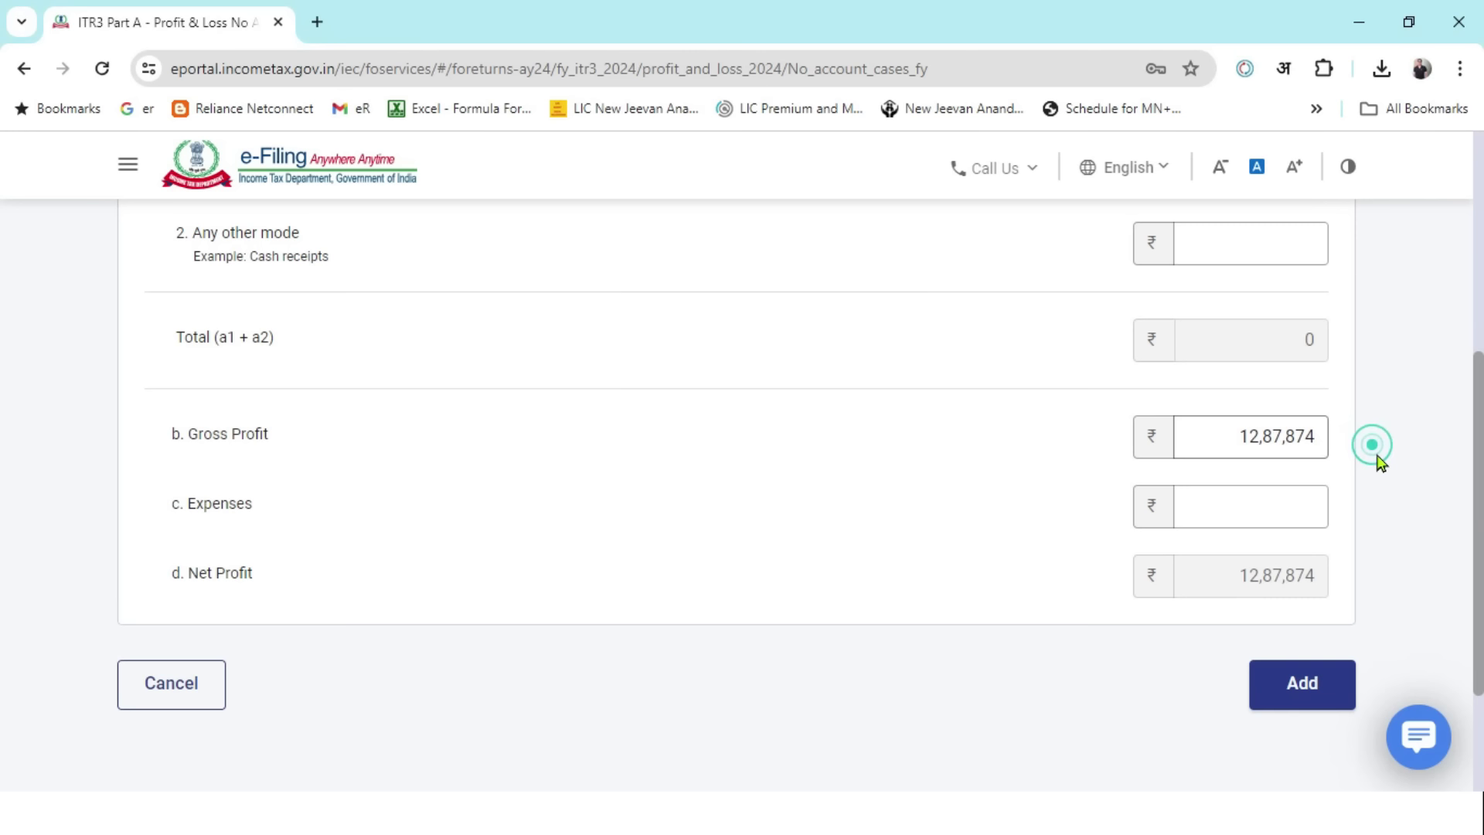
pyautogui.doubleClick(1227, 578)
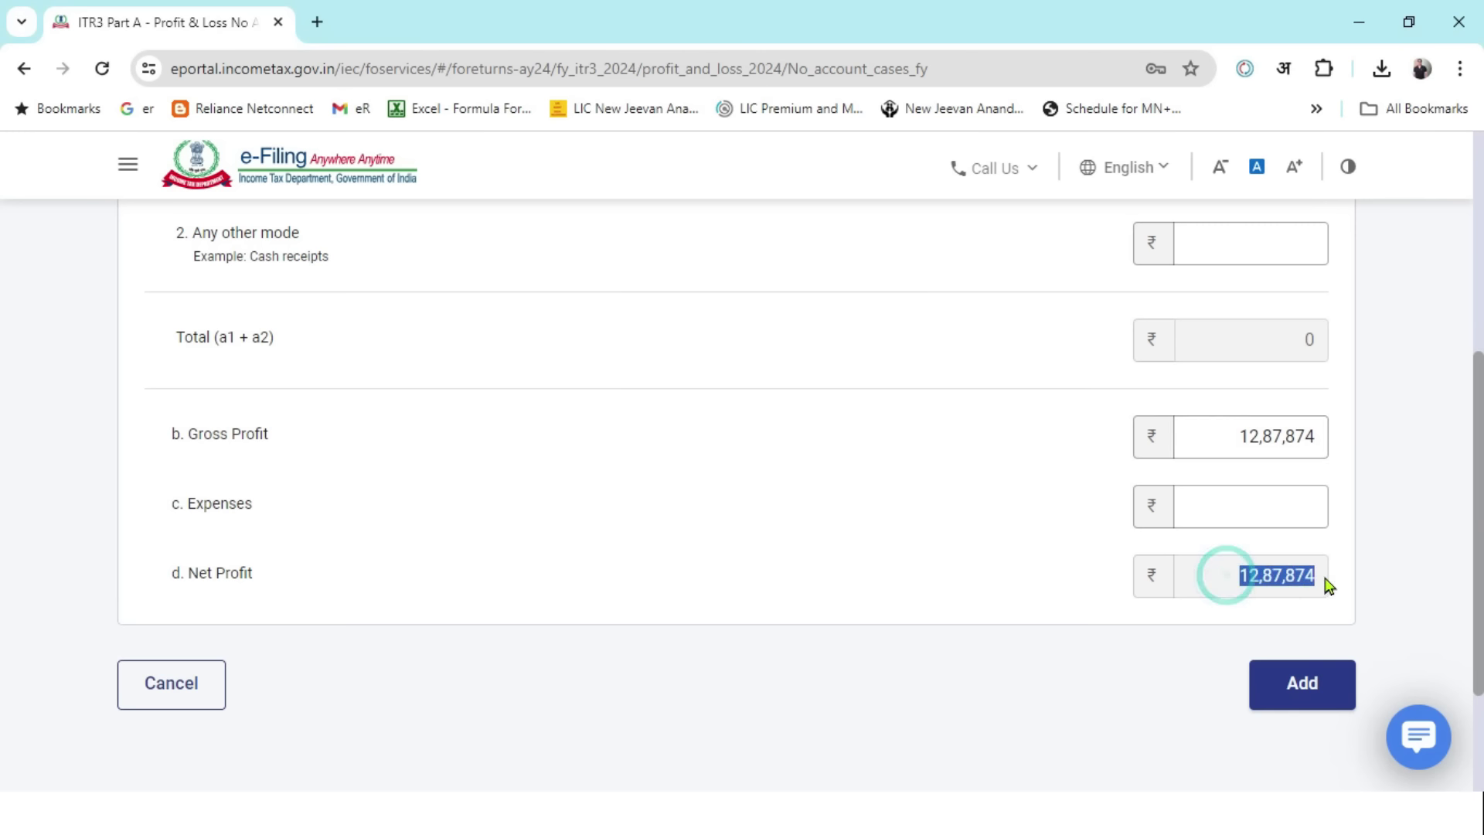
# - Clear the Gross Profit amount from the No Account Cases Business details
pyautogui.click(1404, 543)
pyautogui.click(1219, 426)
pyautogui.hotkey('ctrl', 'a')
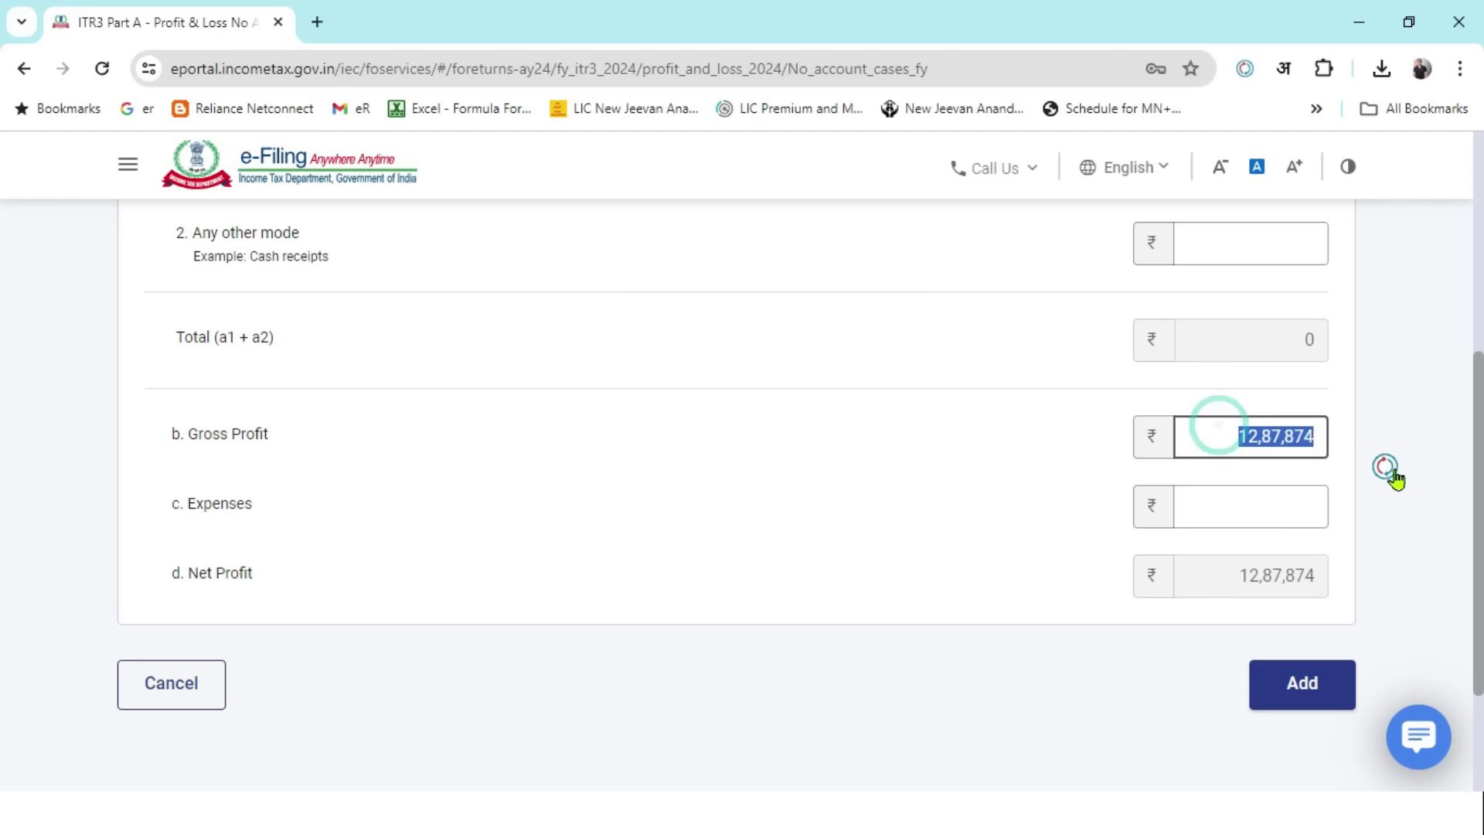
pyautogui.press('BackSpace')
pyautogui.click(1396, 523)
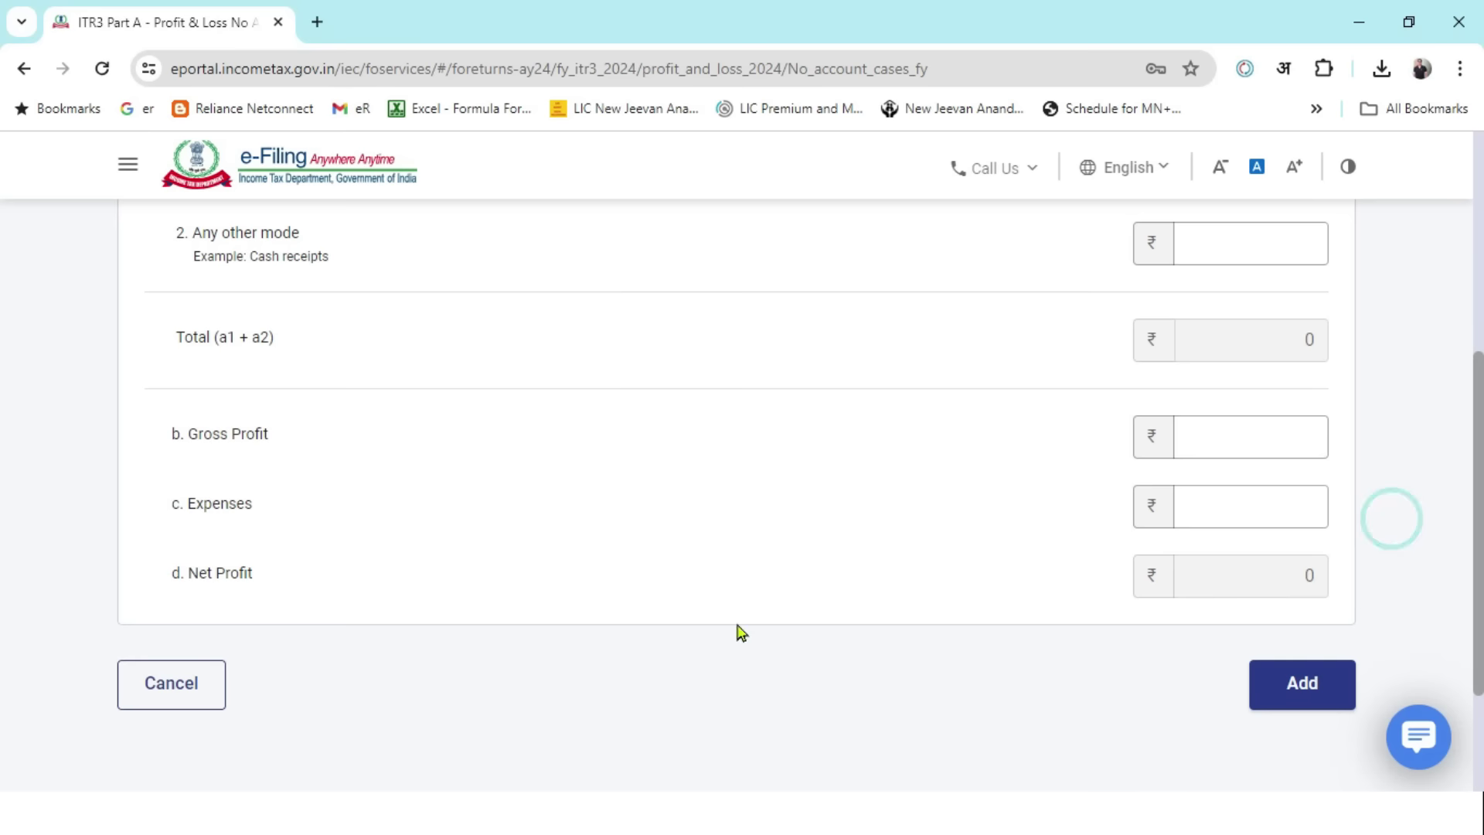
# - Cancel the No Account Cases entry and go back to the end of the Part A - P & L summary
pyautogui.scroll(4, 497, 569)
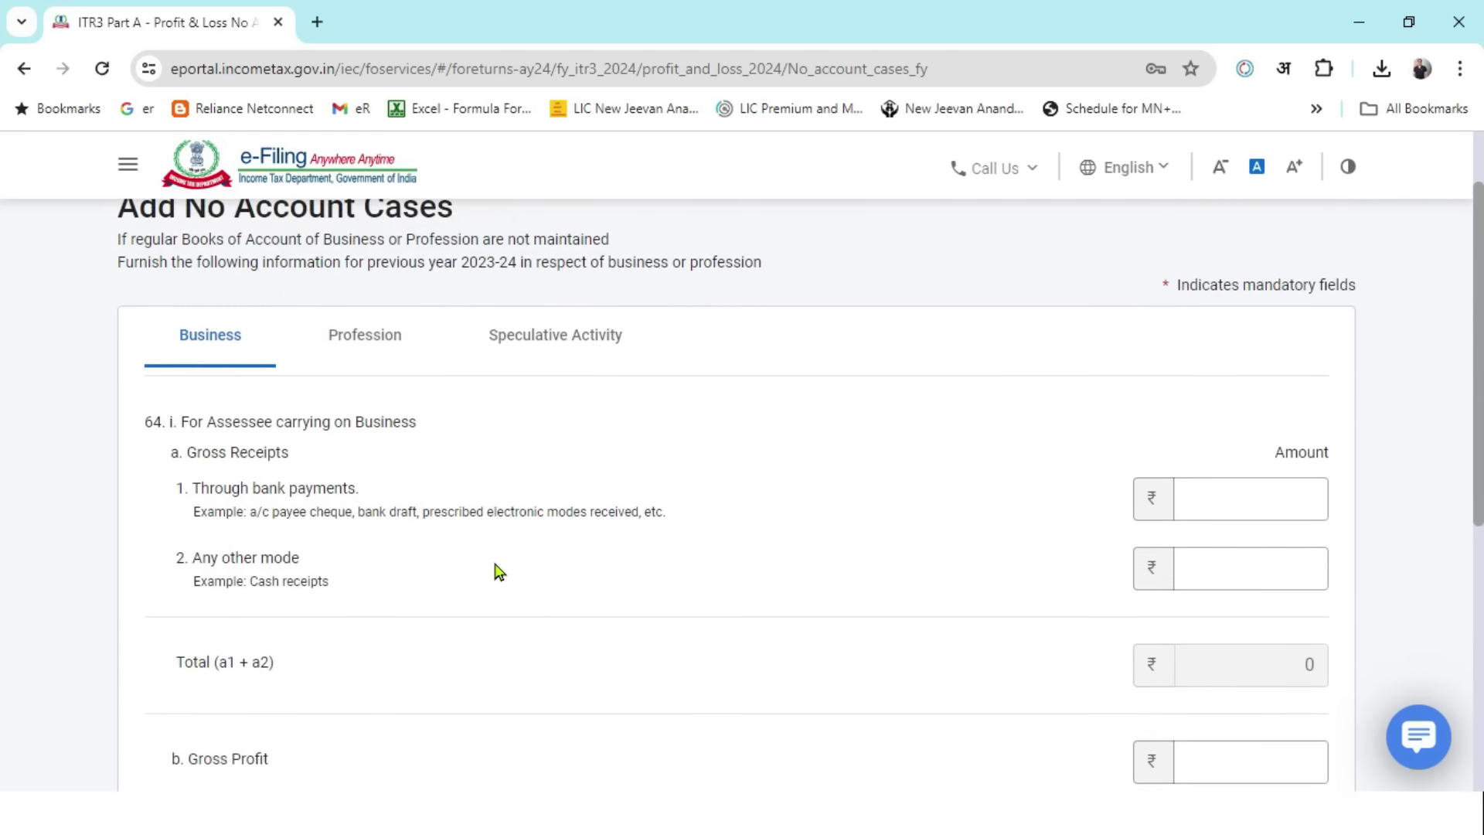
pyautogui.scroll(-6, 497, 570)
pyautogui.click(179, 592)
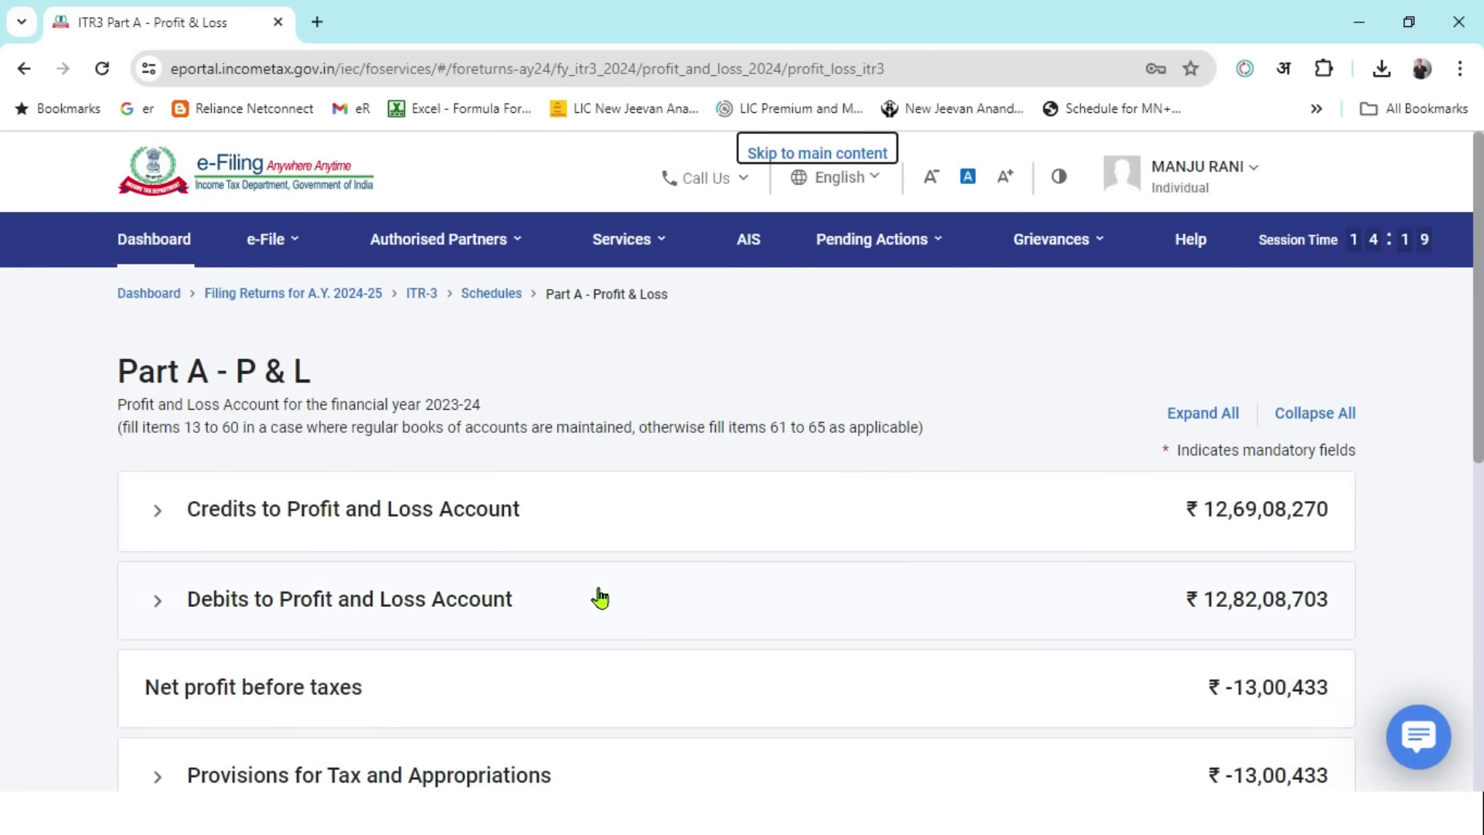
pyautogui.scroll(-3, 831, 402)
pyautogui.scroll(-3, 827, 425)
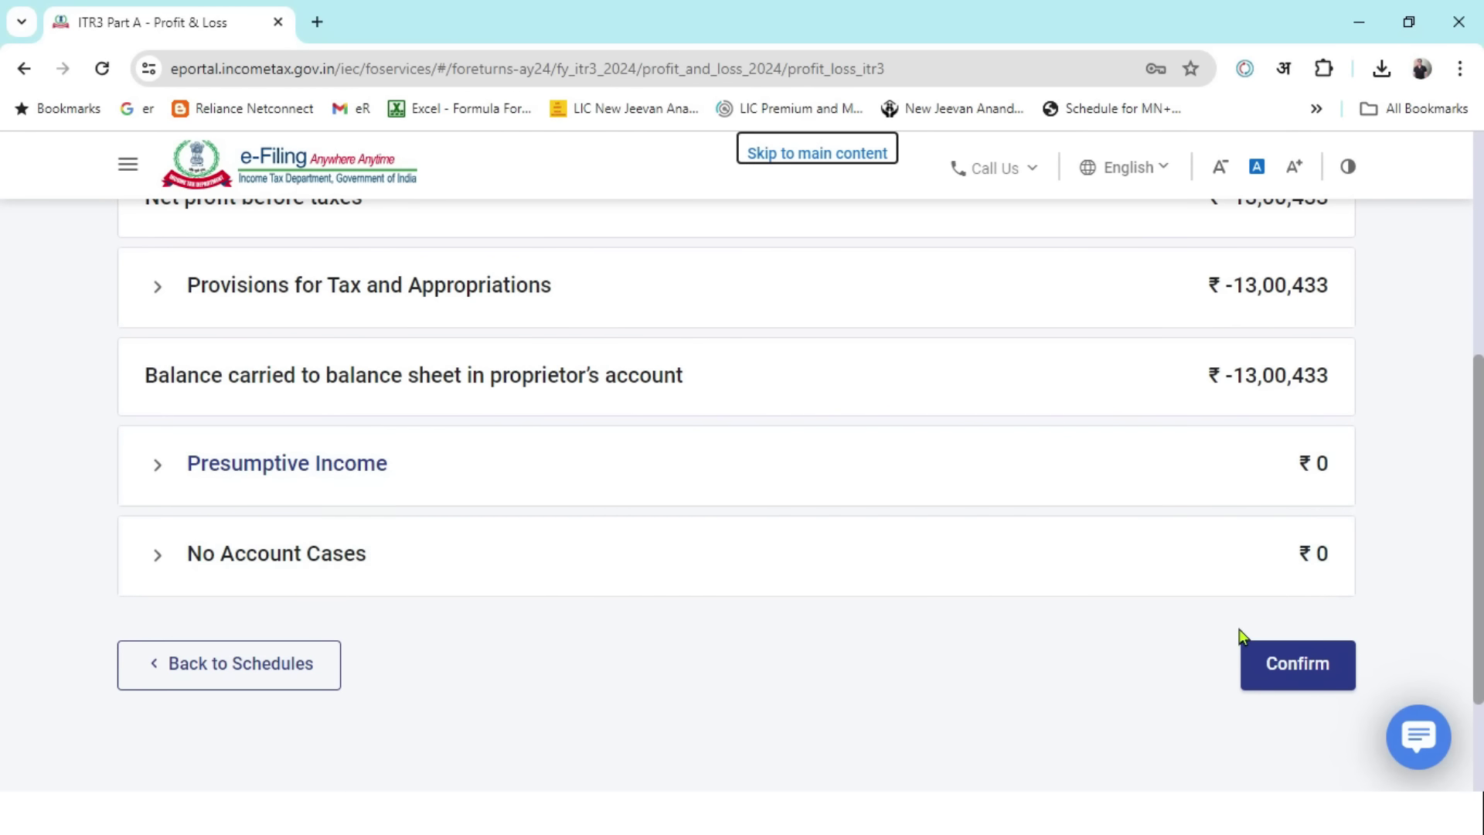
# - Confirm the Part A - P & L schedule and review the schedule statuses in the Schedules Summary
pyautogui.click(1293, 671)
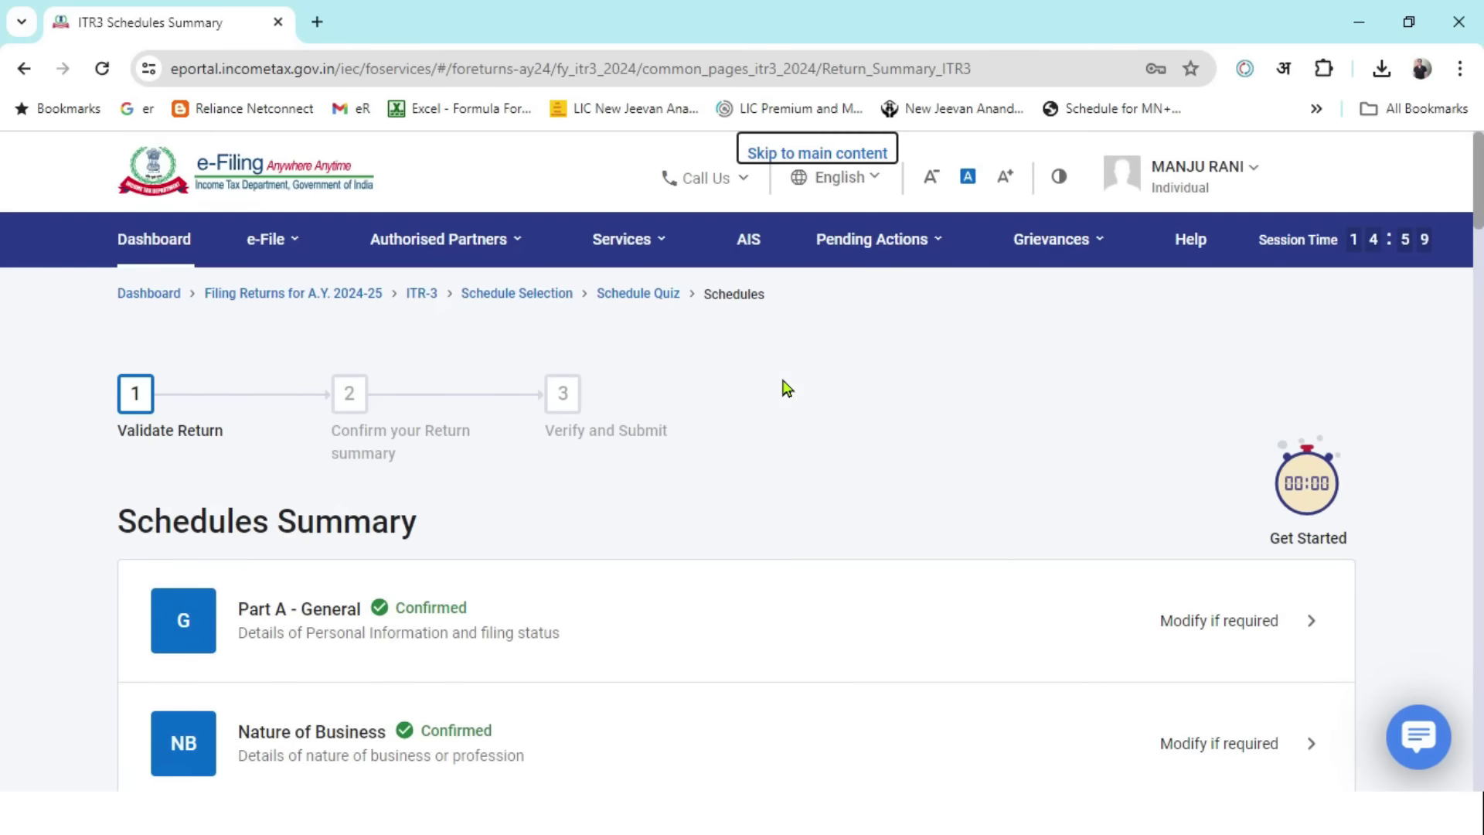
pyautogui.scroll(-10, 618, 414)
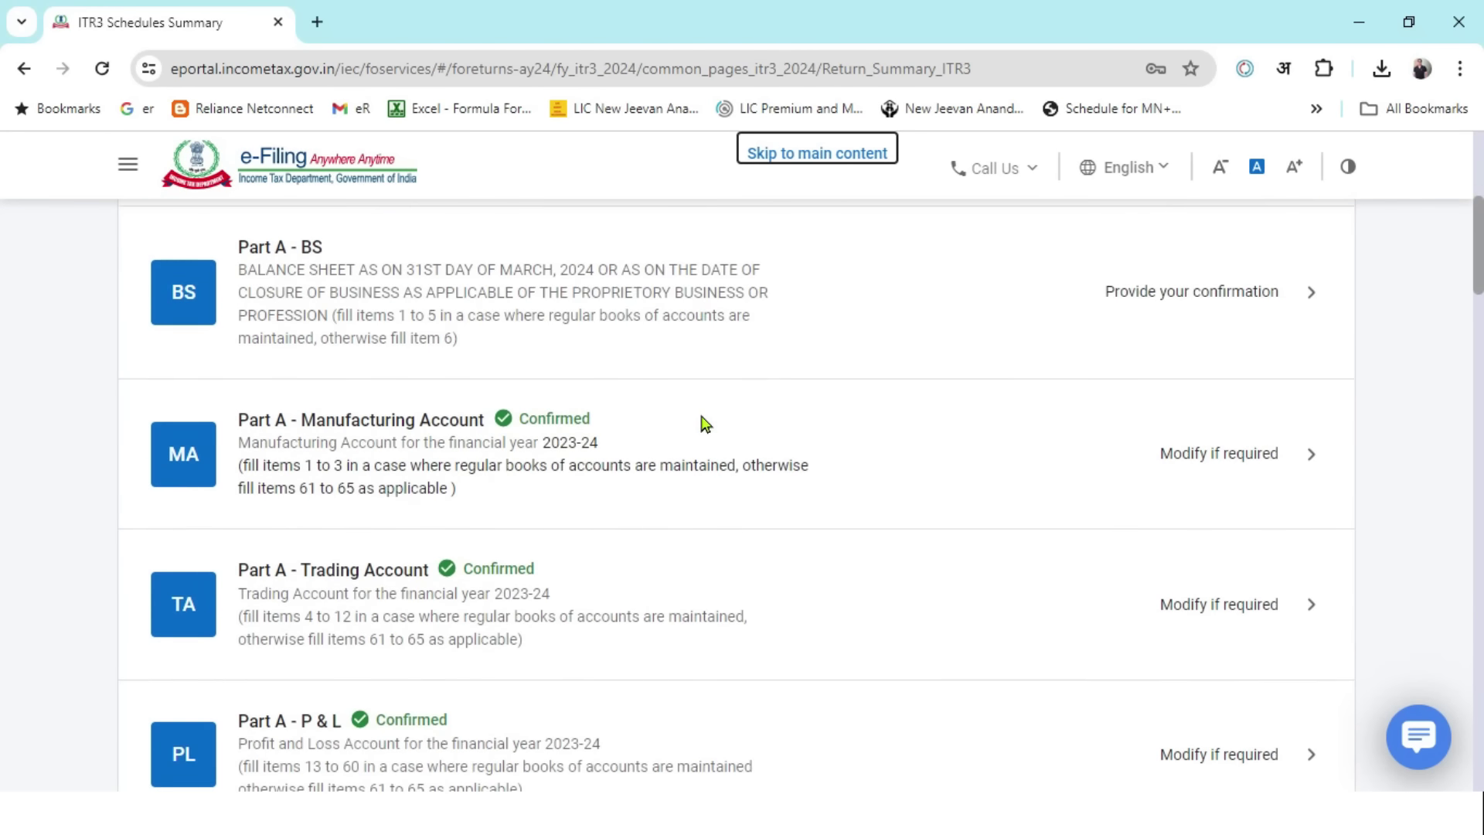
pyautogui.scroll(6, 702, 553)
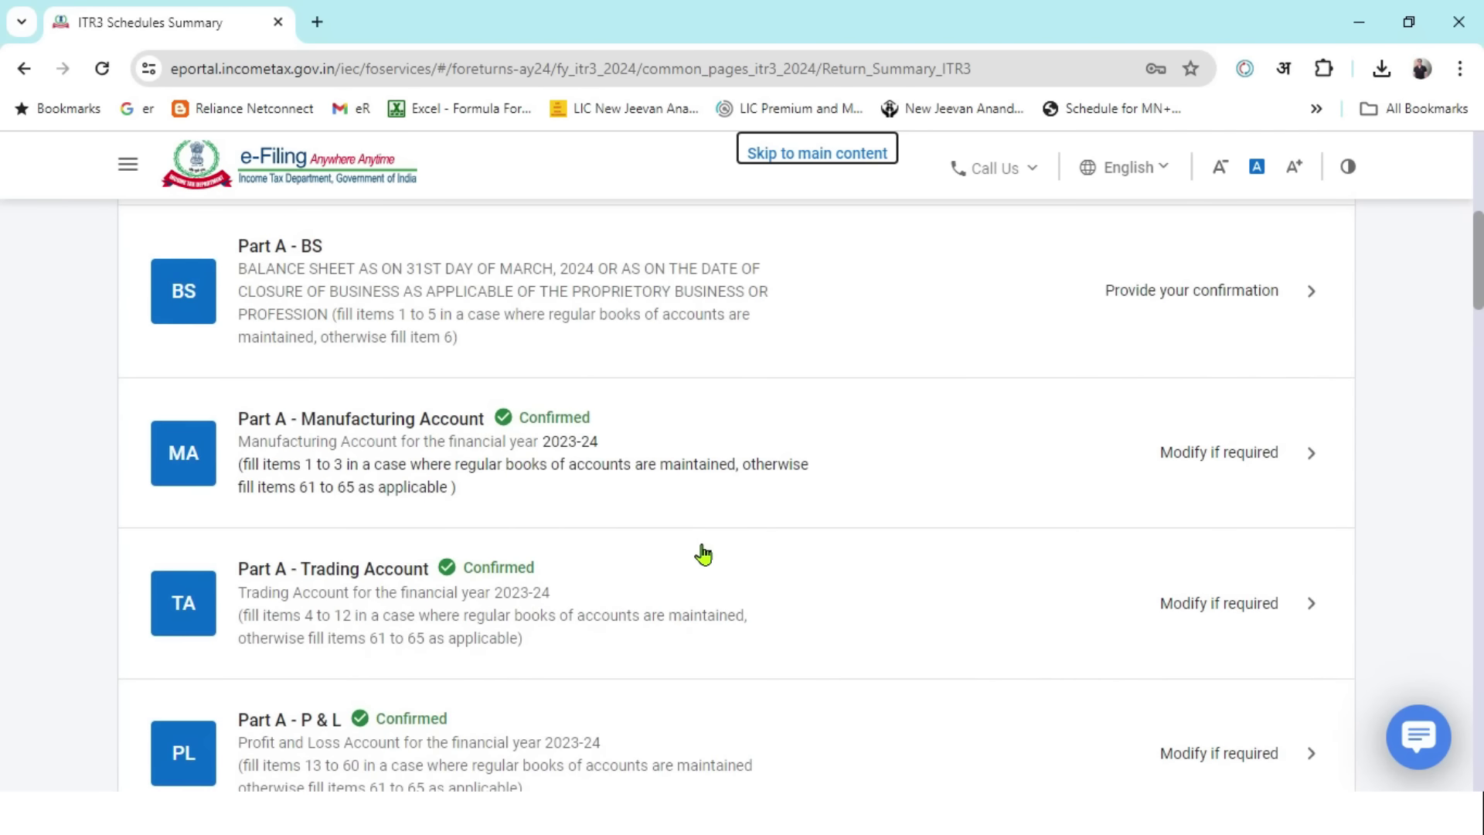
# - Open the Part A - BS schedule and start adding details under A. Sources of Funds
pyautogui.hotkey('alt', 'Tab')
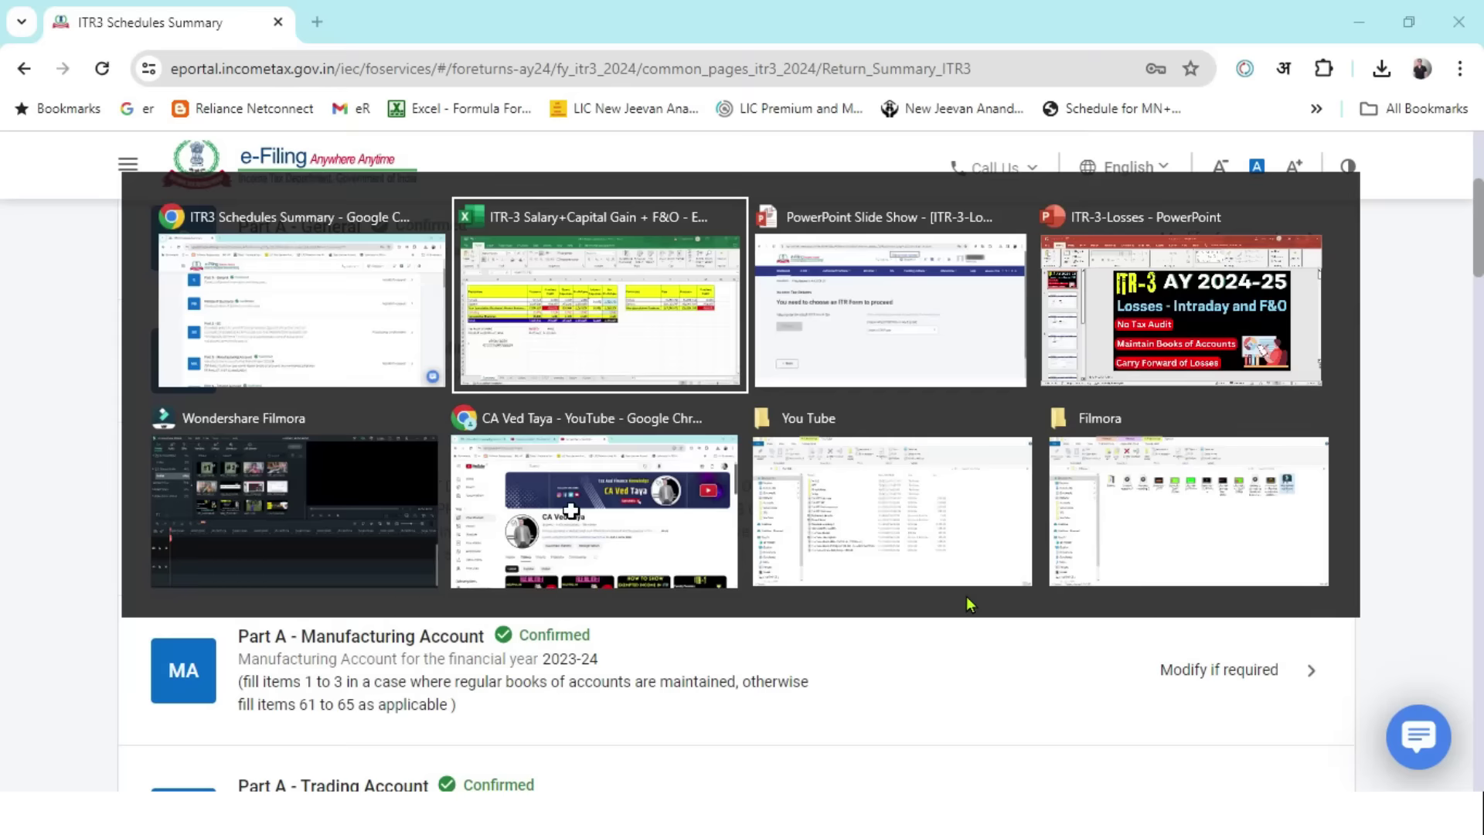
pyautogui.hotkey('alt', 'Tab')
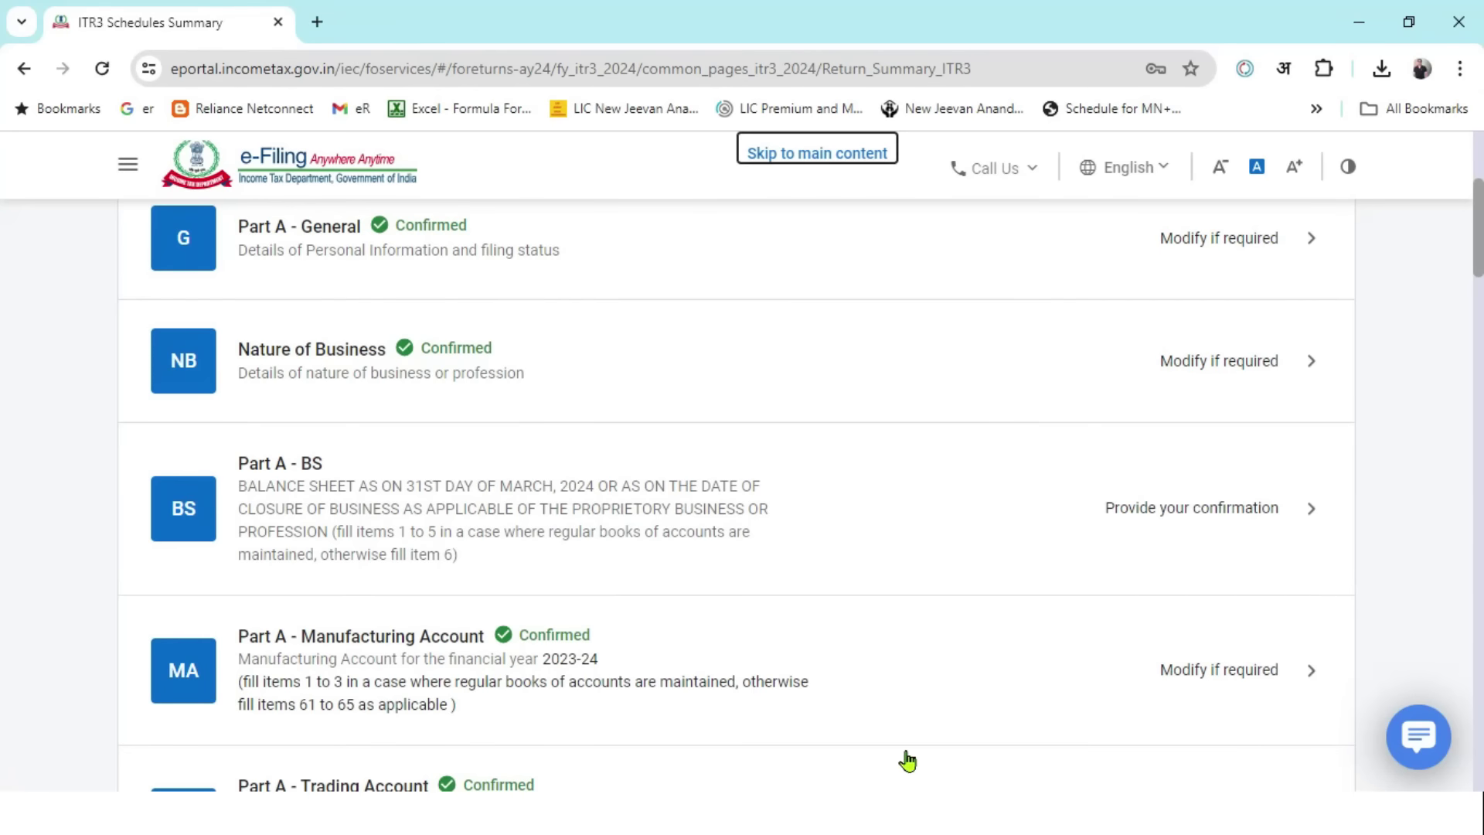
pyautogui.click(570, 553)
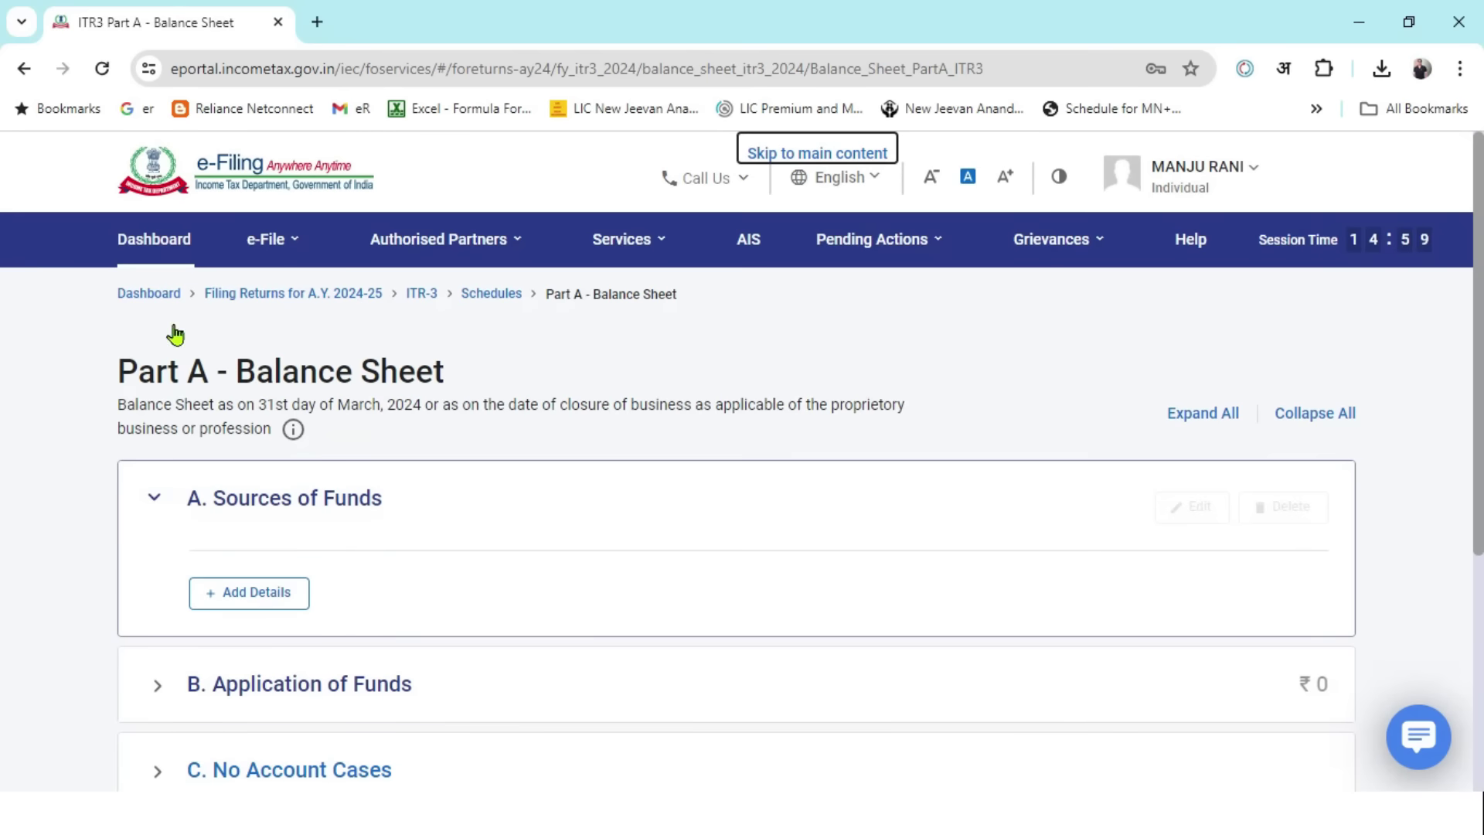
pyautogui.click(148, 487)
pyautogui.scroll(-2, 353, 610)
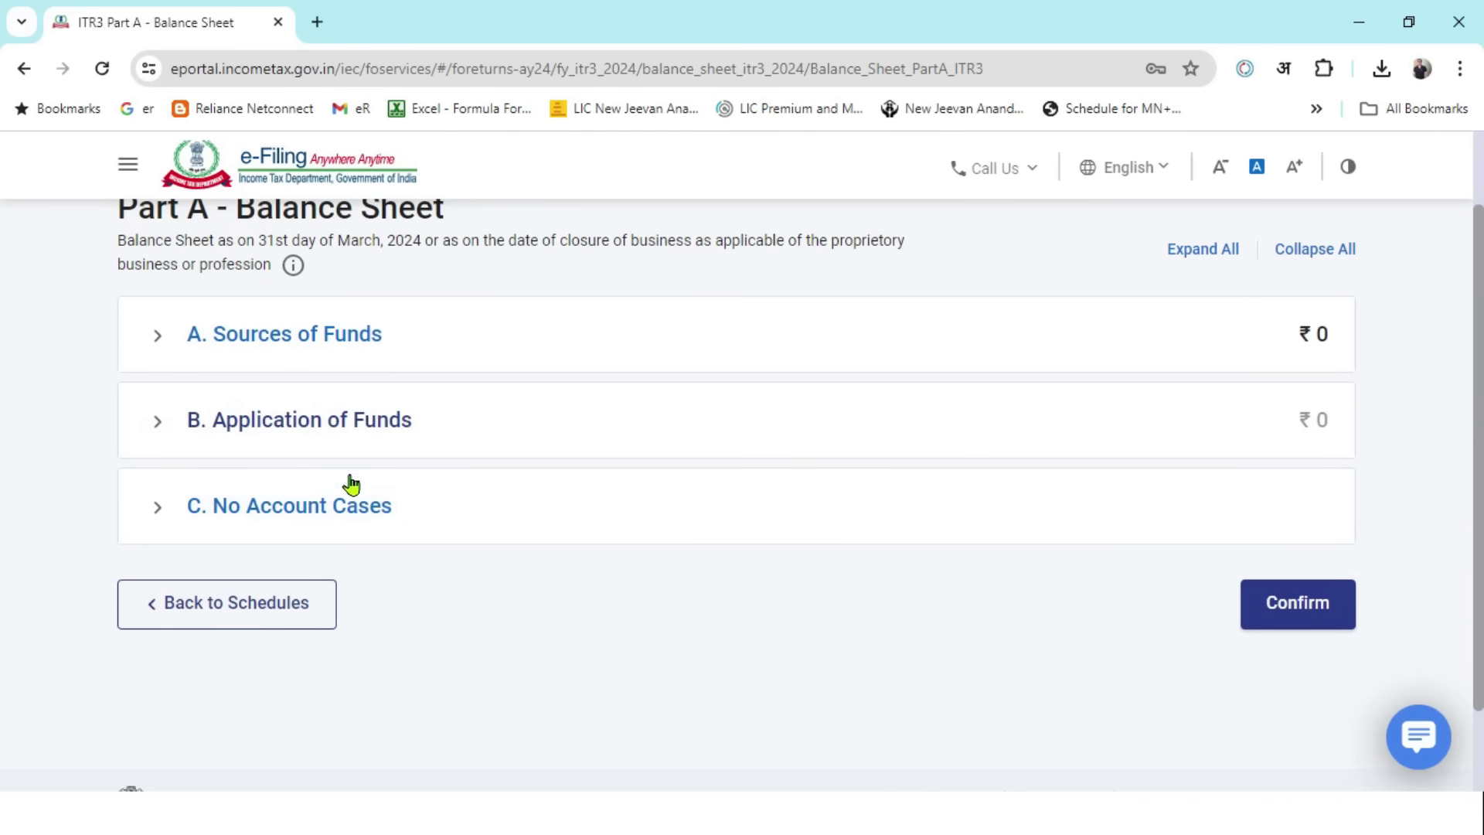
pyautogui.scroll(1, 373, 488)
pyautogui.scroll(1, 374, 488)
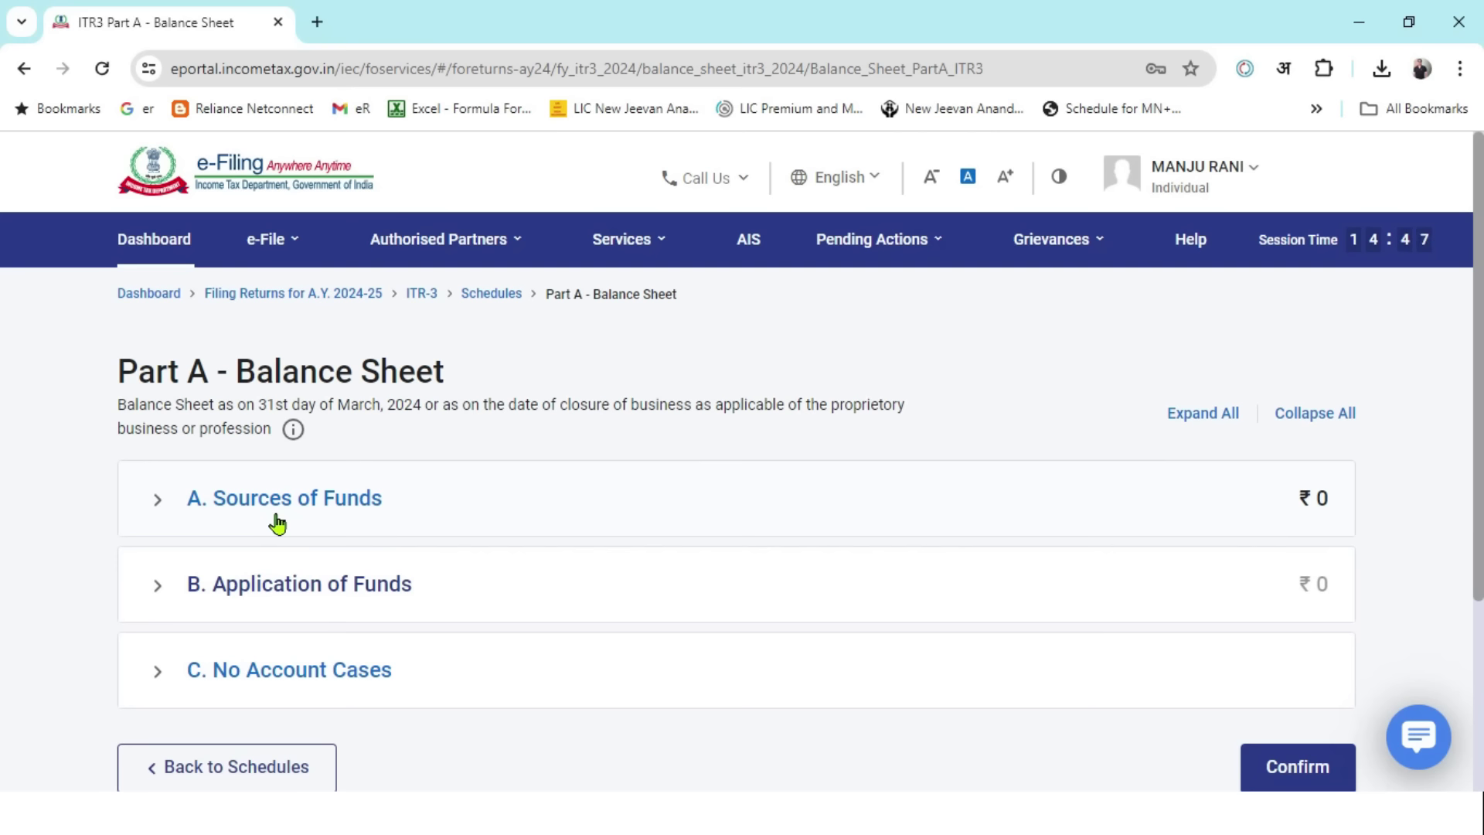
pyautogui.click(158, 501)
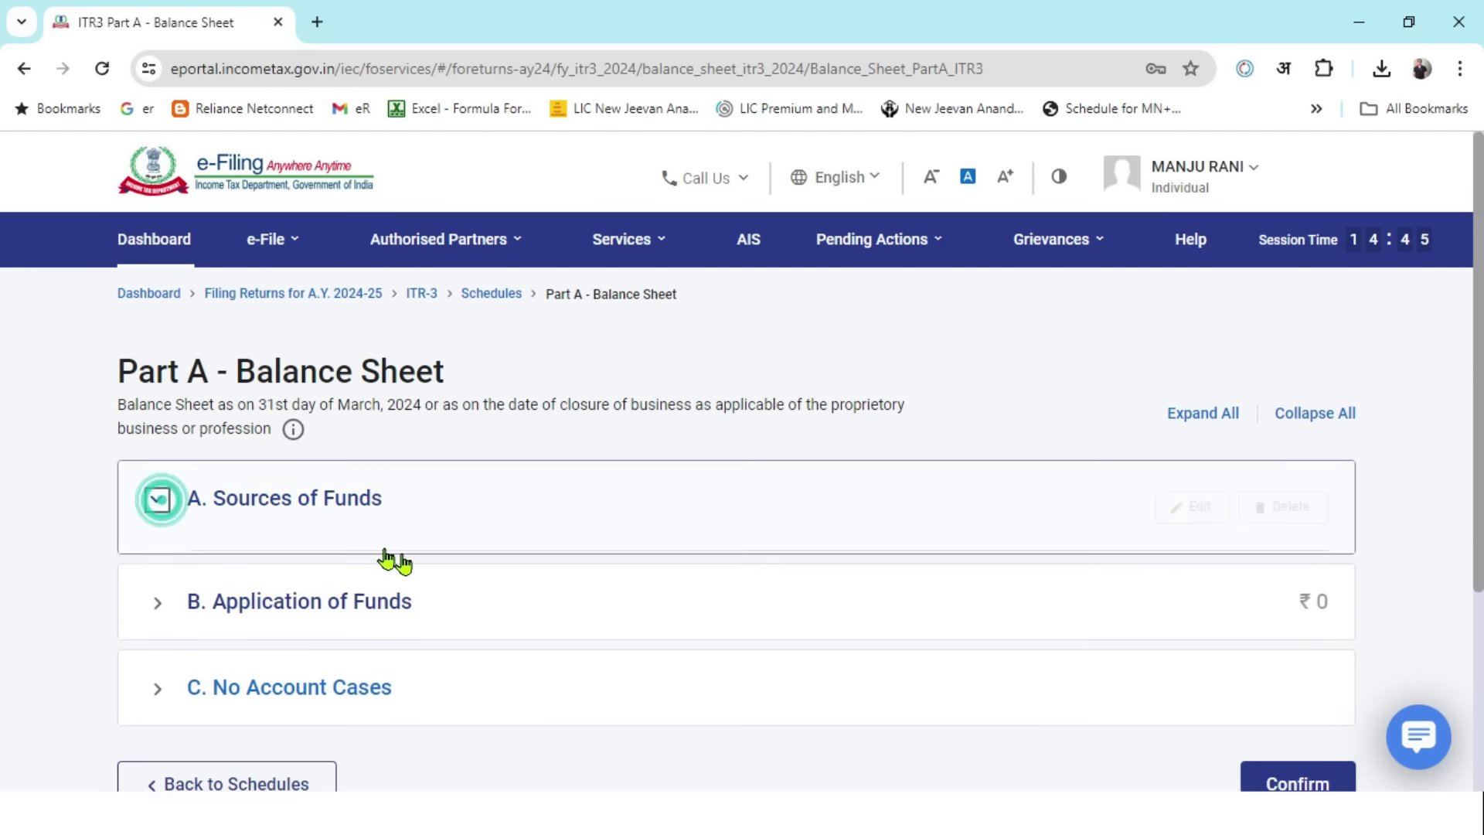
pyautogui.click(284, 596)
# - Check the Capital Account and Profit/Loss amounts in the workbook's BS sheet and trace C4 to its source on the P&L sheet
pyautogui.hotkey('alt', 'Tab')
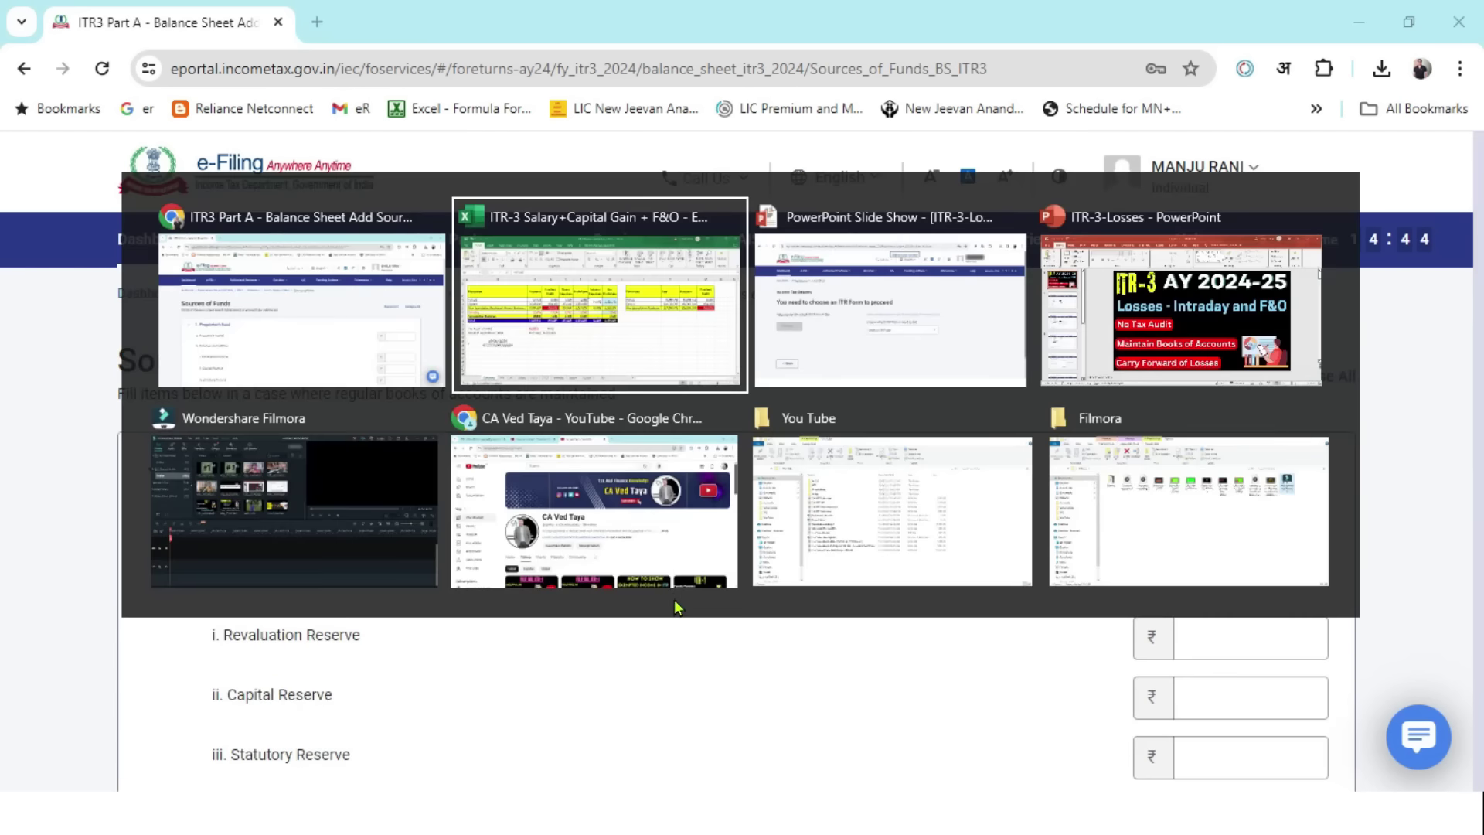
pyautogui.click(272, 750)
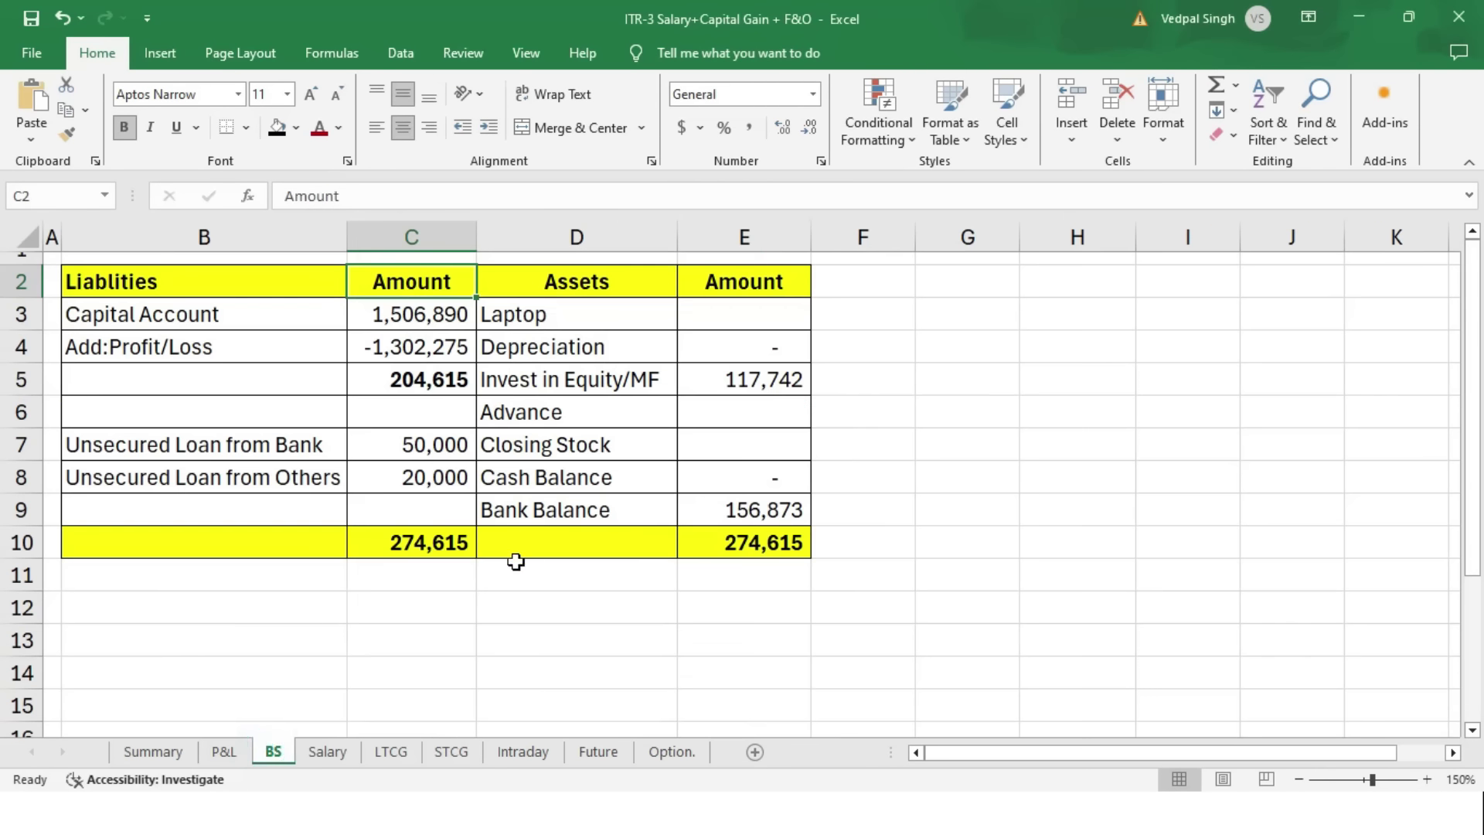
pyautogui.hotkey('alt', 'Tab')
pyautogui.hotkey('alt', 'Tab')
pyautogui.click(407, 317)
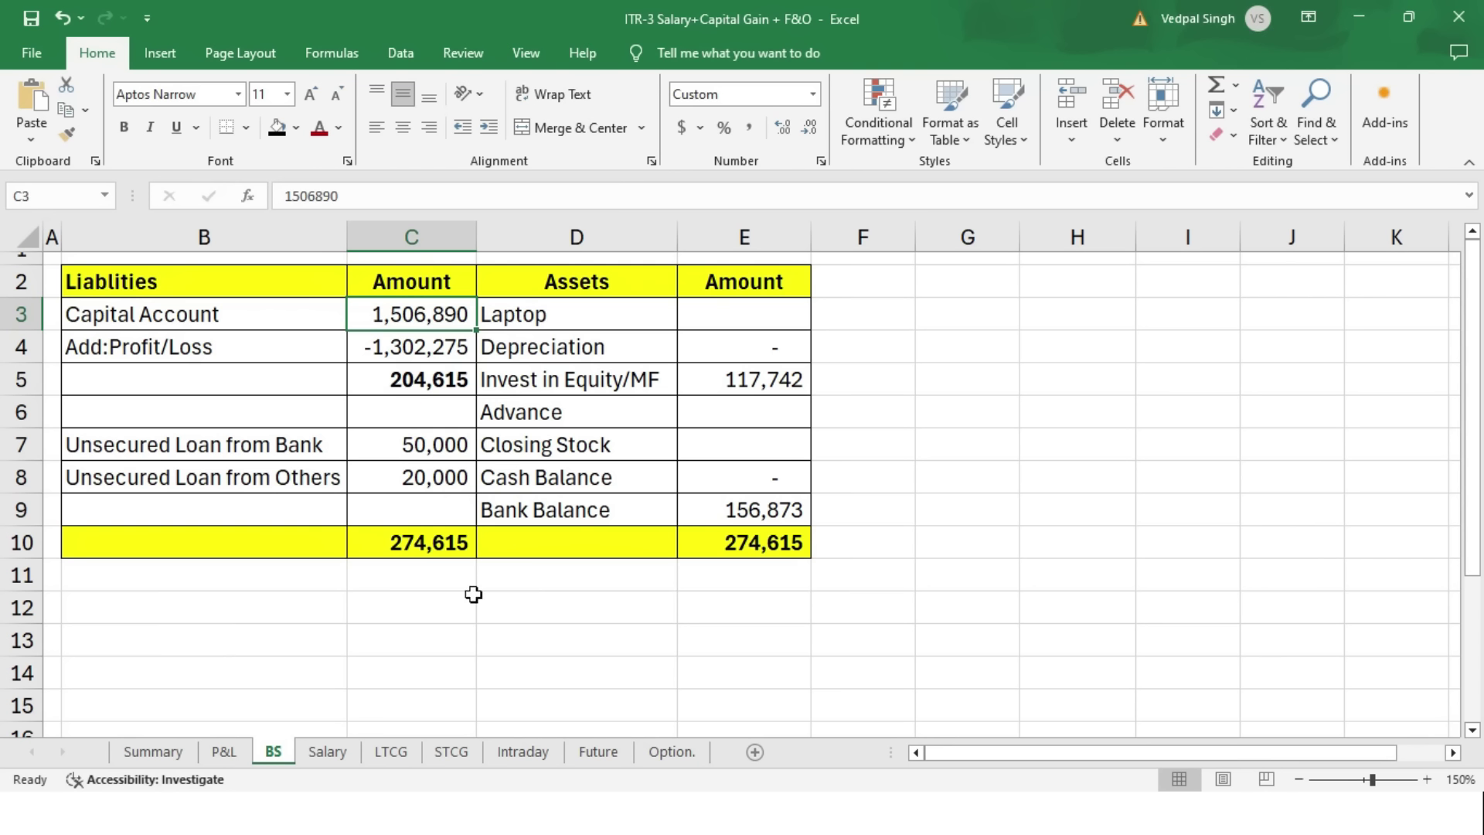
pyautogui.click(458, 347)
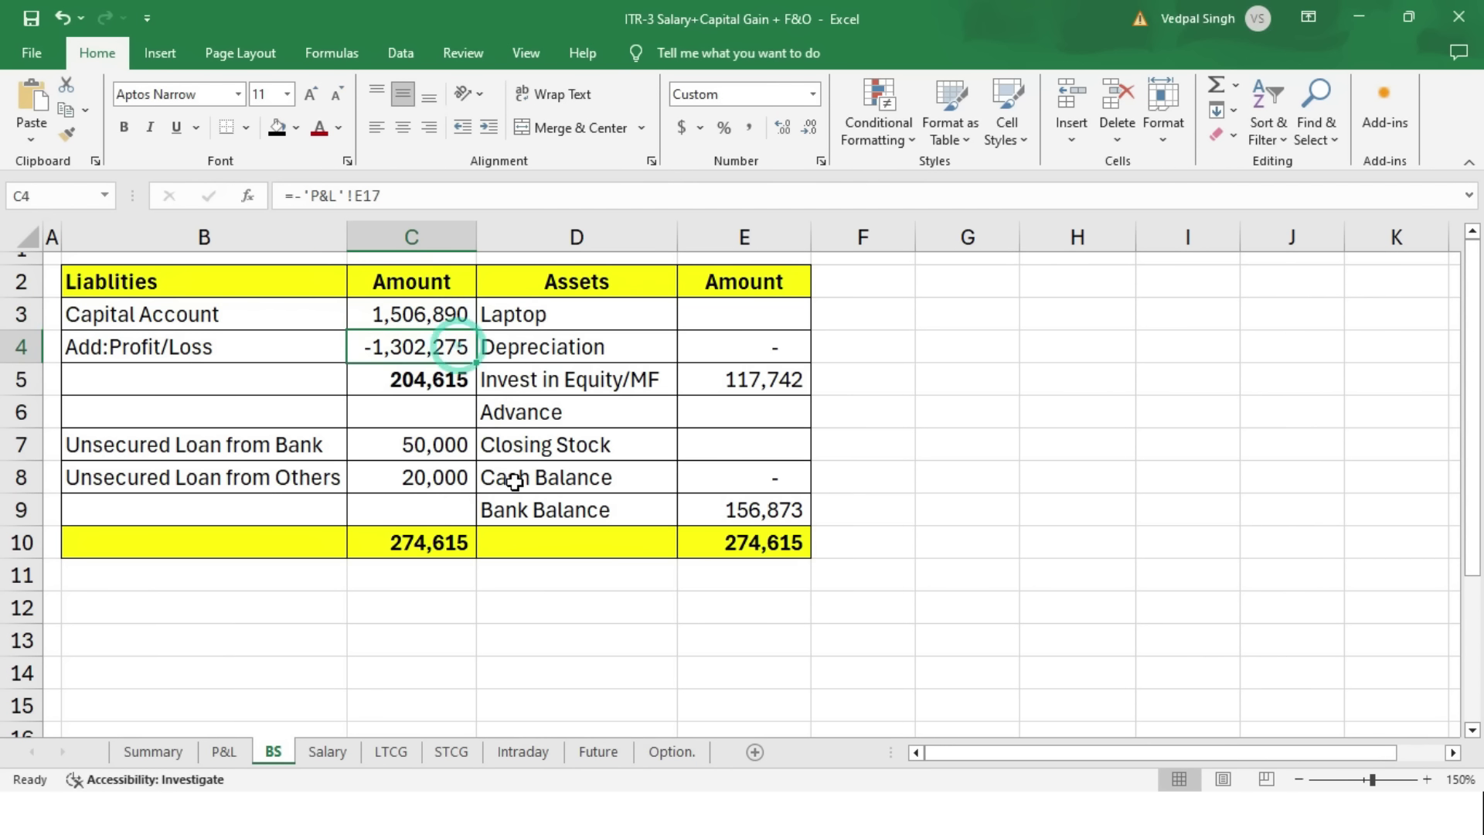
pyautogui.hotkey('ctrl', '[')
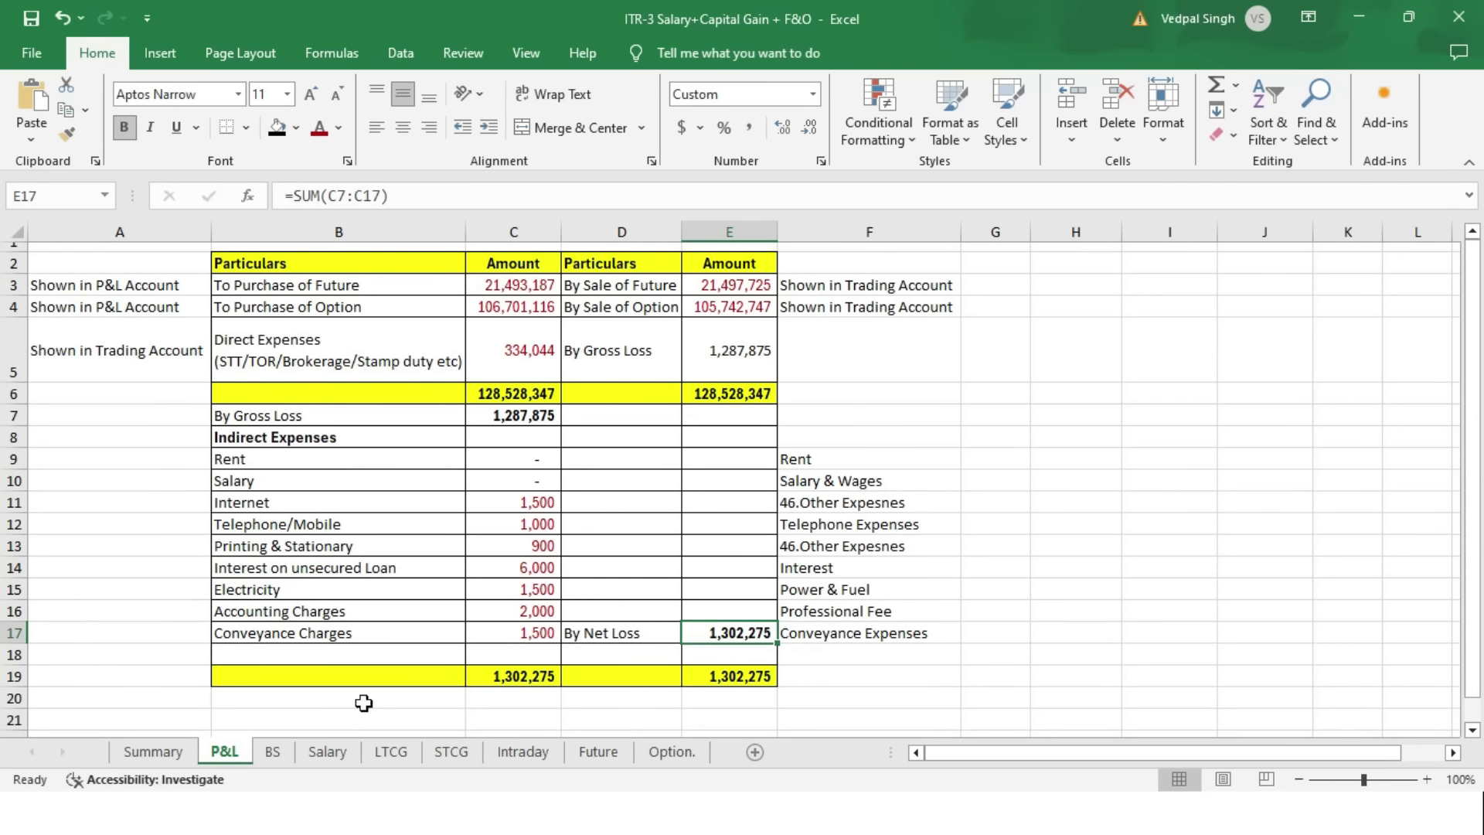
# - Compare the Non Speculative Business Net Profit/Loss in H5 of the Summary sheet with the BS sheet
pyautogui.click(155, 752)
pyautogui.click(803, 384)
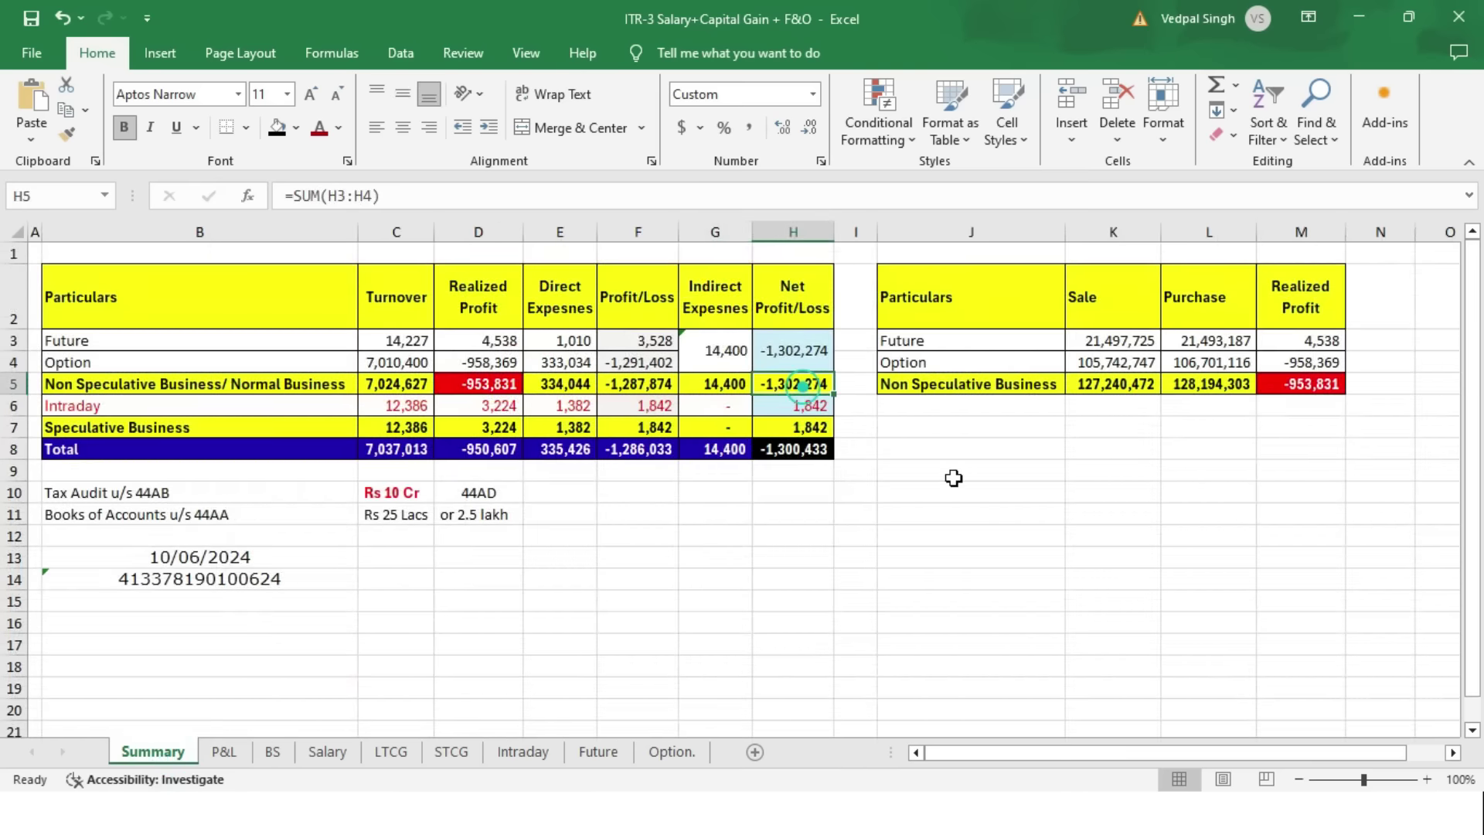
pyautogui.moveTo(301, 384); pyautogui.dragTo(804, 384)
pyautogui.click(804, 384)
pyautogui.click(275, 751)
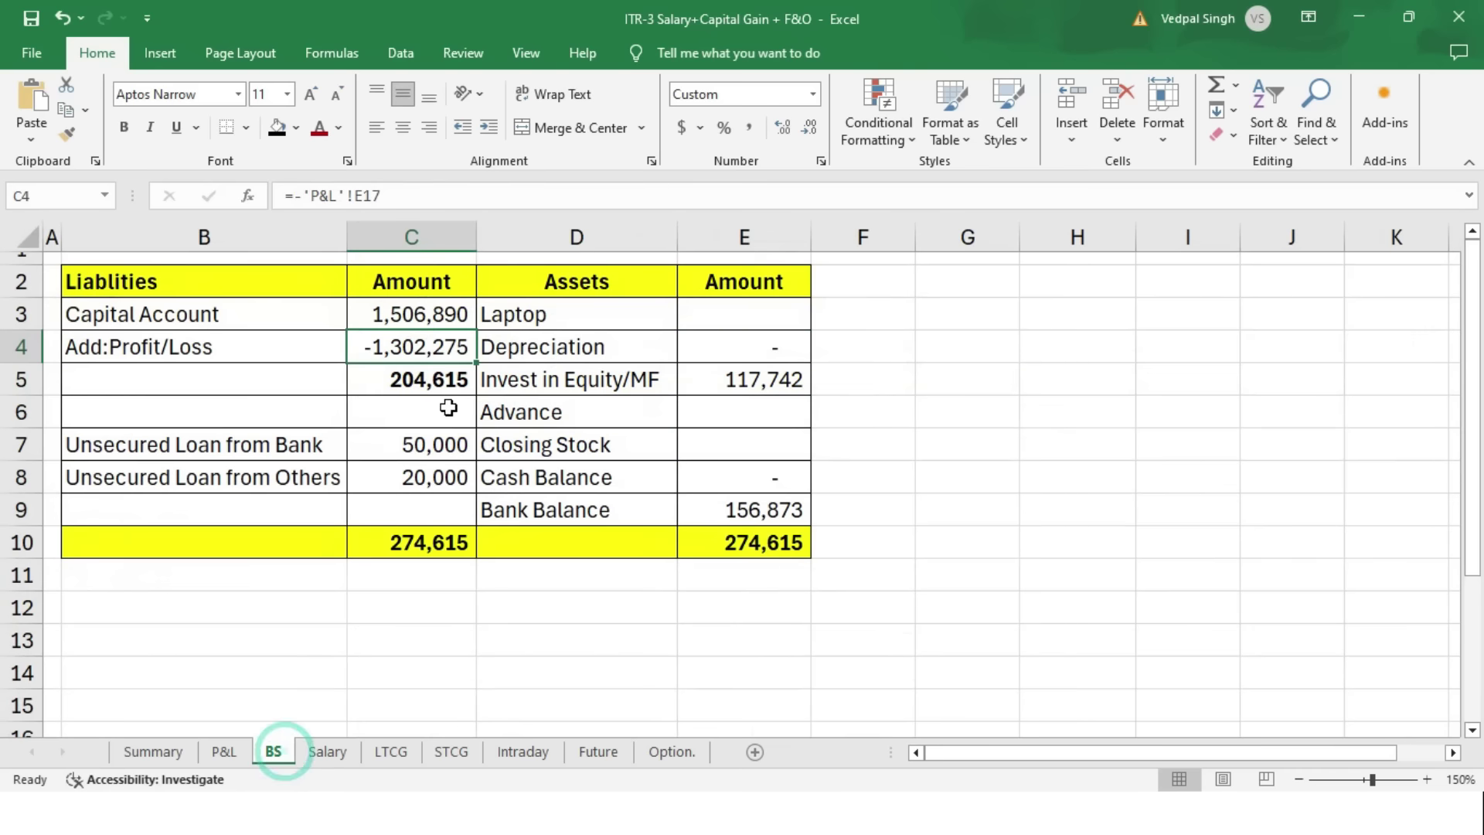
# - Try 204615, the net capital from C5 of the BS sheet, as the Proprietor's capital, and clear it again
pyautogui.moveTo(454, 317); pyautogui.dragTo(448, 352)
pyautogui.click(448, 379)
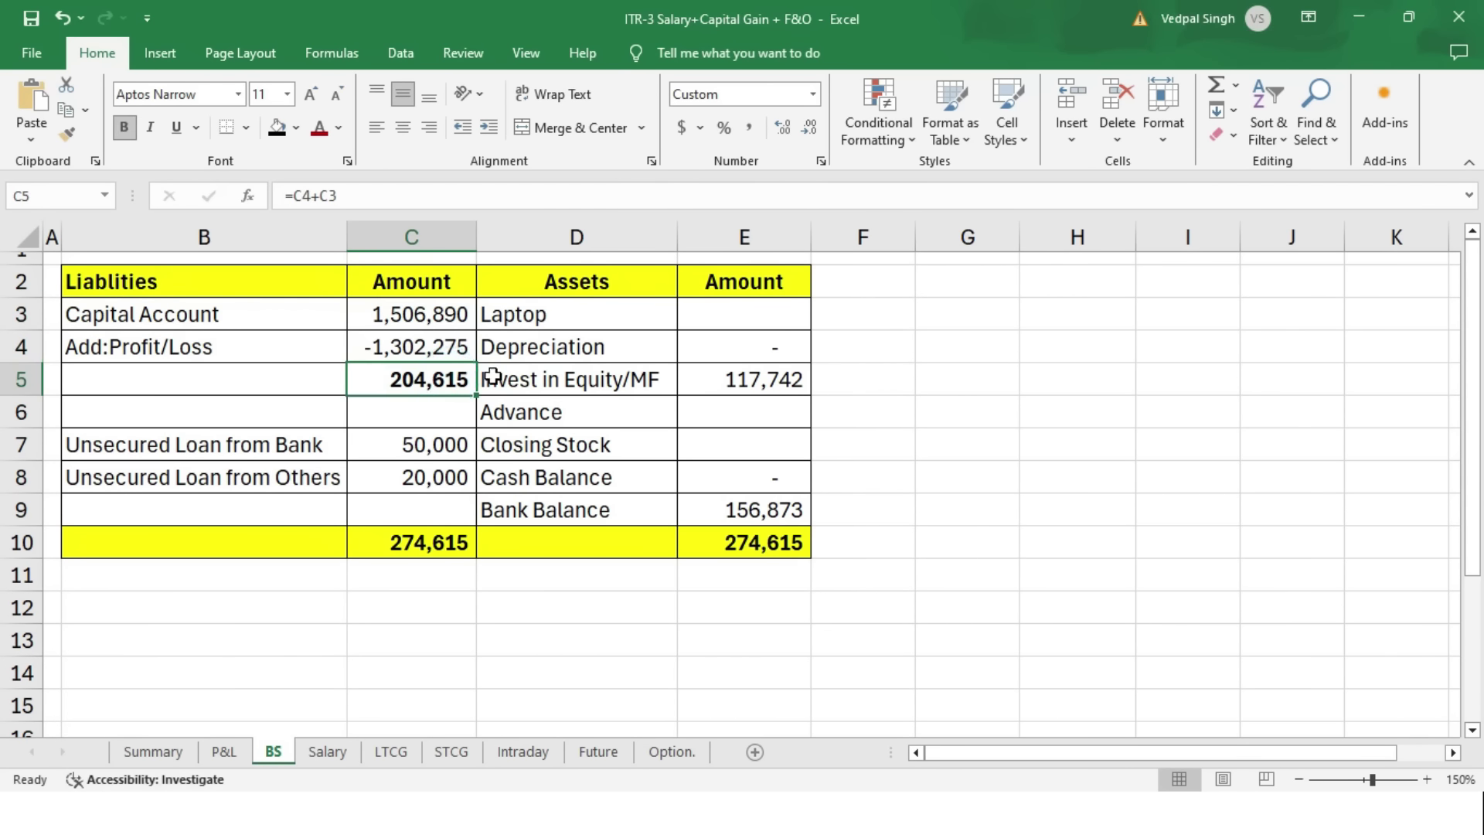
pyautogui.hotkey('alt', 'Tab')
pyautogui.click(1235, 532)
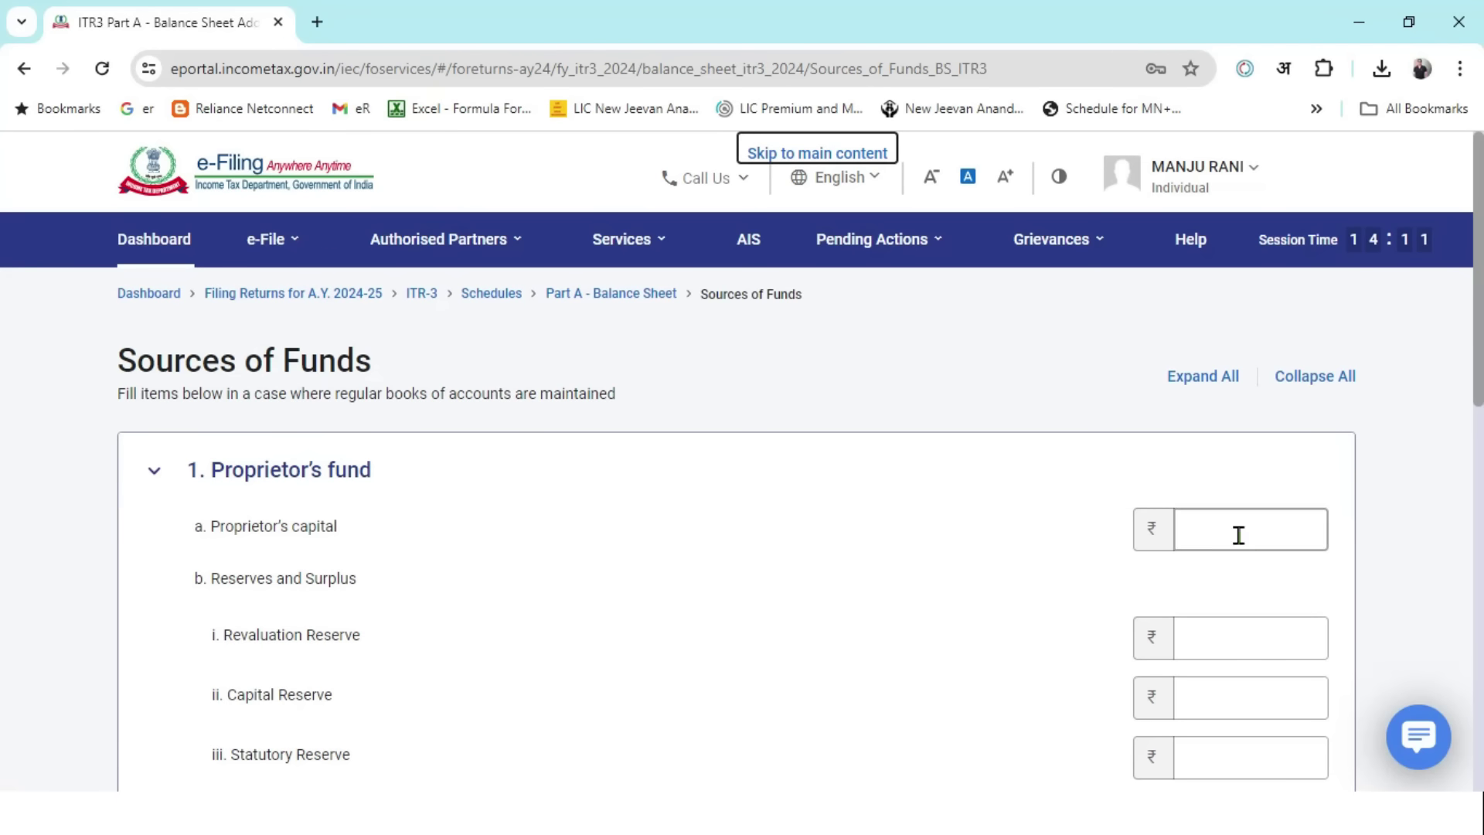
pyautogui.write('204615')
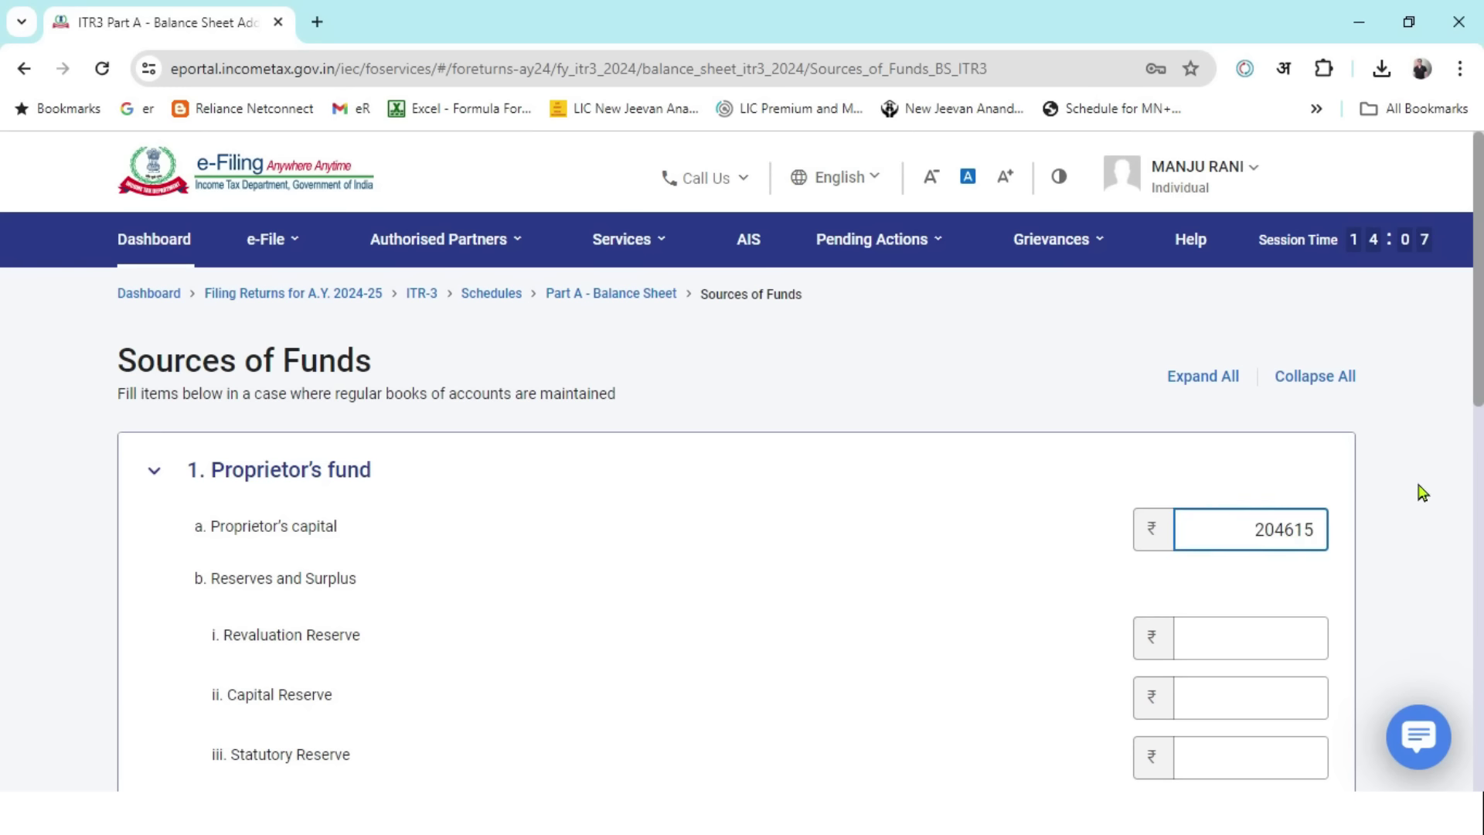
pyautogui.hotkey('ctrl', 'a')
pyautogui.press('BackSpace')
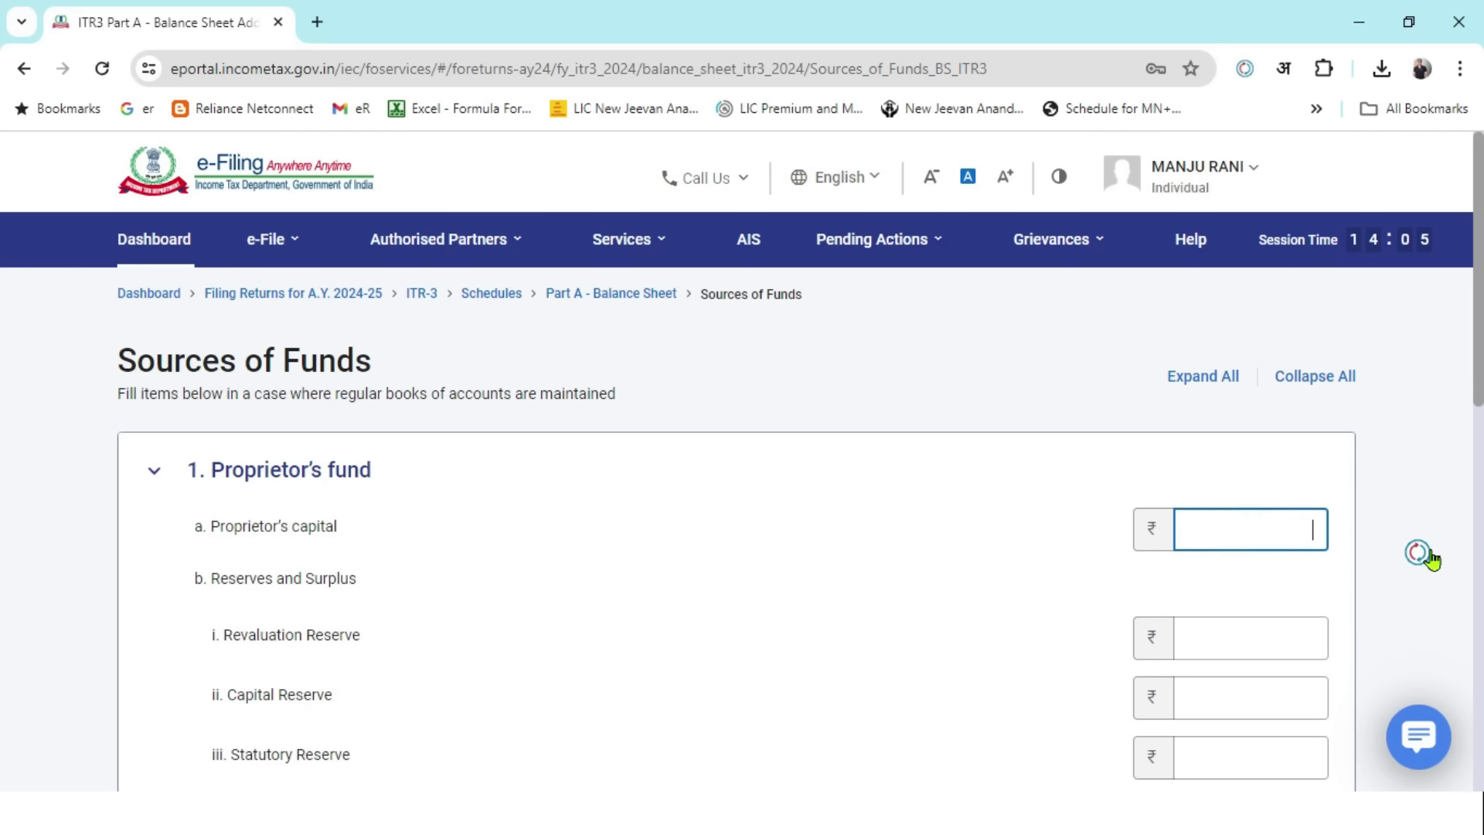
# - Enter 15,06,890, the Capital Account amount from C3 of the BS sheet, as the Proprietor's capital
pyautogui.hotkey('alt', 'Tab')
pyautogui.click(462, 328)
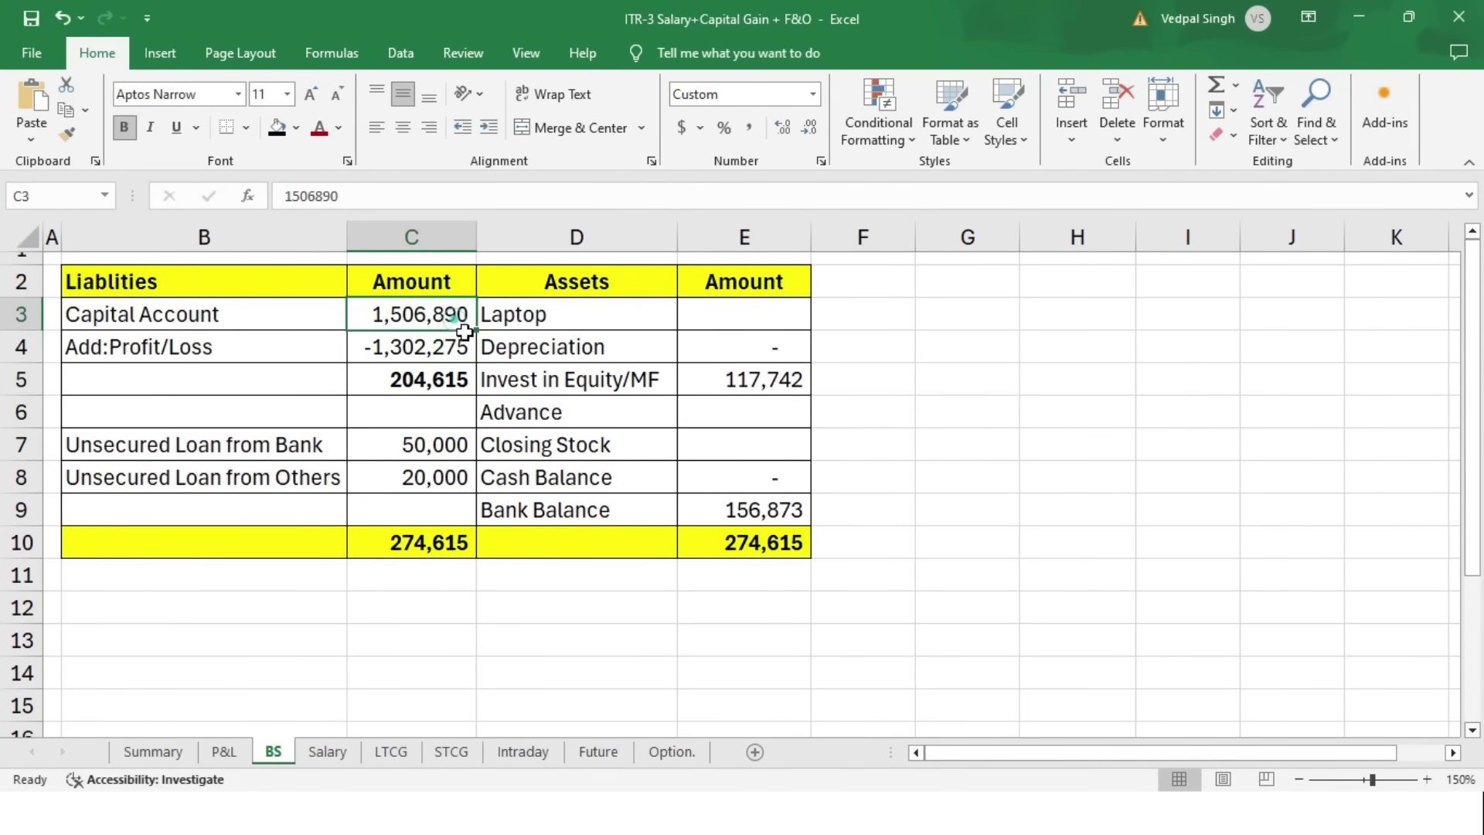
pyautogui.hotkey('alt', 'Tab')
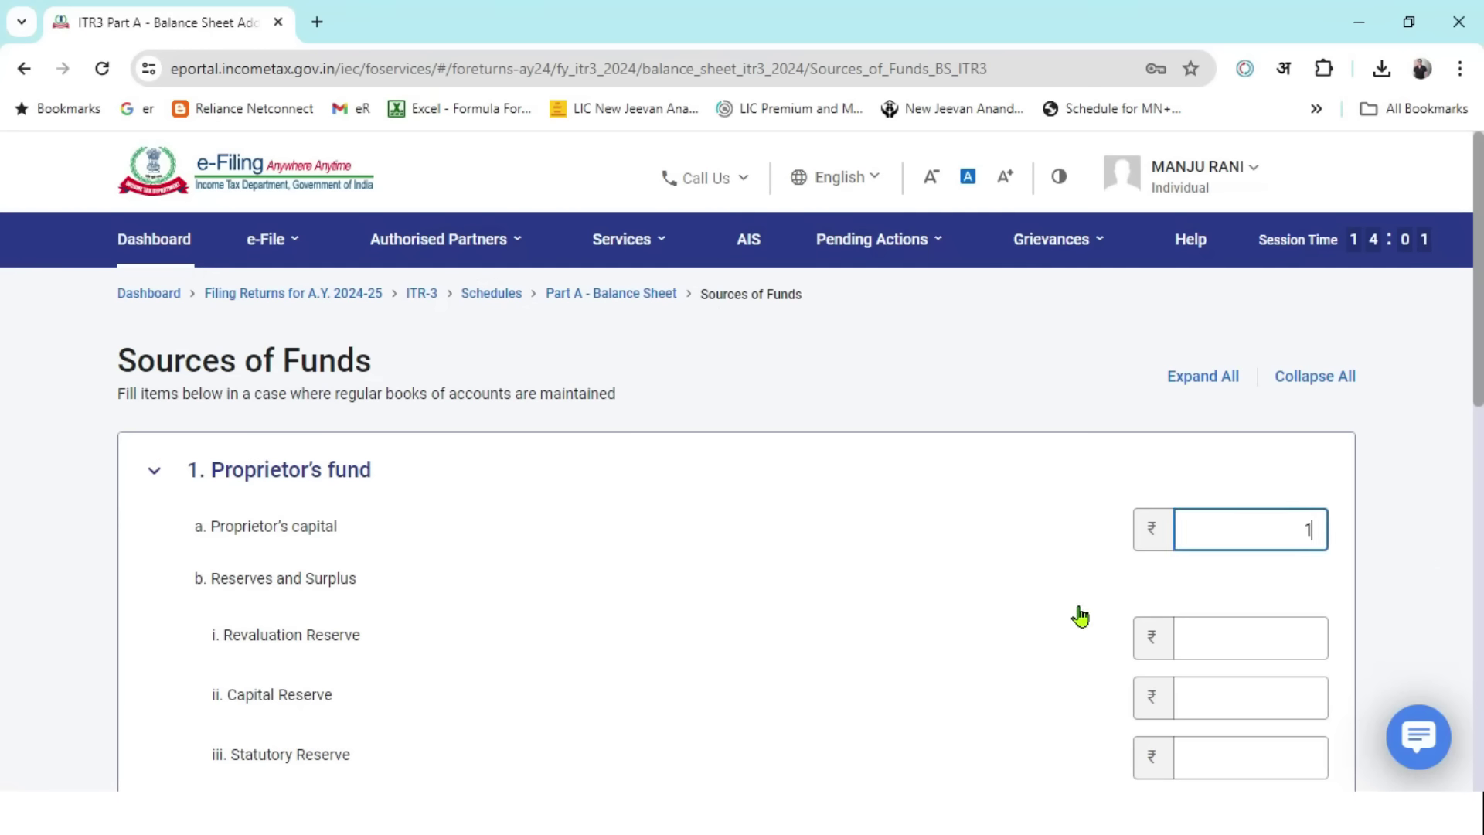
pyautogui.write('1506890')
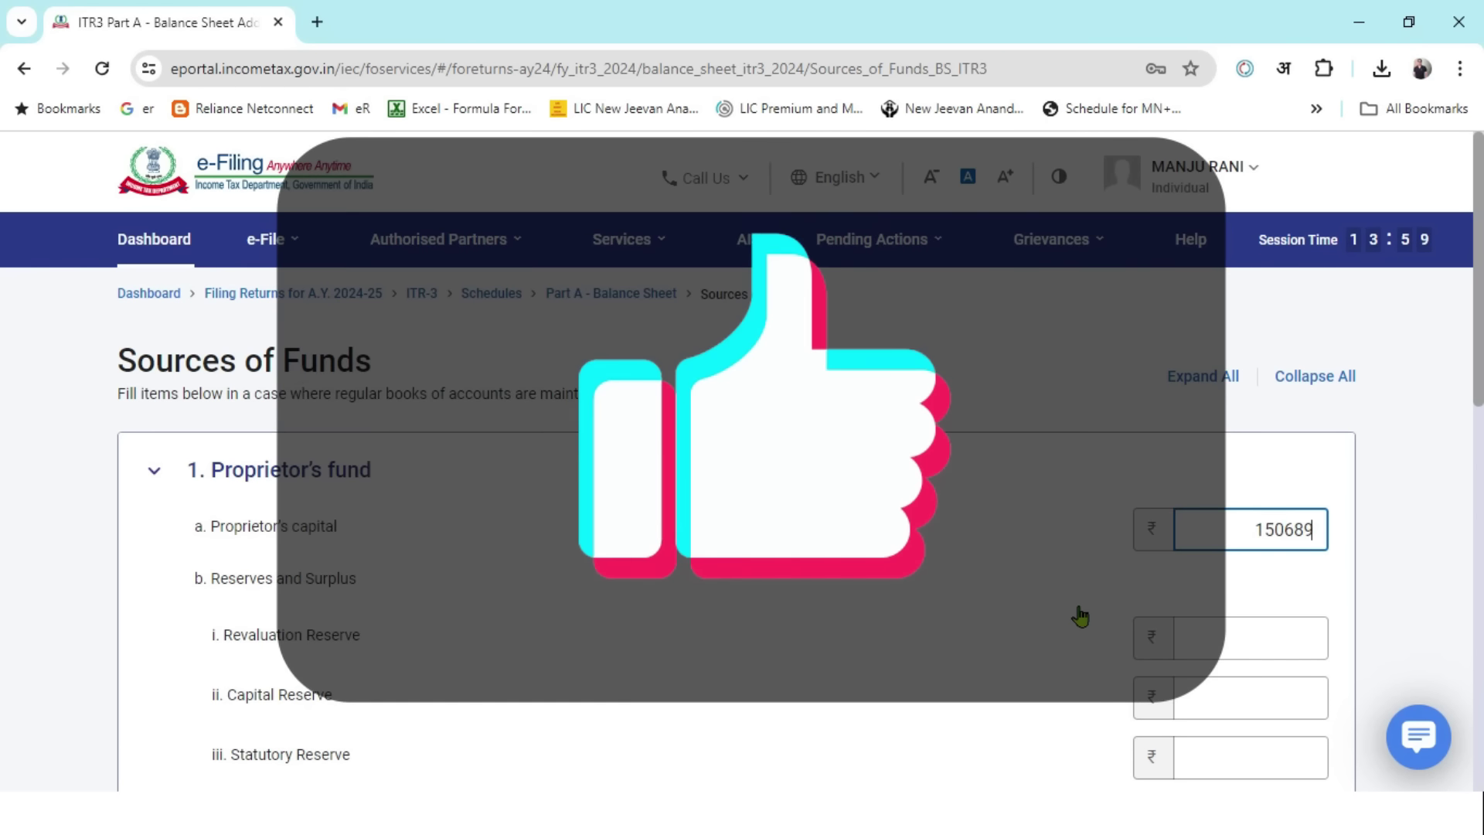
pyautogui.hotkey('alt', 'Tab')
pyautogui.click(462, 349)
pyautogui.hotkey('alt', 'Tab')
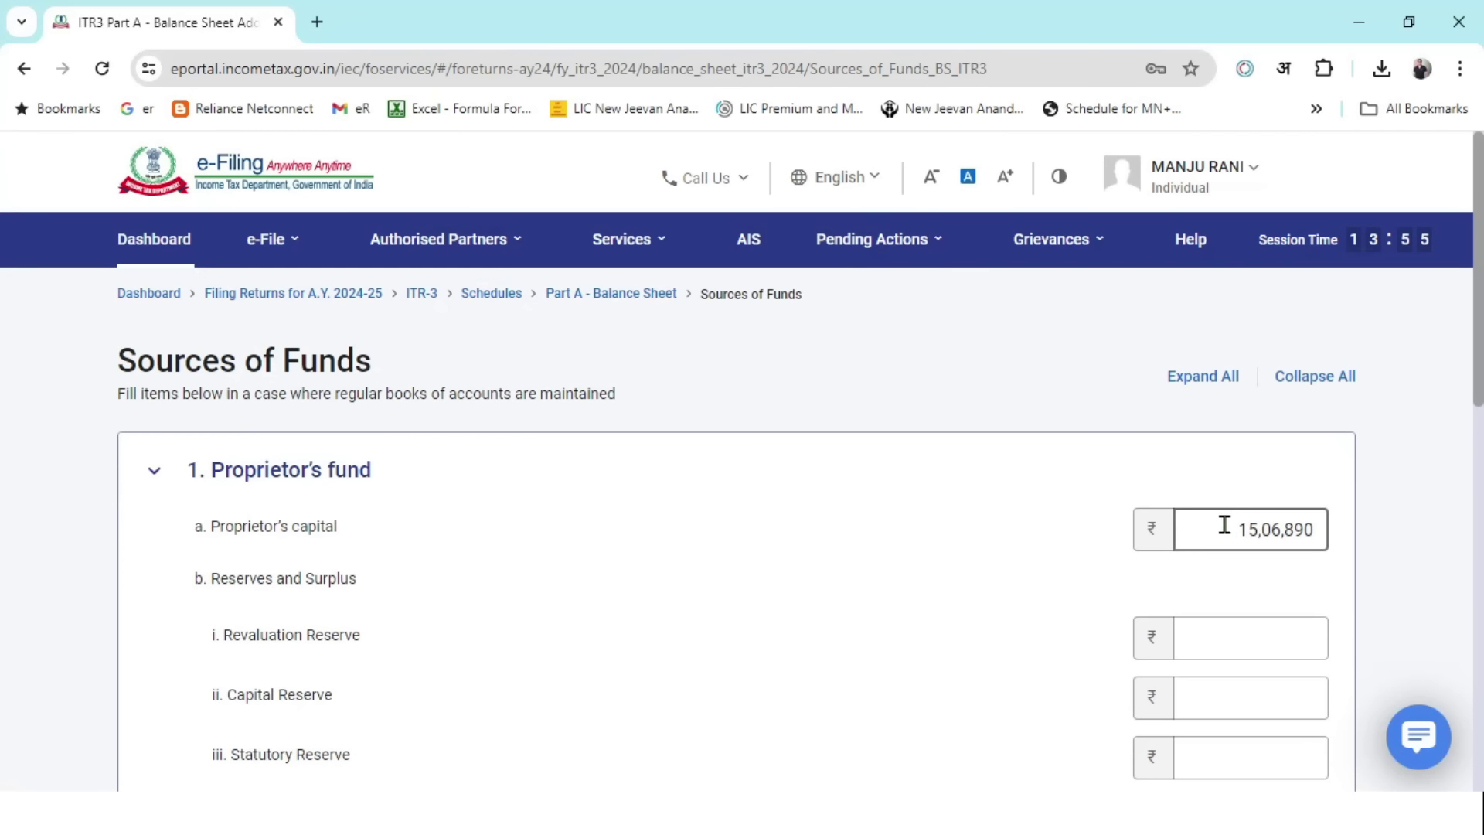
# - Collapse the Proprietor's fund section and expand the Loan funds section
pyautogui.scroll(-2, 599, 537)
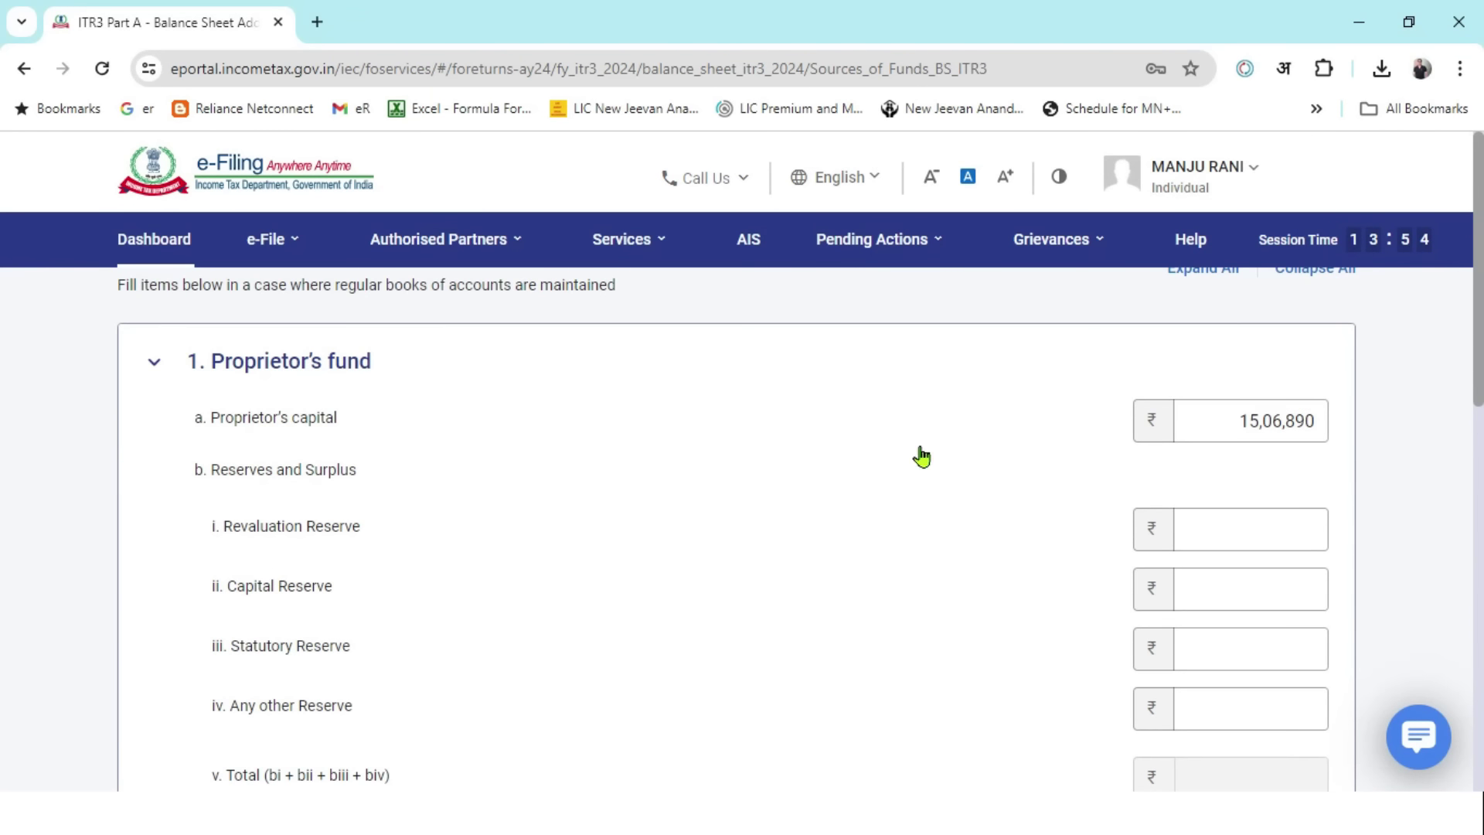
pyautogui.click(158, 353)
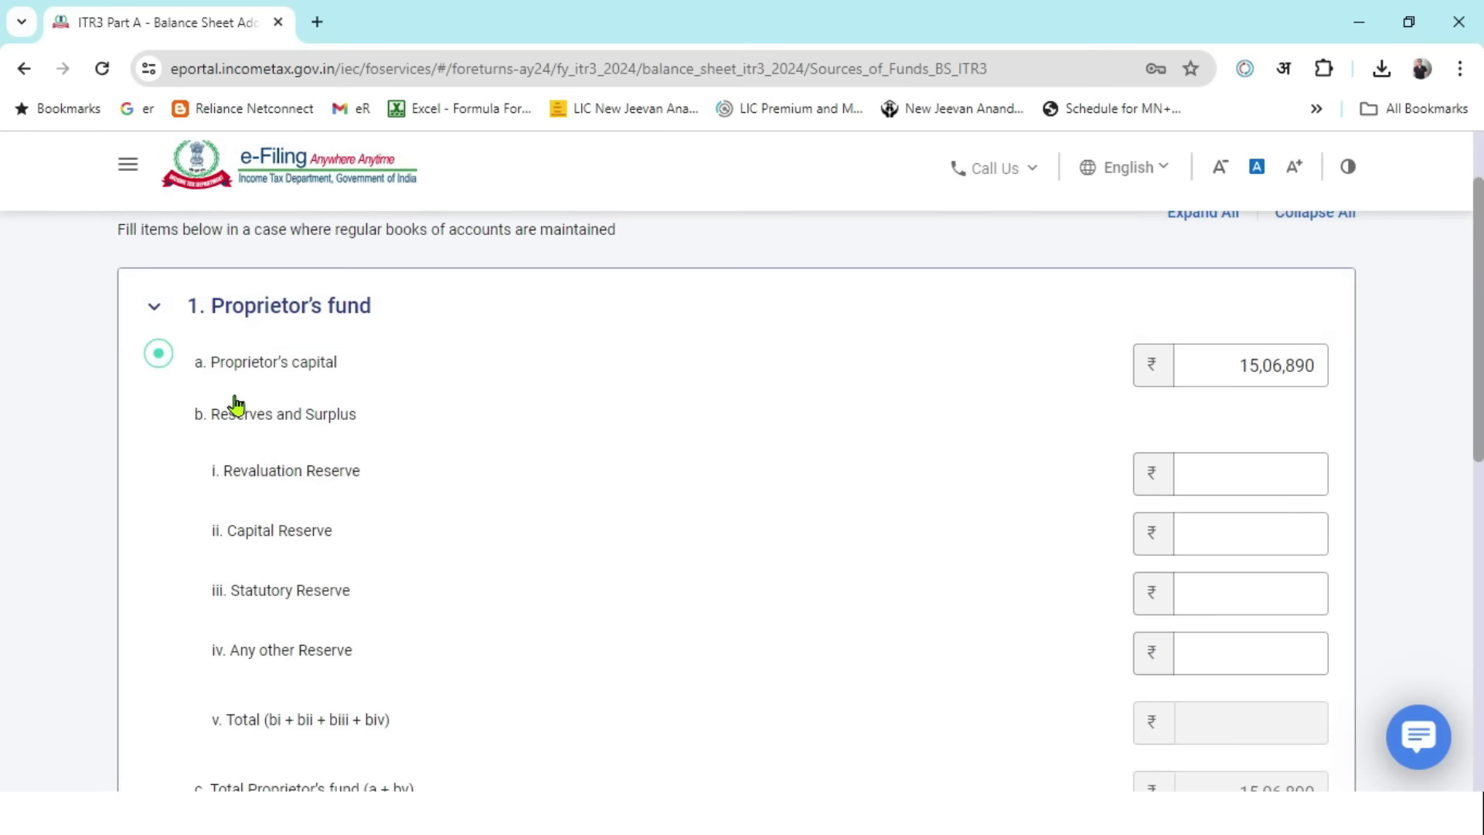
pyautogui.click(154, 308)
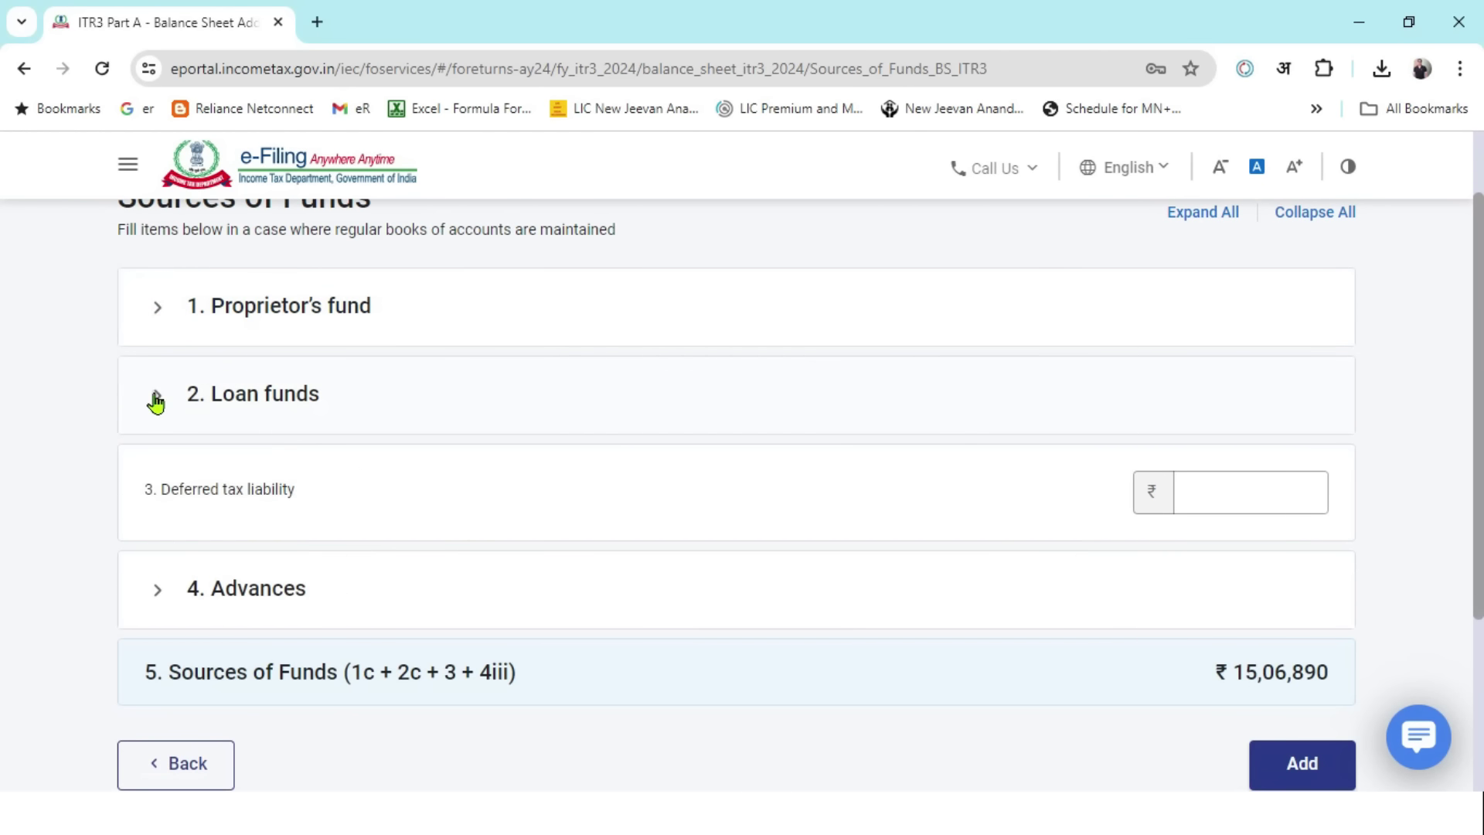
pyautogui.click(153, 398)
# - Check the unsecured loans from bank and from others in C7 and C8 of the BS sheet
pyautogui.hotkey('alt', 'Tab')
pyautogui.click(447, 448)
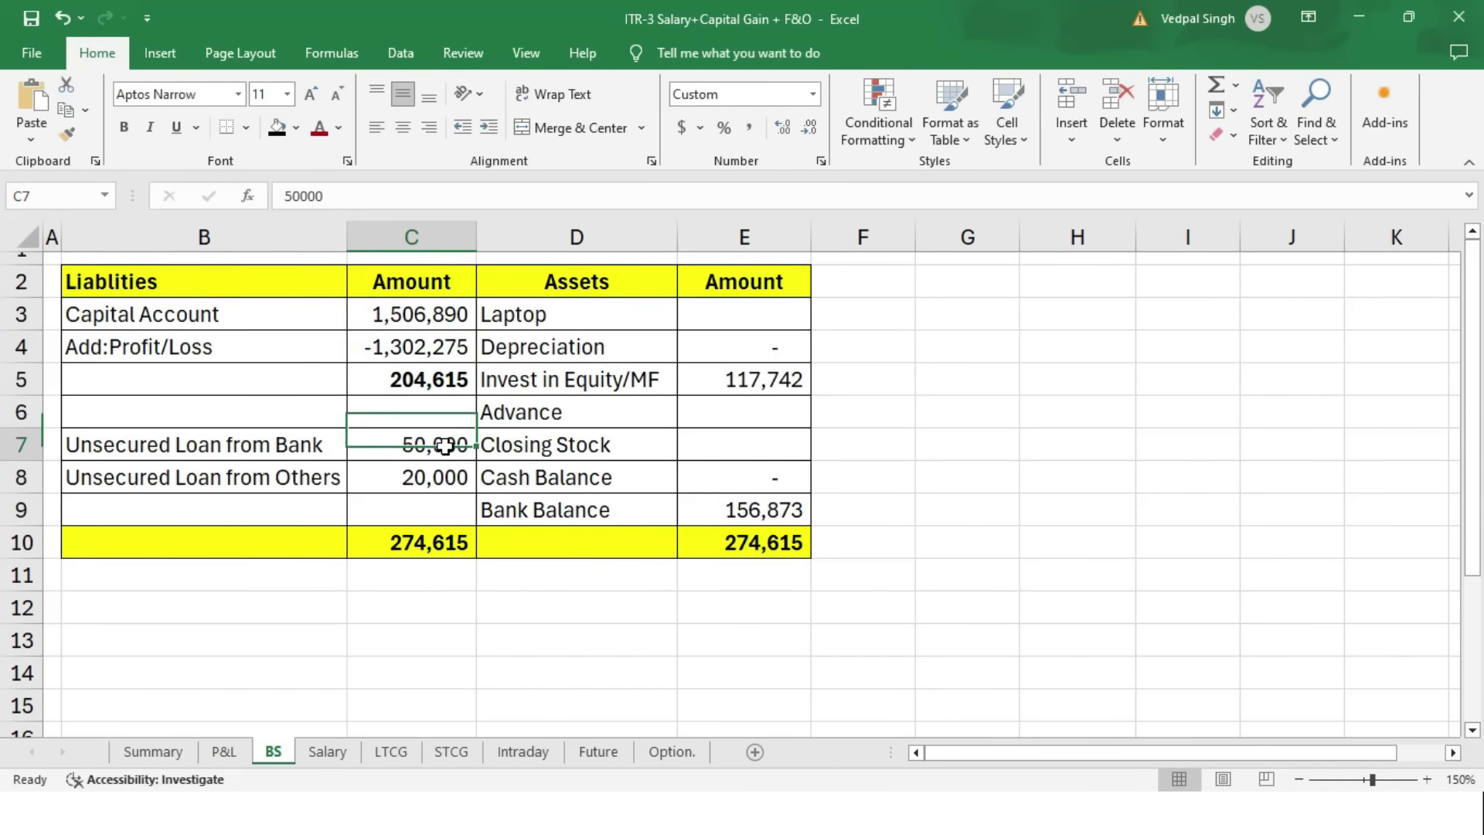
pyautogui.click(456, 486)
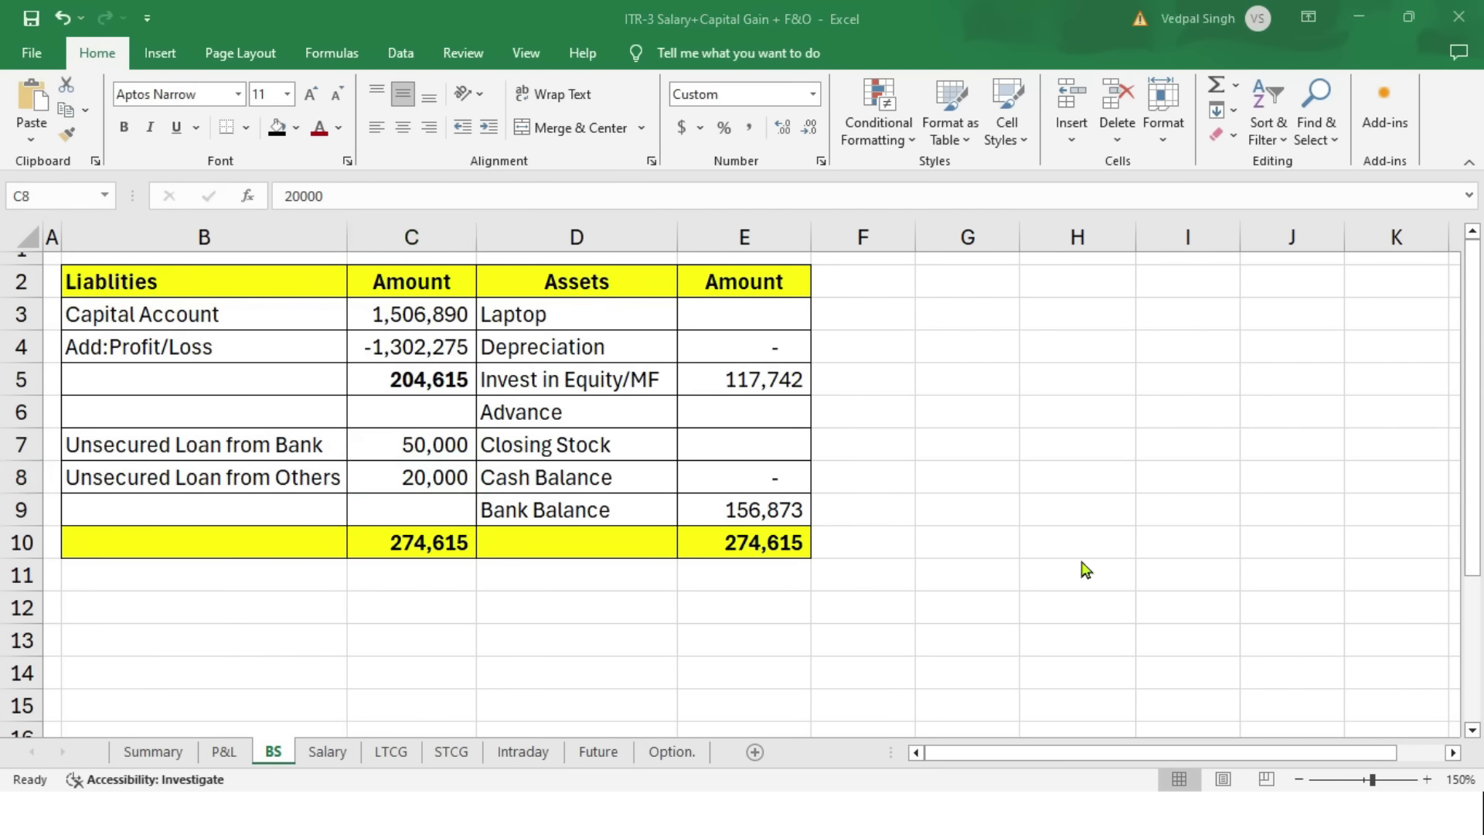
pyautogui.hotkey('alt', 'Tab')
# - In Loan funds, pass over the secured loans and enter 50000 as the unsecured loan From Banks, taken from the BS sheet
pyautogui.scroll(-2, 768, 536)
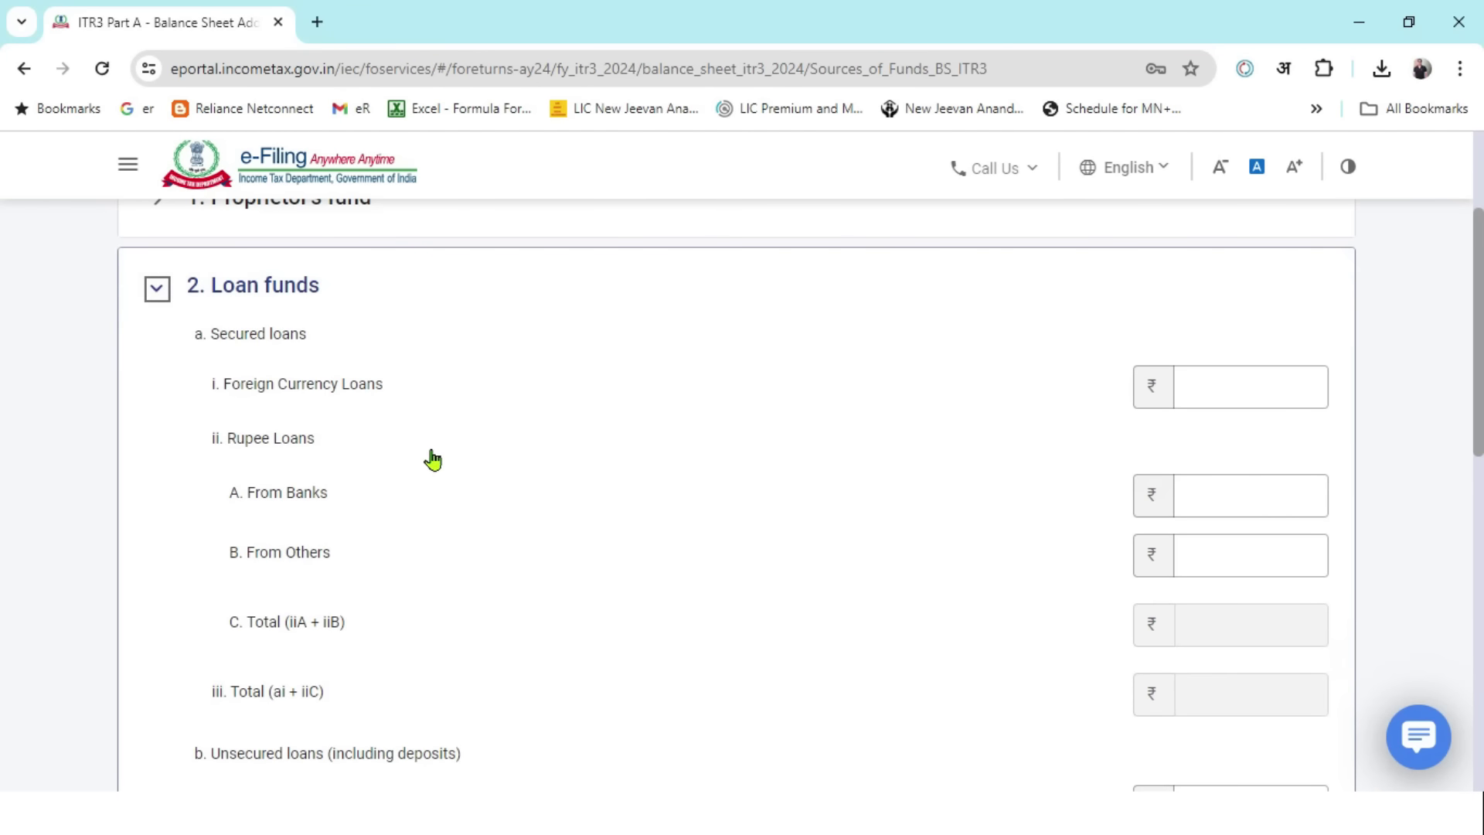
pyautogui.moveTo(257, 336); pyautogui.dragTo(307, 334)
pyautogui.scroll(-2, 616, 454)
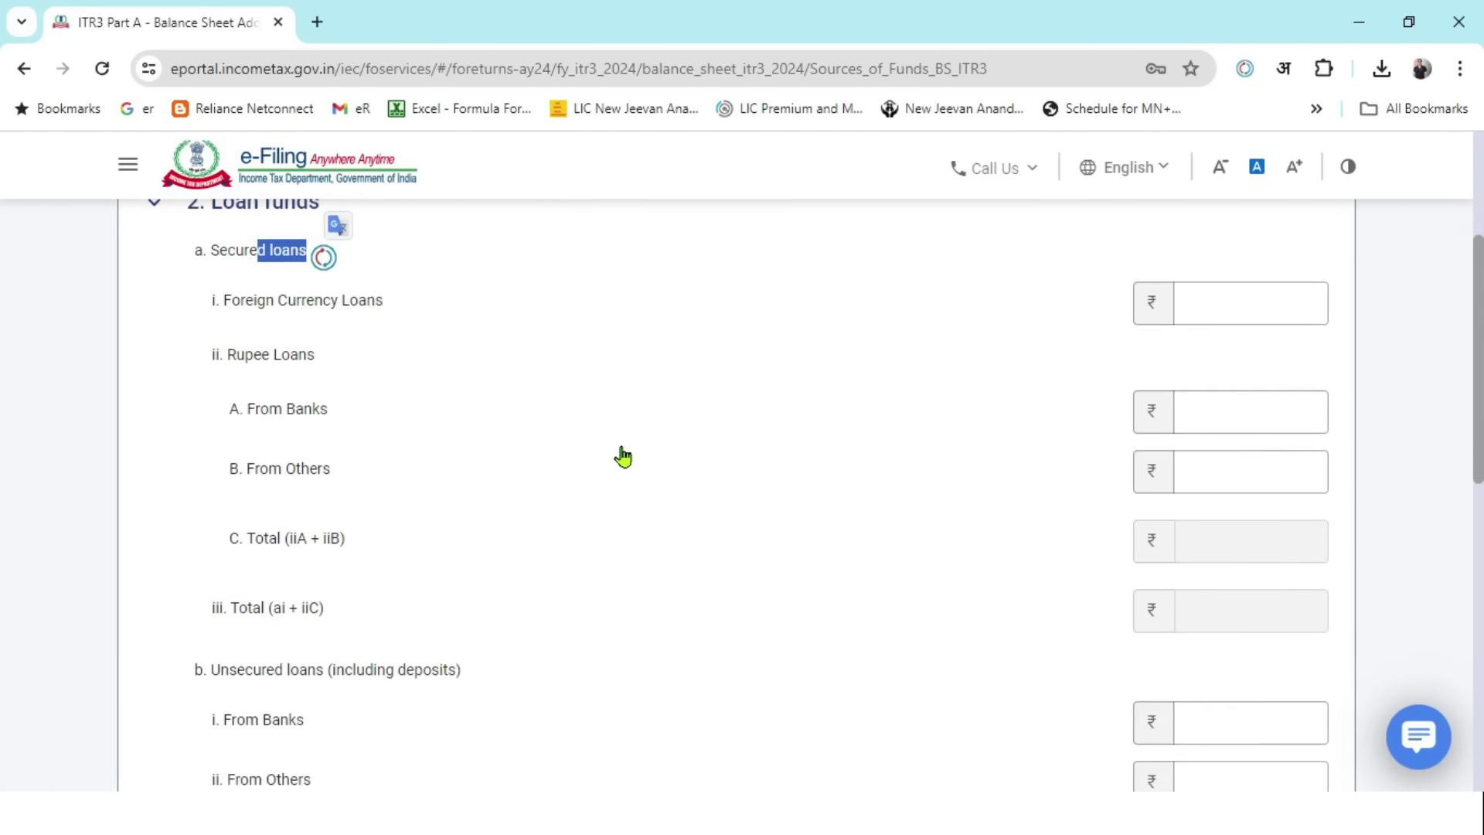
pyautogui.click(1239, 400)
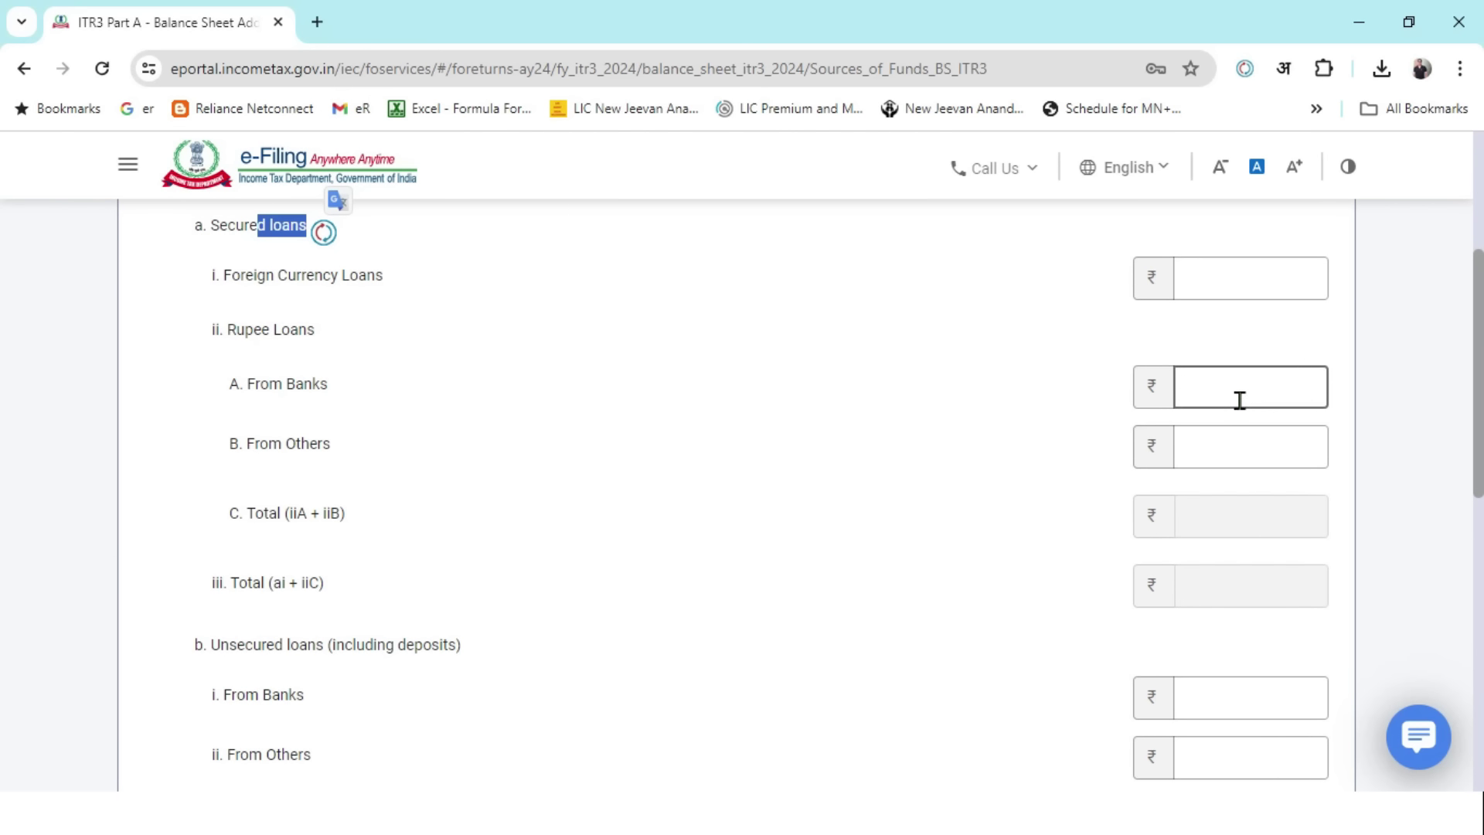
pyautogui.scroll(-2, 530, 582)
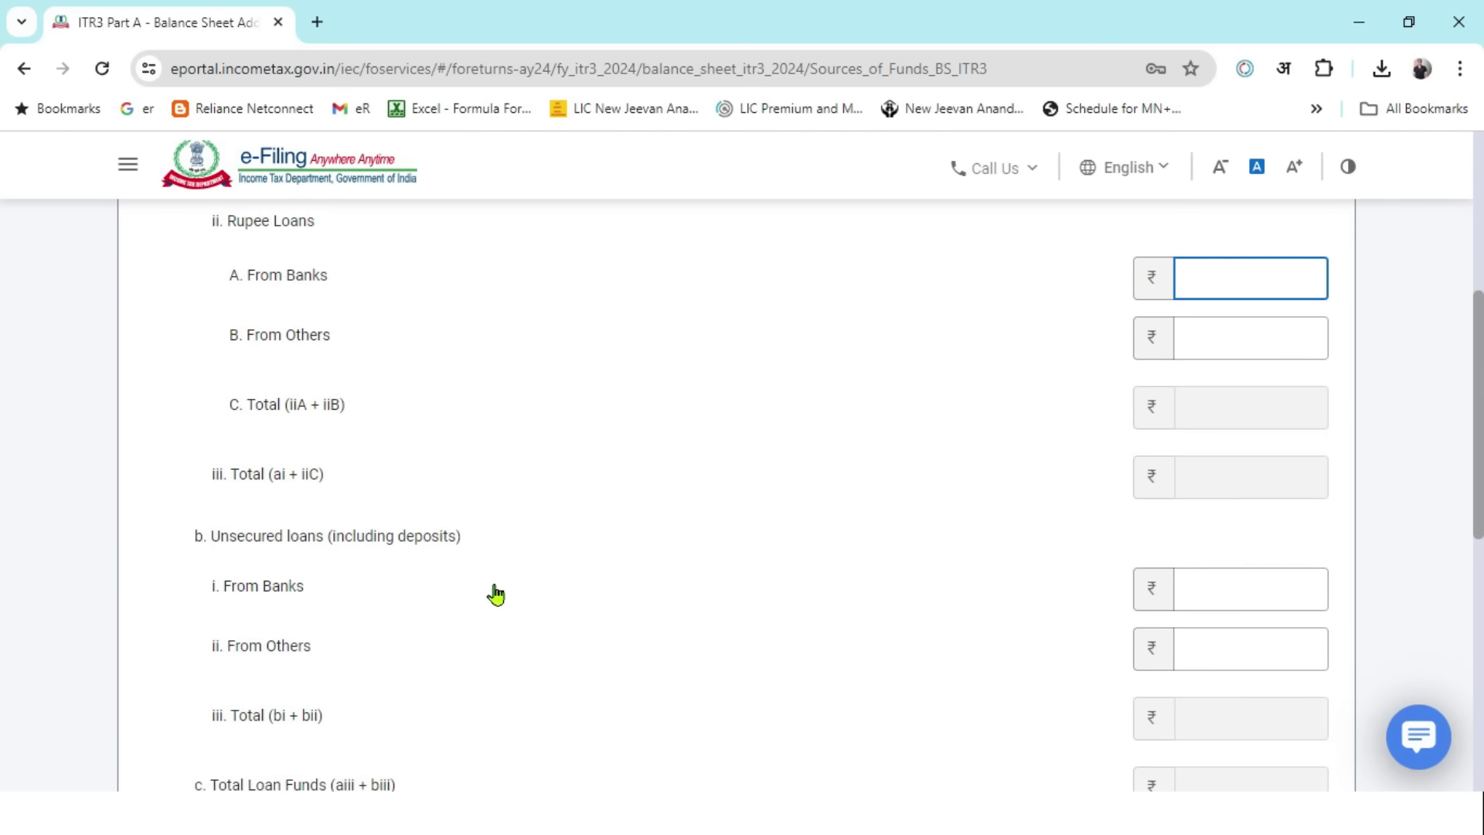
pyautogui.scroll(2, 351, 540)
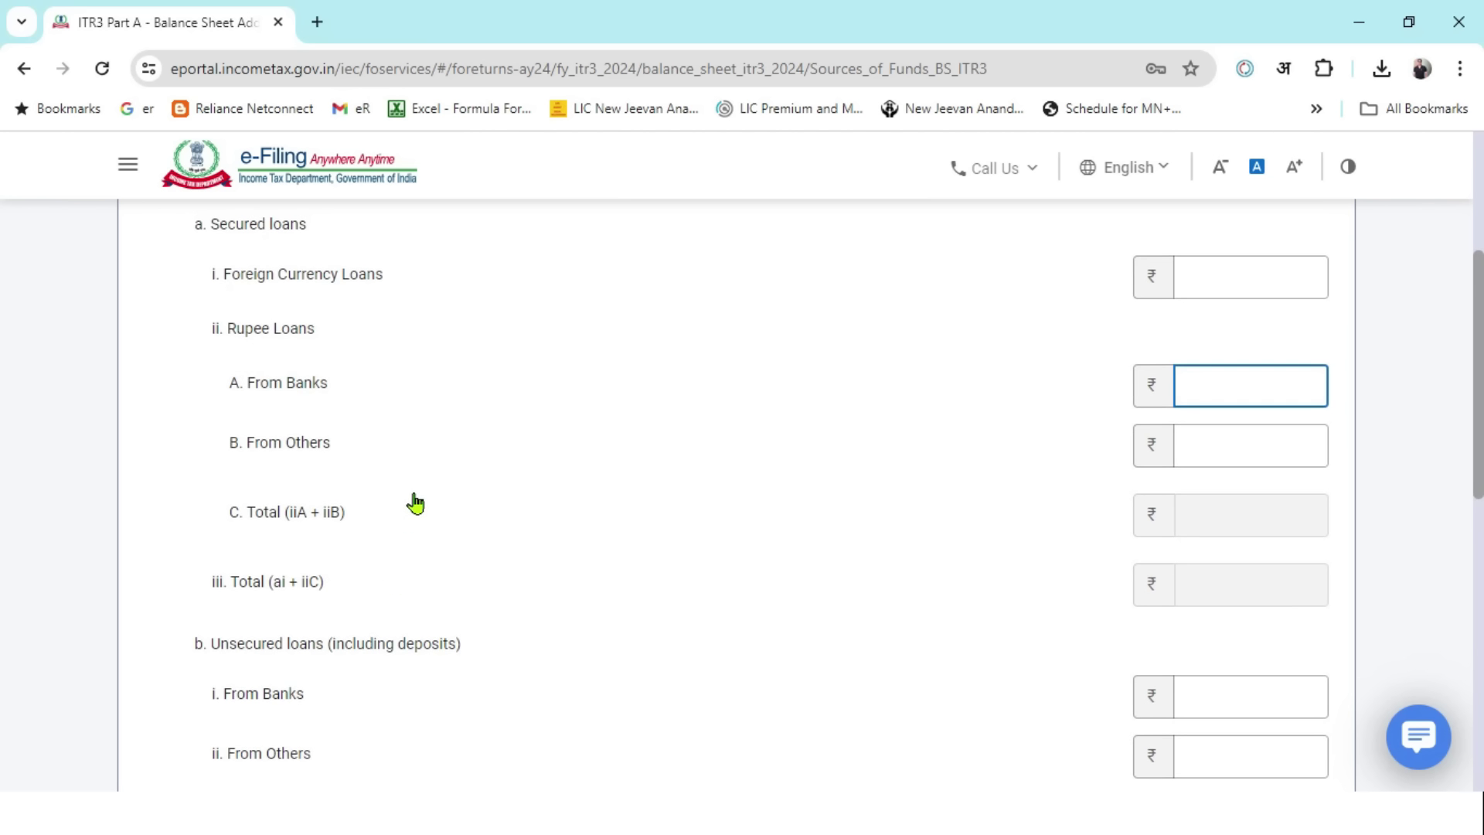
pyautogui.scroll(-3, 415, 503)
pyautogui.moveTo(211, 427); pyautogui.dragTo(448, 427)
pyautogui.moveTo(226, 479); pyautogui.dragTo(301, 494)
pyautogui.click(1275, 484)
pyautogui.hotkey('alt', 'Tab')
pyautogui.hotkey('alt', 'Tab')
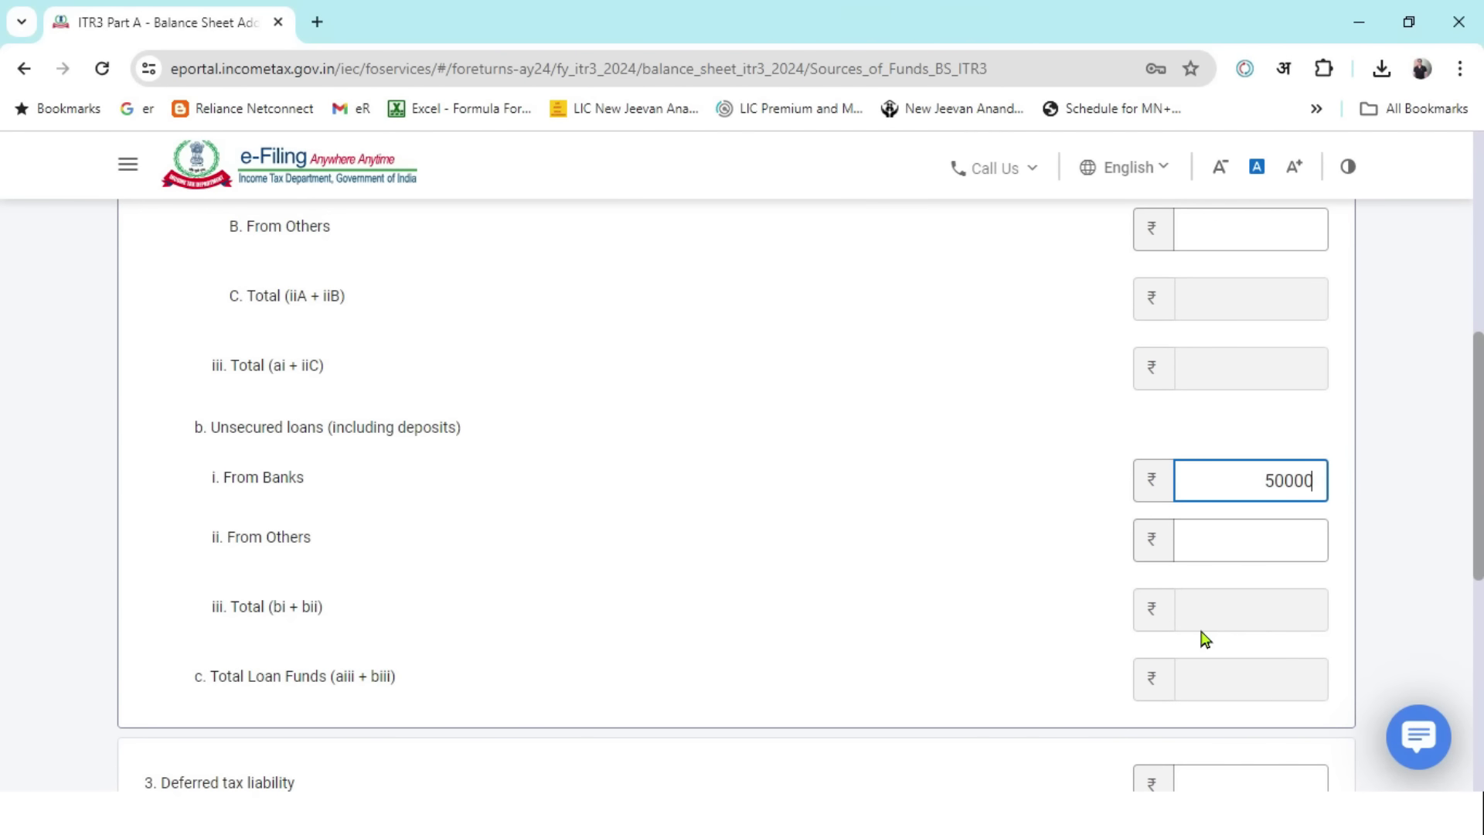
# - Enter 20,000 as the unsecured loan From Others in the Loan funds section
pyautogui.click(1254, 545)
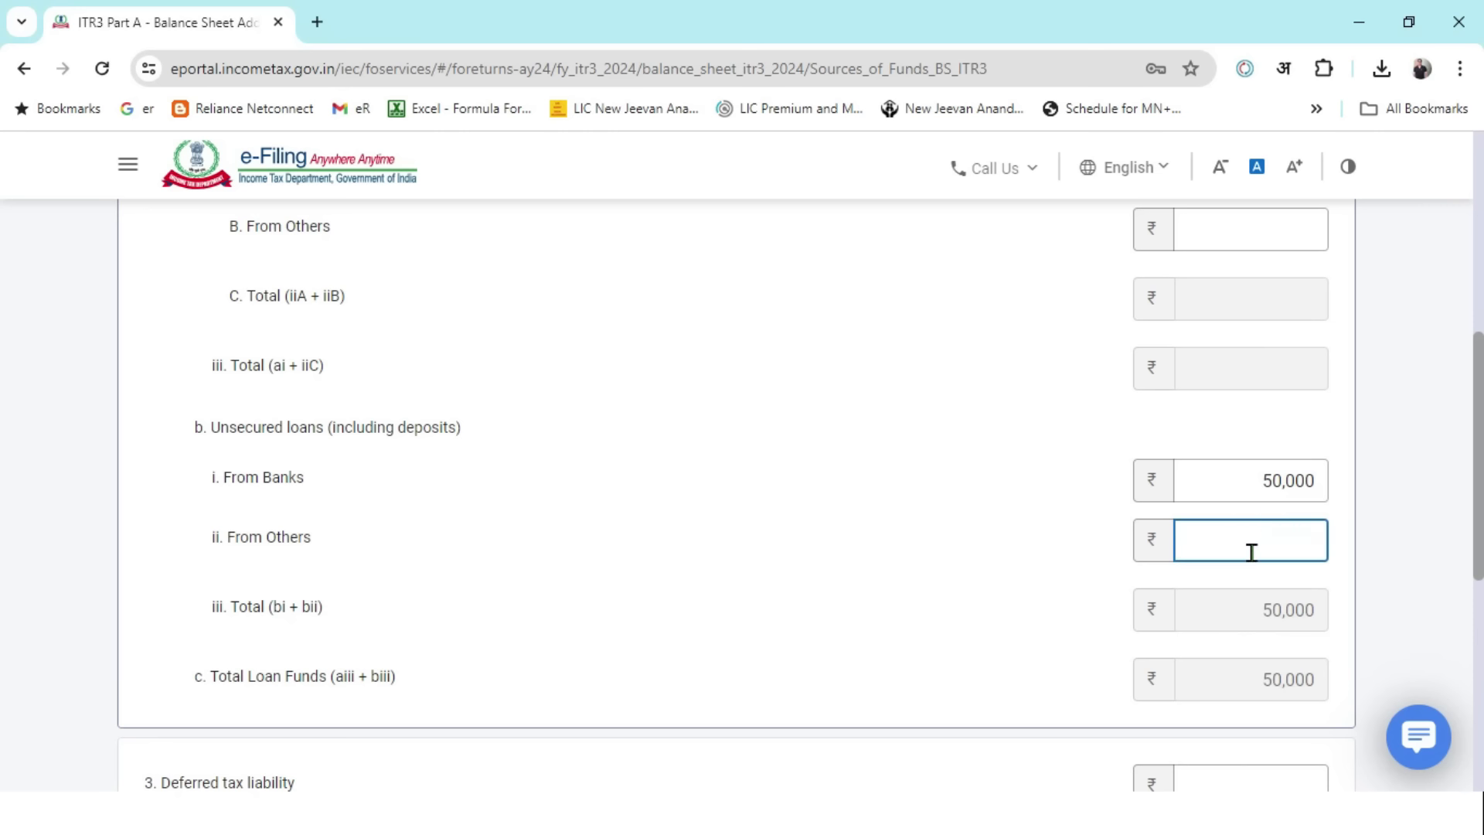
pyautogui.click(1403, 540)
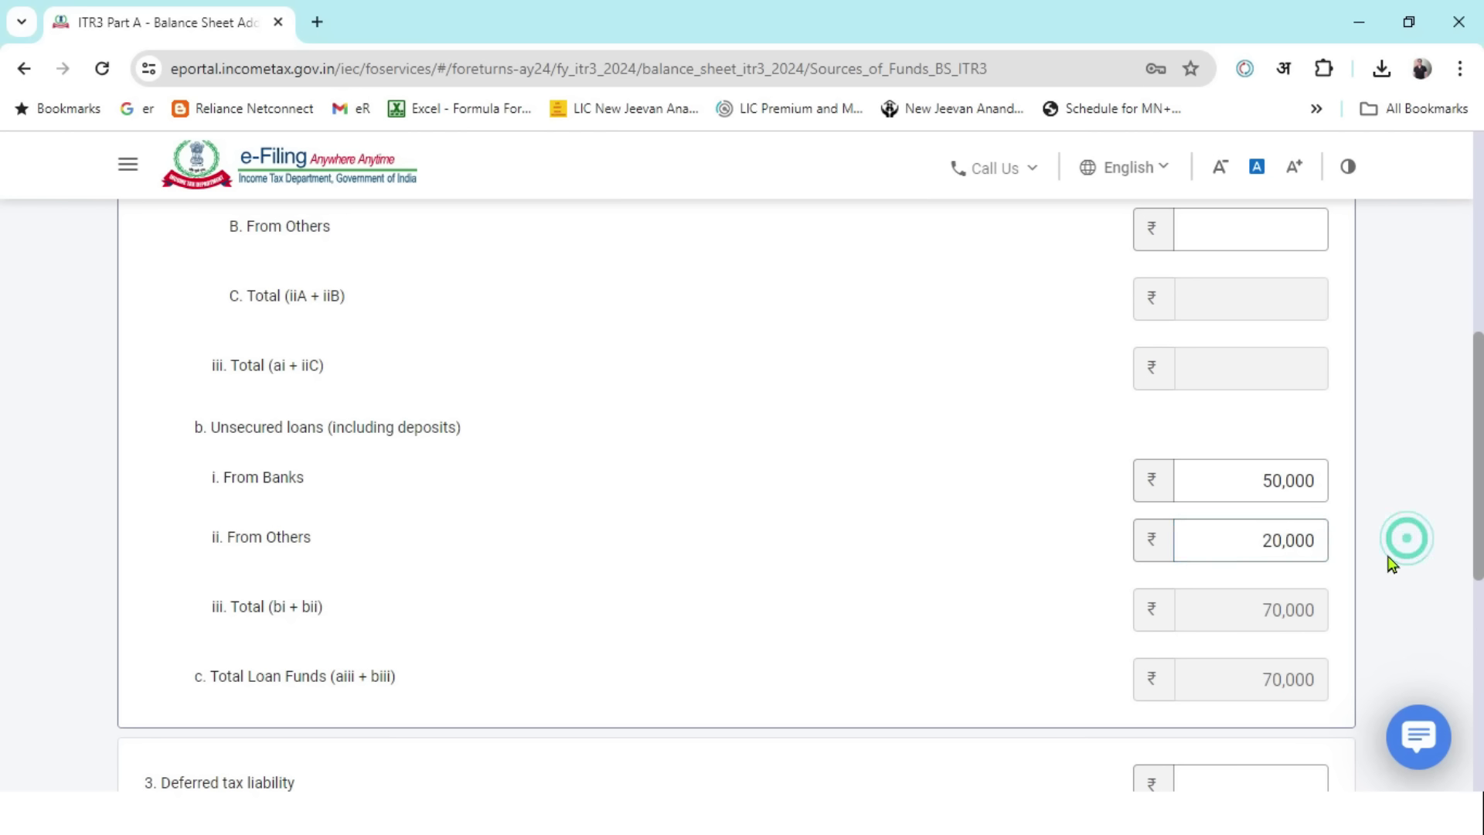
pyautogui.scroll(-3, 1282, 463)
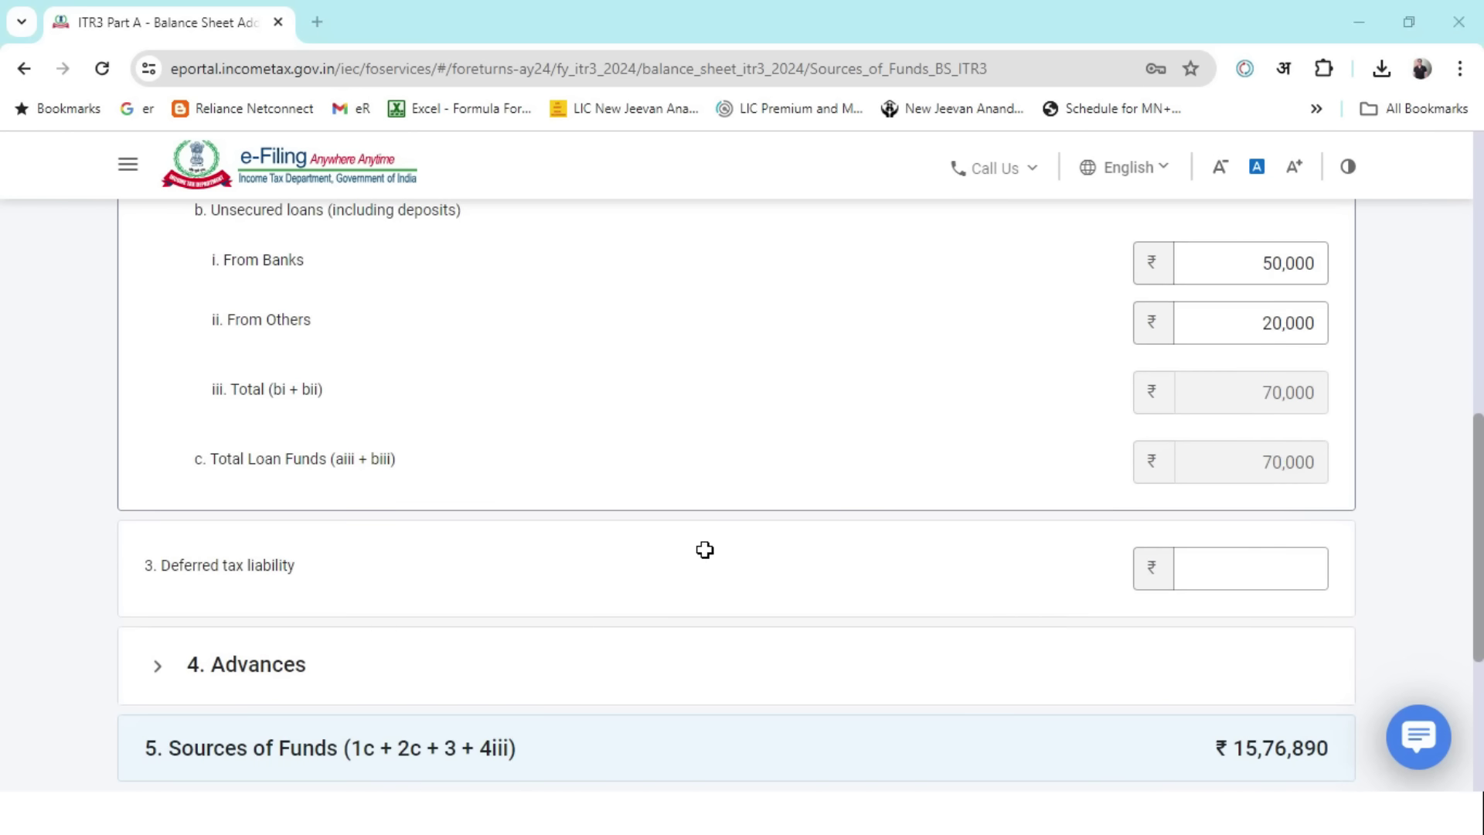
# - Switch to the Excel BS sheet and total the capital and both unsecured loans in C13 with the formula =C3+C7+C8
pyautogui.hotkey('alt', 'Tab')
pyautogui.click(431, 638)
pyautogui.write('=')
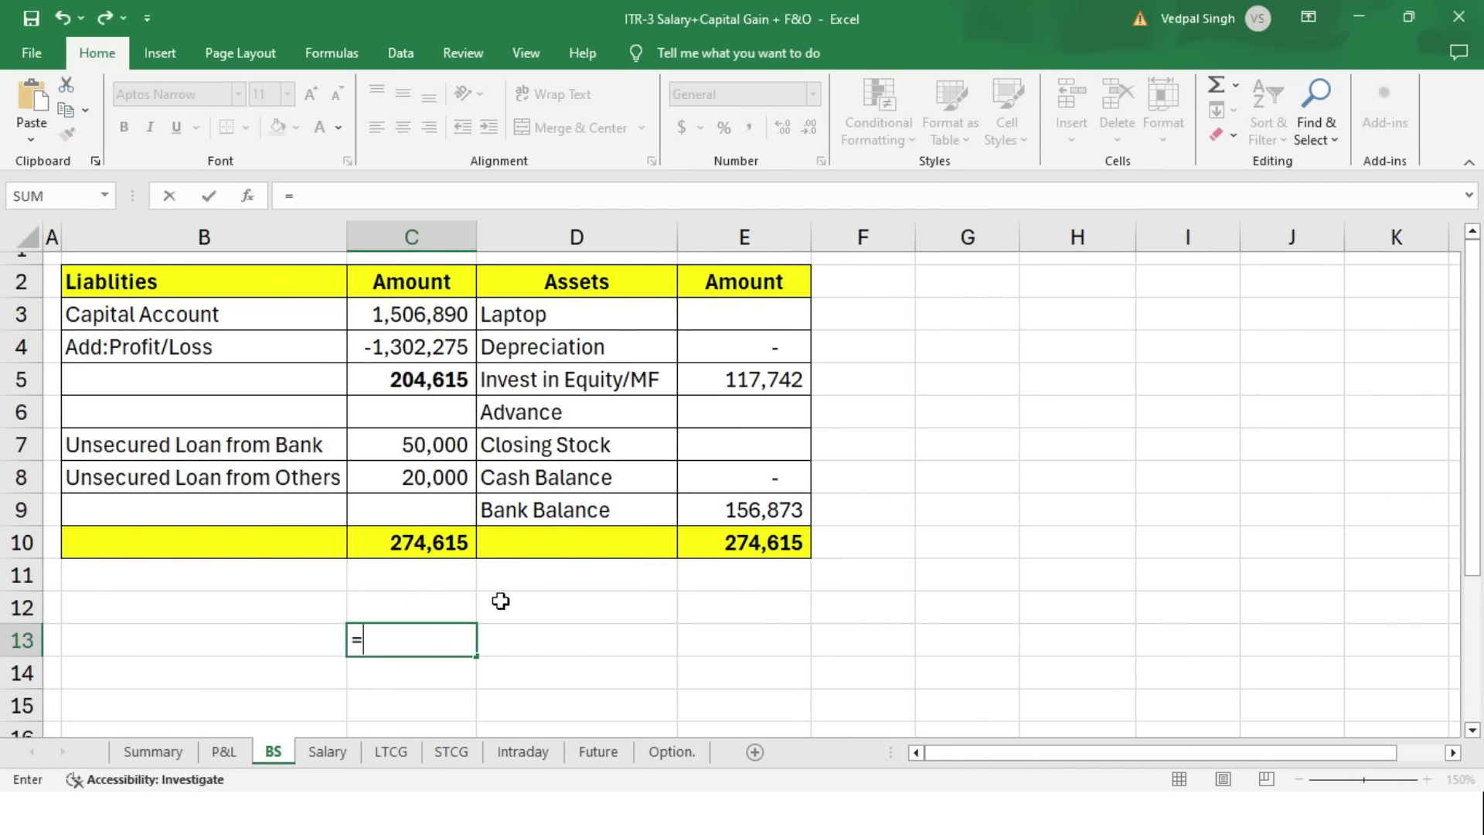
pyautogui.click(411, 315)
pyautogui.write('_')
pyautogui.press('BackSpace')
pyautogui.write('+')
pyautogui.click(455, 452)
pyautogui.write('+')
pyautogui.click(440, 486)
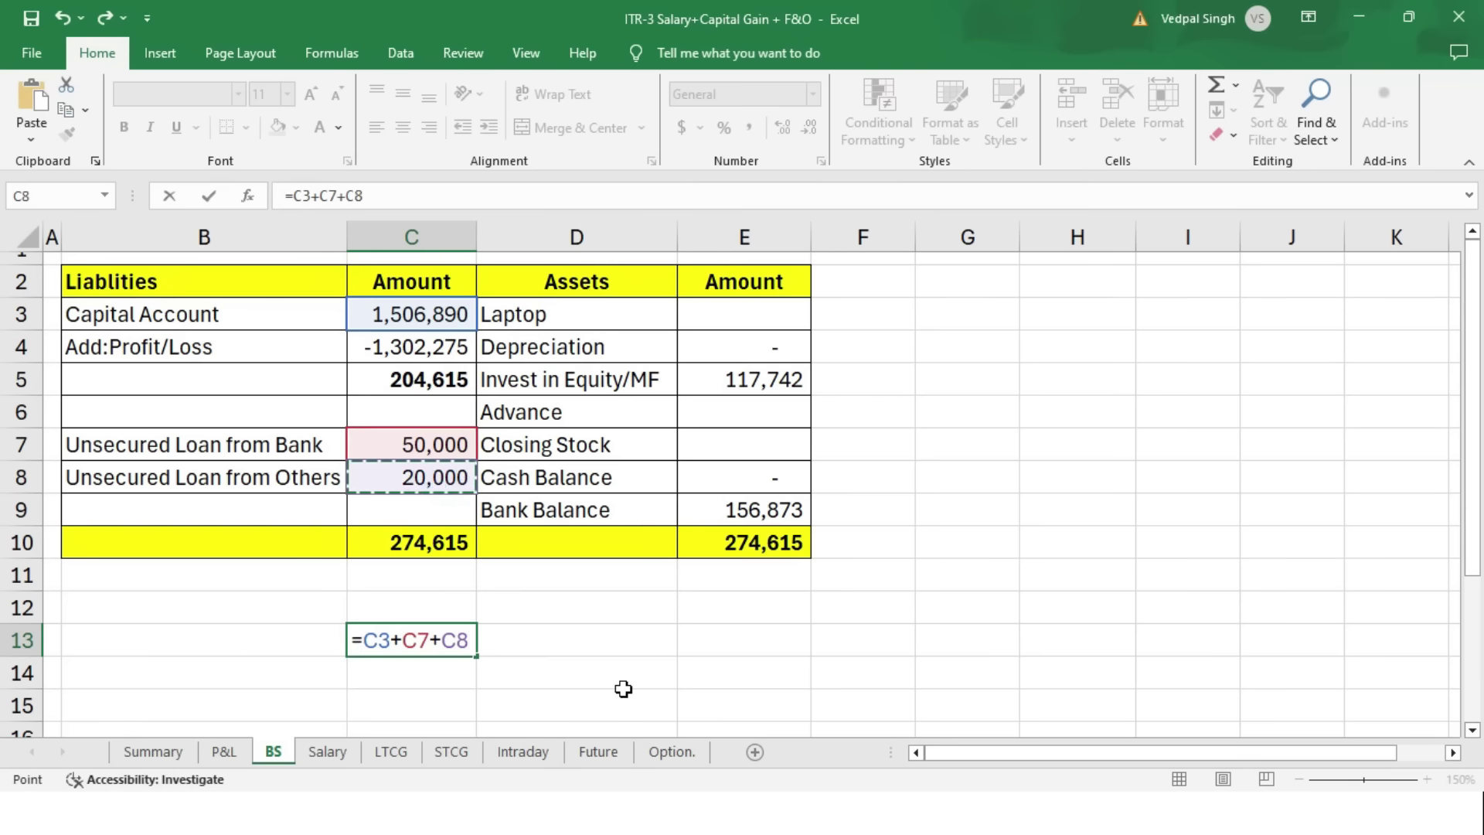
pyautogui.press('Return')
# - Format the total in C13 of the BS sheet as bold red text
pyautogui.click(426, 642)
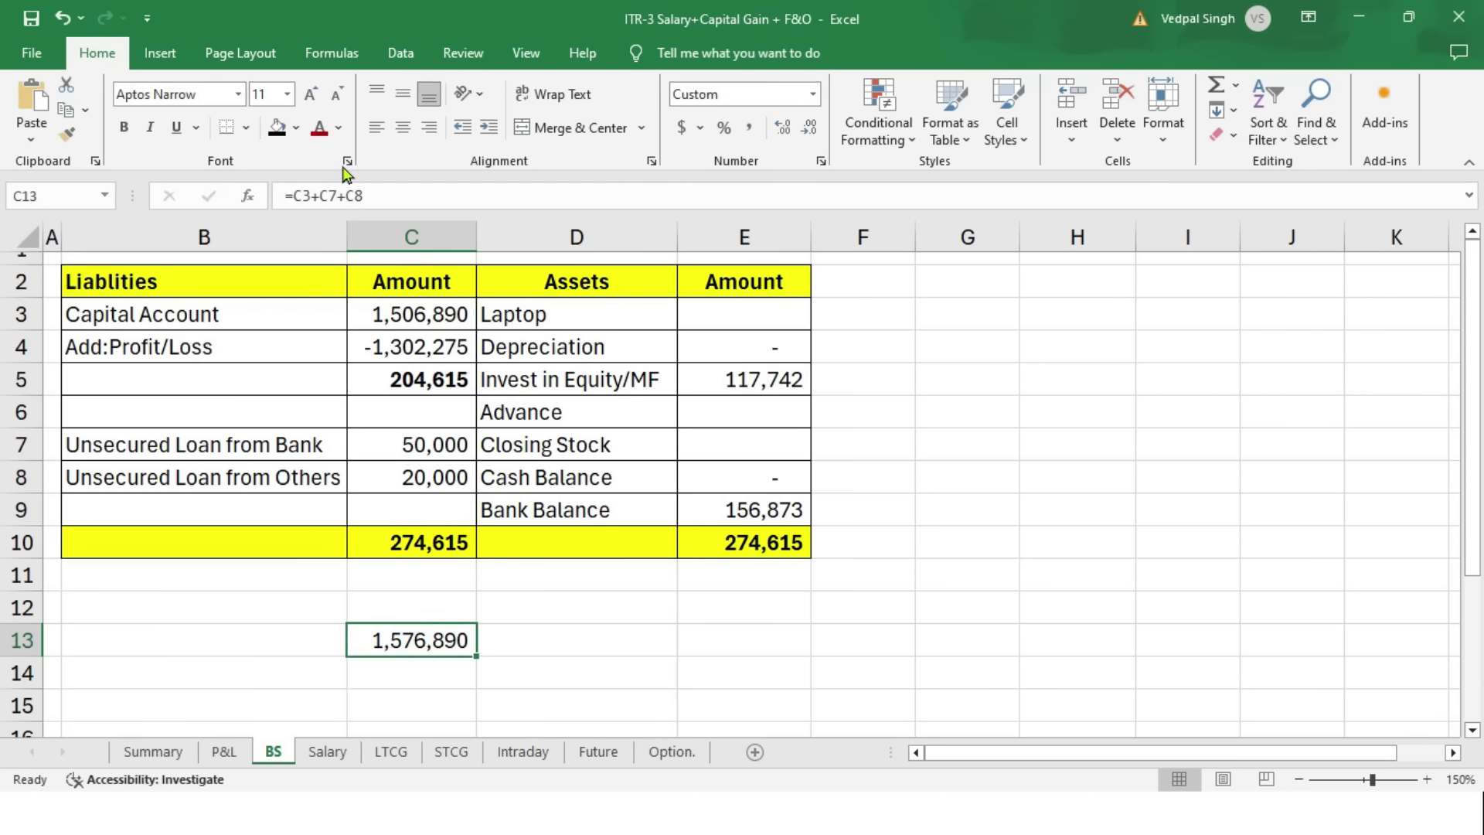
pyautogui.click(320, 136)
pyautogui.hotkey('alt', 'Tab')
pyautogui.hotkey('alt', 'Tab')
pyautogui.hotkey('ctrl', 'b')
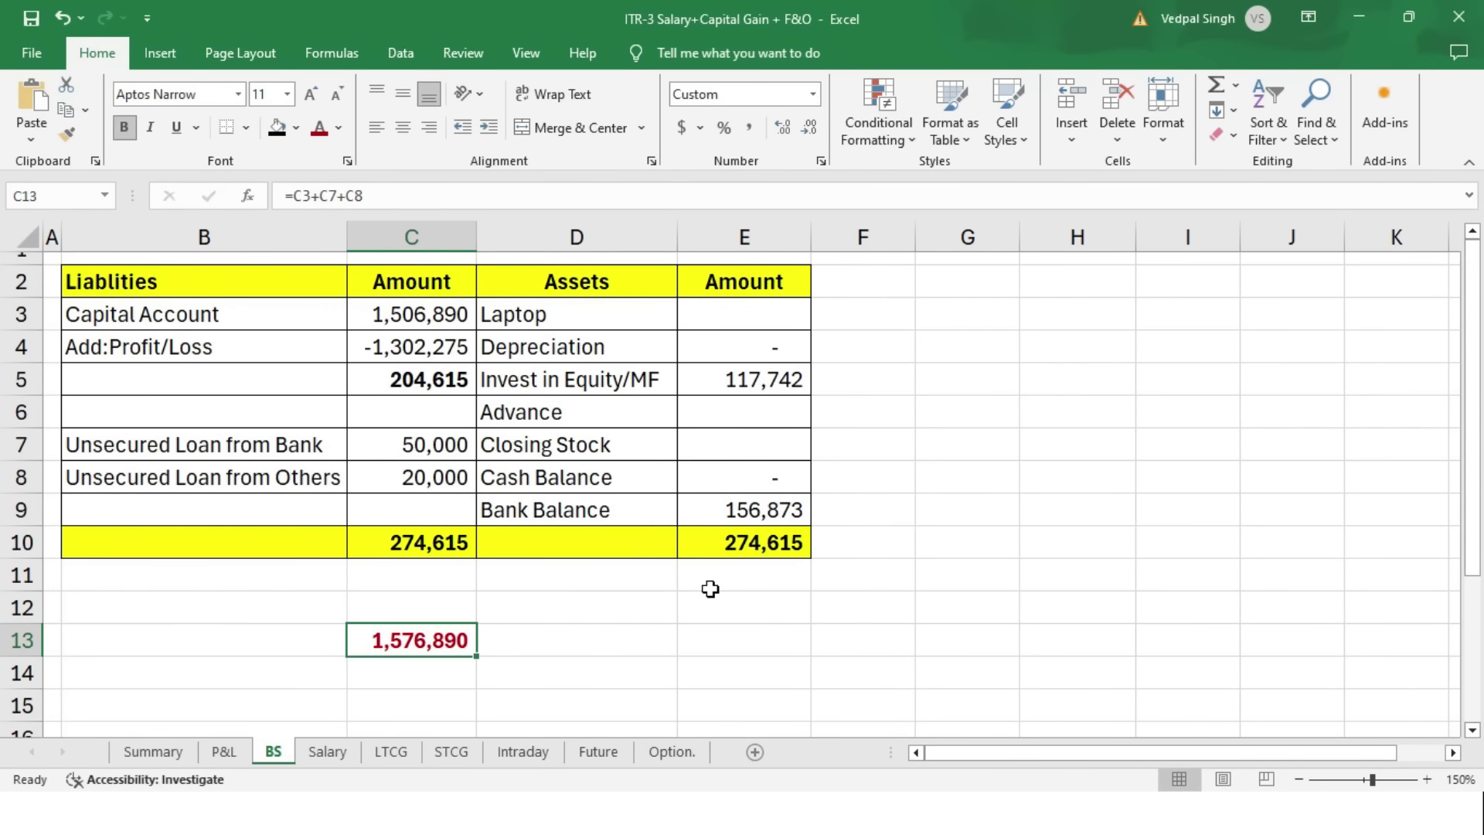
# - Return to the e-Filing portal, check the Sources of Funds total against C13, and add the Sources of Funds details
pyautogui.hotkey('alt', 'Tab')
pyautogui.scroll(-2, 1341, 596)
pyautogui.scroll(-1, 1341, 597)
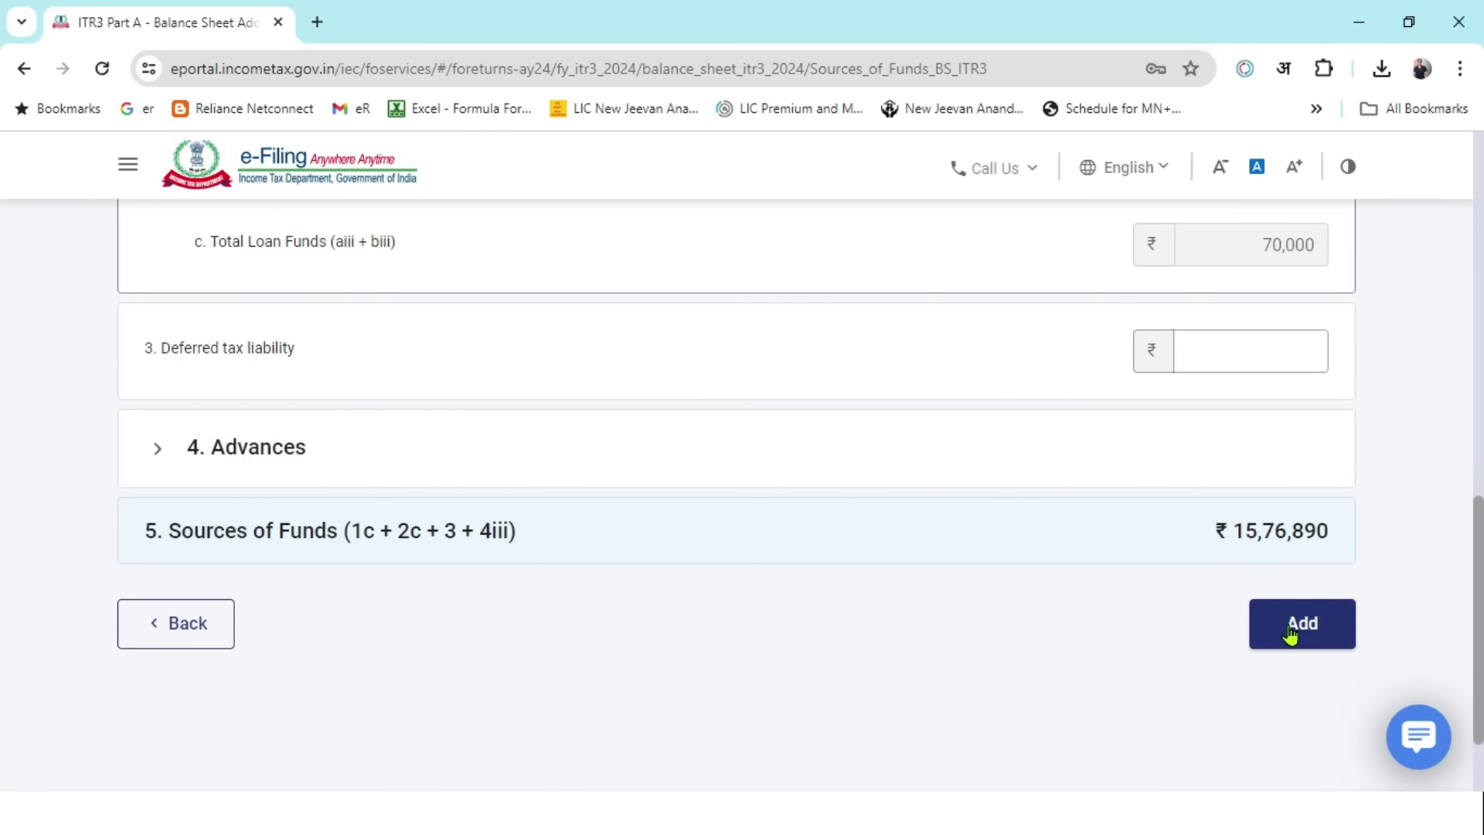
pyautogui.moveTo(1236, 536); pyautogui.dragTo(1311, 558)
pyautogui.click(1305, 635)
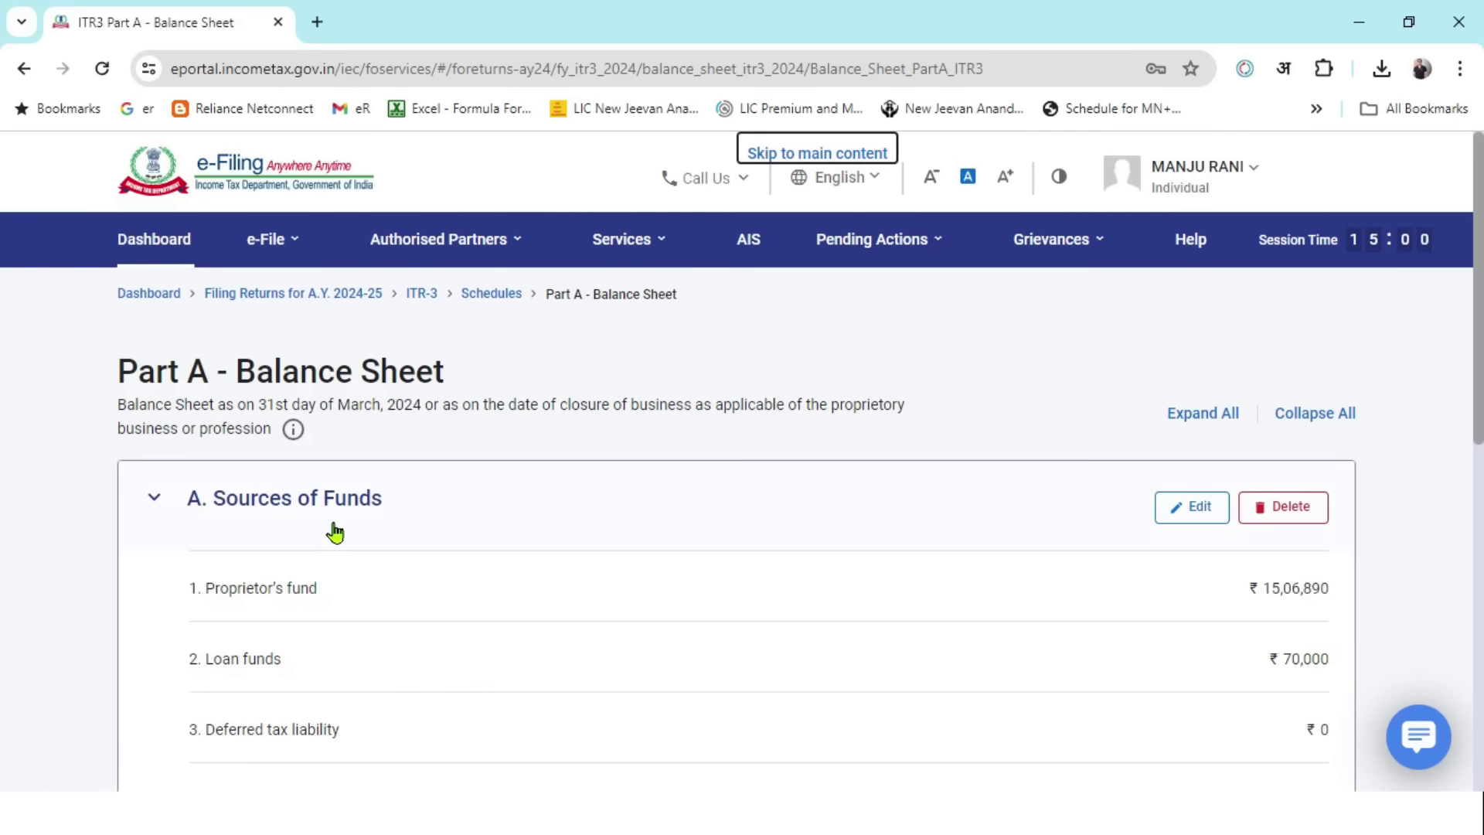
# - Collapse the Sources of Funds section and check the Profit/Loss amount in C4 of the BS sheet
pyautogui.click(162, 509)
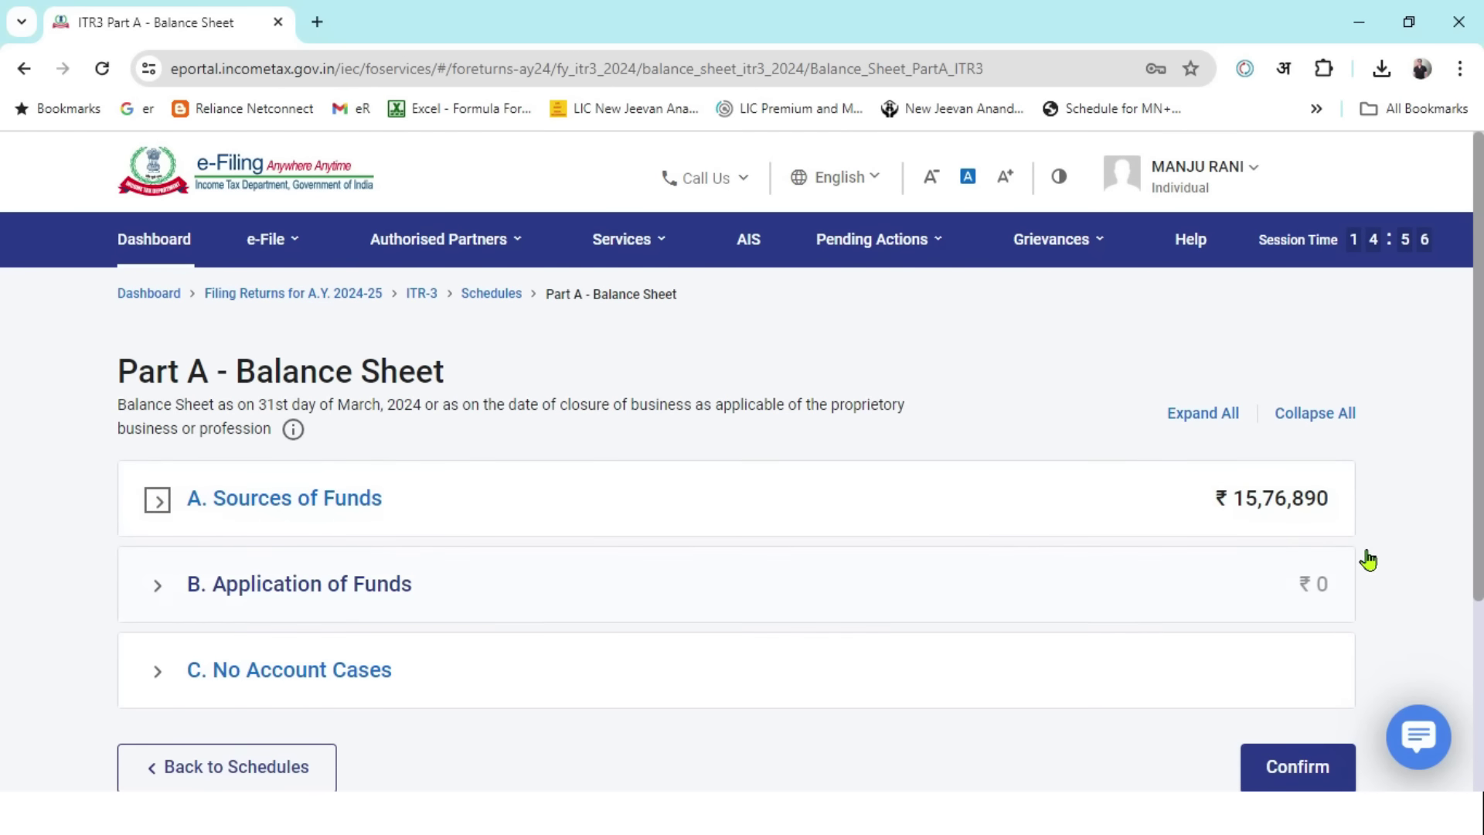
pyautogui.hotkey('alt', 'Tab')
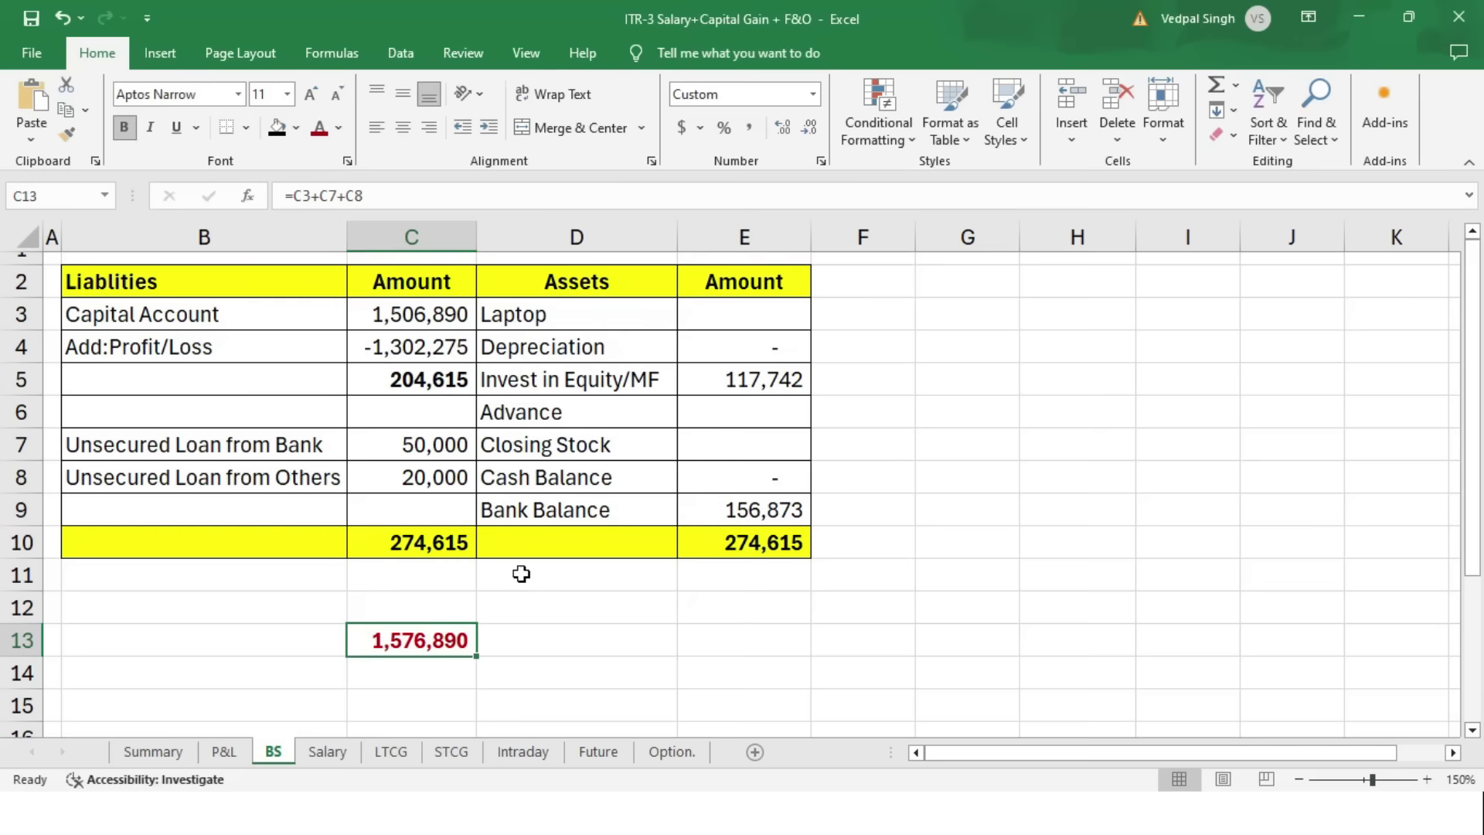
pyautogui.click(469, 349)
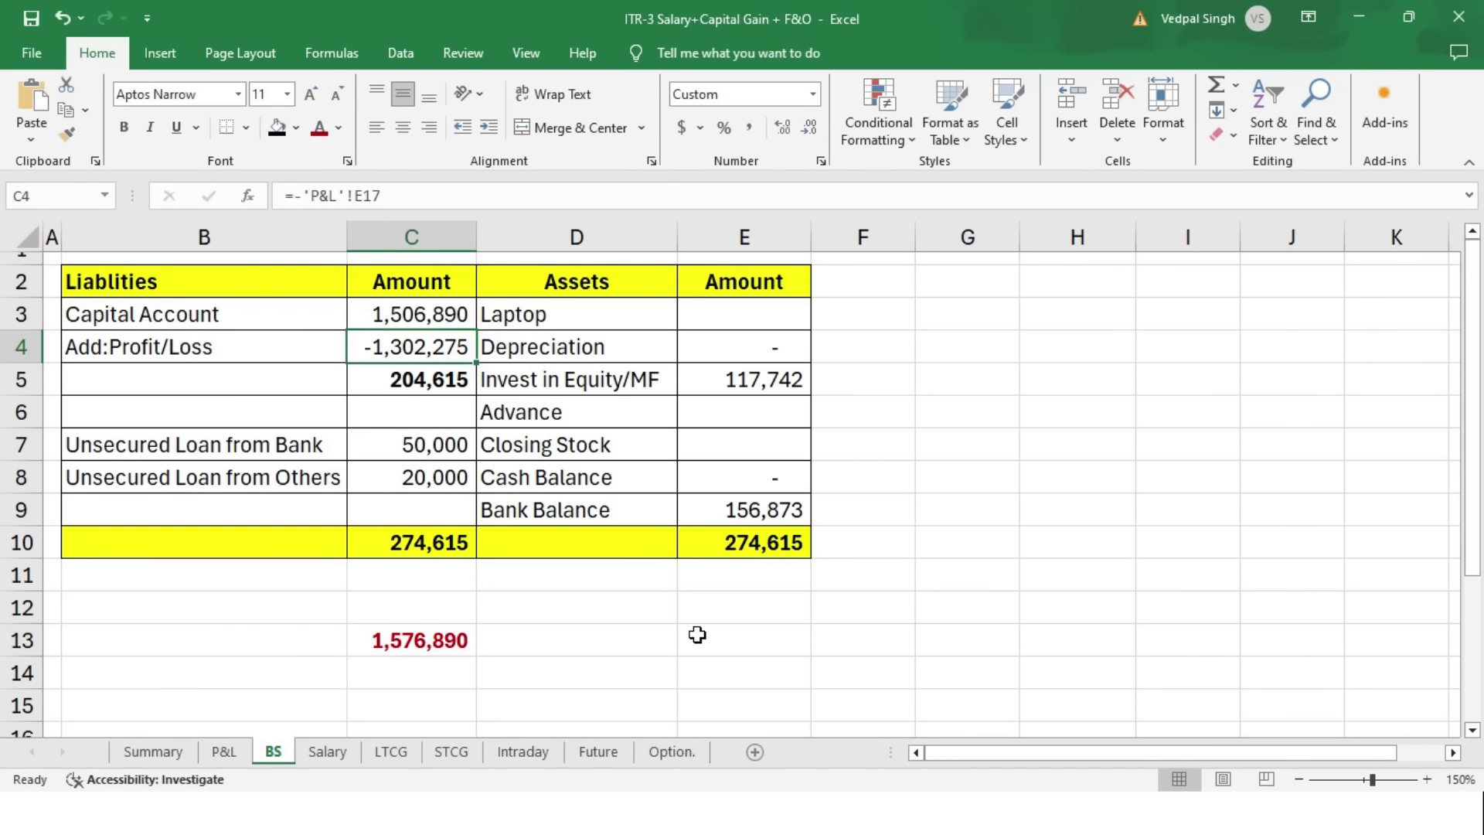
pyautogui.hotkey('alt', 'Tab')
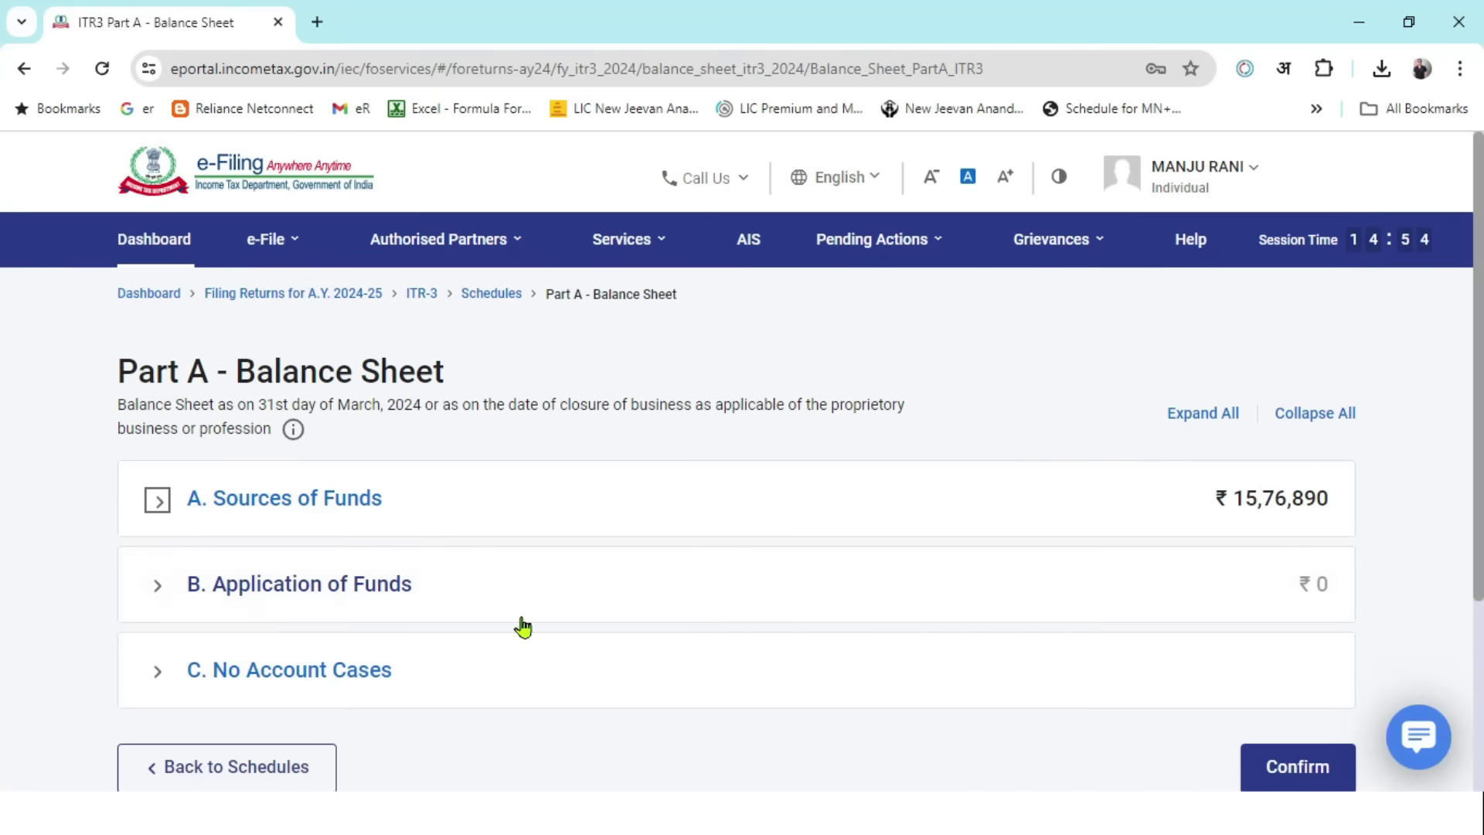
# - Start adding details for Application of Funds and expand its Fixed assets section
pyautogui.click(164, 588)
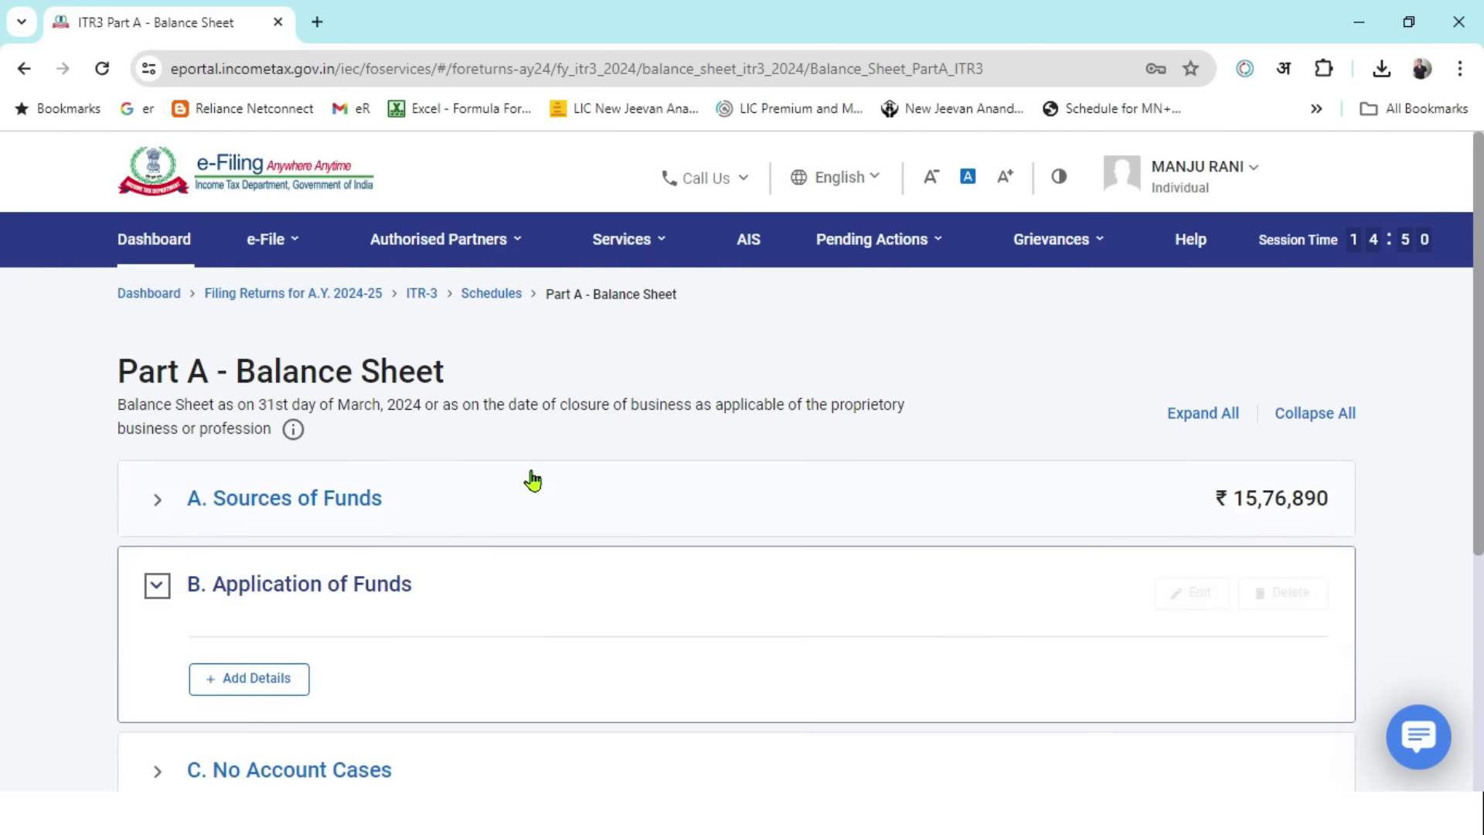
pyautogui.scroll(-2, 530, 481)
pyautogui.click(255, 515)
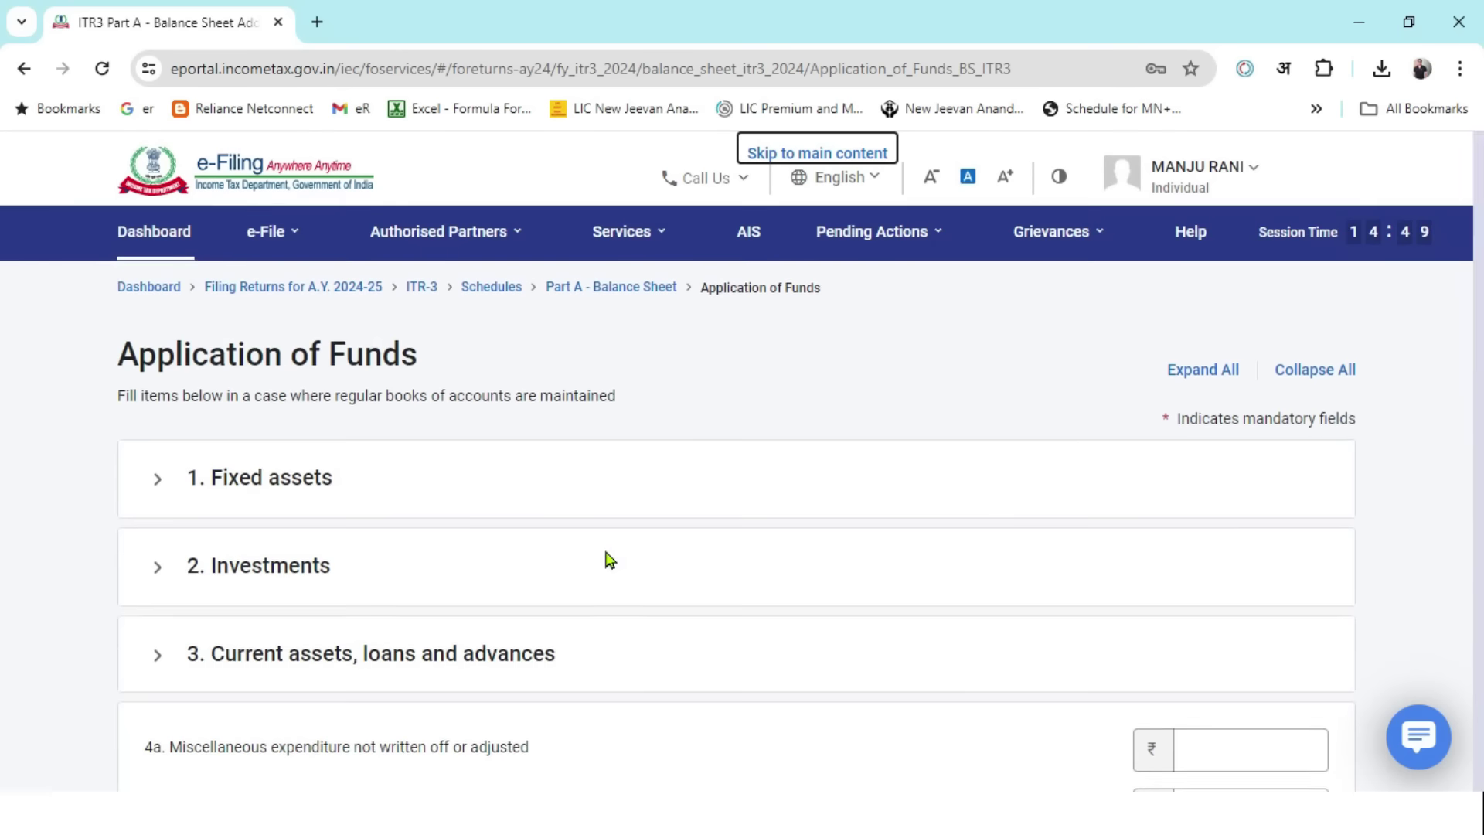
pyautogui.click(448, 476)
pyautogui.scroll(-2, 444, 476)
pyautogui.scroll(-1, 590, 474)
pyautogui.scroll(1, 1337, 487)
pyautogui.click(1321, 378)
pyautogui.click(1211, 452)
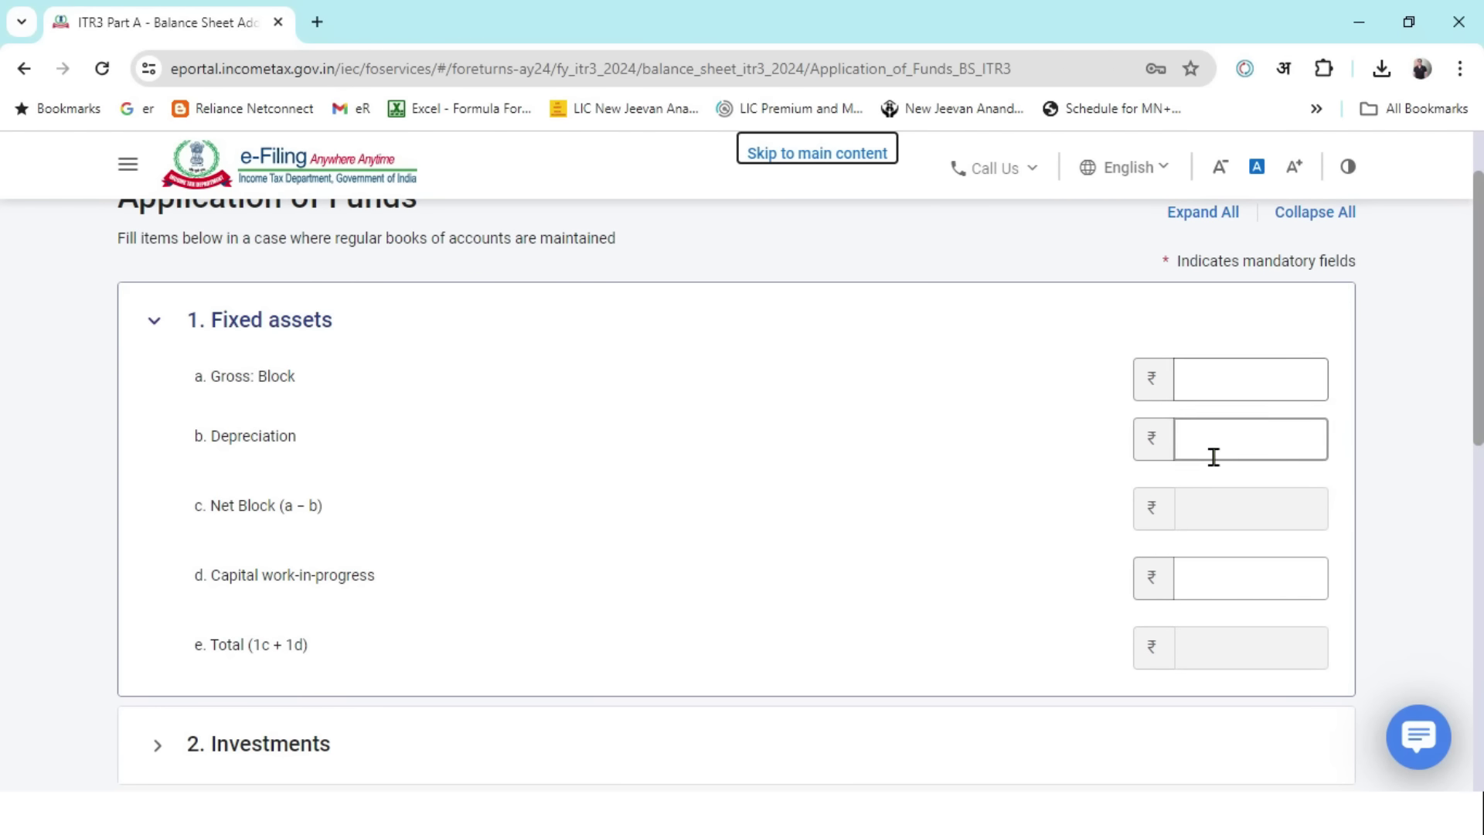
# - Review the laptop and bank balance entries on the Excel BS sheet, and the expenses on the P&L sheet
pyautogui.hotkey('alt', 'Tab')
pyautogui.click(620, 318)
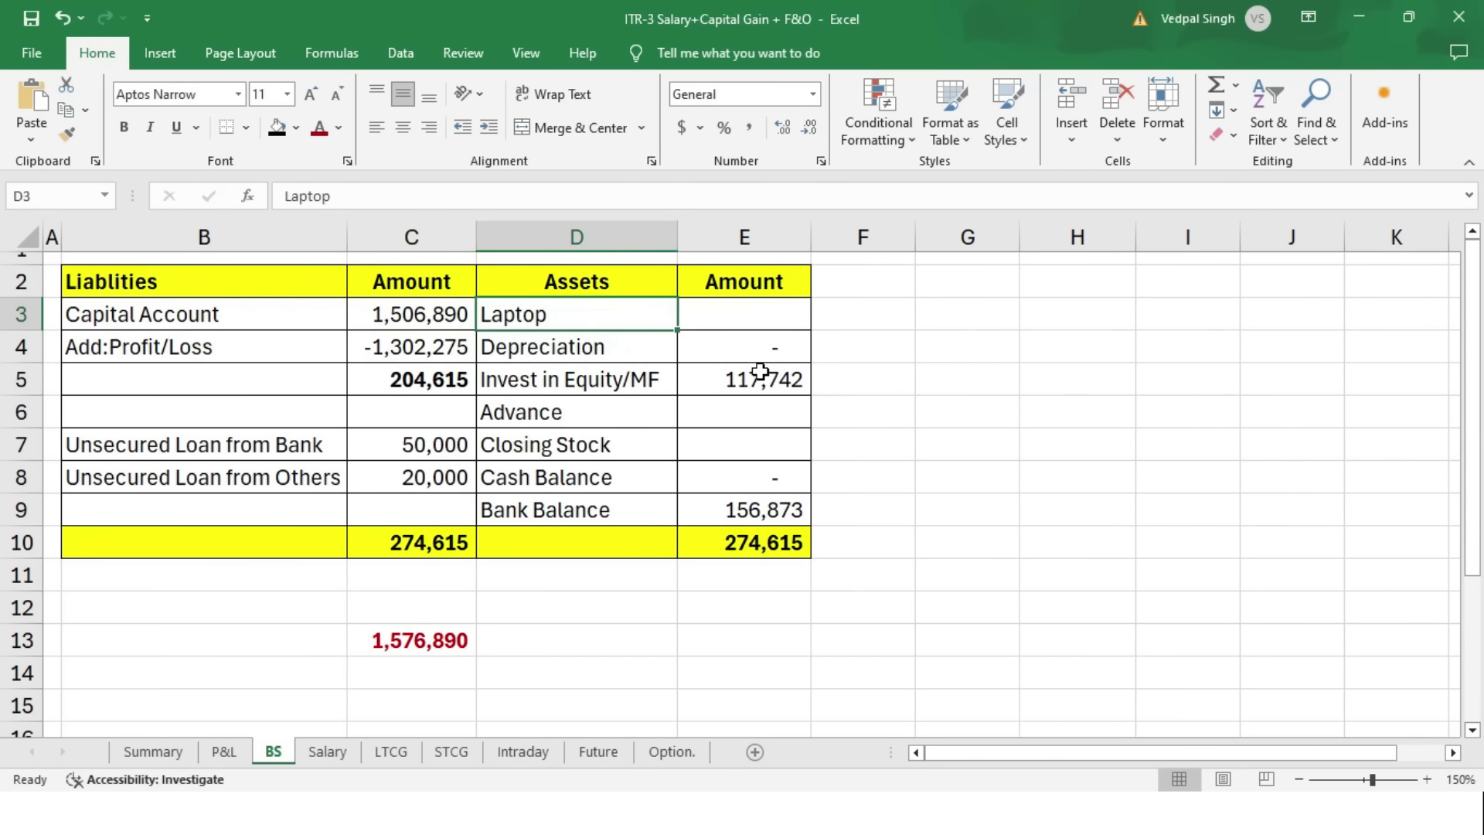
pyautogui.click(721, 317)
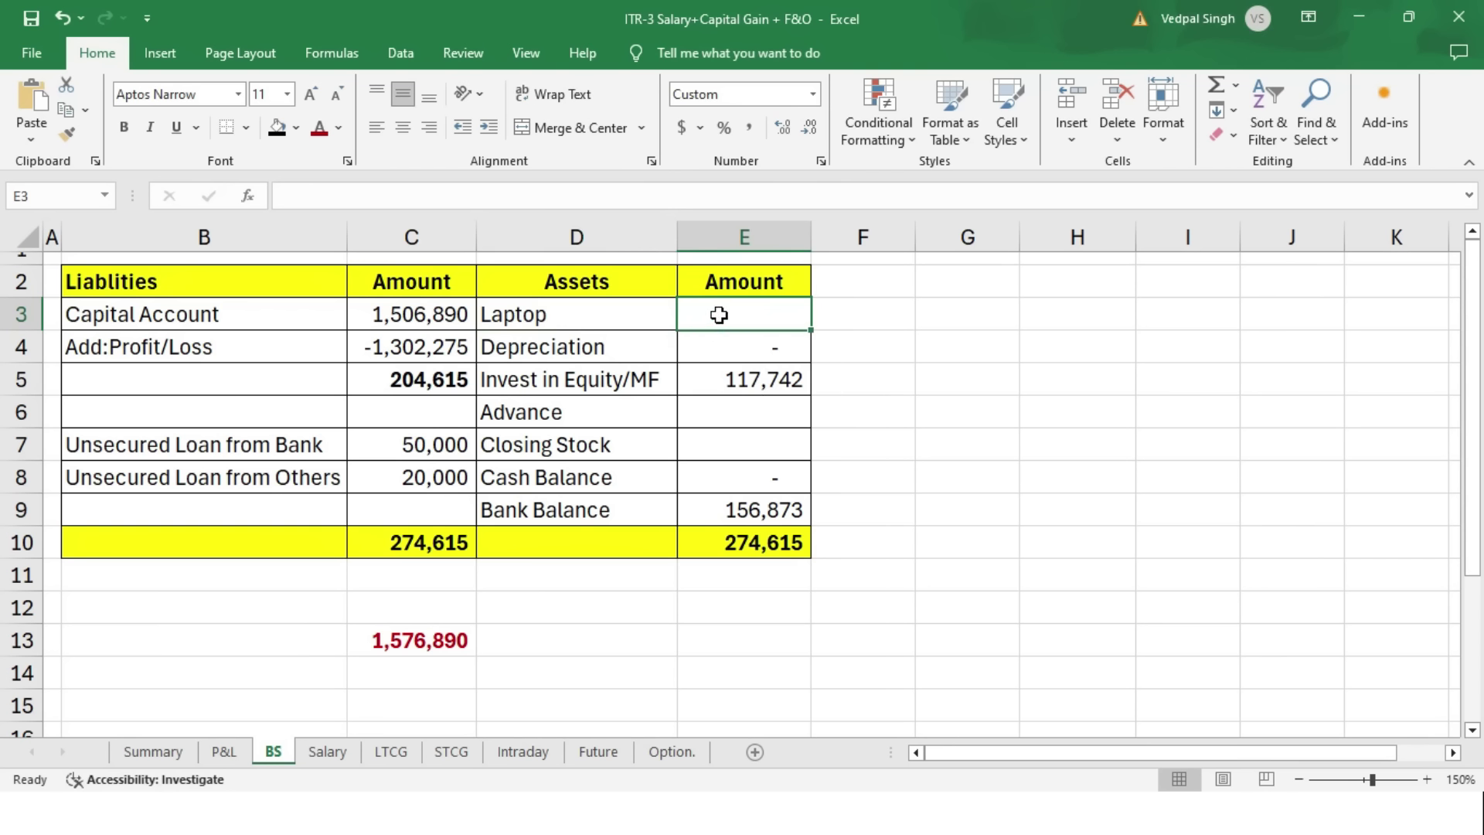
pyautogui.click(224, 751)
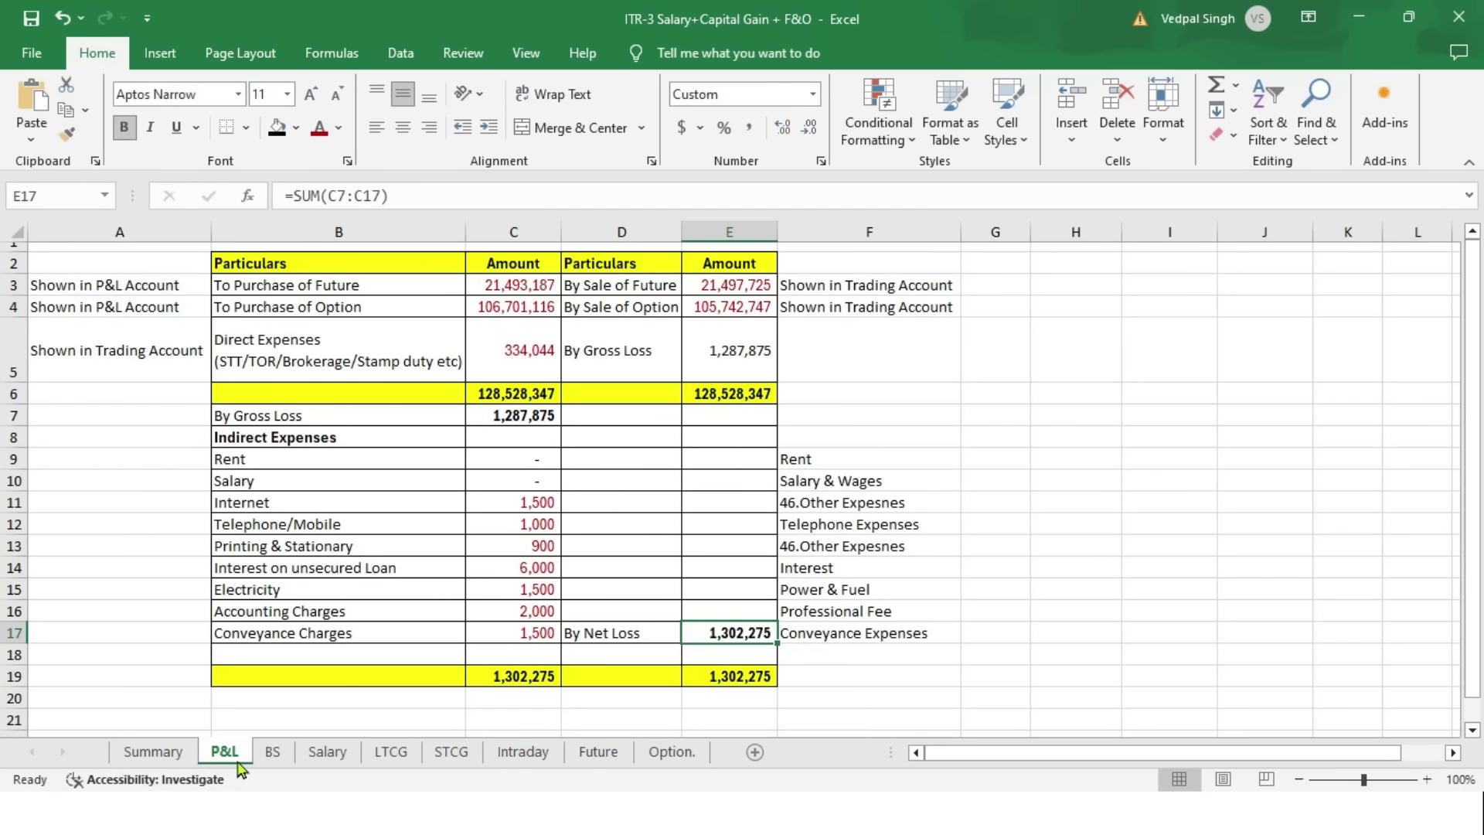
pyautogui.click(273, 751)
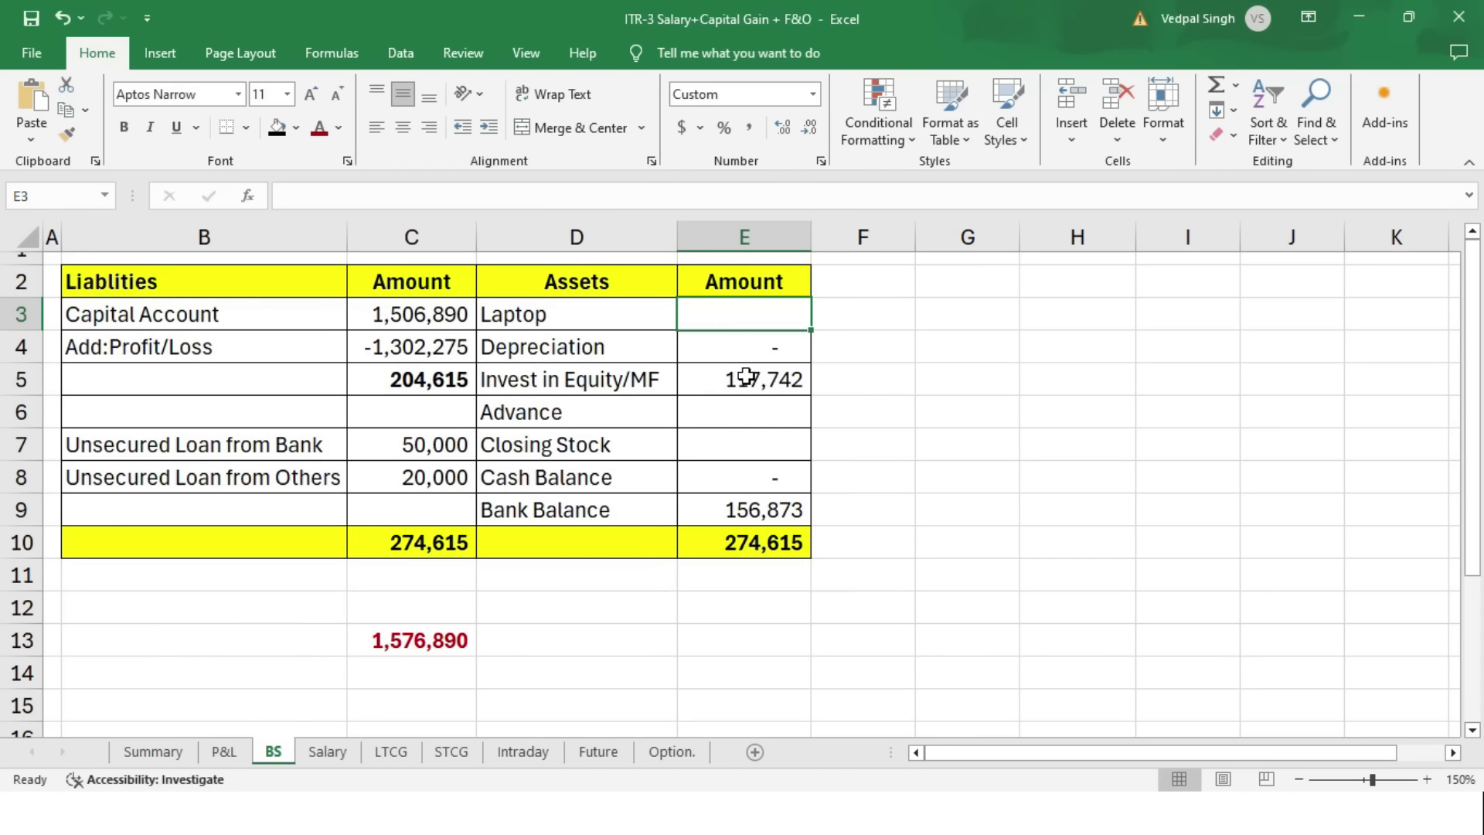
pyautogui.click(786, 506)
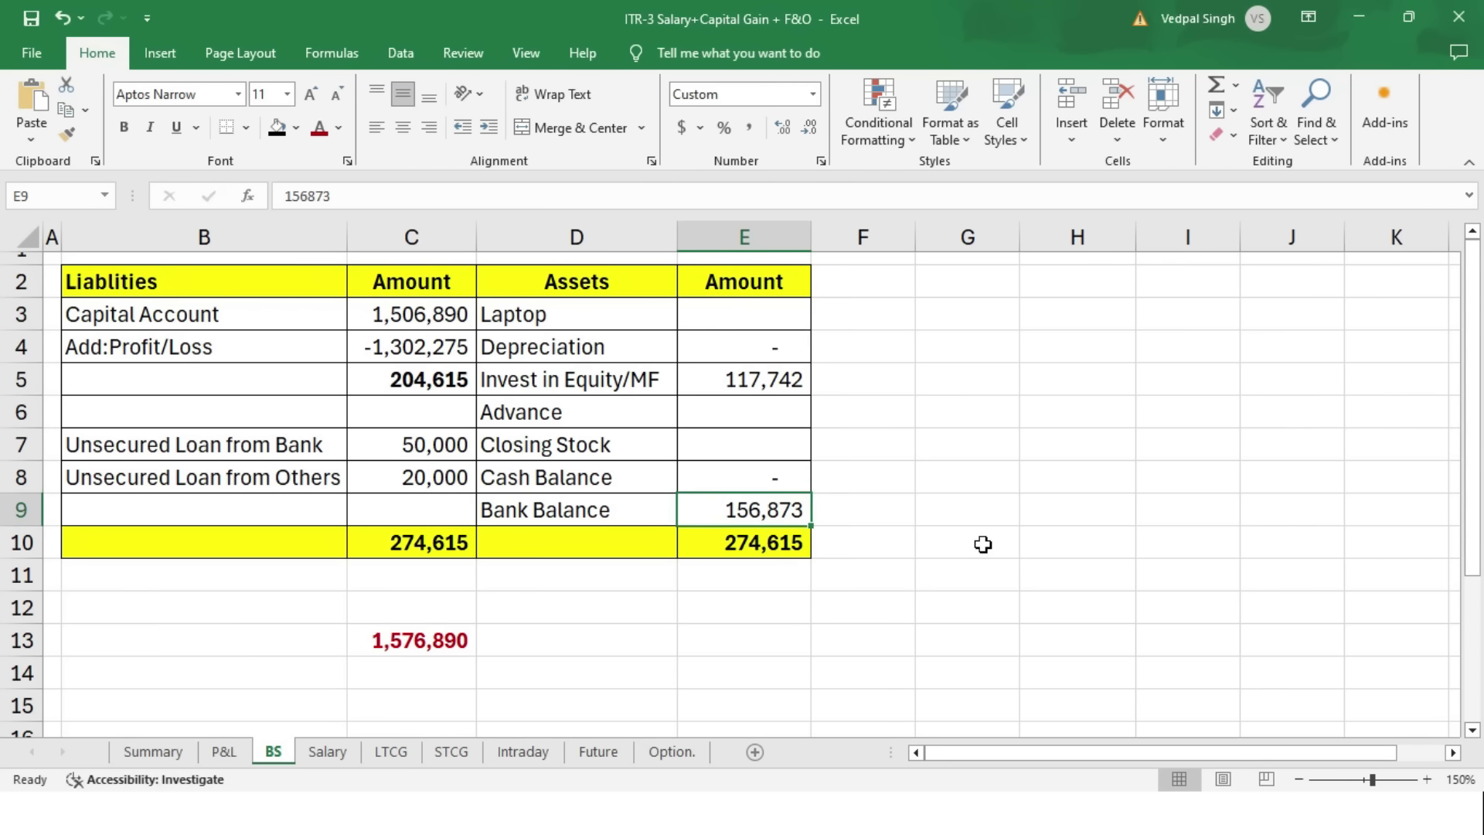
# - Back in the e-Filing portal, collapse the Fixed assets section without entries and expand the Investments section
pyautogui.hotkey('alt', 'Tab')
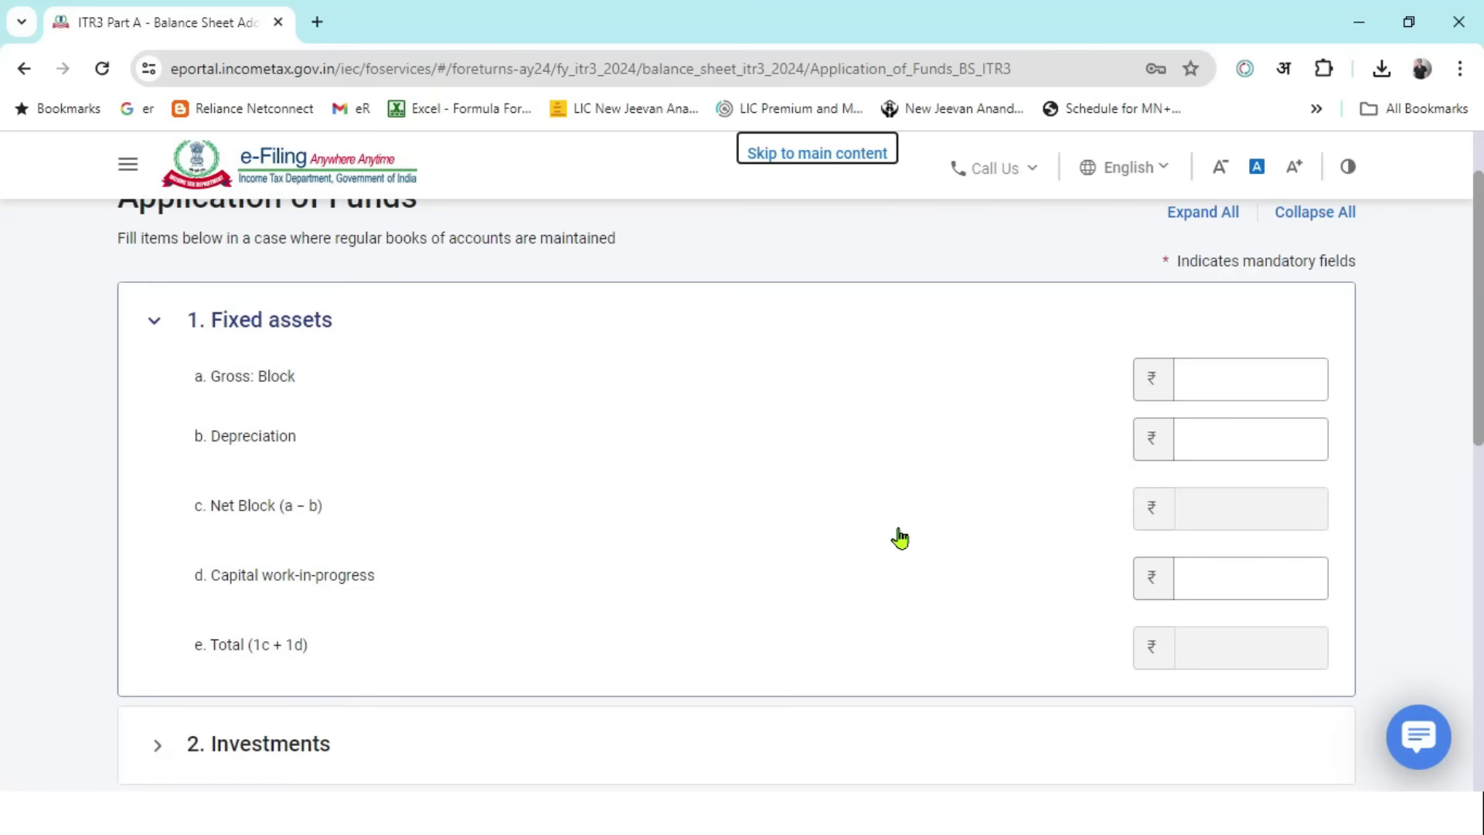
pyautogui.click(154, 320)
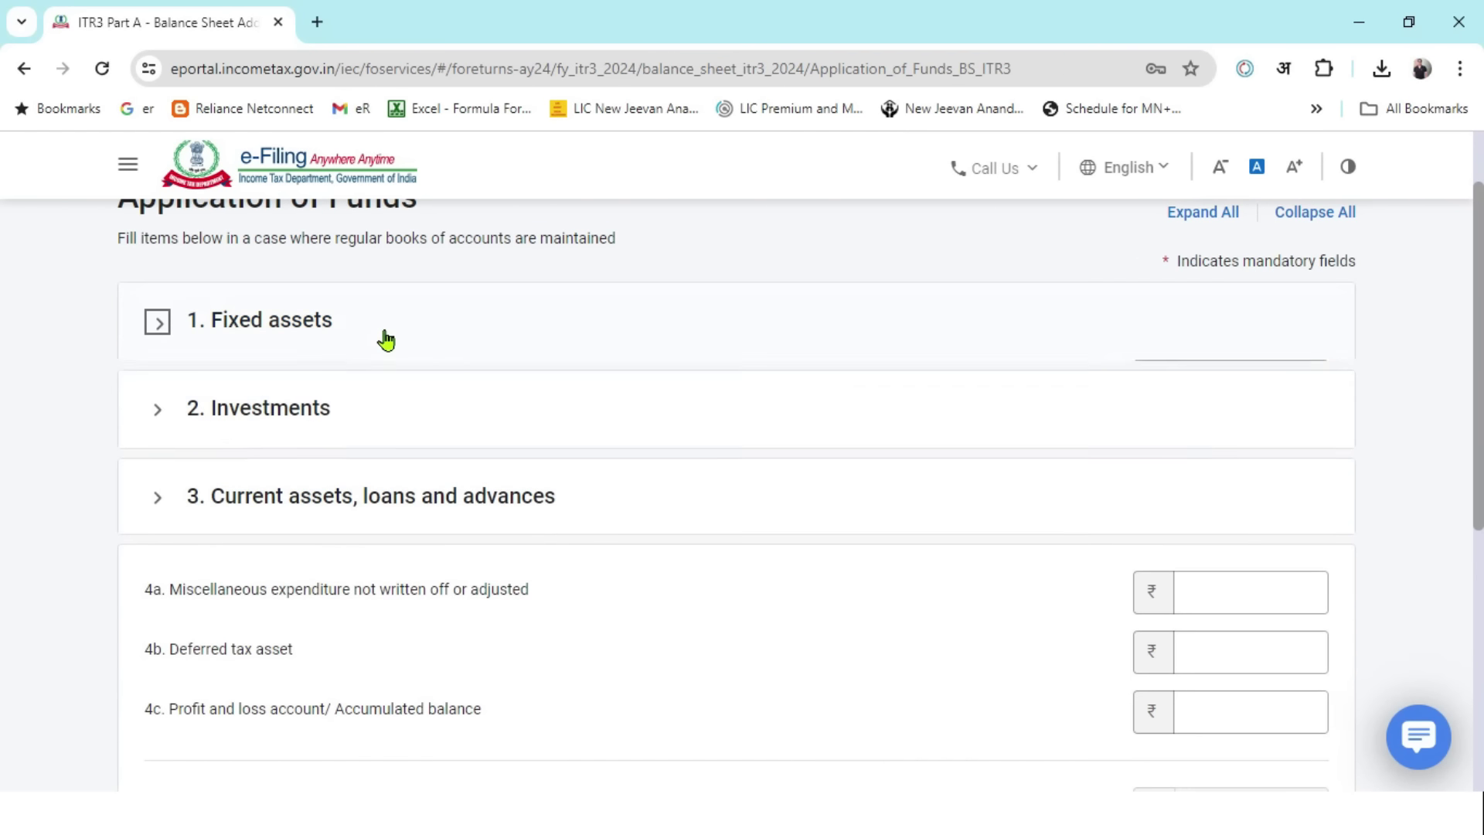
pyautogui.click(155, 410)
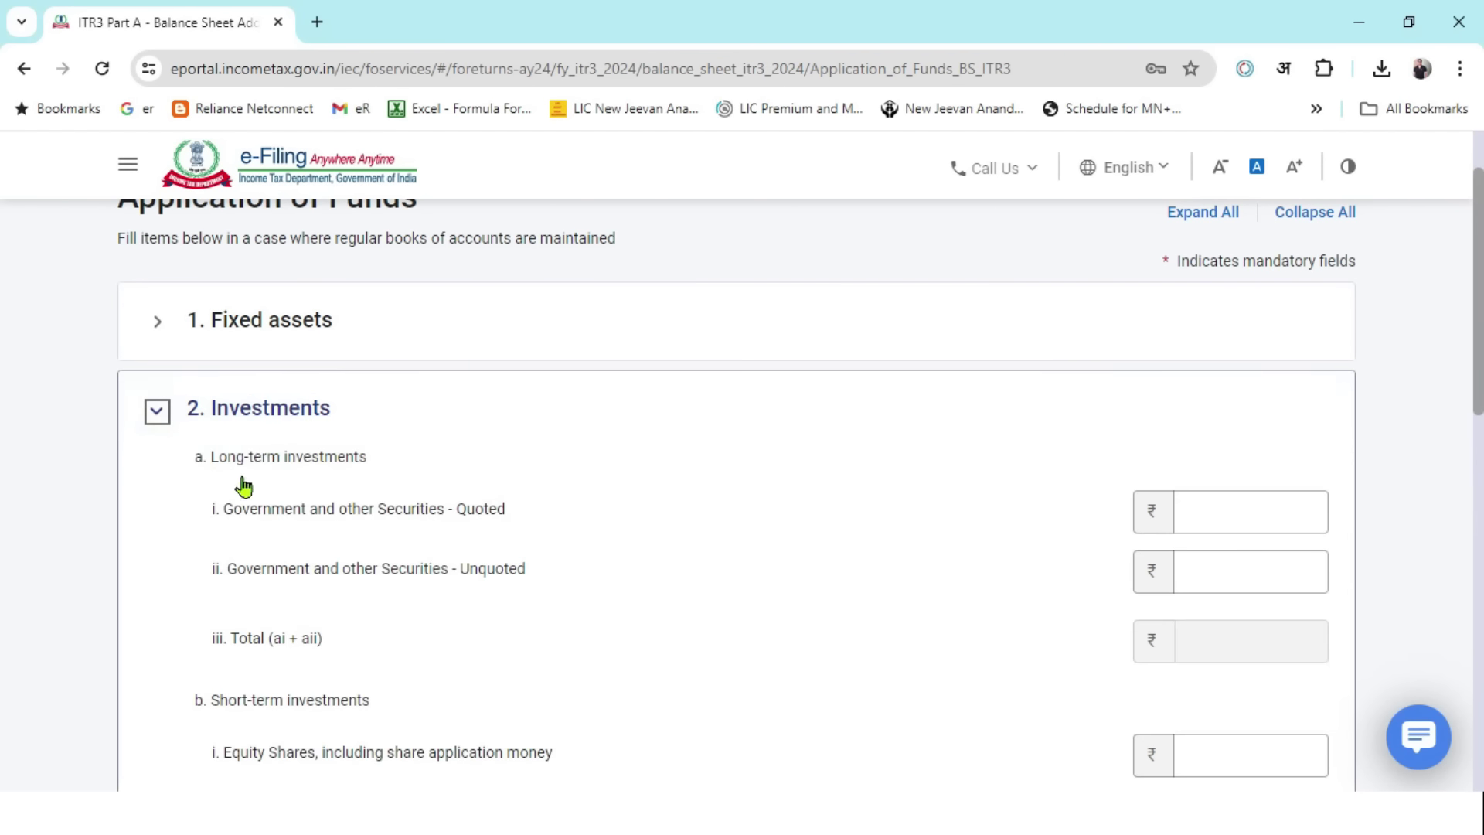
# - Expand Current assets, loans and advances, and enter 156873 from E9 of the BS sheet as Balance with banks
pyautogui.scroll(-8, 374, 468)
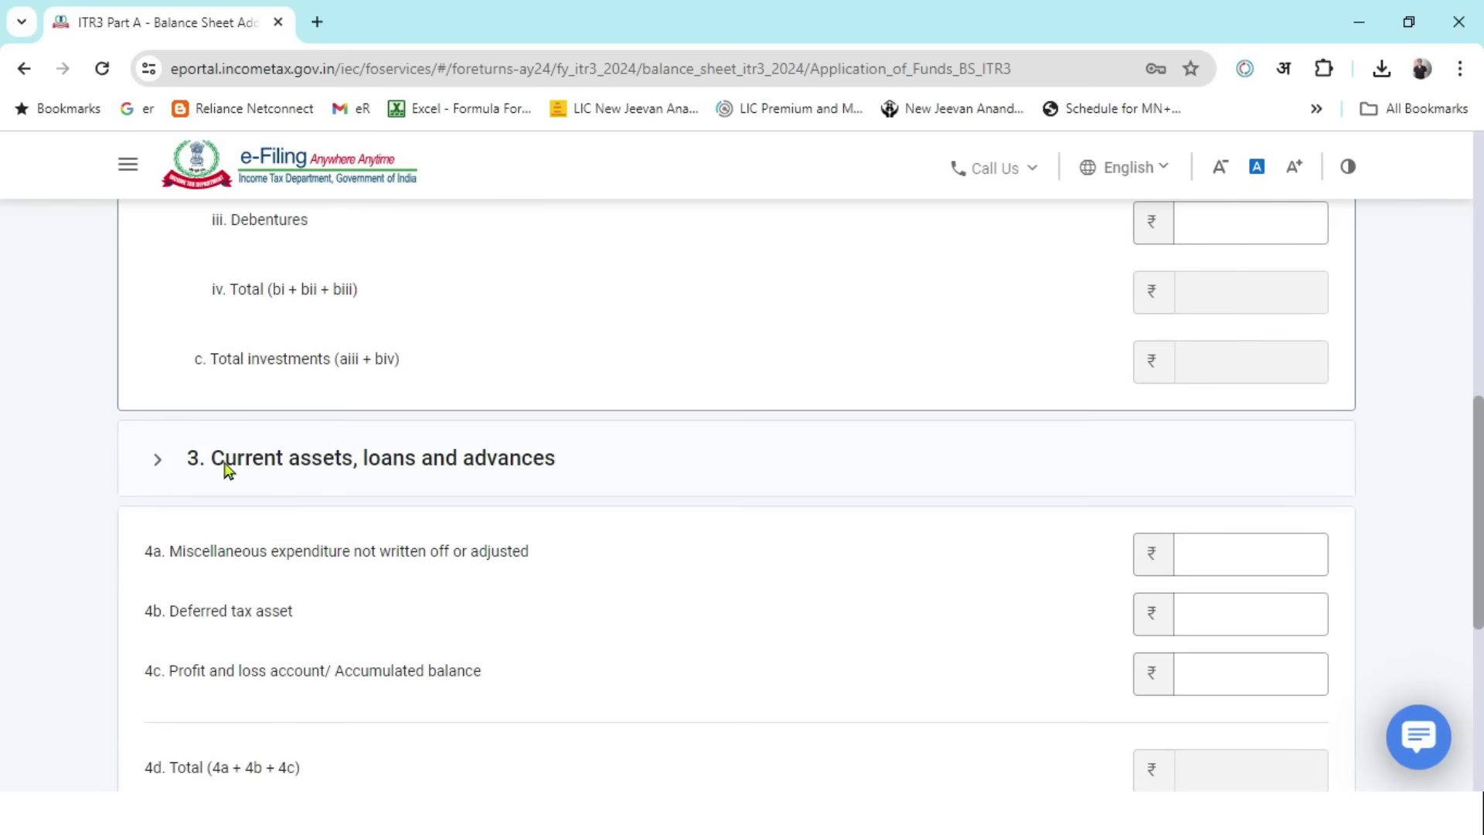
pyautogui.click(164, 467)
pyautogui.scroll(-8, 665, 530)
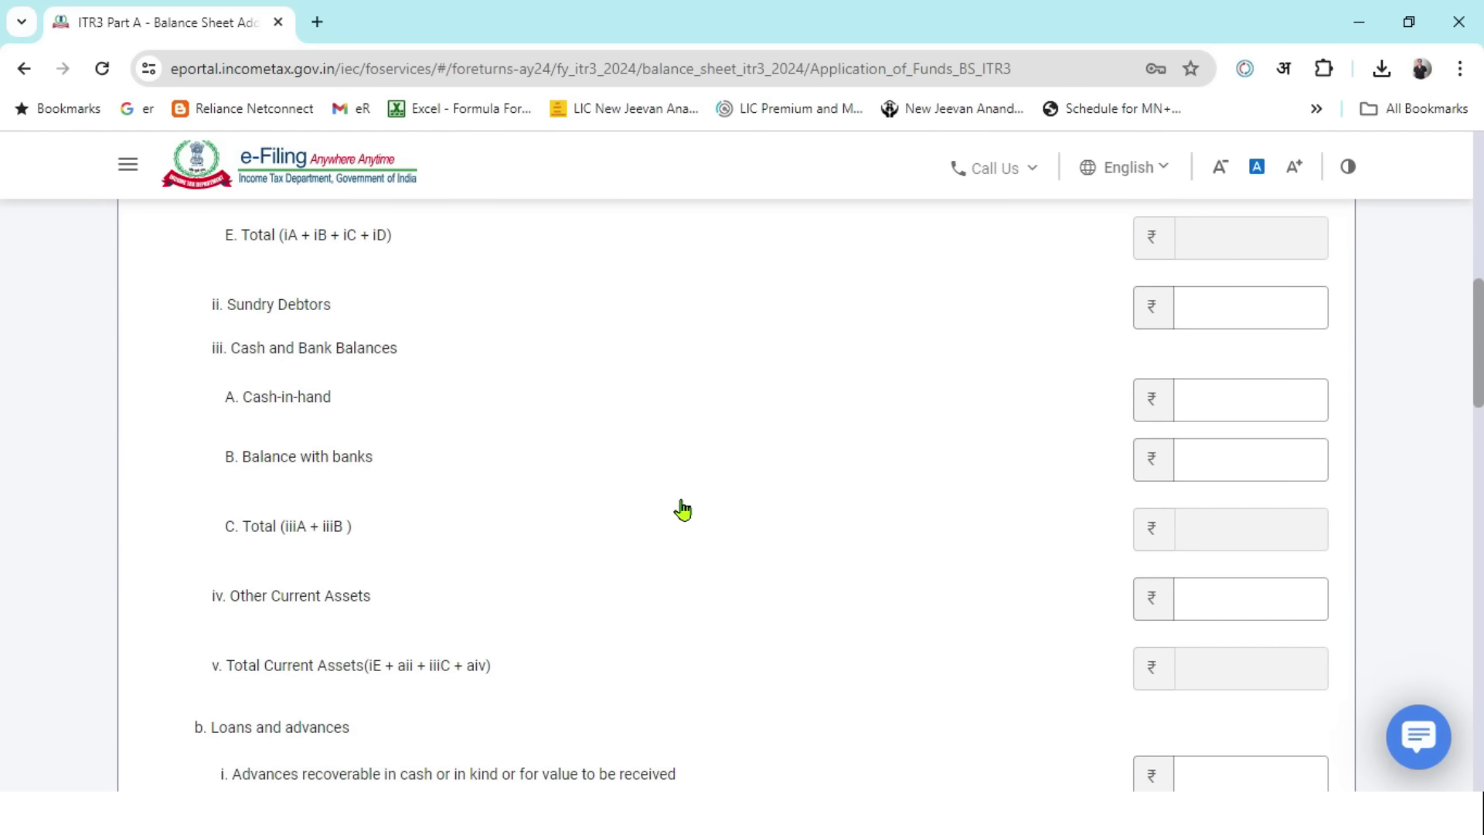
pyautogui.click(1244, 441)
pyautogui.hotkey('alt', 'Tab')
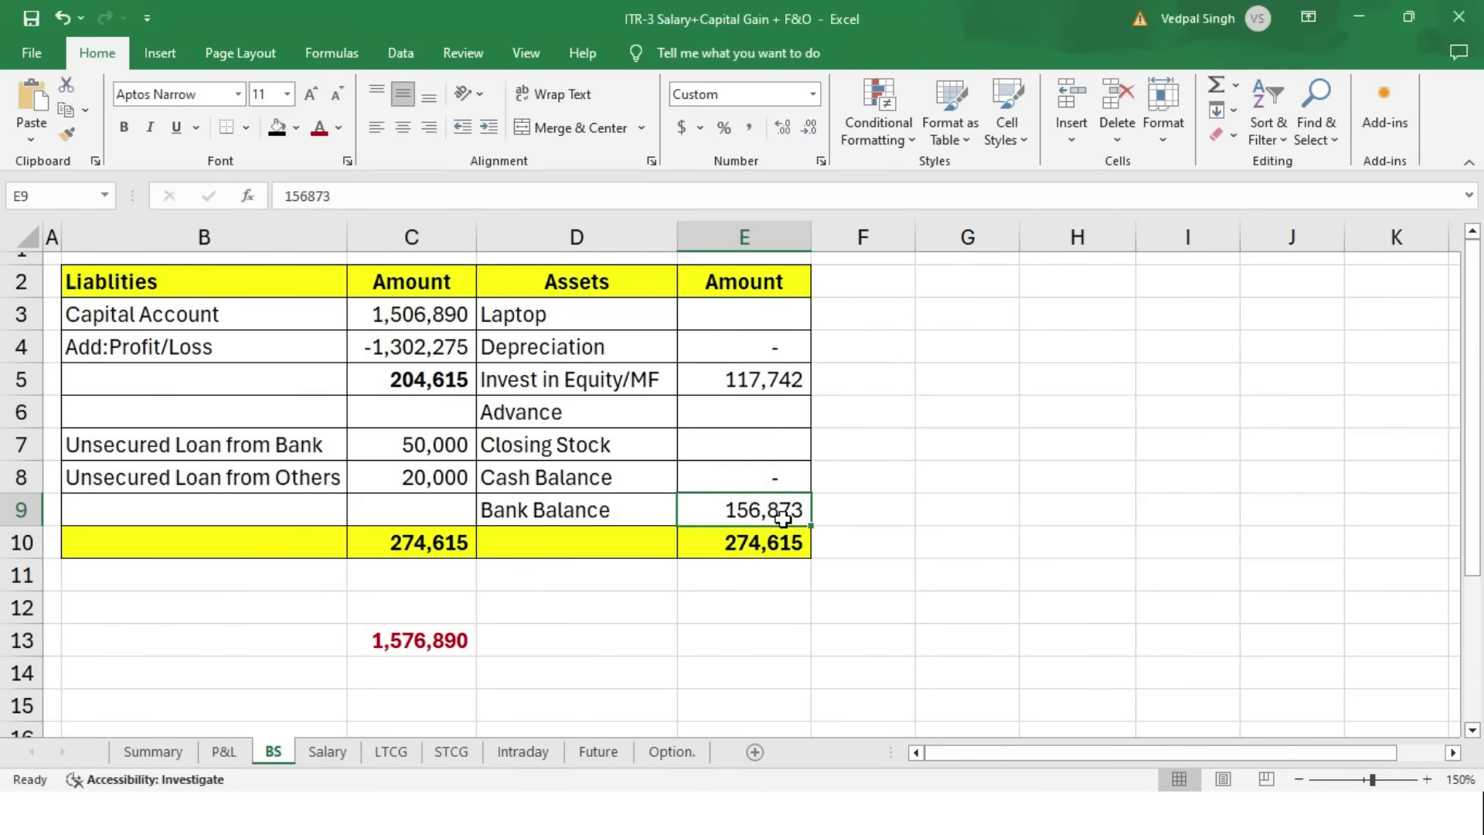
pyautogui.hotkey('alt', 'Tab')
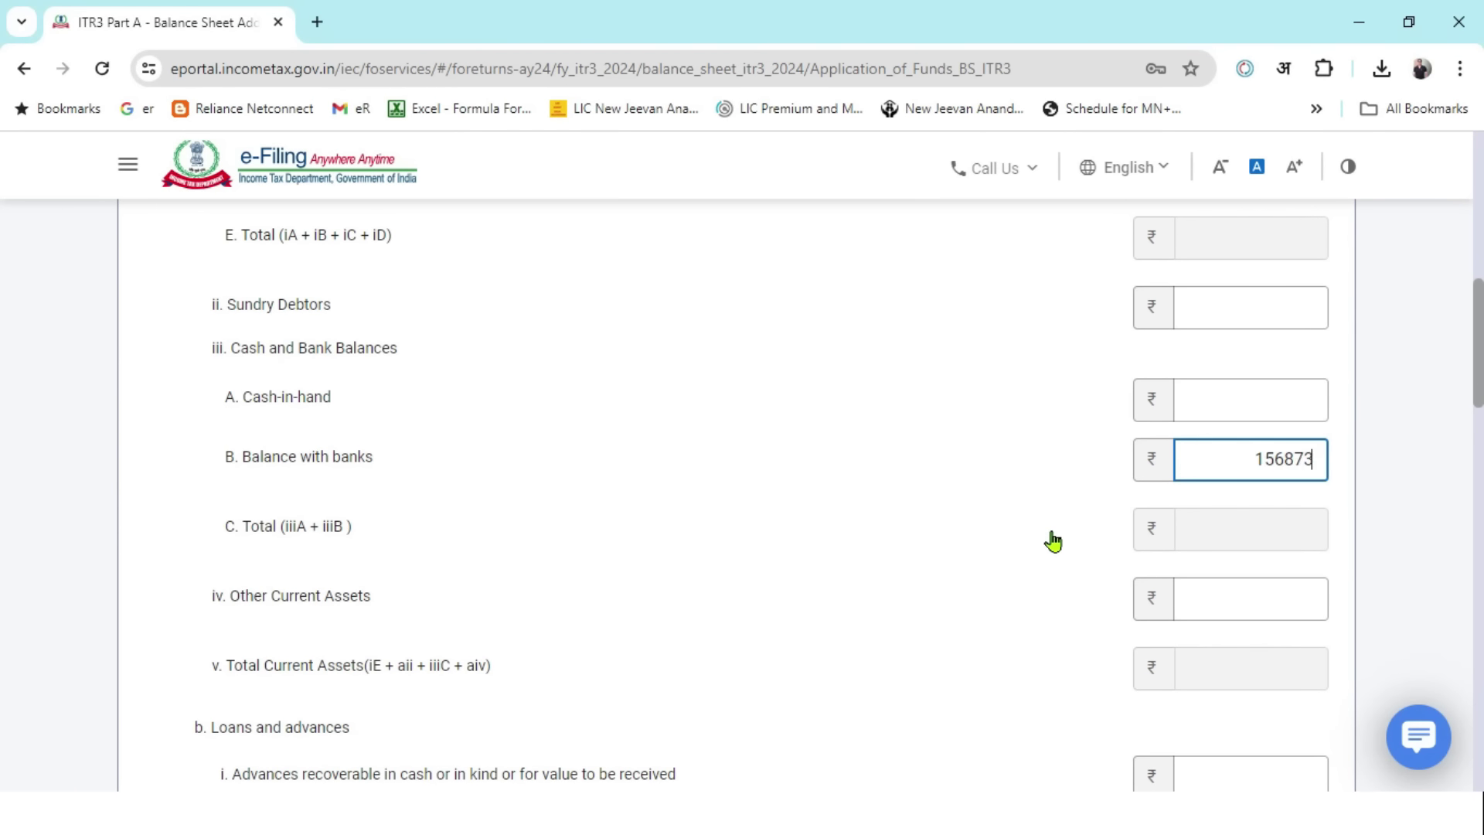
pyautogui.click(1434, 561)
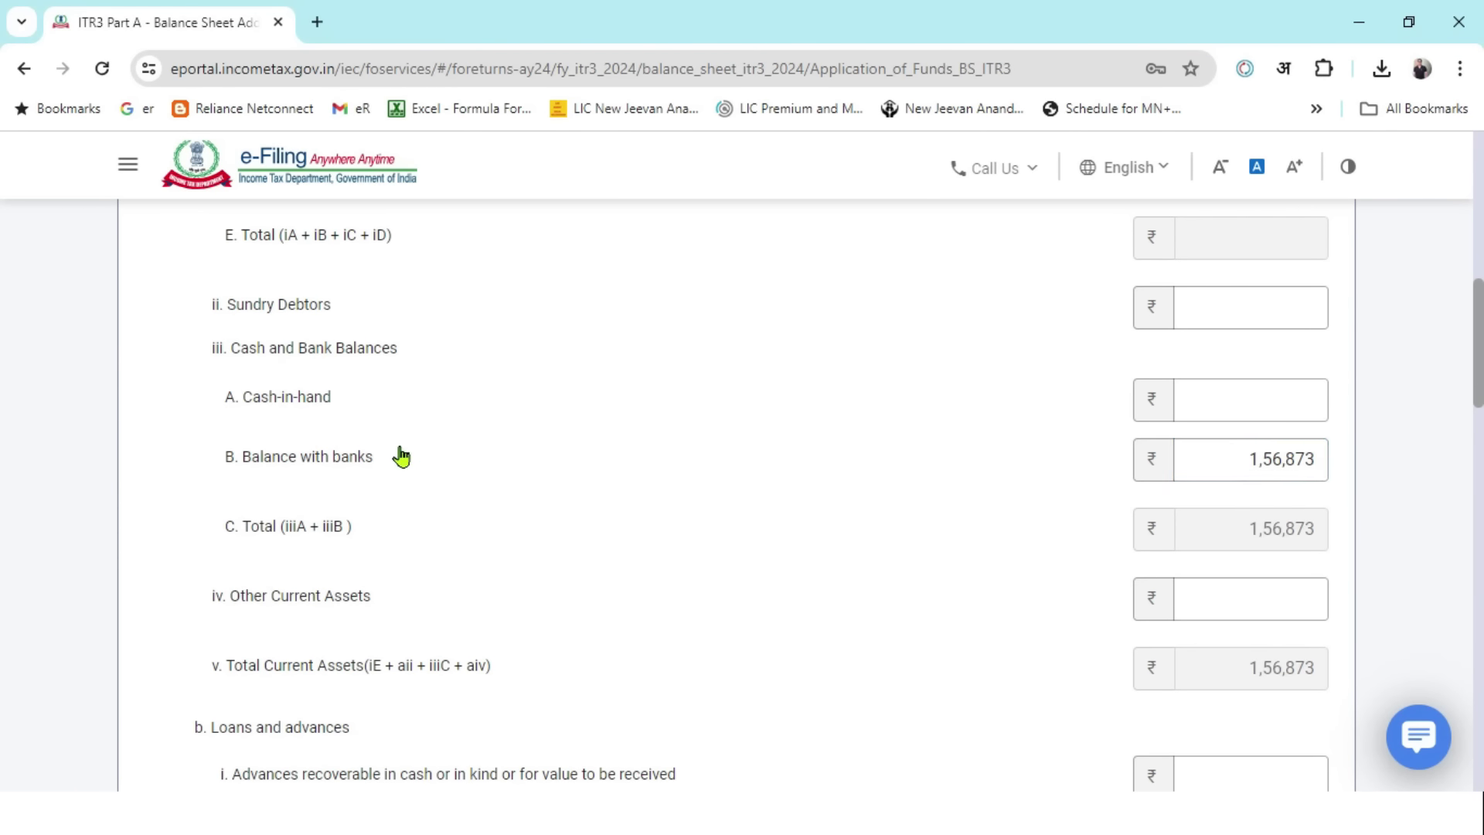
# - Collapse the Current assets, loans and advances section and go to the Profit and loss account/Accumulated balance row
pyautogui.scroll(2, 394, 443)
pyautogui.scroll(5, 205, 393)
pyautogui.click(155, 278)
pyautogui.scroll(-2, 299, 475)
pyautogui.scroll(2, 287, 464)
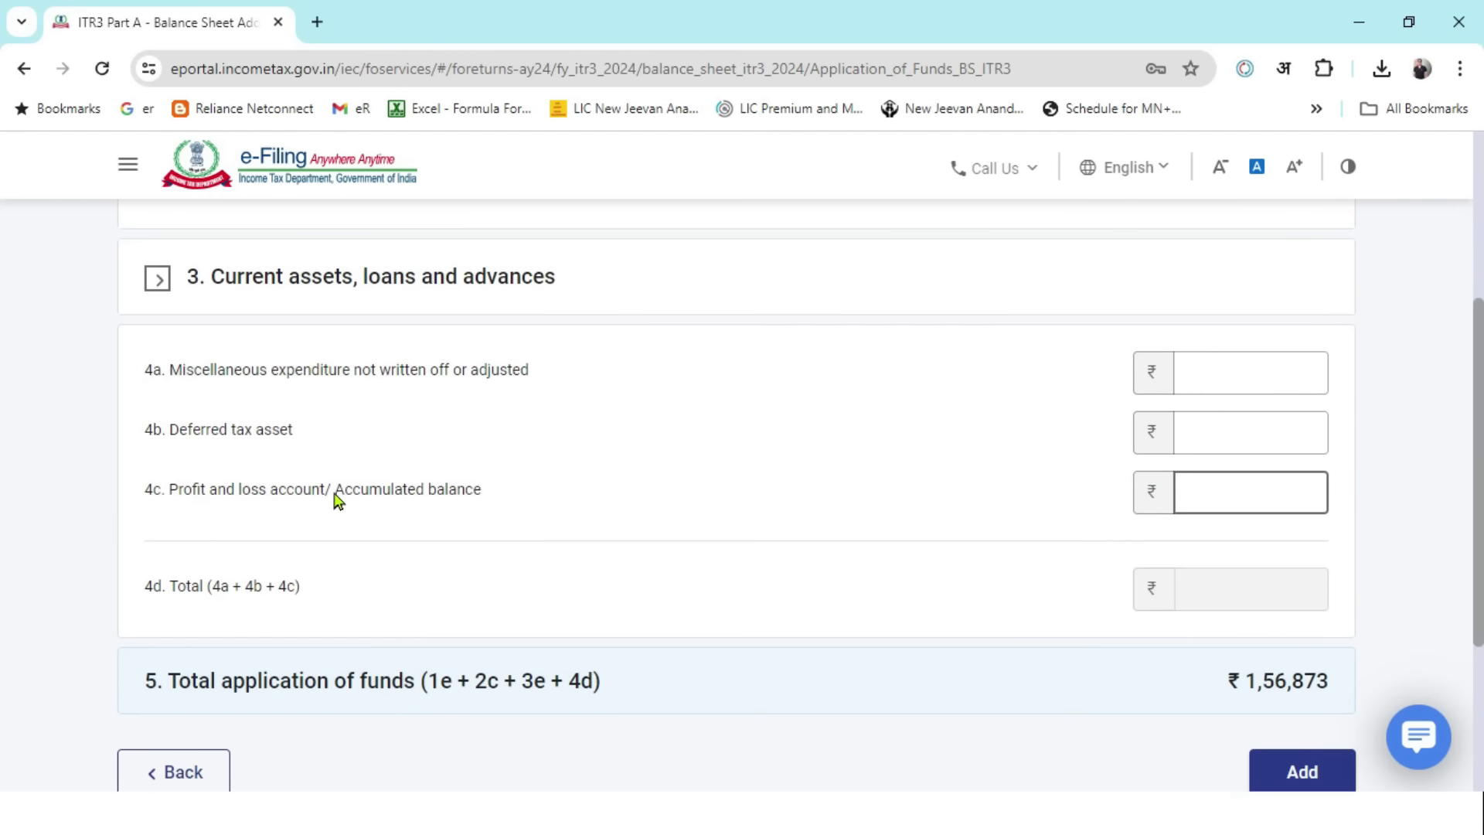
# - Enter 13,02,275, the loss from C4 of the BS sheet, as the Profit and loss account/Accumulated balance in 4c
pyautogui.hotkey('alt', 'Tab')
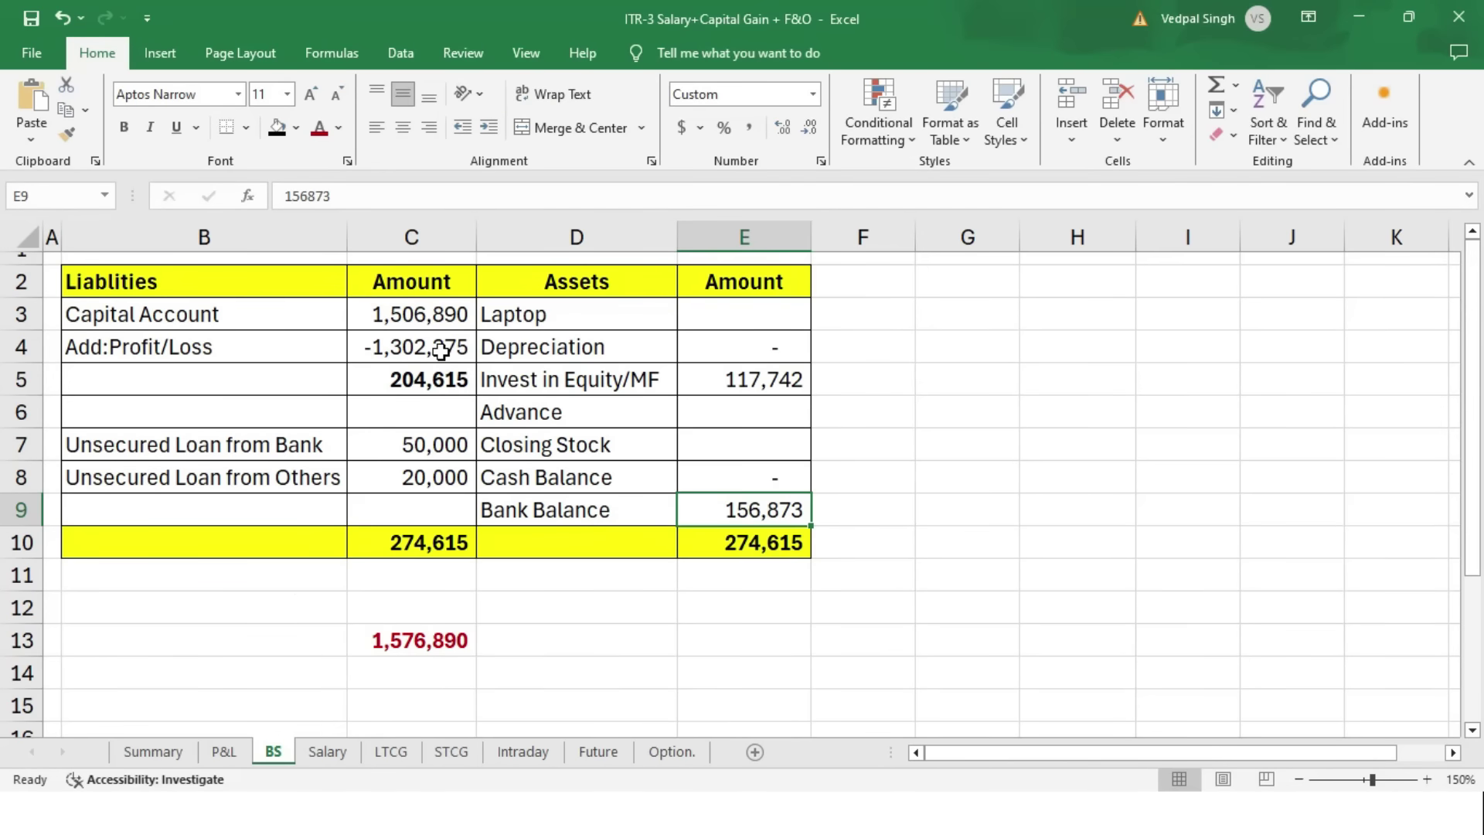
pyautogui.click(444, 352)
pyautogui.hotkey('alt', 'Tab')
pyautogui.click(1245, 487)
pyautogui.hotkey('alt', 'Tab')
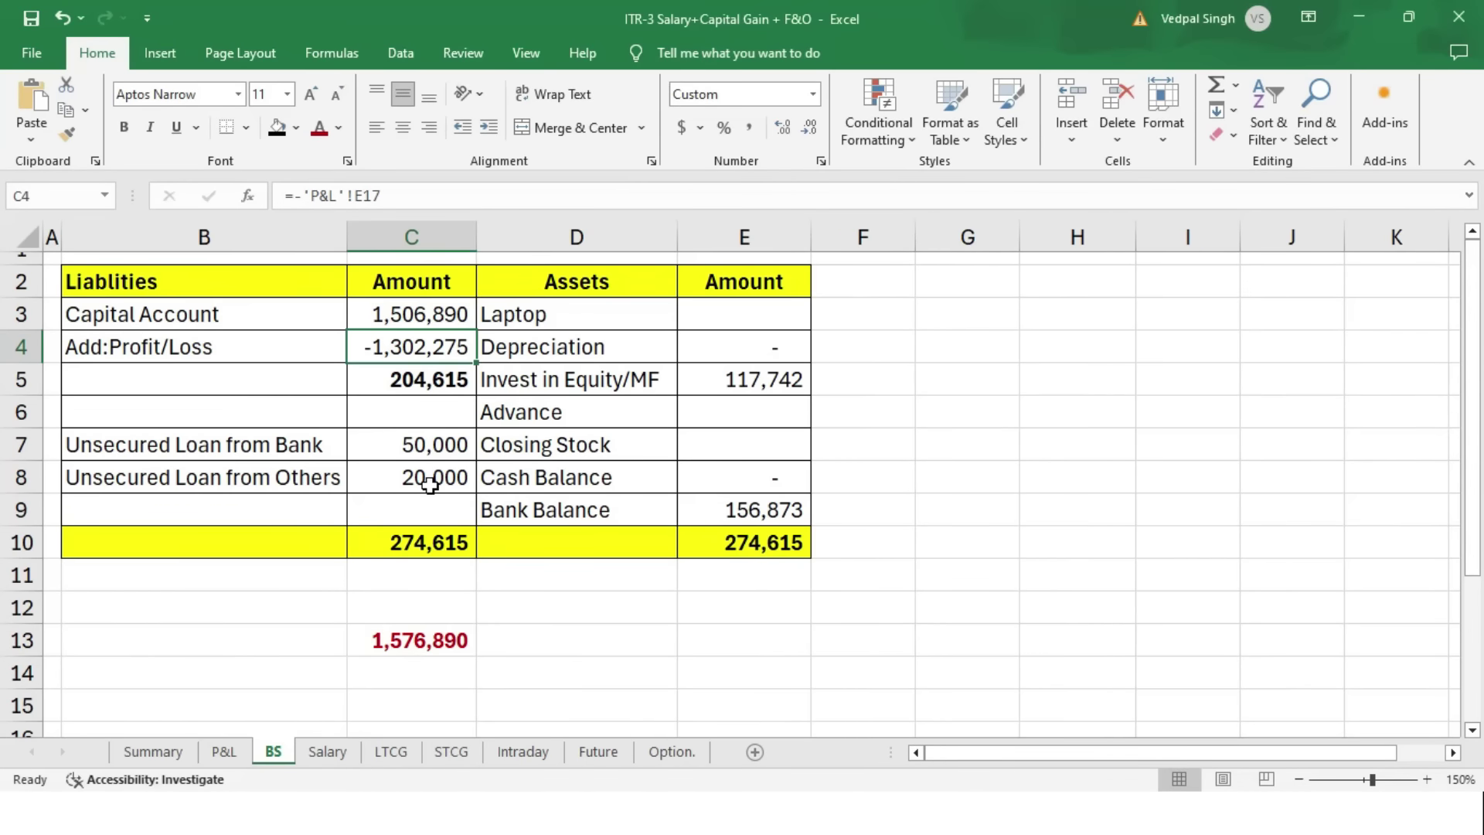
pyautogui.hotkey('alt', 'Tab')
pyautogui.write('1,302')
pyautogui.hotkey('alt', 'Tab')
pyautogui.hotkey('alt', 'Tab')
pyautogui.write('275')
pyautogui.click(1392, 500)
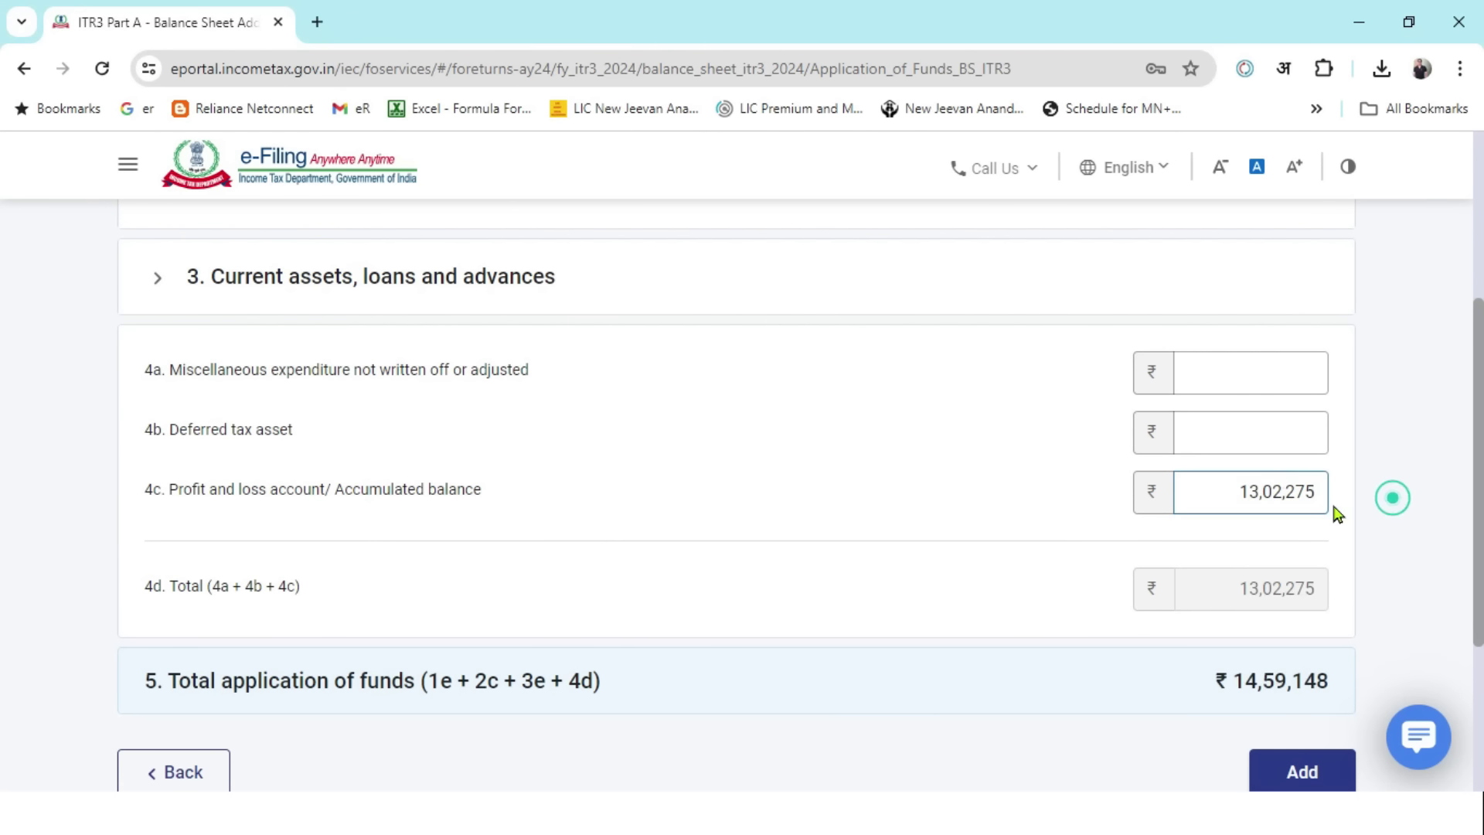
# - Compare the total application of funds with the BS sheet and check the Invest in Equity/MF amount in E5
pyautogui.hotkey('alt', 'Tab')
pyautogui.hotkey('alt', 'Tab')
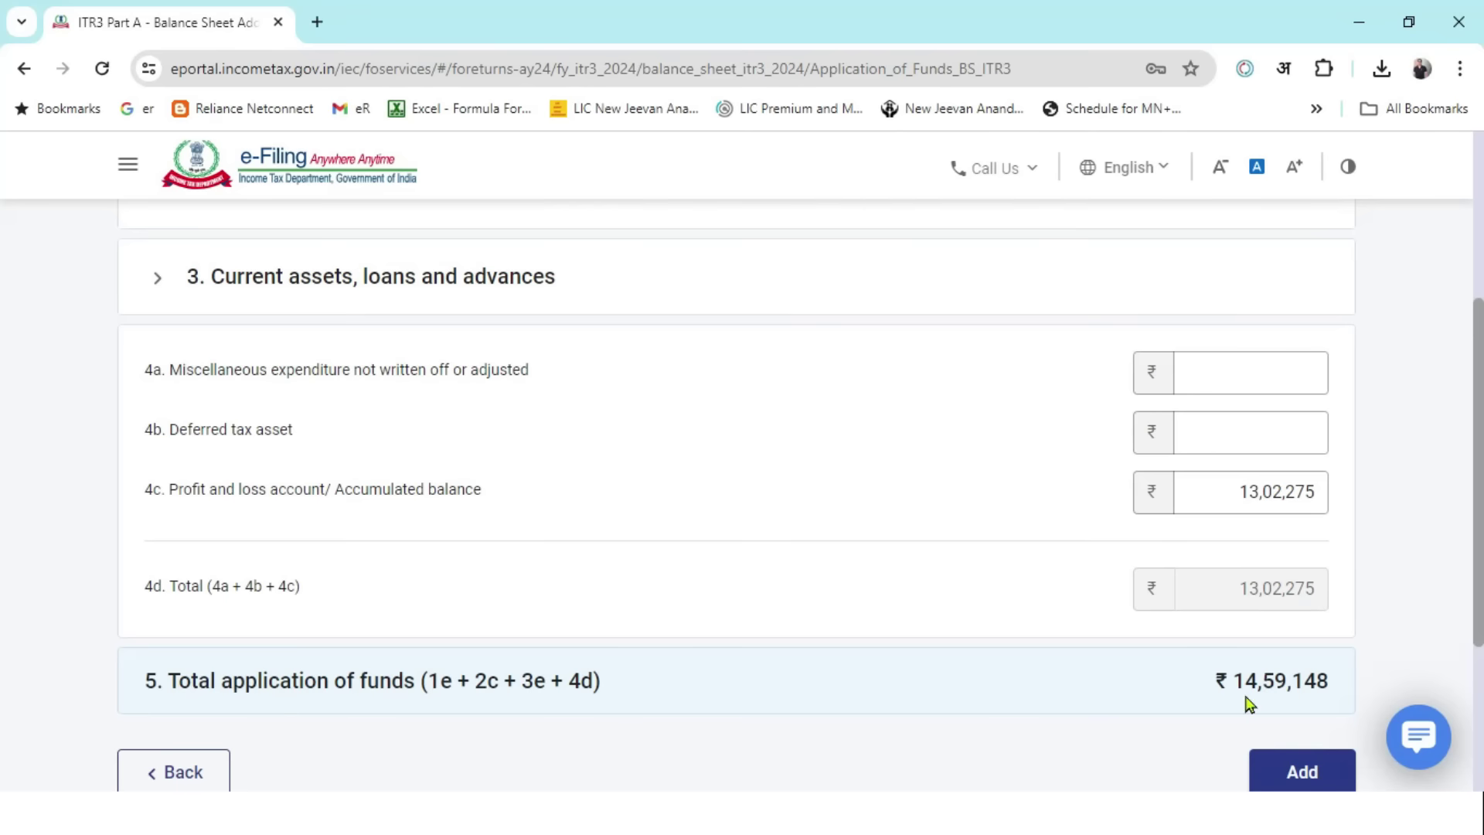
pyautogui.hotkey('alt', 'Tab')
pyautogui.click(750, 385)
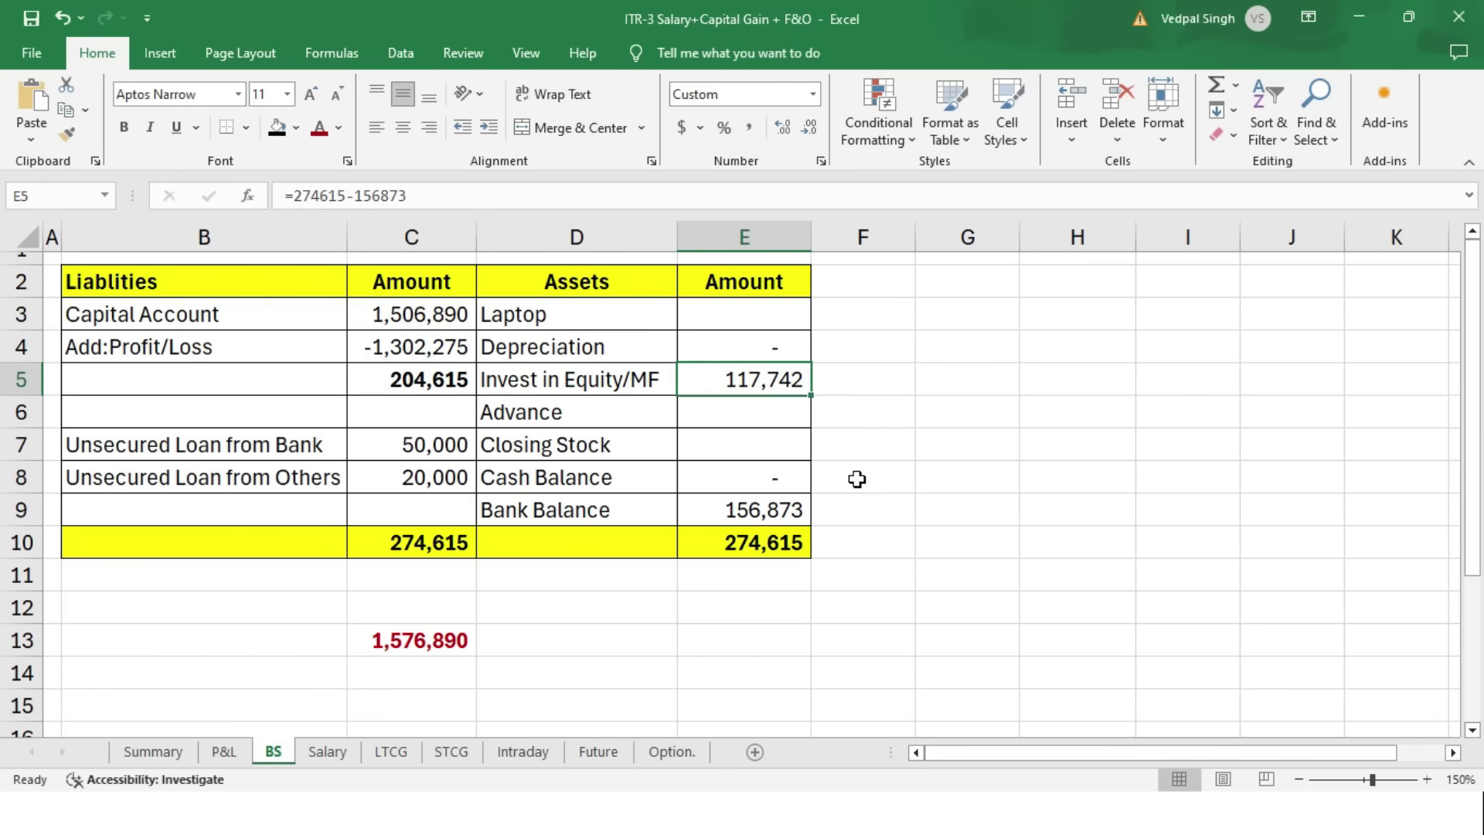
# - Return to the Application of Funds form, expand Investments, and examine its long-term and short-term investment rows
pyautogui.hotkey('alt', 'Tab')
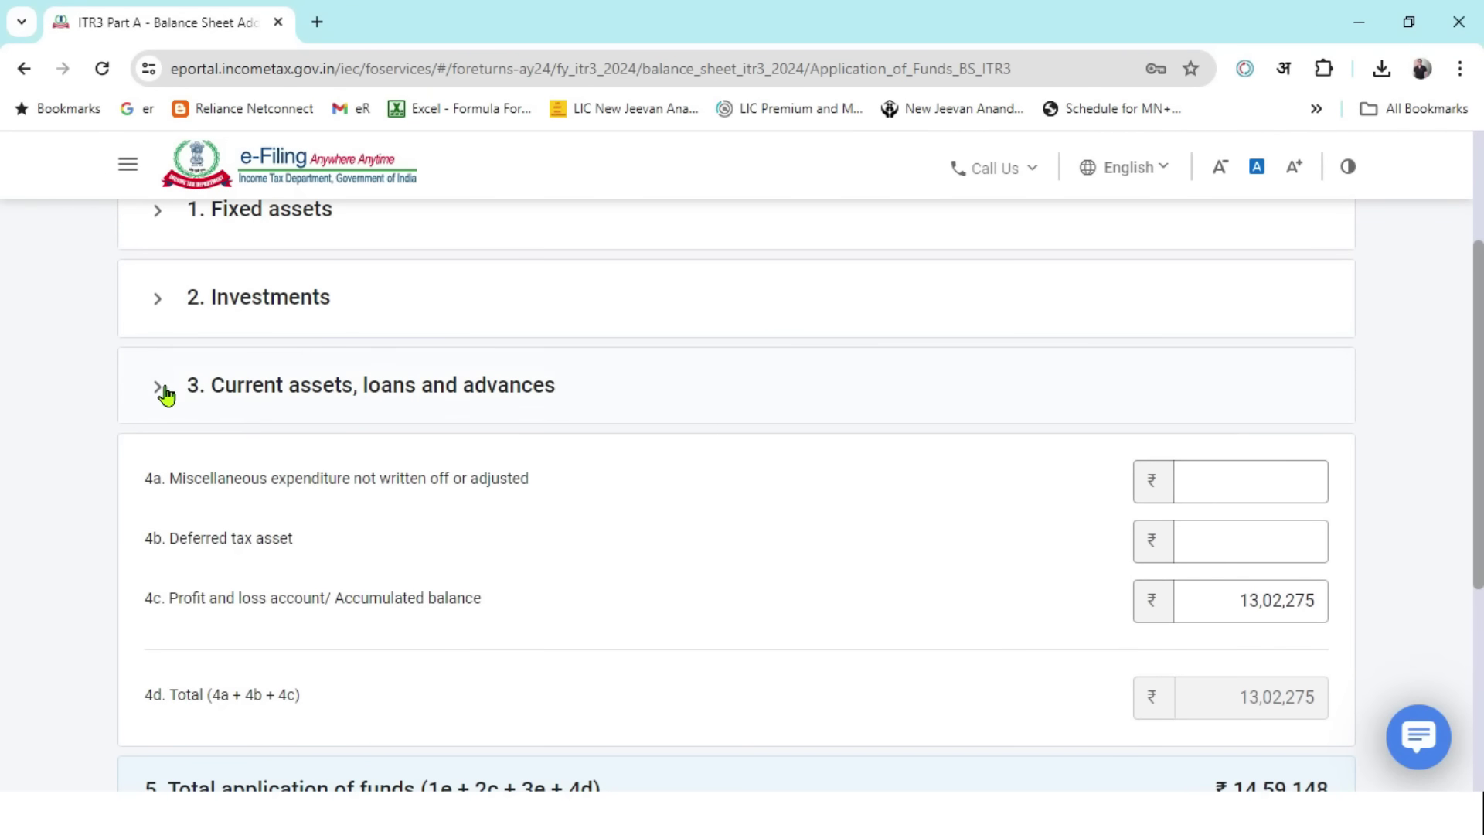
pyautogui.click(161, 387)
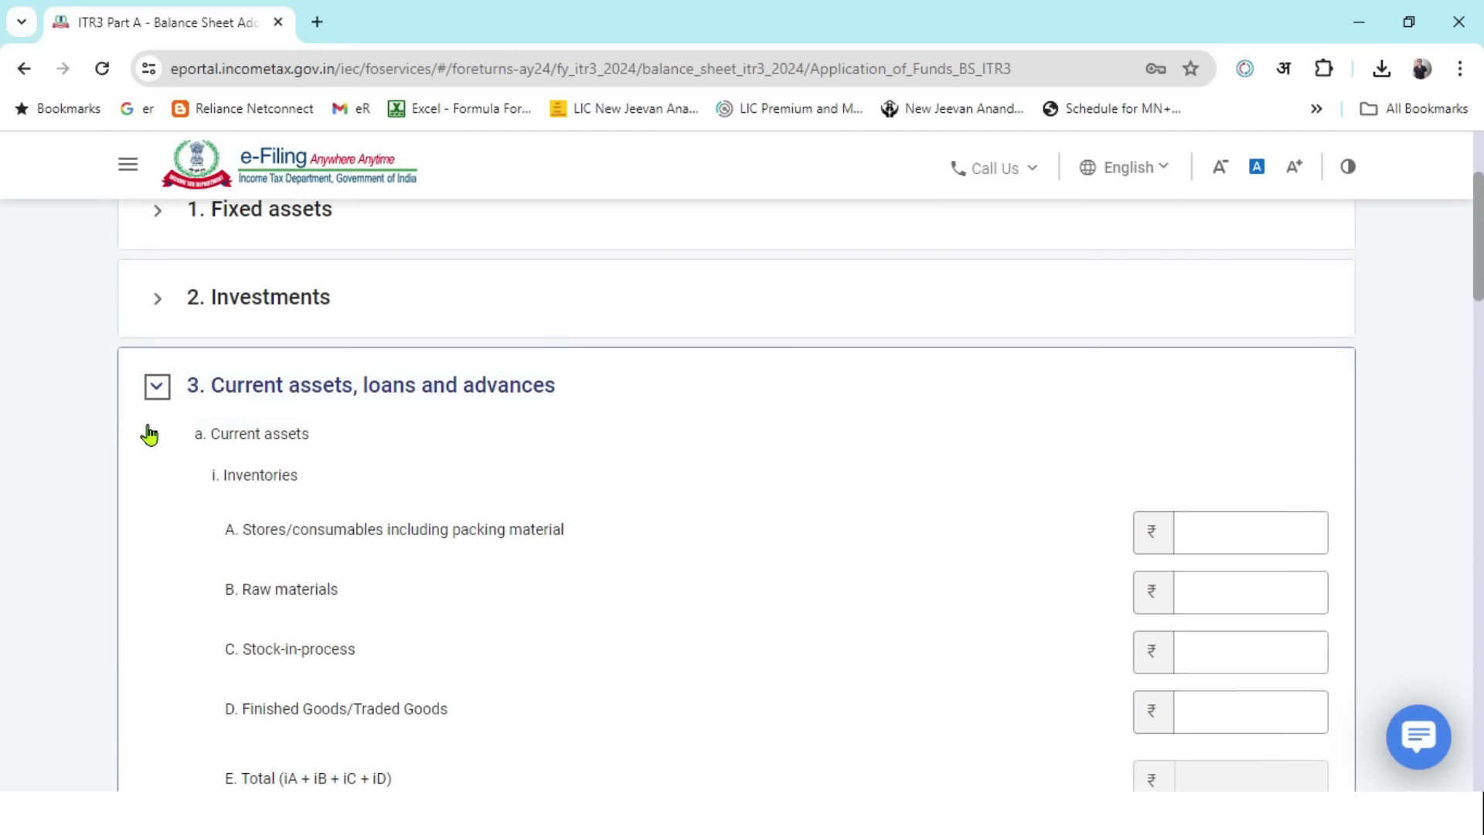
pyautogui.click(157, 386)
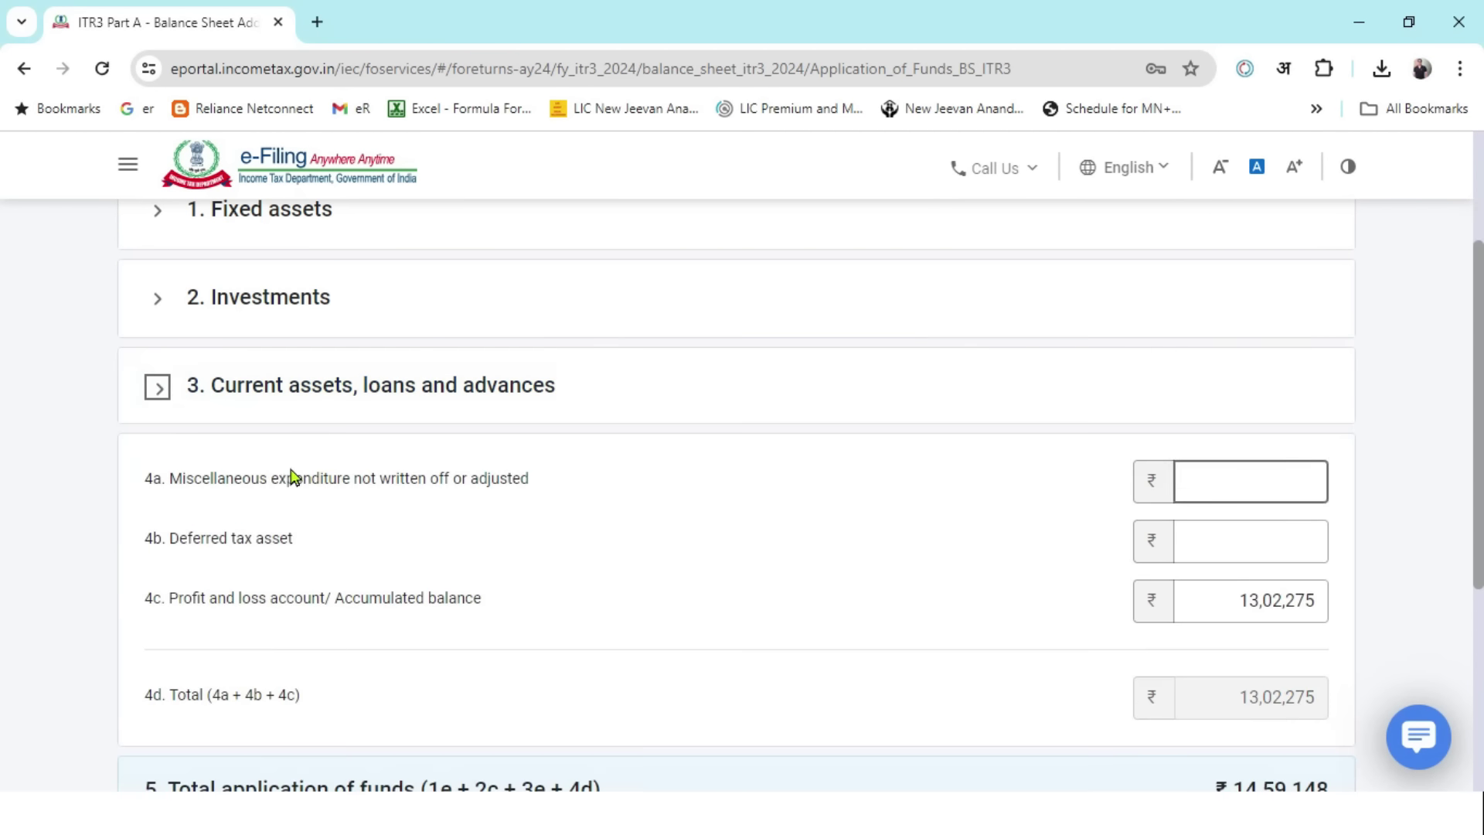
pyautogui.scroll(2, 291, 479)
pyautogui.click(158, 414)
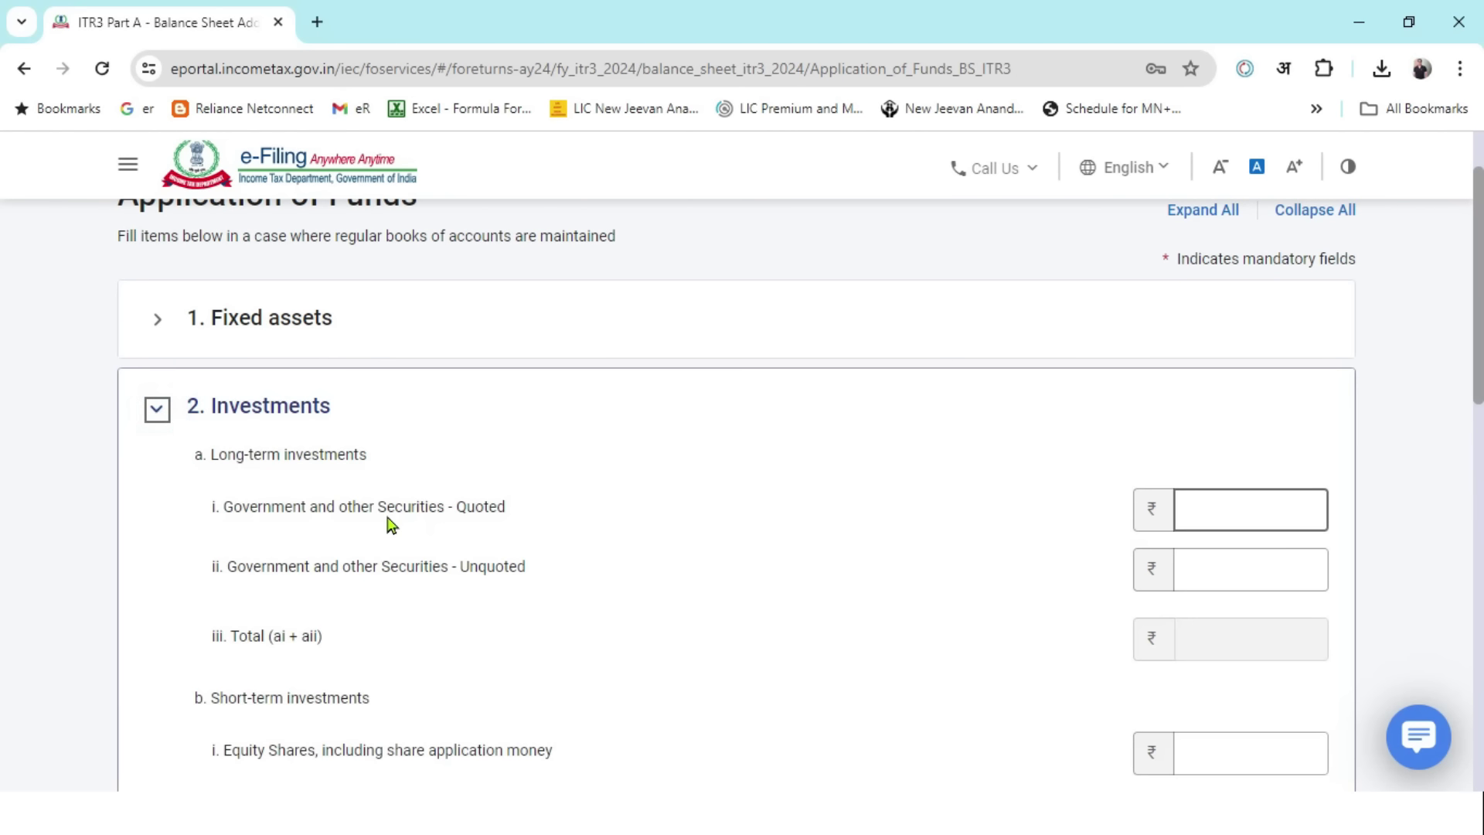
pyautogui.moveTo(219, 462); pyautogui.dragTo(374, 474)
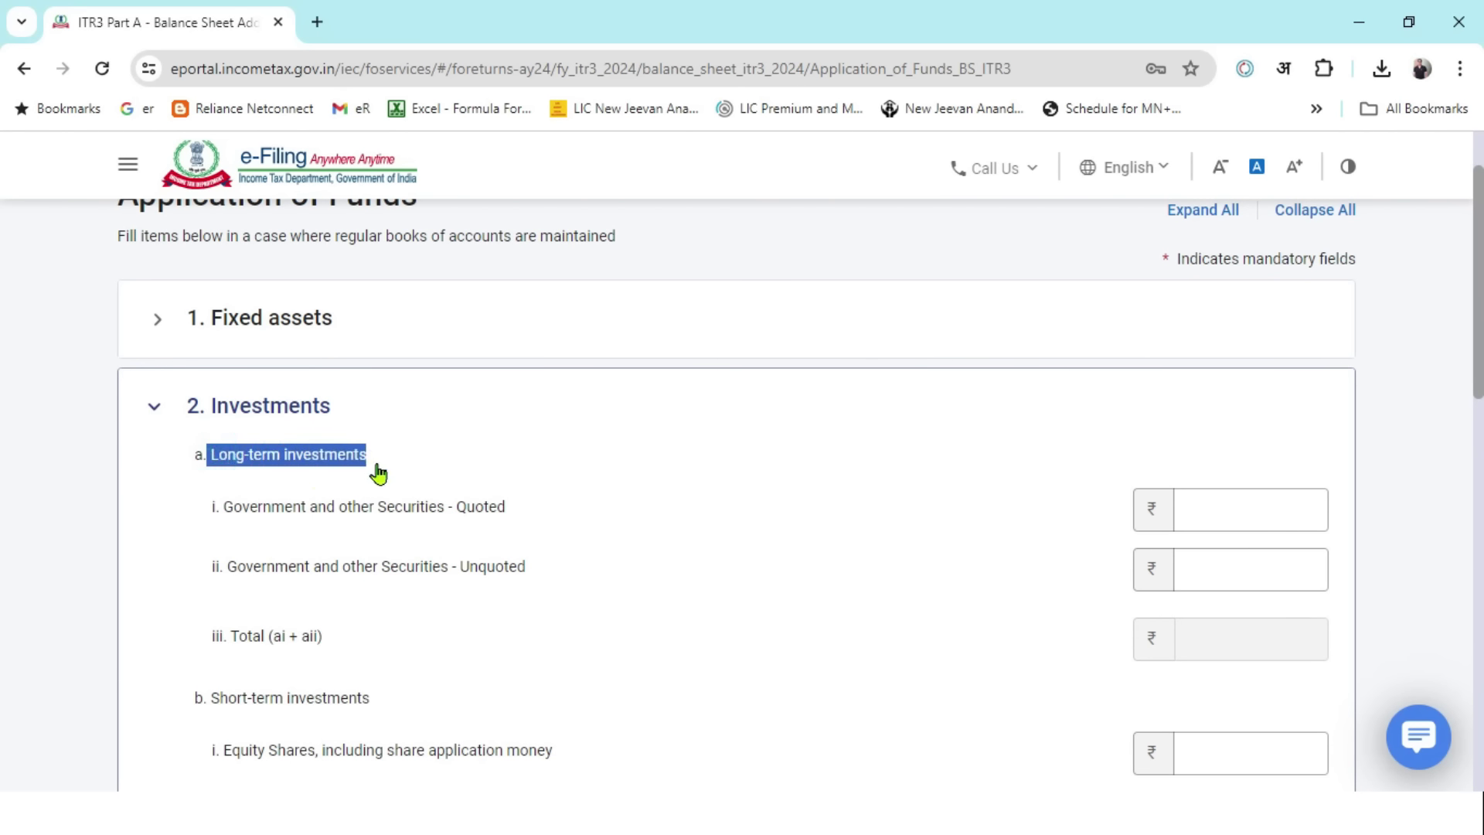
pyautogui.moveTo(216, 702); pyautogui.dragTo(374, 722)
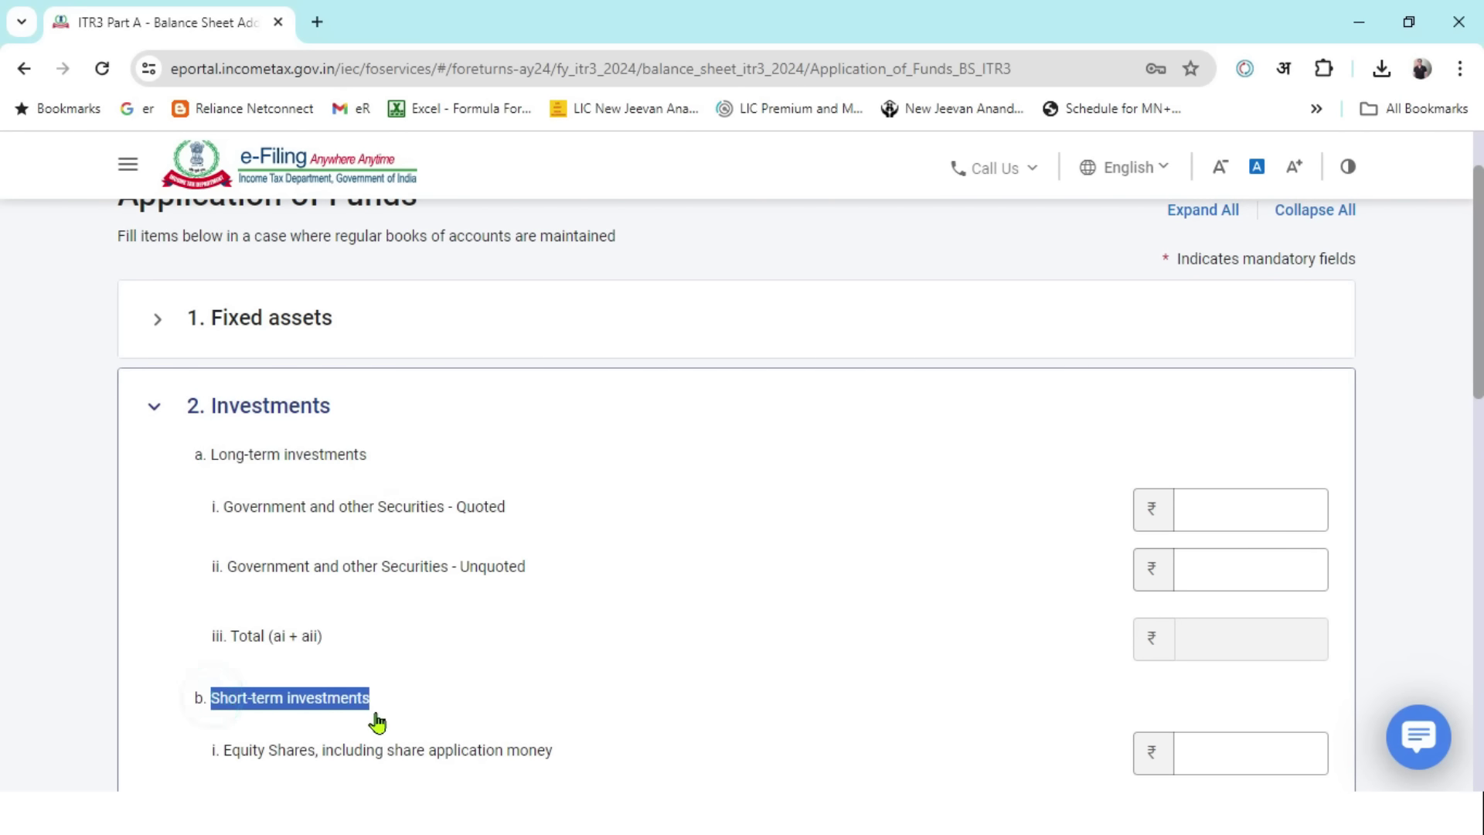
pyautogui.scroll(-2, 457, 487)
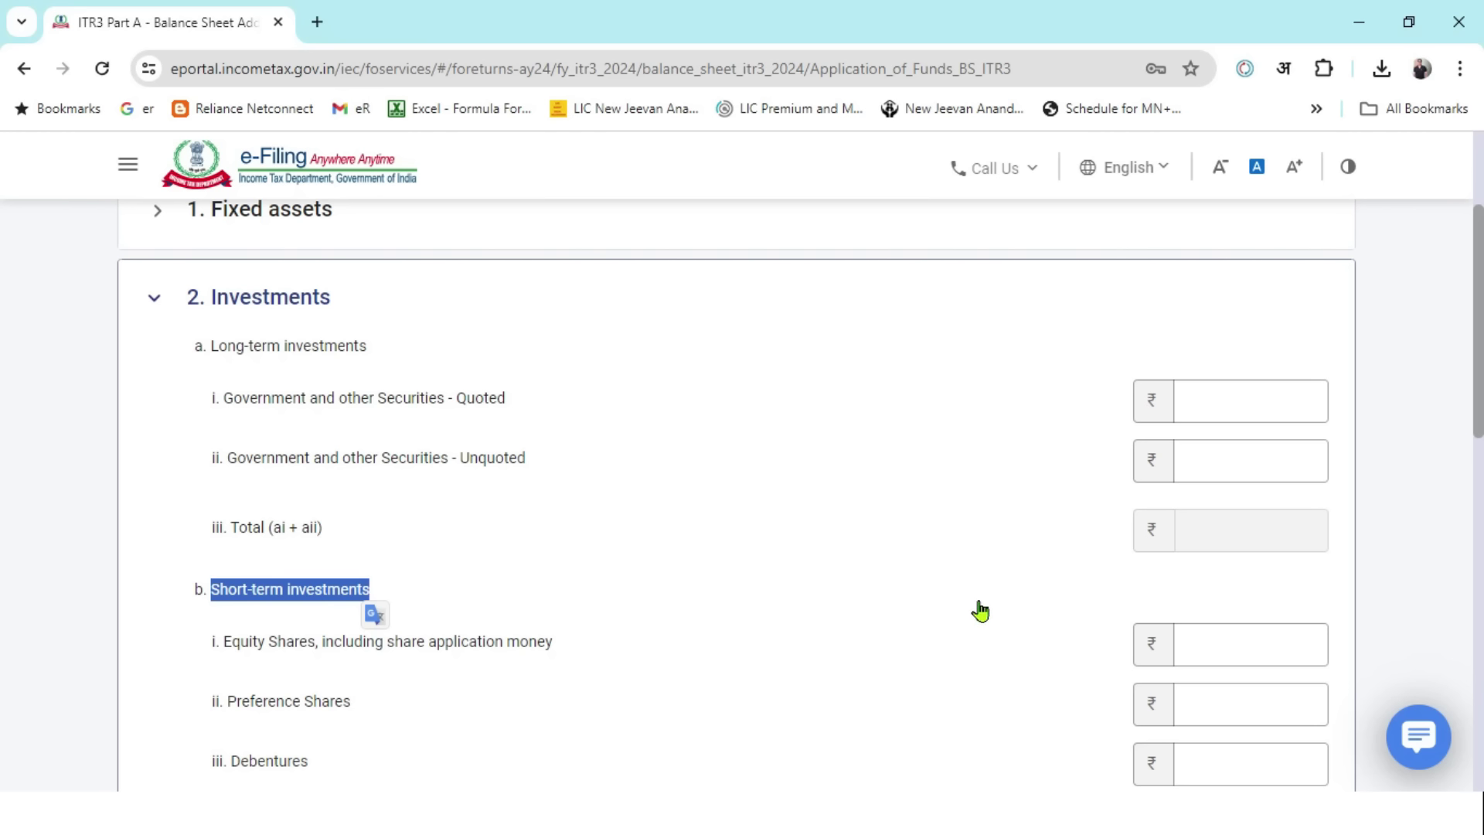
# - Compare the Invest in Equity/MF amount in E5 of the BS sheet with the quoted securities and Equity Shares rows
pyautogui.hotkey('alt', 'Tab')
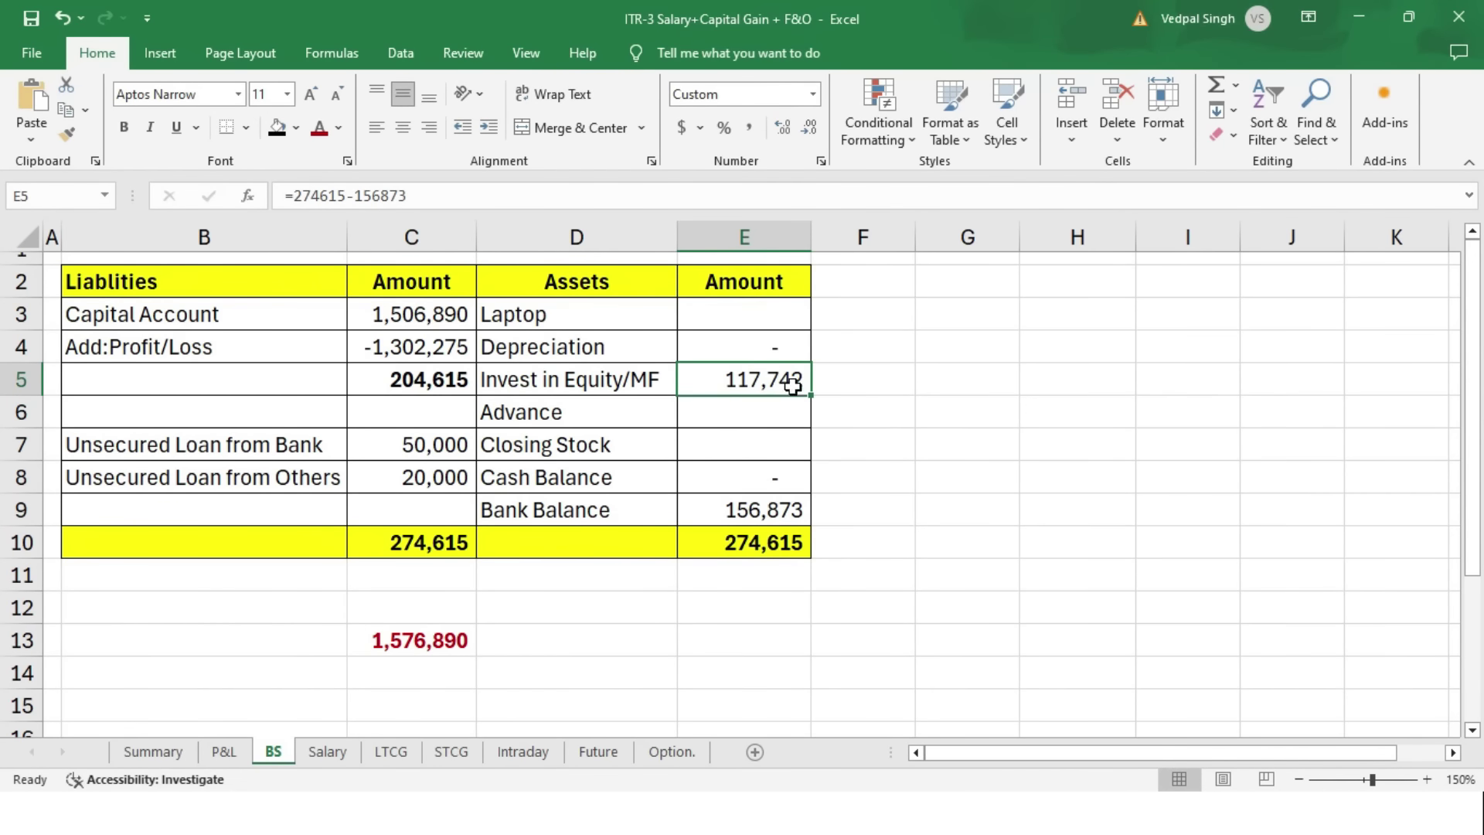
pyautogui.hotkey('alt', 'Tab')
pyautogui.moveTo(334, 400); pyautogui.dragTo(480, 419)
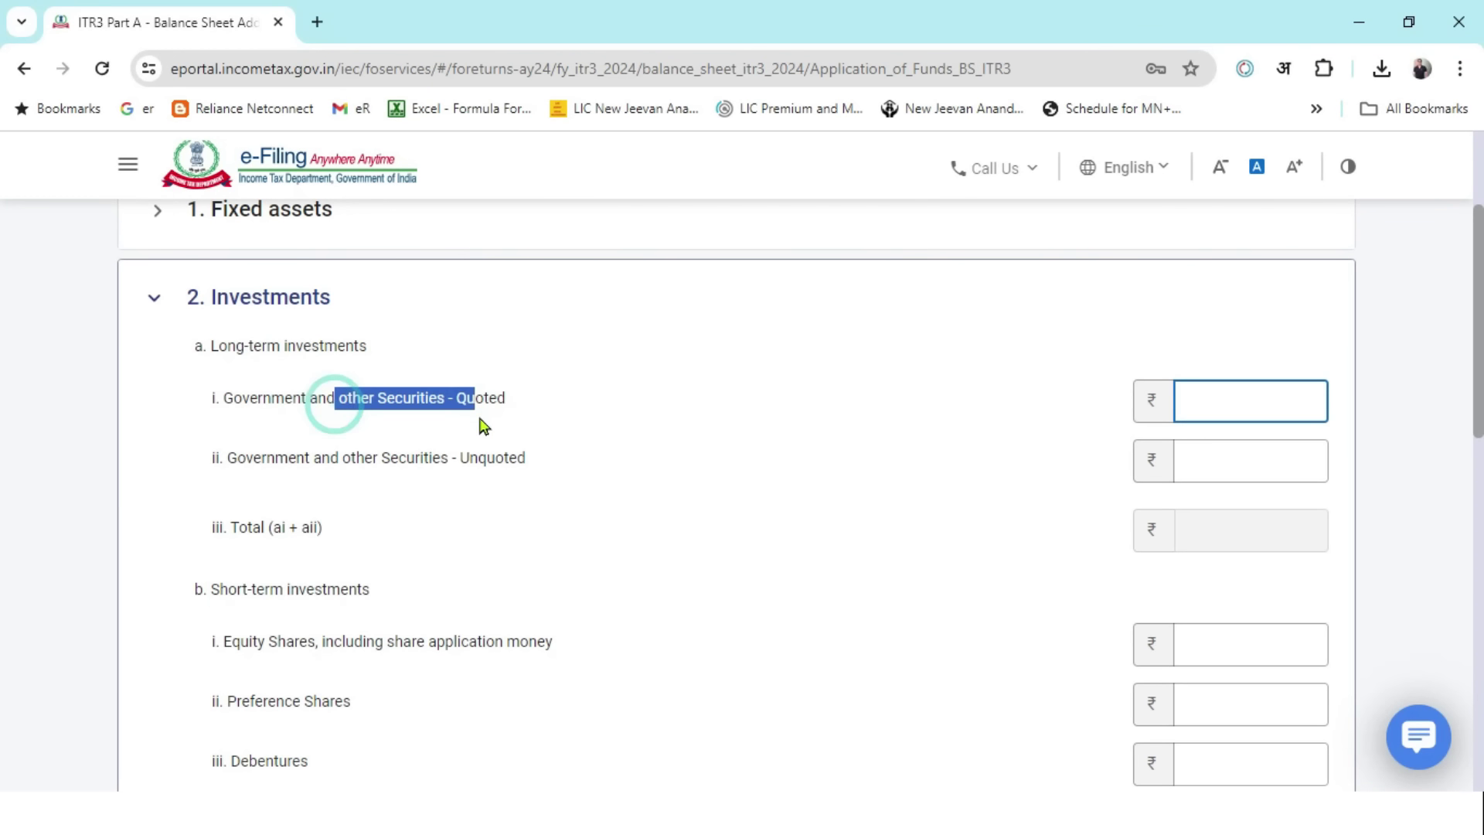
pyautogui.moveTo(285, 409); pyautogui.dragTo(498, 403)
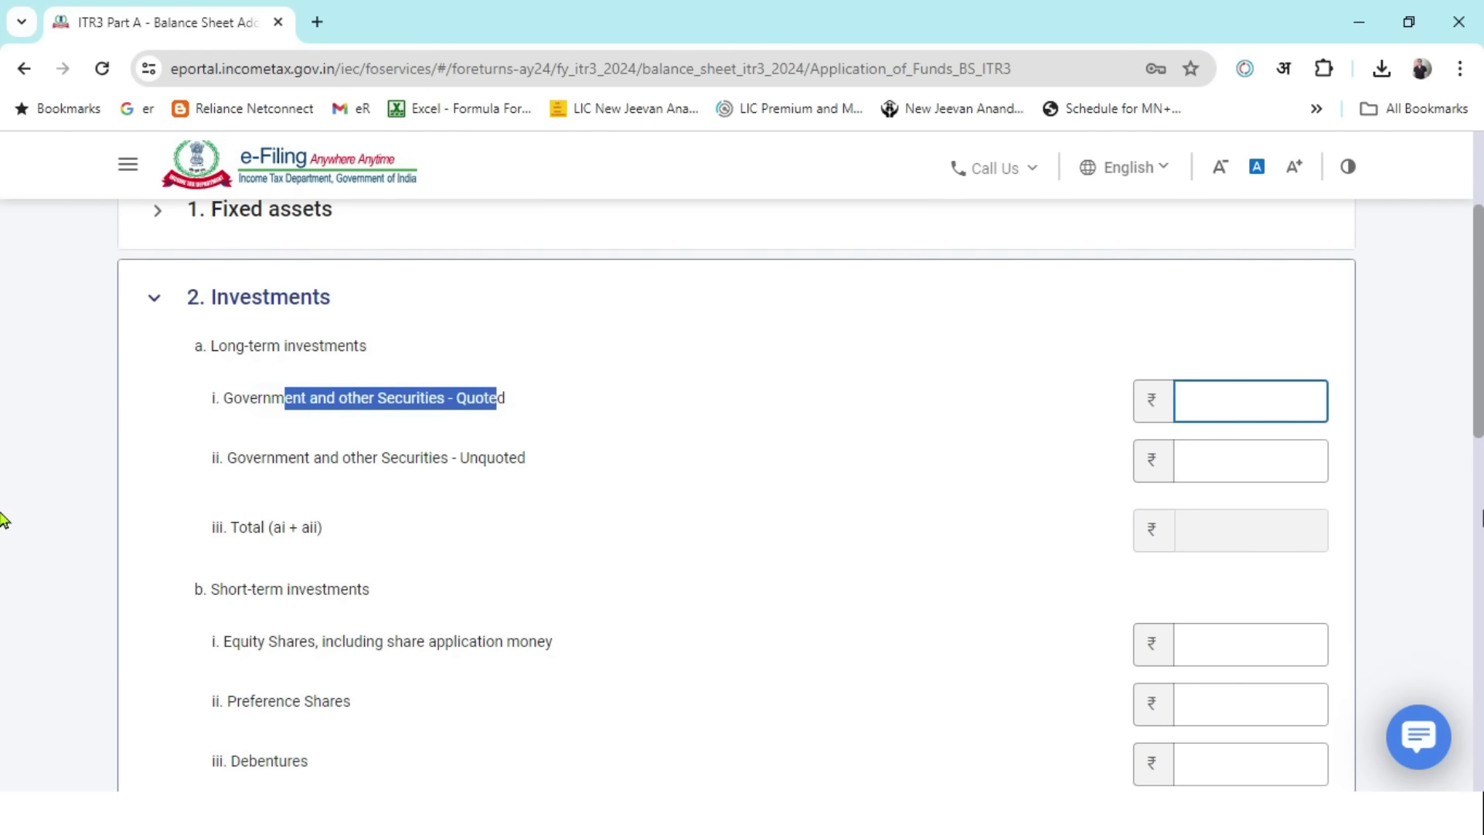
pyautogui.click(1332, 402)
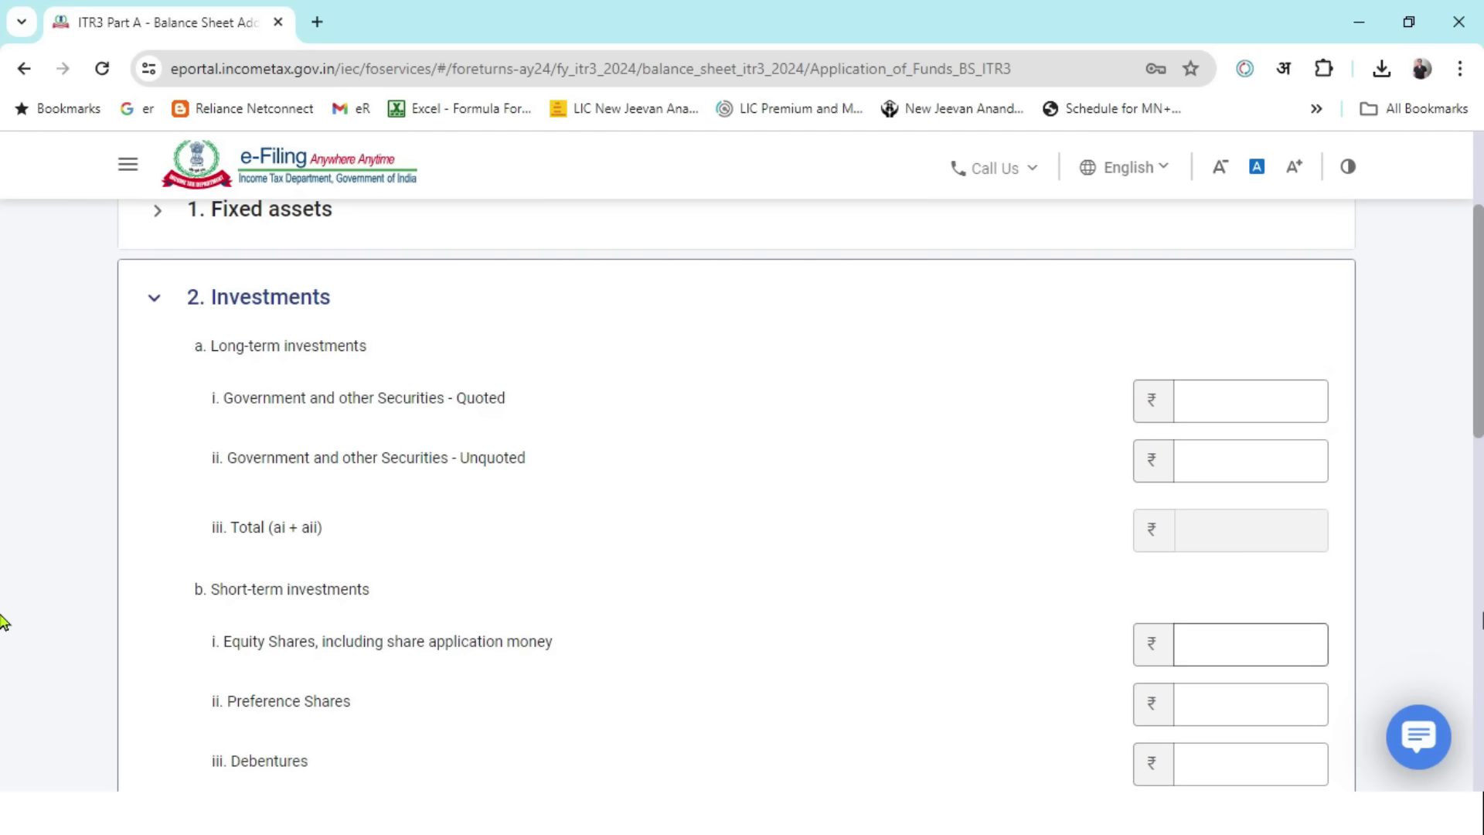
pyautogui.moveTo(299, 589); pyautogui.dragTo(513, 649)
pyautogui.click(1286, 638)
pyautogui.hotkey('alt', 'Tab')
pyautogui.hotkey('alt', 'Tab')
pyautogui.hotkey('alt', 'Tab')
pyautogui.click(846, 390)
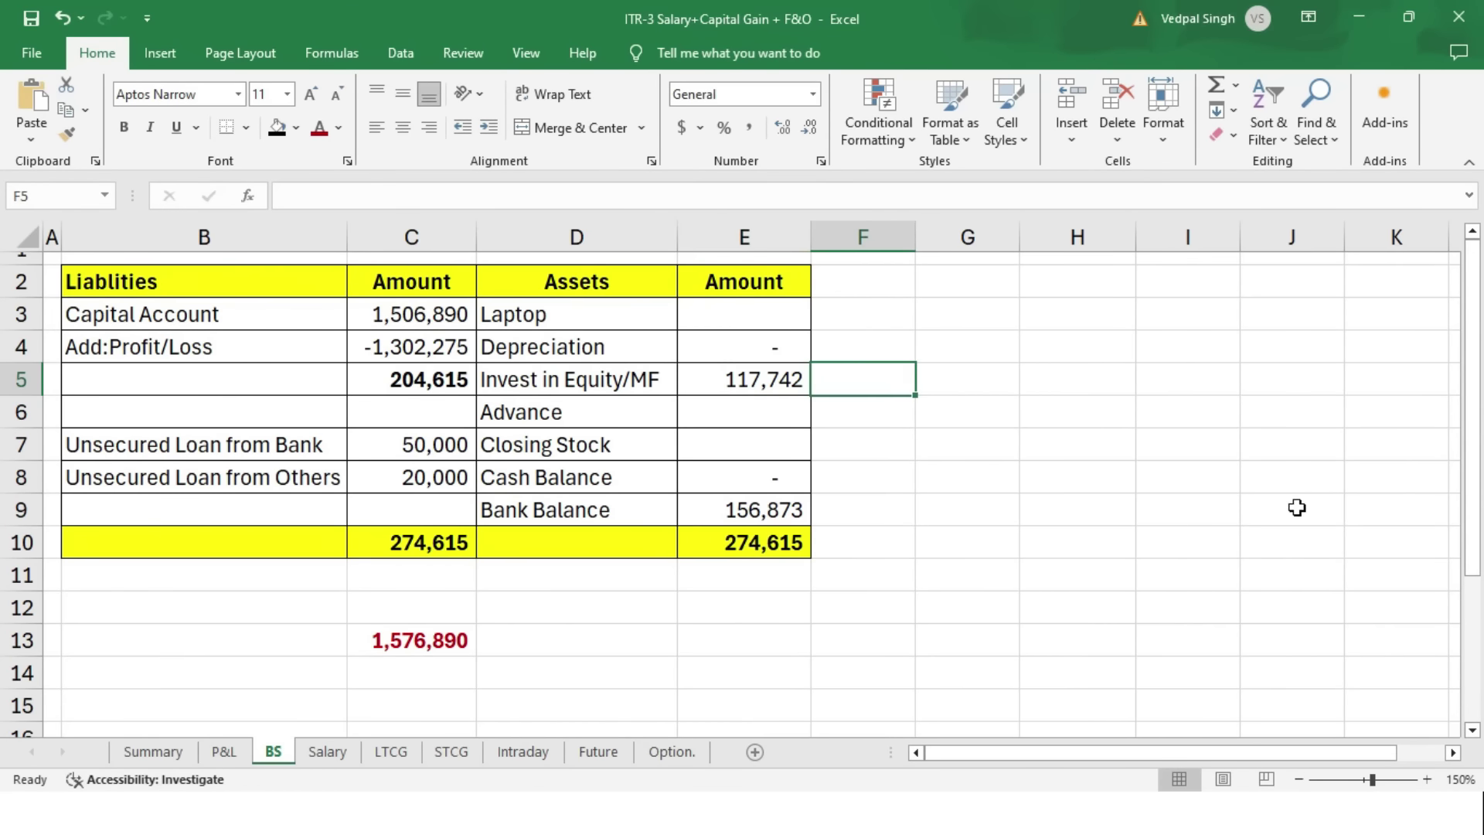
# - Try splitting the investment into 1,00,000 of quoted long-term securities and 17,742 of short-term Equity Shares, and clear the long-term amount
pyautogui.hotkey('alt', 'Tab')
pyautogui.click(1282, 397)
pyautogui.click(1239, 415)
pyautogui.write('100')
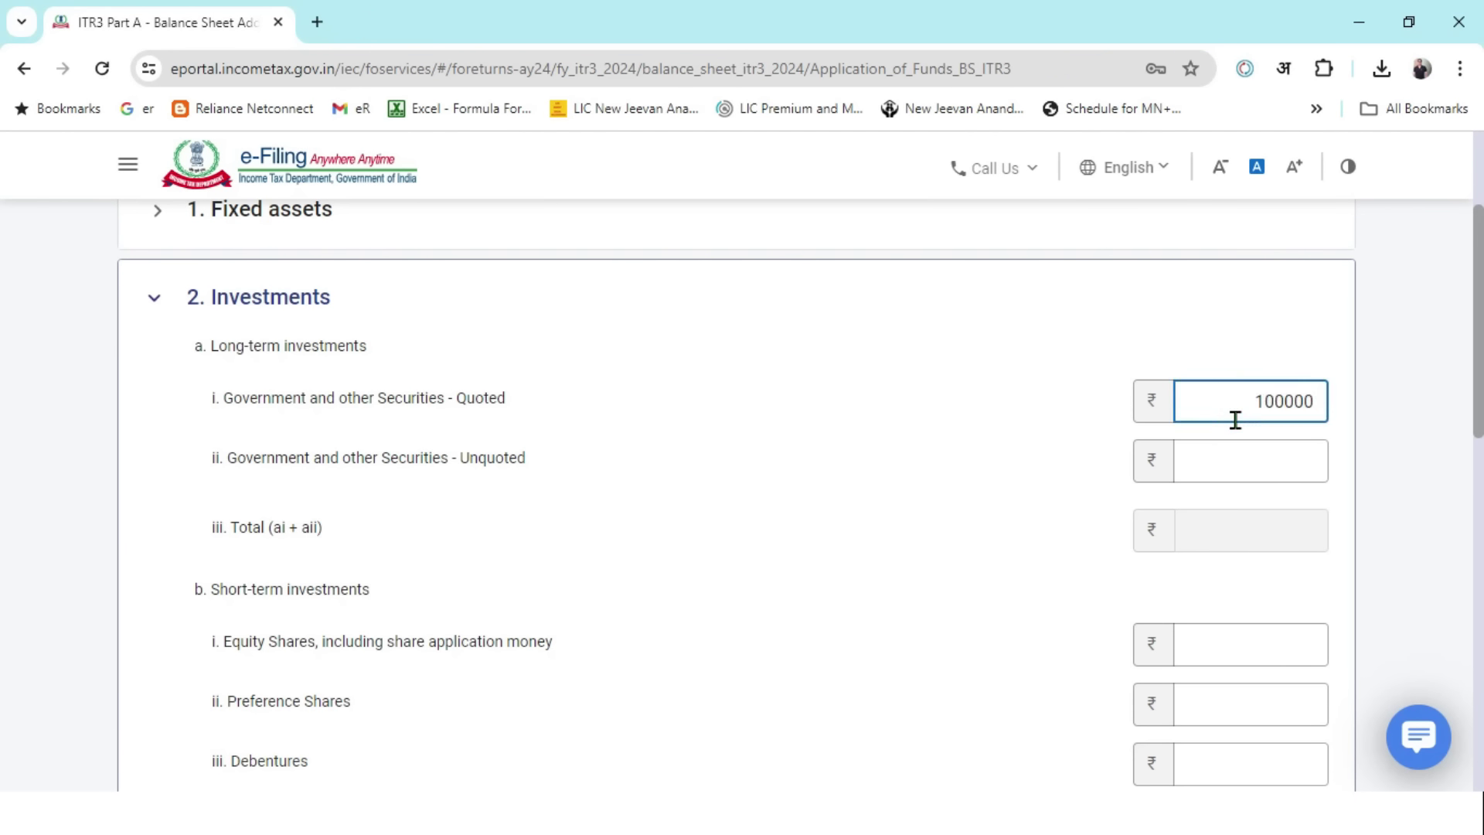
pyautogui.write('000')
pyautogui.click(1258, 632)
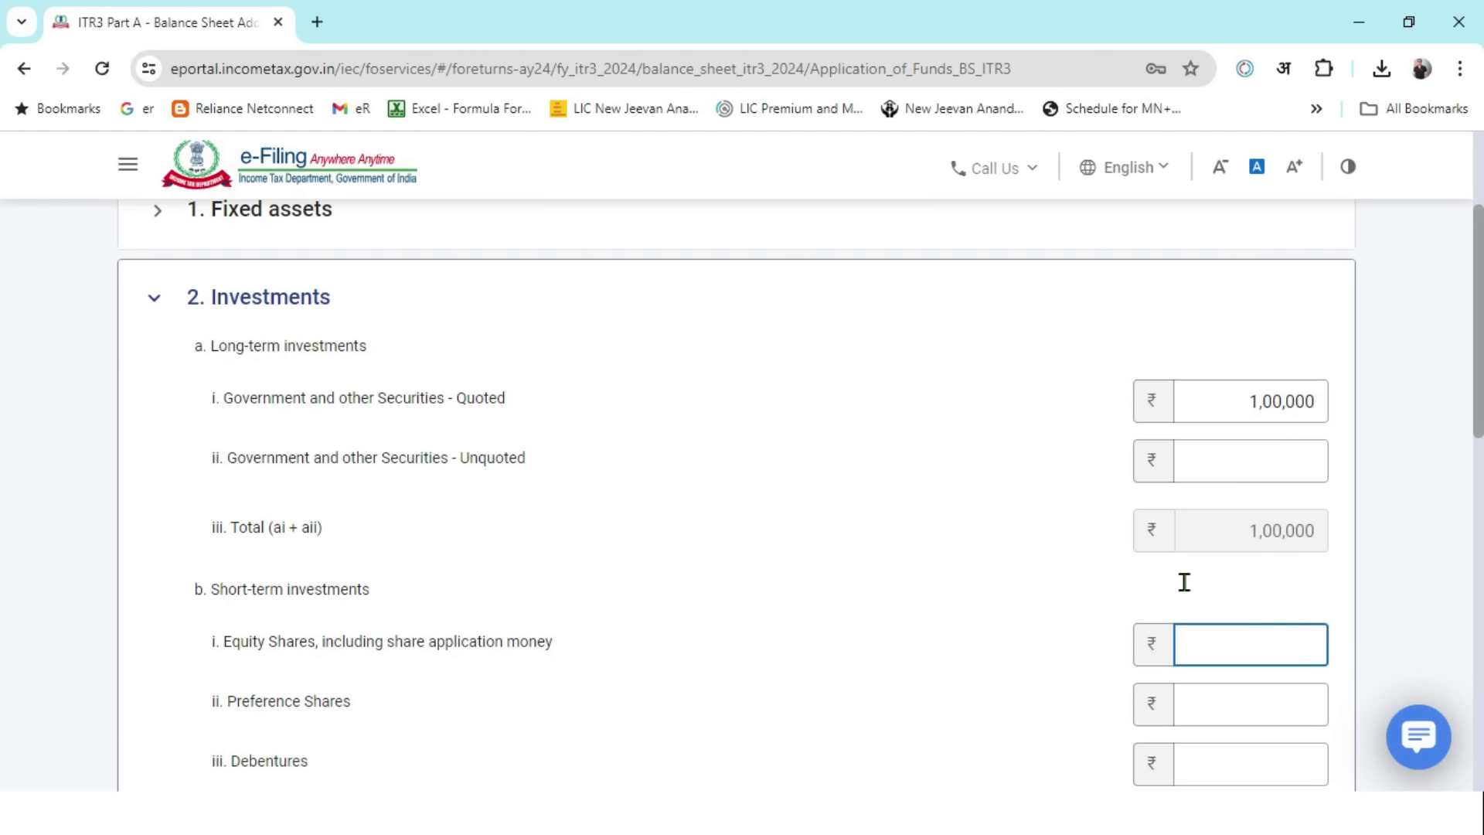
pyautogui.hotkey('alt', 'Tab')
pyautogui.hotkey('alt', 'Tab')
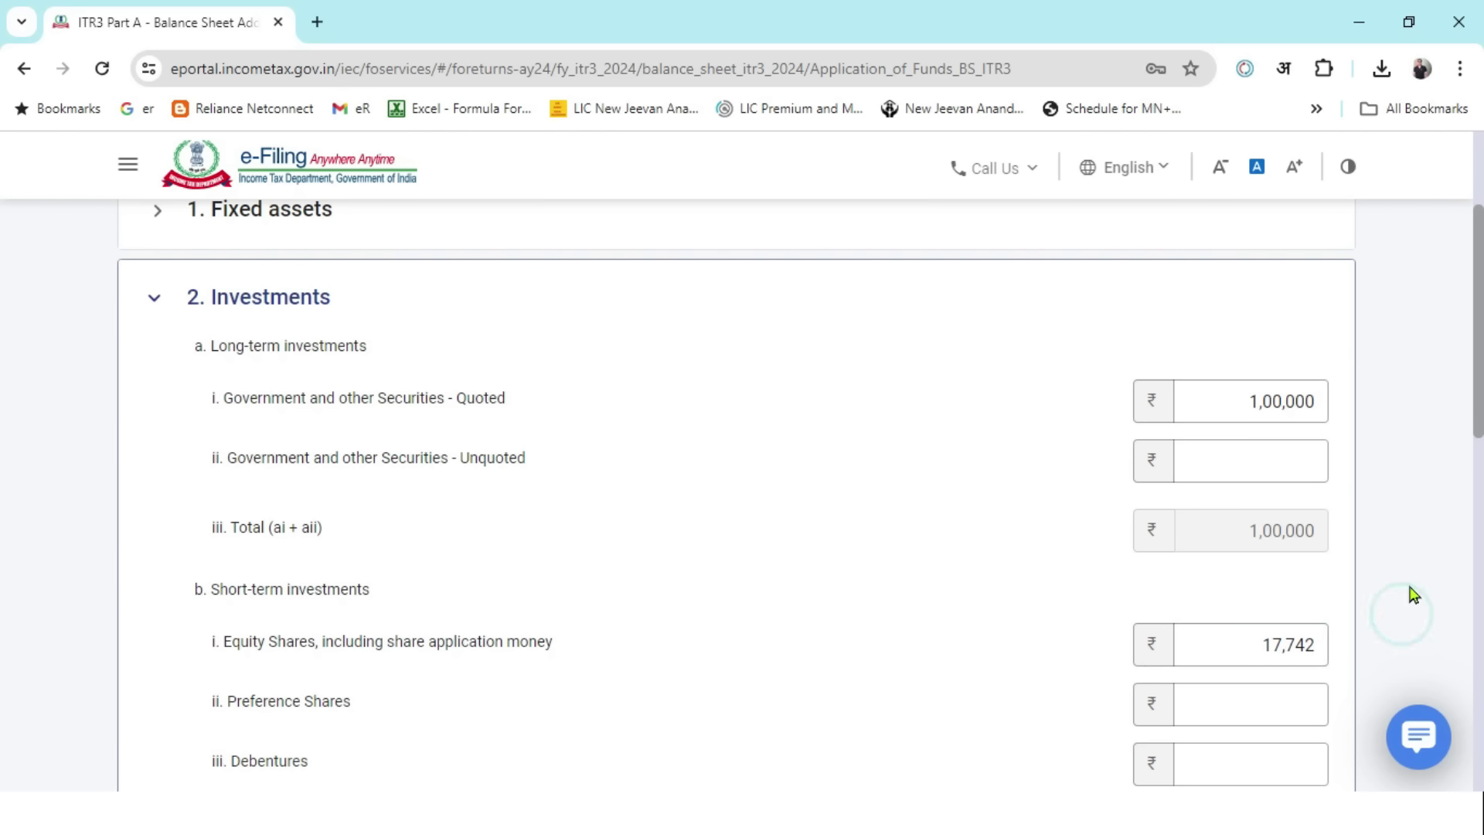
pyautogui.moveTo(1232, 410); pyautogui.dragTo(1359, 439)
pyautogui.press('BackSpace')
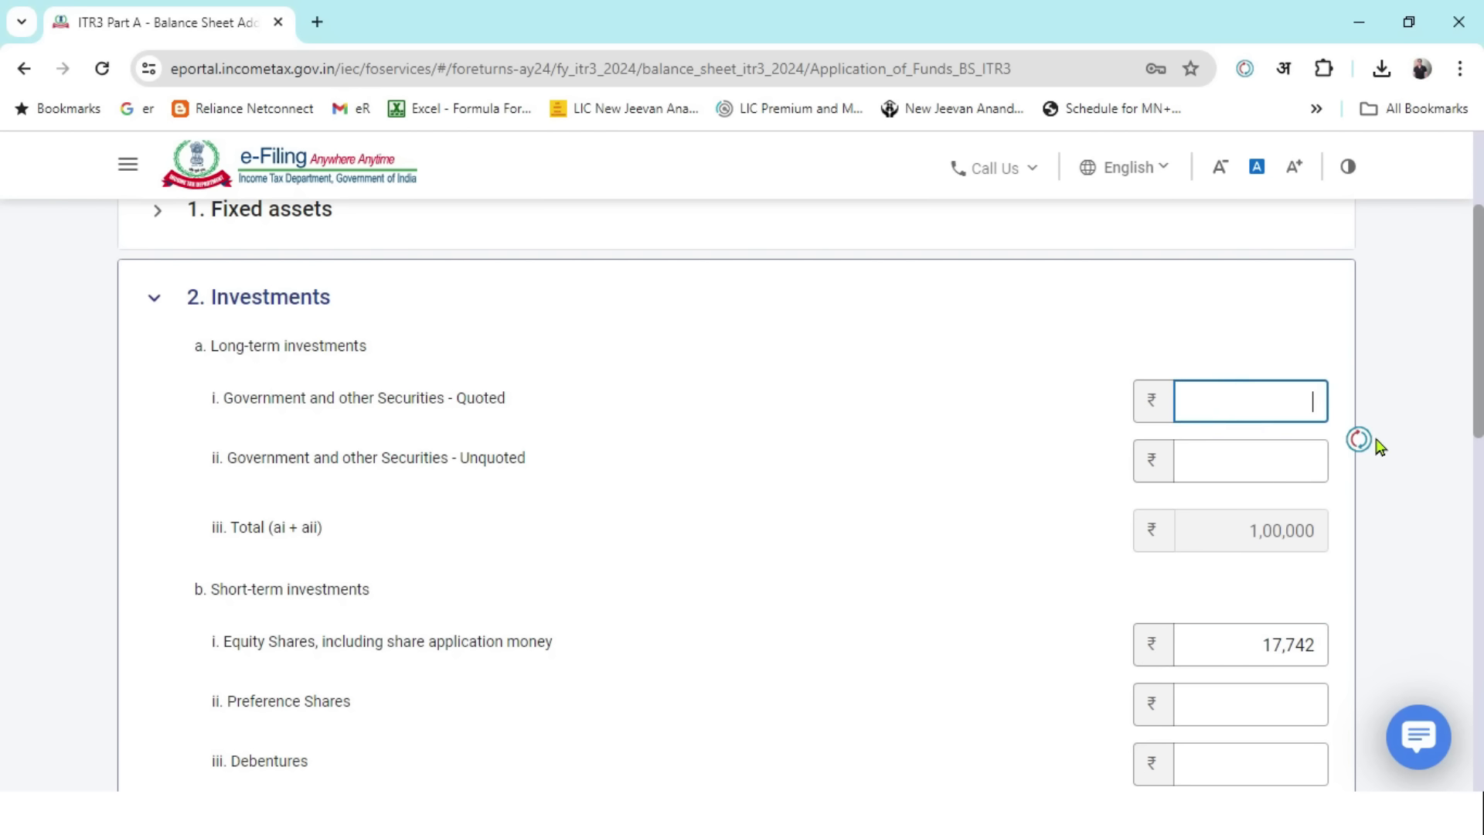
# - Set the short-term Equity Shares amount to 117742 from E5 of the BS sheet, and collapse the Investments section
pyautogui.moveTo(1232, 643); pyautogui.dragTo(1391, 642)
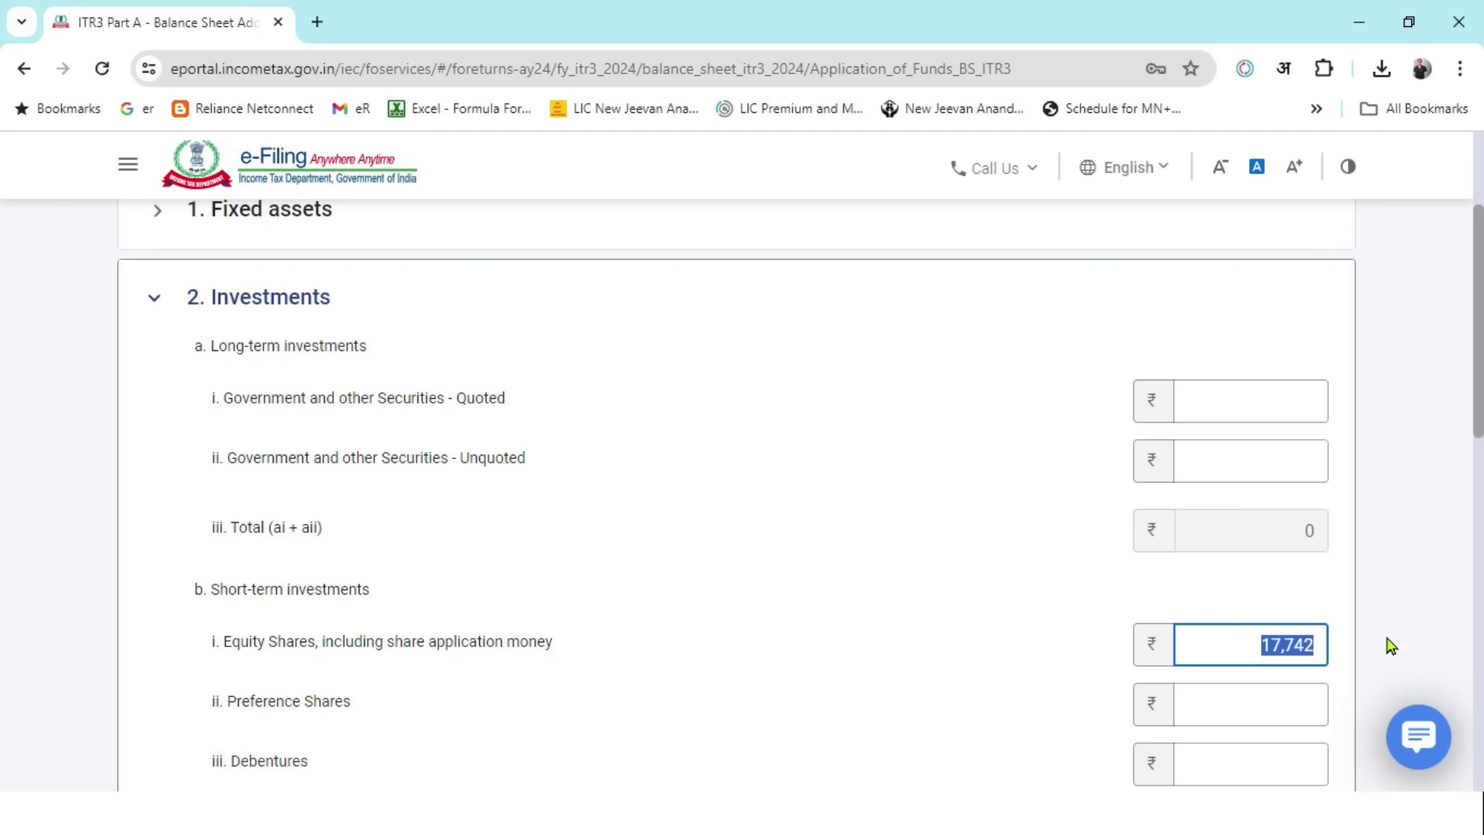
pyautogui.hotkey('alt', 'Tab')
pyautogui.click(769, 381)
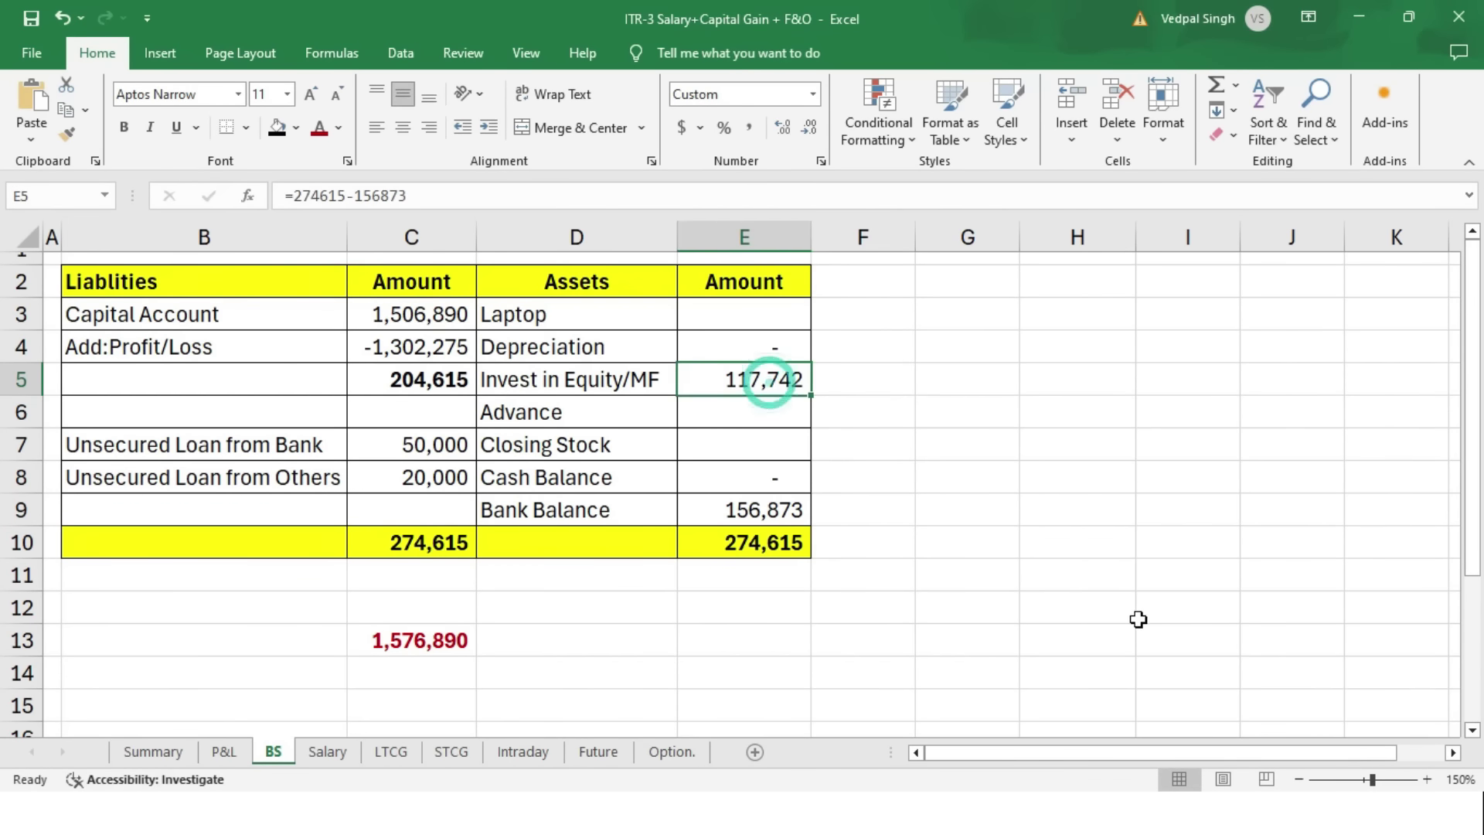
pyautogui.hotkey('alt', 'Tab')
pyautogui.moveTo(1219, 646); pyautogui.dragTo(1356, 659)
pyautogui.hotkey('alt', 'Tab')
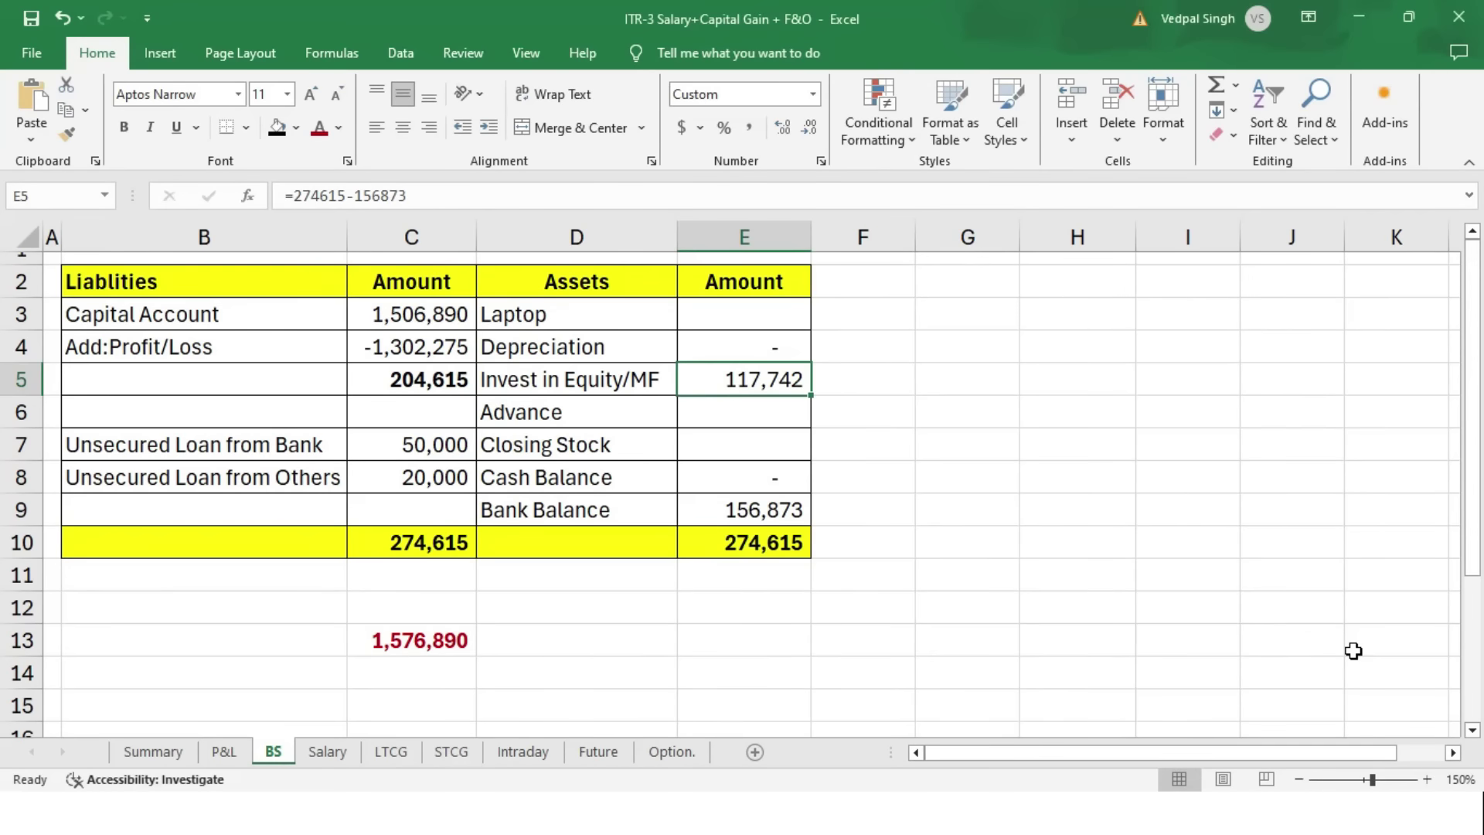
pyautogui.hotkey('alt', 'Tab')
pyautogui.write('117742')
pyautogui.click(1442, 593)
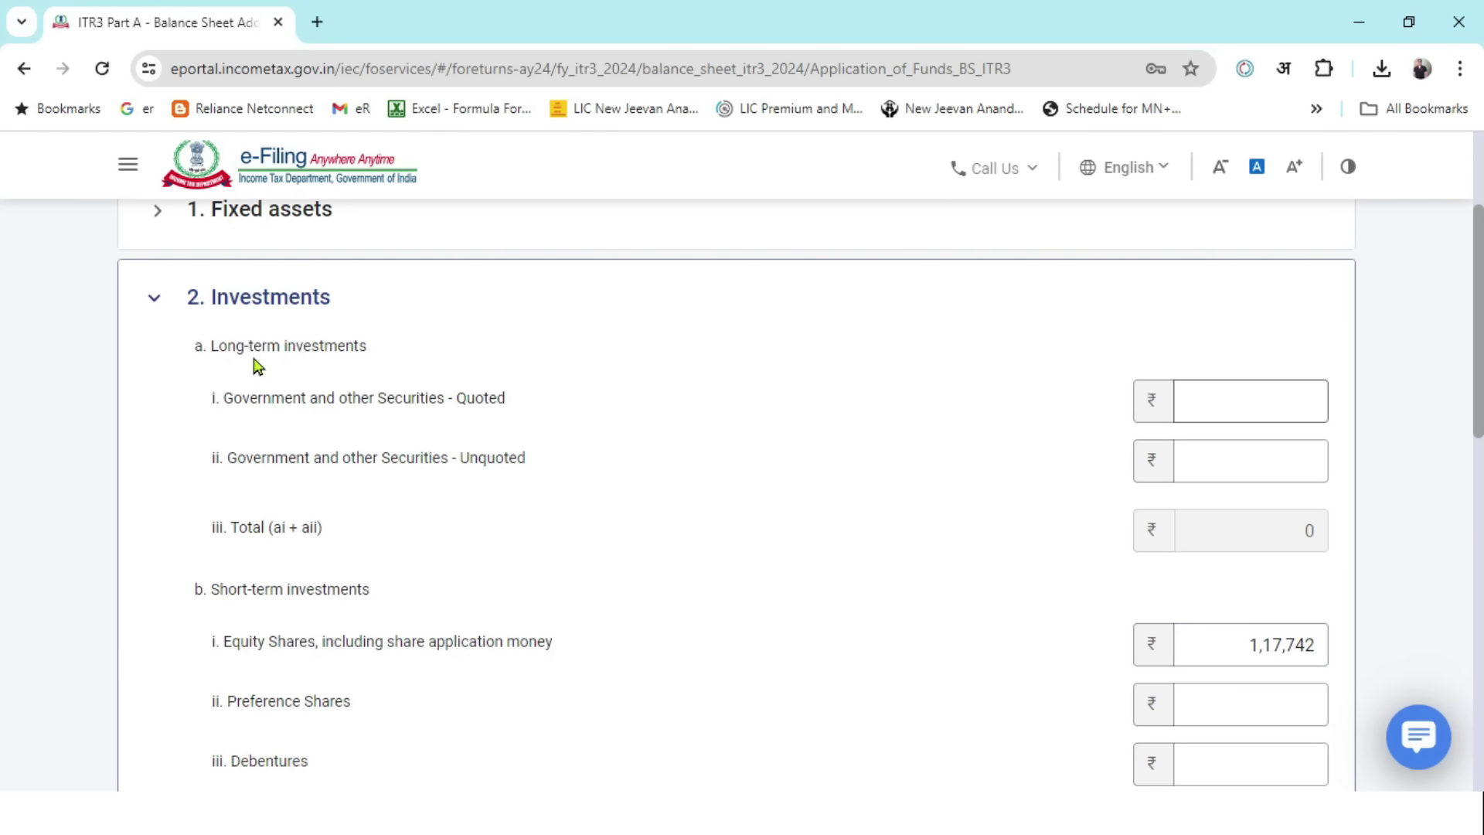
pyautogui.click(155, 304)
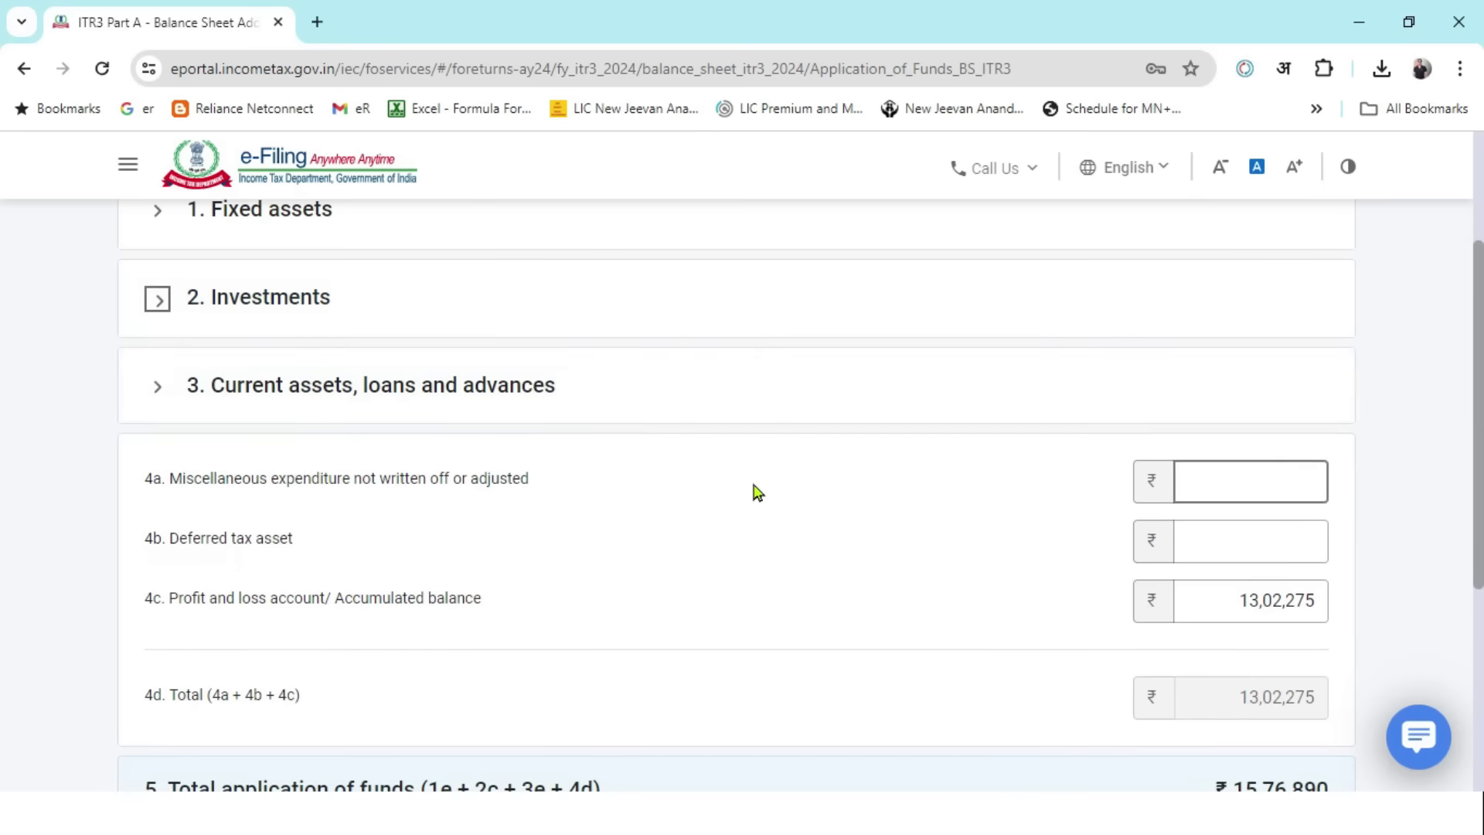
# - Review the Current assets section, the Profit and loss account balance and the total application of funds
pyautogui.click(157, 393)
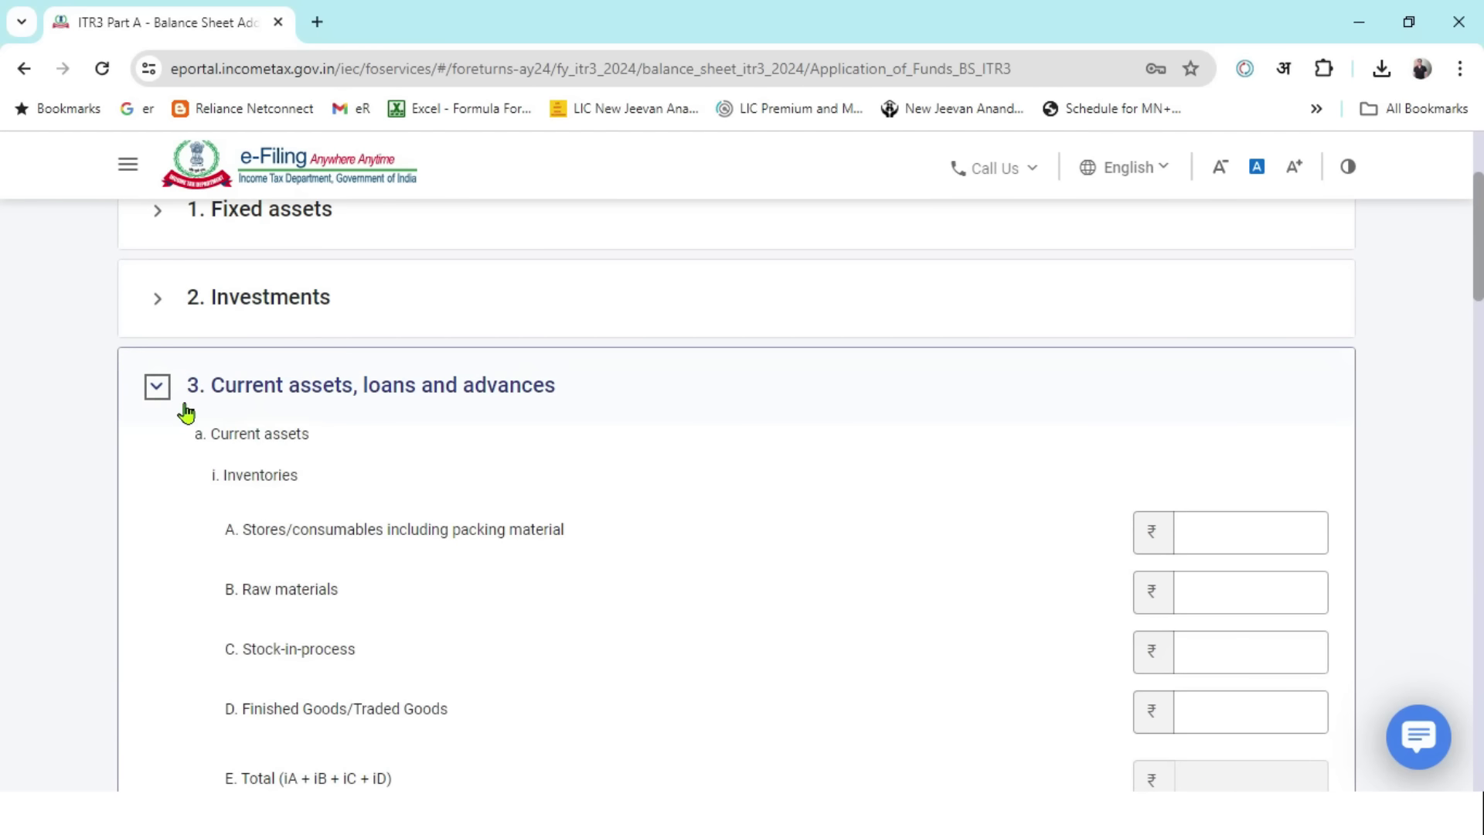
pyautogui.scroll(-1, 324, 429)
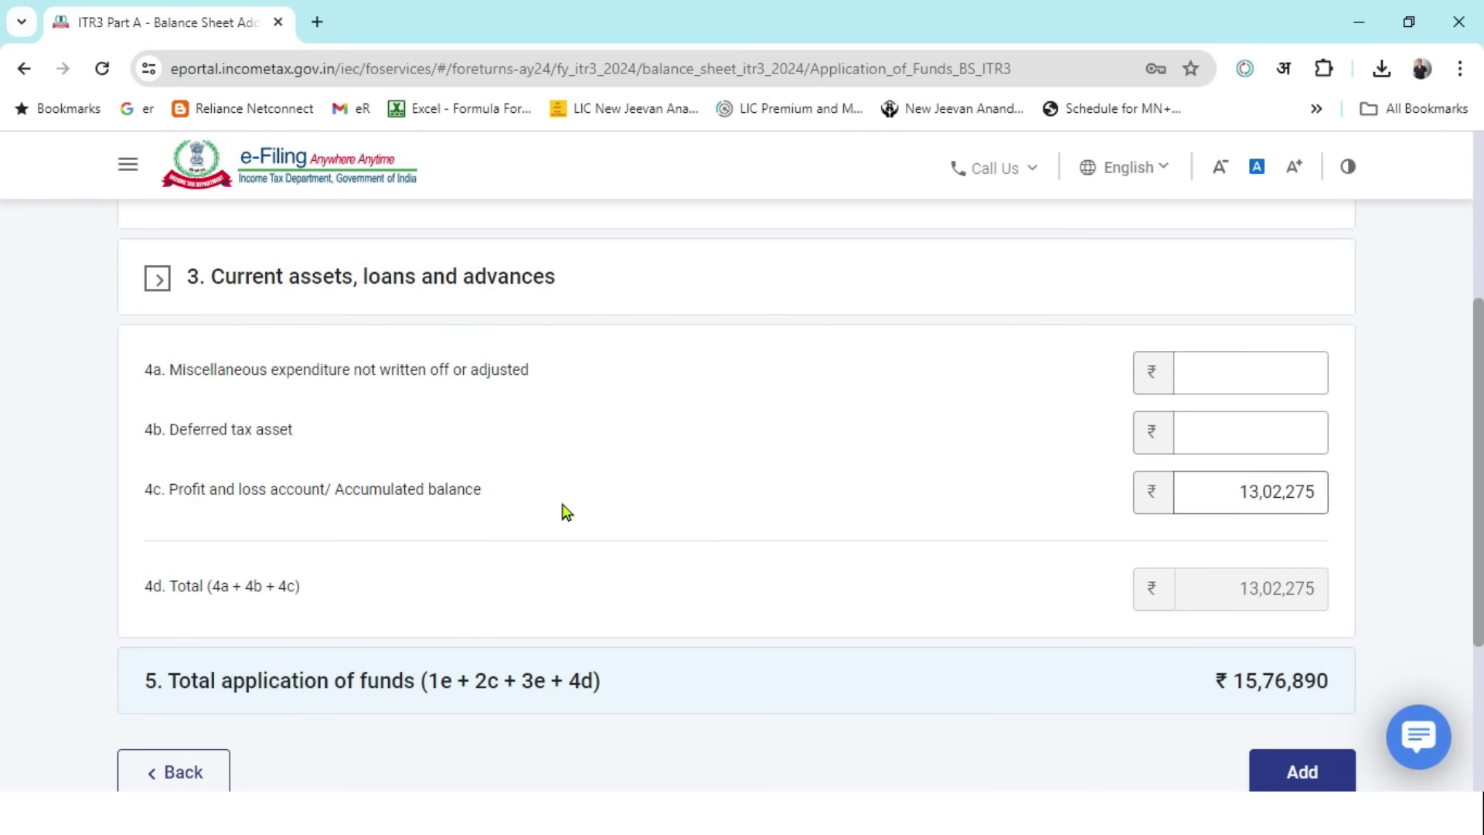
pyautogui.scroll(3, 279, 544)
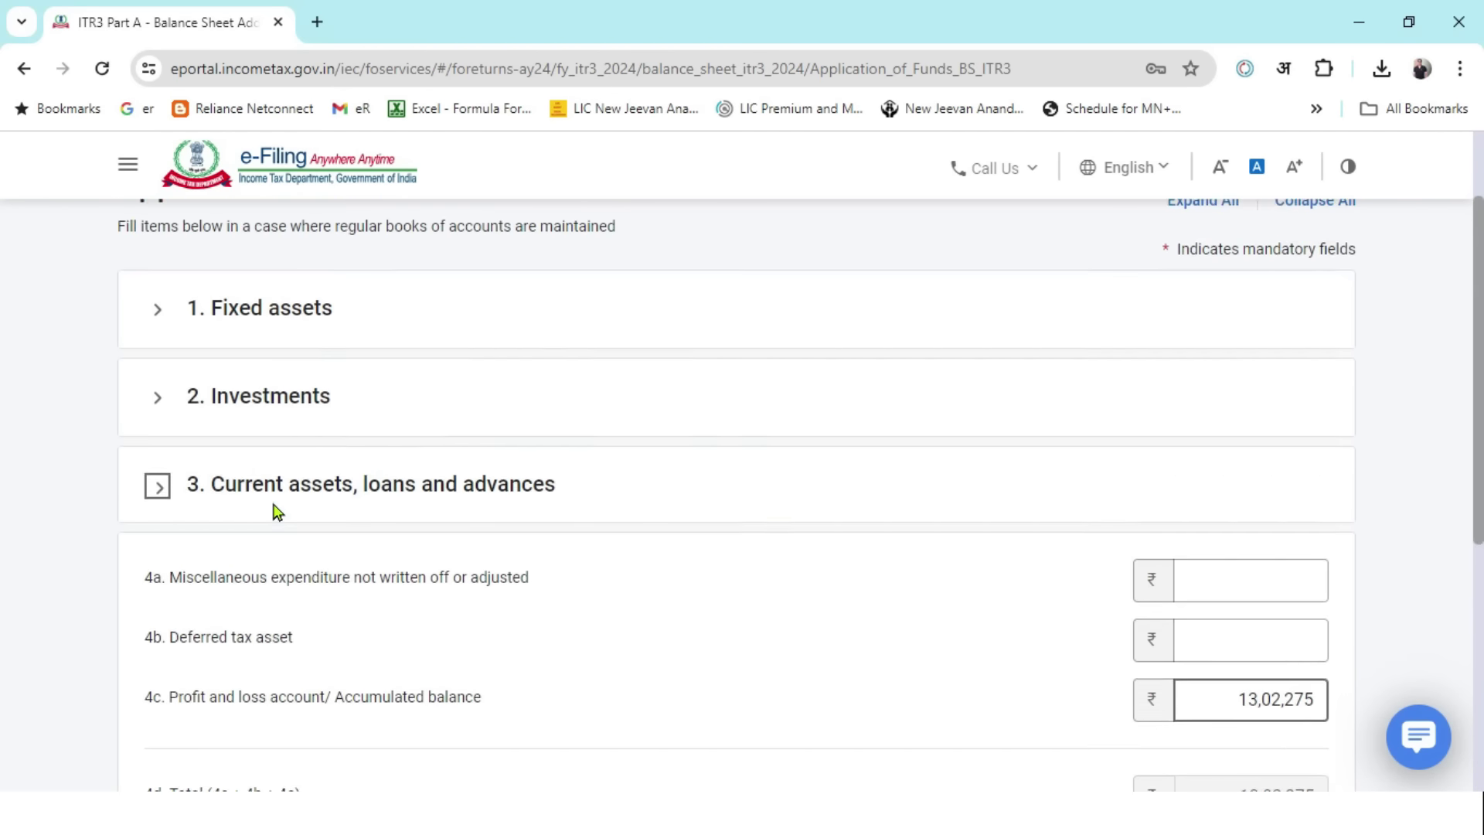
pyautogui.scroll(-3, 819, 533)
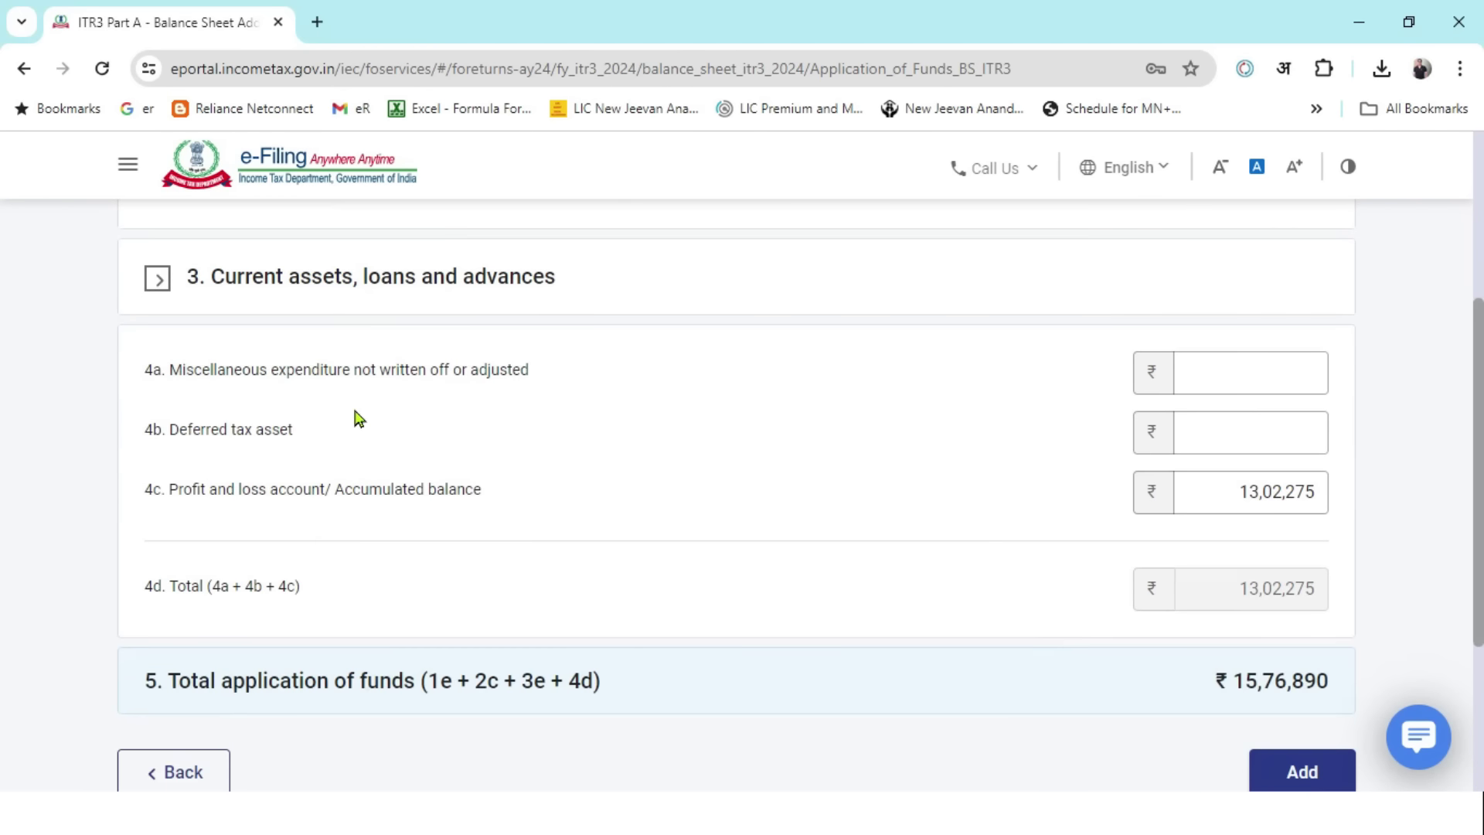
pyautogui.scroll(3, 358, 418)
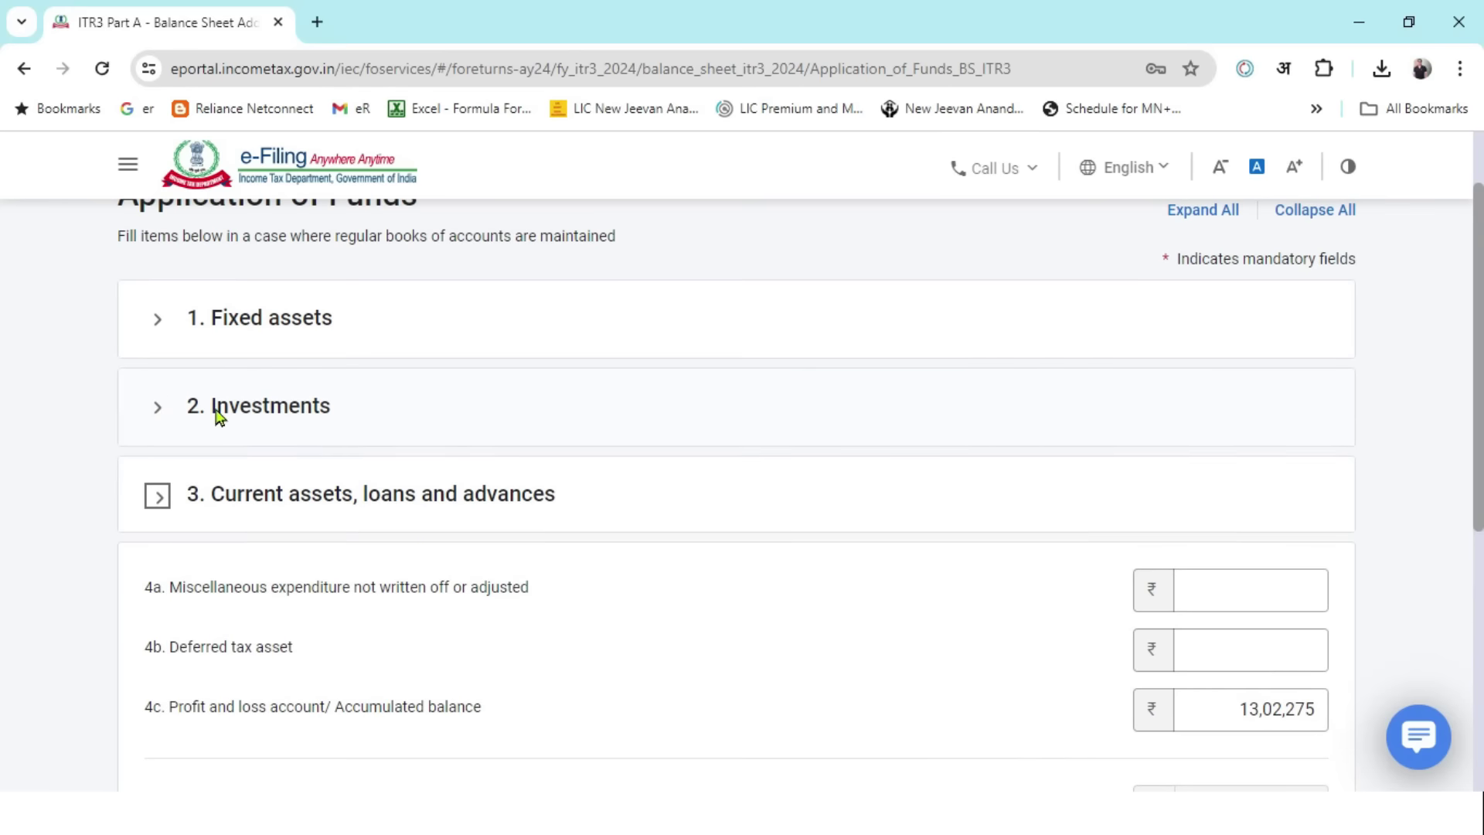
# - Reopen Investments, check the Equity Shares amount against E5 of the BS sheet, and collapse the section
pyautogui.click(160, 408)
pyautogui.scroll(-4, 841, 497)
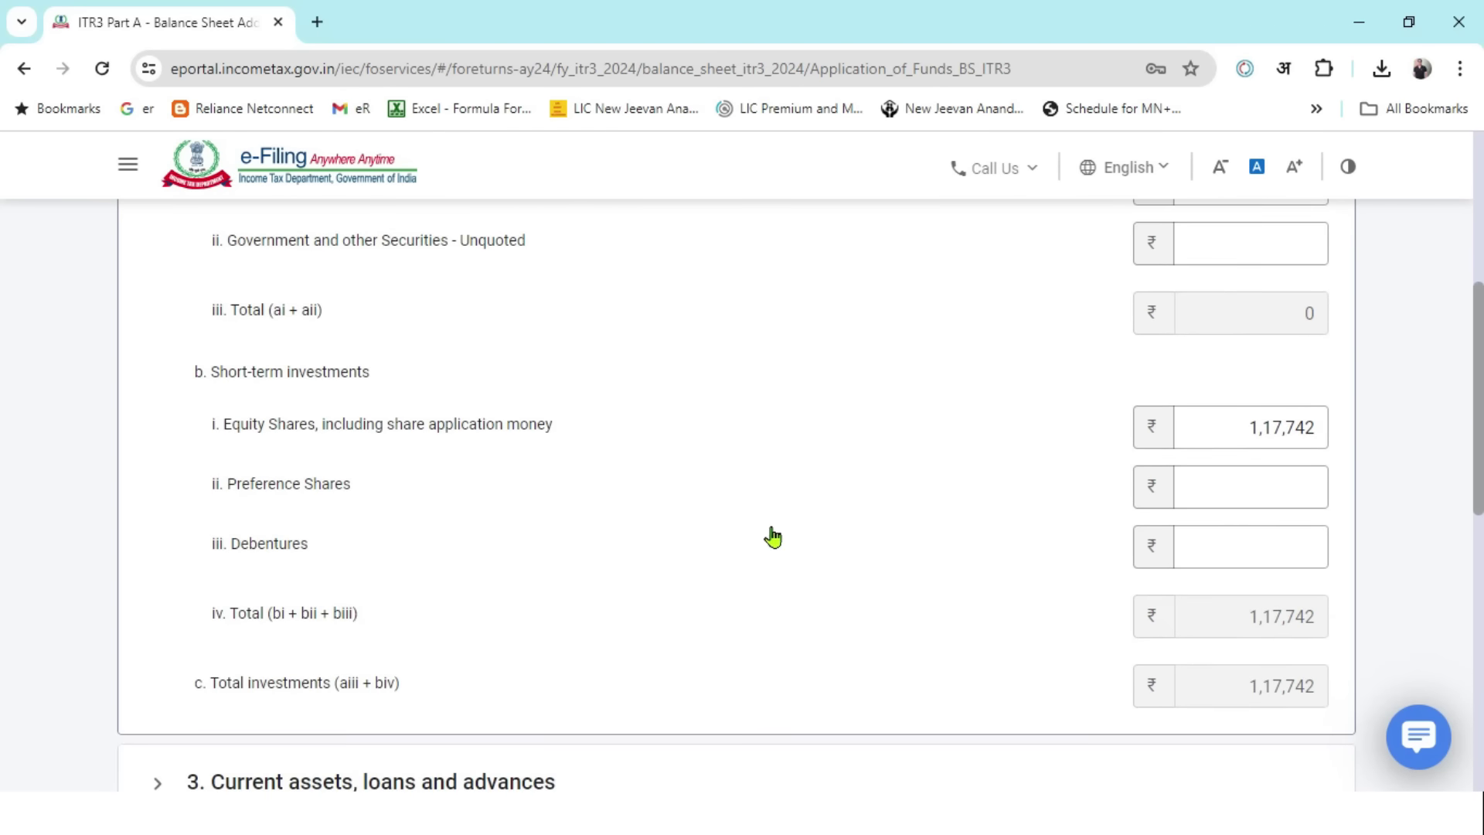
pyautogui.hotkey('alt', 'Tab')
pyautogui.click(767, 378)
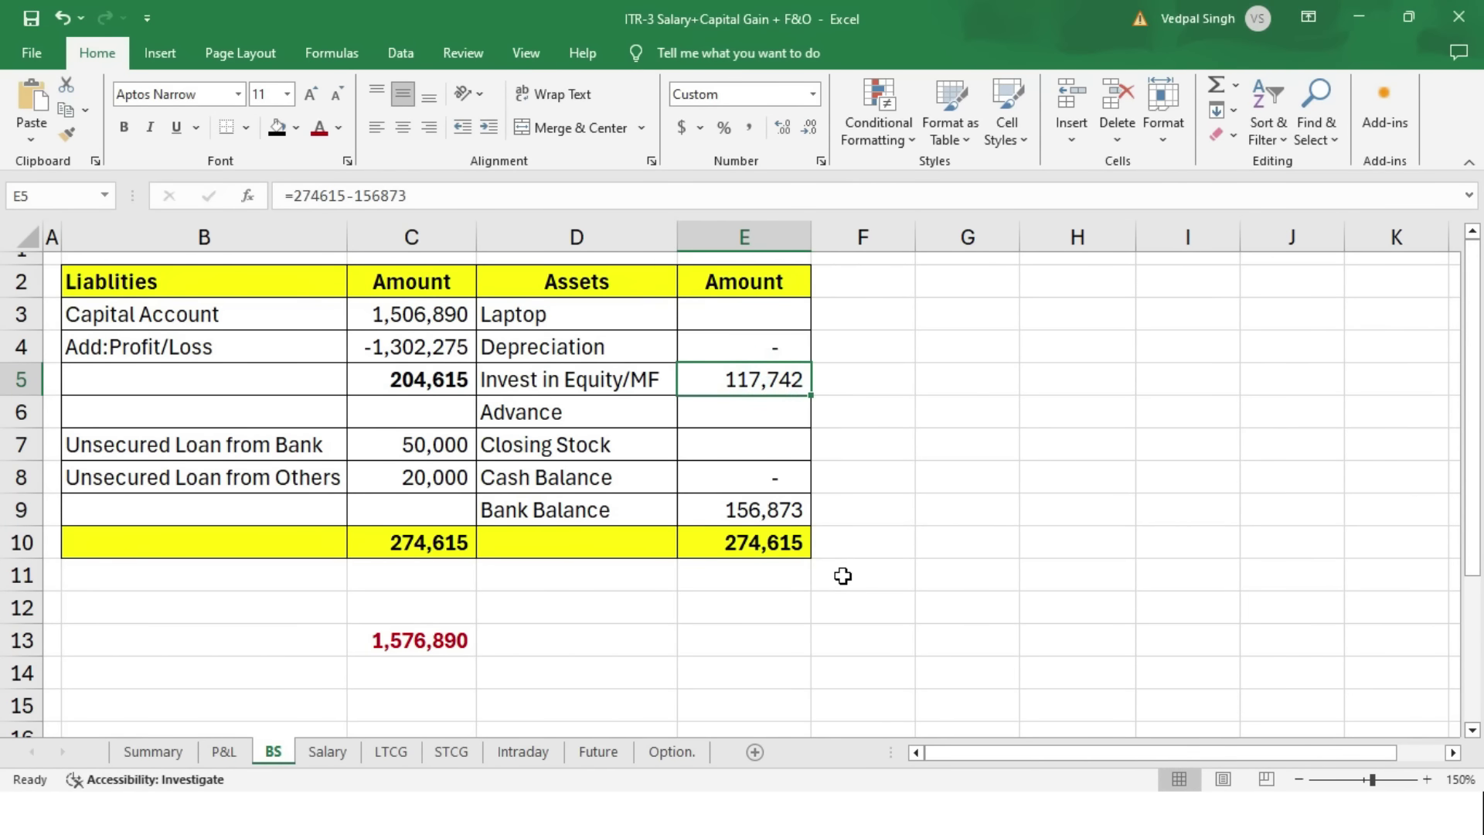
pyautogui.hotkey('alt', 'Tab')
pyautogui.scroll(3, 1090, 503)
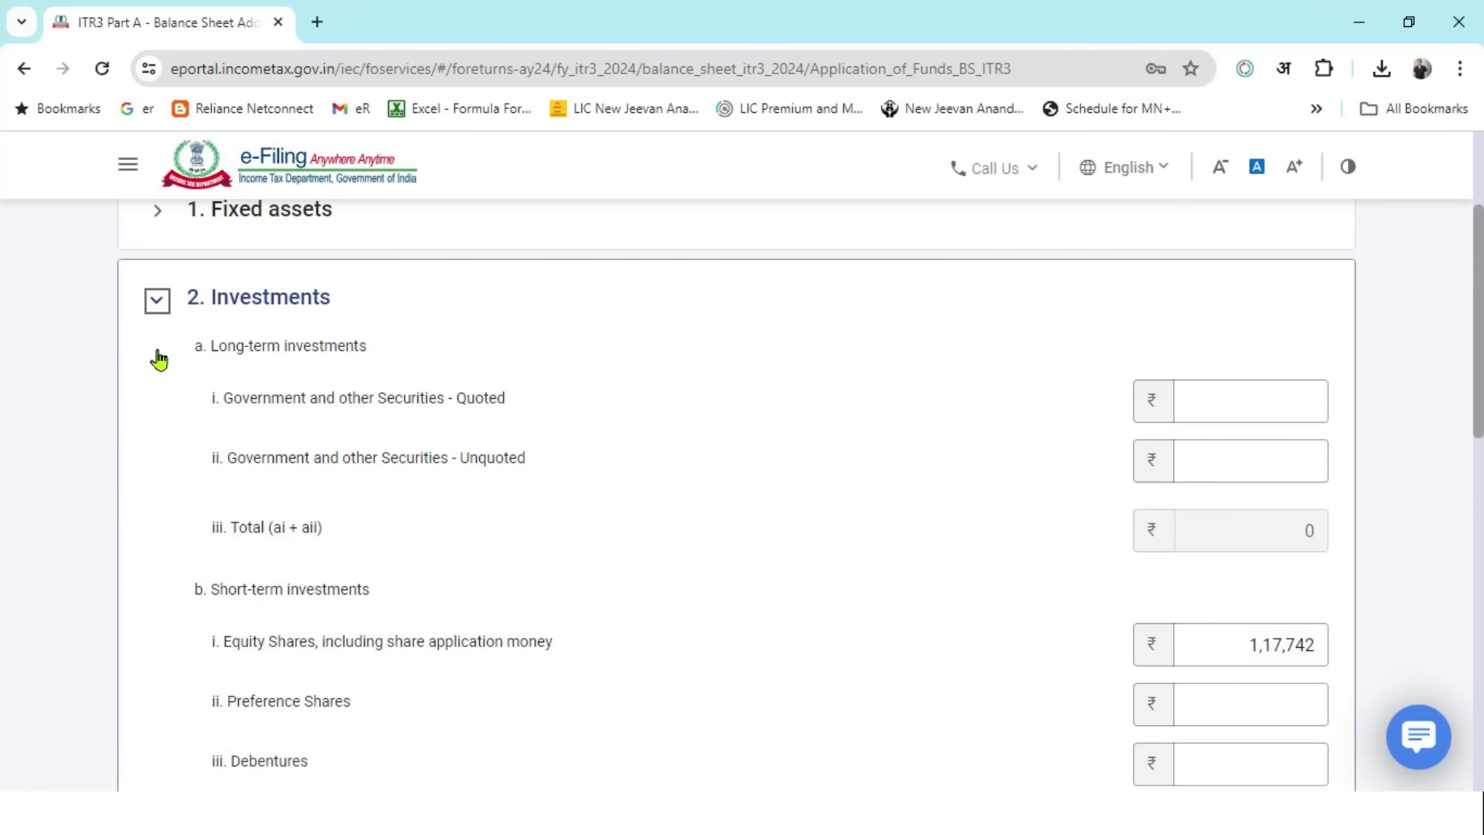
pyautogui.click(154, 307)
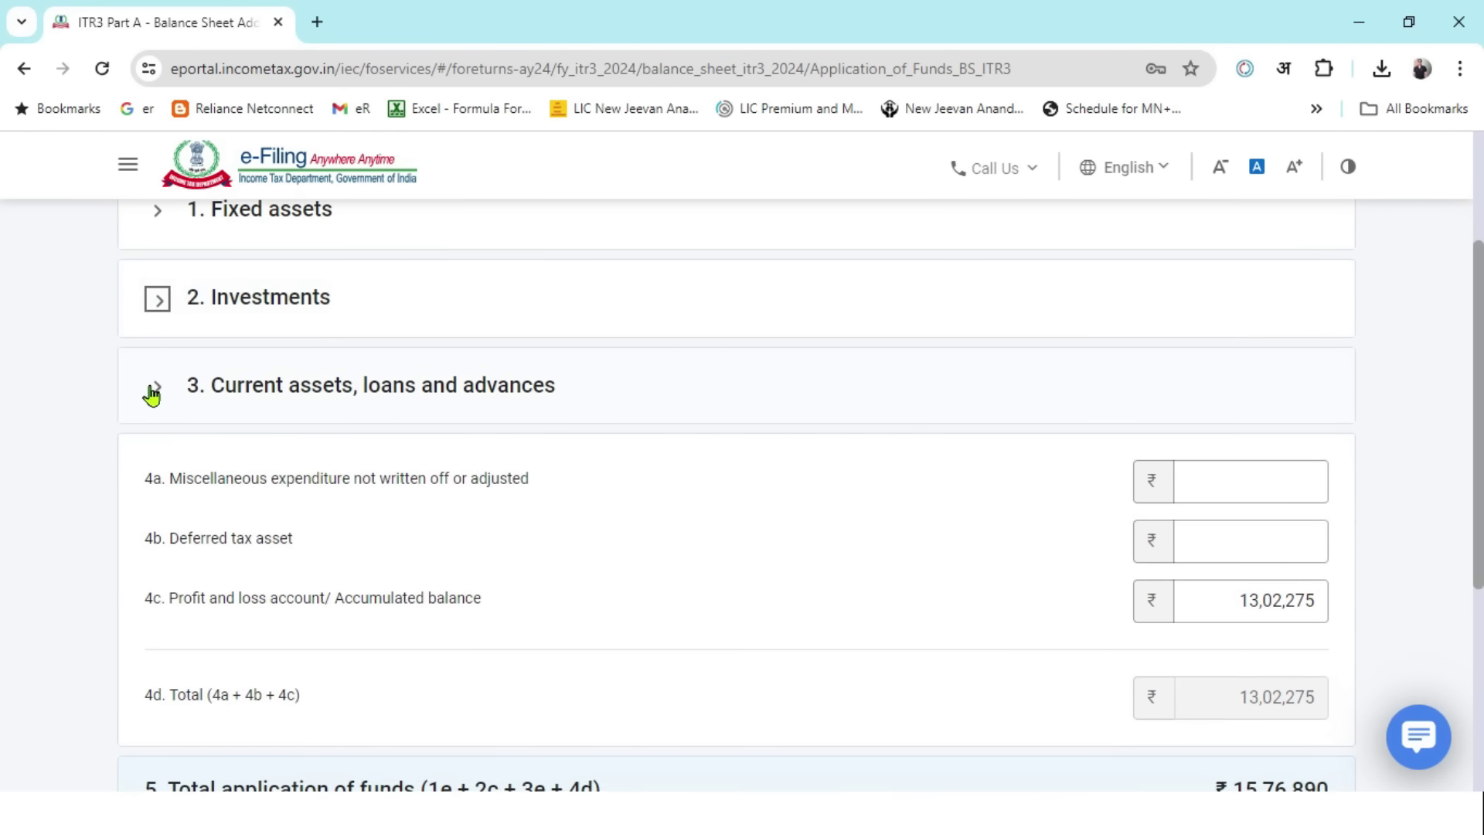
# - Expand Current assets, loans and advances, and check Balance with banks against E9 of the BS sheet
pyautogui.click(154, 389)
pyautogui.scroll(-1, 759, 450)
pyautogui.scroll(-1, 669, 523)
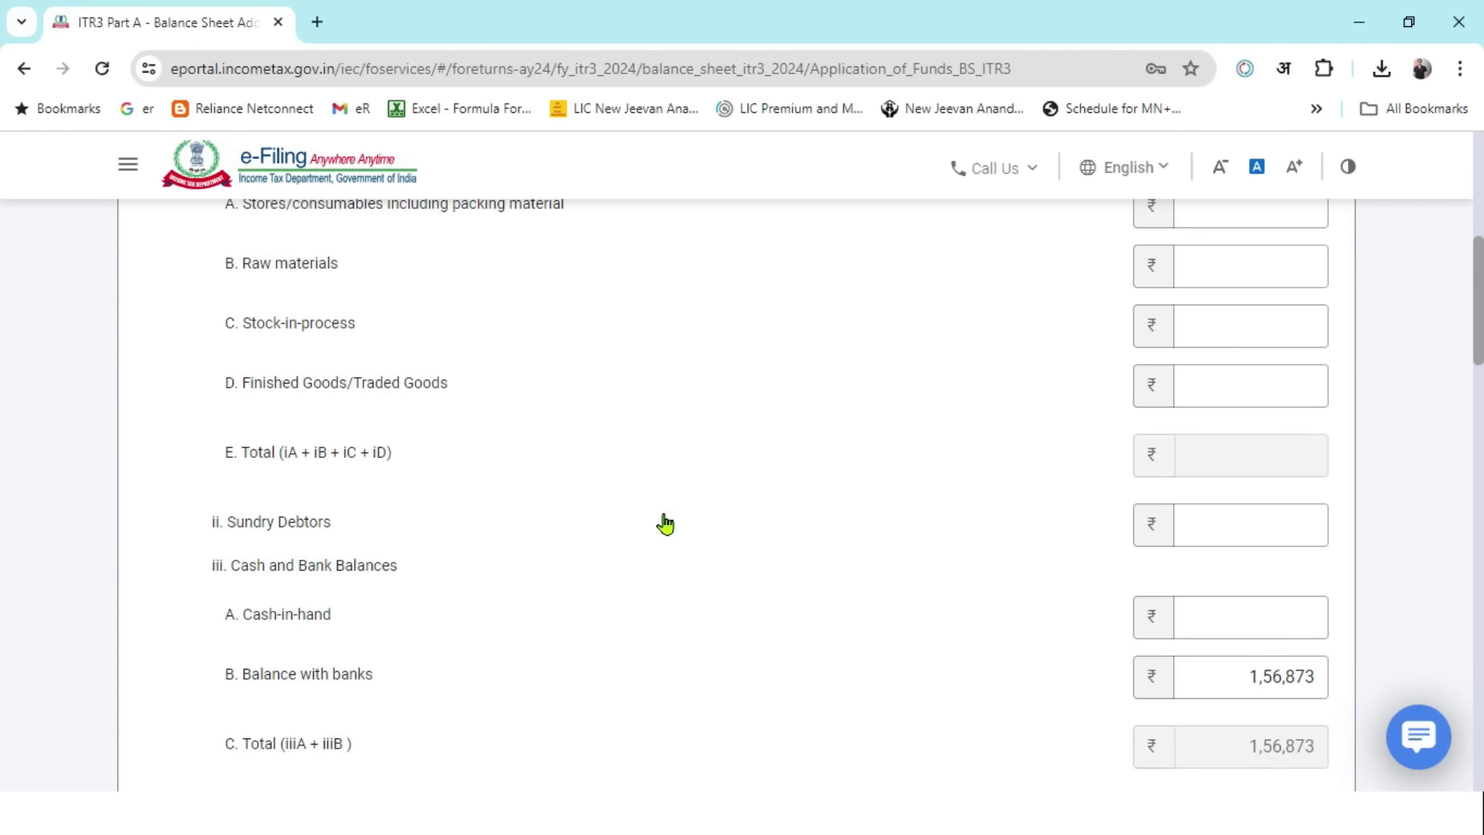
pyautogui.scroll(-1, 953, 649)
pyautogui.hotkey('alt', 'Tab')
pyautogui.click(786, 512)
pyautogui.hotkey('alt', 'Tab')
# - Review the remaining rows down to the total application of funds, and add the Application of Funds details to the Balance Sheet
pyautogui.scroll(-2, 871, 510)
pyautogui.scroll(-10, 871, 510)
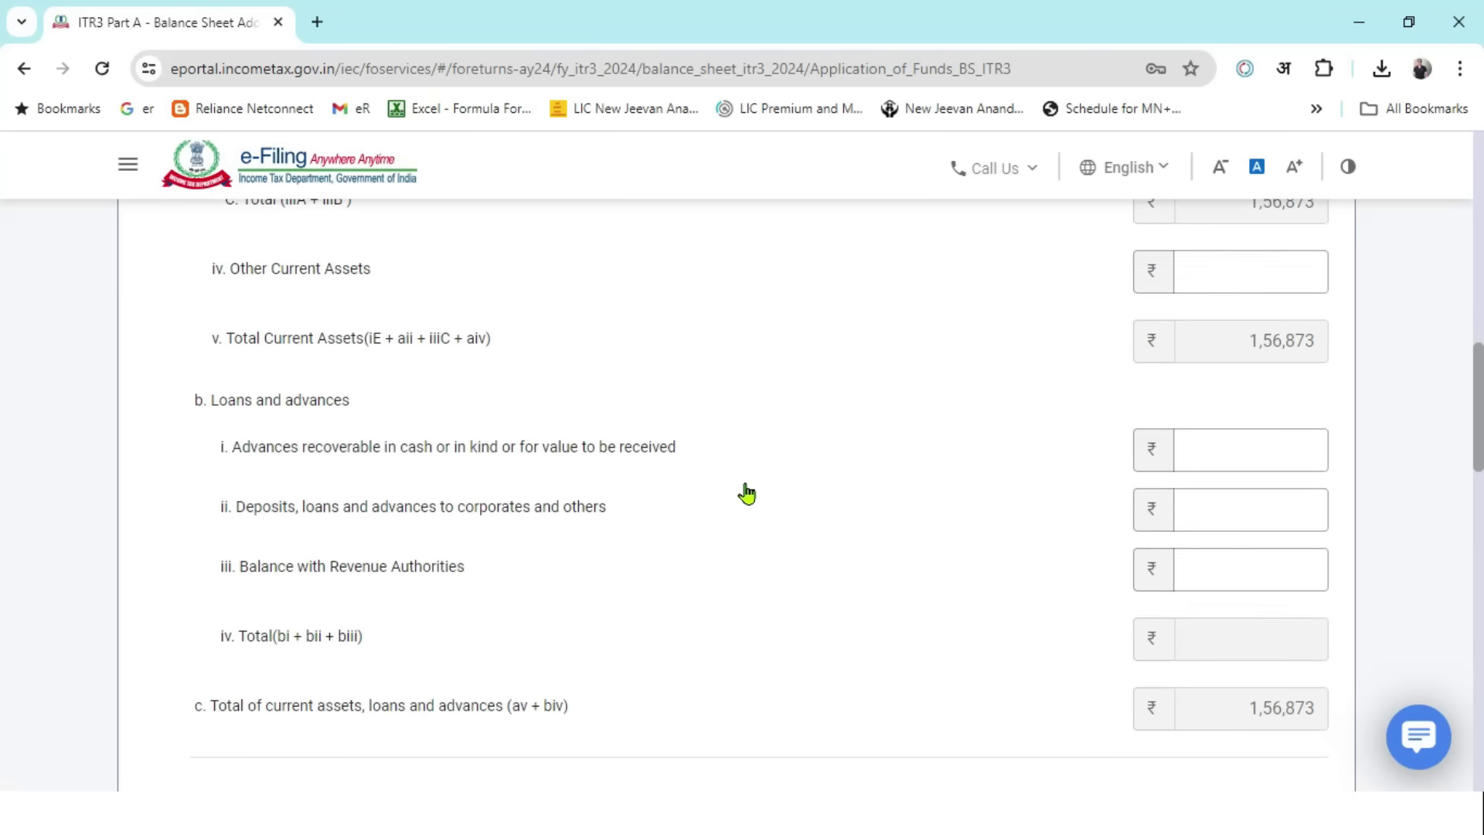
pyautogui.scroll(-9, 709, 460)
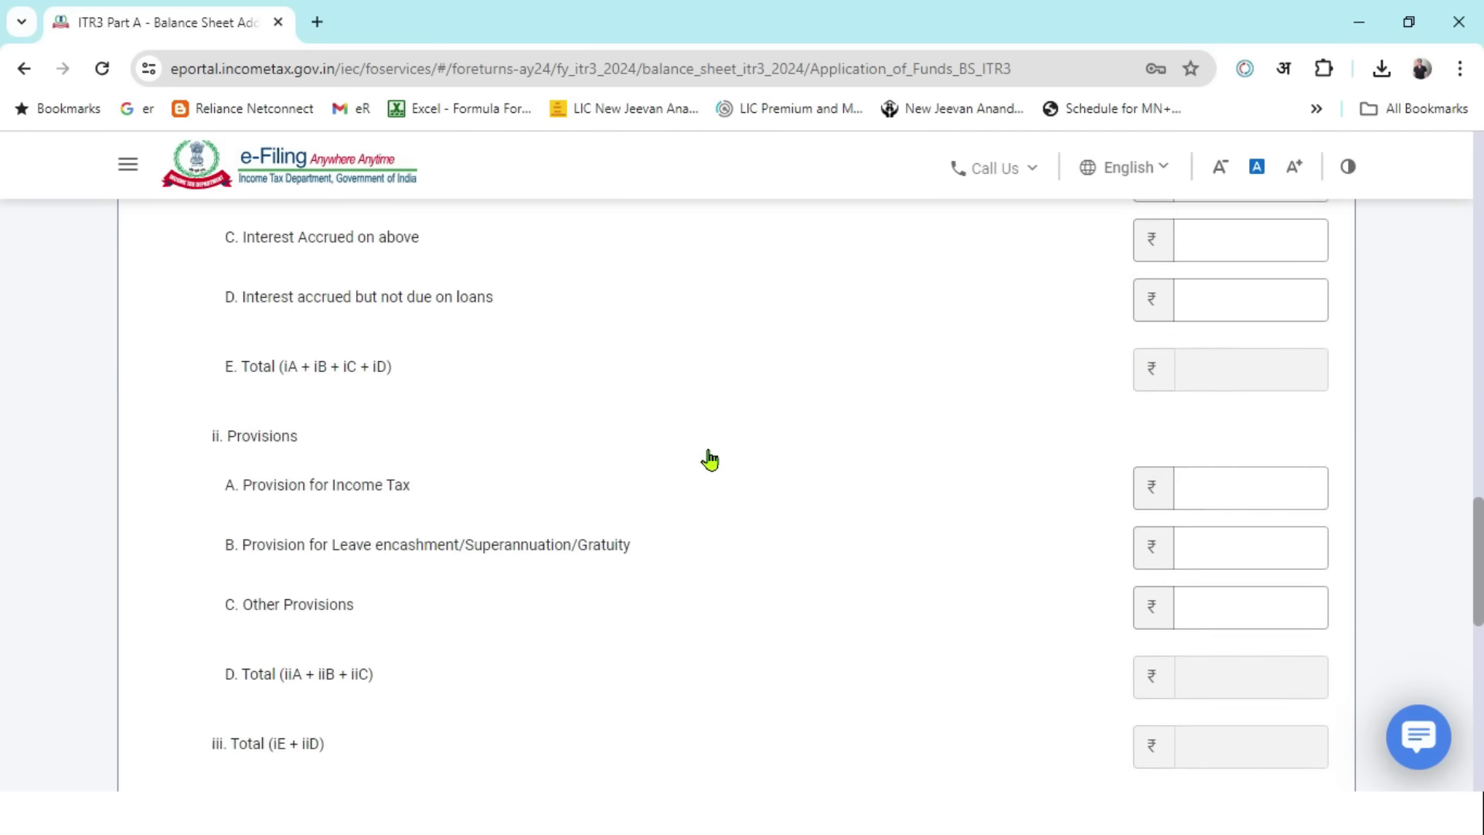
pyautogui.scroll(-2, 706, 470)
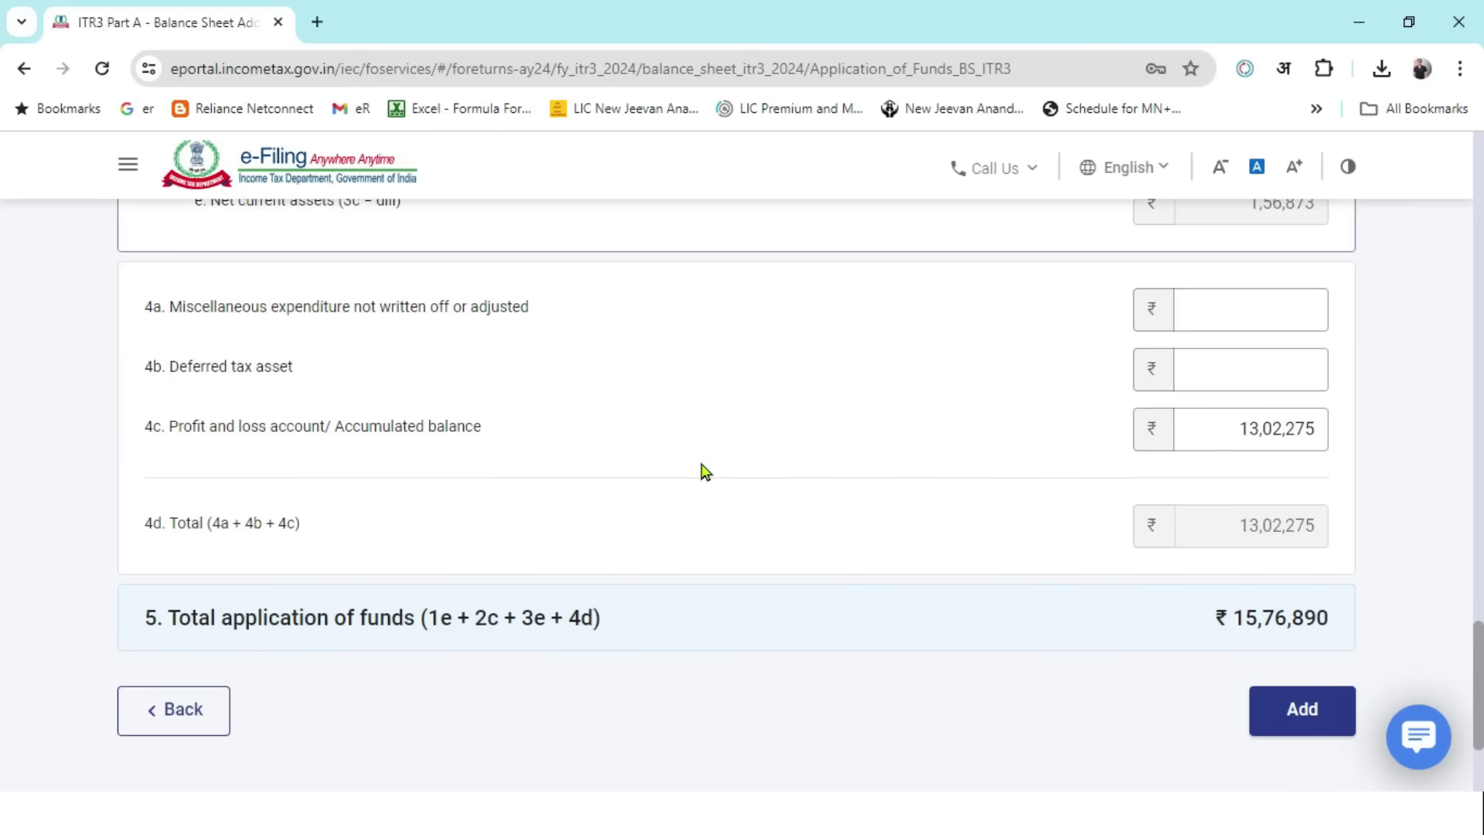
pyautogui.scroll(1, 804, 507)
pyautogui.scroll(-1, 822, 507)
pyautogui.click(1275, 711)
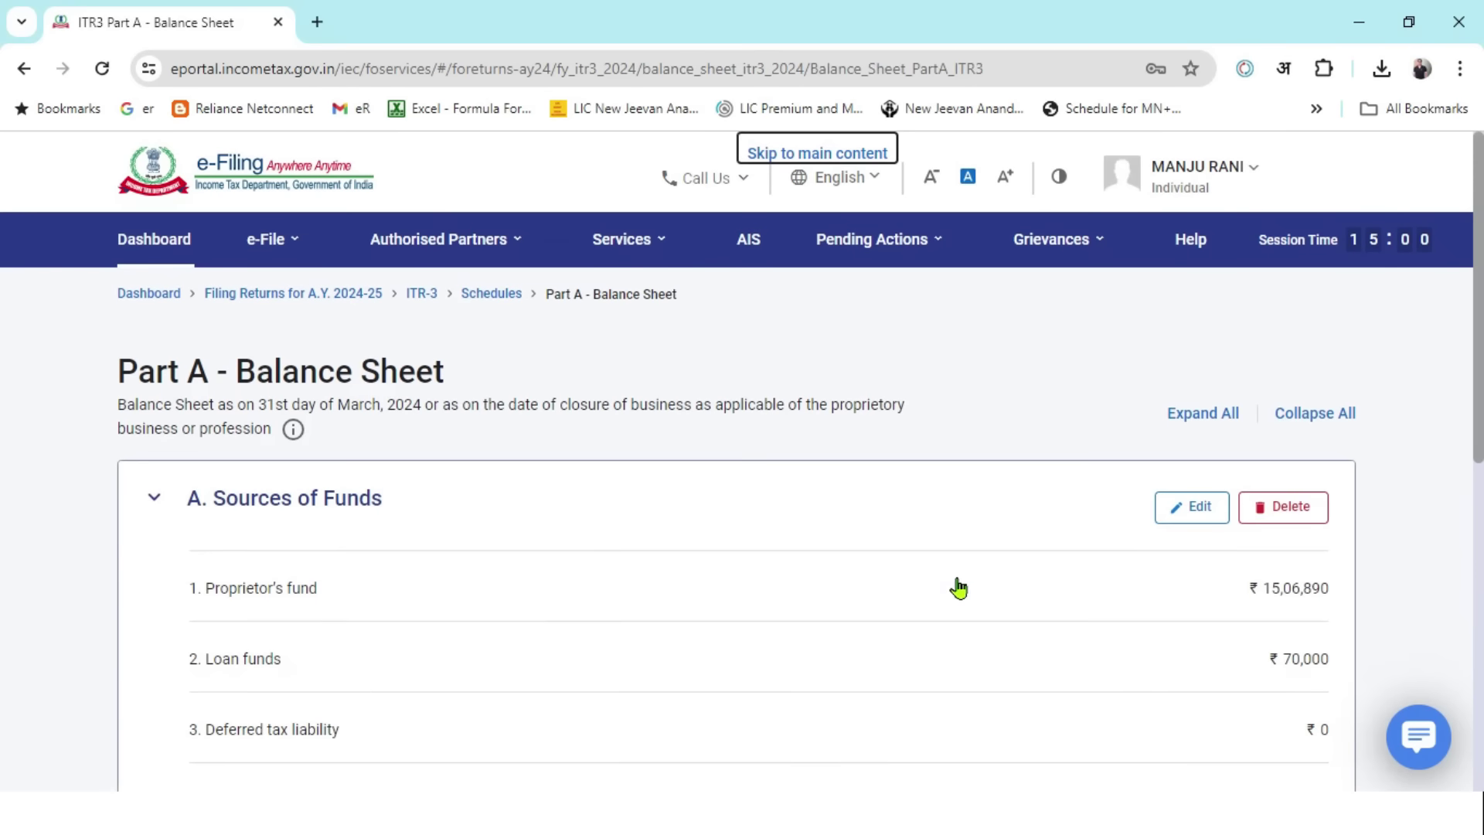
# - Review the Sources of Funds amounts and collapse the section to compare its total with Application of Funds
pyautogui.scroll(-3, 920, 525)
pyautogui.scroll(1, 1404, 474)
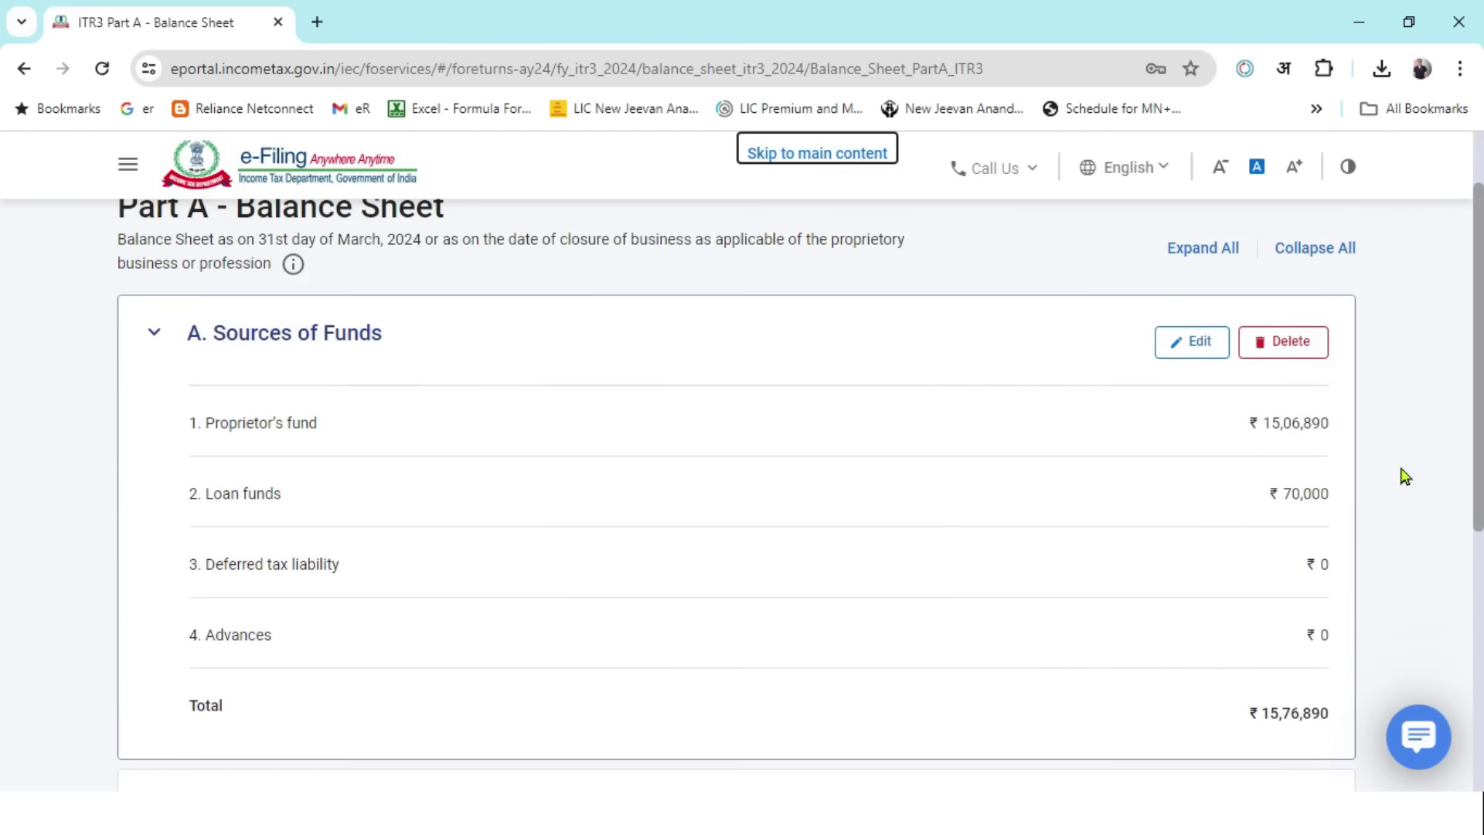
pyautogui.click(155, 334)
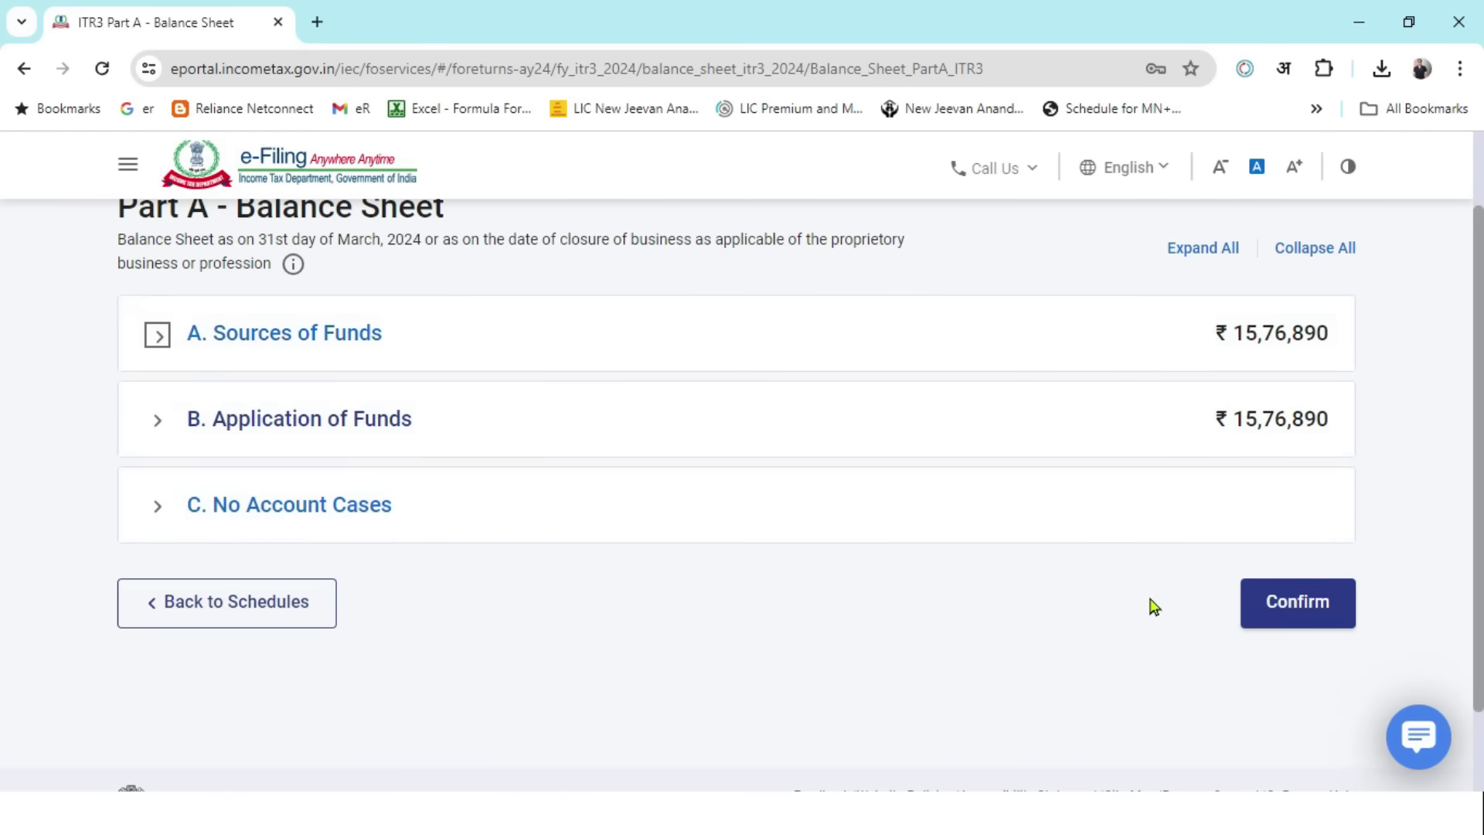
# - Switch to the BS sheet in Excel and enter the formula =E9+E5-C4 in cell E13
pyautogui.hotkey('alt', 'Tab')
pyautogui.click(473, 638)
pyautogui.click(743, 640)
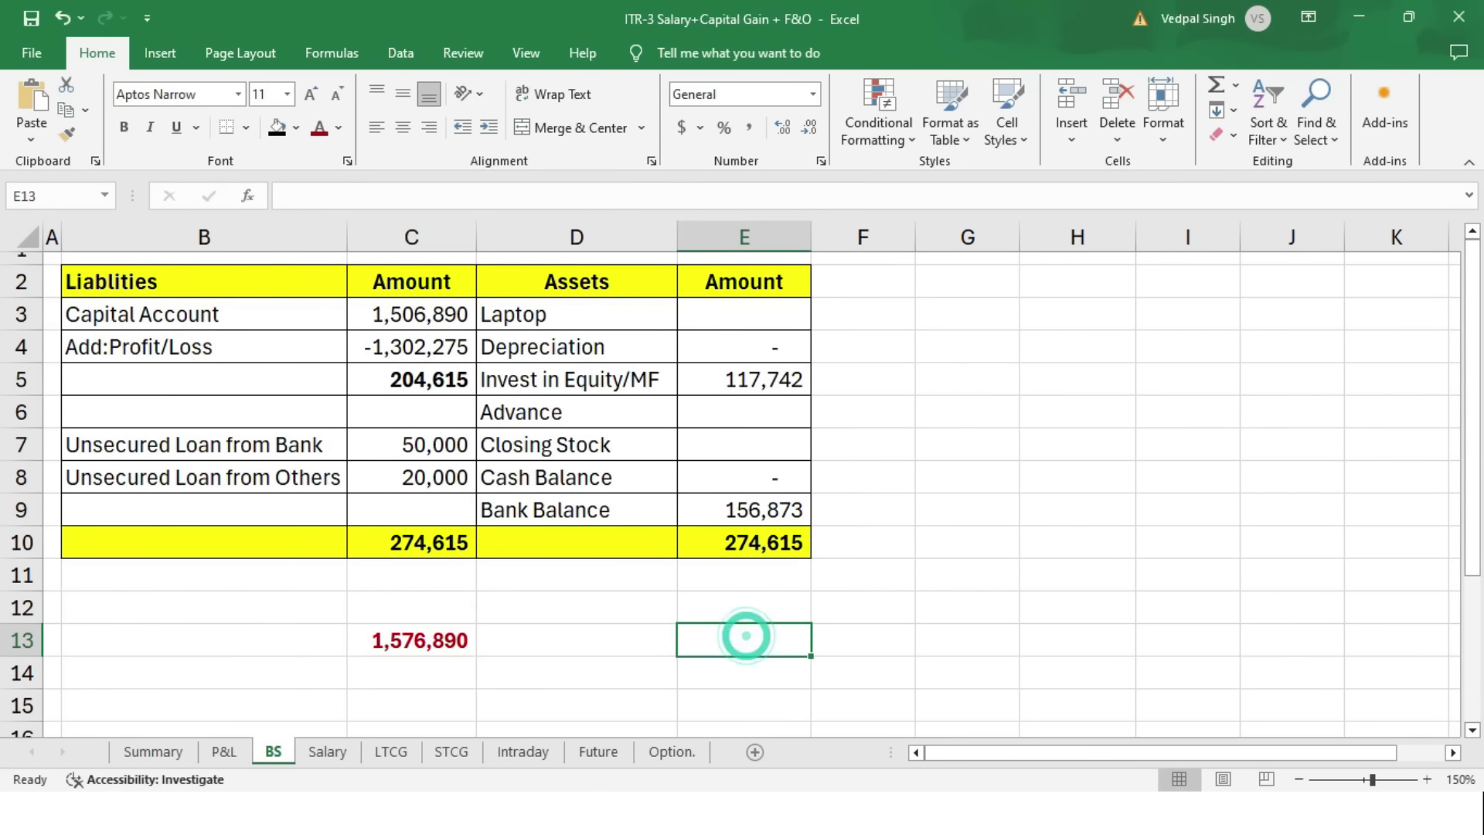
pyautogui.write('=')
pyautogui.click(800, 516)
pyautogui.write('+')
pyautogui.click(796, 379)
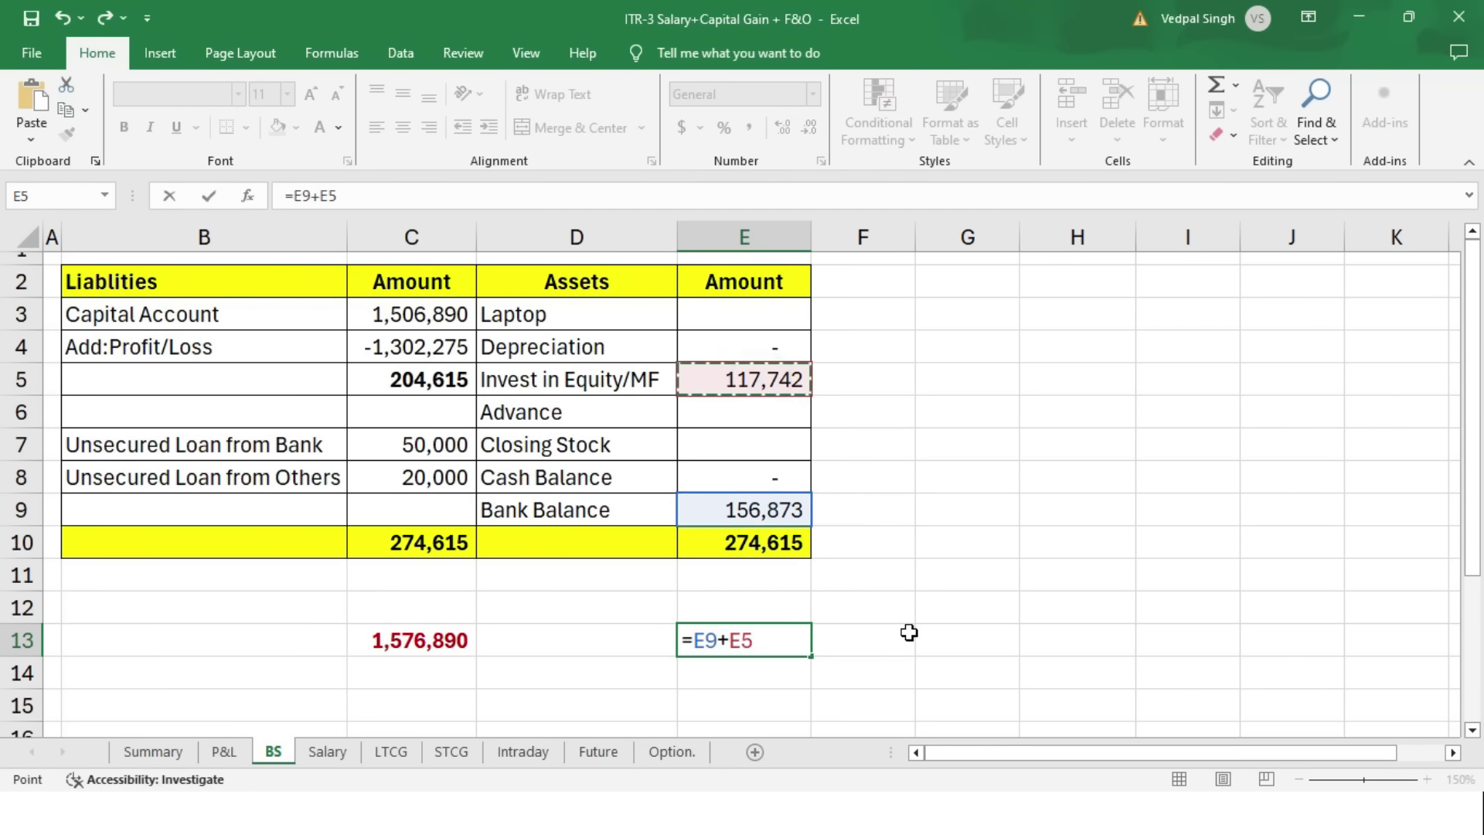
pyautogui.write('-')
pyautogui.click(441, 357)
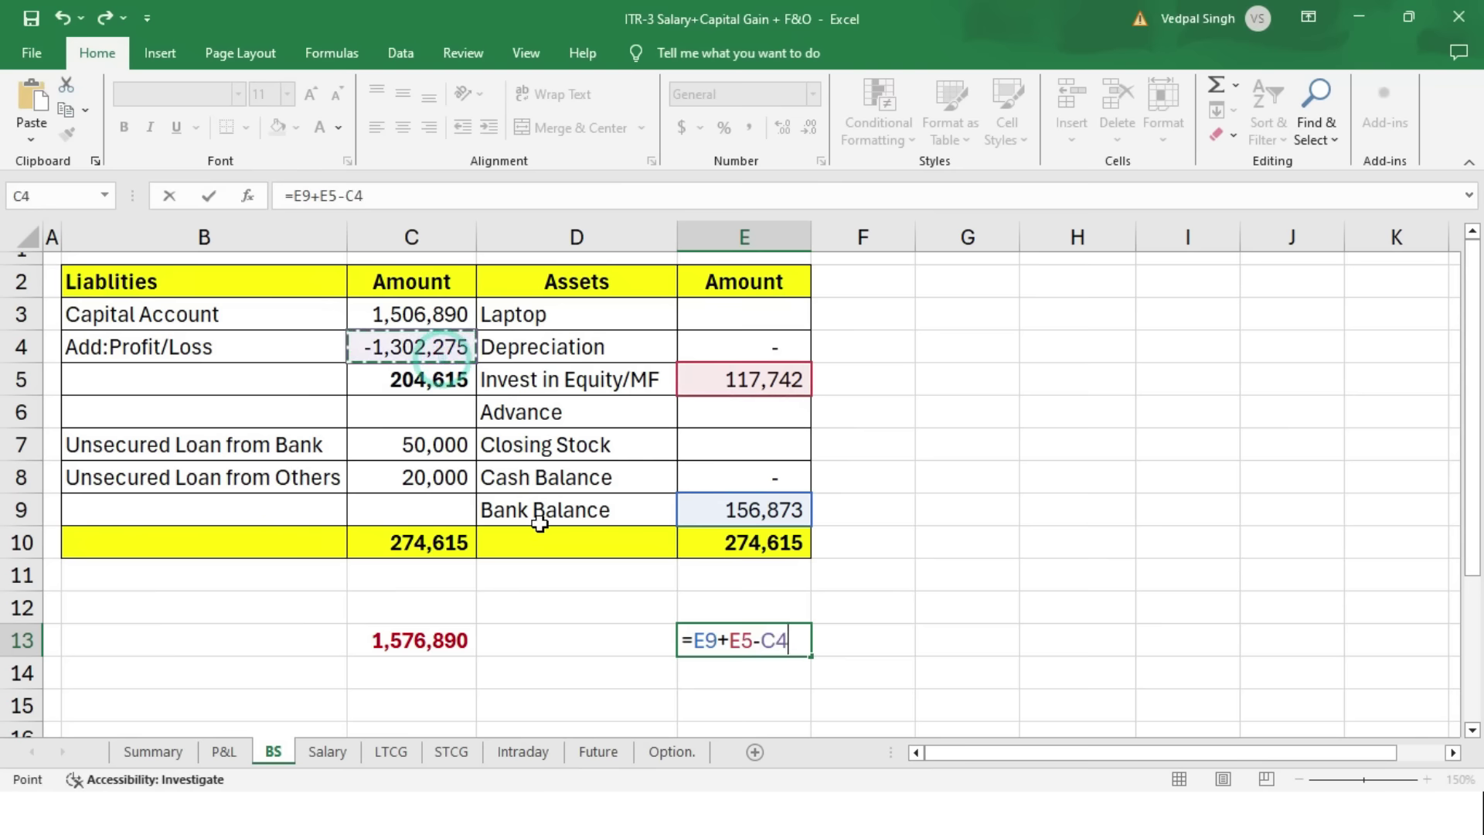
pyautogui.press('Return')
pyautogui.press('Up')
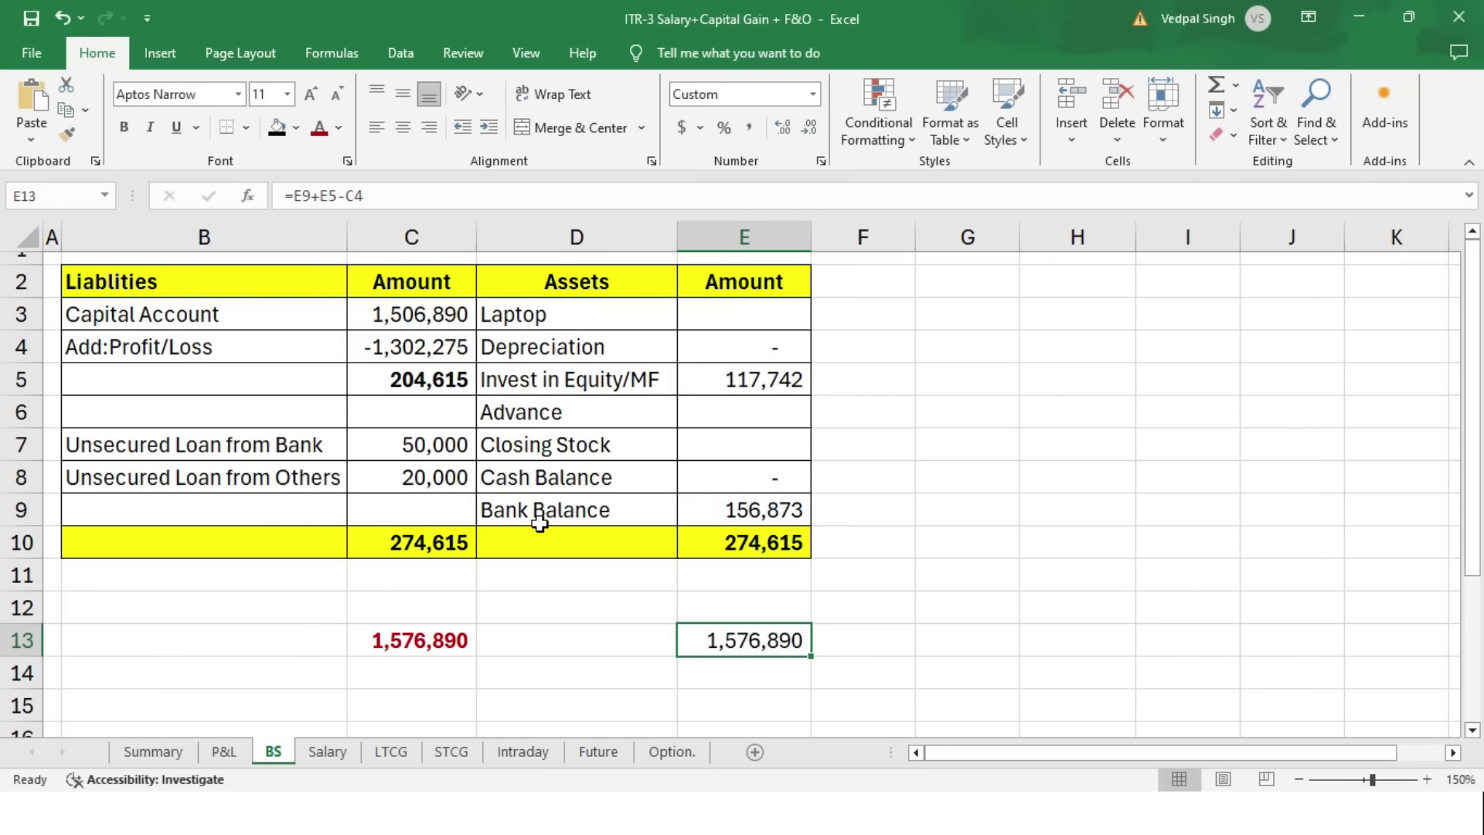
# - Format E13 as bold dark red text and select C13:E13 to compare the two totals
pyautogui.hotkey('ctrl', 'b')
pyautogui.click(318, 126)
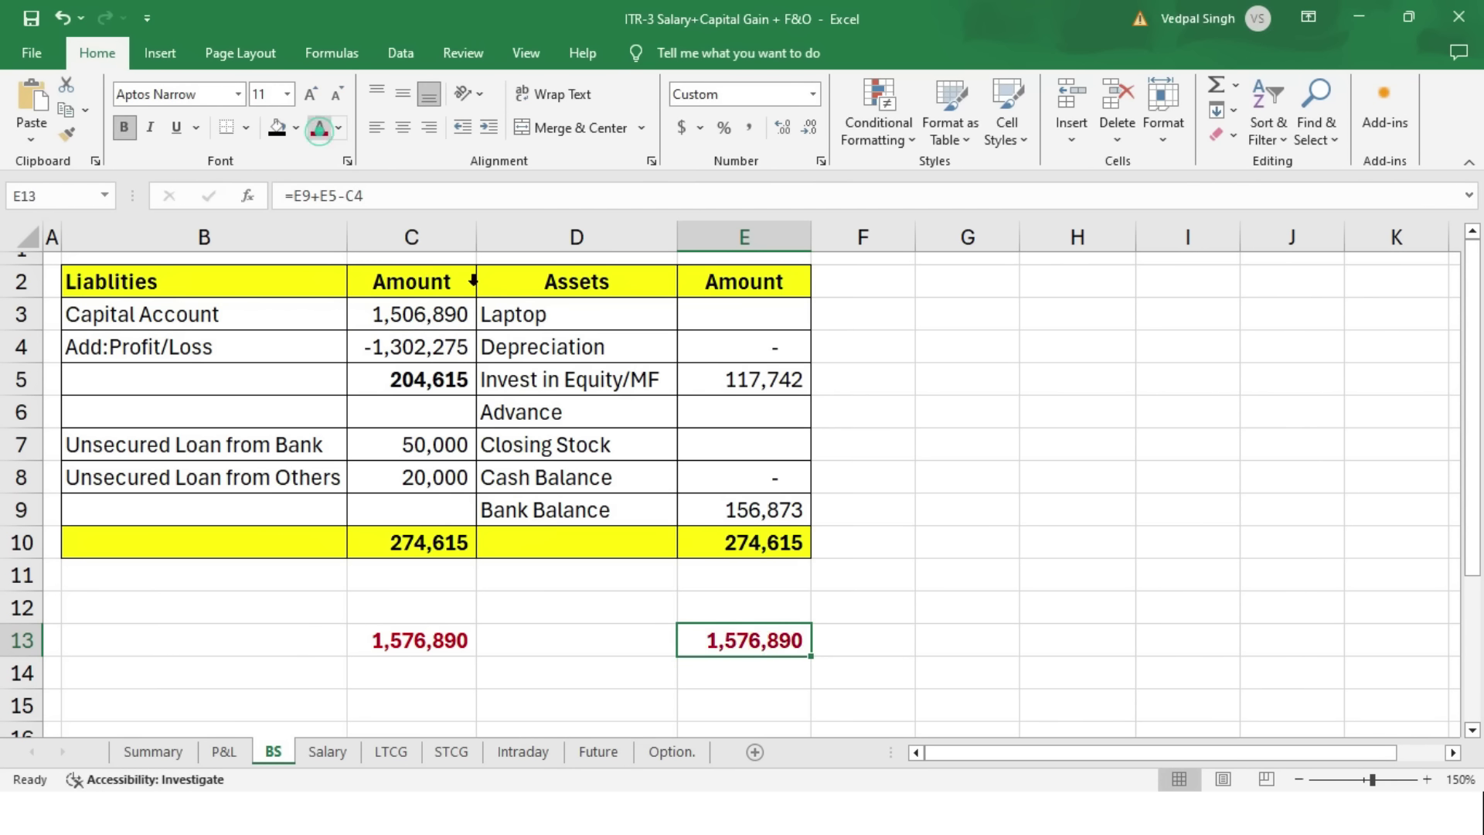
pyautogui.click(550, 641)
pyautogui.moveTo(464, 640); pyautogui.dragTo(739, 640)
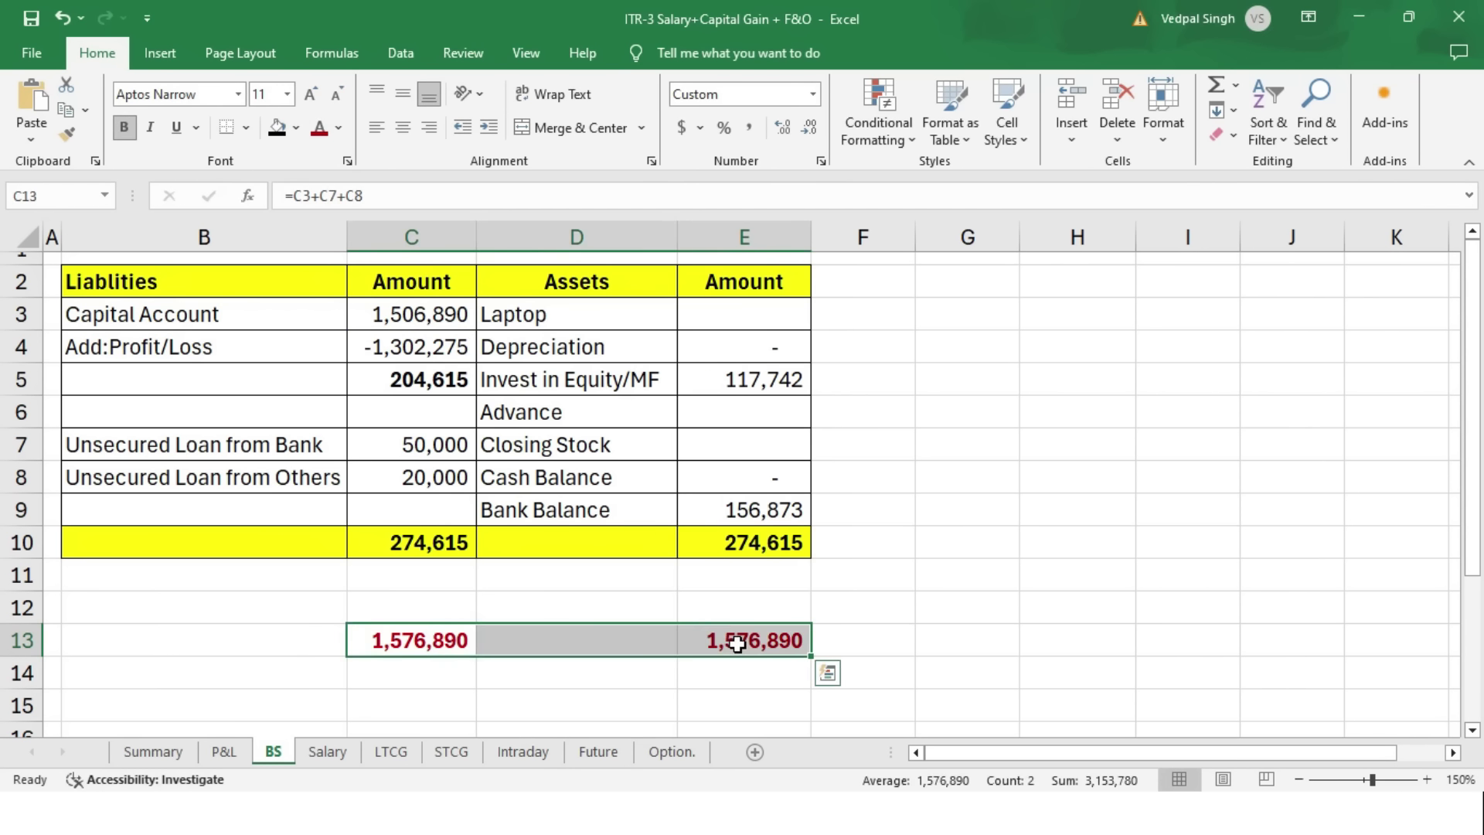
# - Return to the browser and confirm the Part A - Balance Sheet schedule
pyautogui.hotkey('alt', 'Tab')
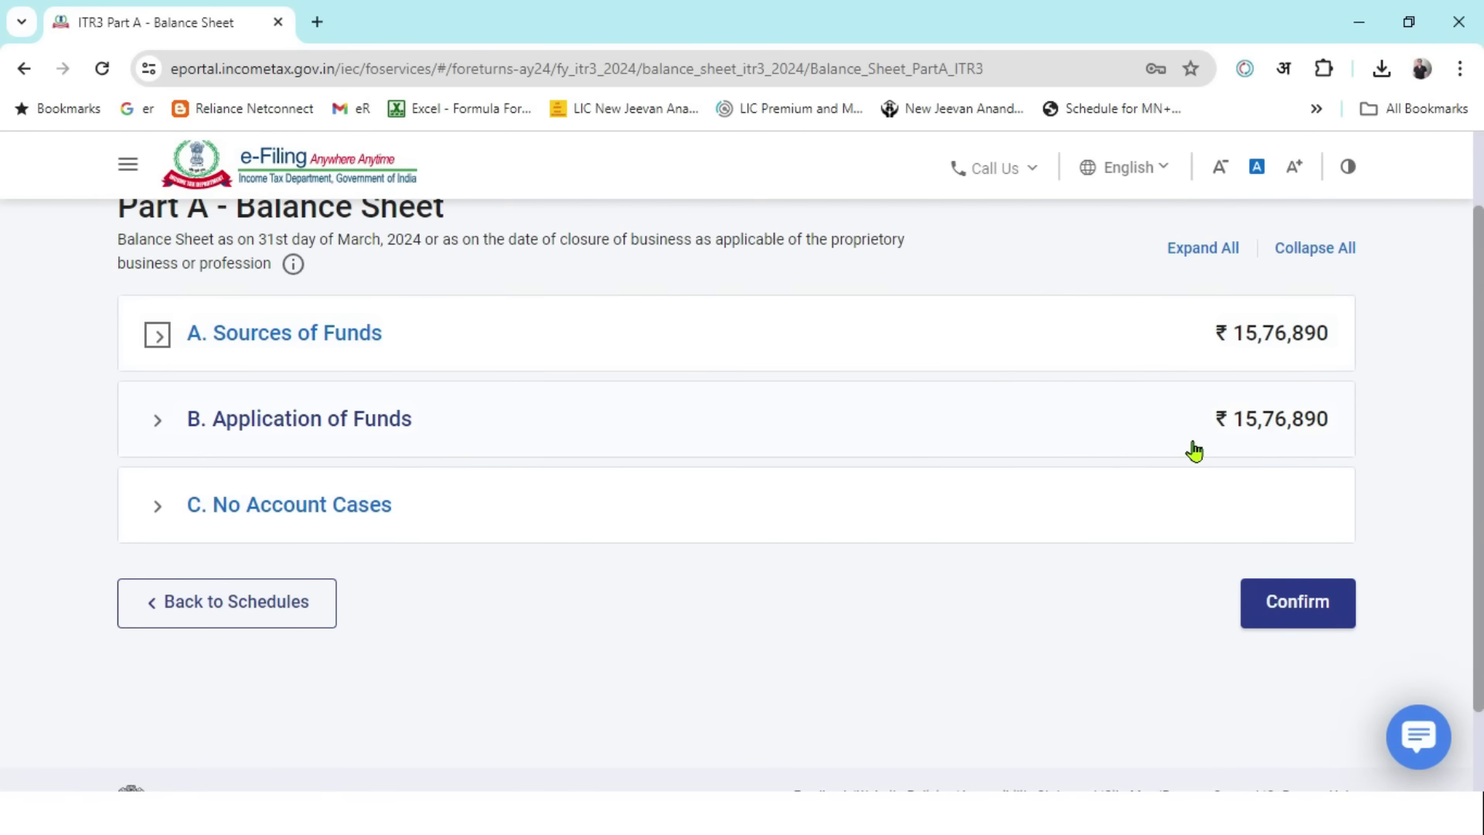
pyautogui.click(1327, 611)
pyautogui.click(966, 551)
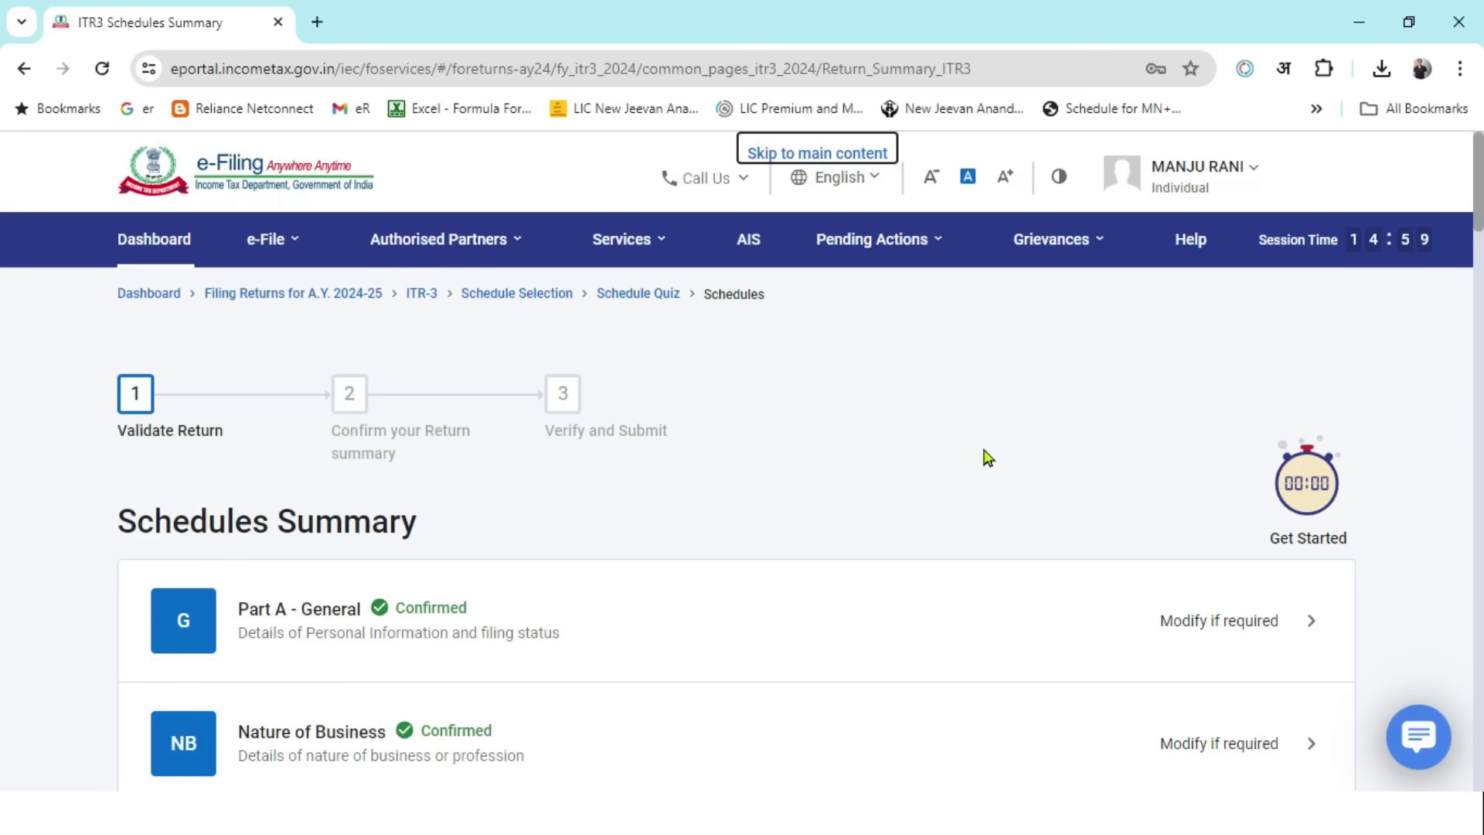
# - Open Part A - OI from the Schedules Summary, look through its items, and confirm it without changes
pyautogui.scroll(-1, 984, 456)
pyautogui.scroll(-2, 980, 450)
pyautogui.scroll(-3, 641, 368)
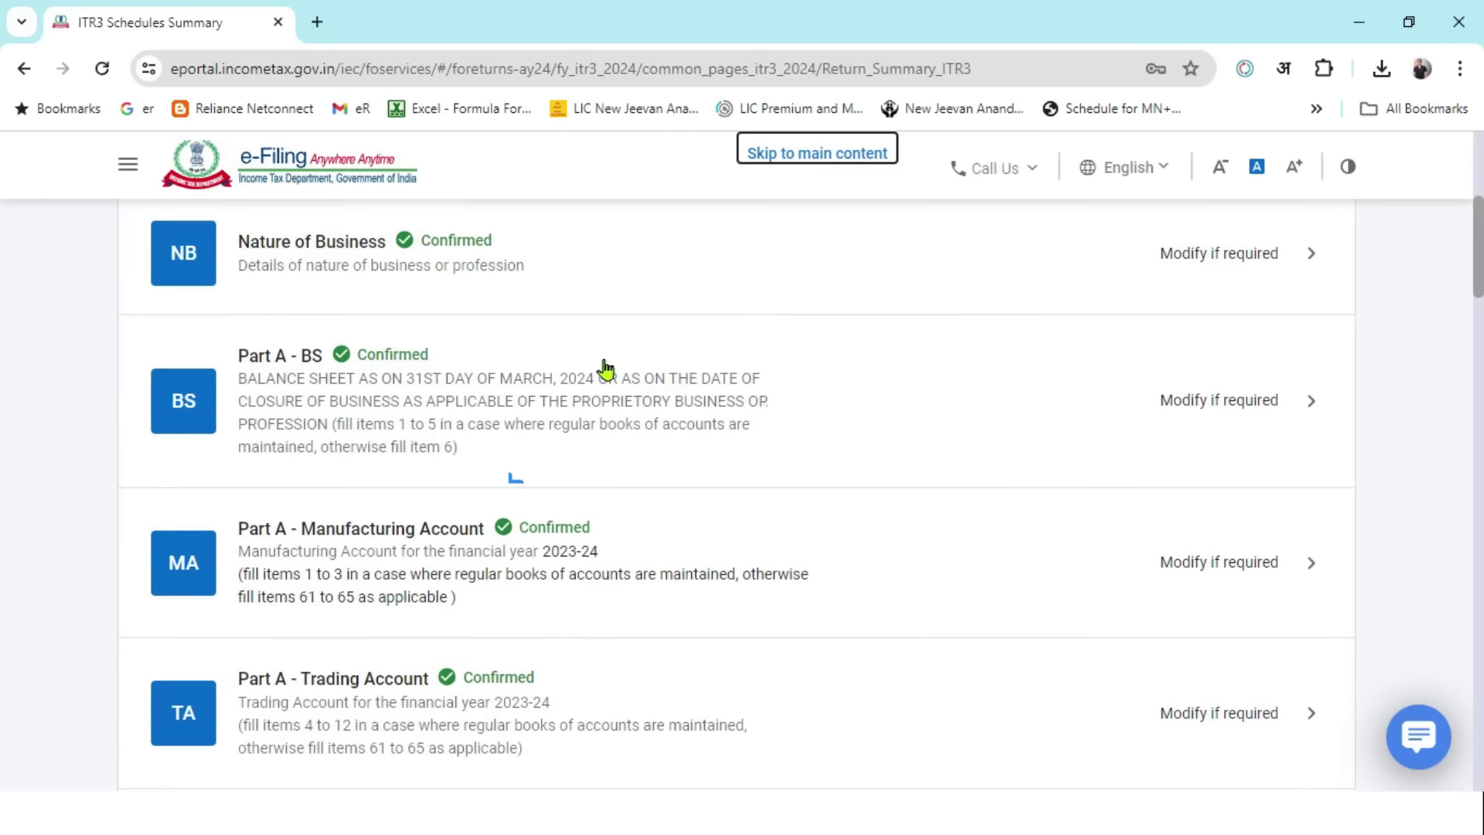
pyautogui.scroll(-4, 591, 491)
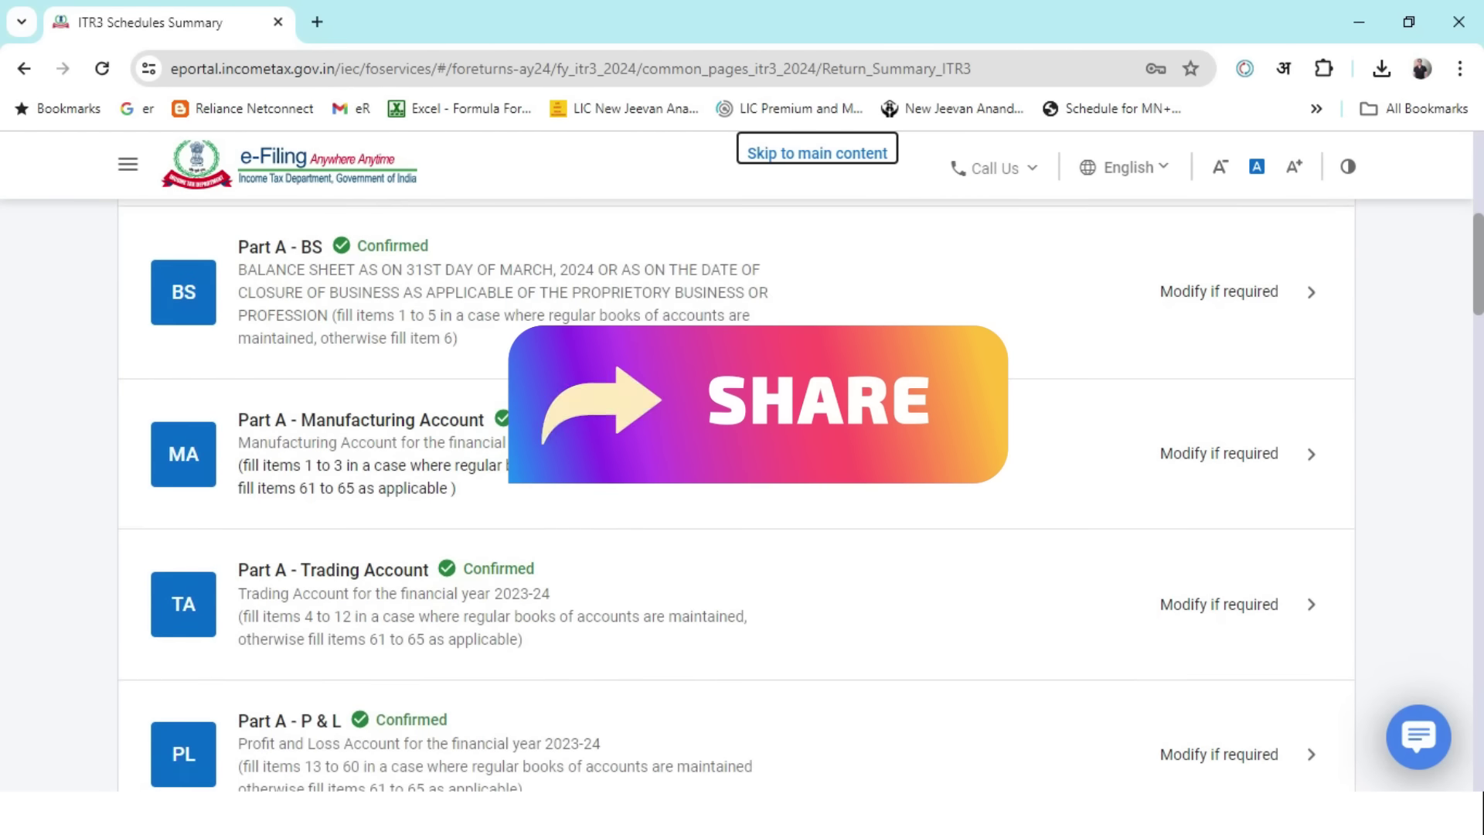
pyautogui.scroll(-3, 772, 525)
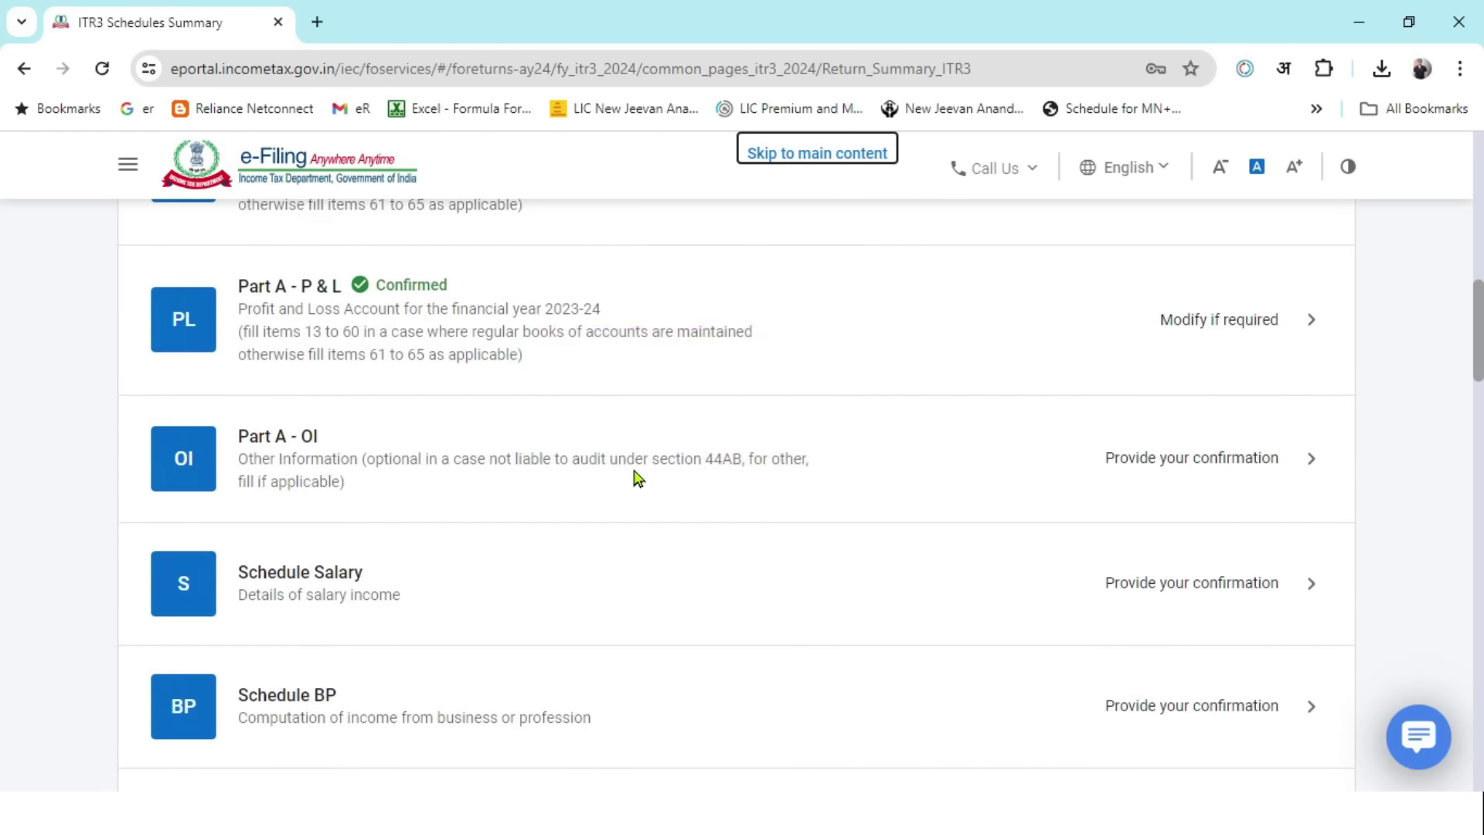
pyautogui.click(873, 472)
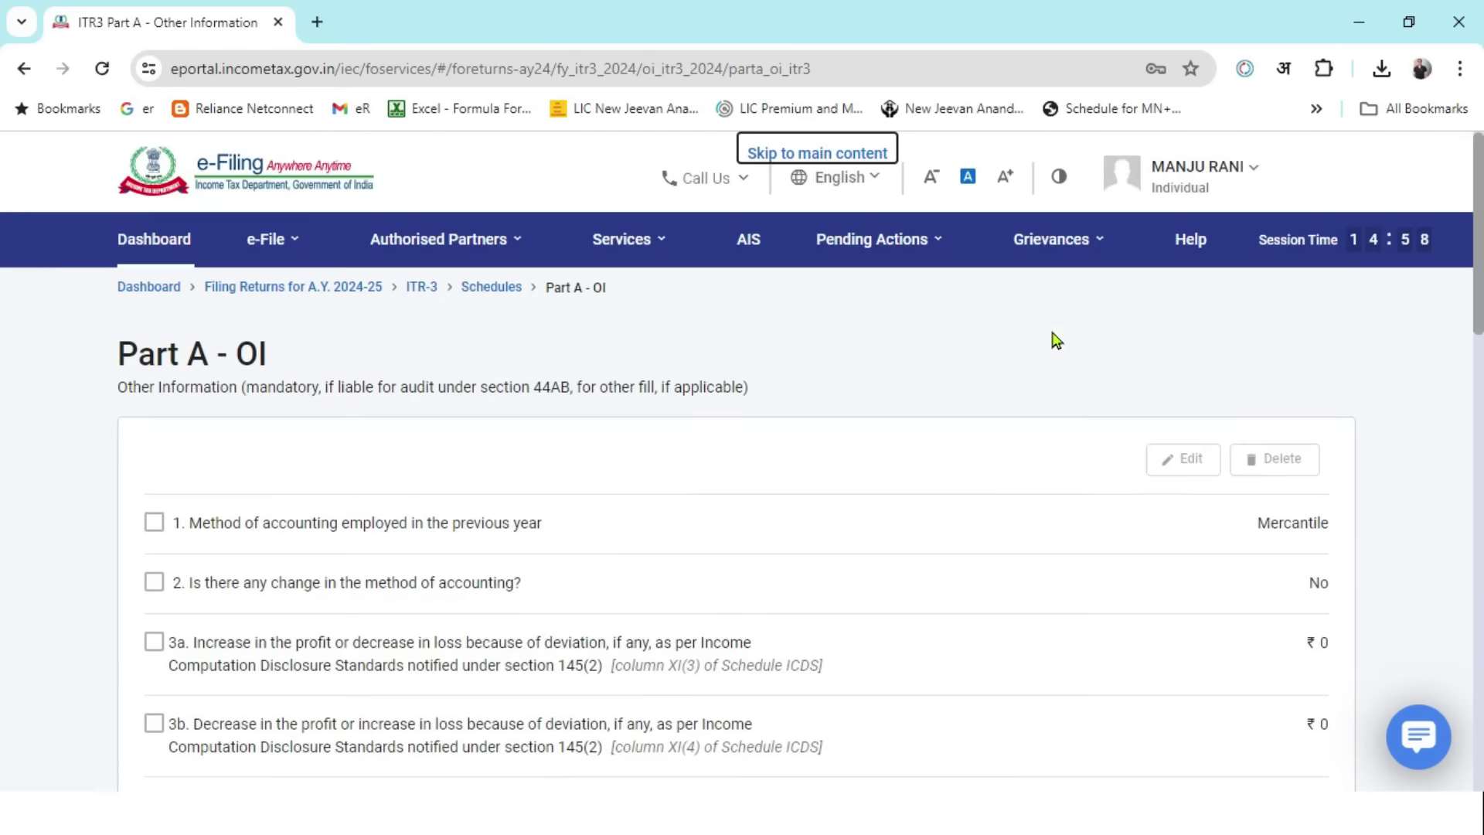
pyautogui.scroll(-15, 1053, 337)
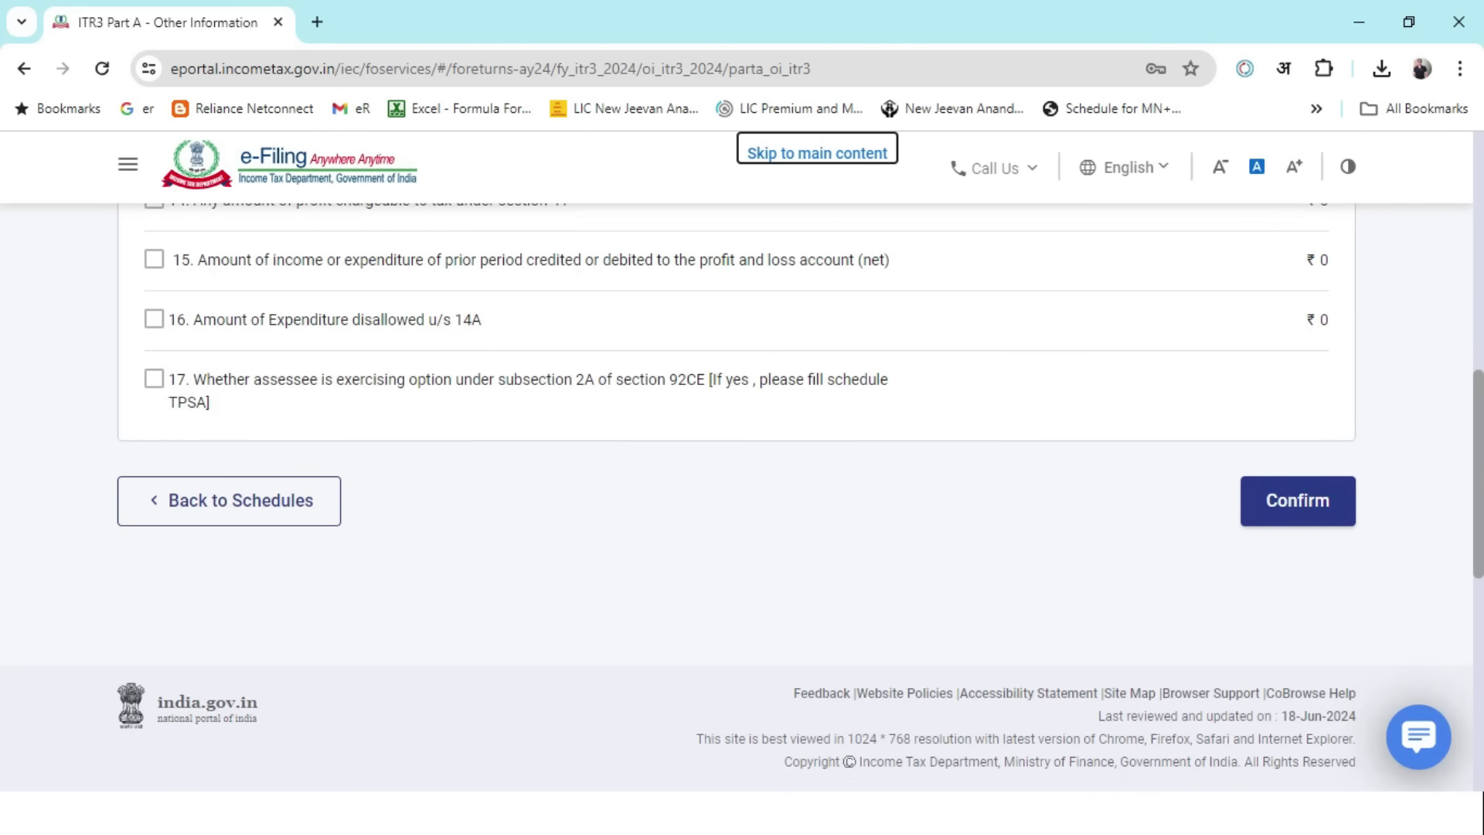
pyautogui.click(1304, 513)
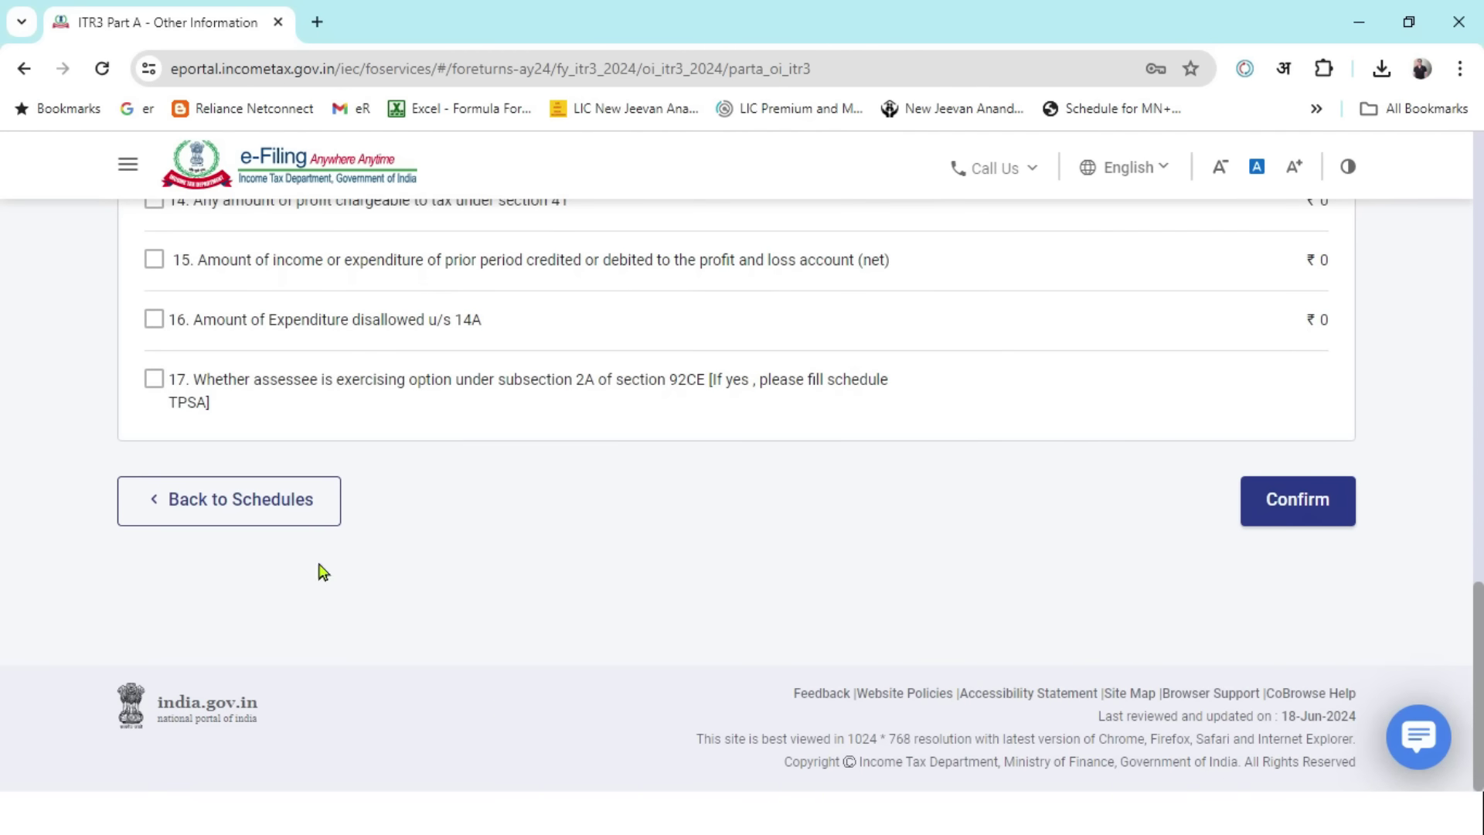
pyautogui.click(1297, 512)
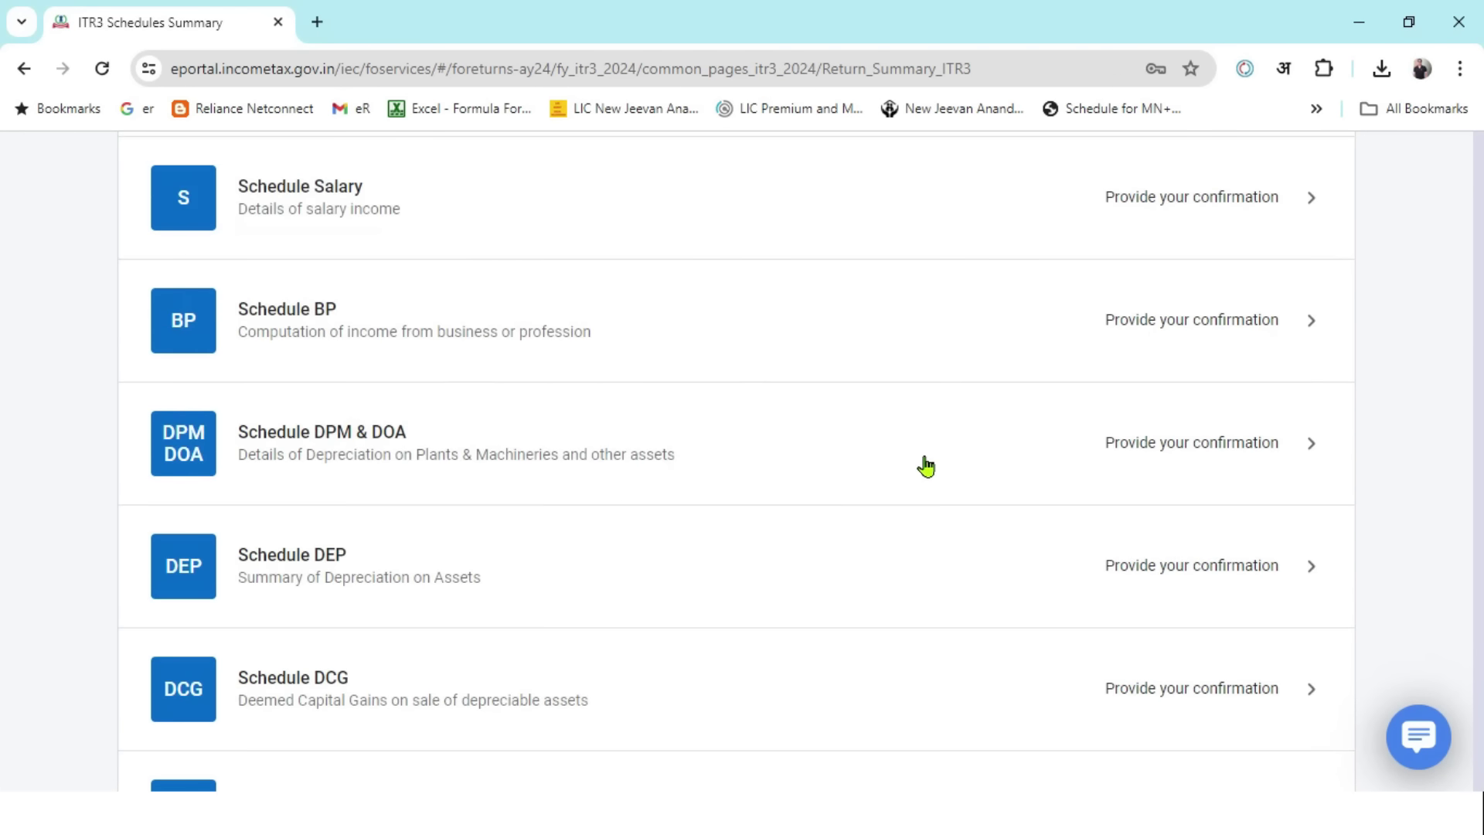
# - Review the Schedules Summary from Part A - Trading Account to Schedule SI for schedules still awaiting confirmation
pyautogui.scroll(-5, 874, 430)
pyautogui.scroll(-6, 874, 417)
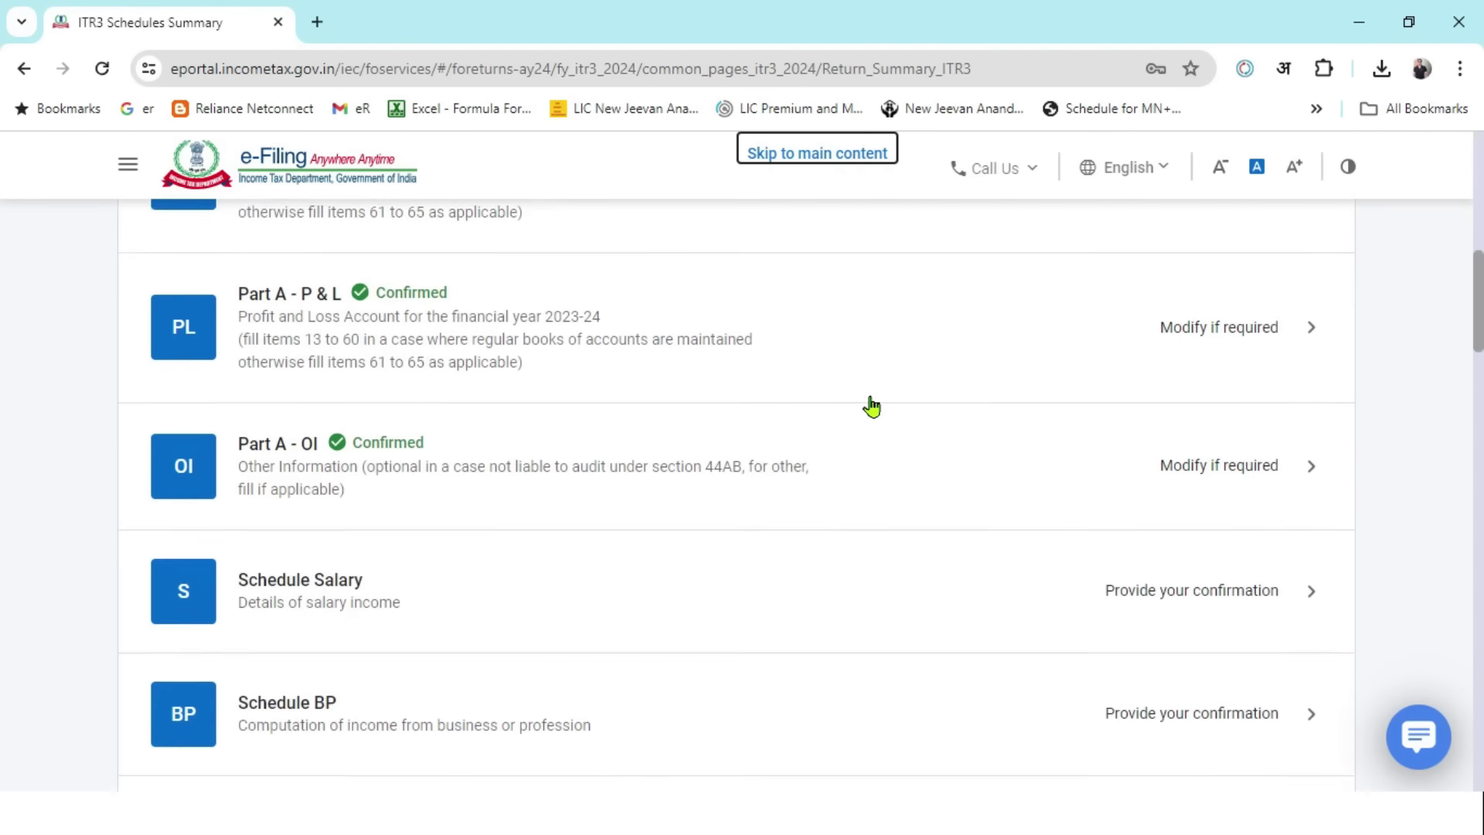
pyautogui.scroll(-2, 734, 394)
pyautogui.scroll(1, 566, 345)
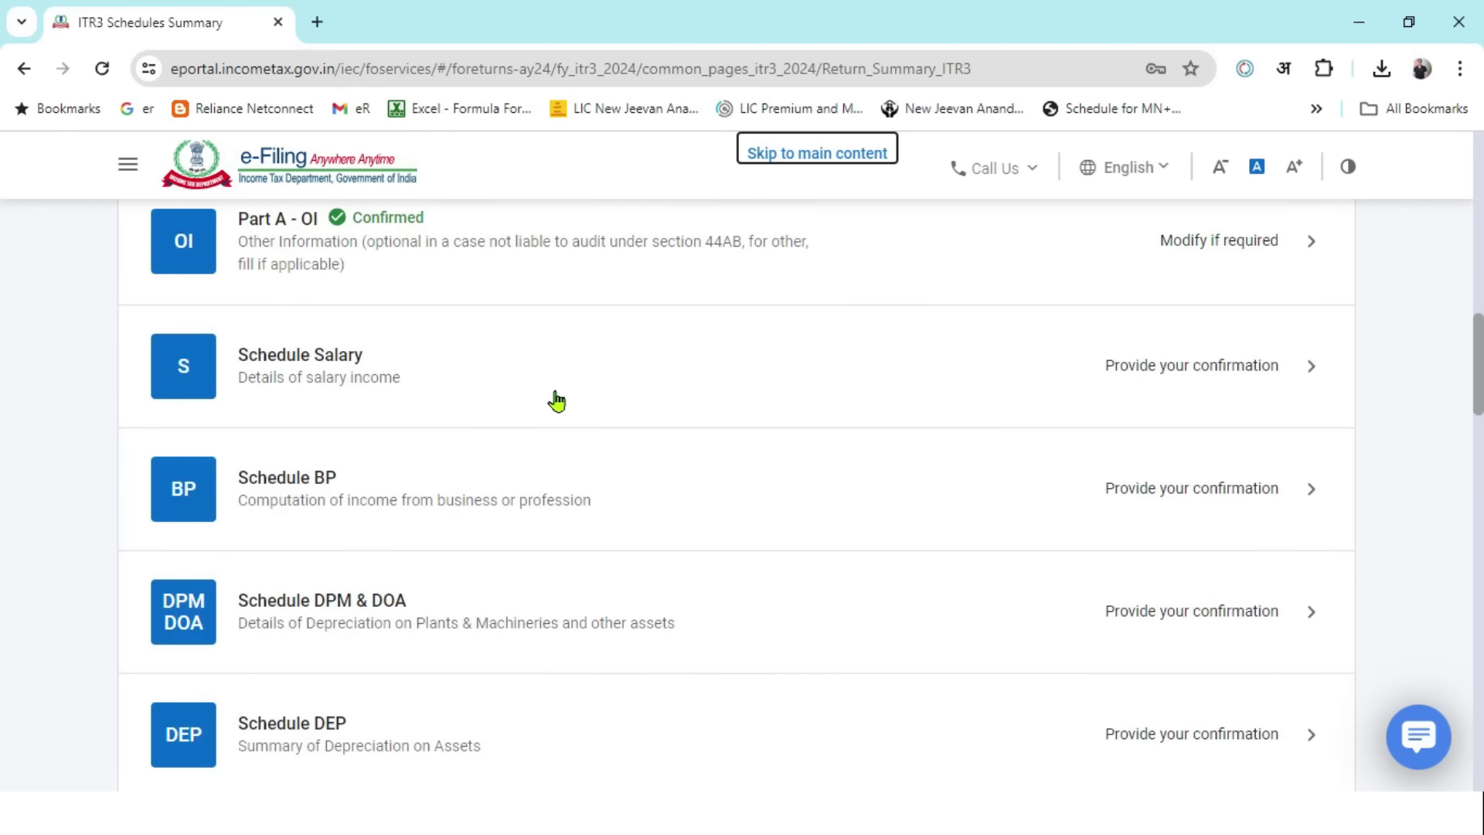
pyautogui.scroll(-7, 606, 444)
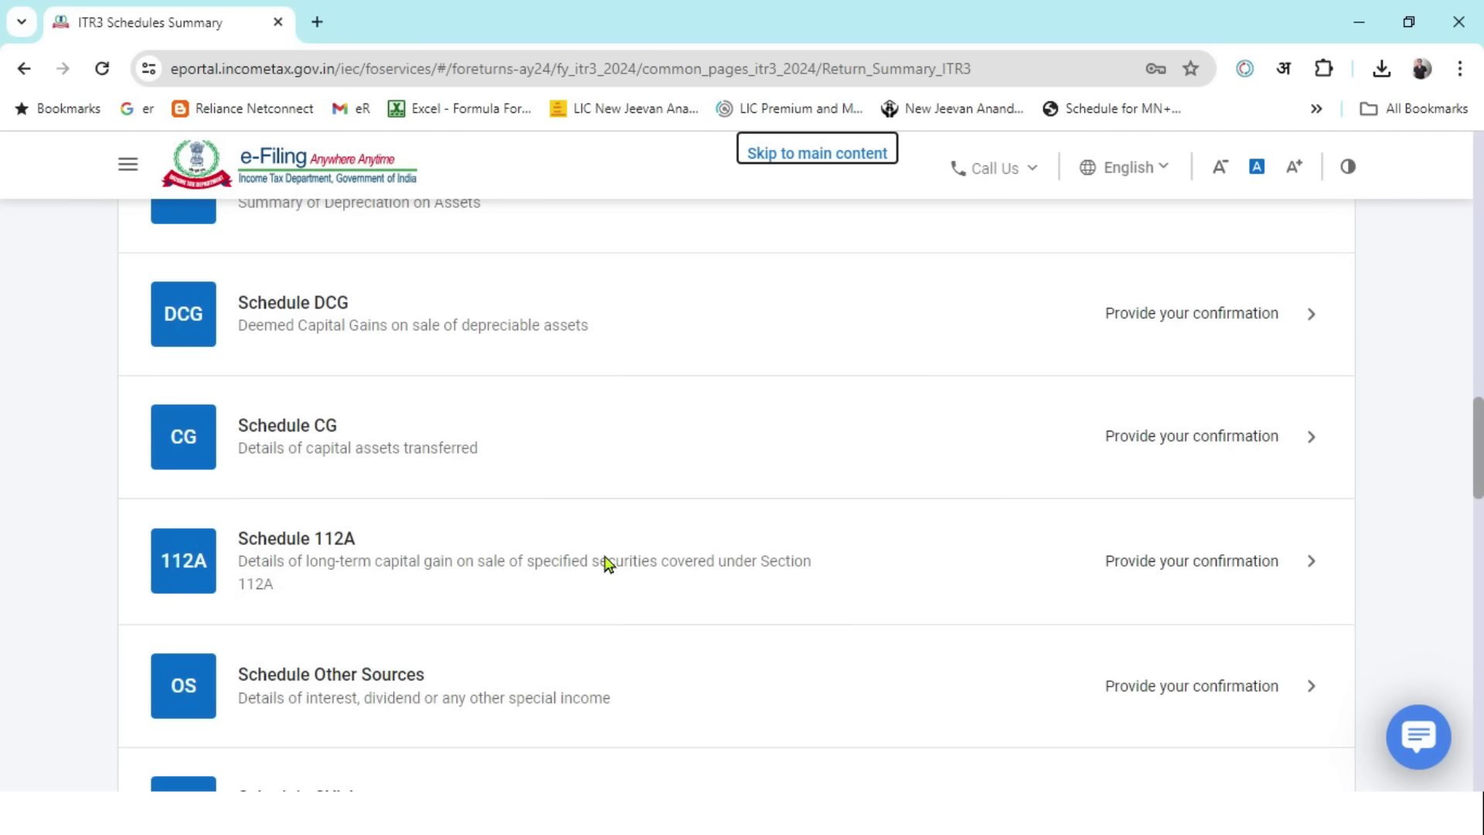
pyautogui.scroll(-1, 724, 461)
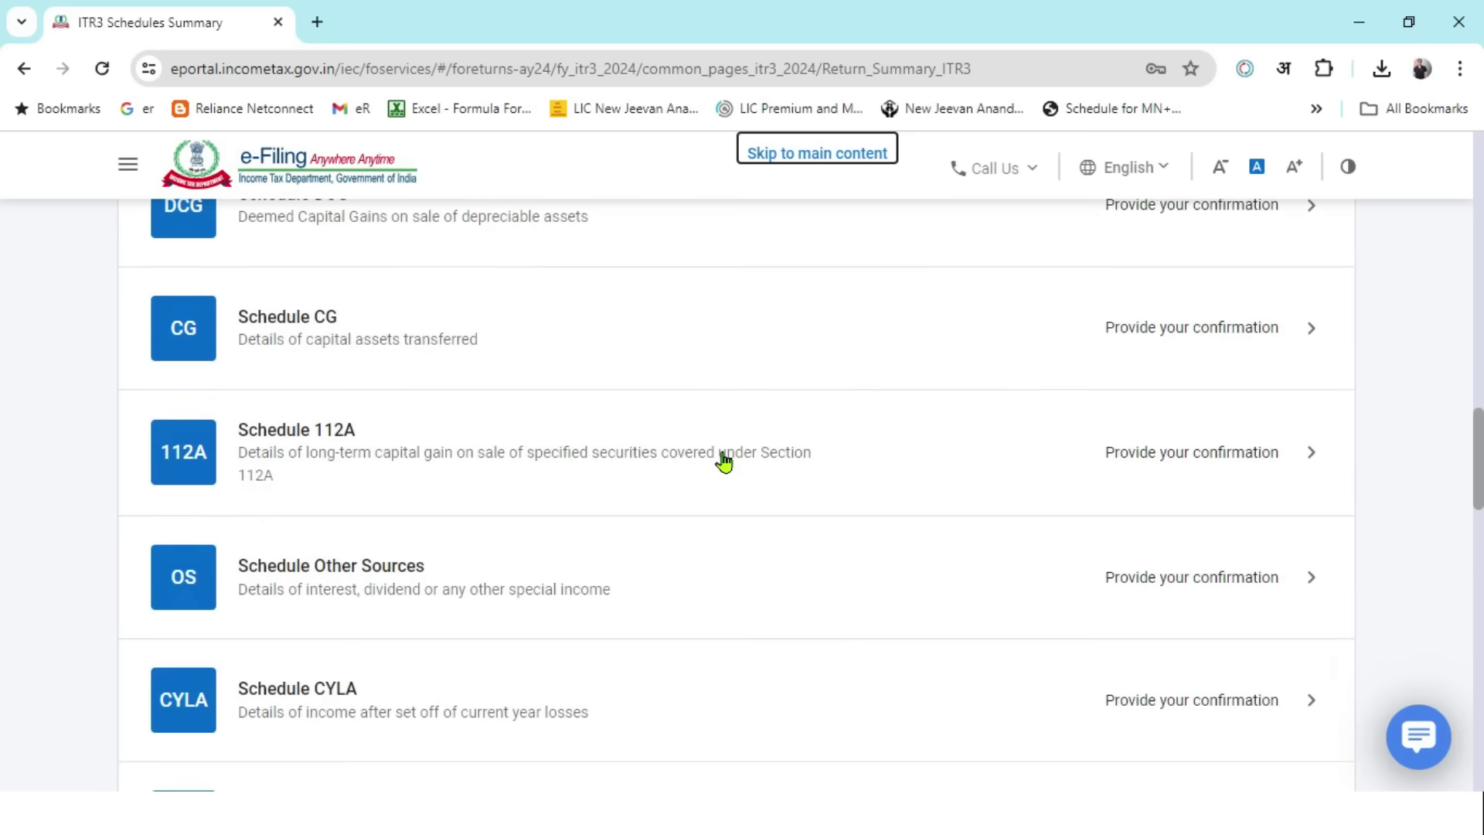
pyautogui.scroll(-2, 669, 556)
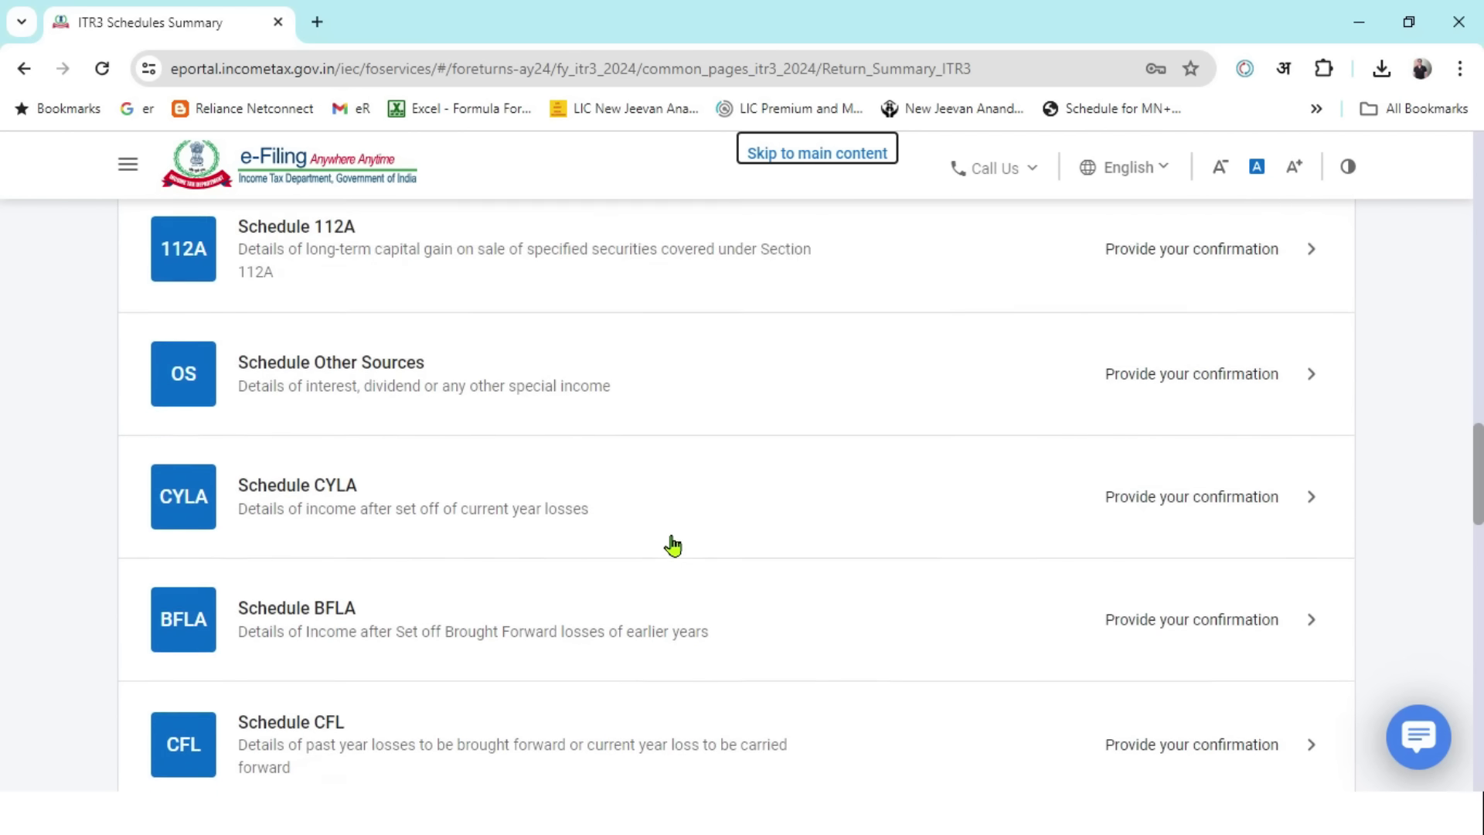
pyautogui.scroll(-3, 672, 546)
pyautogui.scroll(-3, 660, 679)
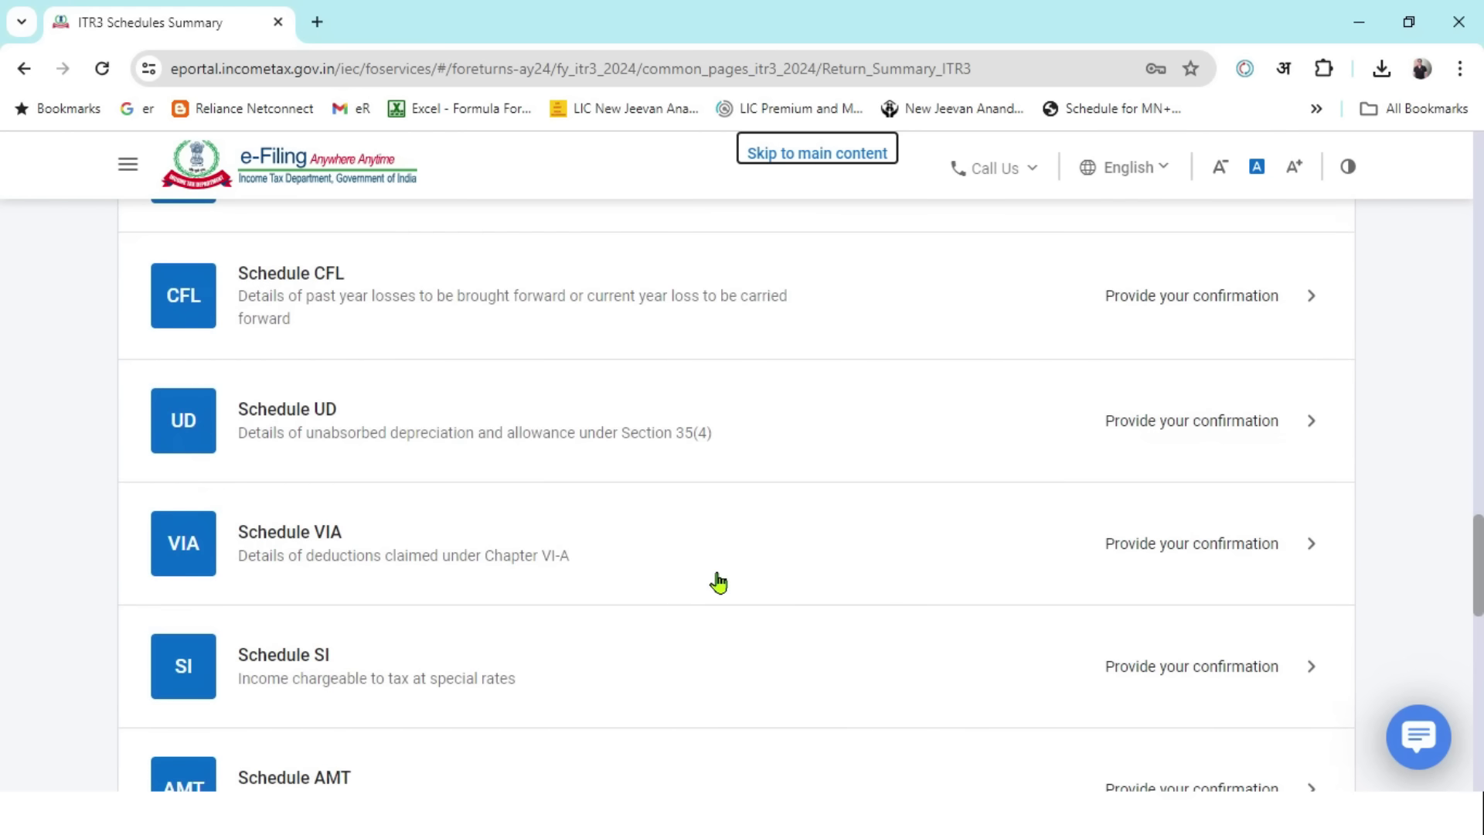
pyautogui.scroll(15, 717, 583)
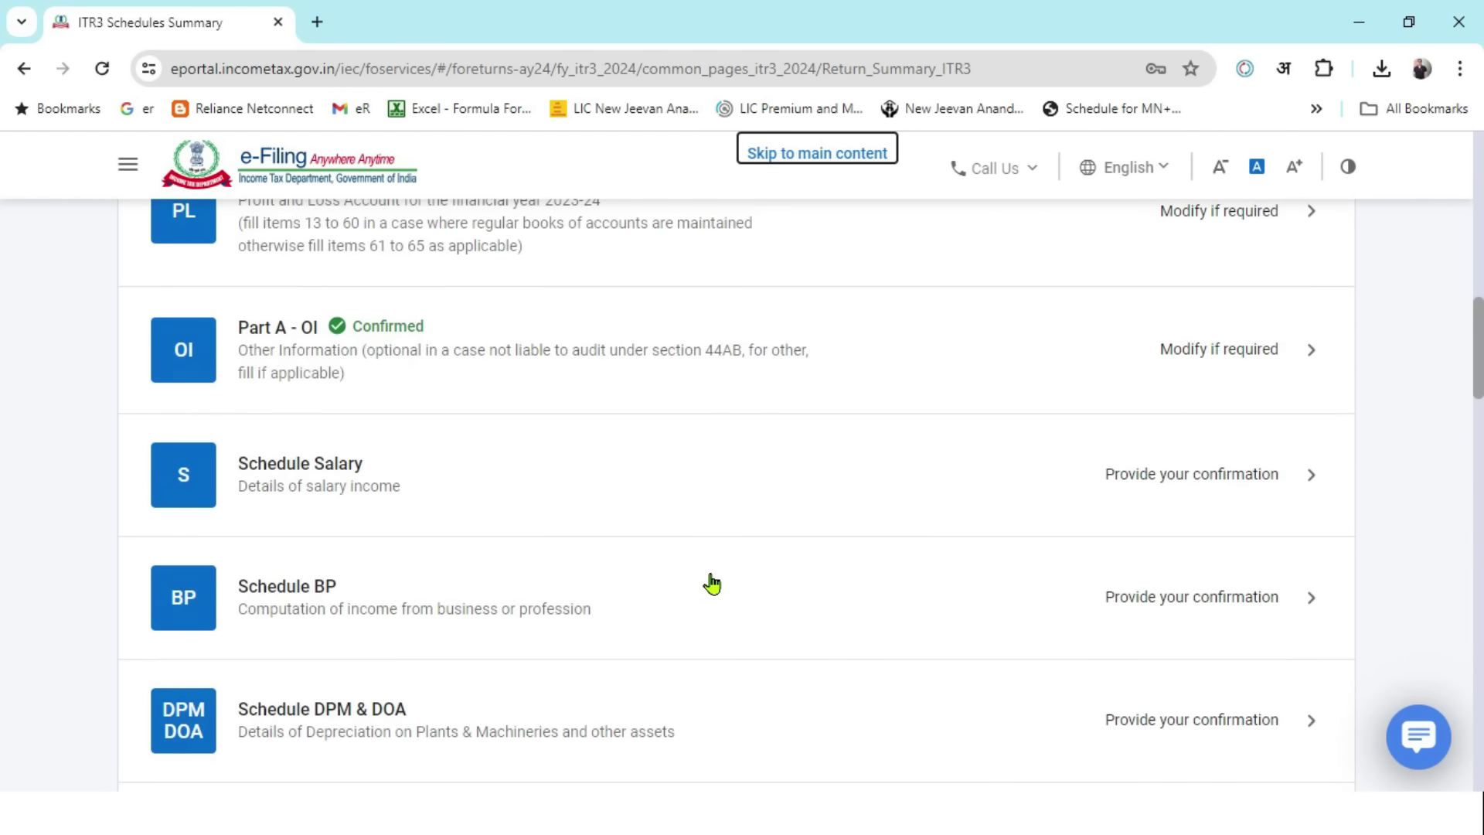
pyautogui.scroll(3, 719, 540)
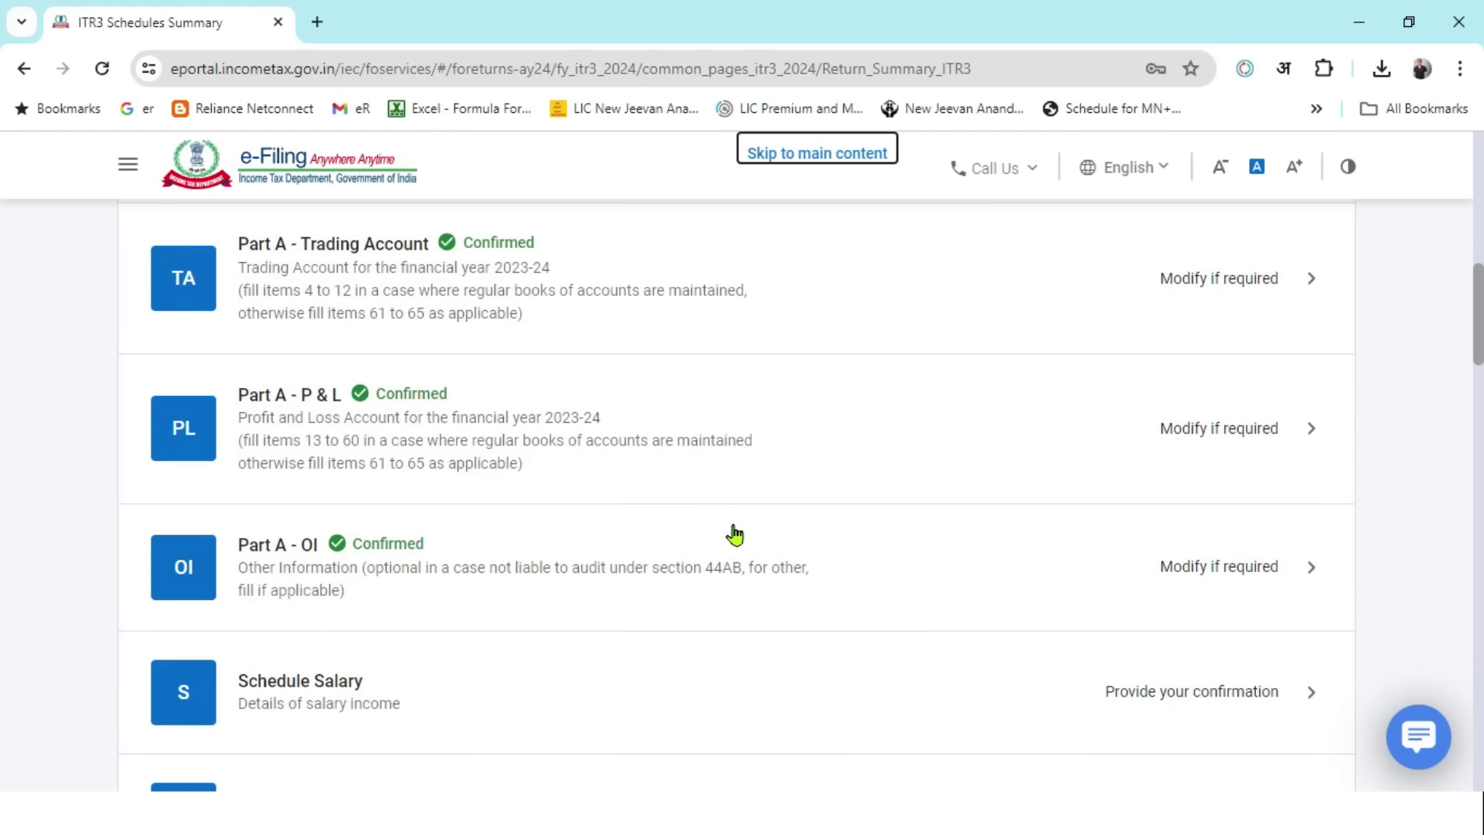
pyautogui.scroll(-2, 730, 526)
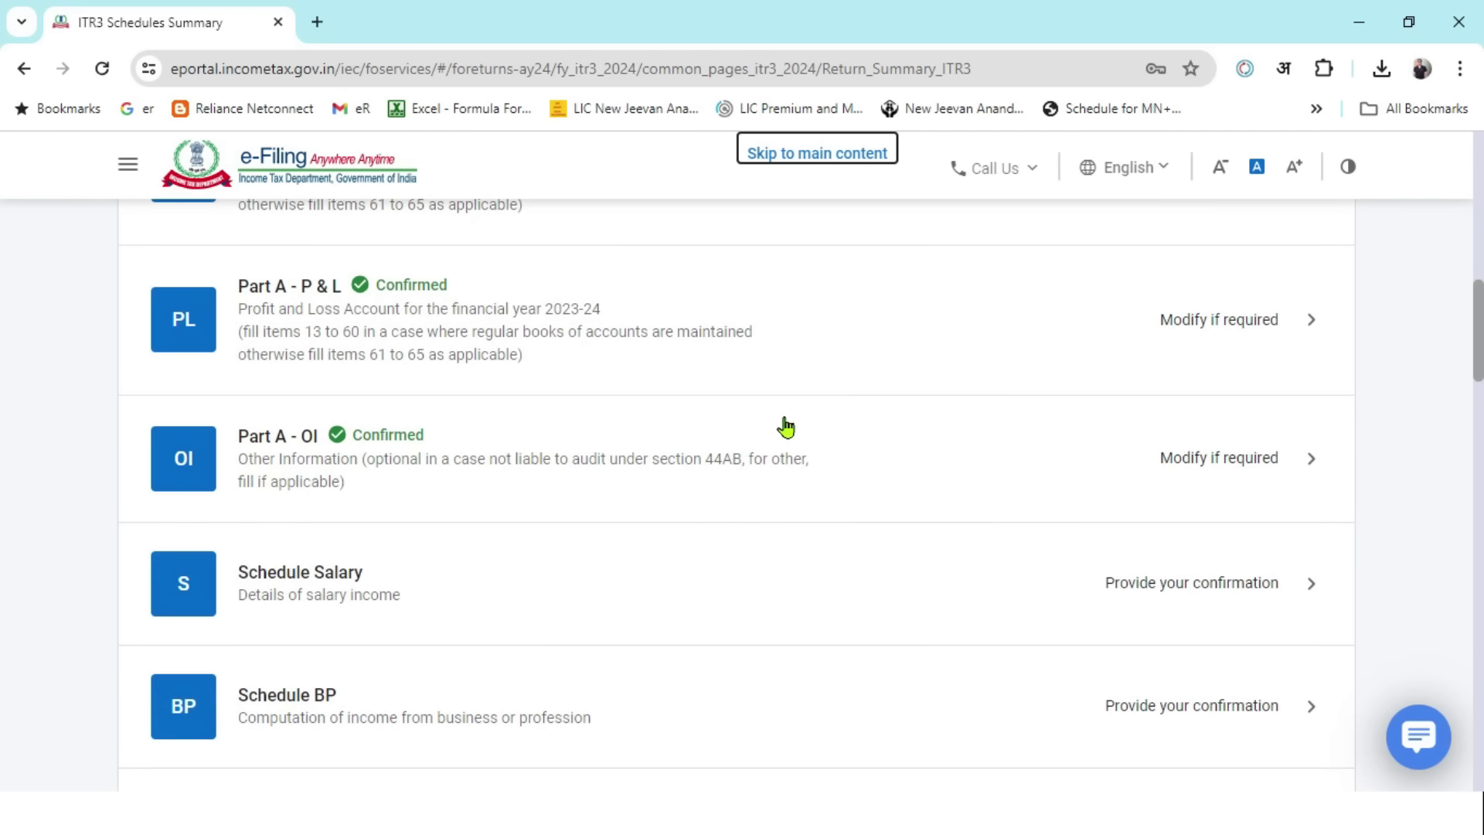
pyautogui.scroll(1, 649, 510)
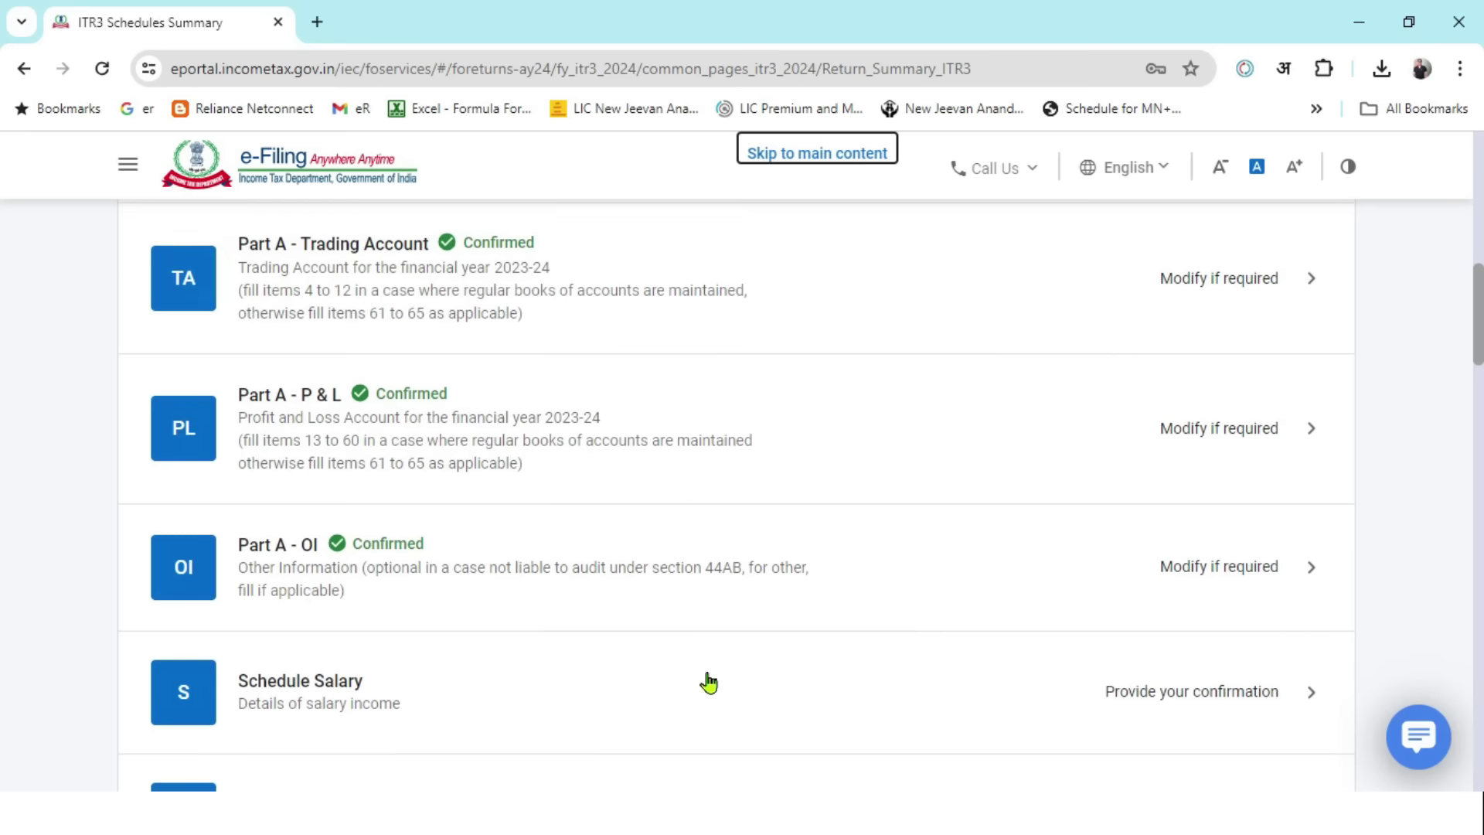
pyautogui.scroll(-1, 544, 479)
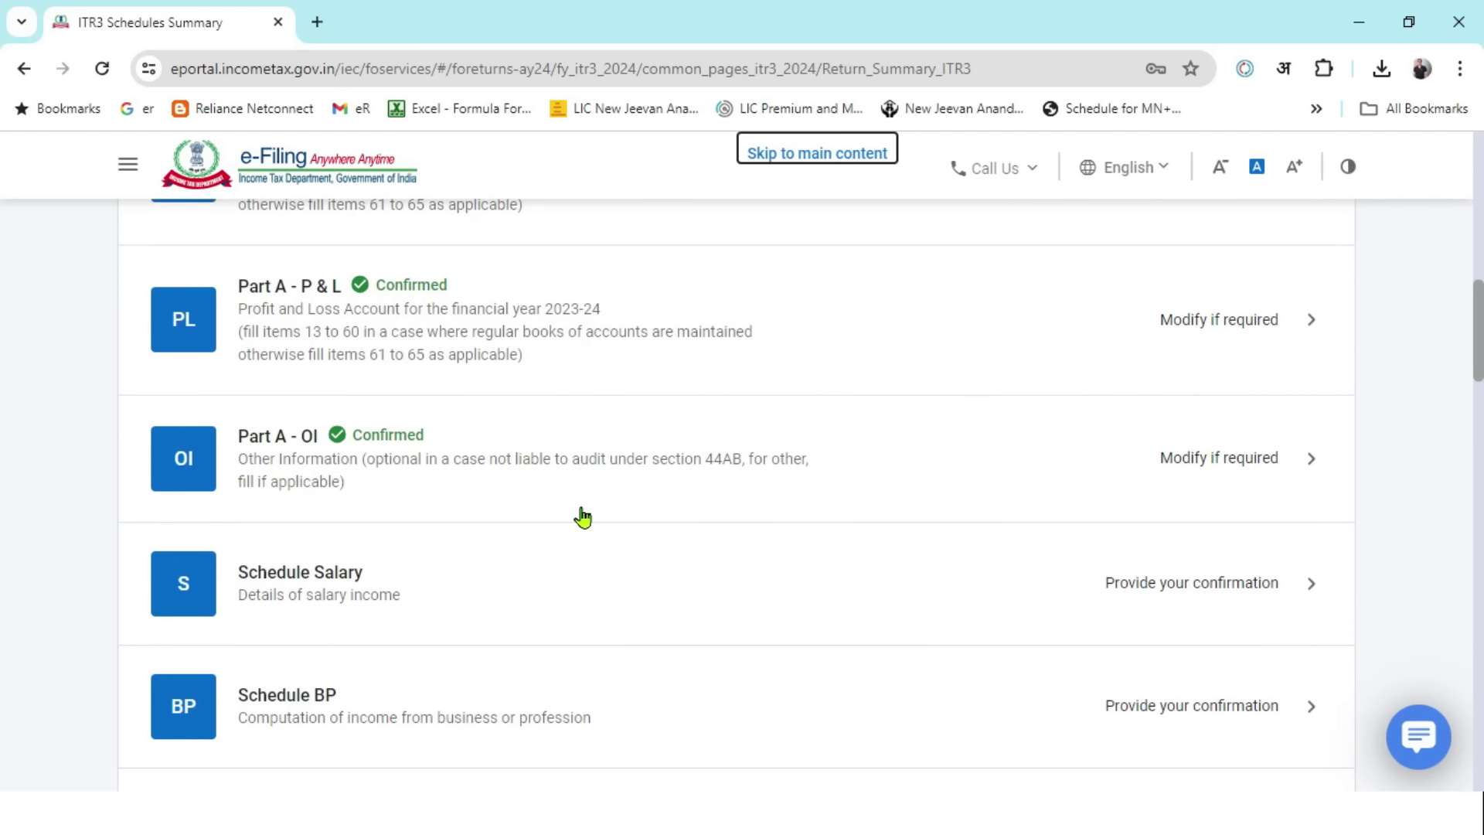
pyautogui.scroll(-2, 581, 515)
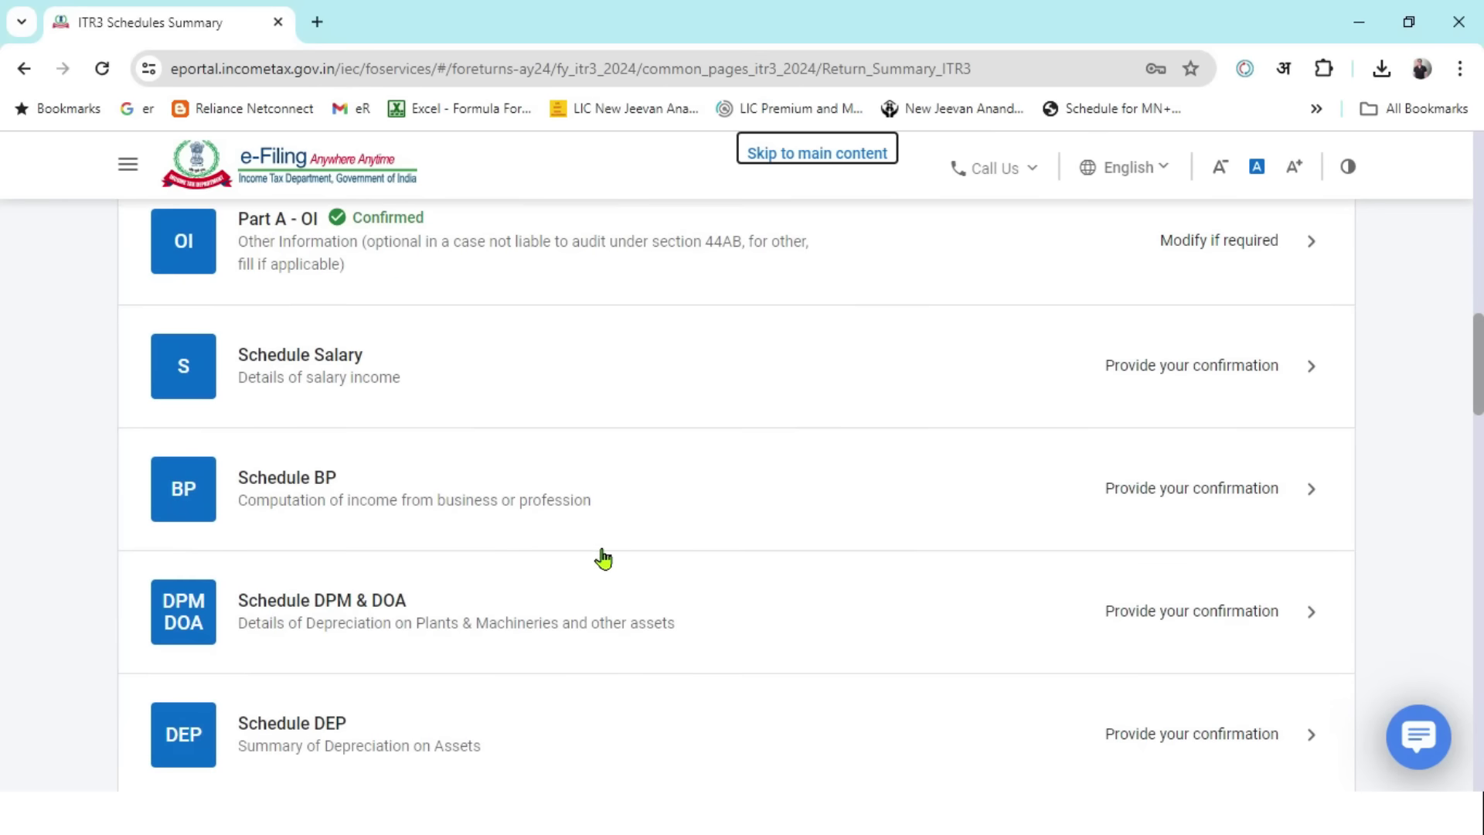
# - Open Schedule BP from the Schedules Summary and compare its section A amount with the non-speculative net result on the Excel workbook's Summary sheet
pyautogui.click(568, 503)
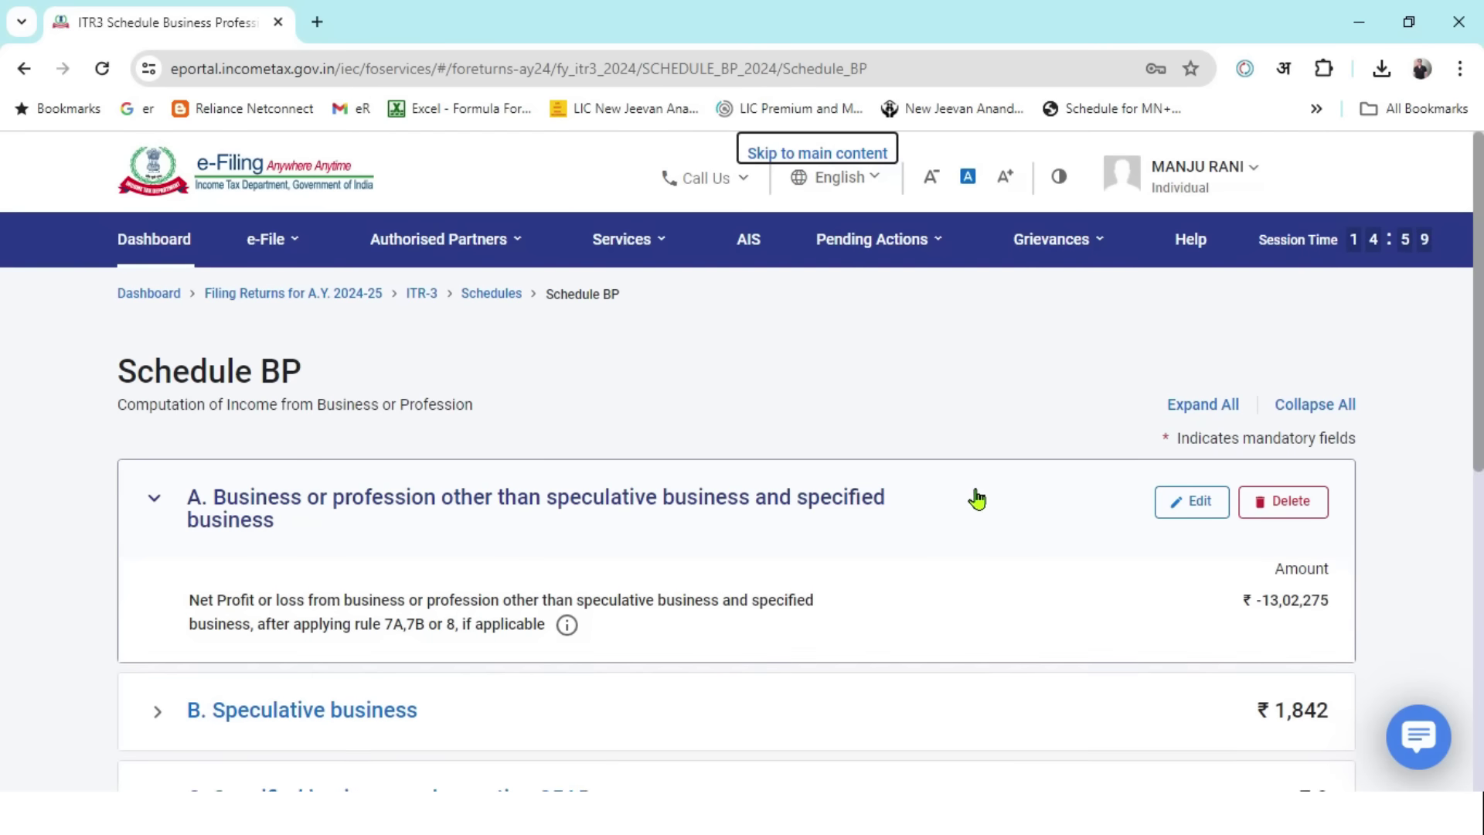
pyautogui.scroll(-2, 941, 444)
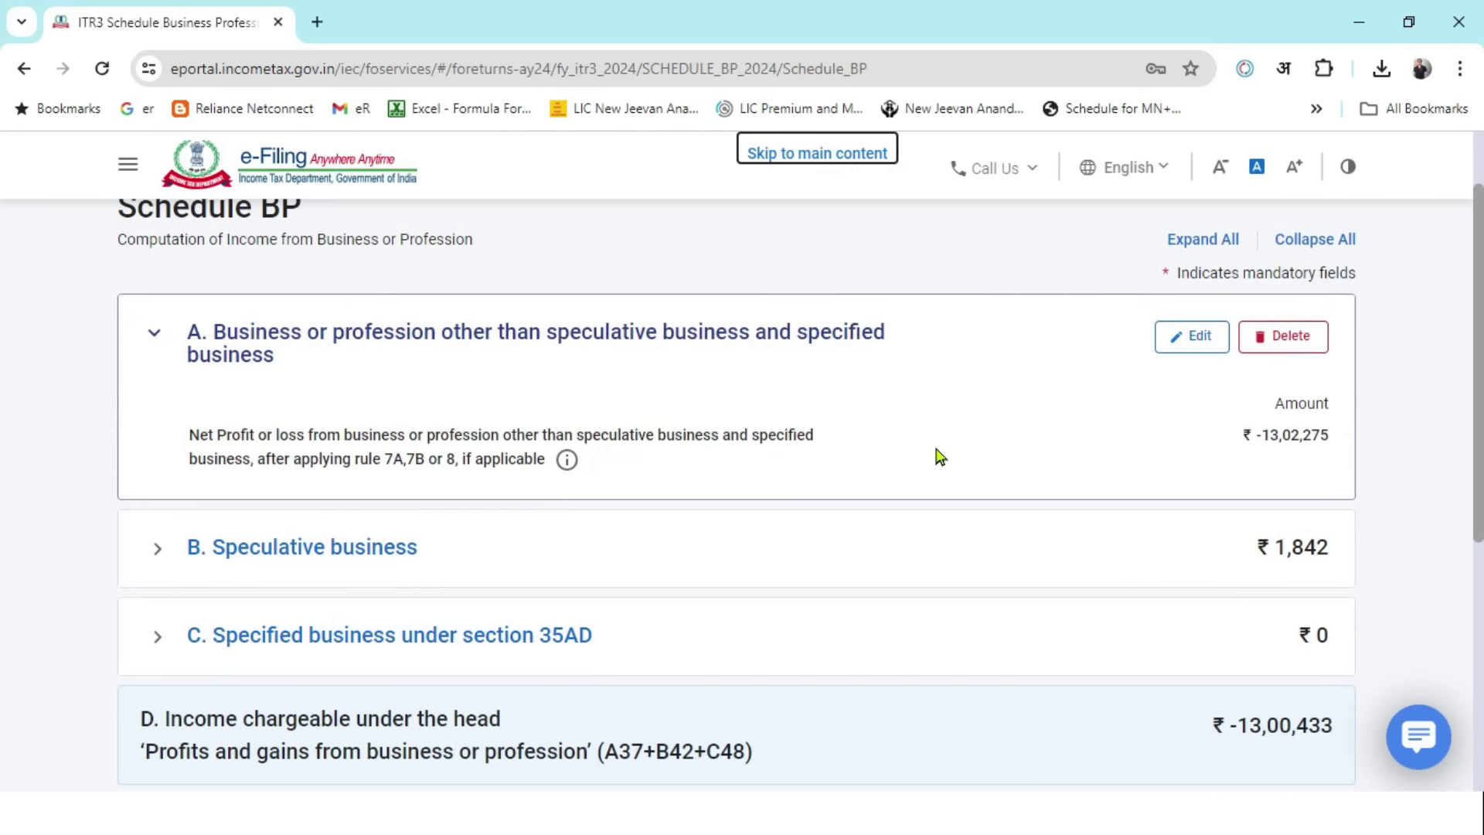
pyautogui.hotkey('alt', 'Tab')
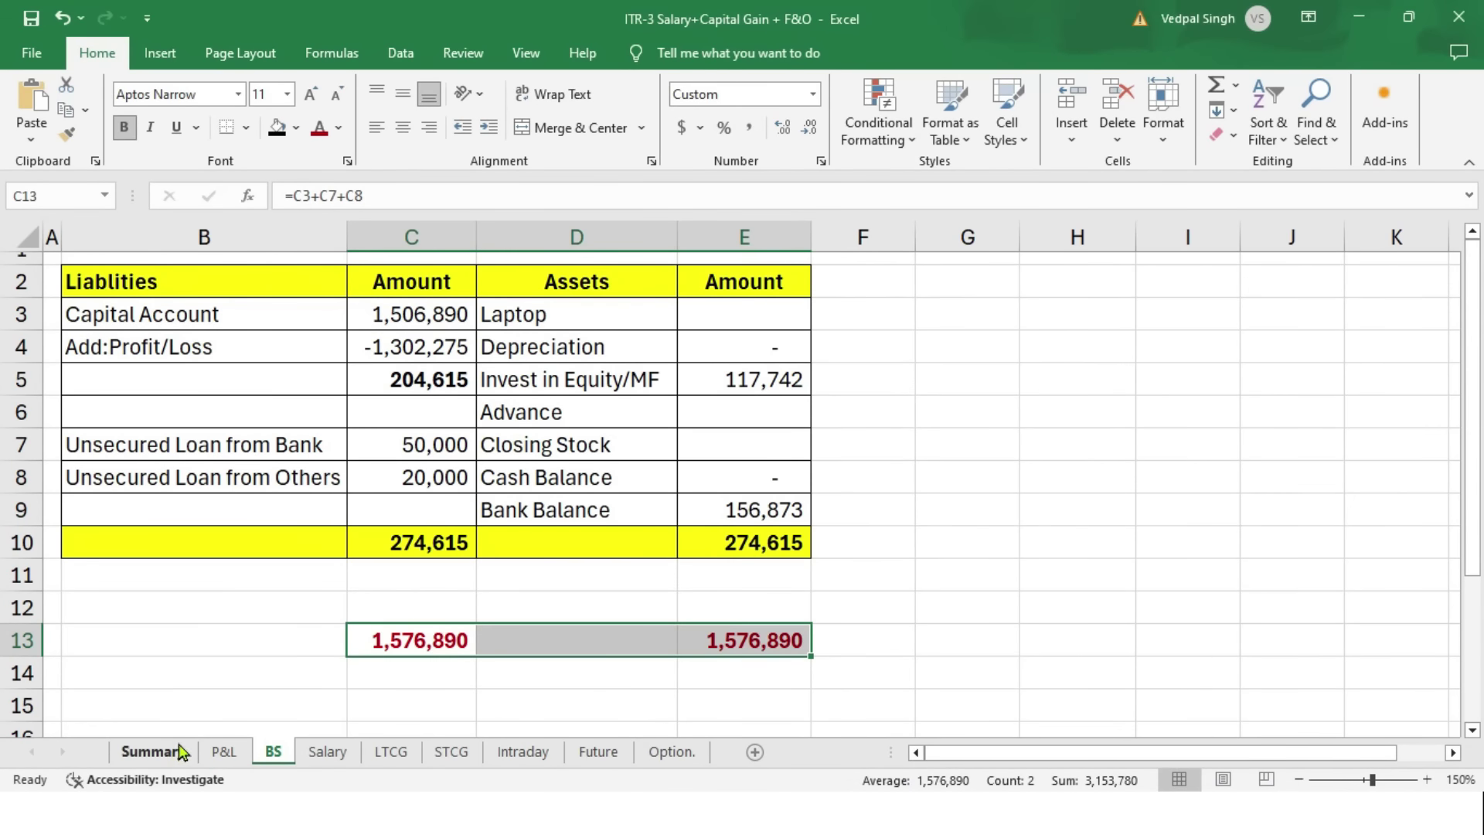
pyautogui.click(180, 751)
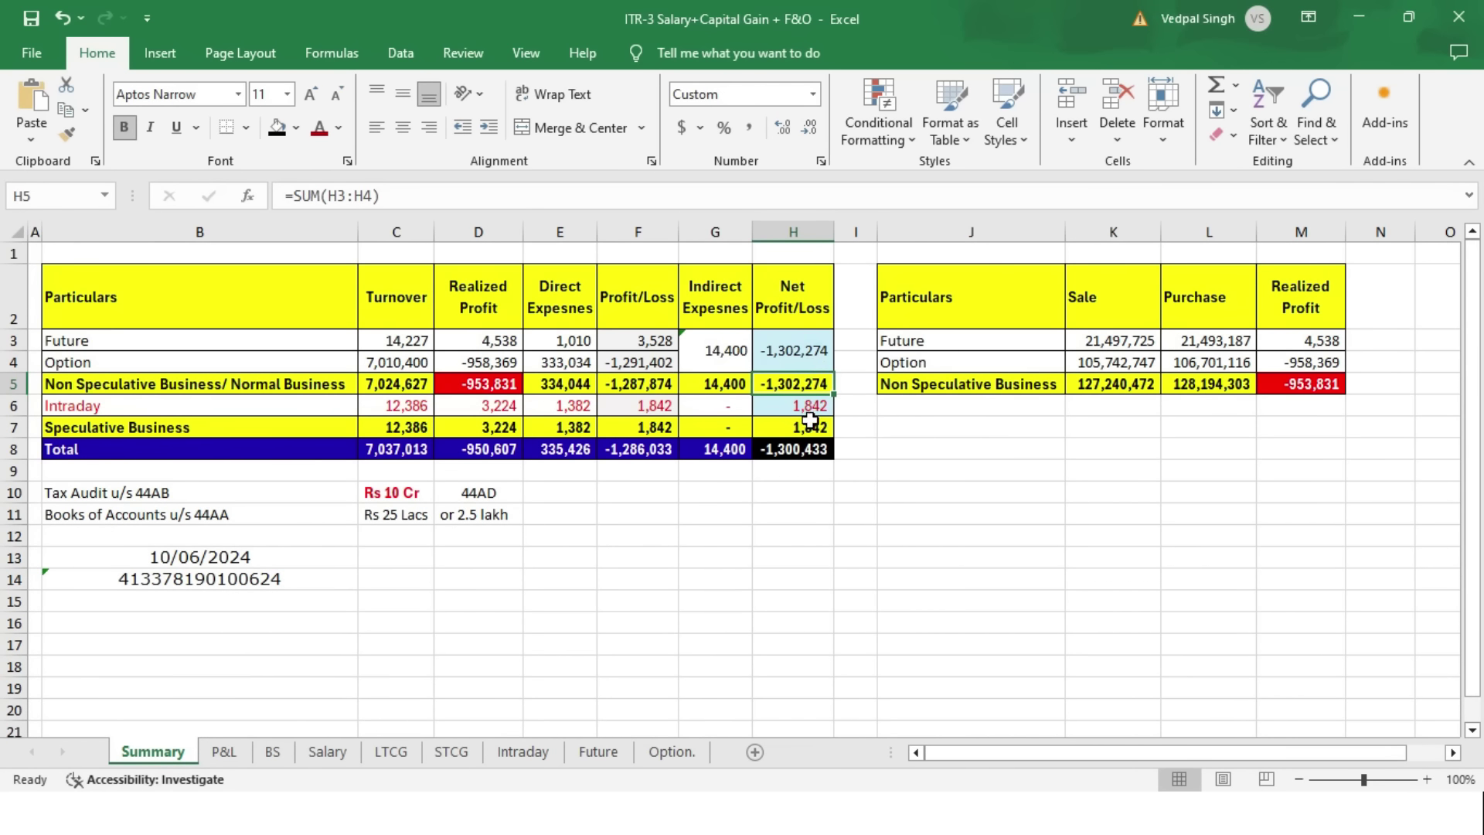
pyautogui.hotkey('alt', 'Tab')
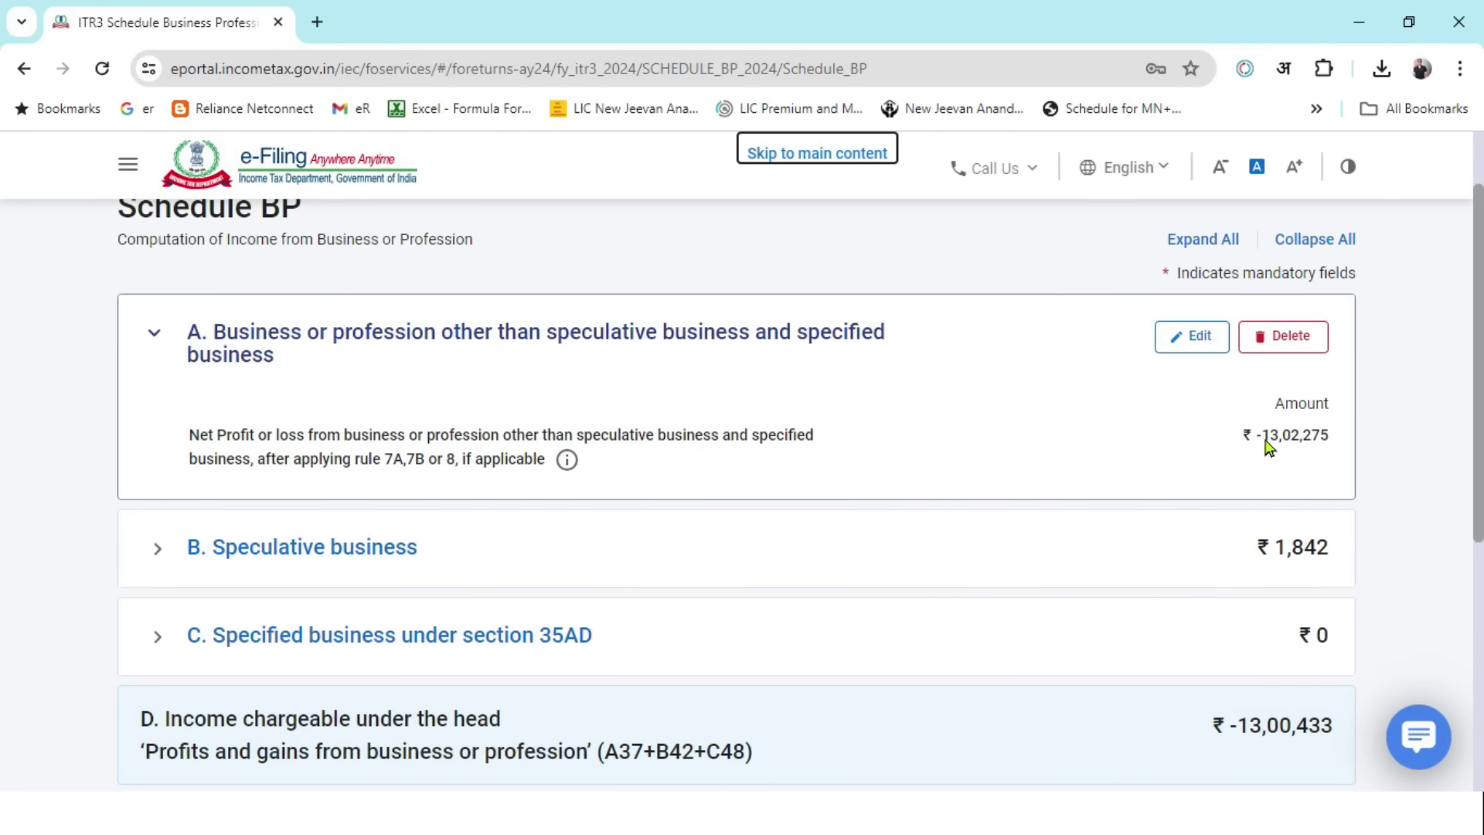
pyautogui.scroll(-1, 1153, 480)
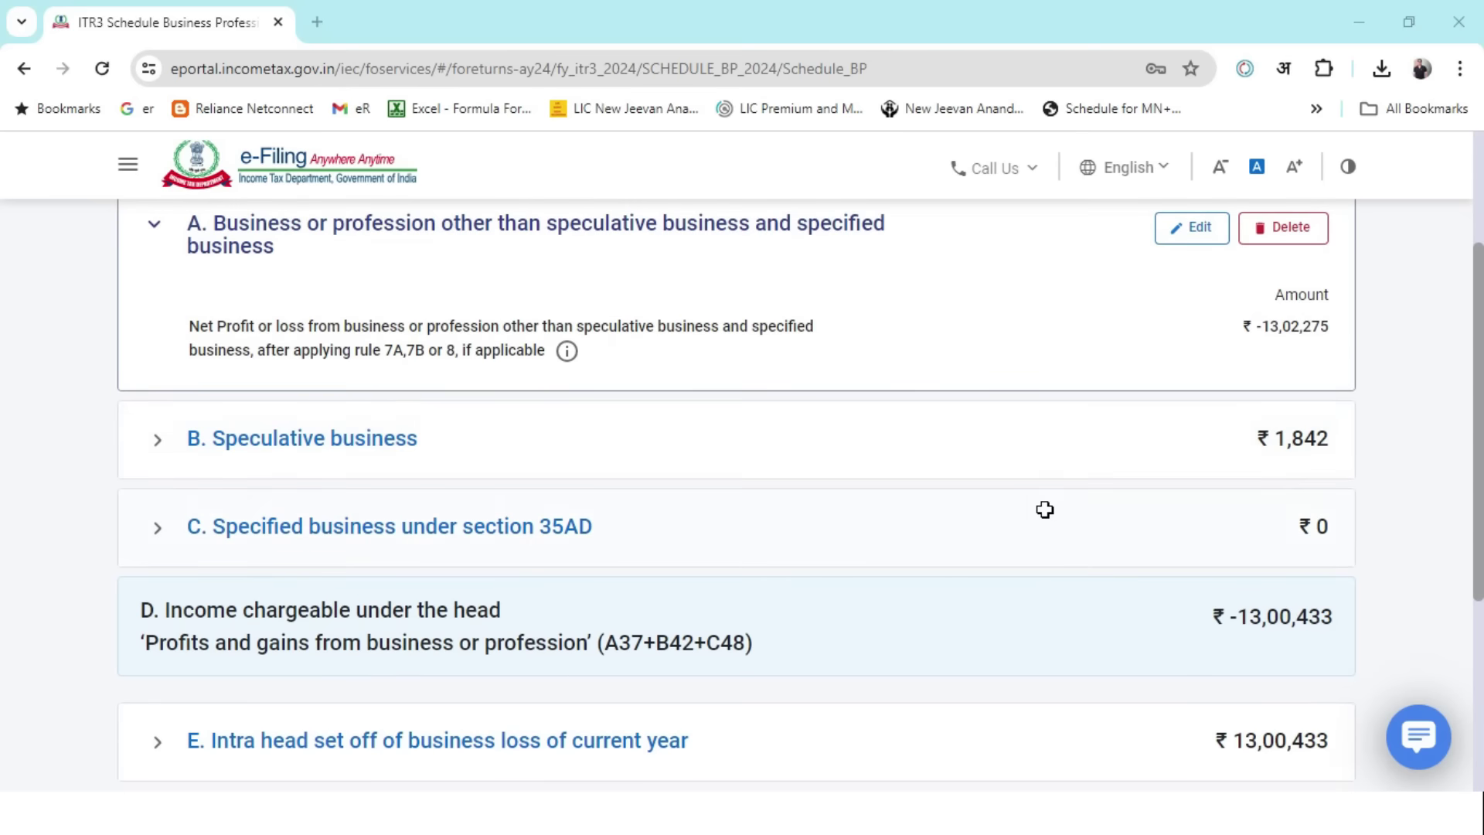
# - Check the intraday and total net results in H6 and H8 in Excel, and confirm Schedule BP in the browser
pyautogui.hotkey('alt', 'Tab')
pyautogui.click(812, 407)
pyautogui.click(821, 448)
pyautogui.hotkey('alt', 'Tab')
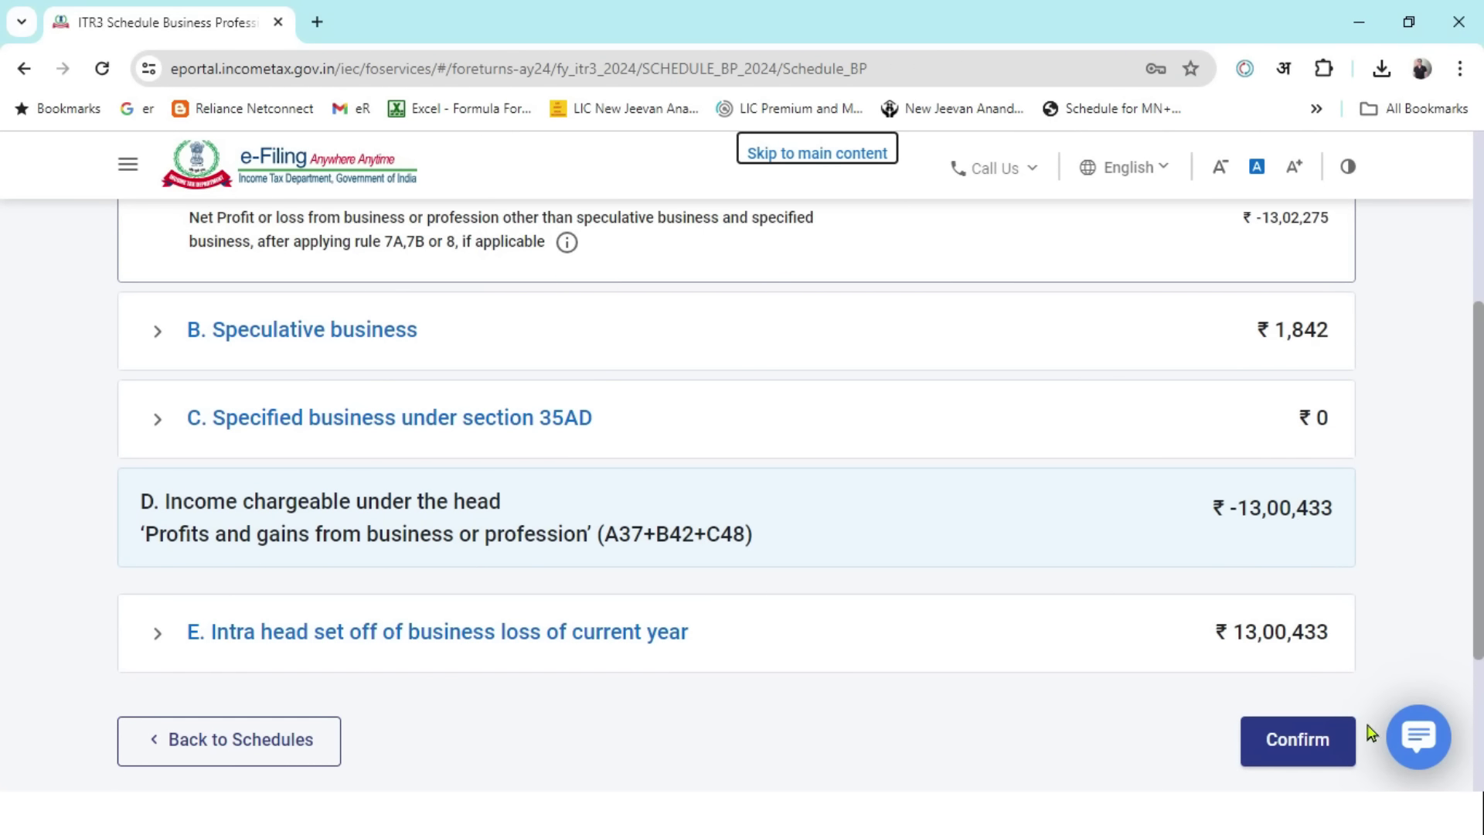
pyautogui.click(1314, 742)
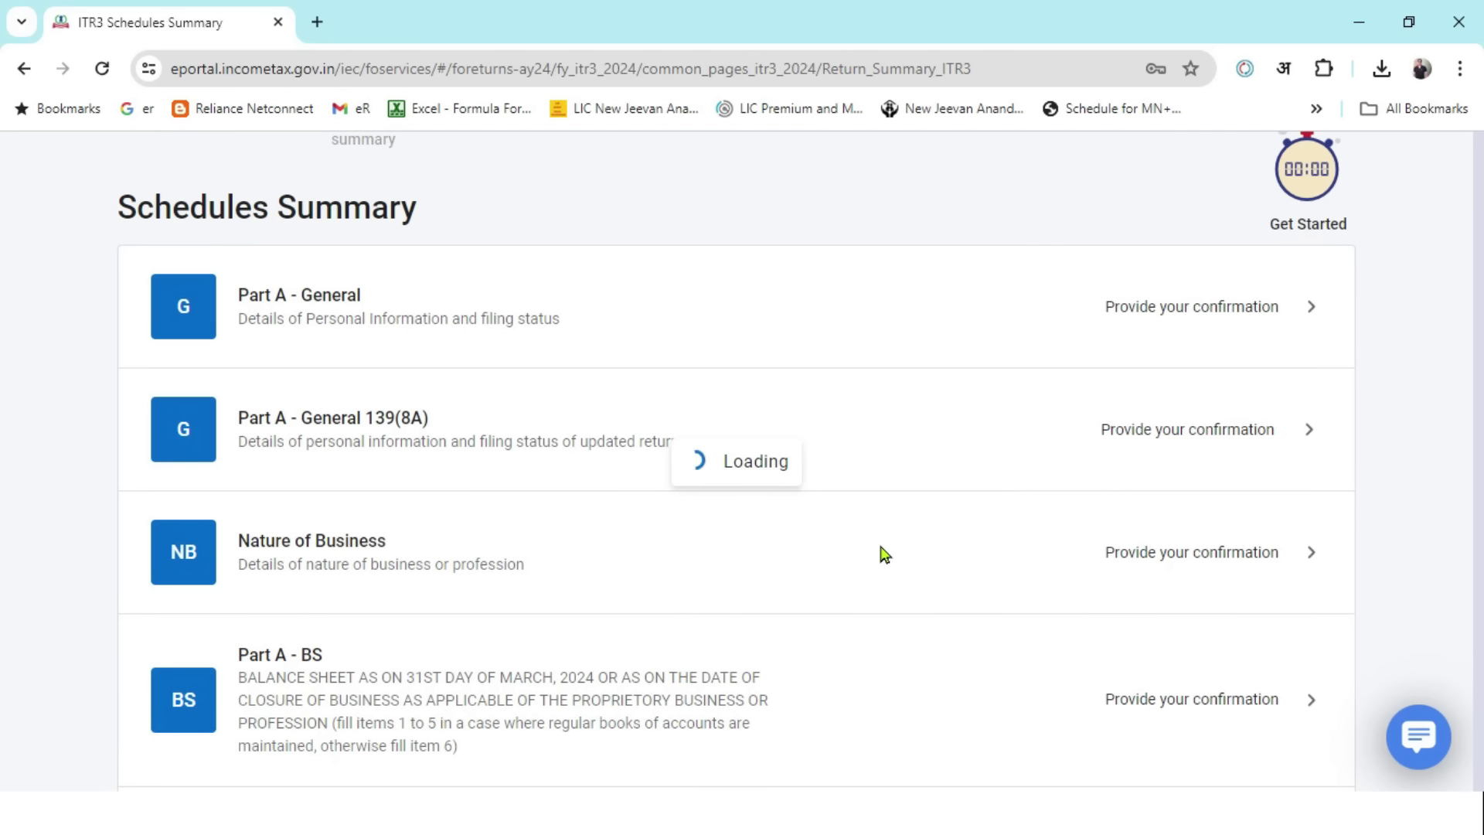
pyautogui.scroll(-5, 854, 546)
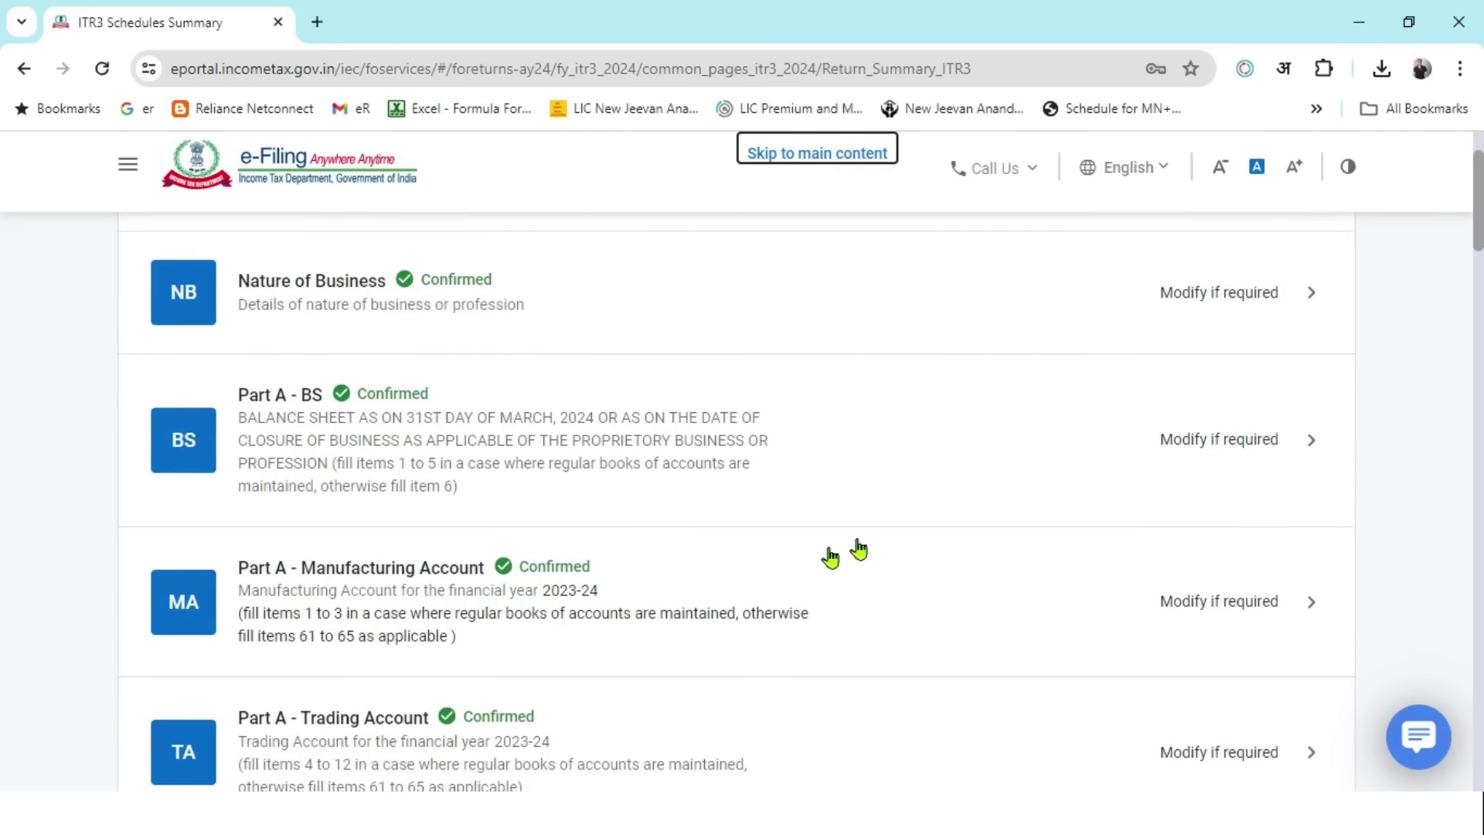
# - Switch to Excel and enter the note "Any head income excpet salalry" in cell J12 of the Summary sheet
pyautogui.hotkey('alt', 'Tab')
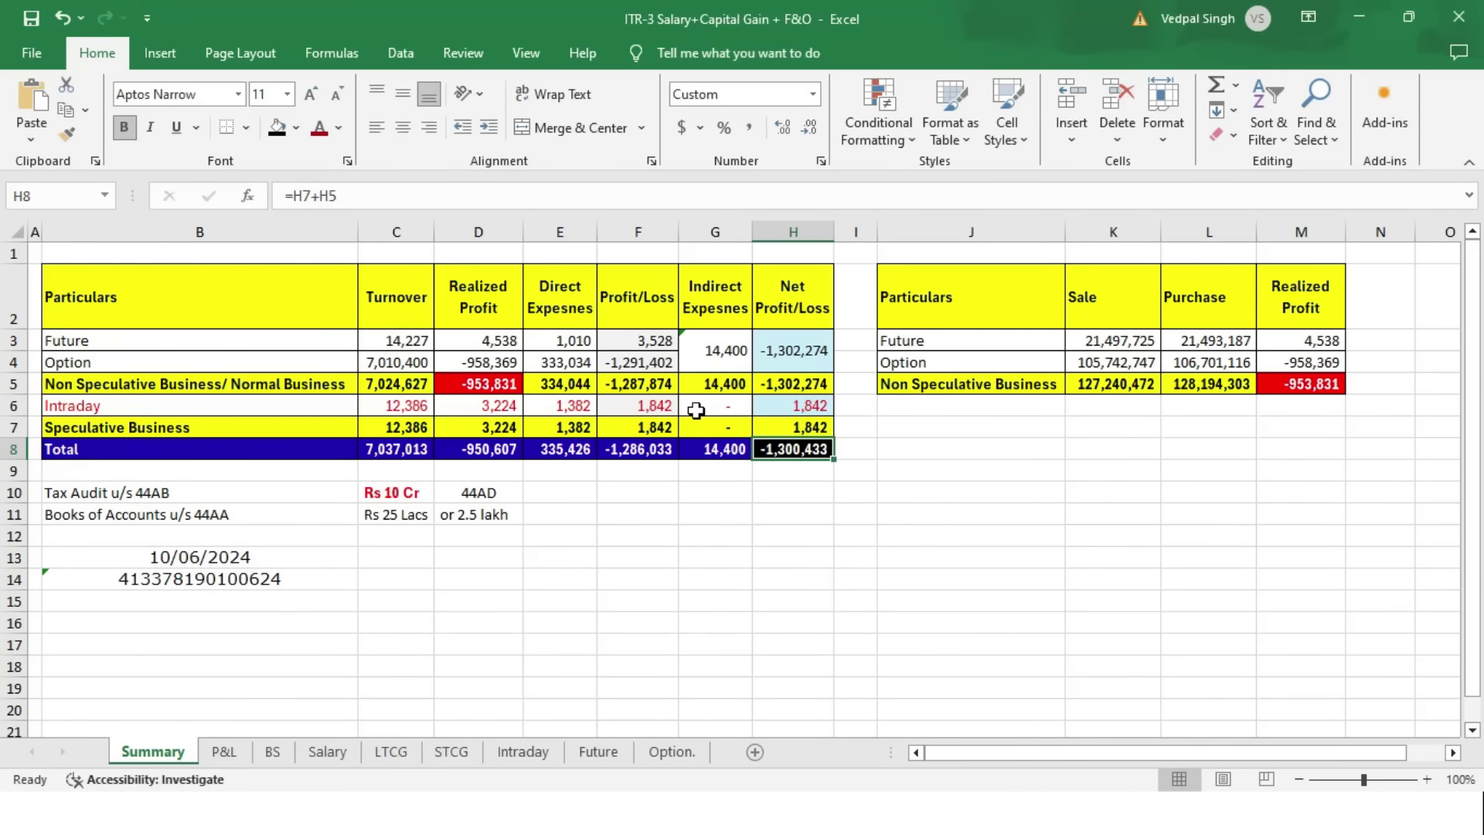
pyautogui.click(975, 533)
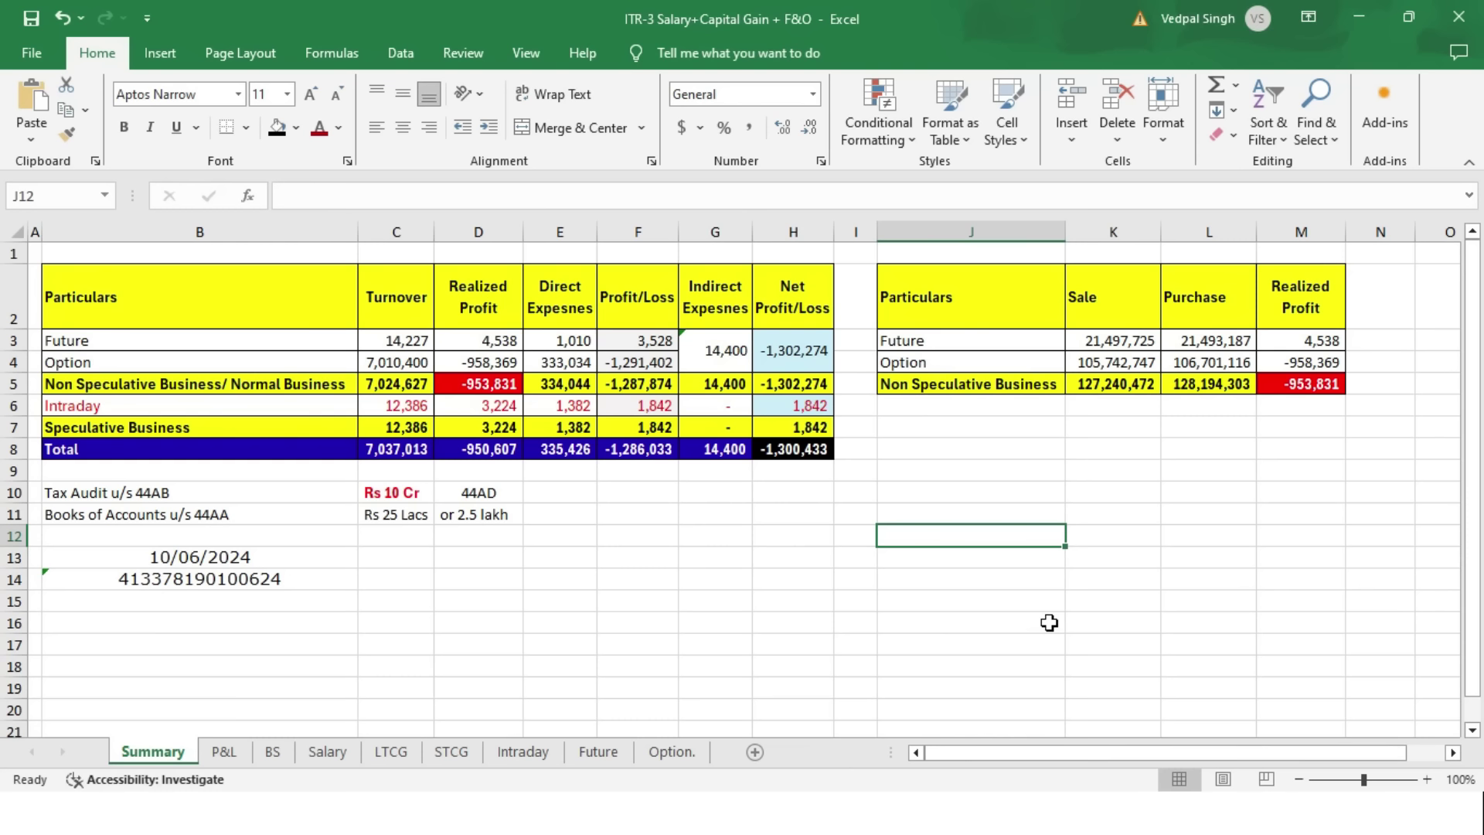
pyautogui.click(353, 382)
pyautogui.click(824, 384)
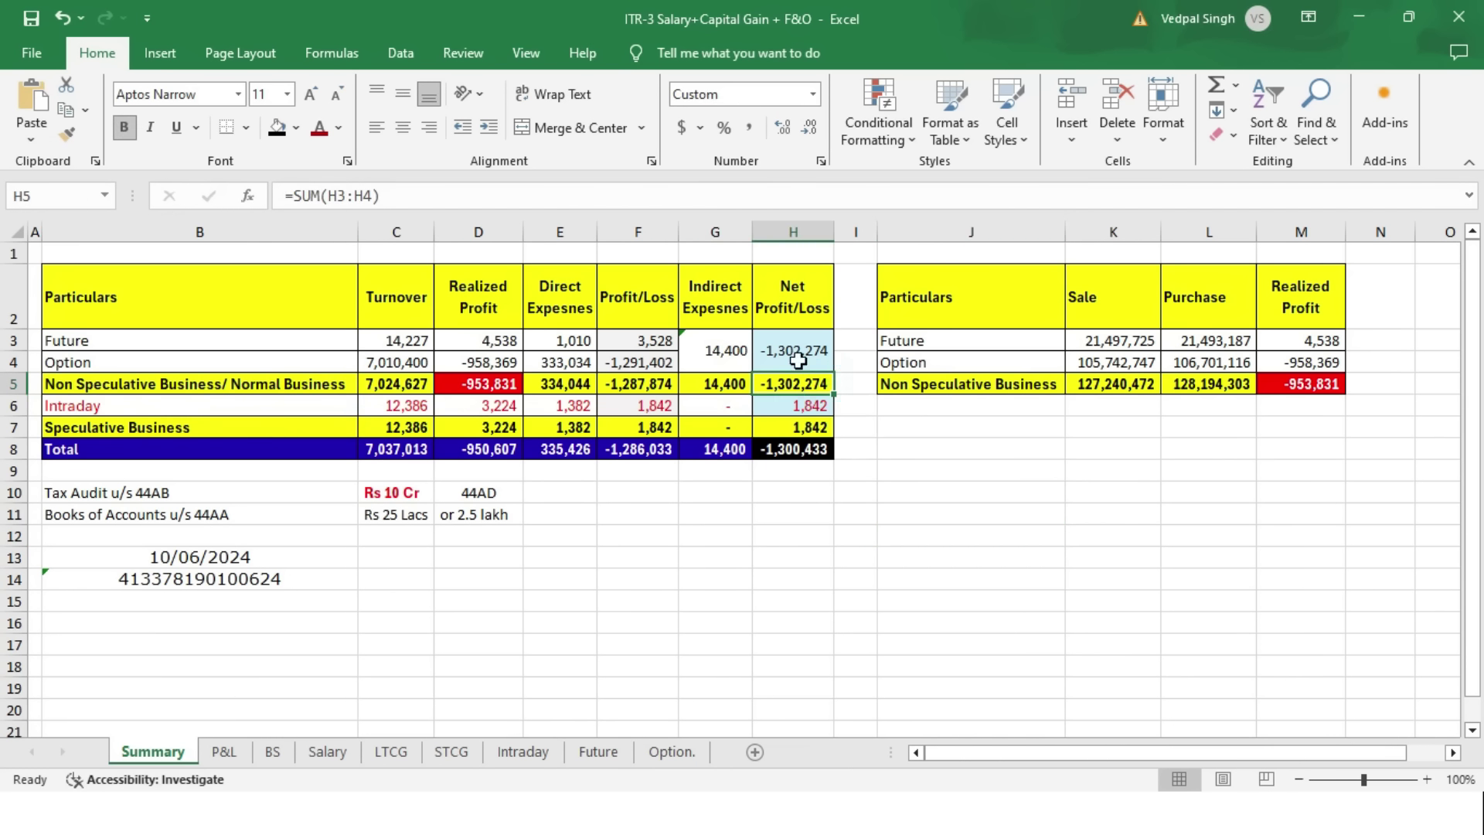
pyautogui.click(972, 530)
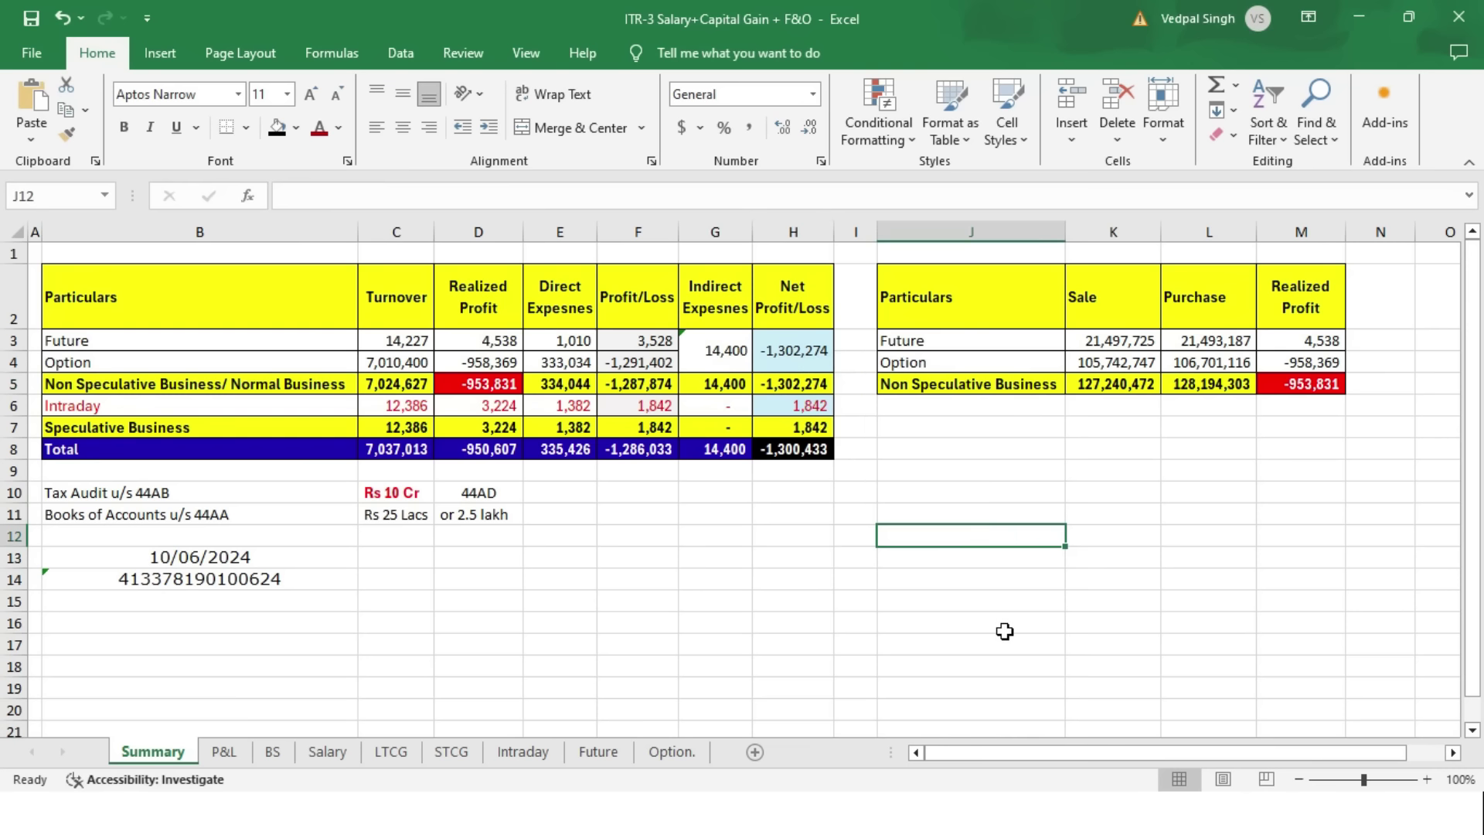
pyautogui.write('Any head income')
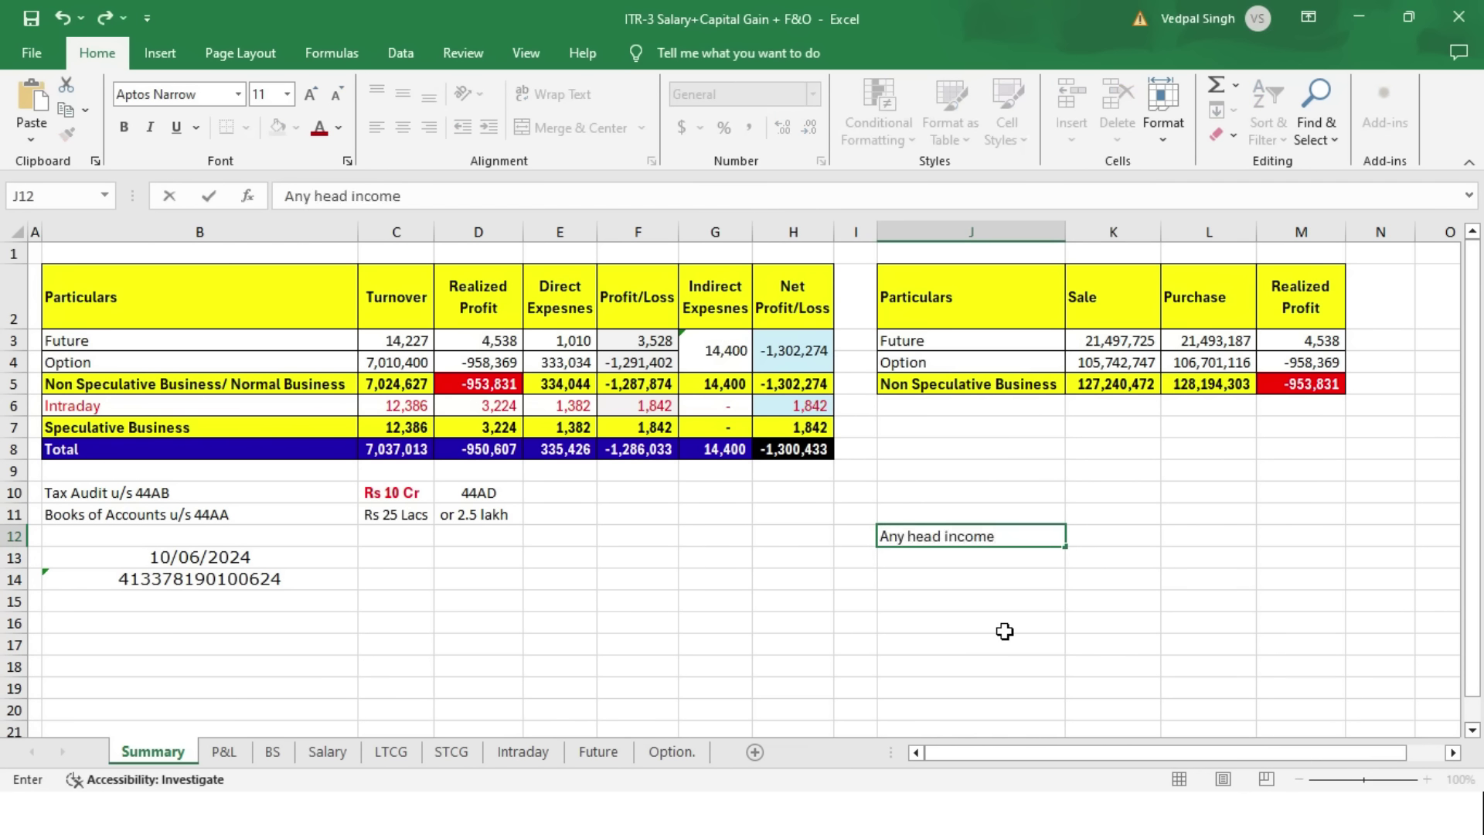
pyautogui.write(' excpet salalry')
pyautogui.press('Return')
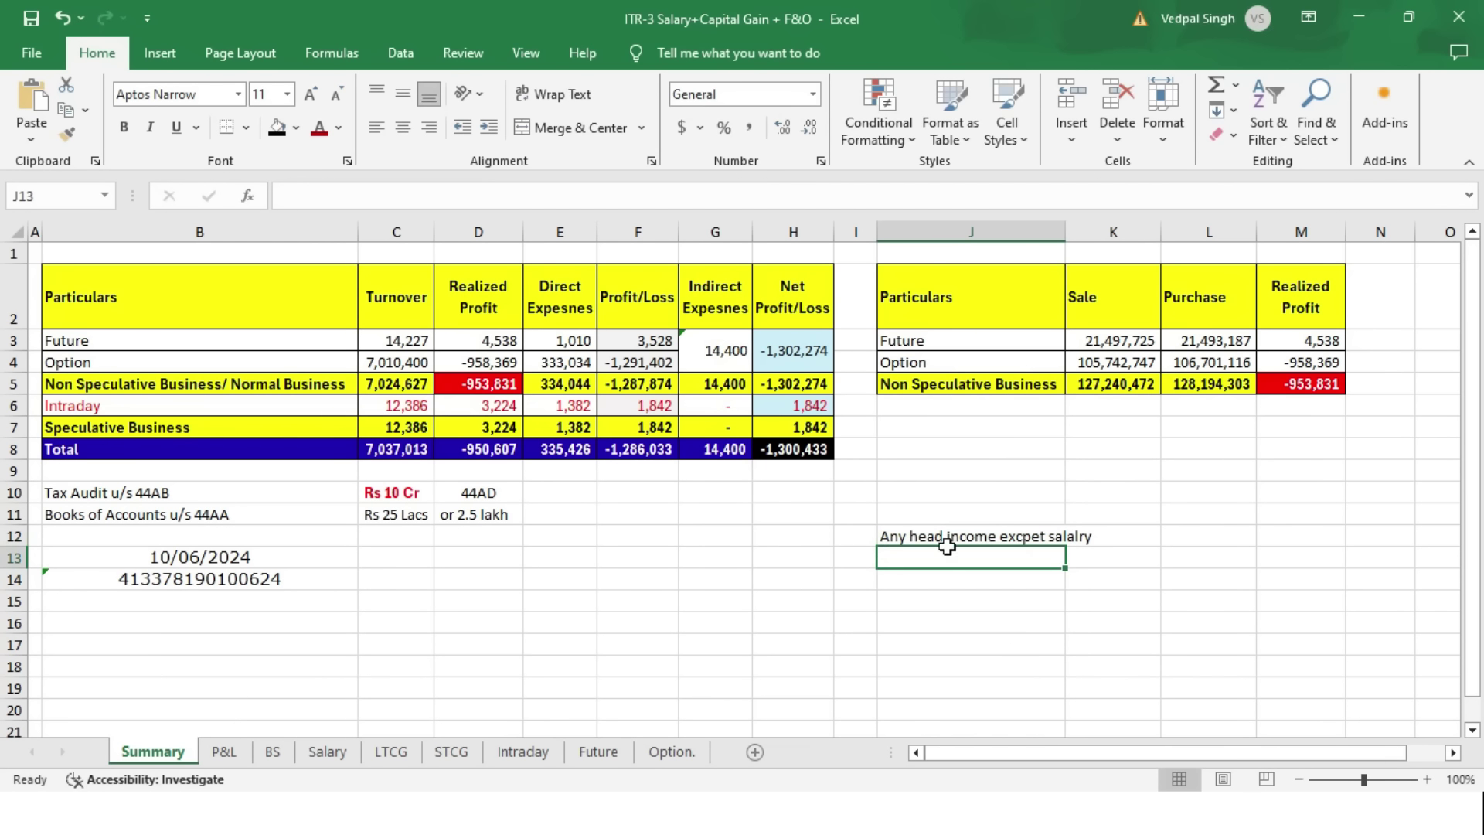
# - Review the non-speculative net loss in H5 alongside the set-off note in J12
pyautogui.click(773, 384)
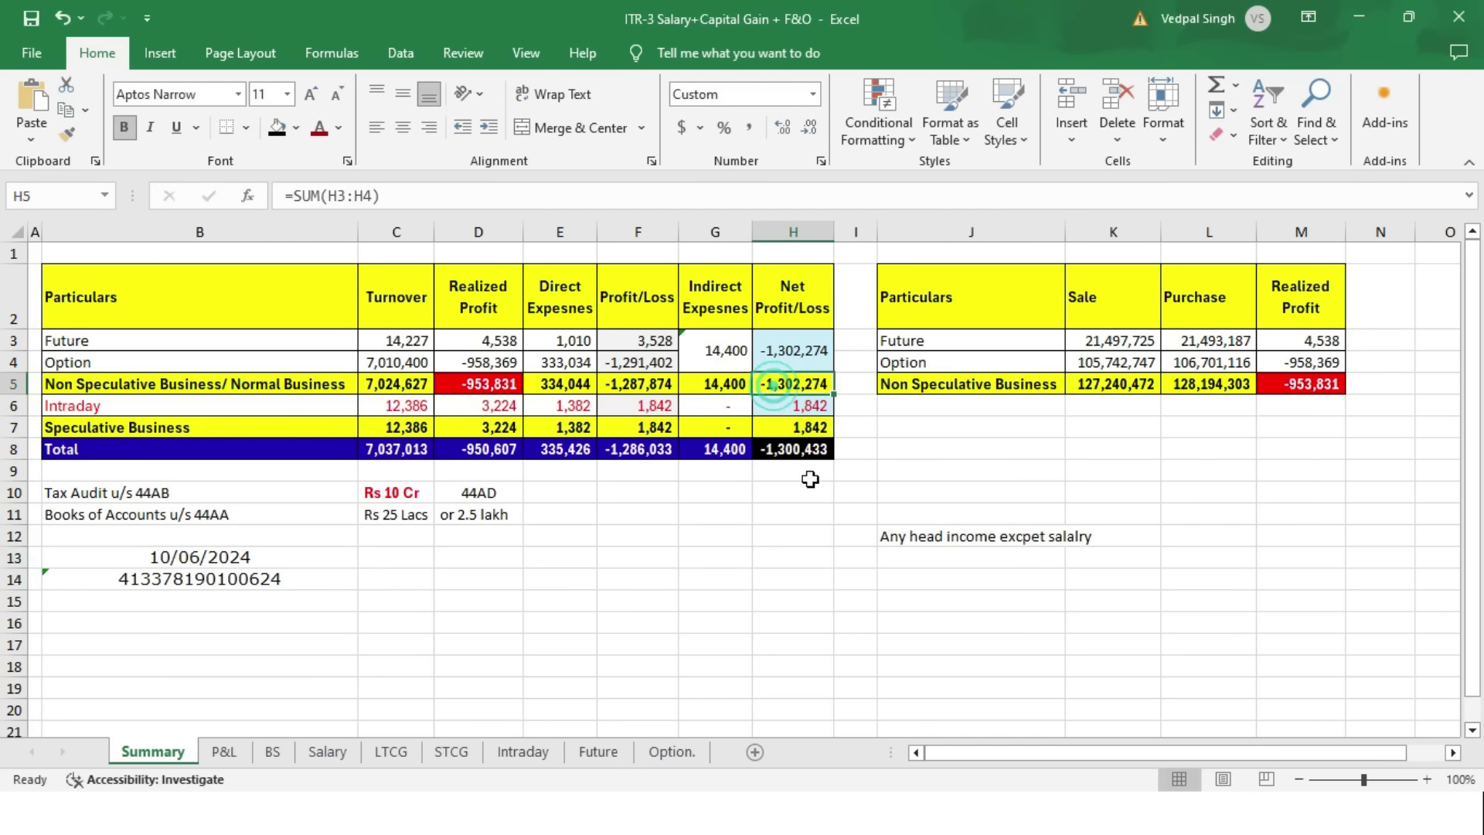
pyautogui.click(977, 536)
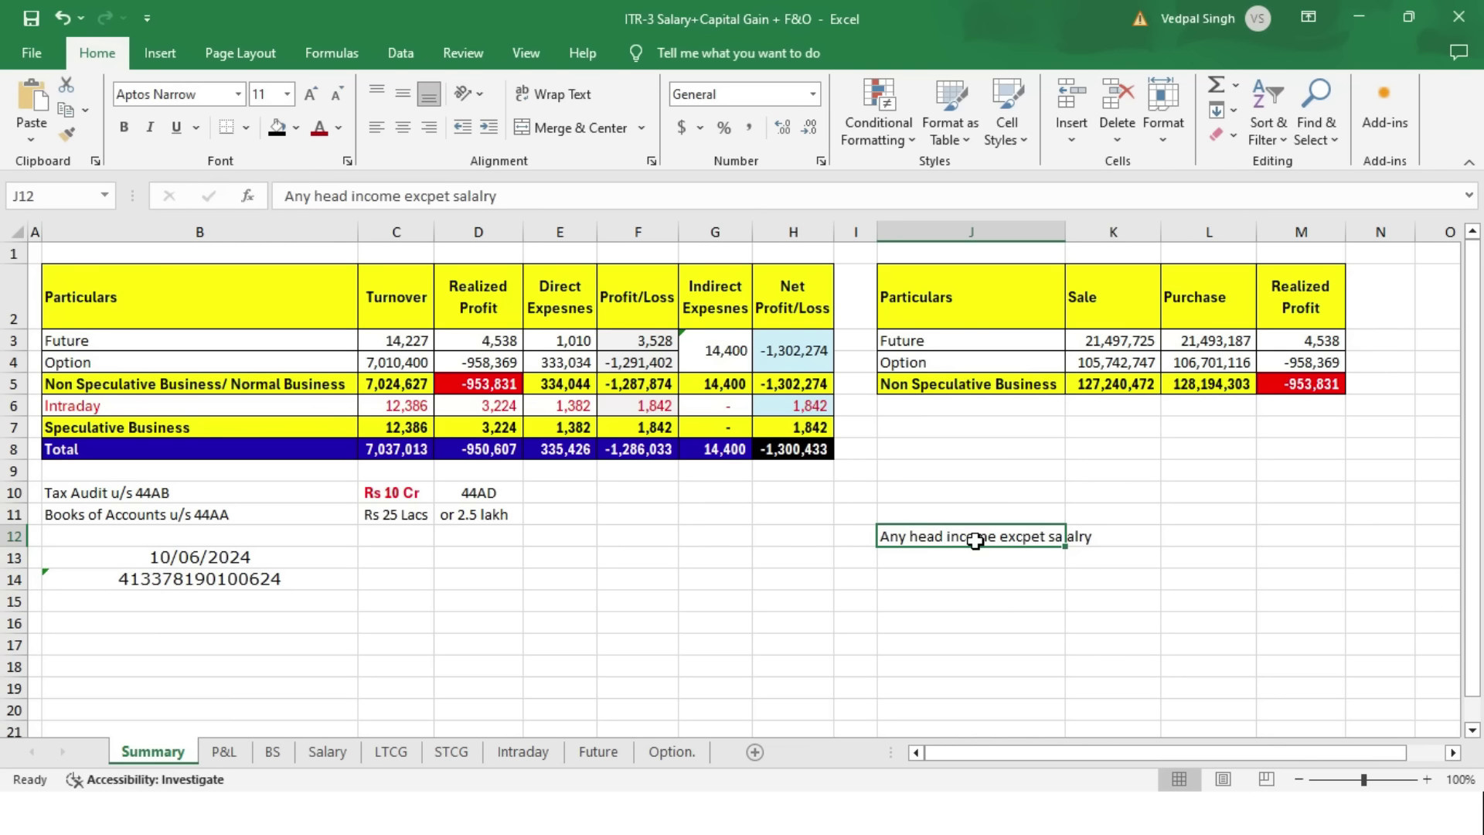
pyautogui.click(786, 379)
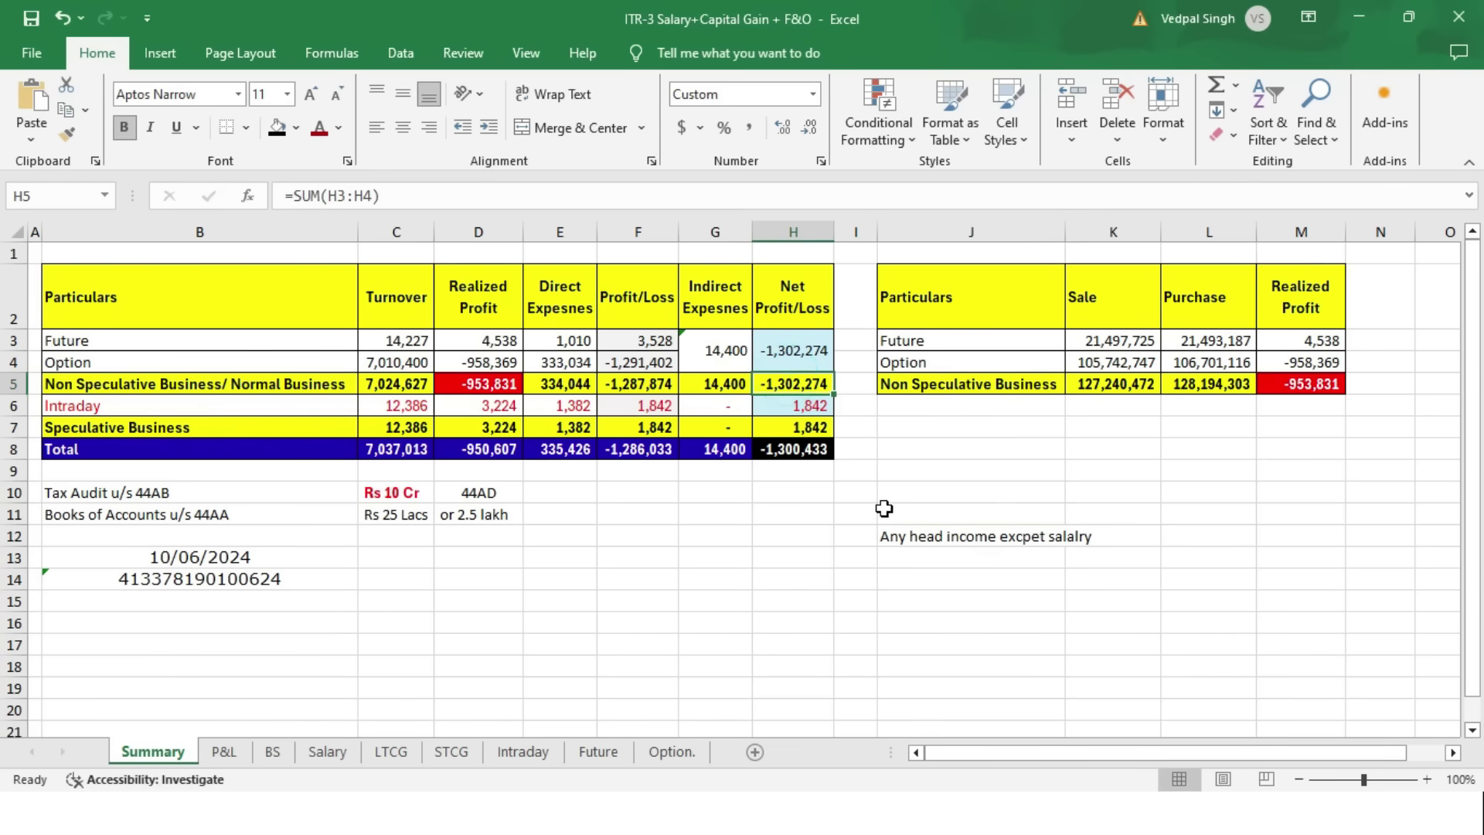
pyautogui.click(980, 536)
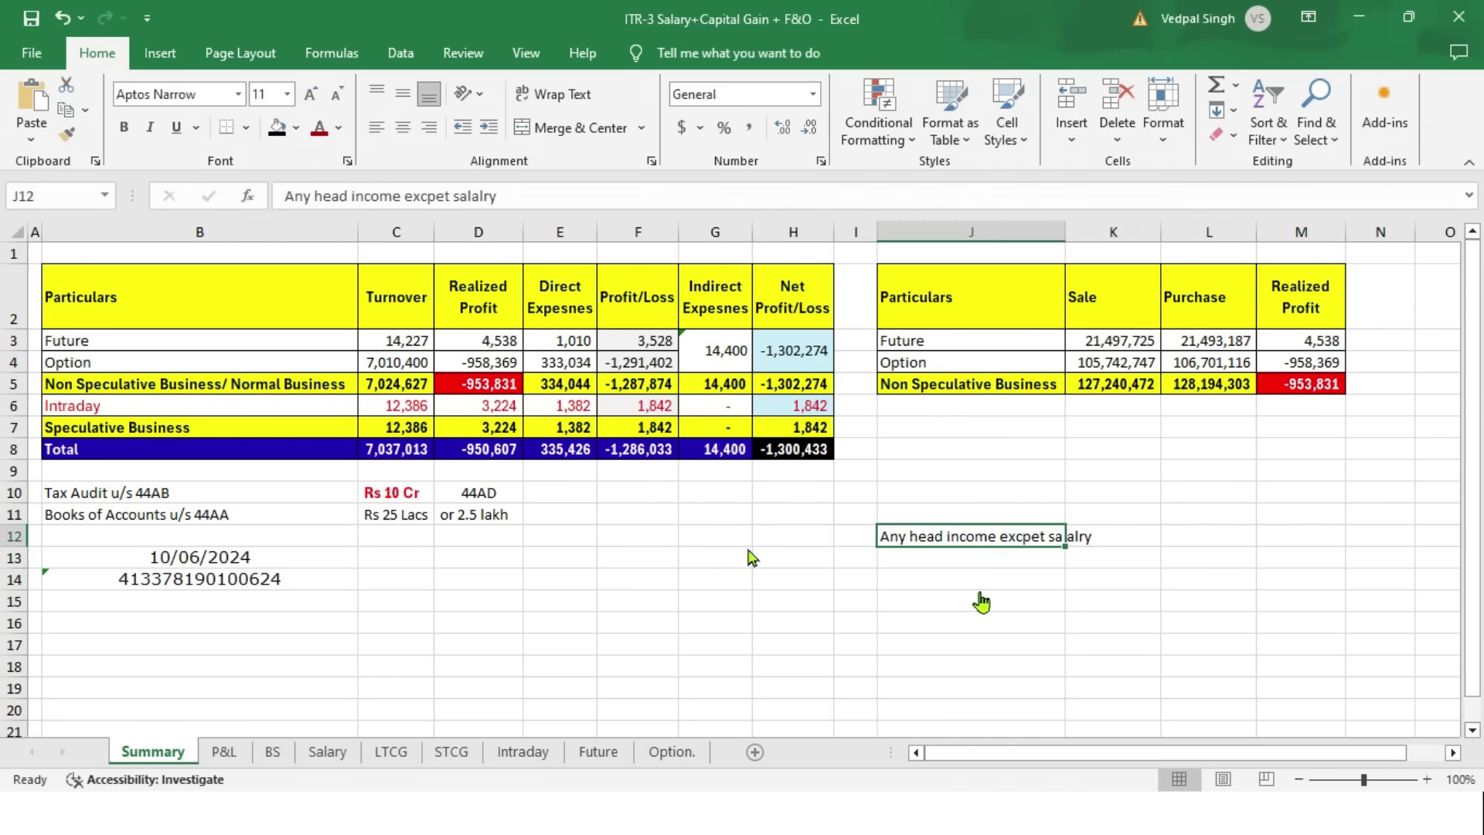
# - Return to the browser and open Schedule CYLA from the Schedules Summary to view the business loss to be set off
pyautogui.hotkey('alt', 'Tab')
pyautogui.scroll(-8, 693, 464)
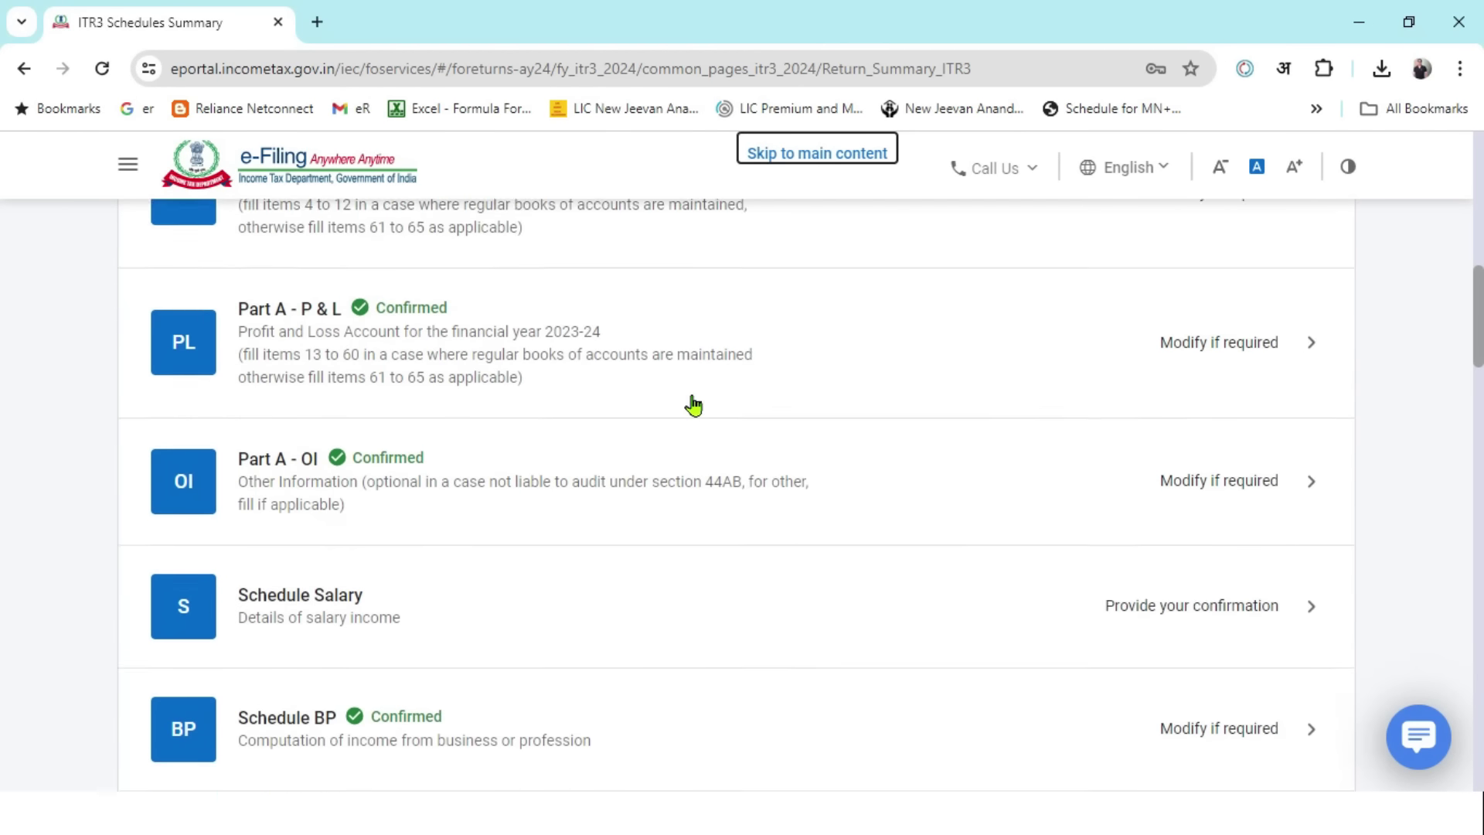
pyautogui.scroll(-5, 692, 405)
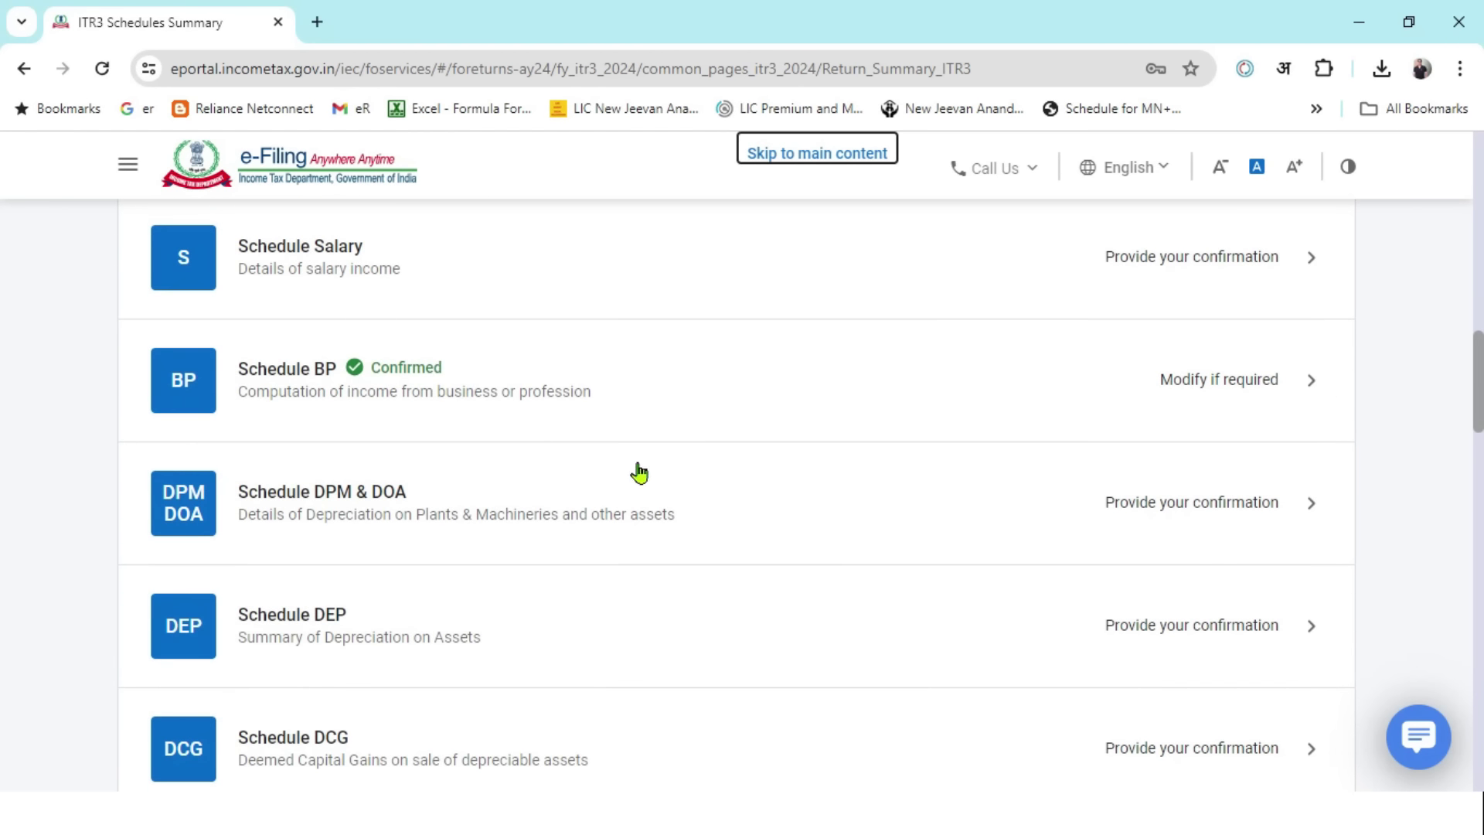
pyautogui.scroll(-2, 526, 425)
pyautogui.scroll(-2, 641, 408)
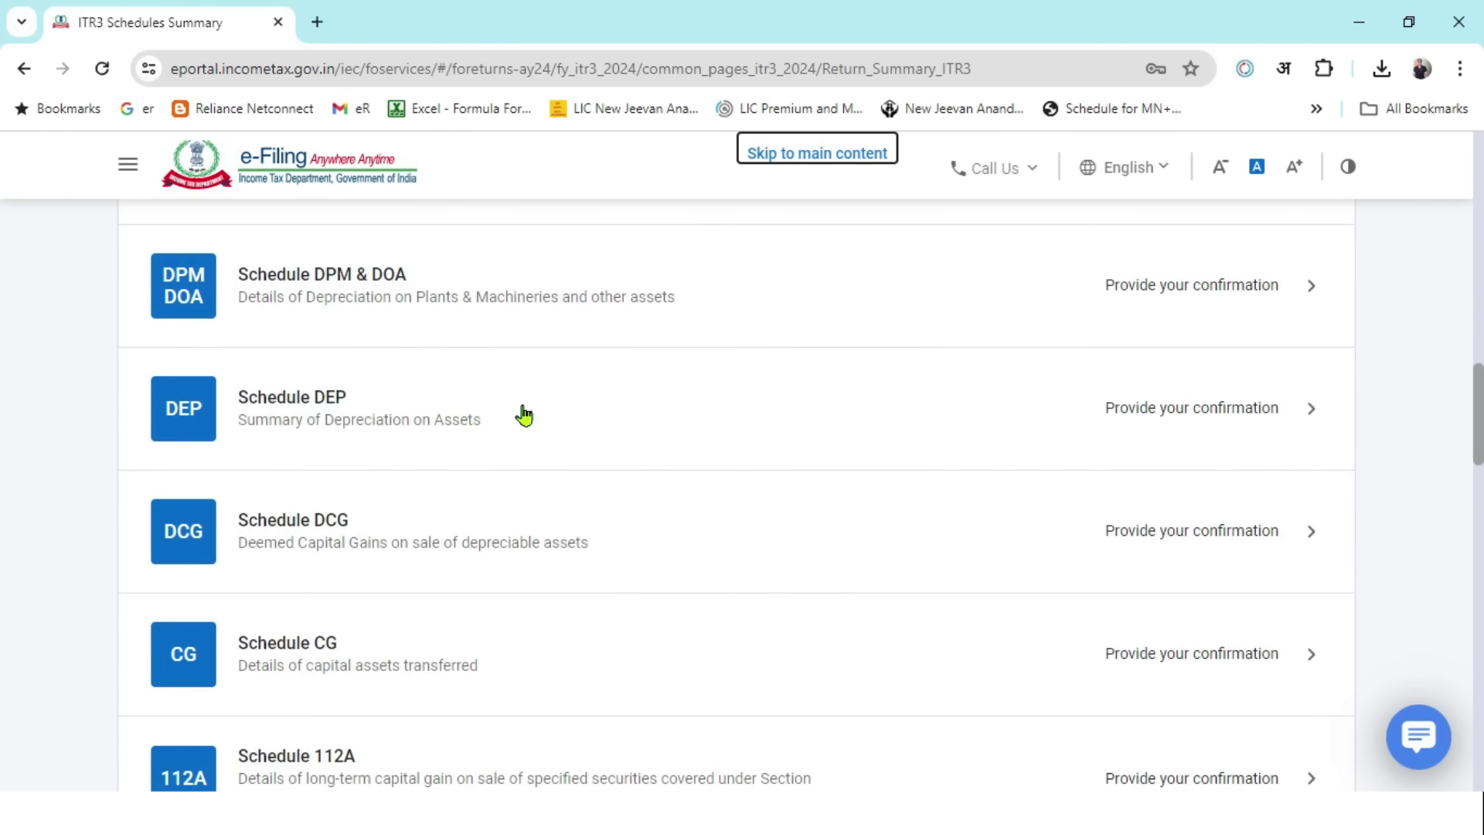
pyautogui.scroll(-2, 662, 393)
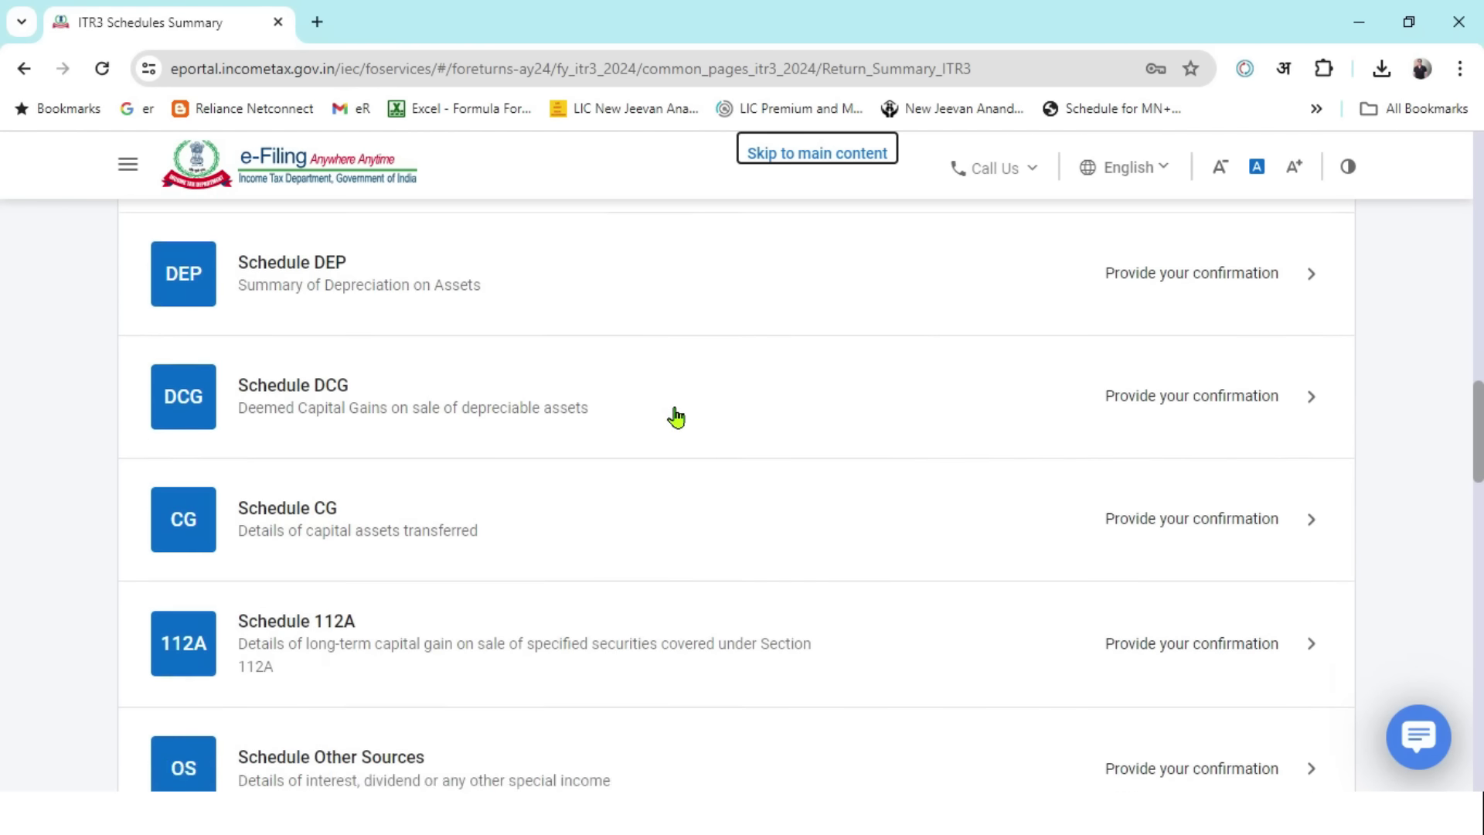
pyautogui.scroll(-2, 675, 418)
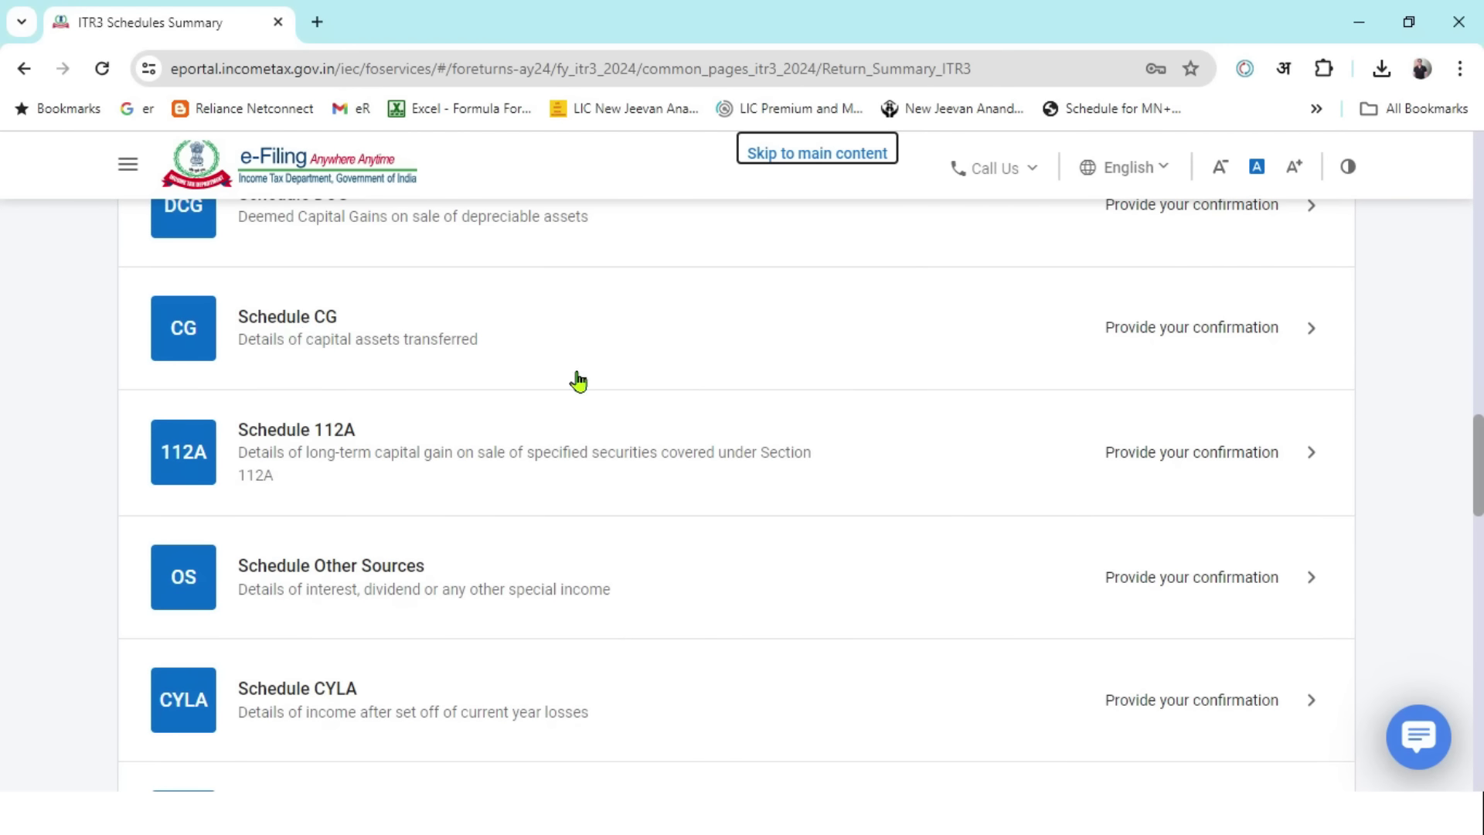
pyautogui.scroll(-1, 675, 341)
pyautogui.scroll(-2, 749, 417)
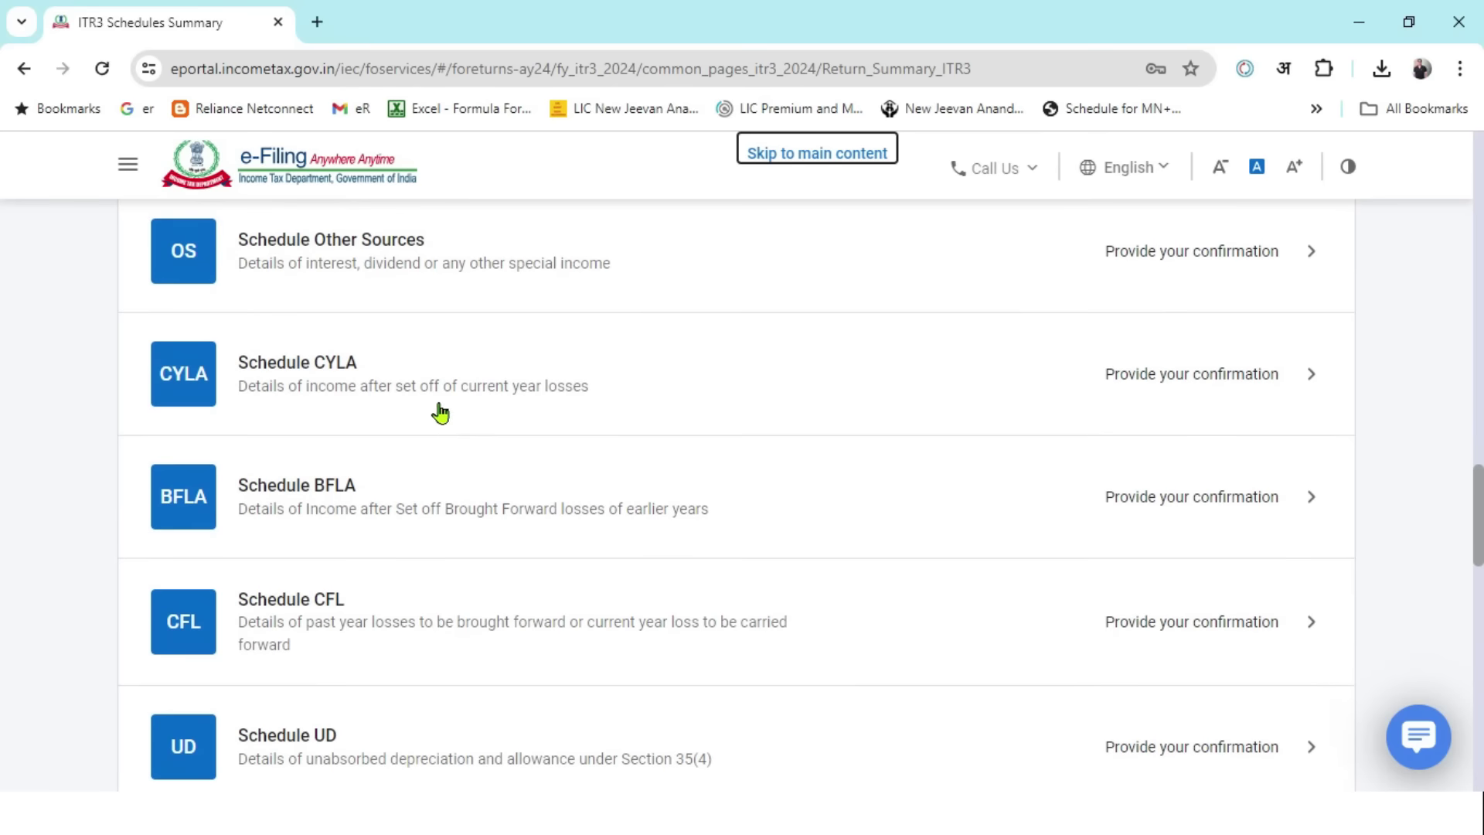
pyautogui.click(687, 381)
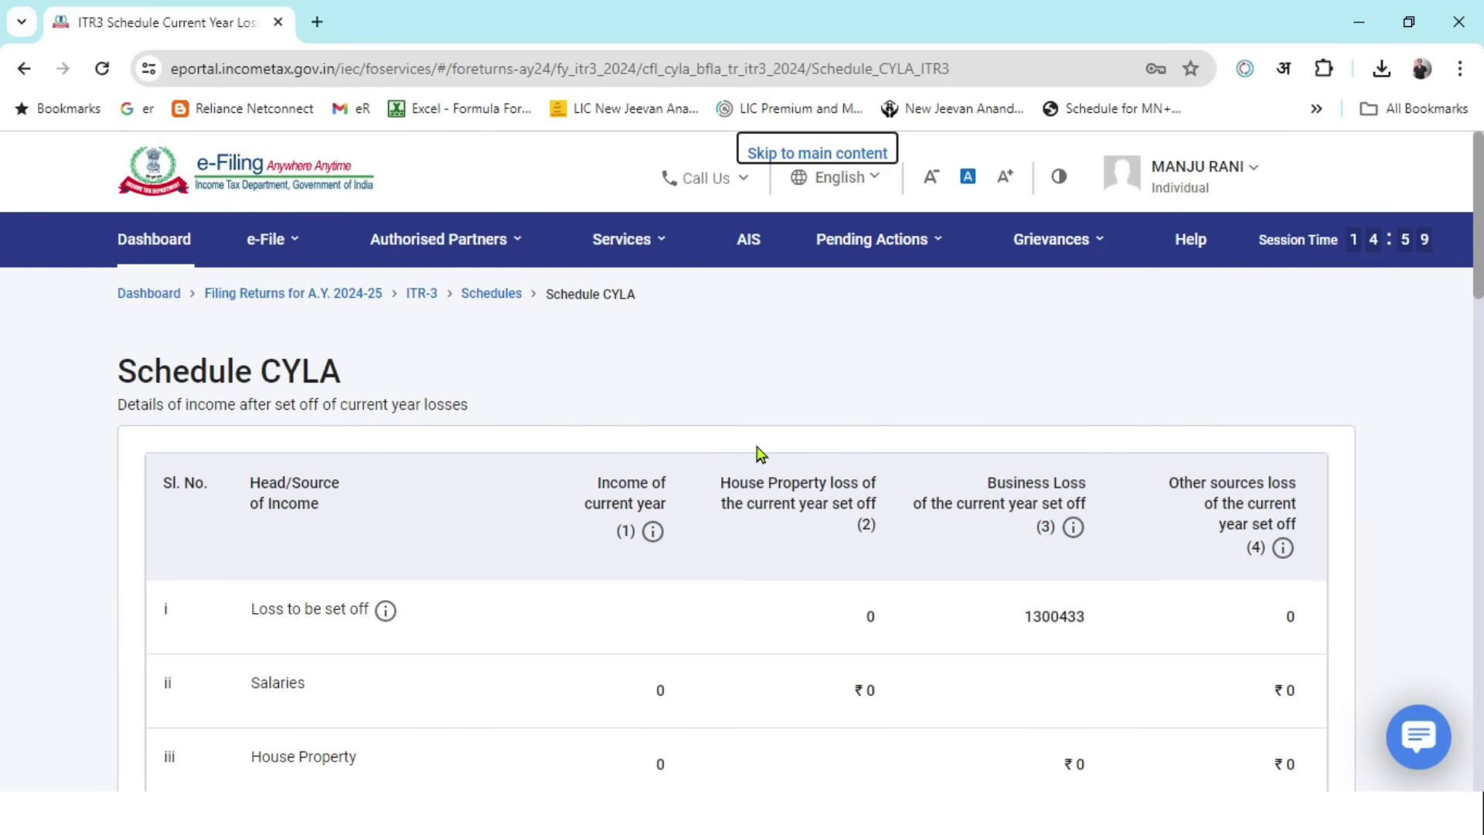
pyautogui.scroll(-2, 855, 387)
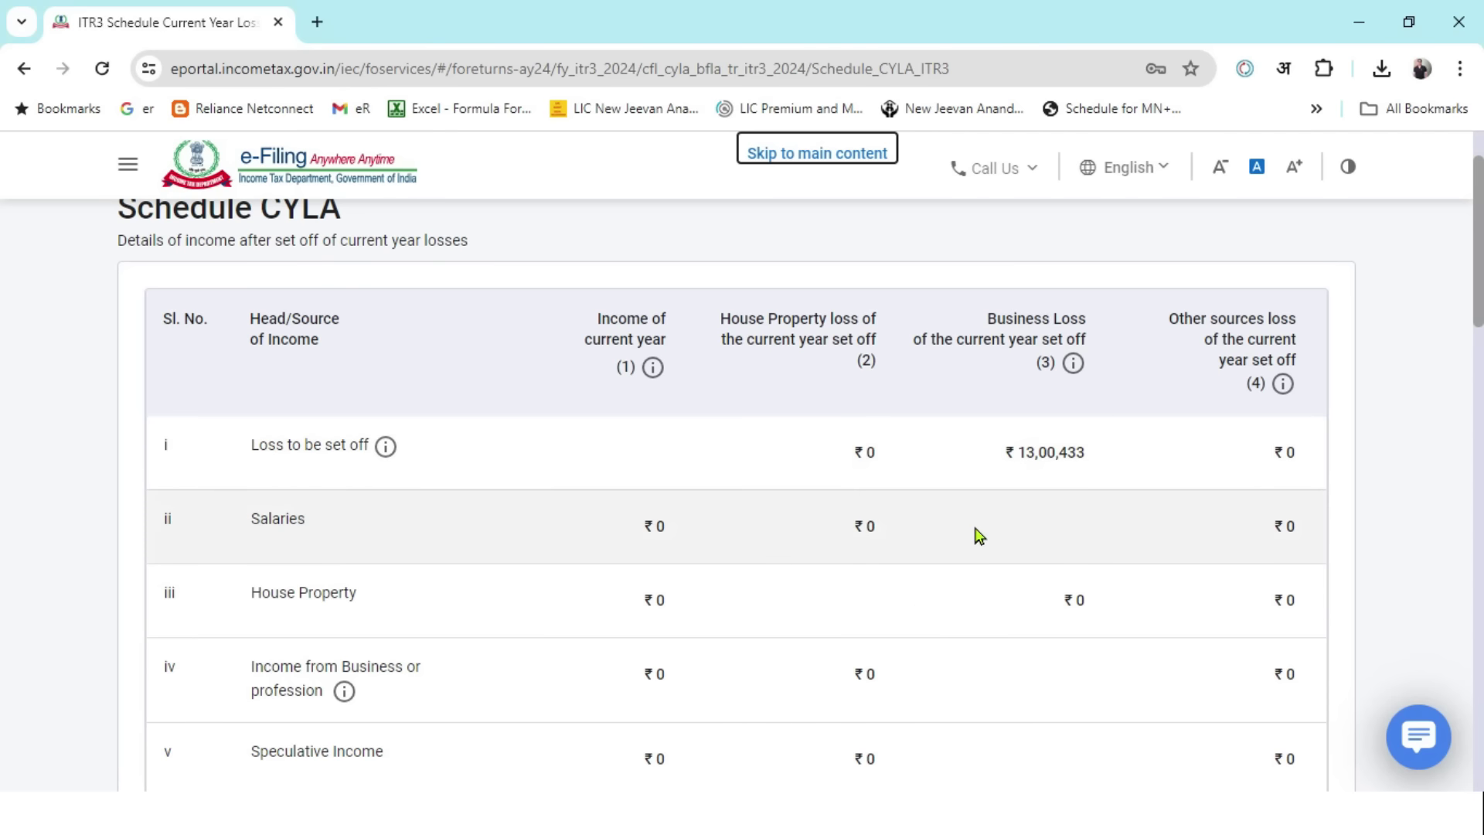
# - Compare Schedule CYLA's business loss with the total net profit/loss in H8 of the Excel Summary sheet
pyautogui.hotkey('alt', 'Tab')
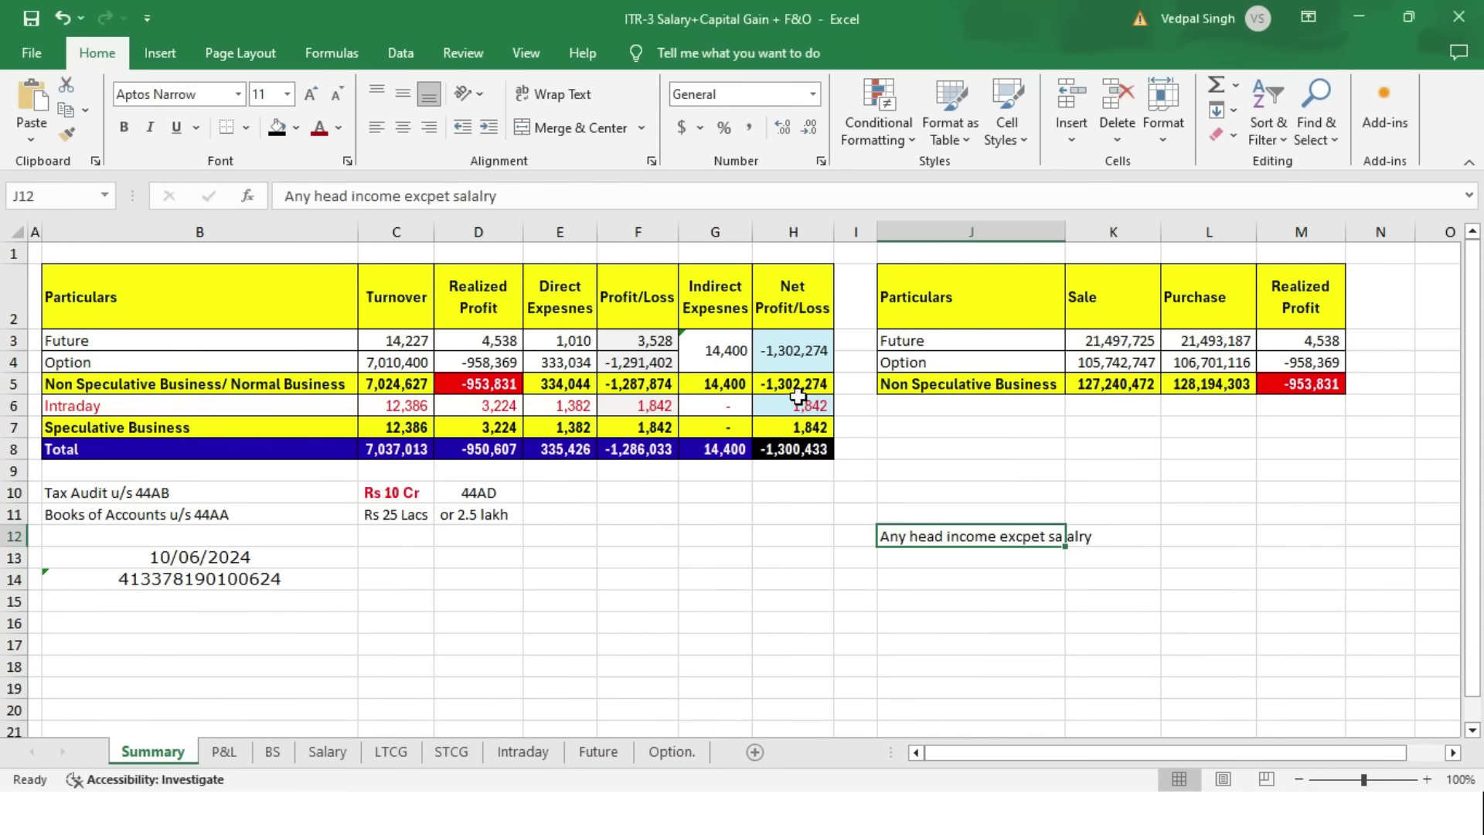
pyautogui.click(823, 452)
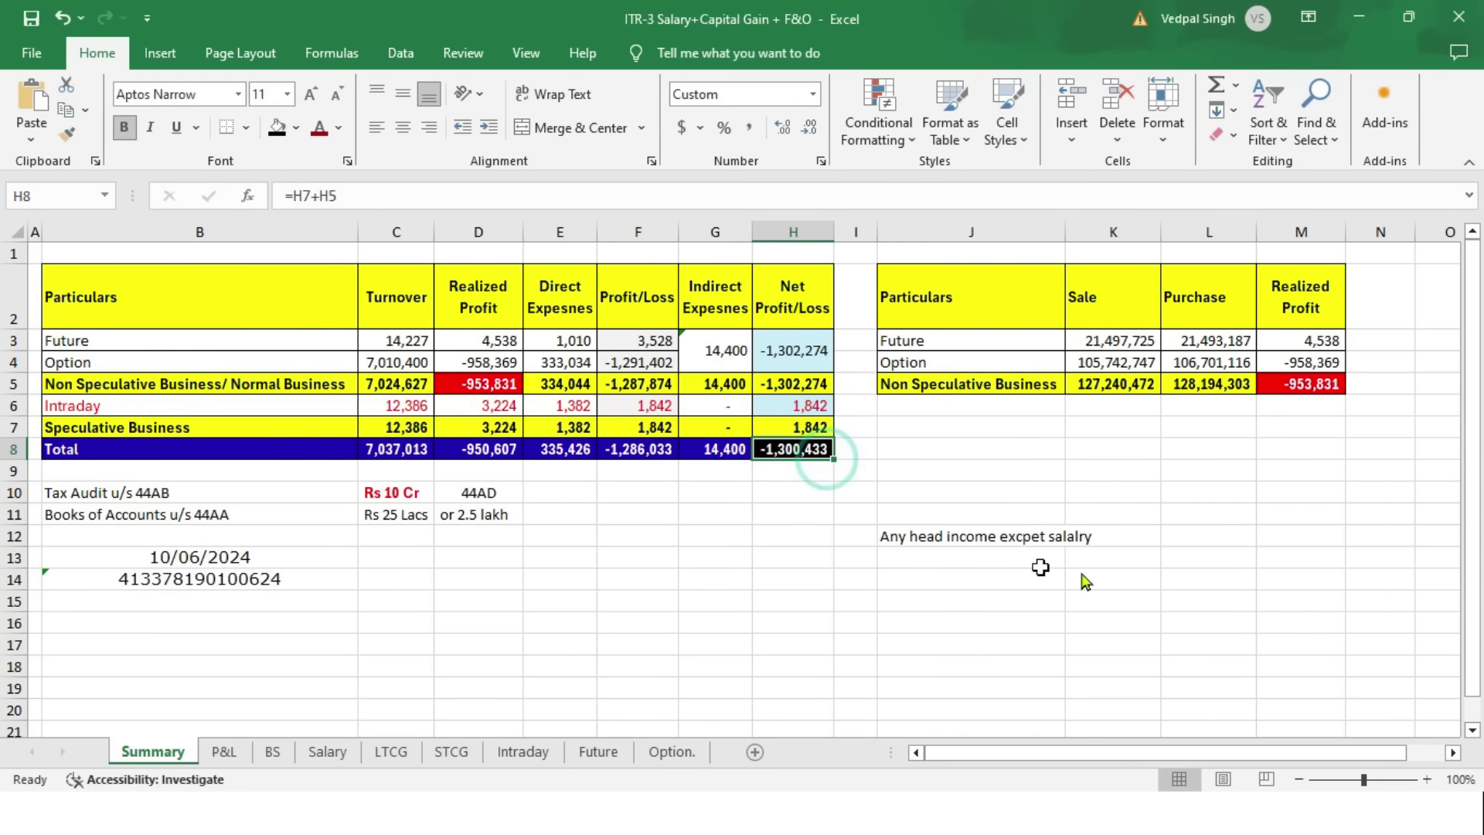
pyautogui.hotkey('alt', 'Tab')
# - Check the loss remaining after set off across Schedule CYLA's columns and confirm the schedule without editing the auto-populated details
pyautogui.scroll(-3, 1031, 475)
pyautogui.scroll(-14, 1036, 481)
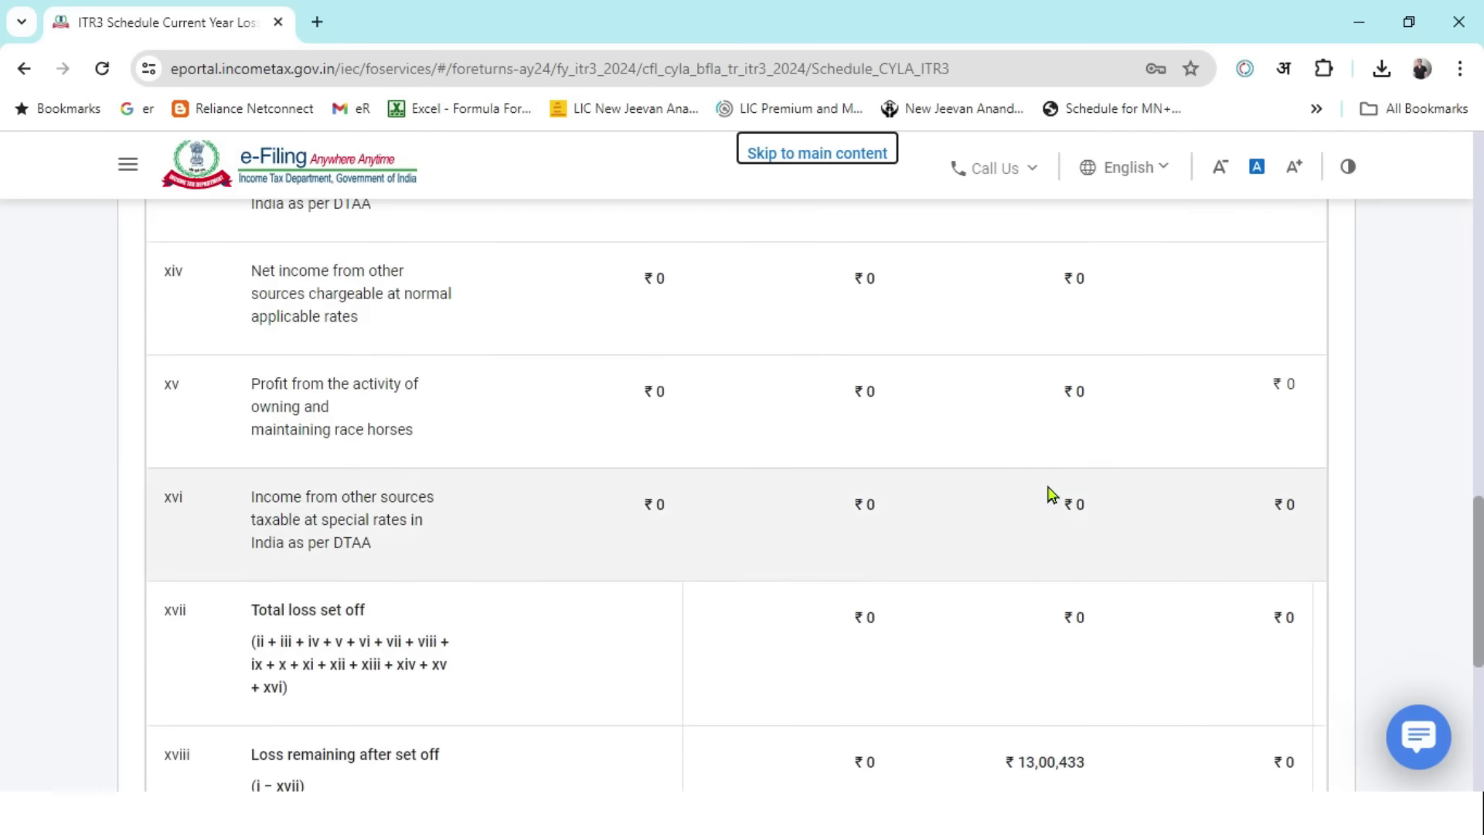
pyautogui.scroll(-6, 1051, 494)
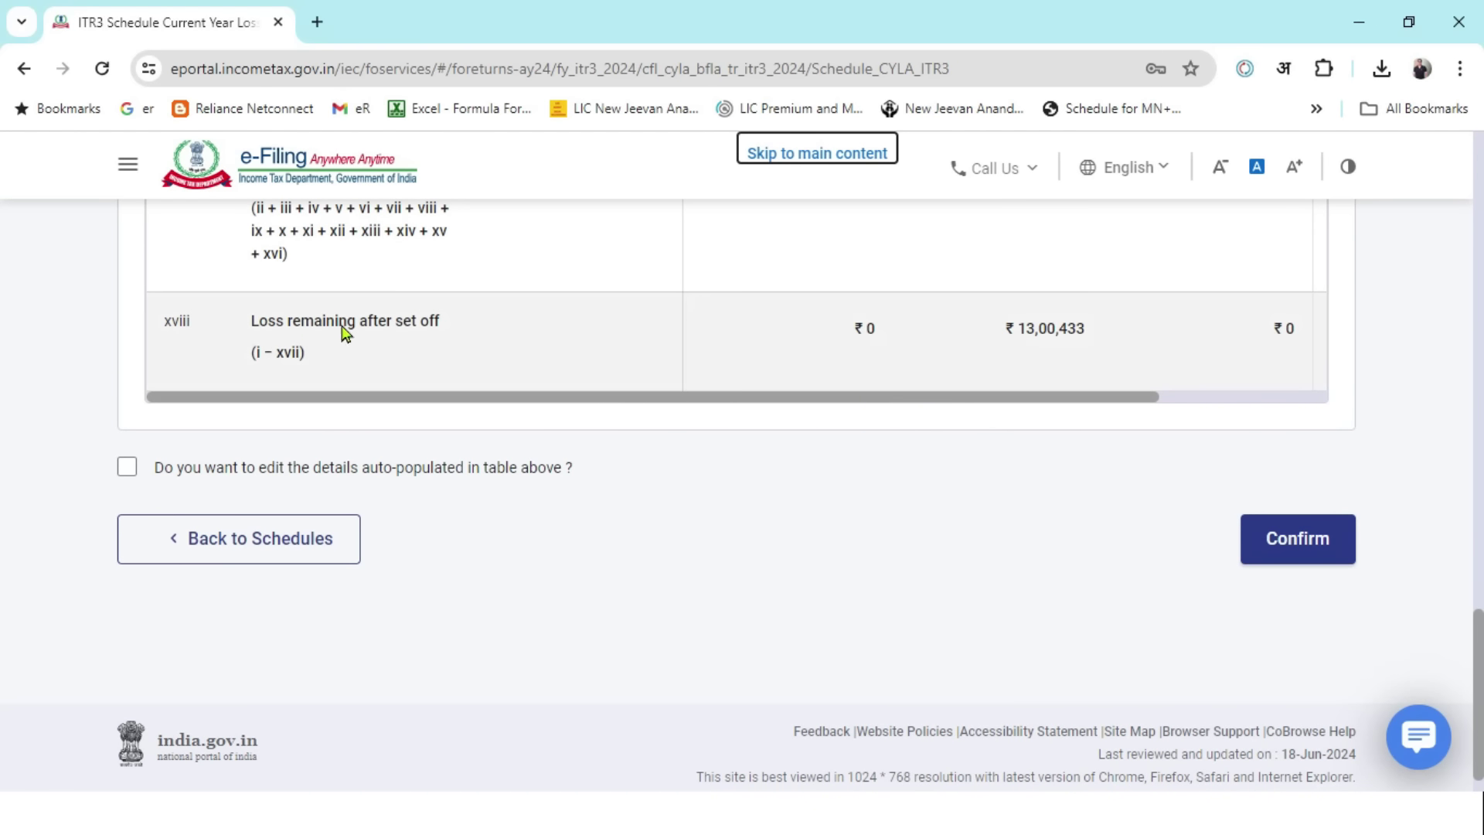
pyautogui.moveTo(1089, 401); pyautogui.dragTo(1312, 415)
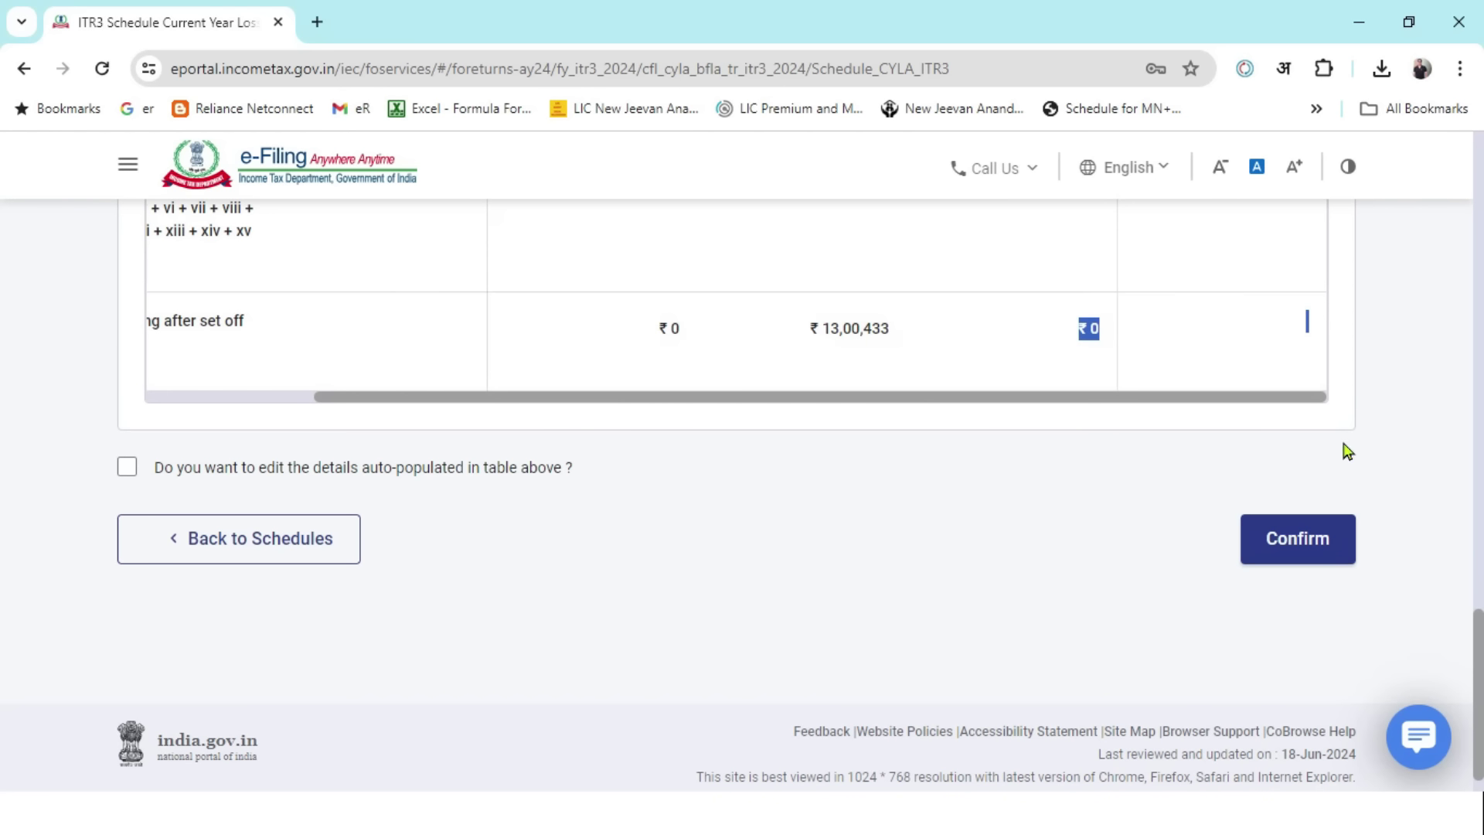
pyautogui.click(1272, 545)
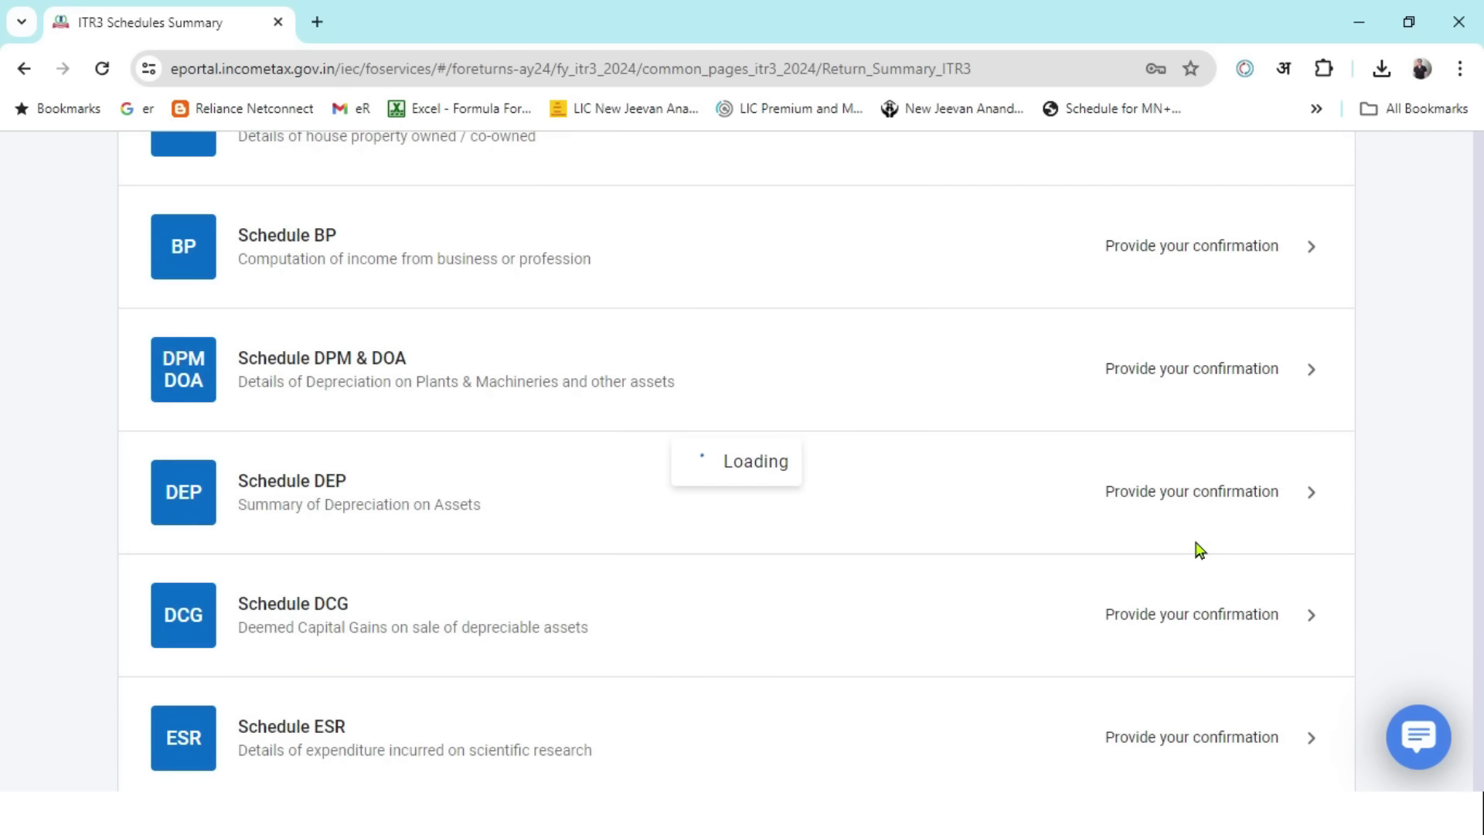
pyautogui.scroll(-3, 864, 503)
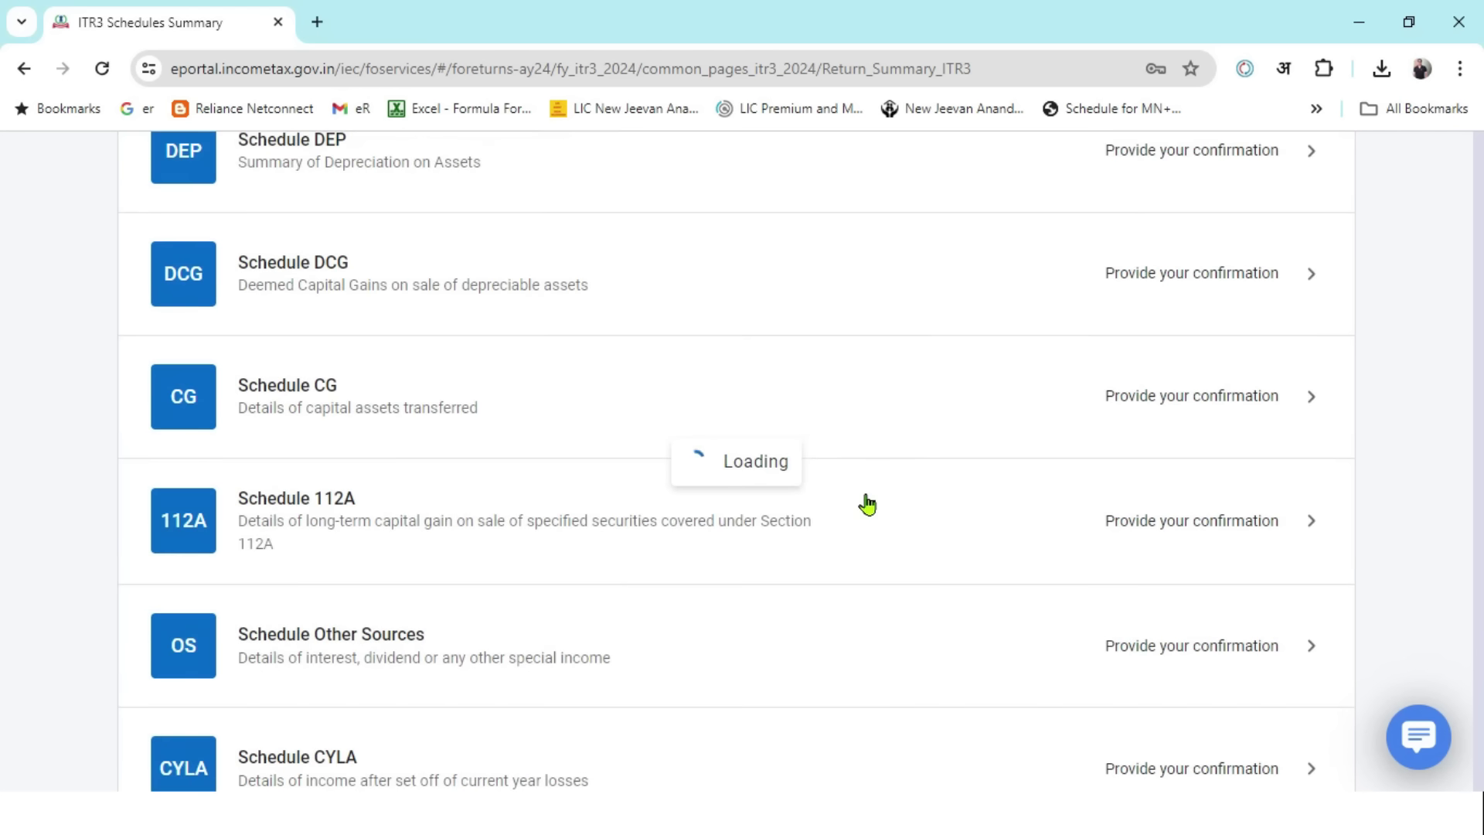
pyautogui.scroll(-20, 732, 434)
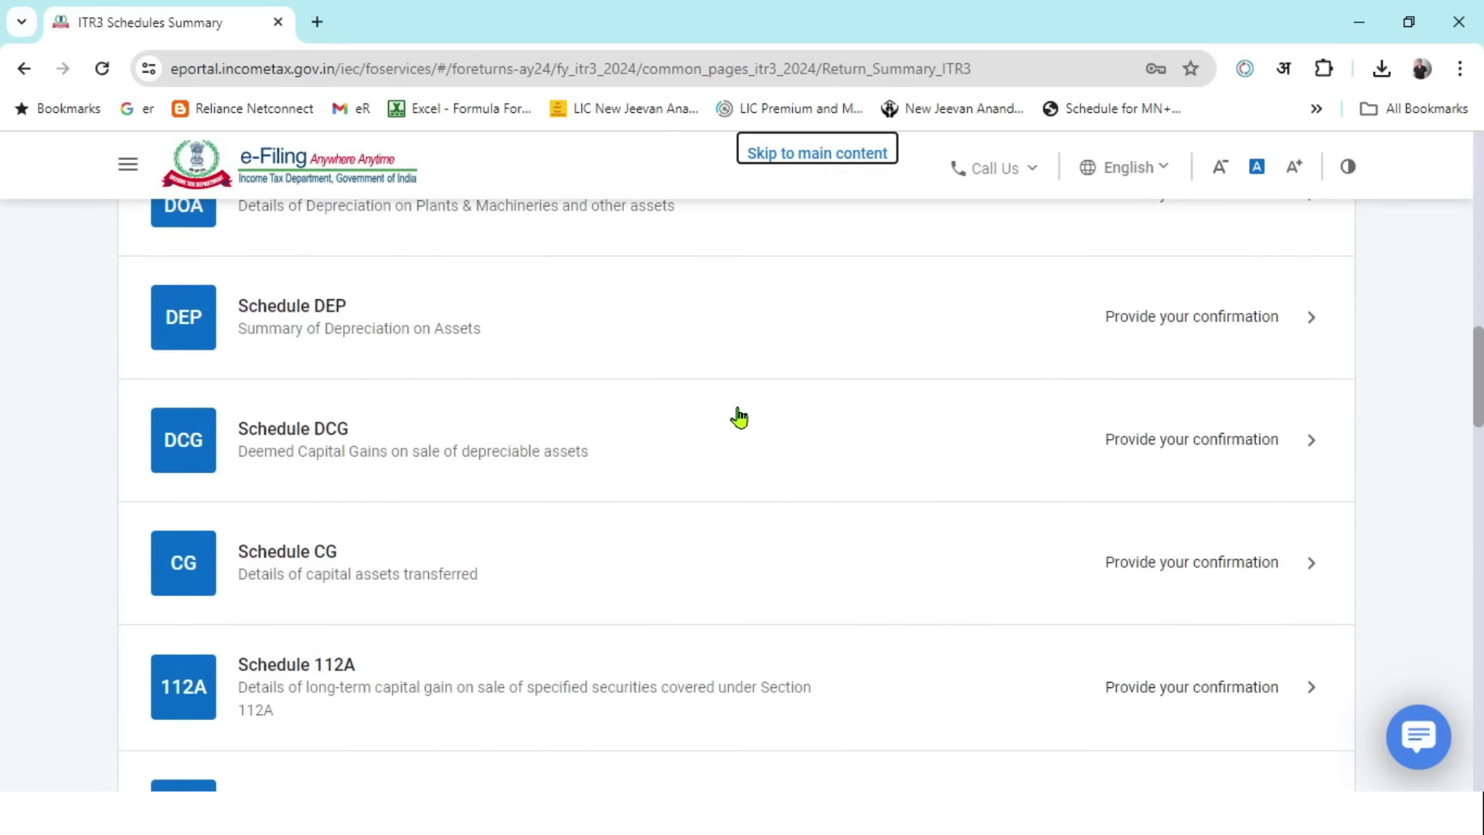
# - Open Schedule CFL from the Schedules Summary and view the business loss columns for the 2024-25 current year losses and total carried forward
pyautogui.scroll(-4, 718, 421)
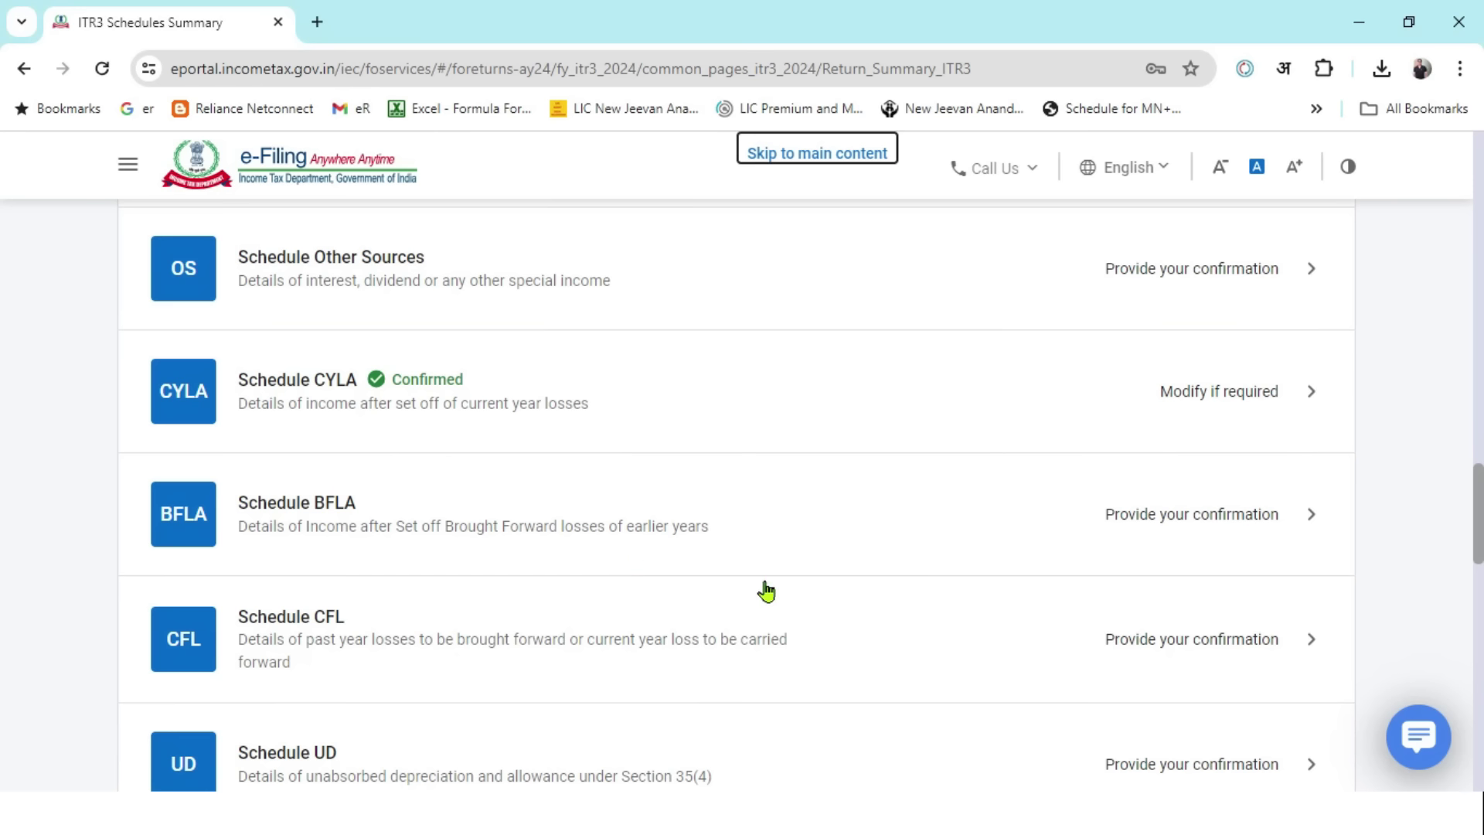
pyautogui.scroll(-3, 653, 475)
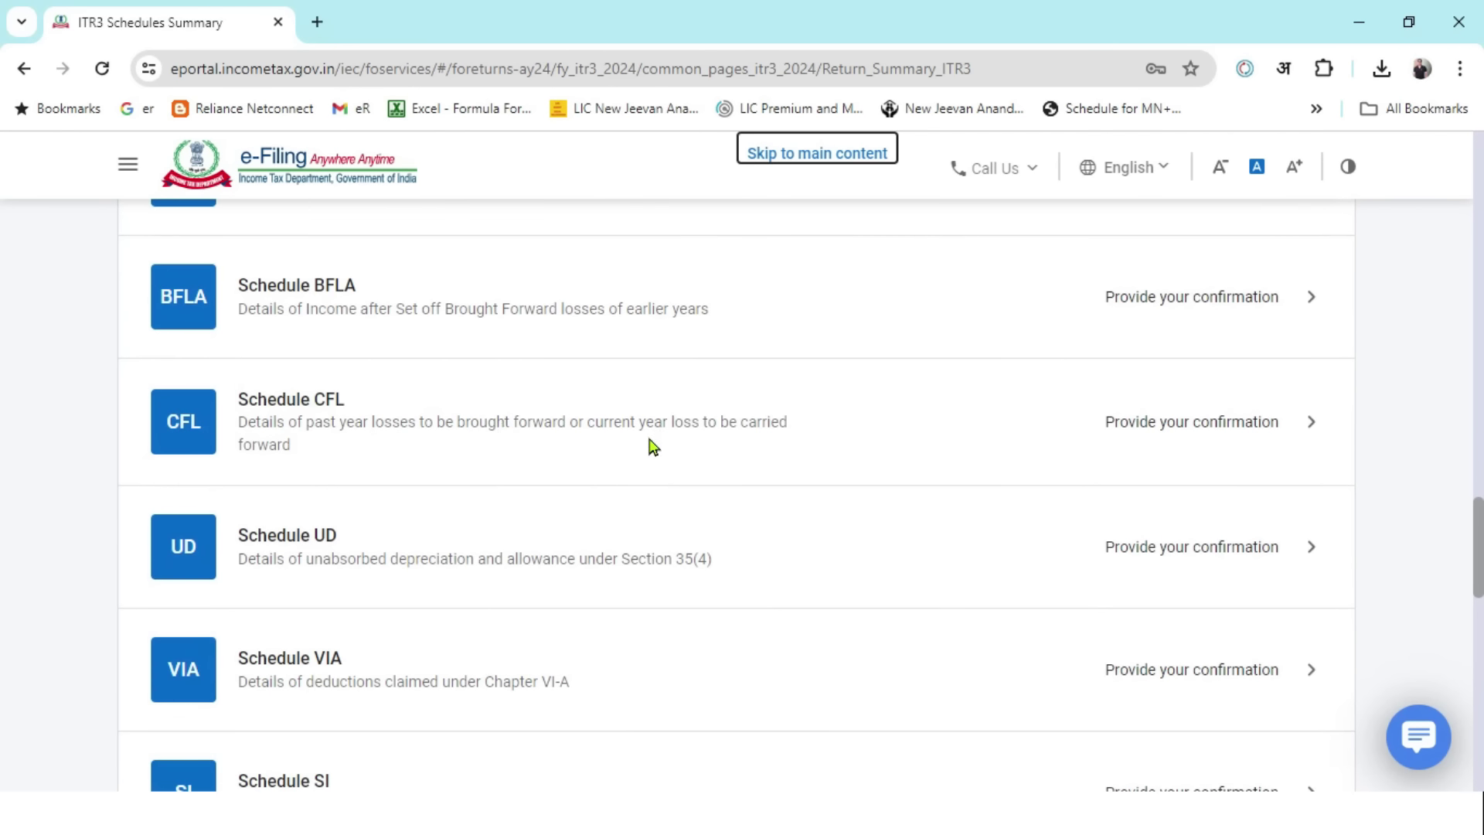
pyautogui.click(720, 433)
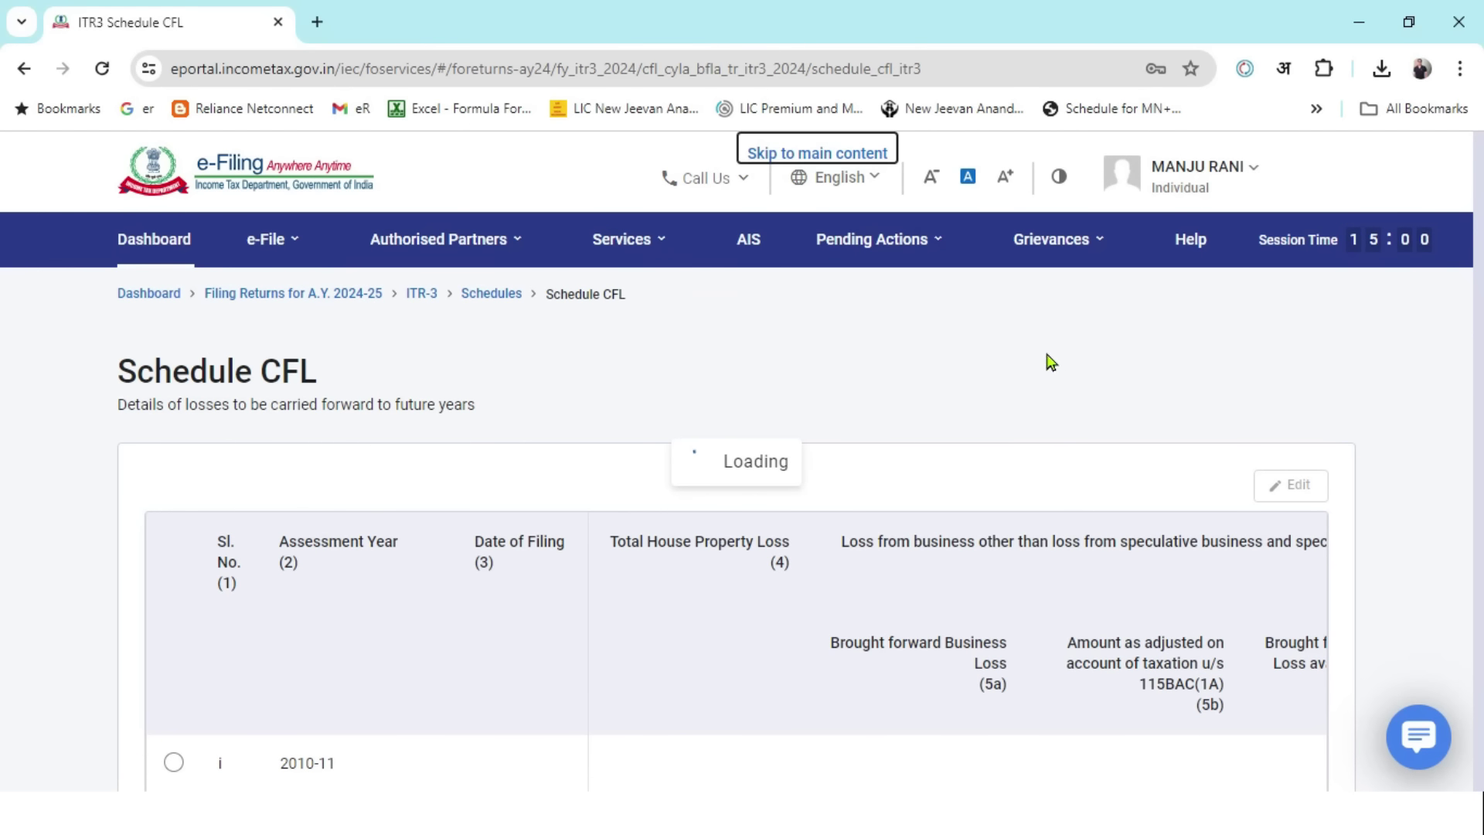
pyautogui.scroll(-6, 1049, 362)
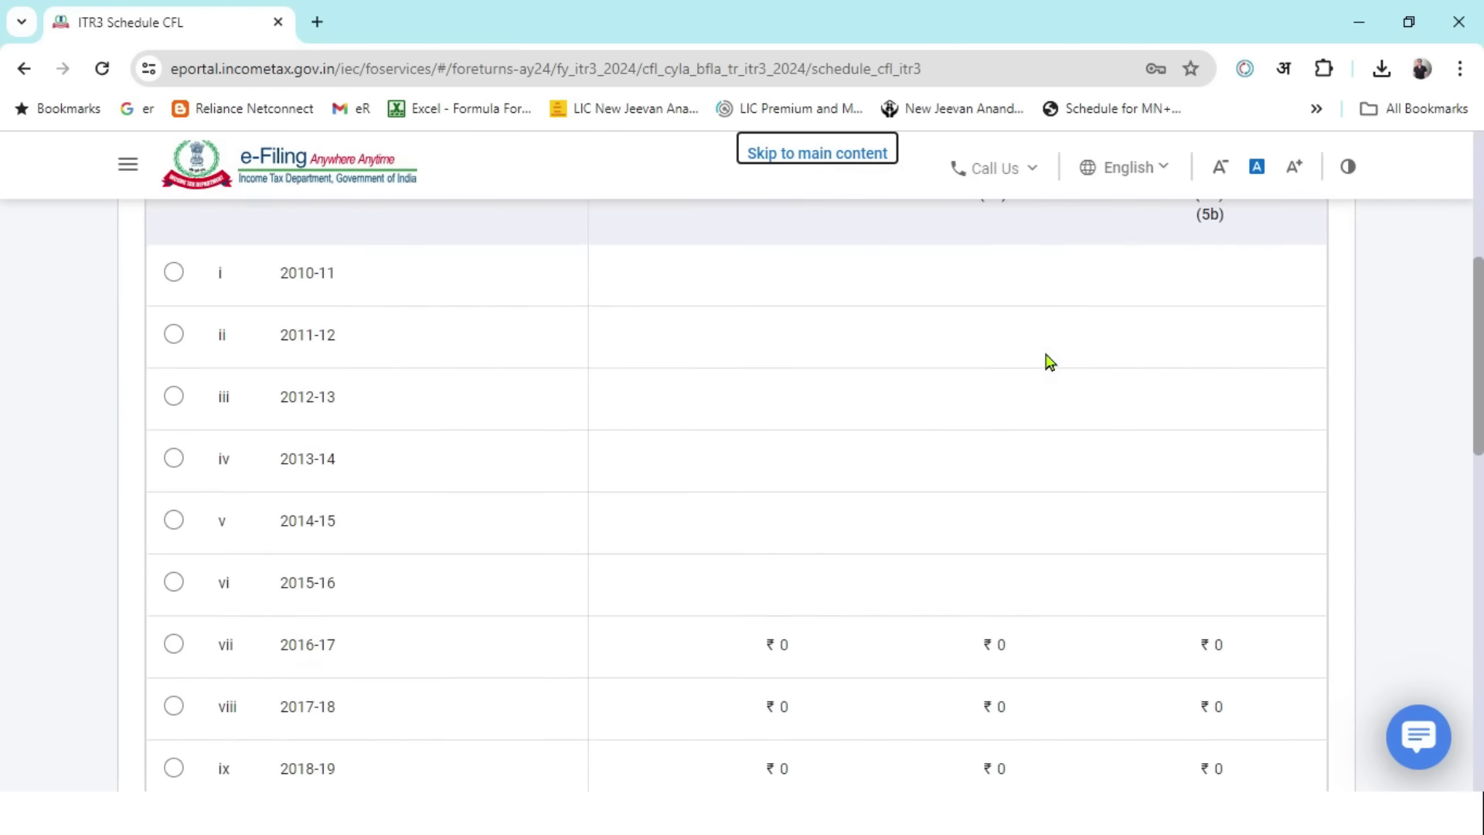
pyautogui.scroll(-12, 1048, 362)
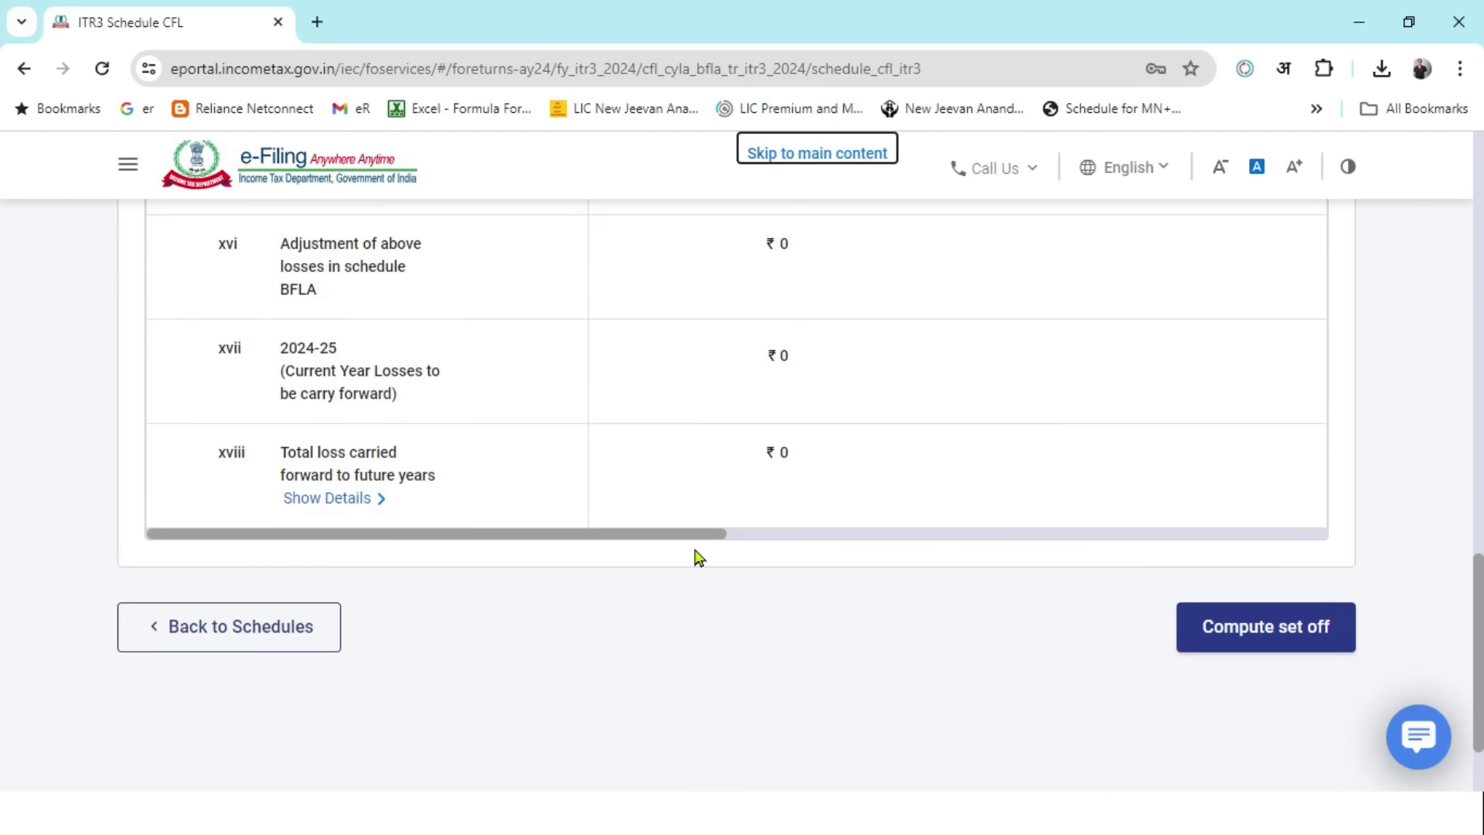
pyautogui.click(564, 534)
pyautogui.moveTo(565, 535); pyautogui.dragTo(822, 510)
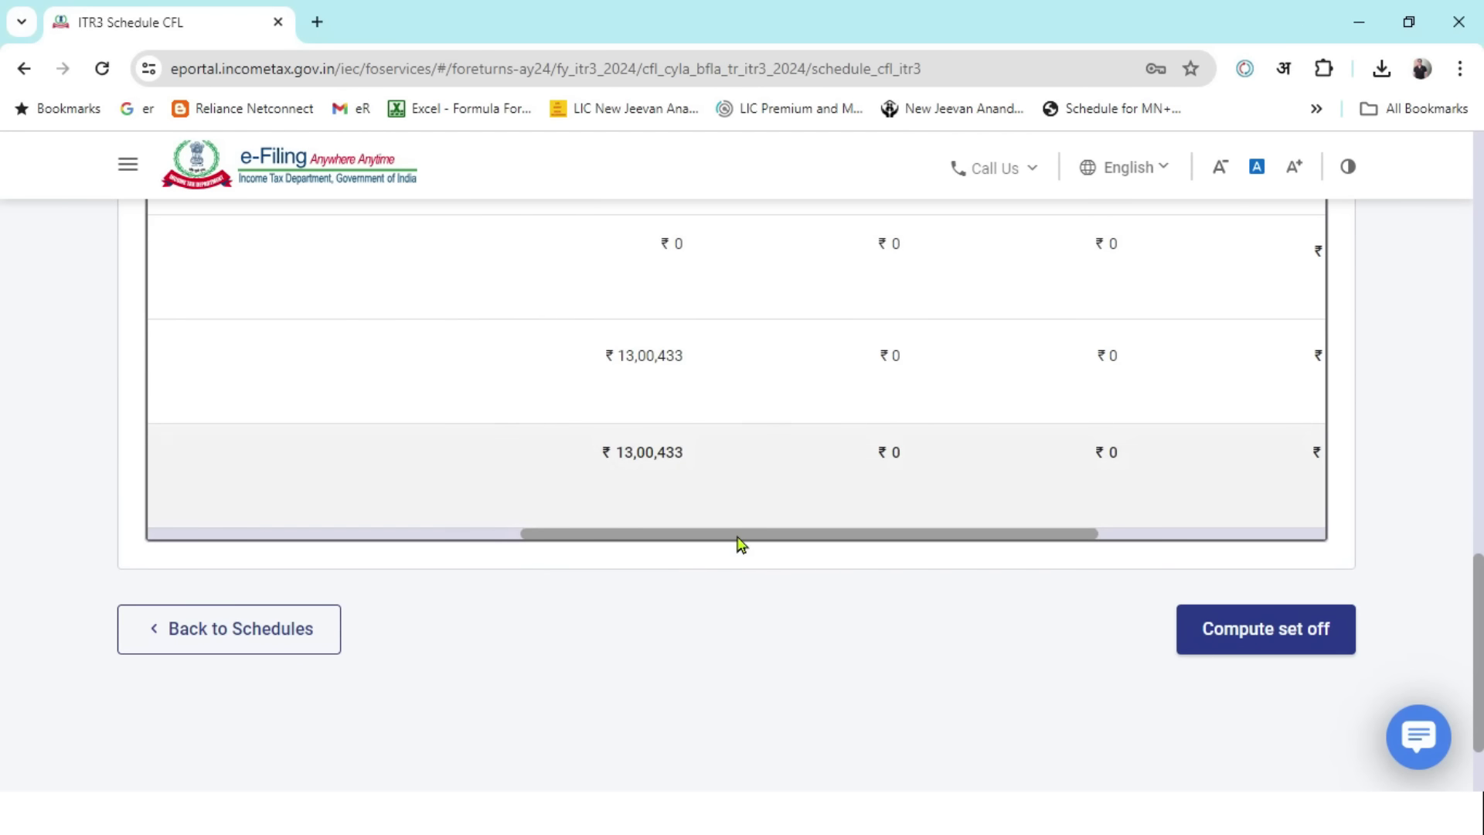
# - Compare Schedule CFL's carried-forward business loss with the total net profit/loss in H8 and the non-speculative net loss in H5 of the Summary sheet
pyautogui.hotkey('alt', 'Tab')
pyautogui.press('Up')
pyautogui.click(824, 456)
pyautogui.hotkey('alt', 'Tab')
pyautogui.hotkey('alt', 'Tab')
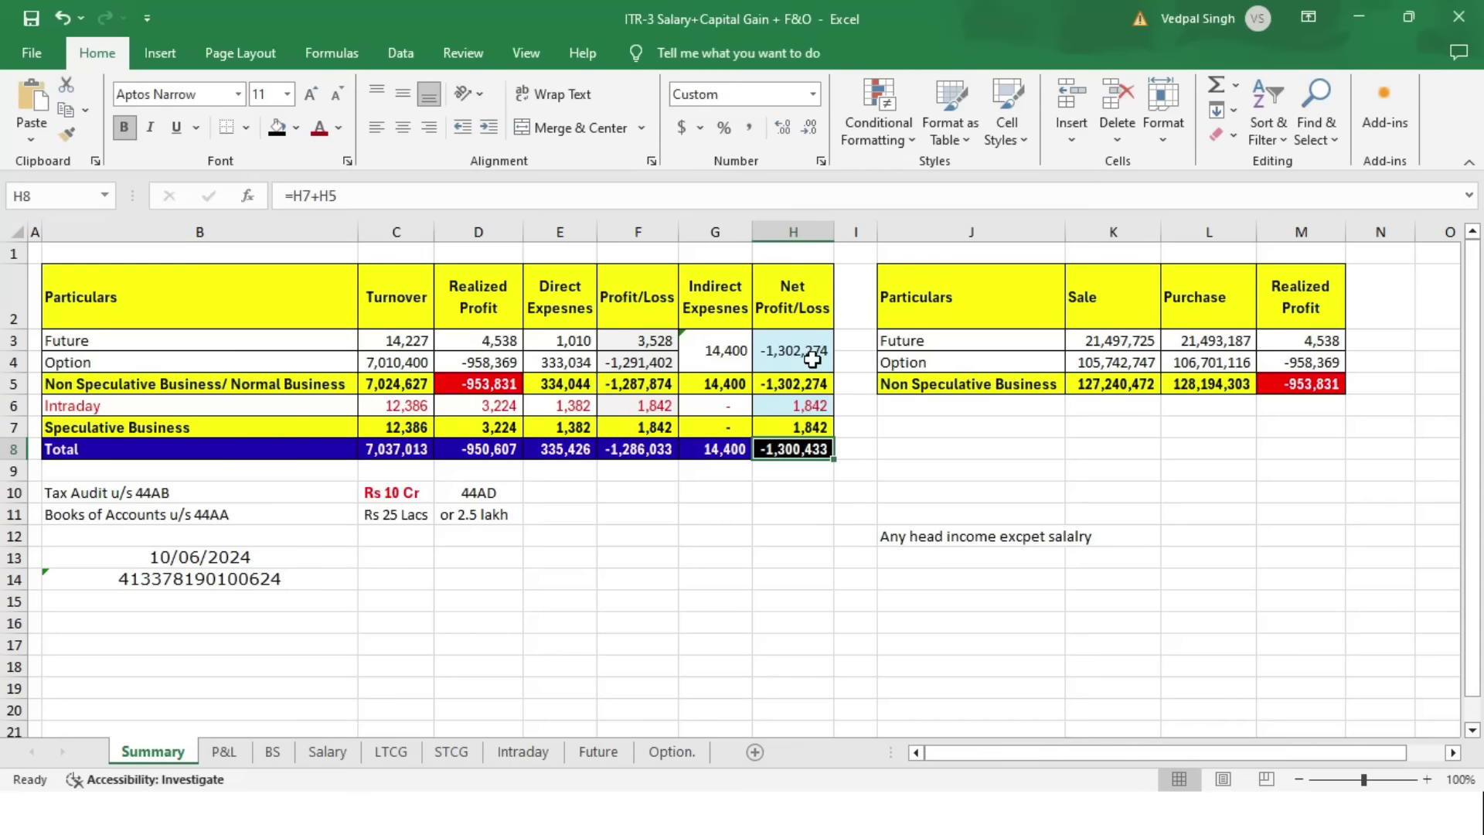
pyautogui.click(786, 384)
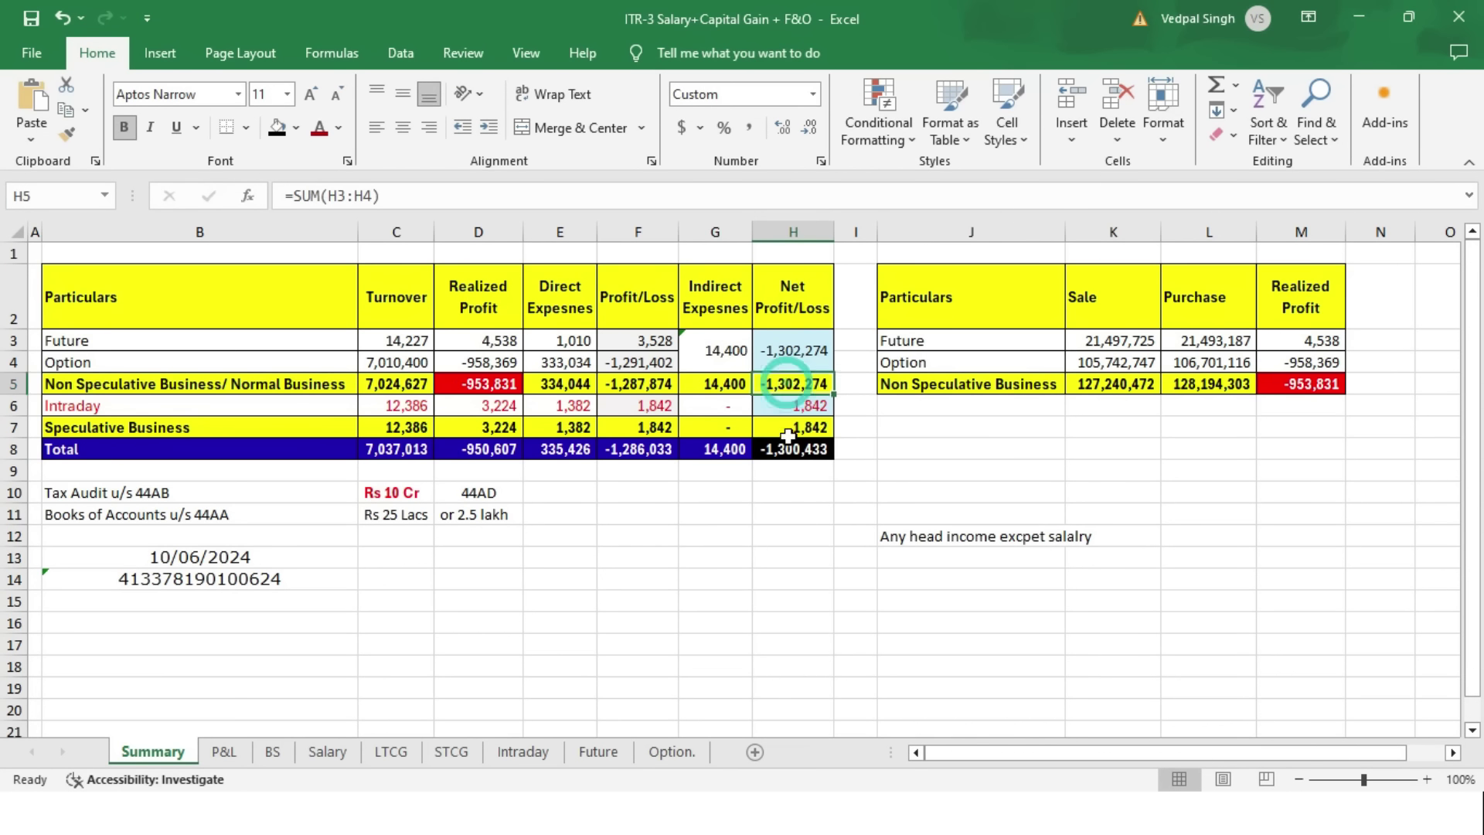
# - Return to Schedule CFL in the browser, compute the set off, and check the schedules' confirmation status in the Schedules Summary
pyautogui.hotkey('alt', 'Tab')
pyautogui.moveTo(893, 532)
pyautogui.mouseDown()
pyautogui.moveTo(1192, 540)
pyautogui.moveTo(865, 530)
pyautogui.mouseUp()
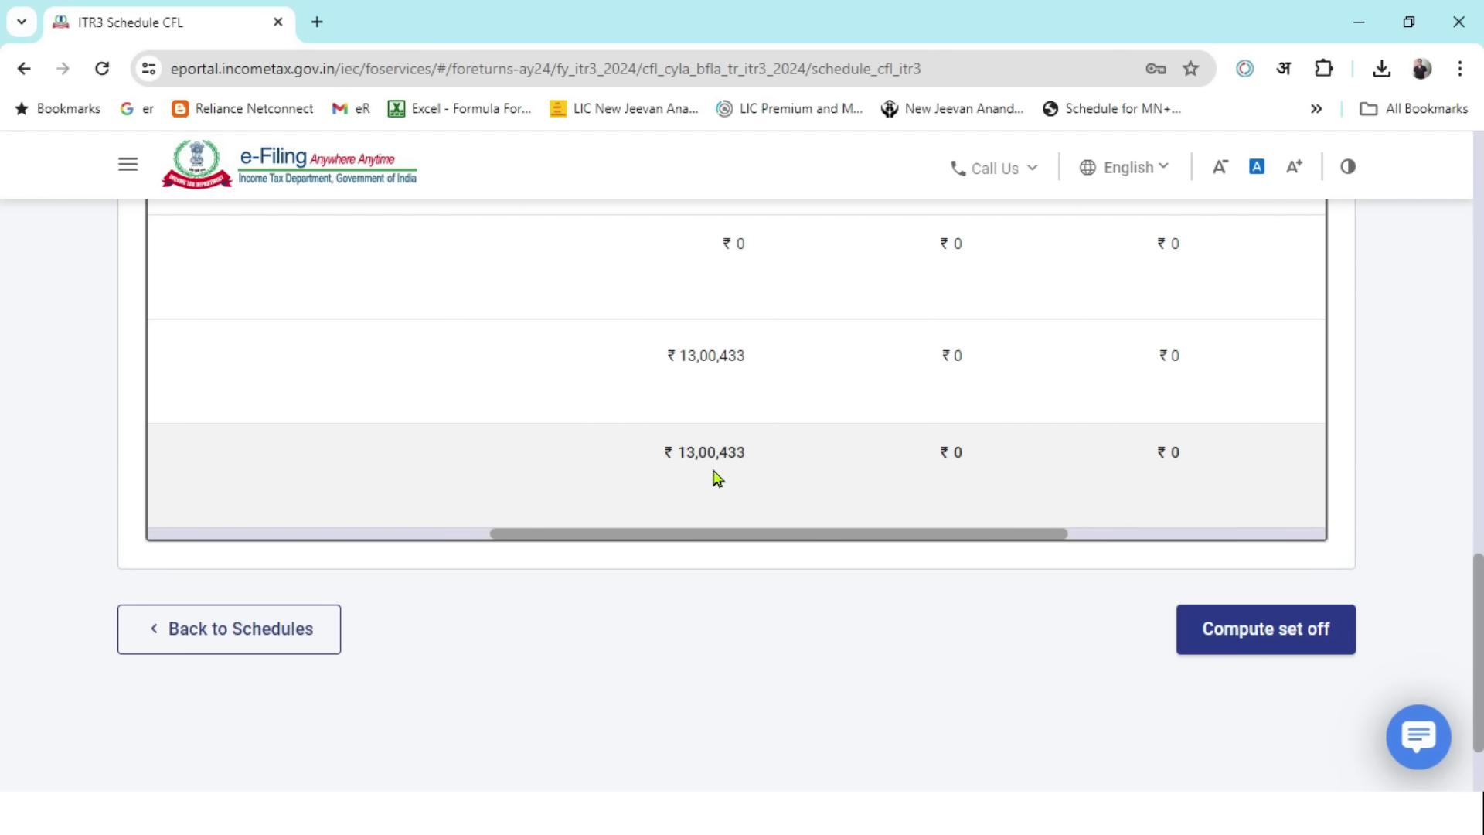
pyautogui.click(1214, 653)
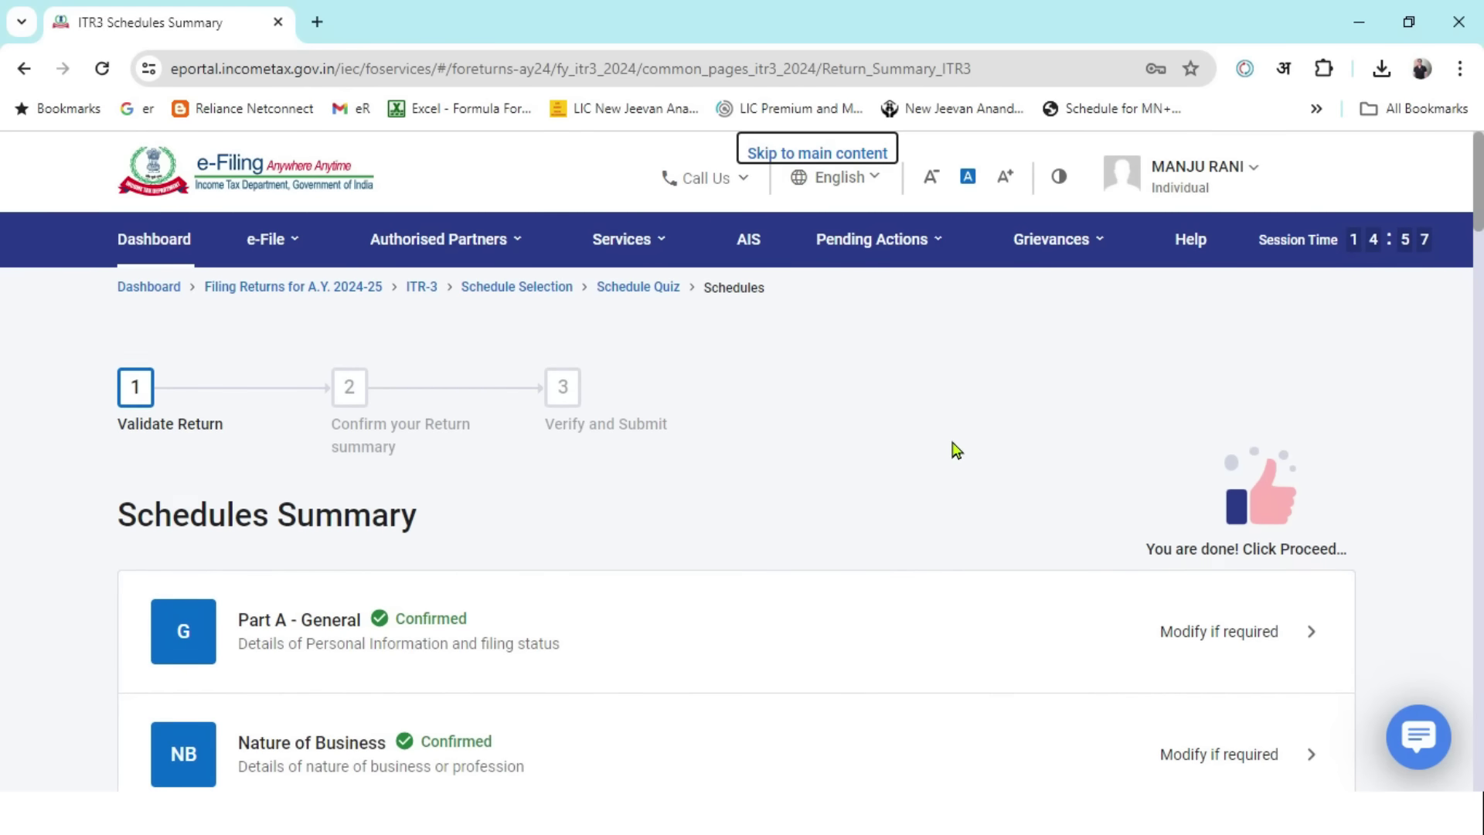
pyautogui.scroll(-6, 956, 445)
pyautogui.scroll(-3, 953, 454)
pyautogui.scroll(5, 952, 454)
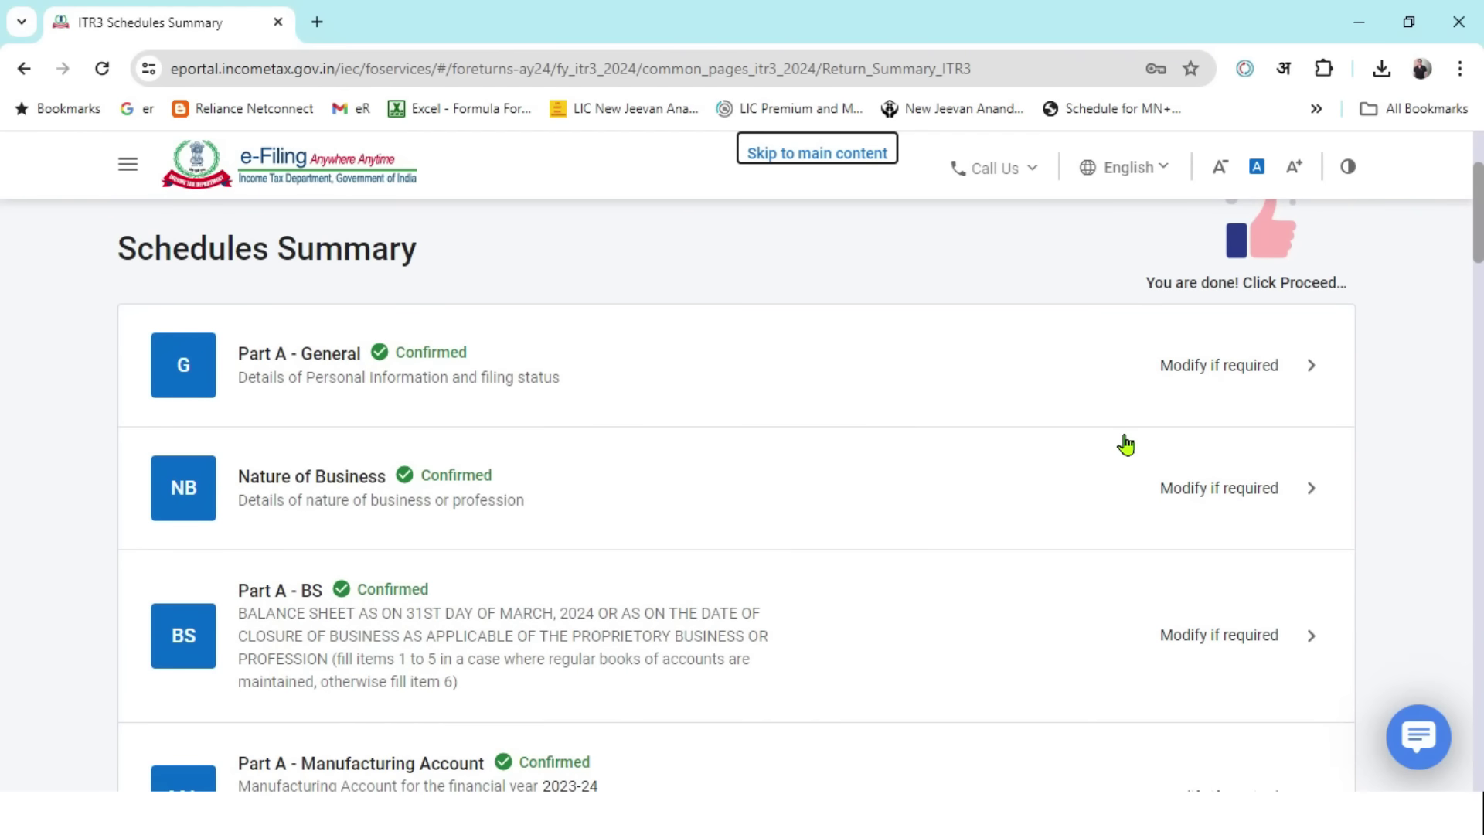